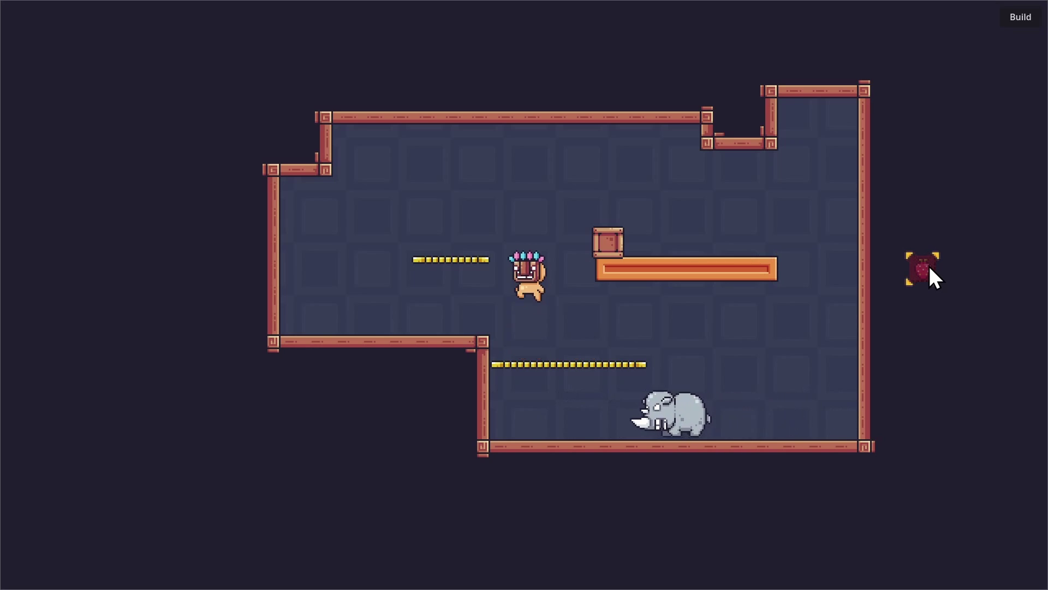
# - Place strawberries at intervals in a horizontal row across the upper part of the room
pyautogui.moveTo(930, 267); pyautogui.dragTo(335, 191)
pyautogui.click(321, 190)
pyautogui.click(373, 190)
pyautogui.click(399, 190)
pyautogui.click(478, 190)
pyautogui.click(557, 190)
pyautogui.click(661, 190)
pyautogui.click(819, 191)
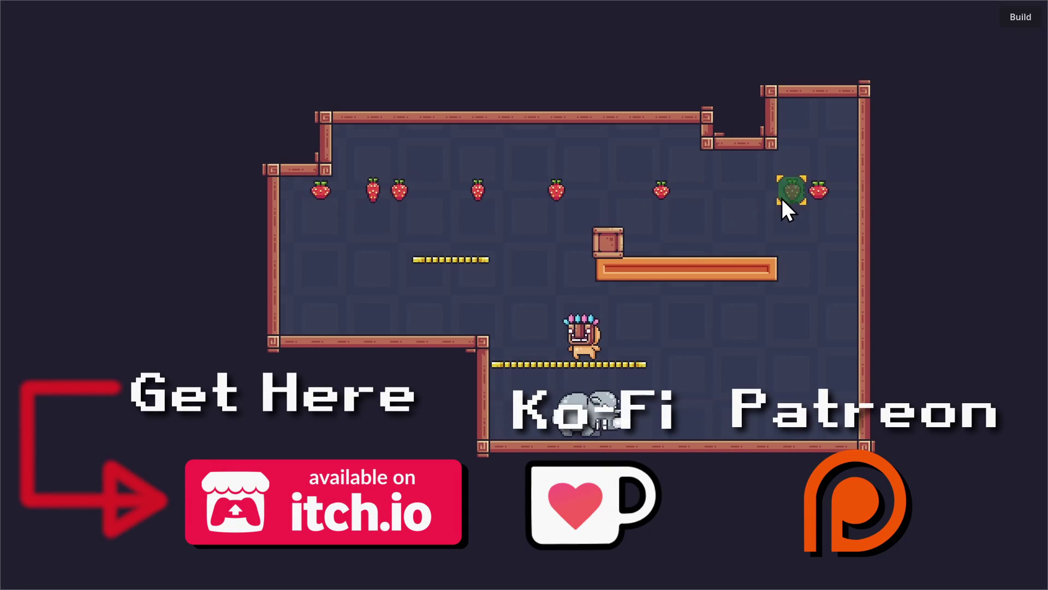
pyautogui.click(609, 191)
pyautogui.click(531, 191)
pyautogui.click(425, 191)
pyautogui.click(347, 192)
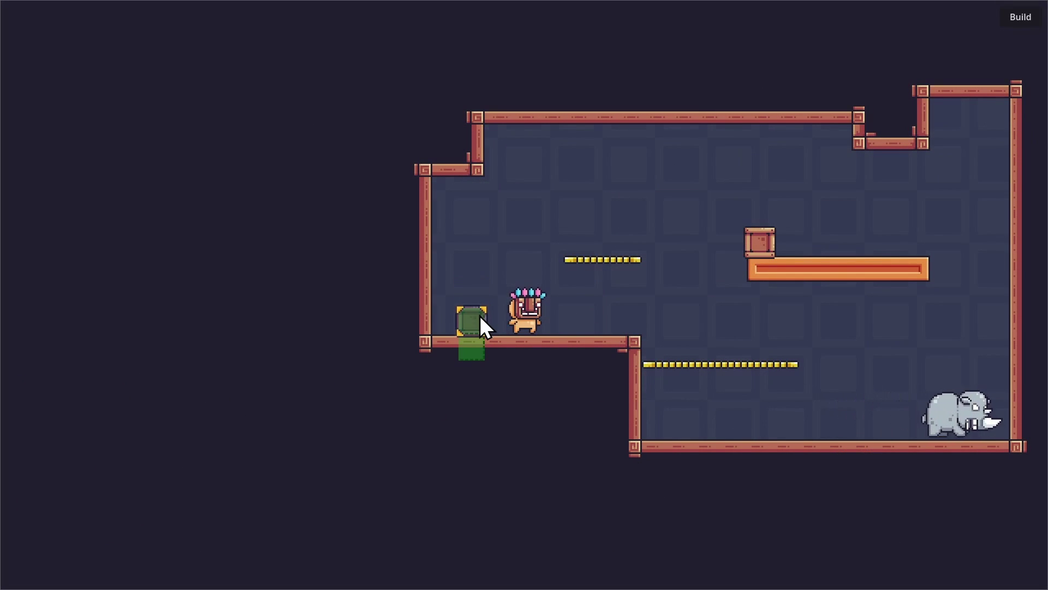
# - Place a row of crates side by side along the floor of the upper ledge
pyautogui.click(481, 317)
pyautogui.click(531, 322)
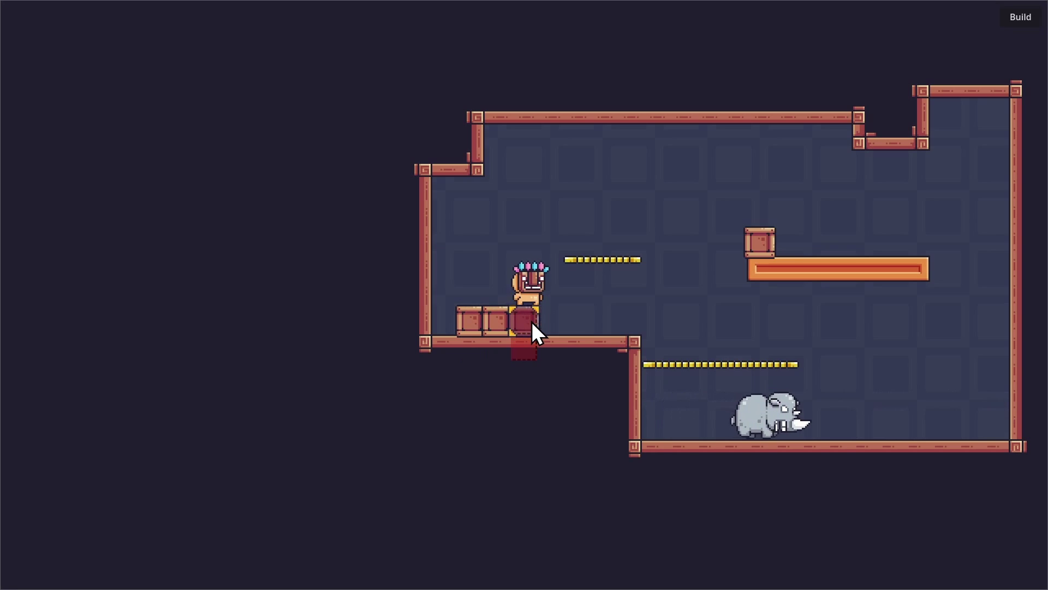
pyautogui.moveTo(552, 312); pyautogui.dragTo(632, 316)
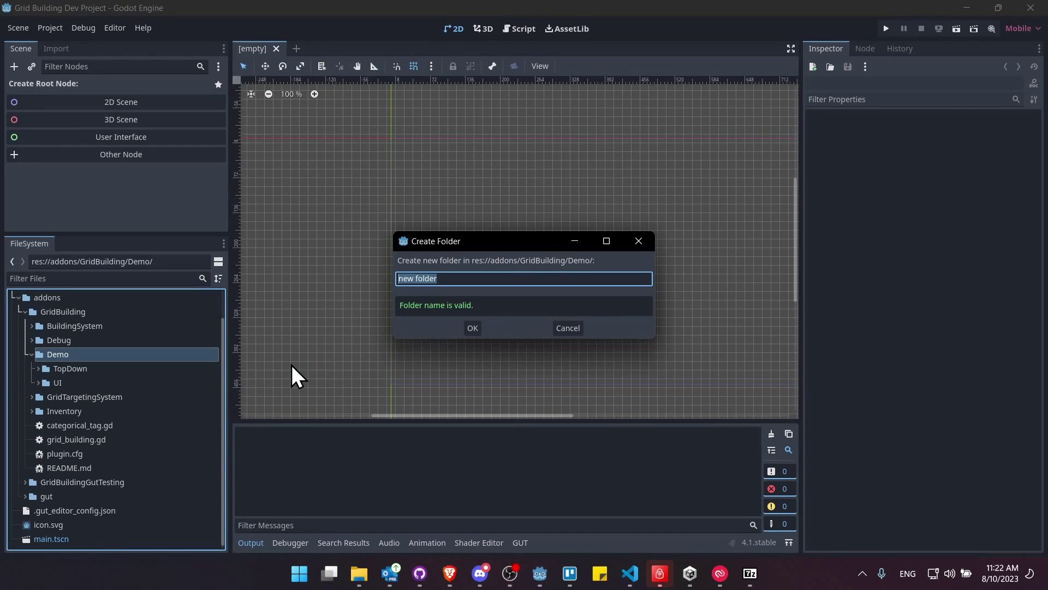
# - Create a folder named platformer inside Demo and a folder named art inside it
pyautogui.write('platformer')
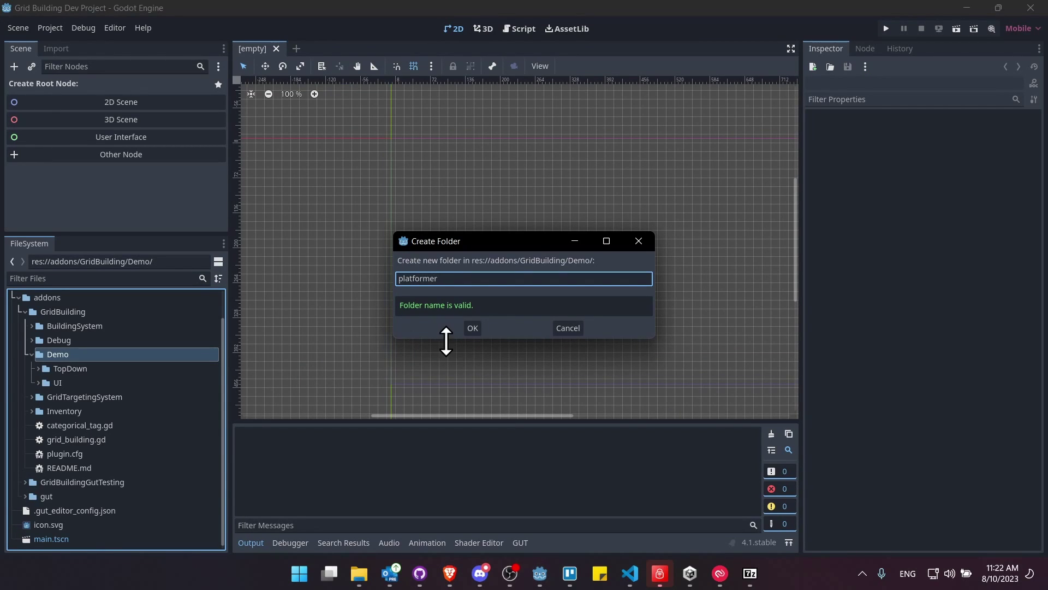
pyautogui.press('Return')
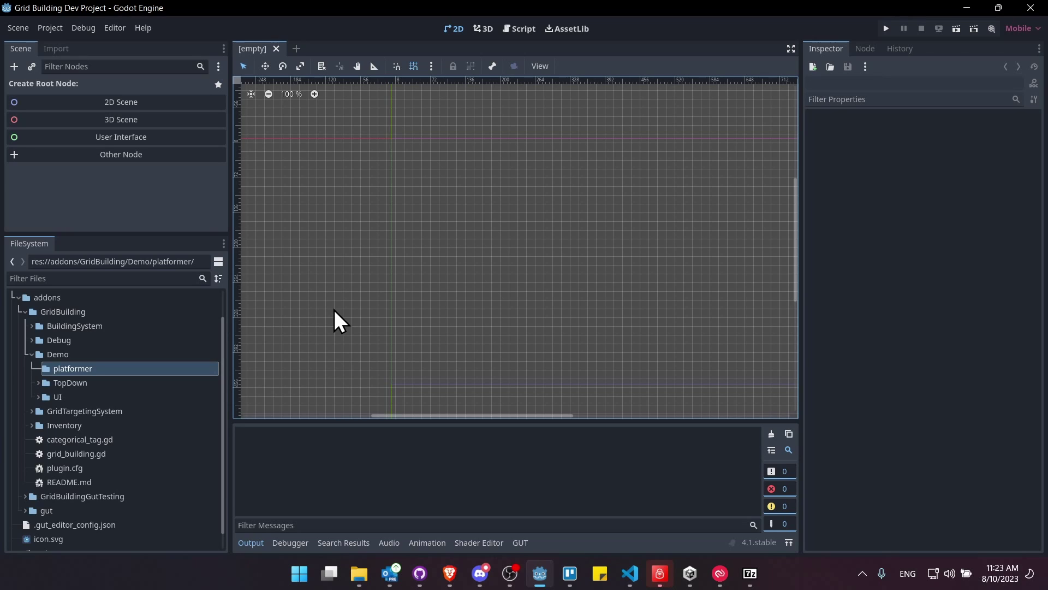
pyautogui.moveTo(334, 310); pyautogui.dragTo(260, 385, button='middle')
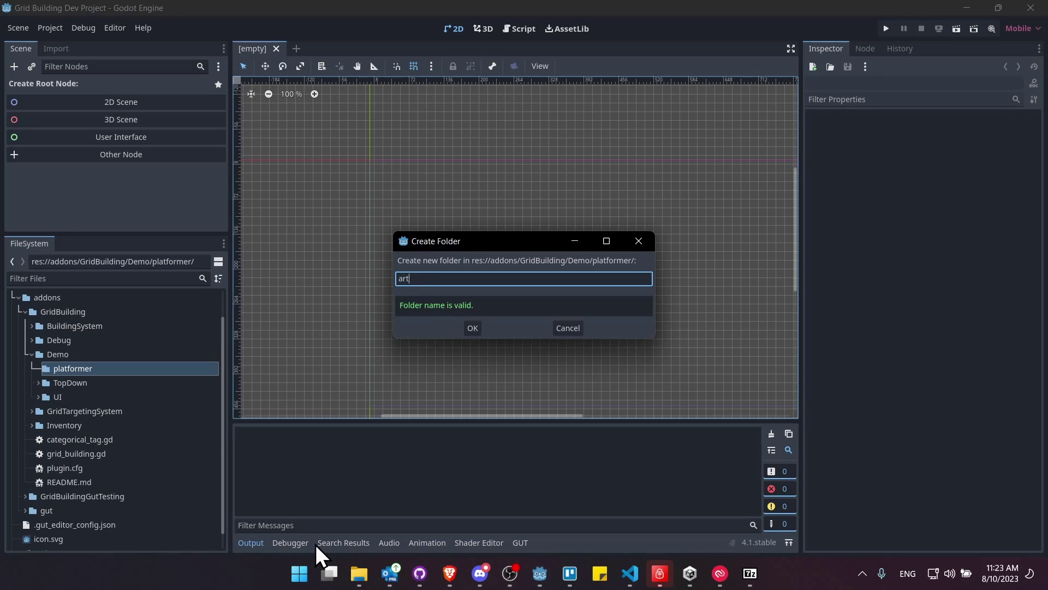
pyautogui.press('Return')
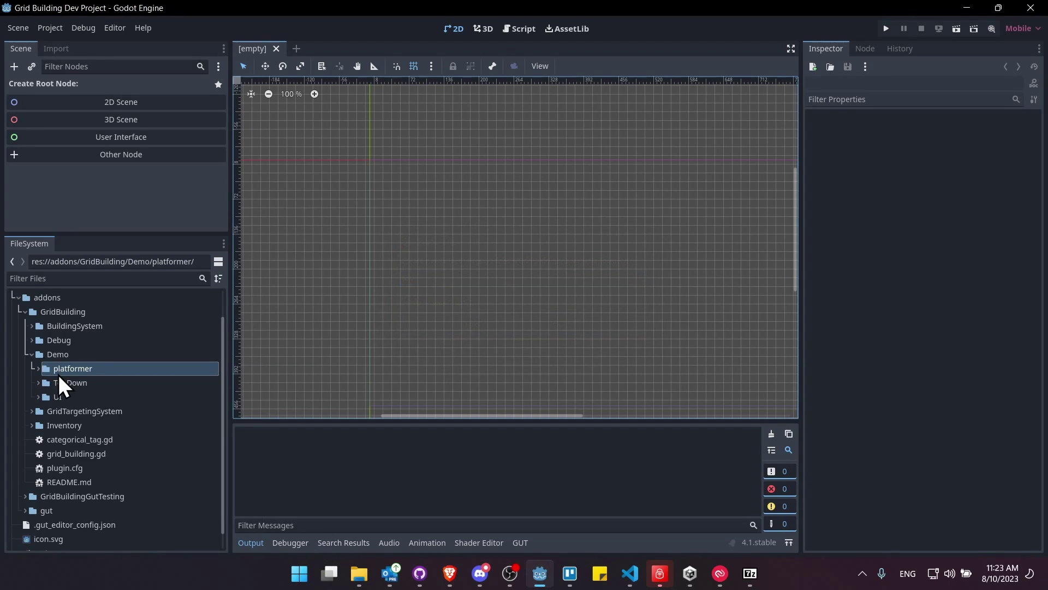
# - Create a pixel_adventure folder inside art, and open Main Characters from the PixelAdventure assets in File Explorer
pyautogui.rightClick(83, 384)
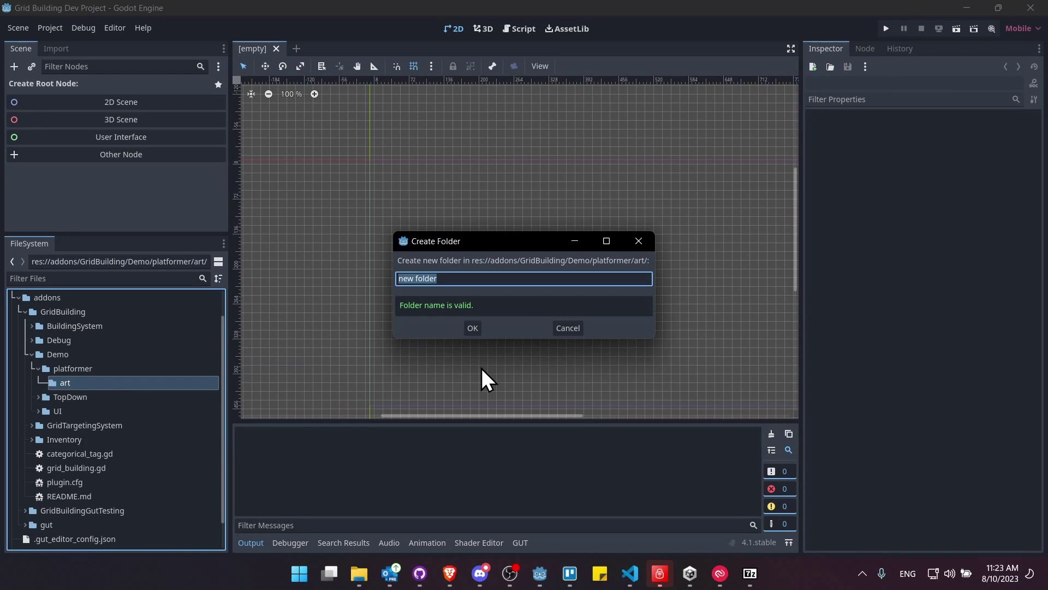
pyautogui.write('pixel_adventure')
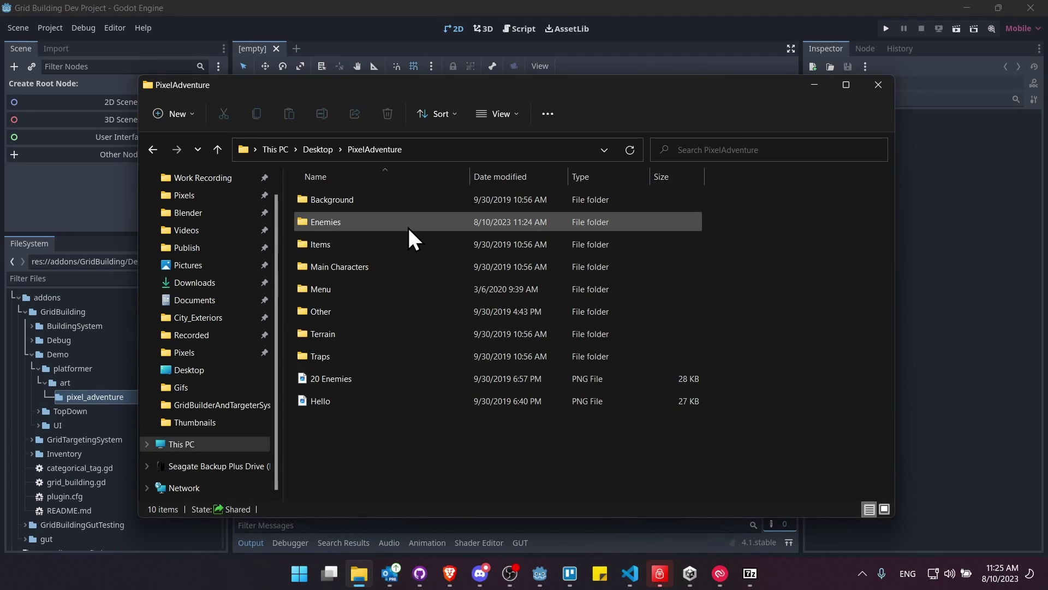
pyautogui.doubleClick(430, 262)
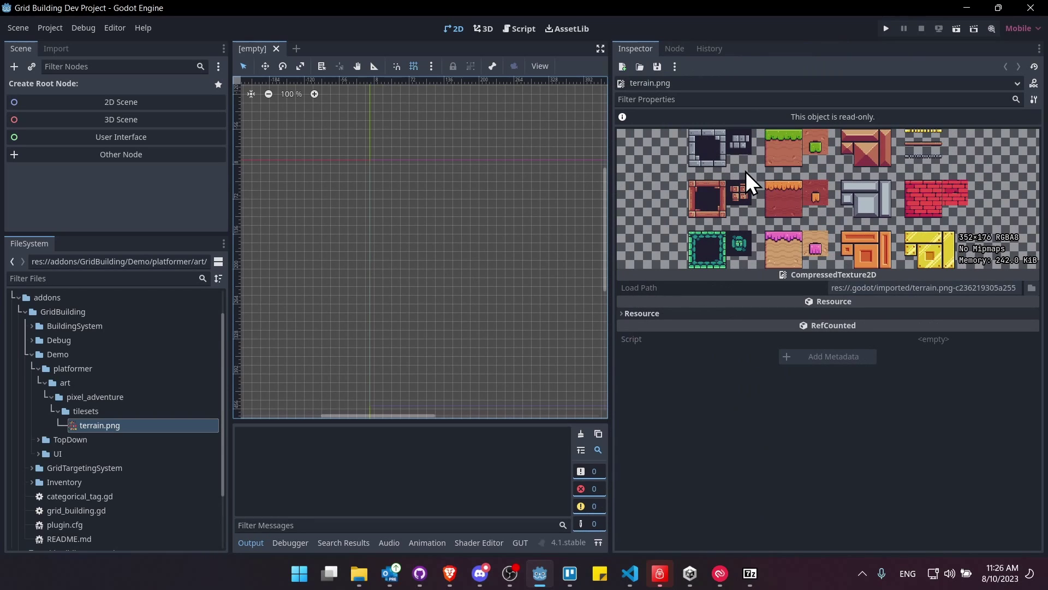
# - Create a 2D scene root node and name it PlatformerDemoLevel
pyautogui.moveTo(611, 192); pyautogui.dragTo(798, 192)
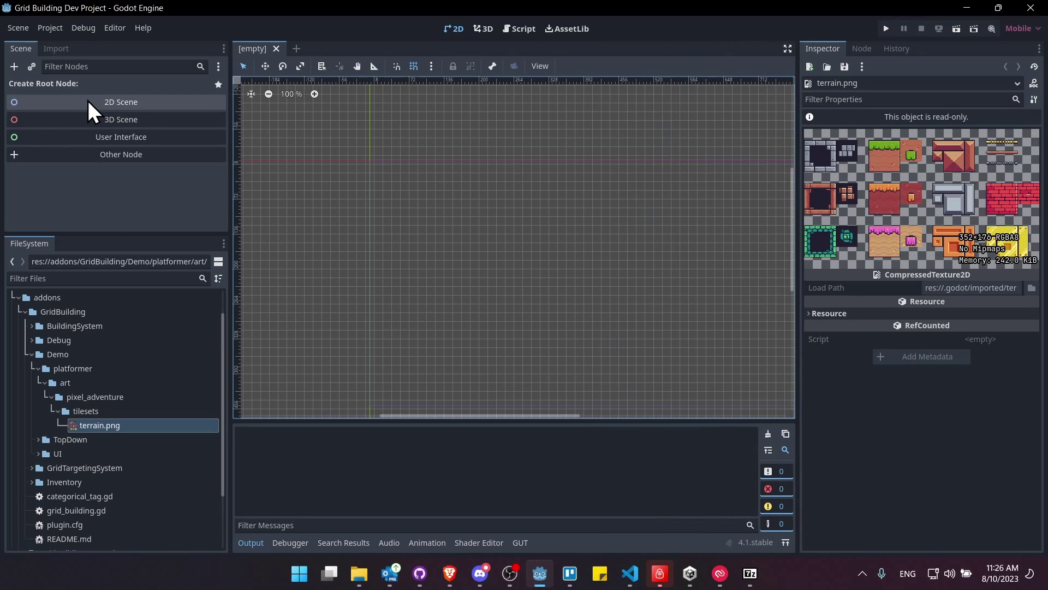
pyautogui.click(88, 102)
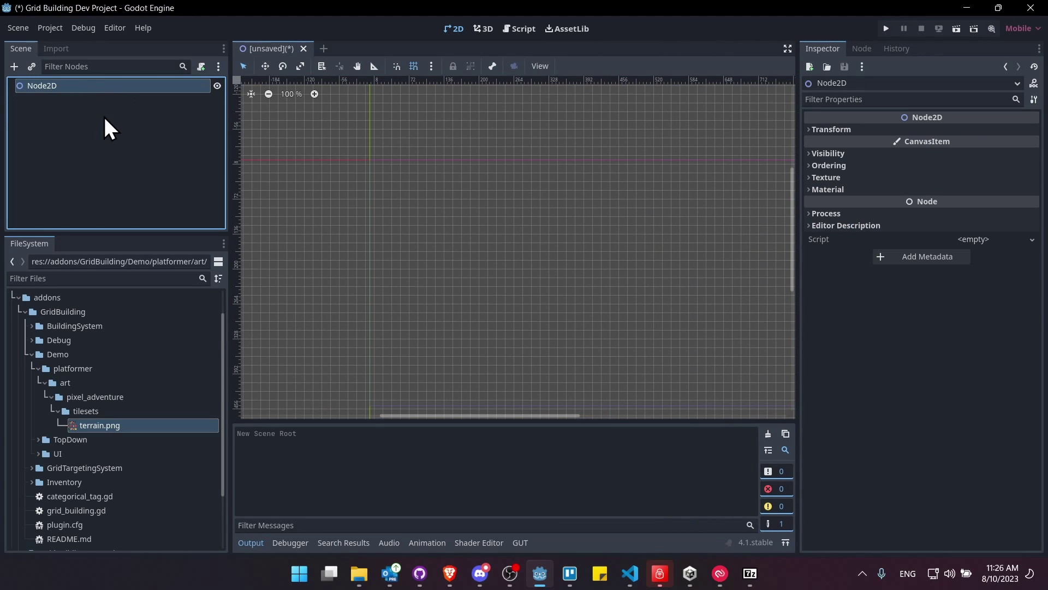
pyautogui.doubleClick(97, 85)
pyautogui.hotkey('ctrl', 'a')
pyautogui.write('Platfo')
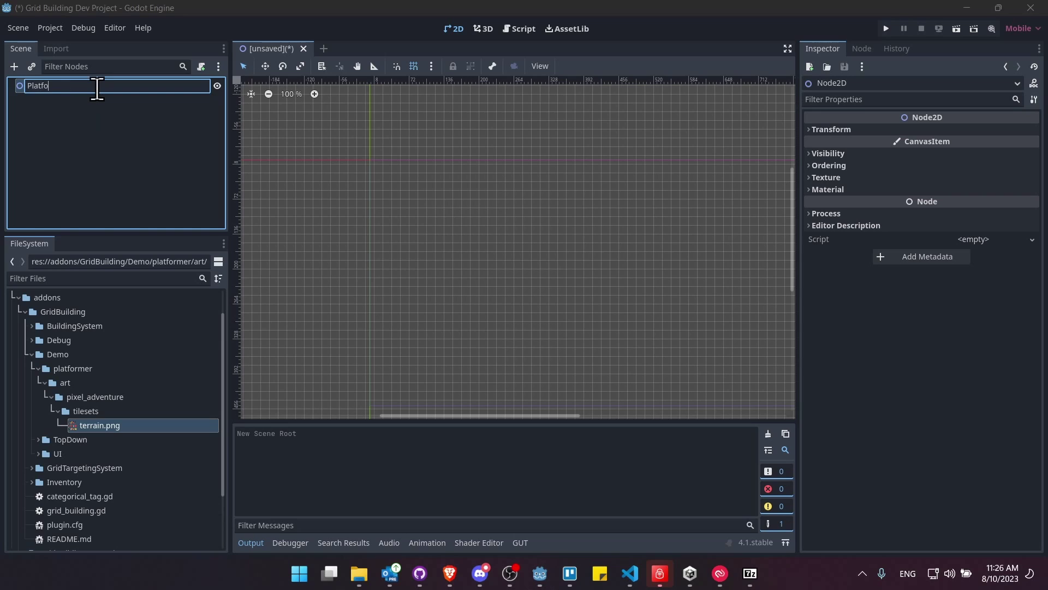
pyautogui.write('rmerDemoLevel')
pyautogui.press('Return')
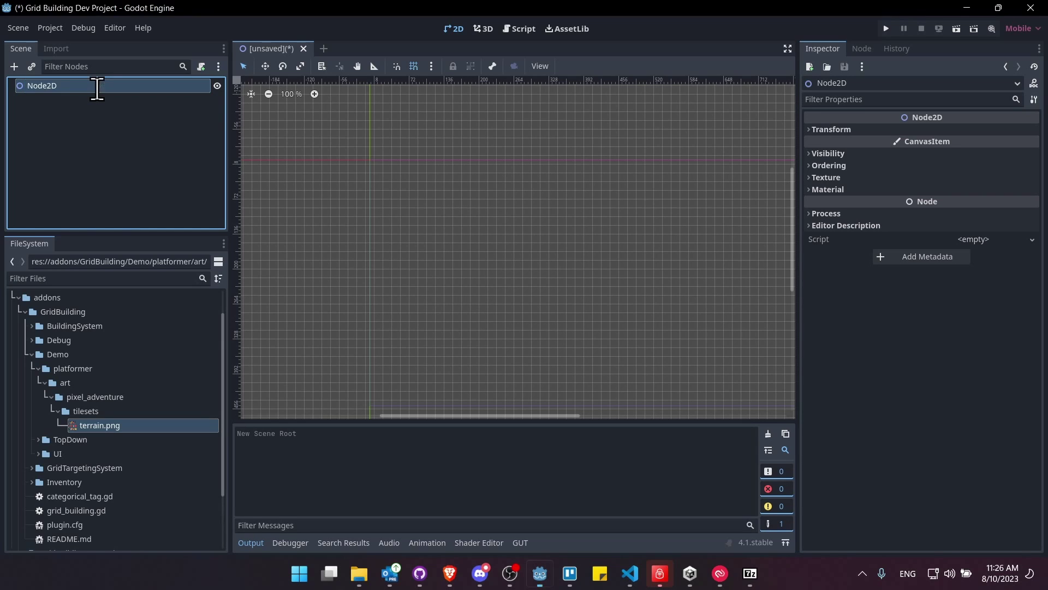
# - Save the scene as platformer_demo_level.tscn in the platformer folder and undo the root node rename
pyautogui.hotkey('ctrl', 's')
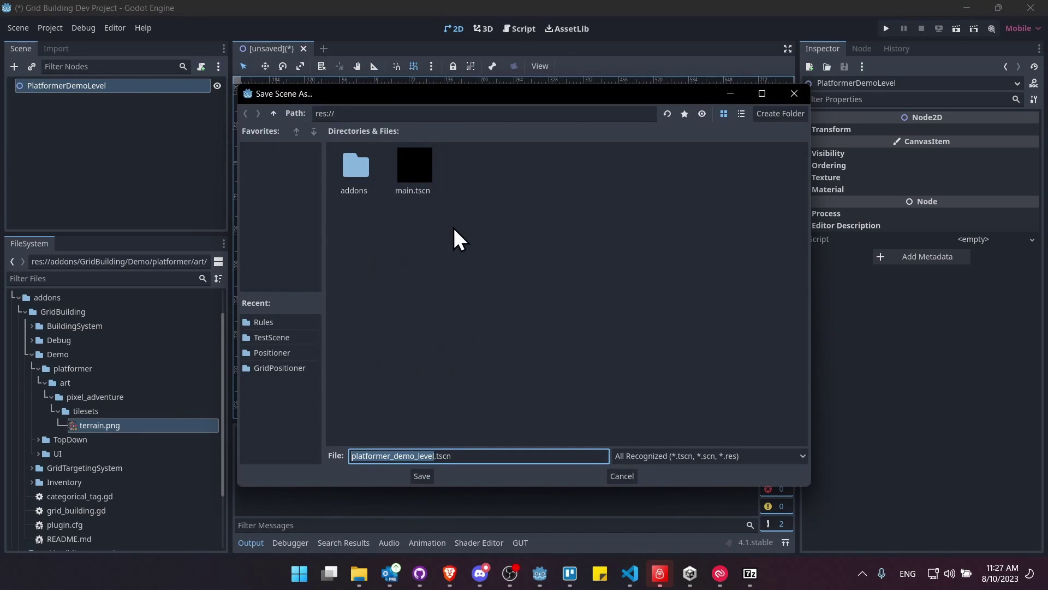
pyautogui.click(430, 477)
pyautogui.click(128, 317)
pyautogui.scroll(1, 128, 333)
pyautogui.scroll(1, 104, 351)
pyautogui.hotkey('ctrl', 'z')
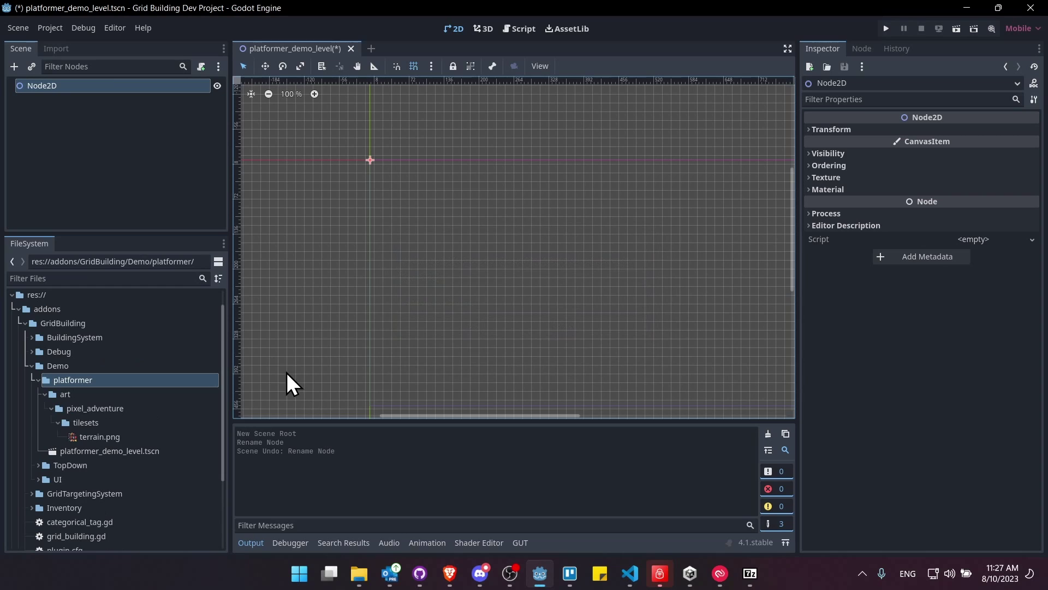
# - Create a levels folder inside platformer and move platformer_demo_level.tscn into it
pyautogui.rightClick(110, 379)
pyautogui.moveTo(160, 377)
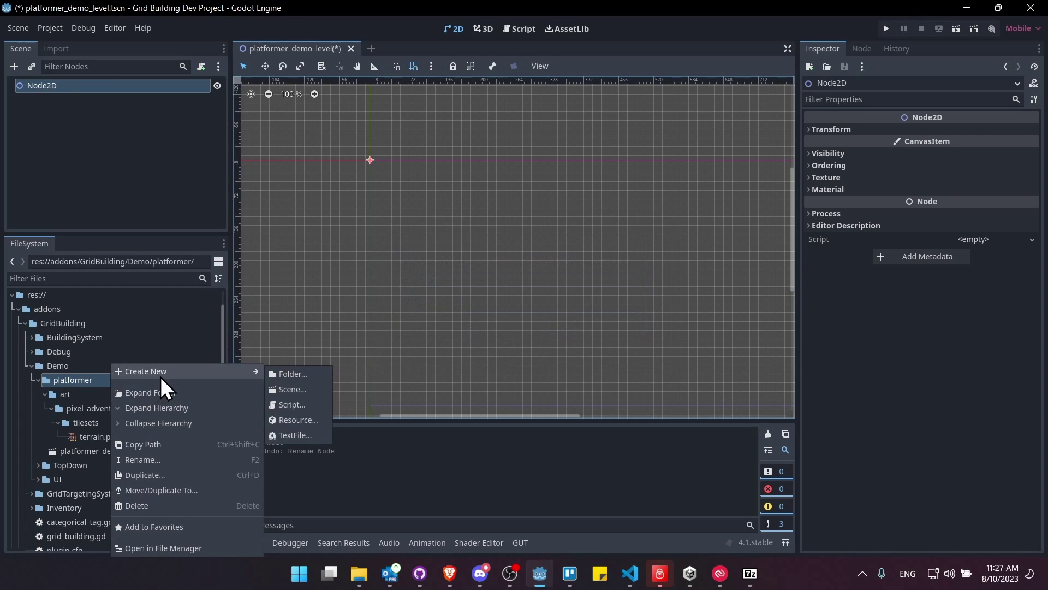
pyautogui.click(293, 374)
pyautogui.write('levels')
pyautogui.press('Return')
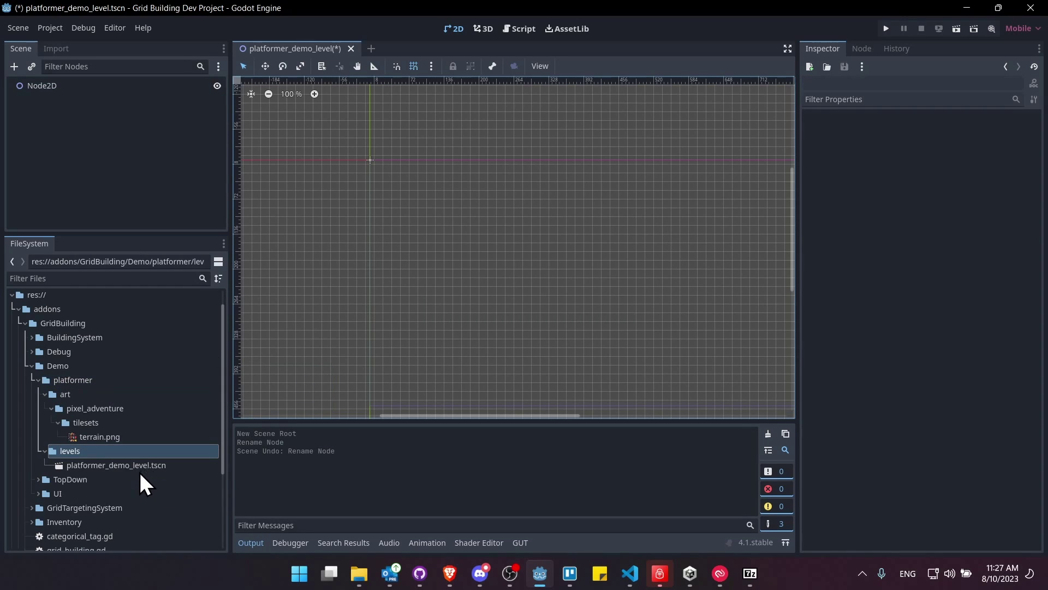
pyautogui.click(136, 463)
# - Rename the root node PlatformerDemoLevel and save the scene
pyautogui.click(62, 86)
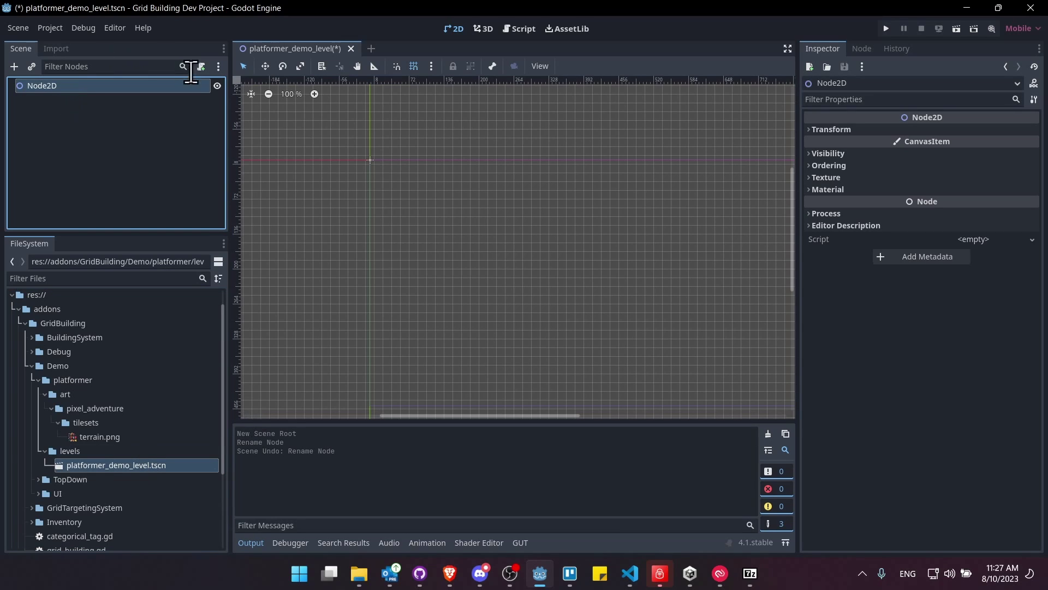
pyautogui.doubleClick(73, 87)
pyautogui.write('PlatformerDemoLevel')
pyautogui.press('Return')
pyautogui.hotkey('ctrl', 's')
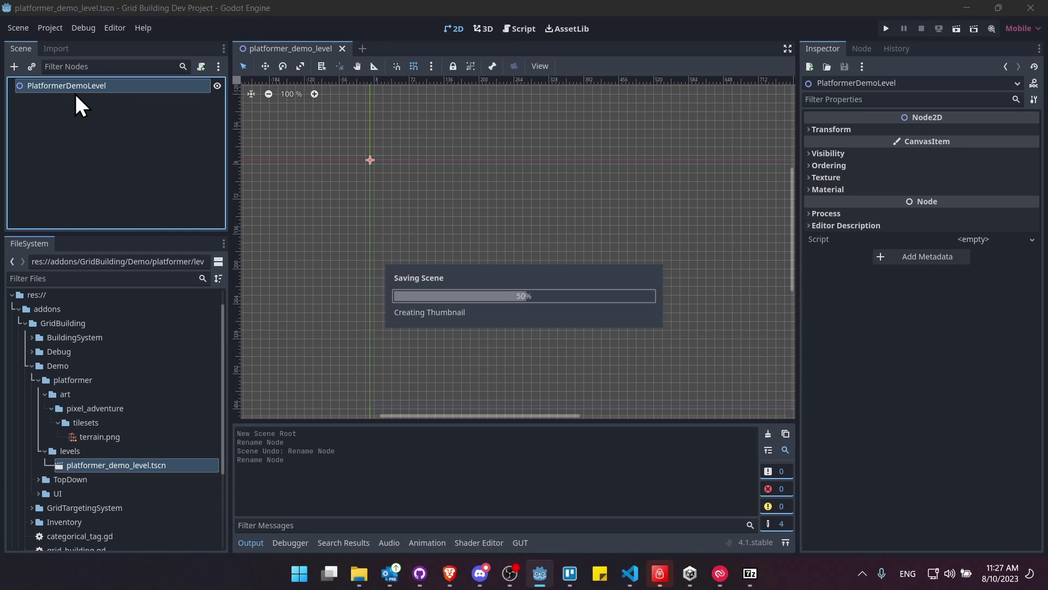
# - Add a TileMap node as a child of PlatformerDemoLevel
pyautogui.rightClick(101, 83)
pyautogui.press('Escape')
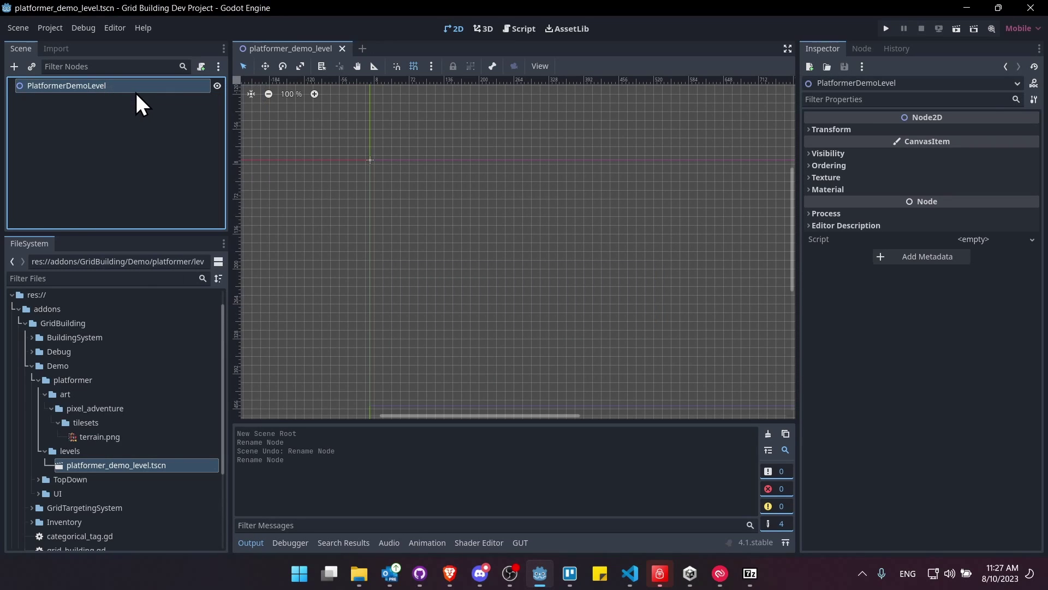
pyautogui.hotkey('ctrl', 'a')
pyautogui.write('tilemap')
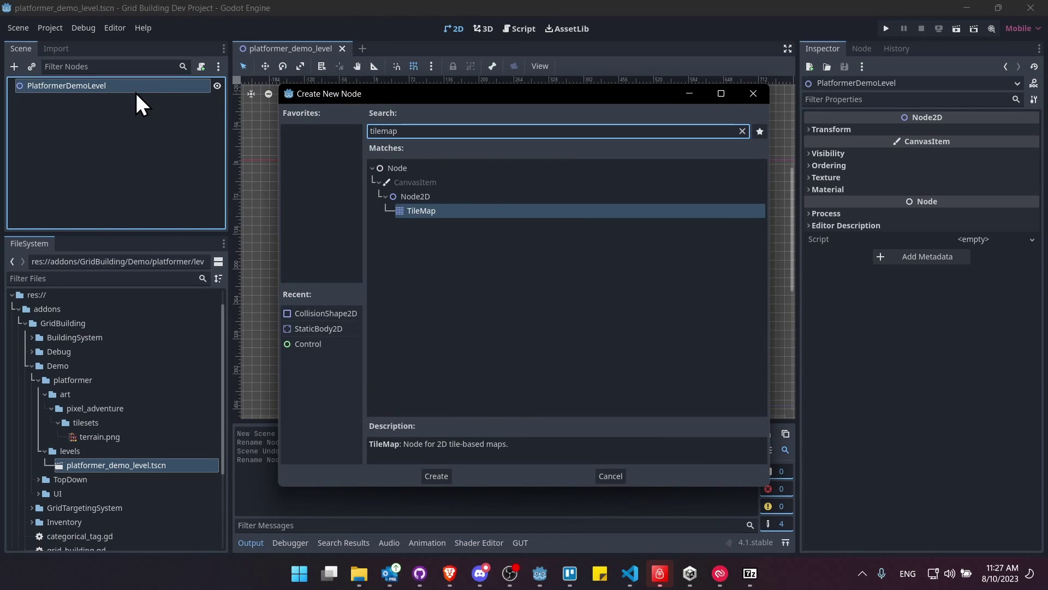
pyautogui.press('Return')
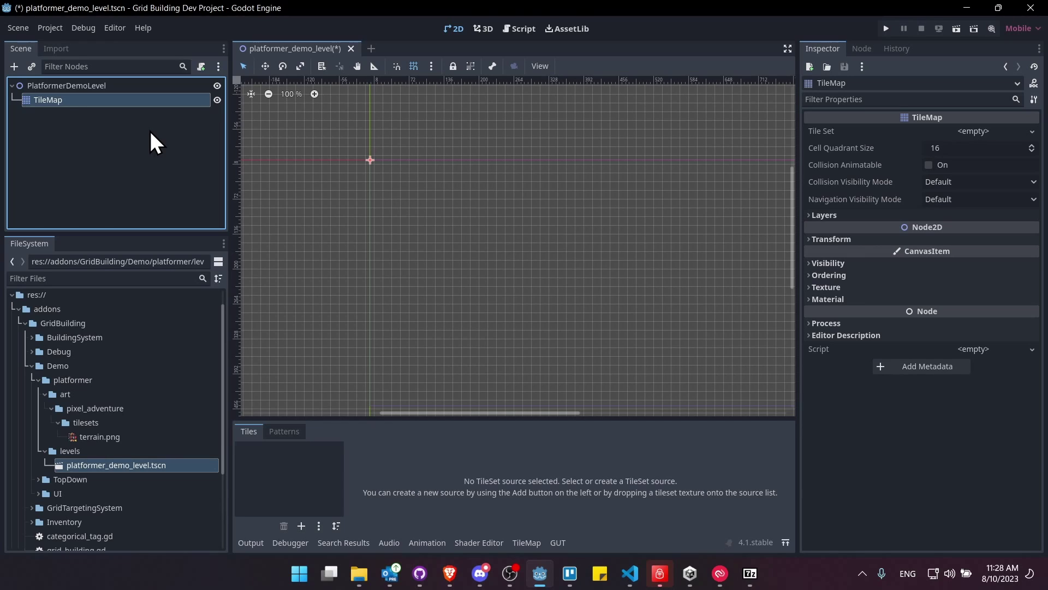
# - Assign a new TileSet to the TileMap and expand its properties
pyautogui.click(172, 100)
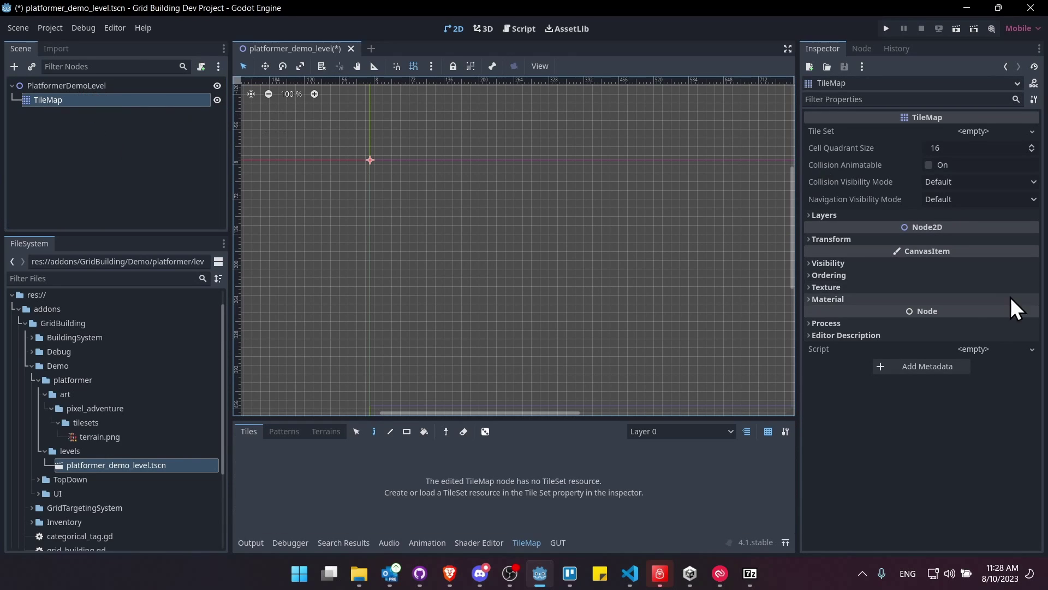
pyautogui.click(993, 130)
pyautogui.click(994, 146)
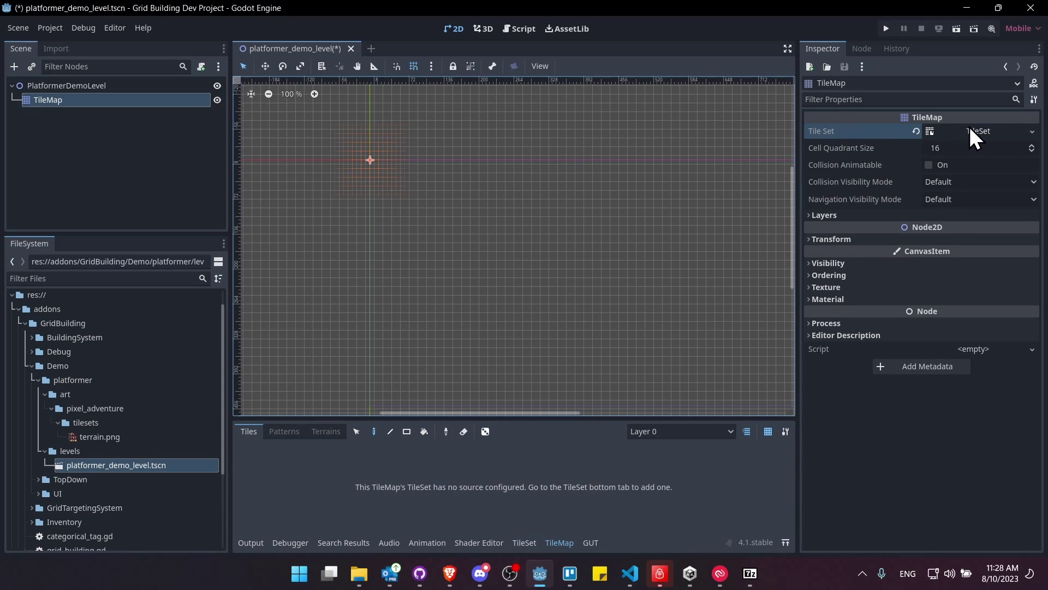
pyautogui.click(971, 130)
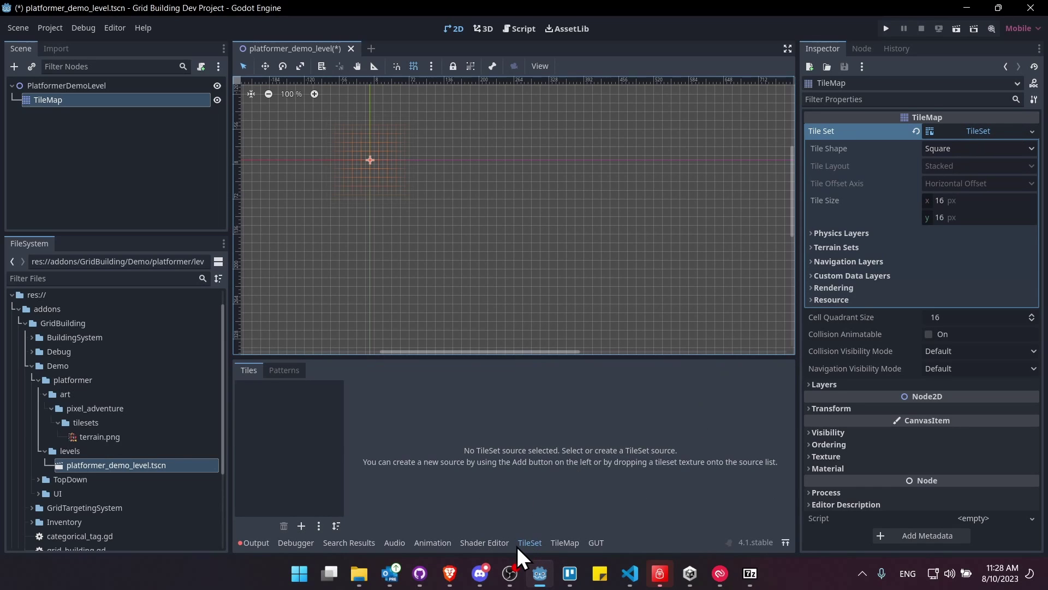
# - Add terrain.png as an atlas source in the TileSet with automatically created tiles, and enlarge the tile set editor
pyautogui.moveTo(112, 438); pyautogui.dragTo(267, 403)
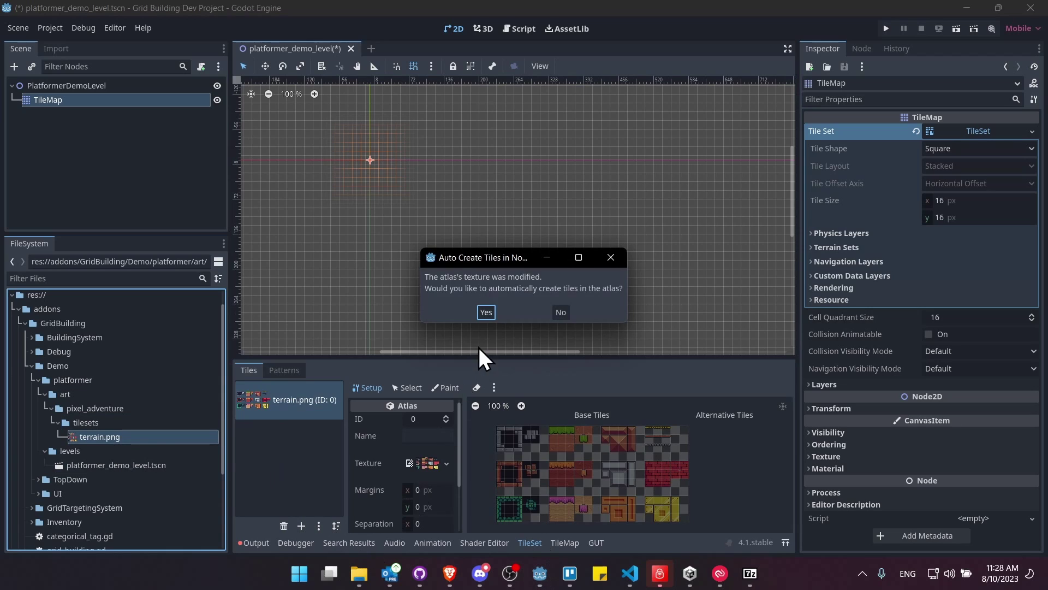
pyautogui.click(486, 312)
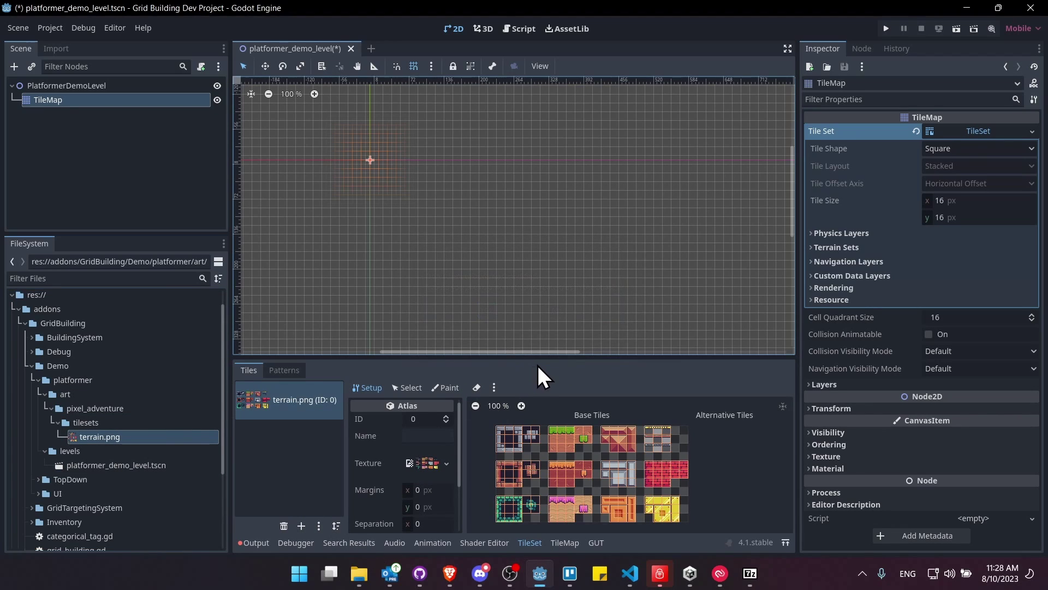
pyautogui.moveTo(541, 356); pyautogui.dragTo(543, 257)
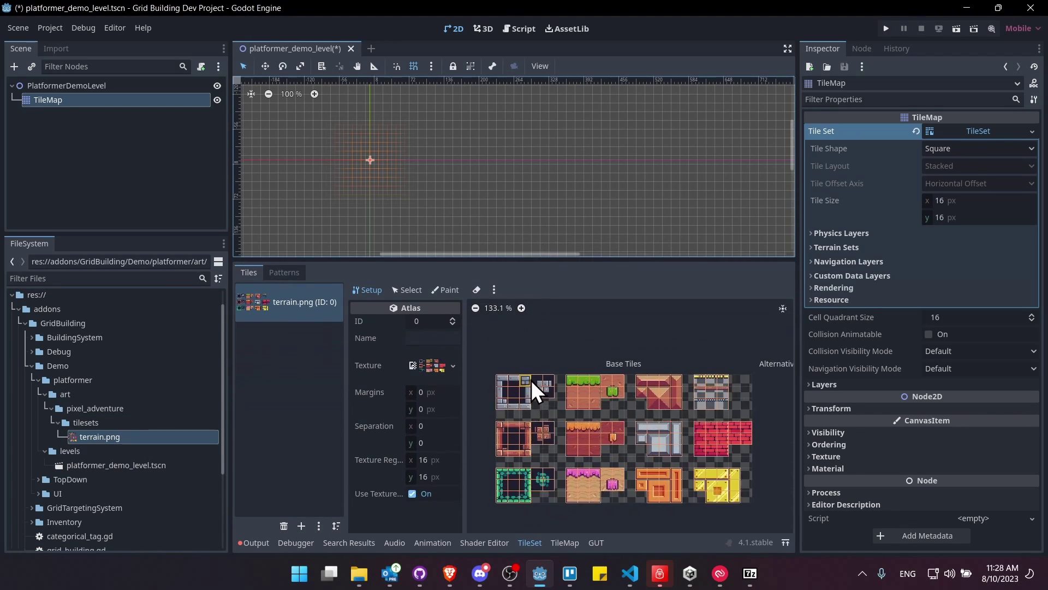
pyautogui.hscroll(5, 619, 441)
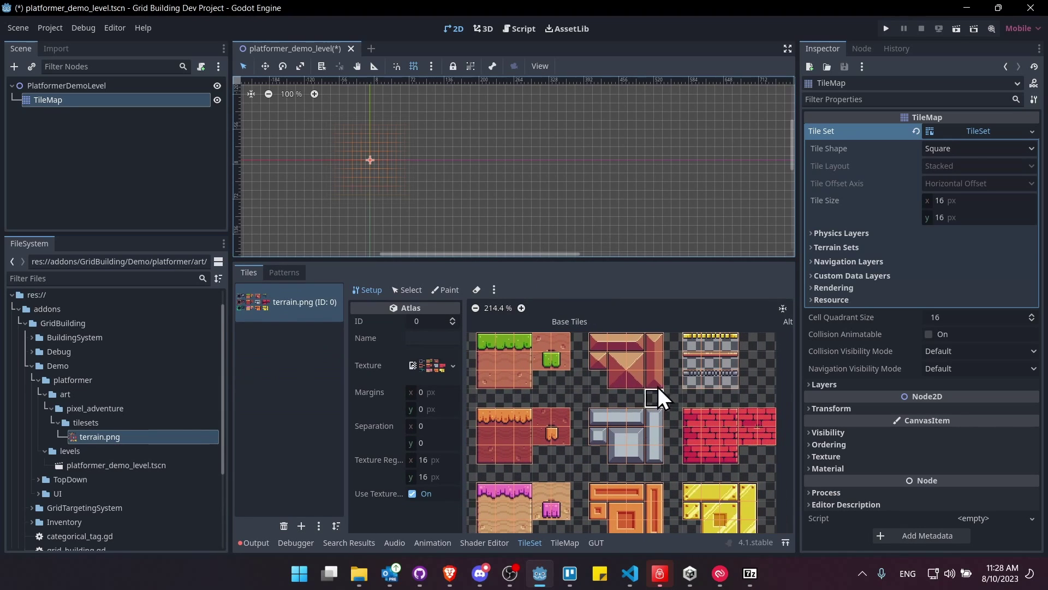
pyautogui.moveTo(560, 399); pyautogui.dragTo(713, 407, button='middle')
pyautogui.moveTo(552, 377)
pyautogui.mouseDown(button='middle')
pyautogui.moveTo(594, 384)
pyautogui.moveTo(515, 382)
pyautogui.moveTo(567, 369)
pyautogui.moveTo(539, 366)
pyautogui.mouseUp(button='middle')
pyautogui.moveTo(483, 389); pyautogui.dragTo(473, 388, button='middle')
# - Add a physics layer to the TileSet
pyautogui.click(850, 235)
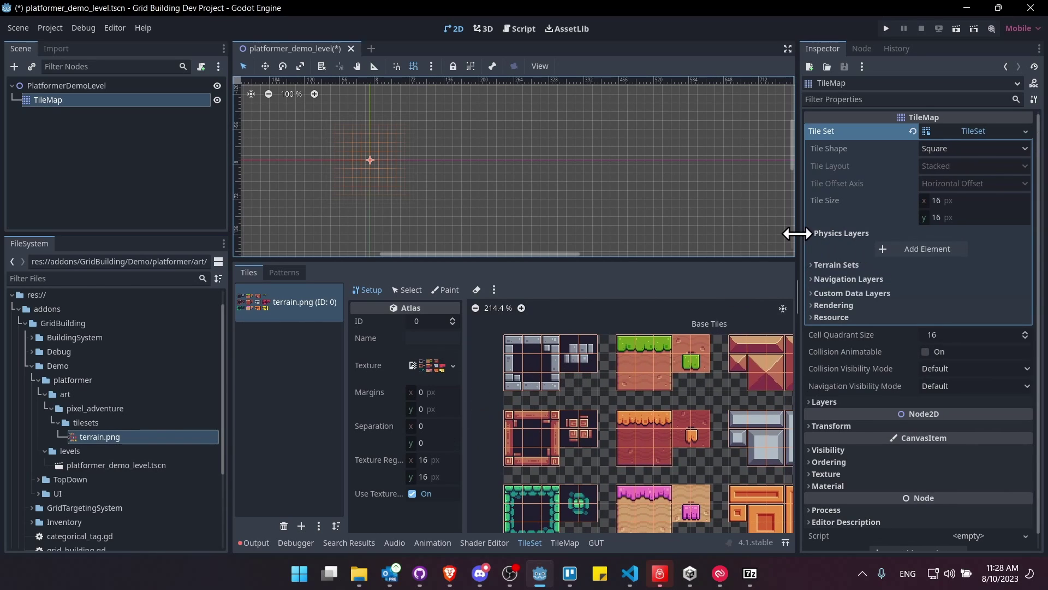
pyautogui.click(898, 249)
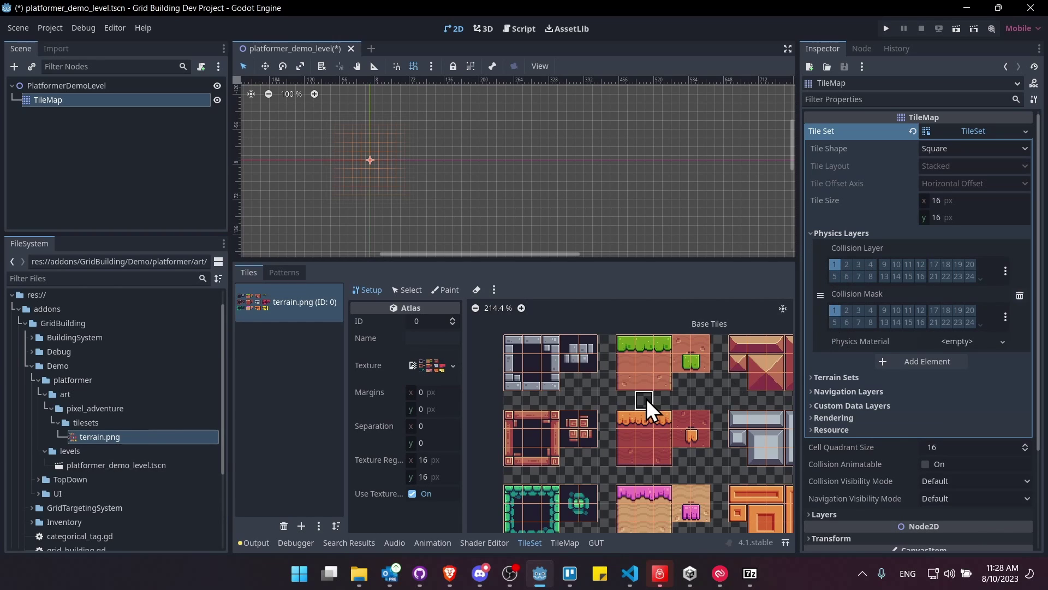
pyautogui.moveTo(646, 398); pyautogui.dragTo(620, 384, button='middle')
# - Name 2D physics layer 1 Ground, layer 2 Player and layer 3 Enemies in the project settings
pyautogui.click(1005, 271)
pyautogui.click(967, 287)
pyautogui.click(611, 155)
pyautogui.write('Ground')
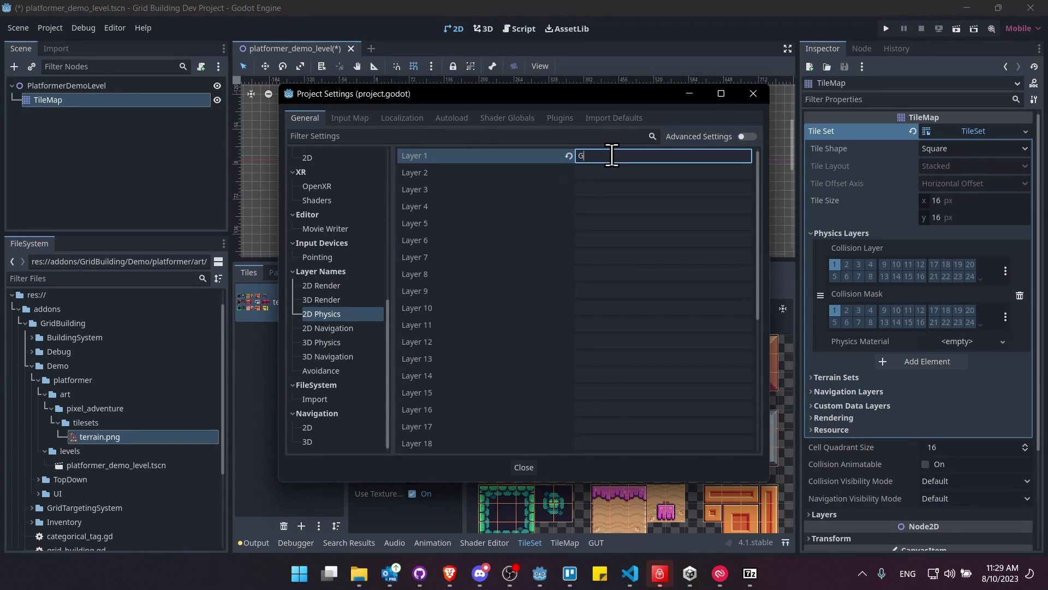
pyautogui.click(609, 172)
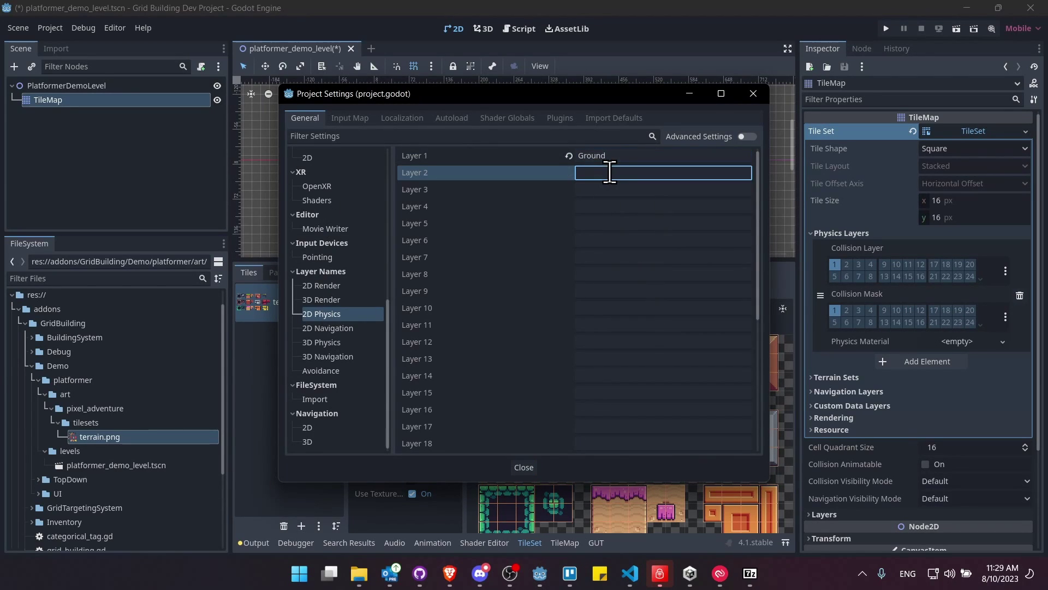
pyautogui.write('Player')
pyautogui.press('Tab')
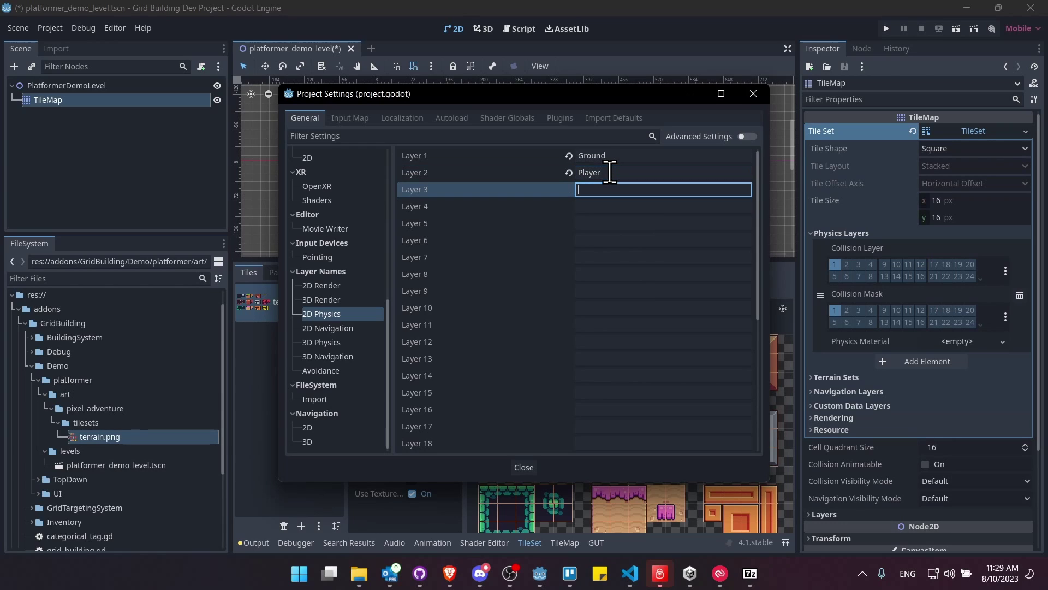
pyautogui.write('Enemies')
pyautogui.press('Tab')
pyautogui.click(610, 172)
pyautogui.click(644, 189)
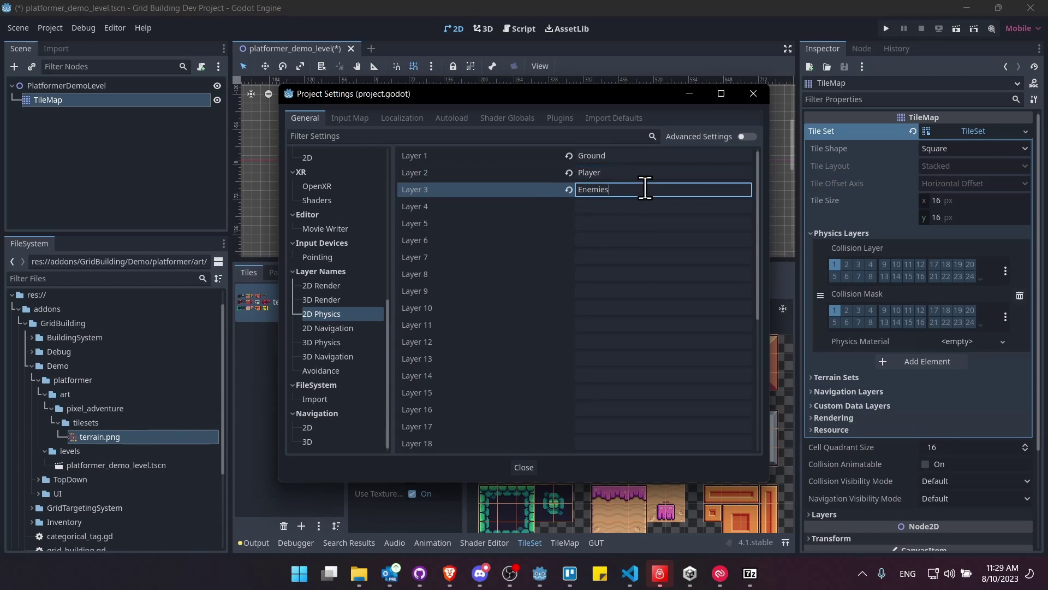
pyautogui.click(614, 158)
pyautogui.click(615, 159)
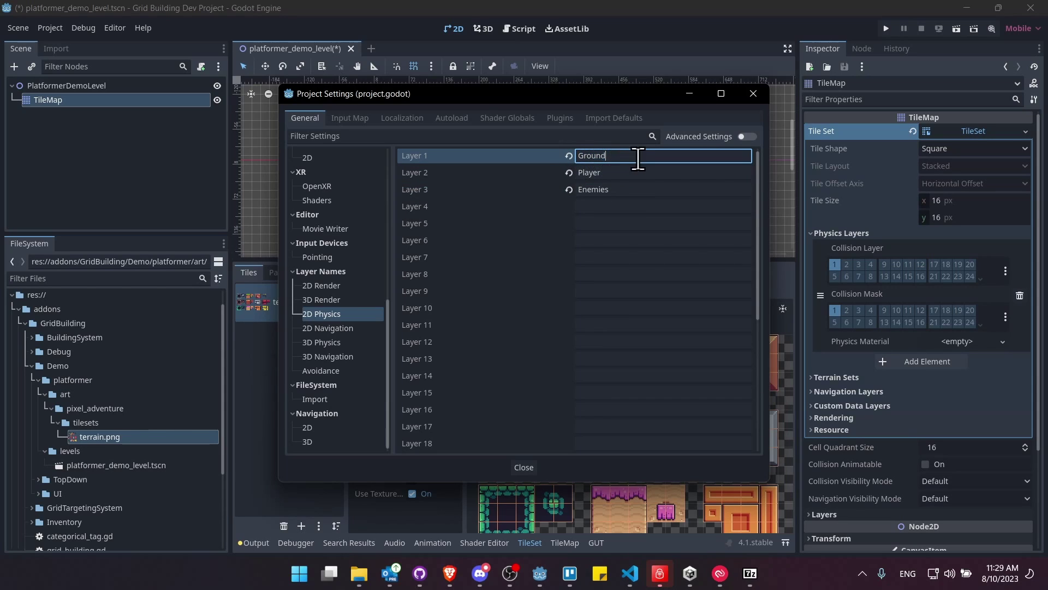
pyautogui.moveTo(623, 160); pyautogui.dragTo(521, 147)
pyautogui.click(612, 152)
pyautogui.click(625, 175)
pyautogui.click(646, 204)
pyautogui.click(641, 189)
pyautogui.click(610, 172)
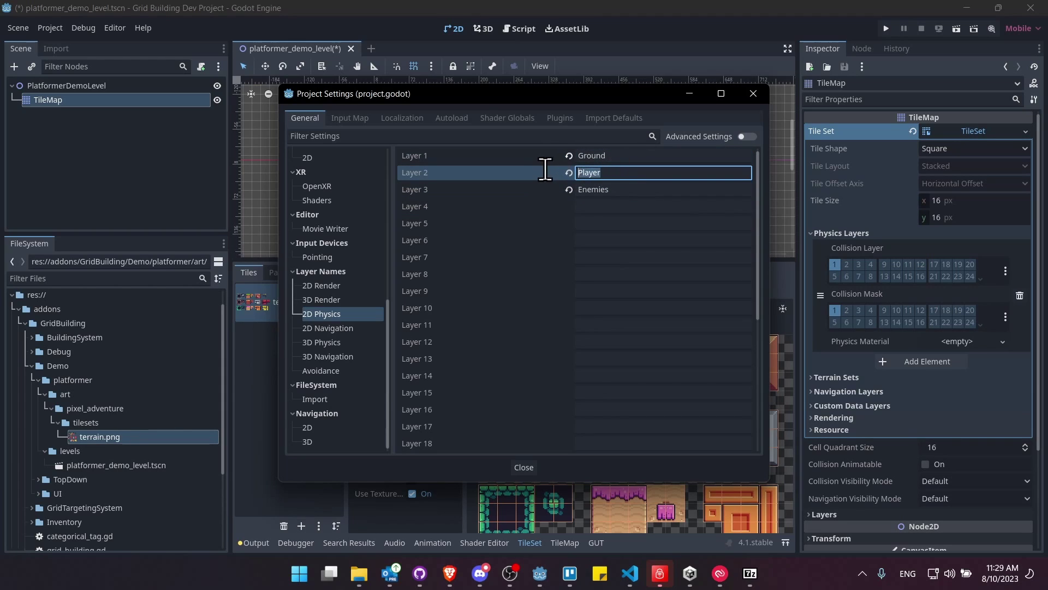
pyautogui.click(616, 157)
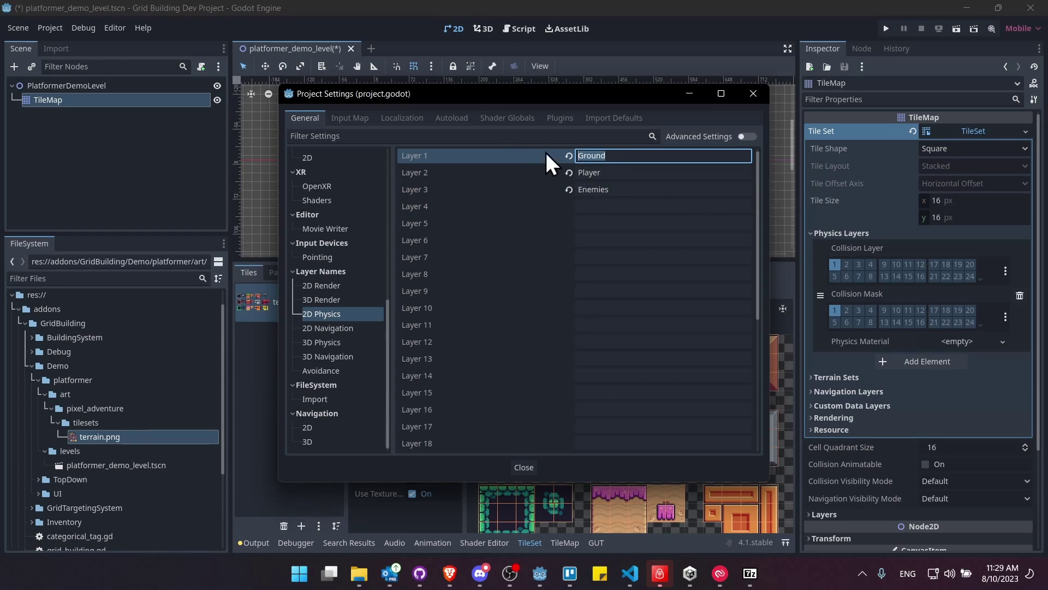
pyautogui.click(610, 157)
pyautogui.click(611, 172)
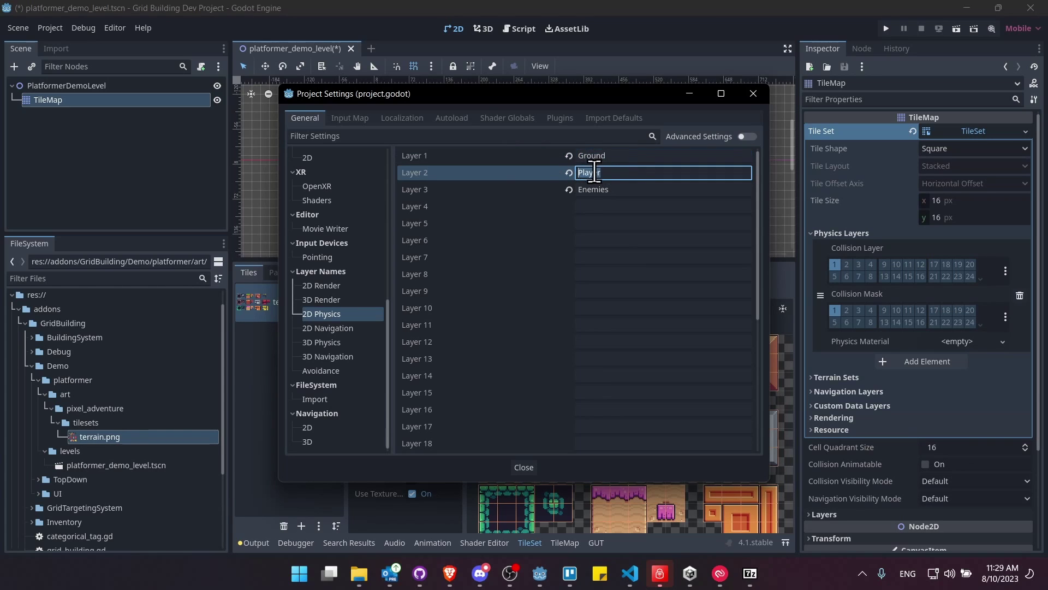
pyautogui.click(608, 171)
pyautogui.moveTo(609, 171); pyautogui.dragTo(537, 151)
pyautogui.click(611, 172)
# - Close the project settings and save the scene
pyautogui.click(526, 466)
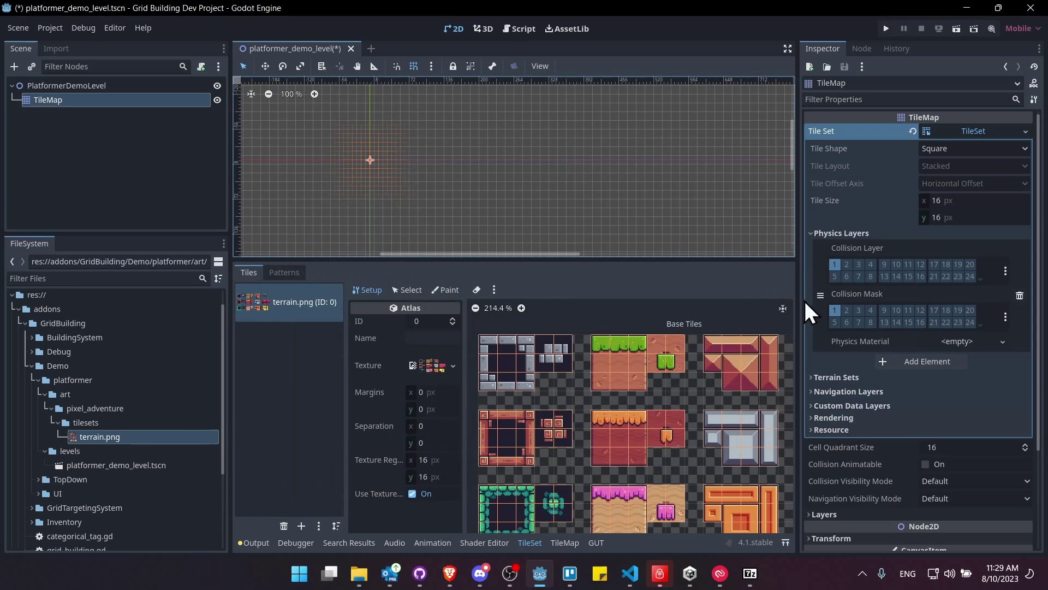
pyautogui.hotkey('ctrl', 's')
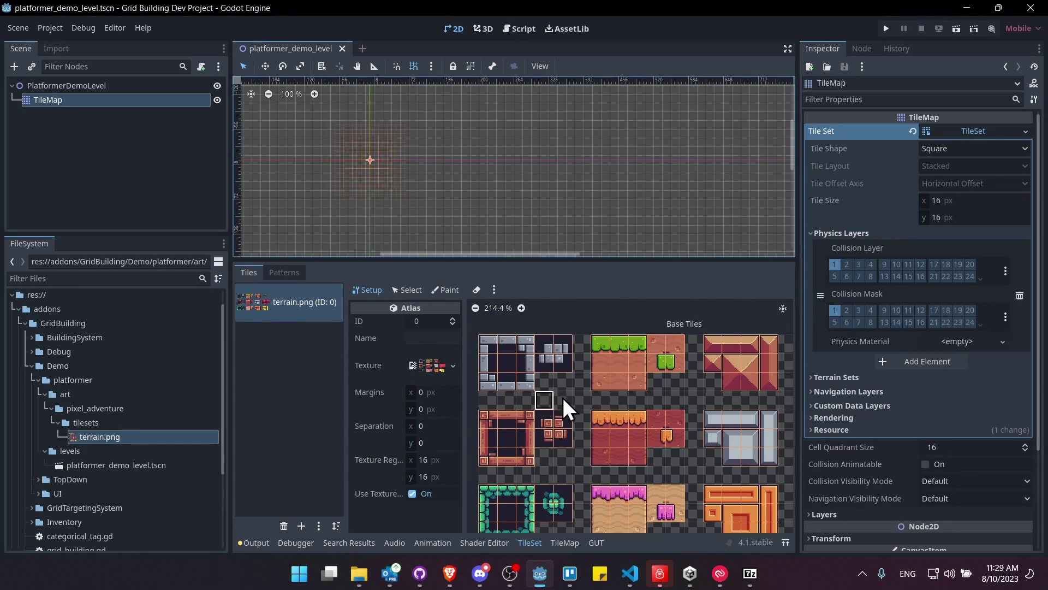
# - Choose Physics Layer 0 as the tile property to paint and apply the full-tile collision shape to all grey stone tiles
pyautogui.click(435, 290)
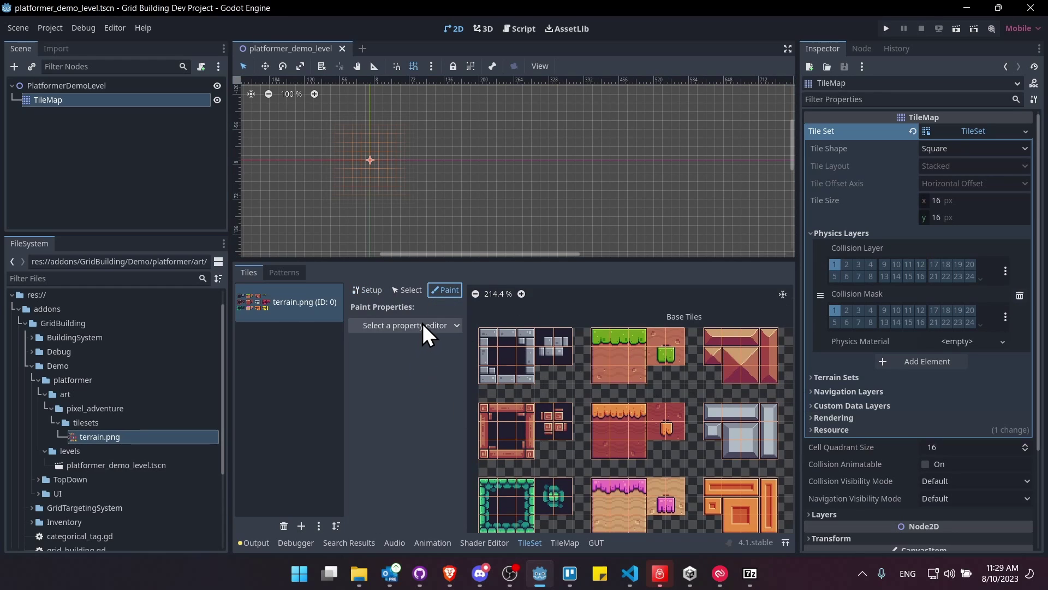
pyautogui.click(451, 325)
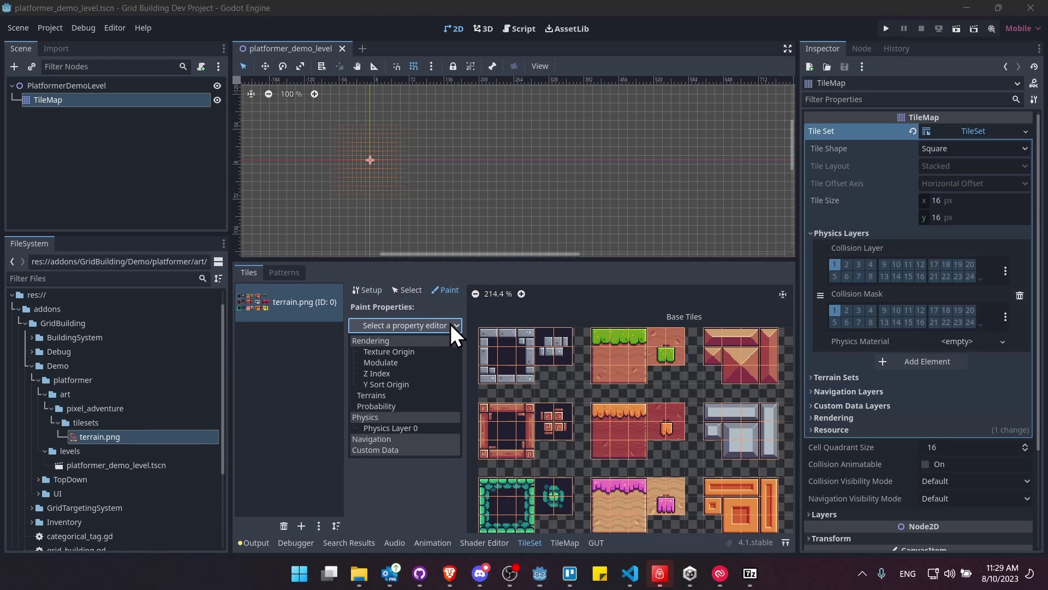
pyautogui.click(427, 425)
pyautogui.scroll(3, 500, 347)
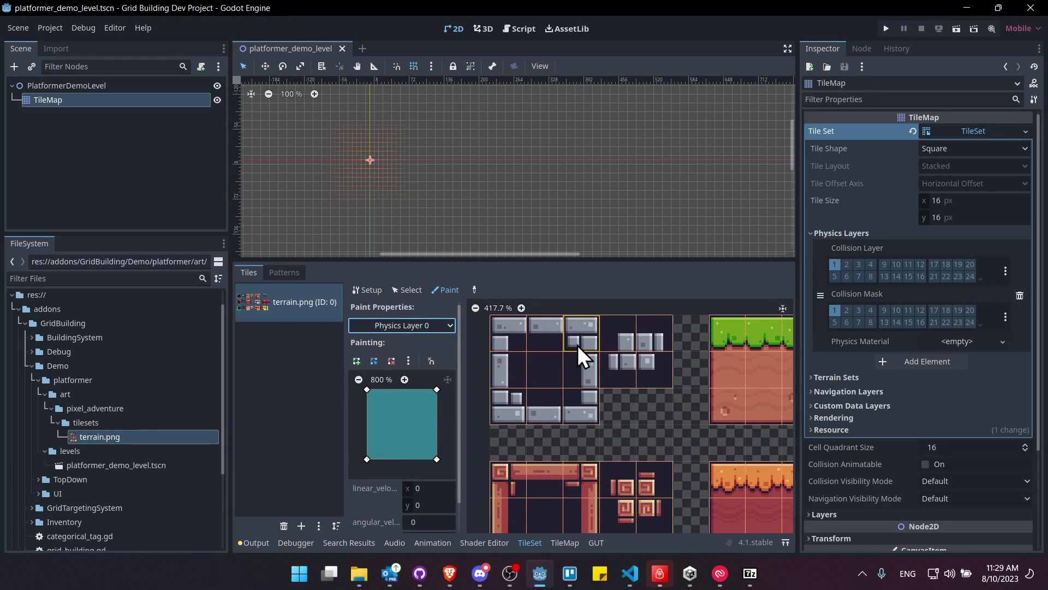
pyautogui.moveTo(504, 368)
pyautogui.mouseDown()
pyautogui.moveTo(565, 366)
pyautogui.moveTo(503, 395)
pyautogui.mouseUp()
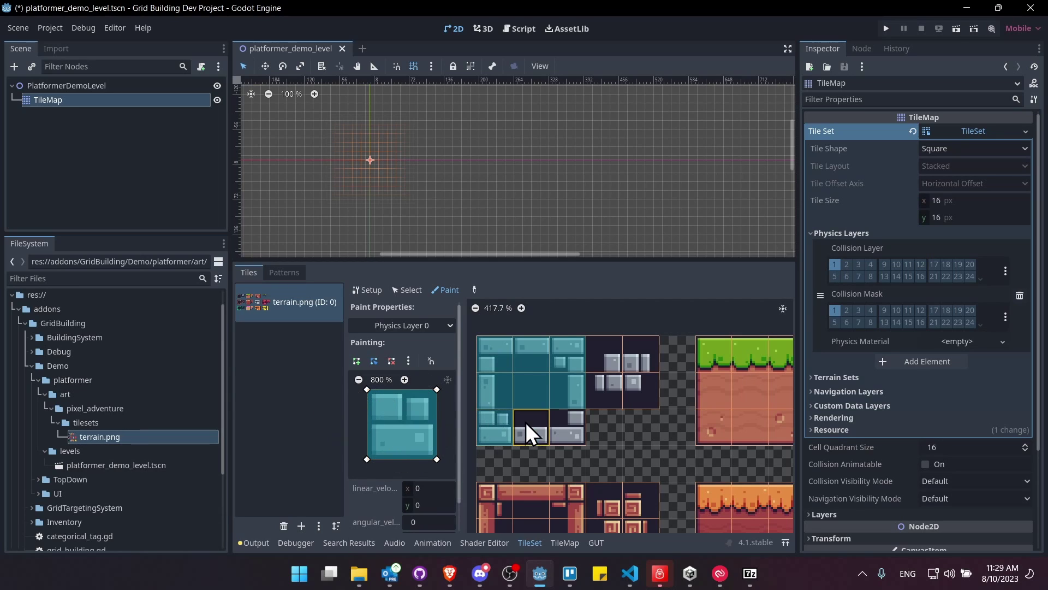
pyautogui.moveTo(572, 425); pyautogui.dragTo(625, 354)
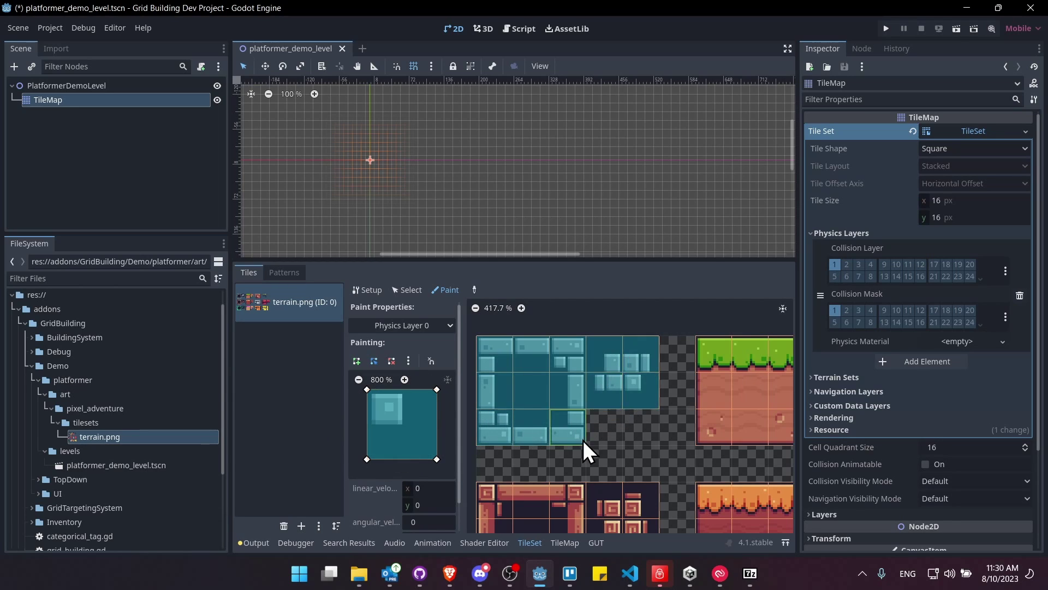
# - Paint full-tile Physics Layer 0 collision on the brown framed, green framed and pink-topped sand tiles
pyautogui.scroll(-3, 583, 440)
pyautogui.moveTo(548, 367)
pyautogui.mouseDown()
pyautogui.moveTo(487, 398)
pyautogui.moveTo(489, 435)
pyautogui.moveTo(510, 439)
pyautogui.moveTo(512, 391)
pyautogui.moveTo(538, 411)
pyautogui.moveTo(539, 440)
pyautogui.moveTo(575, 389)
pyautogui.moveTo(595, 395)
pyautogui.mouseUp()
pyautogui.scroll(-3, 545, 460)
pyautogui.moveTo(505, 398)
pyautogui.mouseDown()
pyautogui.moveTo(497, 427)
pyautogui.moveTo(518, 457)
pyautogui.moveTo(519, 401)
pyautogui.moveTo(543, 398)
pyautogui.moveTo(552, 447)
pyautogui.moveTo(578, 408)
pyautogui.moveTo(629, 413)
pyautogui.mouseUp()
pyautogui.moveTo(629, 413); pyautogui.dragTo(509, 445, button='middle')
pyautogui.moveTo(509, 444)
pyautogui.mouseDown()
pyautogui.moveTo(545, 435)
pyautogui.moveTo(554, 494)
pyautogui.moveTo(588, 451)
pyautogui.mouseUp()
# - Paint full-tile Physics Layer 0 collision on the orange-topped, grass, pyramid, metal block, orange block, brick and gold block tiles
pyautogui.scroll(-4, 583, 434)
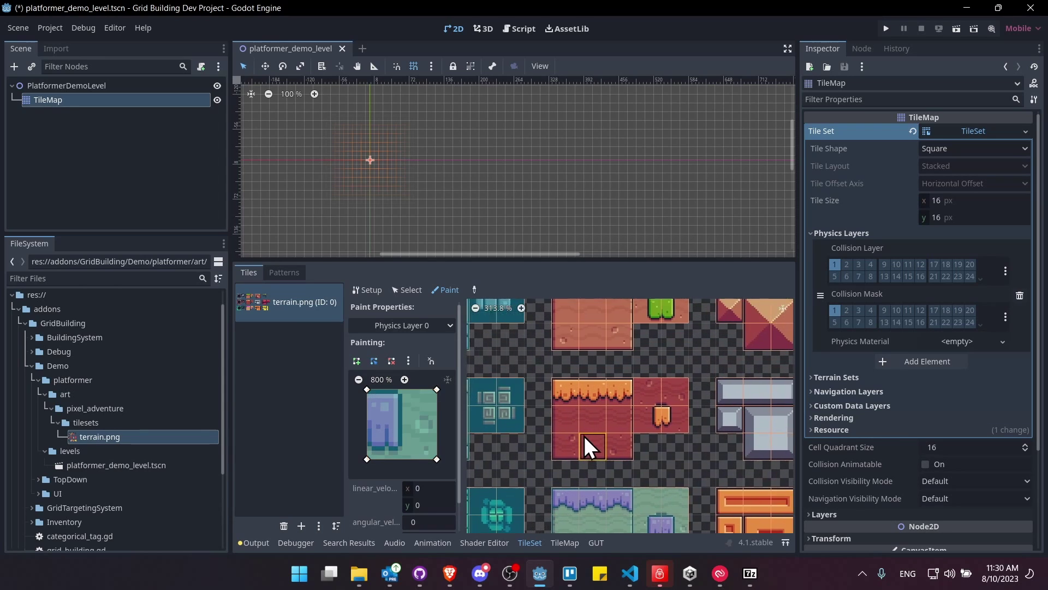
pyautogui.moveTo(603, 413)
pyautogui.mouseDown()
pyautogui.moveTo(626, 419)
pyautogui.moveTo(555, 422)
pyautogui.moveTo(568, 443)
pyautogui.moveTo(588, 441)
pyautogui.mouseUp()
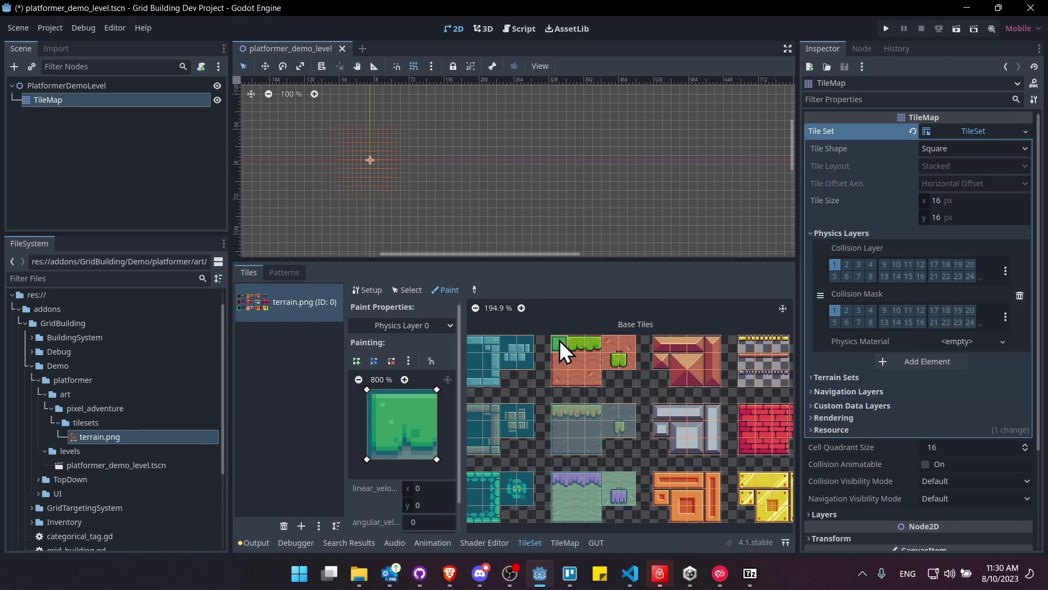
pyautogui.moveTo(570, 382); pyautogui.dragTo(648, 349)
pyautogui.moveTo(648, 349); pyautogui.dragTo(514, 358, button='middle')
pyautogui.moveTo(530, 335)
pyautogui.mouseDown()
pyautogui.moveTo(576, 348)
pyautogui.moveTo(526, 354)
pyautogui.moveTo(572, 401)
pyautogui.moveTo(539, 405)
pyautogui.mouseUp()
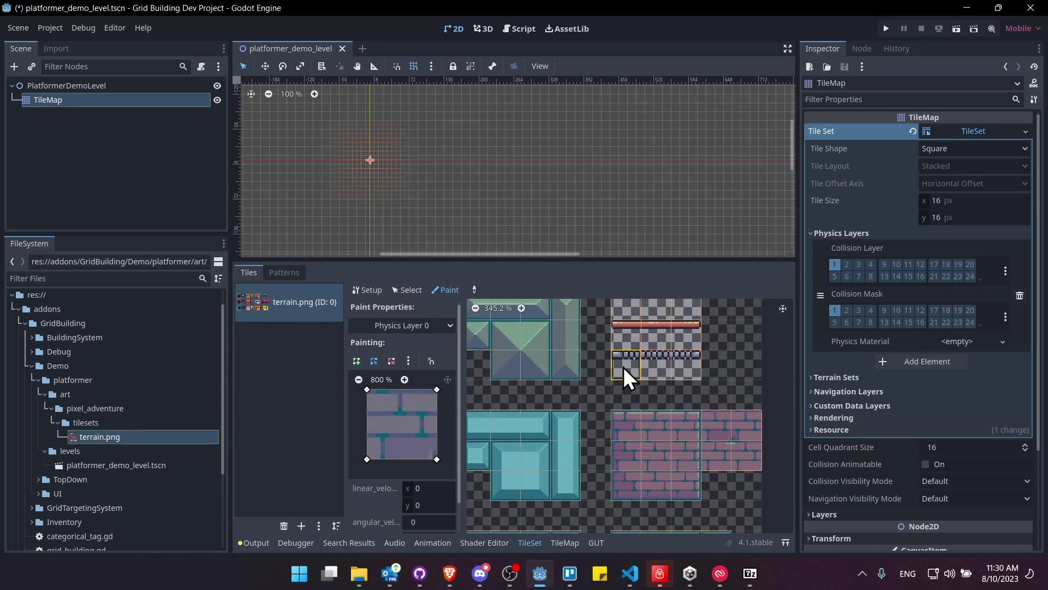
# - Paint the full-tile collision shape on the first yellow platform tile
pyautogui.scroll(5, 628, 350)
pyautogui.moveTo(628, 353); pyautogui.dragTo(588, 376, button='middle')
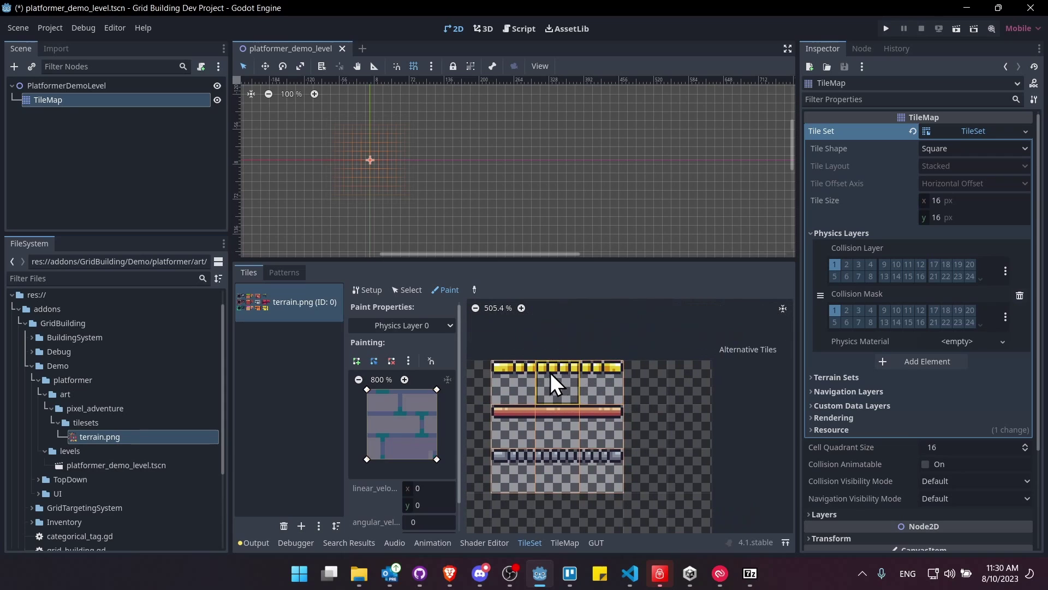
pyautogui.scroll(1, 512, 371)
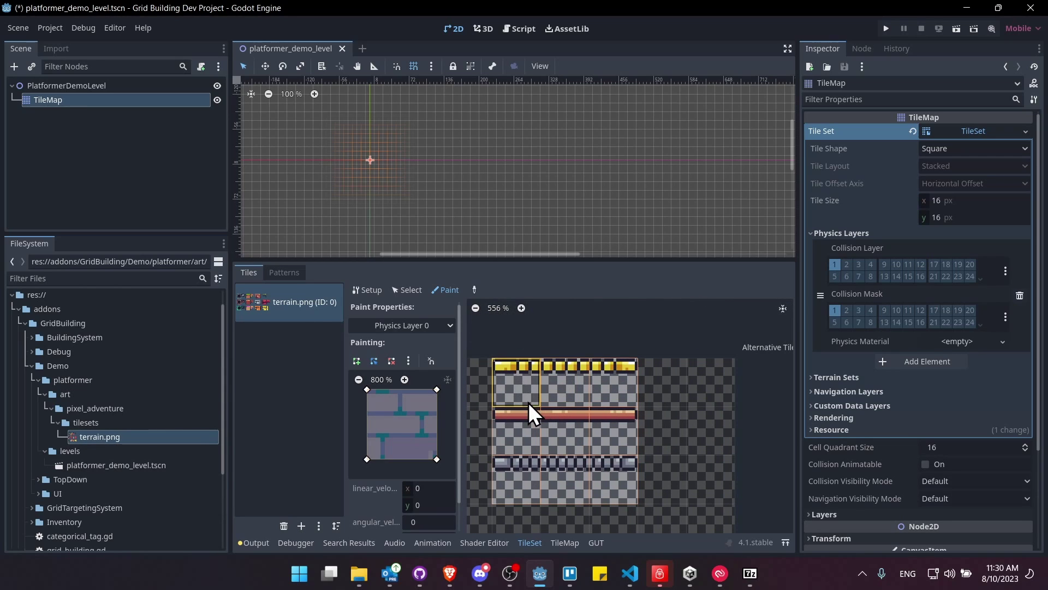
pyautogui.scroll(4, 535, 402)
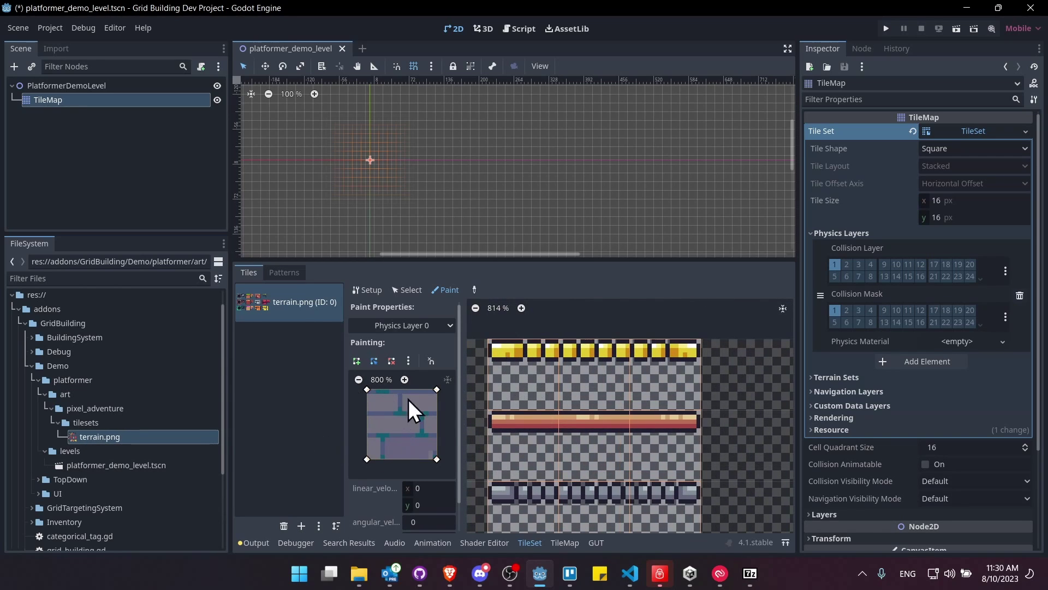
pyautogui.click(533, 357)
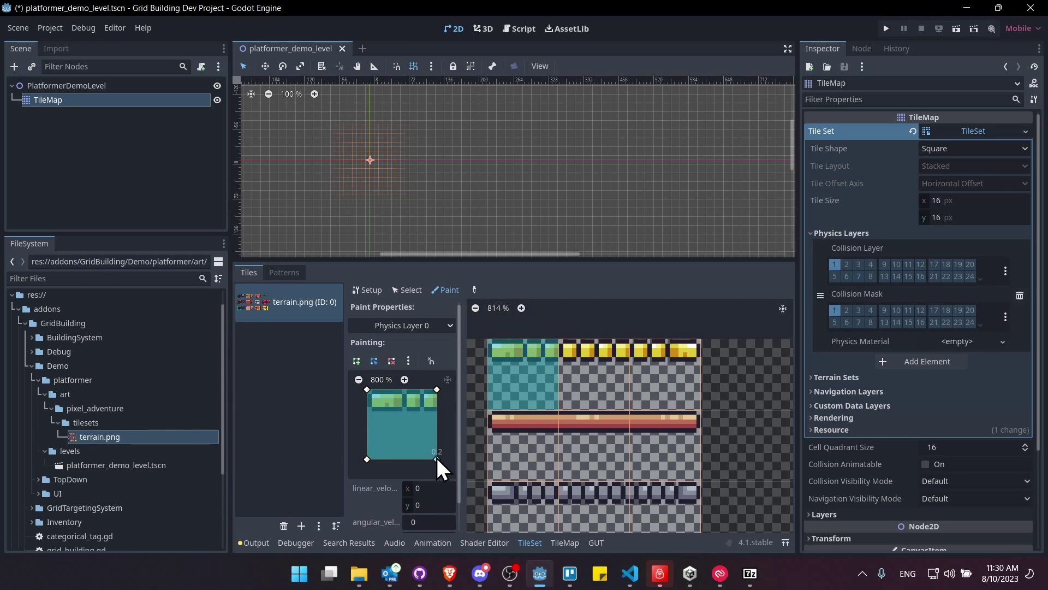
pyautogui.moveTo(437, 459); pyautogui.dragTo(436, 411)
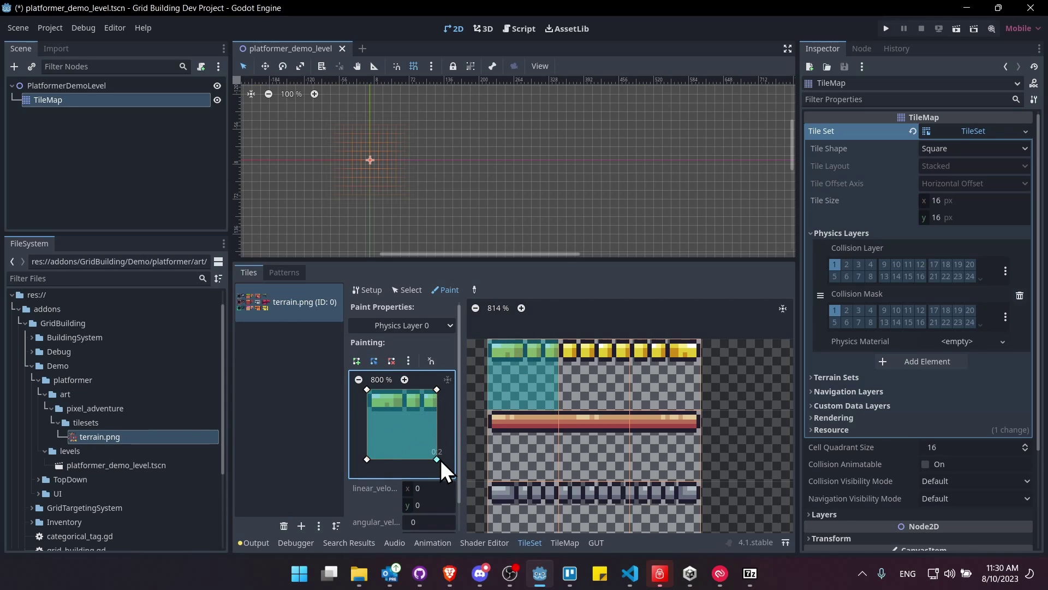
pyautogui.click(408, 361)
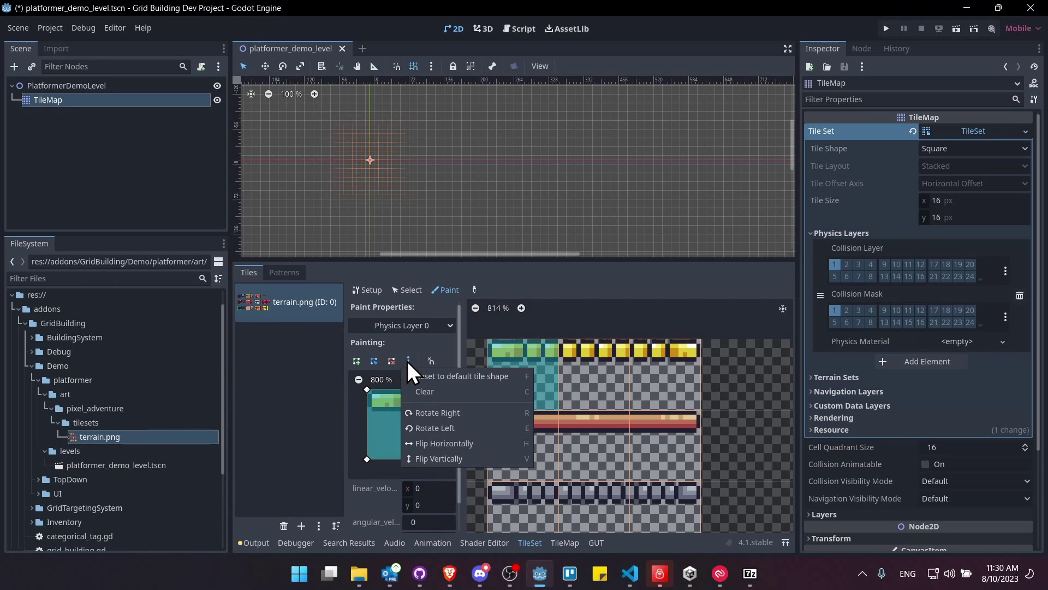
pyautogui.click(408, 361)
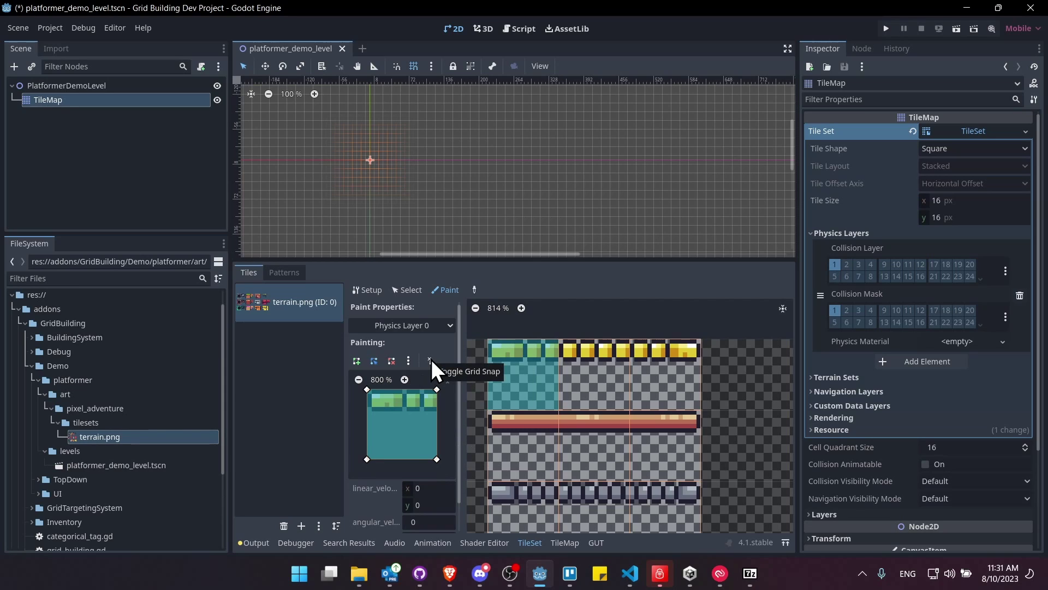
# - Turn on grid snapping for the collision polygon and shrink it to the top quarter of the tile
pyautogui.click(432, 360)
pyautogui.click(451, 407)
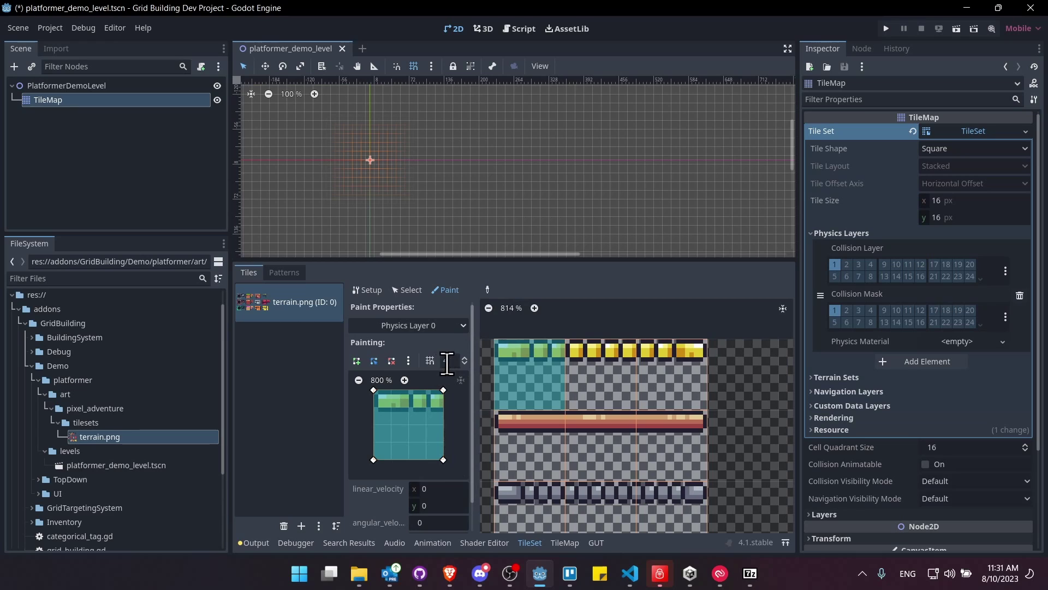
pyautogui.moveTo(443, 459); pyautogui.dragTo(444, 438)
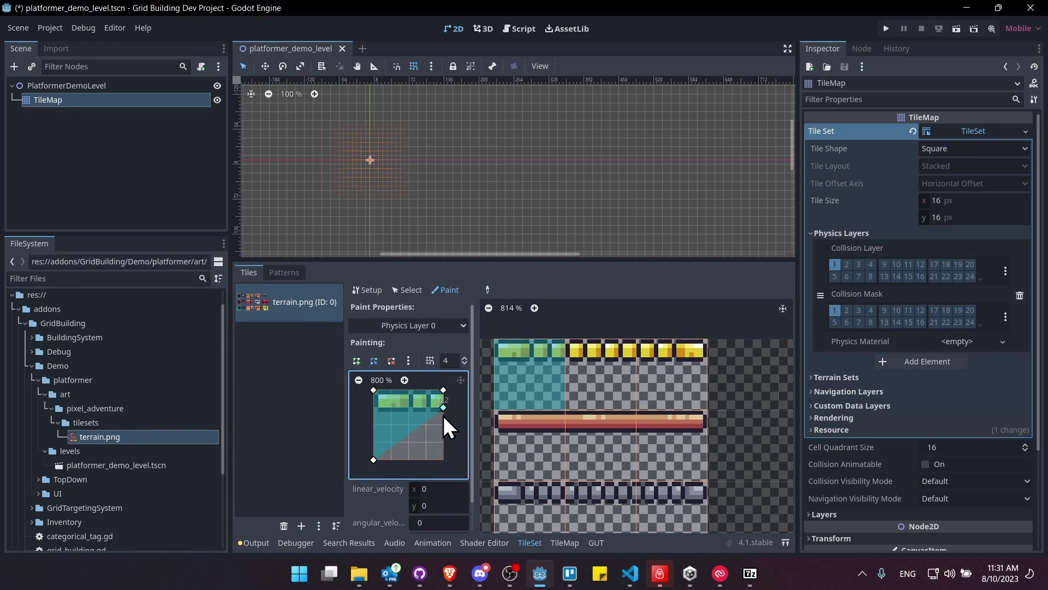
pyautogui.moveTo(374, 460); pyautogui.dragTo(372, 408)
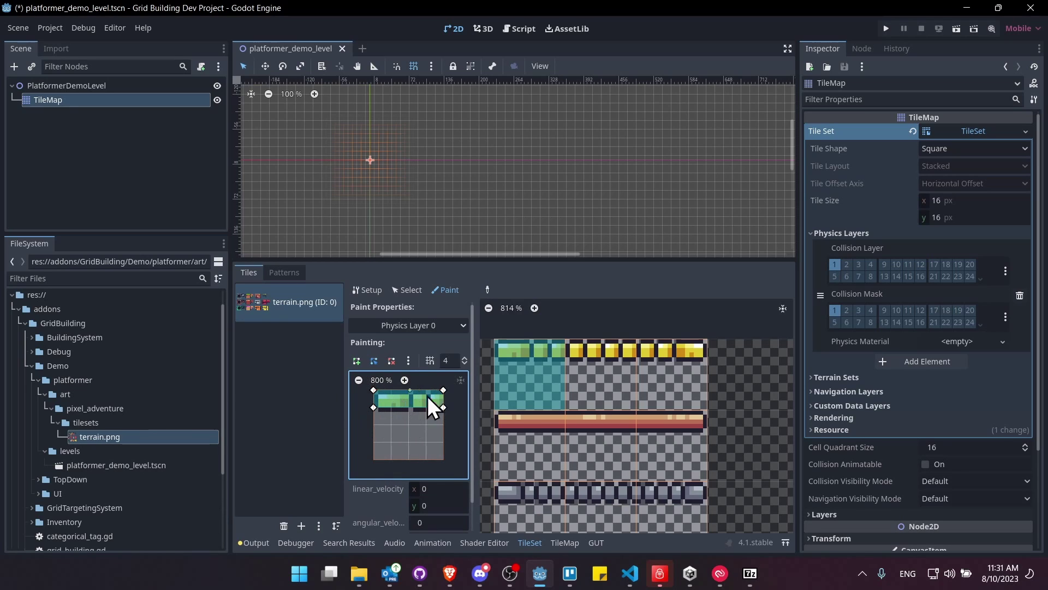
# - Apply the thin top-quarter collision shape to the three yellow platform tiles
pyautogui.click(529, 385)
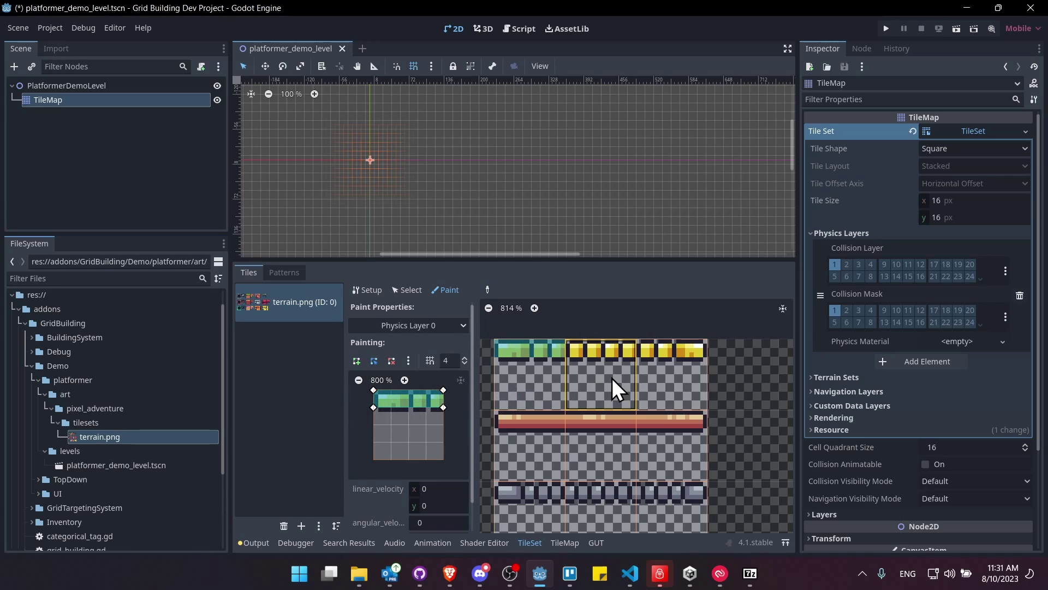
pyautogui.click(612, 380)
pyautogui.click(662, 382)
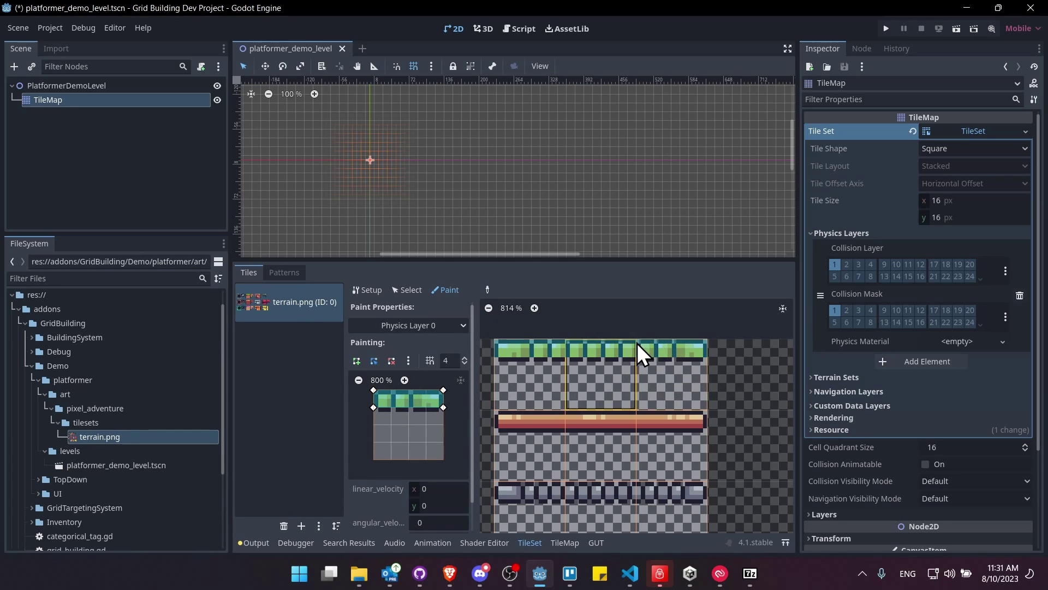
# - Paint the same thin collision shape on the red and grey platform tiles
pyautogui.hscroll(-2, 690, 368)
pyautogui.scroll(-2, 646, 399)
pyautogui.scroll(2, 578, 415)
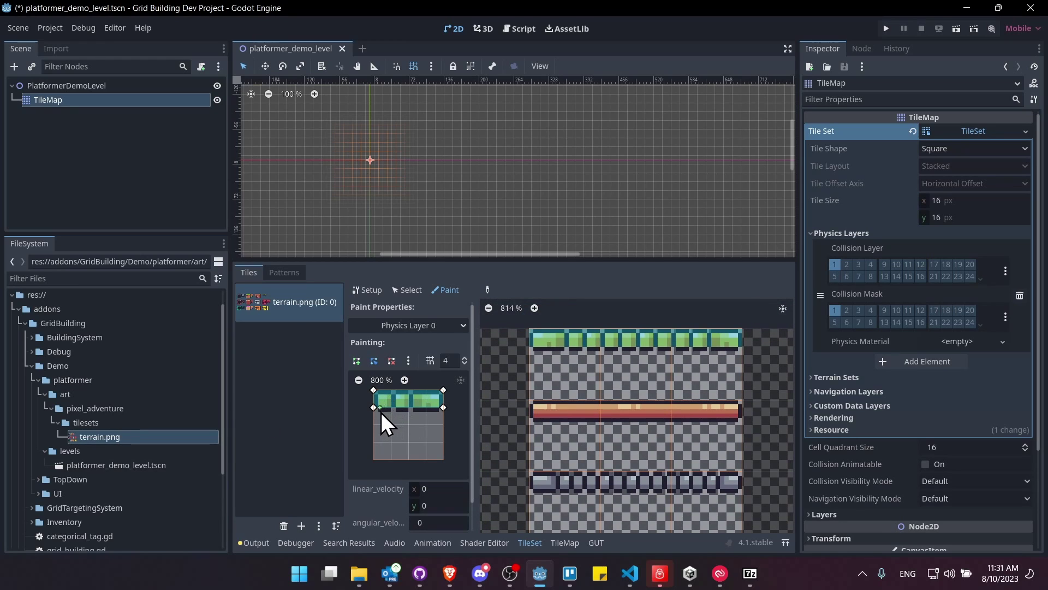
pyautogui.moveTo(578, 420); pyautogui.dragTo(686, 420)
pyautogui.click(636, 496)
pyautogui.click(692, 488)
# - Switch from tile set editing to the TileMap editor and bring the terrain.png tiles into view
pyautogui.moveTo(686, 480)
pyautogui.mouseDown(button='middle')
pyautogui.moveTo(660, 376)
pyautogui.moveTo(642, 475)
pyautogui.mouseUp(button='middle')
pyautogui.scroll(-4, 642, 475)
pyautogui.scroll(-6, 594, 486)
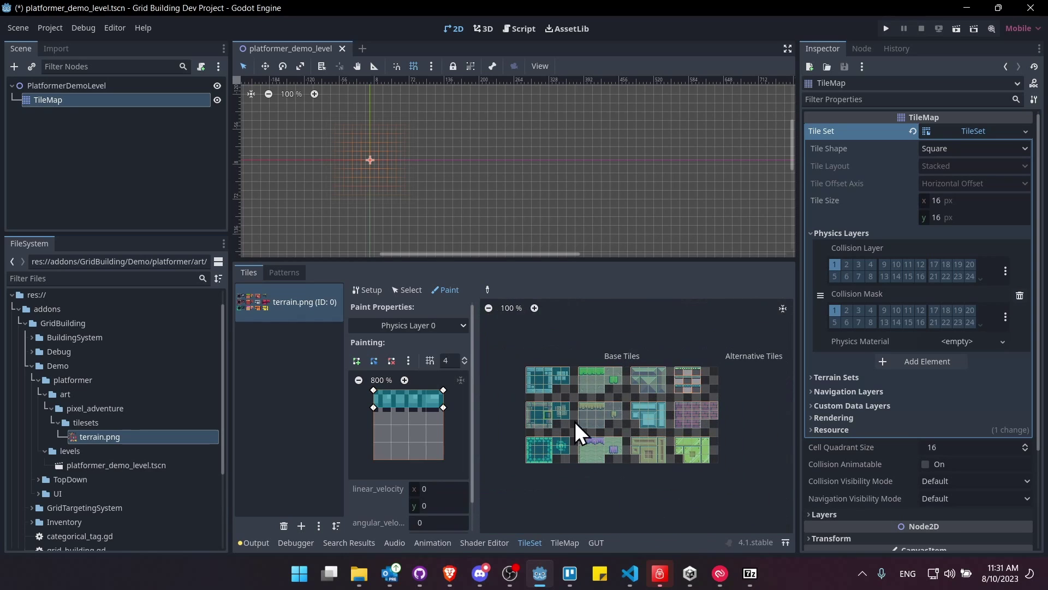
pyautogui.scroll(3, 604, 398)
pyautogui.scroll(1, 240, 150)
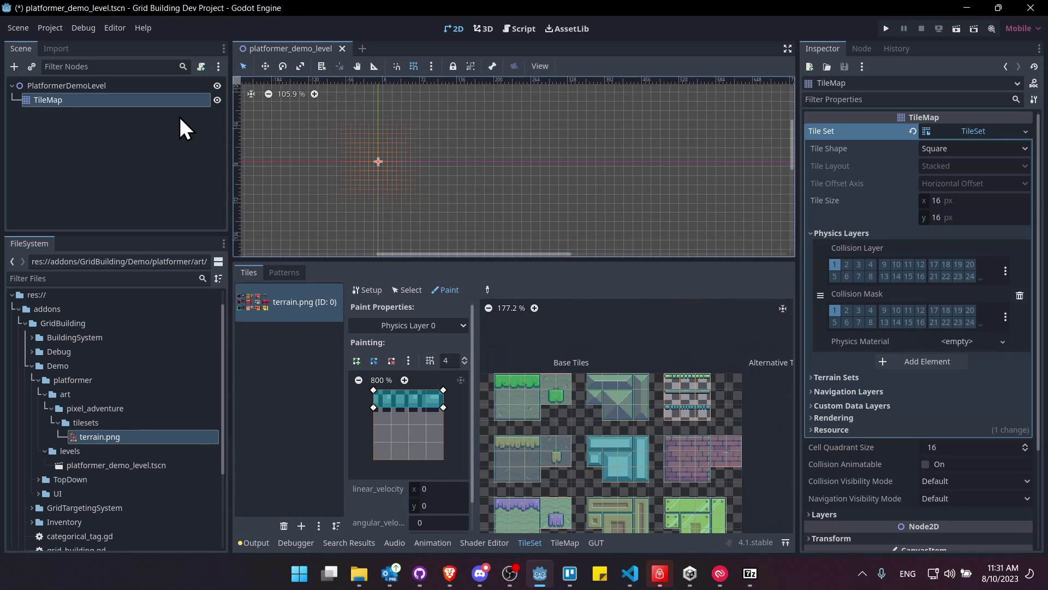
pyautogui.click(566, 544)
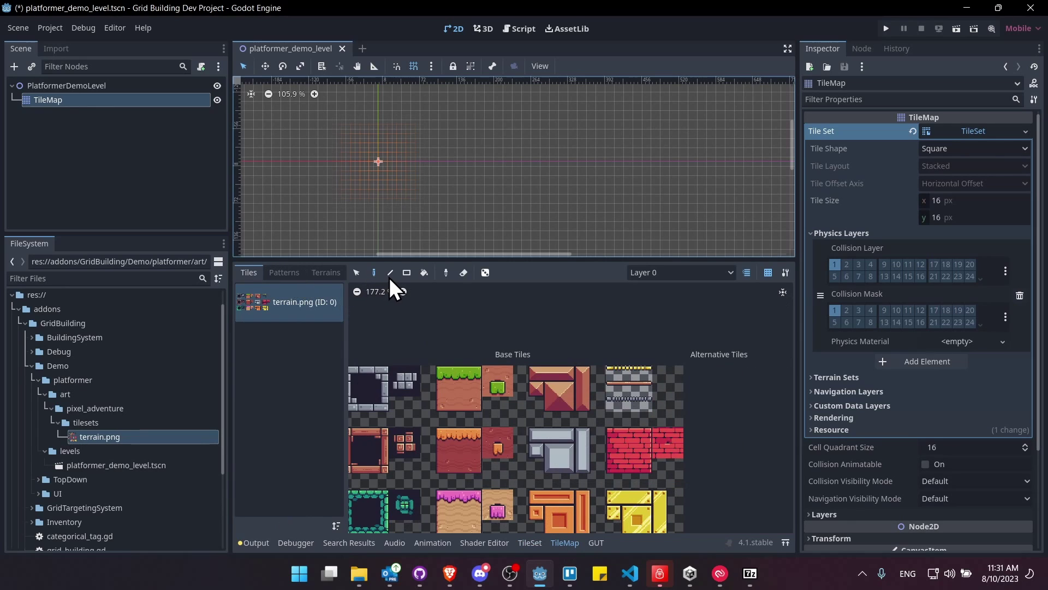
pyautogui.scroll(3, 439, 306)
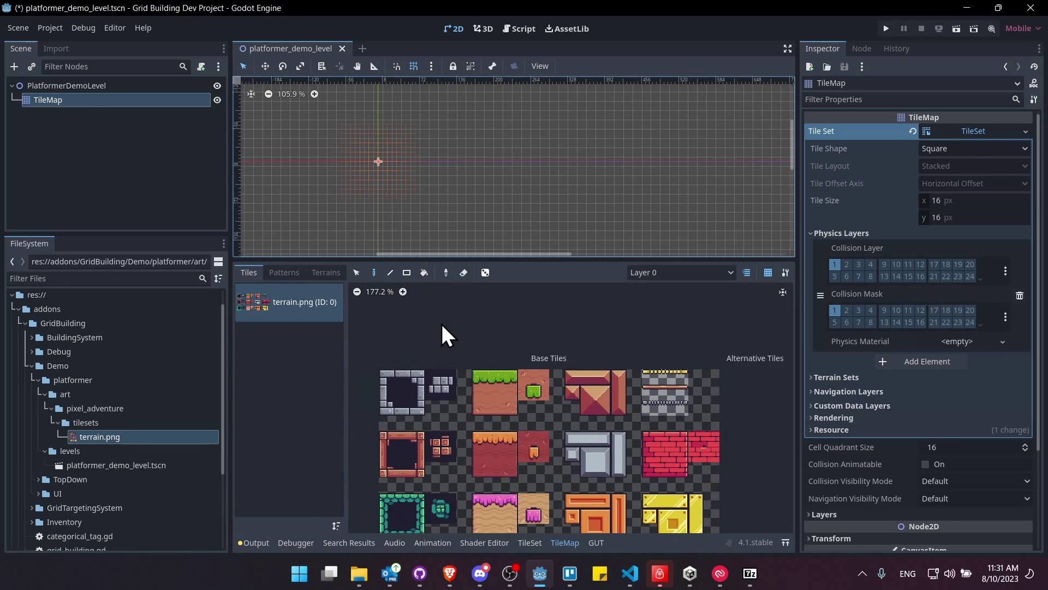
# - Place the full 3×3 grey stone wall block in the level, just below and beside the origin
pyautogui.scroll(3, 454, 253)
pyautogui.moveTo(386, 323); pyautogui.dragTo(425, 364)
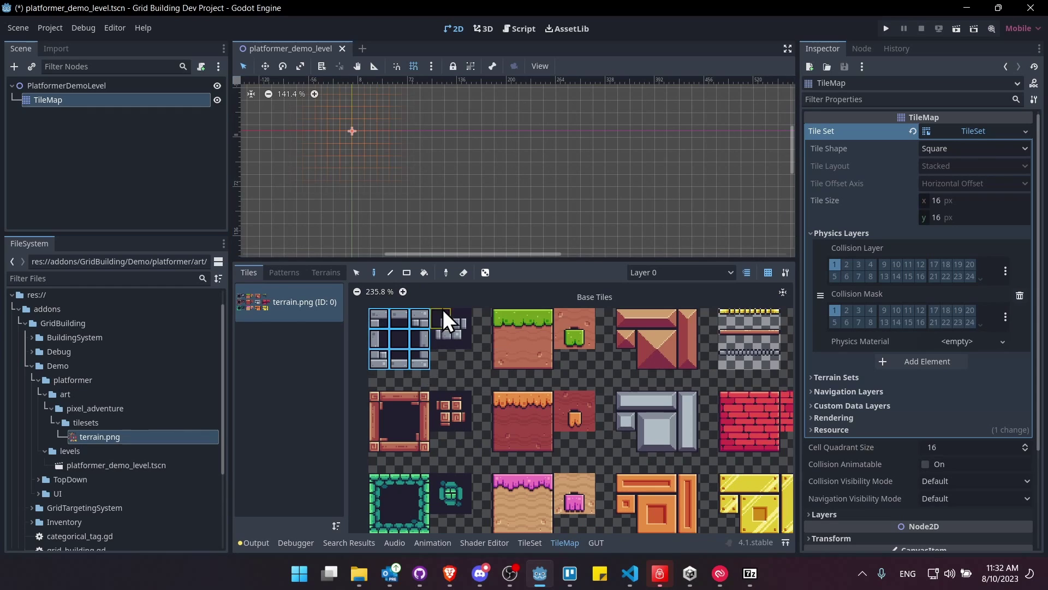
pyautogui.scroll(2, 405, 143)
pyautogui.click(396, 173)
pyautogui.scroll(2, 460, 193)
pyautogui.scroll(1, 451, 193)
pyautogui.click(401, 334)
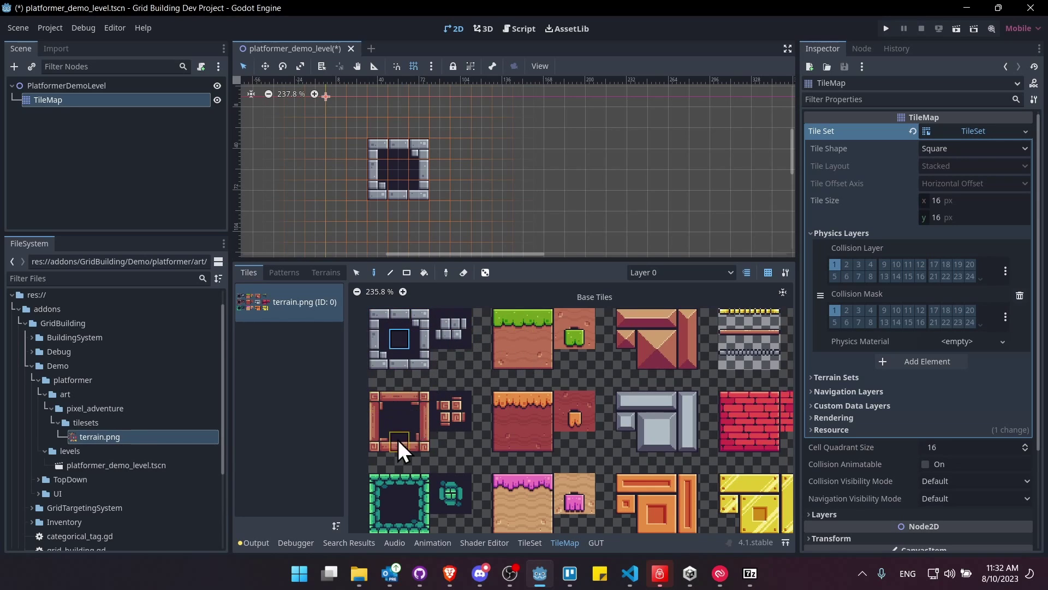
# - Add a terrain set to the tile set and create a terrain named WoodWalls in it
pyautogui.click(838, 381)
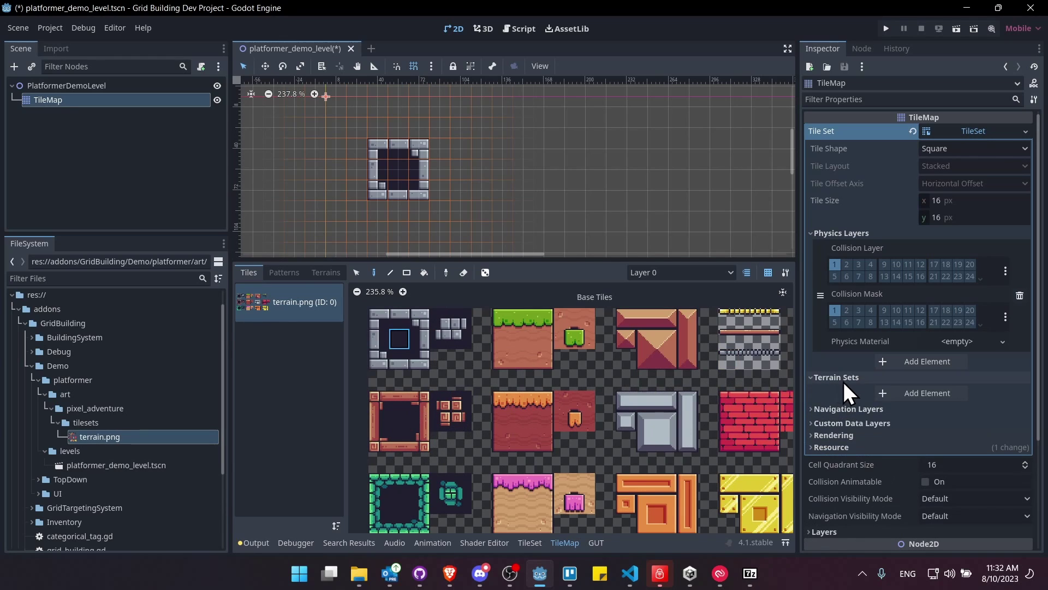
pyautogui.click(921, 392)
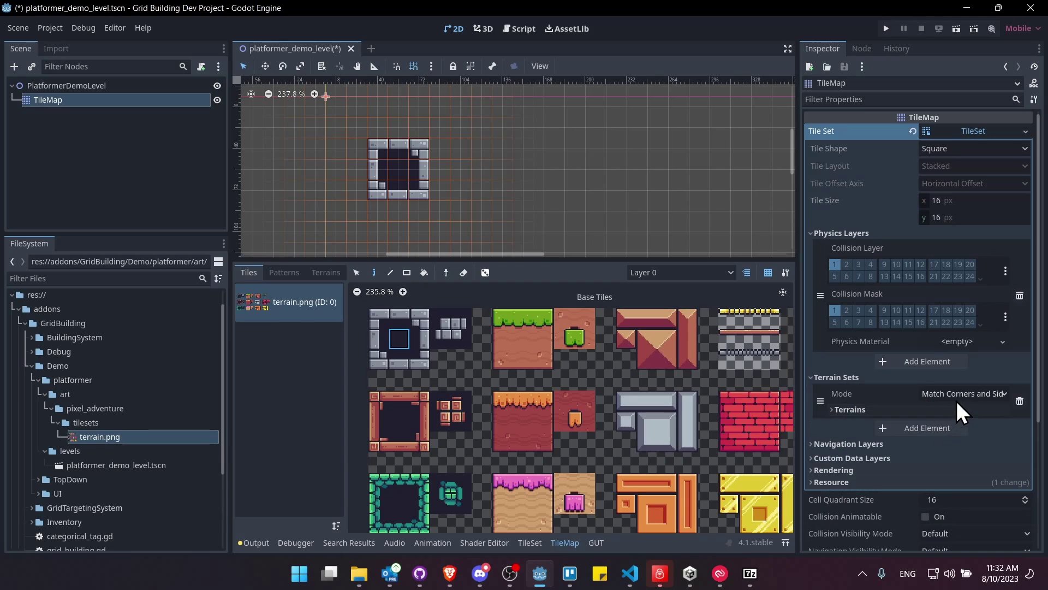
pyautogui.click(957, 408)
pyautogui.click(954, 428)
pyautogui.click(961, 425)
pyautogui.write('WoodWalls')
pyautogui.press('Return')
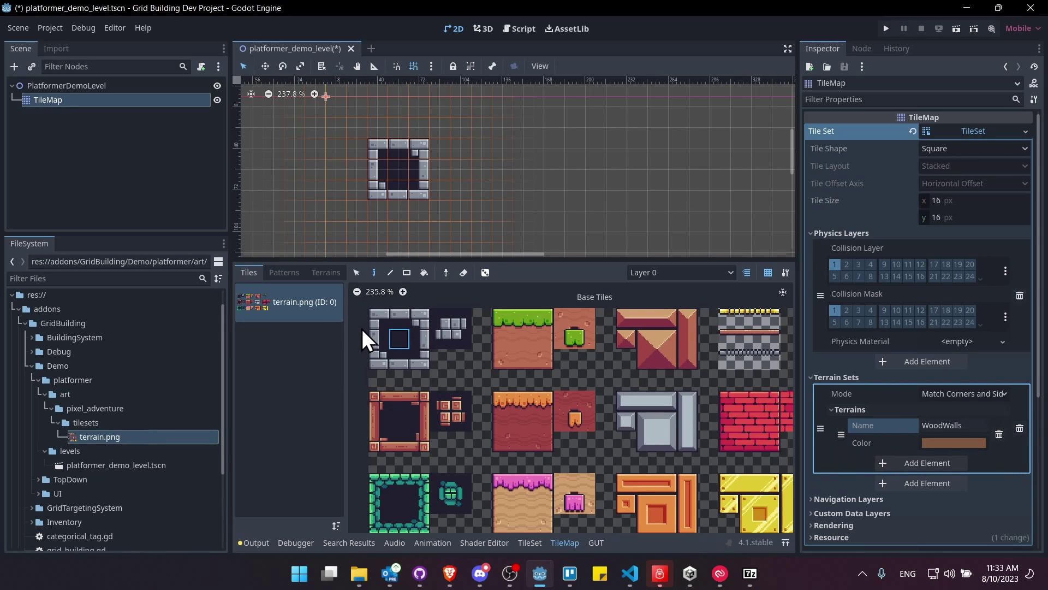
# - Set the terrain set's mode to Match Sides
pyautogui.click(326, 273)
pyautogui.click(975, 395)
pyautogui.click(917, 442)
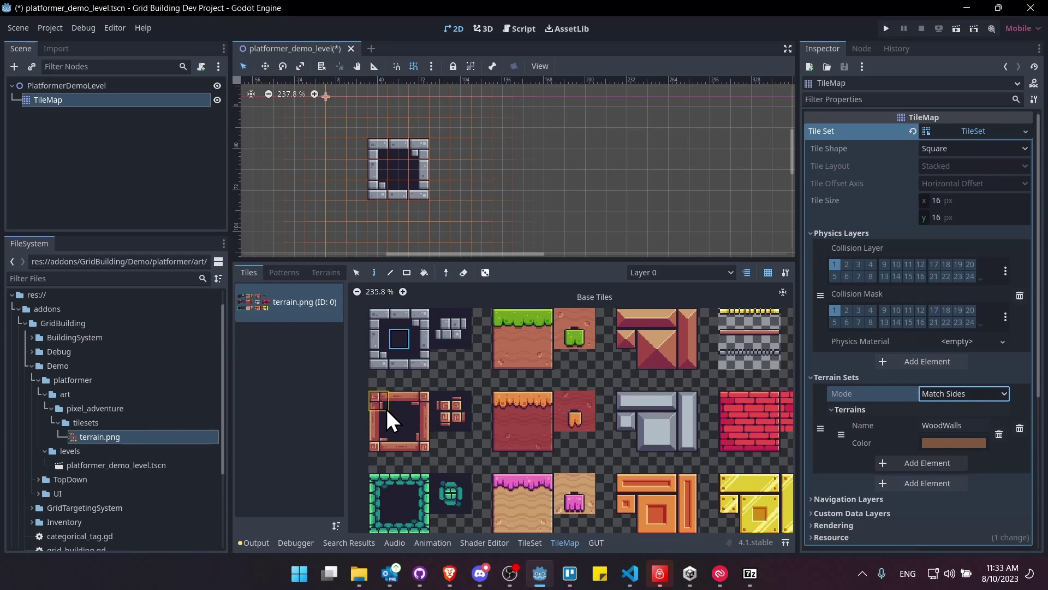
# - Save the scene and set up tile set painting for Terrains with Terrain Set 0 and the WoodWalls terrain
pyautogui.scroll(4, 396, 410)
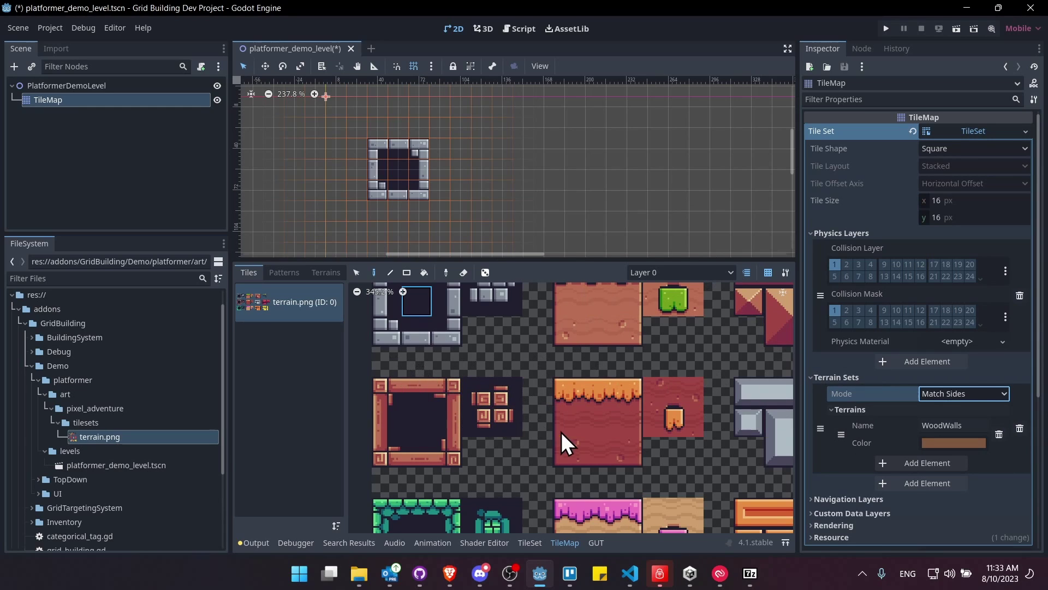
pyautogui.hotkey('ctrl', 's')
pyautogui.click(530, 542)
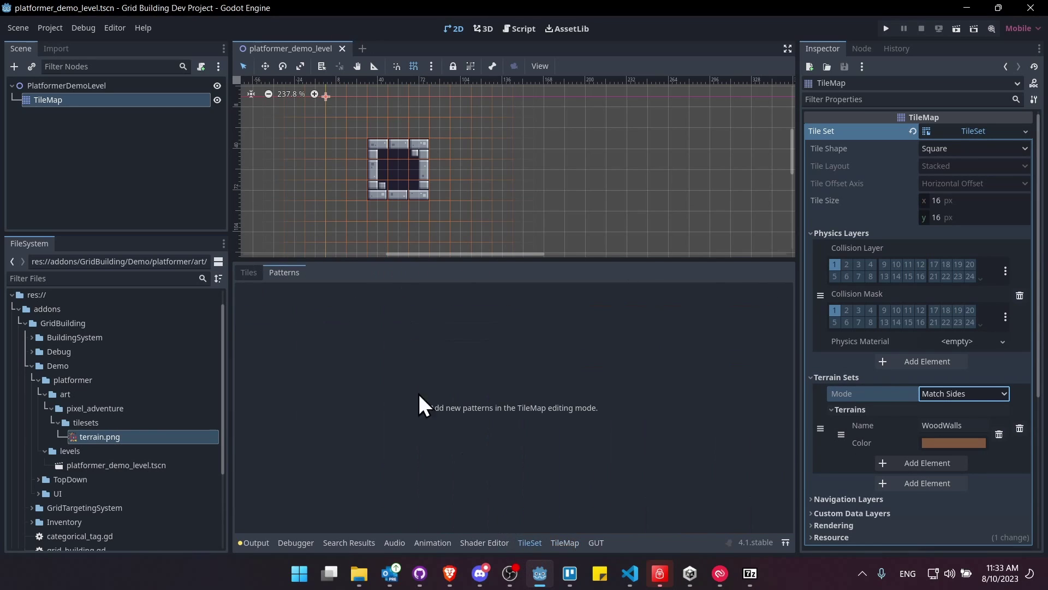
pyautogui.click(253, 272)
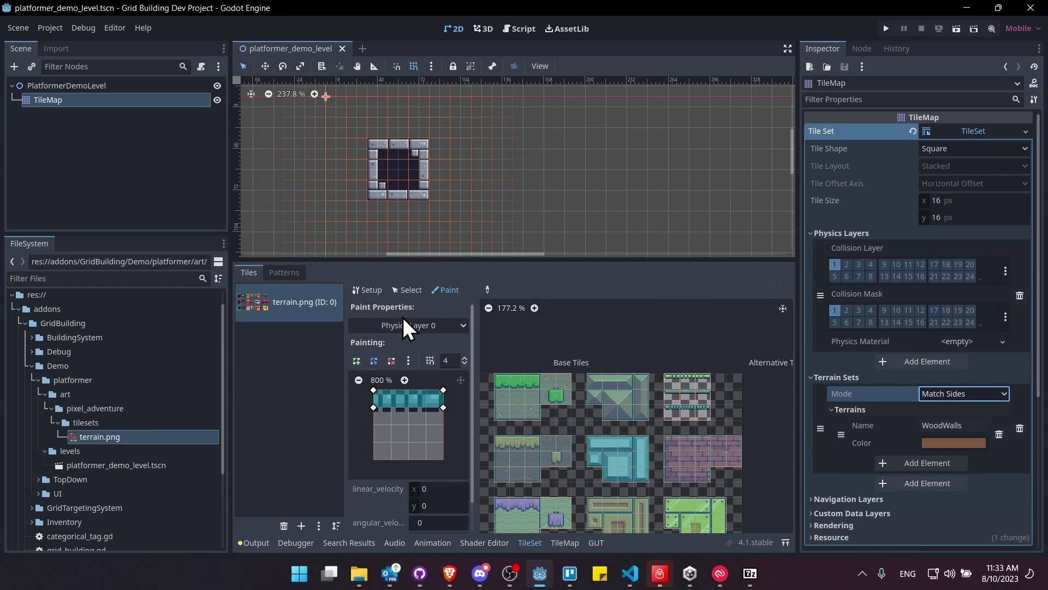
pyautogui.click(428, 327)
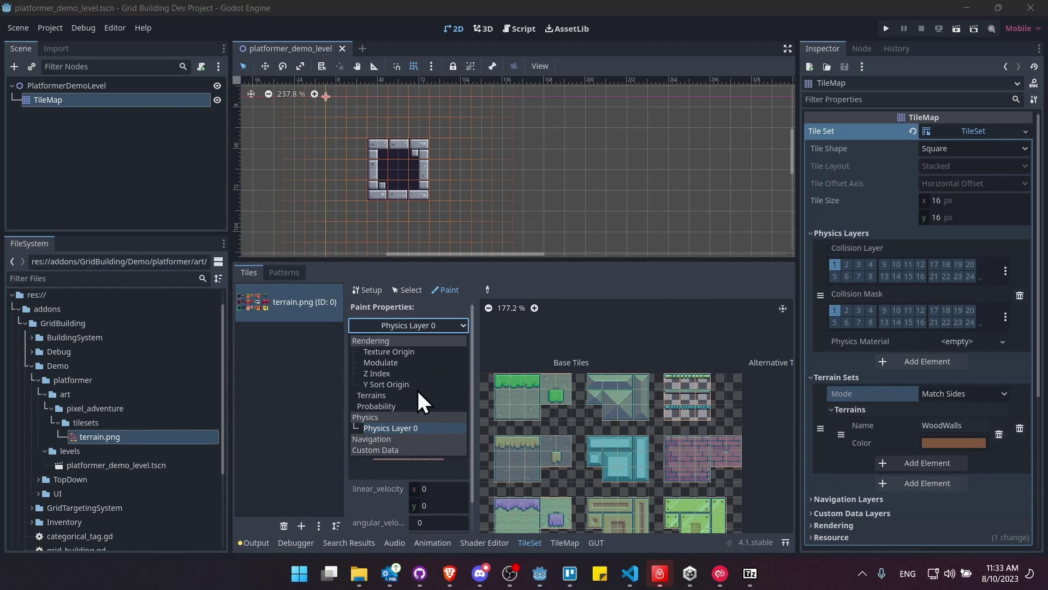
pyautogui.click(401, 396)
pyautogui.click(427, 362)
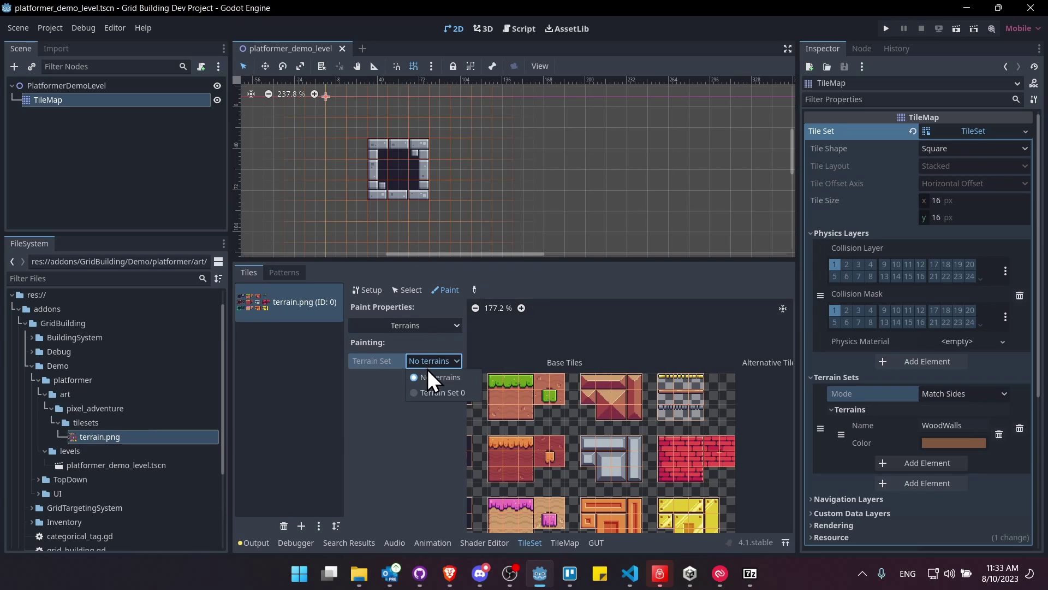
pyautogui.click(434, 391)
pyautogui.click(435, 380)
pyautogui.click(441, 409)
pyautogui.scroll(5, 529, 463)
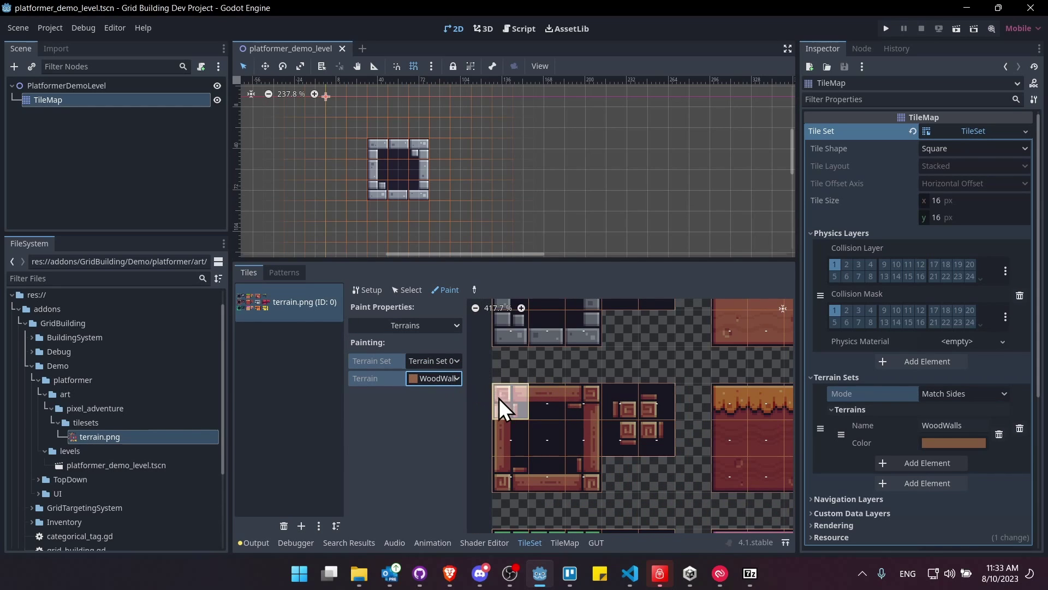
# - Assign the 3×3 wooden frame tiles to the terrain set and paint WoodWalls on their inward-facing and connecting sides, including the centre tile
pyautogui.moveTo(506, 407)
pyautogui.mouseDown()
pyautogui.moveTo(660, 411)
pyautogui.moveTo(512, 454)
pyautogui.moveTo(582, 470)
pyautogui.mouseUp()
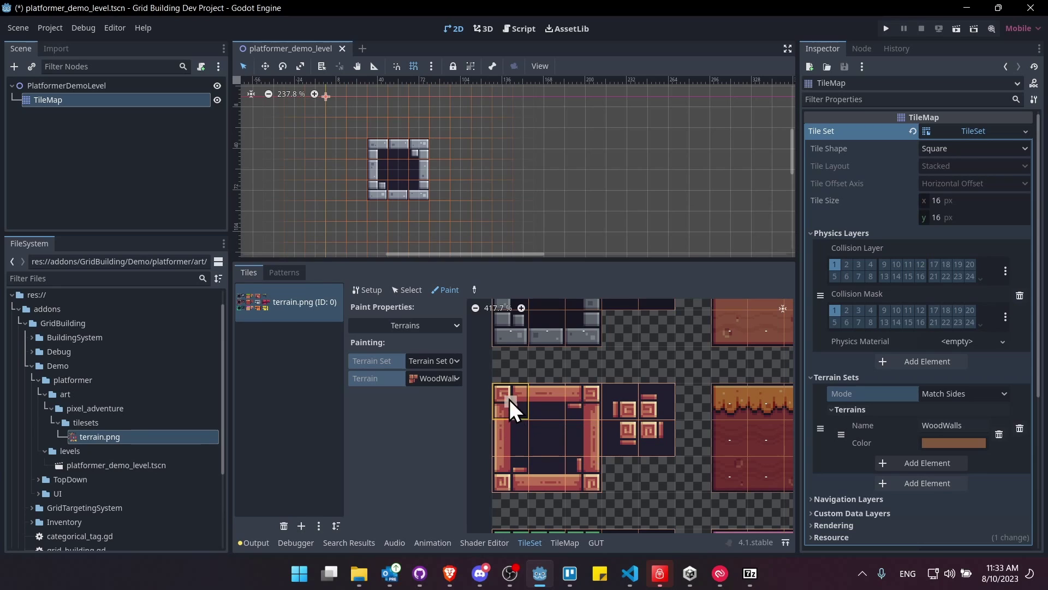
pyautogui.scroll(2, 512, 404)
pyautogui.click(516, 396)
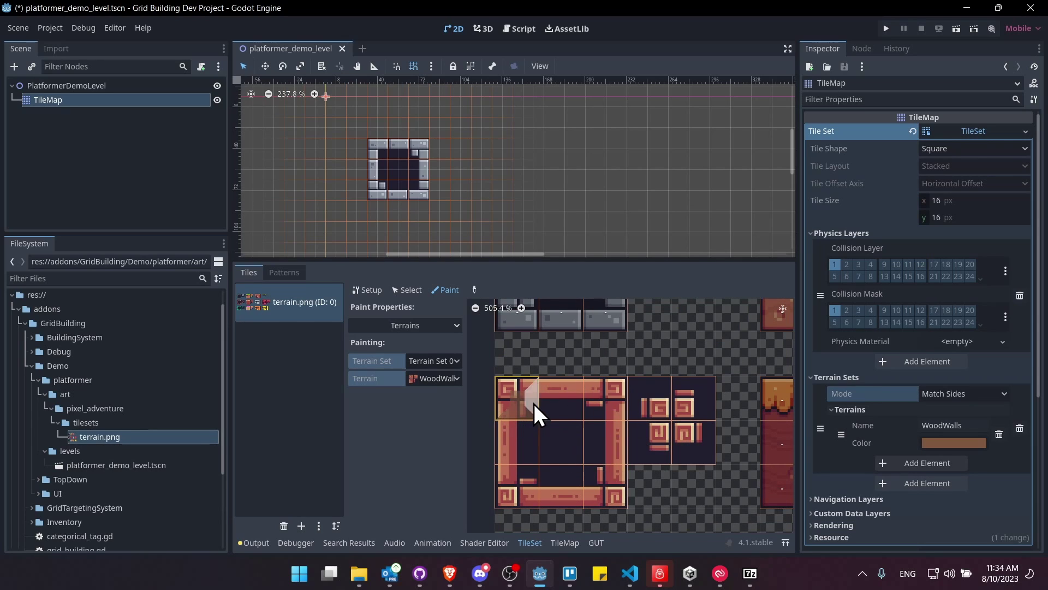
pyautogui.click(523, 419)
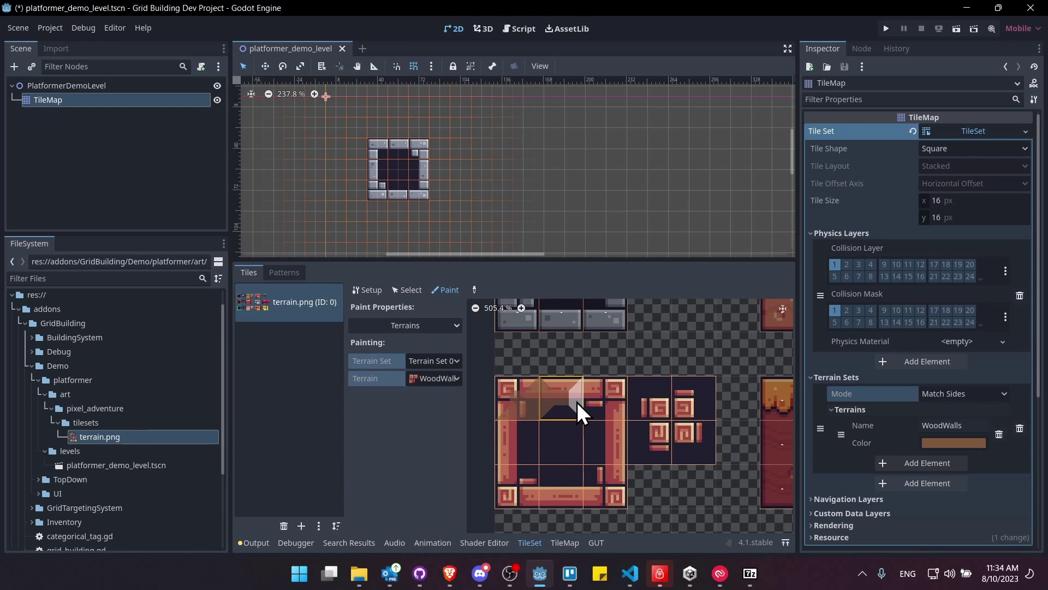
pyautogui.click(564, 407)
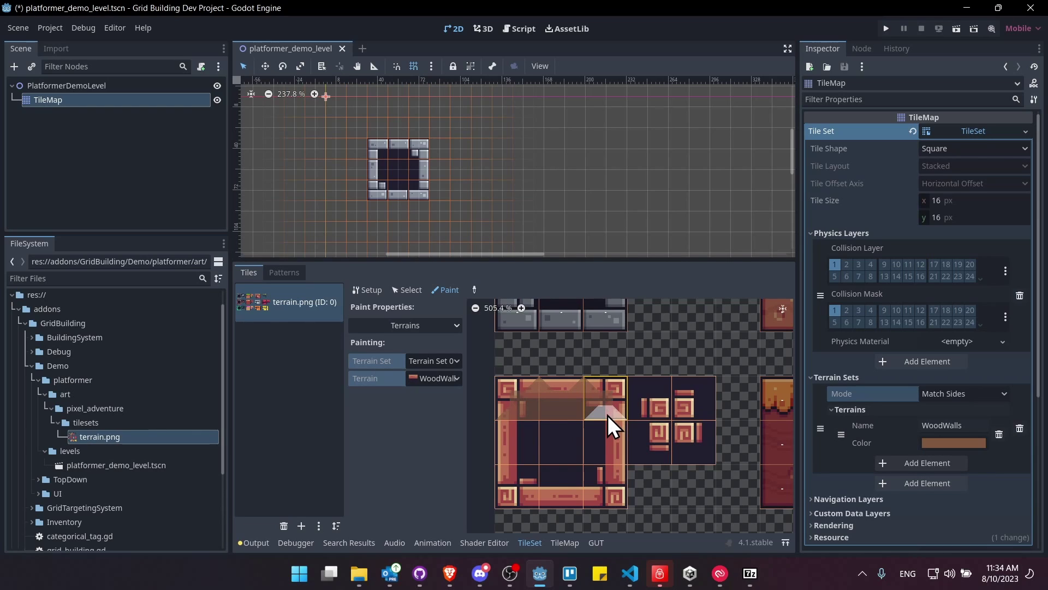
pyautogui.click(607, 415)
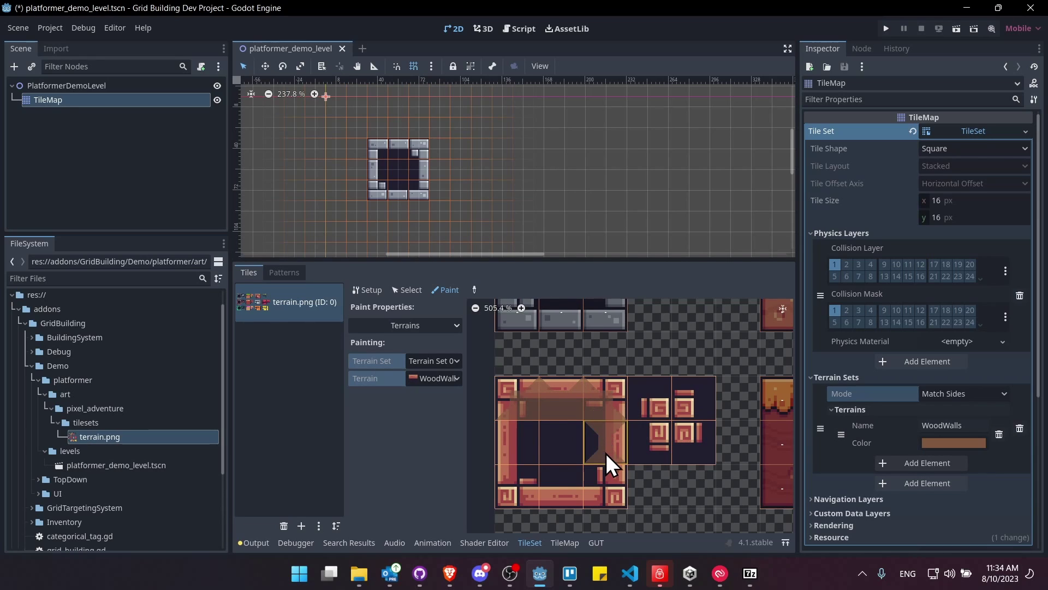
pyautogui.click(592, 440)
pyautogui.moveTo(602, 492); pyautogui.dragTo(592, 489)
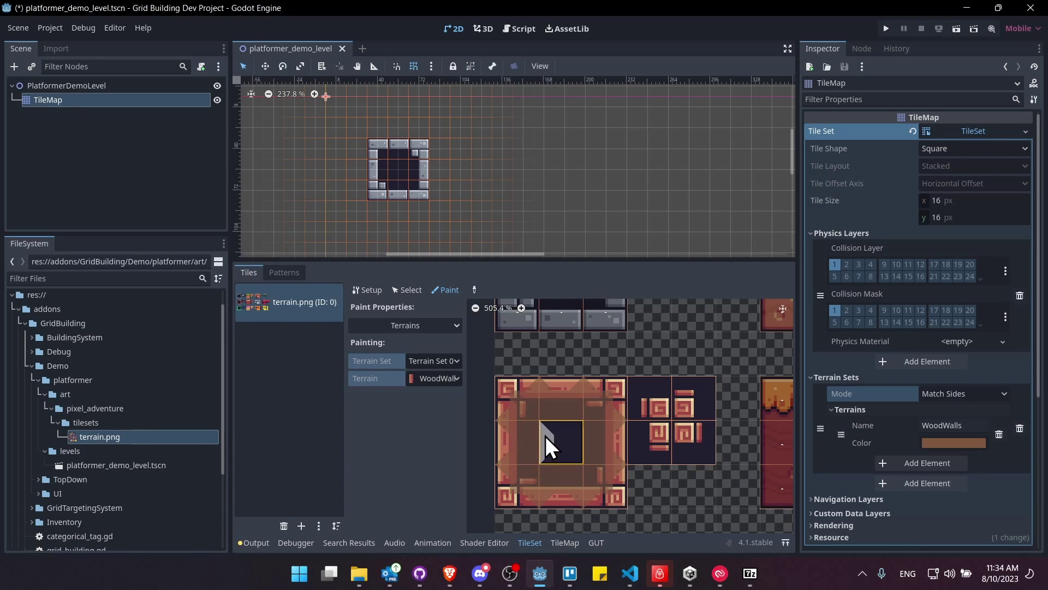
pyautogui.click(560, 451)
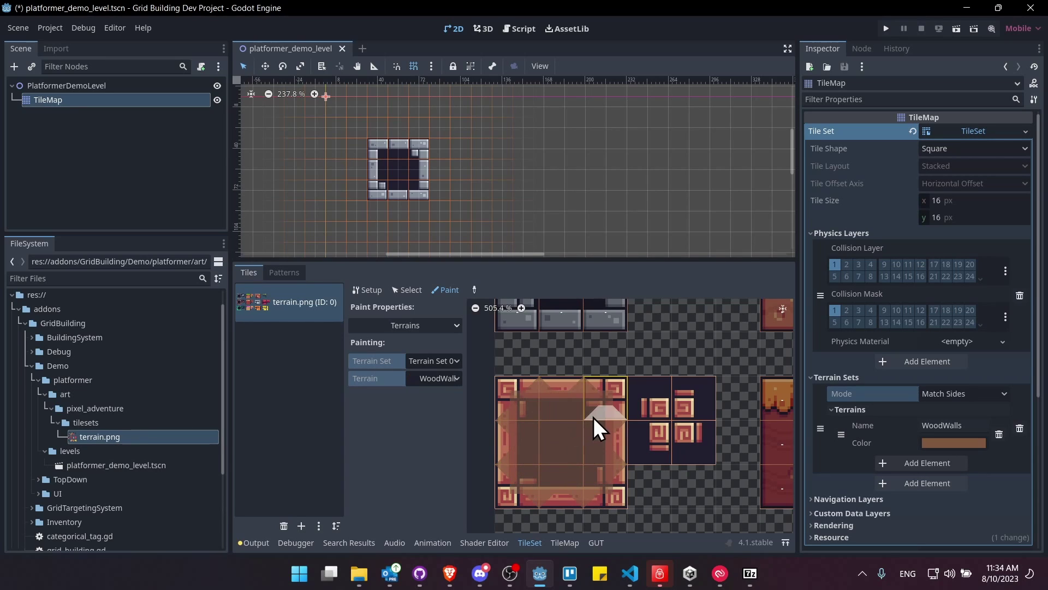
# - Change the terrain set's mode to Match Corners and Sides
pyautogui.moveTo(541, 415); pyautogui.dragTo(512, 414, button='middle')
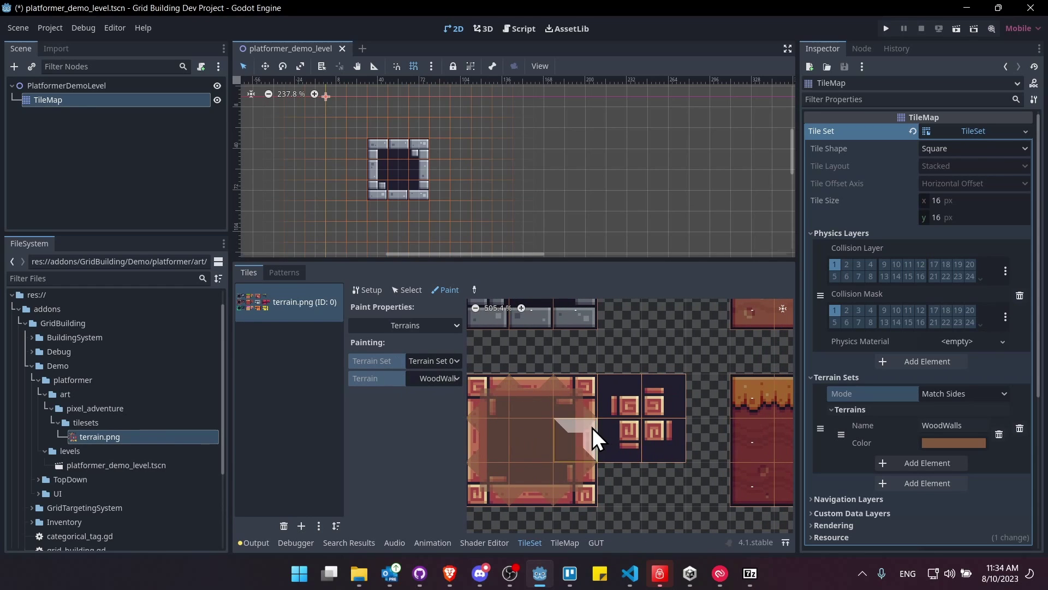
pyautogui.moveTo(629, 411); pyautogui.dragTo(673, 413, button='middle')
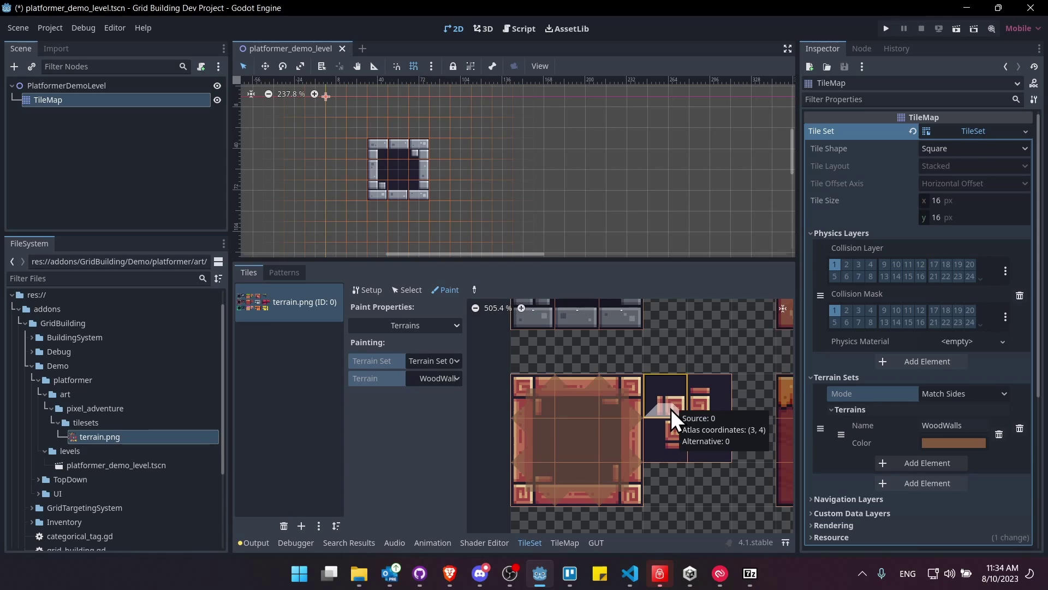
pyautogui.click(947, 394)
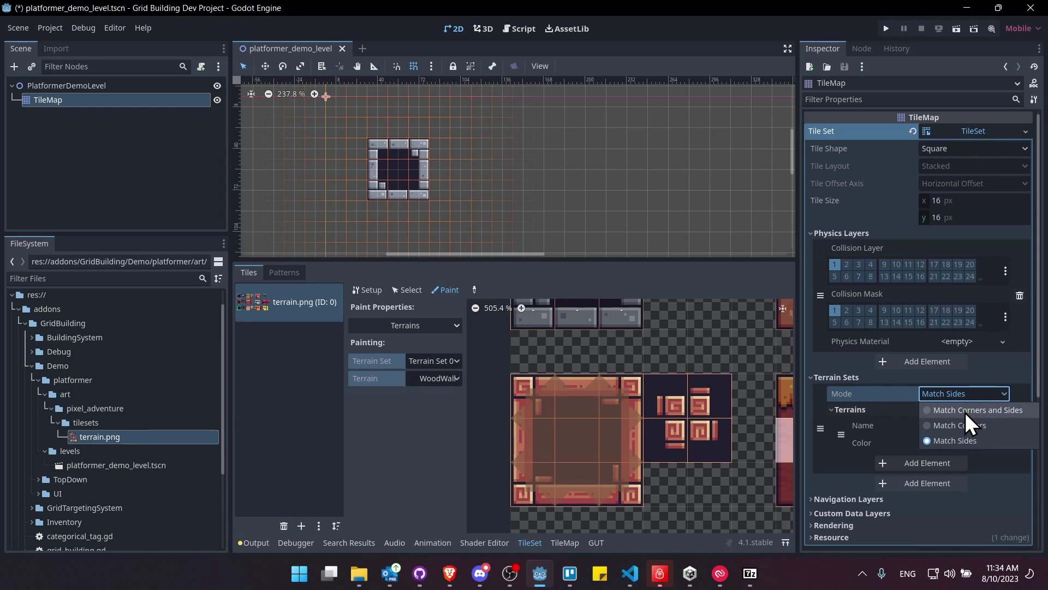
pyautogui.click(965, 411)
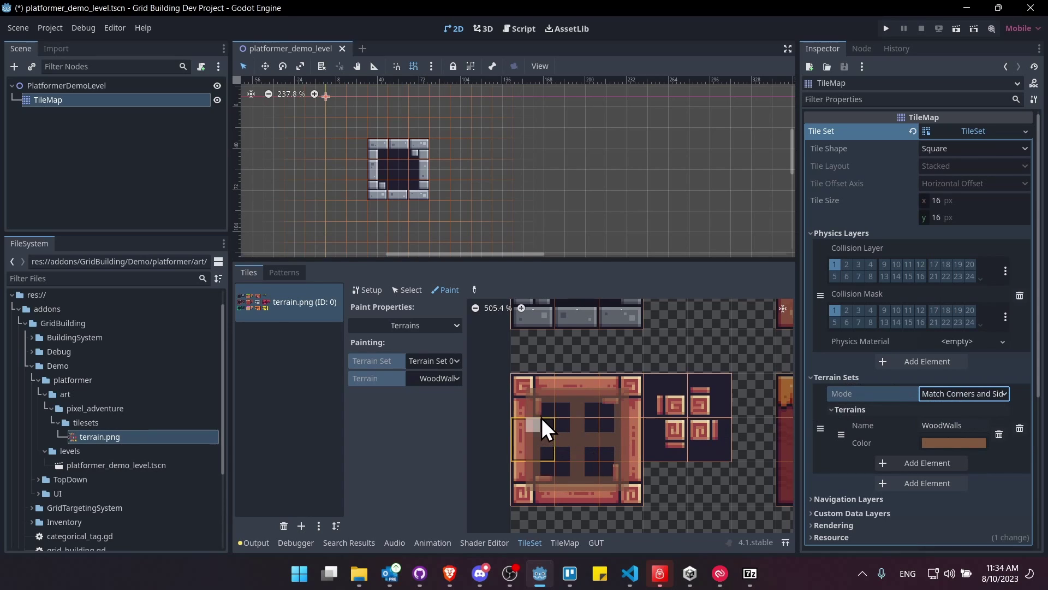
# - Paint the WoodWalls corner bits on the wooden frame tiles and the four small inner-corner tiles, and save the scene
pyautogui.moveTo(545, 412)
pyautogui.mouseDown()
pyautogui.moveTo(549, 421)
pyautogui.moveTo(594, 417)
pyautogui.moveTo(611, 446)
pyautogui.moveTo(555, 462)
pyautogui.moveTo(552, 473)
pyautogui.mouseUp()
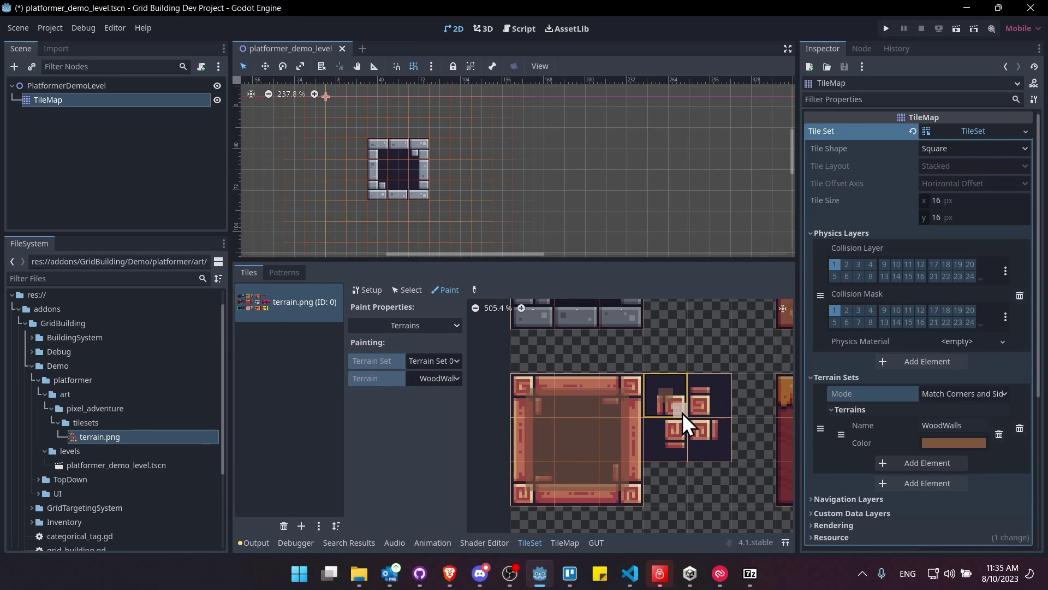
pyautogui.moveTo(681, 411); pyautogui.dragTo(635, 398, button='middle')
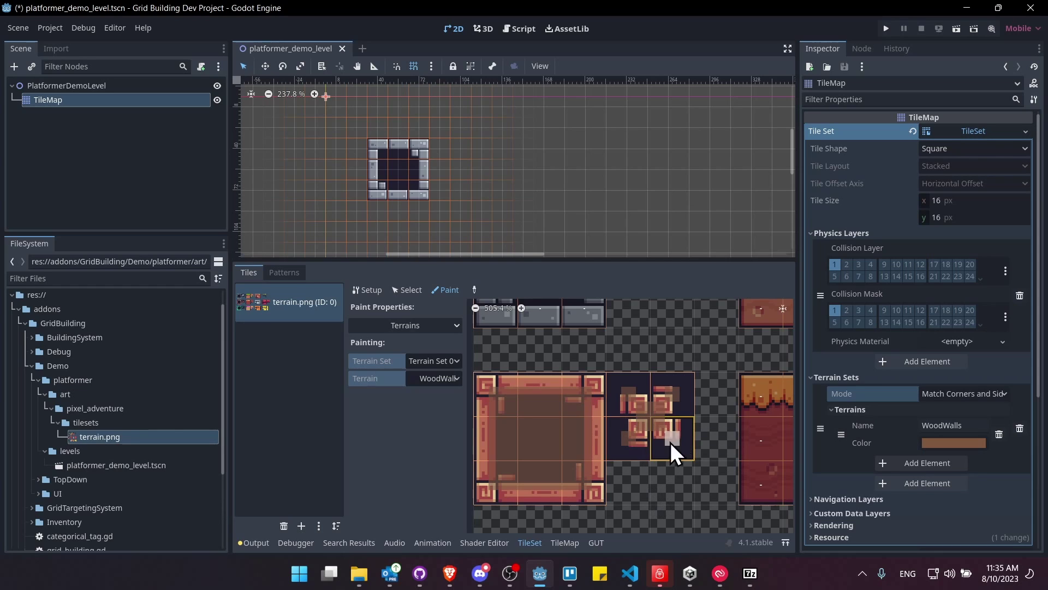
pyautogui.hotkey('ctrl', 's')
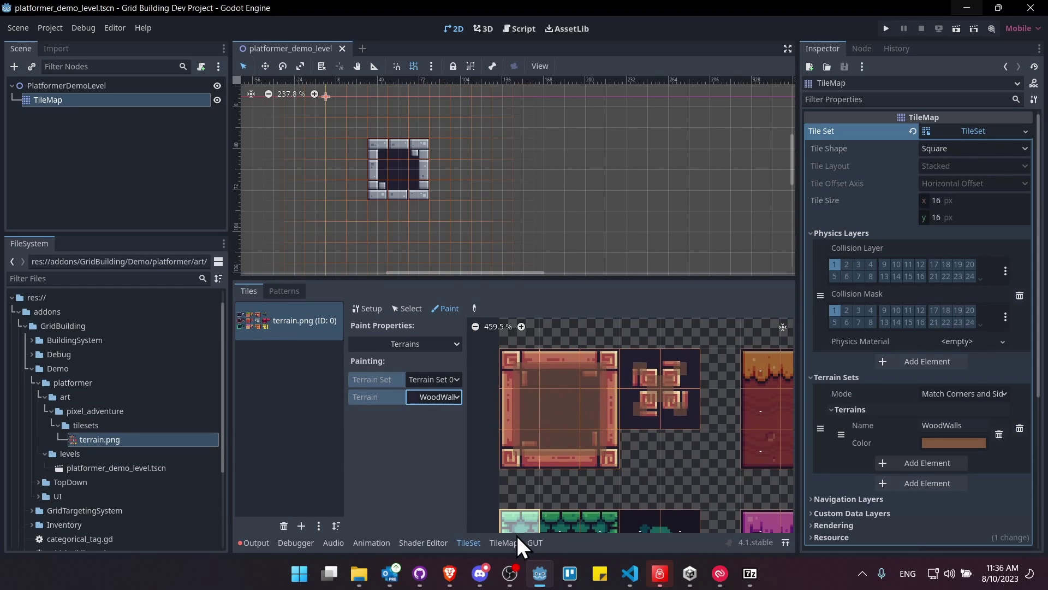
# - Paint a stepped test room with the WoodWalls terrain in the level, beside the grey stone block
pyautogui.click(512, 542)
pyautogui.click(327, 290)
pyautogui.moveTo(344, 331); pyautogui.dragTo(414, 327)
pyautogui.click(408, 330)
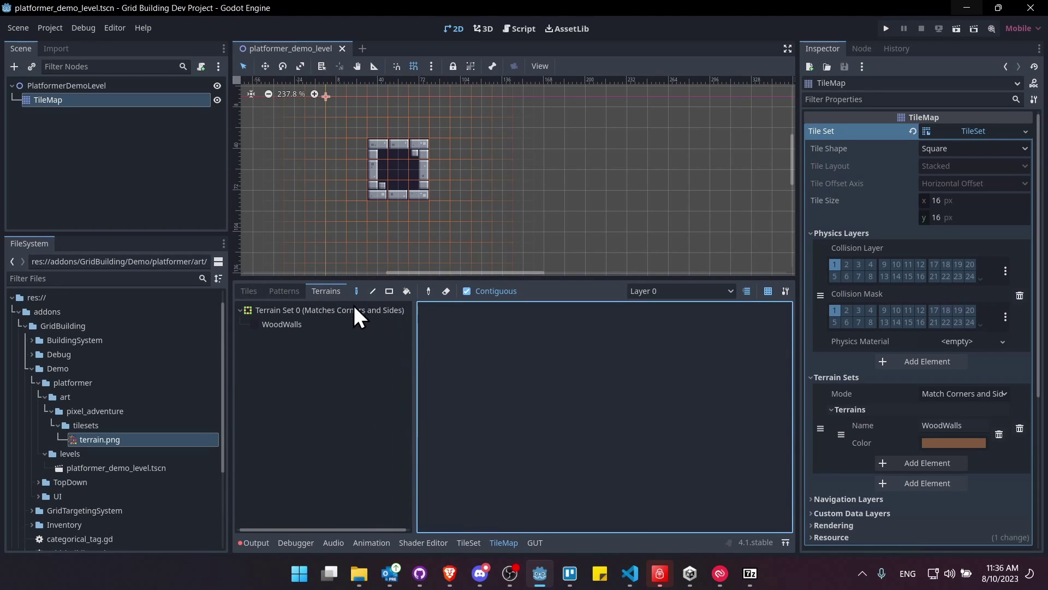
pyautogui.click(312, 323)
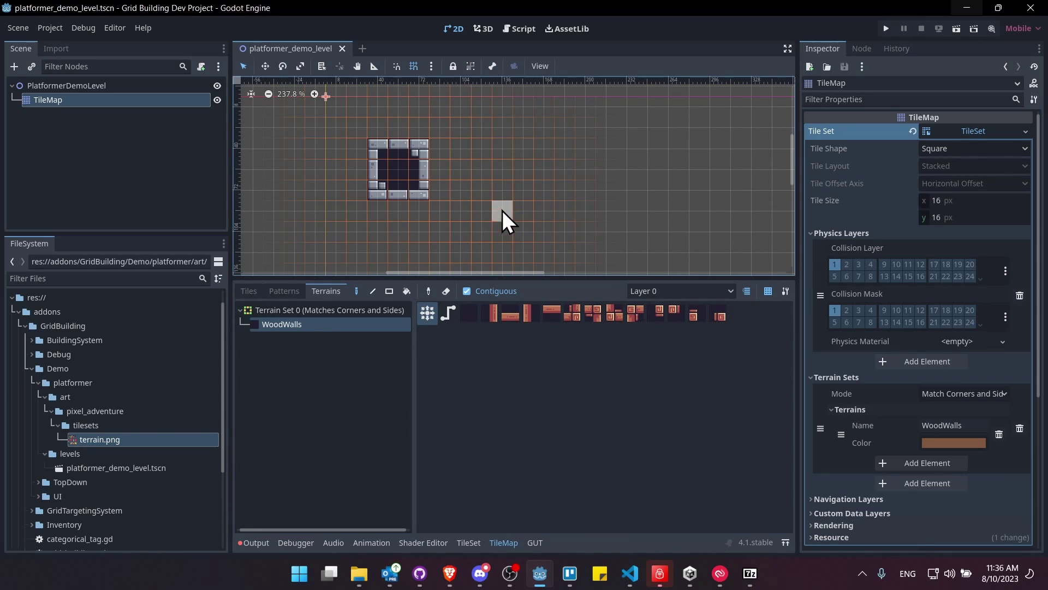
pyautogui.scroll(-2, 516, 197)
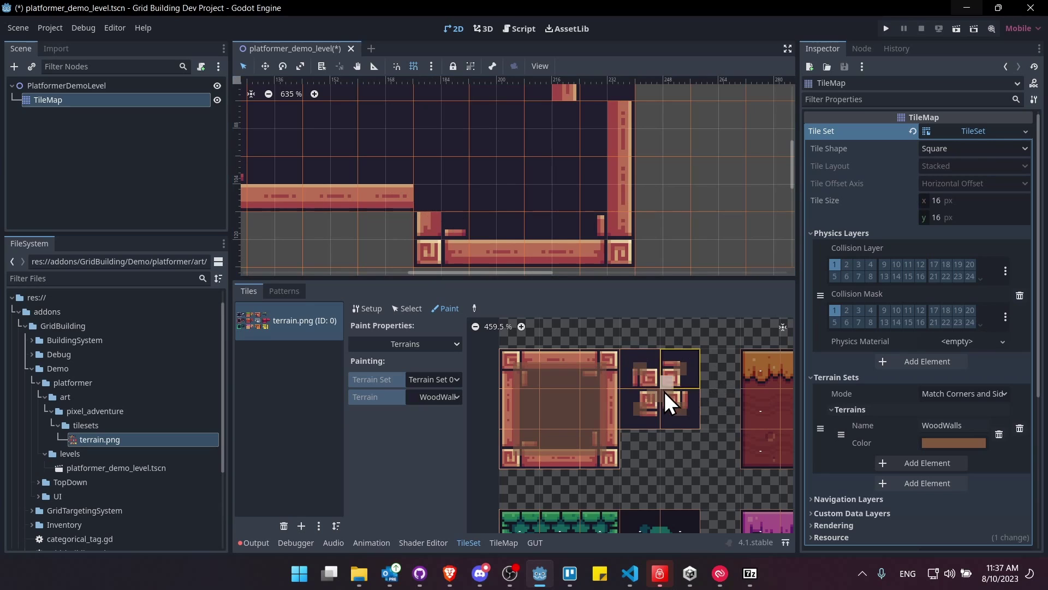
# - Extend the WoodWalls bits on the four inner-corner tiles, leaving the corner facing the group's centre unpainted, and save the scene
pyautogui.scroll(8, 656, 384)
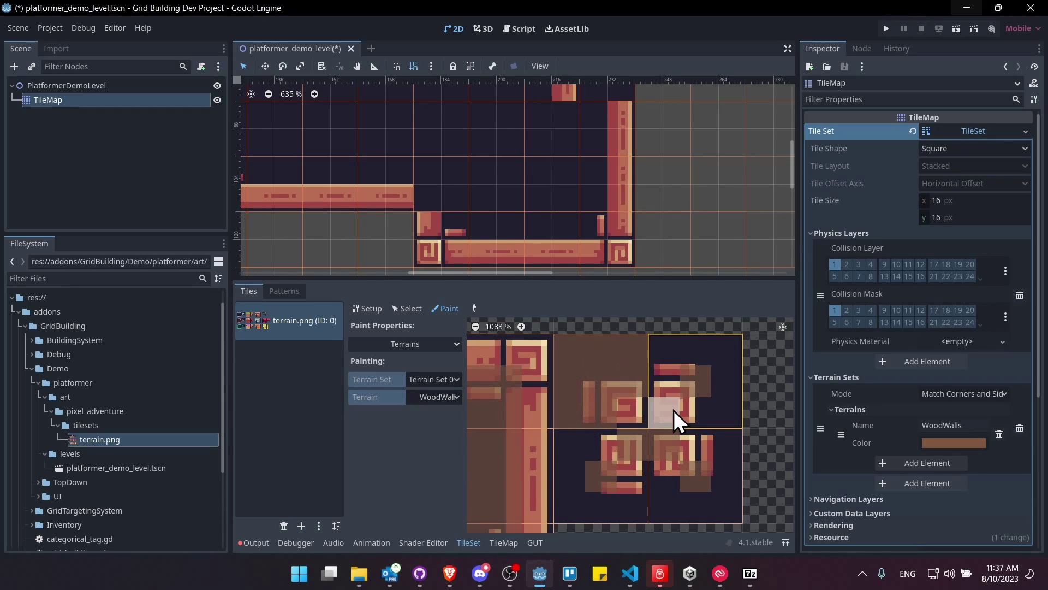
pyautogui.moveTo(673, 356)
pyautogui.mouseDown()
pyautogui.moveTo(723, 345)
pyautogui.moveTo(733, 409)
pyautogui.mouseUp()
pyautogui.moveTo(682, 448)
pyautogui.mouseDown()
pyautogui.moveTo(732, 483)
pyautogui.moveTo(634, 451)
pyautogui.moveTo(640, 499)
pyautogui.mouseUp()
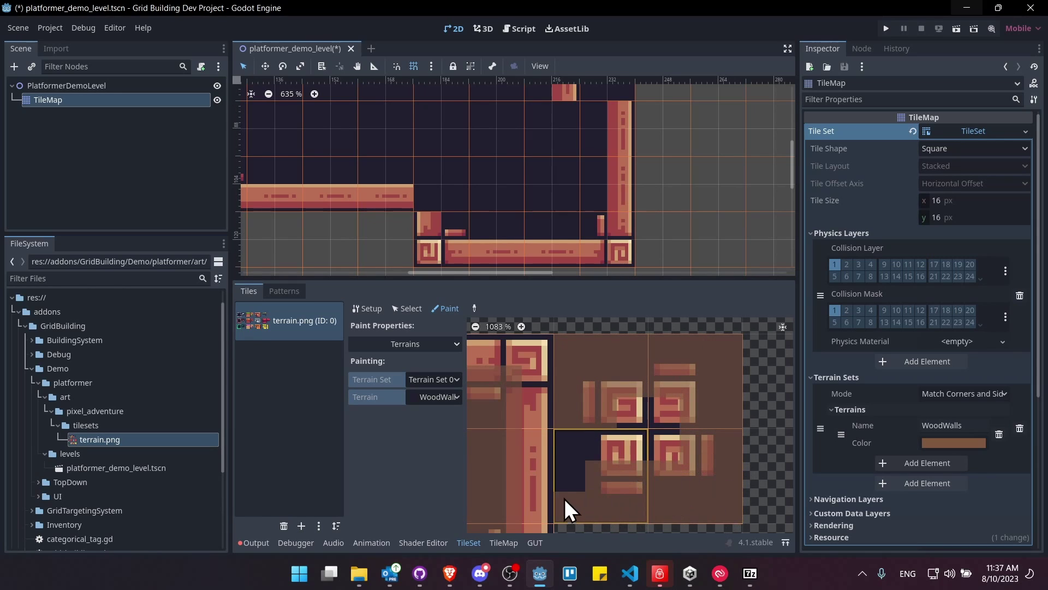
pyautogui.hotkey('ctrl', 's')
# - Repaint the wooden test room with the WoodWalls terrain to close its walls and corners
pyautogui.click(515, 541)
pyautogui.click(376, 323)
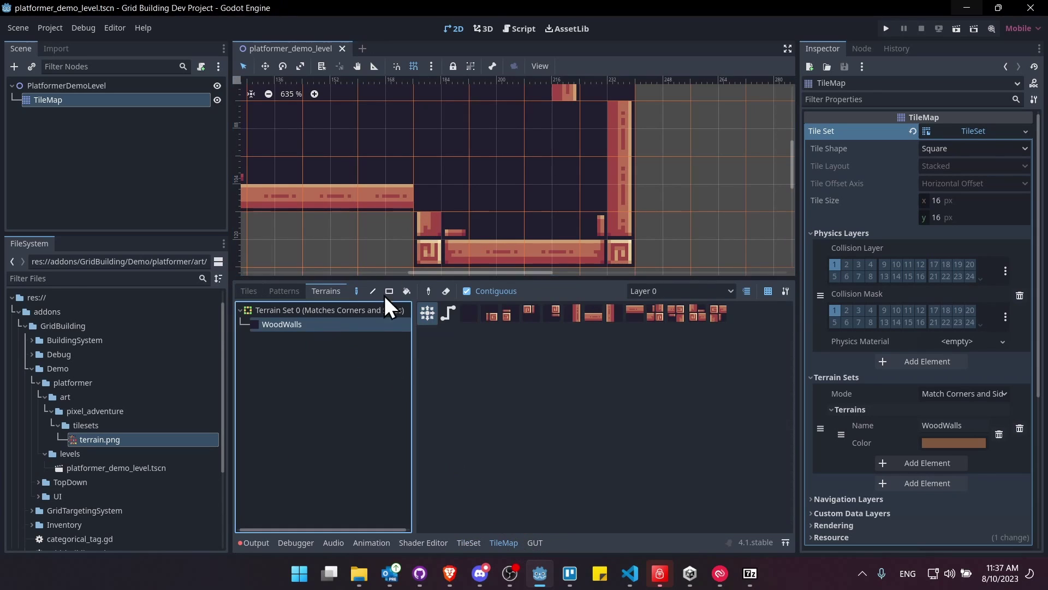
pyautogui.click(434, 199)
pyautogui.scroll(-3, 530, 244)
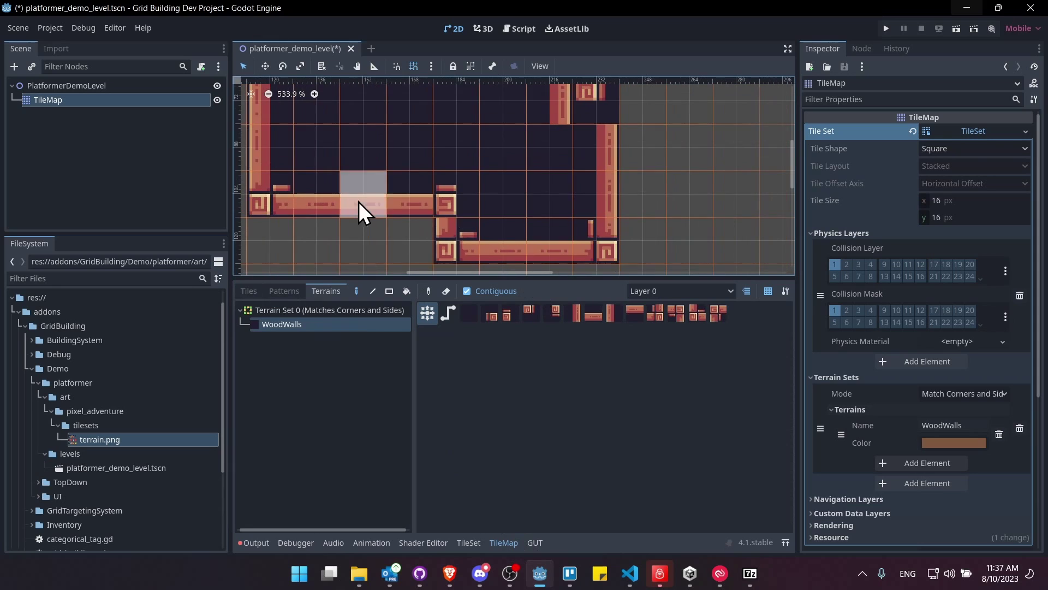
pyautogui.moveTo(598, 188)
pyautogui.mouseDown(button='middle')
pyautogui.moveTo(589, 254)
pyautogui.moveTo(585, 185)
pyautogui.mouseUp(button='middle')
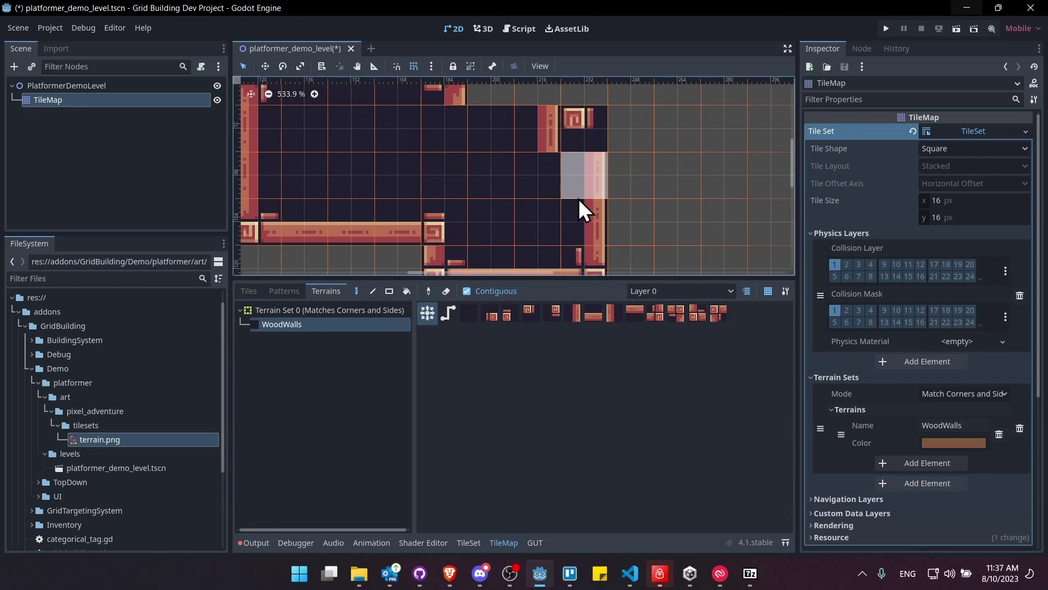
pyautogui.scroll(-1, 588, 186)
pyautogui.moveTo(587, 185)
pyautogui.mouseDown()
pyautogui.moveTo(581, 129)
pyautogui.moveTo(494, 116)
pyautogui.mouseUp()
pyautogui.scroll(-1, 594, 207)
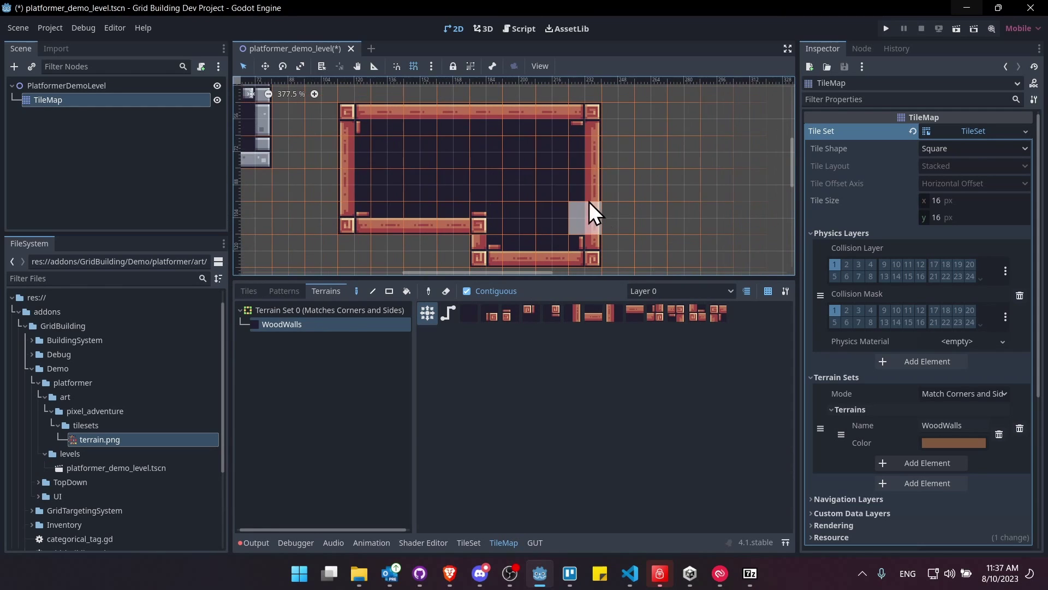
# - Rework the wooden test room with the WoodWalls terrain into a rectangular room with a narrow shaft below it, and save the scene
pyautogui.moveTo(444, 225); pyautogui.dragTo(510, 168, button='middle')
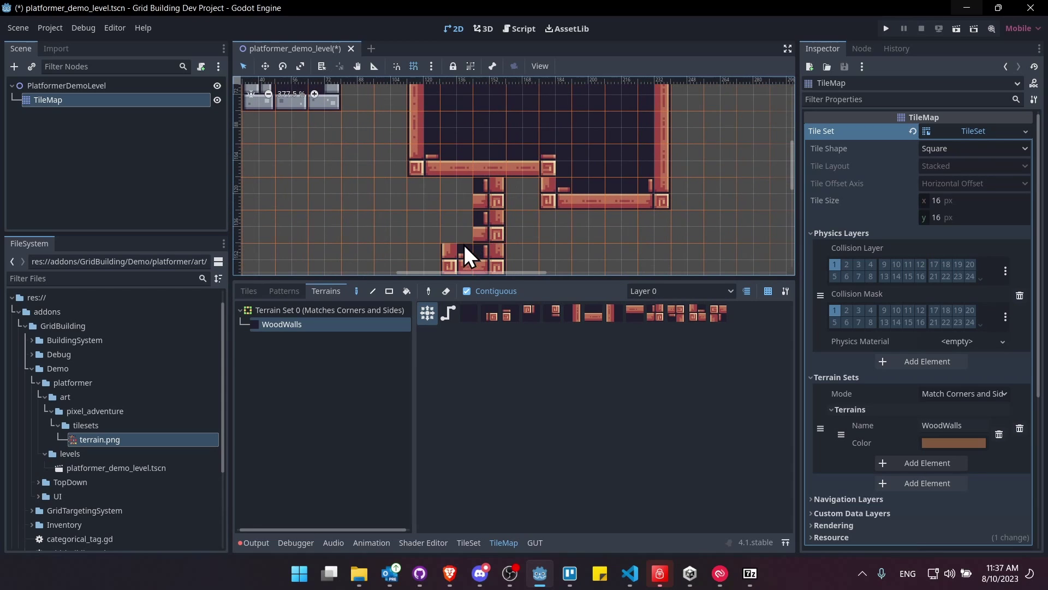
pyautogui.moveTo(468, 246); pyautogui.dragTo(452, 172)
pyautogui.scroll(-1, 503, 222)
pyautogui.moveTo(503, 222)
pyautogui.mouseDown(button='middle')
pyautogui.moveTo(520, 221)
pyautogui.moveTo(513, 198)
pyautogui.moveTo(497, 203)
pyautogui.mouseUp(button='middle')
pyautogui.scroll(-1, 496, 203)
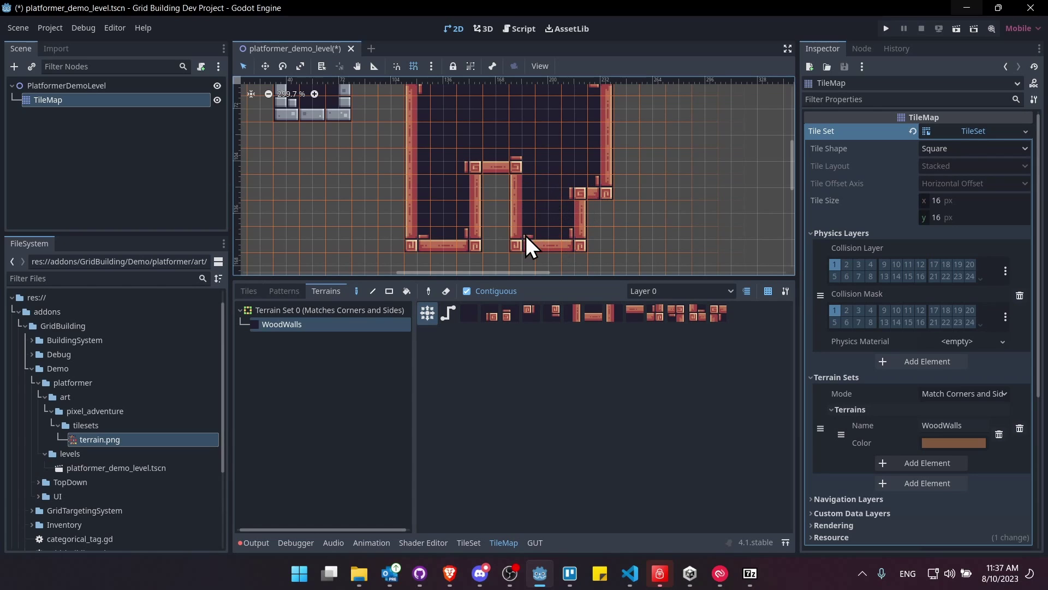
pyautogui.scroll(-5, 588, 178)
pyautogui.scroll(3, 620, 202)
pyautogui.moveTo(570, 191); pyautogui.dragTo(564, 207, button='middle')
pyautogui.moveTo(554, 259); pyautogui.dragTo(576, 203, button='middle')
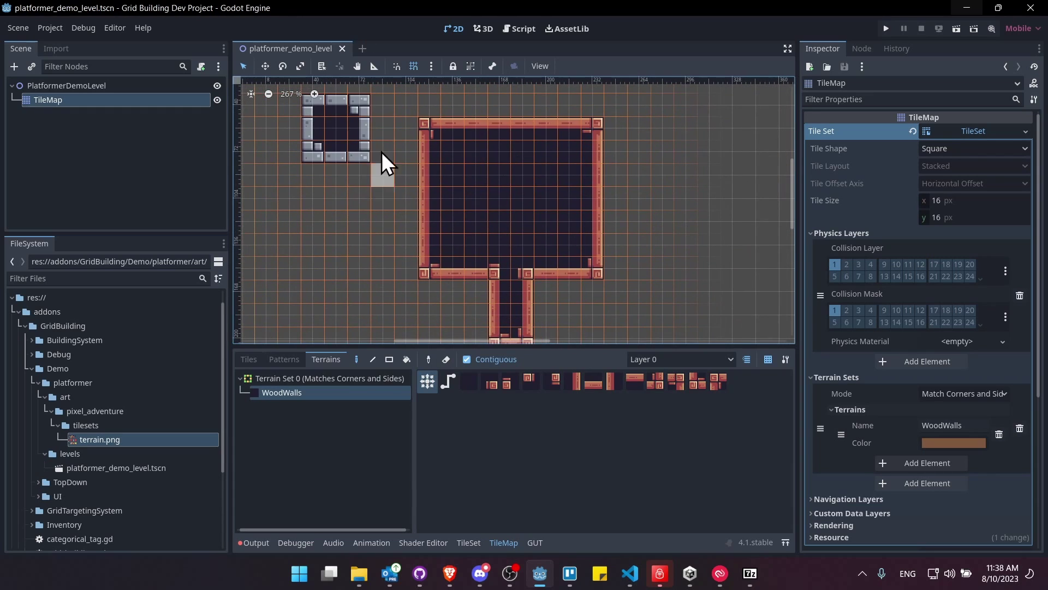
pyautogui.moveTo(382, 152); pyautogui.dragTo(418, 227, button='middle')
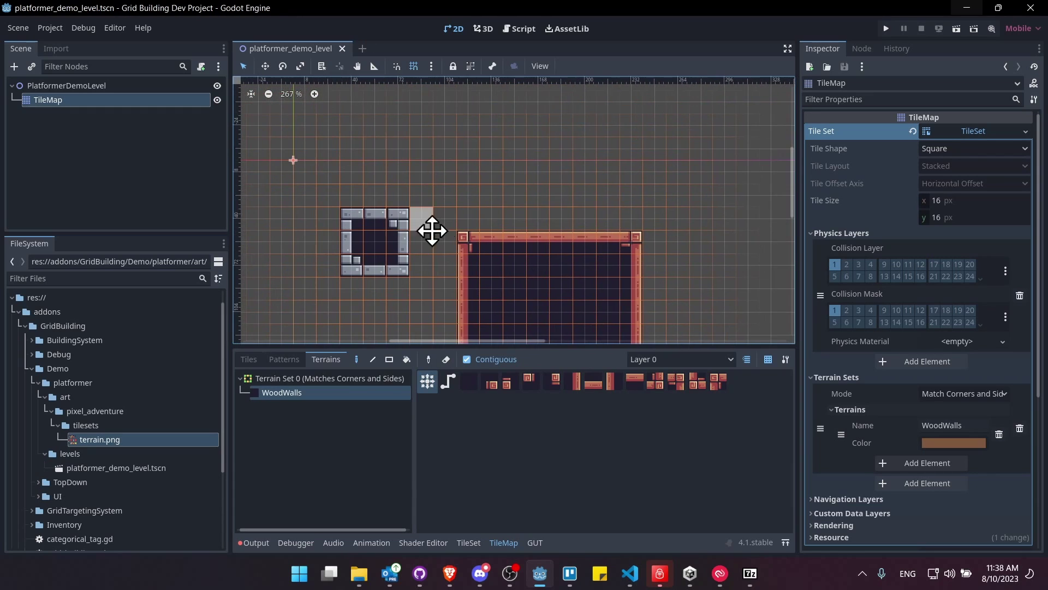
pyautogui.moveTo(513, 237); pyautogui.dragTo(497, 217, button='middle')
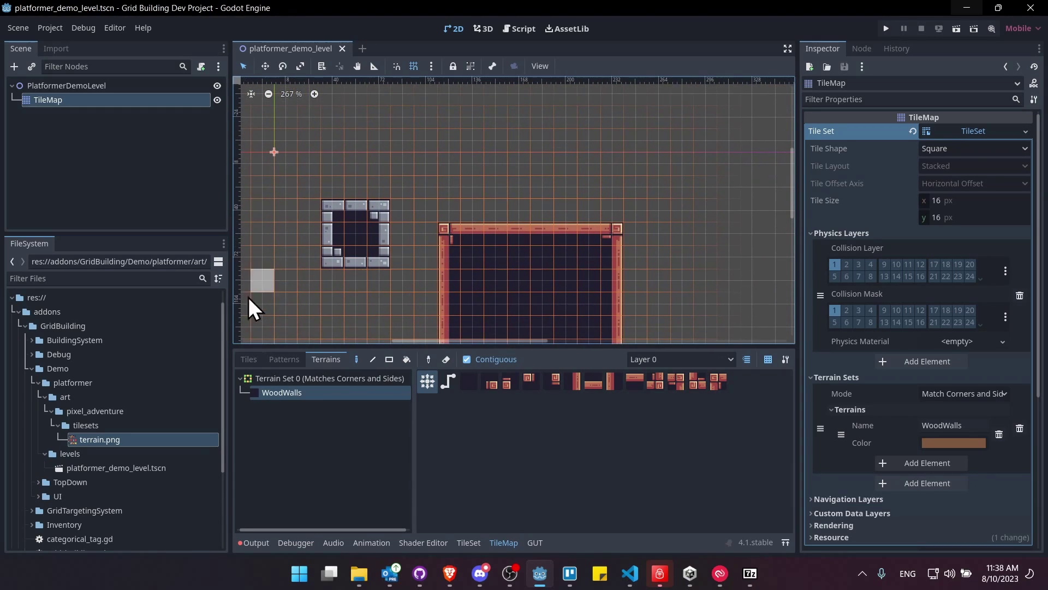
# - Create a folder named characters inside the pixel_adventure art folder
pyautogui.click(58, 426)
pyautogui.rightClick(95, 413)
pyautogui.moveTo(143, 373)
pyautogui.click(287, 375)
pyautogui.write('char')
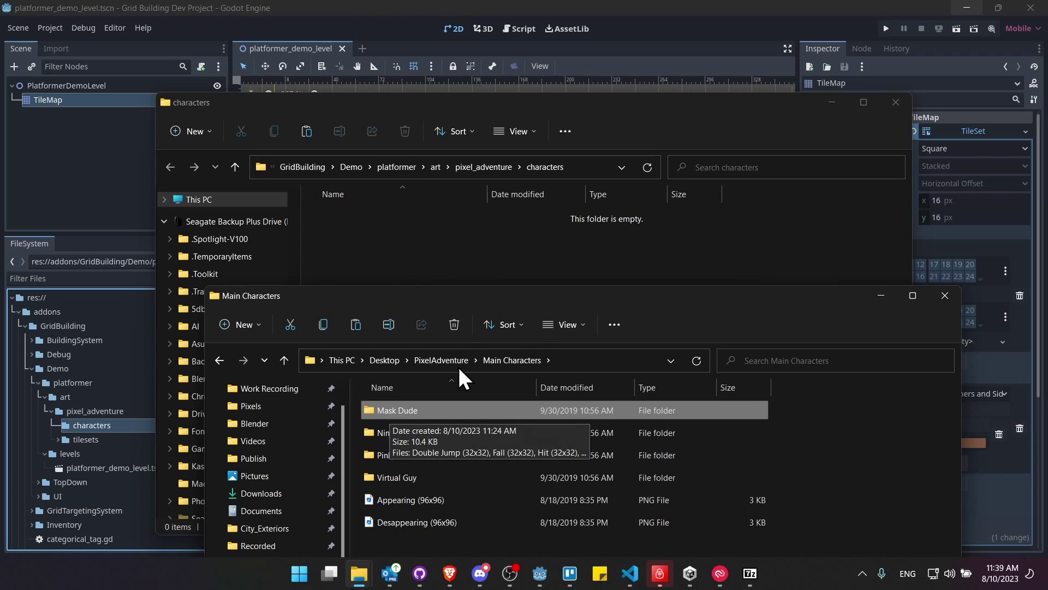
# - Copy the Mask Dude folder from PixelAdventure's Main Characters into the project's characters folder and rename it mask_dude
pyautogui.click(446, 253)
pyautogui.hotkey('ctrl', 'v')
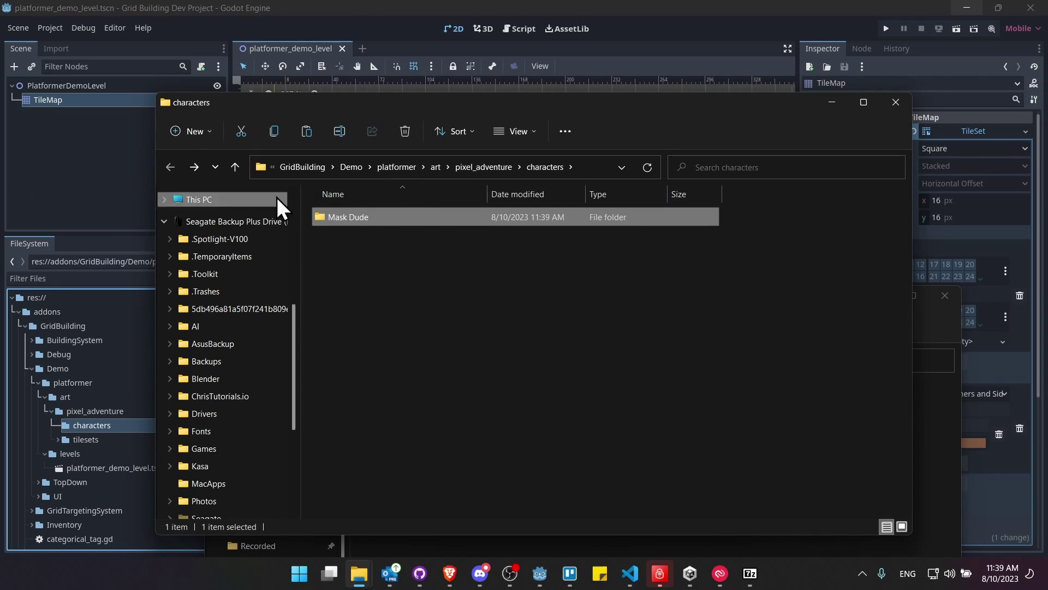
pyautogui.press('F2')
pyautogui.write('mask_dude')
pyautogui.press('Return')
# - In the mask_dude folder, rename the first four sprite sheets double_jump, fall, hit and idle
pyautogui.doubleClick(394, 219)
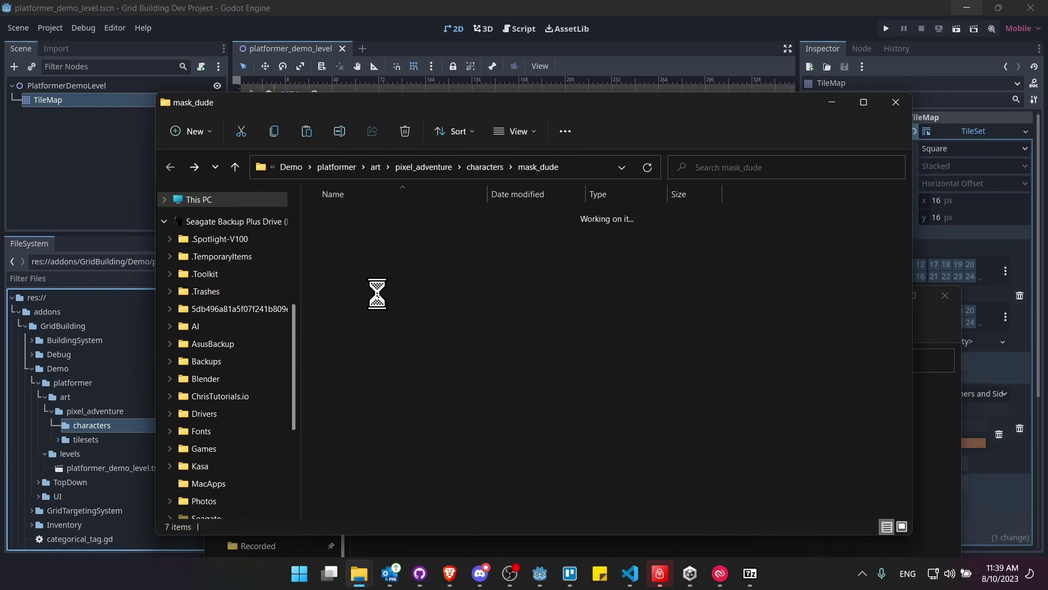
pyautogui.click(439, 202)
pyautogui.press('F2')
pyautogui.write('fall')
pyautogui.press('Return')
pyautogui.write('idle')
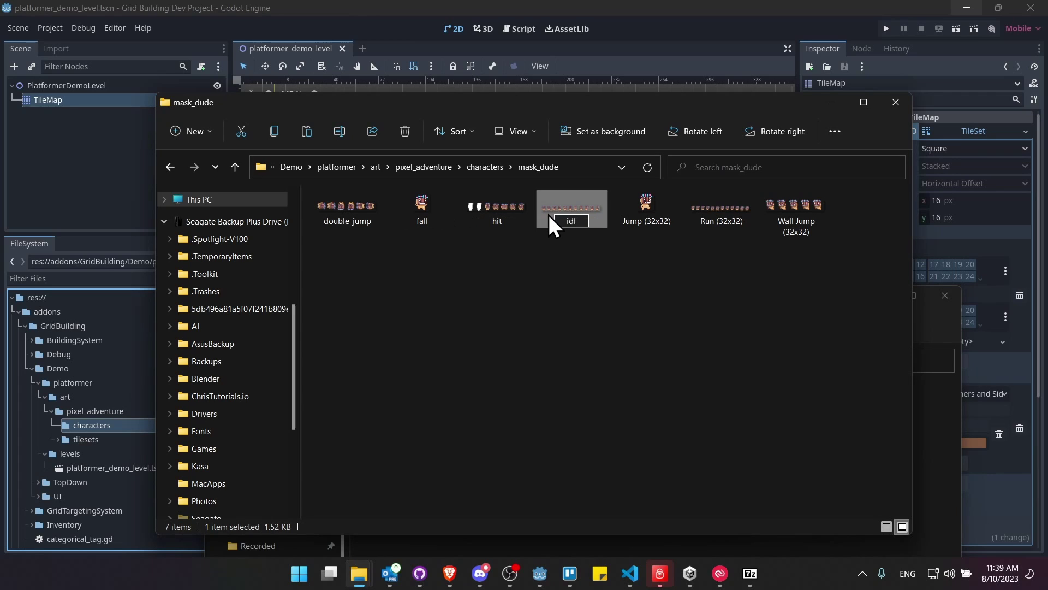
pyautogui.press('Return')
# - Rename the three remaining Mask Dude sprite sheets jump, run and wall_jump
pyautogui.click(626, 214)
pyautogui.press('F2')
pyautogui.write('jump')
pyautogui.press('Return')
pyautogui.click(693, 215)
pyautogui.press('F2')
pyautogui.write('run')
pyautogui.press('Return')
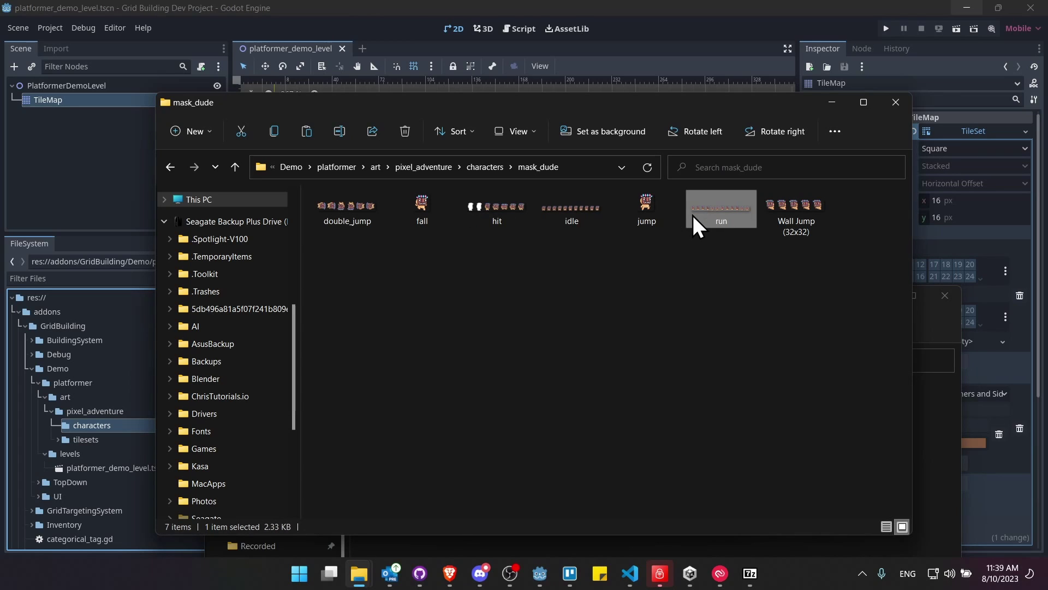
pyautogui.click(796, 210)
pyautogui.press('F2')
pyautogui.write('wall_jump')
pyautogui.press('Return')
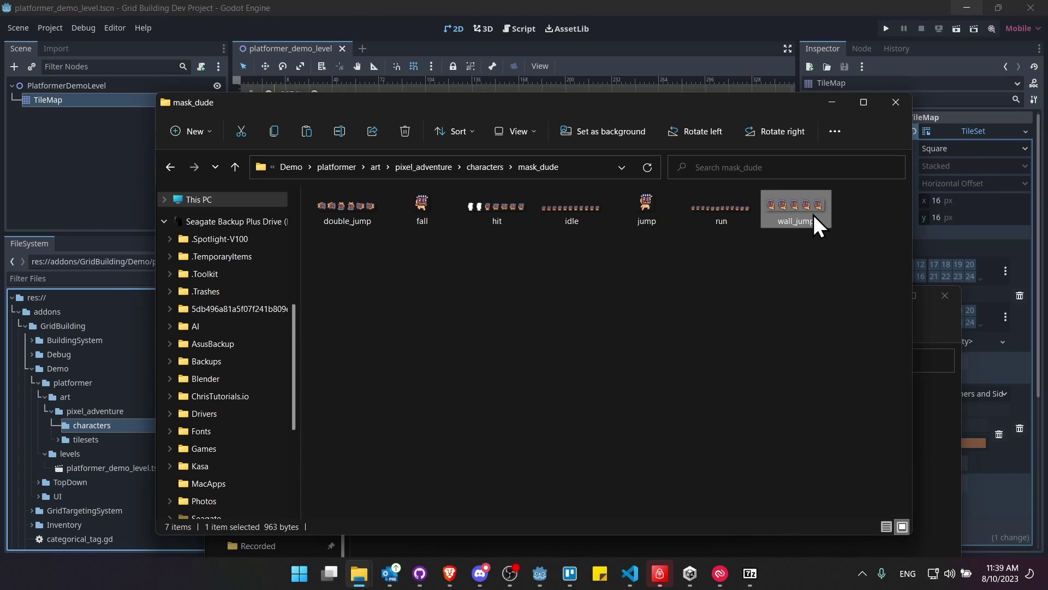
pyautogui.click(702, 269)
pyautogui.moveTo(822, 263); pyautogui.dragTo(357, 198)
pyautogui.click(365, 264)
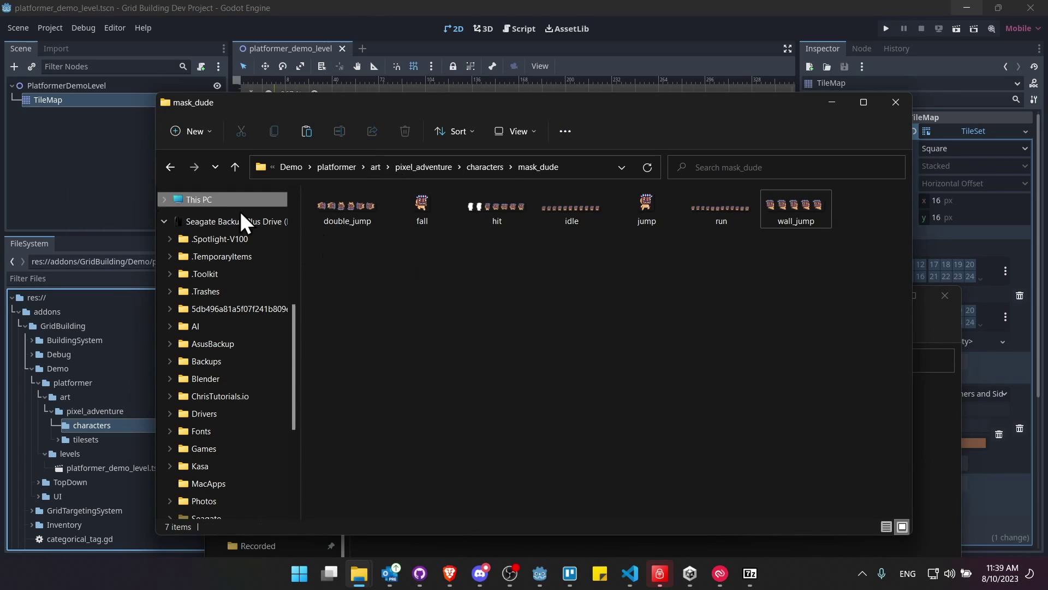
# - Switch back to Godot and create a new scene with a Node2D root named MaskDude
pyautogui.click(33, 185)
pyautogui.click(97, 213)
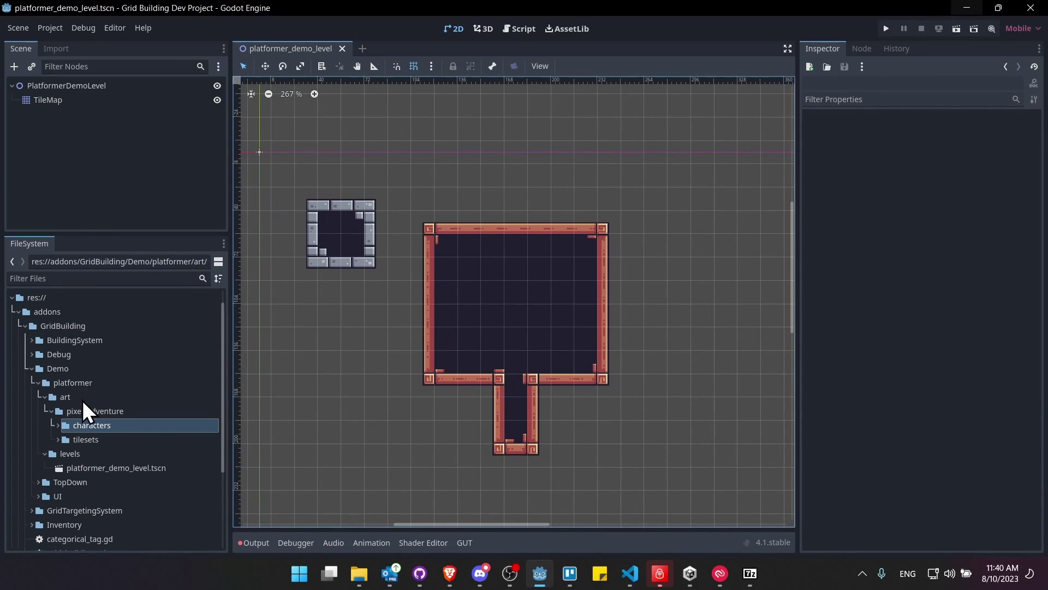
pyautogui.click(363, 48)
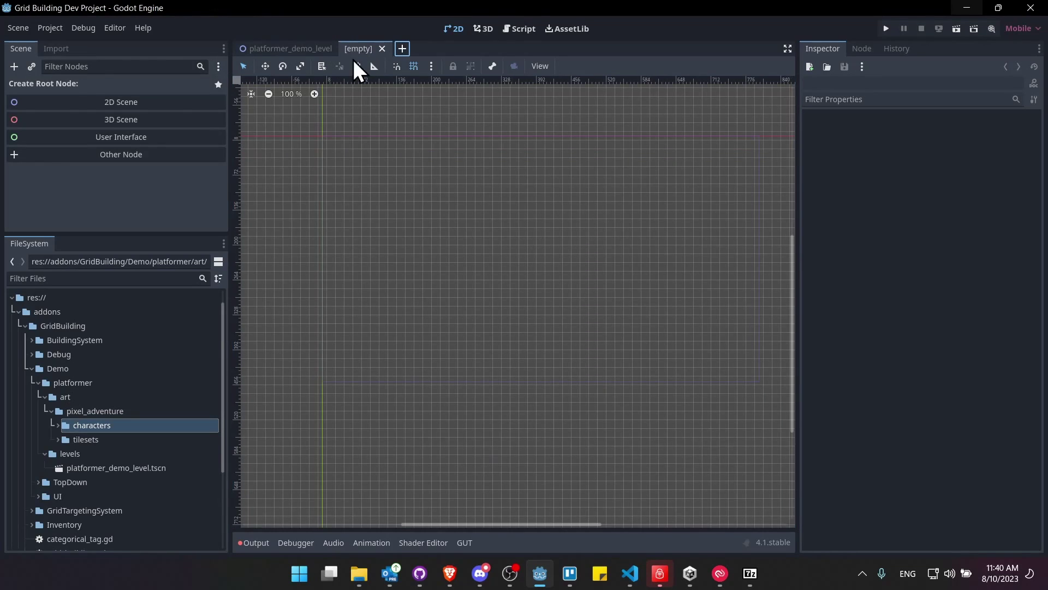
pyautogui.click(77, 104)
pyautogui.doubleClick(94, 87)
pyautogui.hotkey('ctrl', 'a')
pyautogui.write('MaskDude')
pyautogui.press('Return')
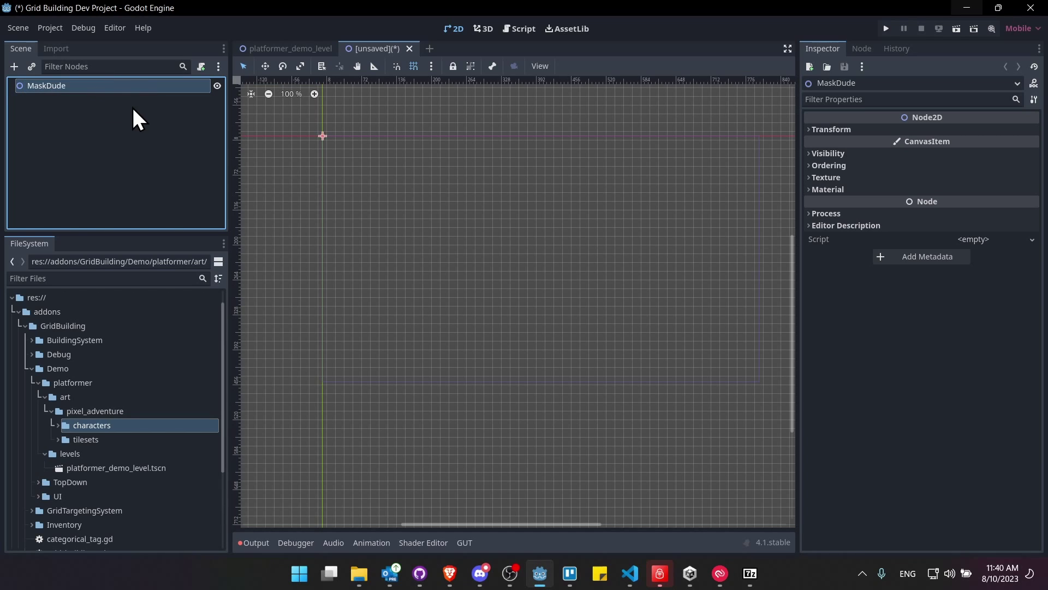
# - Start saving the scene under res://addons/GridBuilding/Demo/platformer and create a characters folder there
pyautogui.hotkey('ctrl', 's')
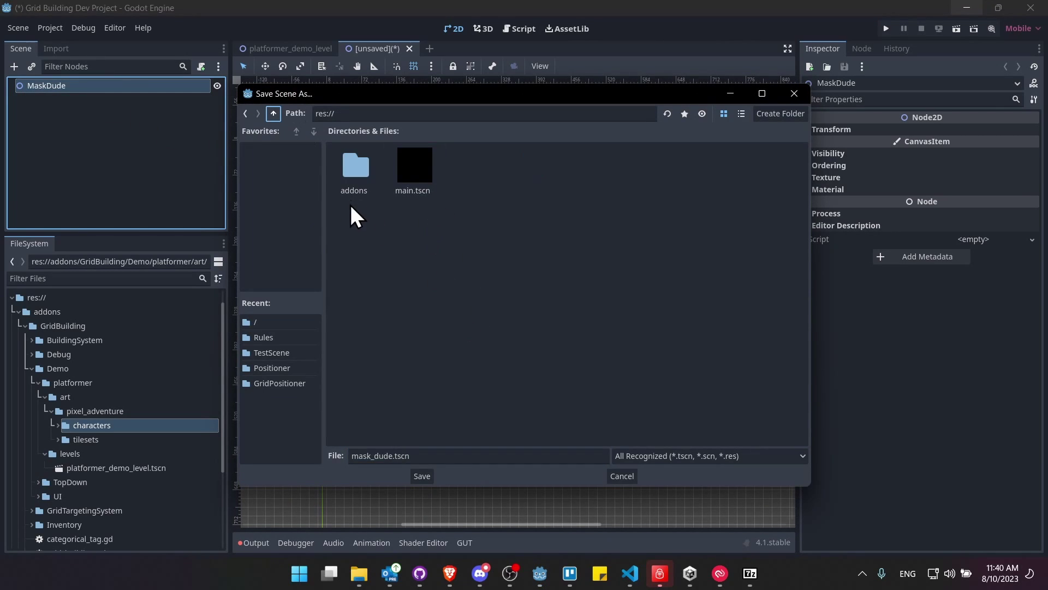
pyautogui.doubleClick(368, 175)
pyautogui.doubleClick(369, 175)
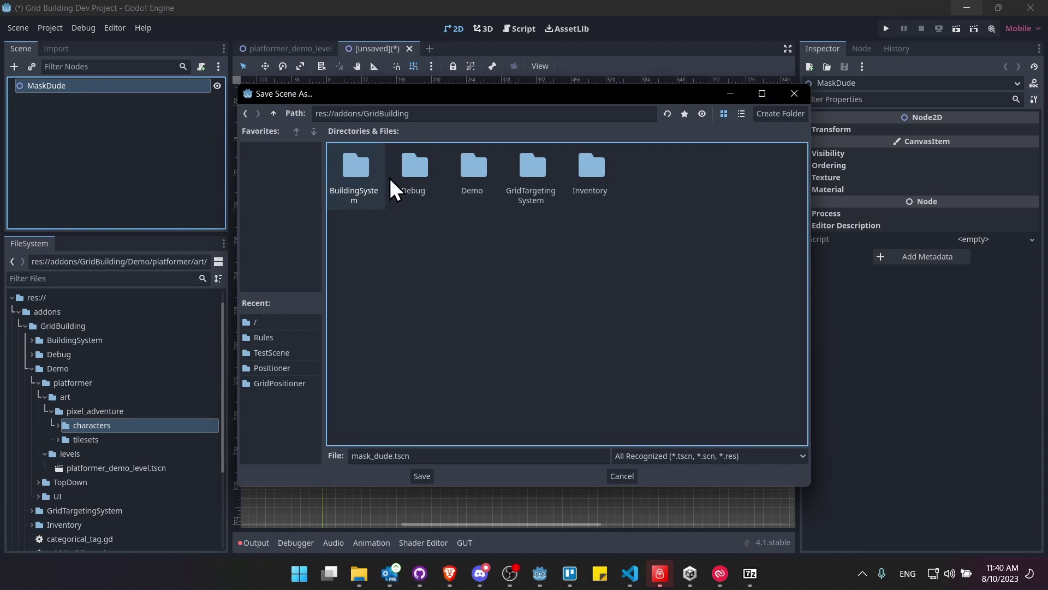
pyautogui.doubleClick(467, 170)
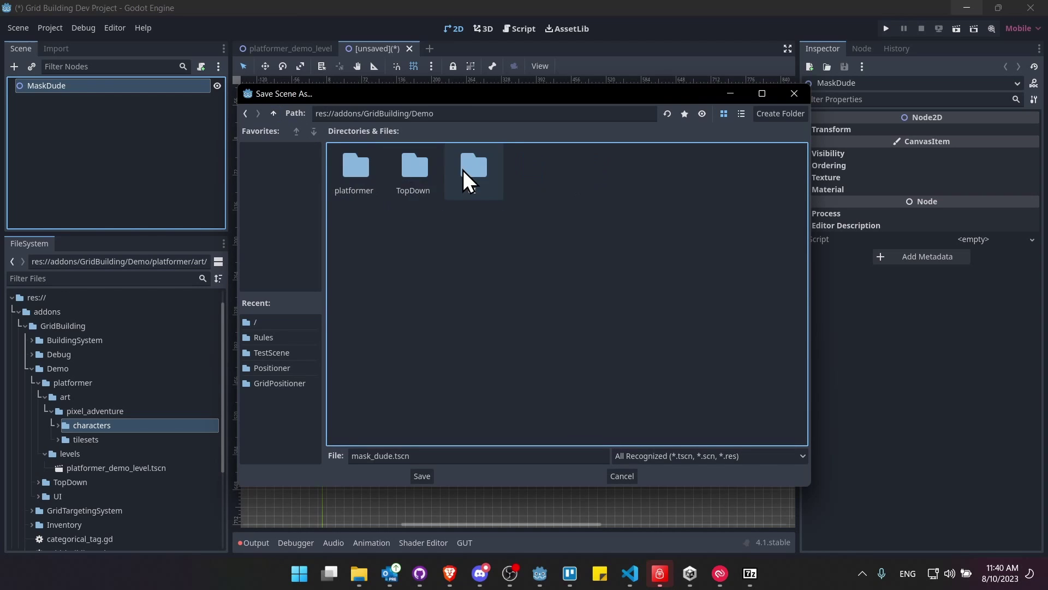
pyautogui.doubleClick(373, 175)
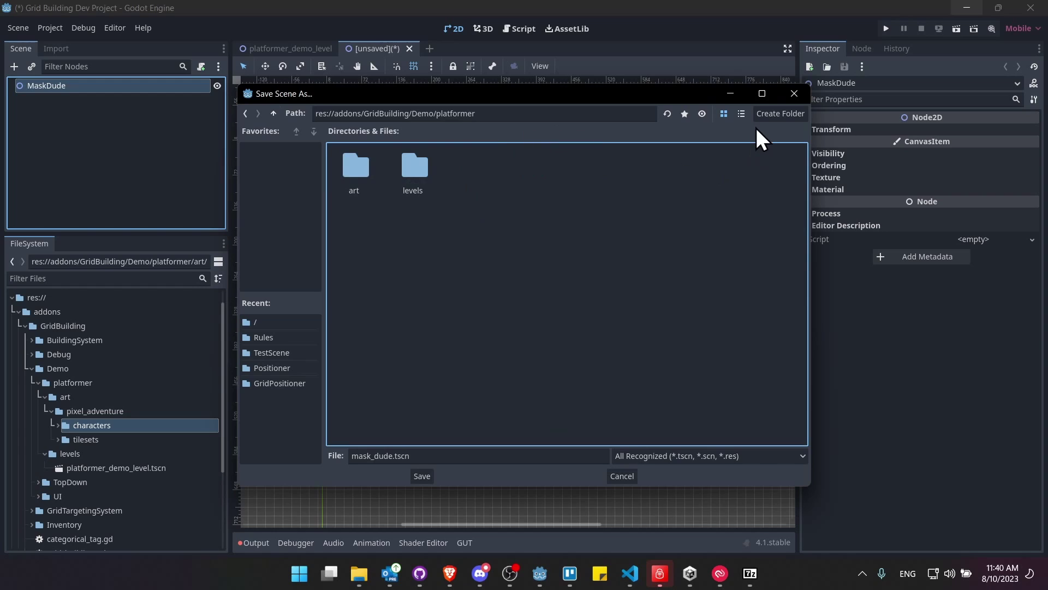
pyautogui.click(772, 115)
pyautogui.write('characters')
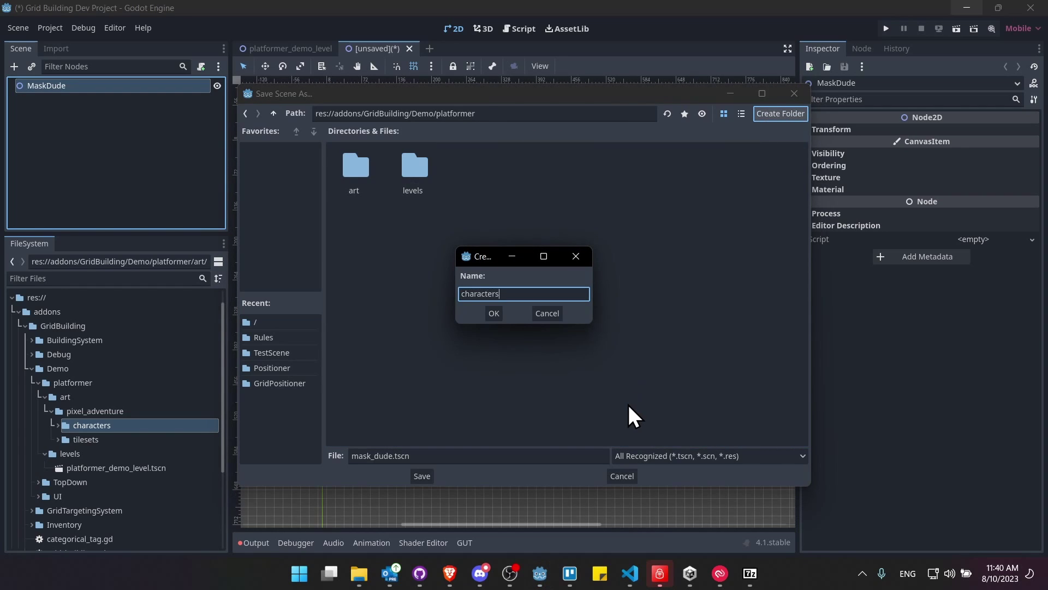
pyautogui.press('Return')
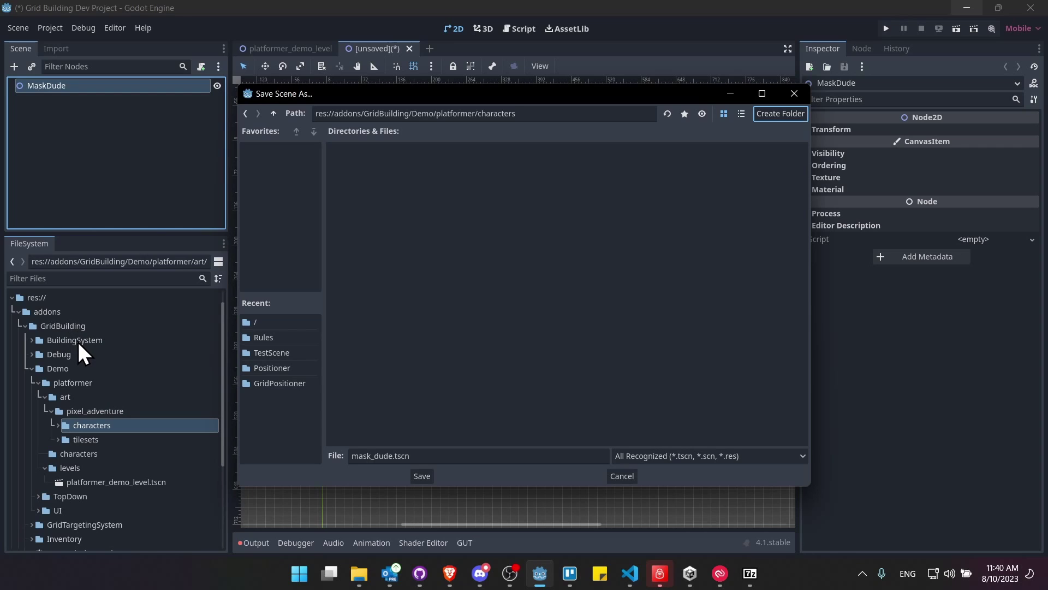
pyautogui.click(556, 368)
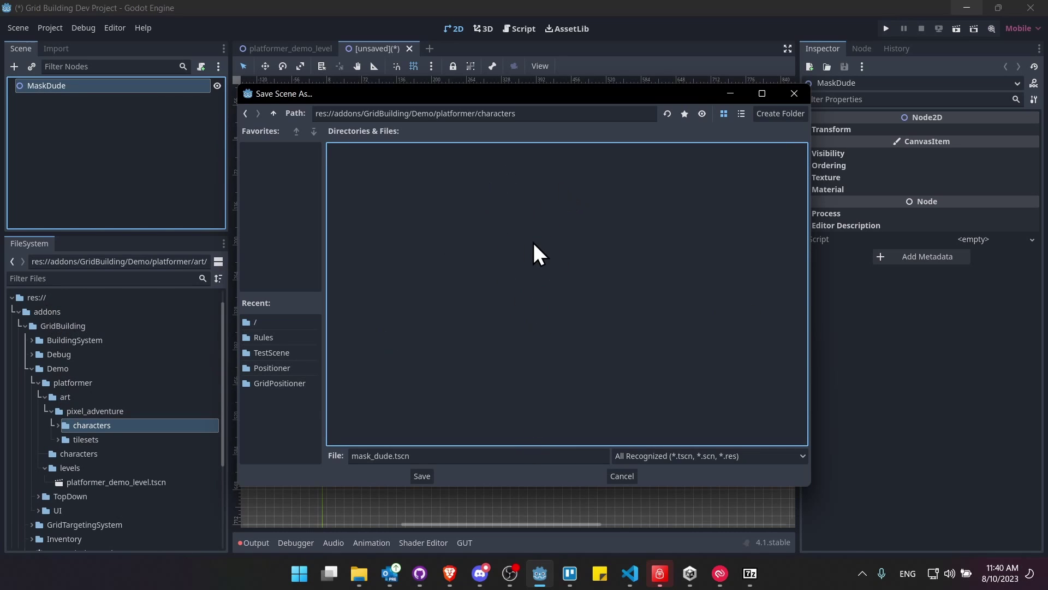
# - Create a players folder inside platformer/characters and save the scene there as mask_dude.tscn
pyautogui.click(764, 117)
pyautogui.write('players')
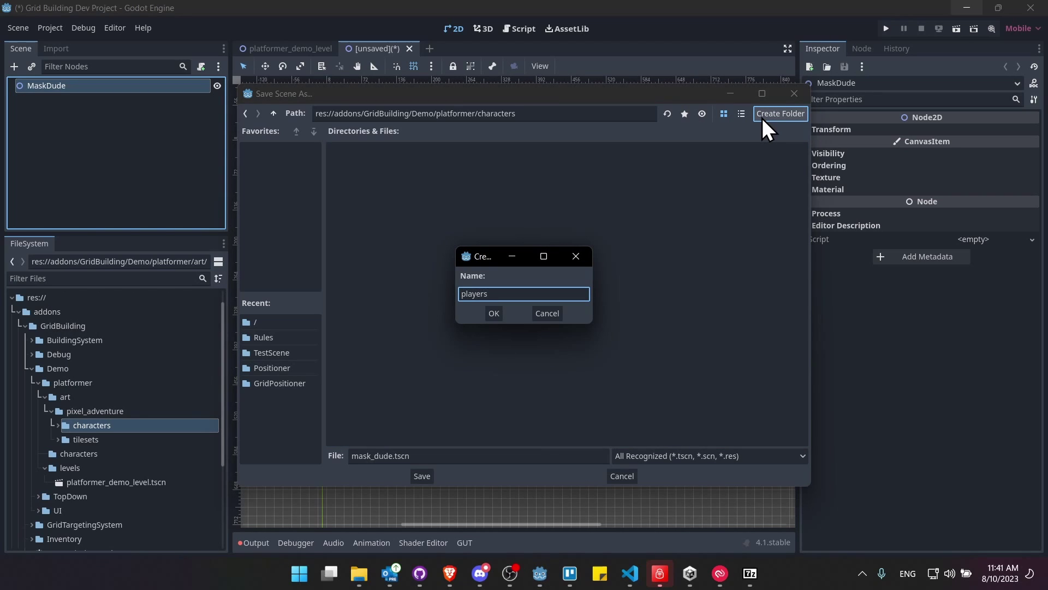
pyautogui.press('Return')
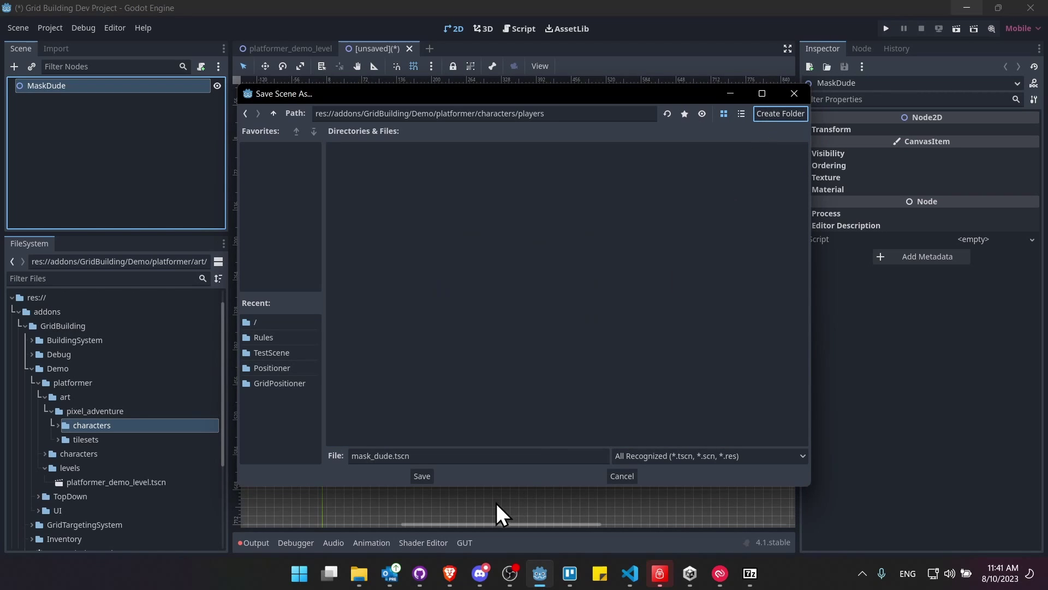
pyautogui.click(425, 477)
pyautogui.click(58, 426)
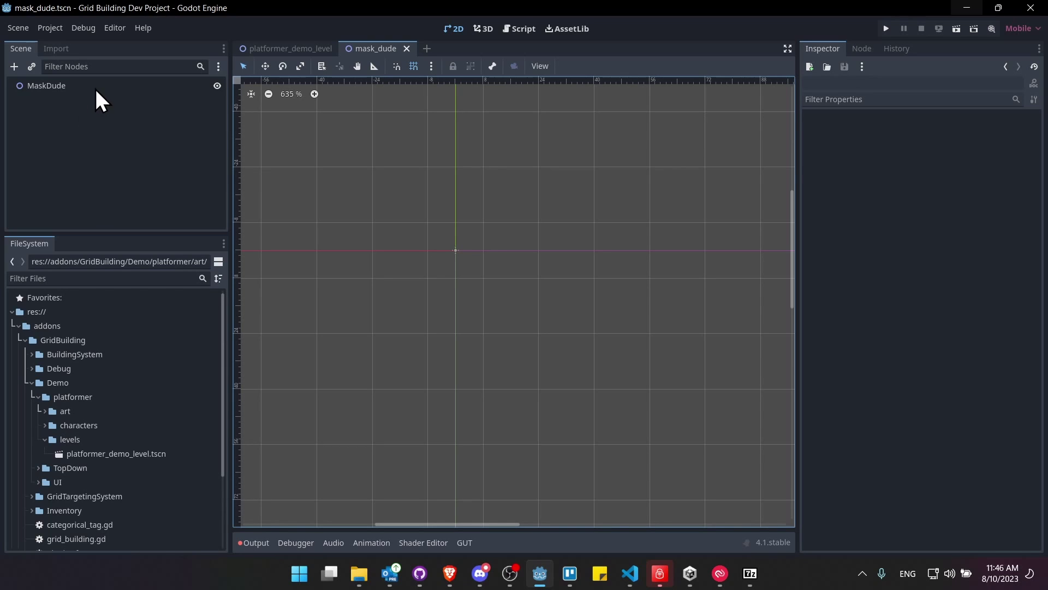
# - Change the MaskDude root node's type to CharacterBody2D and read its configuration warning
pyautogui.rightClick(94, 87)
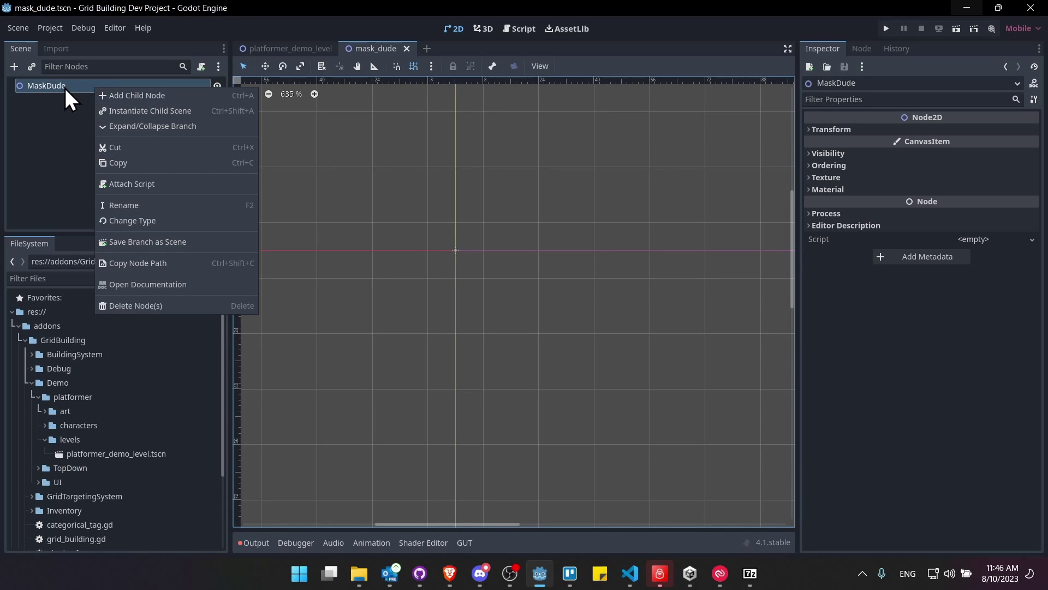
pyautogui.click(153, 221)
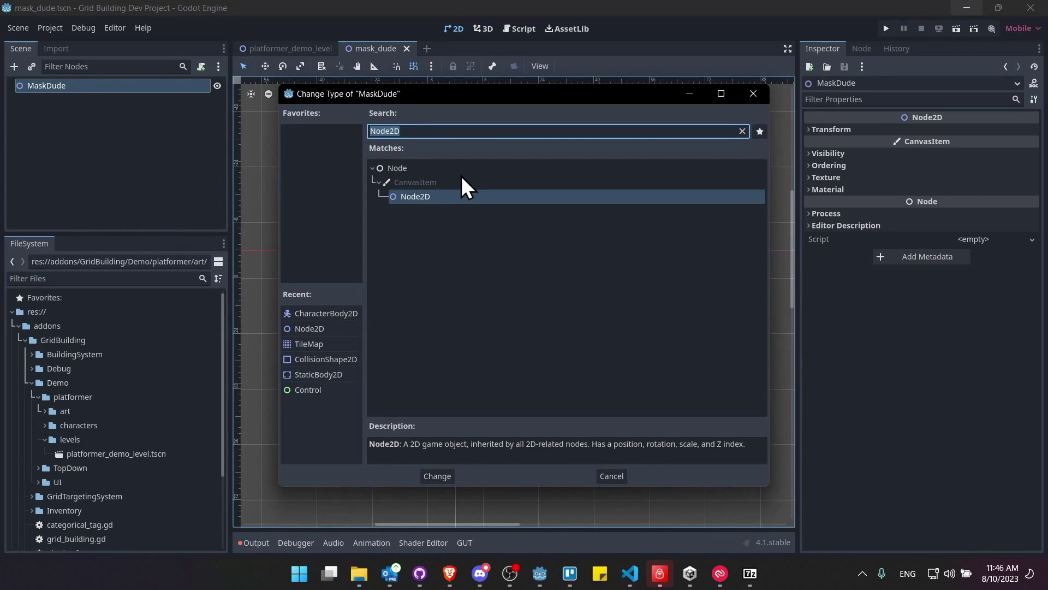
pyautogui.write('charac')
pyautogui.doubleClick(492, 239)
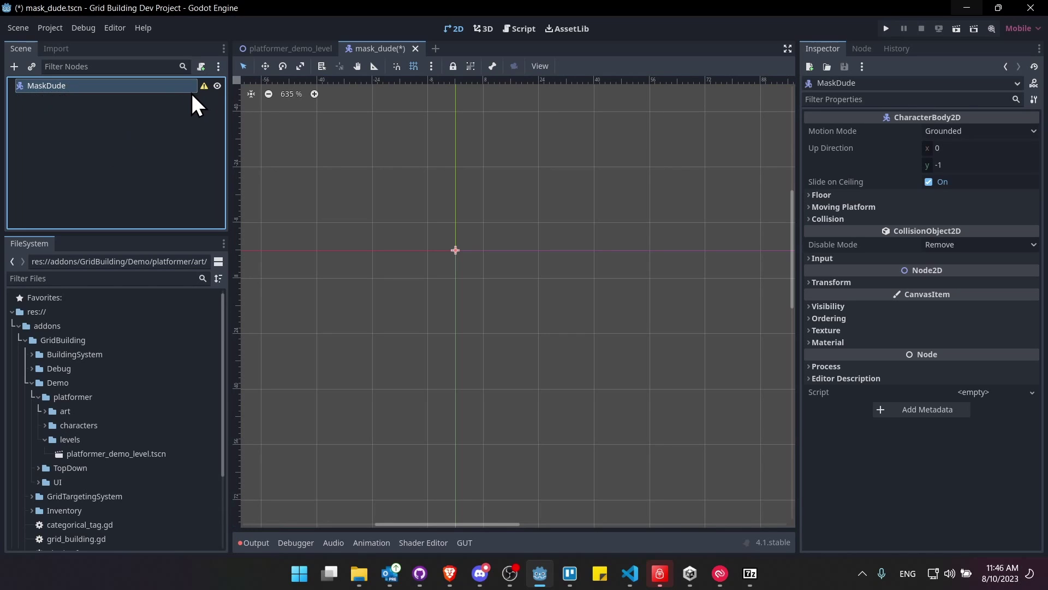
pyautogui.moveTo(205, 86)
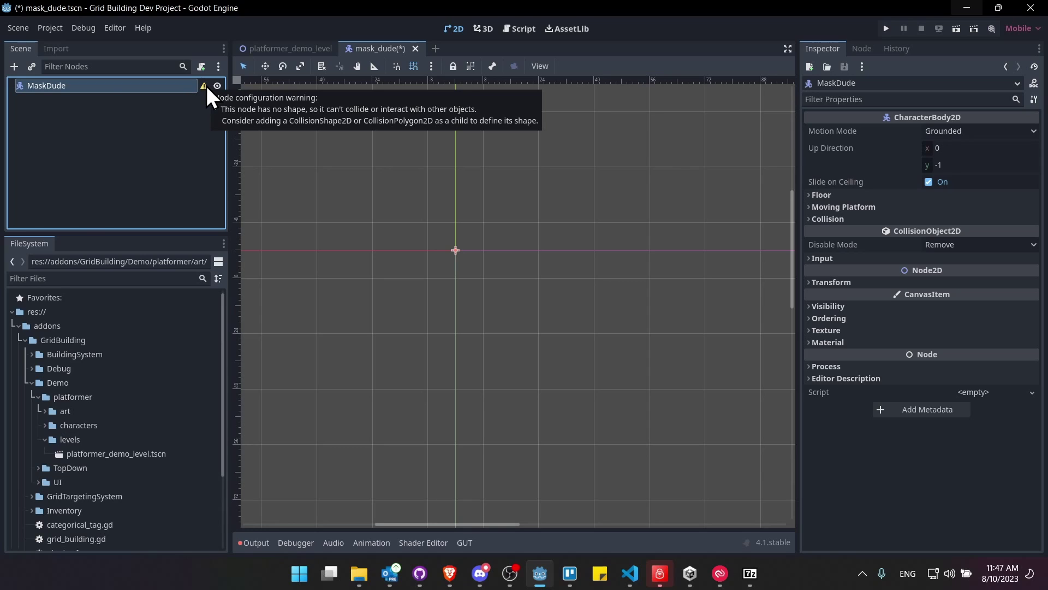
# - Add a Node2D child named TransformAdjustment to MaskDude, and select the root node
pyautogui.click(124, 87)
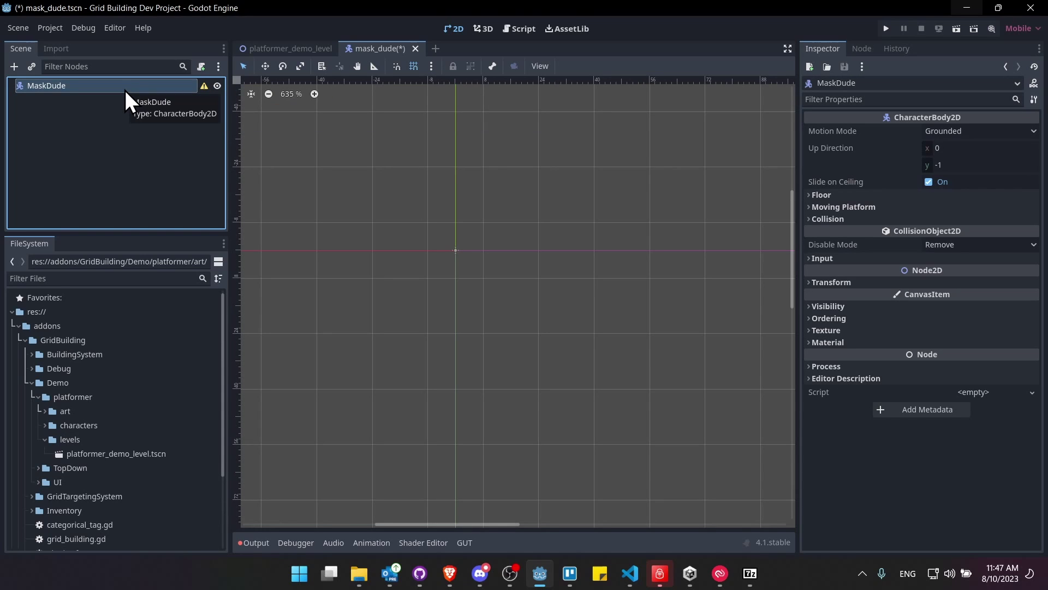
pyautogui.rightClick(125, 89)
pyautogui.click(169, 100)
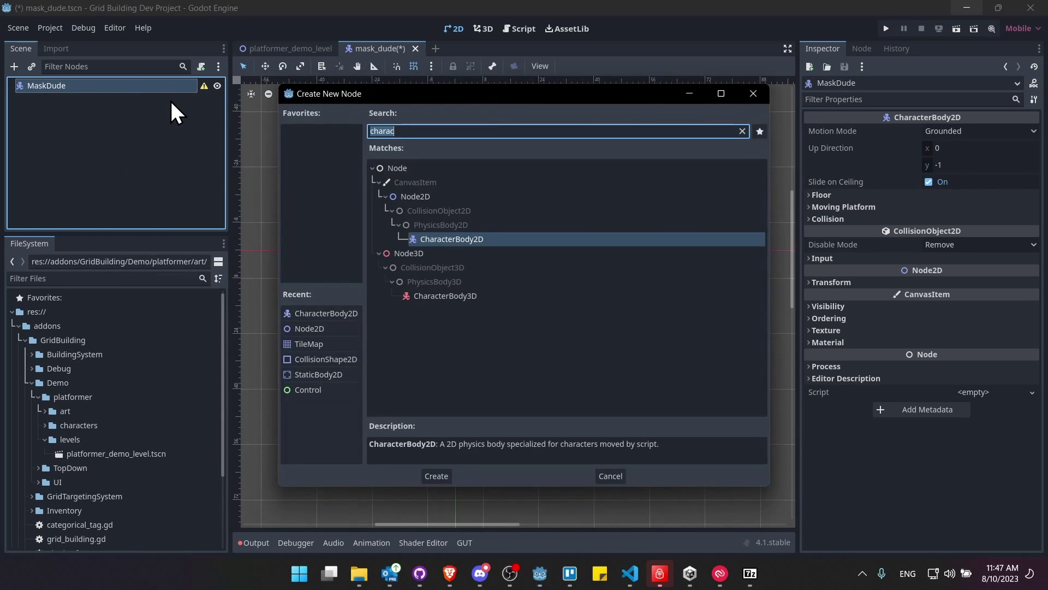
pyautogui.write('nodee')
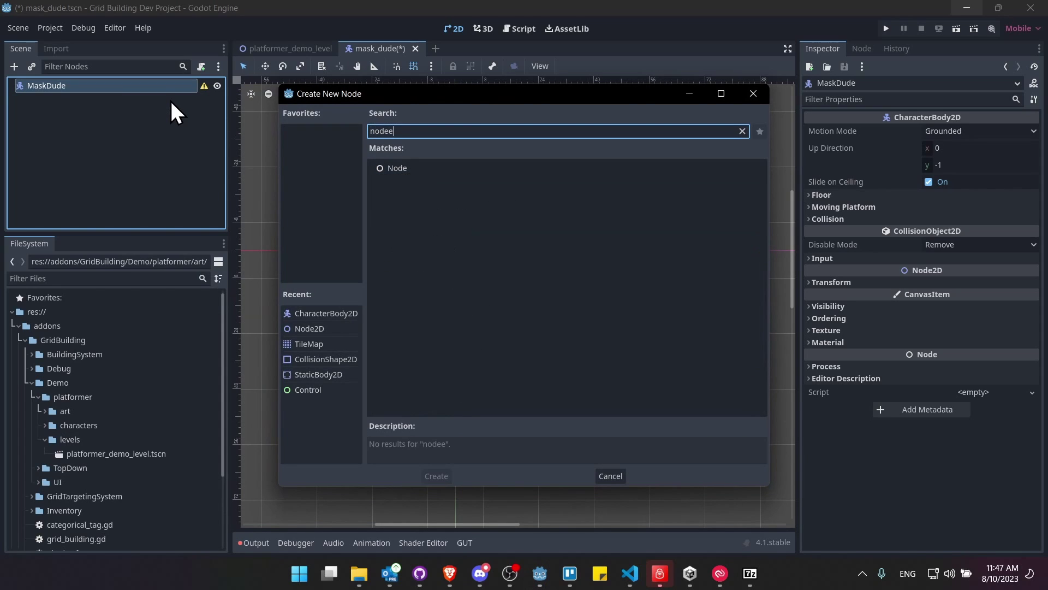
pyautogui.press('BackSpace')
pyautogui.write('2d')
pyautogui.press('Return')
pyautogui.press('F2')
pyautogui.write('TransformAdjustm')
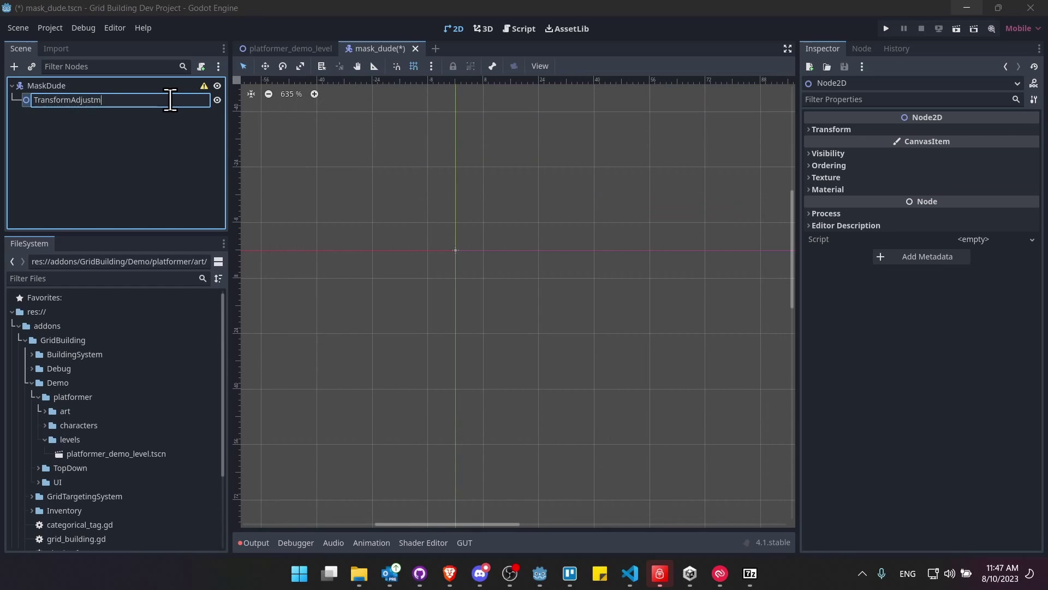
pyautogui.write('ent')
pyautogui.press('Return')
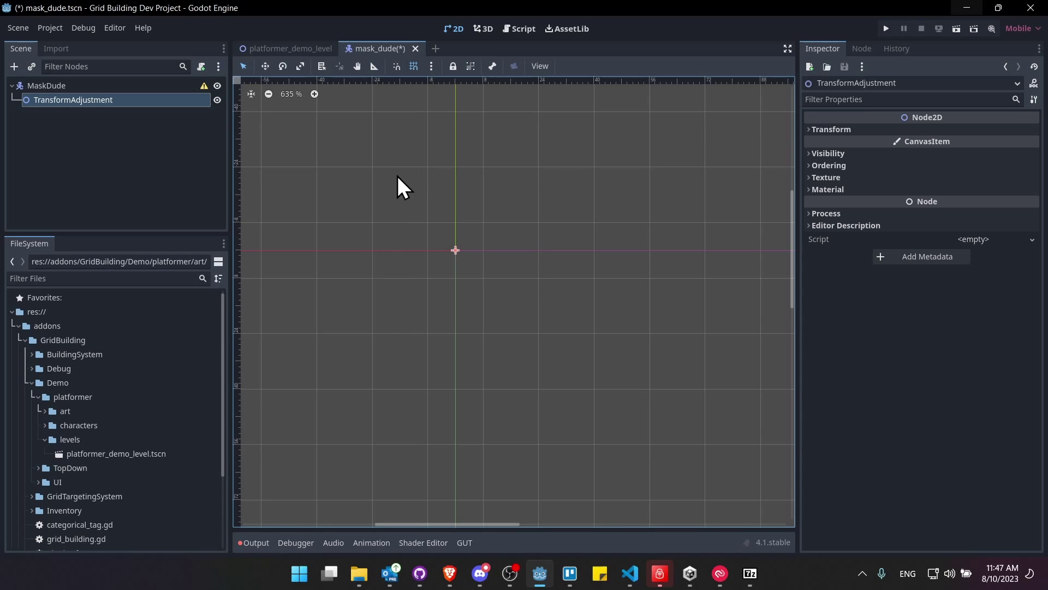
pyautogui.click(116, 86)
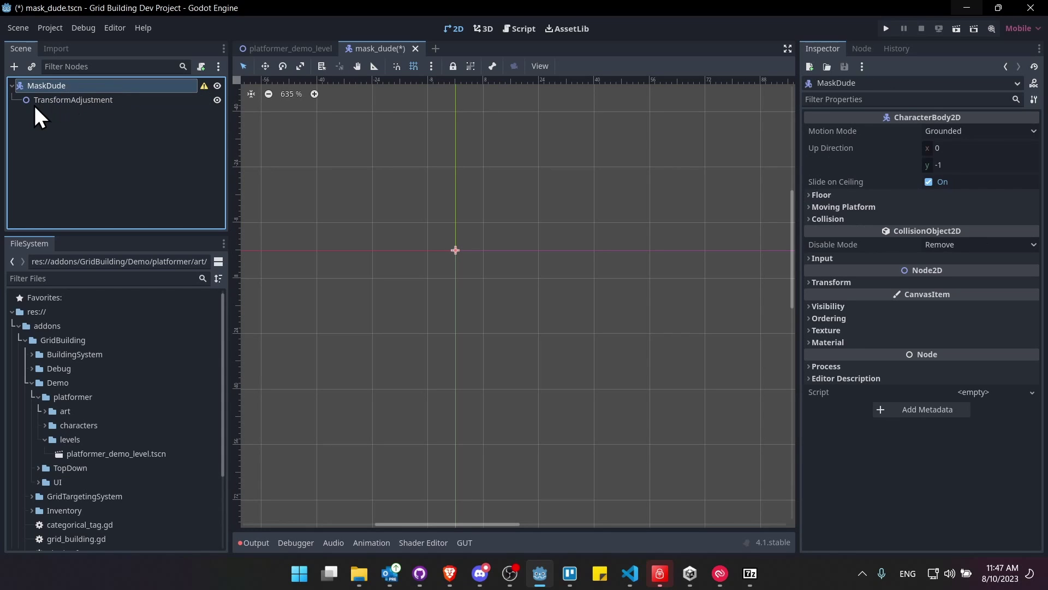
# - Try adding a Sprite2D child under TransformAdjustment and undo the addition
pyautogui.click(66, 99)
pyautogui.rightClick(81, 100)
pyautogui.click(149, 109)
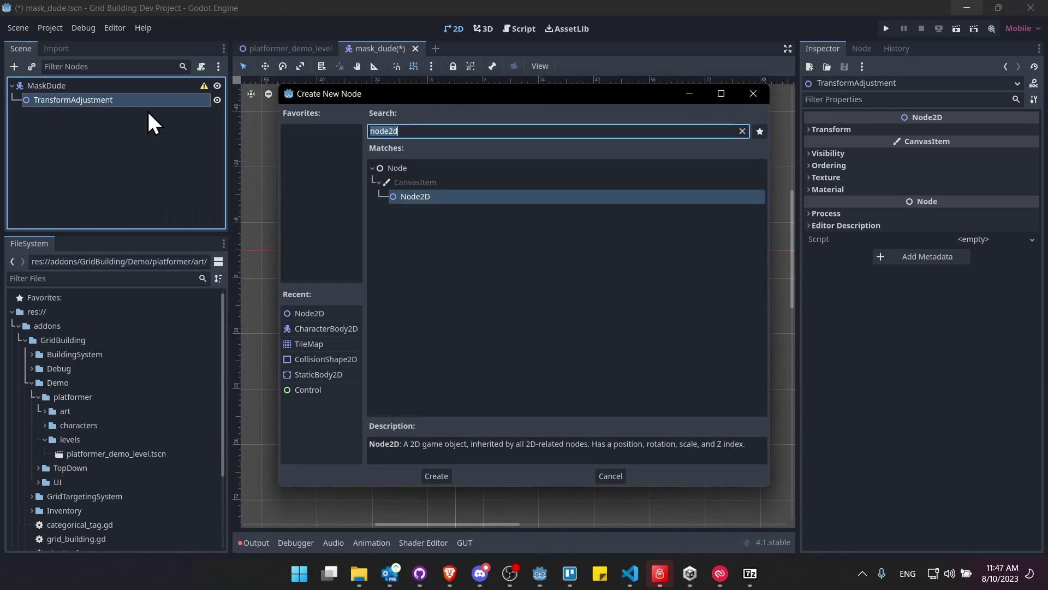
pyautogui.write('sprite')
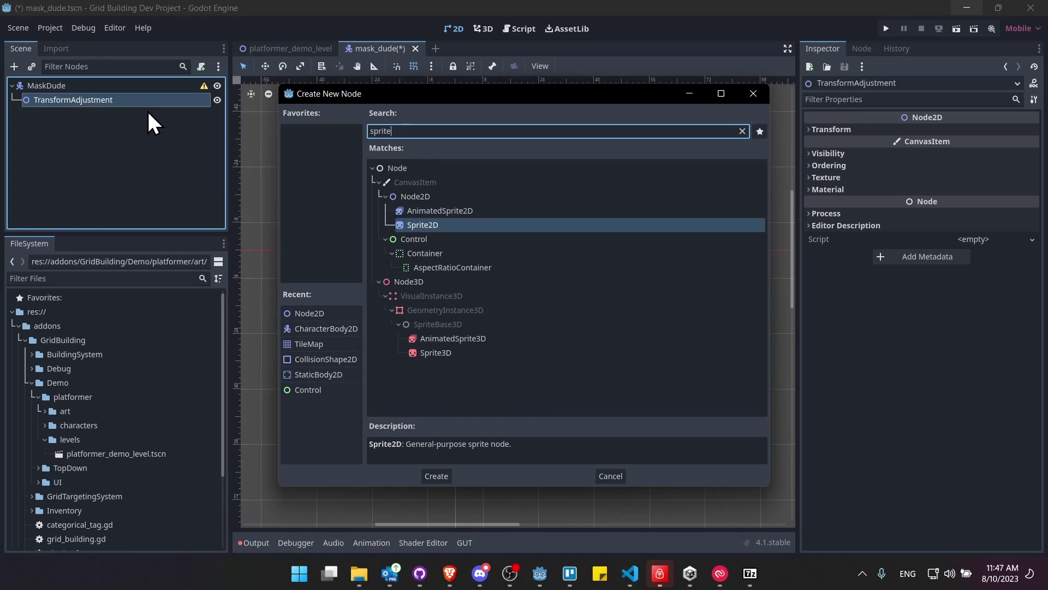
pyautogui.press('Return')
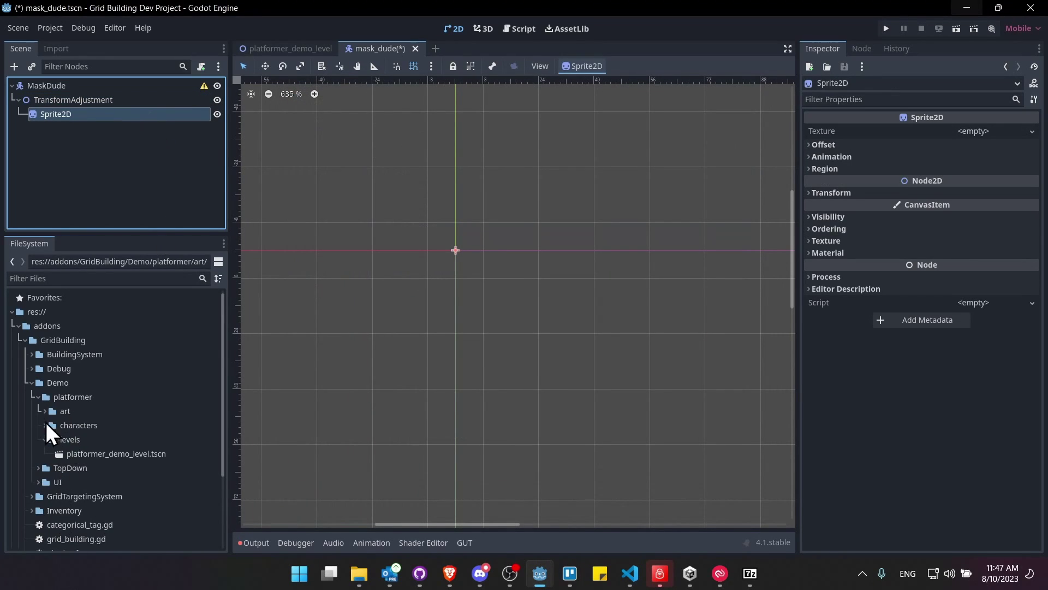
pyautogui.click(44, 410)
pyautogui.doubleClick(64, 424)
pyautogui.hotkey('ctrl', 'z')
# - Add a Sprite2D child node under TransformAdjustment
pyautogui.rightClick(157, 100)
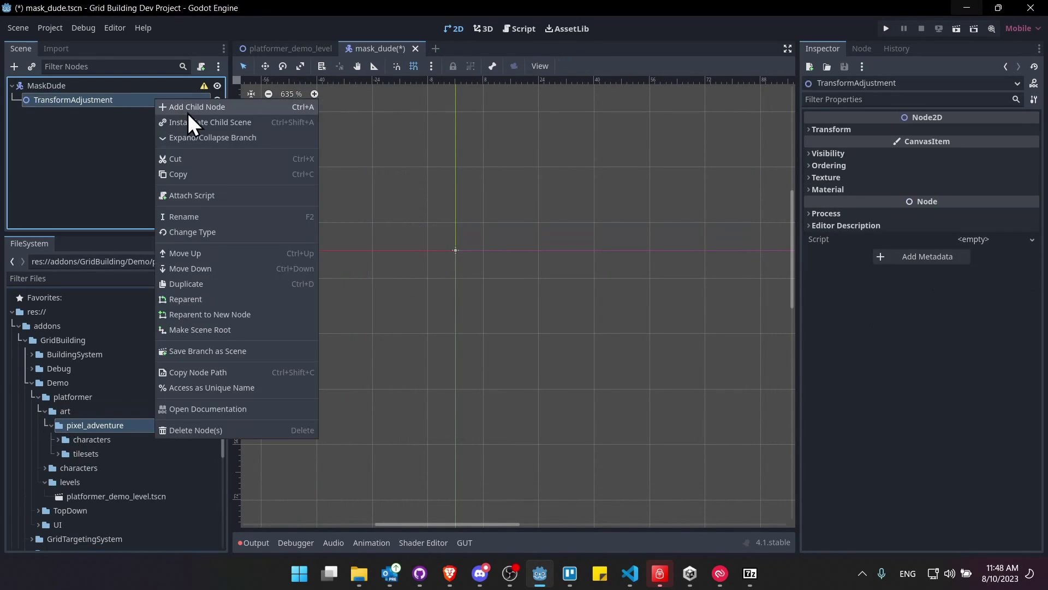
pyautogui.click(191, 113)
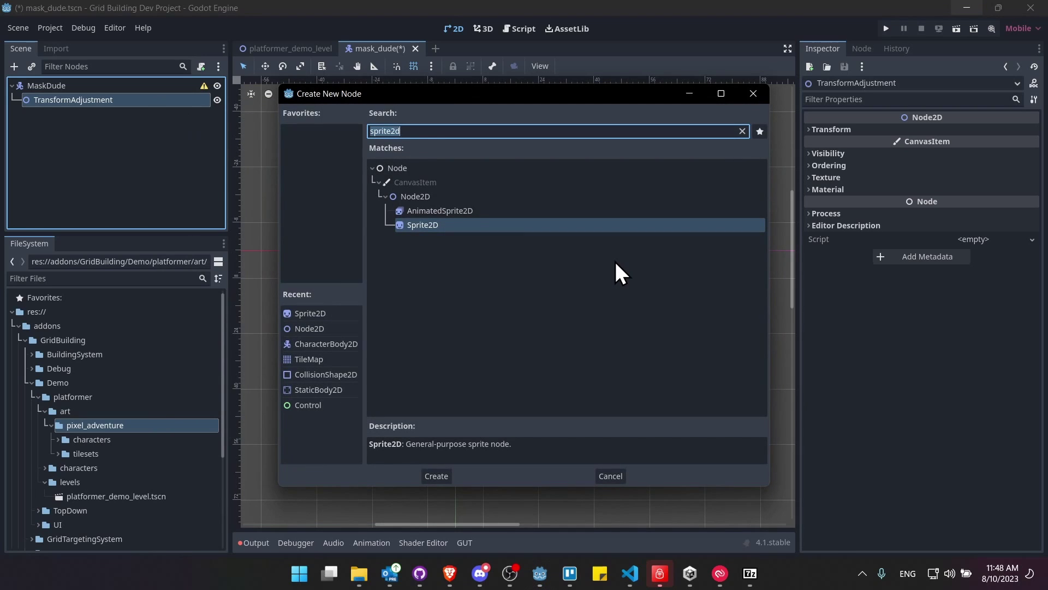
pyautogui.press('Return')
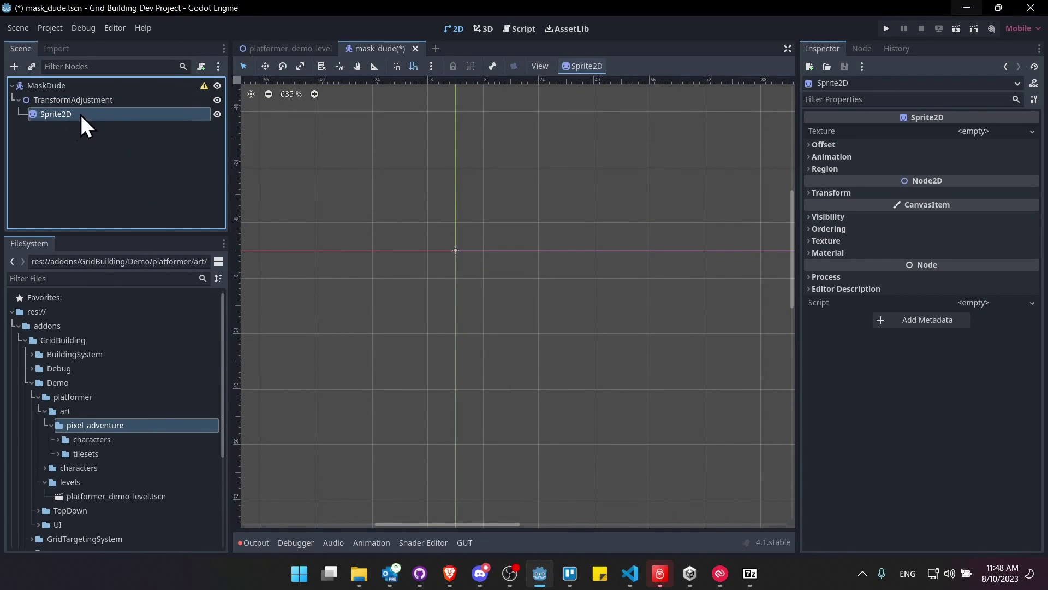
# - Assign idle.png from art/pixel_adventure/characters/mask_dude as the Sprite2D's texture and expand the sprite's Animation properties
pyautogui.doubleClick(97, 440)
pyautogui.doubleClick(119, 453)
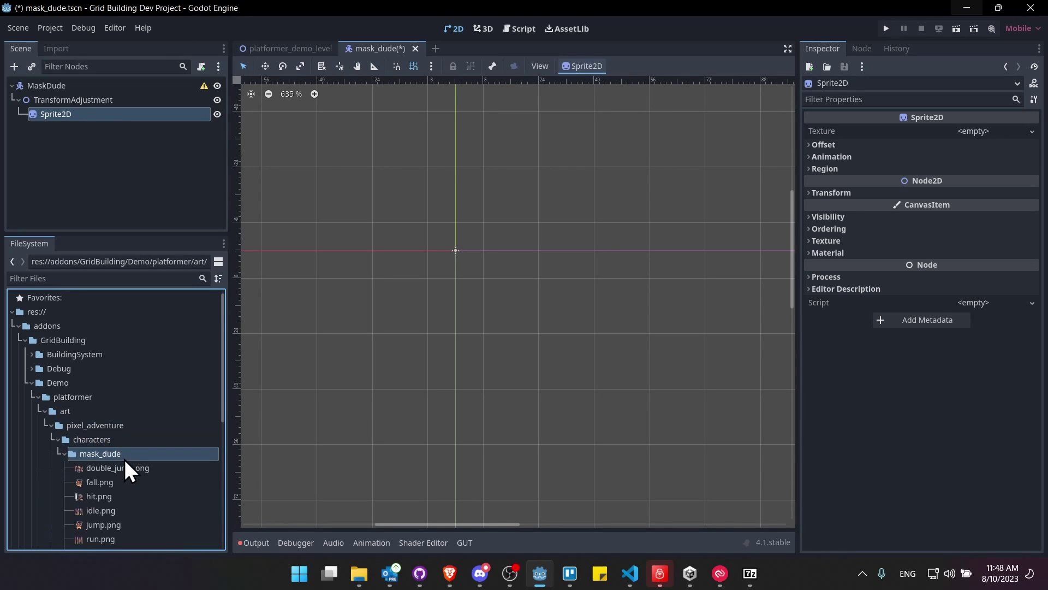
pyautogui.scroll(-2, 133, 473)
pyautogui.moveTo(116, 446); pyautogui.dragTo(993, 132)
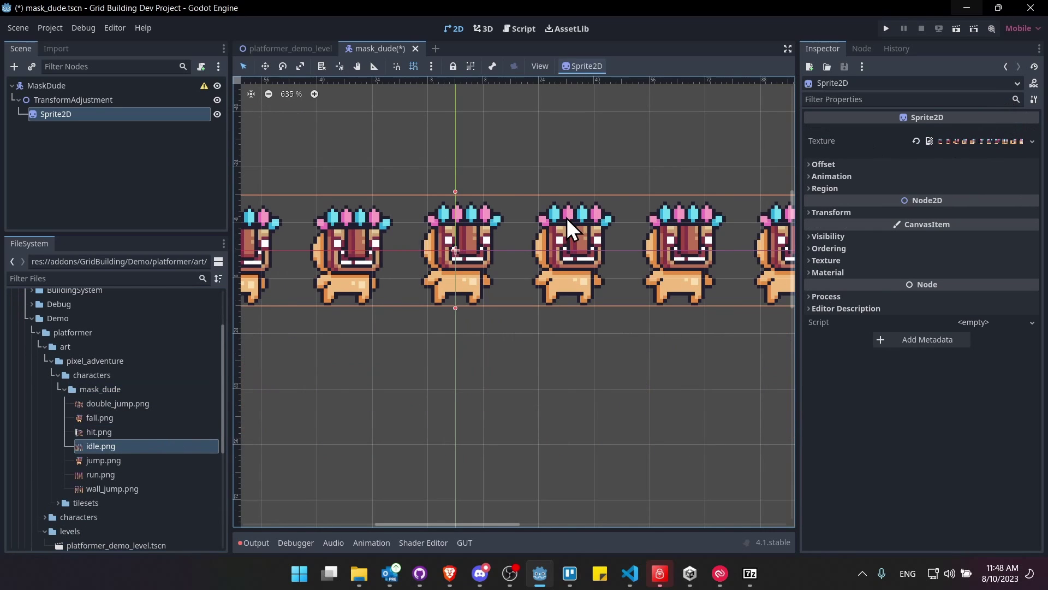
pyautogui.scroll(-8, 566, 218)
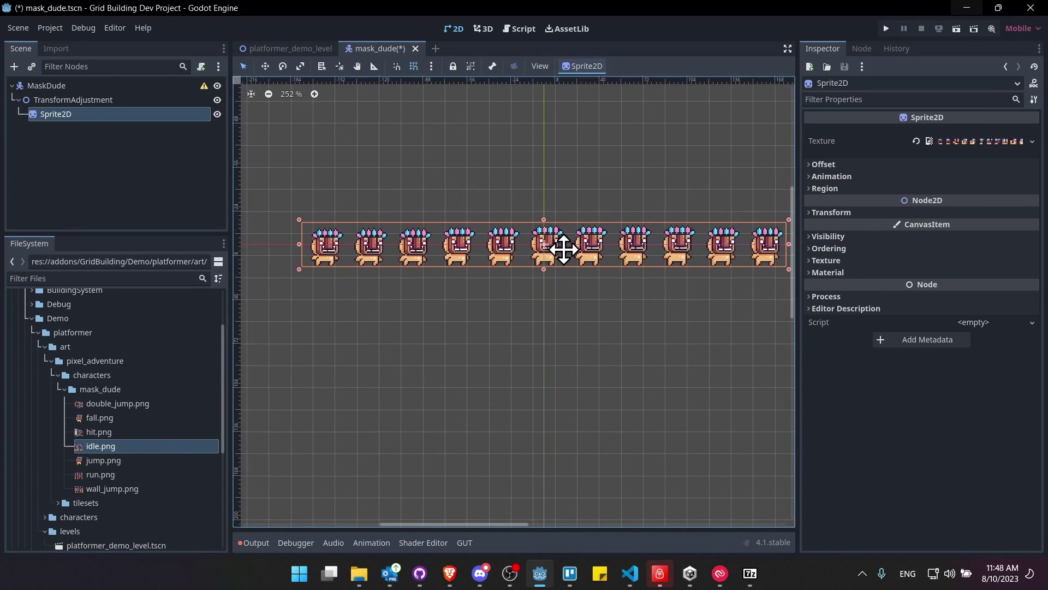
pyautogui.moveTo(565, 249); pyautogui.dragTo(543, 261, button='middle')
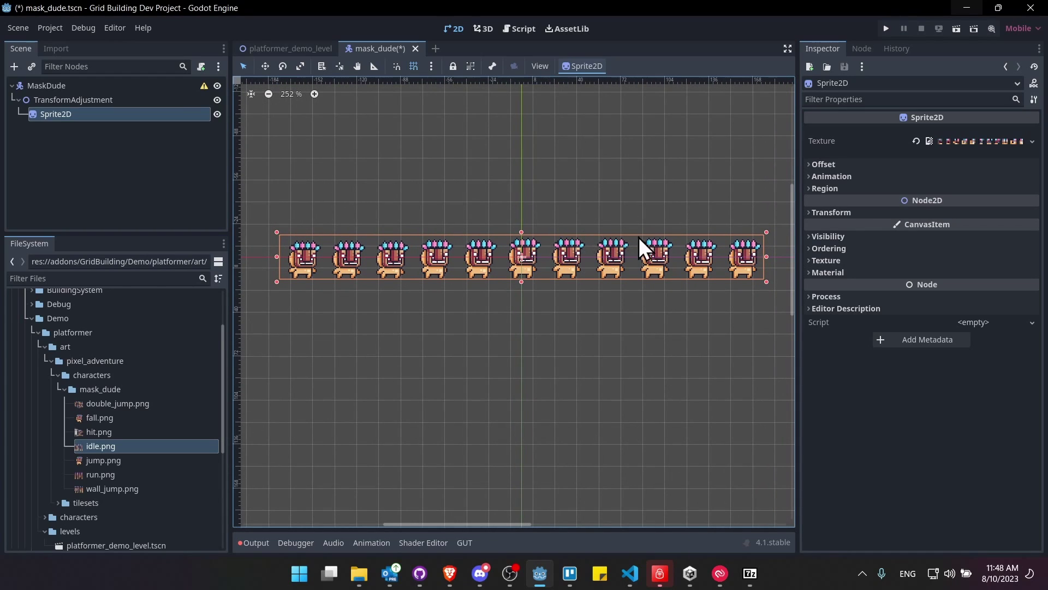
pyautogui.click(871, 176)
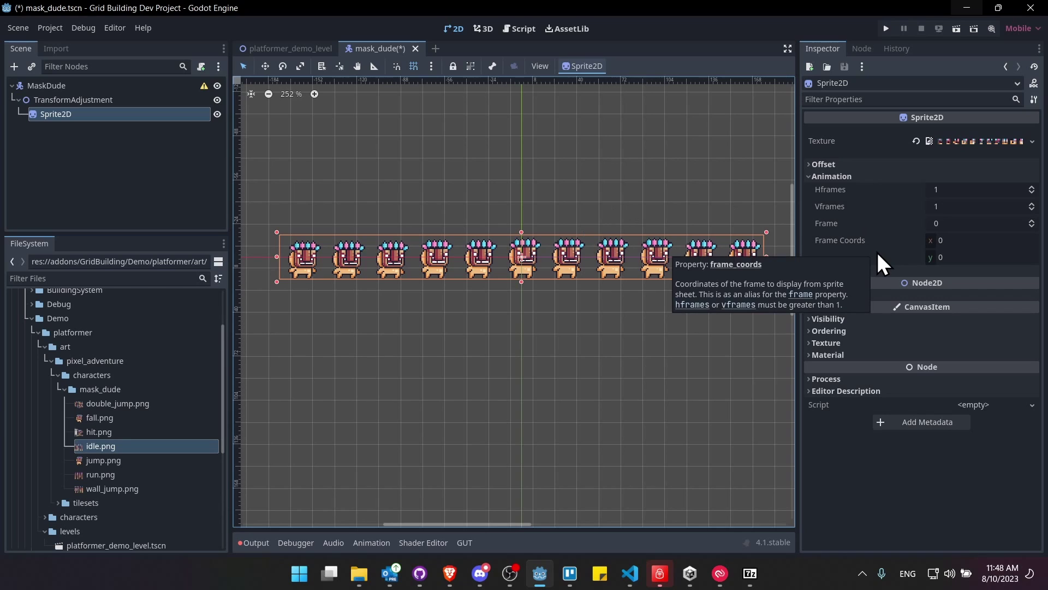
pyautogui.scroll(2, 546, 237)
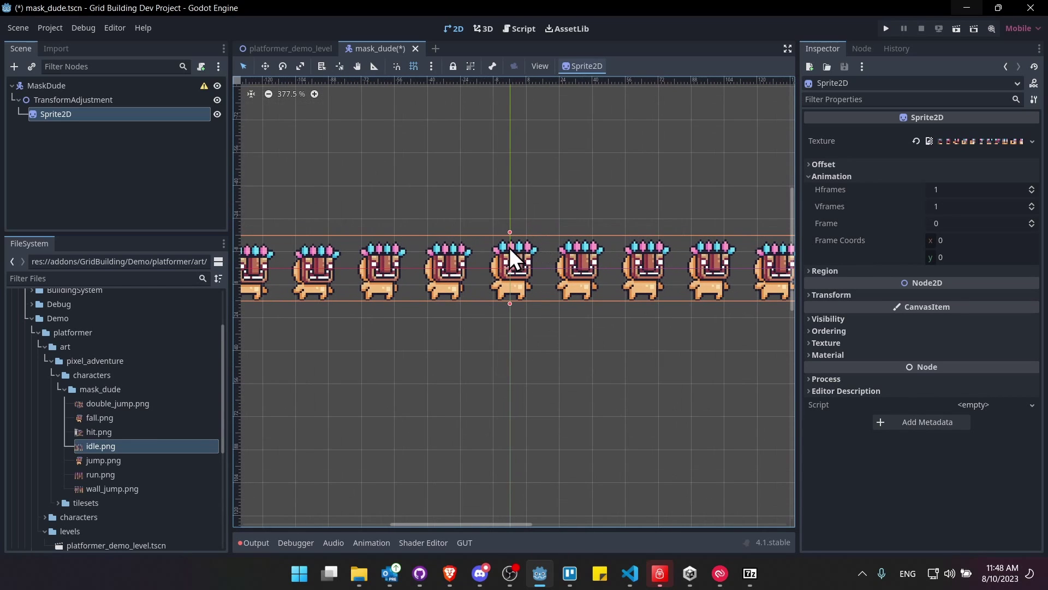
pyautogui.moveTo(441, 270); pyautogui.dragTo(469, 245, button='middle')
# - Choose Nearest as the default canvas texture filter in the project's rendering settings
pyautogui.click(51, 28)
pyautogui.click(64, 51)
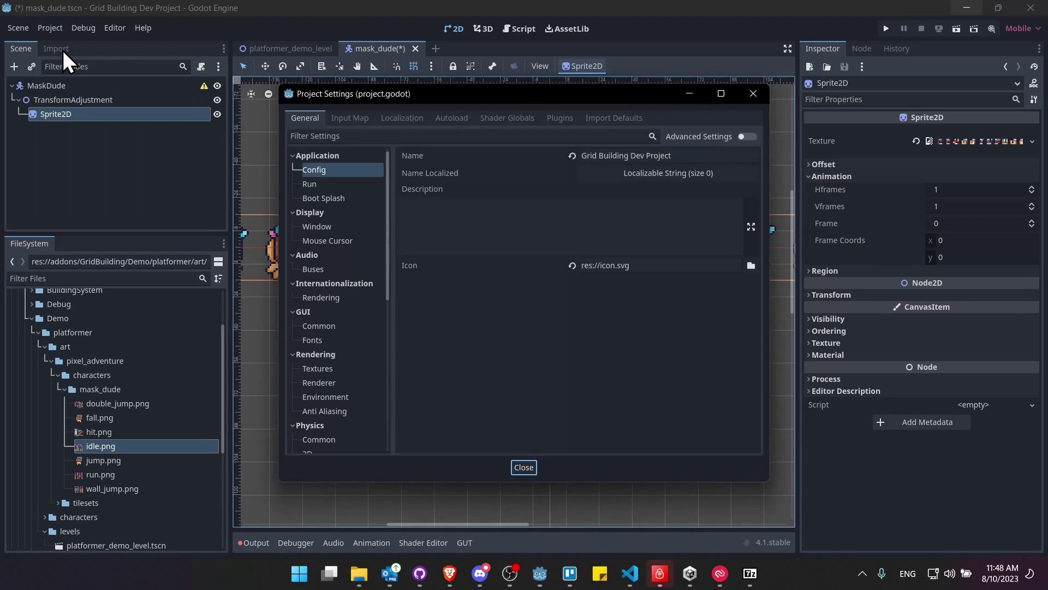
pyautogui.scroll(-2, 330, 335)
pyautogui.click(329, 331)
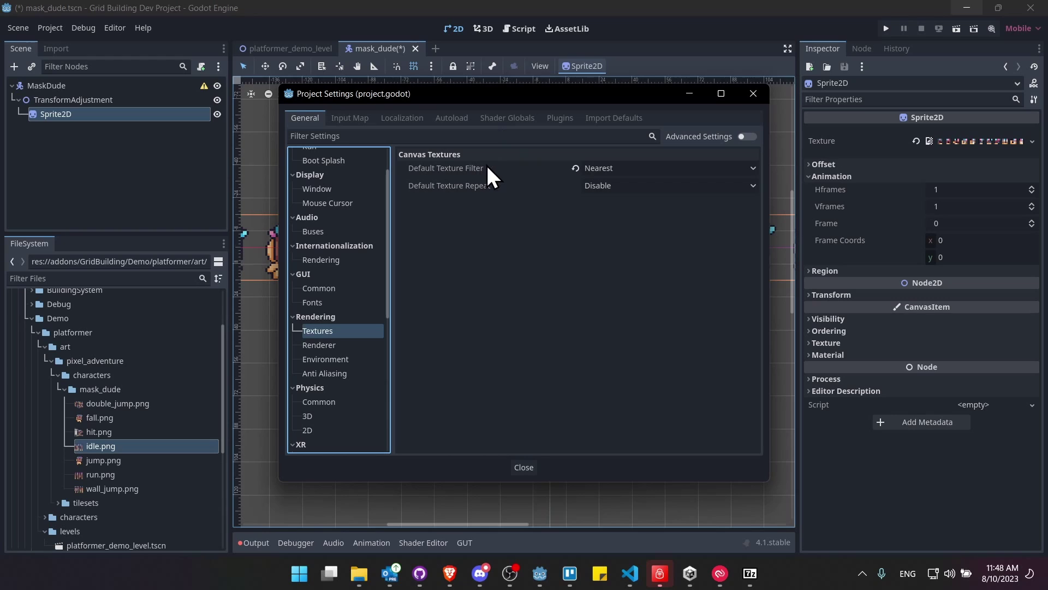
pyautogui.click(594, 168)
pyautogui.click(611, 184)
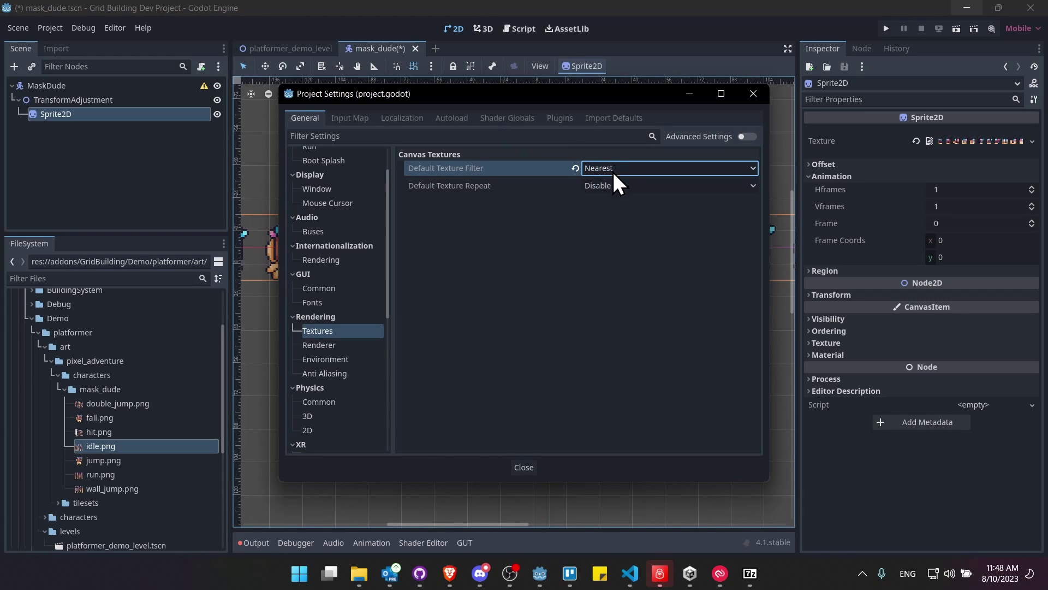
pyautogui.click(527, 467)
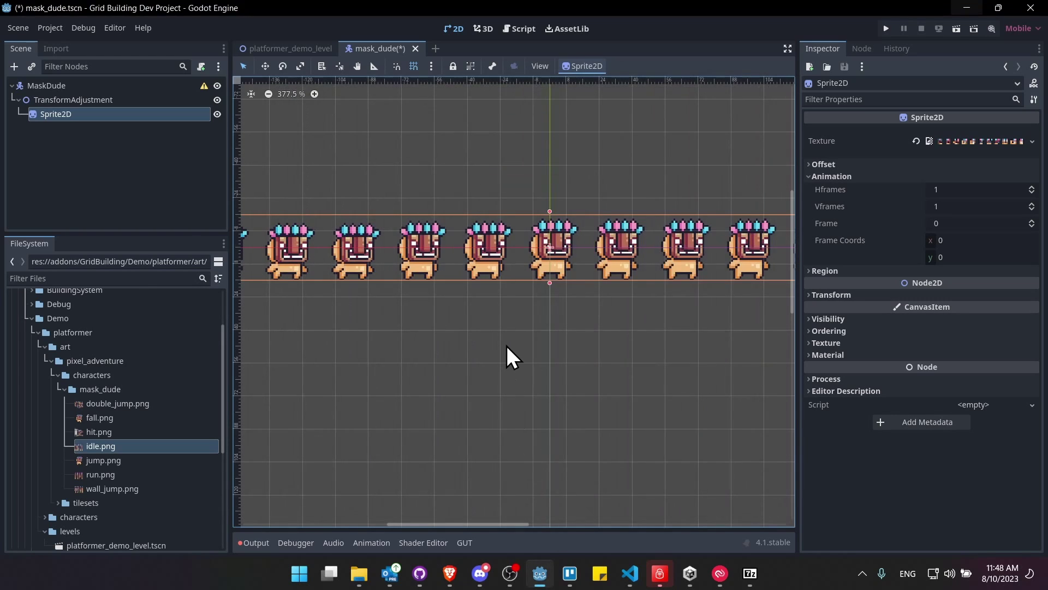
# - Add an AnimationPlayer child node directly under the MaskDude root
pyautogui.scroll(-1, 496, 306)
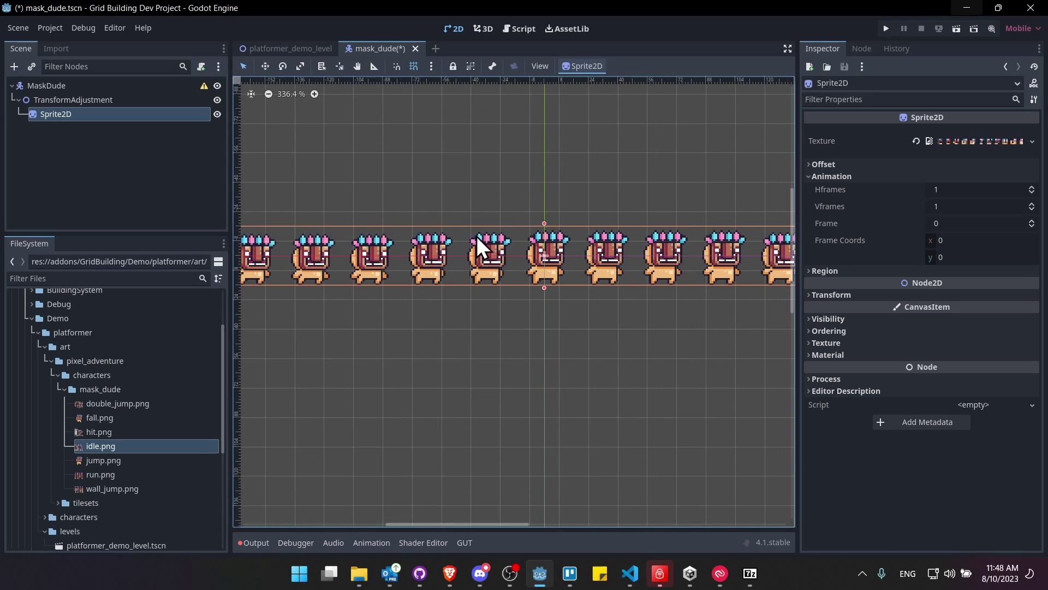
pyautogui.rightClick(73, 85)
pyautogui.click(99, 94)
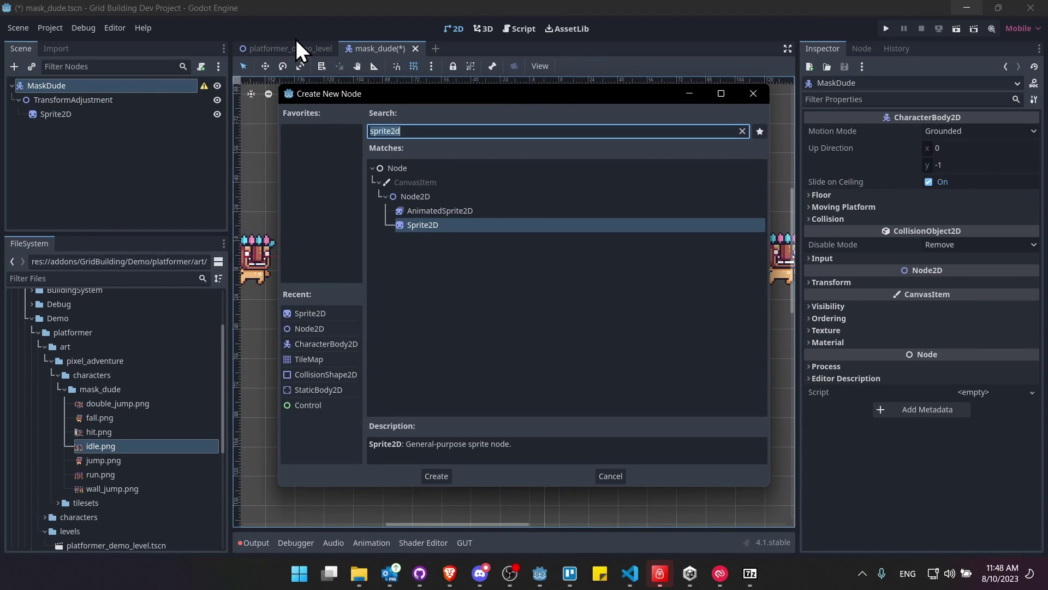
pyautogui.write('animation')
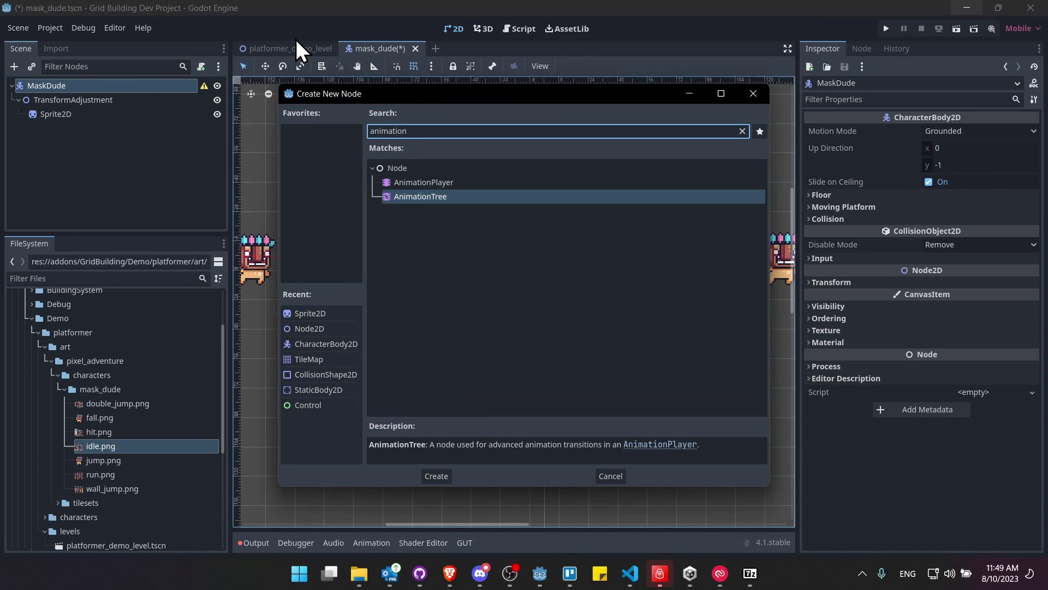
pyautogui.press('Up')
pyautogui.press('Return')
# - Create a new animation named idle in the AnimationPlayer
pyautogui.click(391, 360)
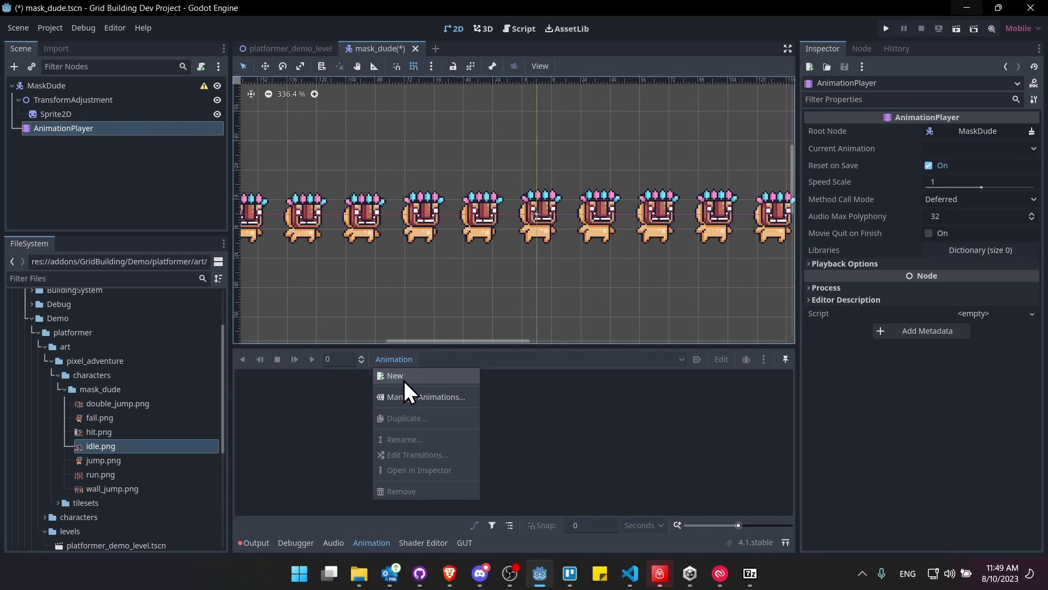
pyautogui.click(402, 375)
pyautogui.write('idle')
pyautogui.press('Return')
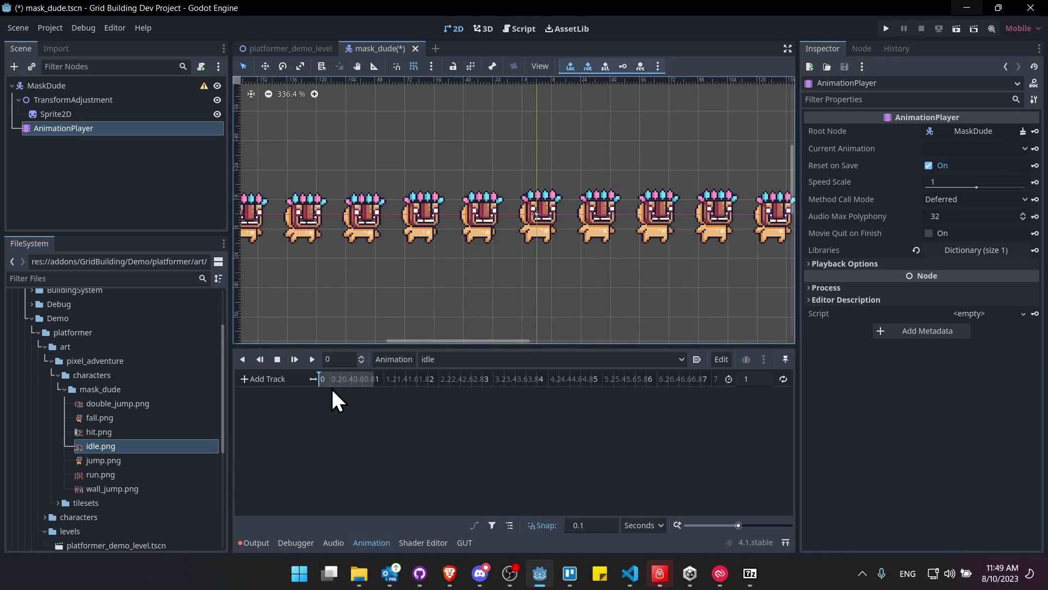
# - Set the Sprite2D's Hframes to 11 and key it at the start of idle, creating its RESET track as well
pyautogui.click(71, 114)
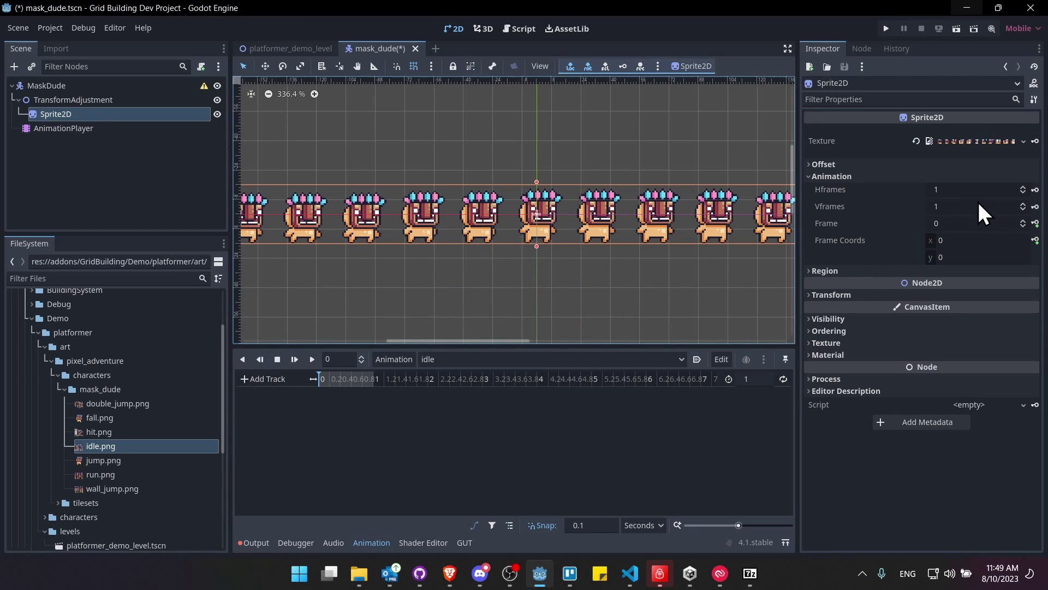
pyautogui.scroll(-2, 331, 228)
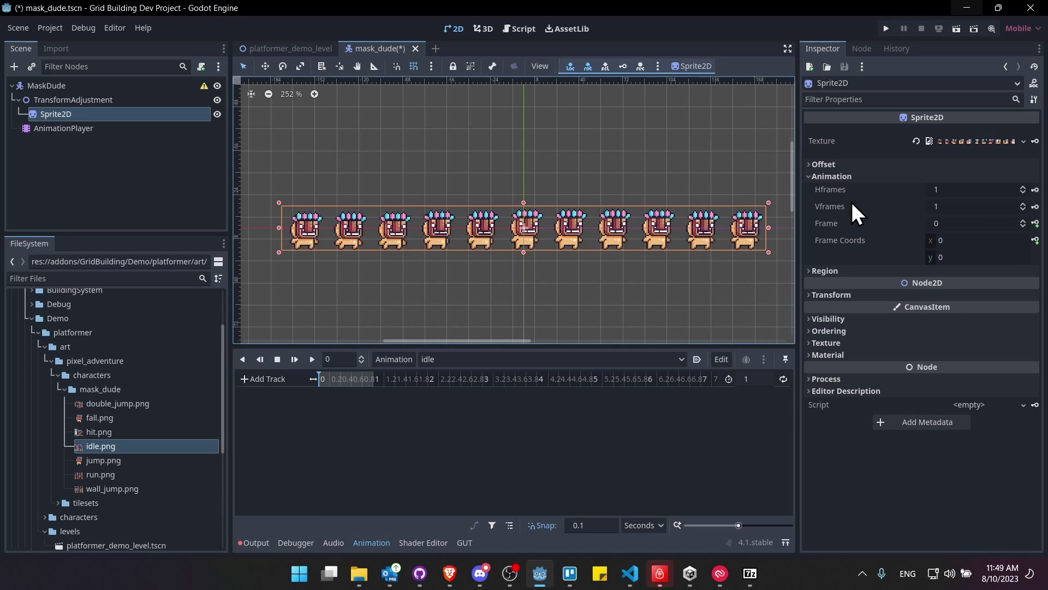
pyautogui.click(986, 189)
pyautogui.write('11')
pyautogui.press('Tab')
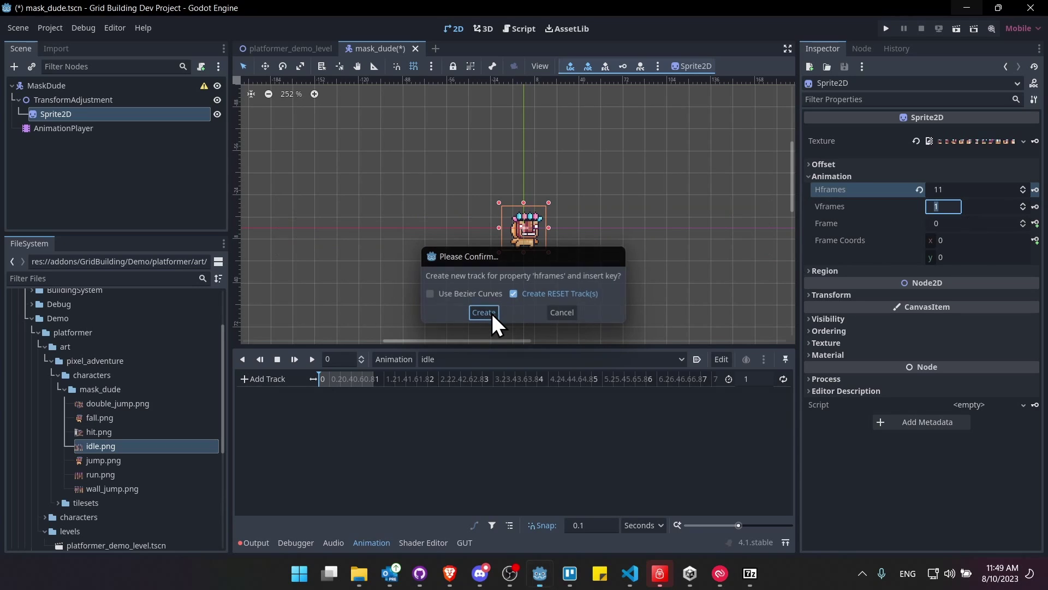
pyautogui.click(493, 313)
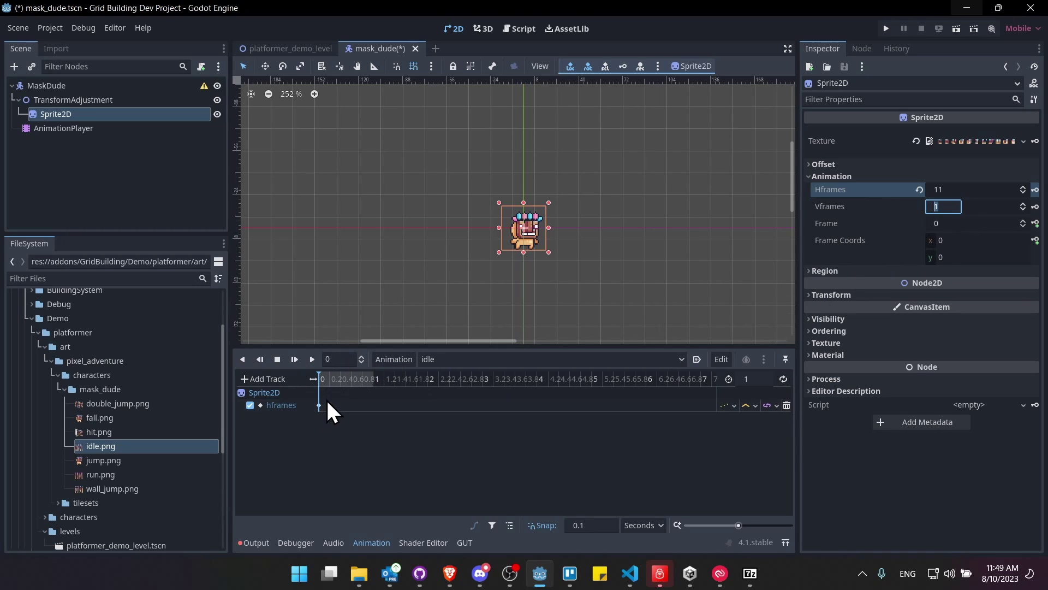
pyautogui.click(355, 432)
# - Switch to the Pixel Adventure asset page in the browser, check the stated animation speed, and return to Godot
pyautogui.click(449, 573)
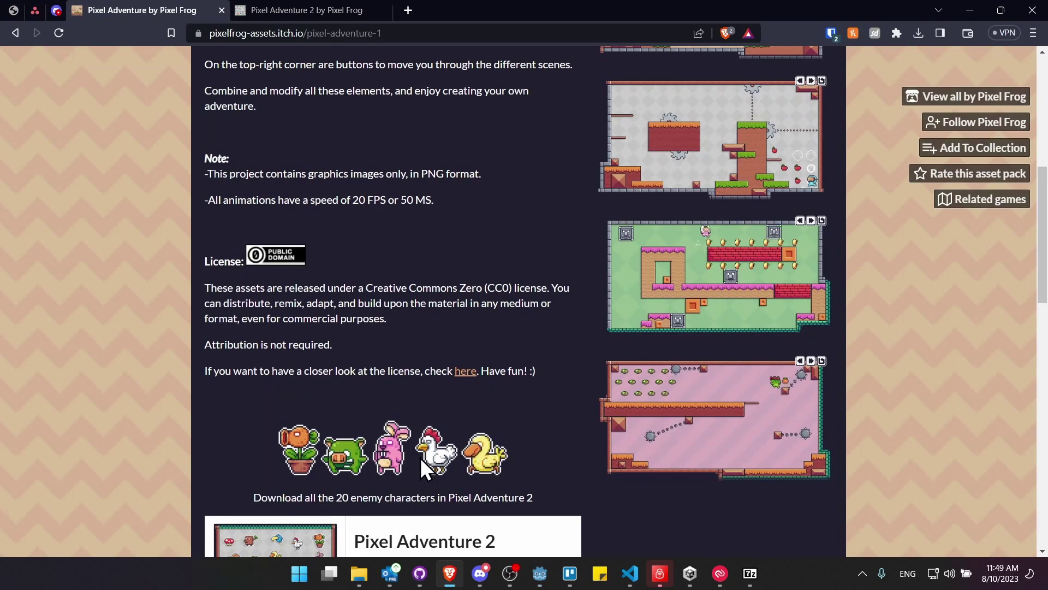
pyautogui.scroll(2, 272, 58)
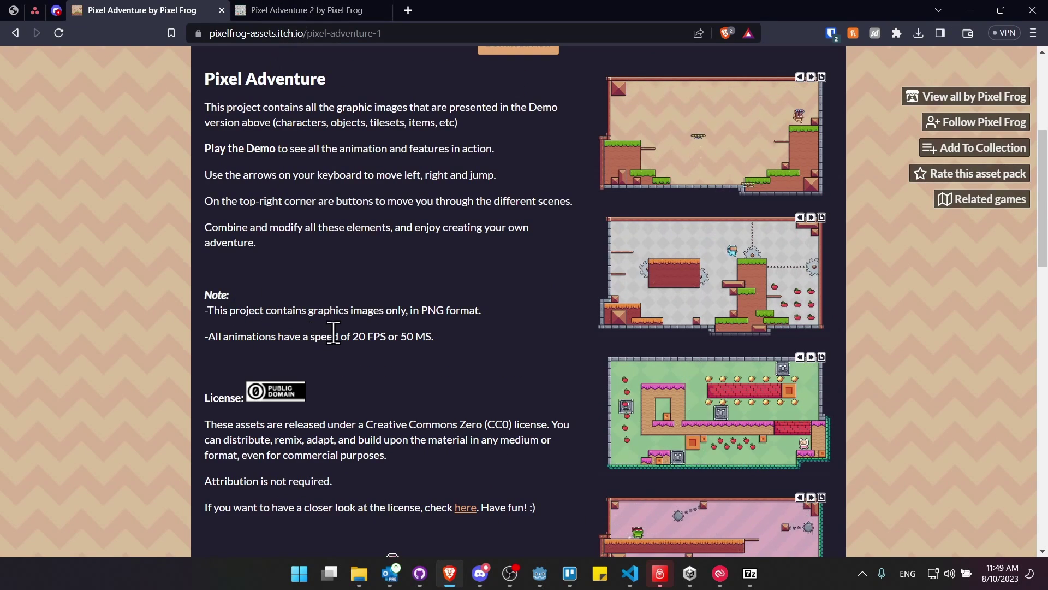
pyautogui.moveTo(352, 336); pyautogui.dragTo(439, 337)
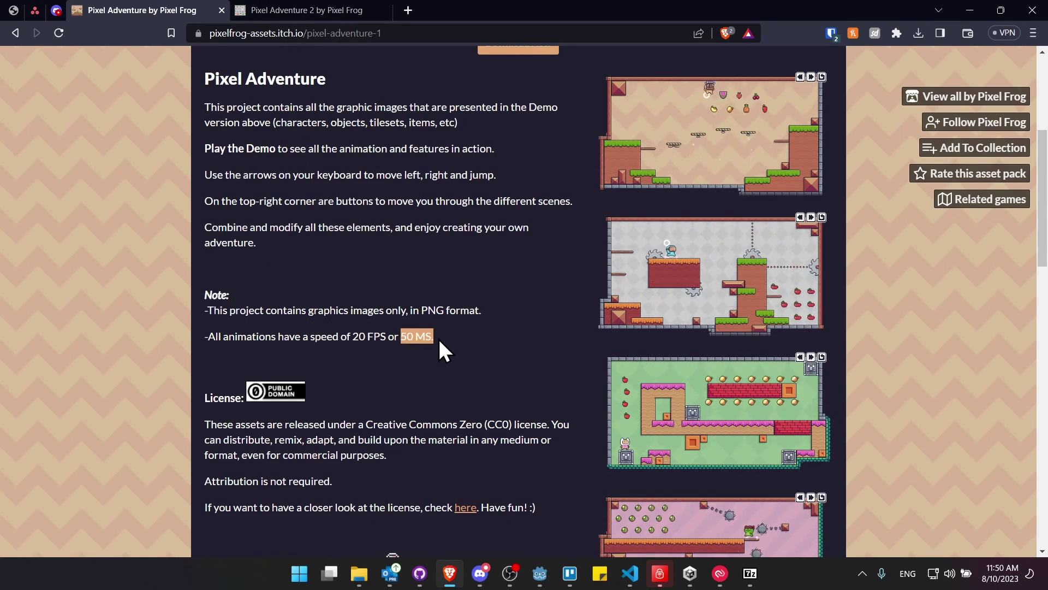
pyautogui.click(438, 336)
pyautogui.click(967, 11)
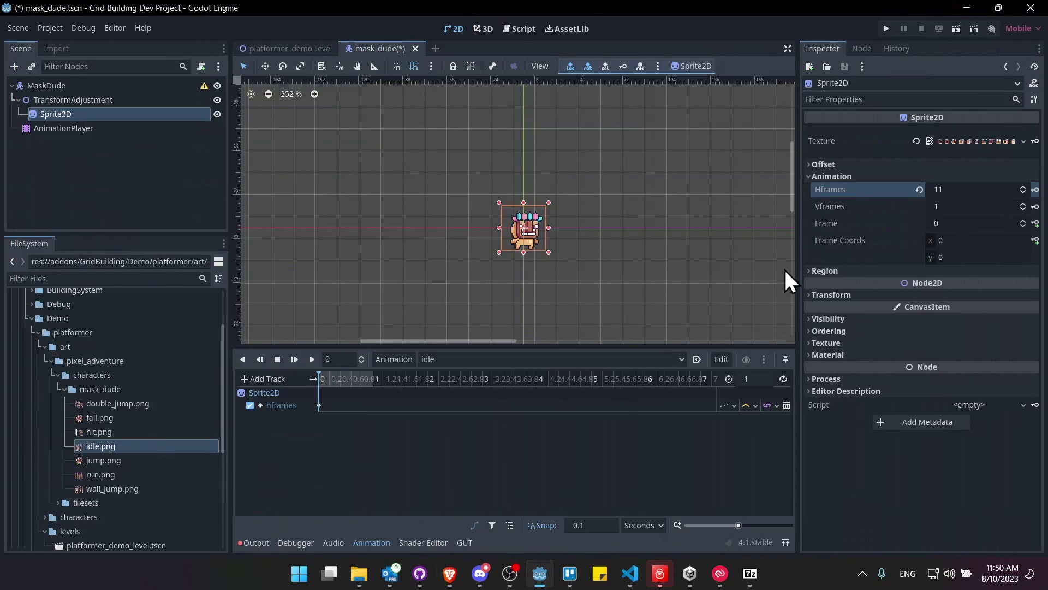
# - Set the idle animation's snap to 0.05 seconds and key the Sprite2D's frame 0 at the start
pyautogui.click(599, 524)
pyautogui.press('Return')
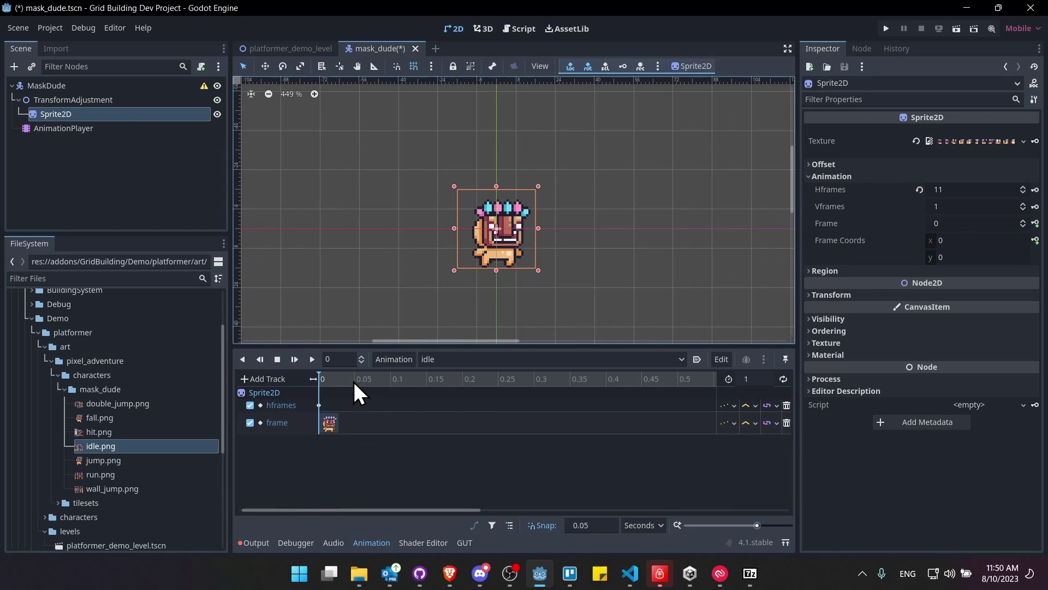
pyautogui.click(354, 379)
pyautogui.click(333, 397)
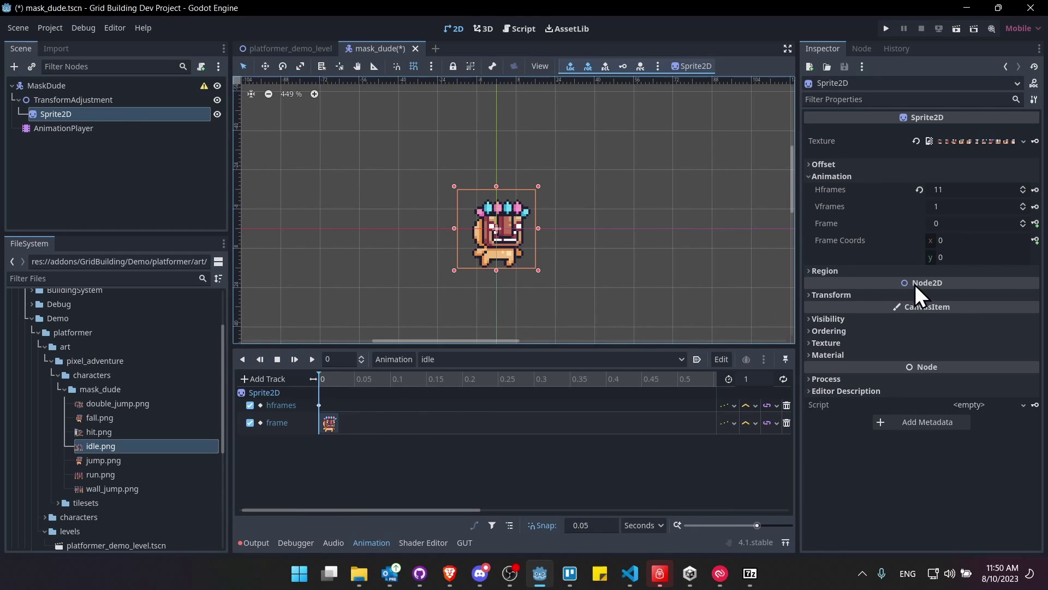
# - Key the Sprite2D's frames 1 to 10 in the idle animation, one every 0.05 seconds starting at 0.05 seconds
pyautogui.click(1034, 224)
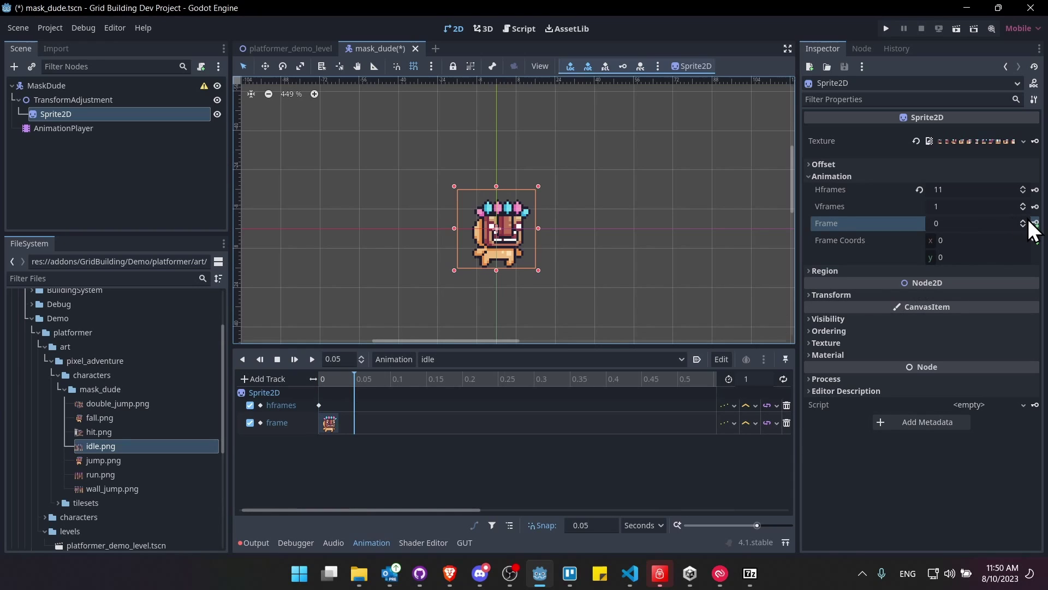
pyautogui.click(1023, 220)
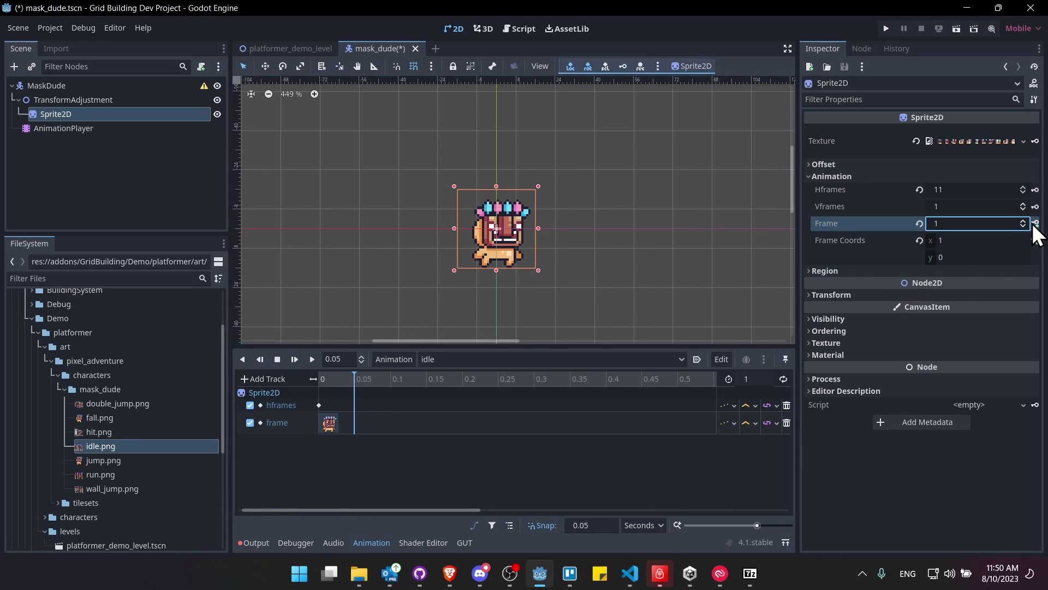
pyautogui.click(1036, 224)
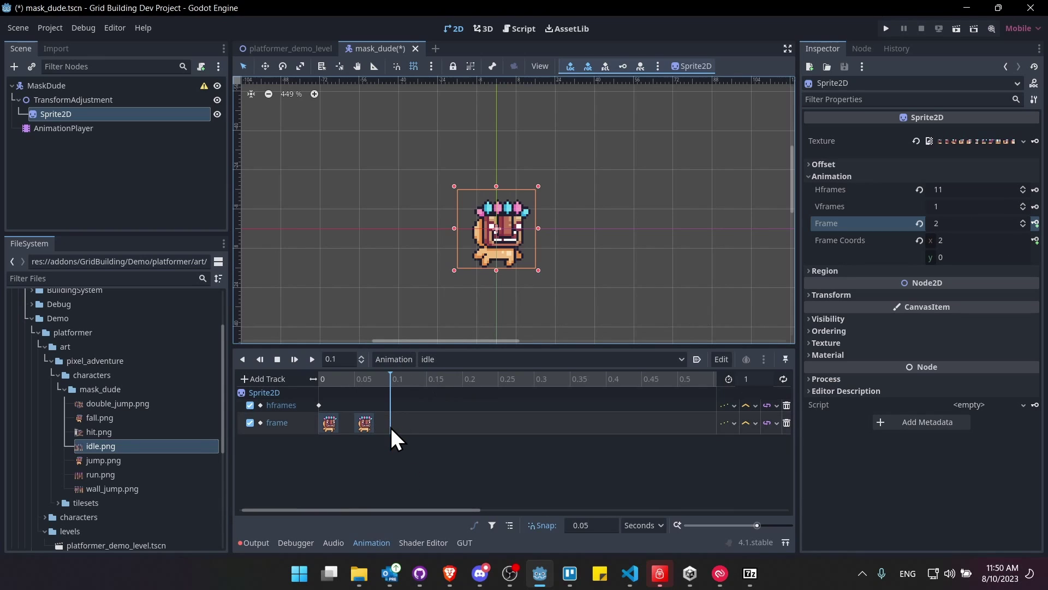
pyautogui.click(1035, 223)
pyautogui.click(1035, 223)
pyautogui.click(1035, 223)
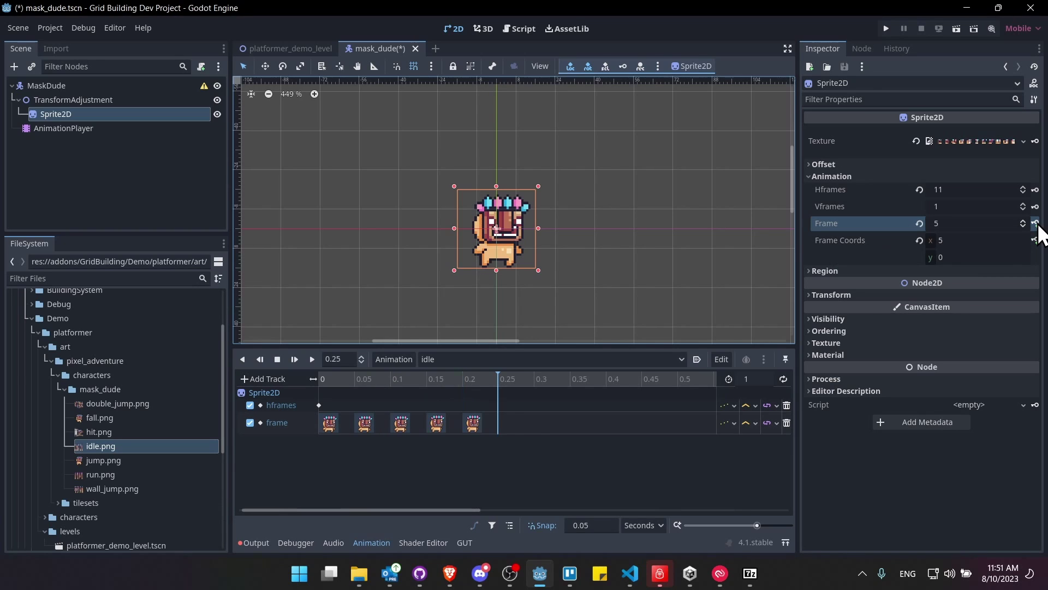
pyautogui.click(1035, 223)
pyautogui.click(1035, 224)
pyautogui.click(1035, 223)
pyautogui.click(1035, 224)
pyautogui.click(1035, 223)
pyautogui.click(1035, 224)
# - Set the idle animation's length to 0.55 seconds and enable looping
pyautogui.hscroll(5, 726, 418)
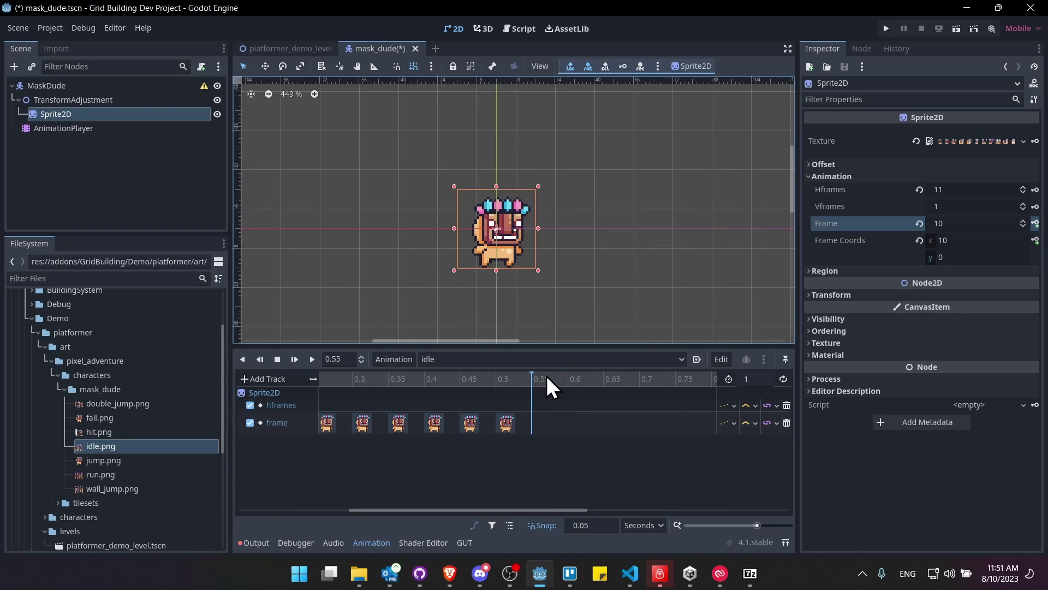
pyautogui.click(757, 378)
pyautogui.write('0.55')
pyautogui.press('Return')
pyautogui.click(783, 379)
# - Play the looping idle animation to check the sprite's motion and its row of frame keys, and stop playback
pyautogui.click(312, 358)
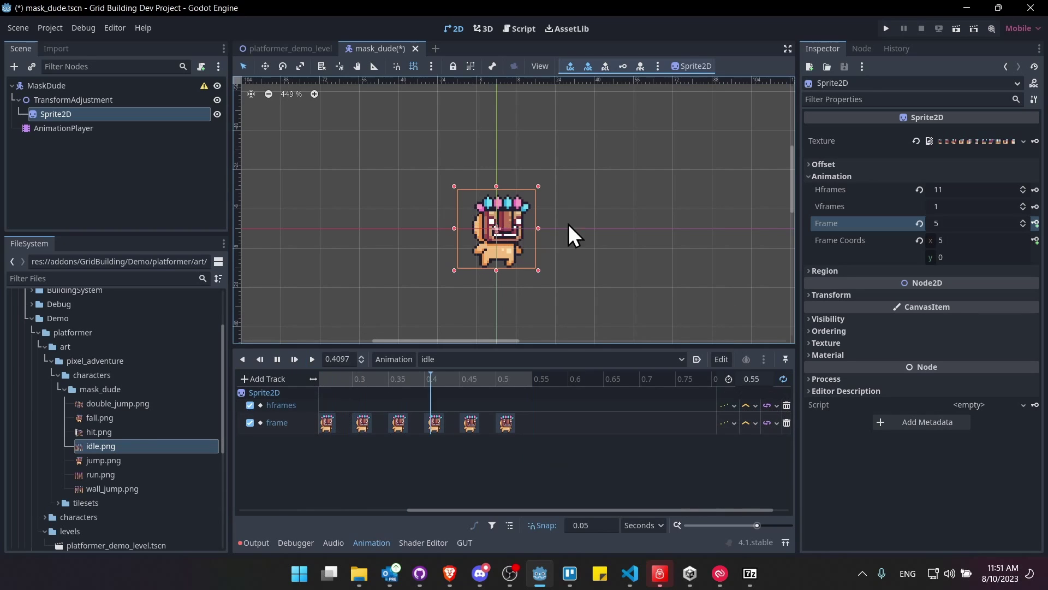
pyautogui.scroll(2, 563, 224)
pyautogui.keyDown('shift'); pyautogui.hscroll(-5, 508, 430); pyautogui.keyUp('shift')
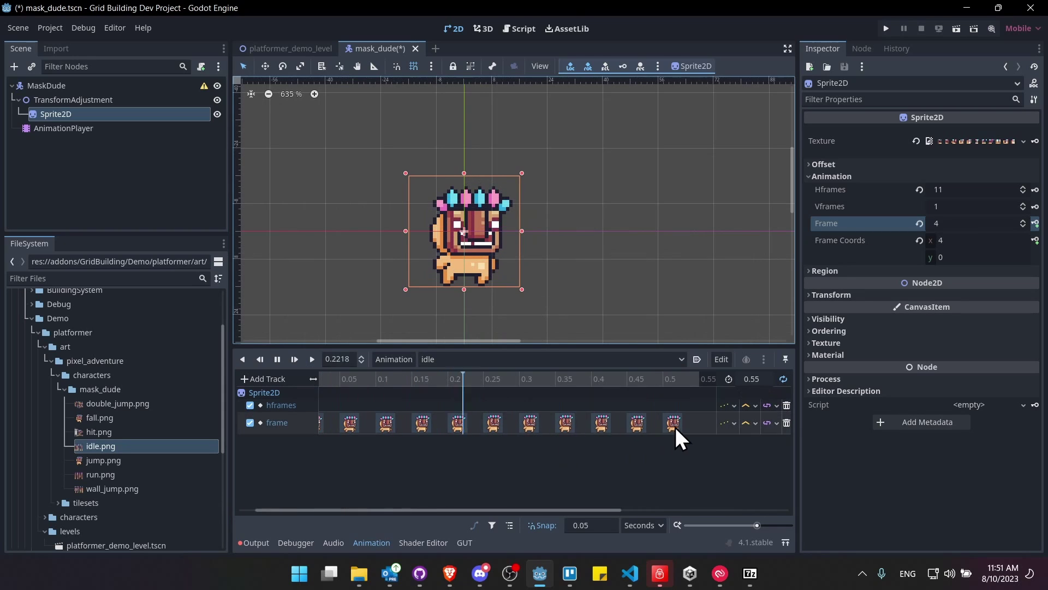
pyautogui.moveTo(677, 427); pyautogui.dragTo(693, 431, button='middle')
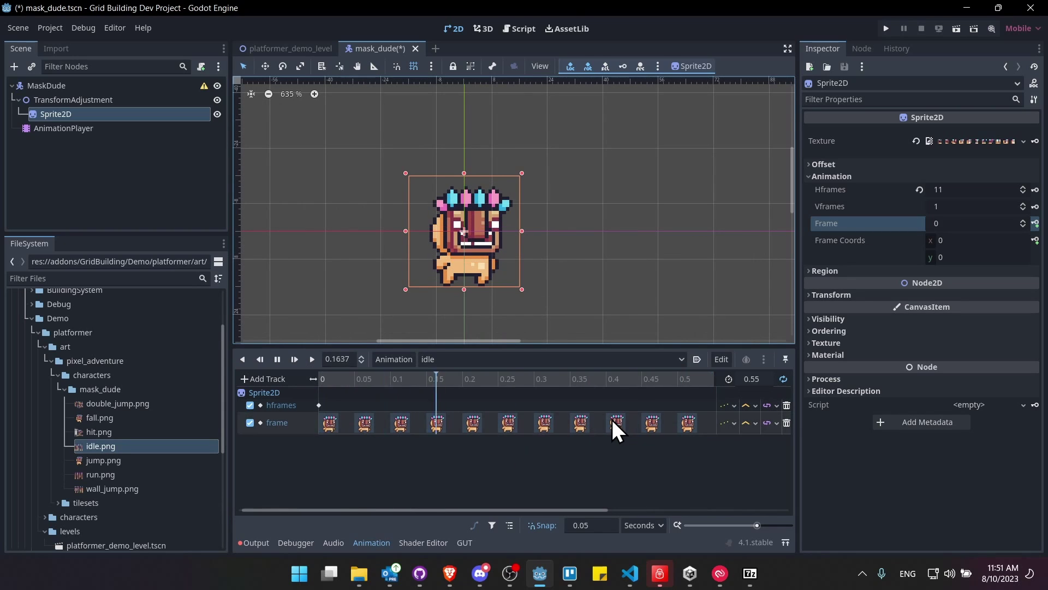
pyautogui.click(277, 359)
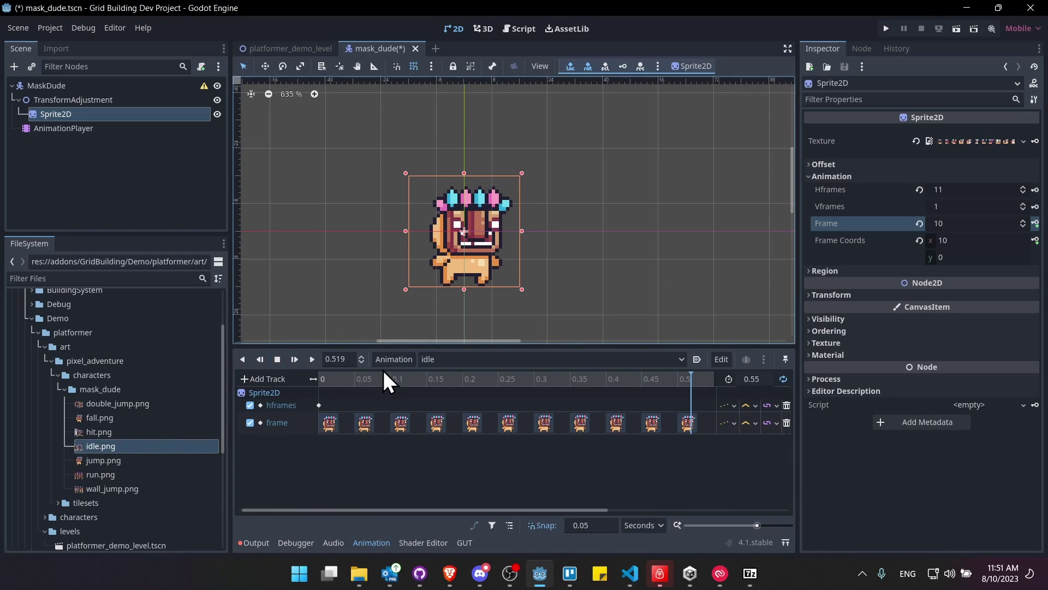
# - Create a new animation named jump in the AnimationPlayer
pyautogui.click(395, 360)
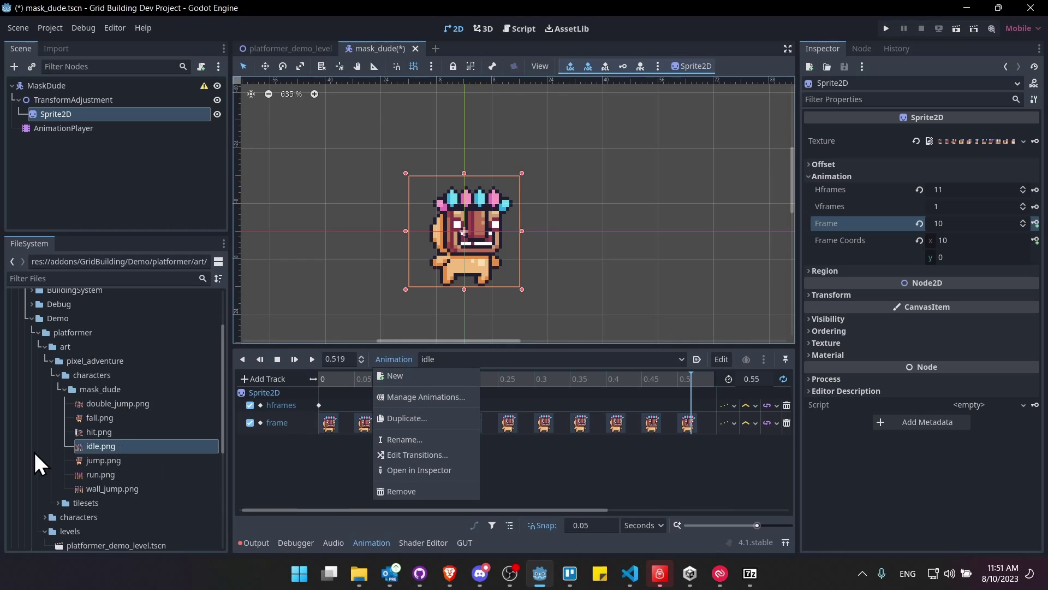
pyautogui.click(402, 375)
pyautogui.write('jump')
pyautogui.press('Return')
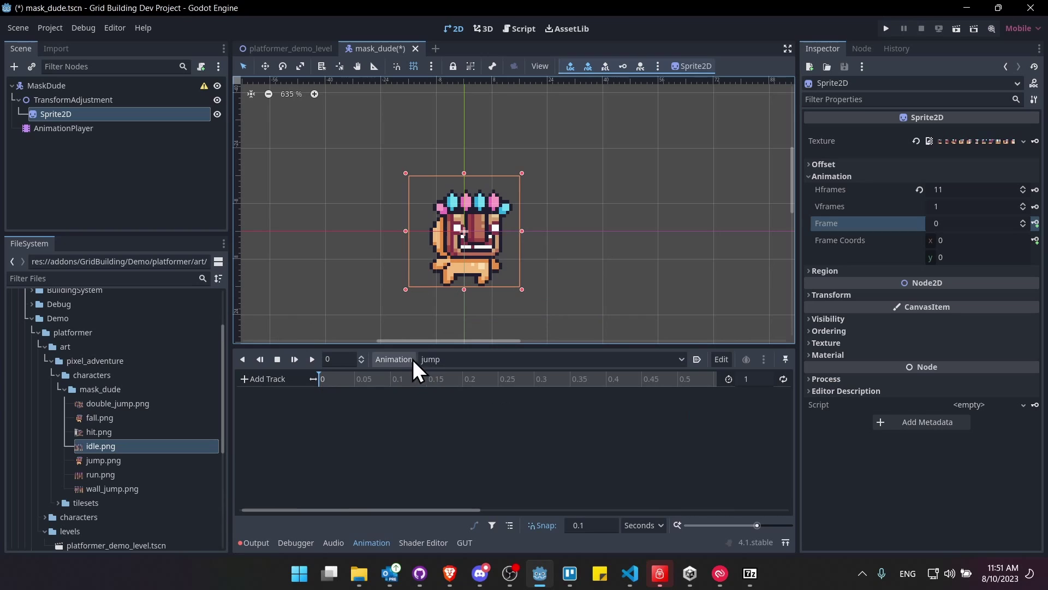
# - Return to the idle animation and key the Sprite2D's texture at its start, creating the RESET track as well
pyautogui.click(431, 358)
pyautogui.click(453, 392)
pyautogui.click(353, 380)
pyautogui.click(314, 378)
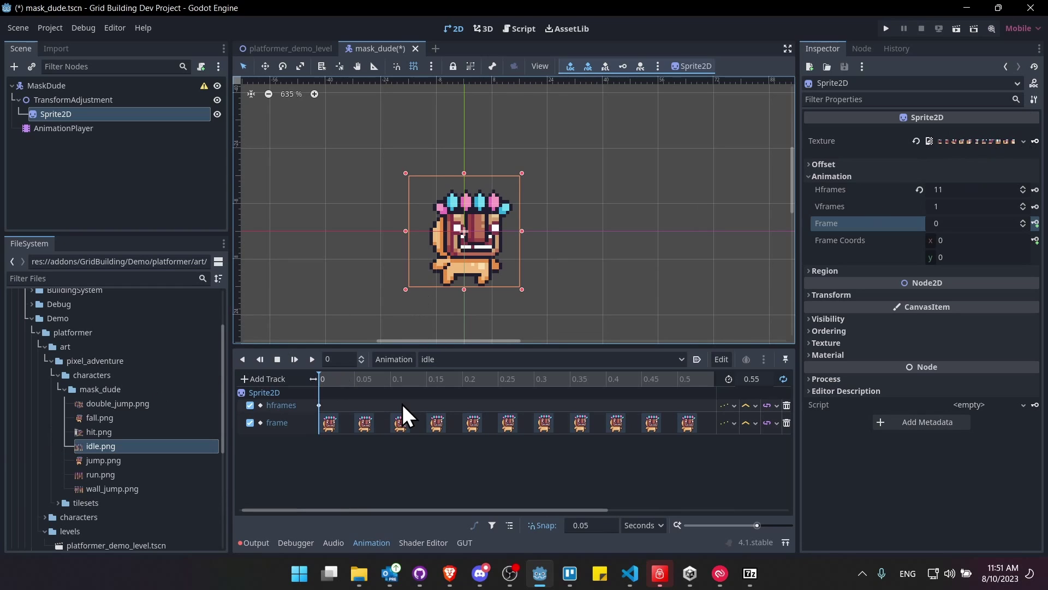
pyautogui.click(1035, 141)
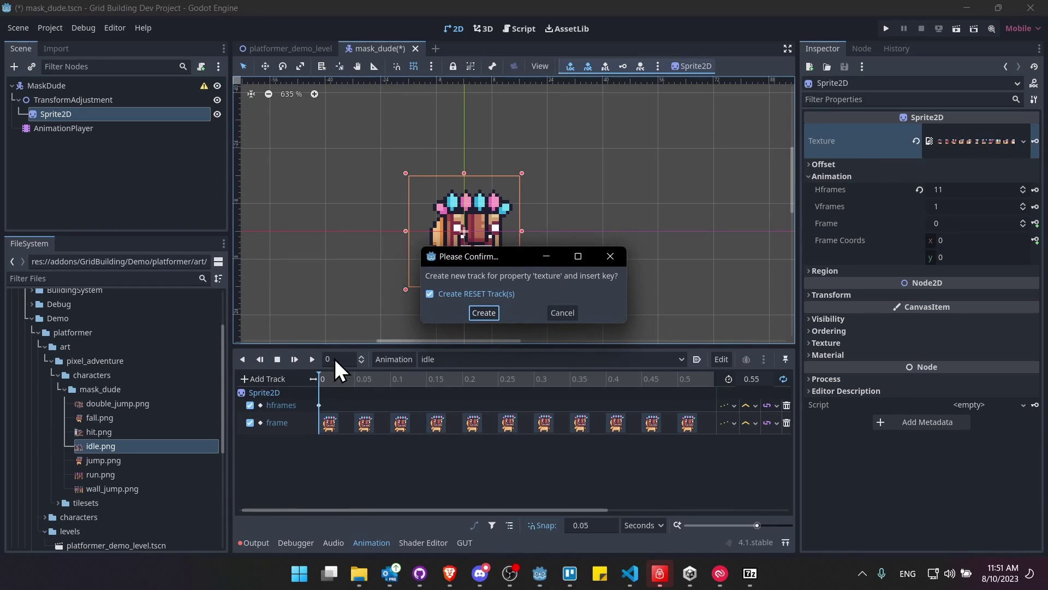
pyautogui.click(487, 312)
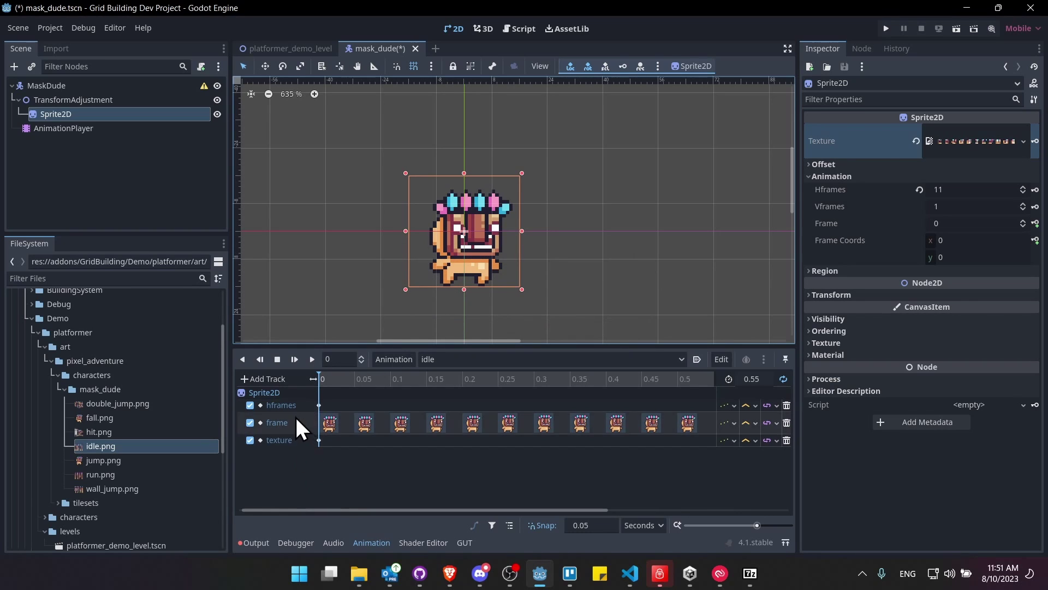
# - In the jump animation, assign jump.png as the Sprite2D's texture and key it at the start with its RESET track
pyautogui.click(427, 359)
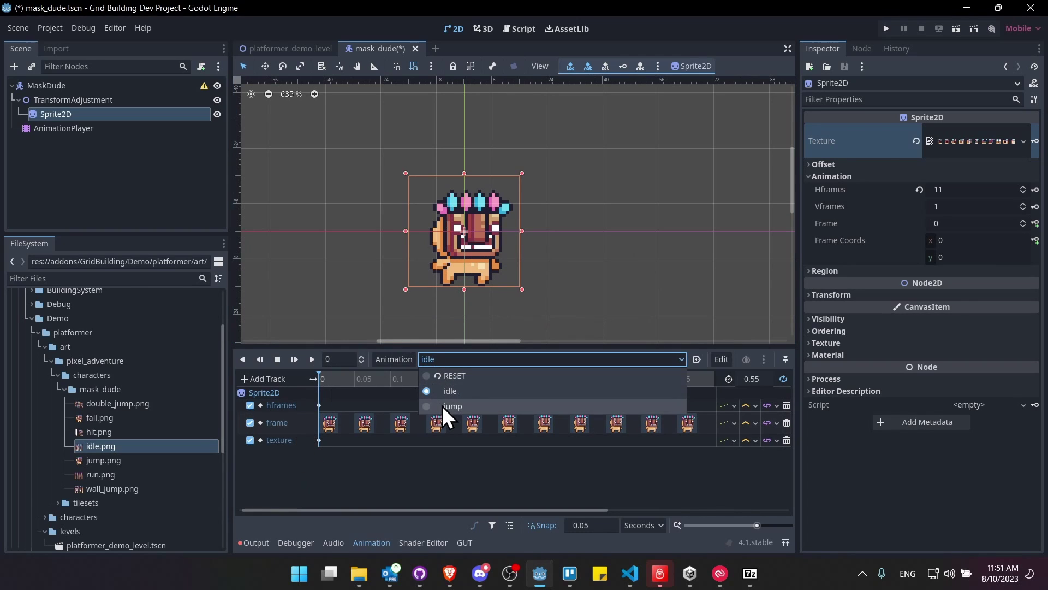
pyautogui.click(443, 406)
pyautogui.moveTo(112, 462); pyautogui.dragTo(980, 153)
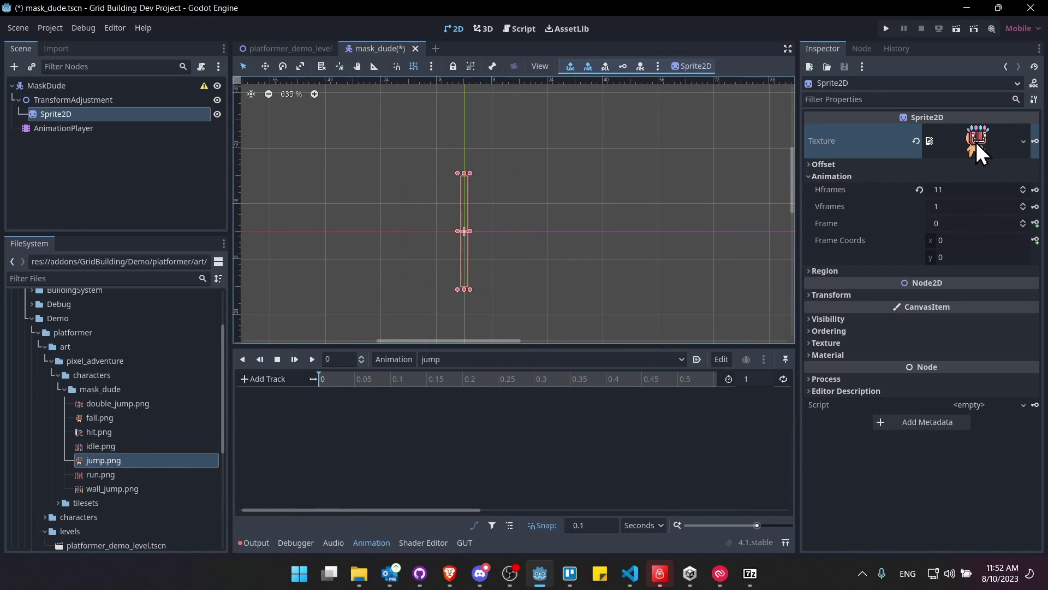
pyautogui.click(1035, 141)
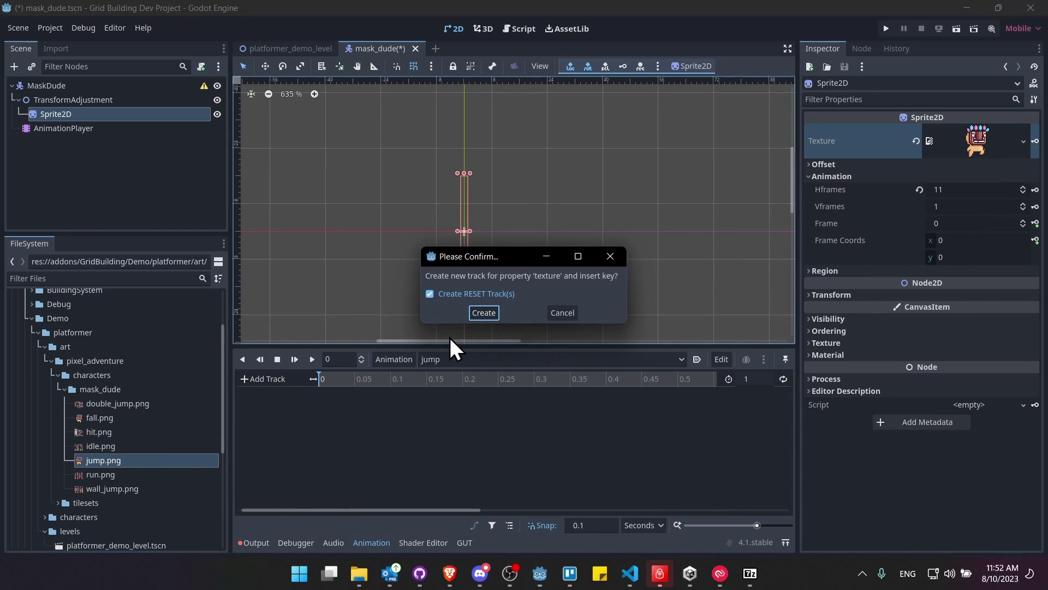
pyautogui.click(483, 310)
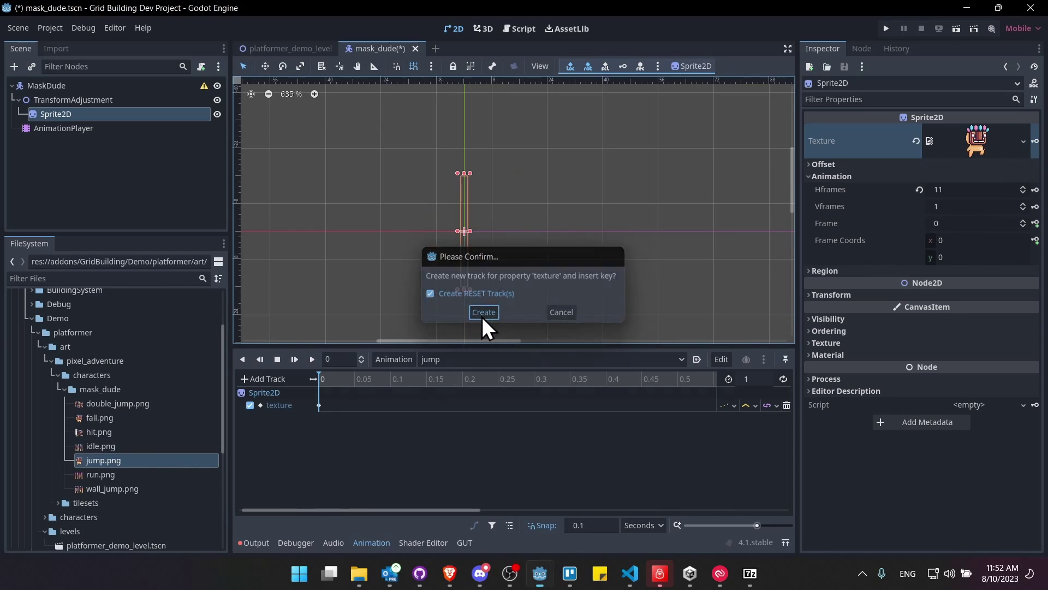
# - Set the Sprite2D's Hframes to 1 and key both Hframes and Frame at the start of jump with RESET tracks
pyautogui.click(962, 190)
pyautogui.write('1')
pyautogui.click(1035, 189)
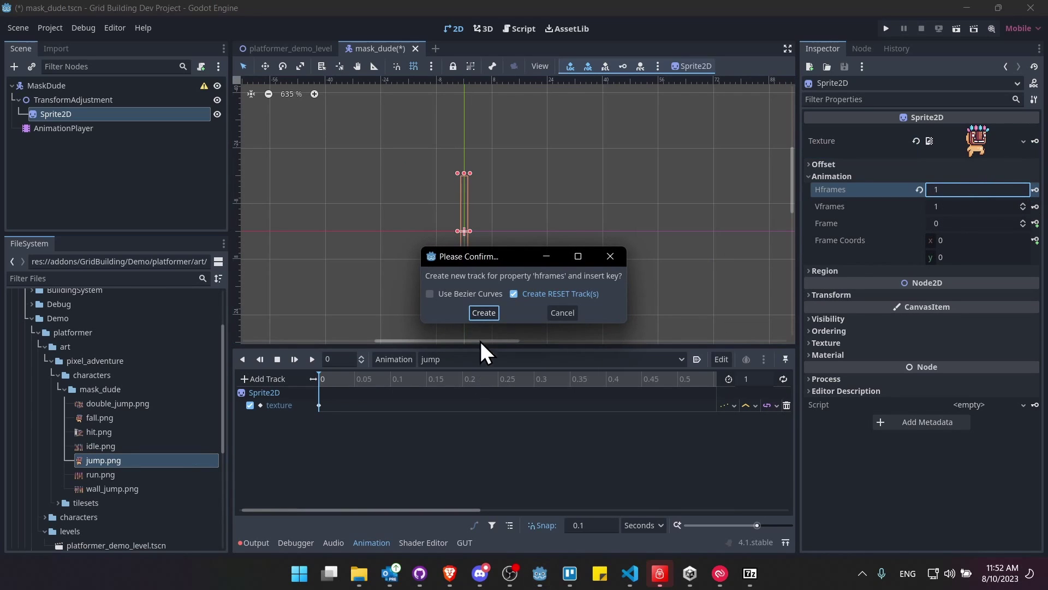
pyautogui.click(483, 310)
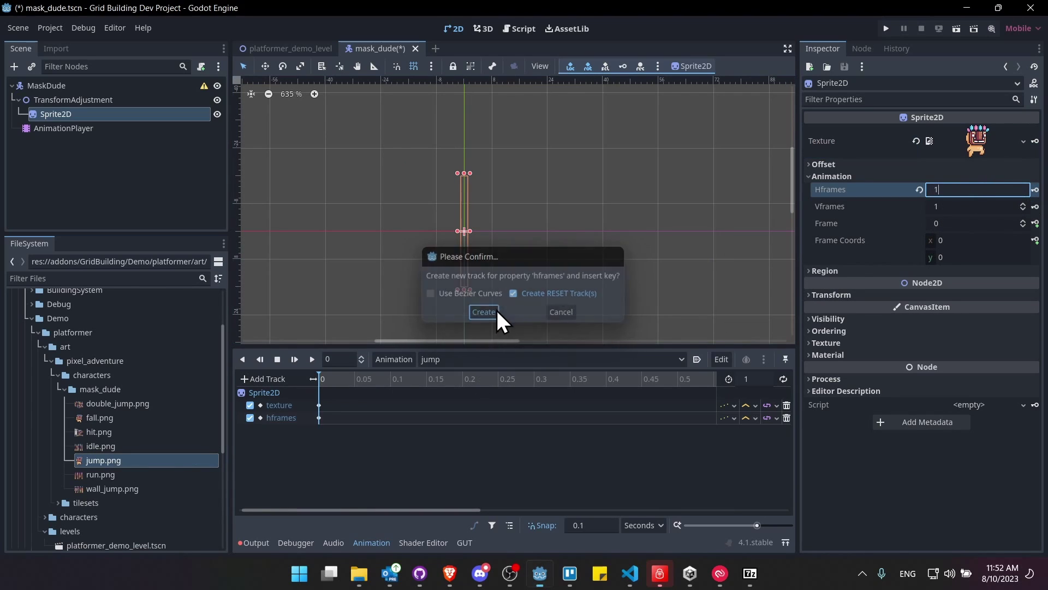
pyautogui.click(1036, 223)
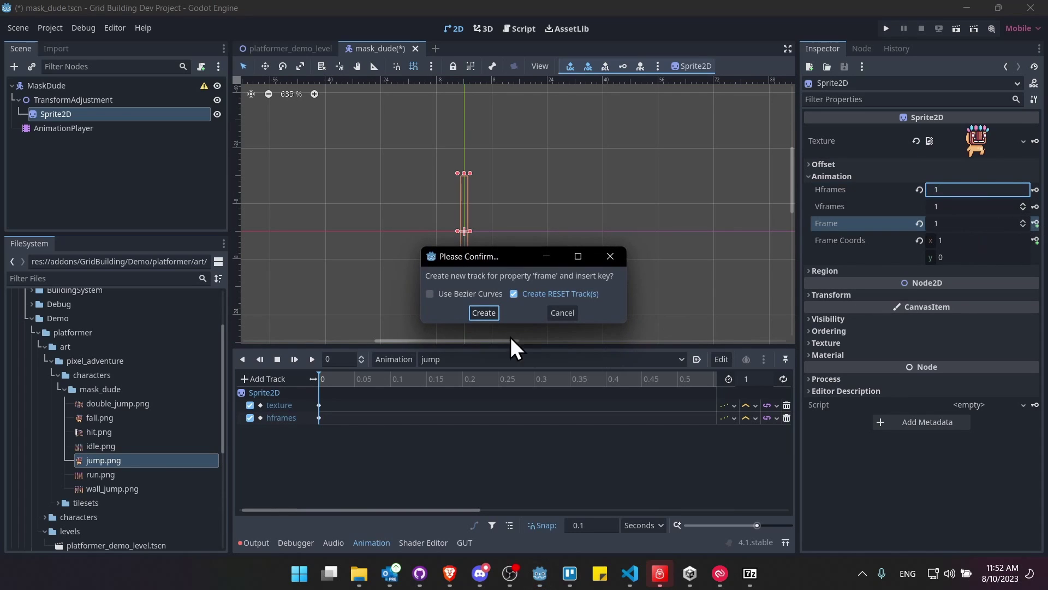
pyautogui.click(483, 310)
# - Set the value of the hframes key at the start of the jump animation to 1
pyautogui.click(319, 418)
pyautogui.click(949, 145)
pyautogui.write('1')
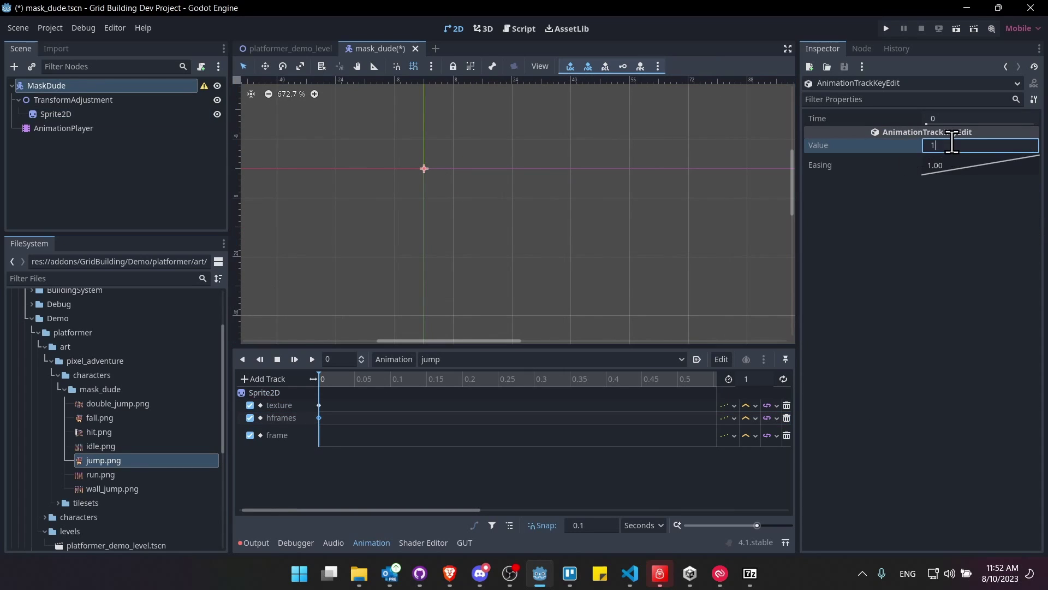
pyautogui.press('Return')
# - Check the frame key's value and play the jump animation to preview the sprite
pyautogui.click(319, 432)
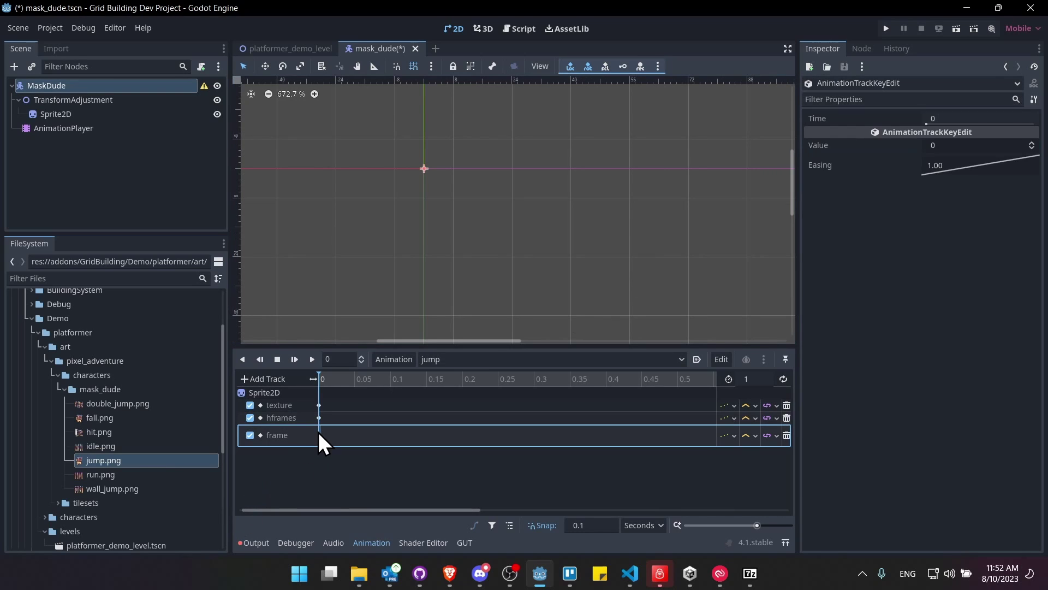
pyautogui.click(312, 359)
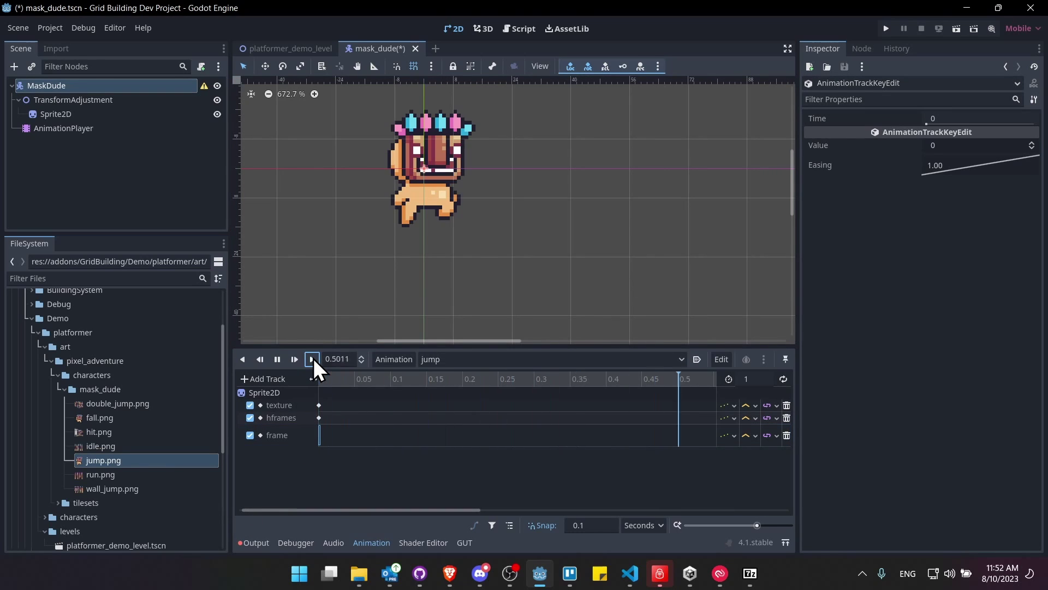
pyautogui.scroll(-2, 433, 140)
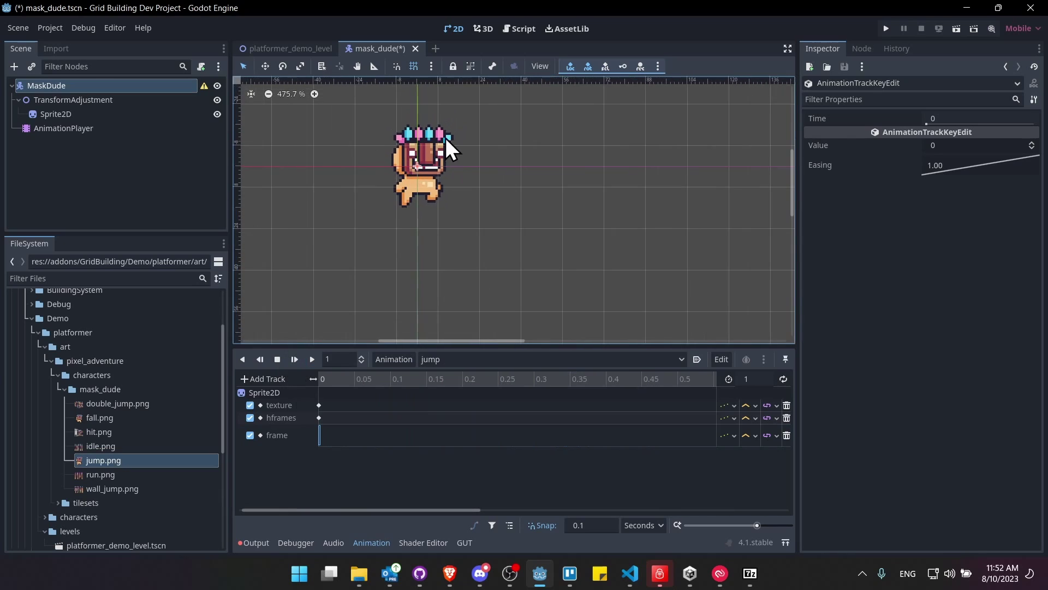
pyautogui.moveTo(433, 140); pyautogui.dragTo(476, 226, button='middle')
# - Set the jump animation's length to 0.05 seconds and enable looping
pyautogui.click(753, 378)
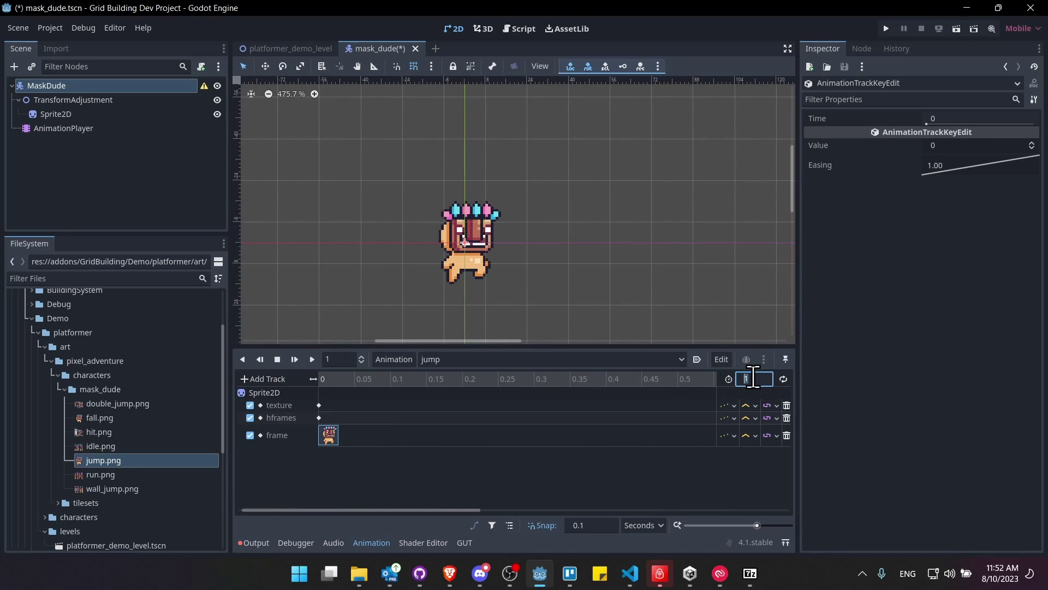
pyautogui.write('.05')
pyautogui.press('Return')
pyautogui.click(783, 378)
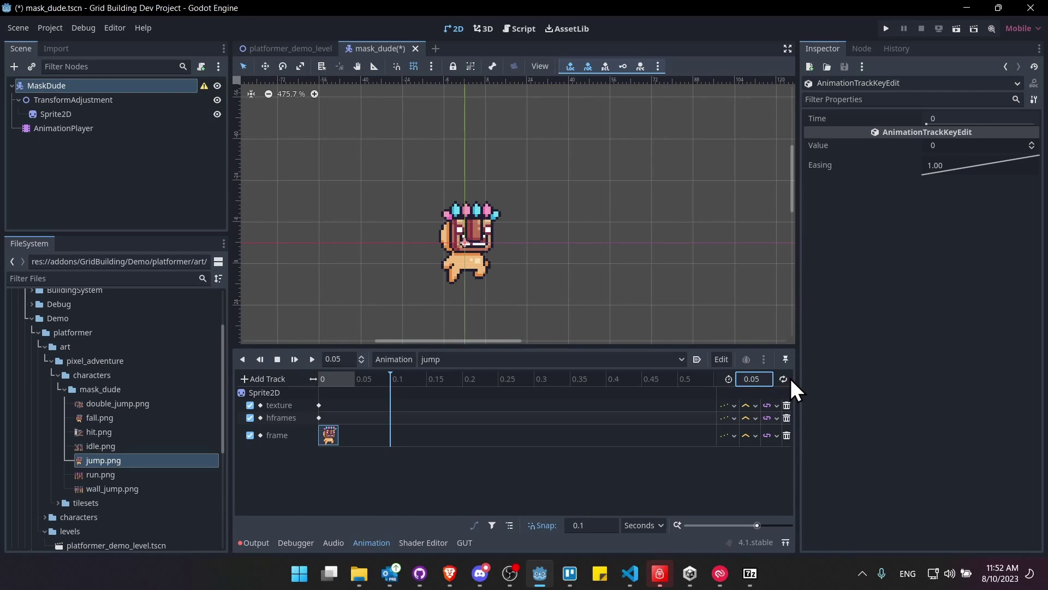
# - Save the mask_dude scene and preview the looping jump animation, stopping playback when done
pyautogui.hotkey('ctrl', 's')
pyautogui.click(312, 359)
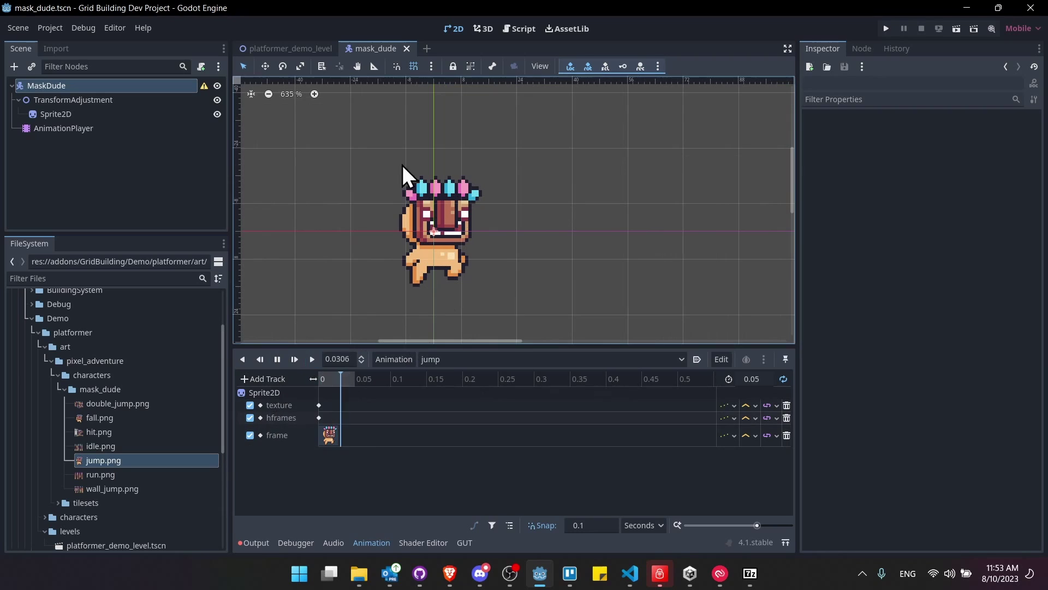
pyautogui.press('s')
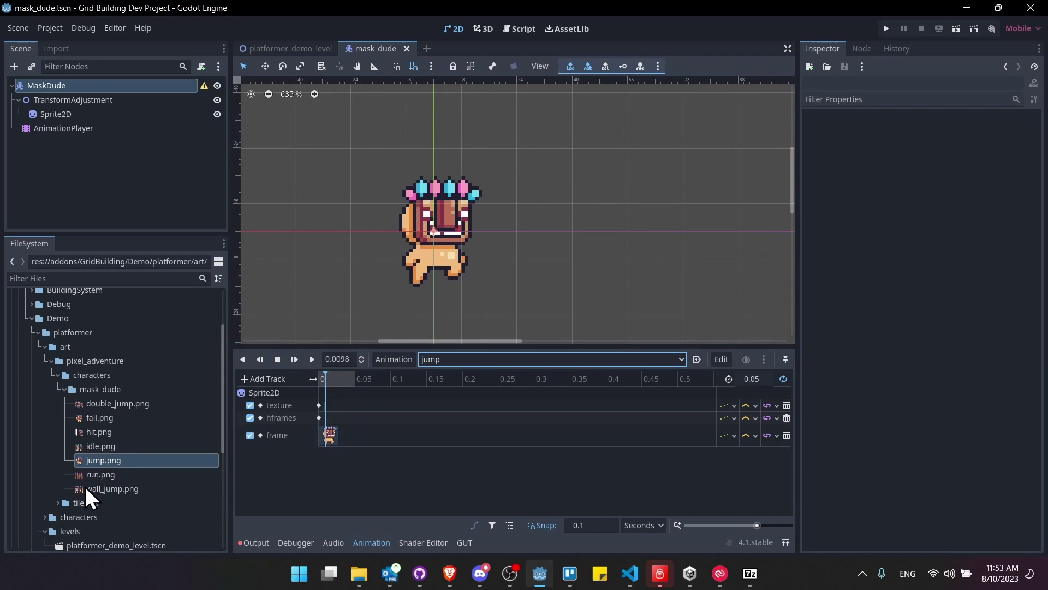
# - Create a new animation named fall in the AnimationPlayer
pyautogui.click(405, 357)
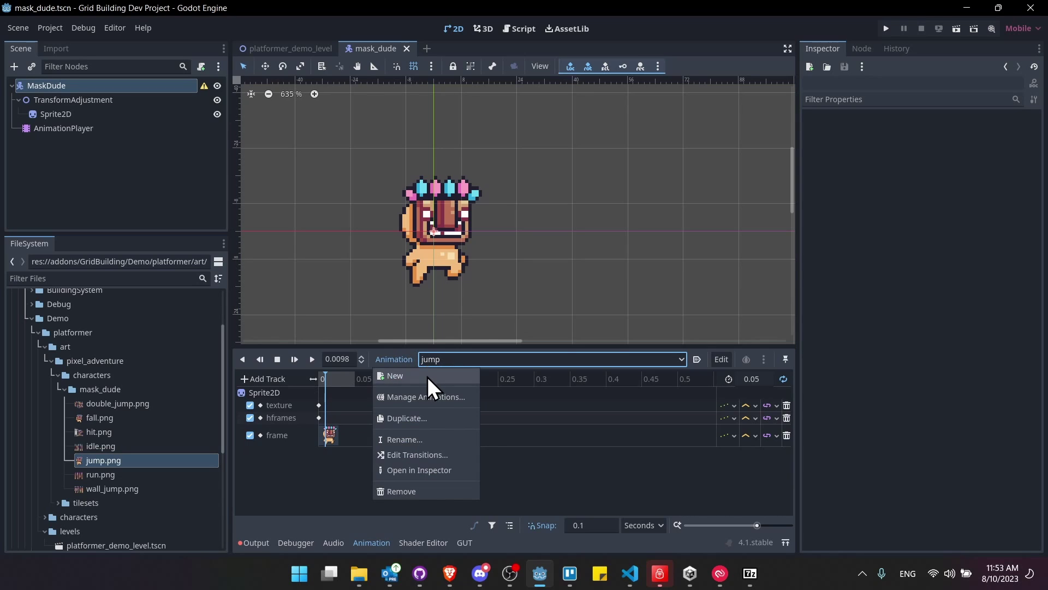
pyautogui.click(428, 376)
pyautogui.write('fall')
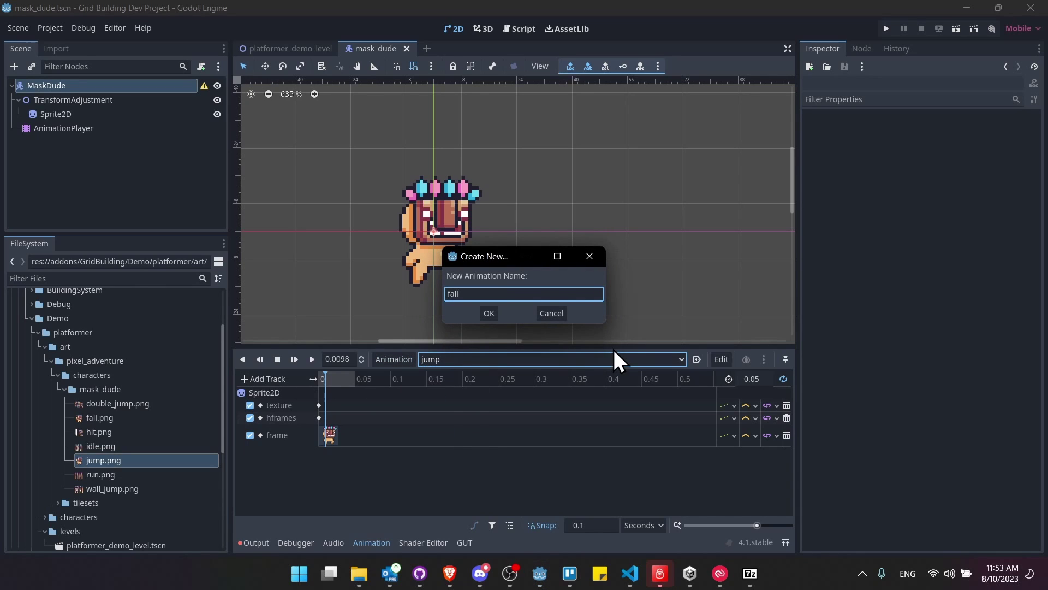
pyautogui.click(487, 312)
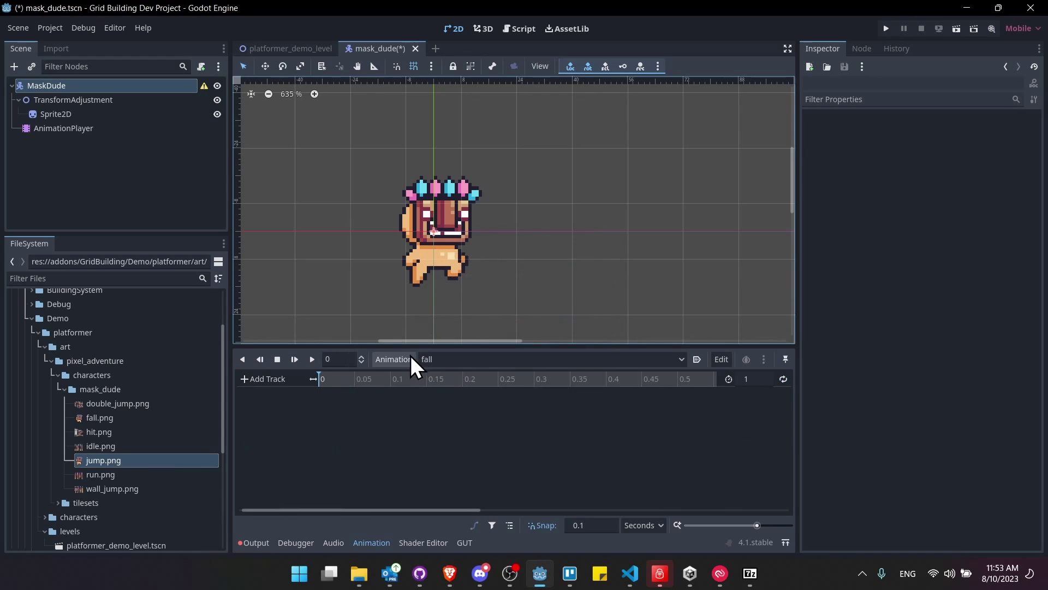
# - Check the texture, hframes and frame tracks of the jump animation, then return to the fall animation
pyautogui.click(431, 359)
pyautogui.click(463, 421)
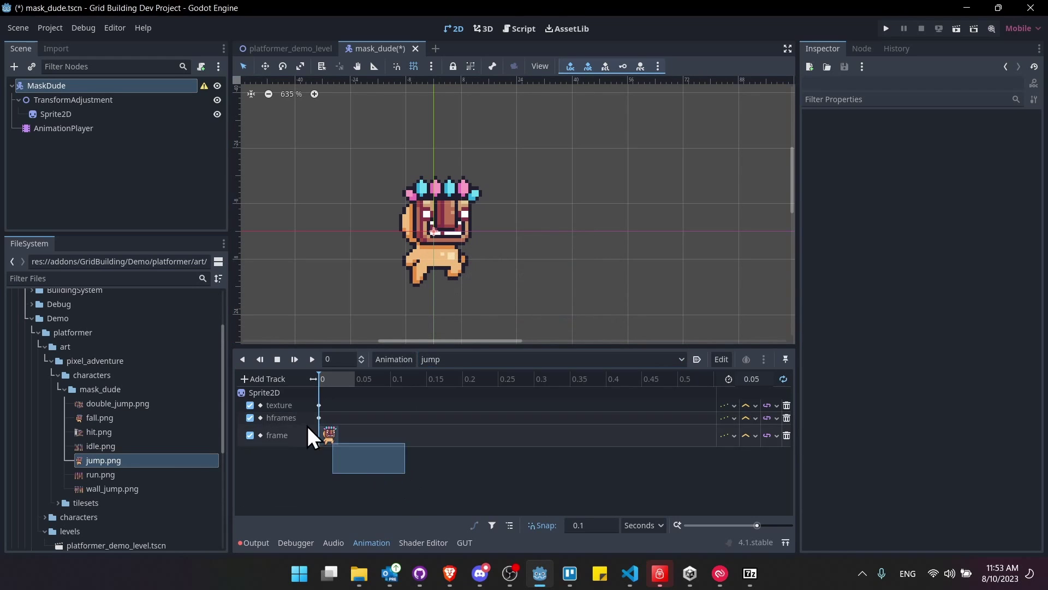
pyautogui.moveTo(346, 451); pyautogui.dragTo(286, 397)
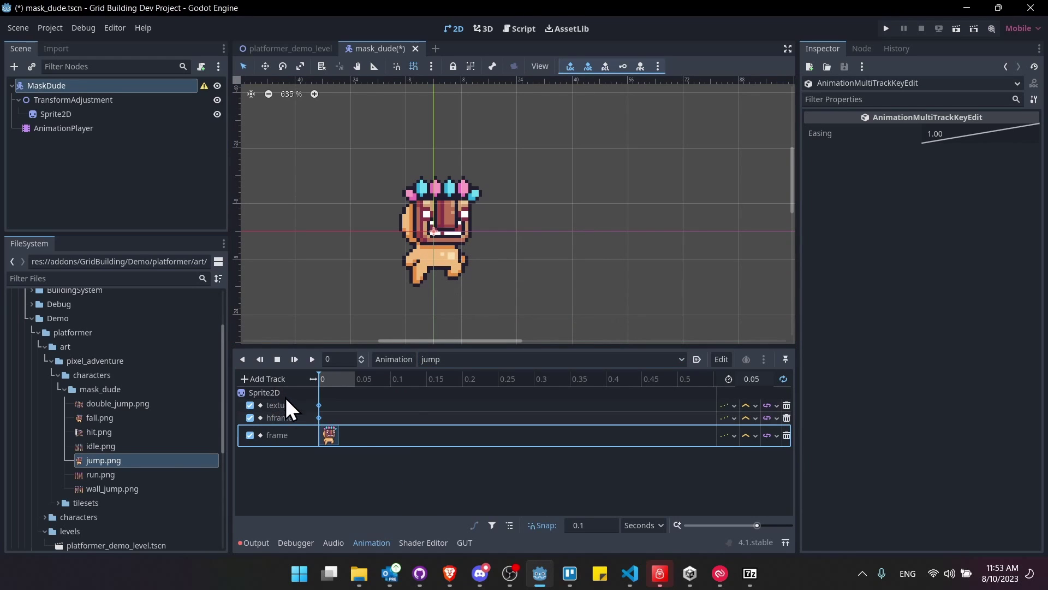
pyautogui.click(443, 359)
pyautogui.click(463, 393)
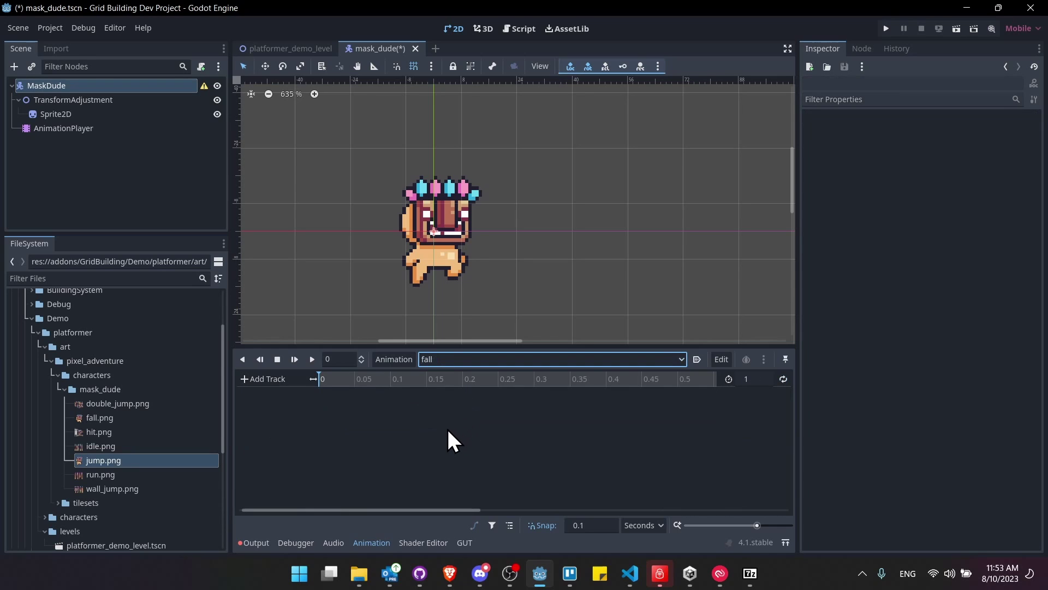
# - Save the scene, then assign fall.png as the Sprite2D texture and key it in a new track of the fall animation
pyautogui.hotkey('ctrl', 's')
pyautogui.click(80, 83)
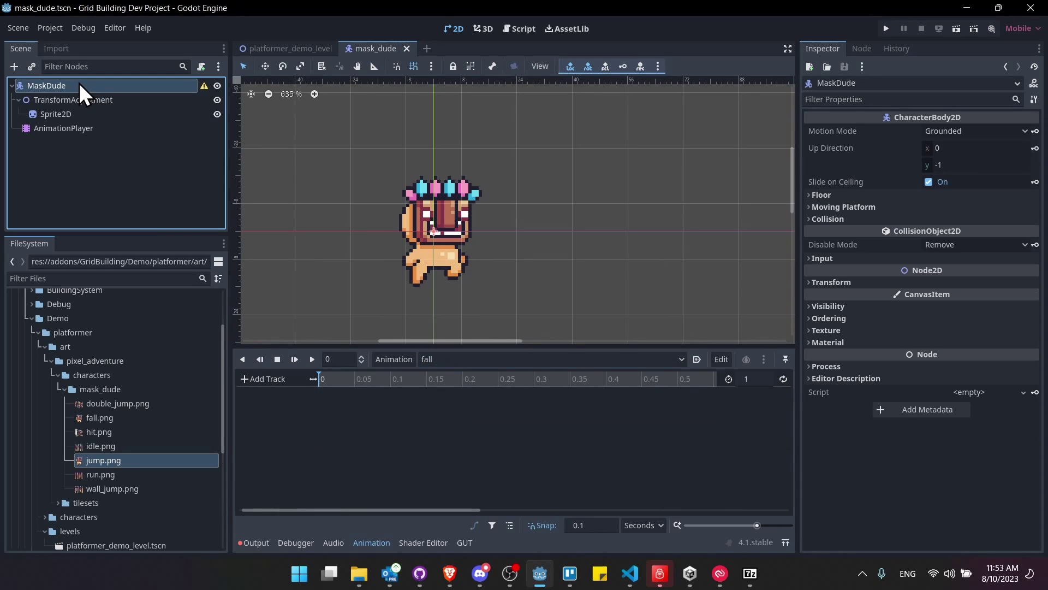
pyautogui.click(101, 113)
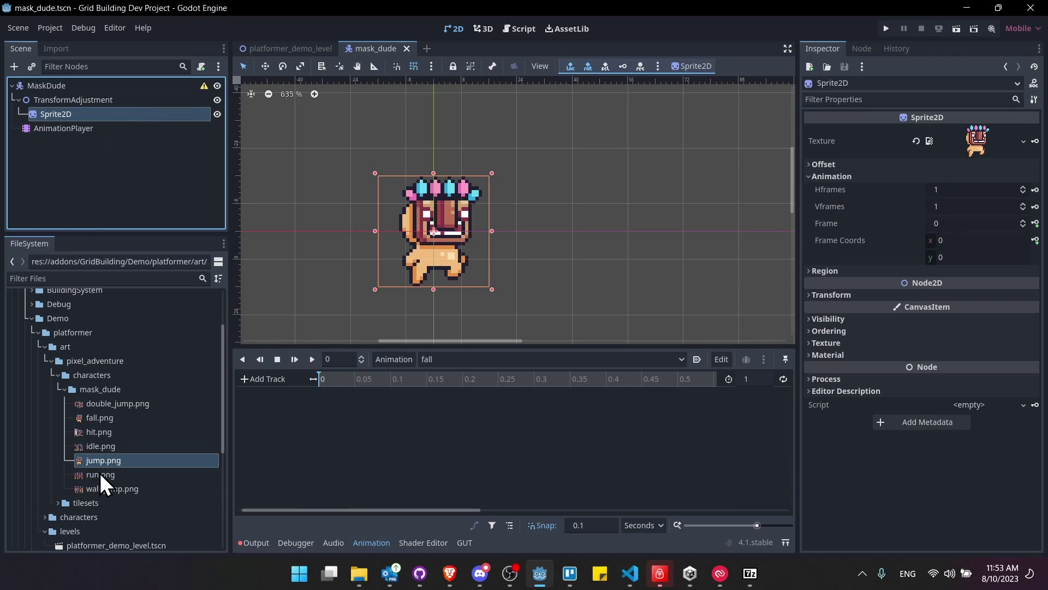
pyautogui.moveTo(104, 417); pyautogui.dragTo(1027, 143)
pyautogui.click(1036, 141)
pyautogui.click(483, 313)
# - Key the Sprite2D's hframes at 1 and frame at 0 in new fall animation tracks, and save the scene
pyautogui.click(1036, 189)
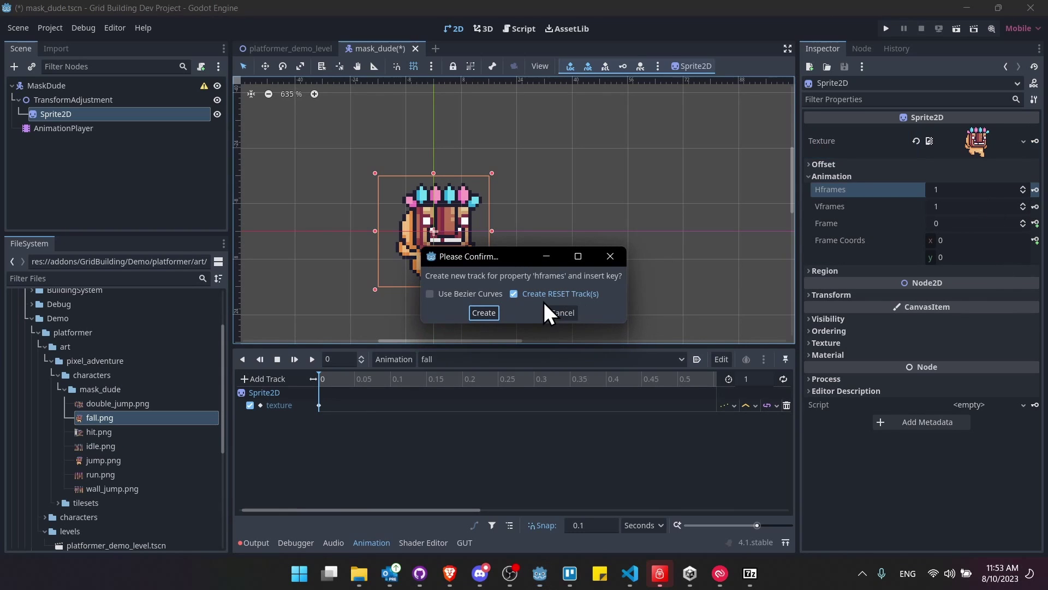
pyautogui.click(490, 313)
pyautogui.click(1036, 223)
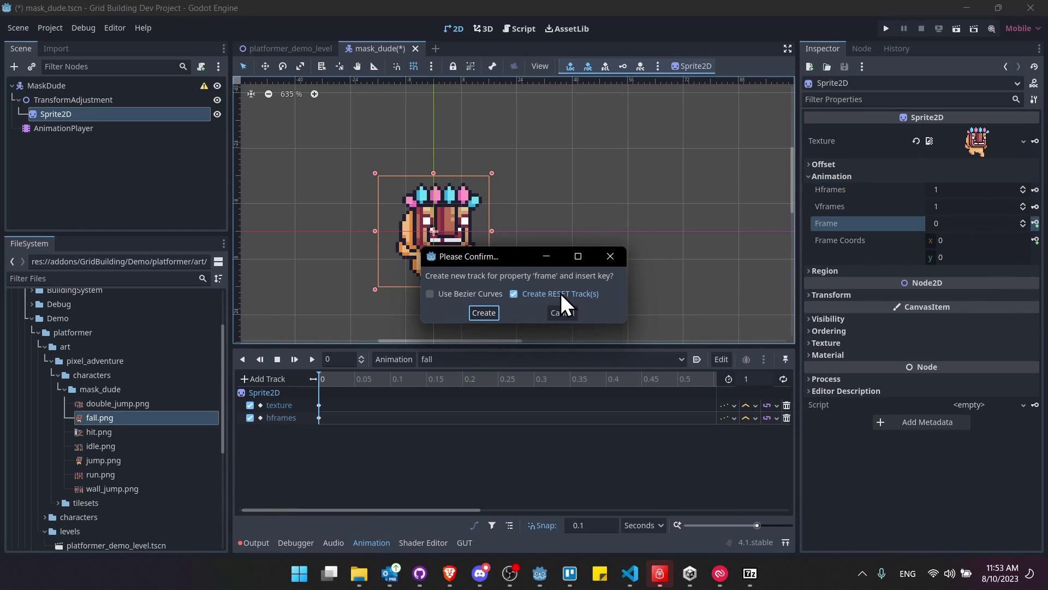
pyautogui.click(484, 313)
pyautogui.hotkey('ctrl', 's')
# - Set the fall animation's length to 0.05 seconds with looping enabled, and preview it briefly
pyautogui.click(758, 382)
pyautogui.write('0.05')
pyautogui.press('Return')
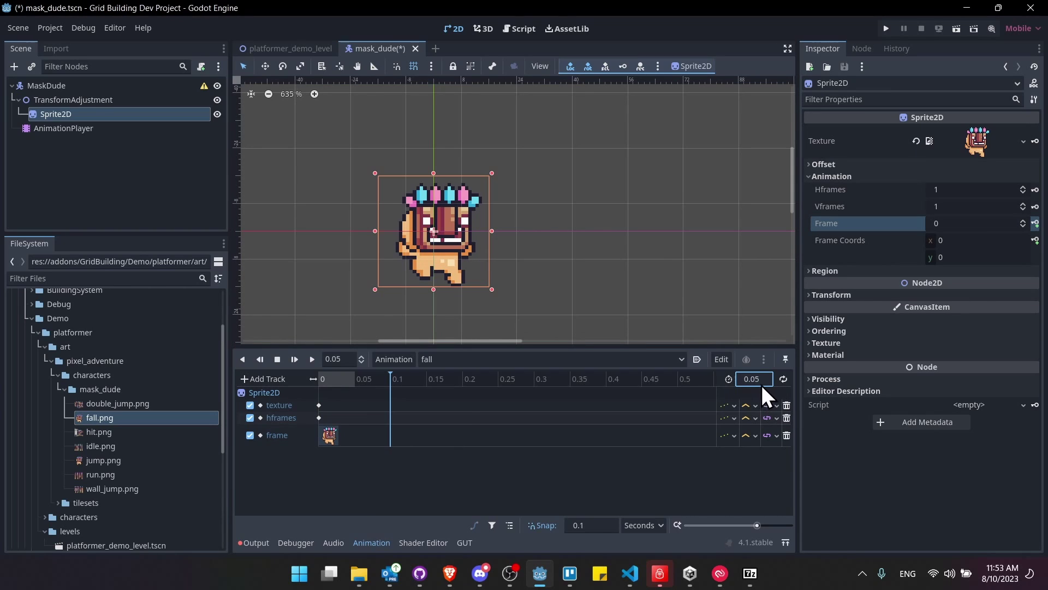
pyautogui.click(783, 382)
pyautogui.click(312, 360)
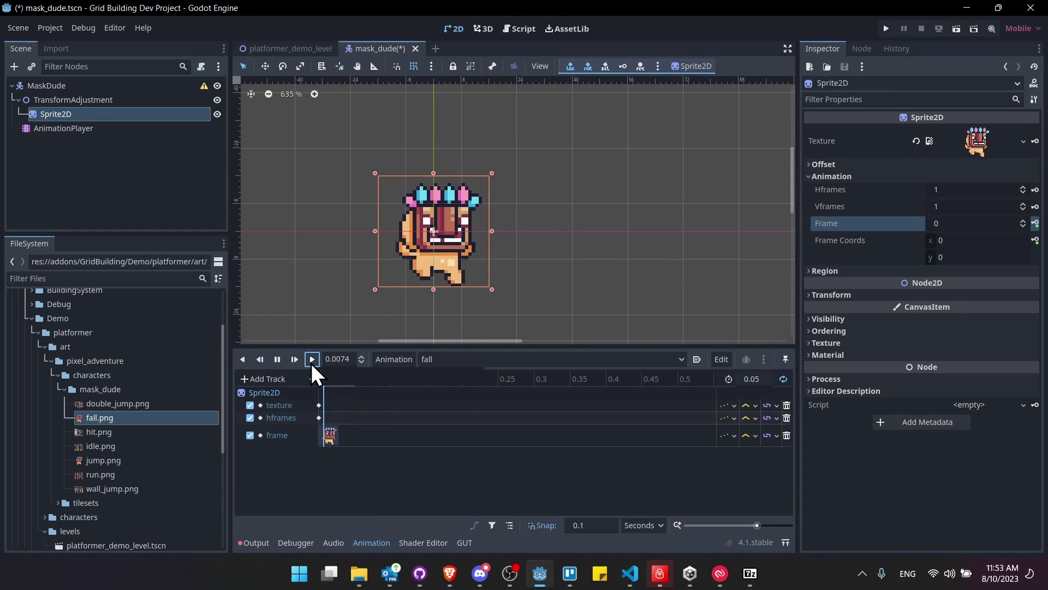
pyautogui.click(277, 360)
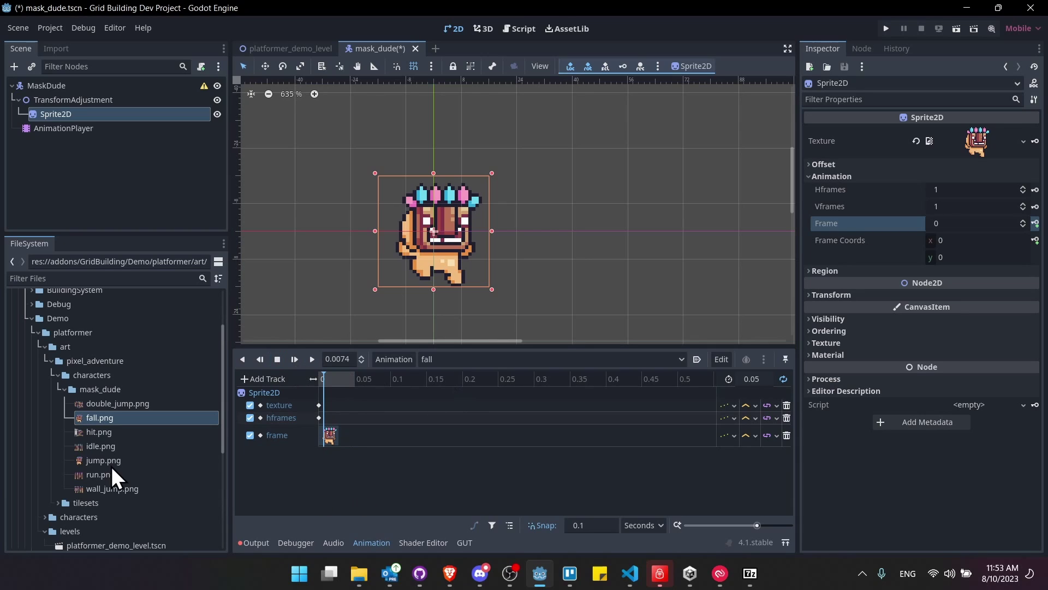
# - Create a new animation named run in the AnimationPlayer
pyautogui.click(411, 362)
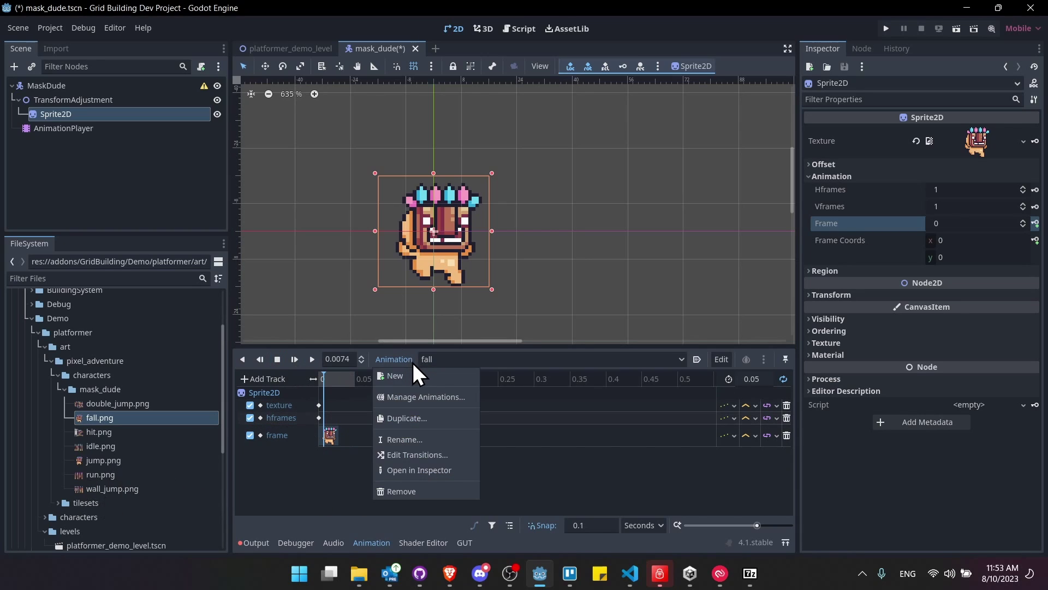
pyautogui.click(418, 373)
pyautogui.write('run')
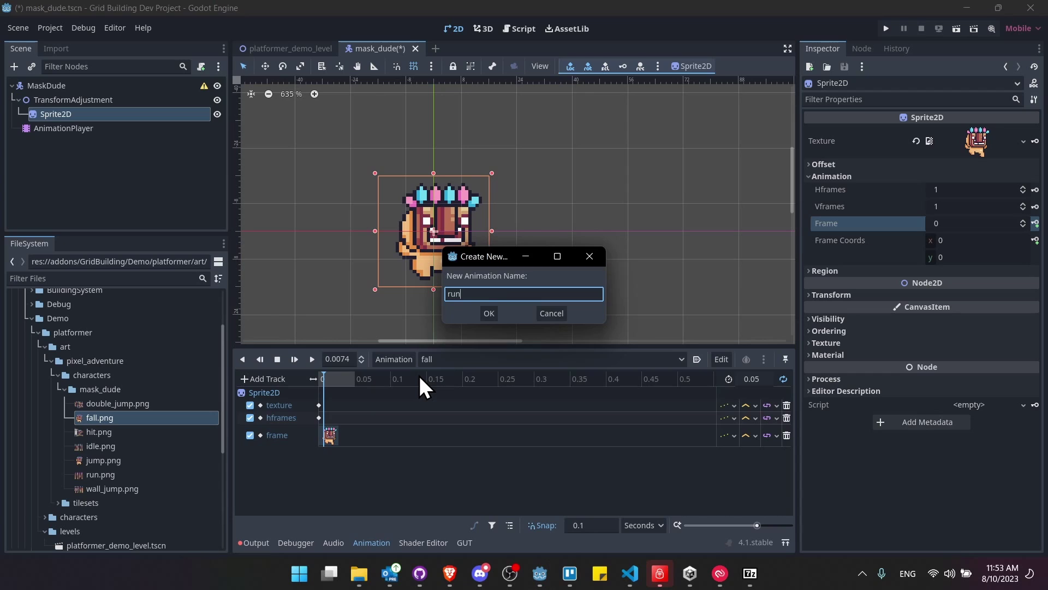
pyautogui.press('Return')
# - Assign run.png as the Sprite2D texture, set Hframes to 12 and key hframes in a new run animation track
pyautogui.moveTo(101, 475); pyautogui.dragTo(970, 146)
pyautogui.scroll(-6, 679, 263)
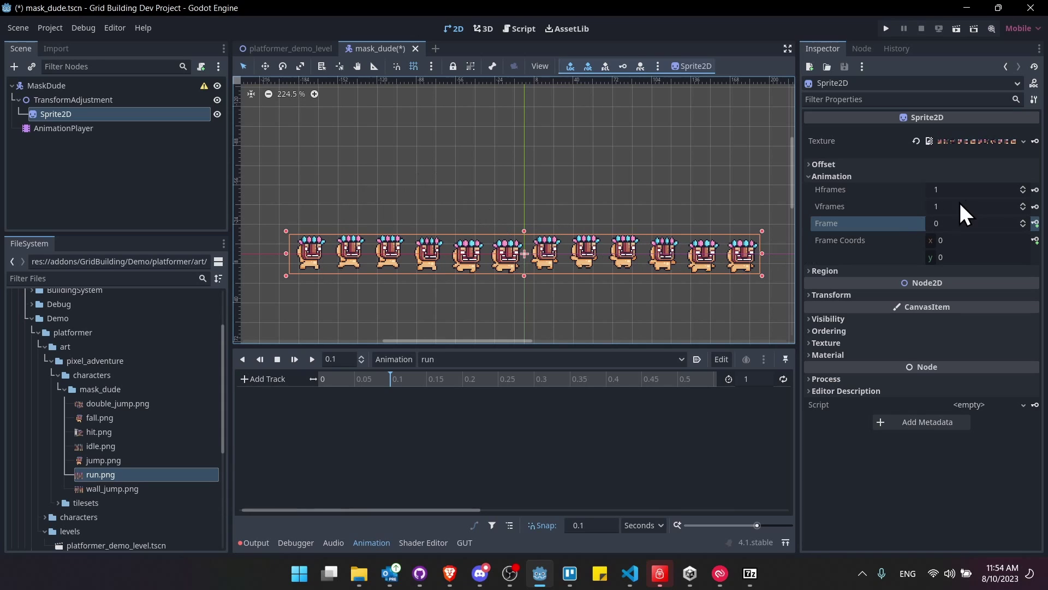
pyautogui.click(971, 190)
pyautogui.write('12')
pyautogui.press('Return')
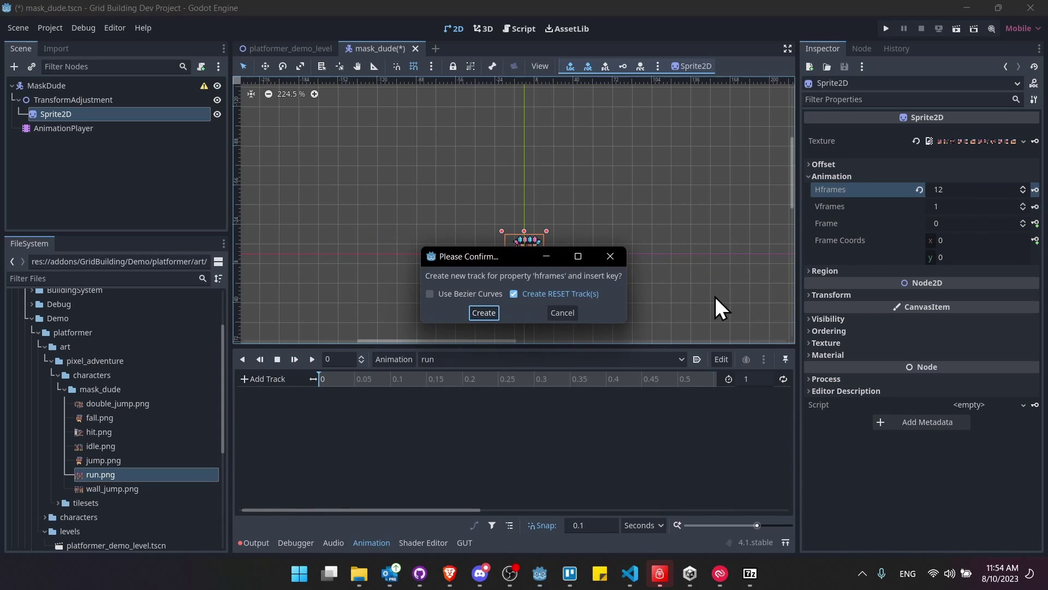
pyautogui.click(483, 310)
pyautogui.scroll(3, 535, 236)
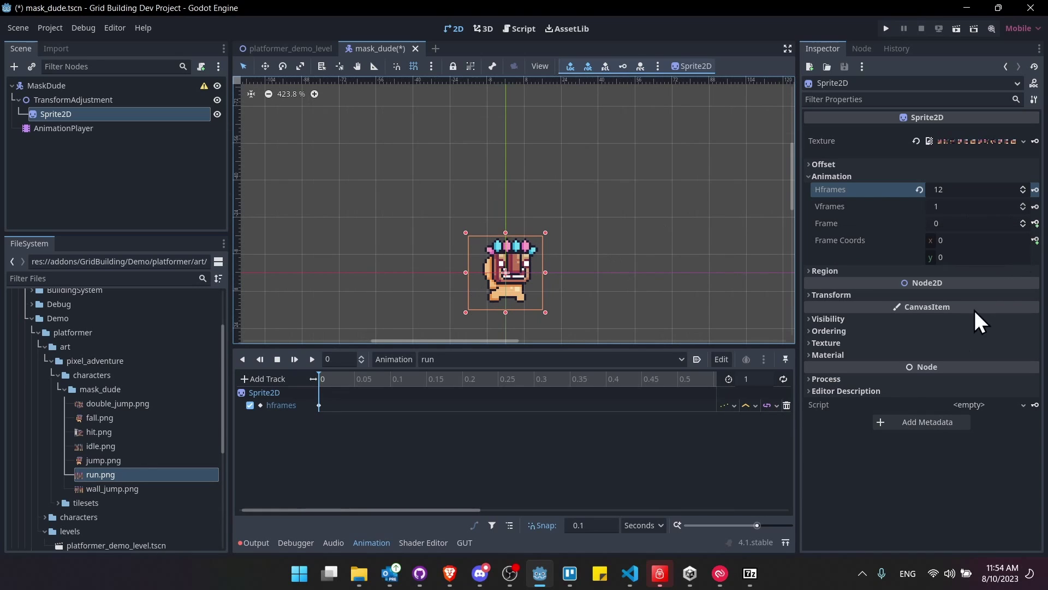
# - Set the timeline snap to 0.05 seconds and make the run animation 0.6 seconds long with looping enabled
pyautogui.click(609, 521)
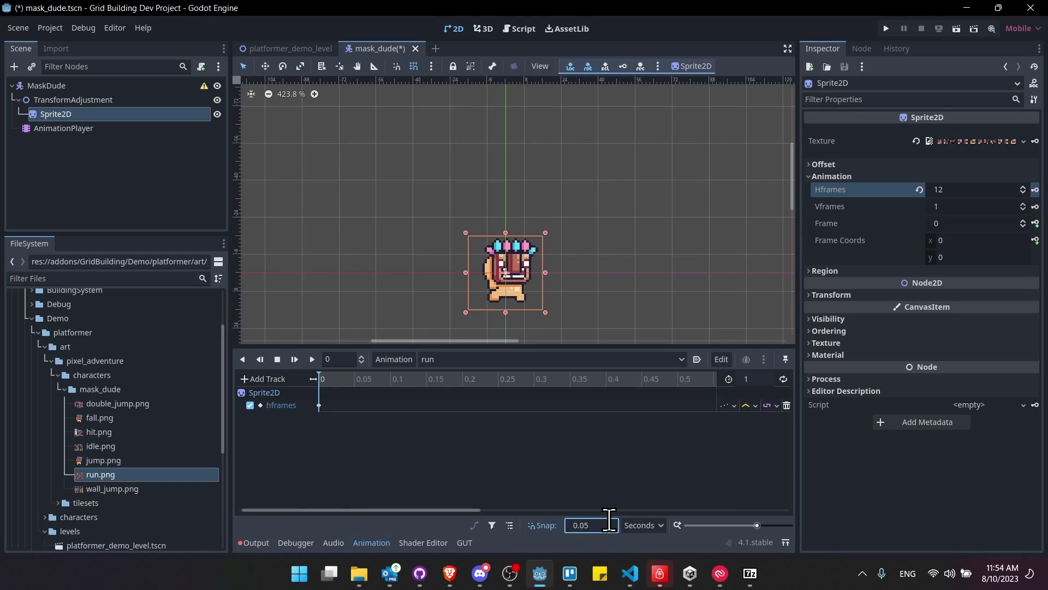
pyautogui.click(749, 382)
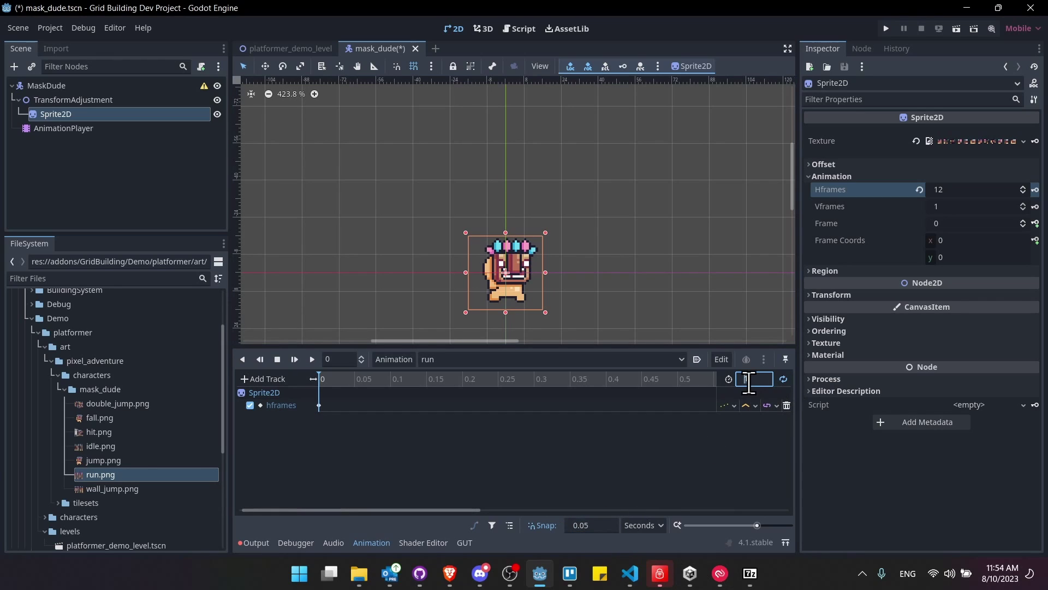
pyautogui.write('0.6')
pyautogui.press('Return')
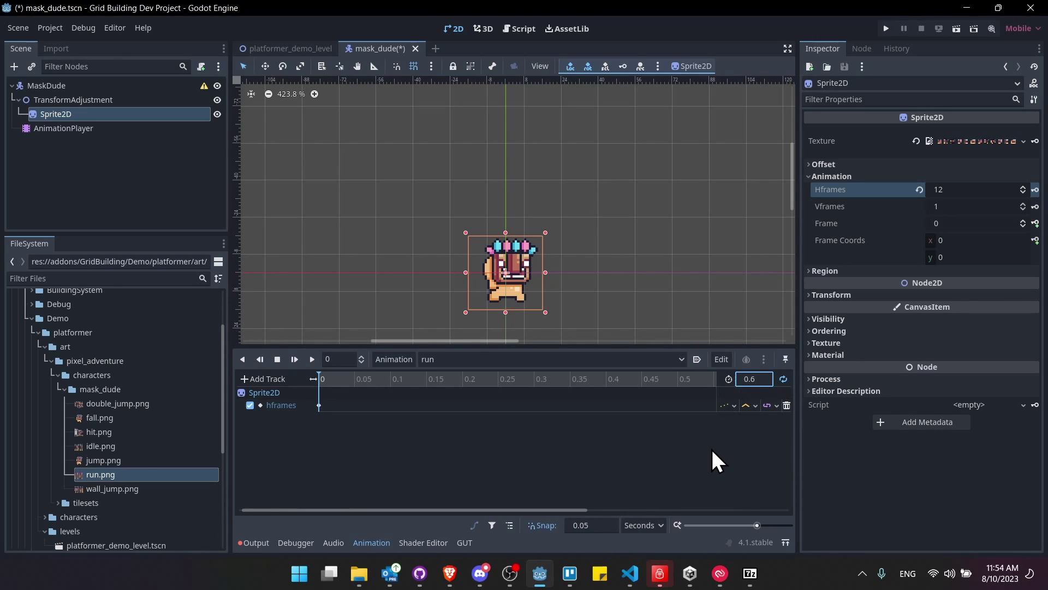
# - Key the Sprite2D's frame property from 0 to 11 at 0.05-second intervals in the run animation
pyautogui.click(1035, 223)
pyautogui.click(483, 312)
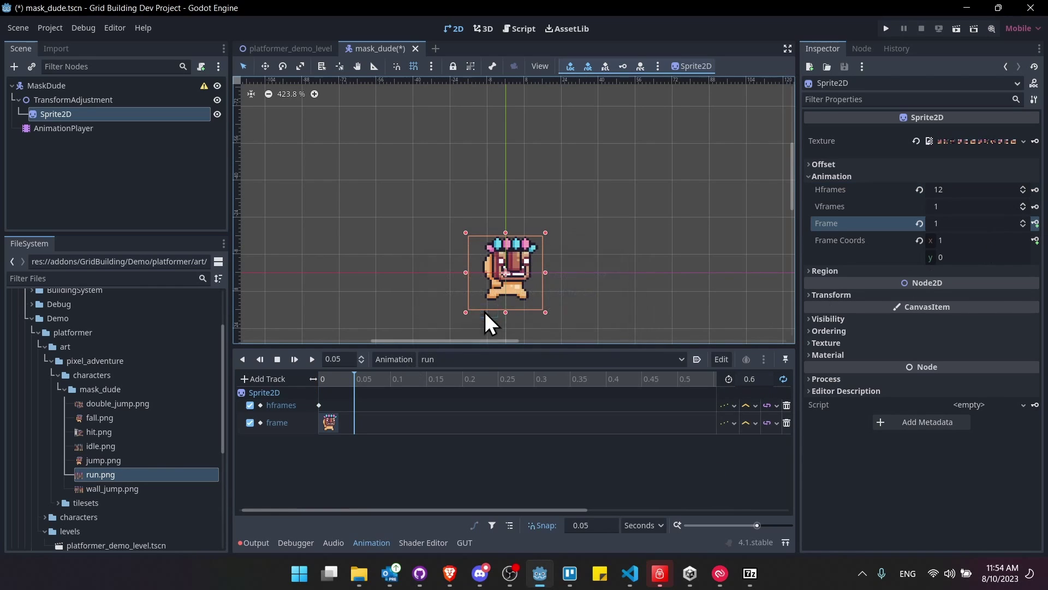
pyautogui.click(1036, 223)
pyautogui.click(1035, 224)
pyautogui.click(1035, 224)
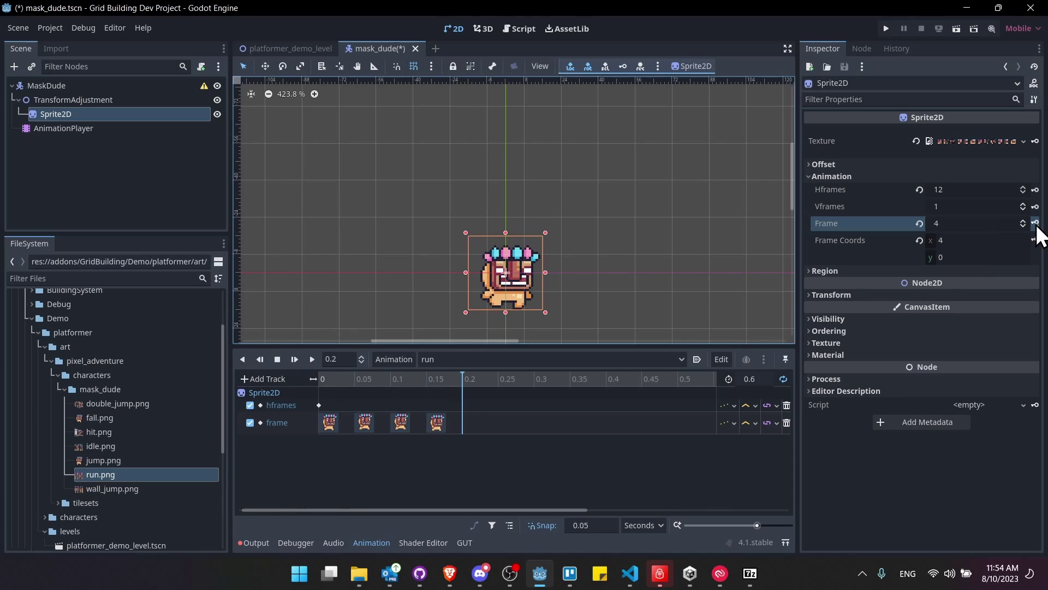
pyautogui.click(1035, 223)
pyautogui.click(1035, 224)
pyautogui.click(1035, 224)
pyautogui.click(1035, 223)
pyautogui.click(1035, 223)
pyautogui.click(1035, 223)
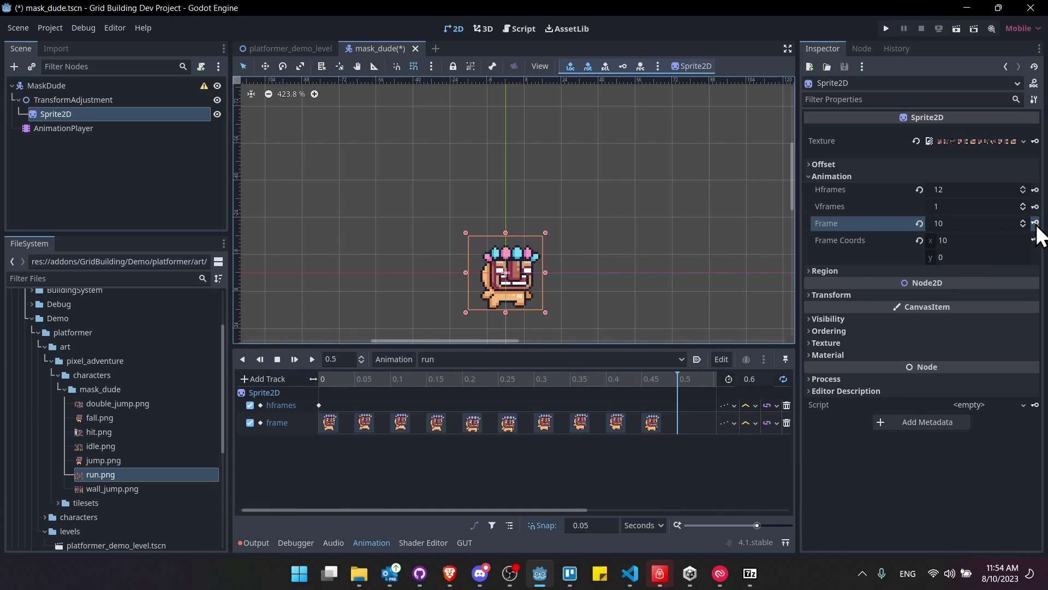
pyautogui.click(1035, 224)
# - Key the run.png texture at the start of the run animation in a new track
pyautogui.click(320, 380)
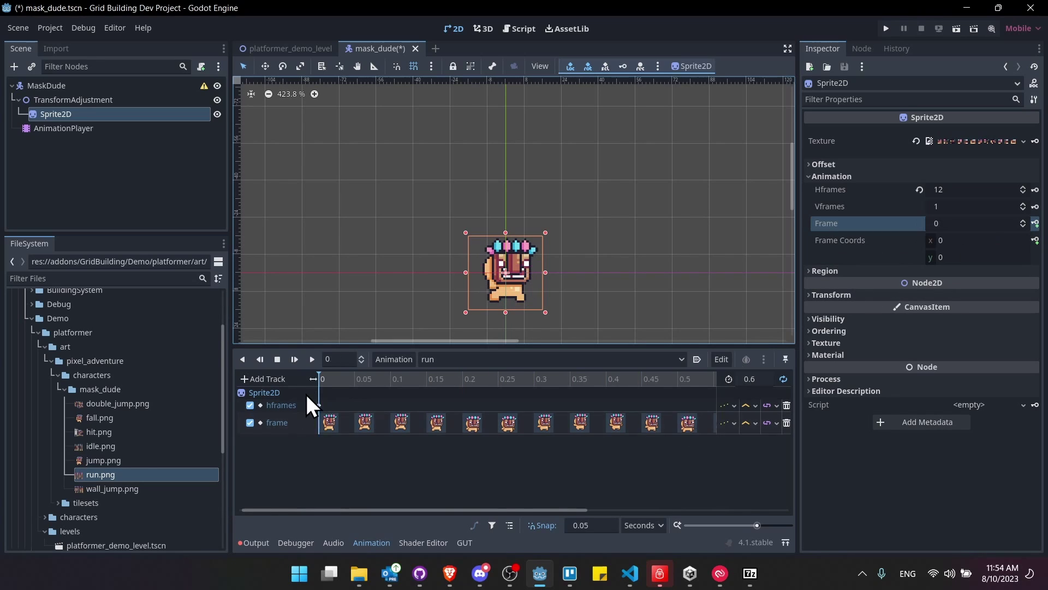
pyautogui.click(1035, 140)
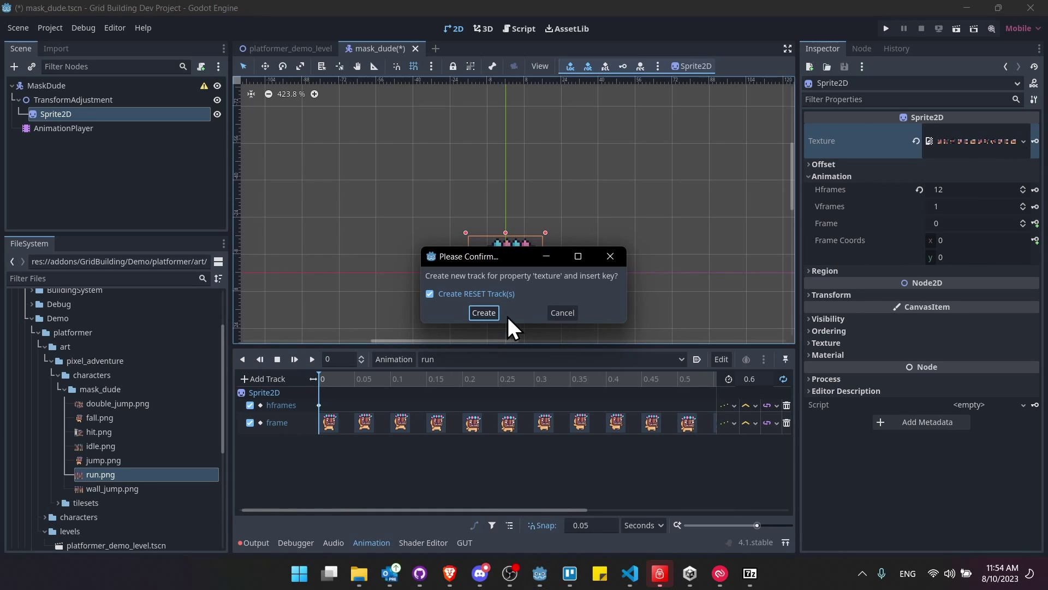
pyautogui.click(482, 309)
# - Play the run animation to preview it, save the scene and stop playback
pyautogui.click(312, 358)
pyautogui.scroll(1, 633, 278)
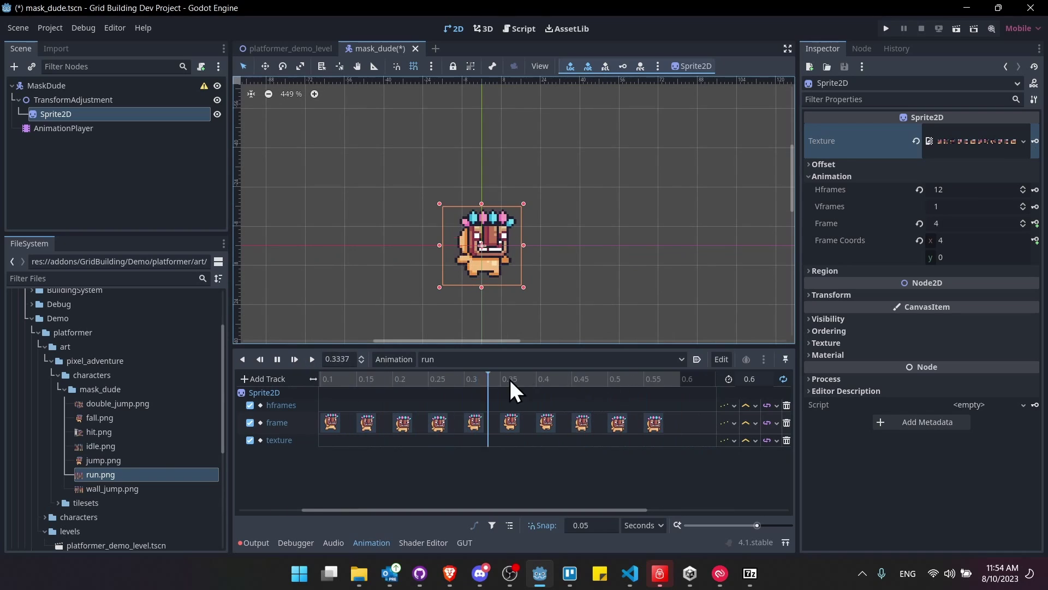
pyautogui.click(491, 359)
pyautogui.click(471, 481)
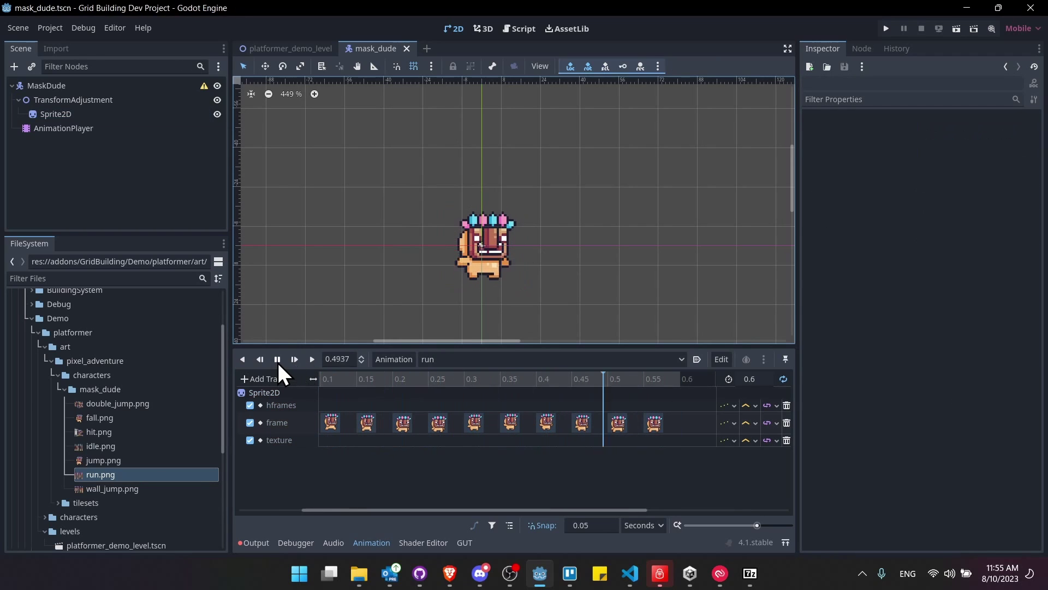
pyautogui.click(278, 361)
# - Attach a new GDScript named player.gd to the MaskDude node using the CharacterBody2D Basic Movement template
pyautogui.click(157, 87)
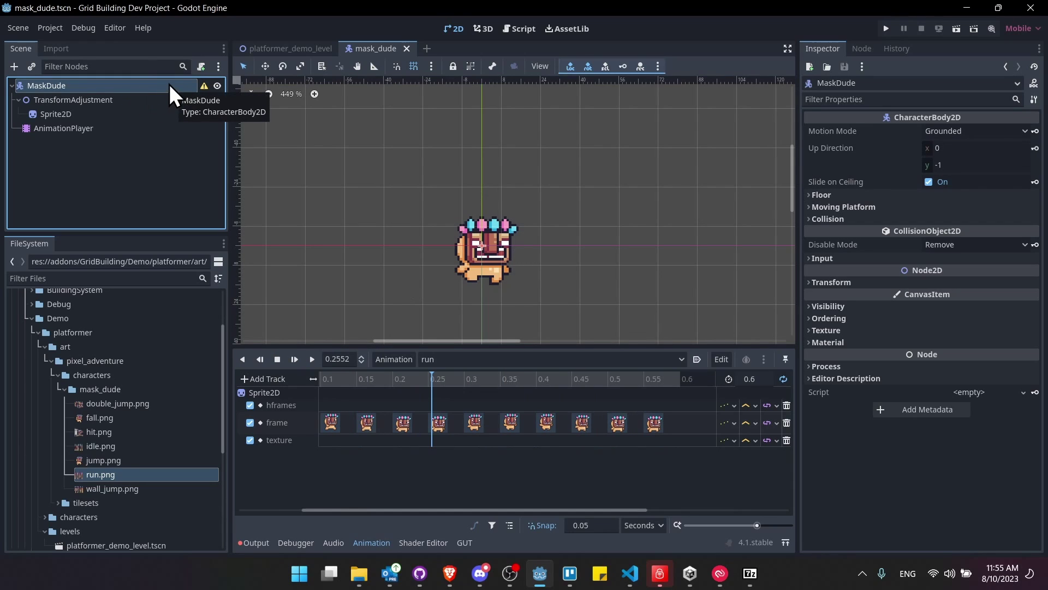
pyautogui.rightClick(169, 84)
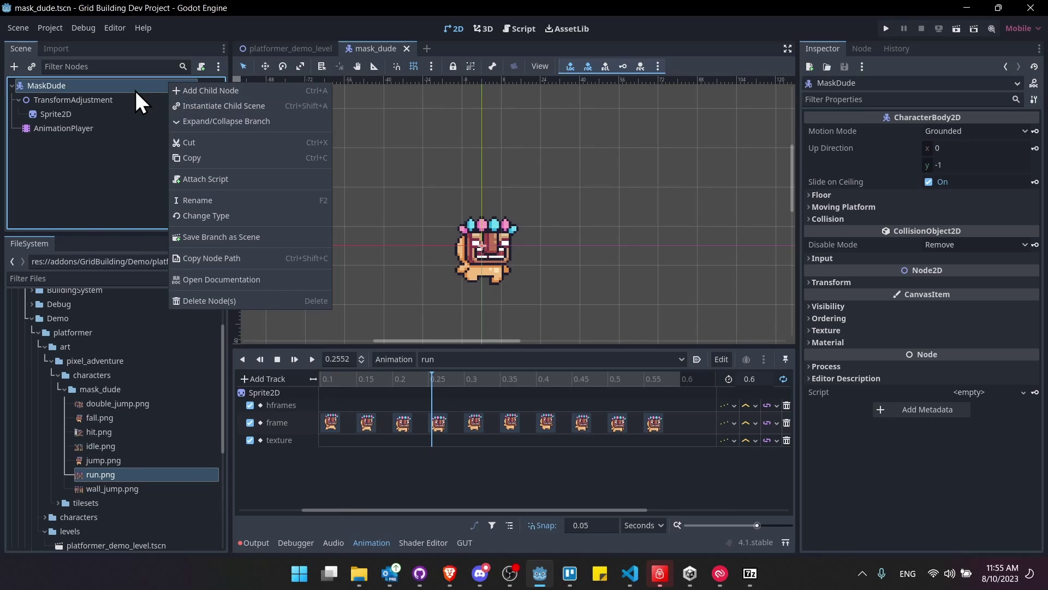
pyautogui.click(208, 180)
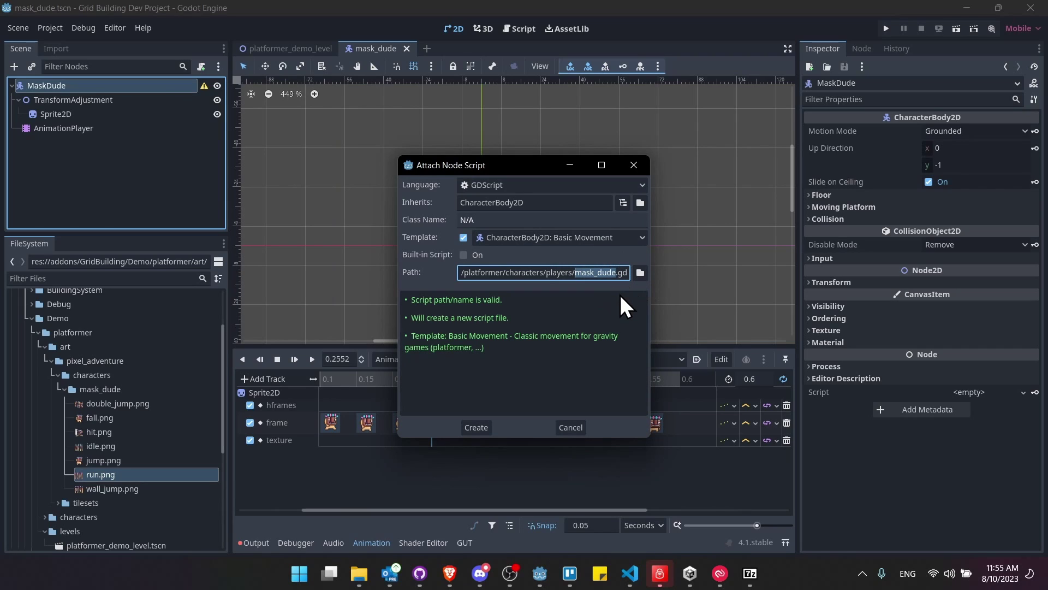
pyautogui.write('player')
pyautogui.click(483, 425)
# - Add the line class_name Player above the extends line in player.gd and save
pyautogui.press('Return')
pyautogui.press('Up')
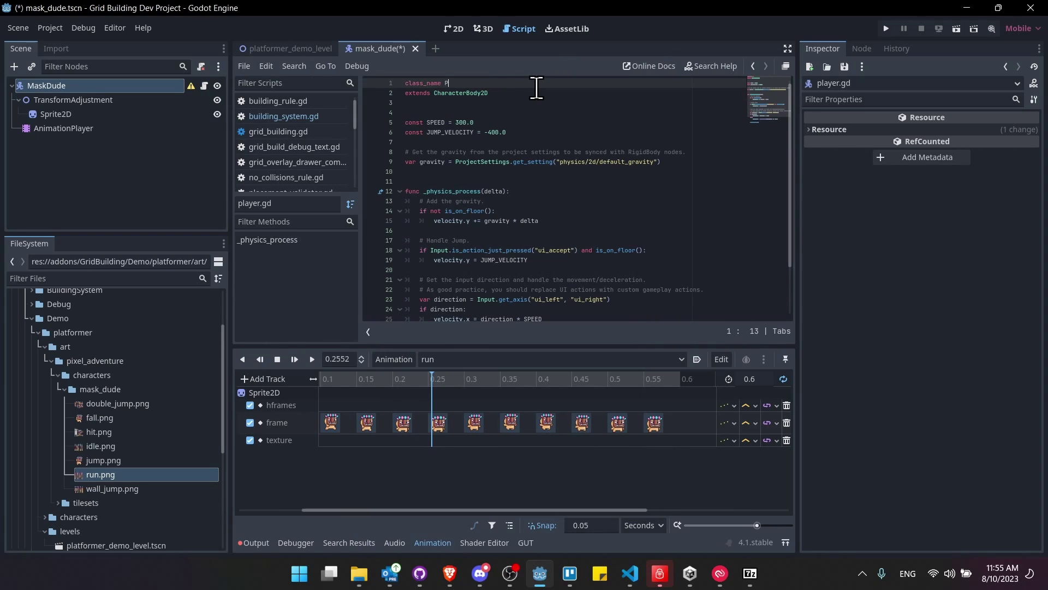
pyautogui.hotkey('ctrl', 's')
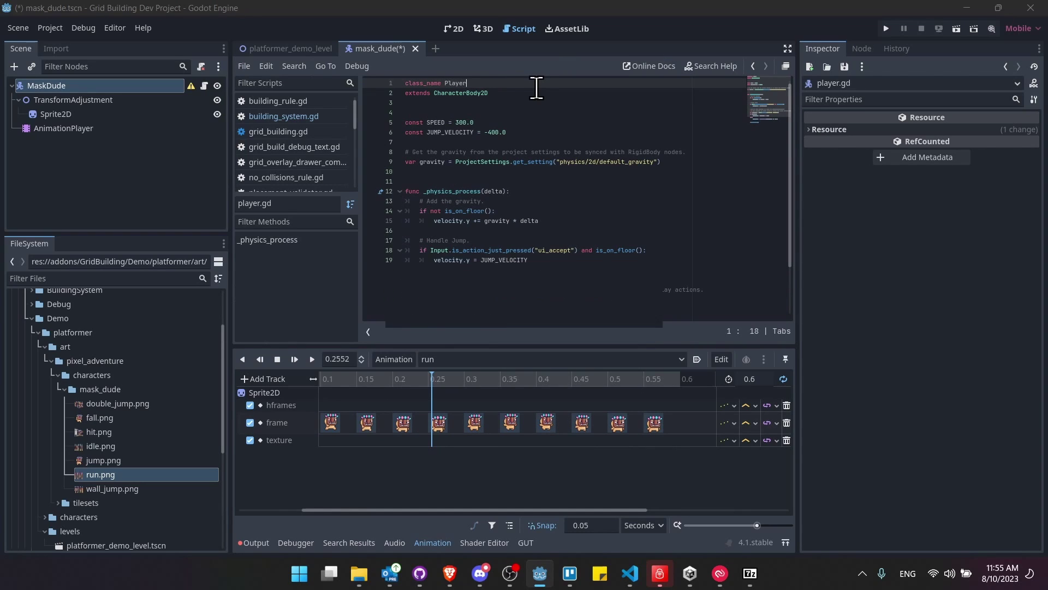
# - Examine the base class line and the SPEED and JUMP_VELOCITY constants in player.gd, alongside the MaskDude node's properties
pyautogui.click(533, 97)
pyautogui.moveTo(518, 122); pyautogui.dragTo(372, 91)
pyautogui.click(486, 112)
pyautogui.moveTo(493, 92); pyautogui.dragTo(307, 56)
pyautogui.click(499, 91)
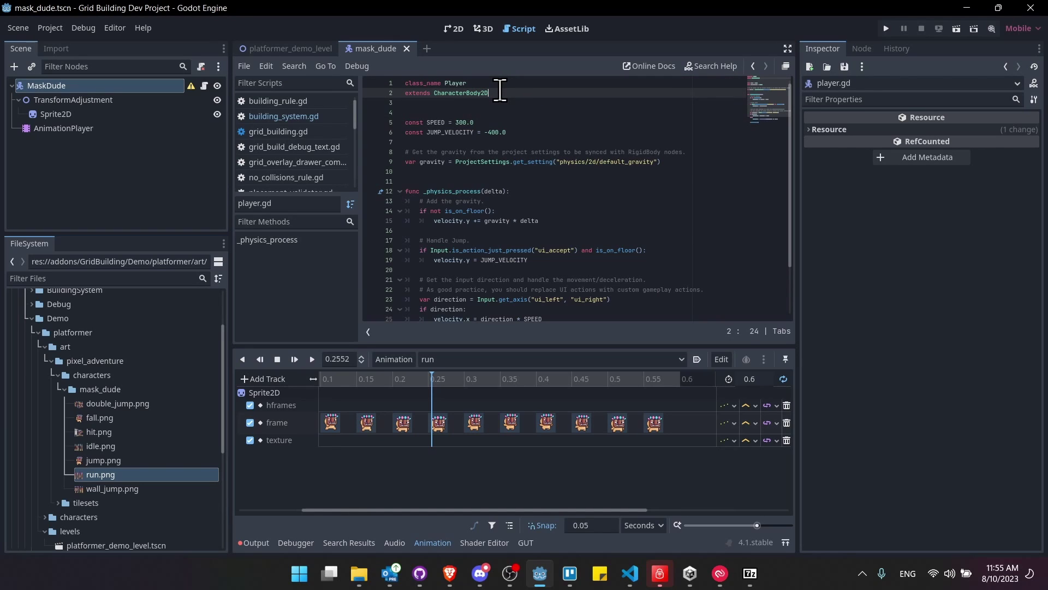
pyautogui.doubleClick(436, 122)
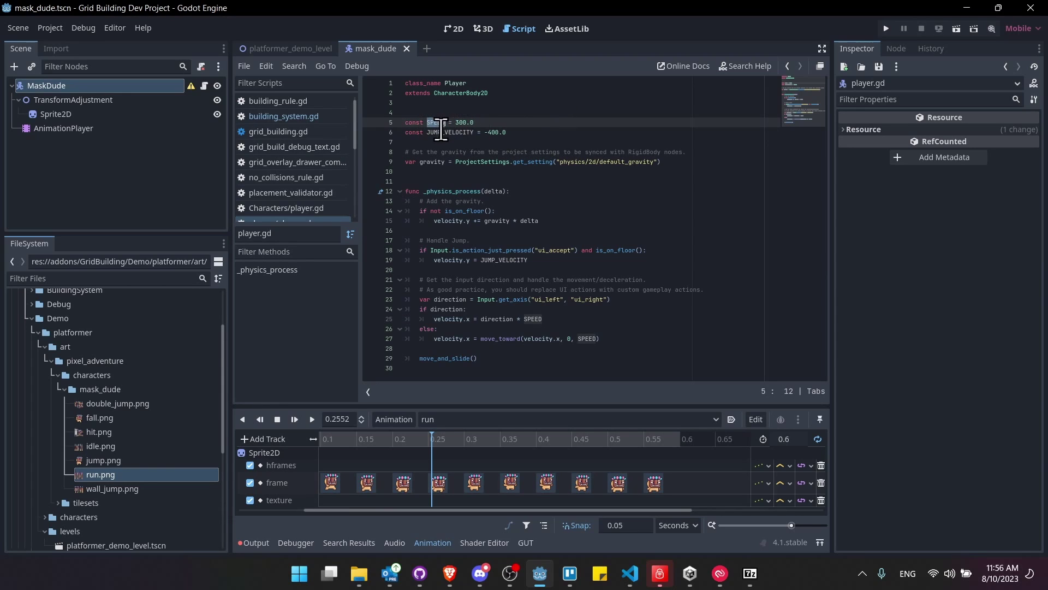
pyautogui.click(143, 86)
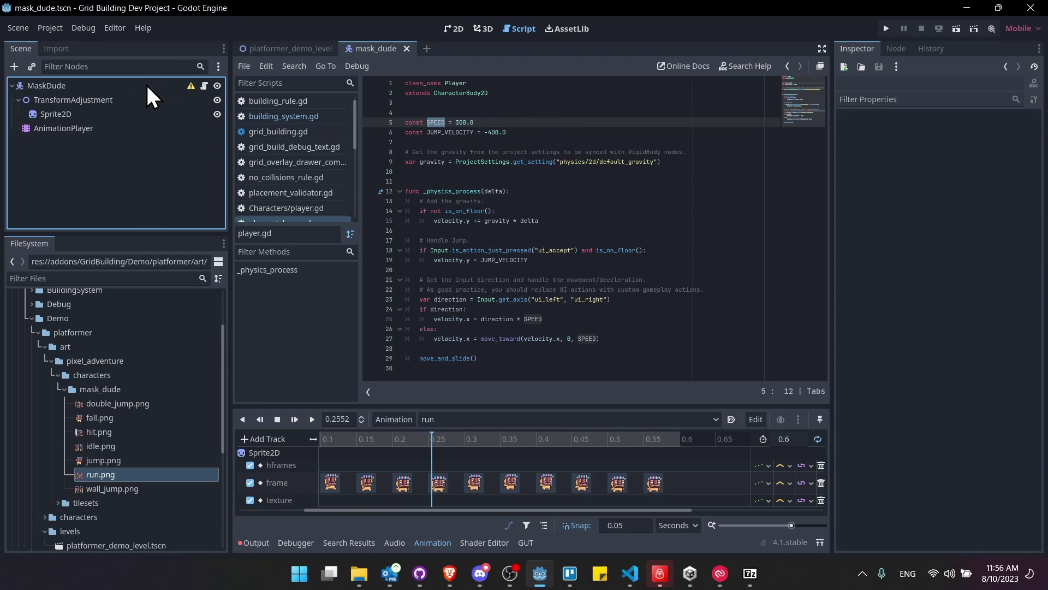
pyautogui.click(434, 103)
pyautogui.click(432, 113)
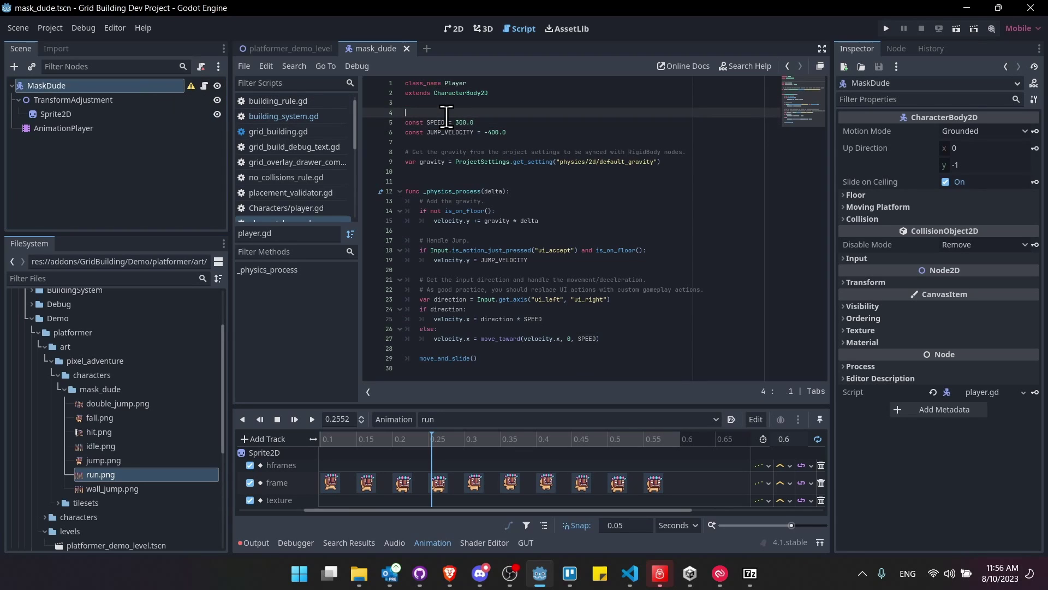
pyautogui.doubleClick(435, 122)
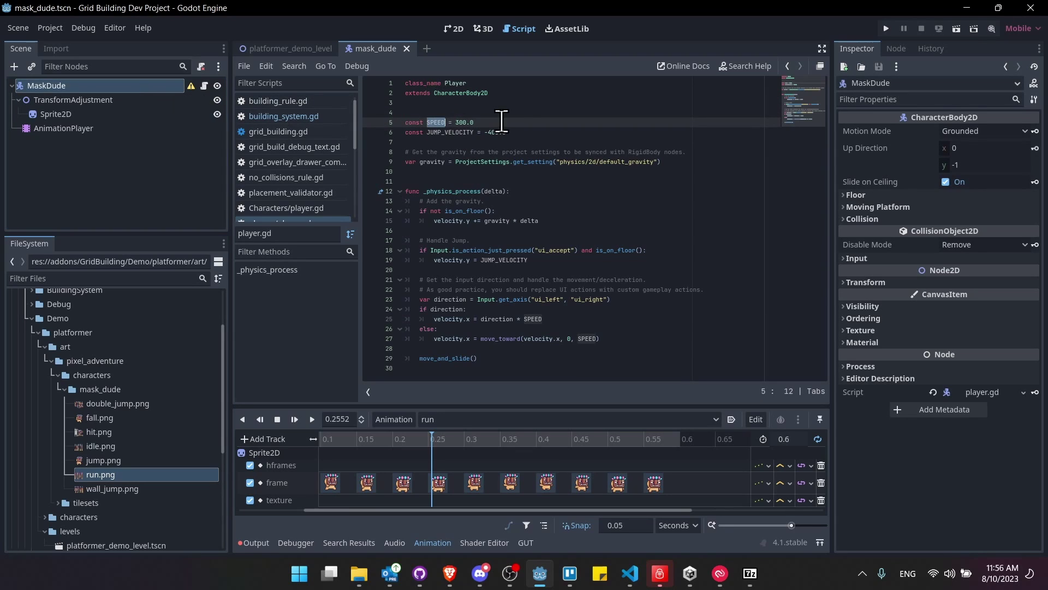
# - Rename the SPEED and JUMP_VELOCITY constants to speed and jump_velocity in their declarations in player.gd
pyautogui.hotkey('ctrl', 'r')
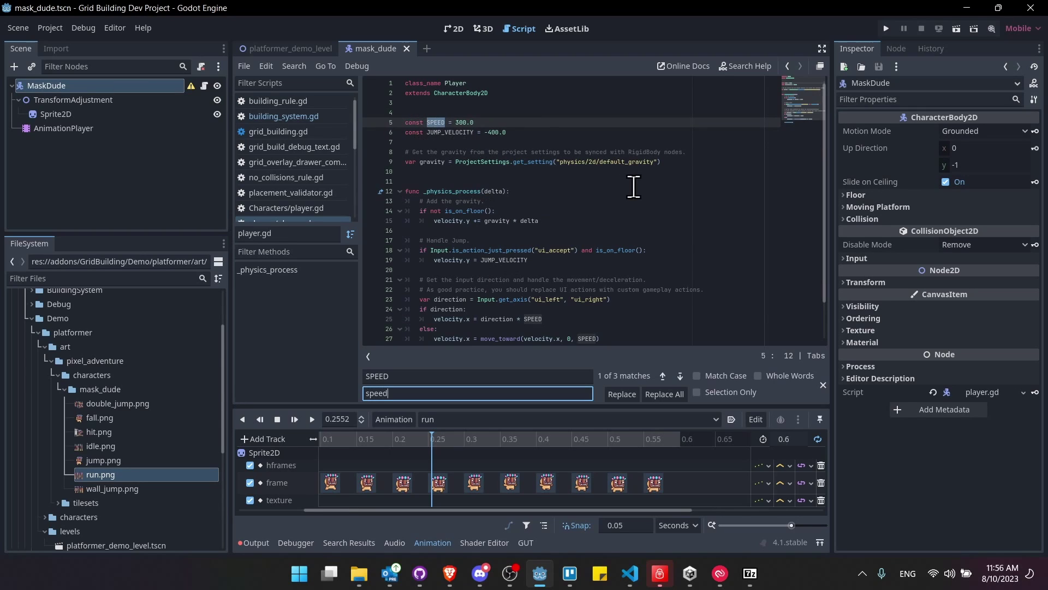
pyautogui.click(627, 393)
pyautogui.doubleClick(445, 133)
pyautogui.hotkey('ctrl', 'r')
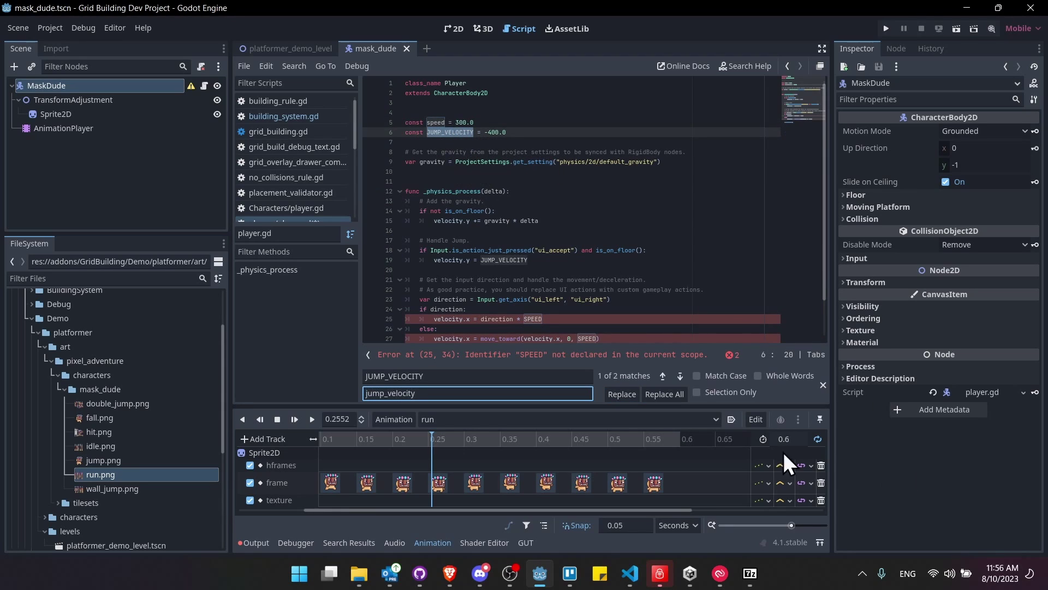
pyautogui.click(630, 393)
pyautogui.click(823, 385)
pyautogui.click(437, 134)
pyautogui.doubleClick(416, 122)
pyautogui.write('@export var')
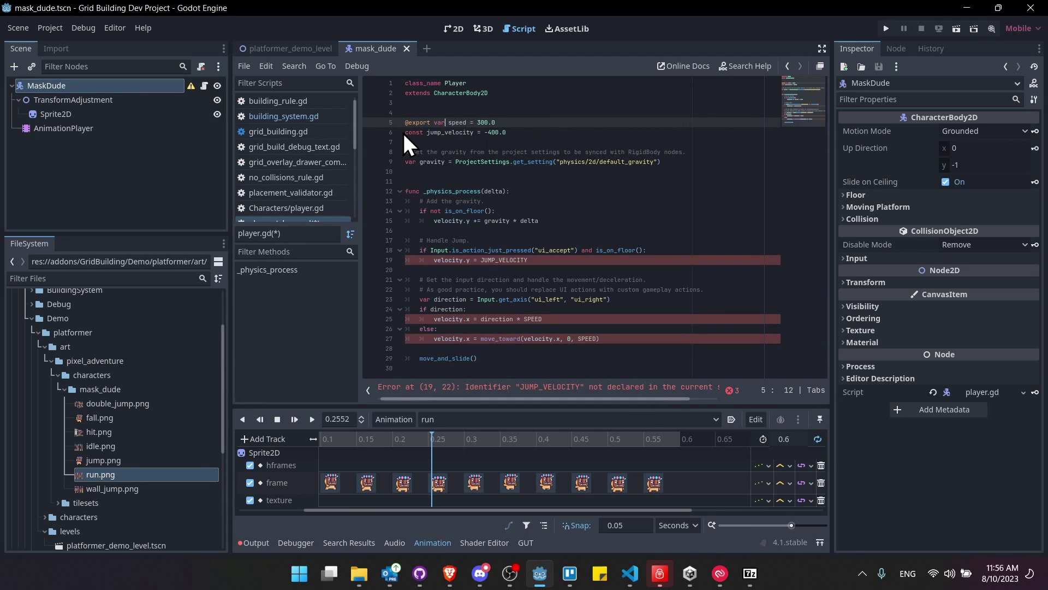
pyautogui.doubleClick(405, 133)
pyautogui.write('@export var')
pyautogui.click(607, 119)
pyautogui.hotkey('ctrl', 's')
# - Replace JUMP_VELOCITY in the jump handling code with jump_velocity and save
pyautogui.doubleClick(464, 133)
pyautogui.hotkey('ctrl', 'c')
pyautogui.doubleClick(495, 261)
pyautogui.hotkey('ctrl', 'v')
pyautogui.hotkey('ctrl', 's')
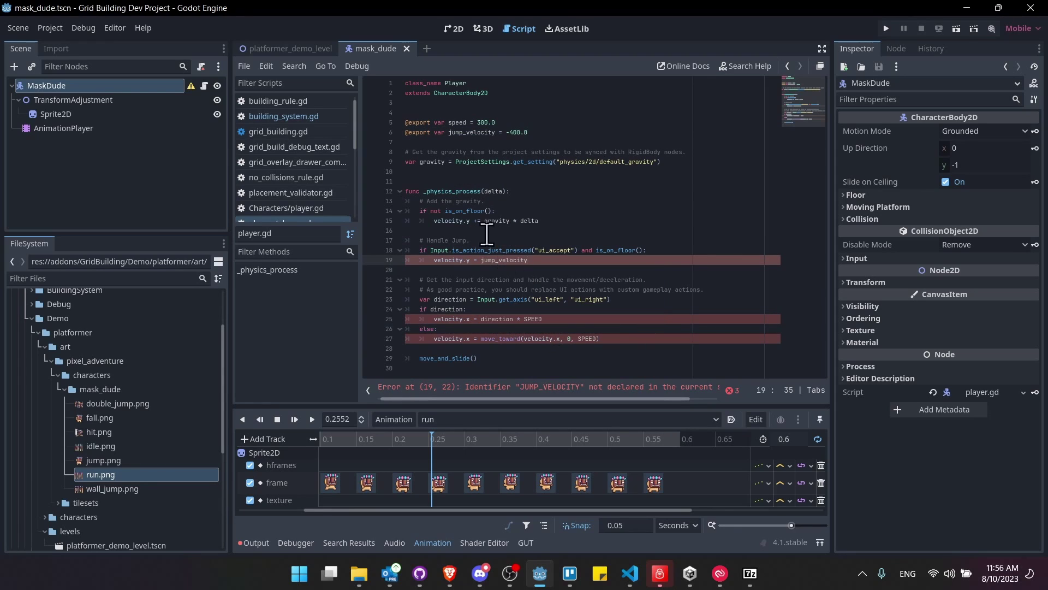
# - Replace both remaining SPEED references in the horizontal movement code with speed and save
pyautogui.doubleClick(458, 123)
pyautogui.hotkey('ctrl', 'c')
pyautogui.doubleClick(533, 320)
pyautogui.hotkey('ctrl', 'v')
pyautogui.doubleClick(592, 339)
pyautogui.hotkey('ctrl', 'v')
pyautogui.hotkey('ctrl', 's')
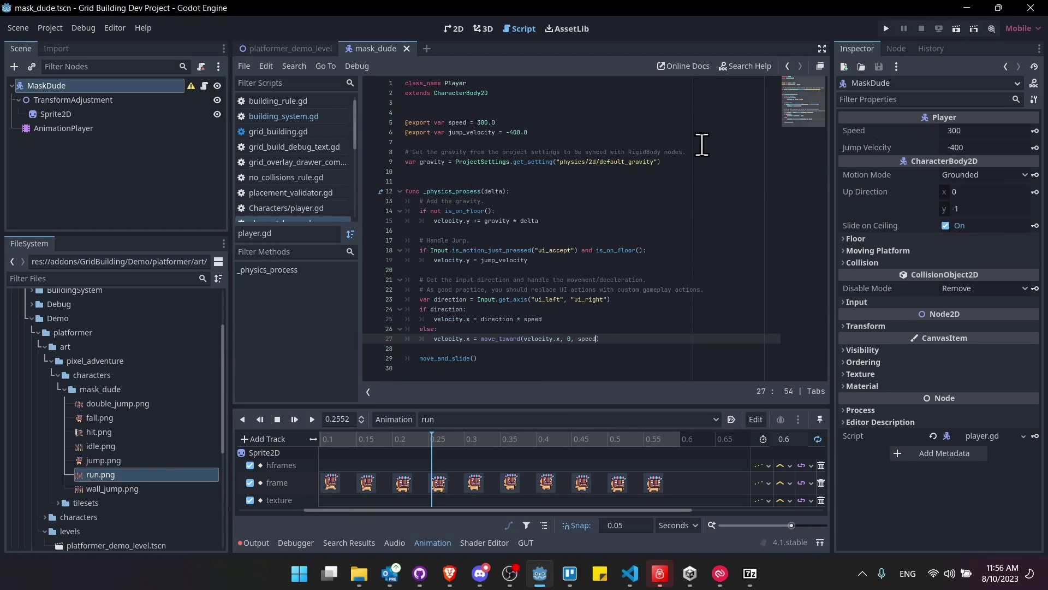
# - Examine the gravity, jump and input direction sections of _physics_process in player.gd
pyautogui.moveTo(420, 211); pyautogui.dragTo(621, 263)
pyautogui.click(565, 225)
pyautogui.click(581, 225)
pyautogui.click(588, 267)
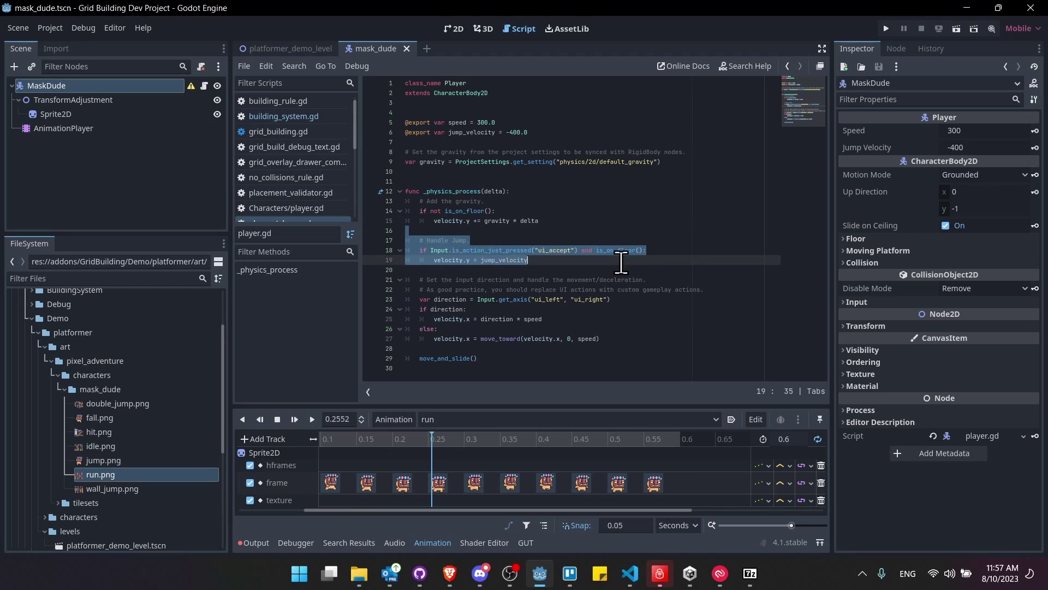
pyautogui.click(622, 263)
pyautogui.moveTo(419, 299); pyautogui.dragTo(642, 302)
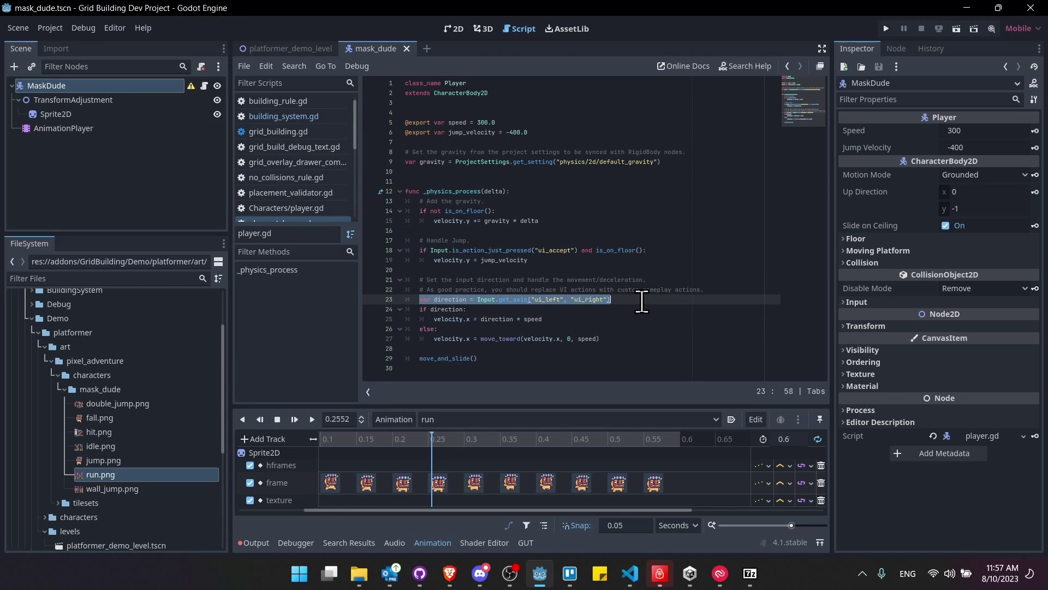
pyautogui.click(642, 302)
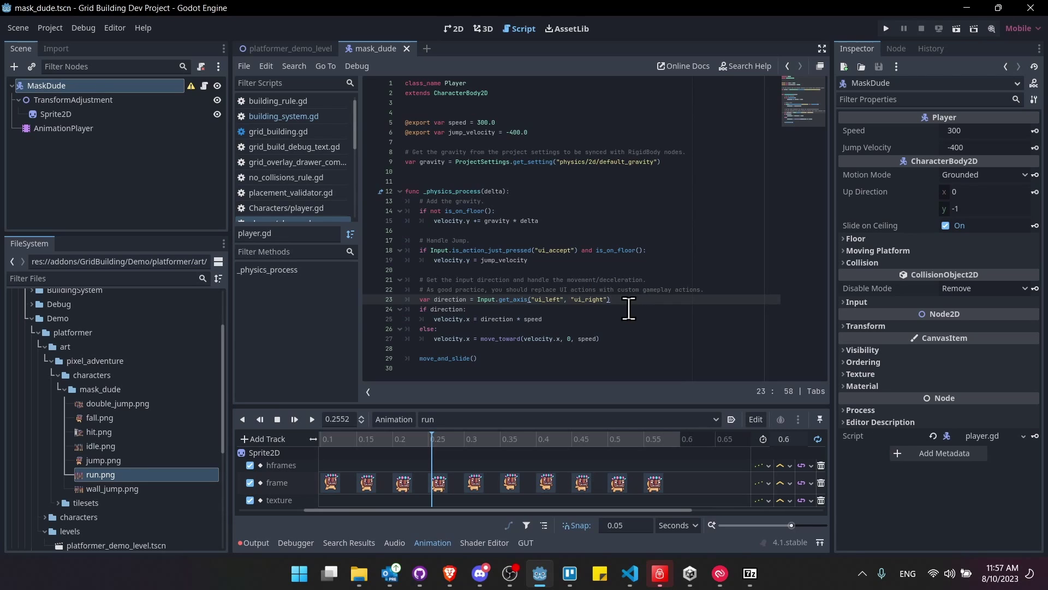
pyautogui.moveTo(417, 307); pyautogui.dragTo(571, 322)
pyautogui.click(578, 319)
pyautogui.moveTo(421, 329); pyautogui.dragTo(632, 342)
pyautogui.click(642, 336)
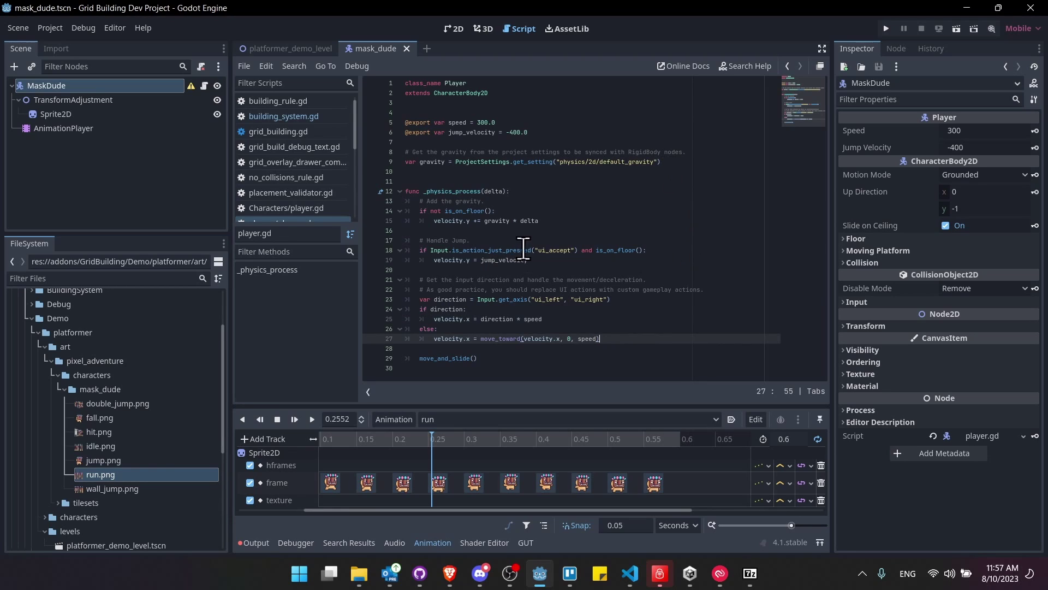
# - Examine the ui_accept action in the jump condition and save the scene
pyautogui.doubleClick(556, 250)
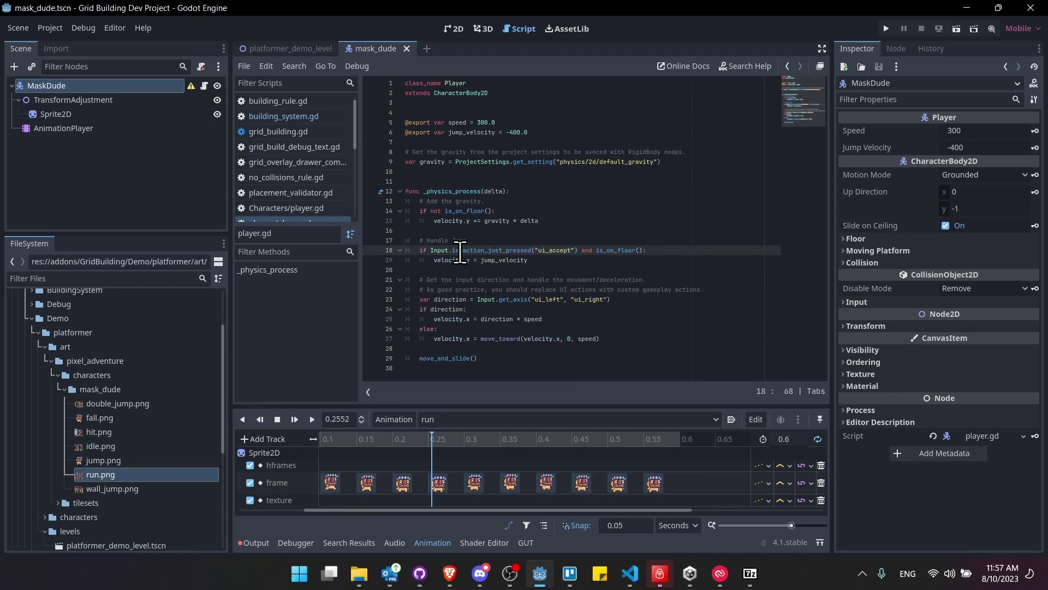
pyautogui.click(568, 255)
pyautogui.doubleClick(564, 250)
pyautogui.press('Right')
pyautogui.doubleClick(555, 250)
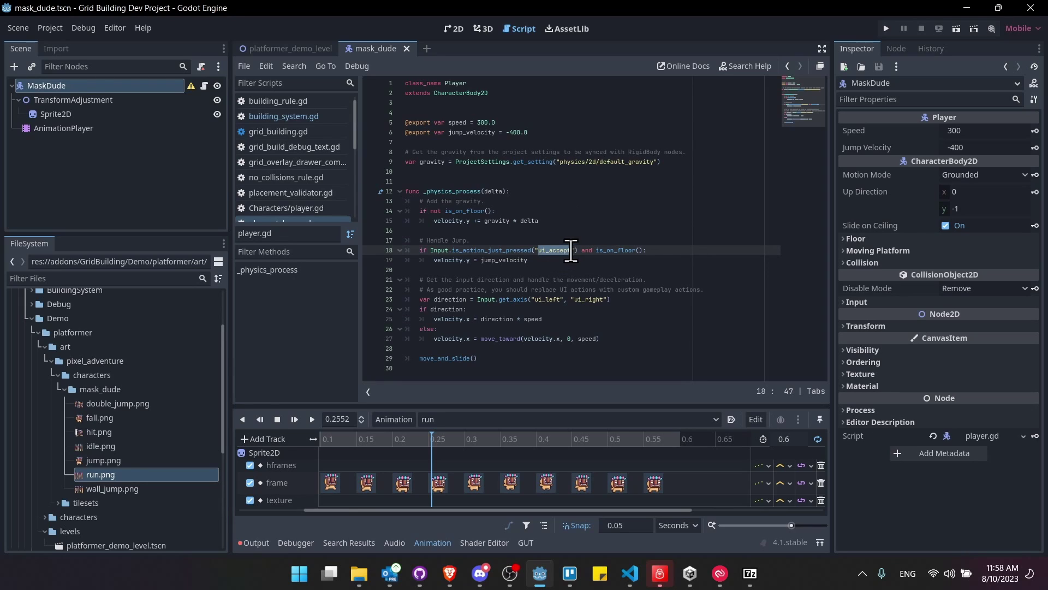
pyautogui.click(671, 251)
pyautogui.hotkey('ctrl', 's')
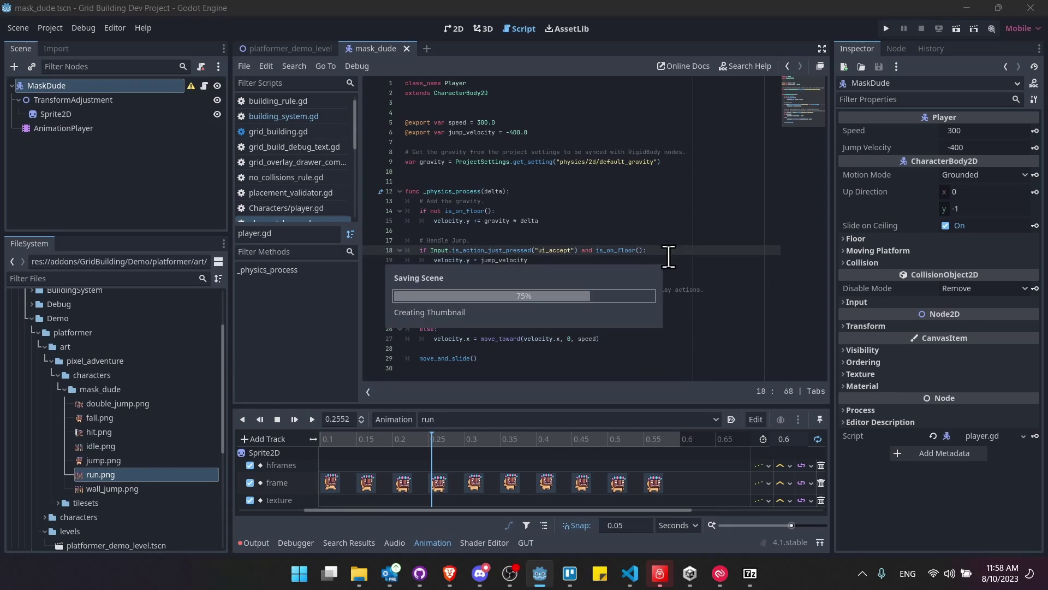
pyautogui.click(667, 261)
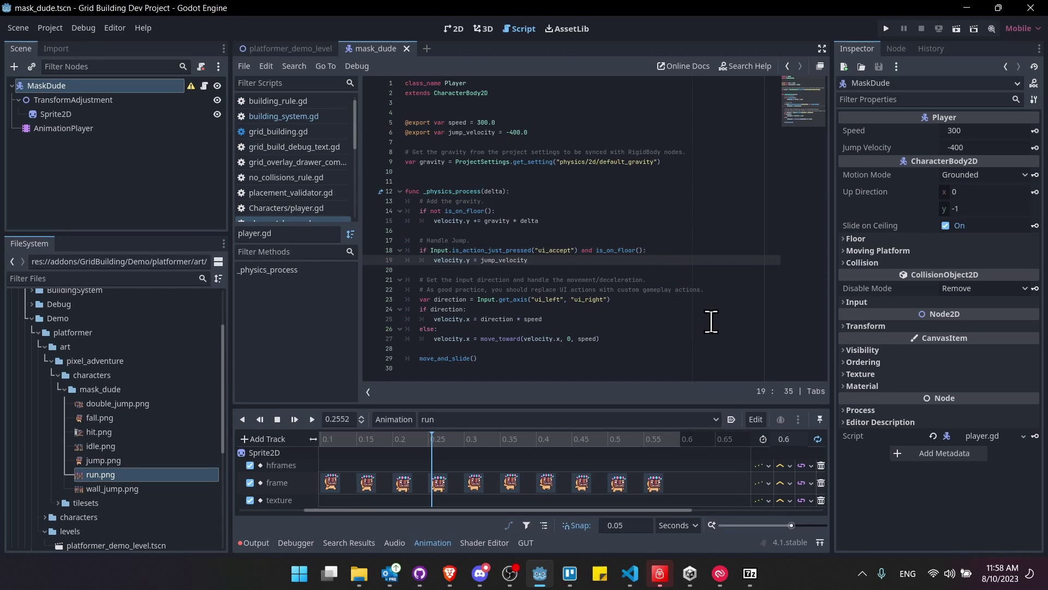
pyautogui.click(624, 171)
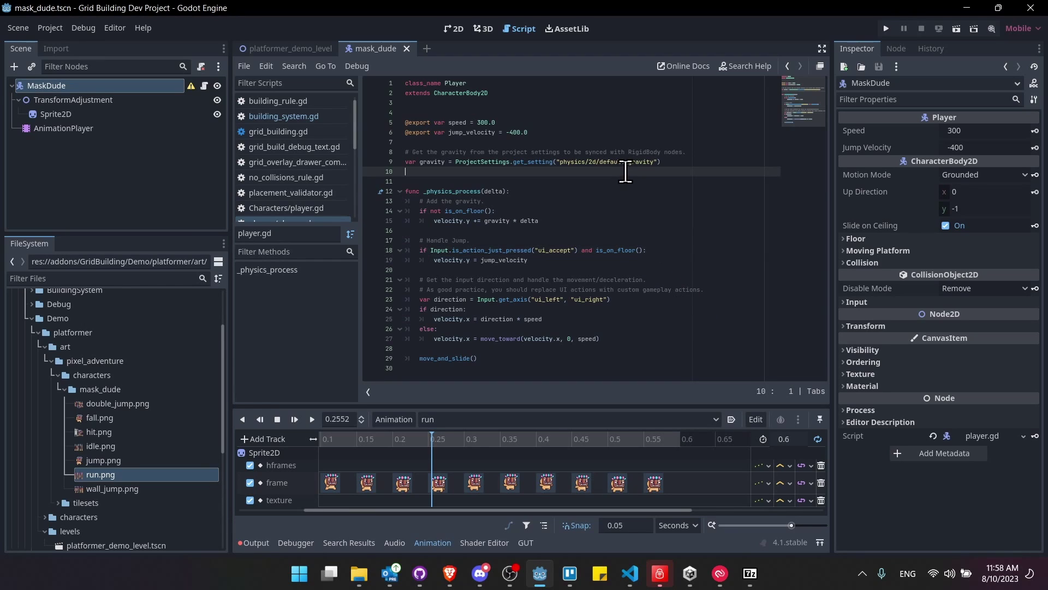
# - Place an instance of mask_dude.tscn in the platformer_demo_level scene, above the large red-walled room
pyautogui.click(307, 48)
pyautogui.click(454, 28)
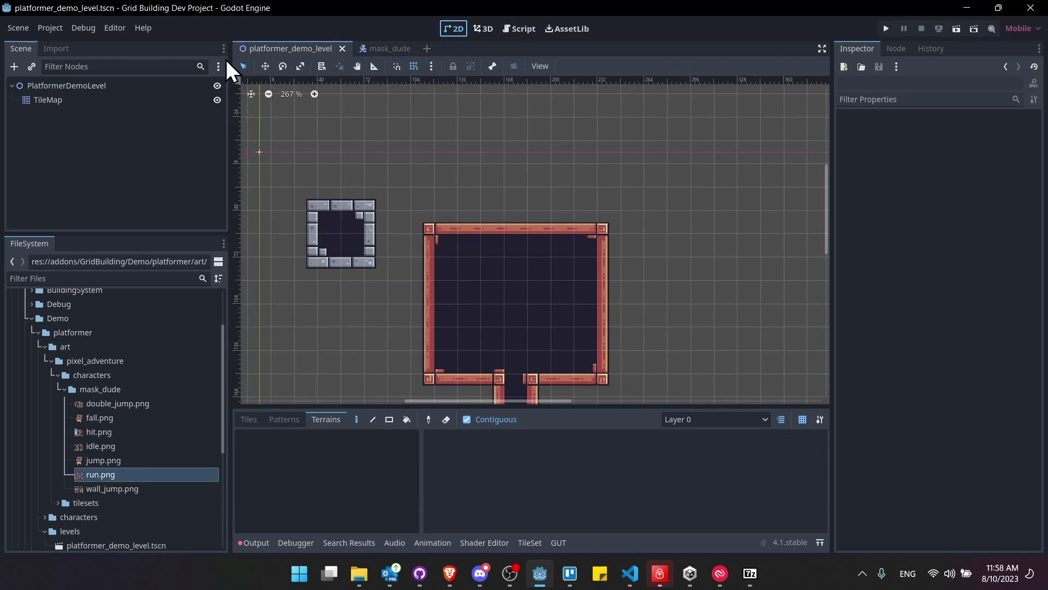
pyautogui.click(114, 278)
pyautogui.write('mask')
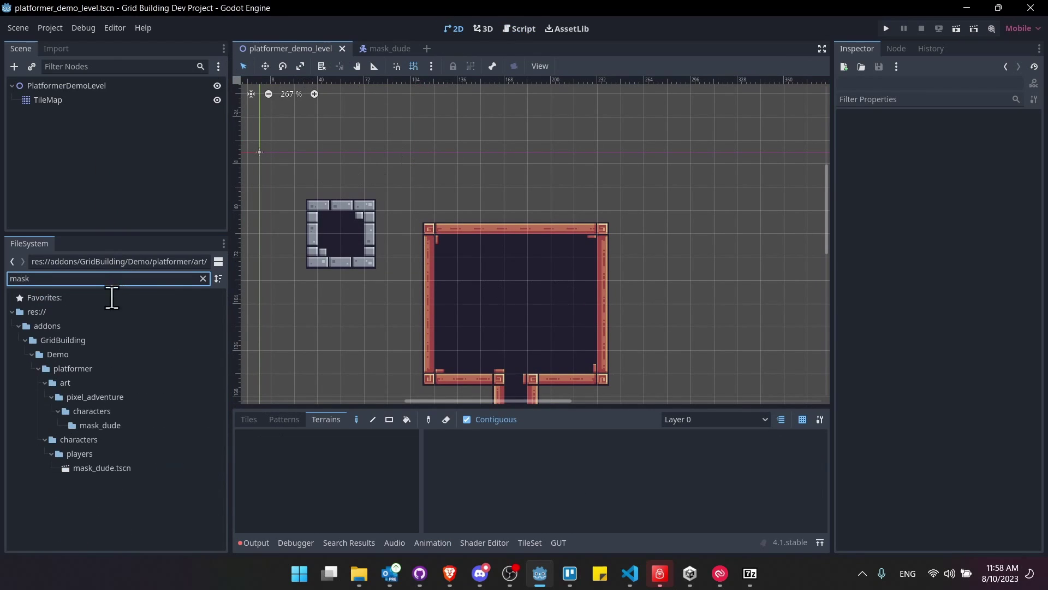
pyautogui.moveTo(103, 468); pyautogui.dragTo(514, 199)
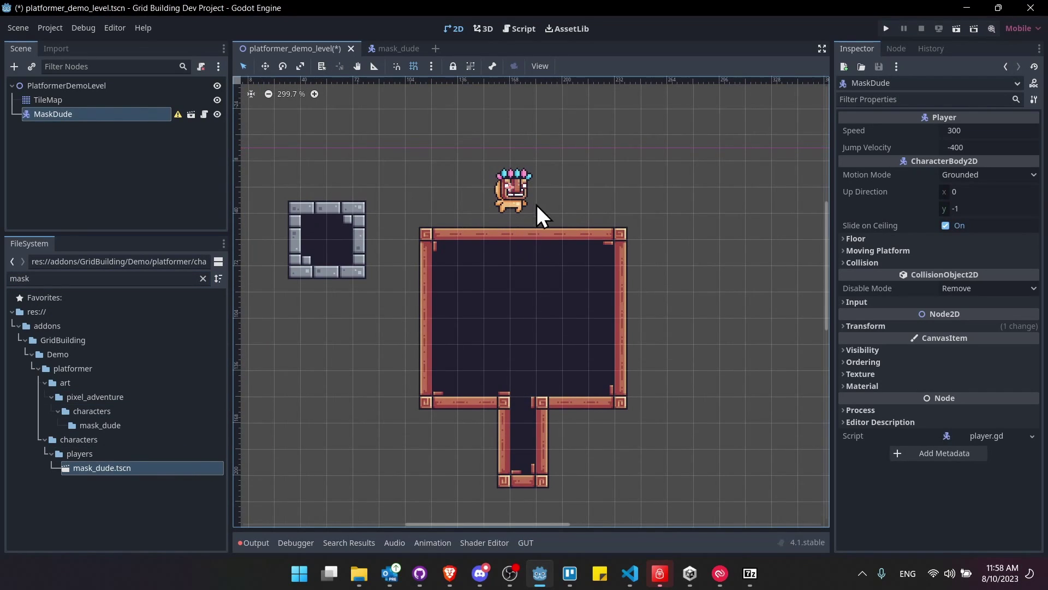
# - Add a Camera2D node as a child of PlatformerDemoLevel
pyautogui.scroll(-5, 527, 194)
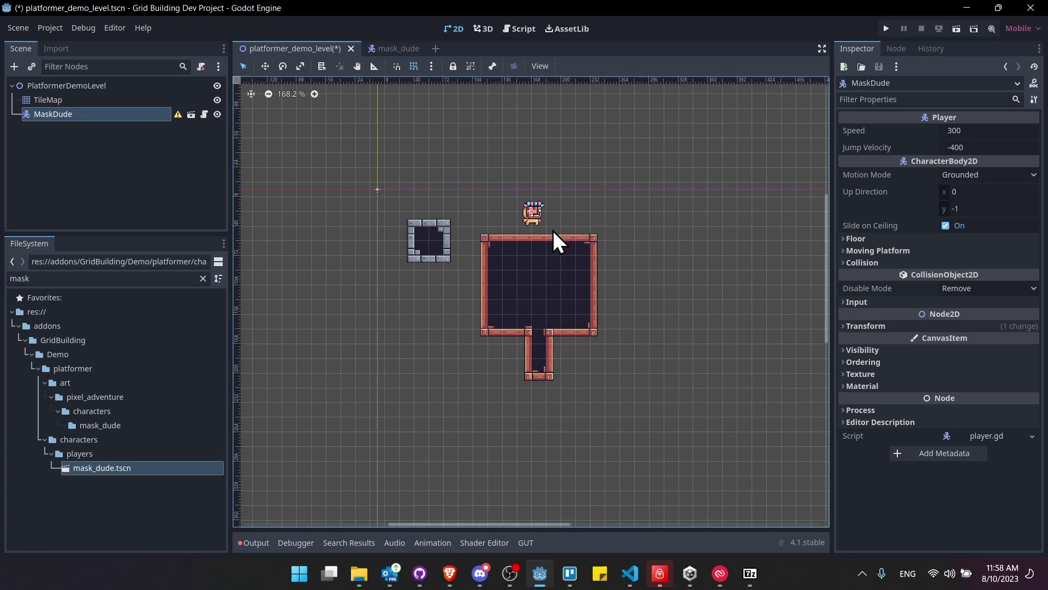
pyautogui.scroll(-8, 503, 210)
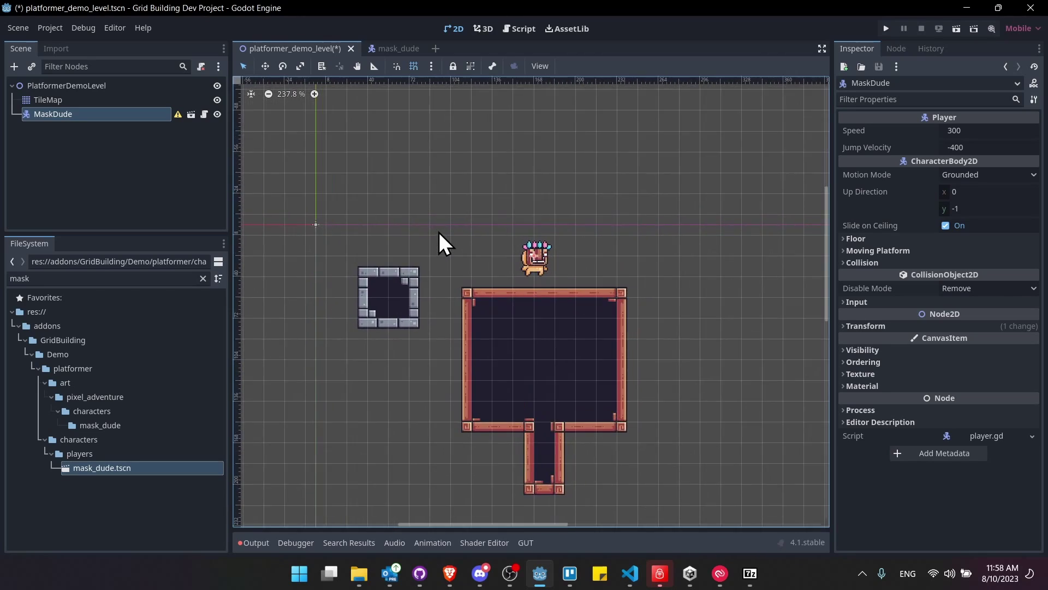
pyautogui.scroll(-8, 438, 237)
pyautogui.scroll(12, 434, 238)
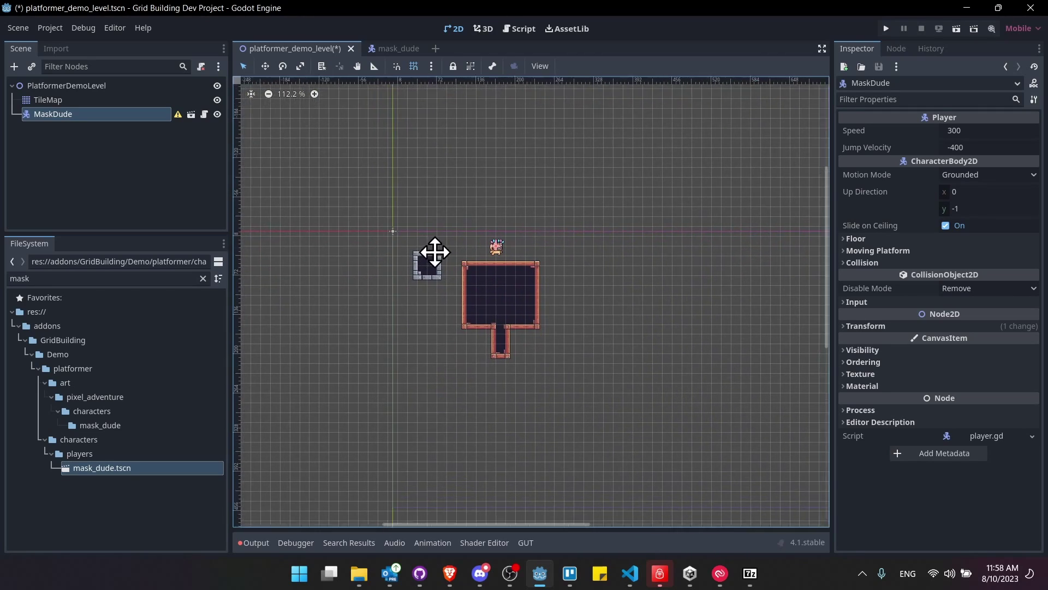
pyautogui.scroll(4, 414, 209)
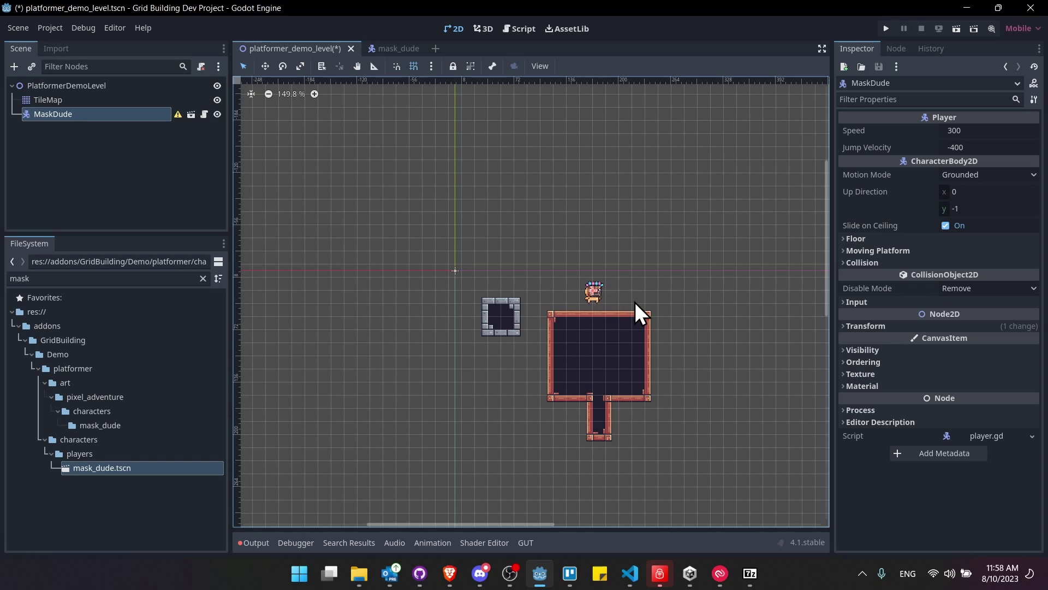
pyautogui.click(128, 89)
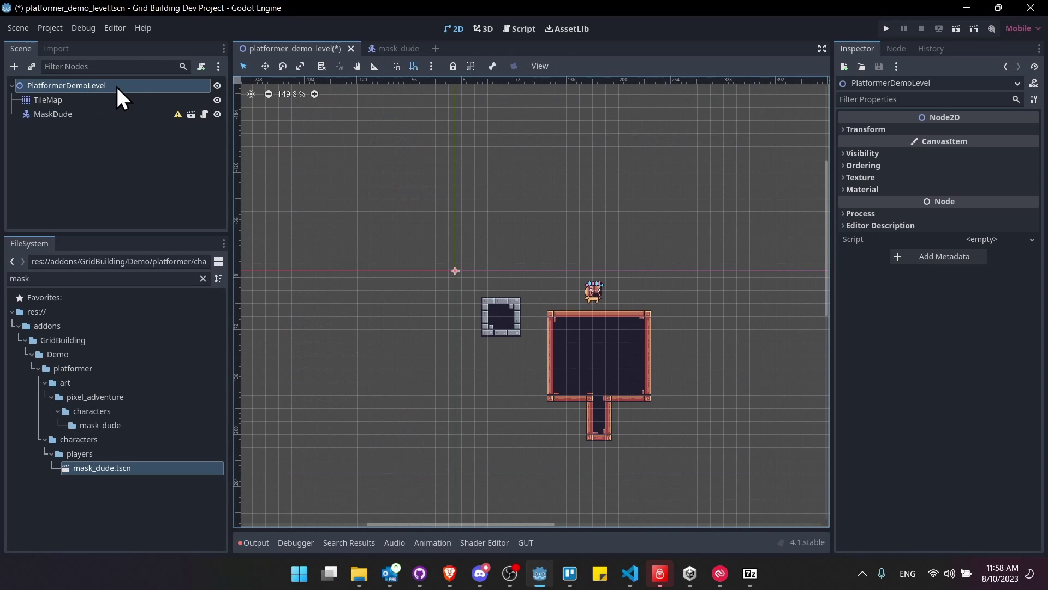
pyautogui.rightClick(117, 85)
pyautogui.click(148, 94)
pyautogui.write('camera')
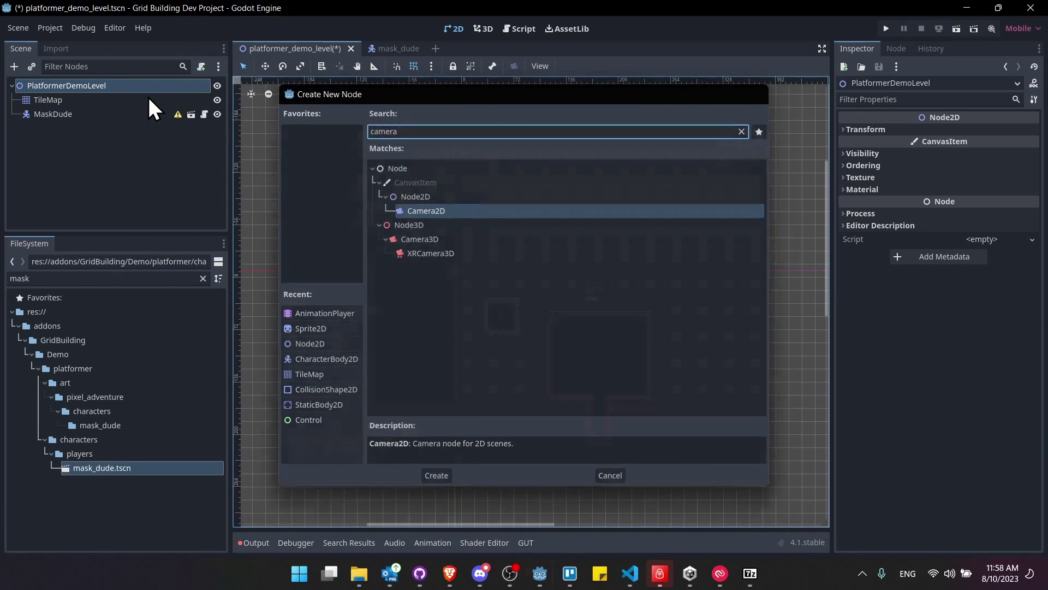
pyautogui.press('Return')
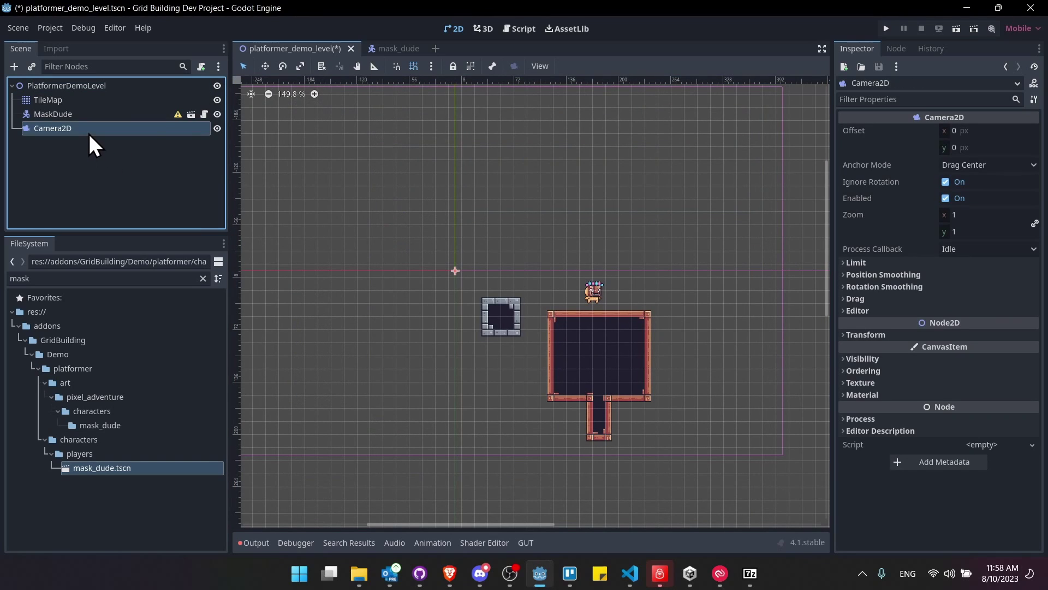
# - Add a RemoteTransform2D child to the MaskDude node and assign Camera2D as its remote path
pyautogui.click(83, 113)
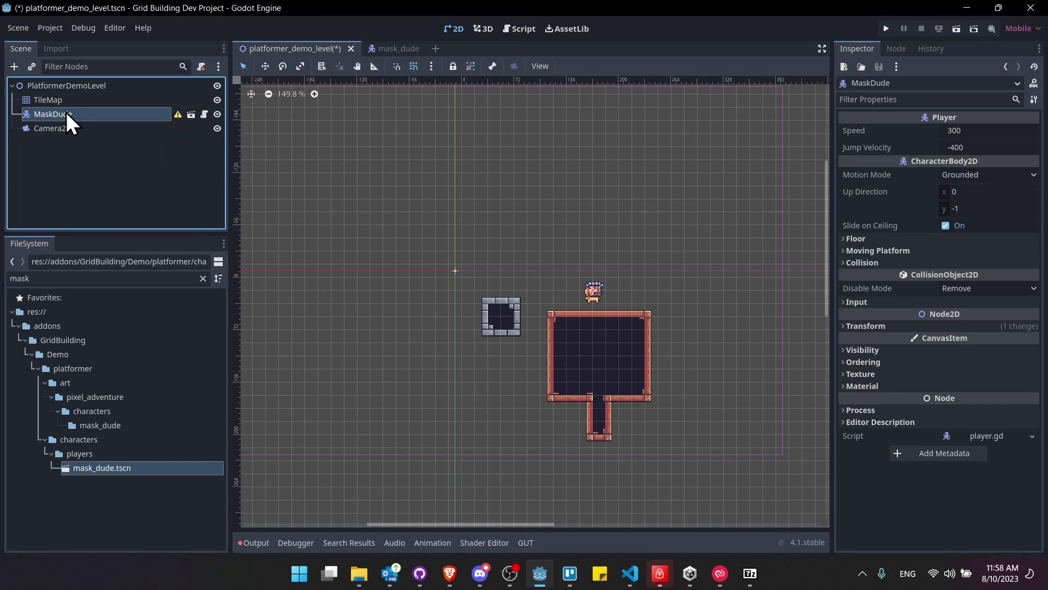
pyautogui.rightClick(73, 114)
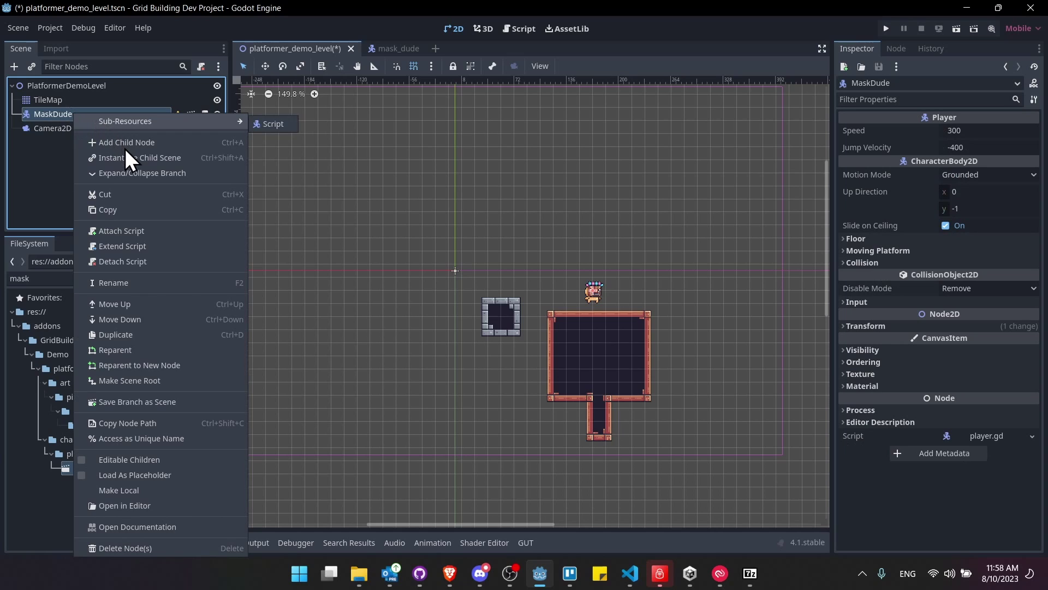
pyautogui.click(123, 146)
pyautogui.write('remote')
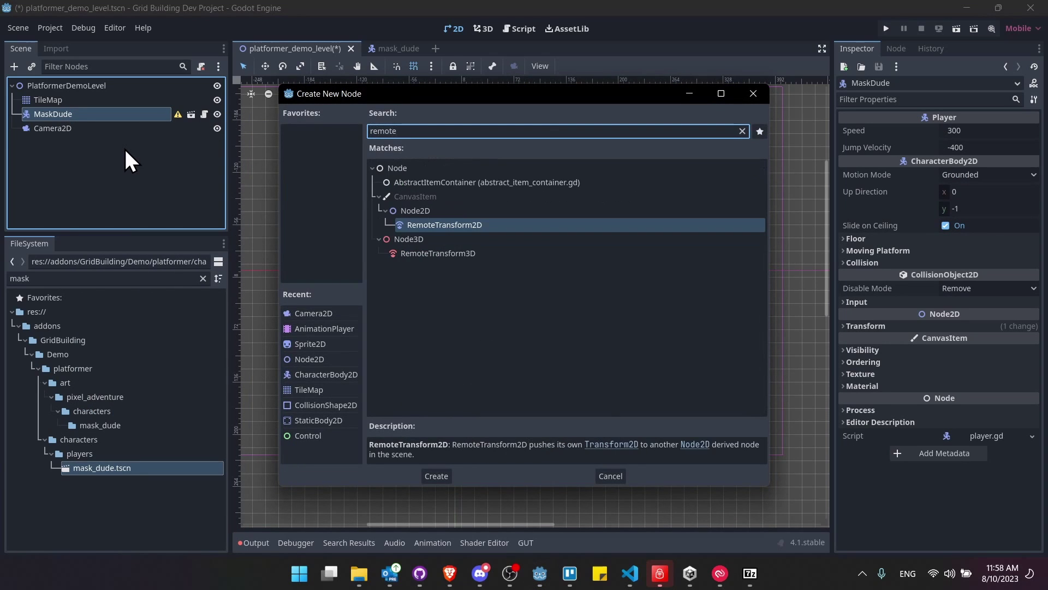
pyautogui.press('Return')
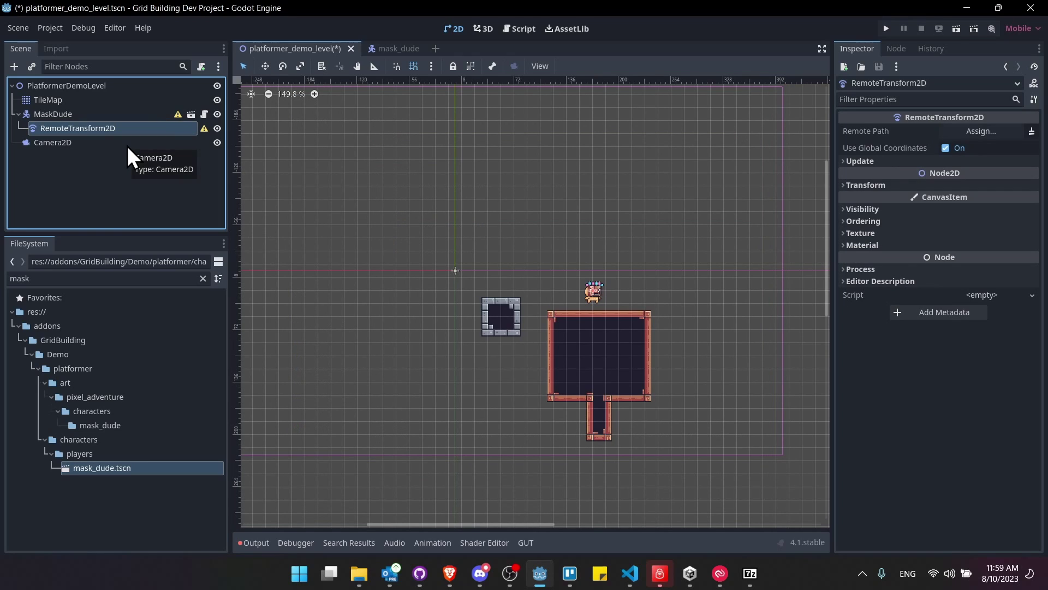
pyautogui.click(981, 131)
pyautogui.doubleClick(525, 188)
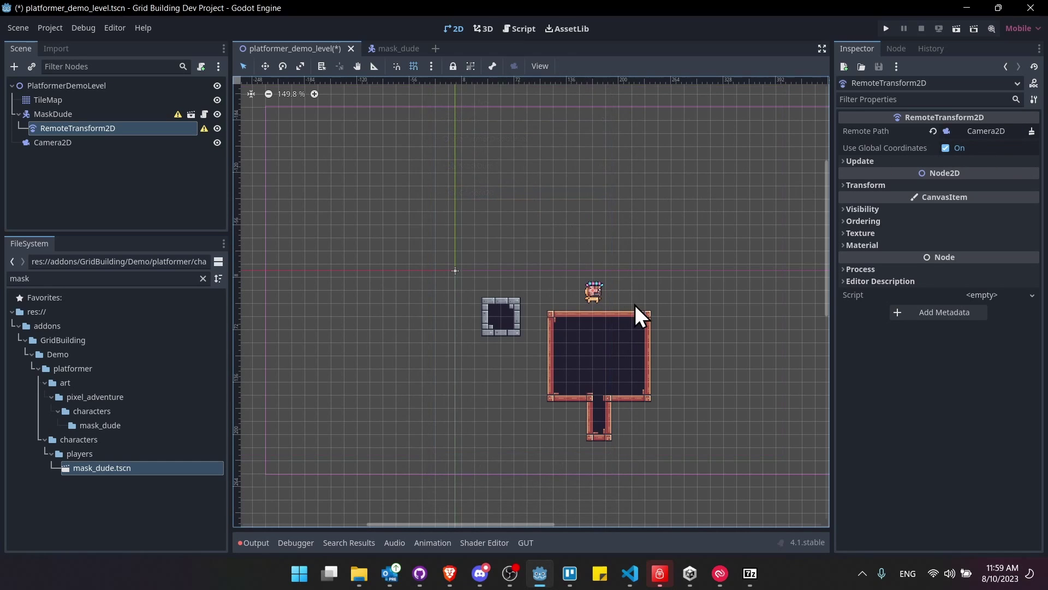
# - Enable horizontal and vertical drag on the Camera2D node and save the level scene
pyautogui.click(55, 134)
pyautogui.scroll(-5, 648, 260)
pyautogui.moveTo(660, 262); pyautogui.dragTo(574, 258, button='middle')
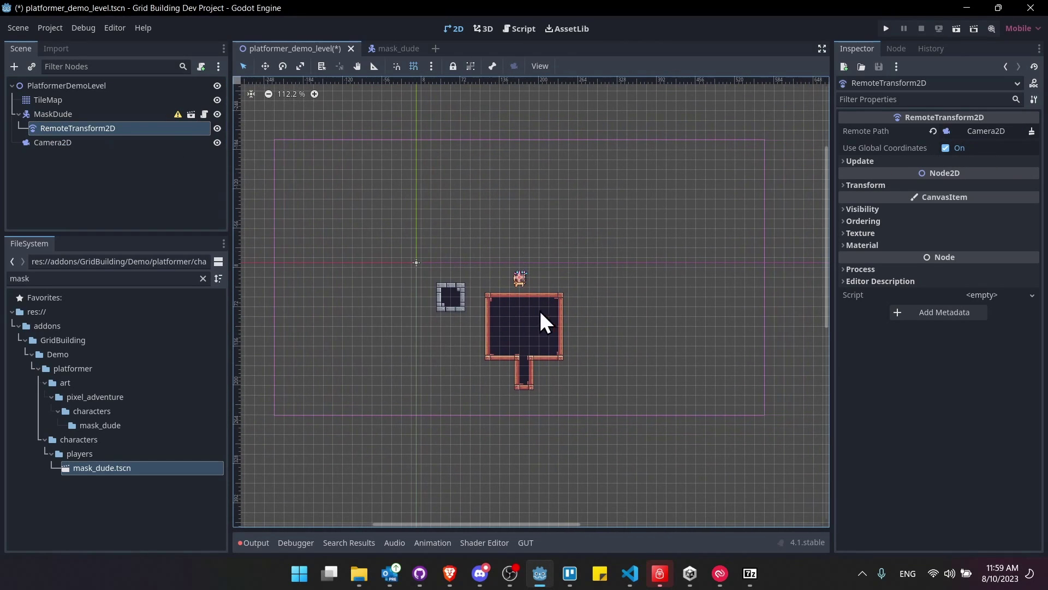
pyautogui.click(53, 142)
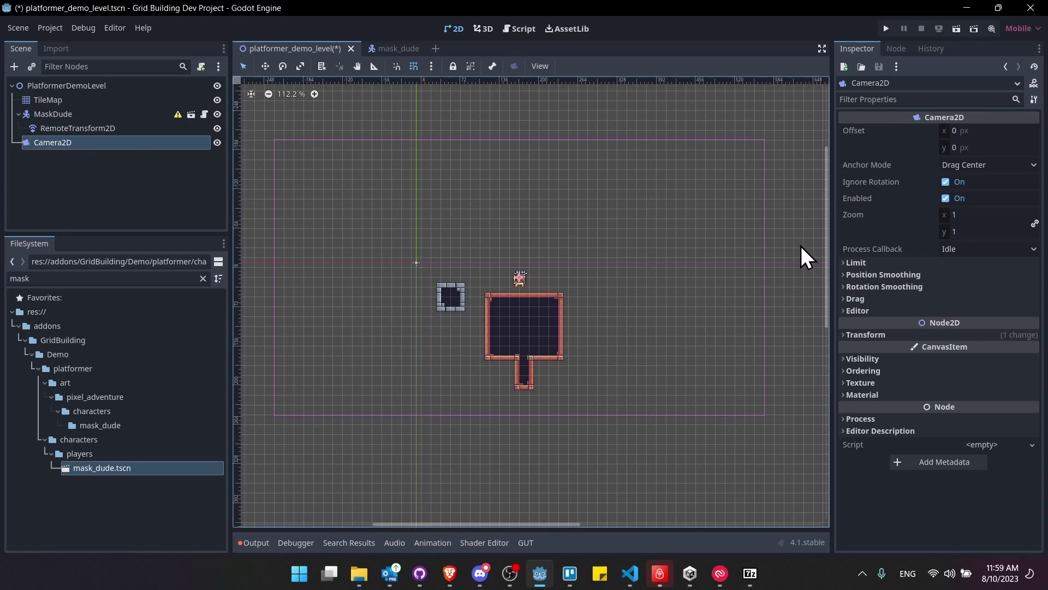
pyautogui.click(870, 298)
pyautogui.scroll(5, 532, 313)
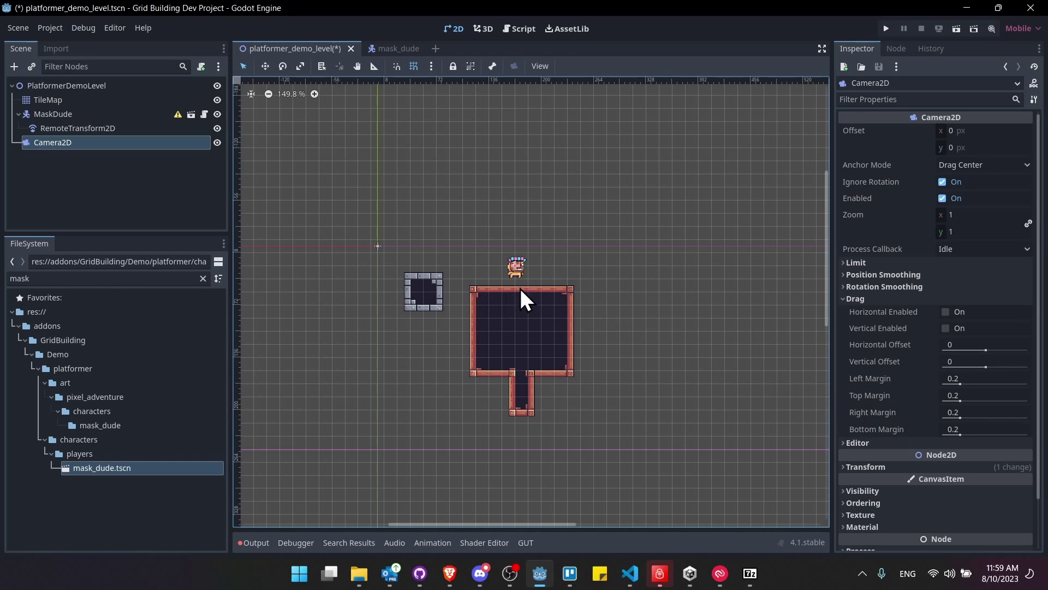
pyautogui.click(948, 312)
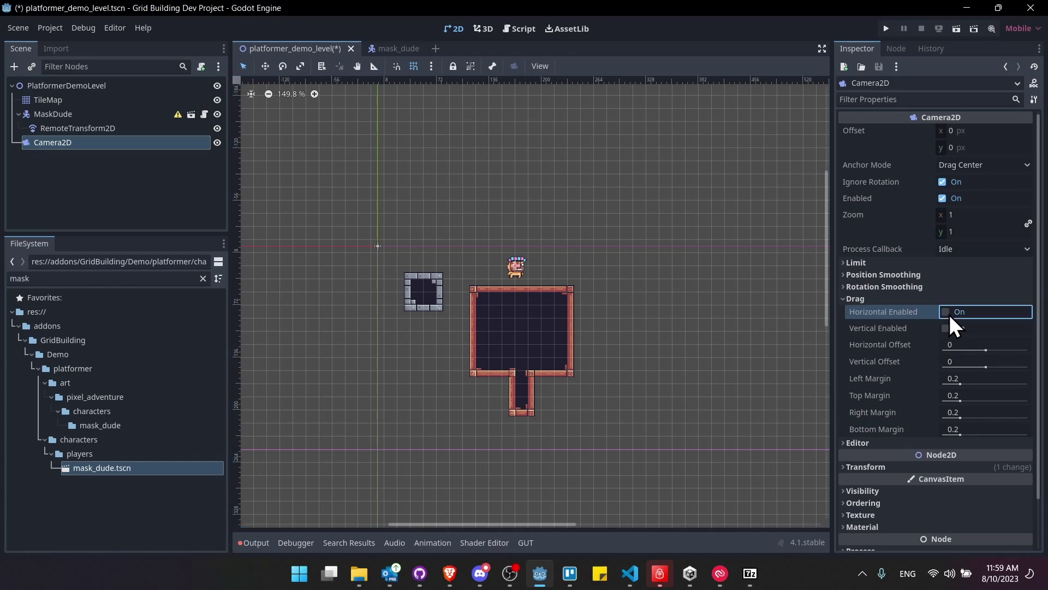
pyautogui.click(947, 328)
pyautogui.hotkey('ctrl', 's')
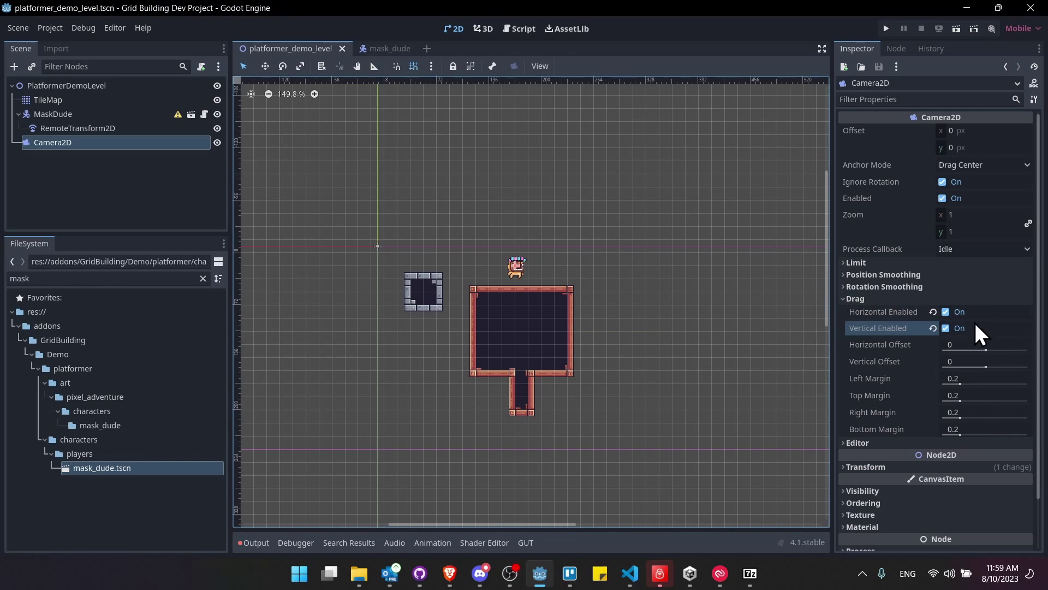
# - Test-run the project to see the player and camera in the level, and stop it
pyautogui.click(884, 28)
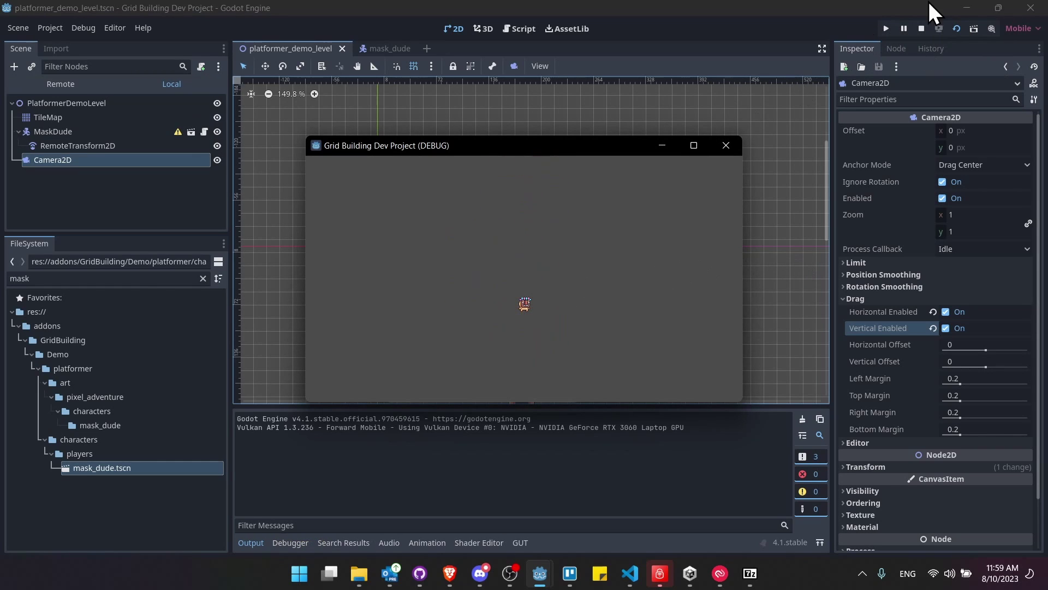
pyautogui.click(922, 28)
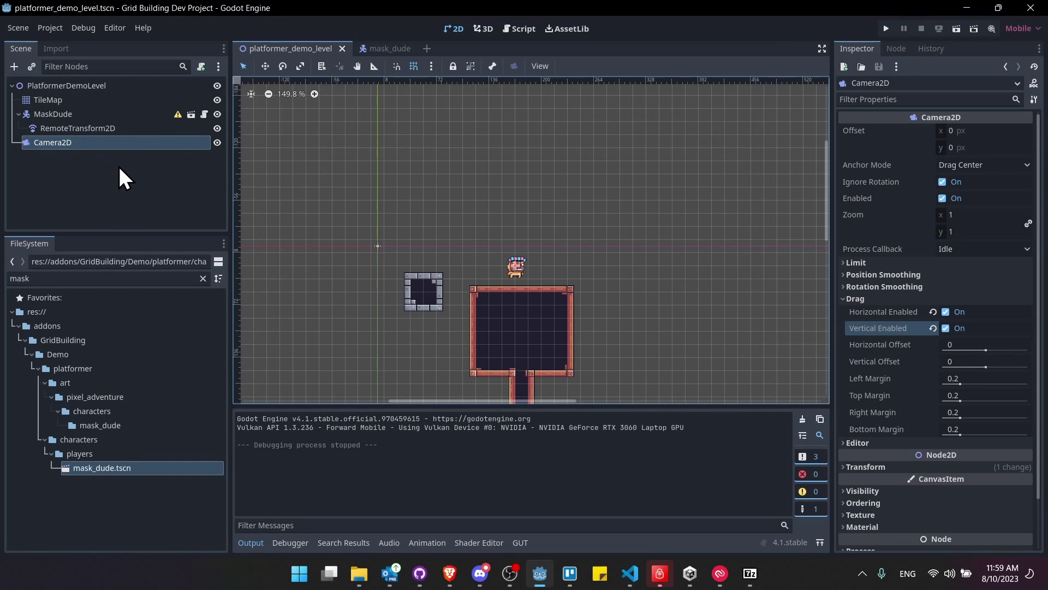
# - Set the project's window viewport size to 1280 wide by 720 high in the project settings
pyautogui.click(48, 29)
pyautogui.click(58, 52)
pyautogui.click(611, 165)
pyautogui.click(611, 165)
pyautogui.press('Tab')
pyautogui.write('720')
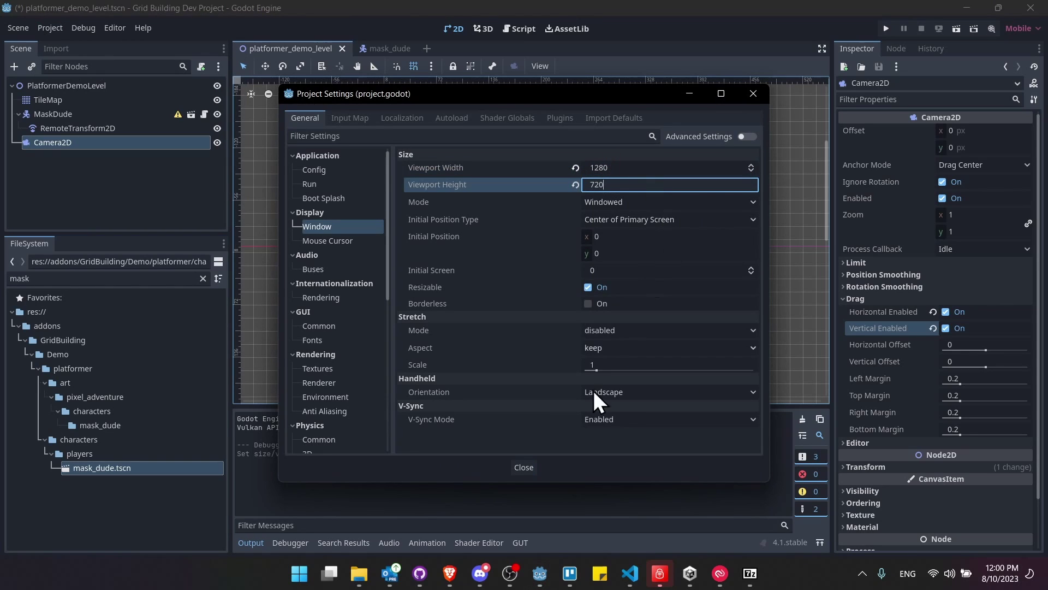
pyautogui.click(526, 467)
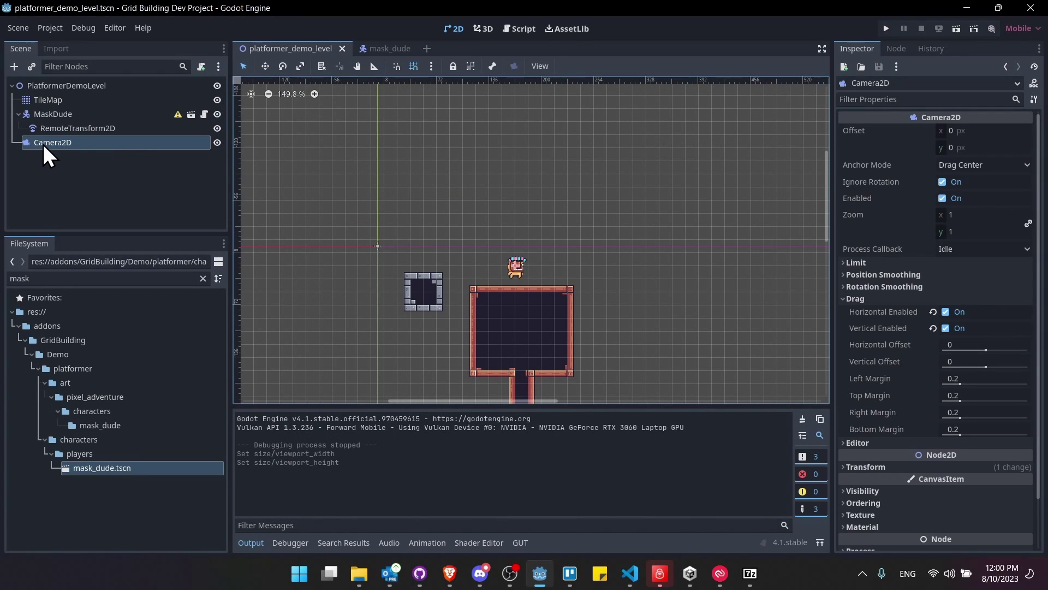
# - Set the Camera2D node's zoom to 2 on both axes and save the level scene
pyautogui.click(971, 216)
pyautogui.write('2')
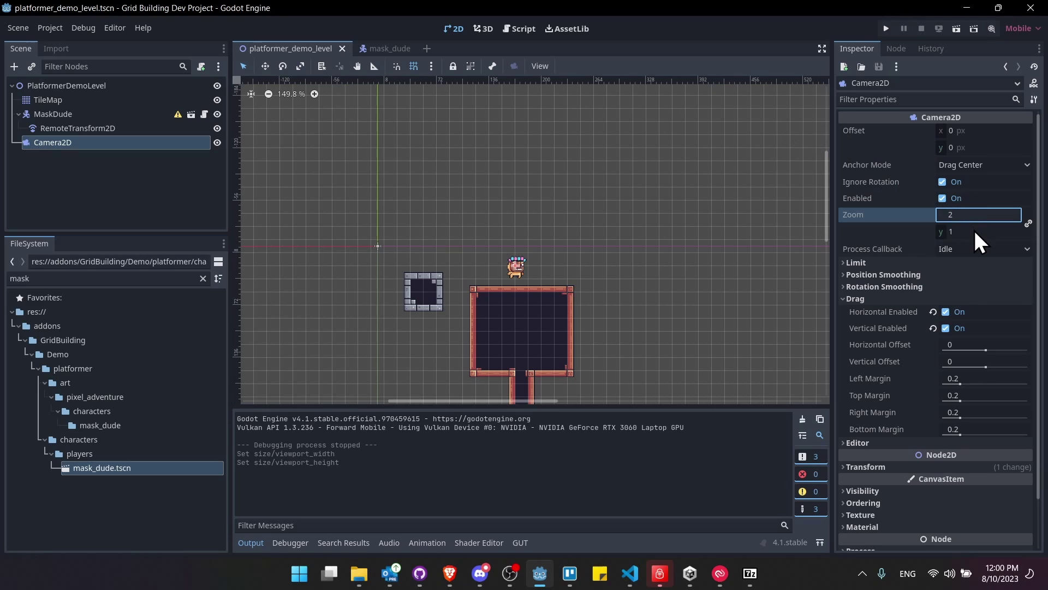
pyautogui.press('Return')
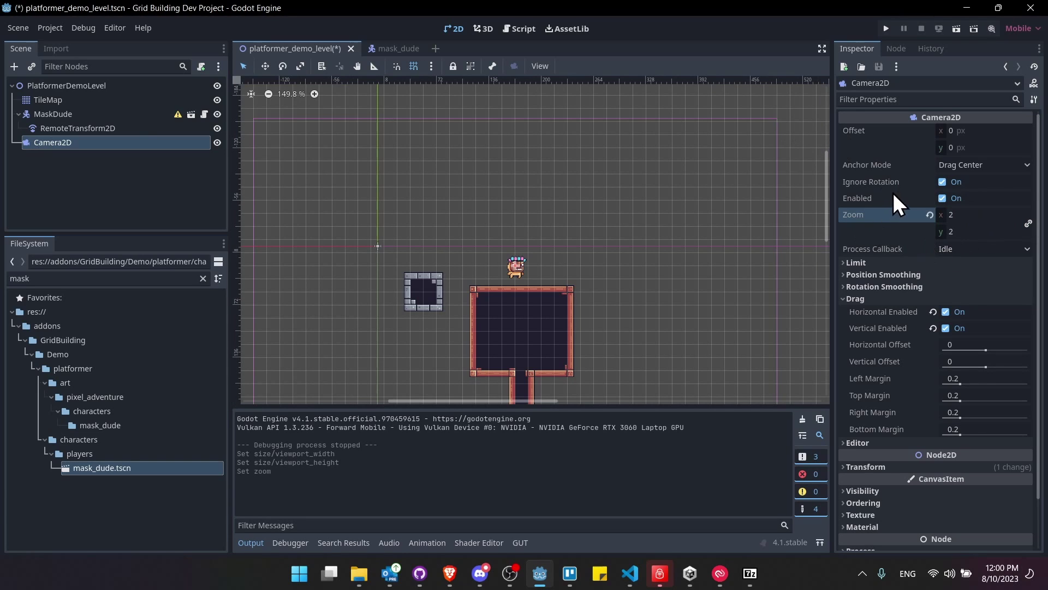
pyautogui.click(189, 205)
pyautogui.hotkey('ctrl', 's')
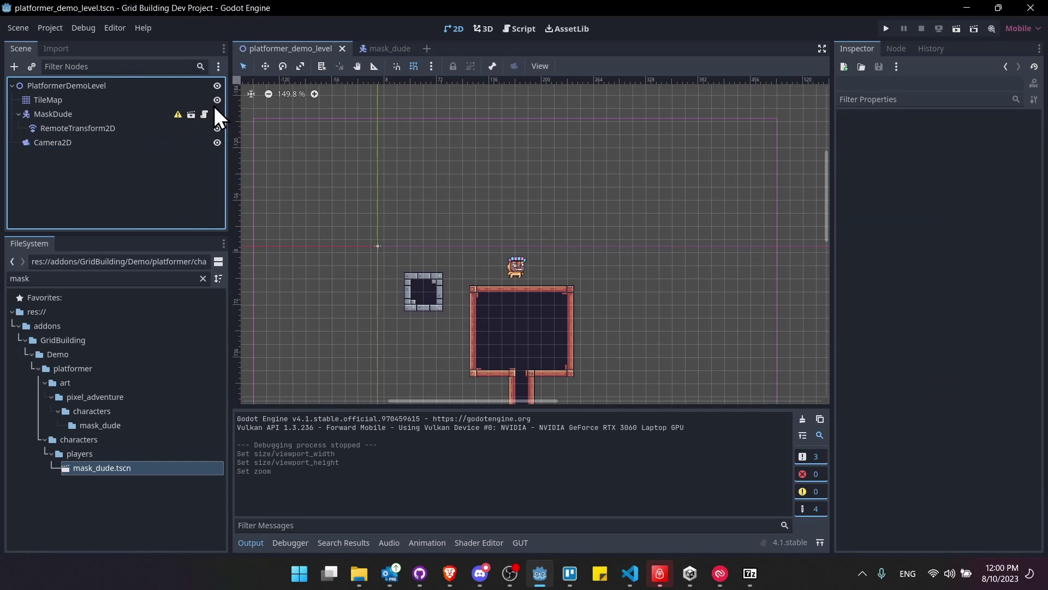
# - In the mask_dude scene, add a CollisionShape2D child to the MaskDude root node
pyautogui.click(380, 50)
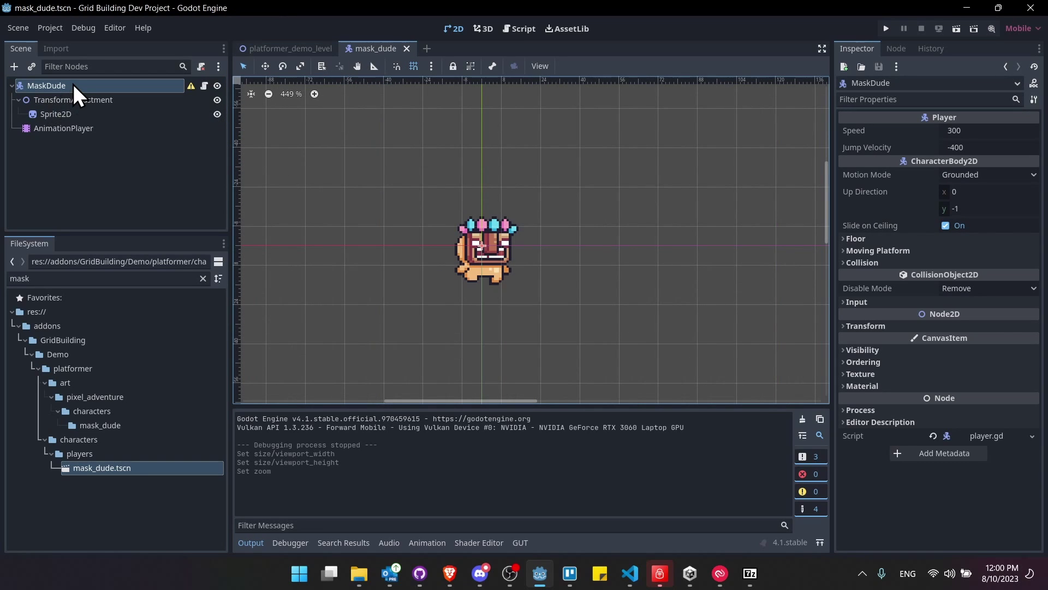
pyautogui.rightClick(73, 84)
pyautogui.click(113, 109)
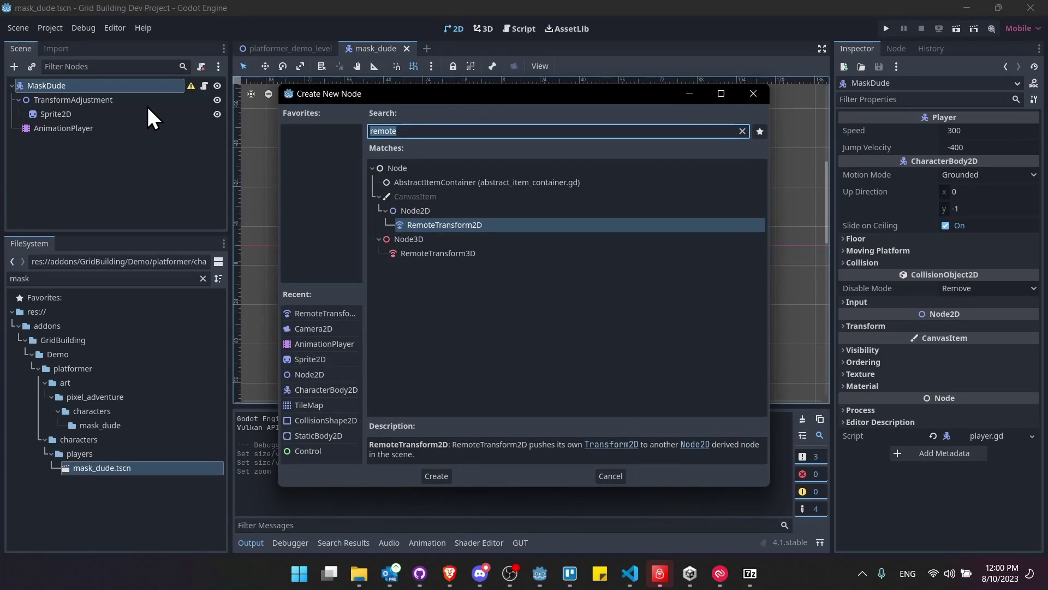
pyautogui.write('collision')
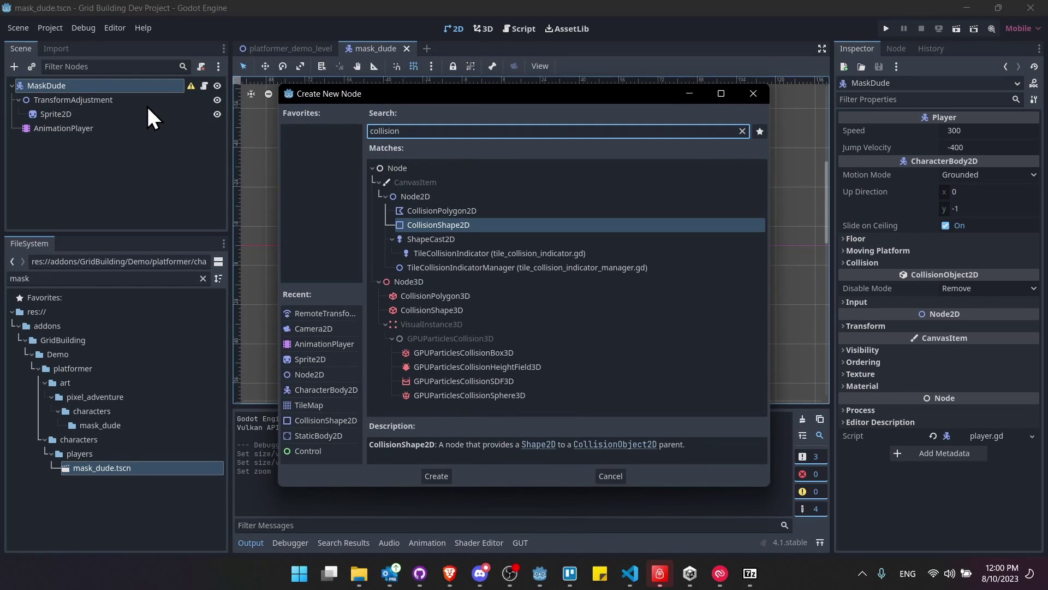
pyautogui.press('Return')
# - Turn off grid snapping, move Sprite2D up to (0, -12) so the feet sit near the origin, and save the scene
pyautogui.click(492, 210)
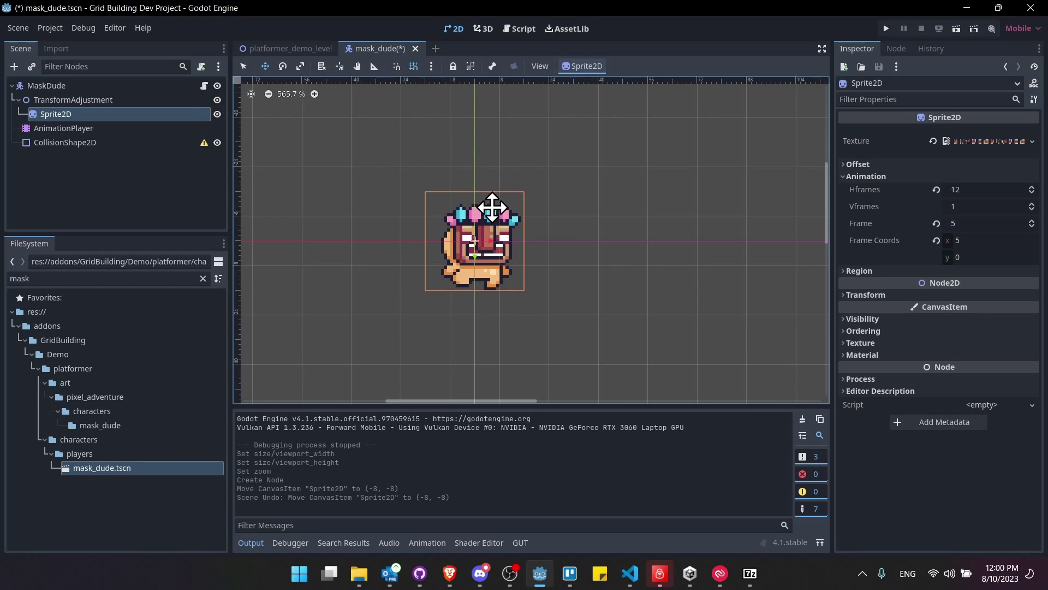
pyautogui.click(414, 66)
pyautogui.moveTo(503, 218); pyautogui.dragTo(503, 184)
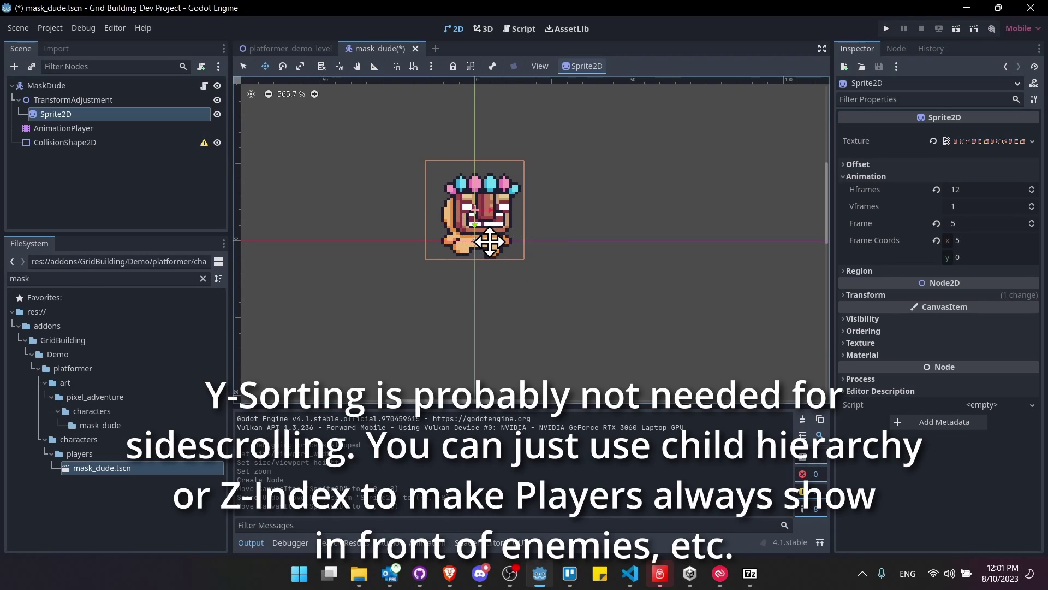
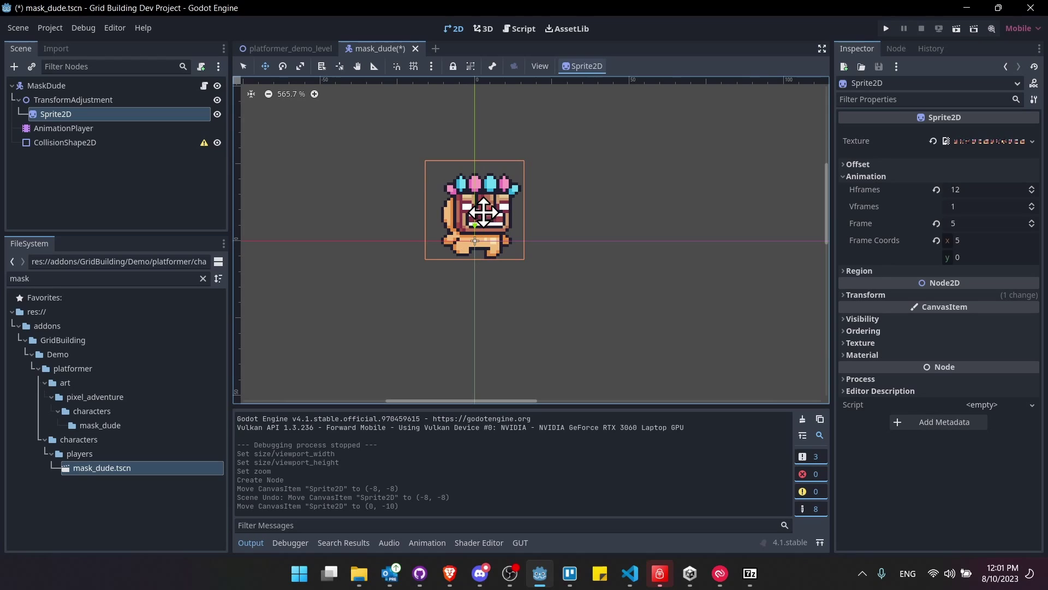
pyautogui.moveTo(483, 193)
pyautogui.mouseDown()
pyautogui.moveTo(489, 218)
pyautogui.moveTo(482, 188)
pyautogui.mouseUp()
pyautogui.hotkey('ctrl', 's')
# - Give the CollisionShape2D a new CapsuleShape2D, move it to (0, -10) over the sprite, and save the scene
pyautogui.click(106, 142)
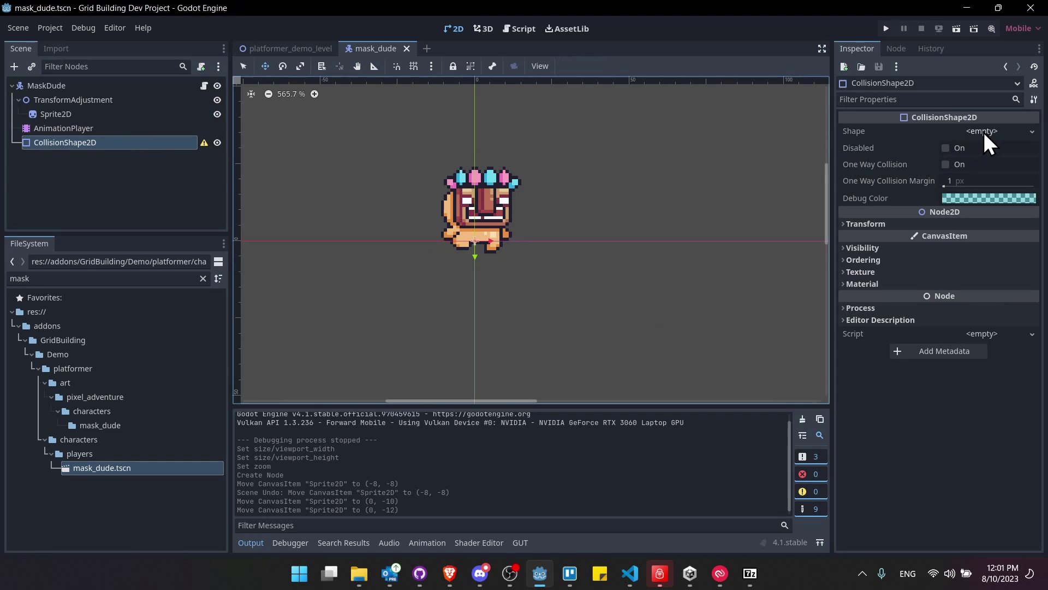
pyautogui.click(983, 134)
pyautogui.click(974, 221)
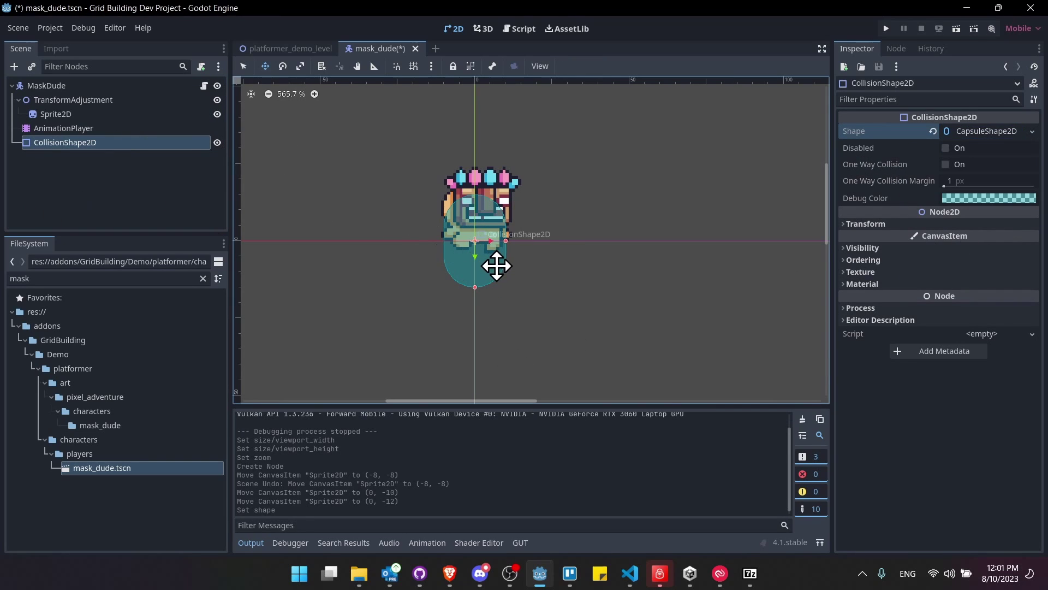
pyautogui.moveTo(496, 264); pyautogui.dragTo(499, 240)
pyautogui.hotkey('ctrl', 's')
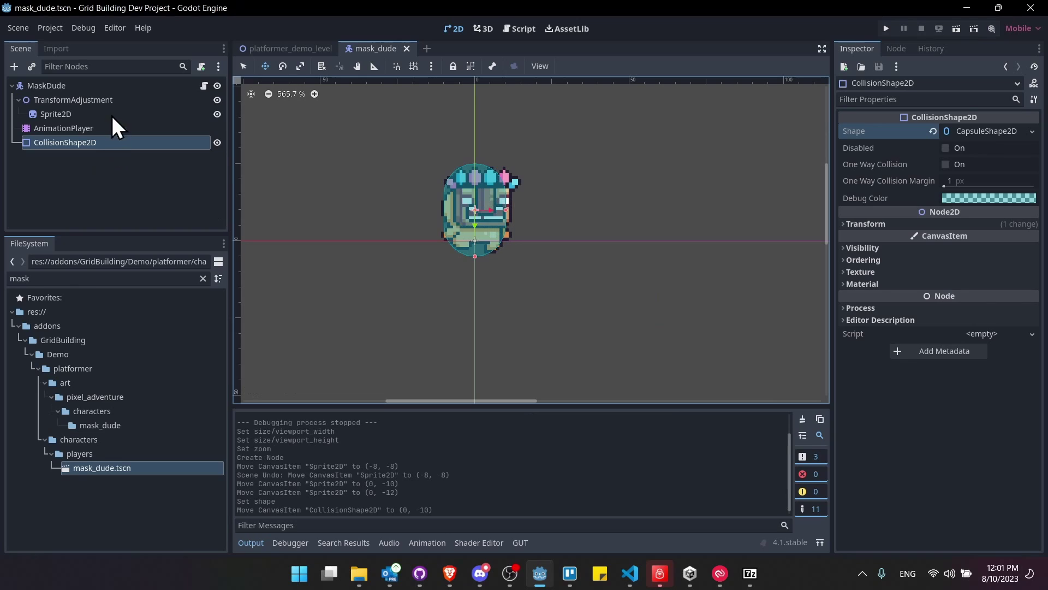
# - Try to reparent the CollisionShape2D under the TransformAdjustment node
pyautogui.moveTo(92, 142); pyautogui.dragTo(107, 120)
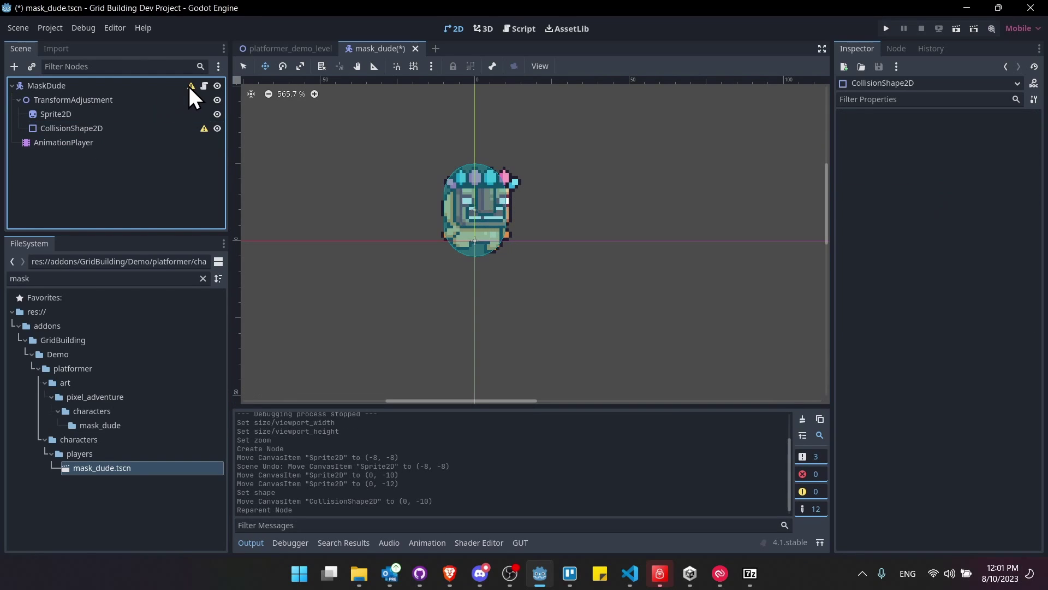
pyautogui.click(157, 86)
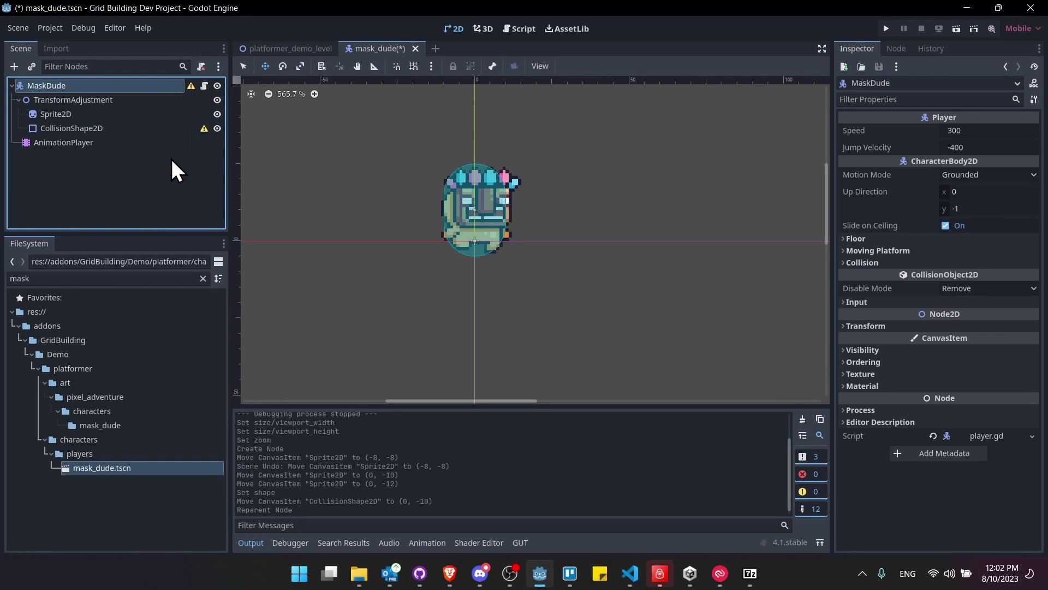
pyautogui.hotkey('ctrl', 'z')
pyautogui.click(421, 171)
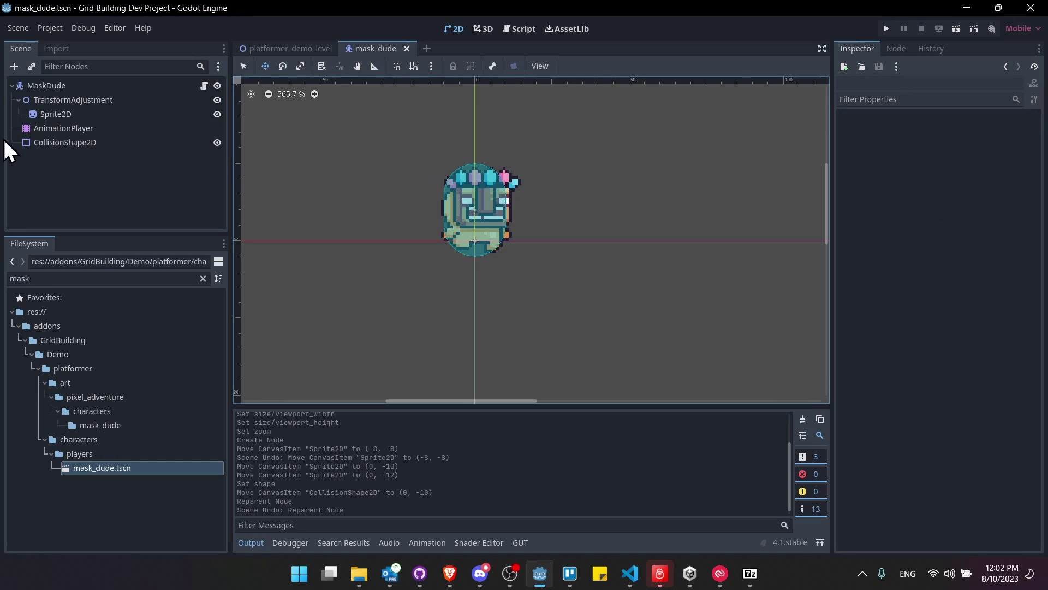
# - Against the run animation's first pose, shorten the capsule collision shape and move it up 2 px to match the sprite's feet
pyautogui.click(58, 130)
pyautogui.click(106, 141)
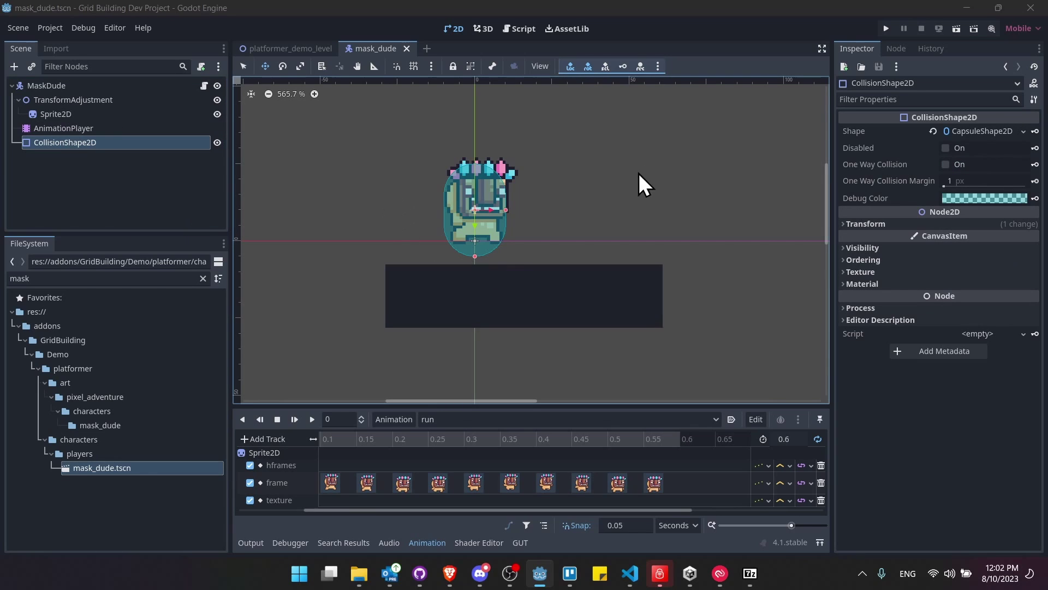
pyautogui.scroll(3, 468, 176)
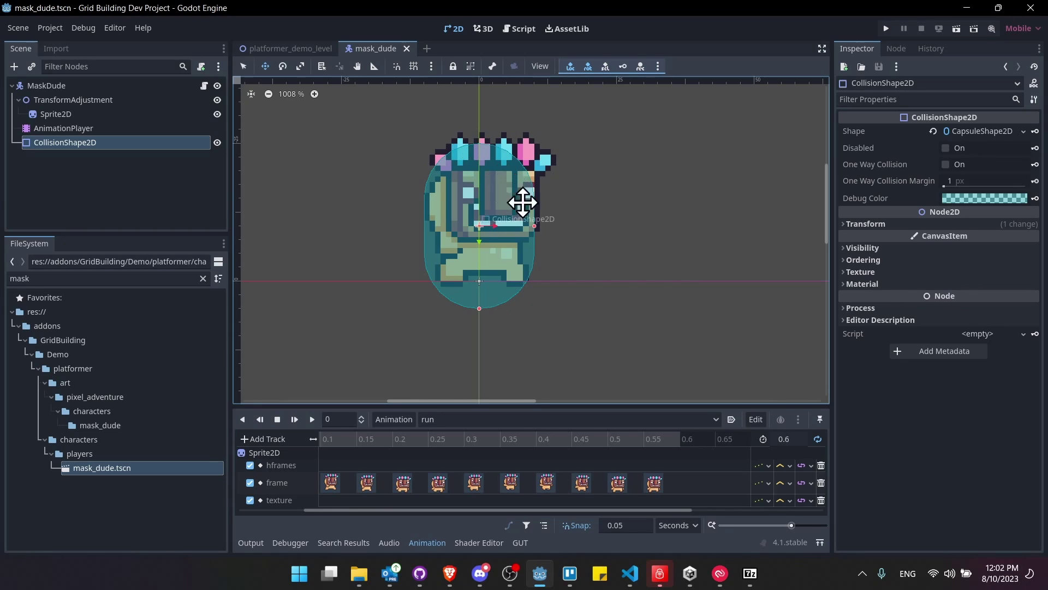
pyautogui.moveTo(479, 307); pyautogui.dragTo(483, 297)
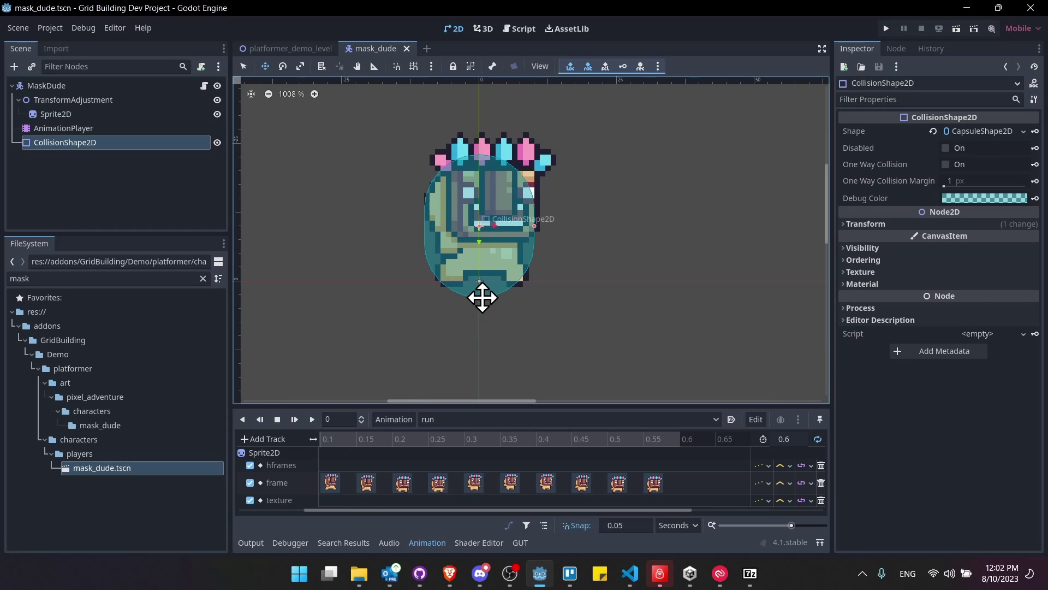
pyautogui.moveTo(499, 243); pyautogui.dragTo(501, 239)
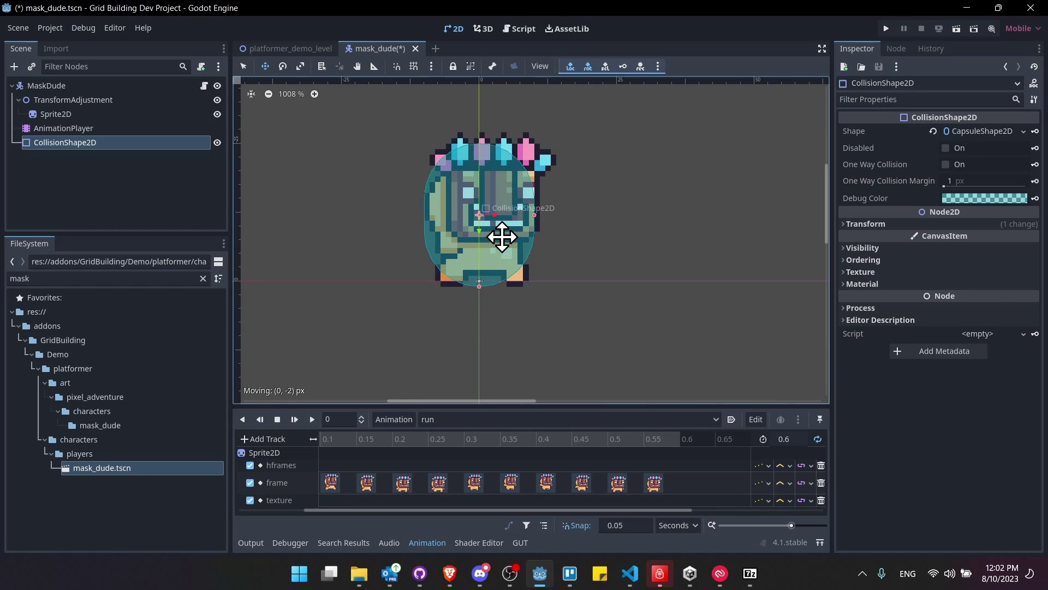
pyautogui.scroll(5, 478, 297)
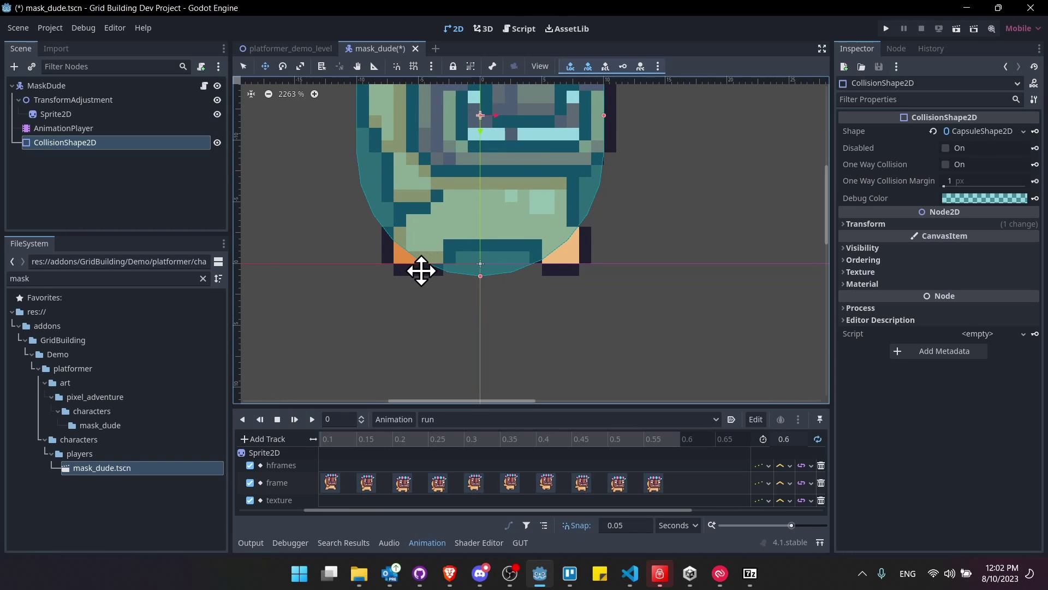
pyautogui.moveTo(454, 266); pyautogui.dragTo(442, 283, button='middle')
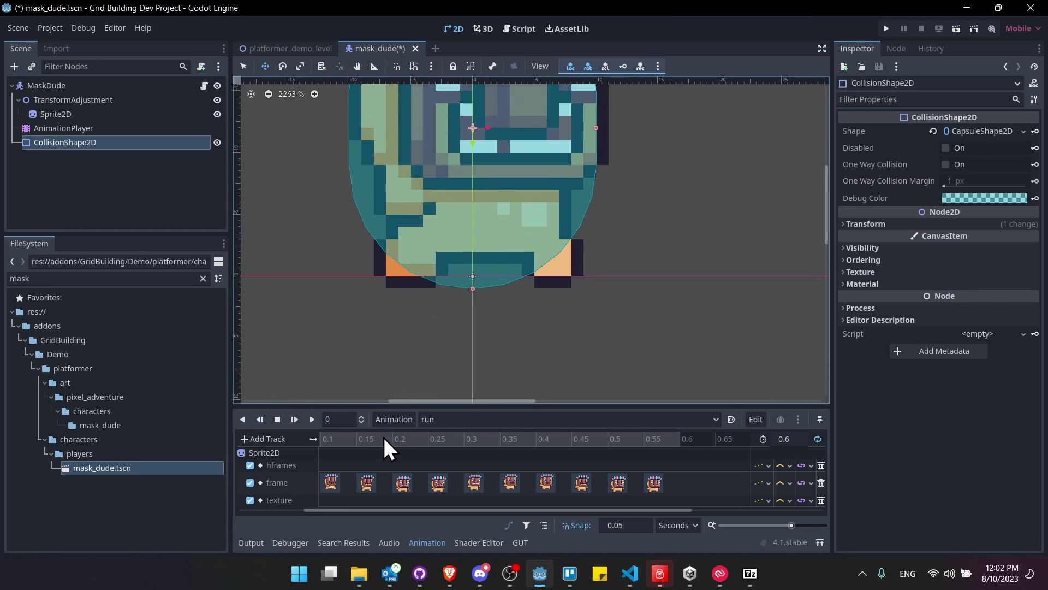
# - Preview the run animation at 0.25 s, lower the capsule to fit the feet in that frame, and save the scene
pyautogui.moveTo(388, 435); pyautogui.dragTo(445, 434)
pyautogui.moveTo(496, 245)
pyautogui.mouseDown()
pyautogui.moveTo(505, 232)
pyautogui.moveTo(503, 255)
pyautogui.mouseUp()
pyautogui.scroll(-2, 604, 281)
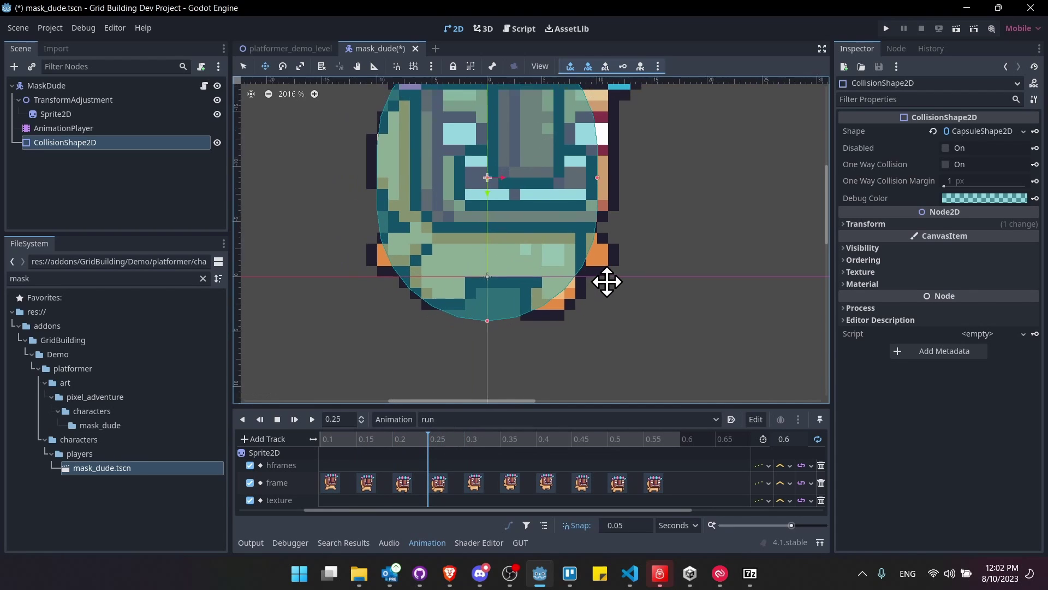
pyautogui.scroll(1, 609, 281)
pyautogui.moveTo(609, 281); pyautogui.dragTo(556, 315, button='middle')
pyautogui.moveTo(547, 238); pyautogui.dragTo(552, 239)
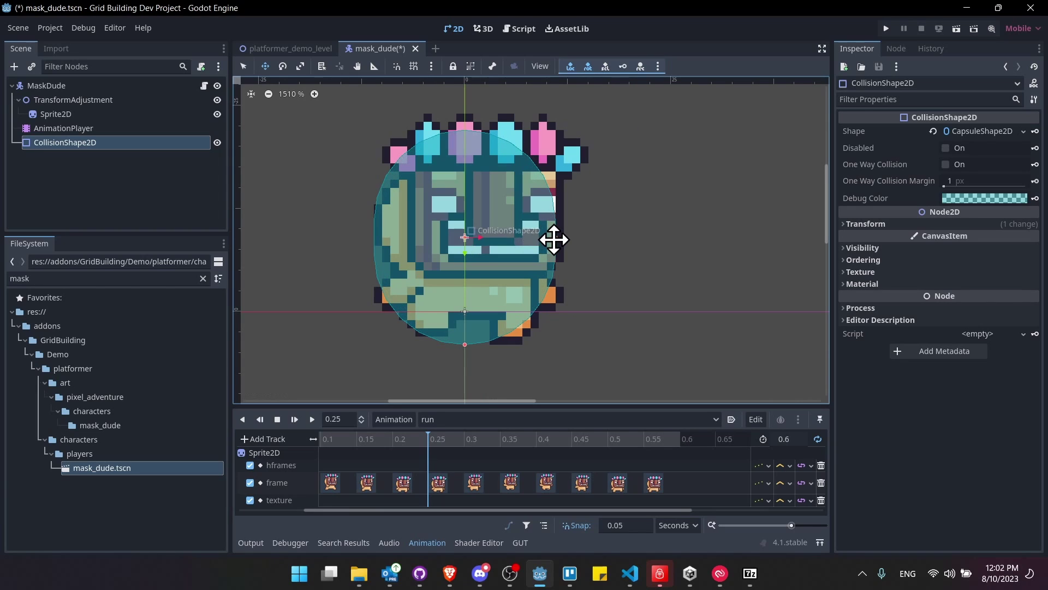
pyautogui.scroll(-3, 580, 238)
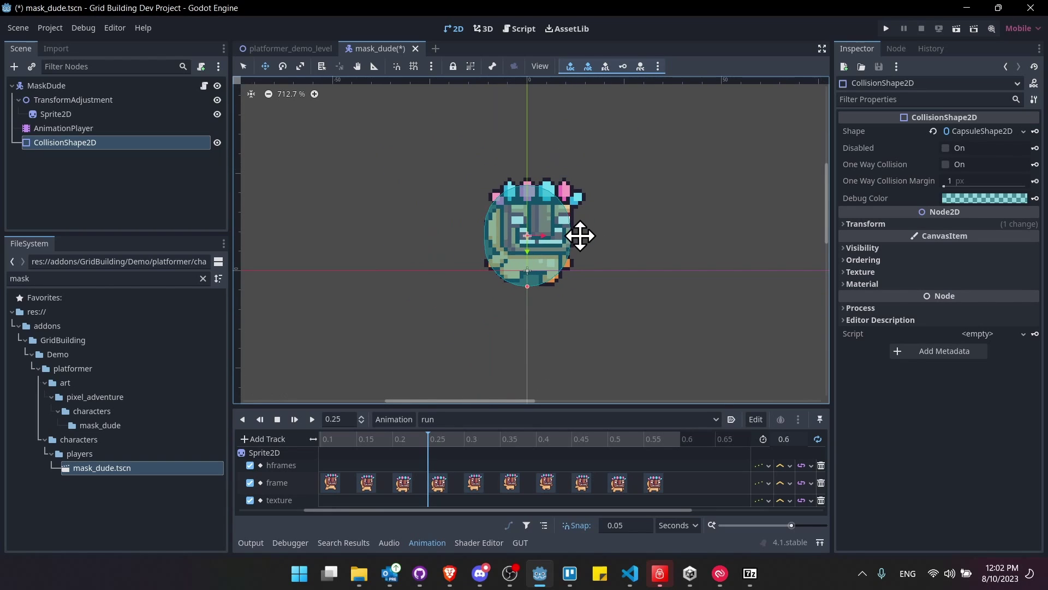
pyautogui.scroll(2, 520, 216)
pyautogui.hotkey('ctrl', 's')
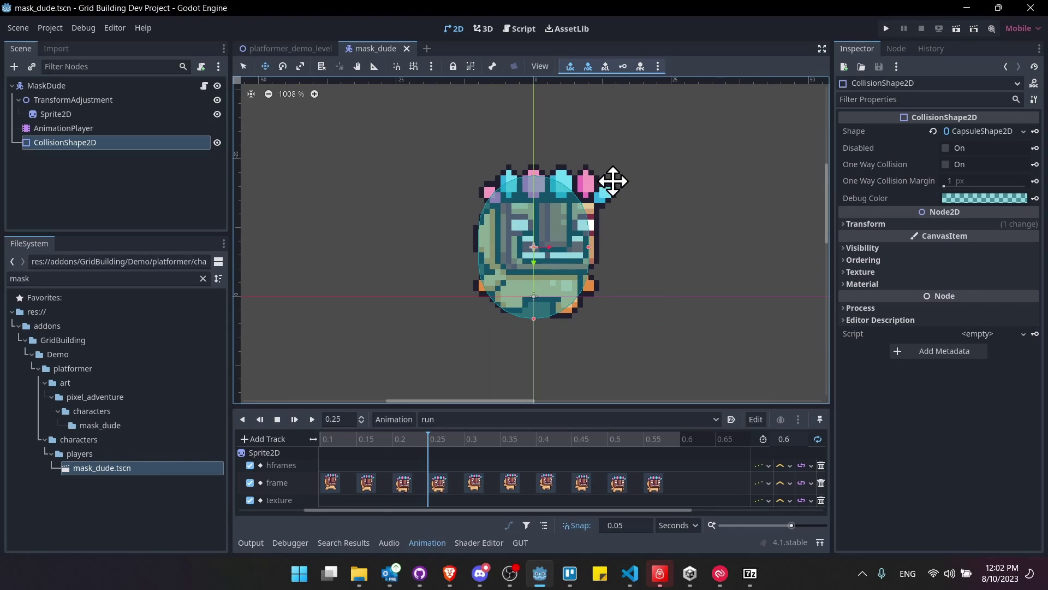
# - Run the platformer_demo_level scene and test MaskDude's walking, jumping and collisions on the rooms, with the camera following
pyautogui.click(270, 48)
pyautogui.scroll(2, 628, 301)
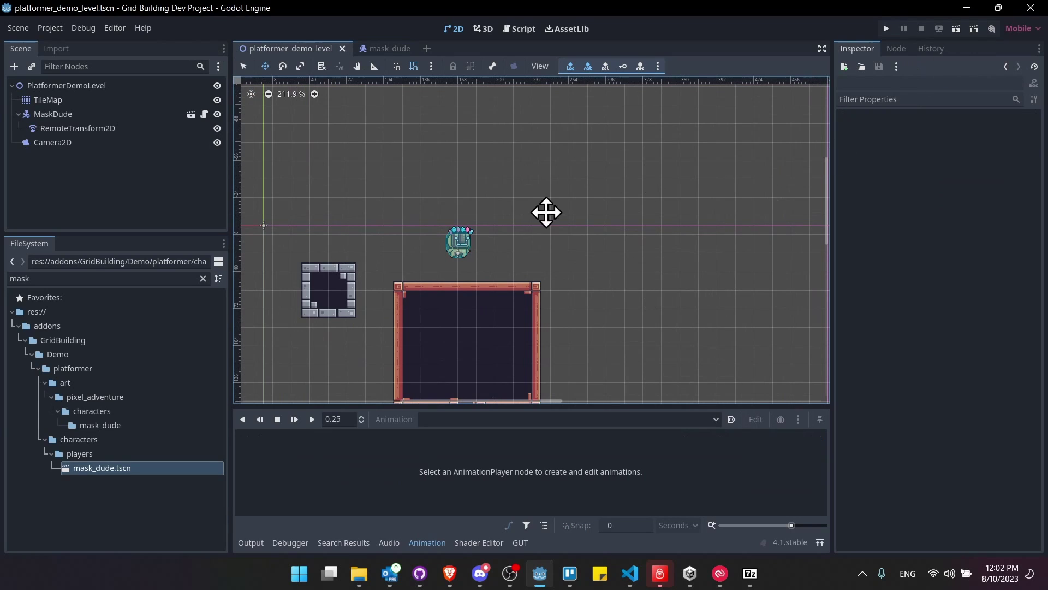
pyautogui.moveTo(546, 213); pyautogui.dragTo(586, 151, button='middle')
pyautogui.scroll(1, 576, 222)
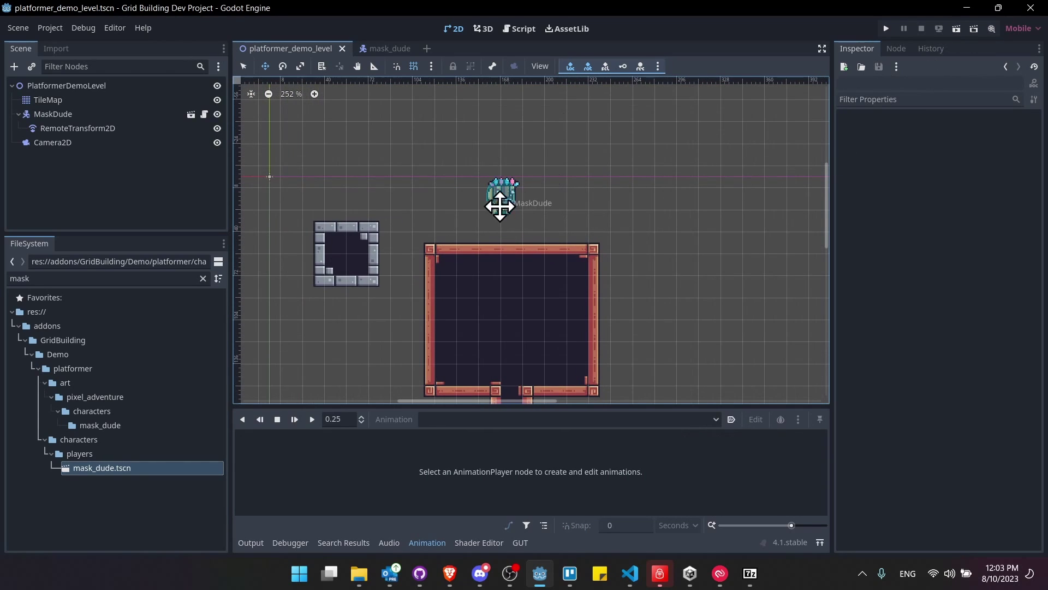
pyautogui.click(956, 29)
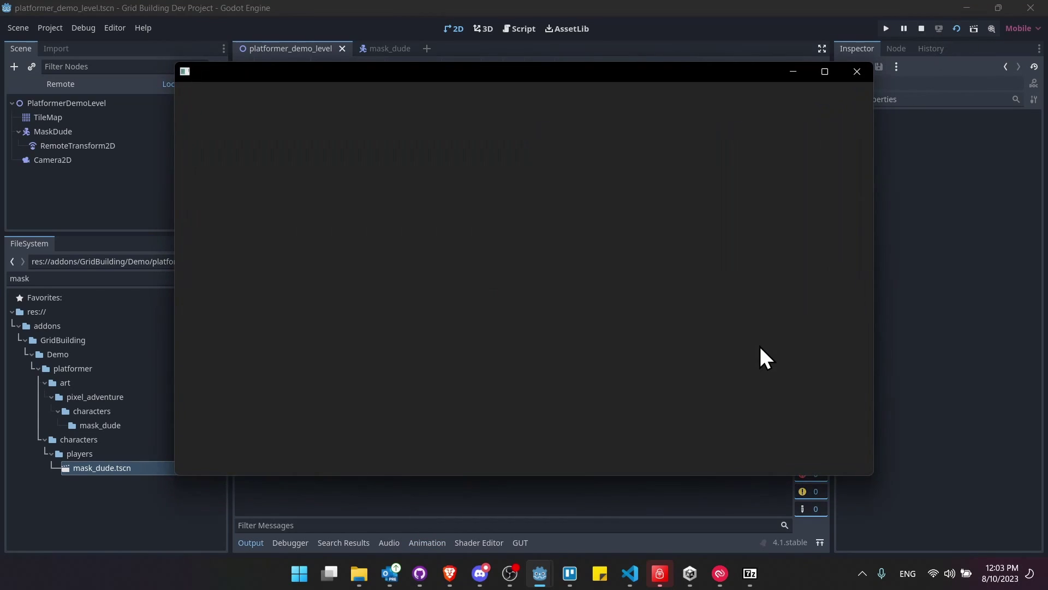
pyautogui.press('Left')
pyautogui.press('Right')
pyautogui.press('Left')
pyautogui.press('space')
pyautogui.press('Right')
pyautogui.press('Left')
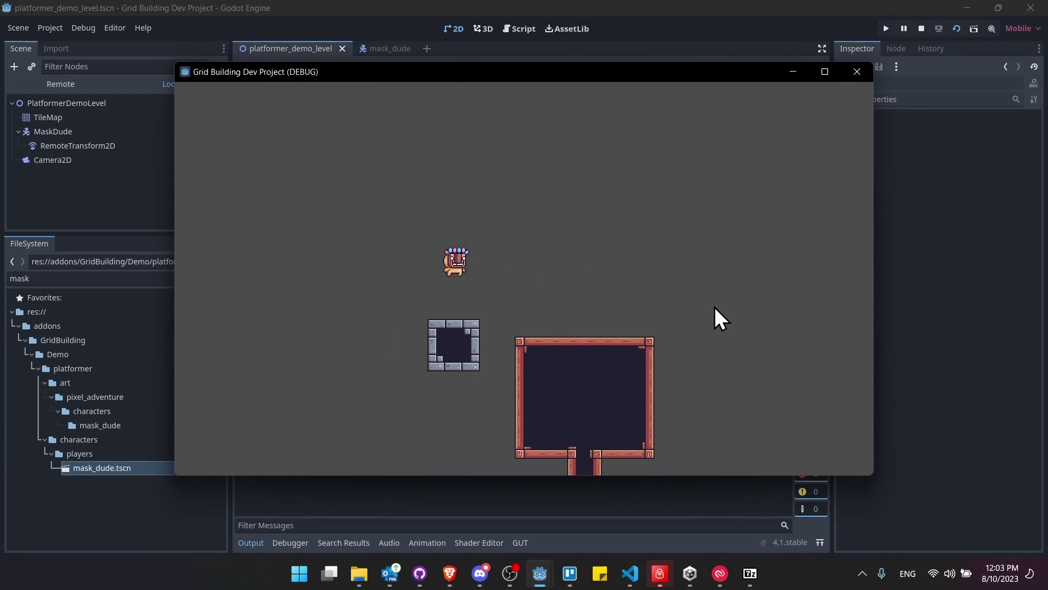
pyautogui.press('Right')
pyautogui.press('space')
pyautogui.press('Left')
pyautogui.press('space')
pyautogui.press('Right')
pyautogui.press('Left')
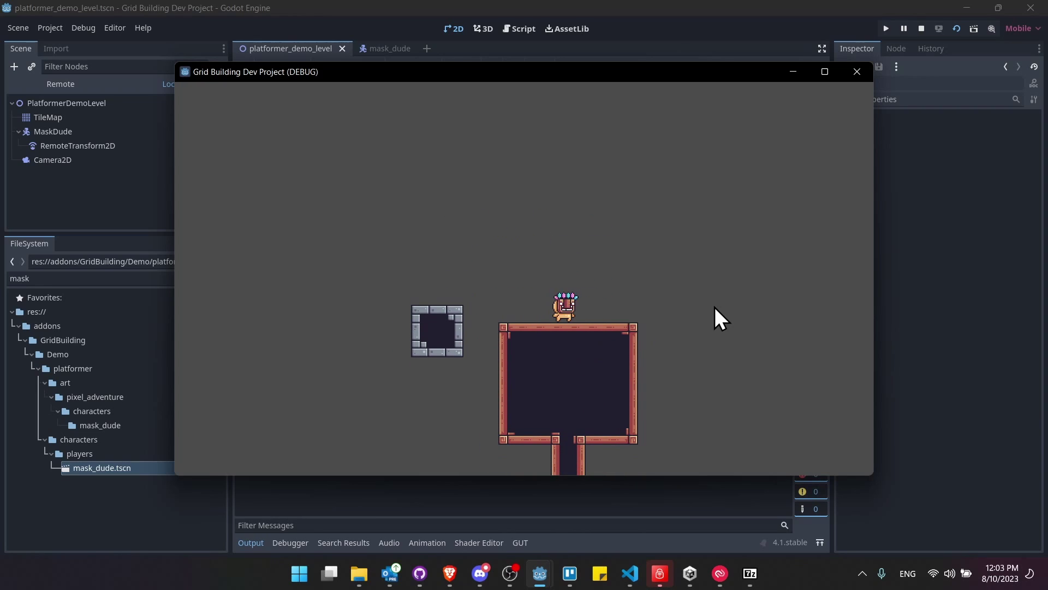
pyautogui.press('Right')
pyautogui.press('Left')
pyautogui.press('Right')
pyautogui.press('Left')
pyautogui.press('Left')
pyautogui.press('Right')
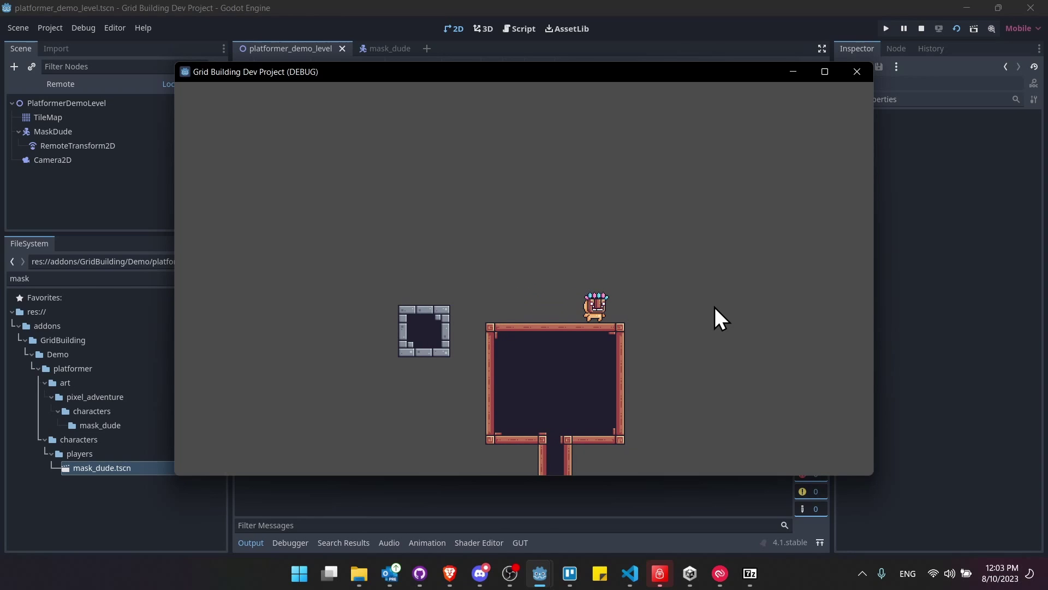
# - Stop the running game and open the player.gd script attached to MaskDude in the mask_dude scene
pyautogui.click(922, 28)
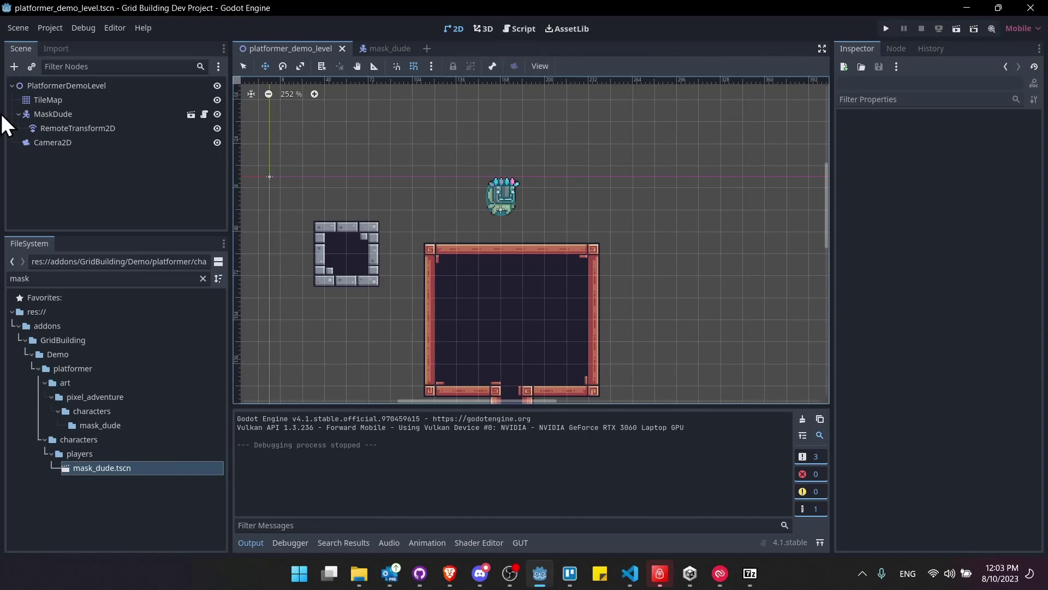
pyautogui.click(381, 51)
pyautogui.click(204, 86)
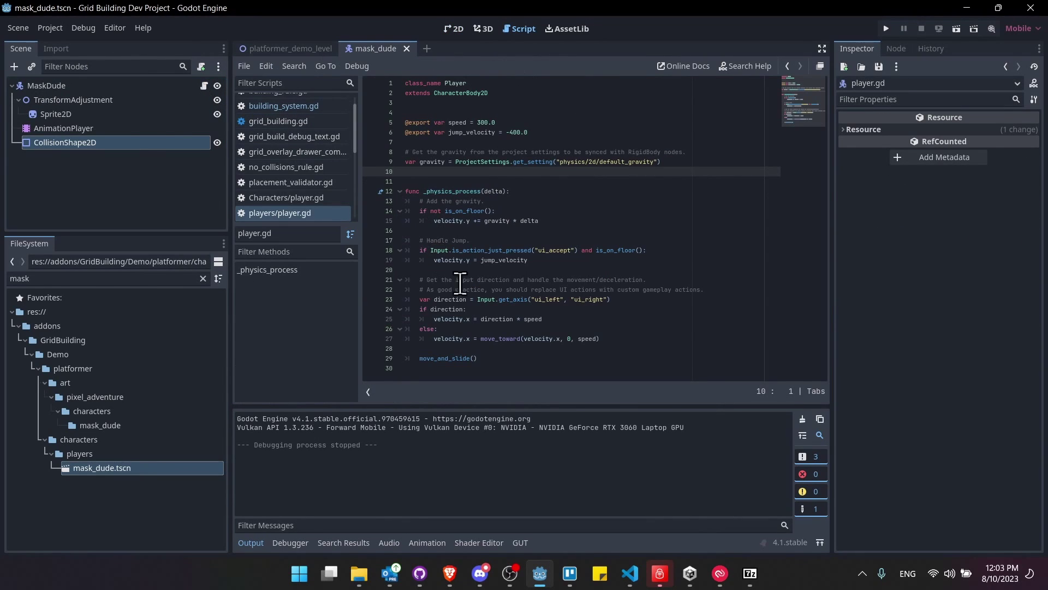
# - Add a placeholder function _set_character_facing_direction(direction : Vector2) containing only pass at the end of player.gd
pyautogui.hotkey('ctrl', 'End')
pyautogui.press('Return')
pyautogui.write('func _')
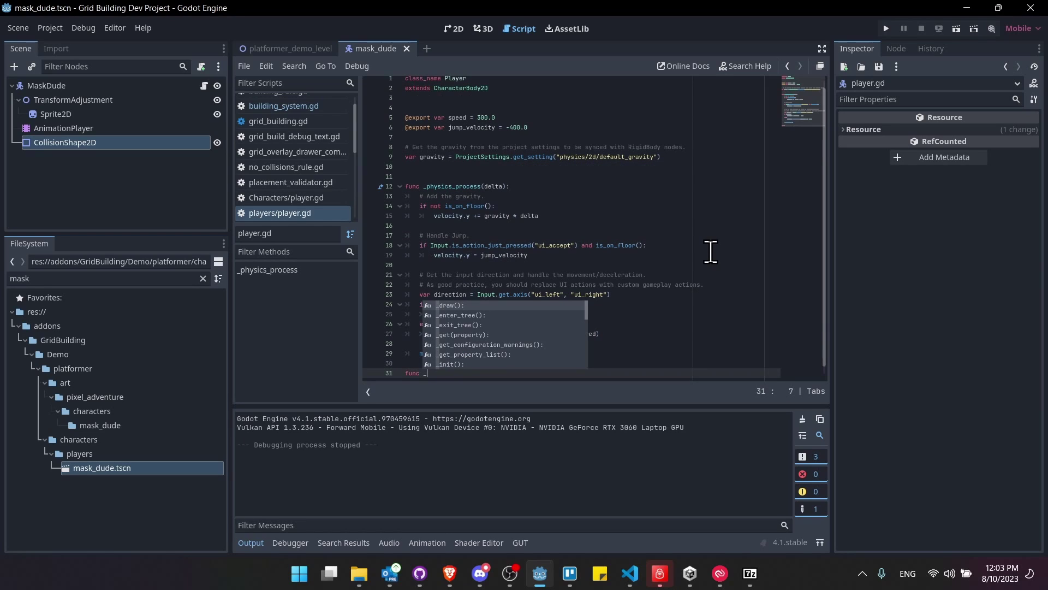
pyautogui.write('set_character_facing_direction(direction : Vector2')
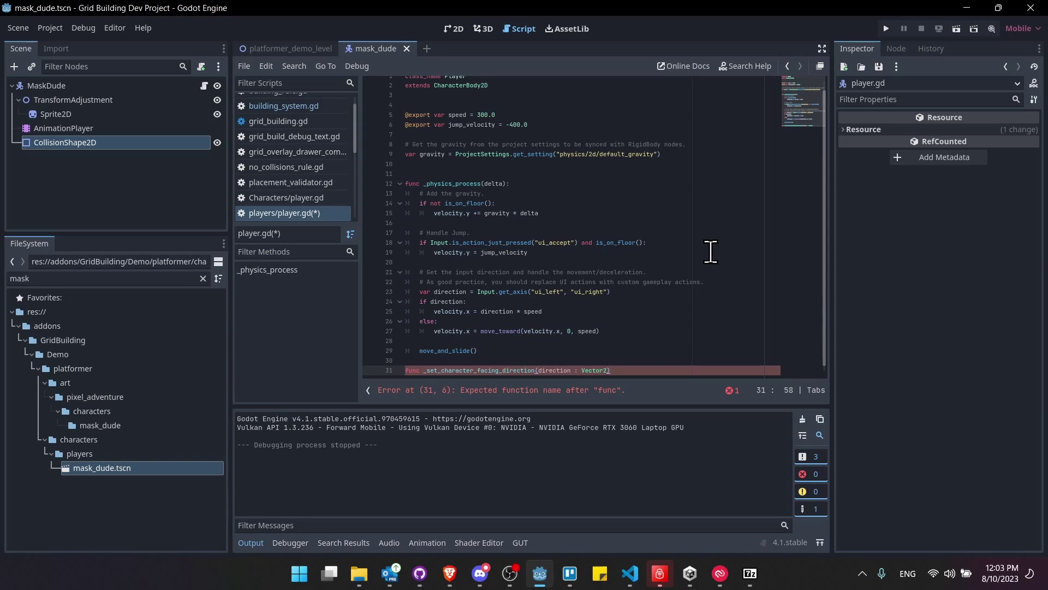
pyautogui.write(':')
pyautogui.press('Return')
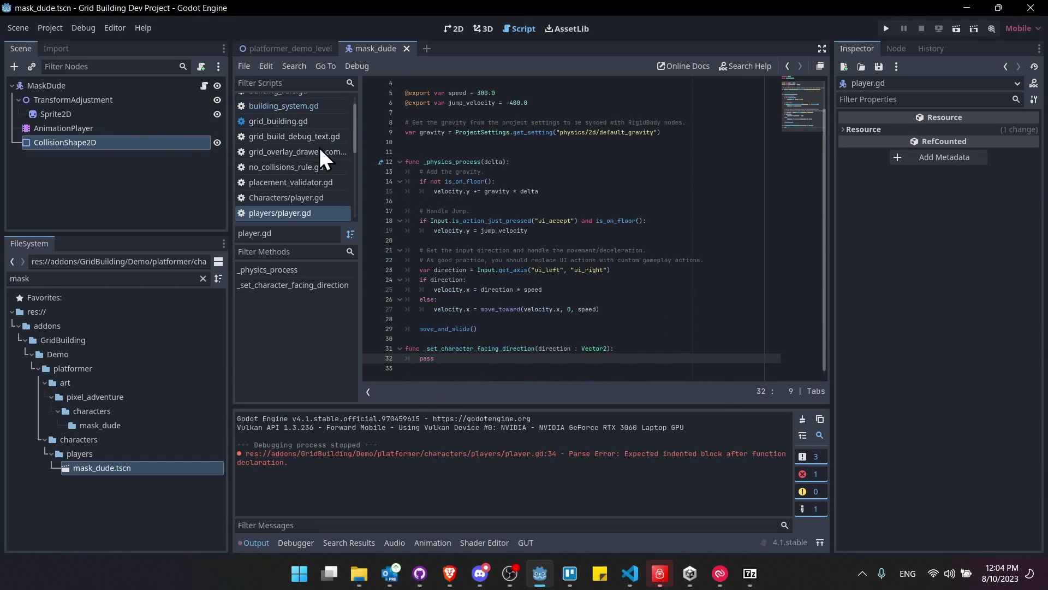
# - Declare an exported variable transform_adjustment of type Node2D below jump_velocity in player.gd
pyautogui.scroll(1, 501, 171)
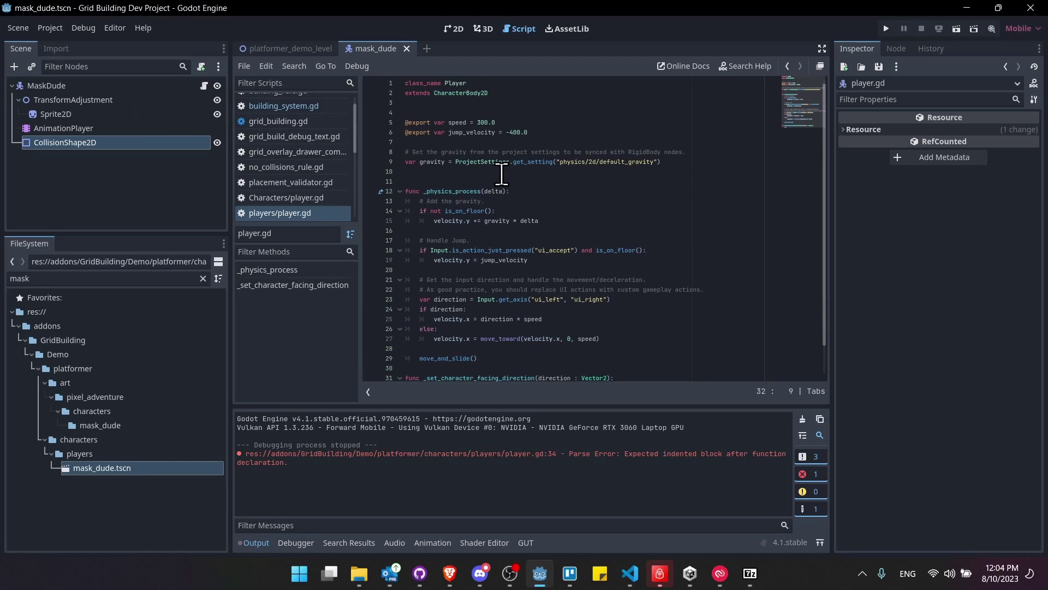
pyautogui.click(555, 133)
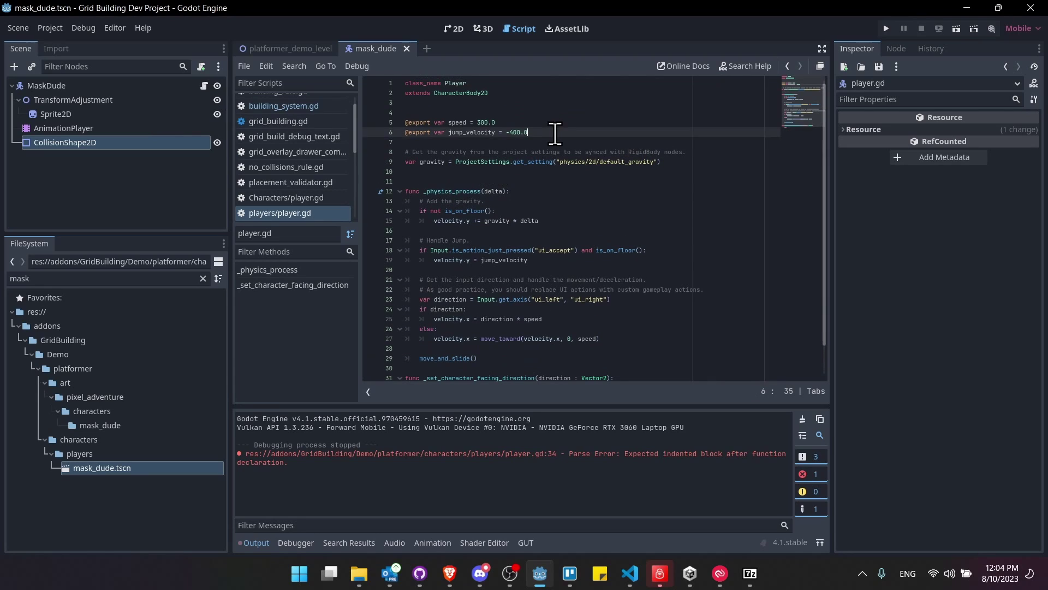
pyautogui.press('Return')
pyautogui.press('Return')
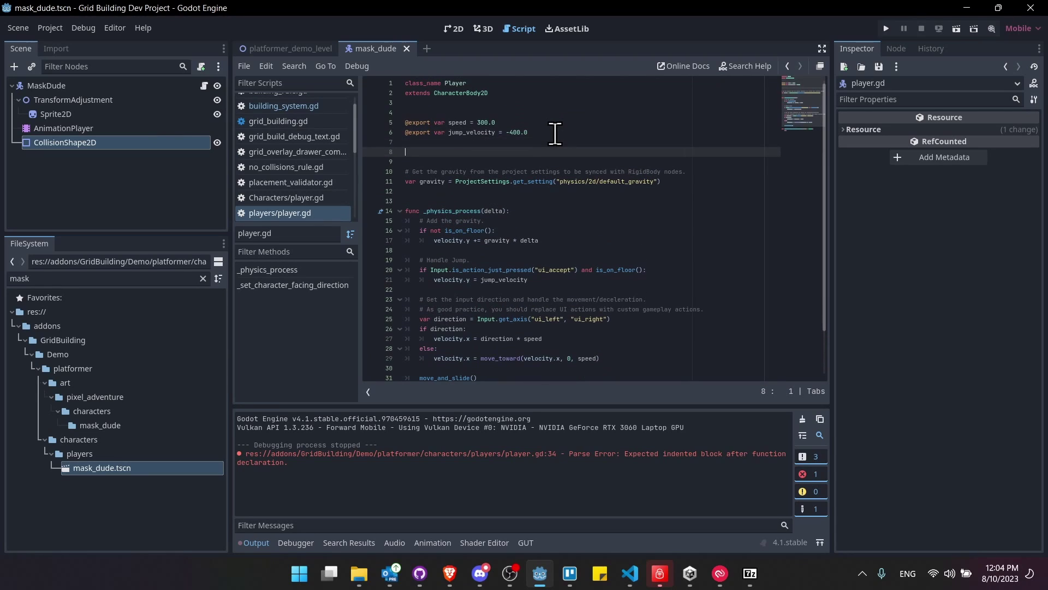
pyautogui.write('@export ')
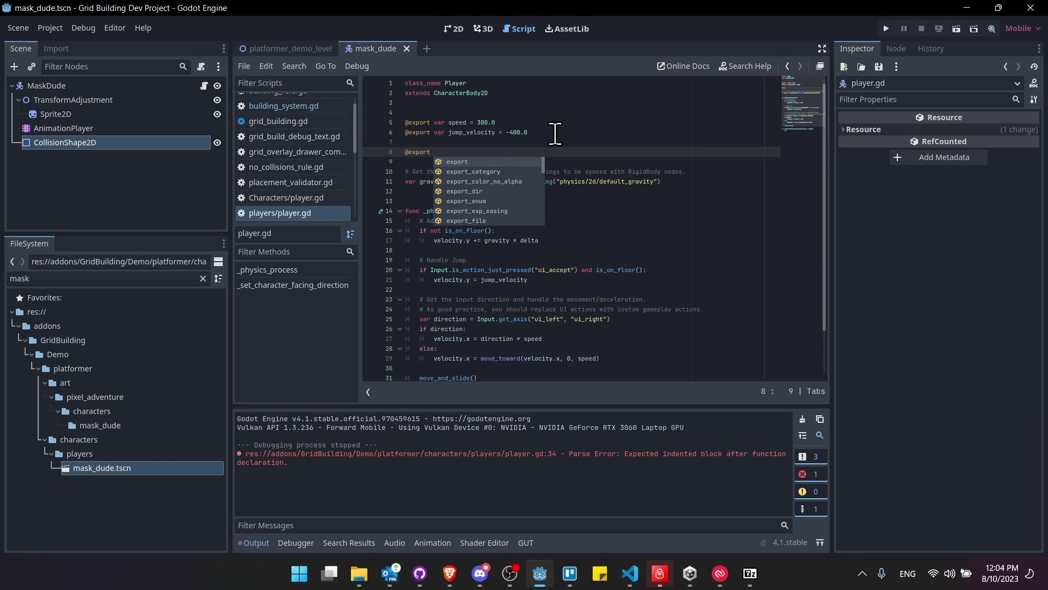
pyautogui.write('var transform_adjustment : Node2D')
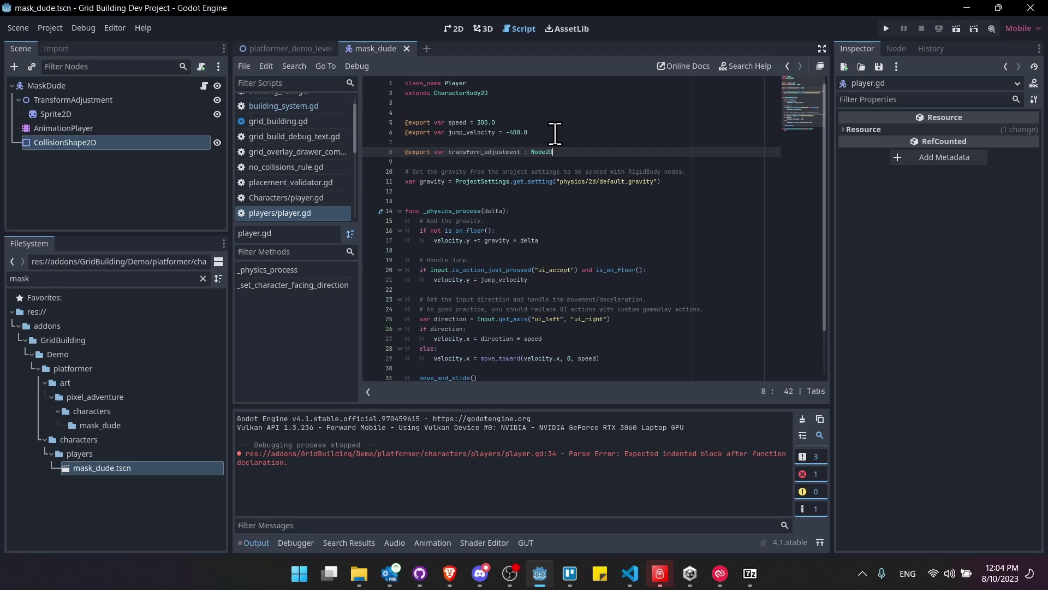
pyautogui.hotkey('ctrl', 'shift', 'Return')
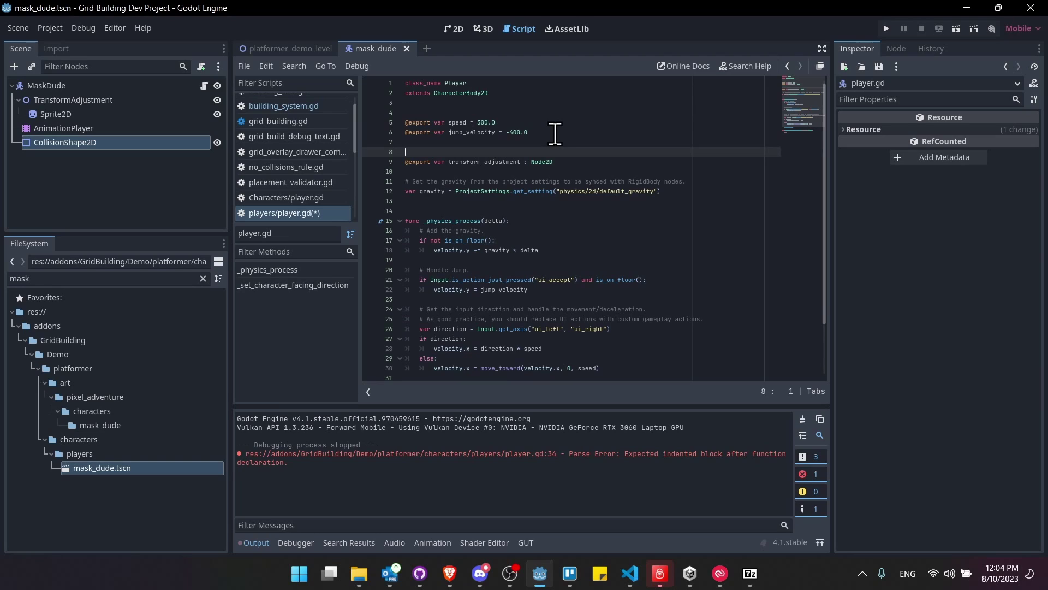
pyautogui.write('@export_grou')
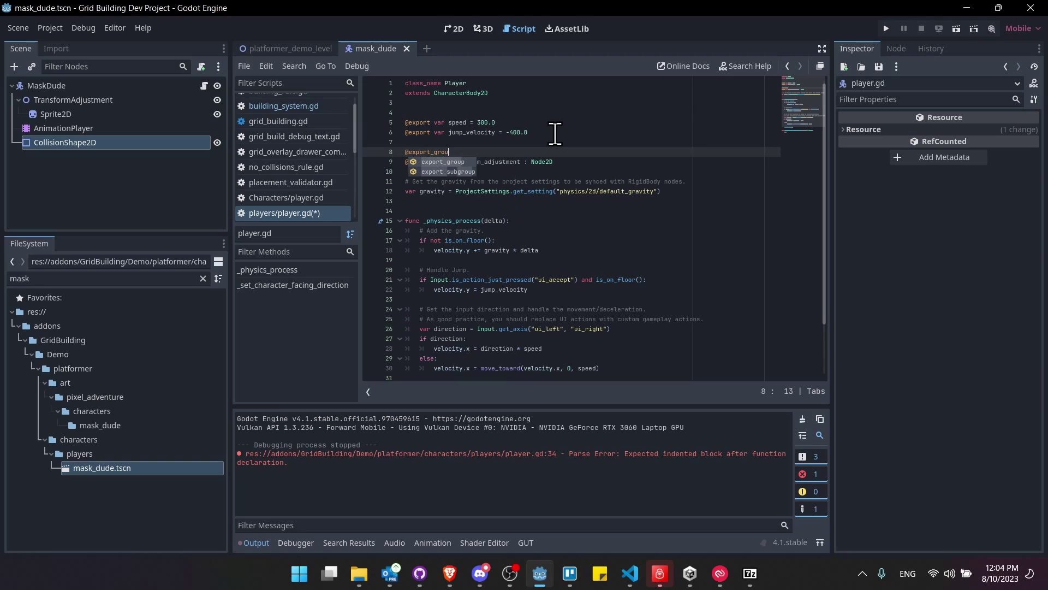
pyautogui.write('p(')
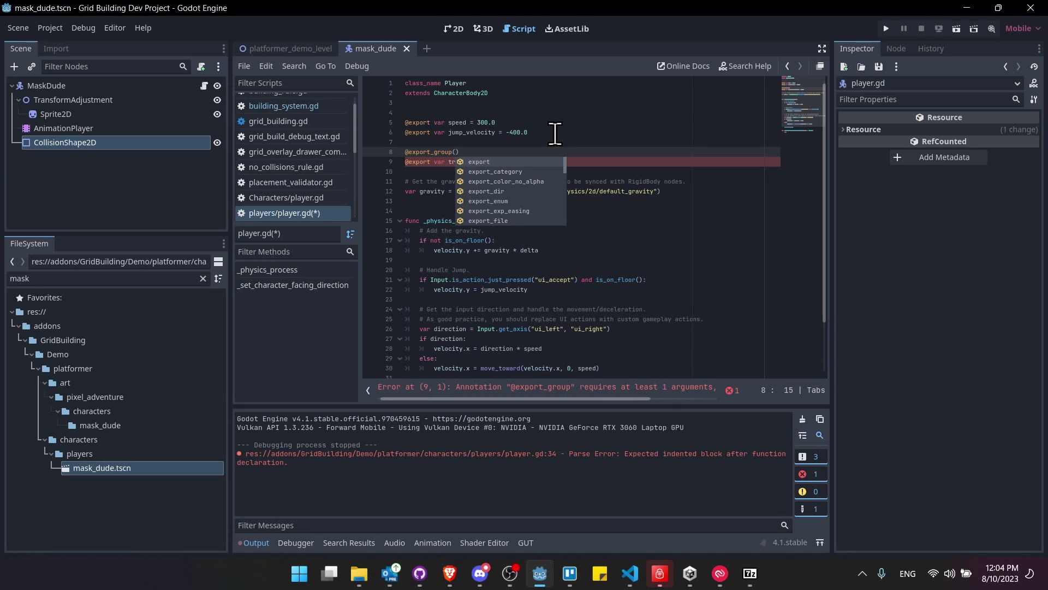
pyautogui.write('"')
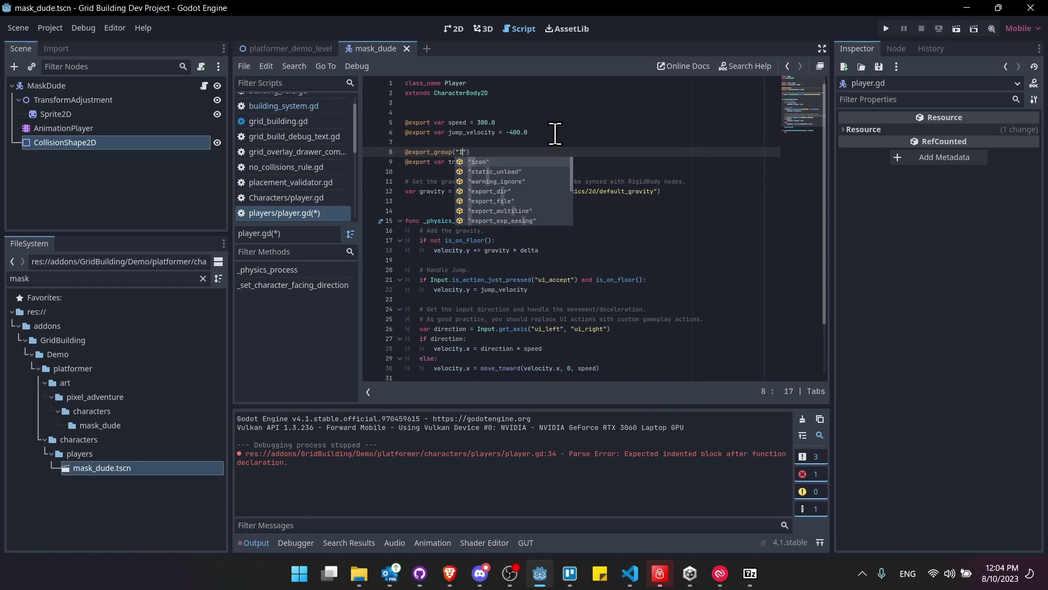
pyautogui.write('Internal Nodes')
pyautogui.hotkey('ctrl', 's')
# - Assign the TransformAdjustment node to MaskDude's Transform Adjustment property under Internal Nodes and save the scene
pyautogui.click(136, 86)
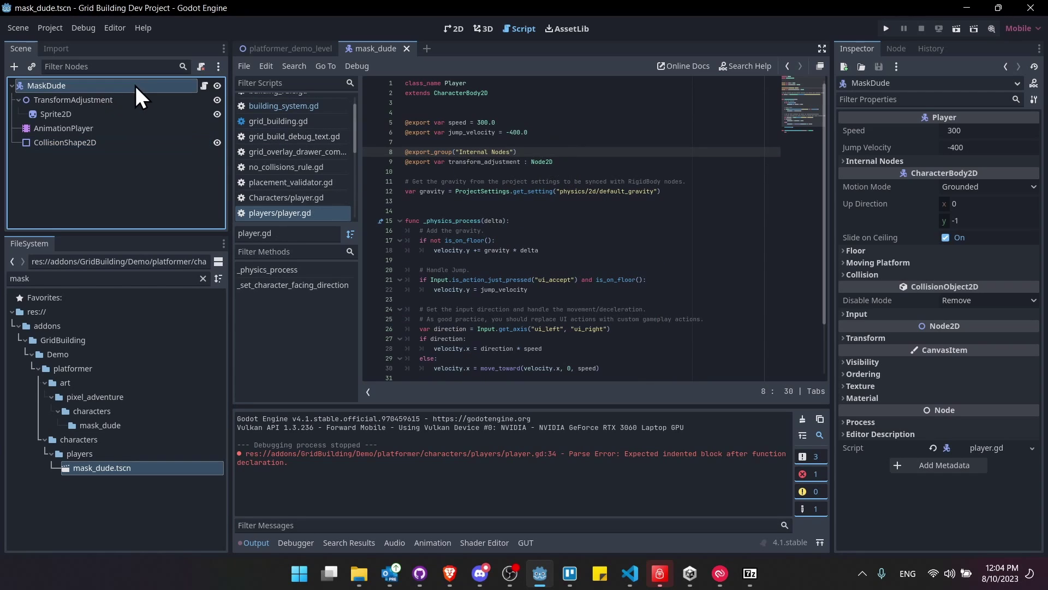
pyautogui.click(881, 160)
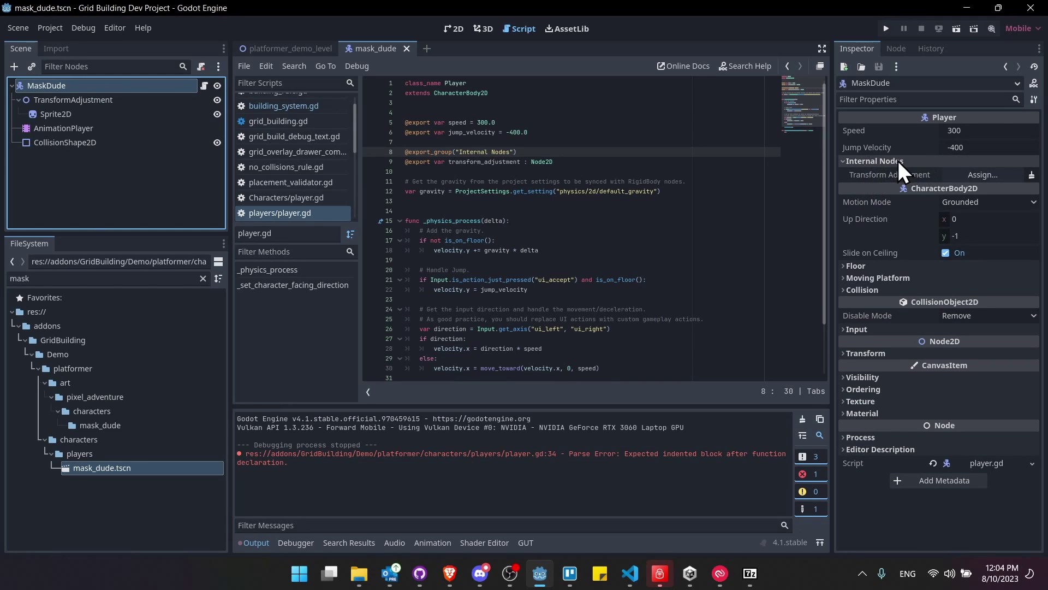
pyautogui.click(986, 175)
pyautogui.doubleClick(489, 147)
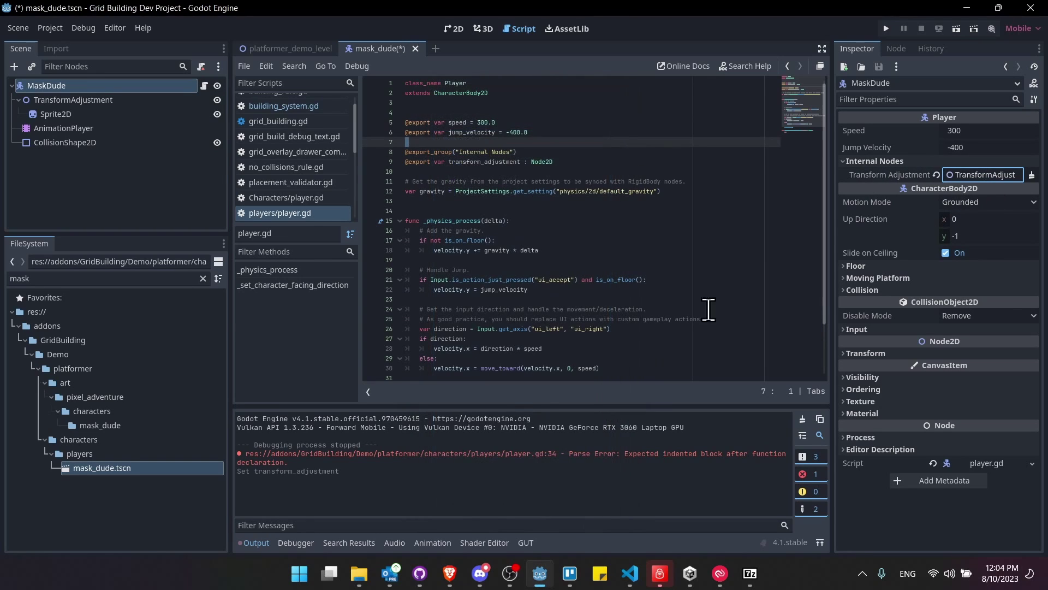
pyautogui.click(675, 213)
pyautogui.hotkey('ctrl', 's')
# - Replace pass in _set_character_facing_direction with var scale_x = sign(direction.x)
pyautogui.scroll(-2, 677, 251)
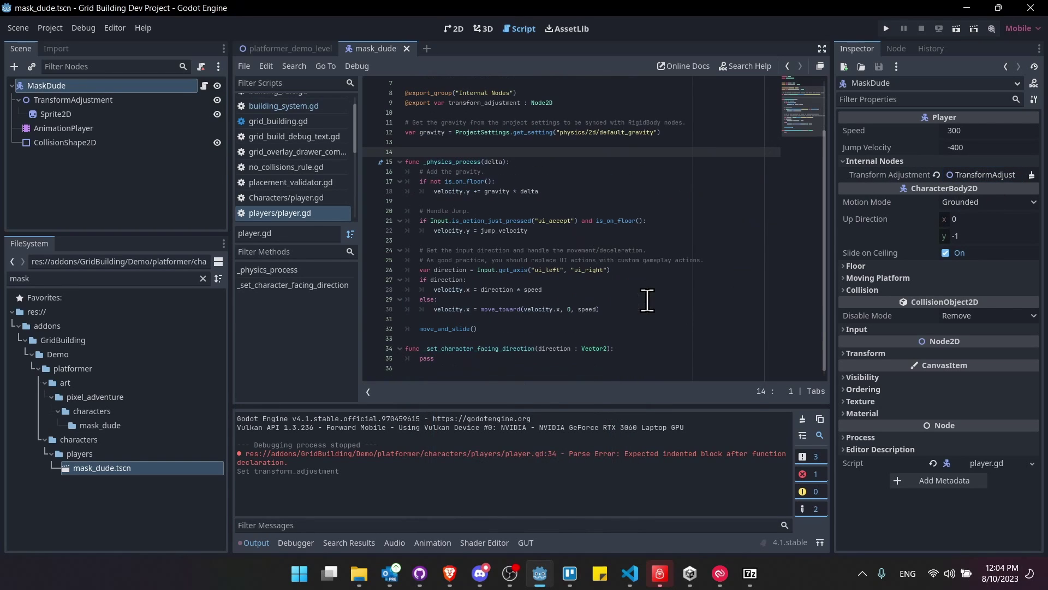
pyautogui.click(475, 358)
pyautogui.doubleClick(424, 358)
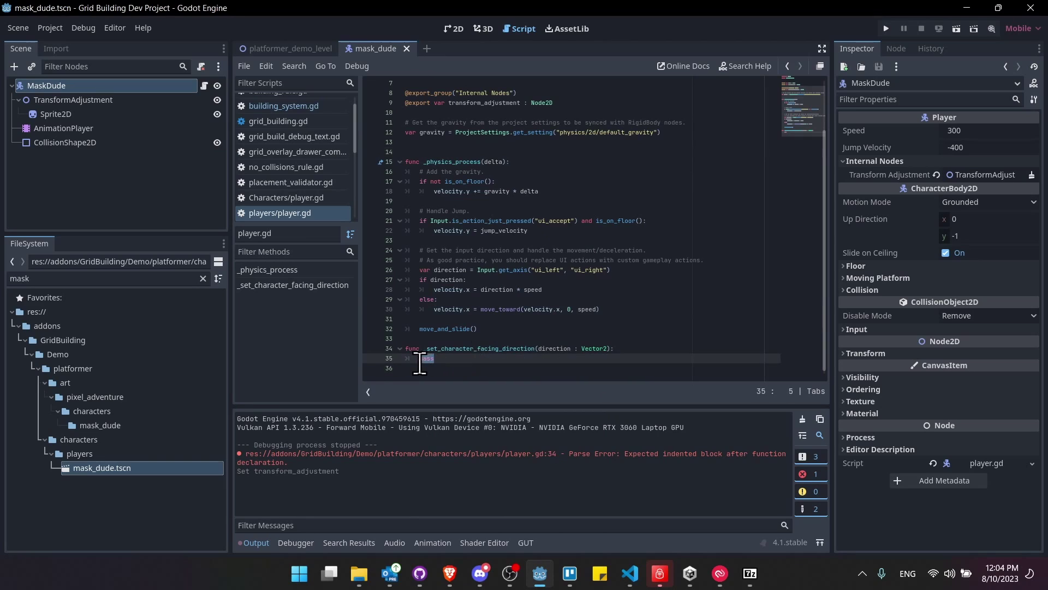
pyautogui.scroll(1, 450, 145)
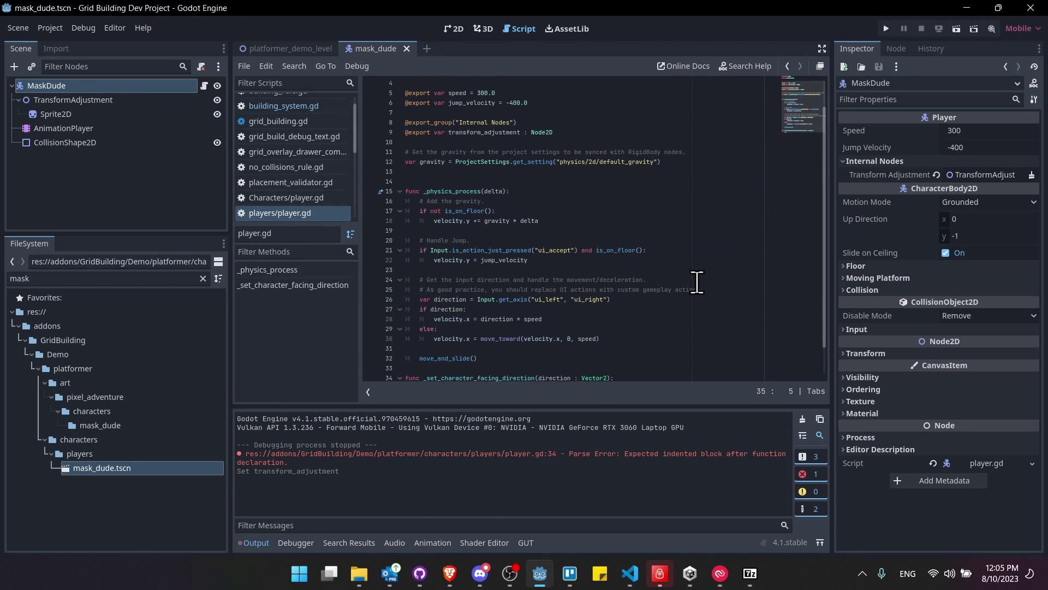
pyautogui.scroll(-1, 691, 281)
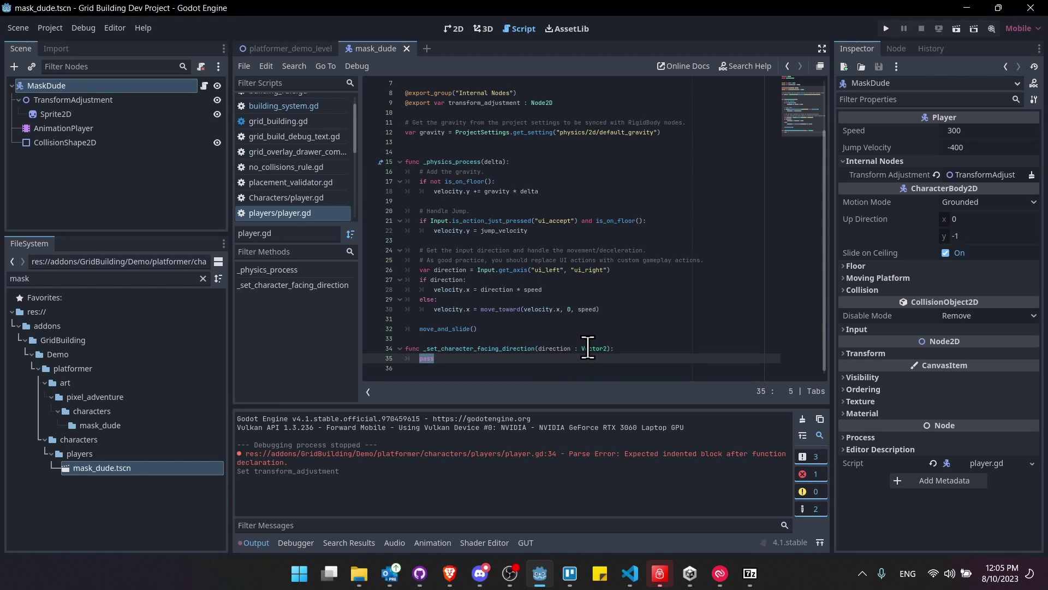
pyautogui.press('BackSpace')
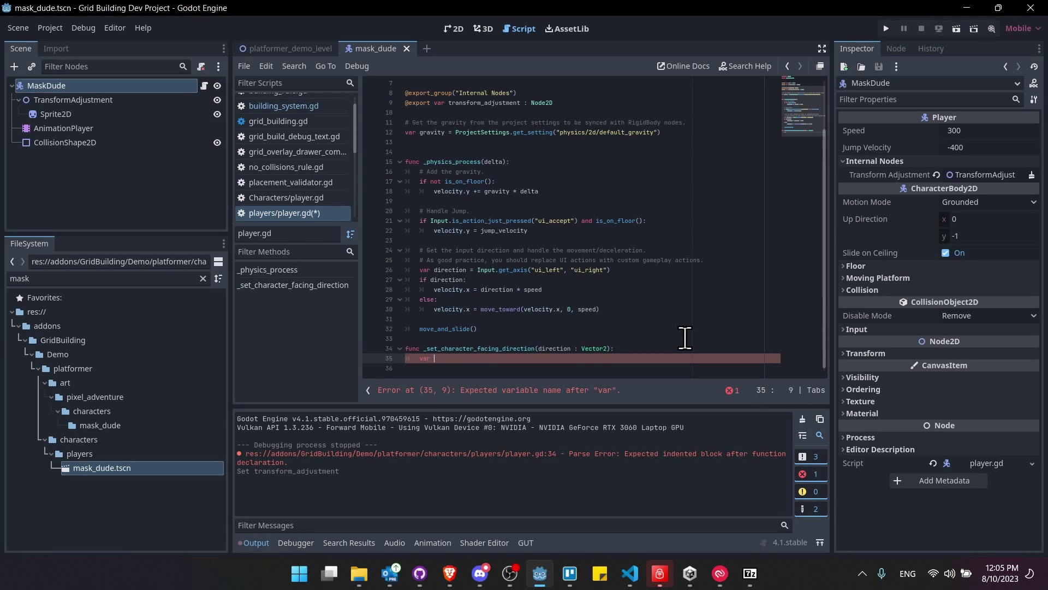
pyautogui.write('var scale_x = sign(direction')
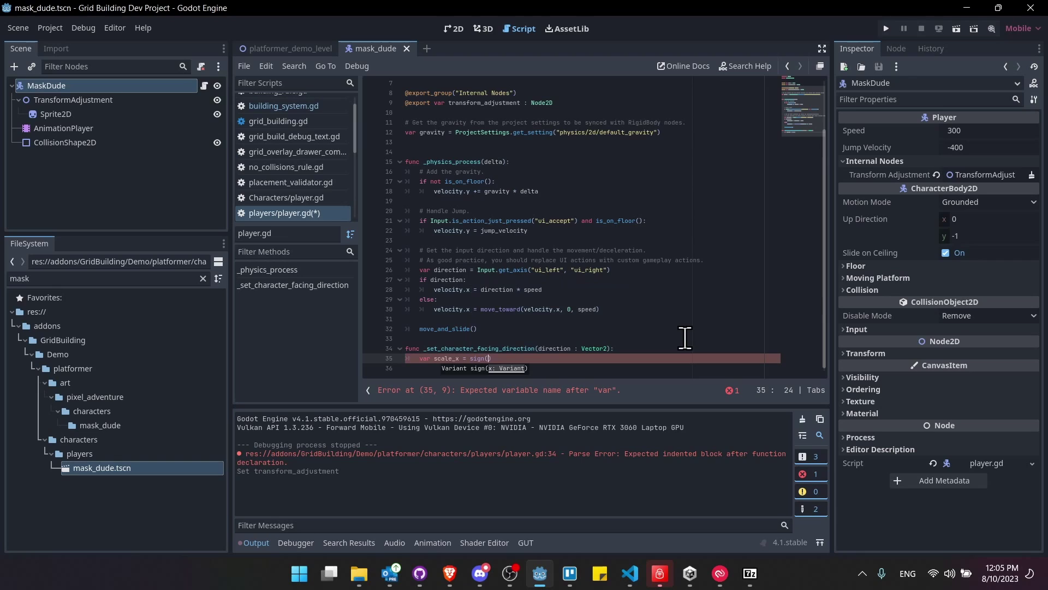
pyautogui.write('.x')
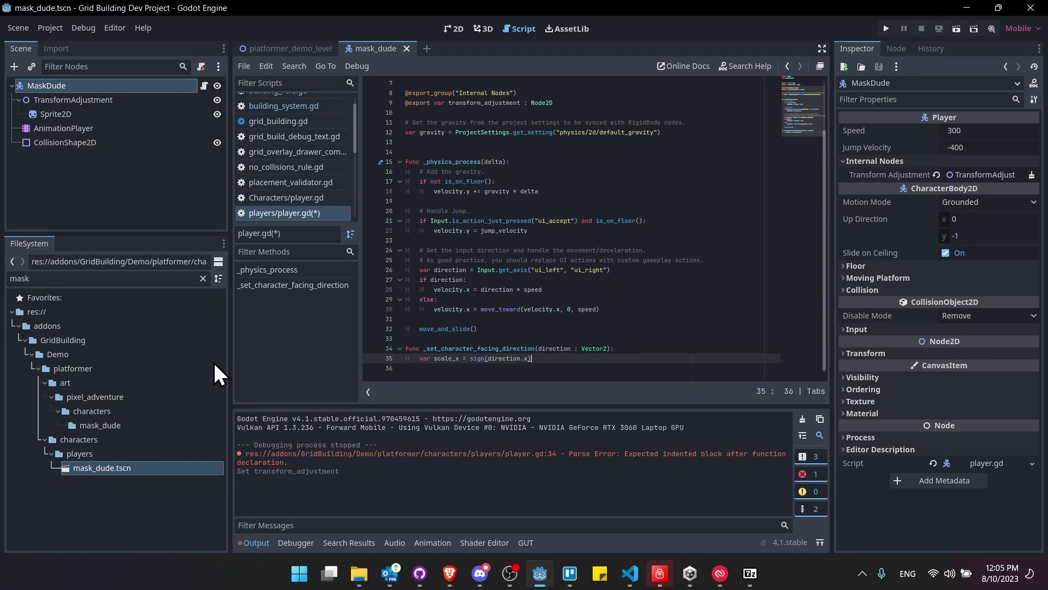
pyautogui.click(470, 361)
pyautogui.click(547, 363)
pyautogui.moveTo(568, 347)
pyautogui.mouseDown()
pyautogui.moveTo(542, 348)
pyautogui.moveTo(562, 358)
pyautogui.mouseUp()
pyautogui.click(543, 350)
# - Below scale_x, add an if(scale_x != 0): block that sets transform_adjustment.scale.x = scale_x, and save the script
pyautogui.click(568, 358)
pyautogui.press('Return')
pyautogui.press('Return')
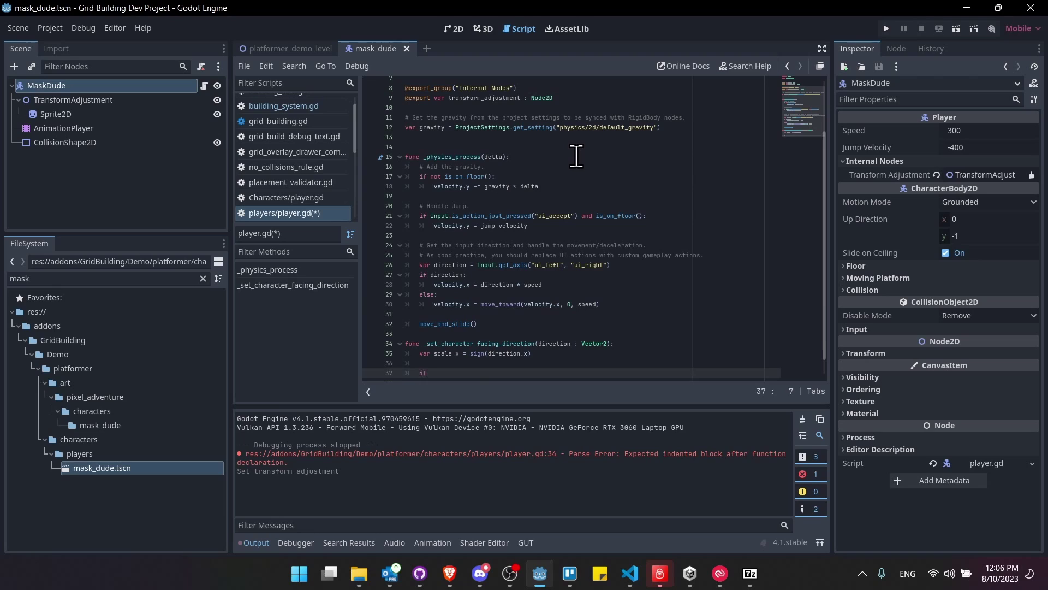
pyautogui.write('if(scale_x != 0):')
pyautogui.press('Return')
pyautogui.write('transform_adjuistment.')
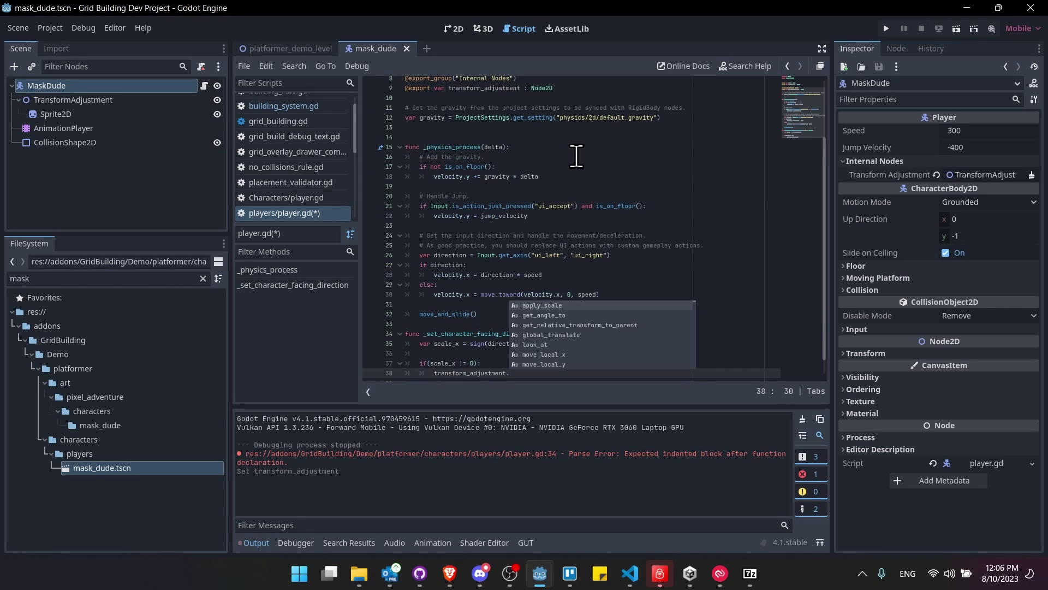
pyautogui.write('scale.x')
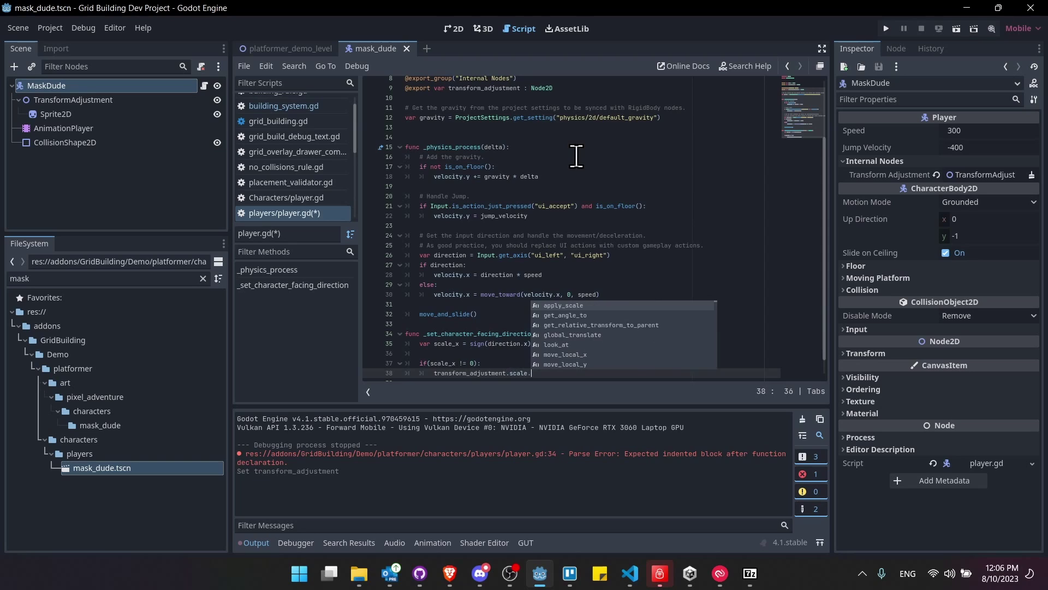
pyautogui.write('scale_x')
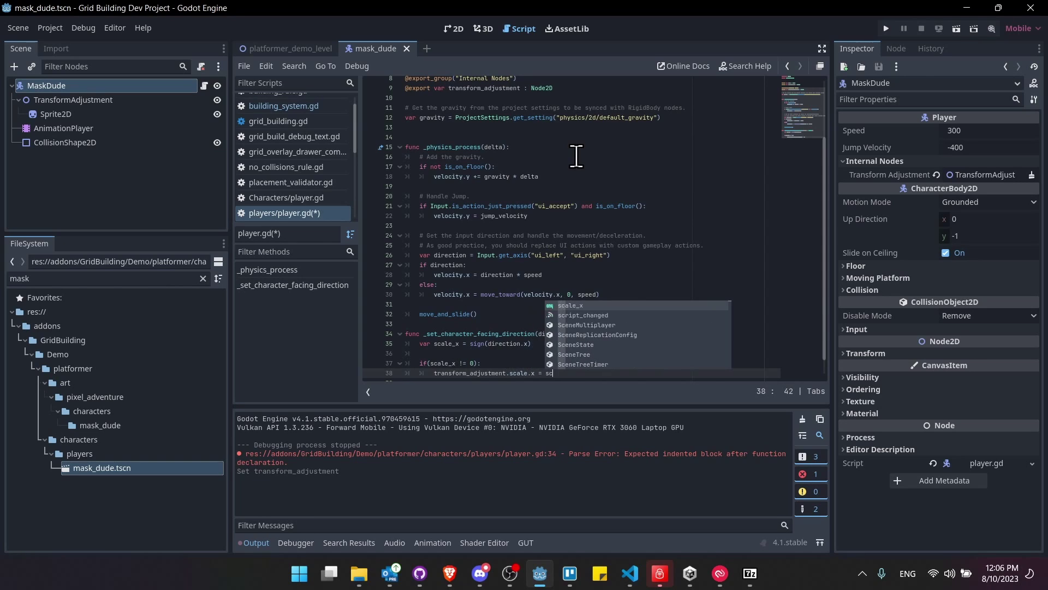
pyautogui.hotkey('ctrl', 's')
pyautogui.scroll(-1, 576, 157)
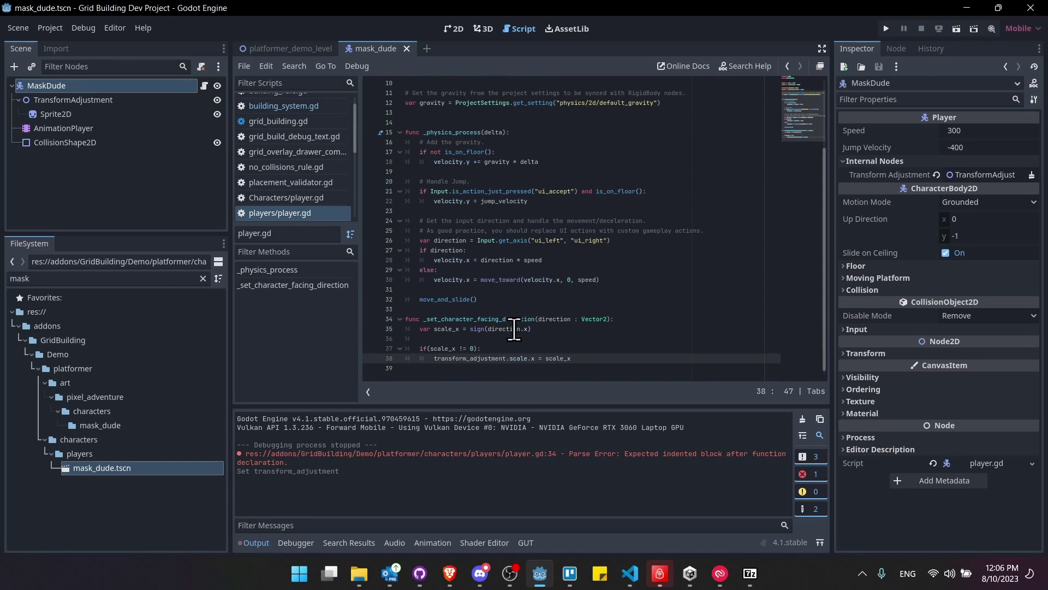
pyautogui.moveTo(419, 348); pyautogui.dragTo(508, 349)
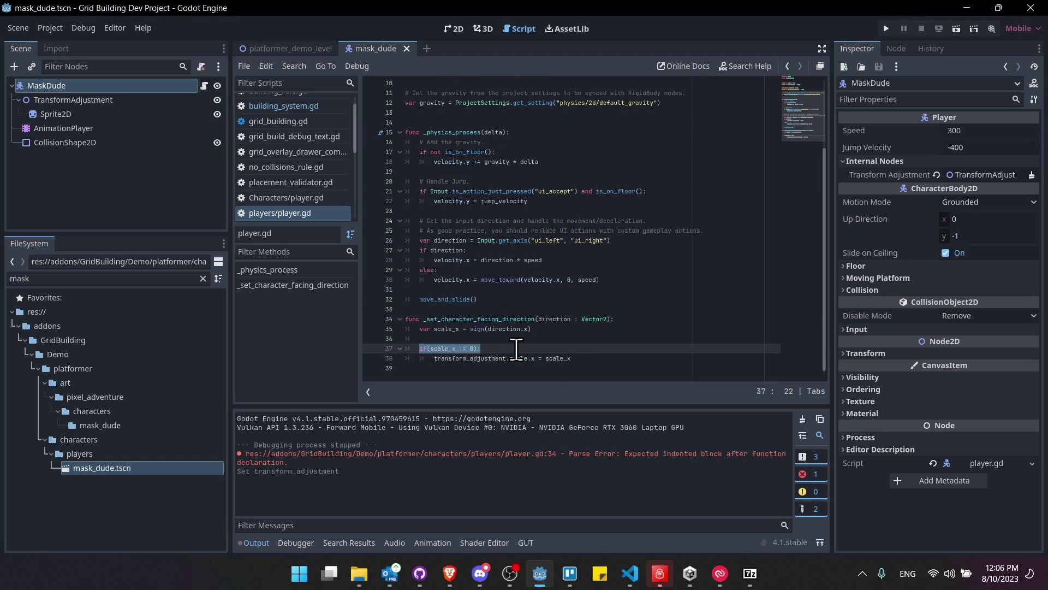
pyautogui.click(517, 349)
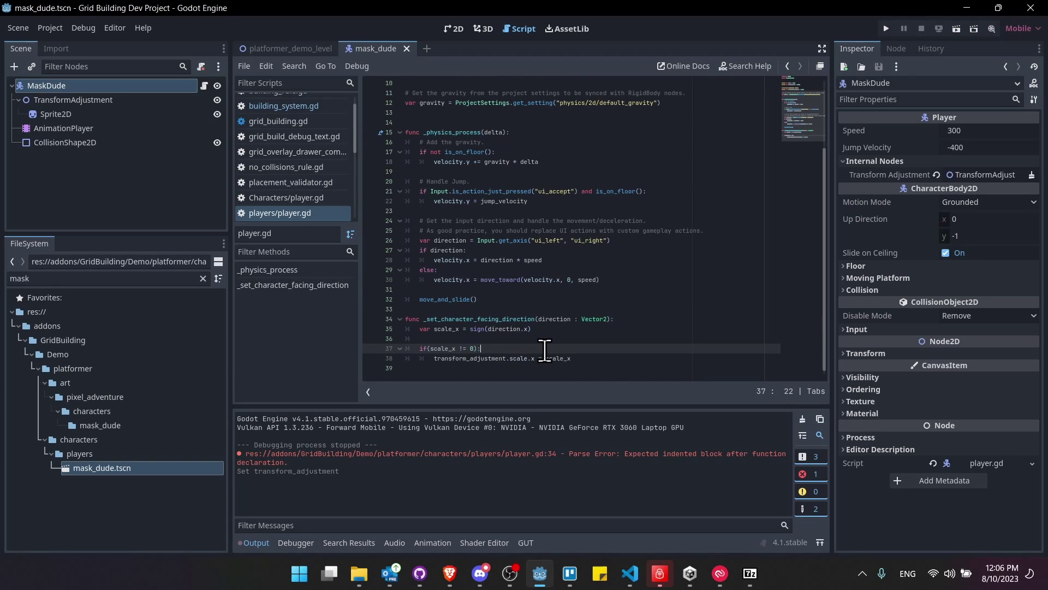
pyautogui.moveTo(509, 358); pyautogui.dragTo(571, 358)
pyautogui.click(583, 358)
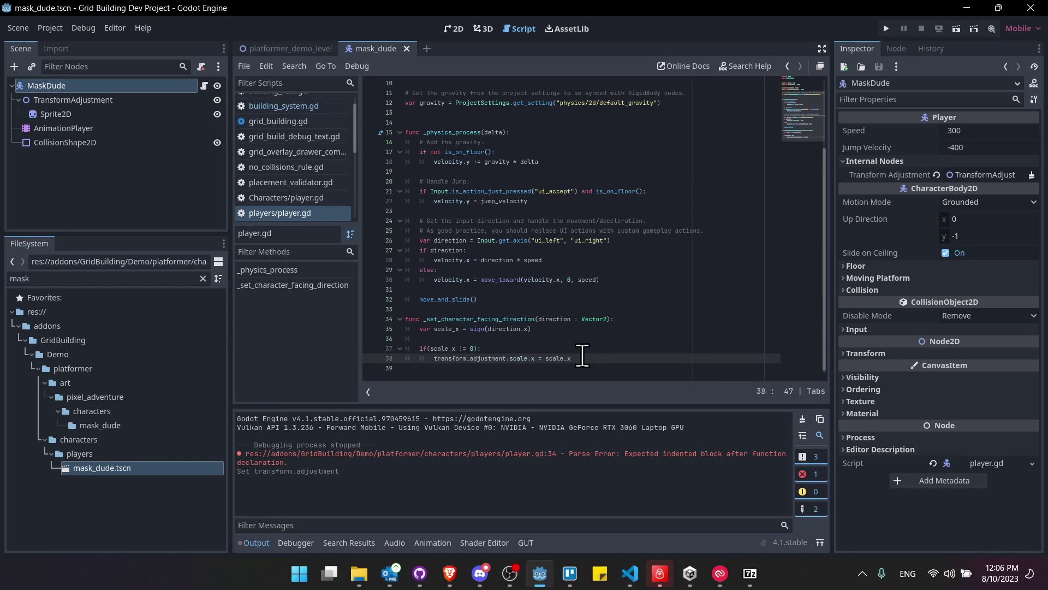
pyautogui.hotkey('ctrl', 's')
# - Call _set_character_facing_direction(direction) just before move_and_slide() in _physics_process and return to the 2D view
pyautogui.doubleClick(485, 320)
pyautogui.hotkey('ctrl', 'c')
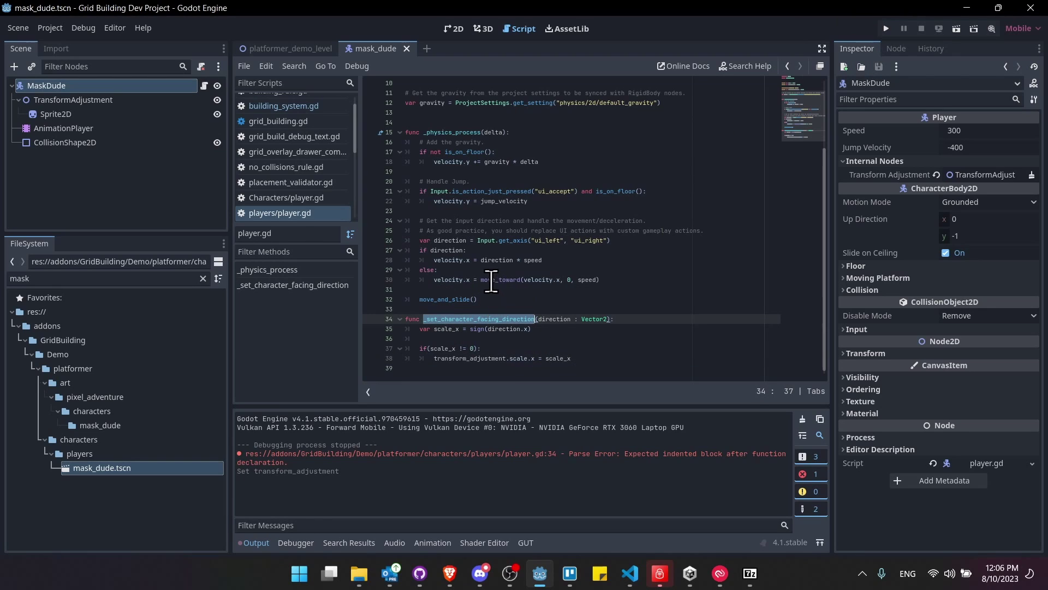
pyautogui.click(489, 291)
pyautogui.press('Return')
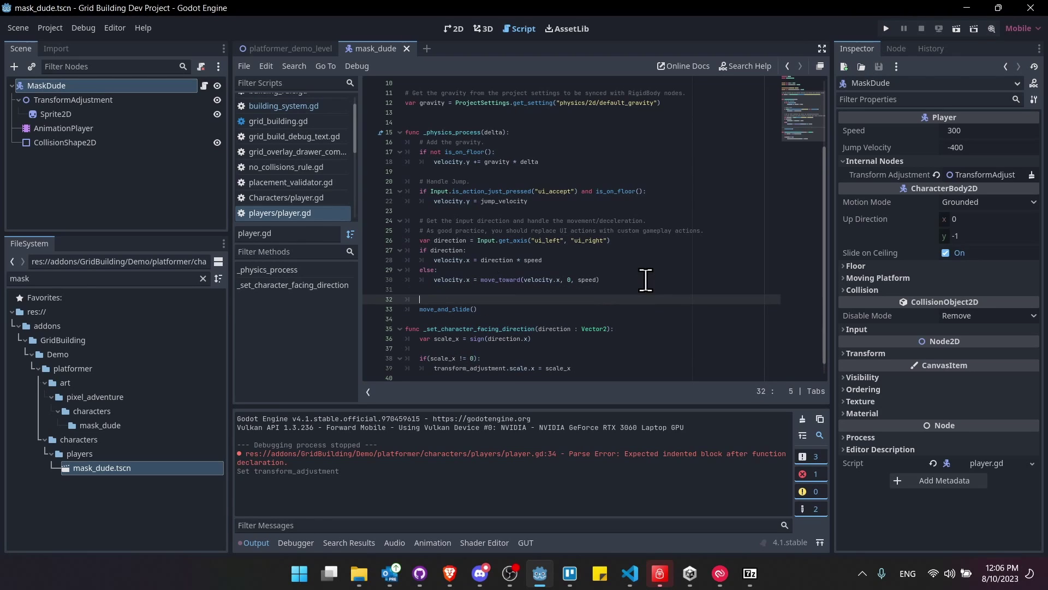
pyautogui.hotkey('ctrl', 'v')
pyautogui.write('(direction)')
pyautogui.click(449, 28)
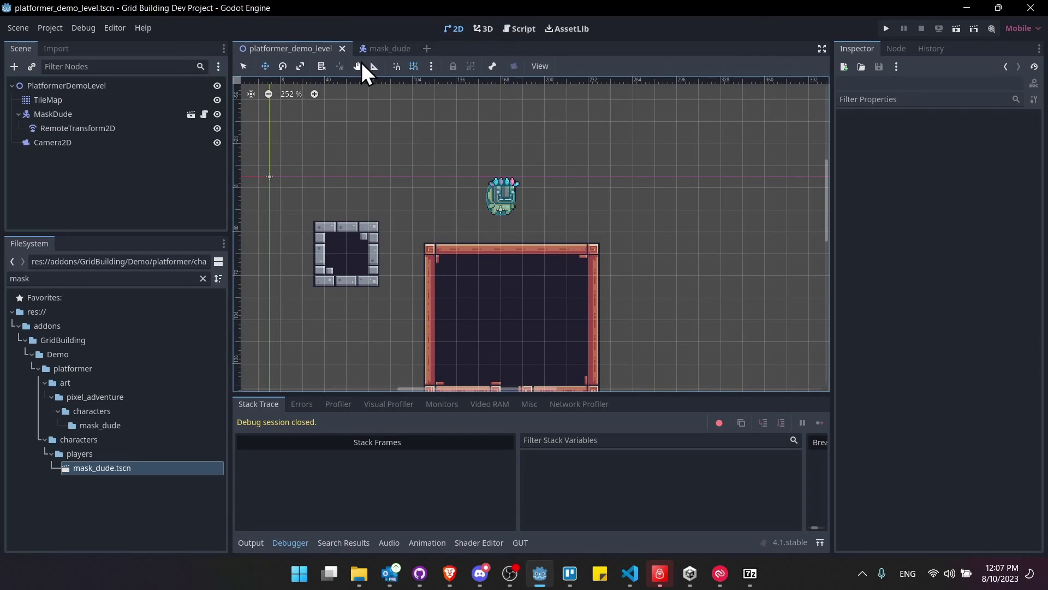
# - Run the level and change the function called in player.gd's direction assignment to Input.get_vector
pyautogui.click(958, 31)
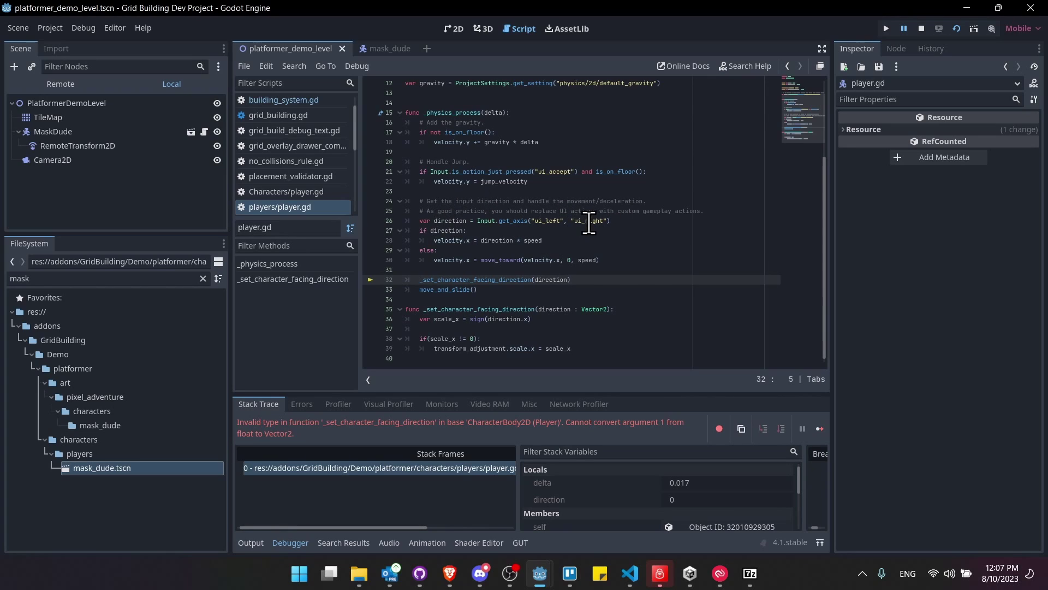
pyautogui.doubleClick(505, 220)
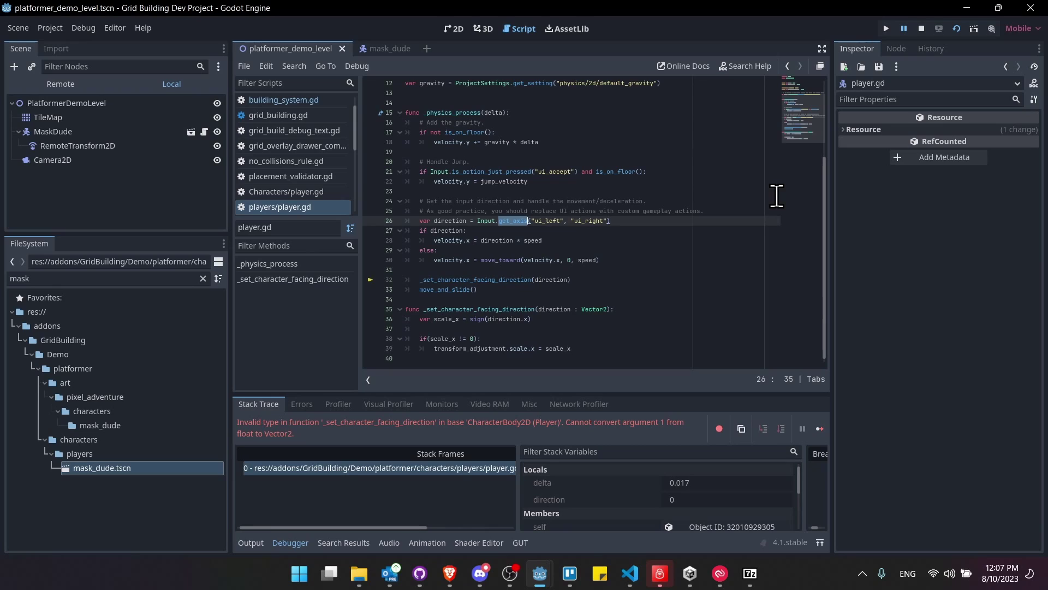
pyautogui.write('get_v')
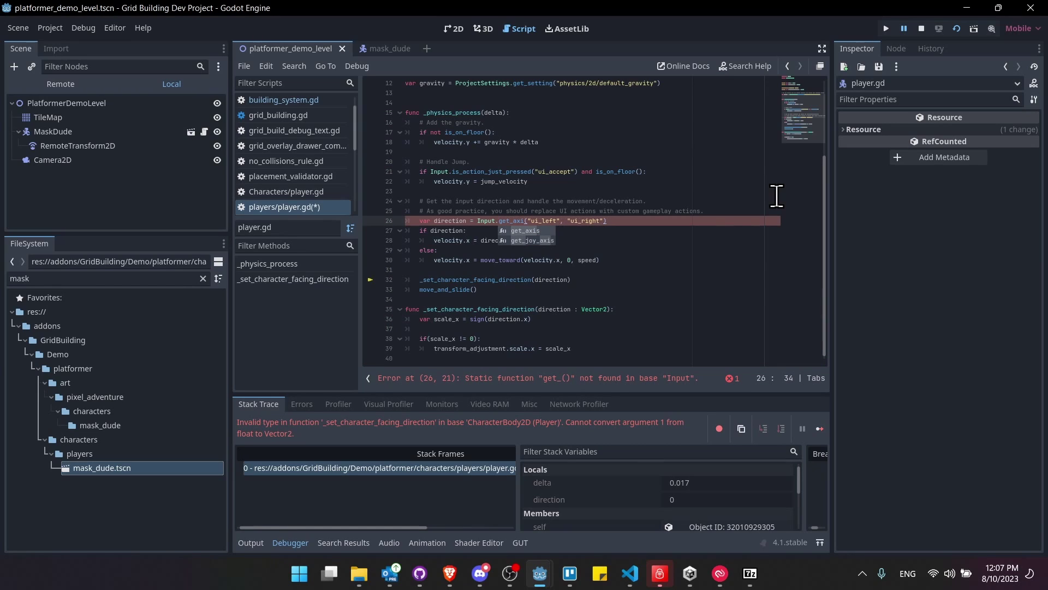
pyautogui.write('ector')
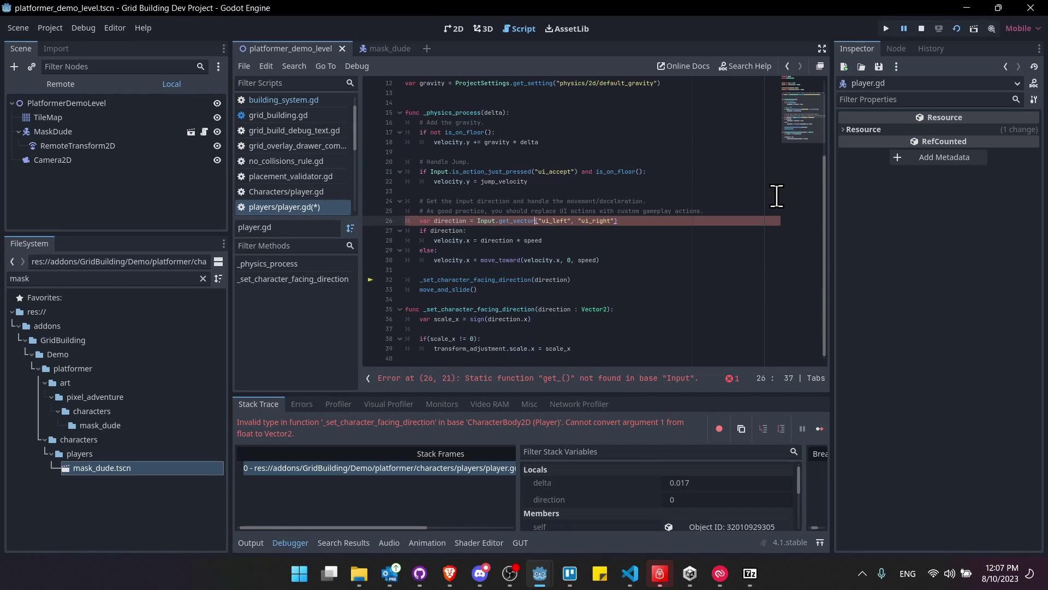
pyautogui.click(539, 220)
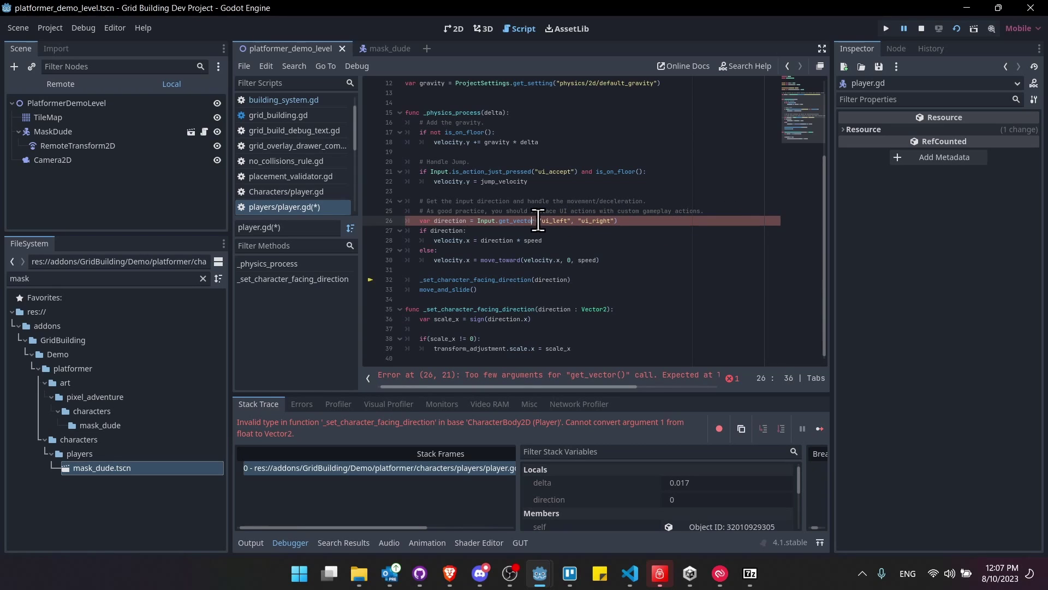
# - Append "ui_down" and "ui_up" as the last two arguments of the Input.get_vector call and save the script
pyautogui.click(617, 221)
pyautogui.press('Left')
pyautogui.write(',')
pyautogui.write(' "u')
pyautogui.write('i_down')
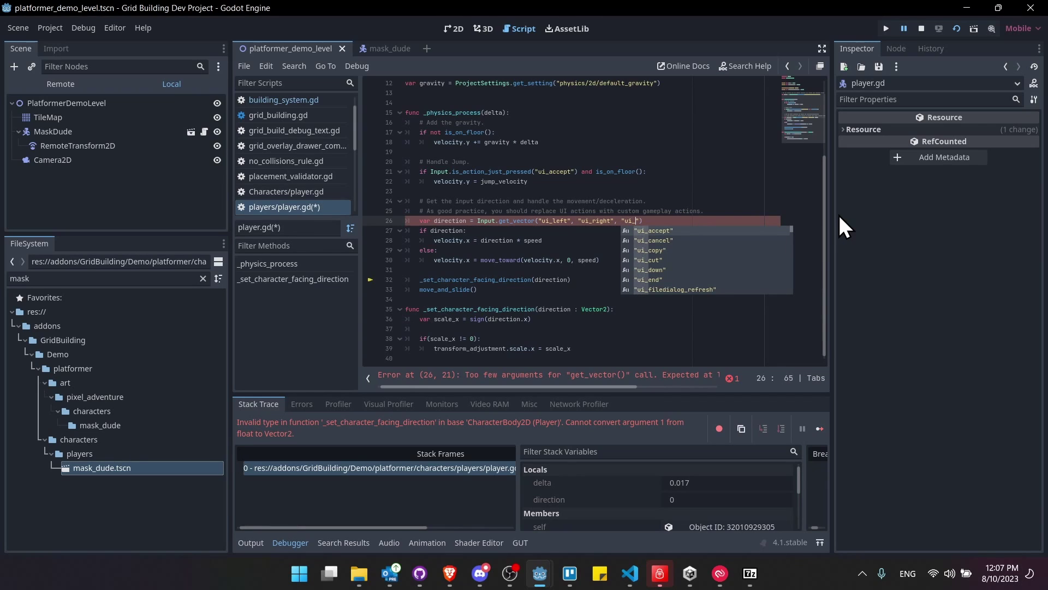
pyautogui.write('"')
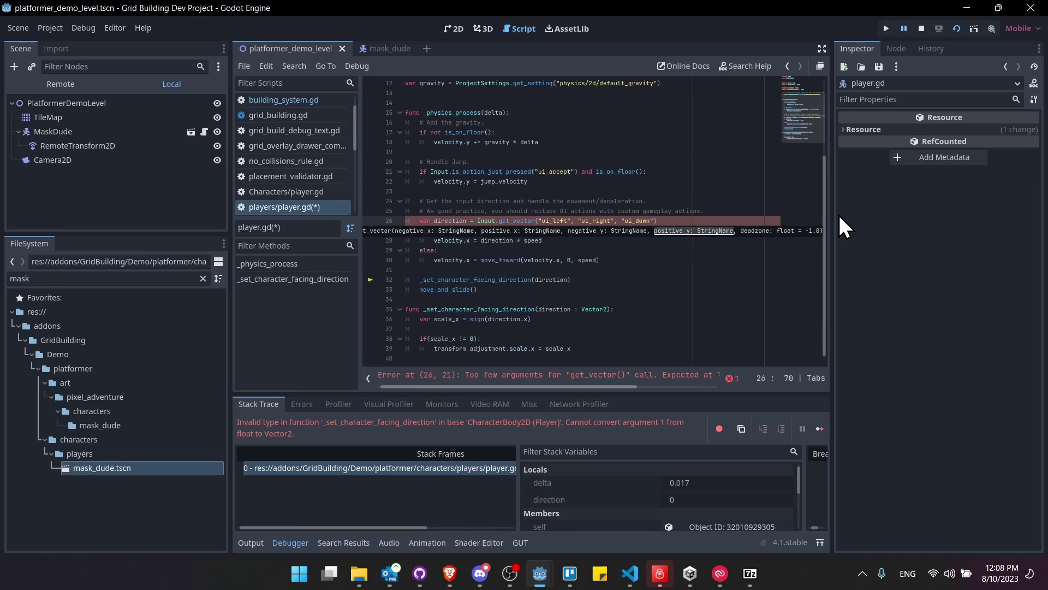
pyautogui.write(', "')
pyautogui.write('ui_up"')
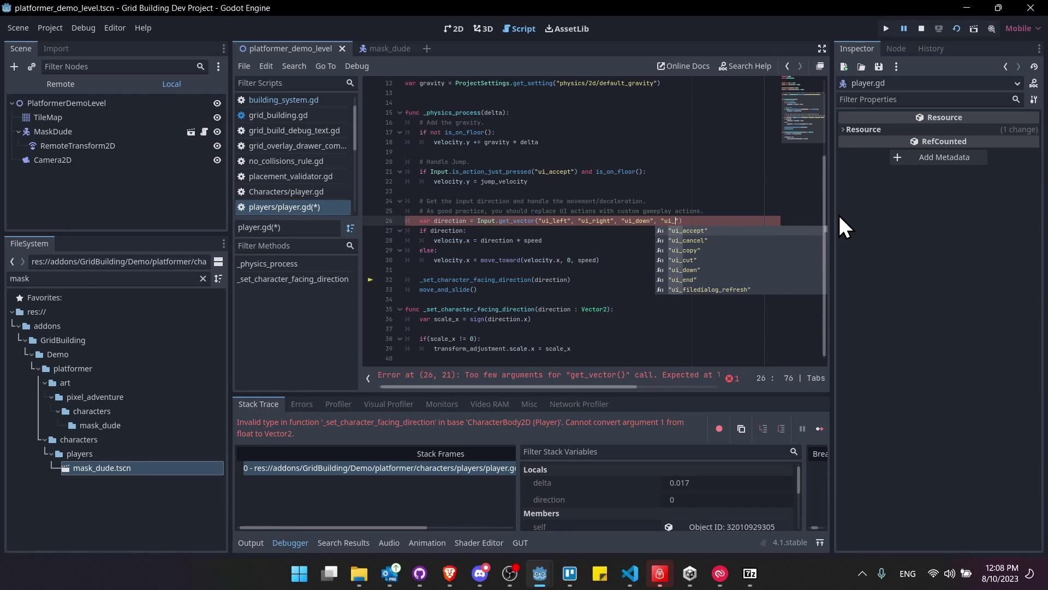
pyautogui.write(')')
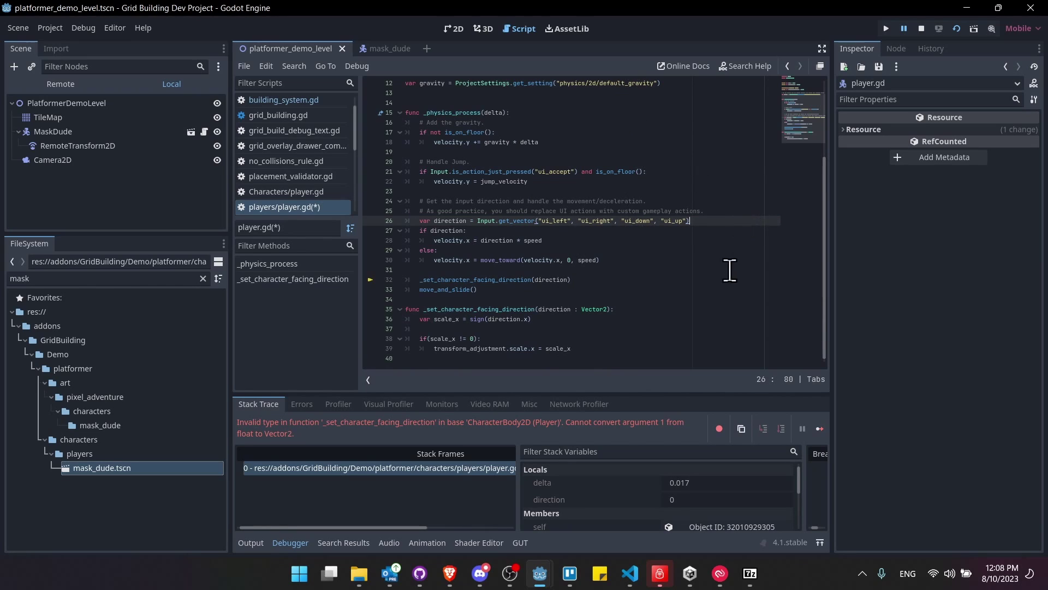
pyautogui.hotkey('ctrl', 's')
# - Change the movement condition to if direction.x != 0: and its assignment to velocity.x = direction.x * speed, and save the script
pyautogui.click(460, 231)
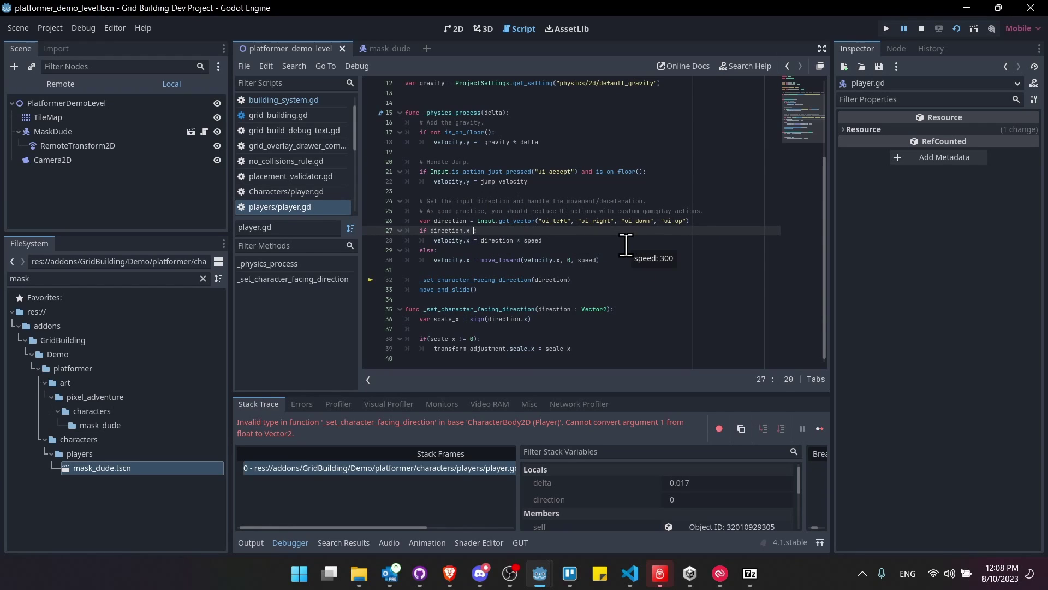
pyautogui.moveTo(431, 241); pyautogui.dragTo(578, 239)
pyautogui.click(578, 239)
pyautogui.click(606, 260)
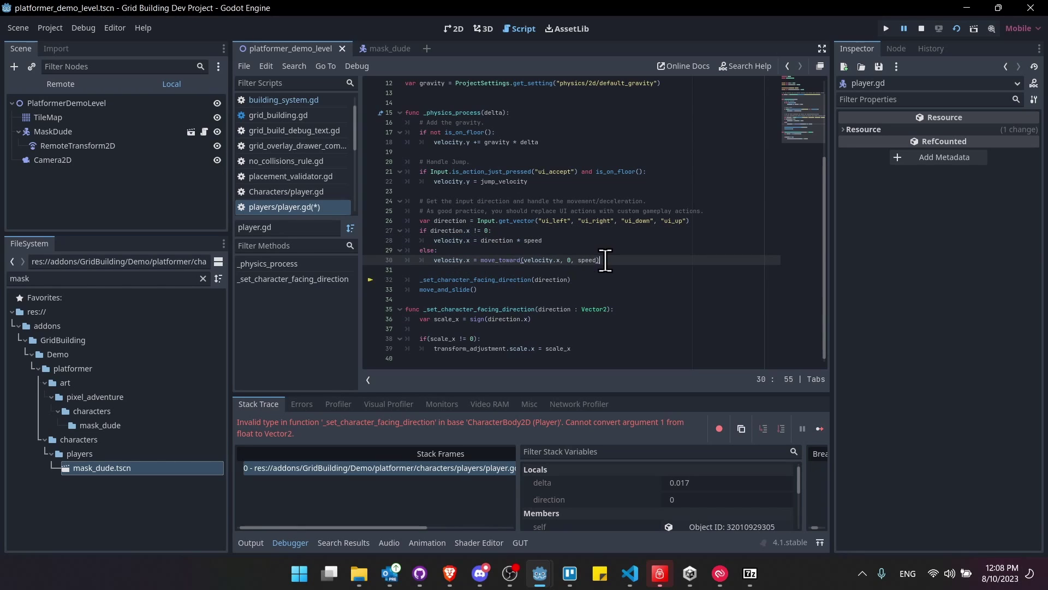
pyautogui.click(515, 241)
pyautogui.write('.x')
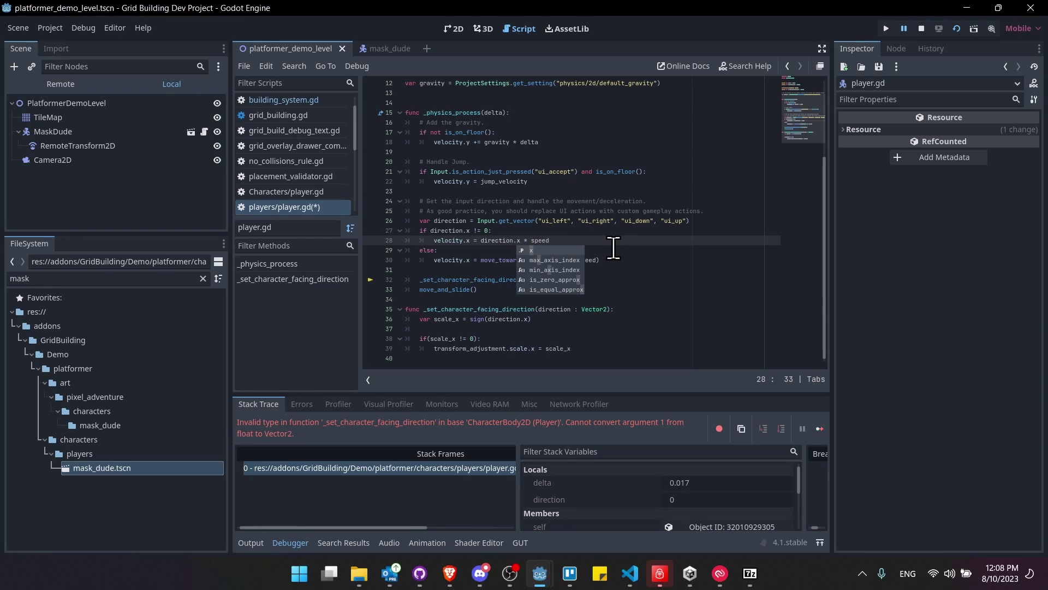
pyautogui.click(584, 246)
pyautogui.hotkey('ctrl', 's')
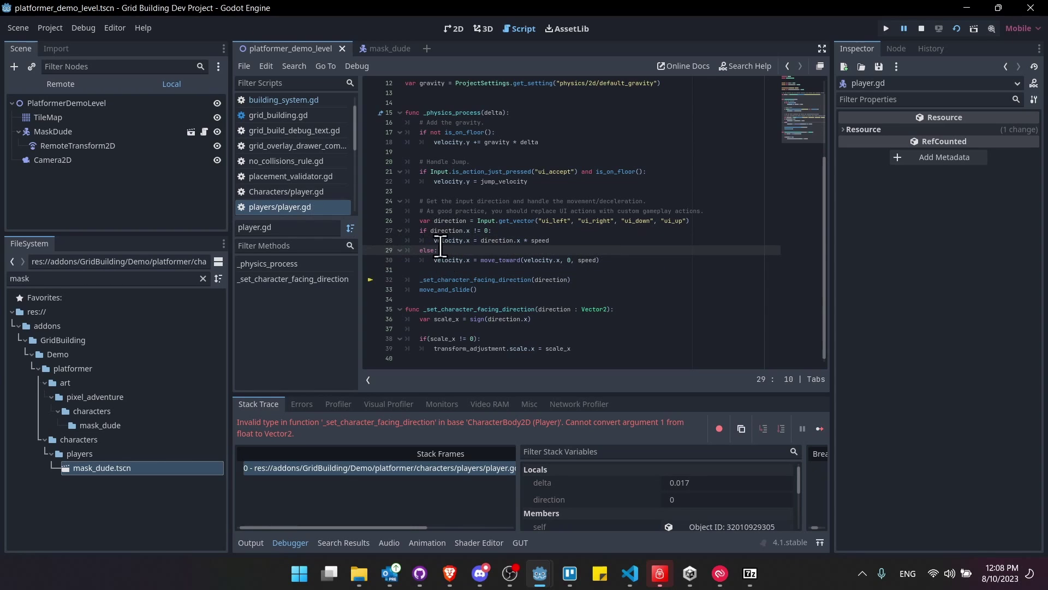
pyautogui.click(636, 260)
pyautogui.moveTo(599, 231); pyautogui.dragTo(608, 272)
pyautogui.click(611, 274)
pyautogui.click(545, 282)
pyautogui.doubleClick(545, 282)
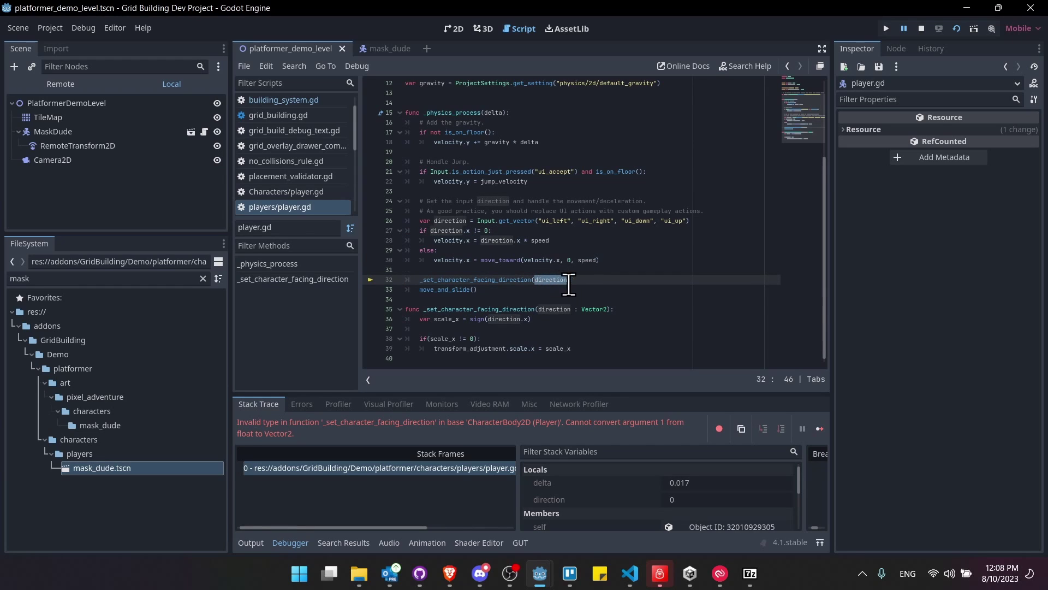
pyautogui.click(628, 304)
# - Run the platformer level, test MaskDude's facing direction by moving and jumping both ways, and stop the run
pyautogui.click(957, 29)
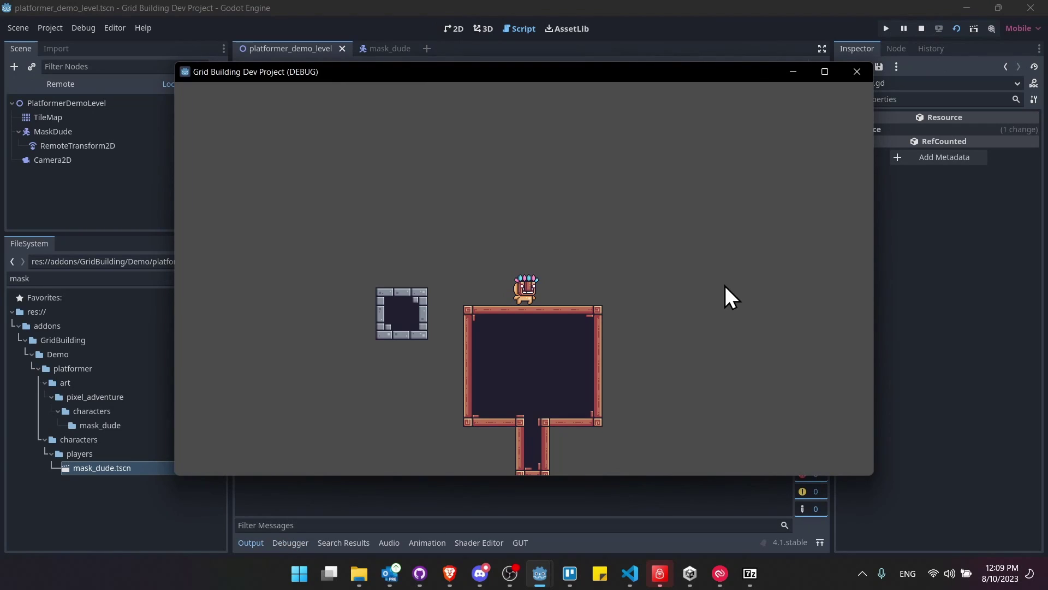
pyautogui.press('Left')
pyautogui.press('Right')
pyautogui.press('Left')
pyautogui.press('Right')
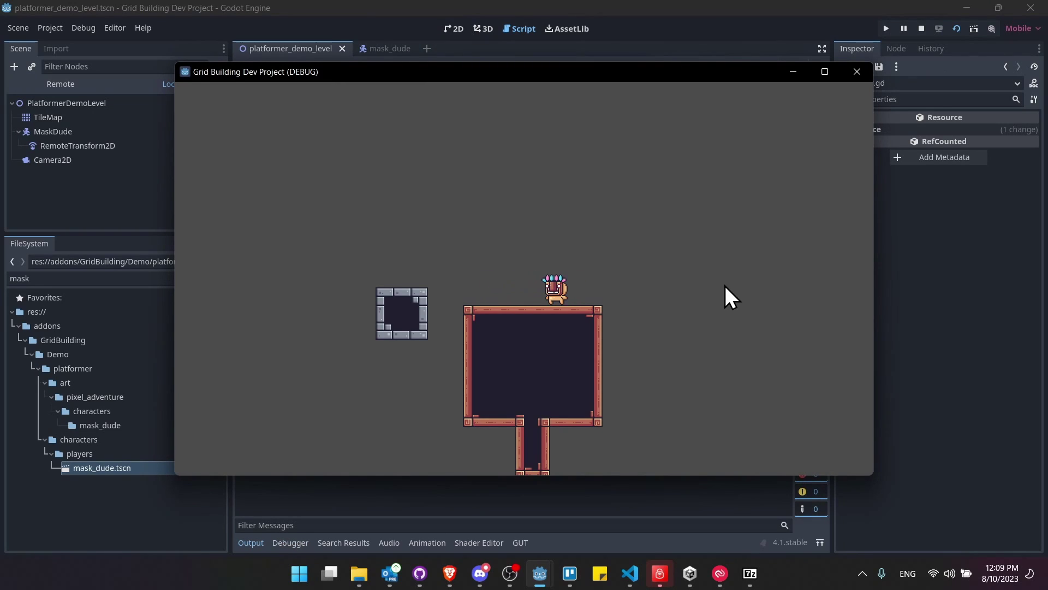
pyautogui.press('Left')
pyautogui.press('space')
pyautogui.press('Left')
pyautogui.press('Right')
pyautogui.press('Left')
pyautogui.press('space')
pyautogui.press('space')
pyautogui.press('Right')
pyautogui.press('Left')
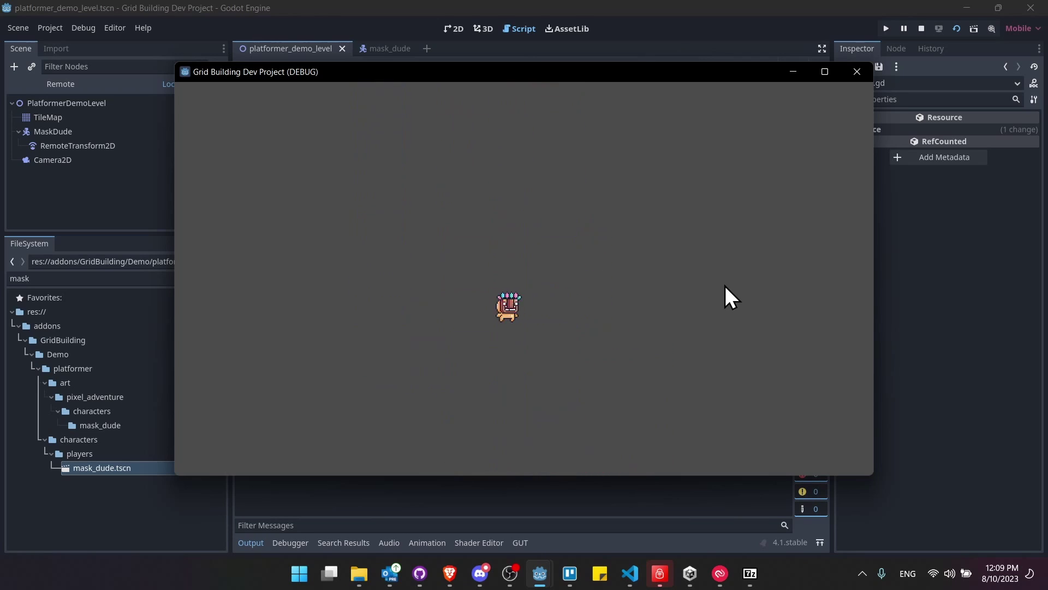
pyautogui.press('Left')
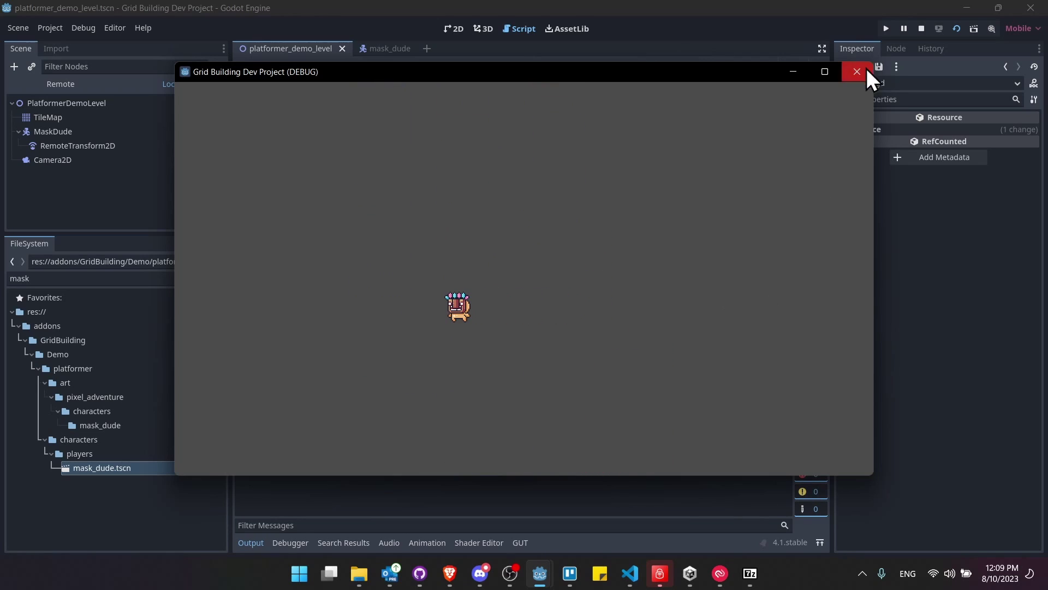
pyautogui.click(922, 28)
pyautogui.scroll(2, 470, 121)
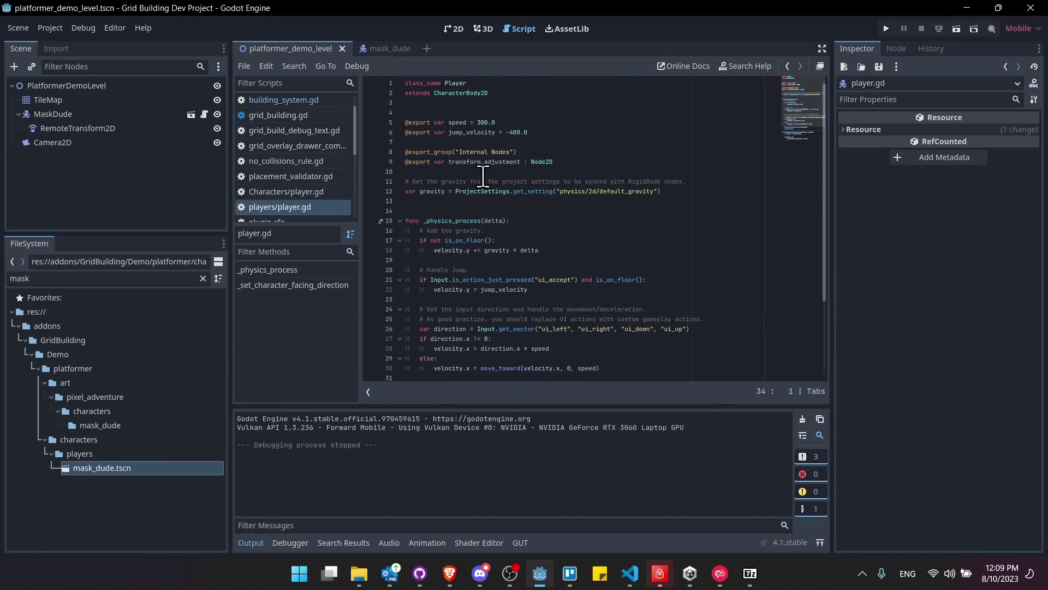
pyautogui.hotkey('ctrl', 's')
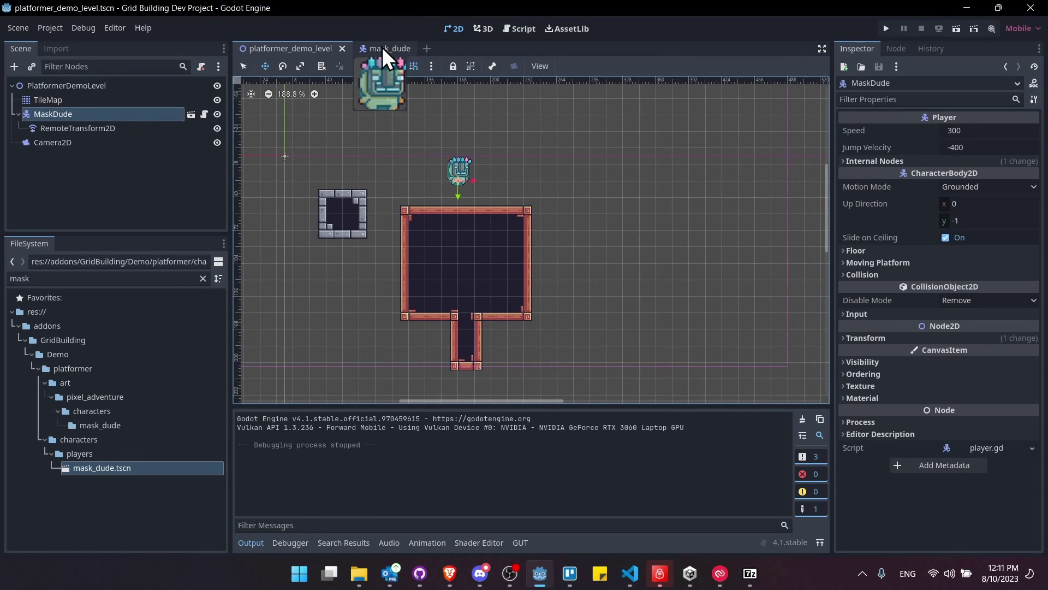
# - In the mask_dude scene, set MaskDude's collision layer to only layer 2 (Player) and save the scene
pyautogui.click(382, 48)
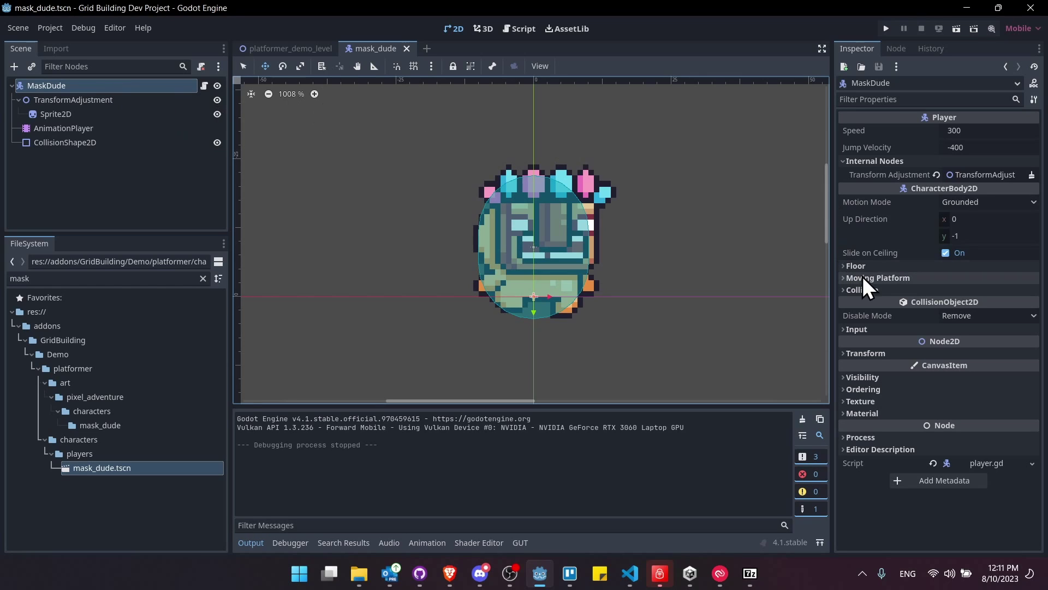
pyautogui.click(867, 290)
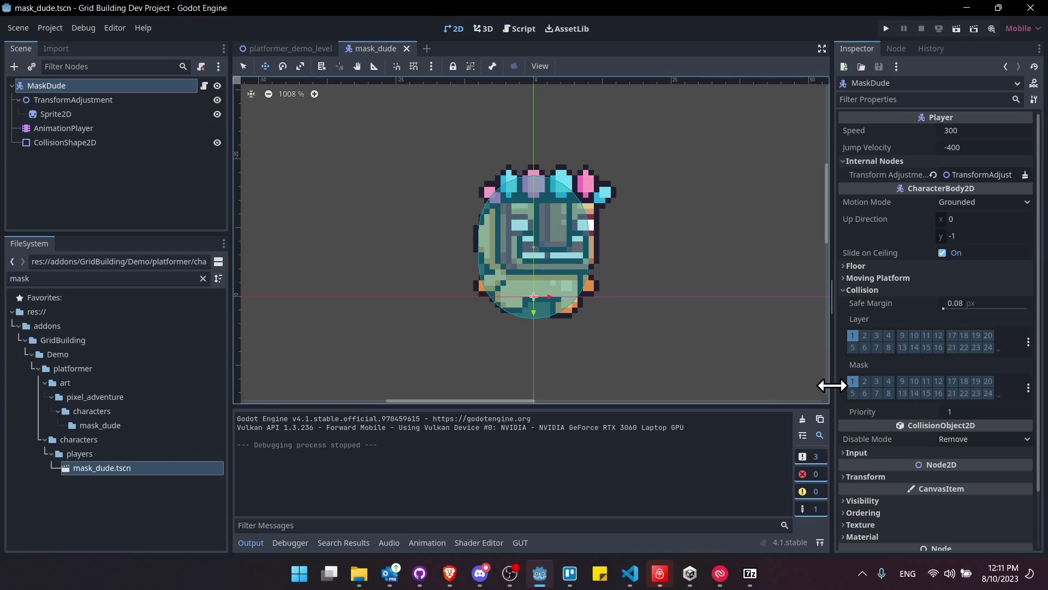
pyautogui.click(854, 341)
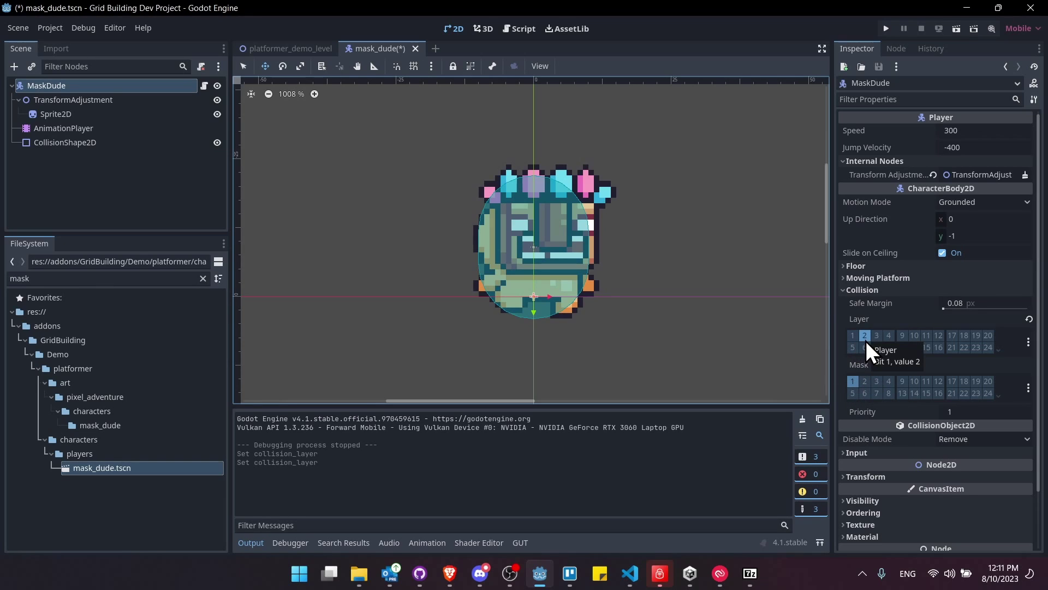
pyautogui.hotkey('ctrl', 's')
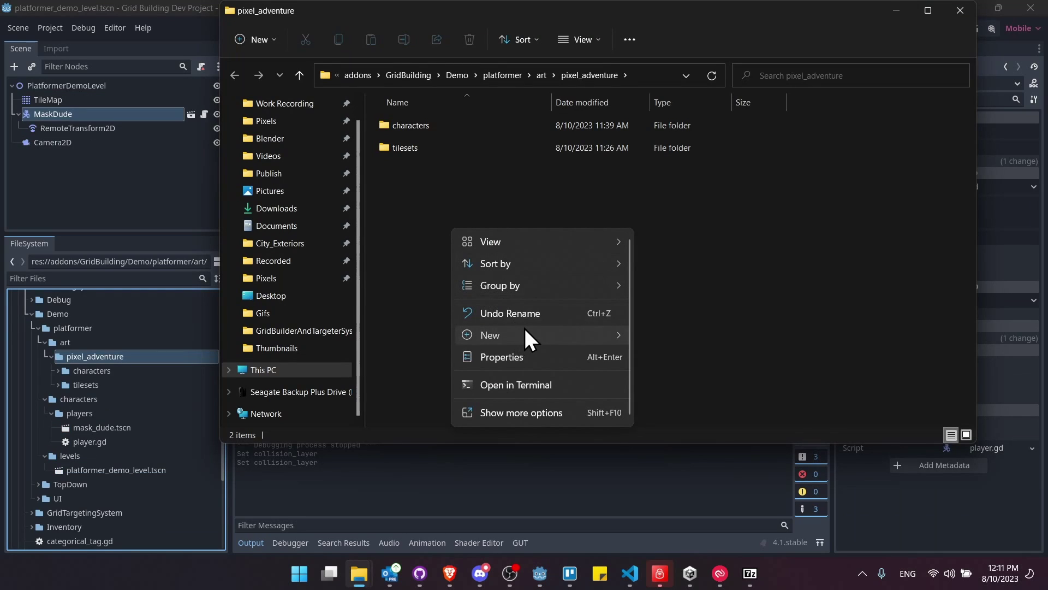
# - Create a folder named background inside pixel_adventure and paste blue.png, brown.png and purple.png into it
pyautogui.moveTo(525, 330)
pyautogui.click(667, 335)
pyautogui.write('background')
pyautogui.press('Return')
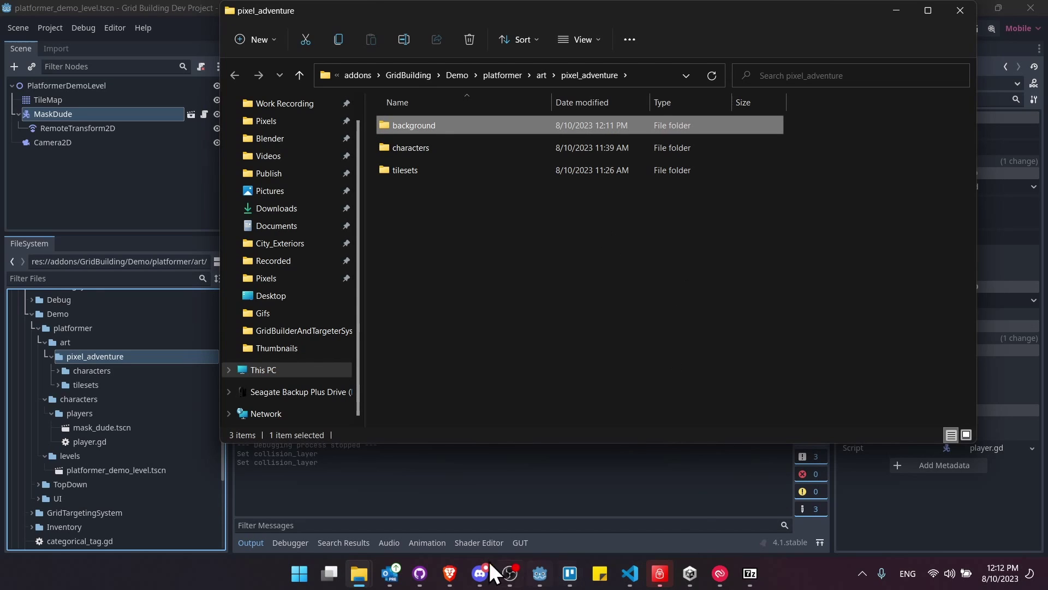
pyautogui.click(359, 572)
pyautogui.doubleClick(364, 243)
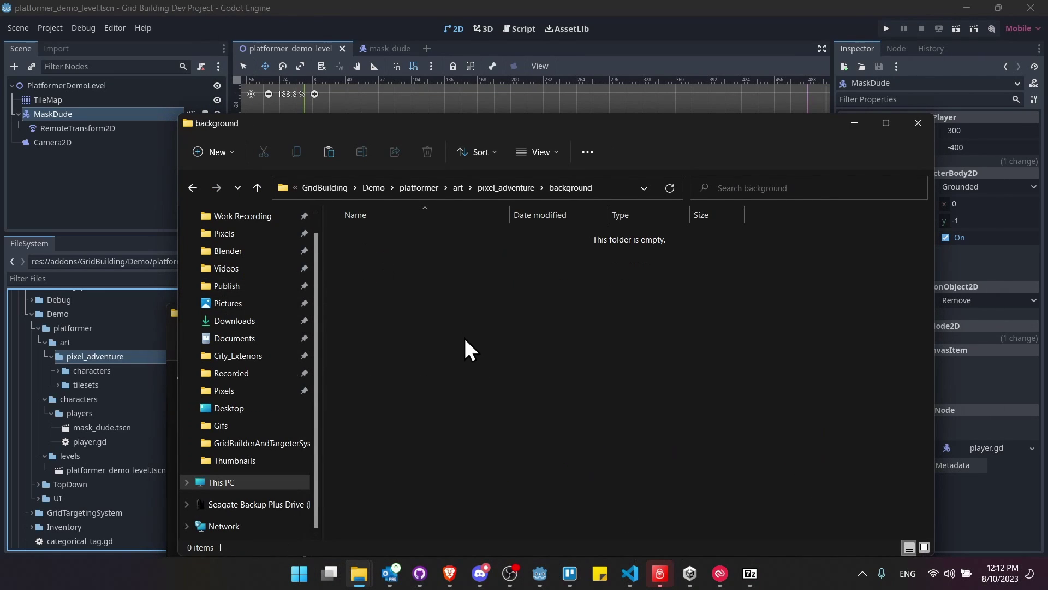
pyautogui.hotkey('ctrl', 'v')
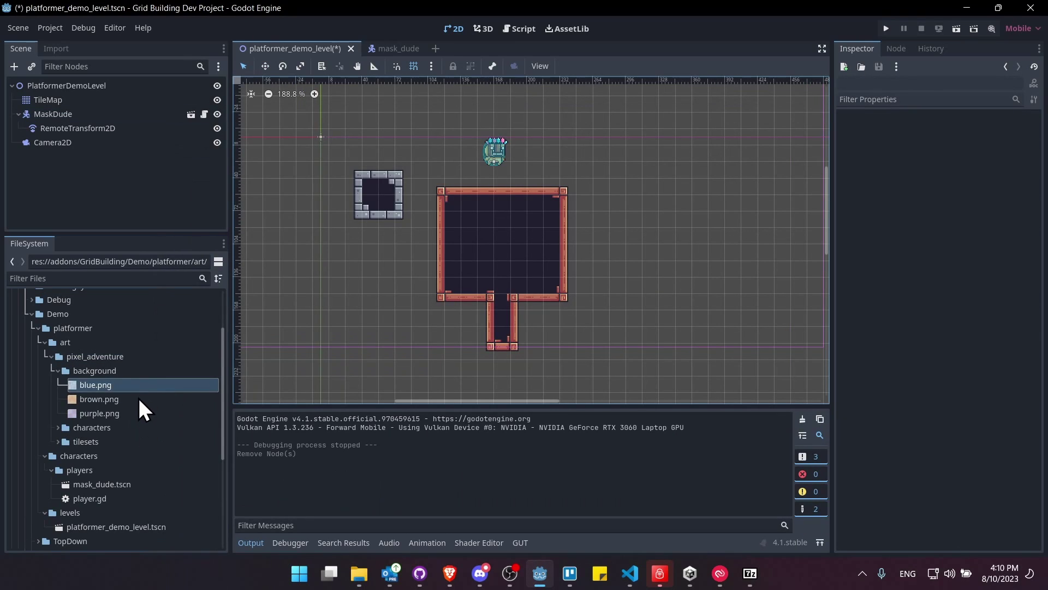
# - Add a TextureRect child node to PlatformerDemoLevel
pyautogui.moveTo(549, 257); pyautogui.dragTo(556, 258, button='middle')
pyautogui.moveTo(520, 198); pyautogui.dragTo(504, 197, button='middle')
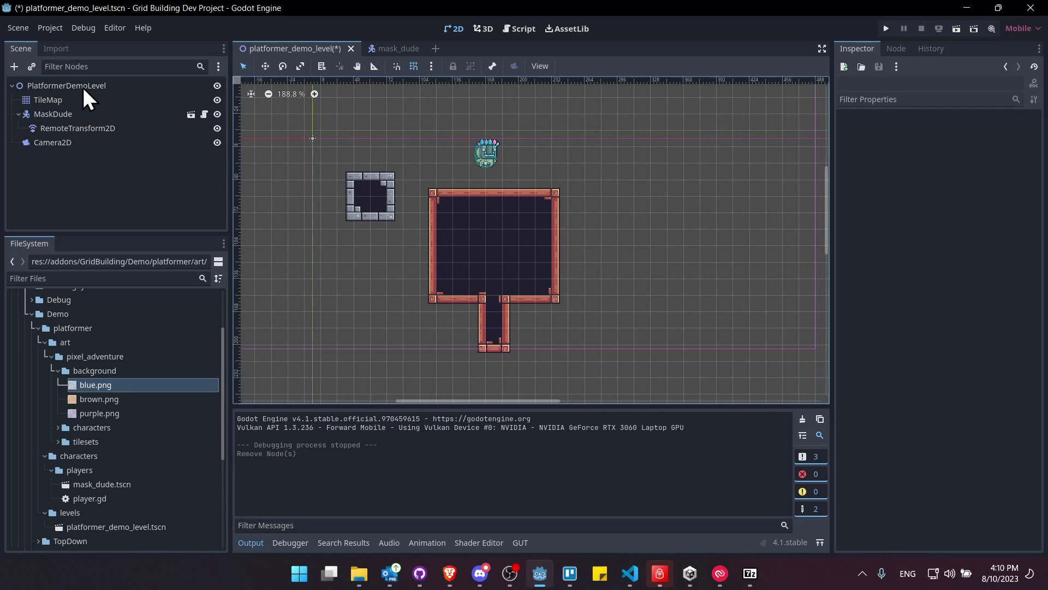
pyautogui.moveTo(464, 184); pyautogui.dragTo(429, 180, button='middle')
pyautogui.rightClick(54, 90)
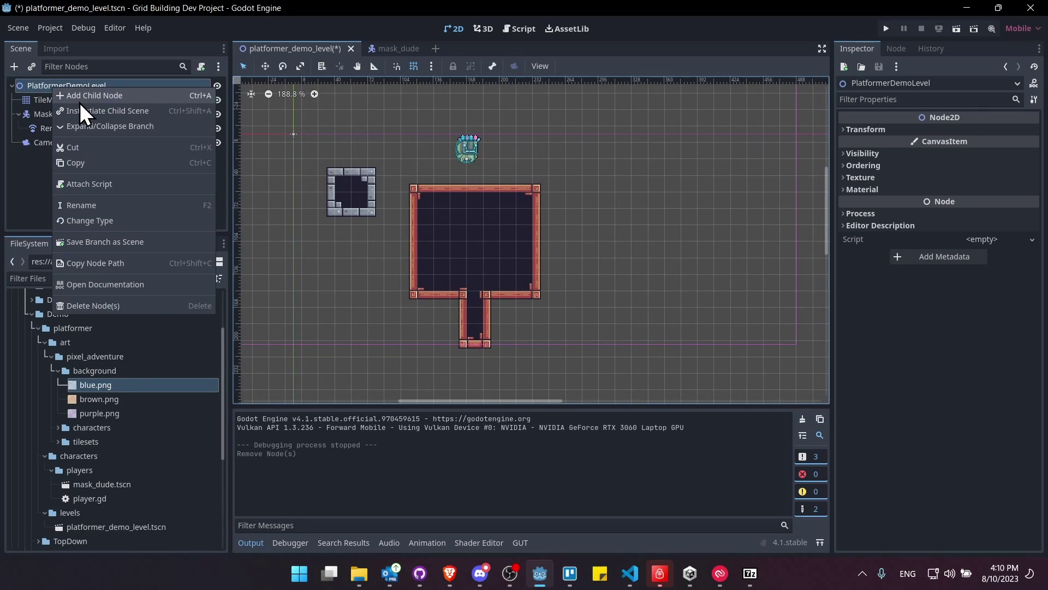
pyautogui.click(85, 96)
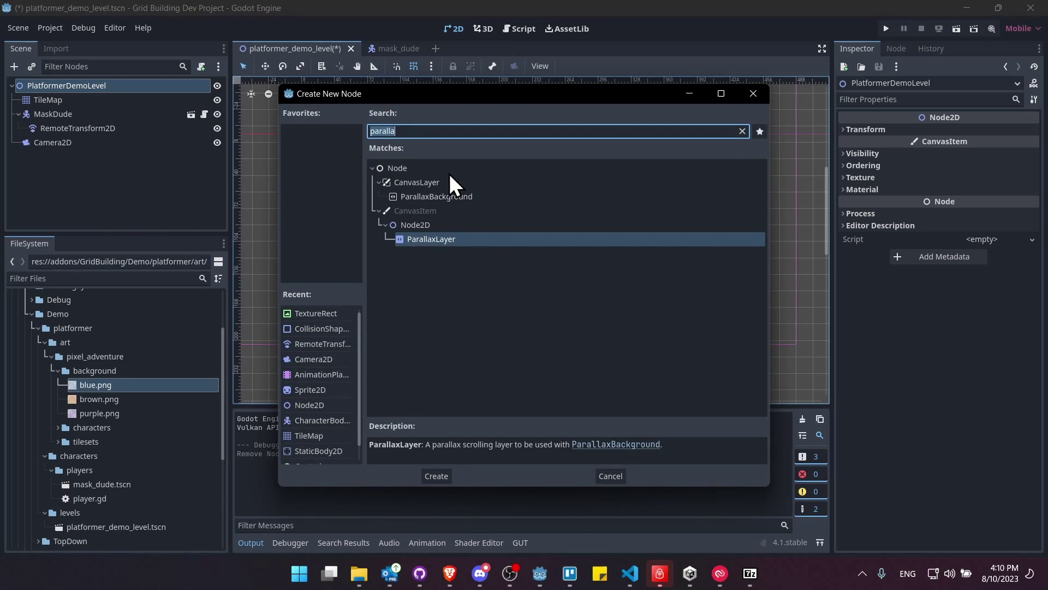
pyautogui.write('texture')
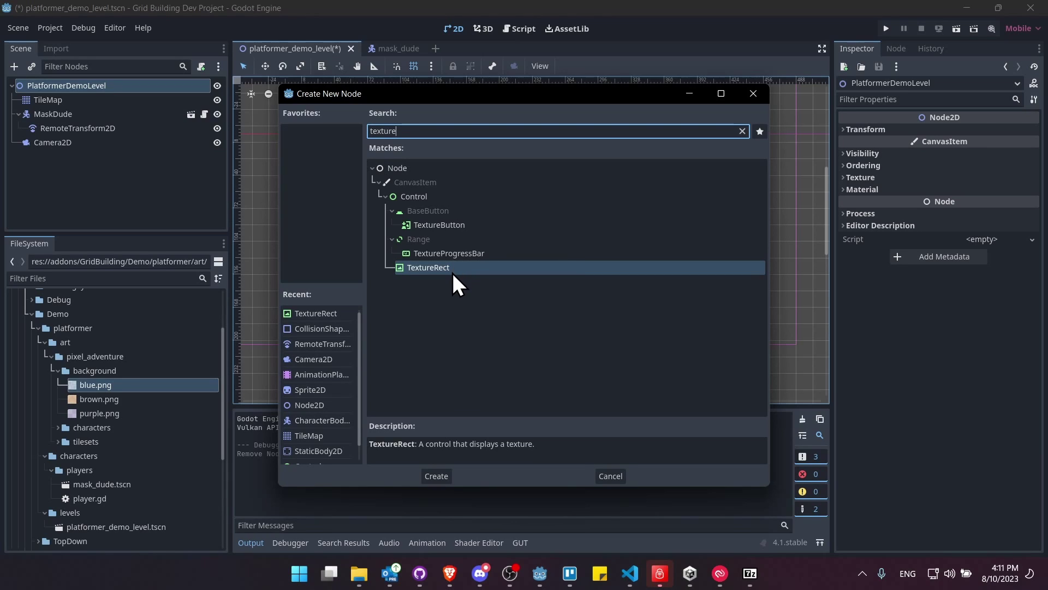
pyautogui.click(437, 474)
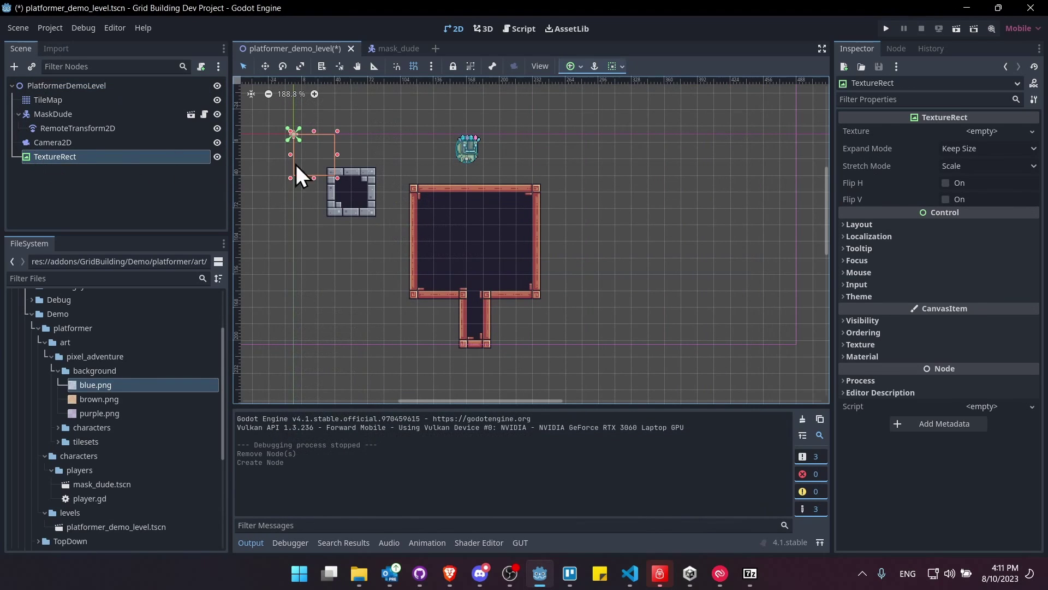
# - Move the TextureRect node above TileMap as the first child of PlatformerDemoLevel and select it
pyautogui.moveTo(113, 159); pyautogui.dragTo(123, 95)
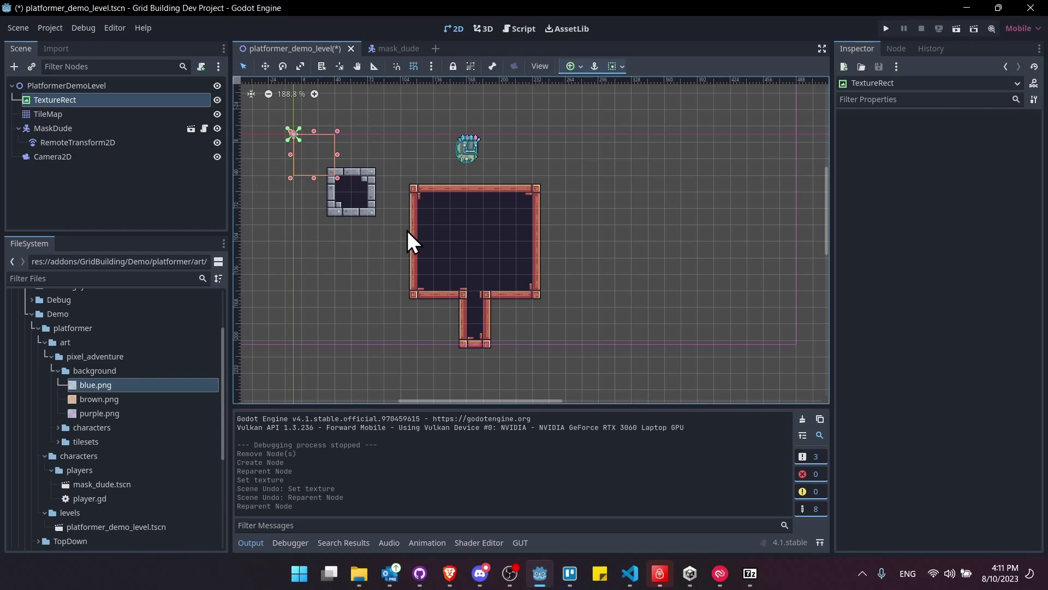
pyautogui.click(97, 102)
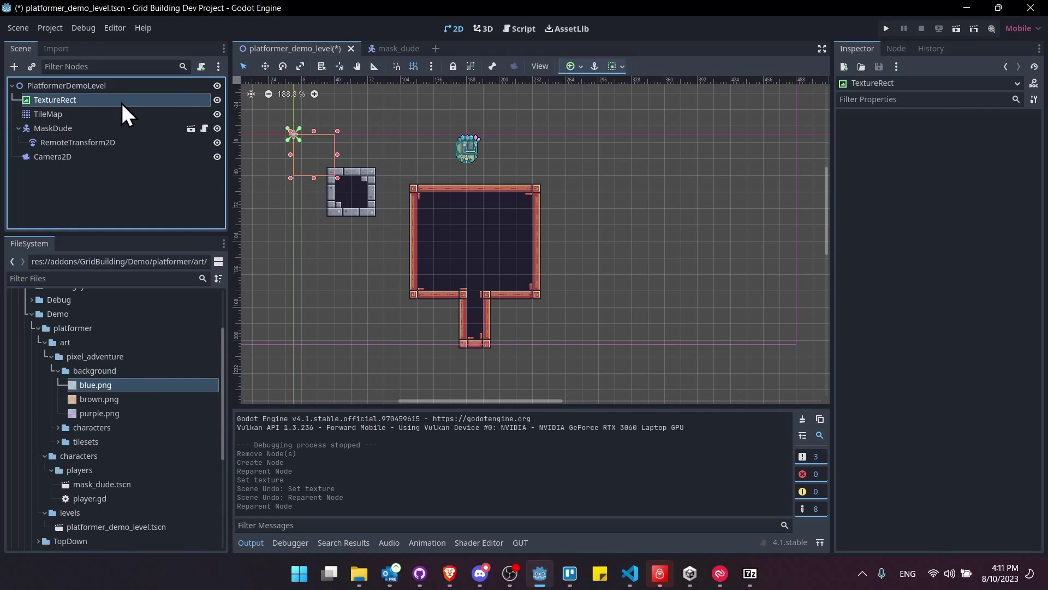
pyautogui.click(70, 115)
pyautogui.click(71, 101)
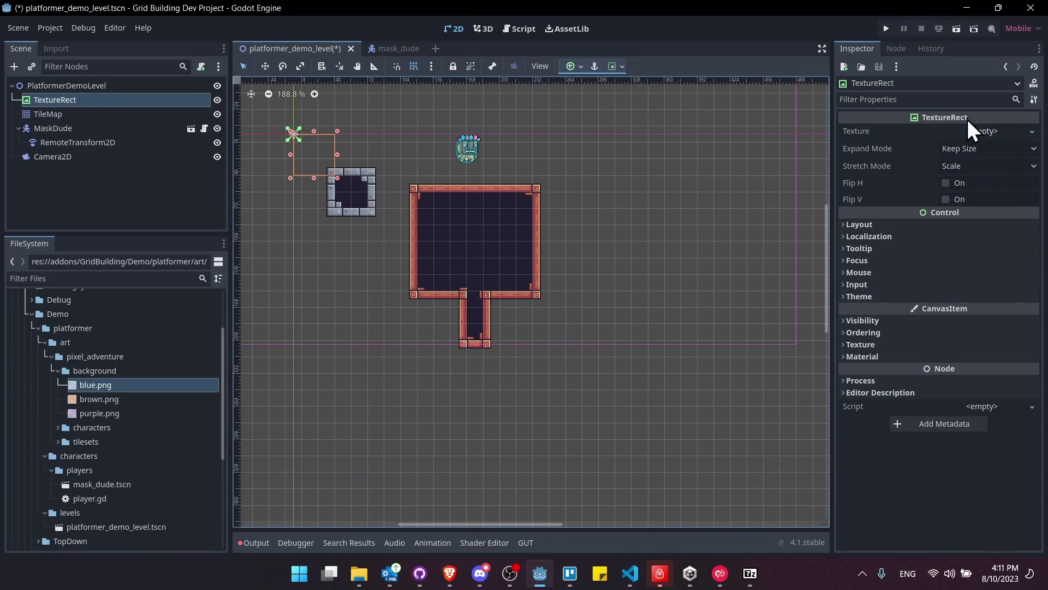
# - Assign blue.png as the TextureRect's texture and set its Stretch Mode to Tile
pyautogui.moveTo(92, 385); pyautogui.dragTo(980, 133)
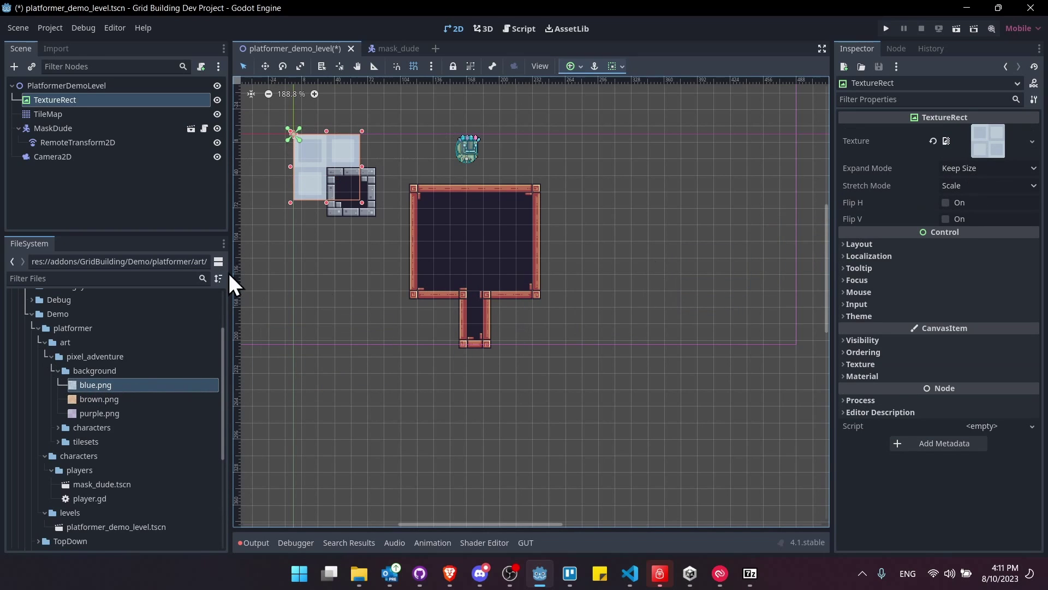
pyautogui.click(956, 186)
pyautogui.click(966, 225)
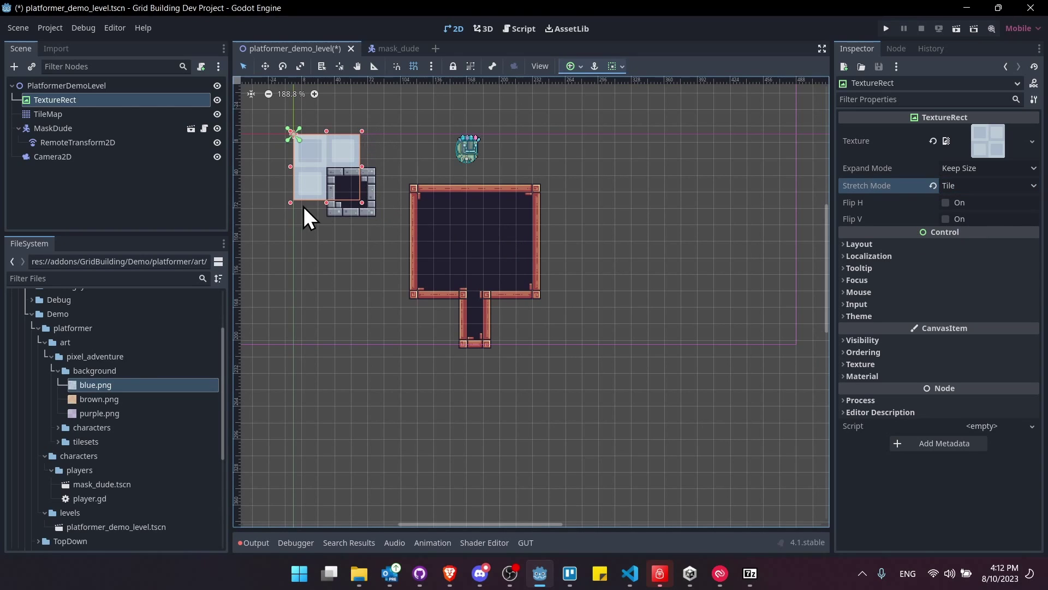
pyautogui.scroll(-3, 398, 227)
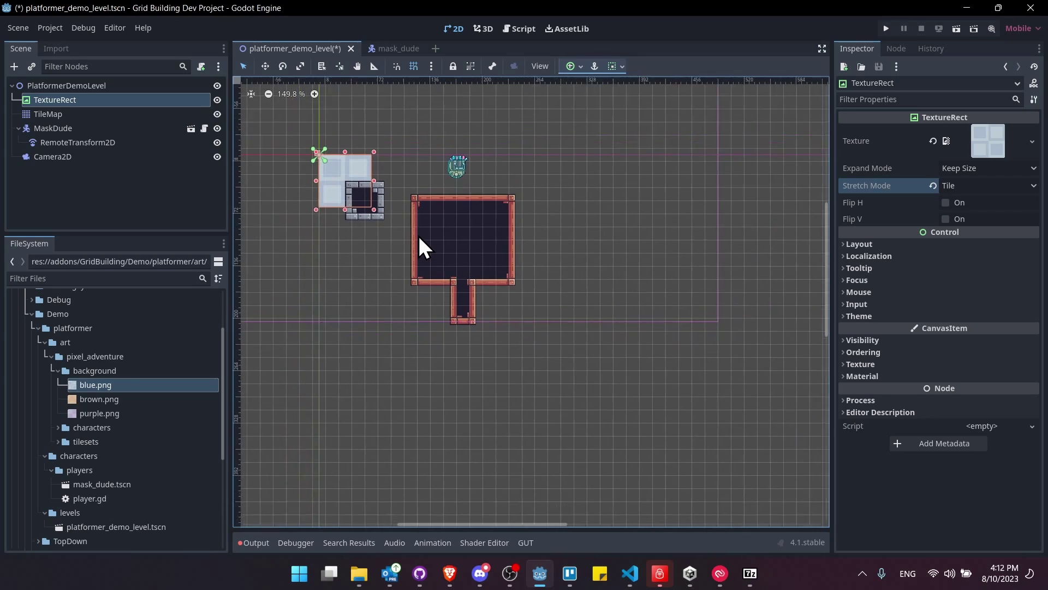
# - Enlarge the tiled TextureRect background until it extends well past all sides of the camera frame and level tiles
pyautogui.moveTo(381, 213); pyautogui.dragTo(798, 433)
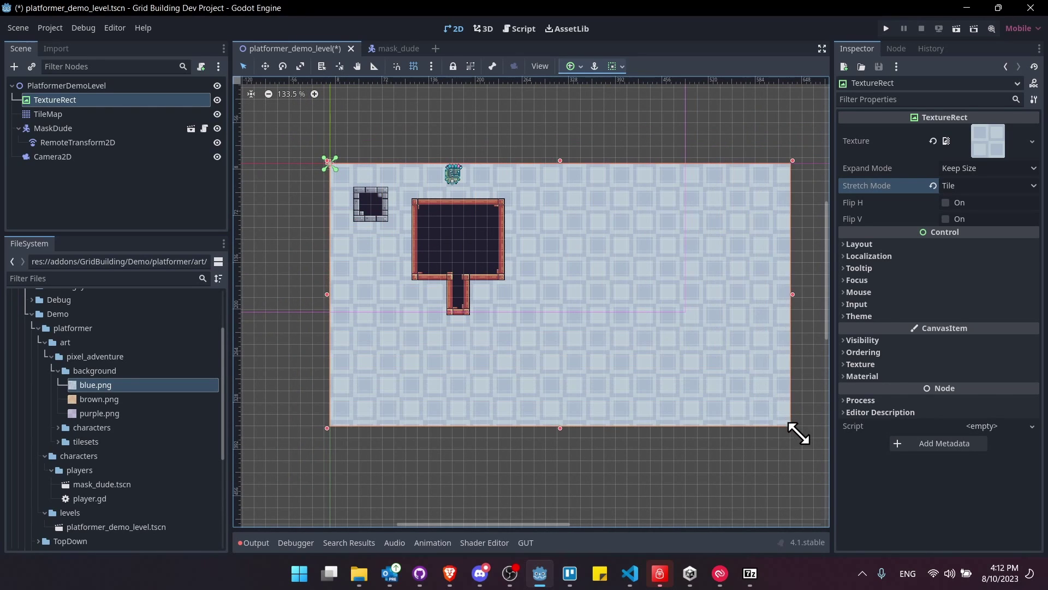
pyautogui.scroll(2, 627, 378)
pyautogui.scroll(-8, 458, 320)
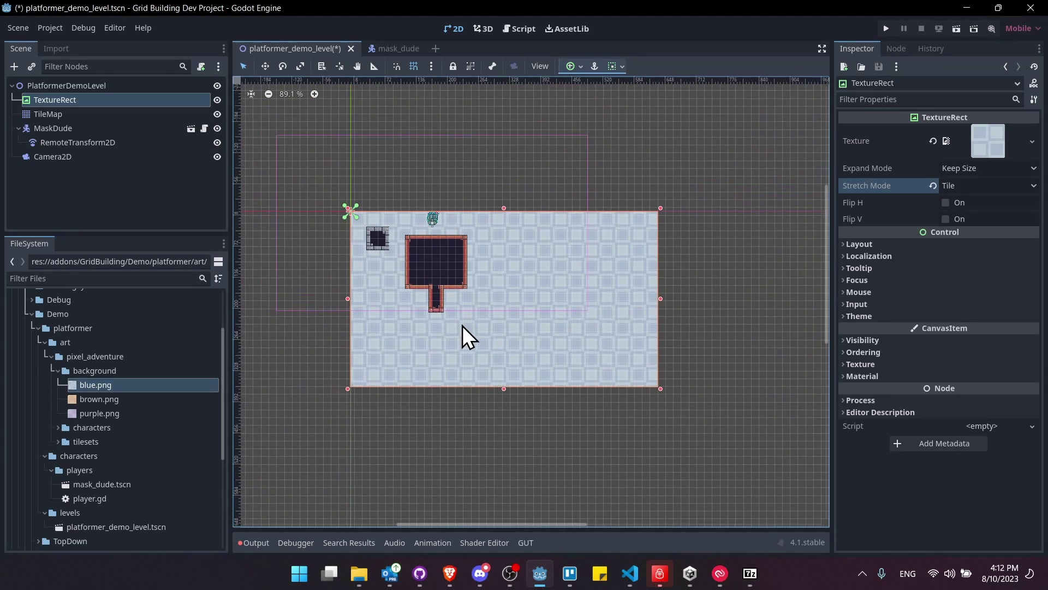
pyautogui.moveTo(503, 356); pyautogui.dragTo(337, 248)
pyautogui.moveTo(338, 339); pyautogui.dragTo(386, 317, button='middle')
pyautogui.moveTo(509, 256); pyautogui.dragTo(819, 481)
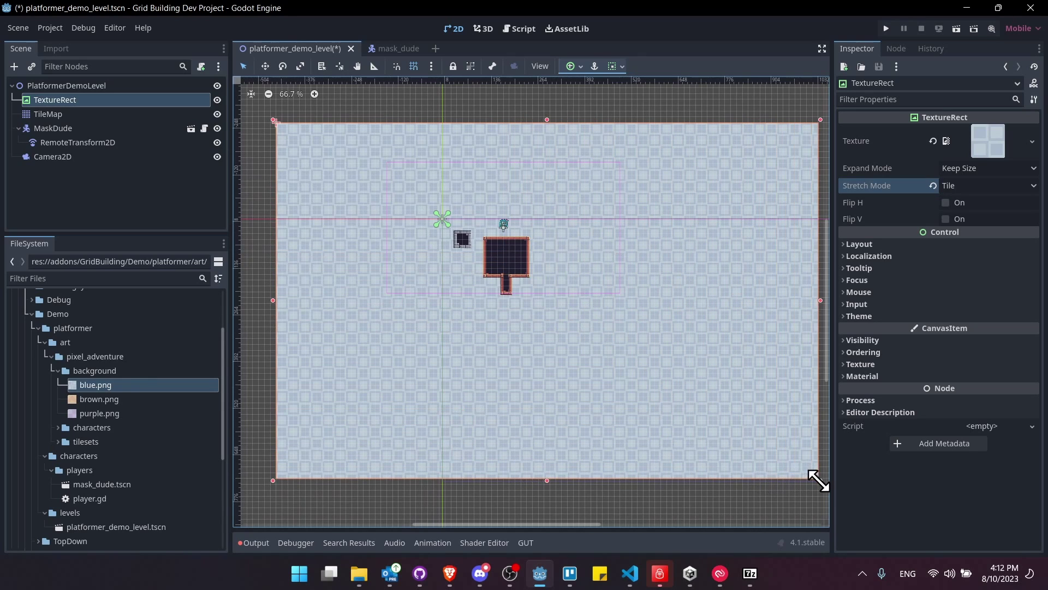
# - Try purple.png and brown.png as the TextureRect's texture and switch back to blue.png
pyautogui.scroll(4, 490, 251)
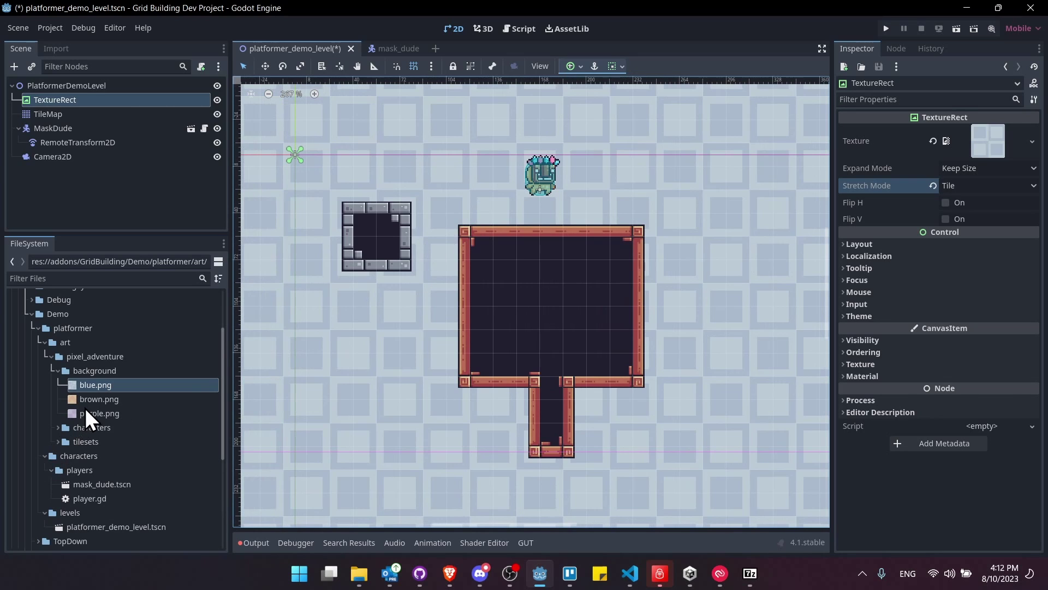
pyautogui.scroll(-5, 416, 328)
pyautogui.scroll(2, 434, 293)
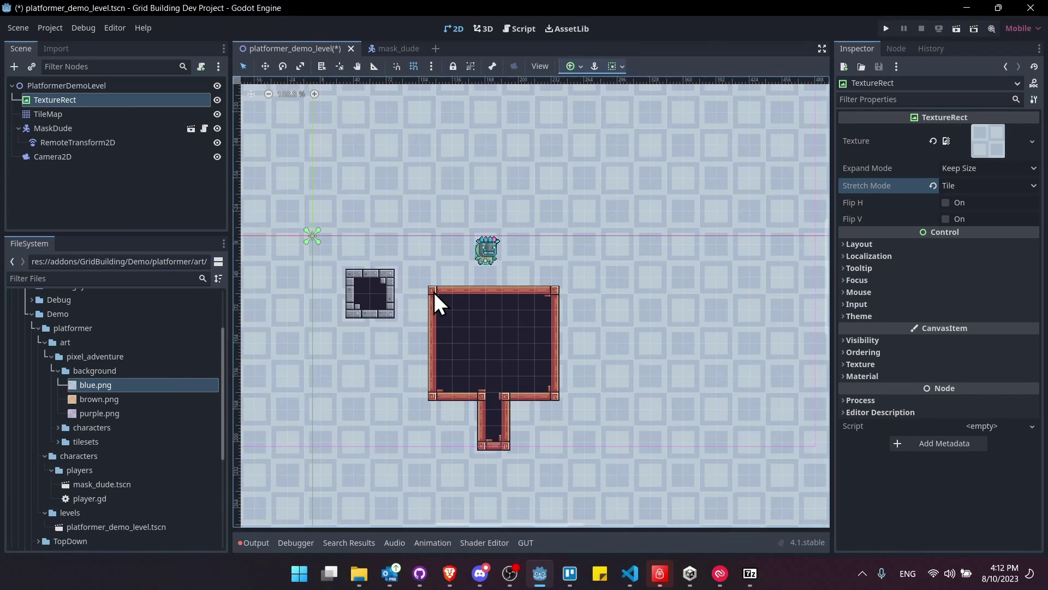
pyautogui.moveTo(96, 414); pyautogui.dragTo(976, 139)
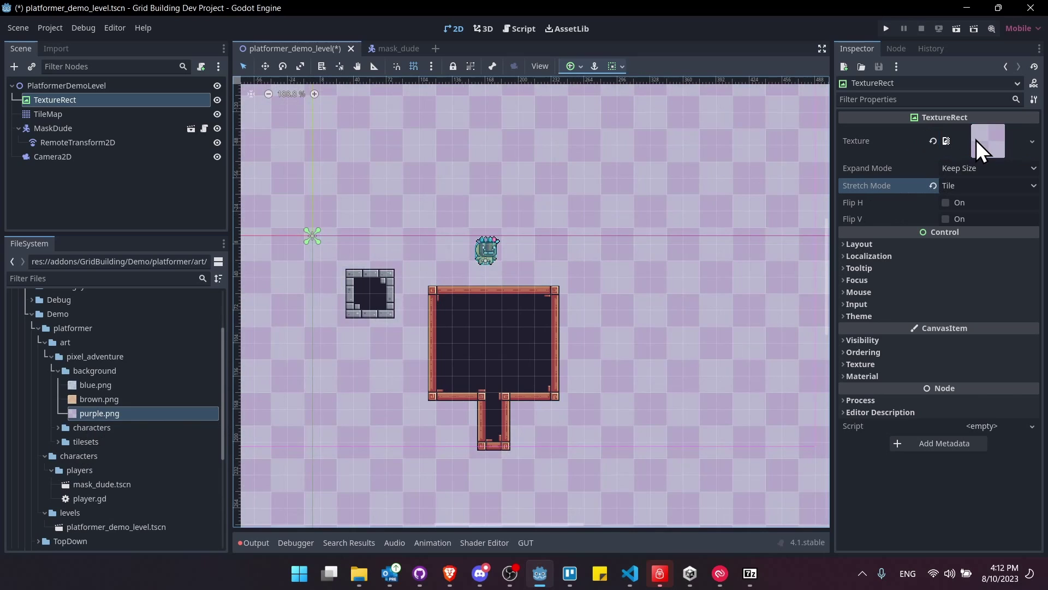
pyautogui.moveTo(127, 399); pyautogui.dragTo(979, 142)
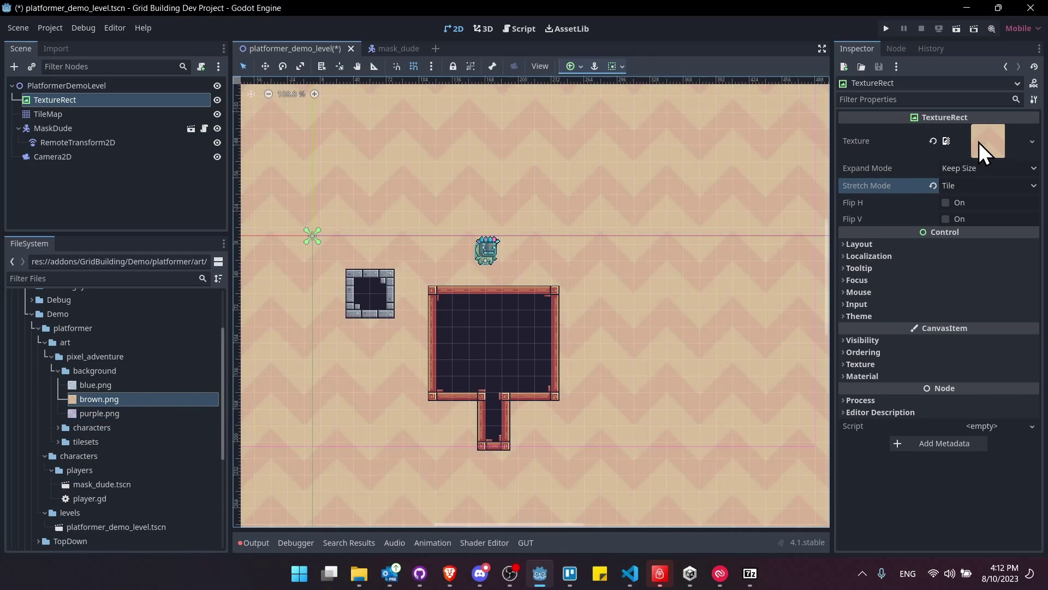
pyautogui.moveTo(137, 386); pyautogui.dragTo(983, 145)
# - Darken the background by giving the TextureRect a dark slate-blue Self Modulate colour, and save the level scene
pyautogui.click(879, 341)
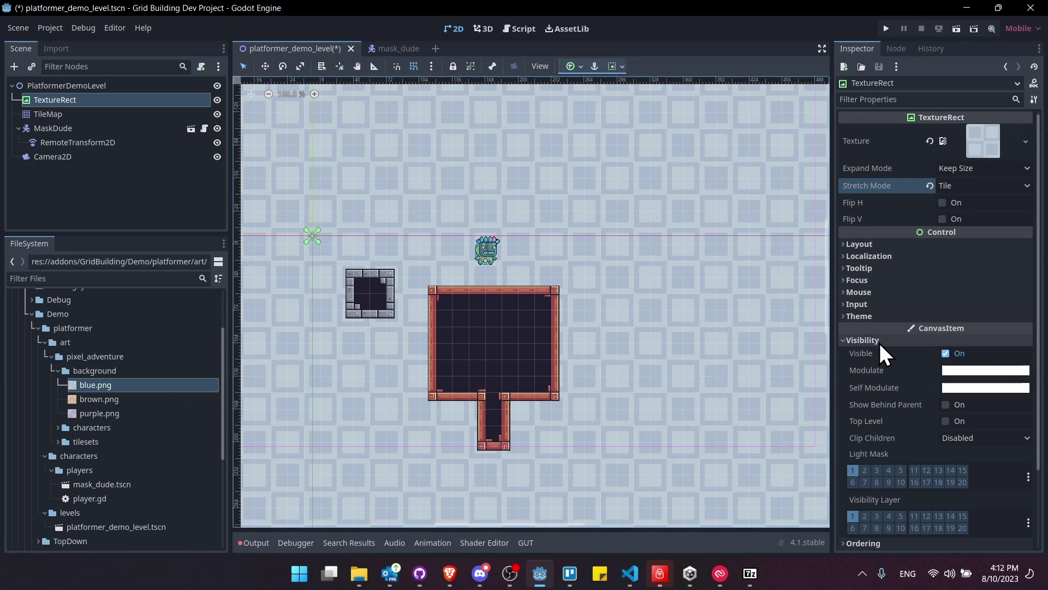
pyautogui.click(965, 388)
pyautogui.moveTo(1032, 104); pyautogui.dragTo(1038, 157)
pyautogui.moveTo(955, 137); pyautogui.dragTo(945, 130)
pyautogui.click(559, 251)
pyautogui.scroll(-3, 608, 314)
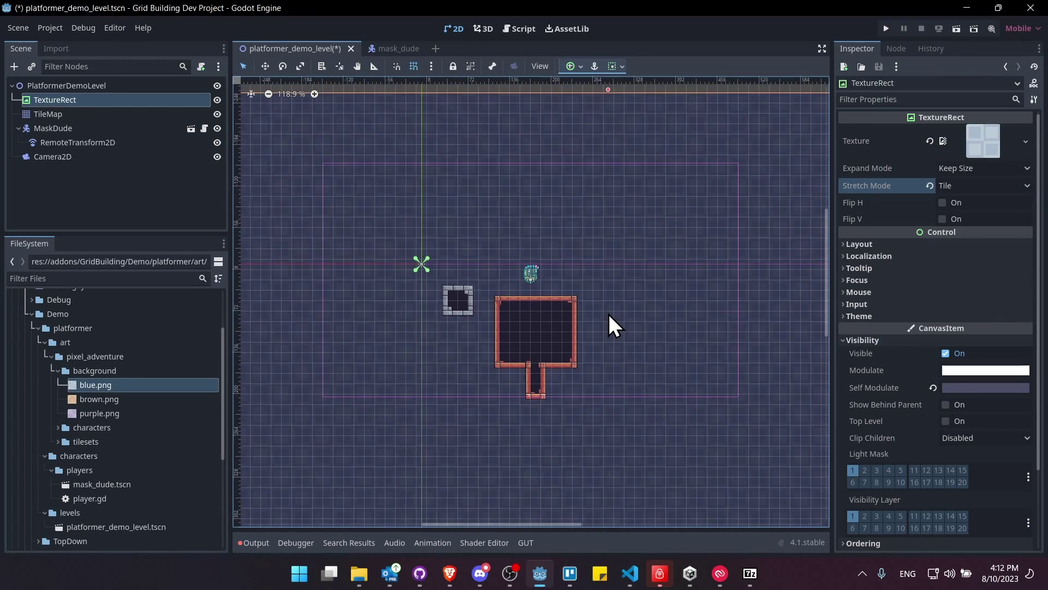
pyautogui.scroll(3, 608, 314)
pyautogui.hotkey('ctrl', 's')
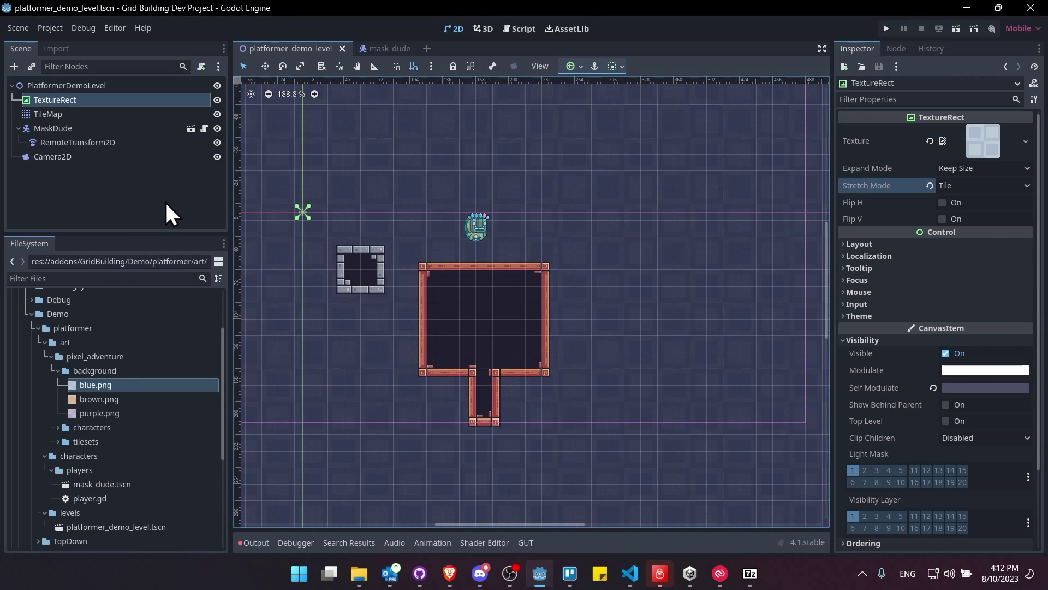
# - Switch to the mask_dude scene and review the animations available in its AnimationPlayer node
pyautogui.moveTo(518, 263); pyautogui.dragTo(527, 305, button='middle')
pyautogui.click(491, 236)
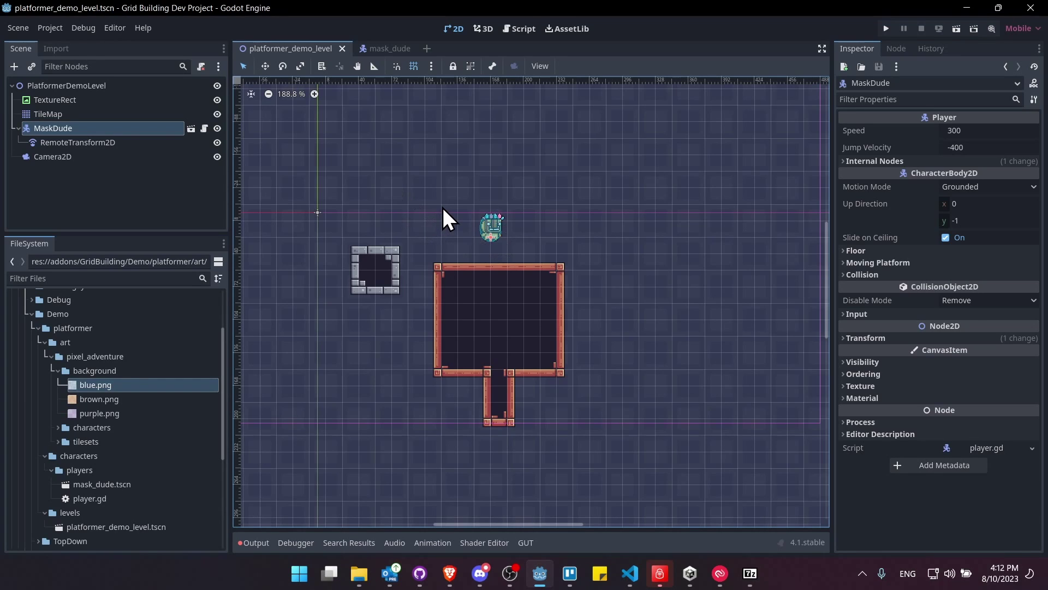
pyautogui.click(385, 48)
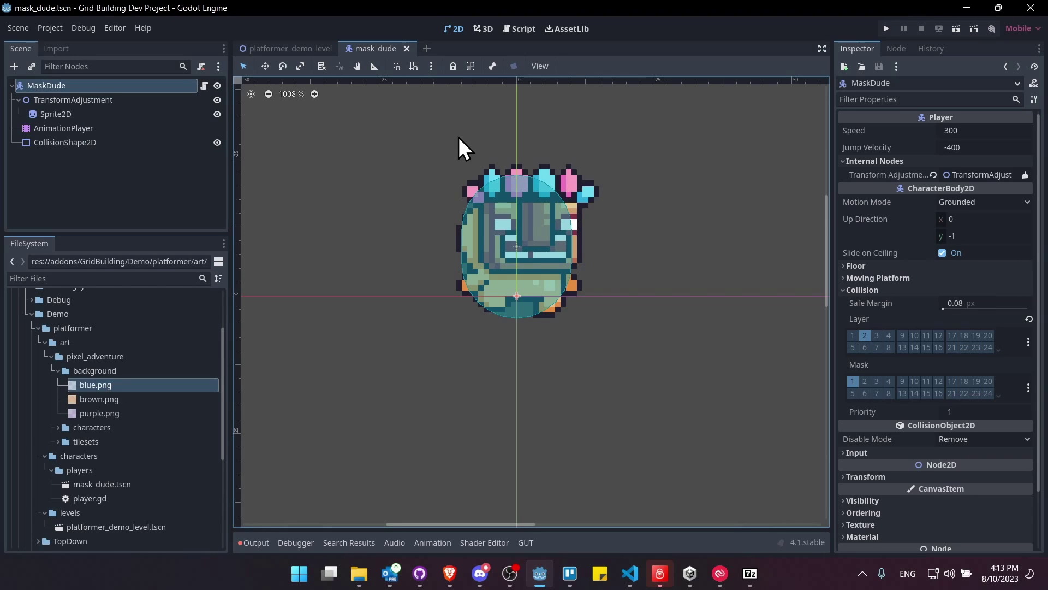
pyautogui.click(129, 129)
pyautogui.click(949, 149)
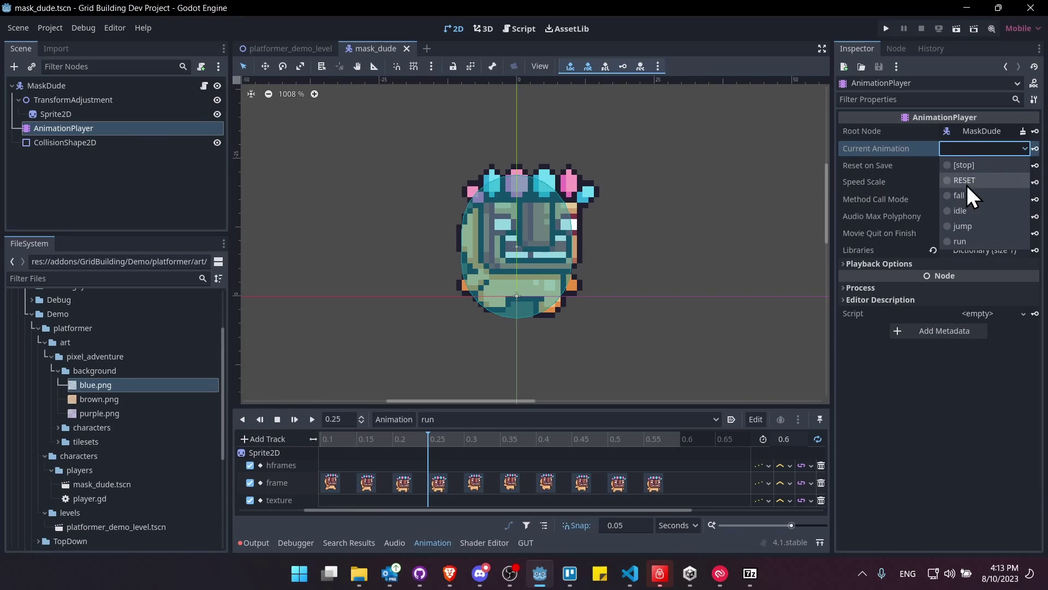
pyautogui.click(993, 148)
# - Open MaskDude's player.gd script and declare a new function _update_animation() after _set_character_facing_direction
pyautogui.click(204, 86)
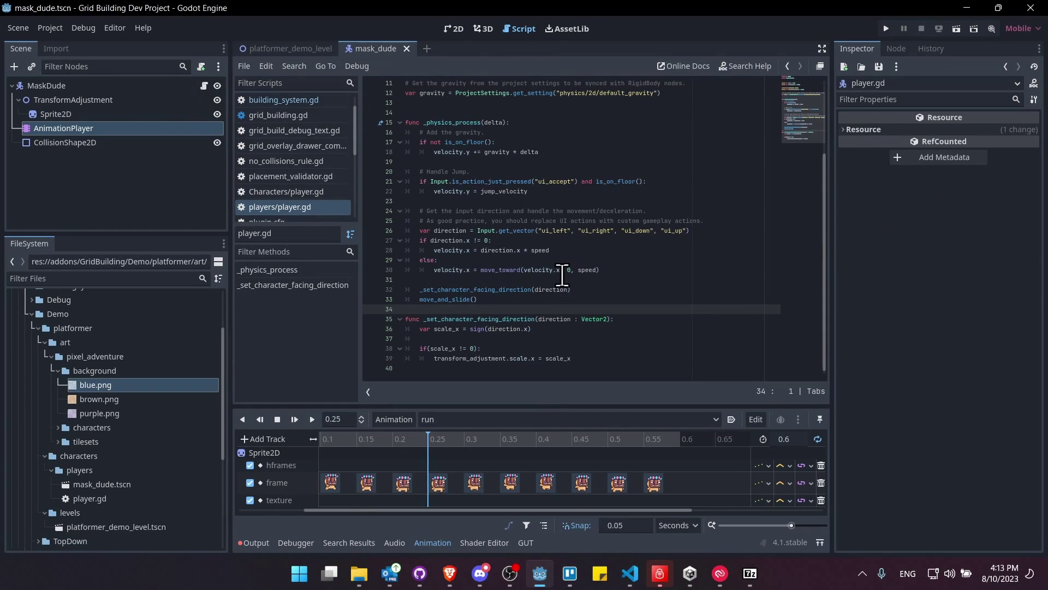
pyautogui.click(593, 290)
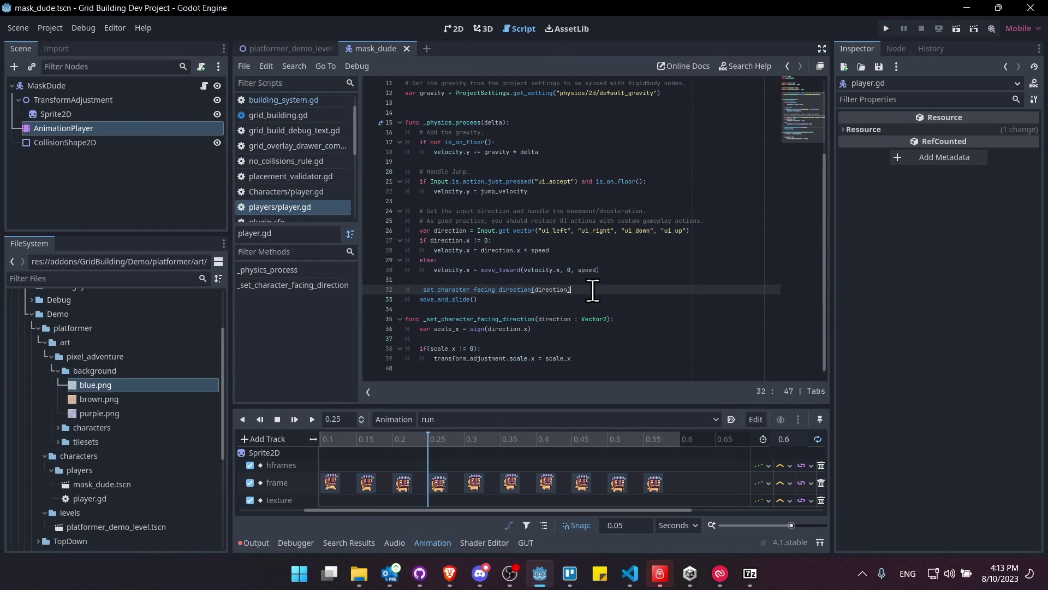
pyautogui.click(588, 357)
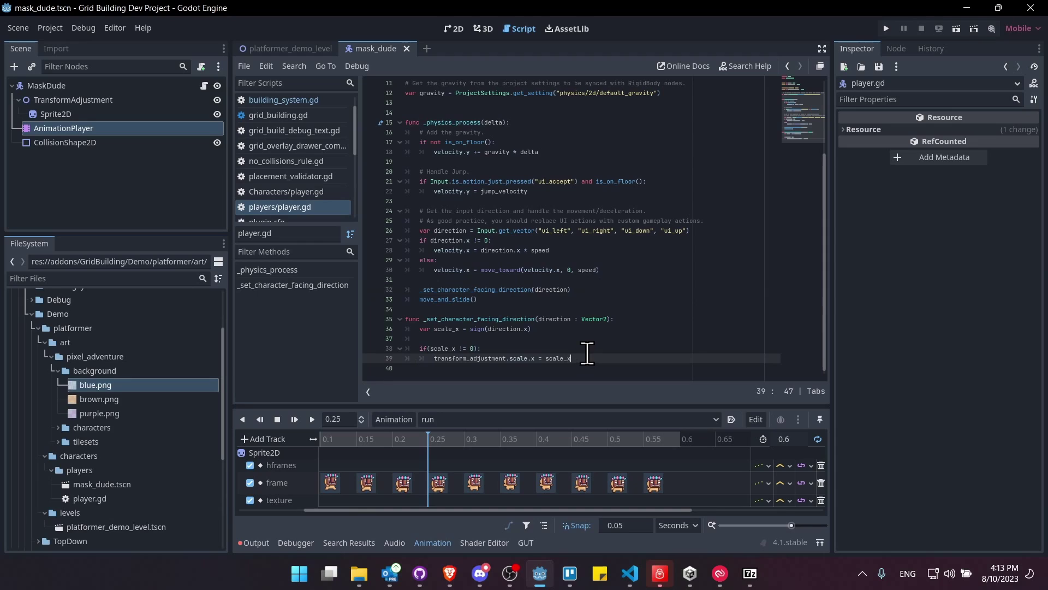
pyautogui.press('Return')
pyautogui.press('Return')
pyautogui.write('func _update_animation():')
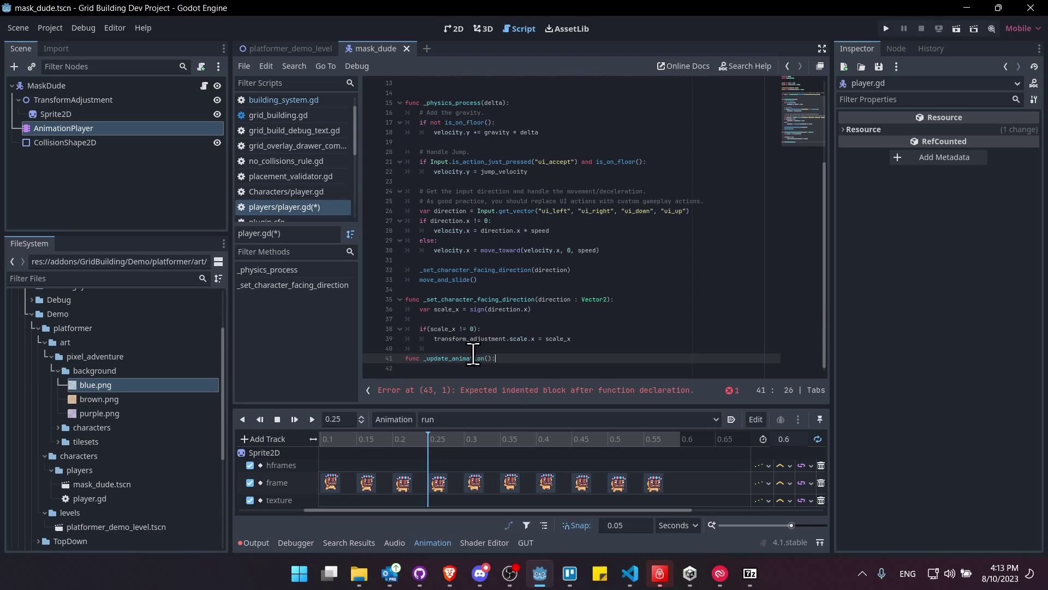
# - Call _update_animation() right after move_and_slide() in _physics_process
pyautogui.click(472, 352)
pyautogui.click(588, 270)
pyautogui.click(583, 279)
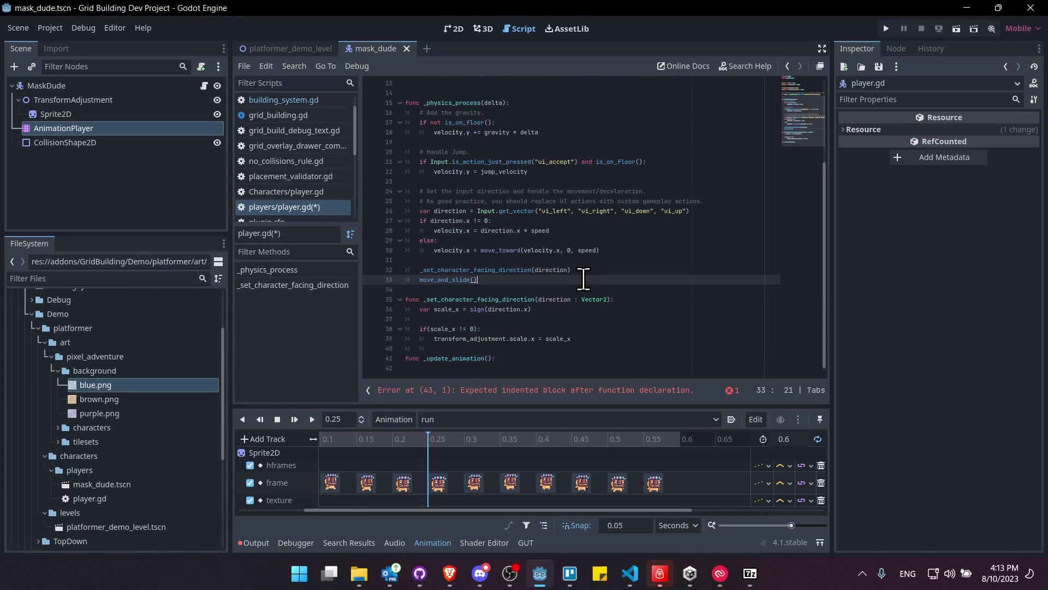
pyautogui.press('Return')
pyautogui.write('_update_animation')
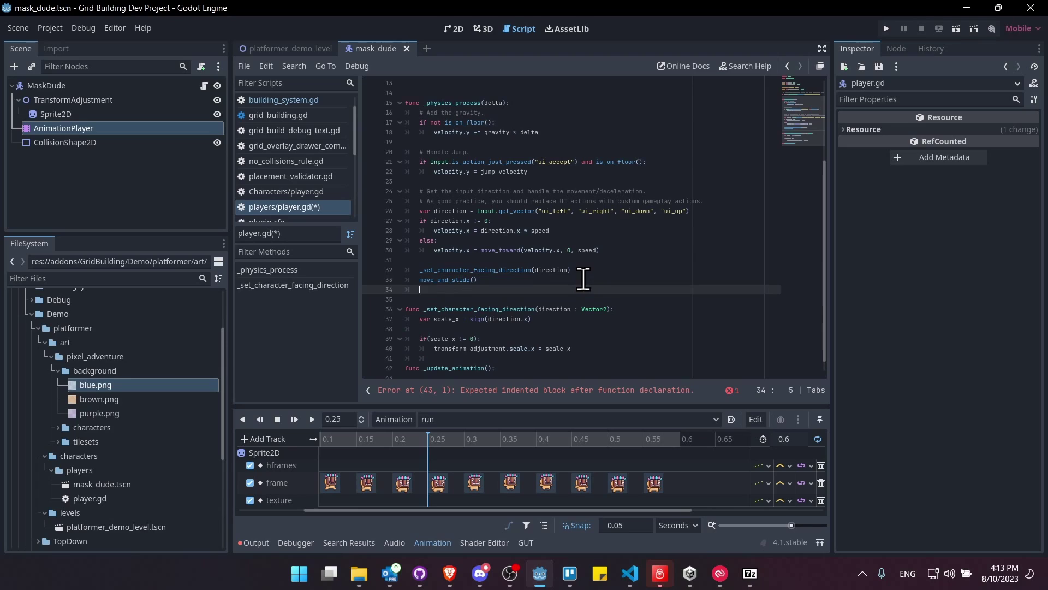
pyautogui.write('()')
pyautogui.scroll(-1, 458, 289)
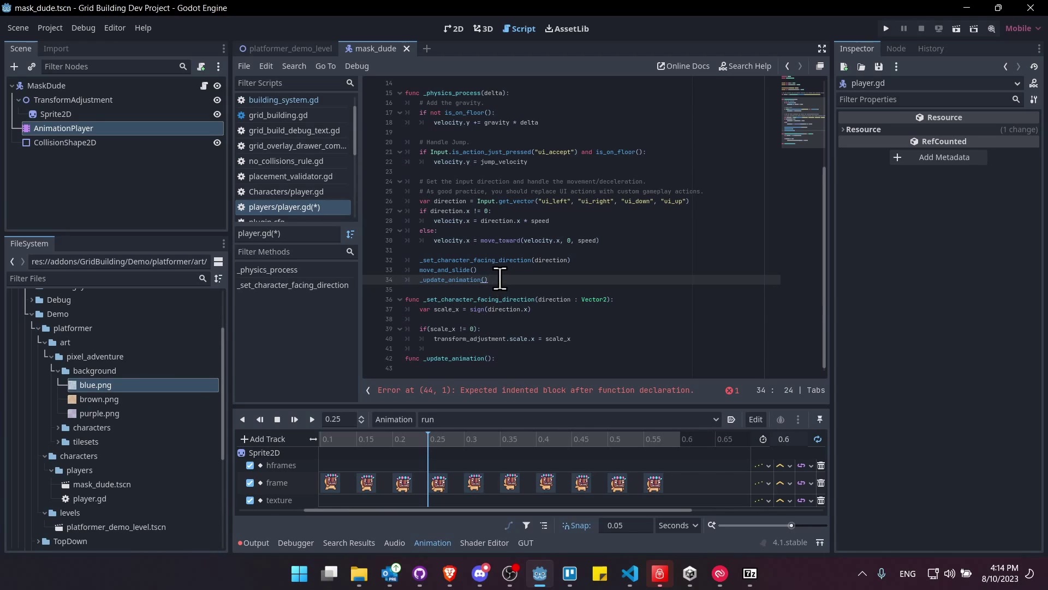
# - Indent a body line under _update_animation() and review the animation names in the AnimationPlayer
pyautogui.scroll(2, 493, 130)
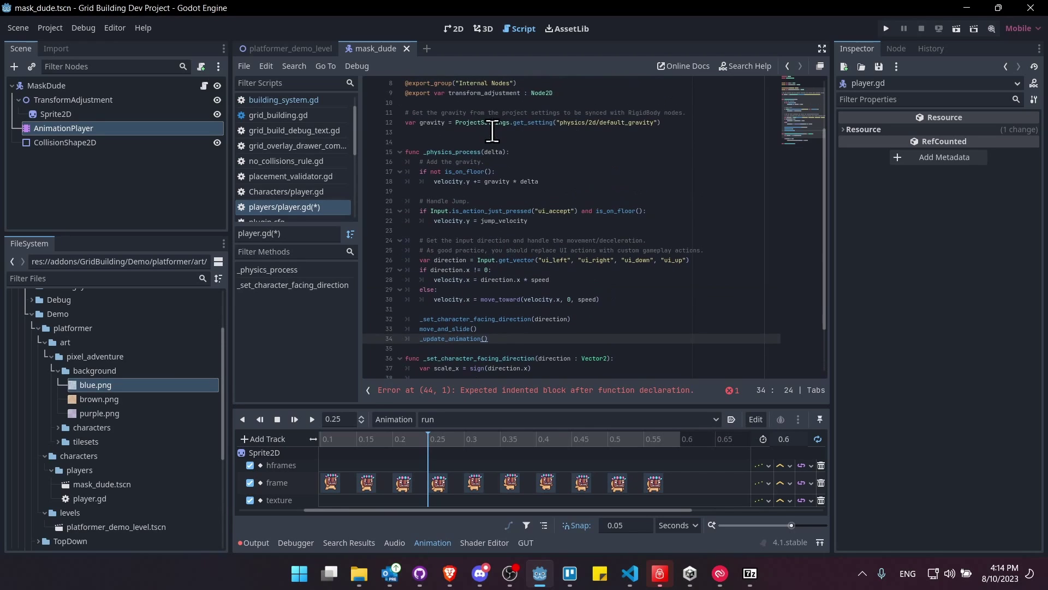
pyautogui.scroll(-2, 490, 295)
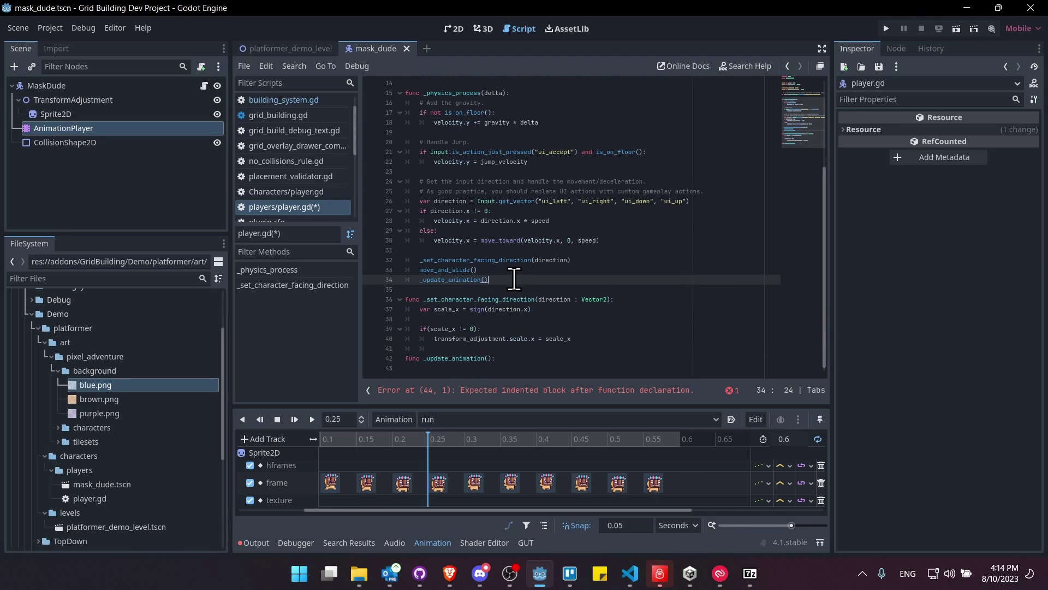
pyautogui.click(529, 366)
pyautogui.press('Tab')
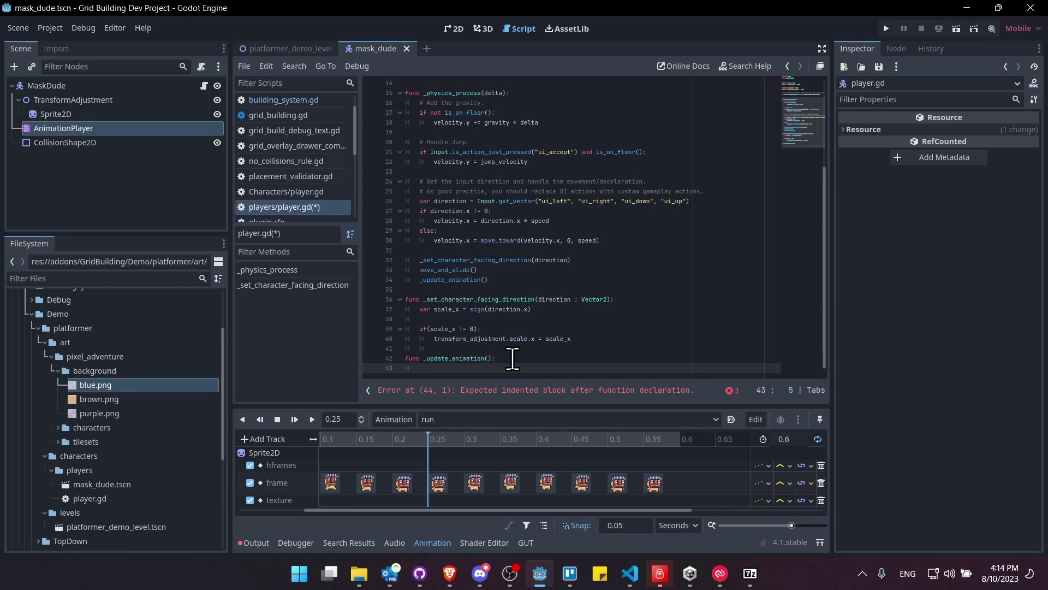
pyautogui.click(436, 419)
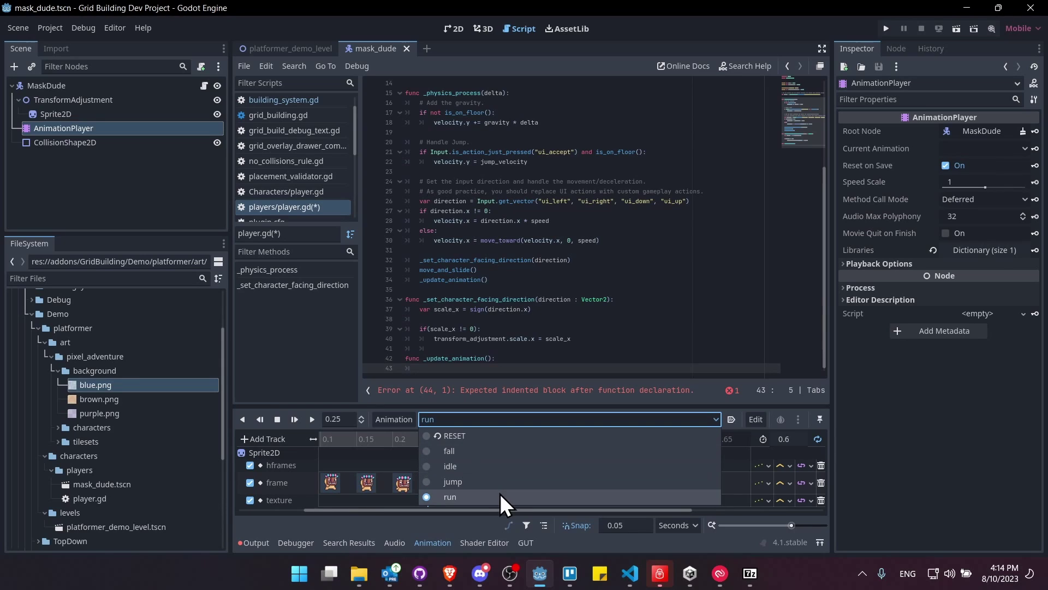
pyautogui.click(510, 371)
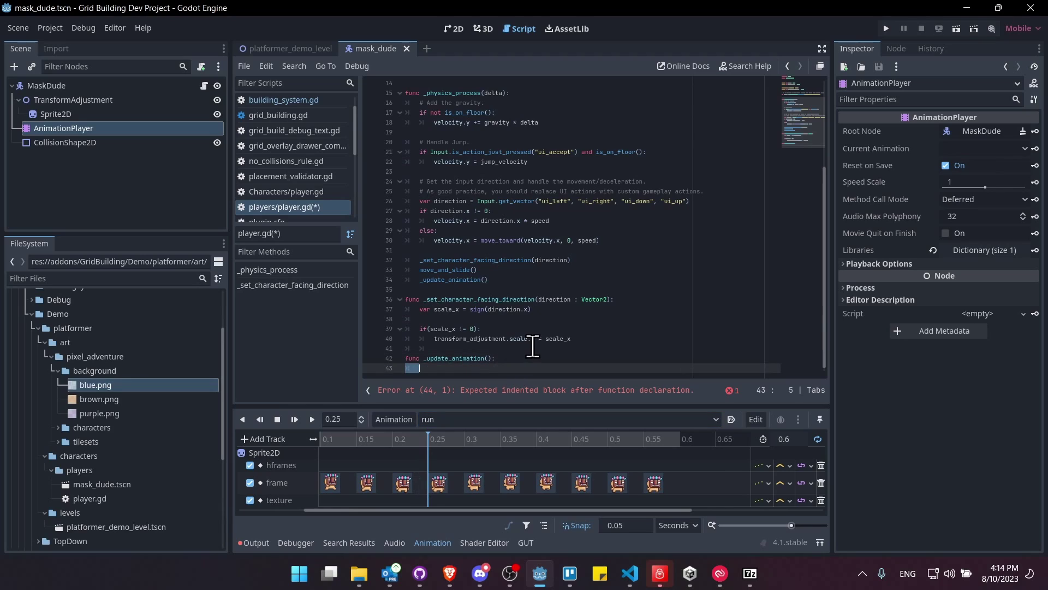
pyautogui.scroll(2, 526, 369)
pyautogui.scroll(3, 526, 370)
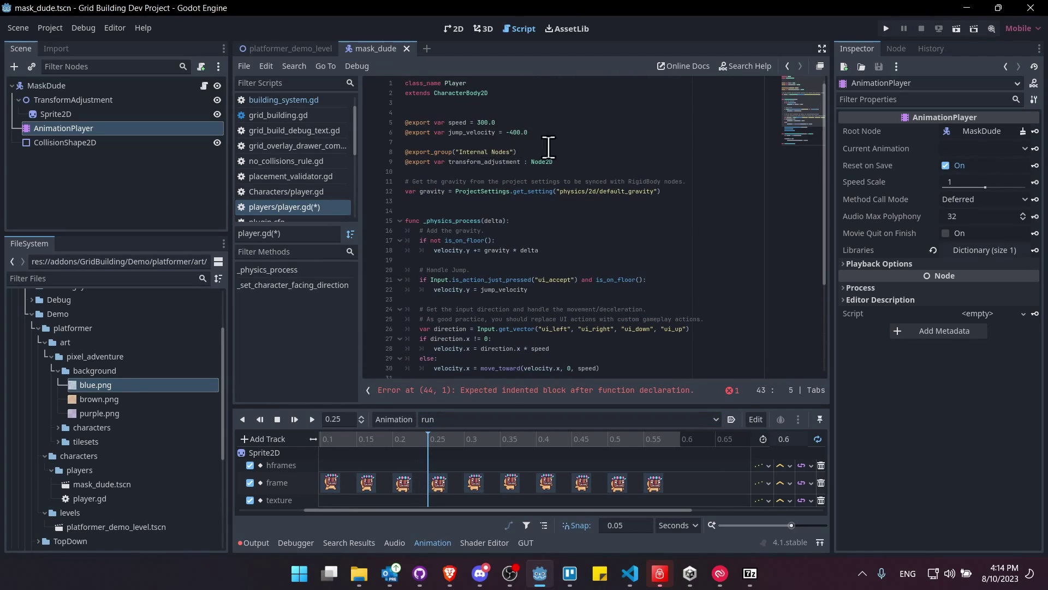
pyautogui.click(534, 152)
pyautogui.click(583, 162)
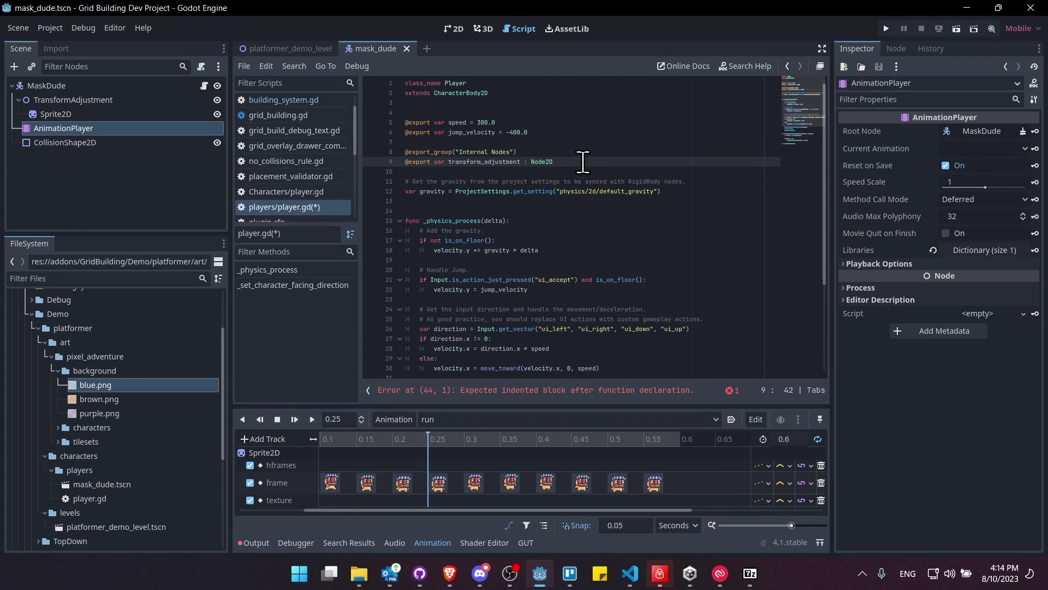
pyautogui.press('Return')
pyautogui.write('@export var ')
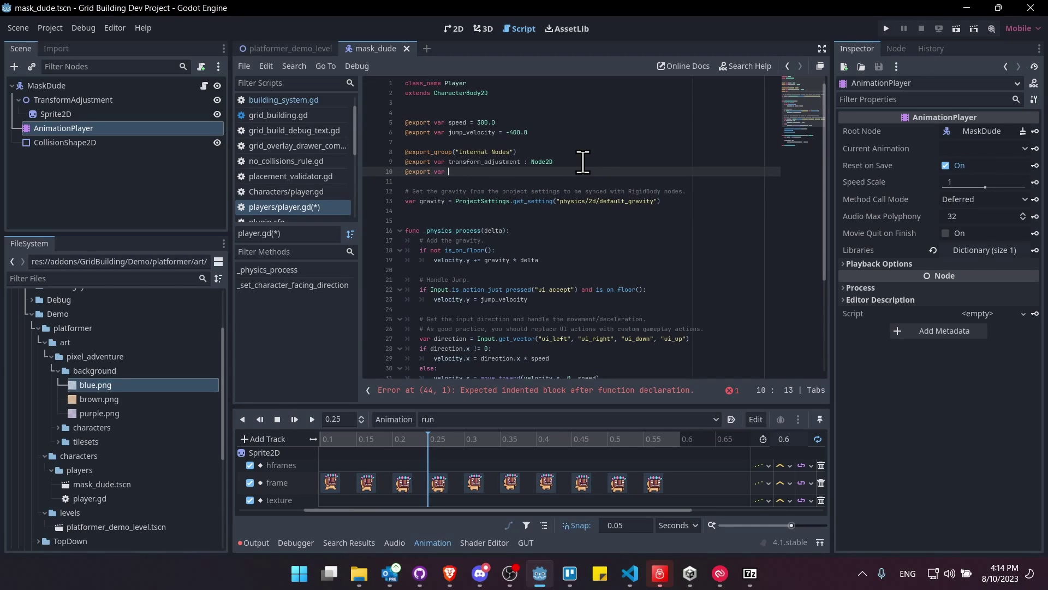
pyautogui.write('animation_player : AnimationP')
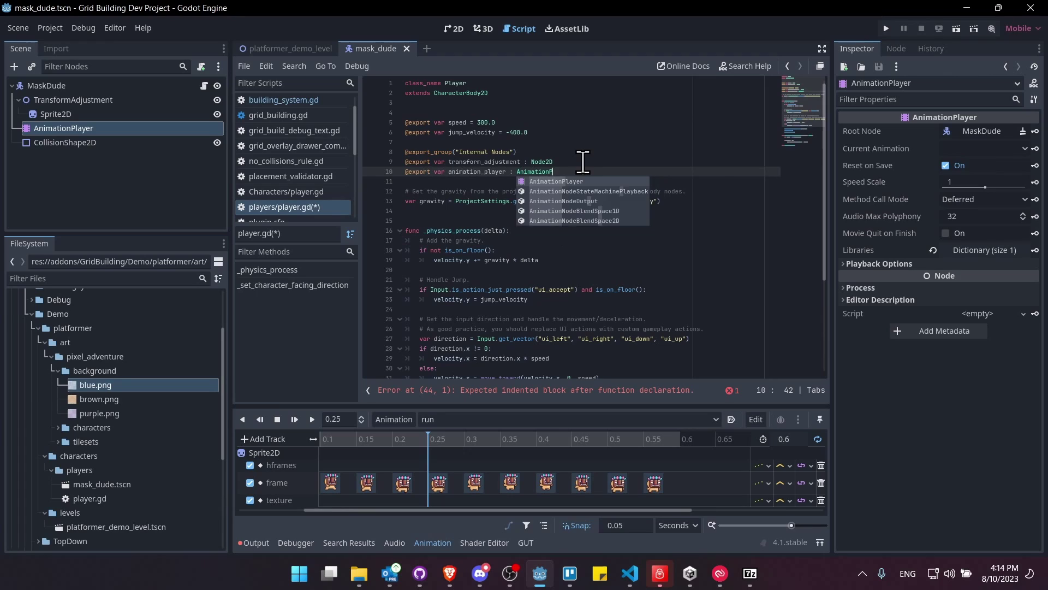
pyautogui.press('Return')
pyautogui.hotkey('ctrl', 's')
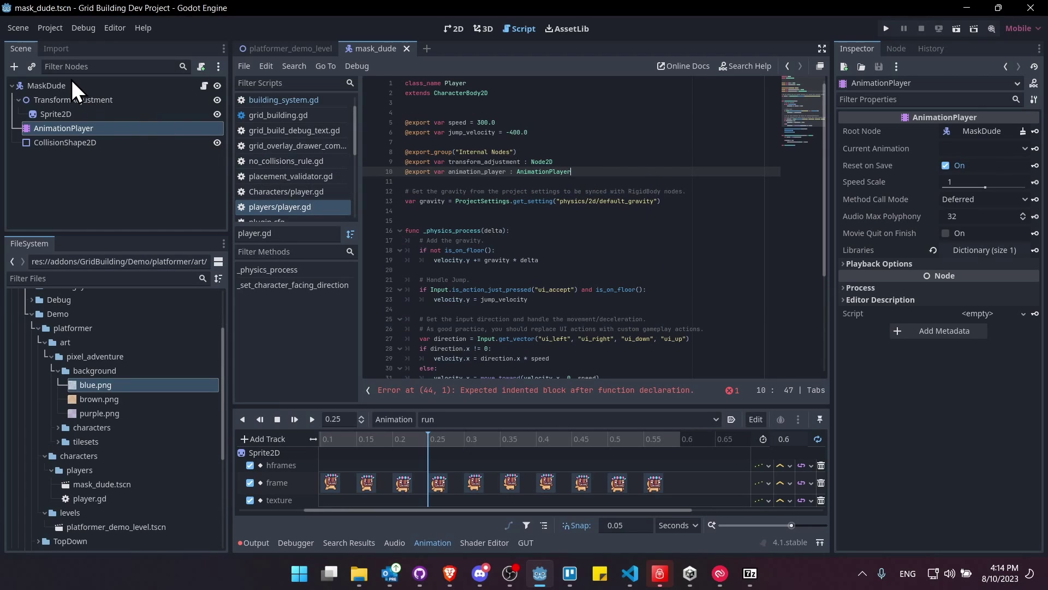
# - Select the MaskDude root node, fill the body of _update_animation() with pass, and save the script
pyautogui.click(25, 85)
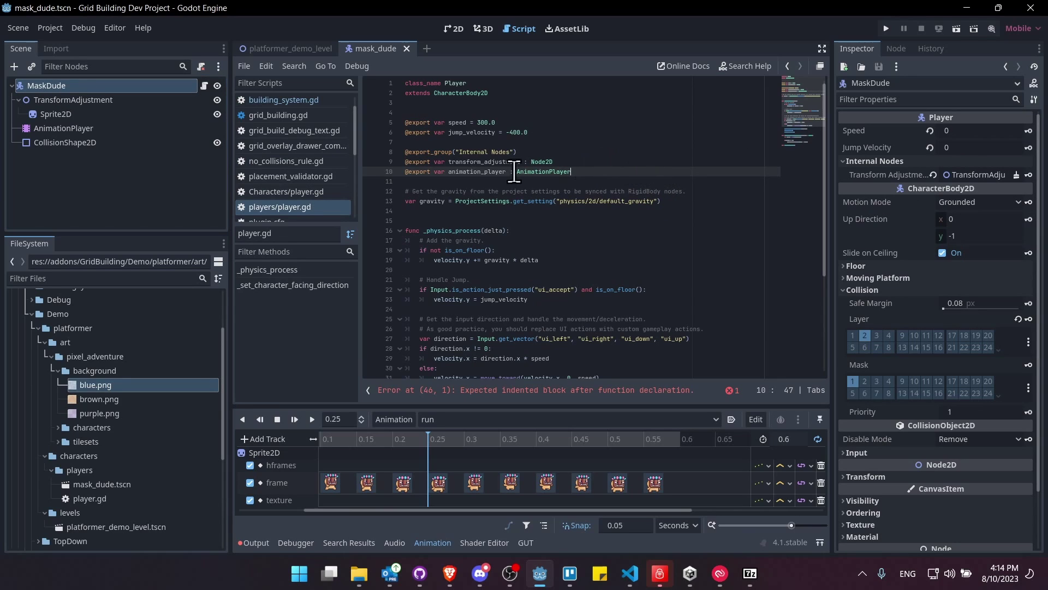
pyautogui.scroll(-5, 538, 316)
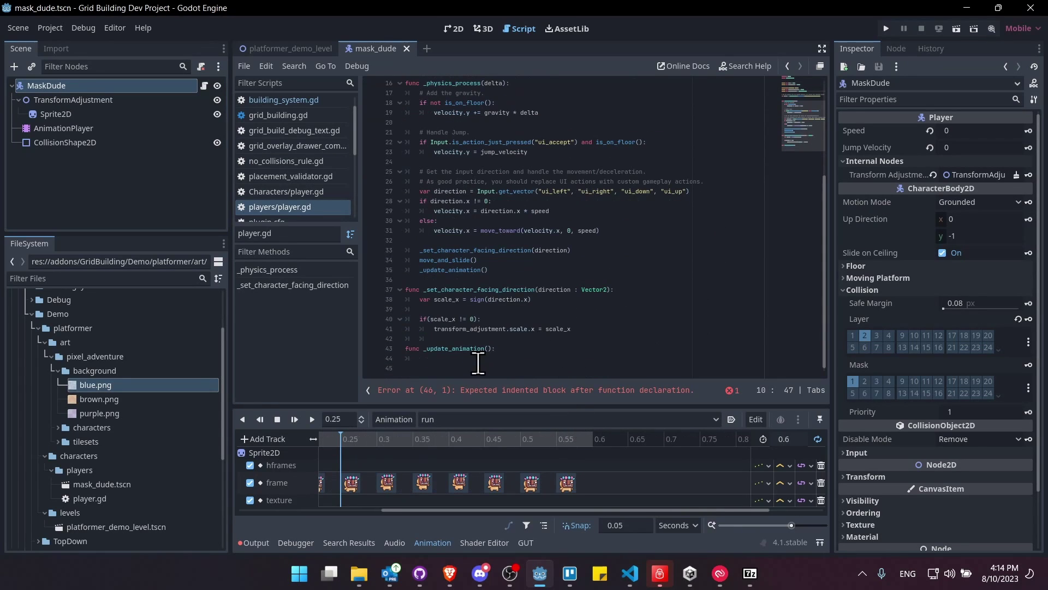
pyautogui.click(533, 358)
pyautogui.write('pass')
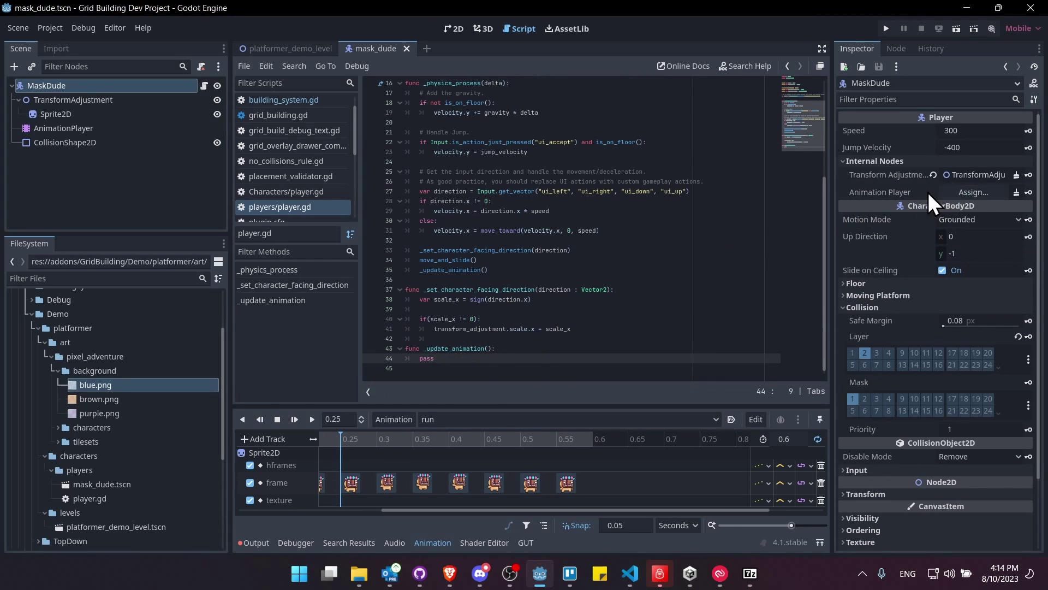
# - Assign the AnimationPlayer node to MaskDude's exported Animation Player property
pyautogui.click(968, 189)
pyautogui.doubleClick(486, 176)
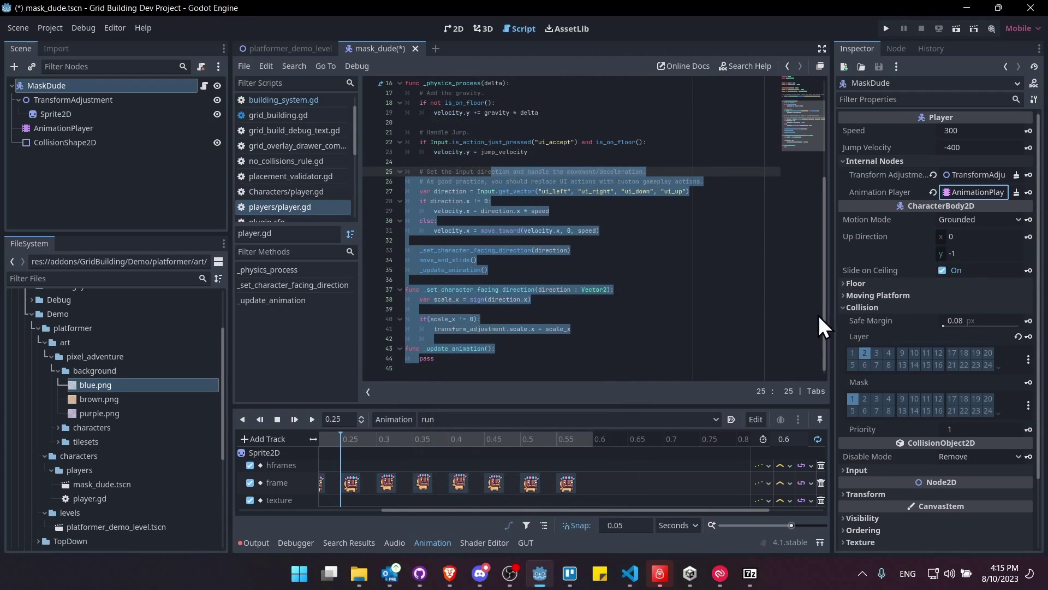
pyautogui.click(692, 300)
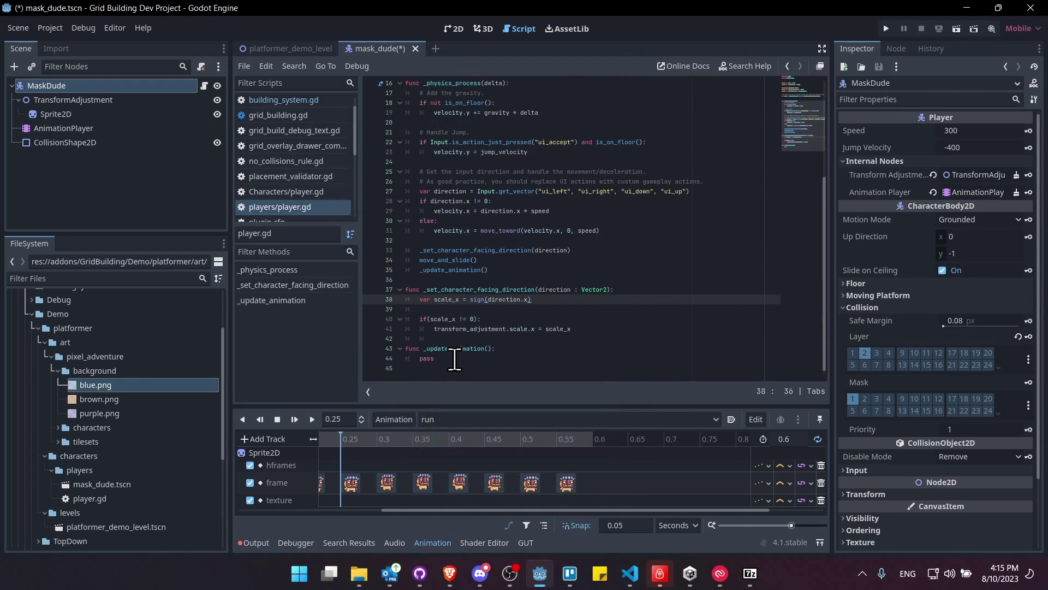
# - Save the MaskDude scene, and replace pass in _update_animation() with an if(is_on_floor()): branch containing the comment "# Ground Animations"
pyautogui.hotkey('ctrl', 's')
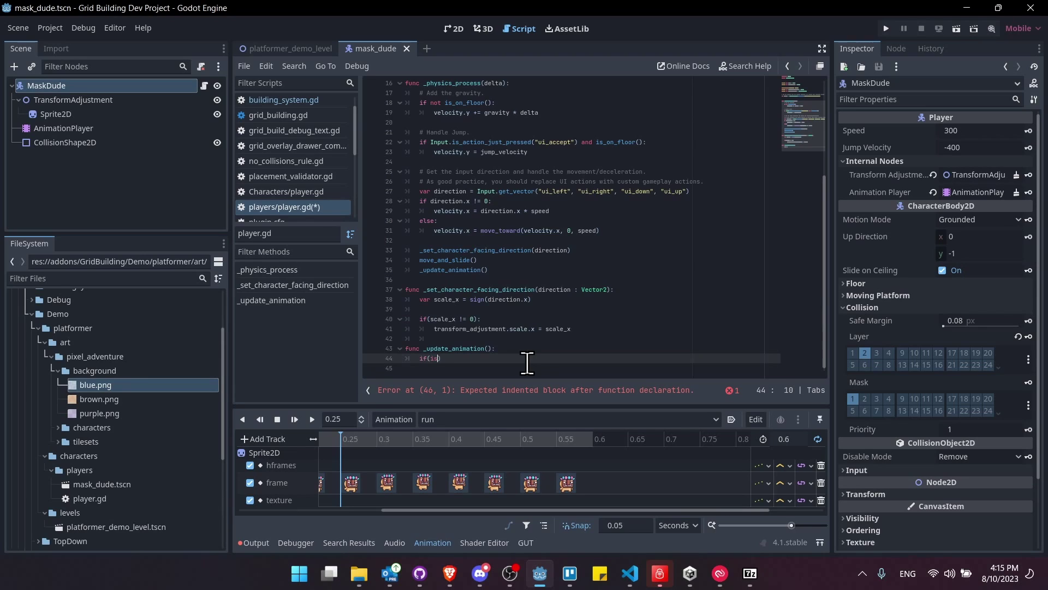
pyautogui.write('s_on_floor')
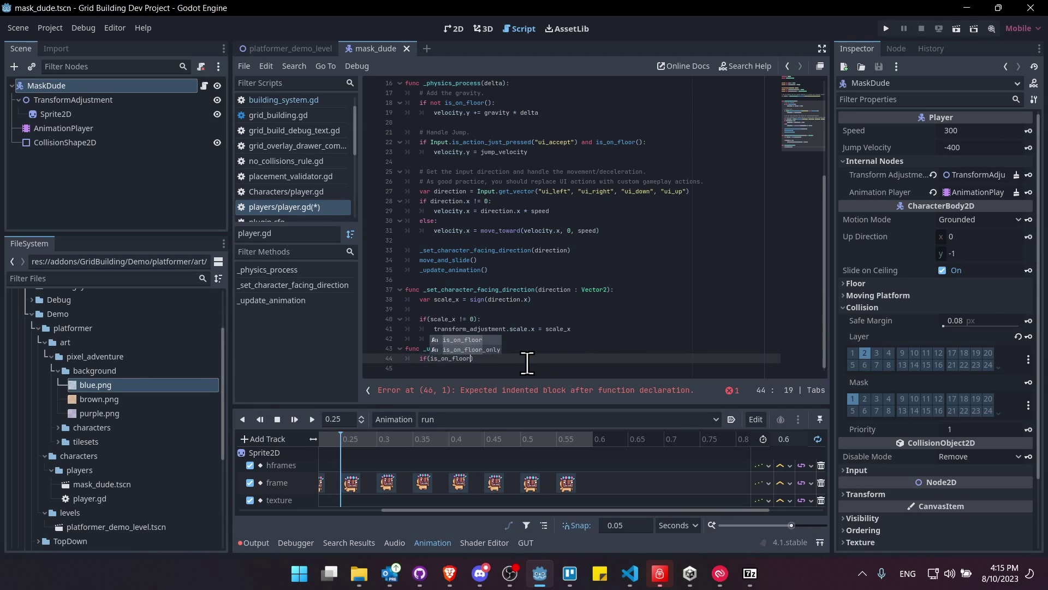
pyautogui.press('Return')
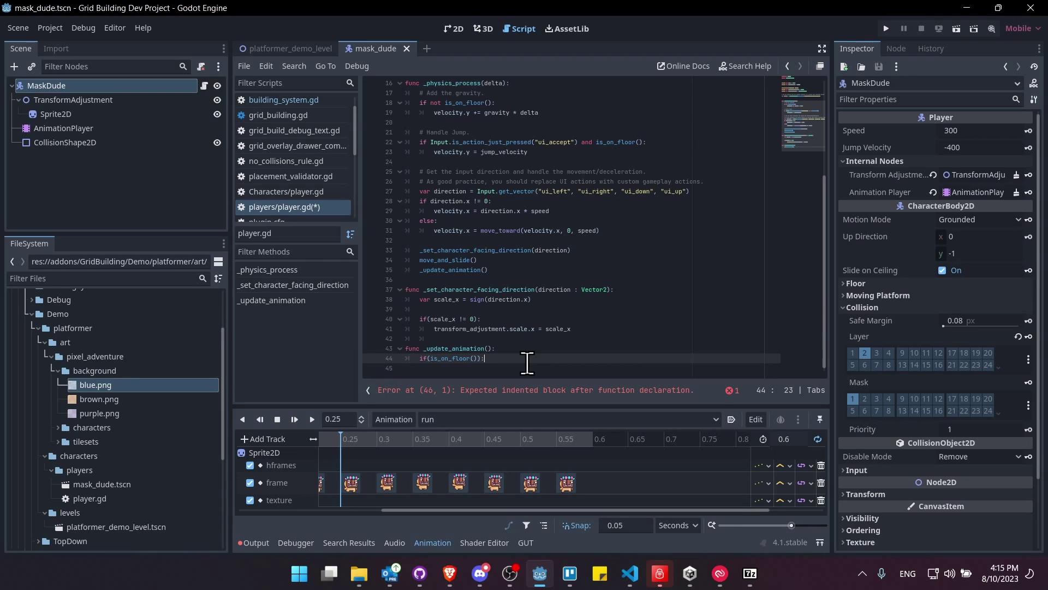
pyautogui.press('Return')
pyautogui.write('# Ground Animations')
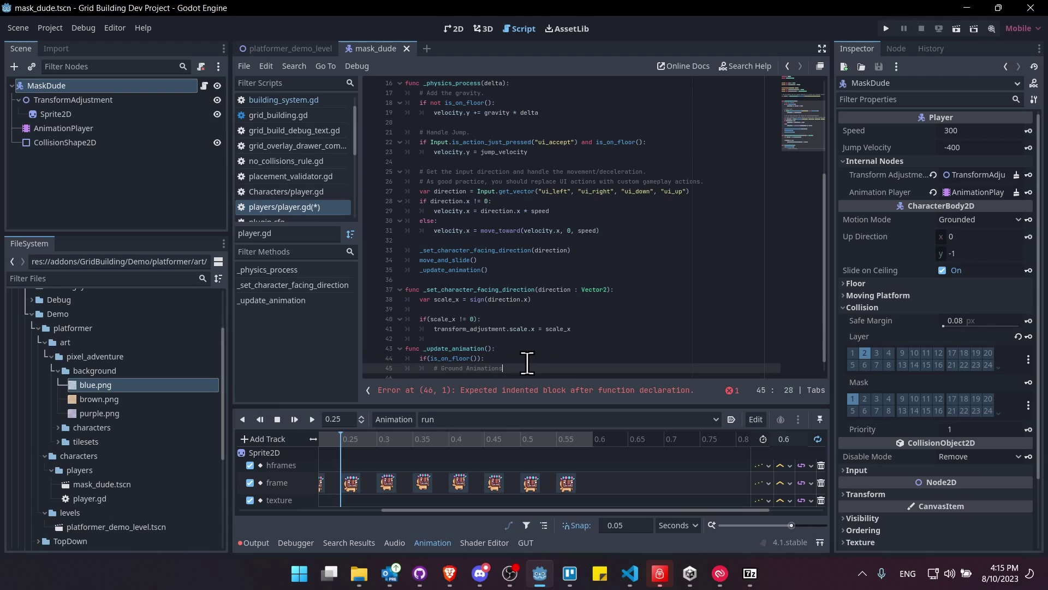
# - Under the ground comment, add if(velocity.x != 0): with animation_player.play("run") as its body
pyautogui.press('Return')
pyautogui.write('if(velocity')
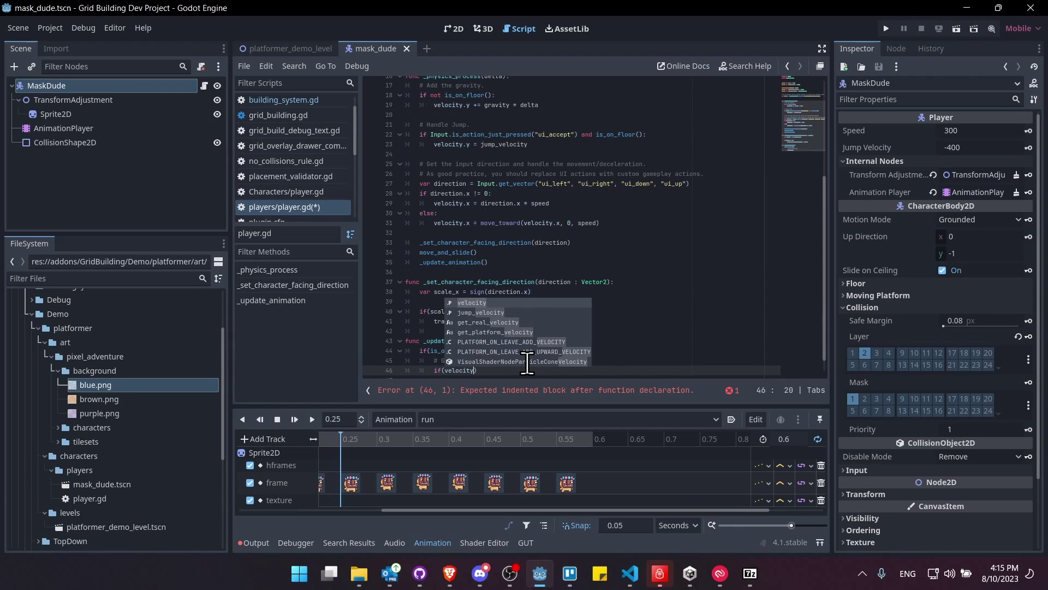
pyautogui.write('.x != 0-')
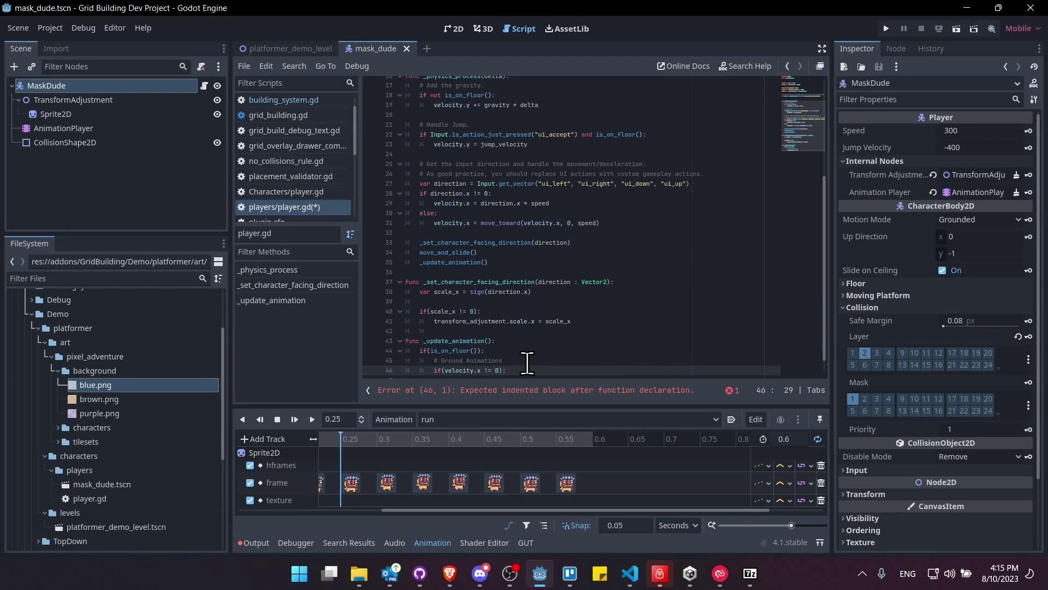
pyautogui.write(':')
pyautogui.press('Return')
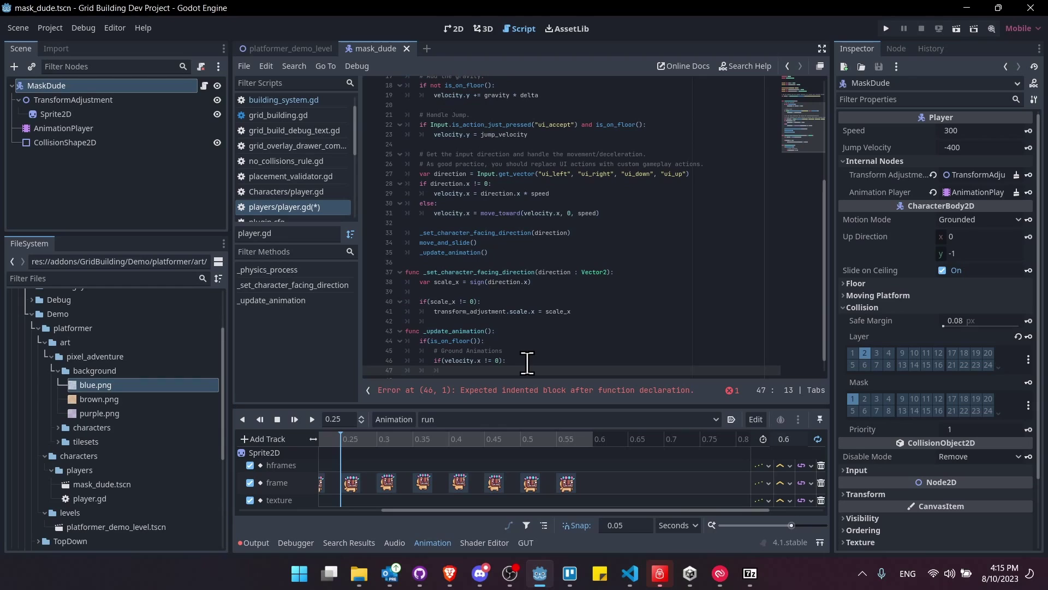
pyautogui.write('animation.a_player.play')
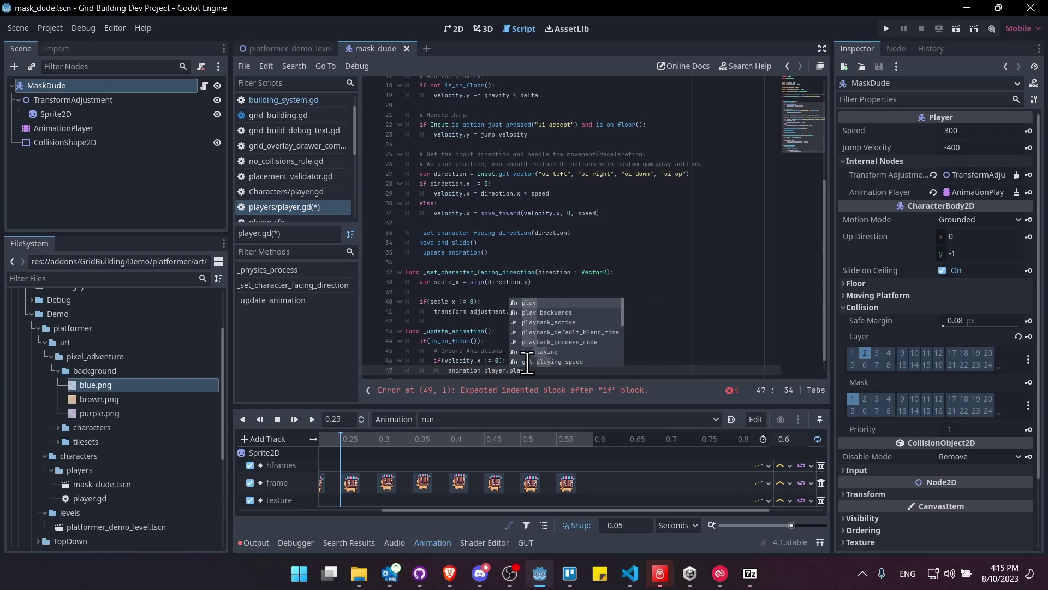
pyautogui.write('("run")')
pyautogui.press('Return')
# - Add an else branch to the velocity.x check that calls animation_player.play("idle")
pyautogui.write('else:')
pyautogui.press('Return')
pyautogui.keyDown('ctrl'); pyautogui.scroll(3, 566, 355); pyautogui.keyUp('ctrl')
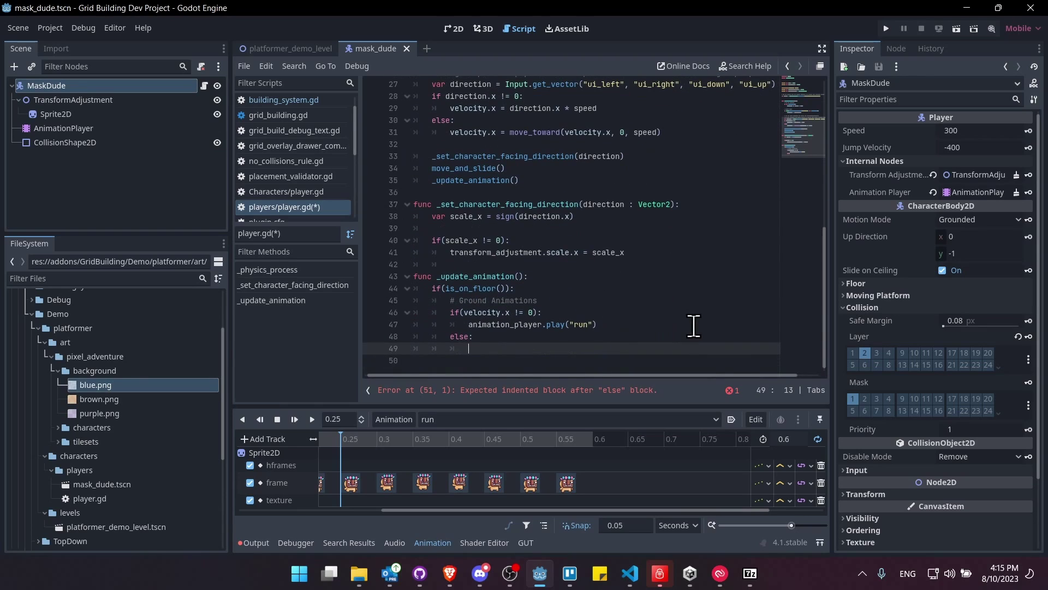
pyautogui.write('animation_player')
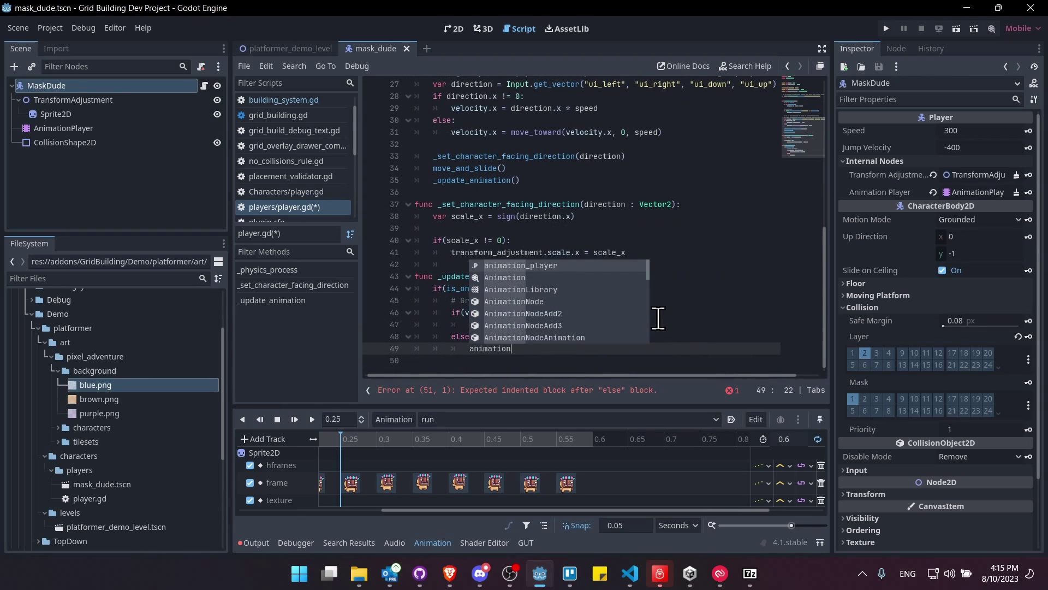
pyautogui.press('Return')
pyautogui.press('BackSpace')
pyautogui.press('BackSpace')
pyautogui.press('BackSpace')
pyautogui.press('BackSpace')
pyautogui.write('.play("i')
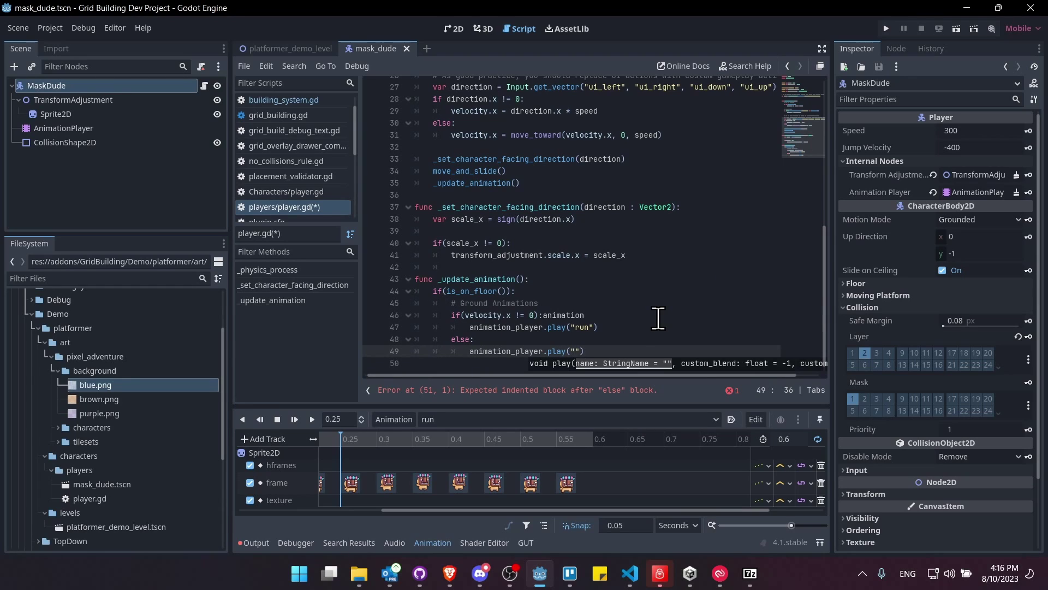
pyautogui.write('dle")')
# - Add an else branch to the floor check with the comment "# Air Animations" and if(velocity.y > 0): calling animation_player.play("fall")
pyautogui.press('Return')
pyautogui.write('else:')
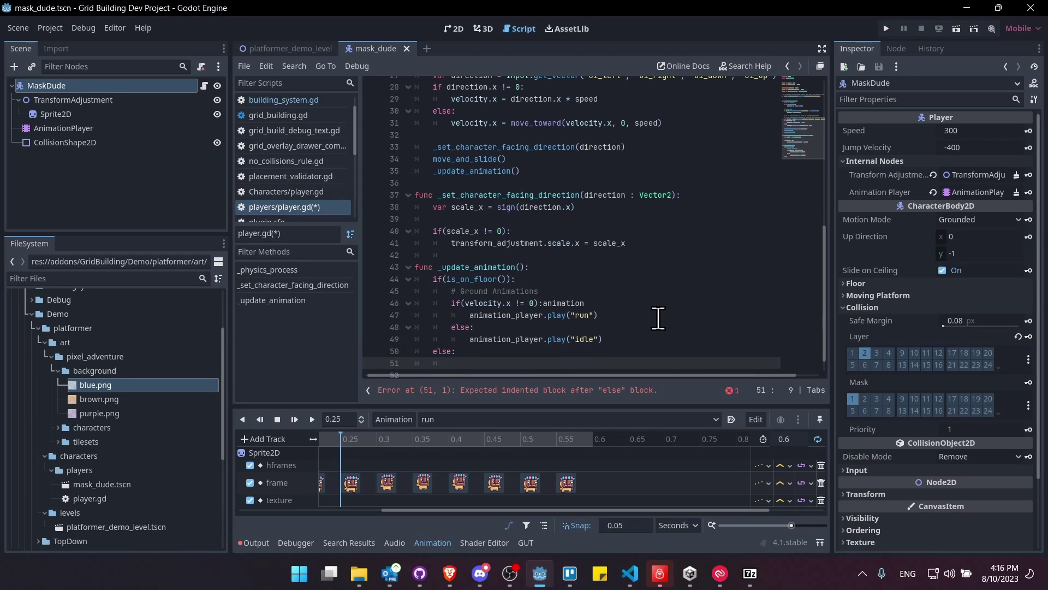
pyautogui.write('Air Animations')
pyautogui.press('Return')
pyautogui.write('if(velocity.y ')
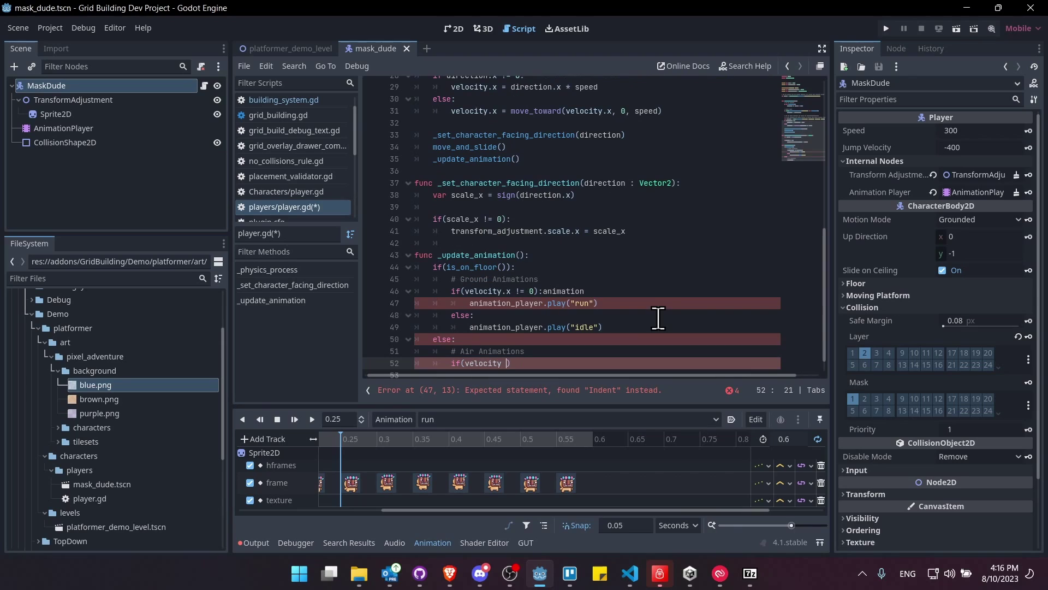
pyautogui.write('> 0):')
pyautogui.press('Return')
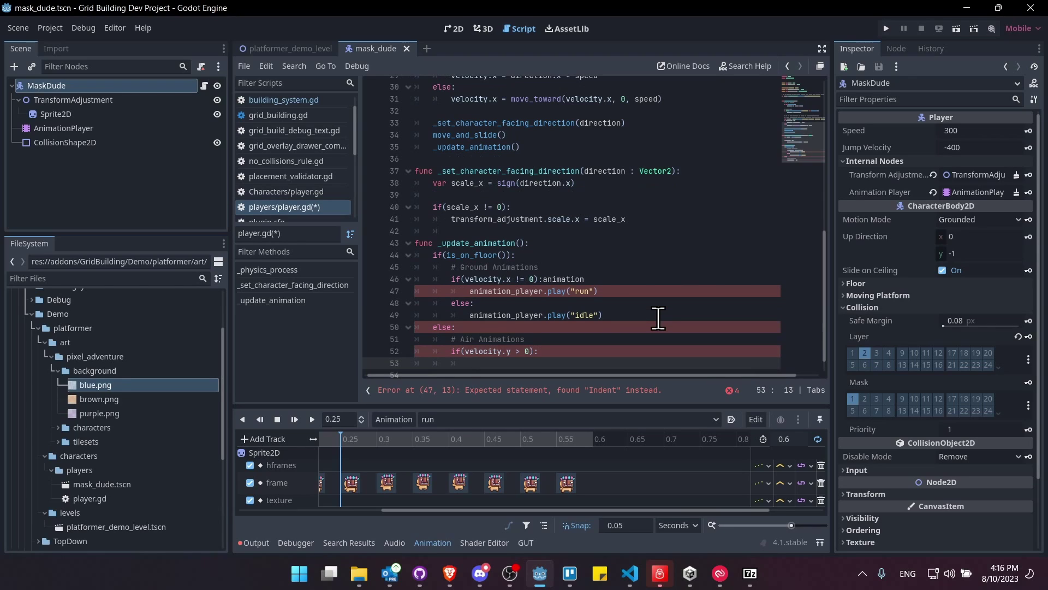
pyautogui.write('animation_player.play("fall")')
pyautogui.press('Return')
pyautogui.press('BackSpace')
# - Add an else branch to the velocity.y check that calls animation_player.play("jump")
pyautogui.write('else:')
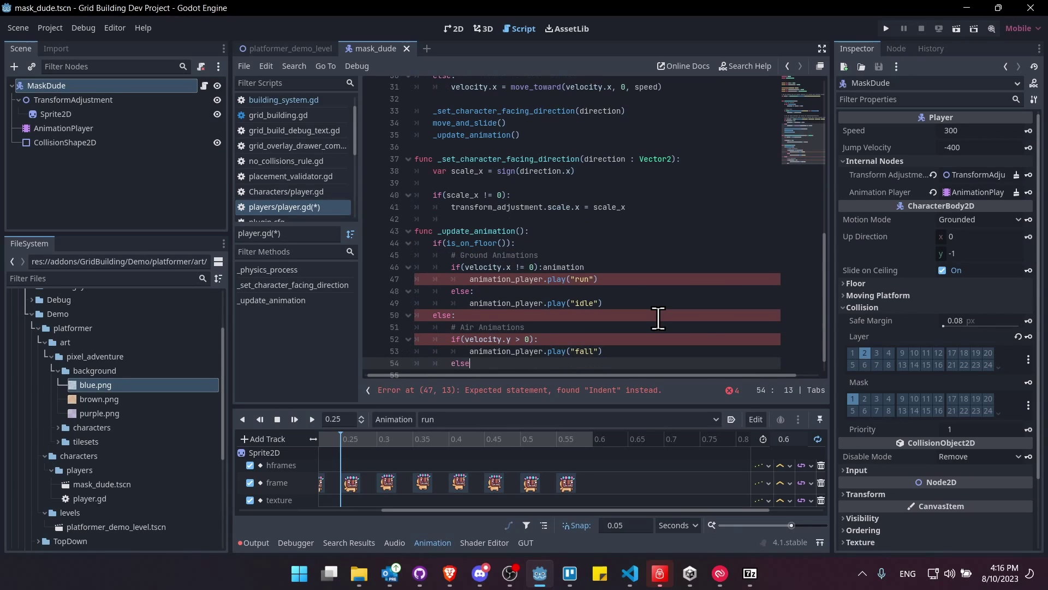
pyautogui.press('Return')
pyautogui.write('animation_')
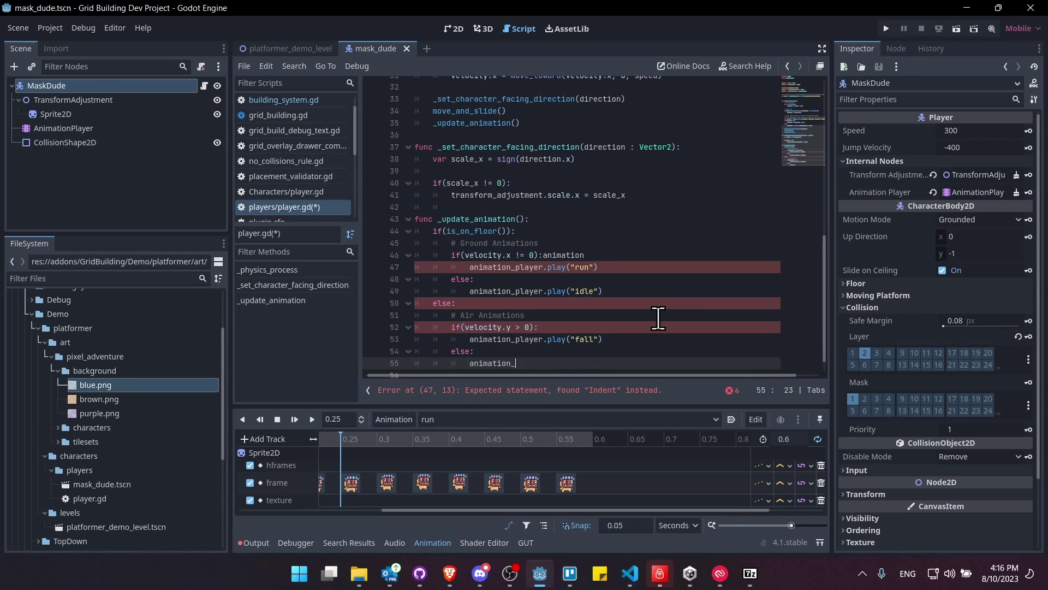
pyautogui.write('player.play("jump')
# - Remove the stray word "animation" after the if(velocity.x != 0): line and save the script
pyautogui.doubleClick(568, 255)
pyautogui.press('BackSpace')
pyautogui.hotkey('ctrl', 's')
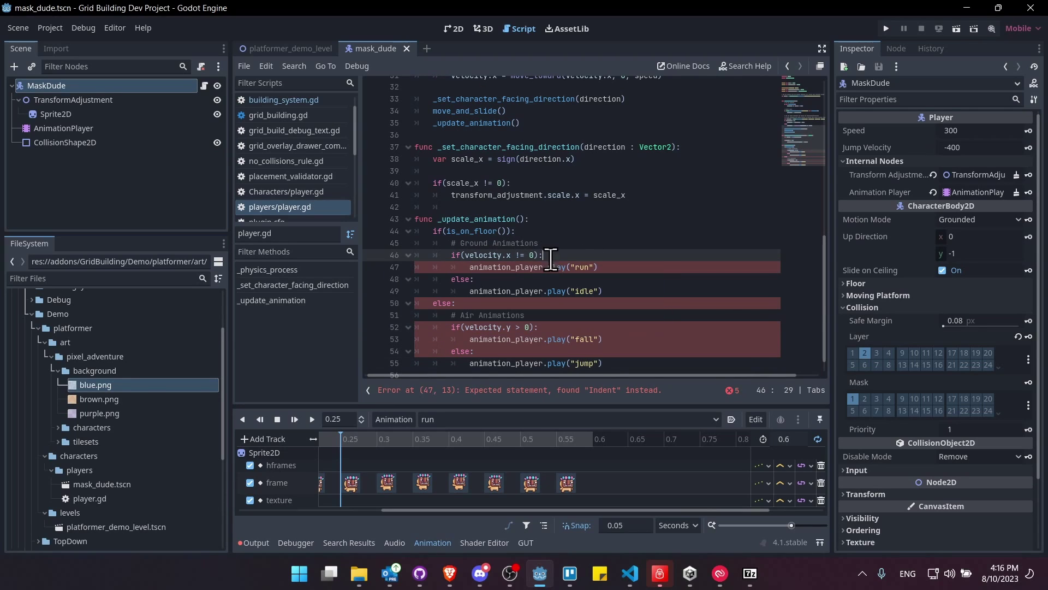
# - Review the ground and air branches of _update_animation() and save the script
pyautogui.moveTo(418, 276); pyautogui.dragTo(594, 283)
pyautogui.click(623, 346)
pyautogui.press('Down')
pyautogui.press('Down')
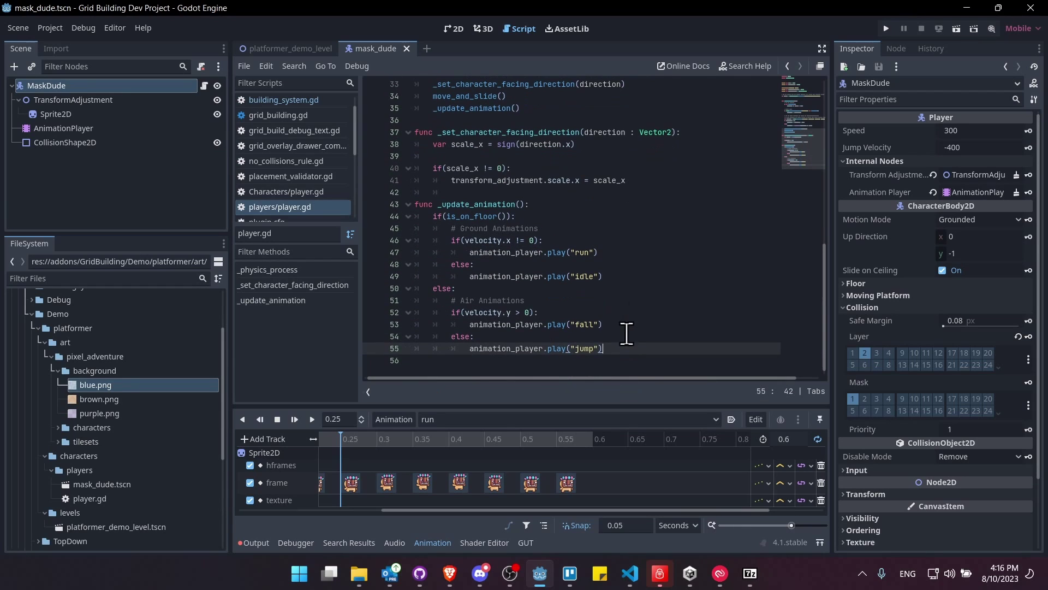
pyautogui.moveTo(629, 249); pyautogui.dragTo(631, 358)
pyautogui.click(646, 349)
pyautogui.hotkey('ctrl', 's')
pyautogui.moveTo(417, 207); pyautogui.dragTo(621, 349)
pyautogui.click(621, 348)
# - Examine the movement code in _physics_process() alongside the animation code in _update_animation(), saving the script again
pyautogui.scroll(7, 617, 347)
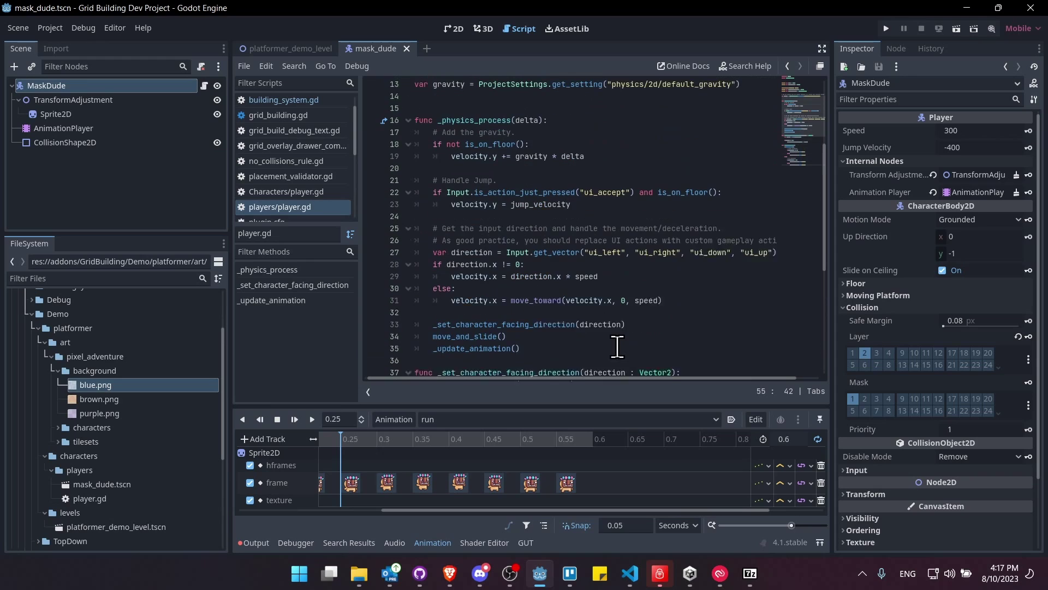
pyautogui.moveTo(414, 139); pyautogui.dragTo(676, 311)
pyautogui.scroll(-7, 661, 317)
pyautogui.moveTo(414, 200); pyautogui.dragTo(670, 351)
pyautogui.click(671, 351)
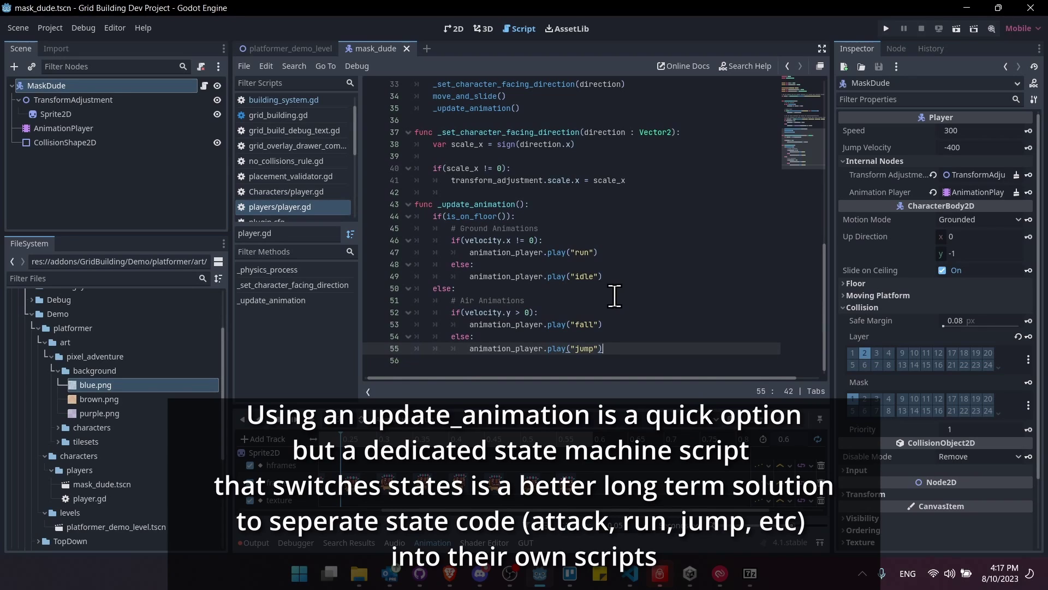
pyautogui.click(615, 293)
pyautogui.moveTo(597, 232); pyautogui.dragTo(666, 363)
pyautogui.click(667, 361)
pyautogui.hotkey('ctrl', 's')
pyautogui.moveTo(601, 232); pyautogui.dragTo(651, 351)
pyautogui.click(650, 351)
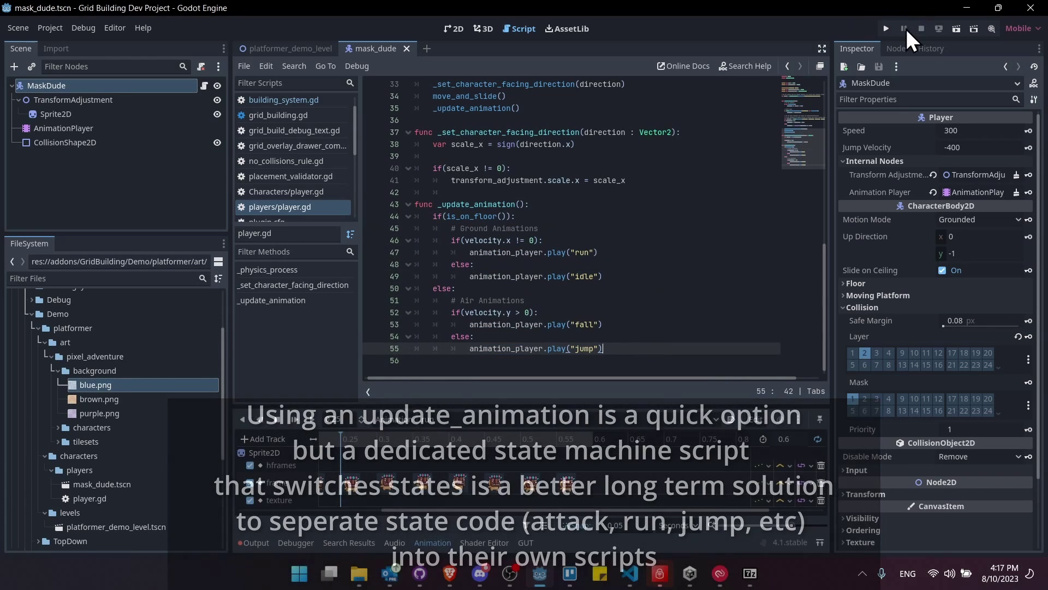
# - Run the platformer_demo_level scene and move MaskDude left and right to test the run and idle animations
pyautogui.click(959, 32)
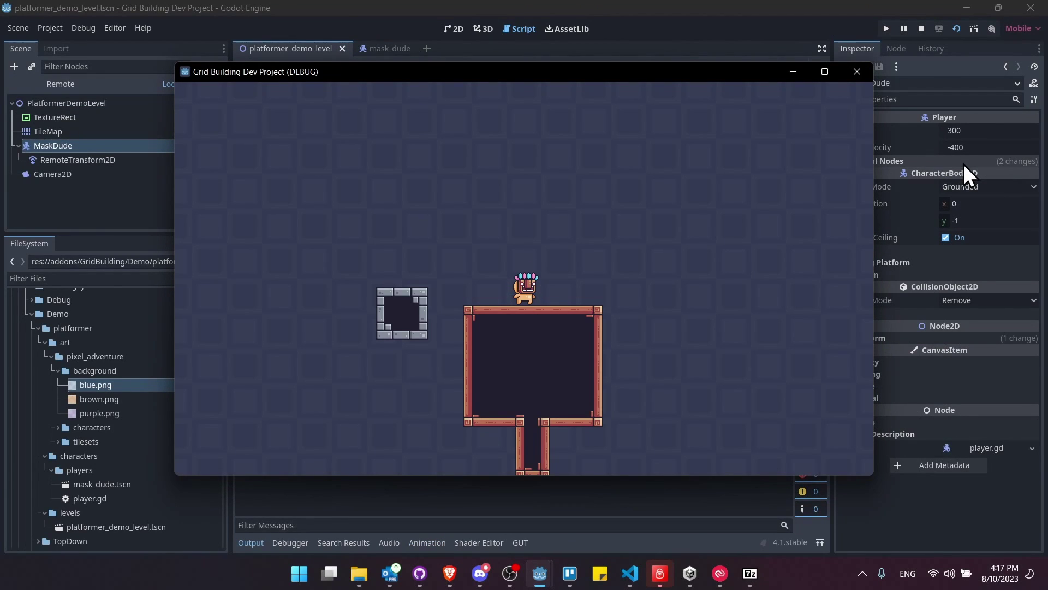
pyautogui.press('Right')
pyautogui.press('Left')
pyautogui.press('Right')
pyautogui.press('Left')
pyautogui.press('Right')
pyautogui.press('Left')
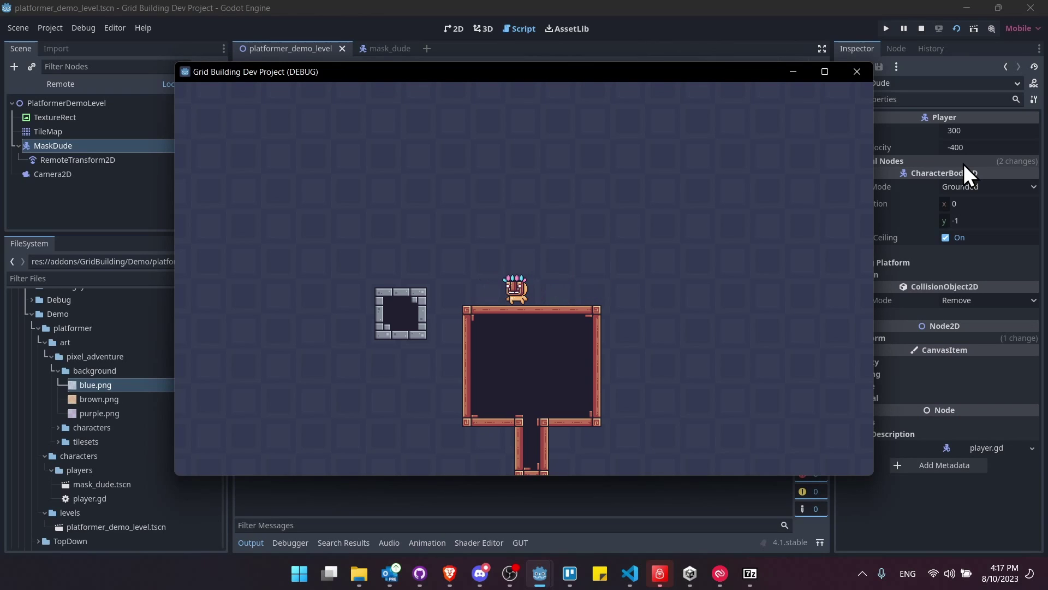
# - Make MaskDude jump repeatedly, in place and while moving both ways, to test the jump and fall animations
pyautogui.press('space')
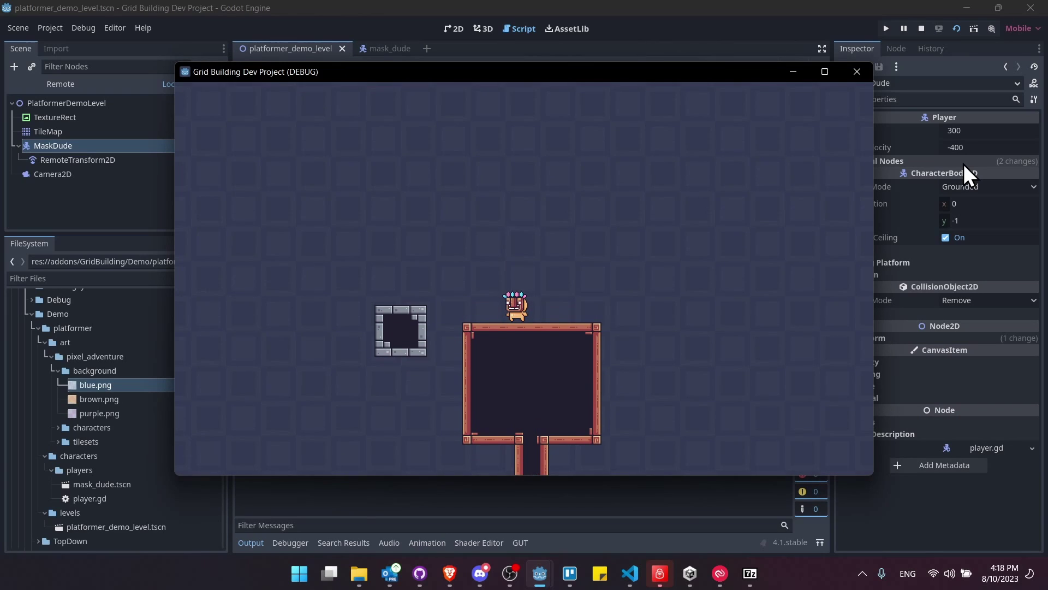
pyautogui.press('space')
pyautogui.press('space')
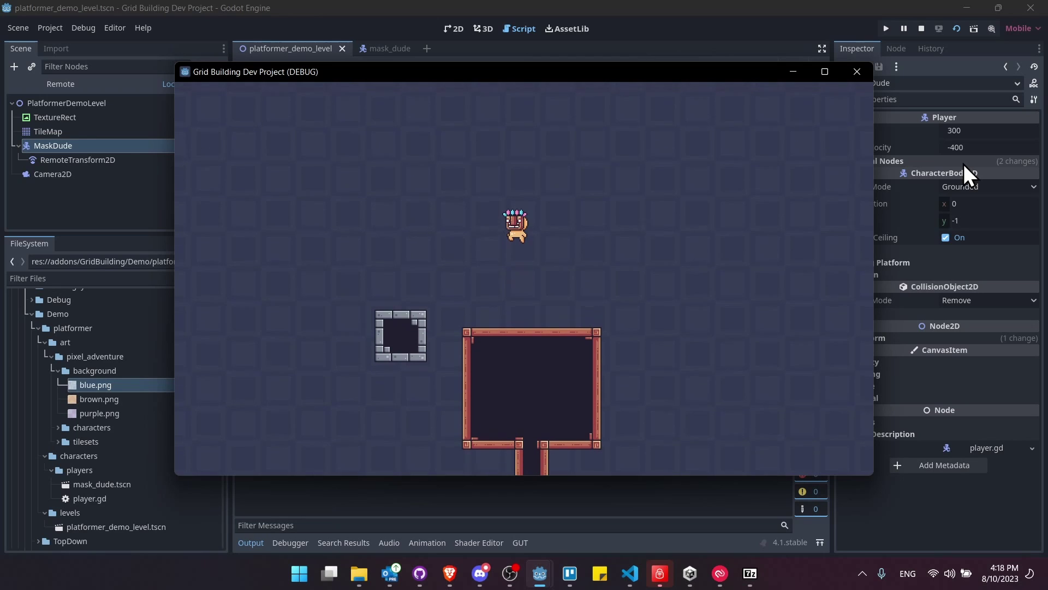
pyautogui.press('space')
pyautogui.press('Right')
pyautogui.press('space')
pyautogui.press('Left')
pyautogui.press('space')
pyautogui.press('Right')
pyautogui.press('Left')
pyautogui.press('space')
pyautogui.press('space')
pyautogui.press('Right')
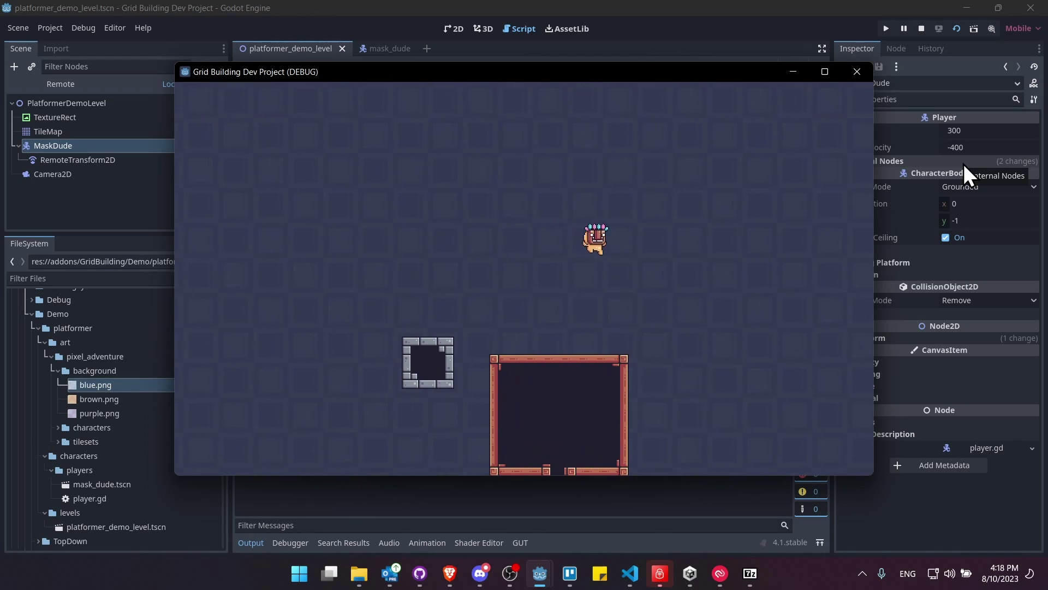
pyautogui.press('Left')
pyautogui.press('space')
pyautogui.press('Right')
pyautogui.press('space')
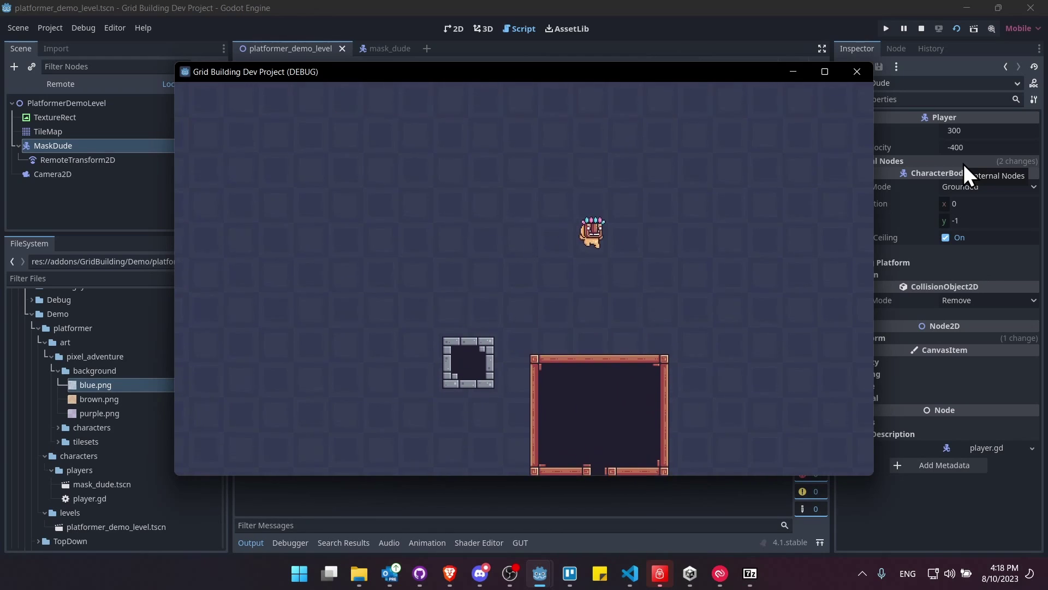
pyautogui.press('Left')
pyautogui.press('space')
pyautogui.press('Right')
pyautogui.press('space')
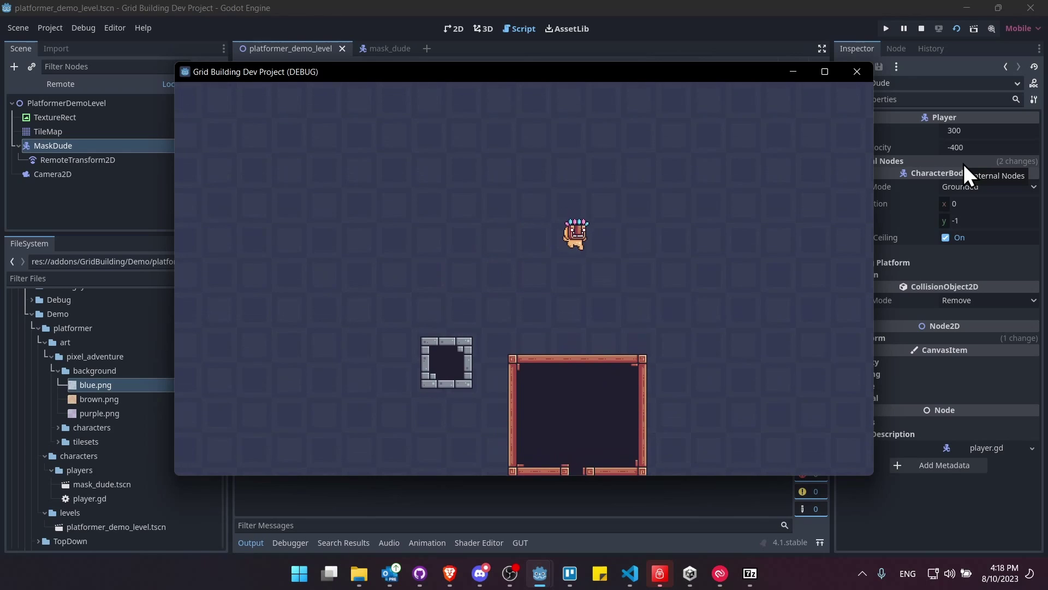
pyautogui.press('Left')
pyautogui.press('Right')
pyautogui.press('Left')
pyautogui.press('Right')
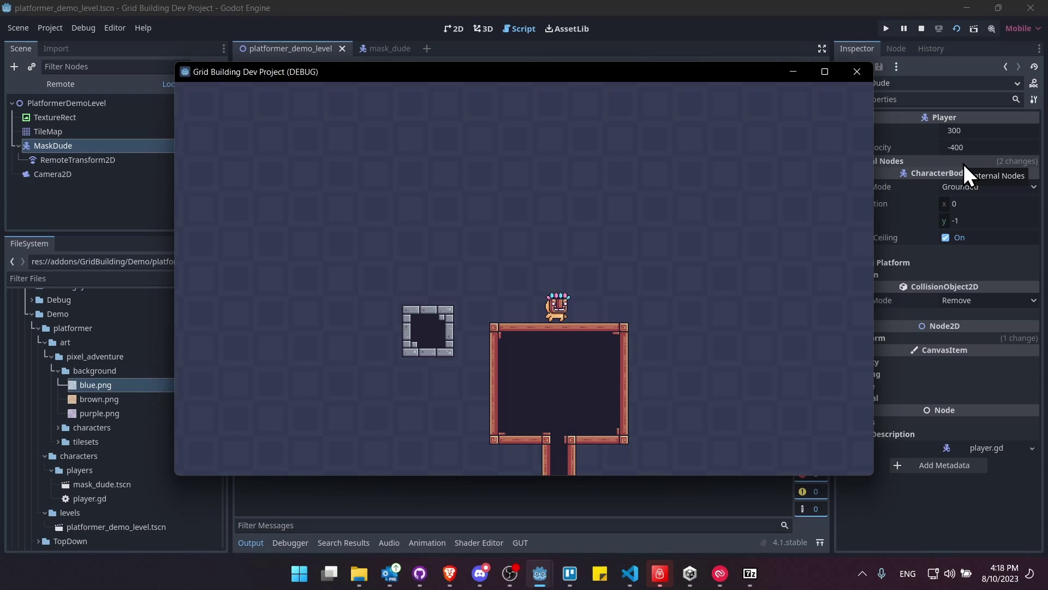
# - Stop the running scene and show the platformer demo level in the 2D editor
pyautogui.click(923, 31)
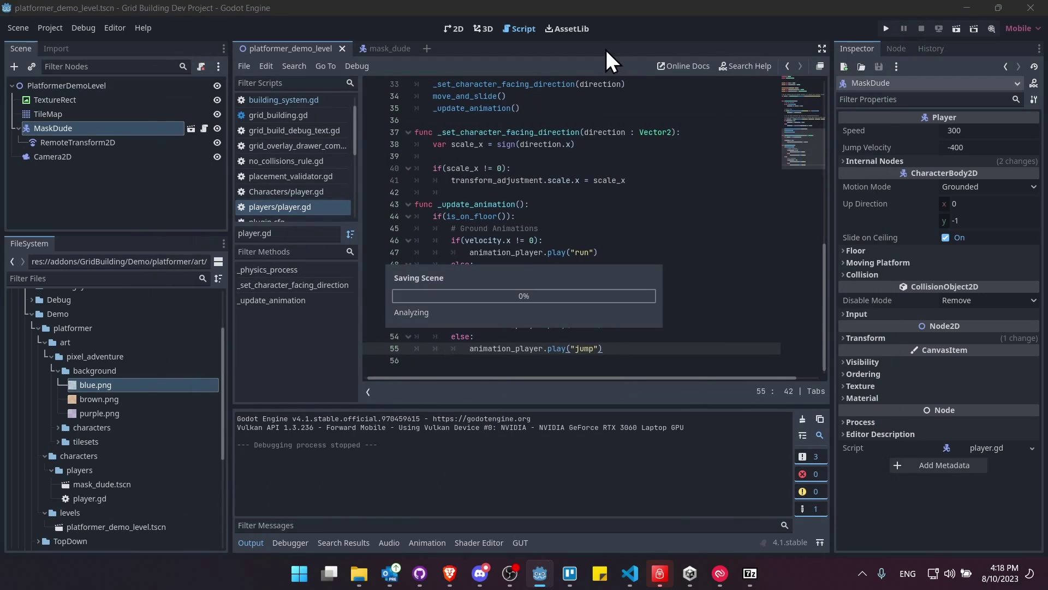
pyautogui.click(453, 29)
pyautogui.scroll(-1, 505, 299)
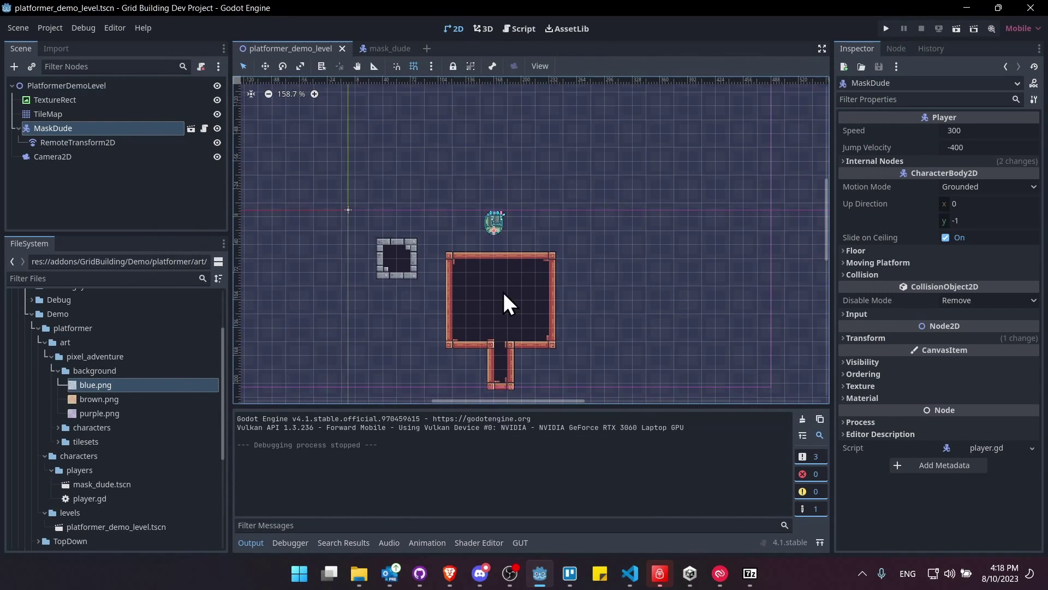
pyautogui.scroll(-3, 464, 206)
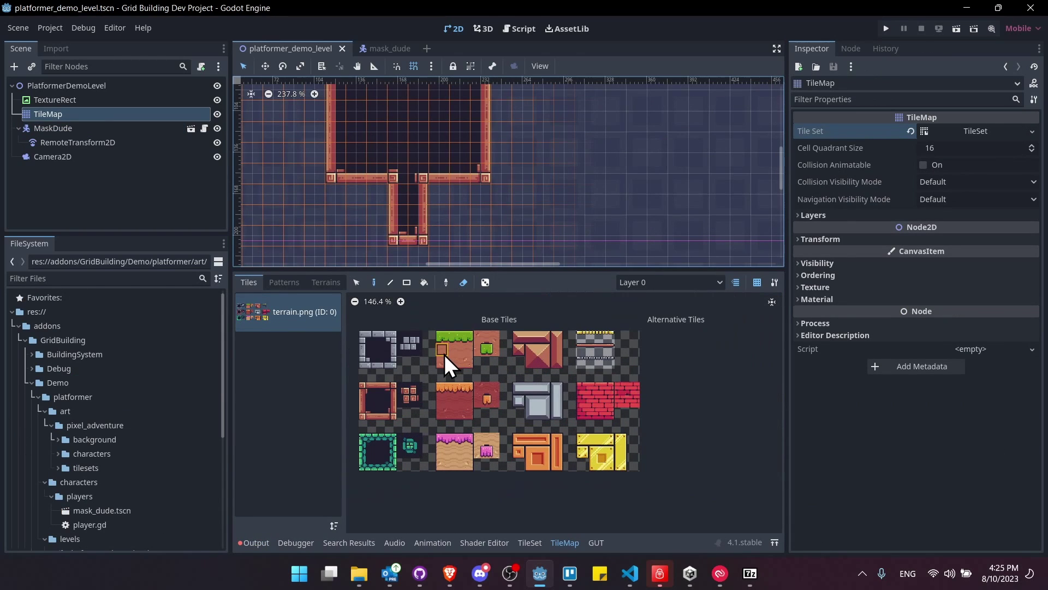
# - Examine the terrain.png block tiles available for the TileMap up close
pyautogui.scroll(4, 469, 383)
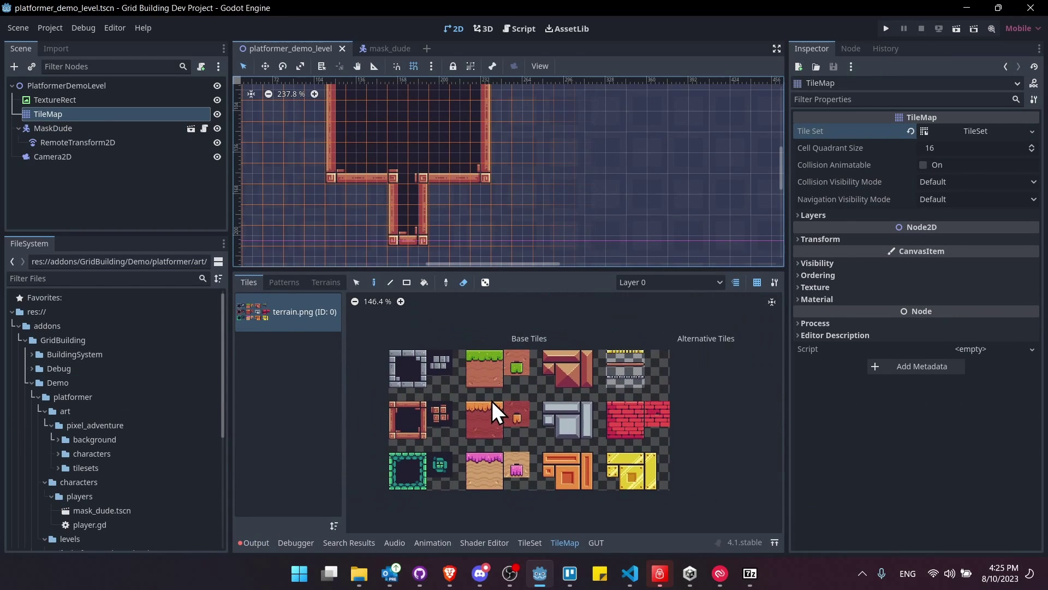
pyautogui.scroll(3, 556, 437)
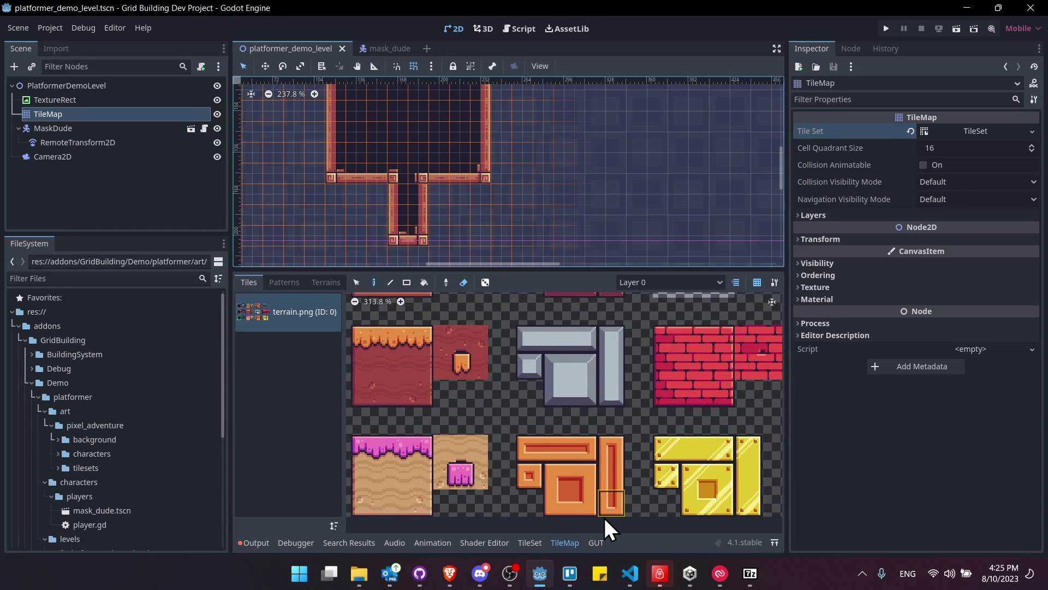
pyautogui.scroll(3, 563, 479)
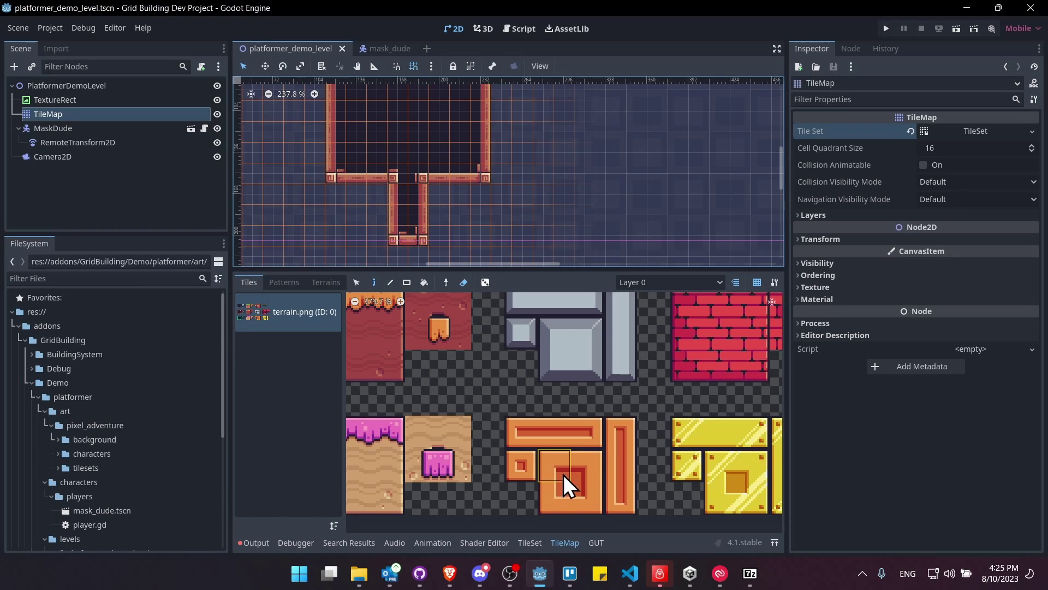
# - Select the three horizontal orange block tiles from terrain.png and paint them beside the wooden frame's right wall
pyautogui.scroll(-1, 602, 484)
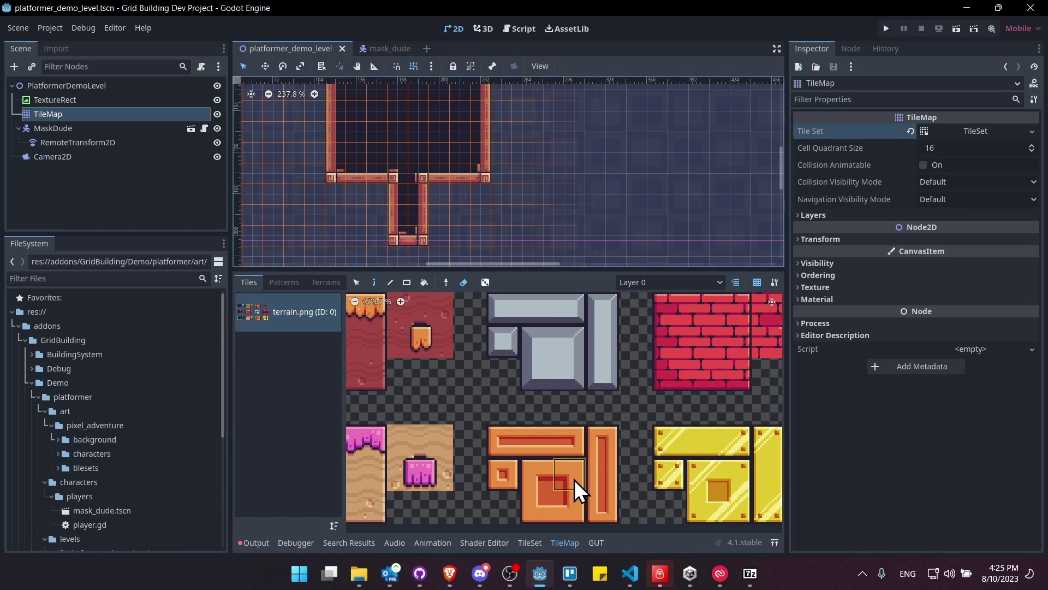
pyautogui.scroll(-2, 574, 479)
pyautogui.scroll(-1, 565, 396)
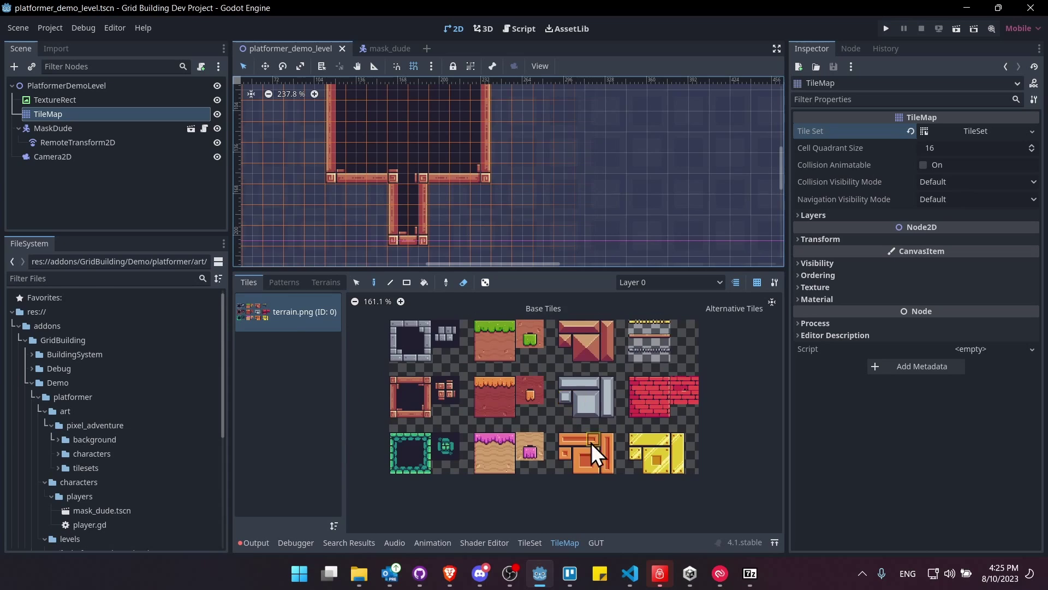
pyautogui.scroll(2, 590, 440)
pyautogui.scroll(2, 607, 464)
pyautogui.scroll(-3, 428, 180)
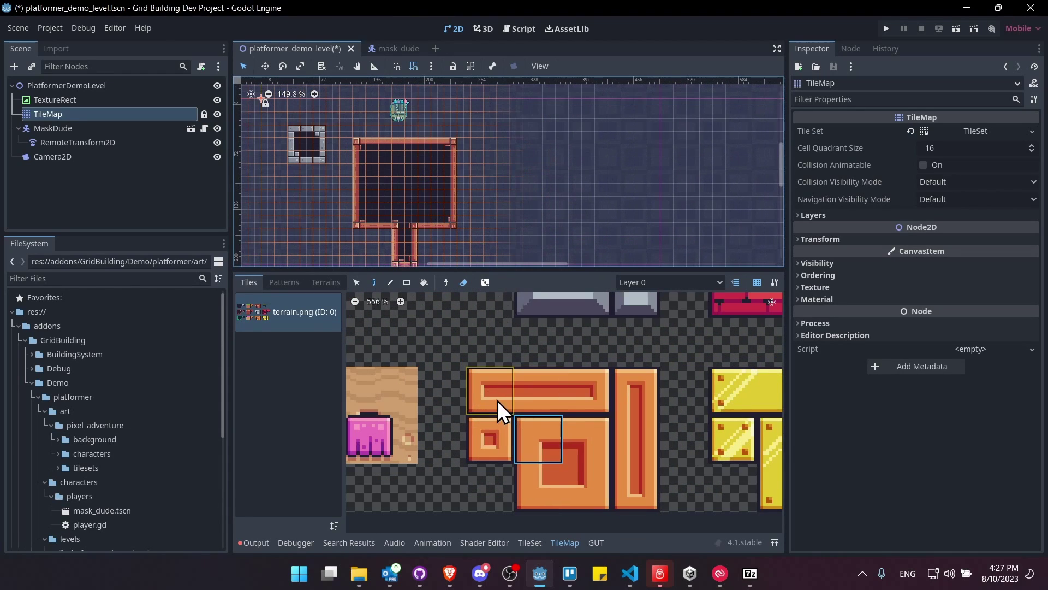
pyautogui.moveTo(496, 406); pyautogui.dragTo(604, 390)
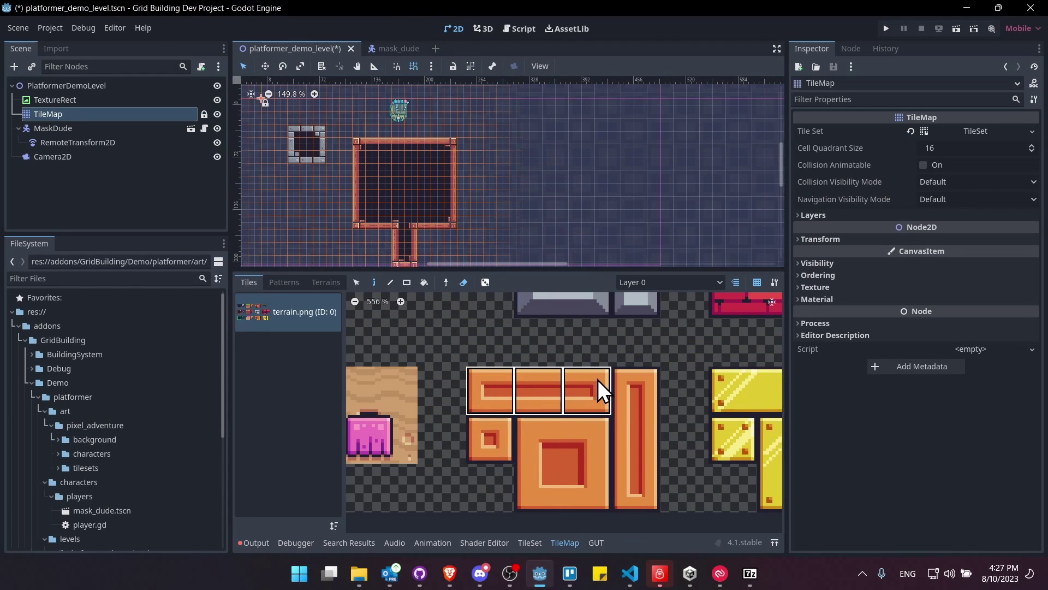
pyautogui.scroll(3, 524, 200)
pyautogui.click(463, 283)
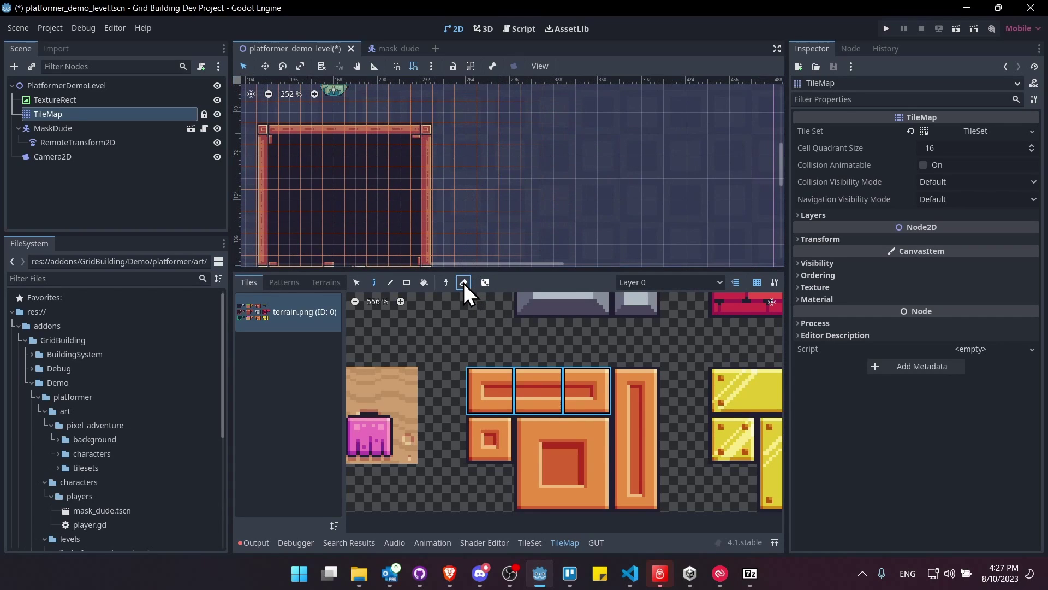
pyautogui.click(477, 152)
# - Extend the orange block rightward with its middle tile and close it with the right end tile, about eight tiles long
pyautogui.click(540, 391)
pyautogui.moveTo(485, 164); pyautogui.dragTo(573, 164)
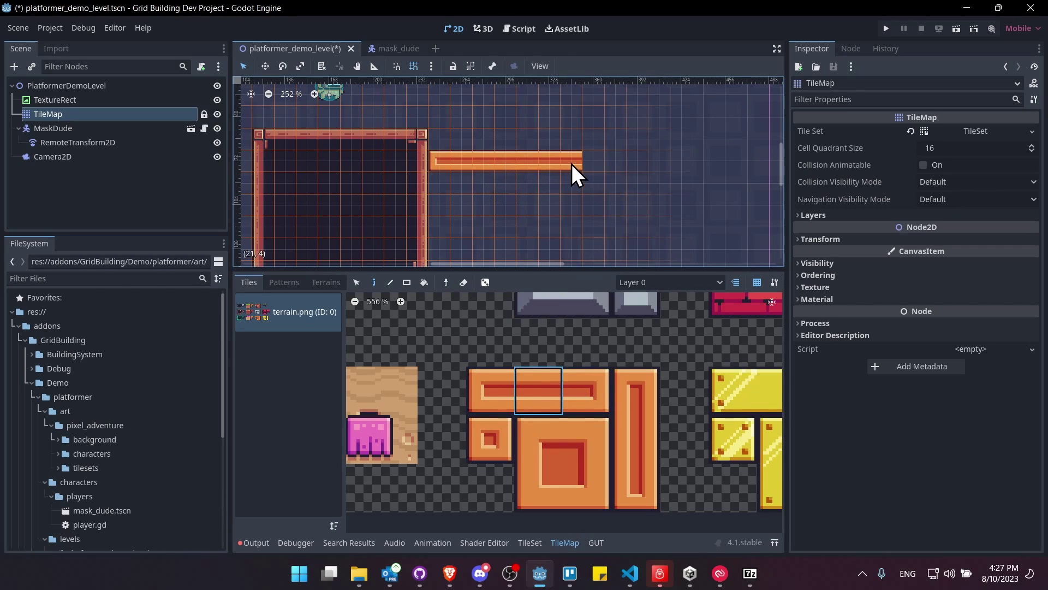
pyautogui.click(586, 385)
pyautogui.click(558, 175)
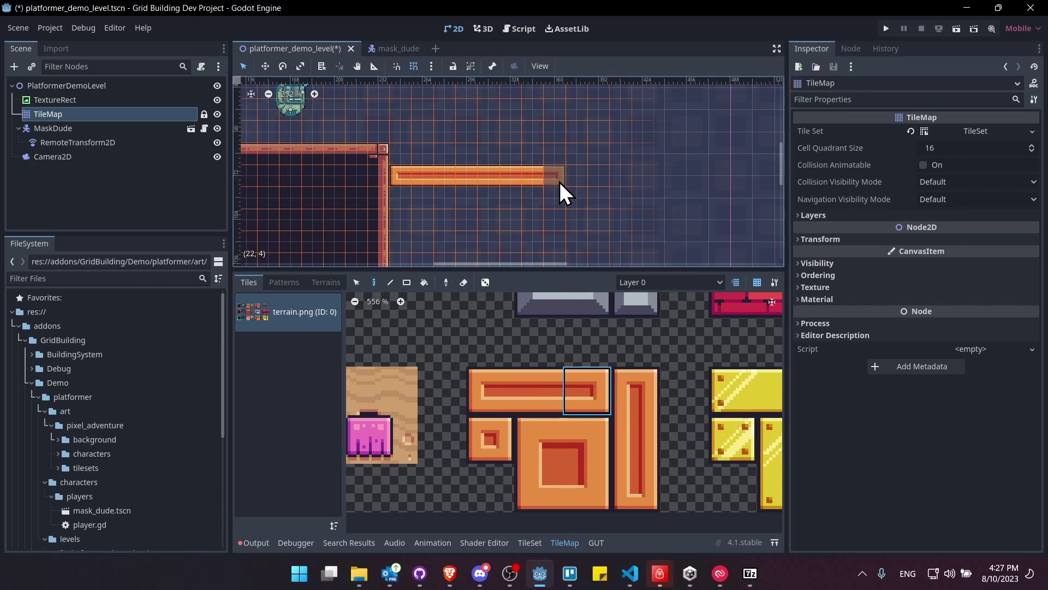
pyautogui.scroll(-6, 601, 393)
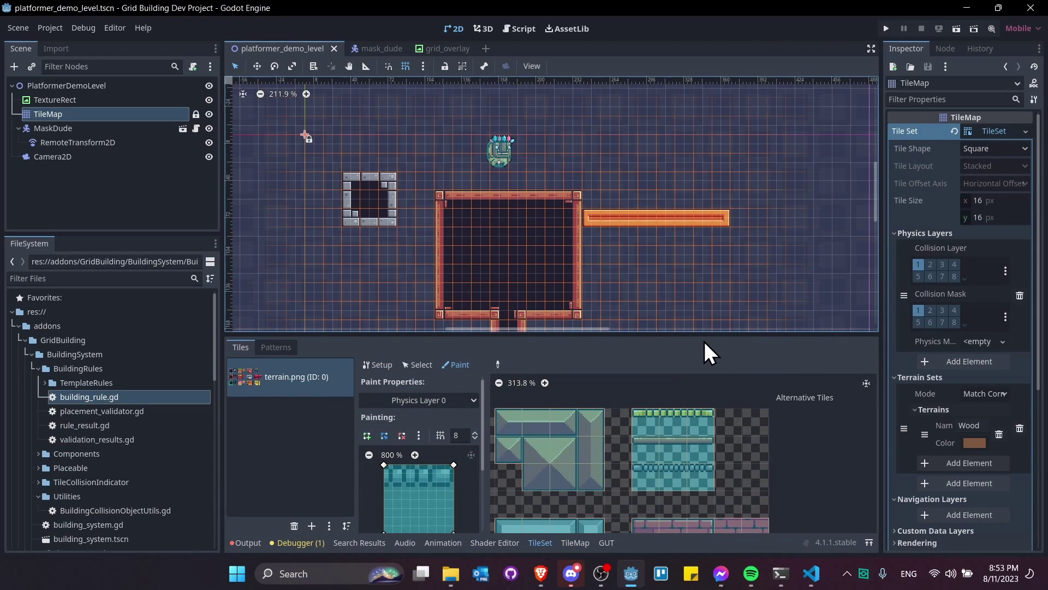
# - Enable the polygon_0_one_way option for the Physics Layer 0 collision polygon in the TileSet paint properties
pyautogui.moveTo(709, 332); pyautogui.dragTo(716, 324)
pyautogui.scroll(3, 736, 433)
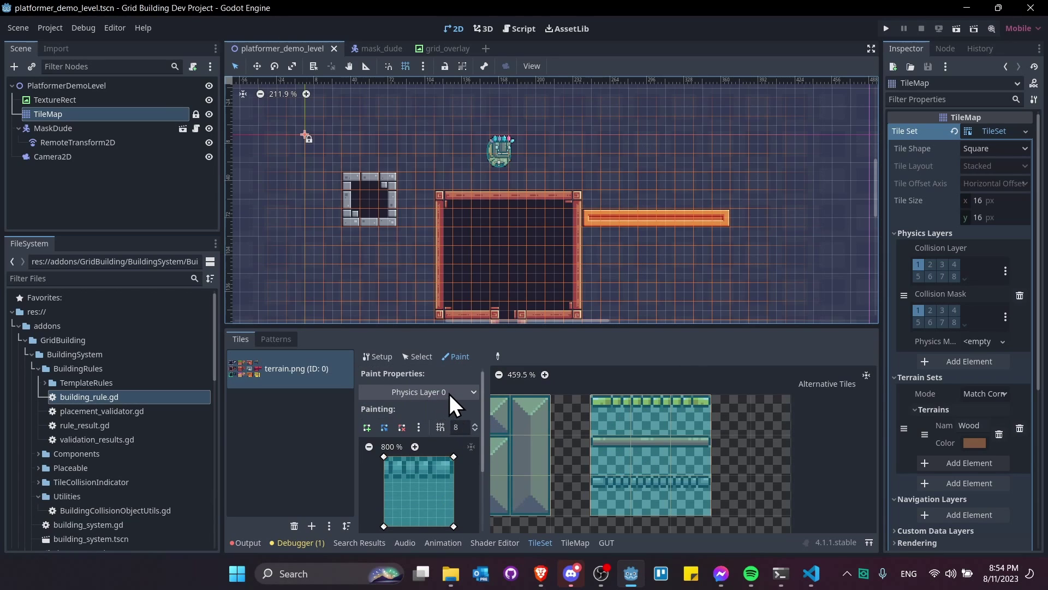
pyautogui.scroll(-4, 454, 396)
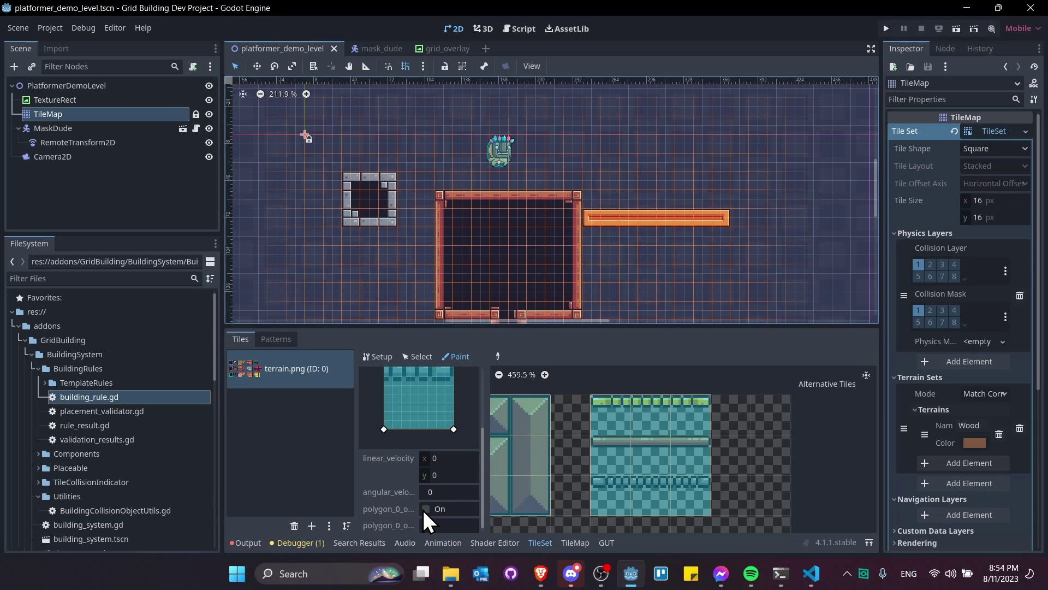
pyautogui.click(424, 508)
pyautogui.moveTo(353, 499); pyautogui.dragTo(332, 506)
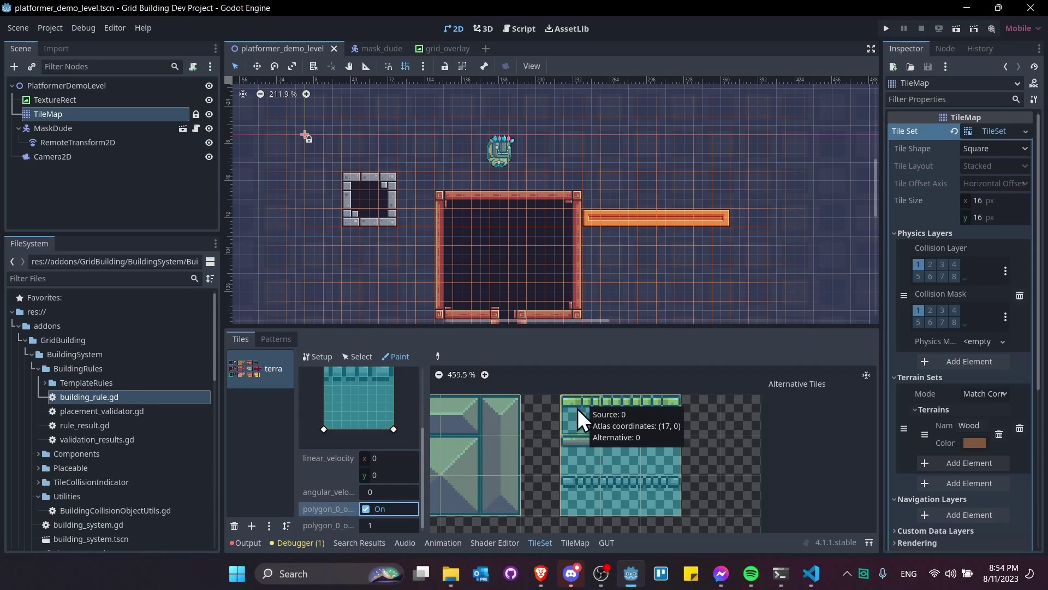
# - Raise the collision polygon's two lower corners so it covers only the top grid row of the tile
pyautogui.moveTo(496, 423); pyautogui.dragTo(499, 451, button='middle')
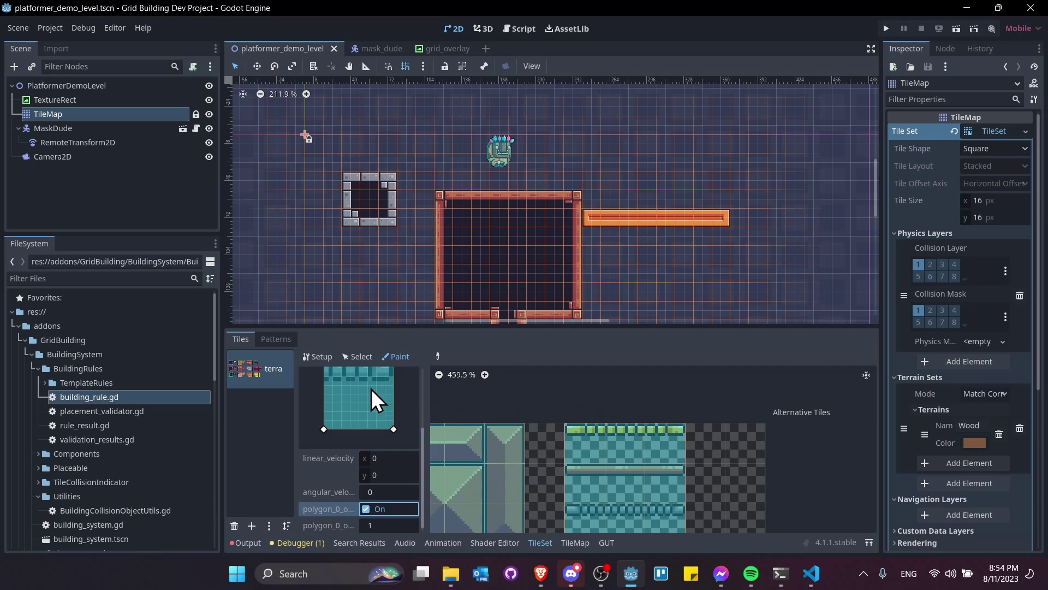
pyautogui.scroll(5, 371, 389)
pyautogui.scroll(-1, 572, 439)
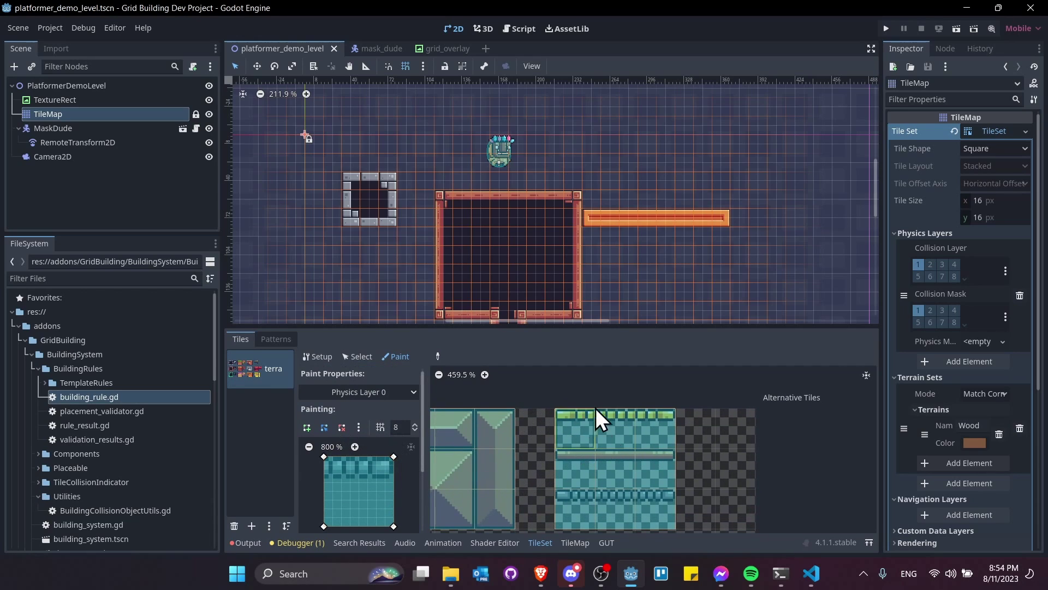
pyautogui.scroll(-1, 585, 412)
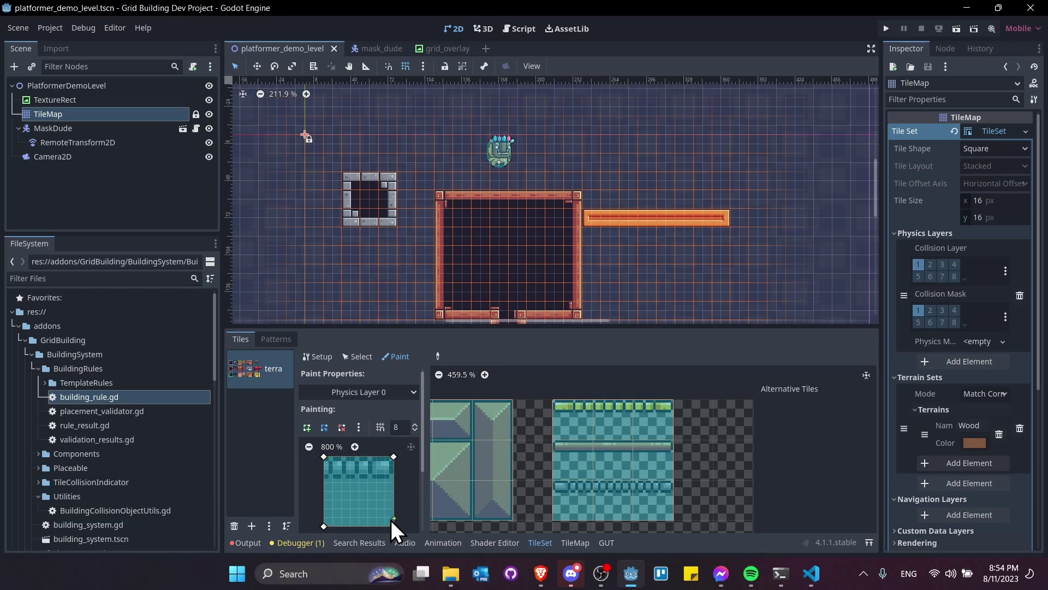
pyautogui.moveTo(393, 527); pyautogui.dragTo(393, 514)
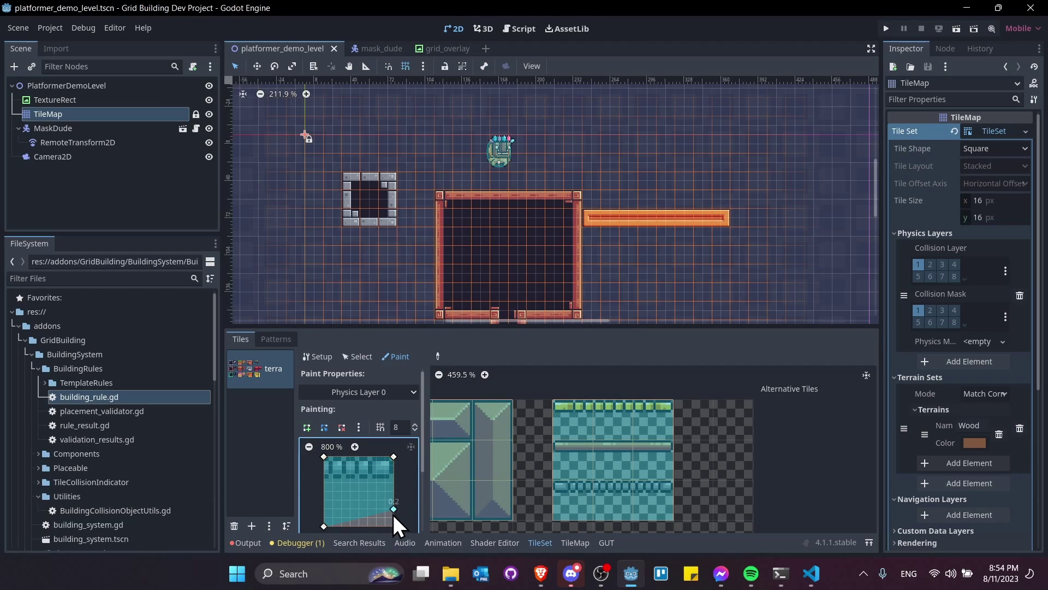
pyautogui.moveTo(396, 469); pyautogui.dragTo(394, 469)
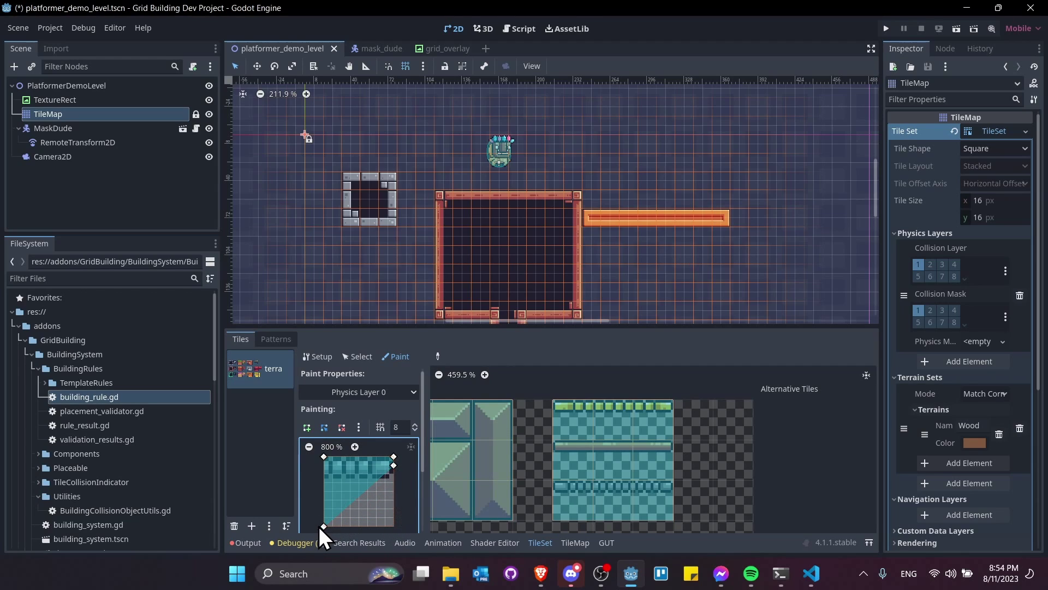
pyautogui.moveTo(326, 513); pyautogui.dragTo(329, 467)
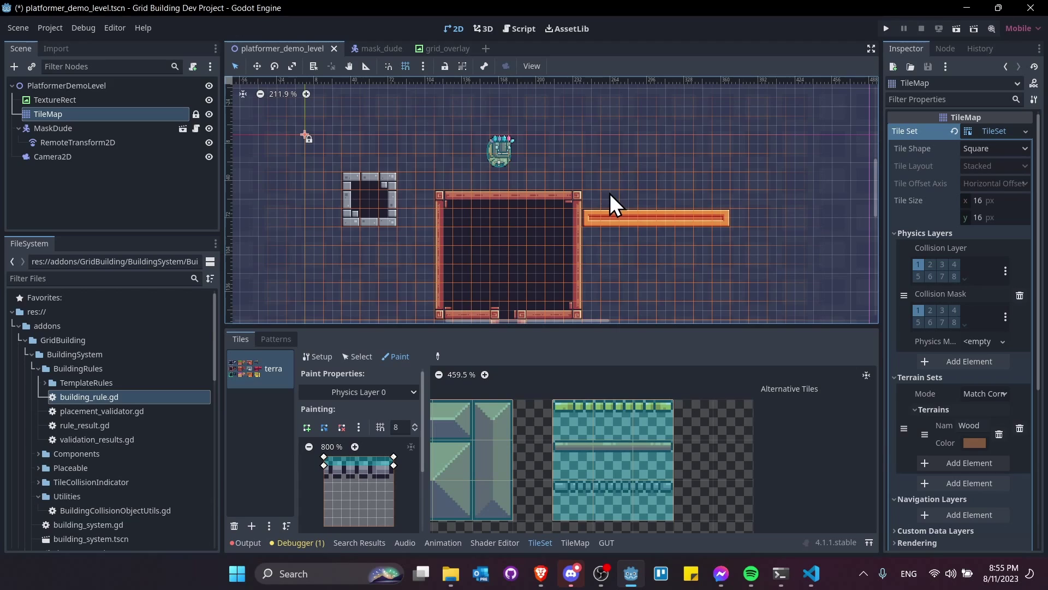
# - Set the polygon snapping grid to 16 subdivisions and shrink the collision polygon to one finer grid row
pyautogui.click(401, 427)
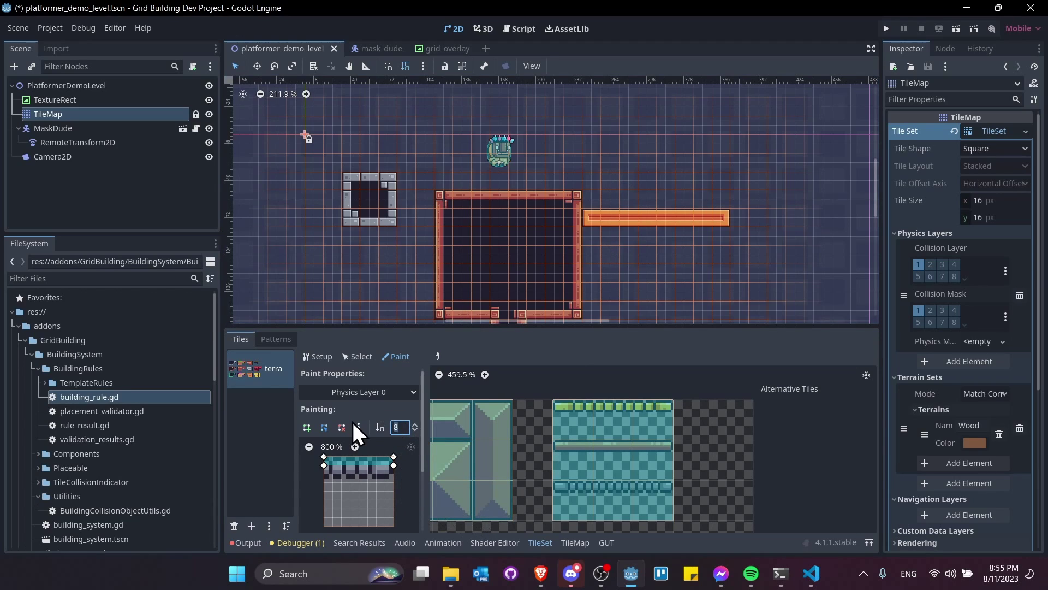
pyautogui.write('16')
pyautogui.press('Tab')
pyautogui.click(395, 465)
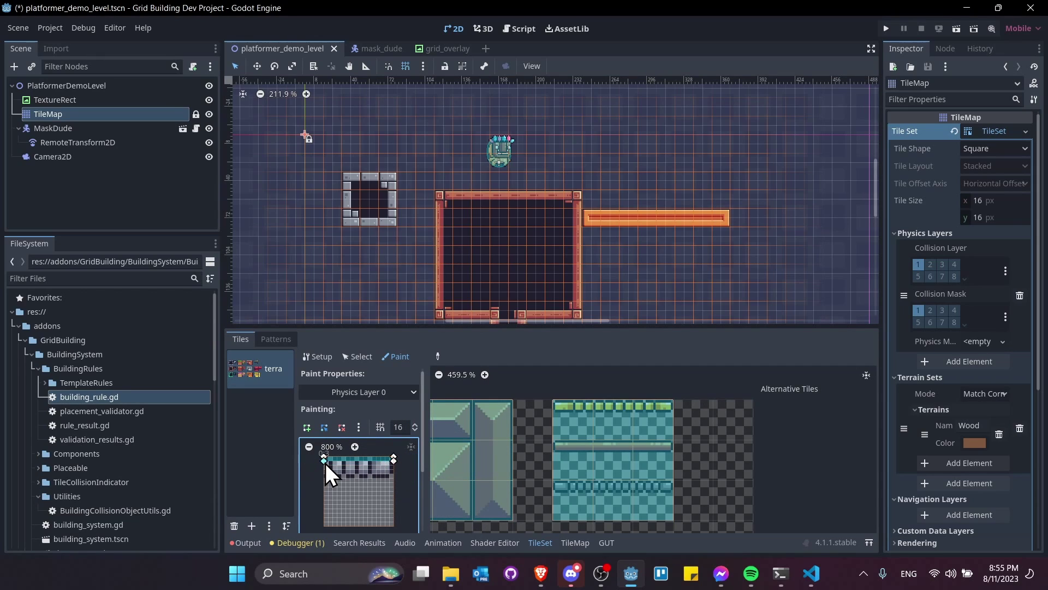
# - Paint the thin one-way collision polygon onto all nine gold, wood and grey platform tiles and save the scene
pyautogui.scroll(-3, 384, 463)
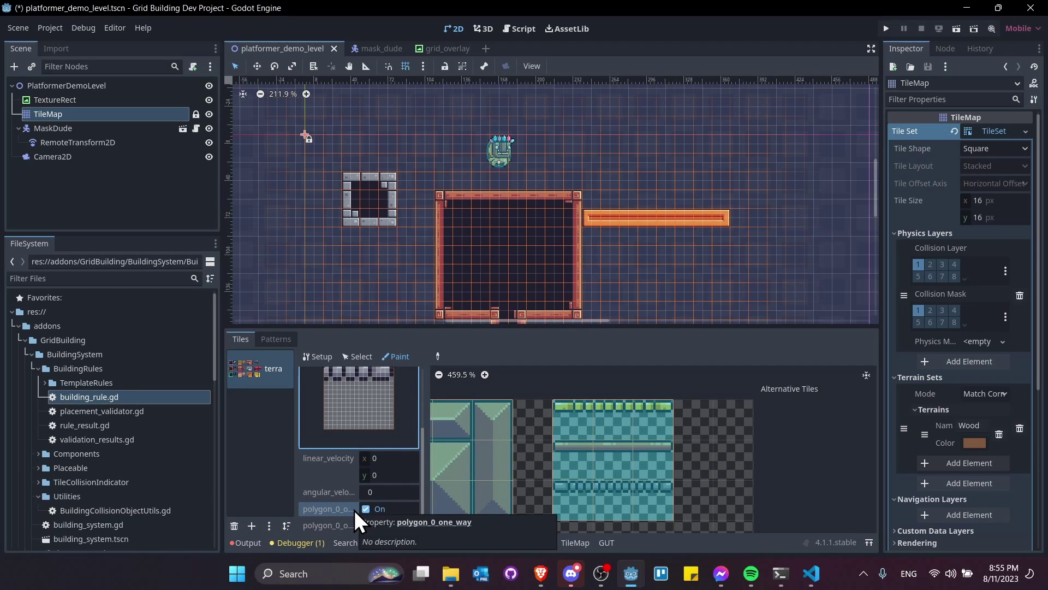
pyautogui.scroll(4, 374, 509)
pyautogui.click(590, 417)
pyautogui.moveTo(591, 417)
pyautogui.mouseDown()
pyautogui.moveTo(647, 416)
pyautogui.moveTo(647, 499)
pyautogui.mouseUp()
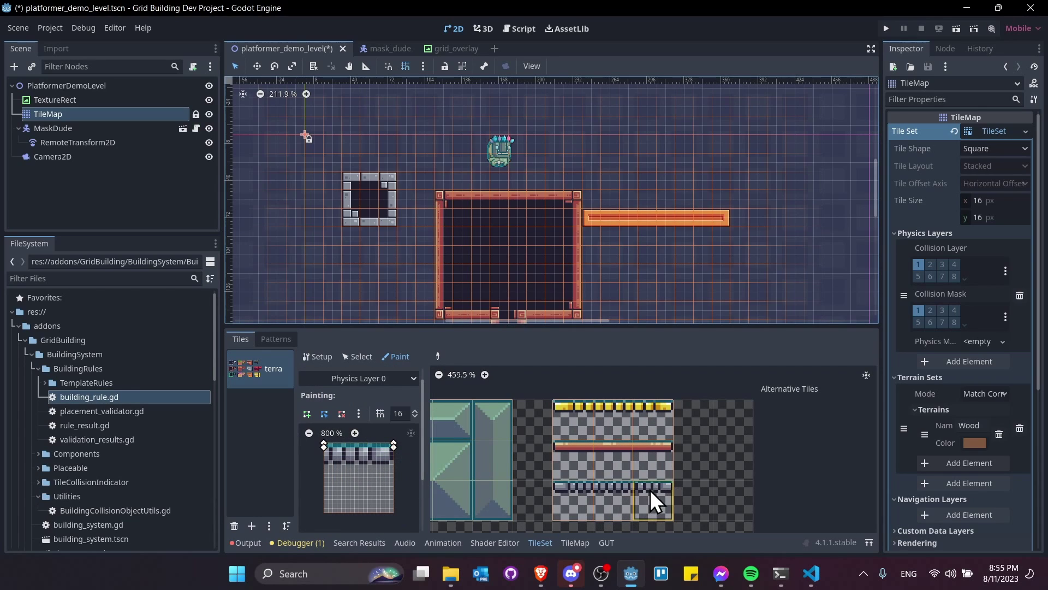
pyautogui.hotkey('ctrl', 's')
pyautogui.scroll(6, 567, 421)
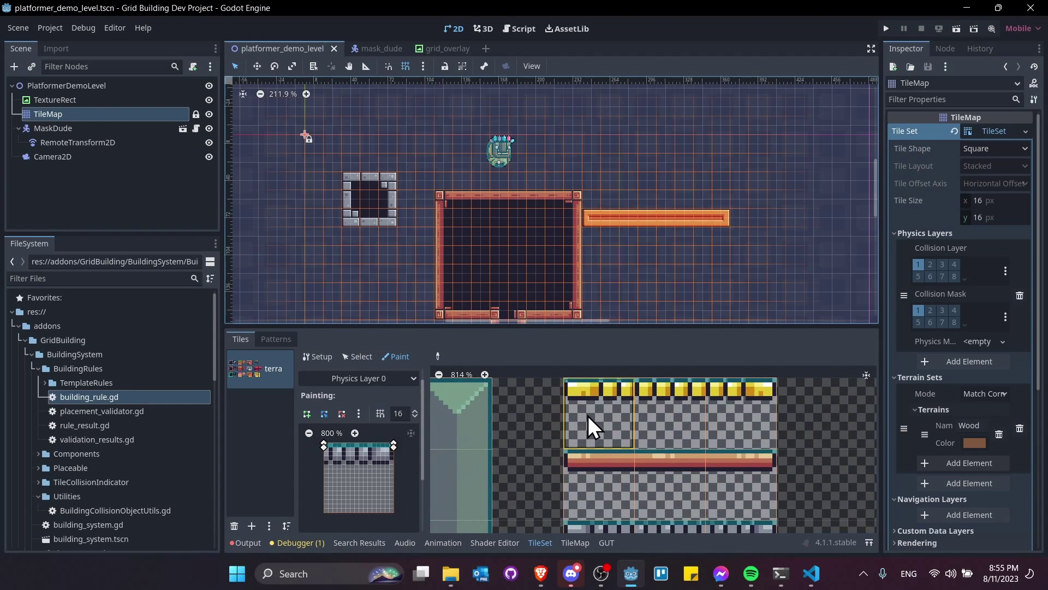
# - Select the three gold platform tiles for the TileMap and place them above the wooden frame, right of MaskDude
pyautogui.click(577, 542)
pyautogui.scroll(-4, 595, 425)
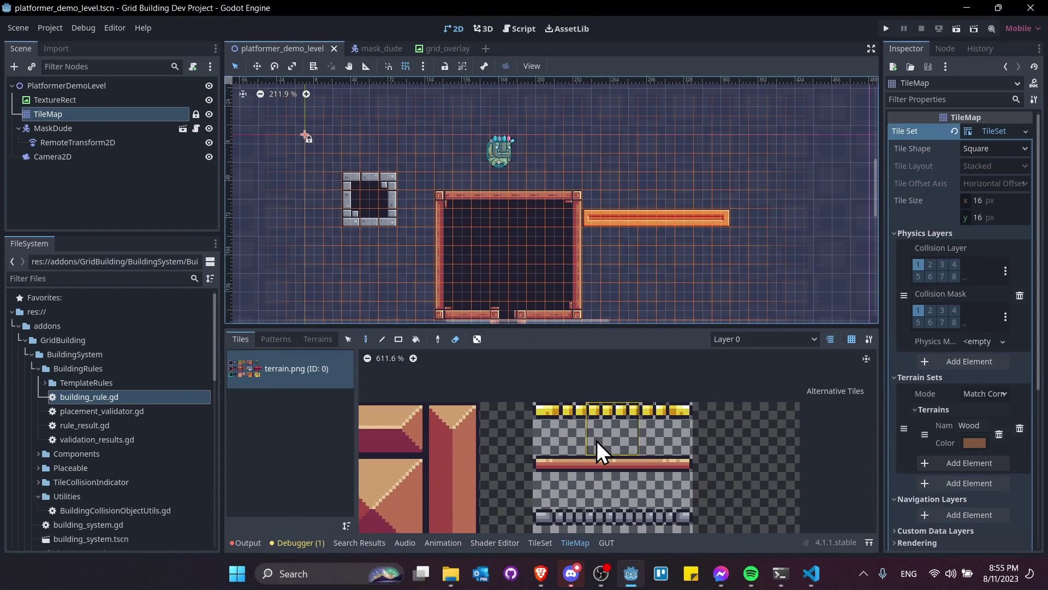
pyautogui.moveTo(560, 432); pyautogui.dragTo(641, 425)
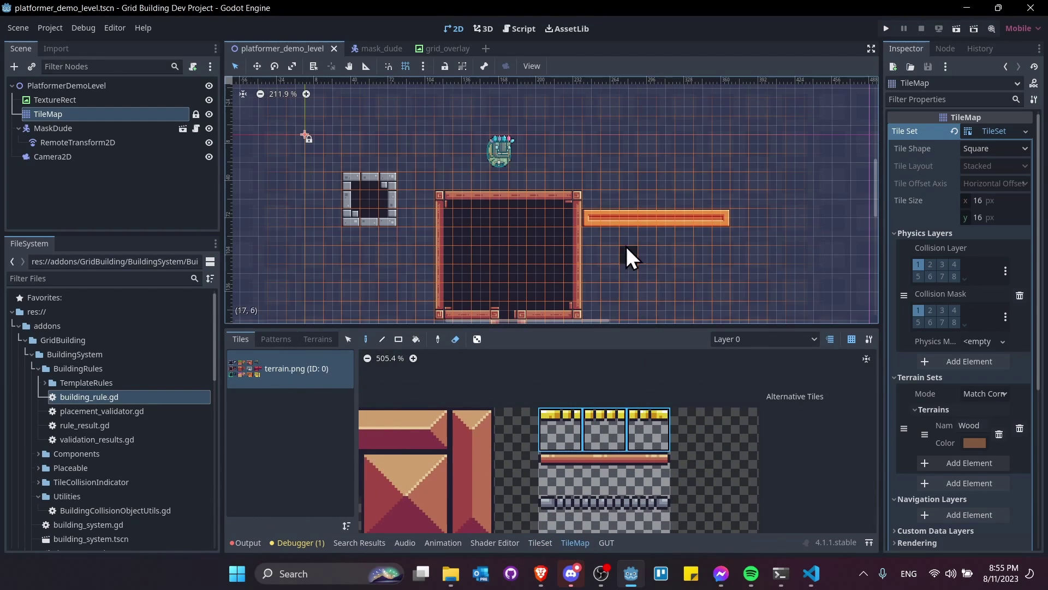
pyautogui.scroll(2, 578, 213)
pyautogui.scroll(2, 529, 170)
pyautogui.click(762, 339)
pyautogui.click(762, 355)
pyautogui.click(454, 339)
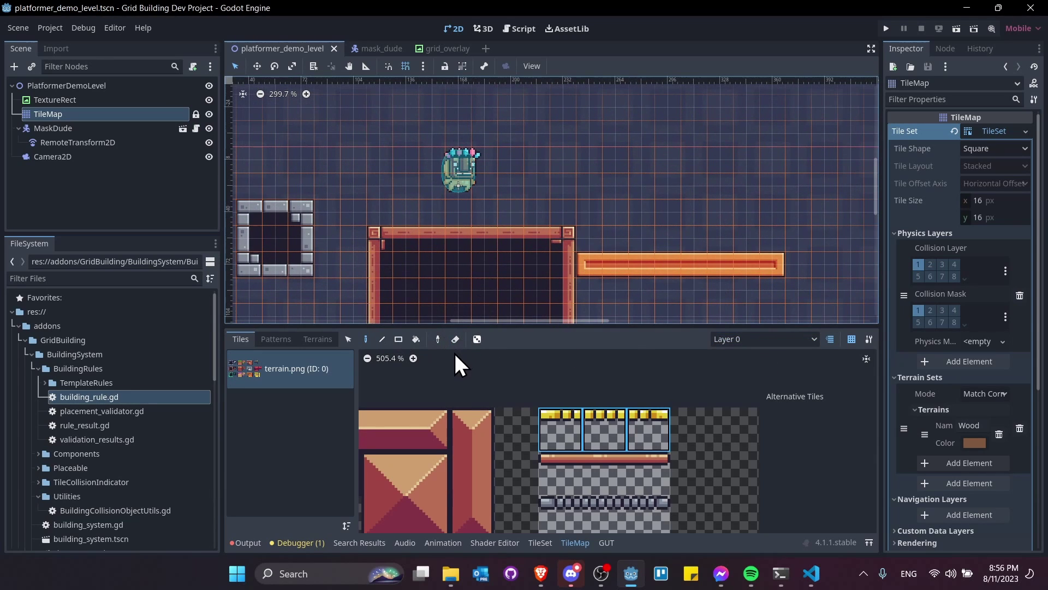
pyautogui.click(550, 163)
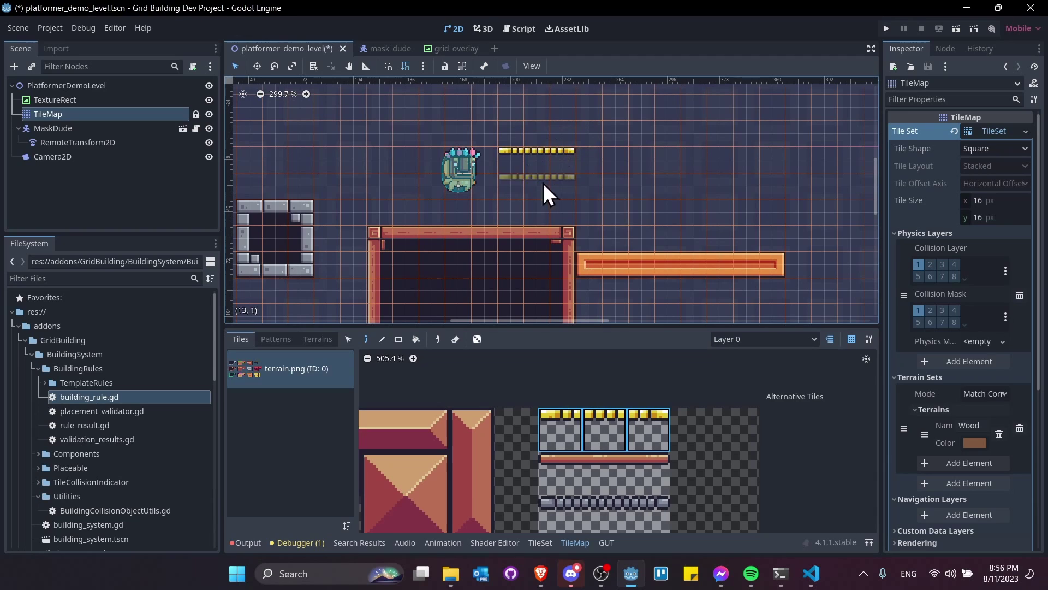
# - Run the current scene, jump MaskDude up through the gold platform, move both ways on it, and stop the scene
pyautogui.click(957, 28)
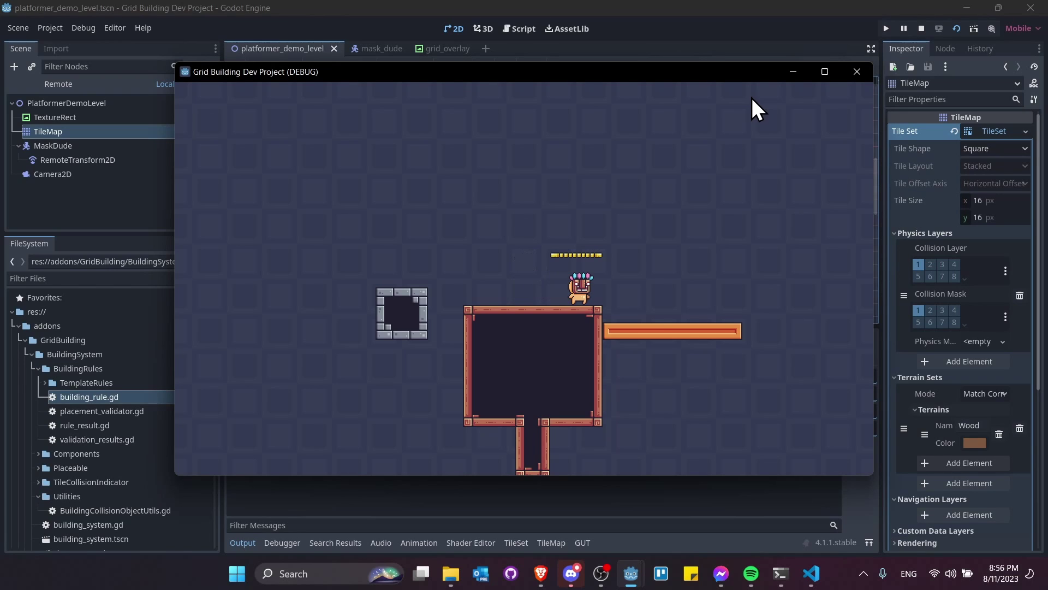
pyautogui.press('space')
pyautogui.press('a')
pyautogui.press('d')
pyautogui.press('d')
pyautogui.press('a')
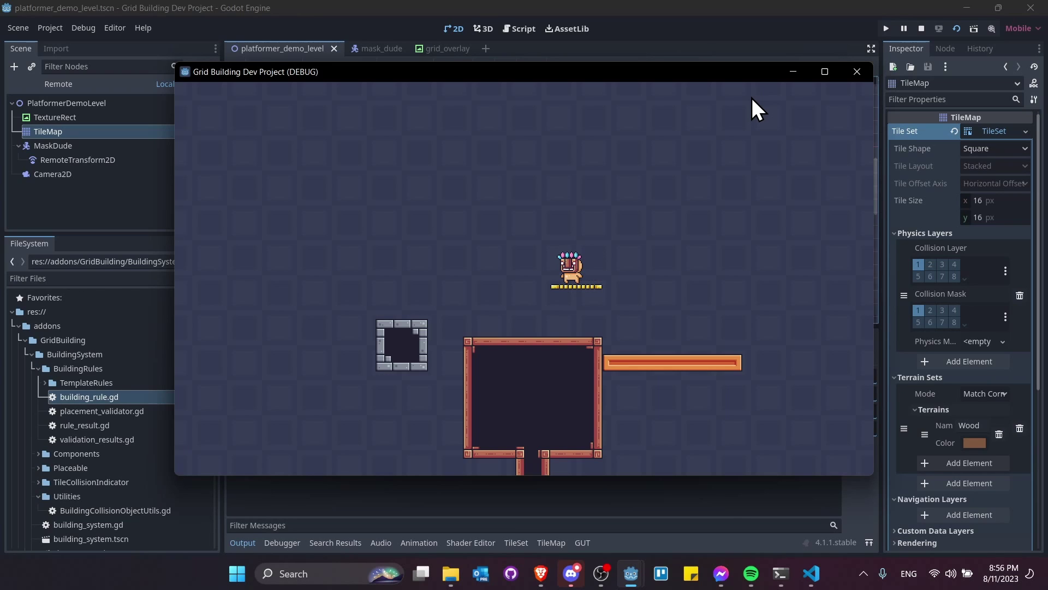
pyautogui.click(920, 30)
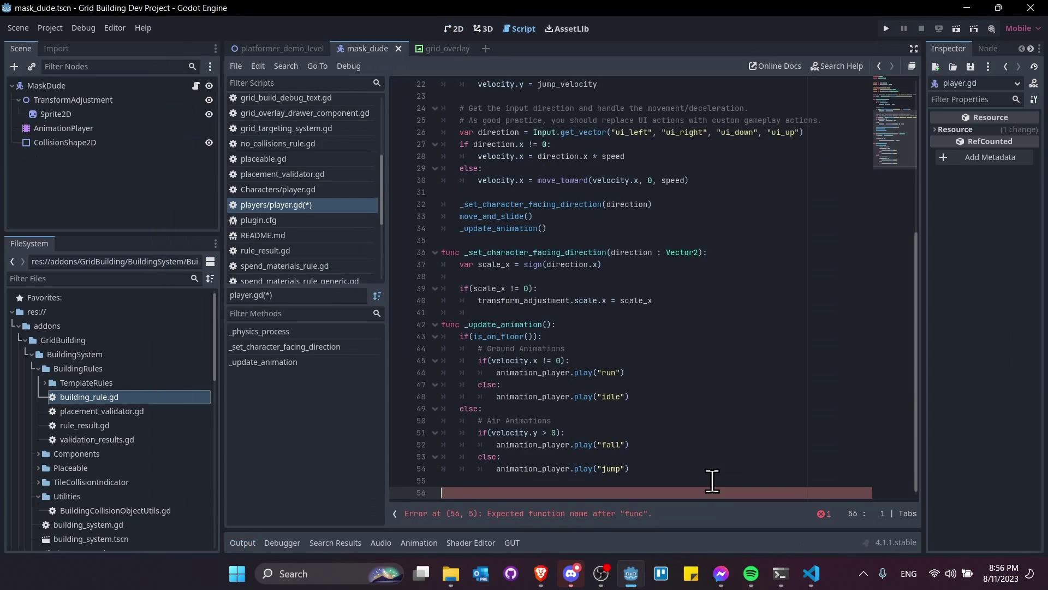
# - Declare a drop_down() function at the end of players/player.gd, below _update_animation()
pyautogui.write('func')
pyautogui.click(543, 216)
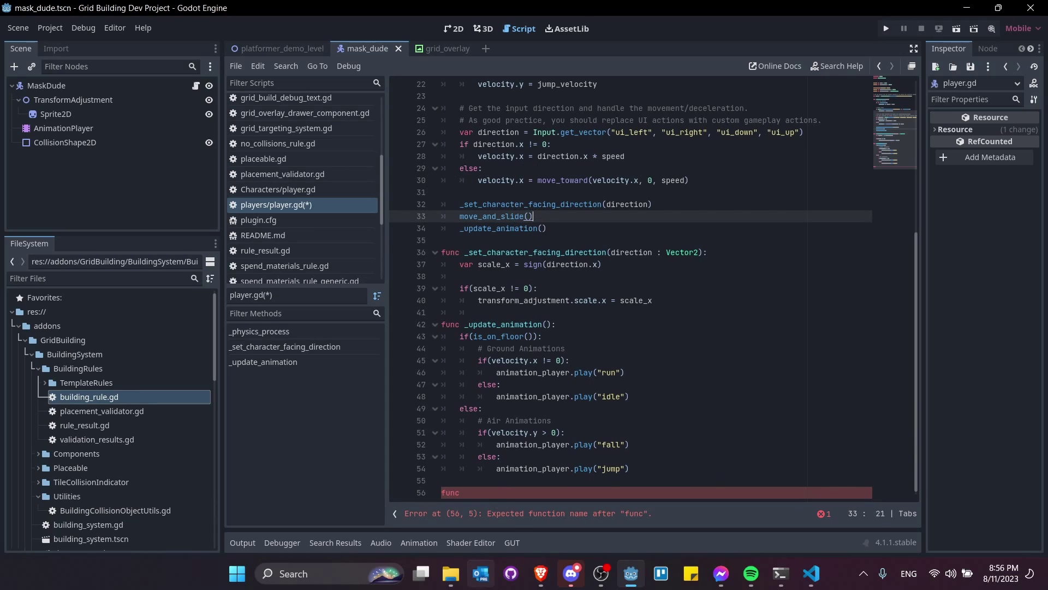
pyautogui.click(500, 491)
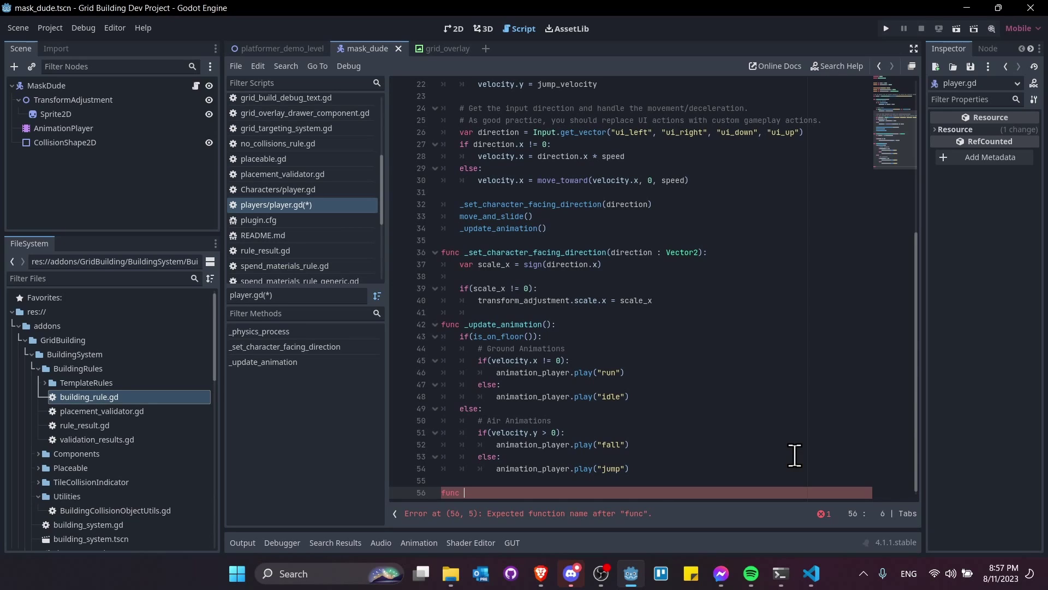
pyautogui.write('drop_down():')
pyautogui.press('Return')
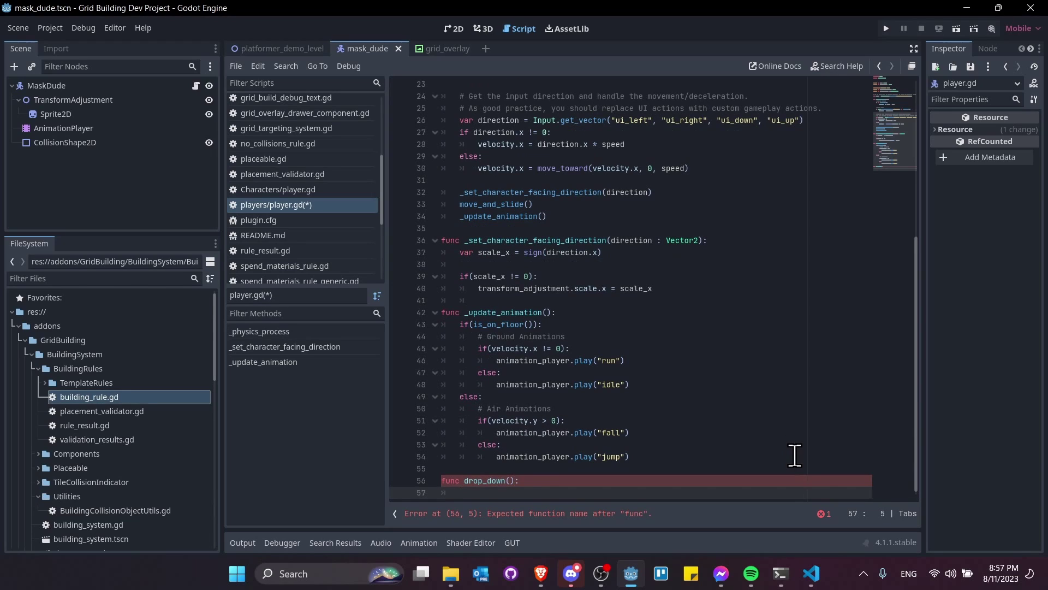
# - Write position += 3 as the body of drop_down() and save the script
pyautogui.write('position +=')
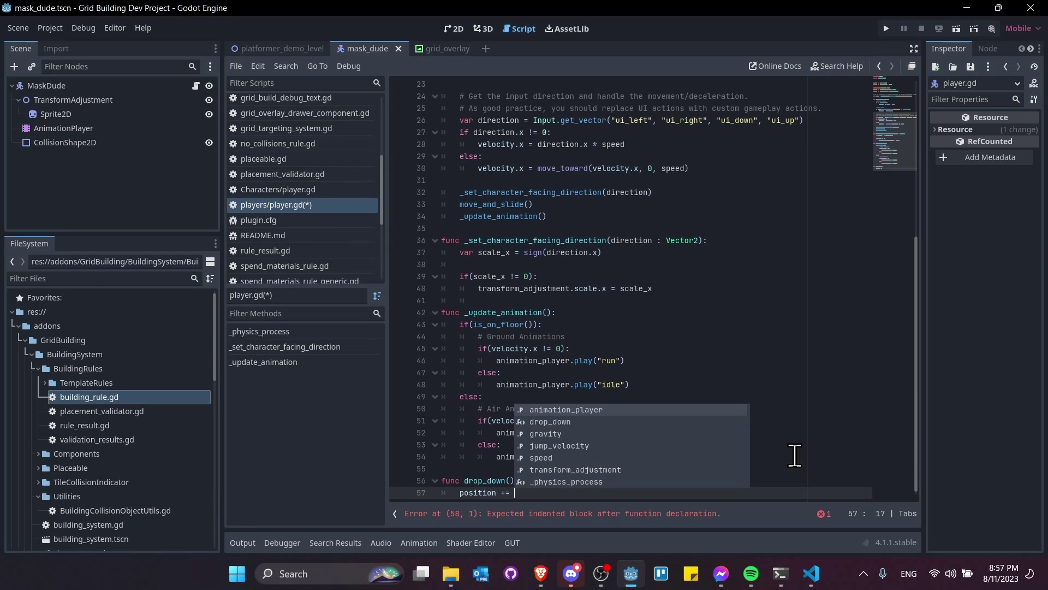
pyautogui.write(' 3')
pyautogui.hotkey('ctrl', 's')
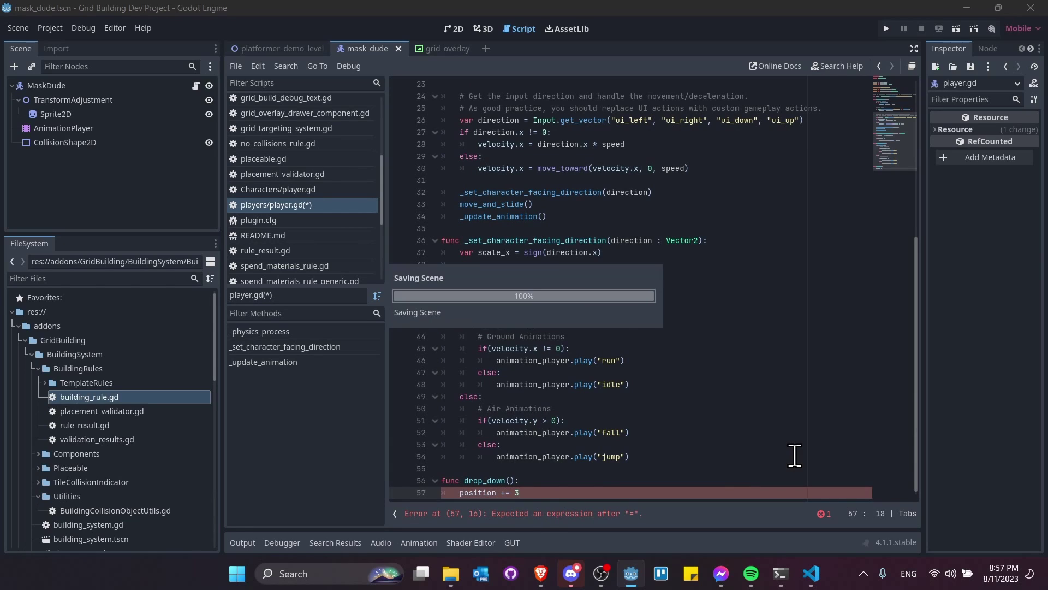
# - Change the drop_down() body to position.y += 3 so that only the vertical coordinate is offset
pyautogui.moveTo(521, 493); pyautogui.dragTo(514, 493)
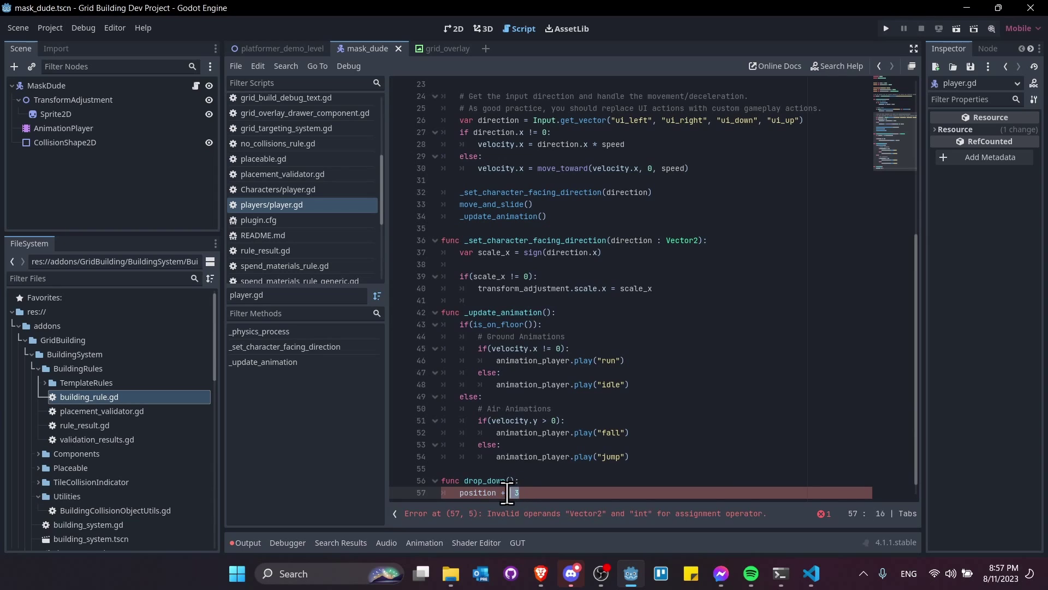
pyautogui.click(502, 493)
pyautogui.write('.y')
pyautogui.moveTo(534, 481)
pyautogui.mouseDown()
pyautogui.moveTo(509, 483)
pyautogui.moveTo(538, 484)
pyautogui.moveTo(521, 484)
pyautogui.mouseUp()
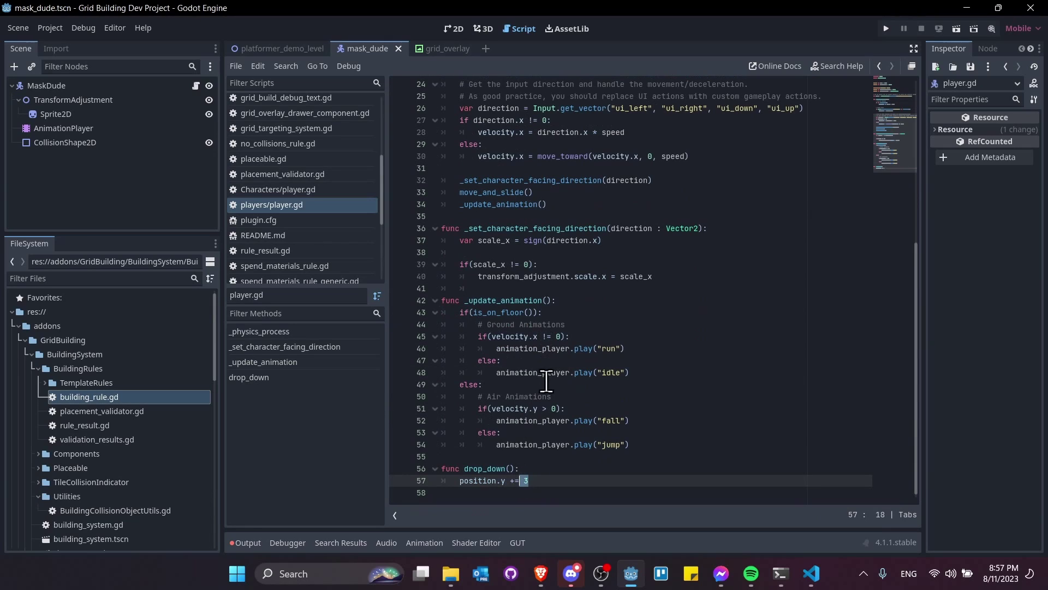
pyautogui.click(499, 482)
pyautogui.click(580, 409)
pyautogui.click(545, 482)
pyautogui.tripleClick(543, 480)
pyautogui.click(557, 481)
pyautogui.click(570, 468)
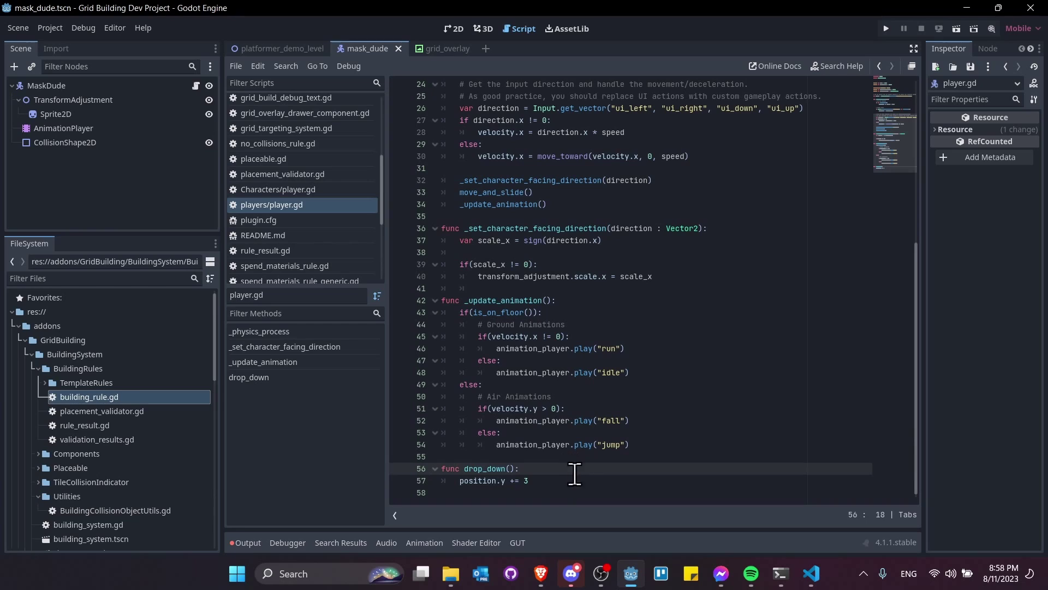
# - Add the comment "# Handle drop down" below the jump handling in _physics_process()
pyautogui.scroll(5, 580, 464)
pyautogui.click(615, 240)
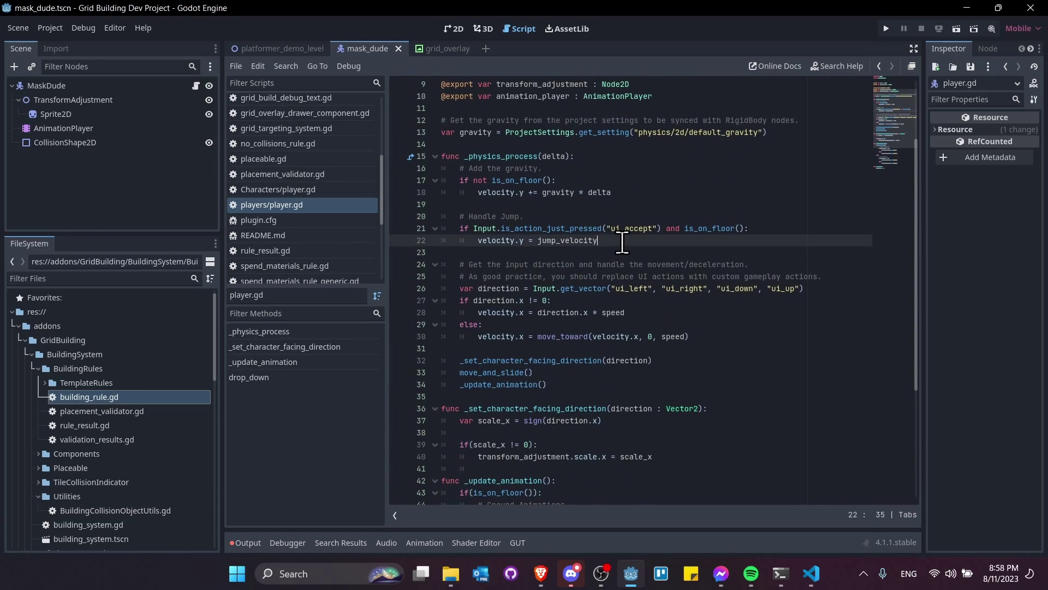
pyautogui.press('Return')
pyautogui.press('Return')
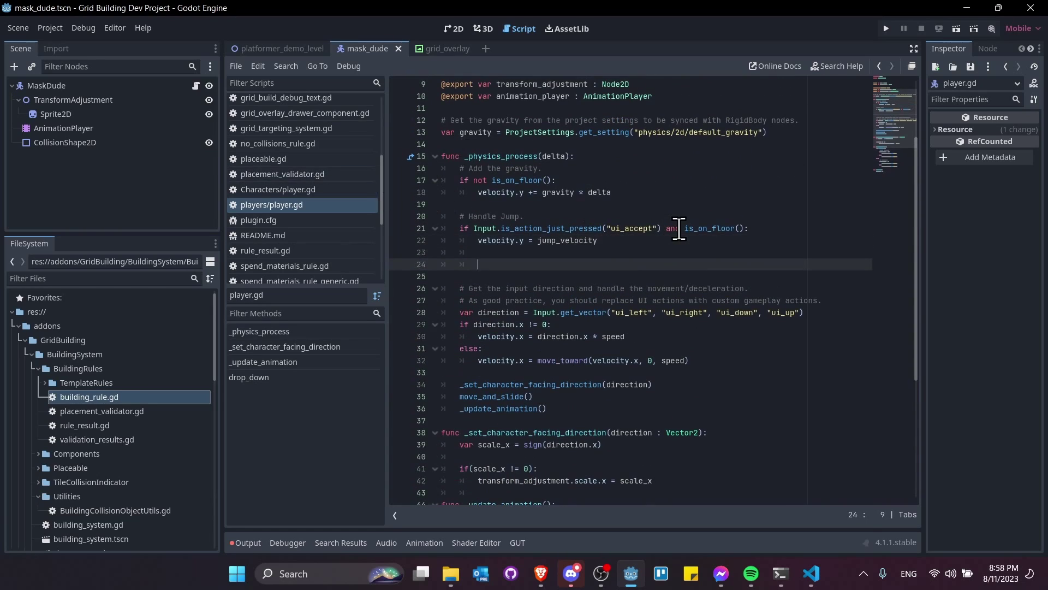
pyautogui.press('BackSpace')
pyautogui.write('# Handle drop down')
pyautogui.press('Return')
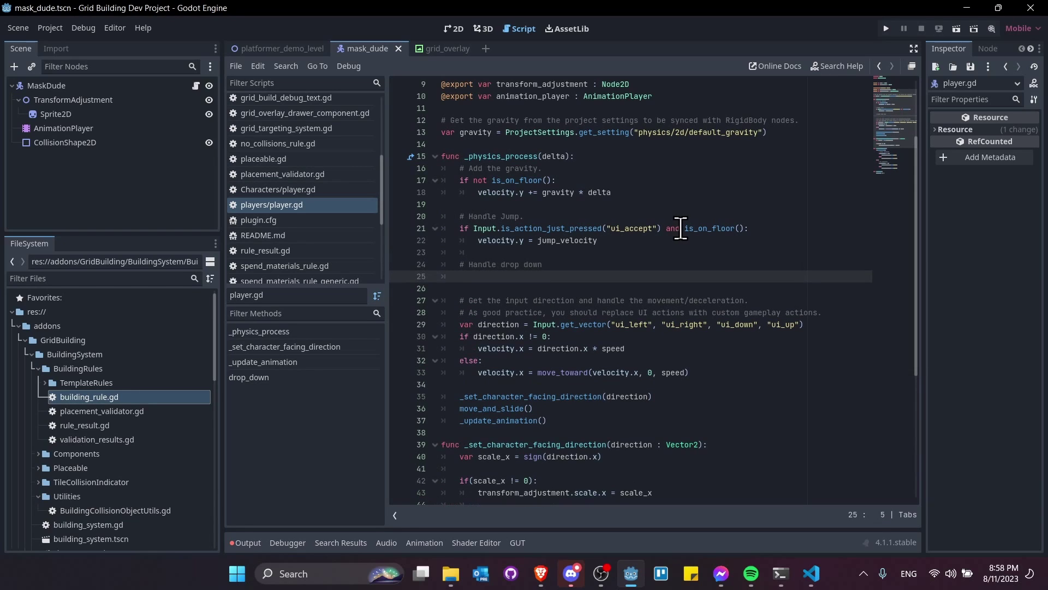
# - Begin an if condition under the drop down comment with Input.is_action_just_pressed("ui_down")
pyautogui.write('if Input.is_')
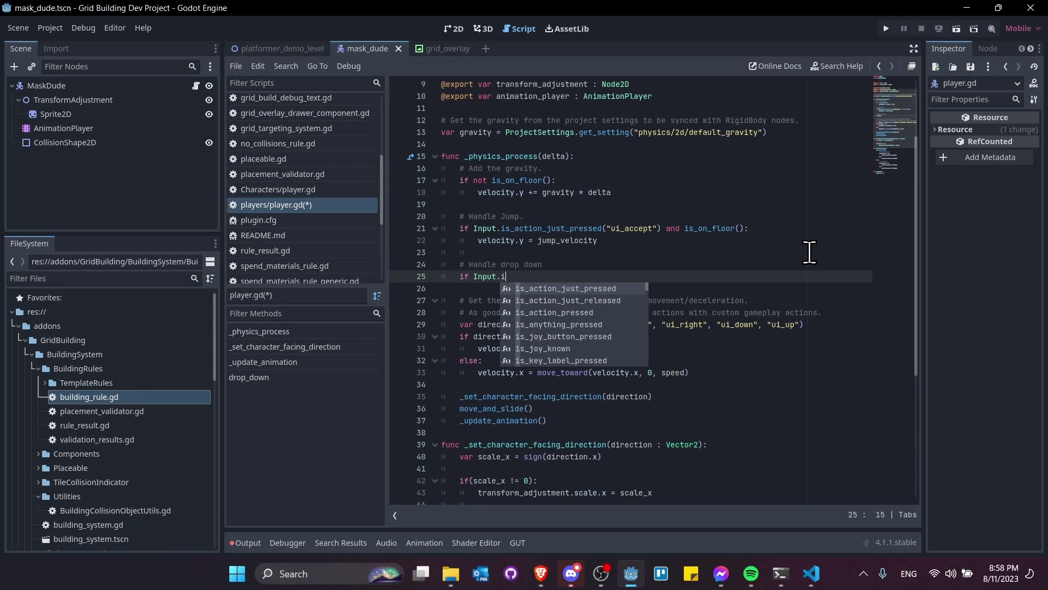
pyautogui.press('Return')
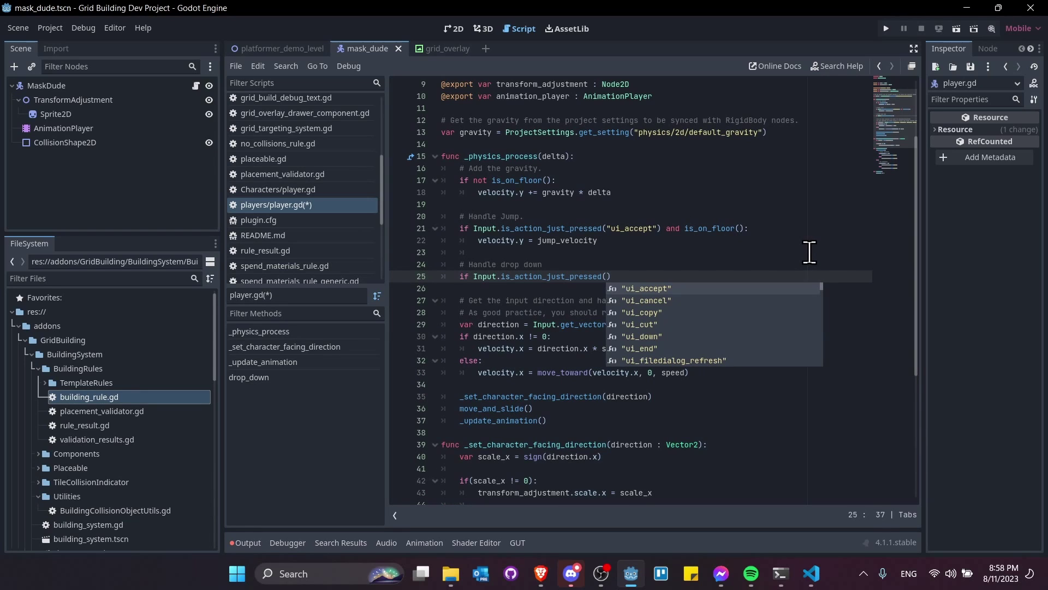
pyautogui.write('"ui_dow')
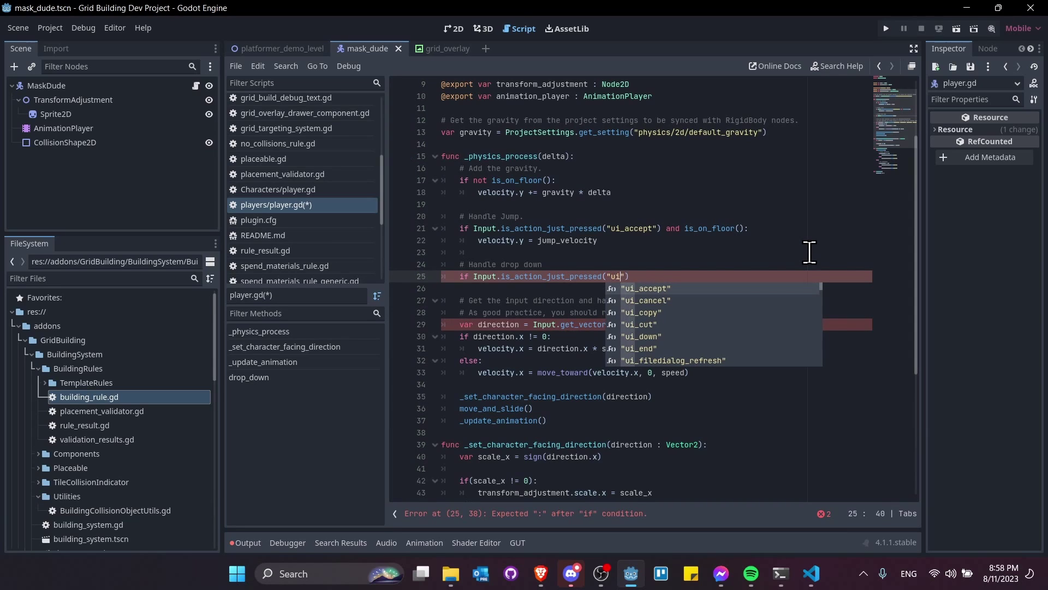
pyautogui.write('n')
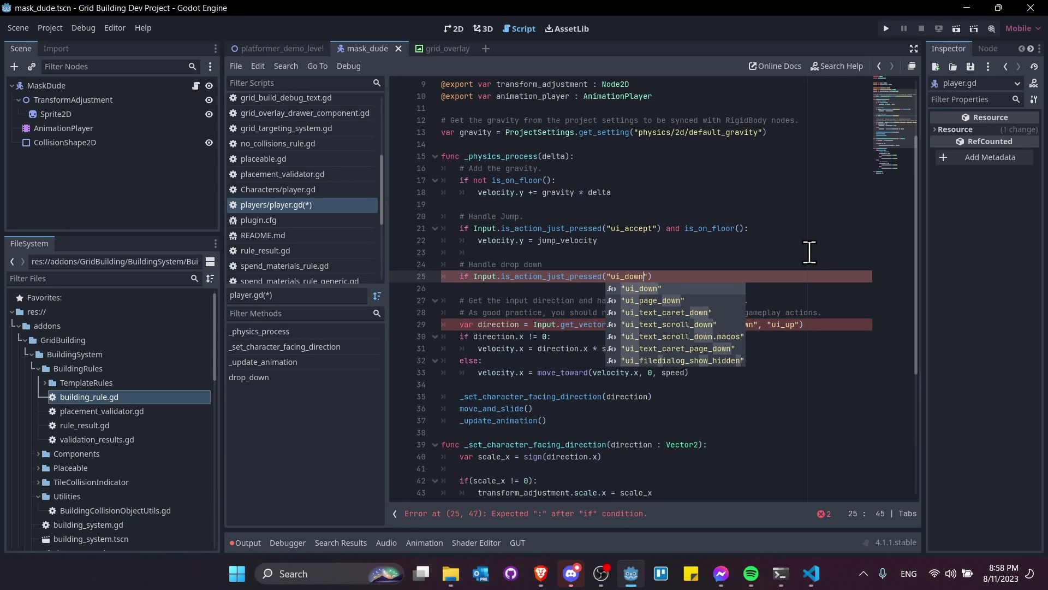
pyautogui.write('"')
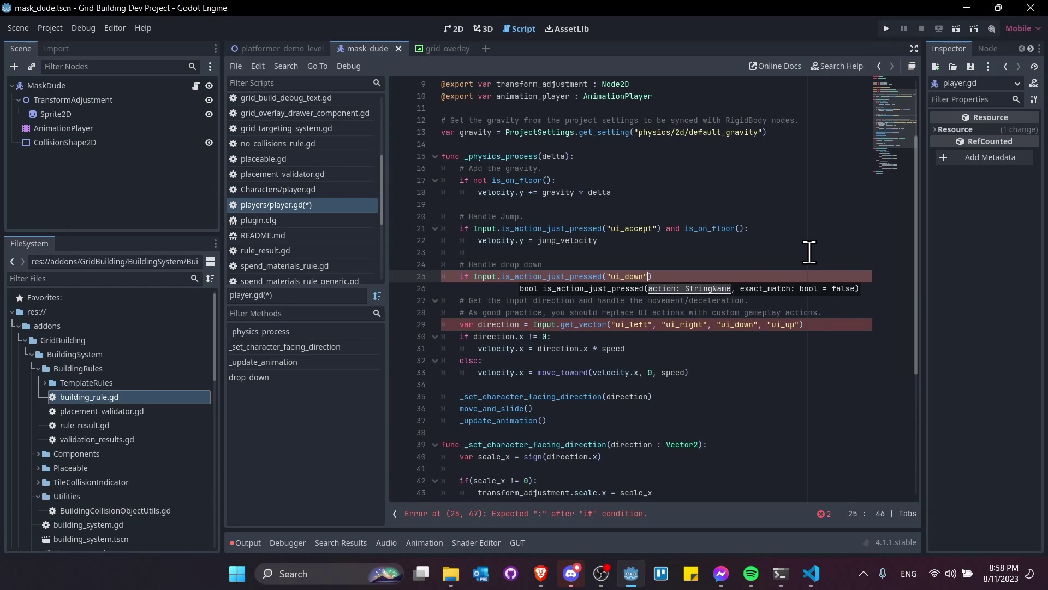
pyautogui.write(') ')
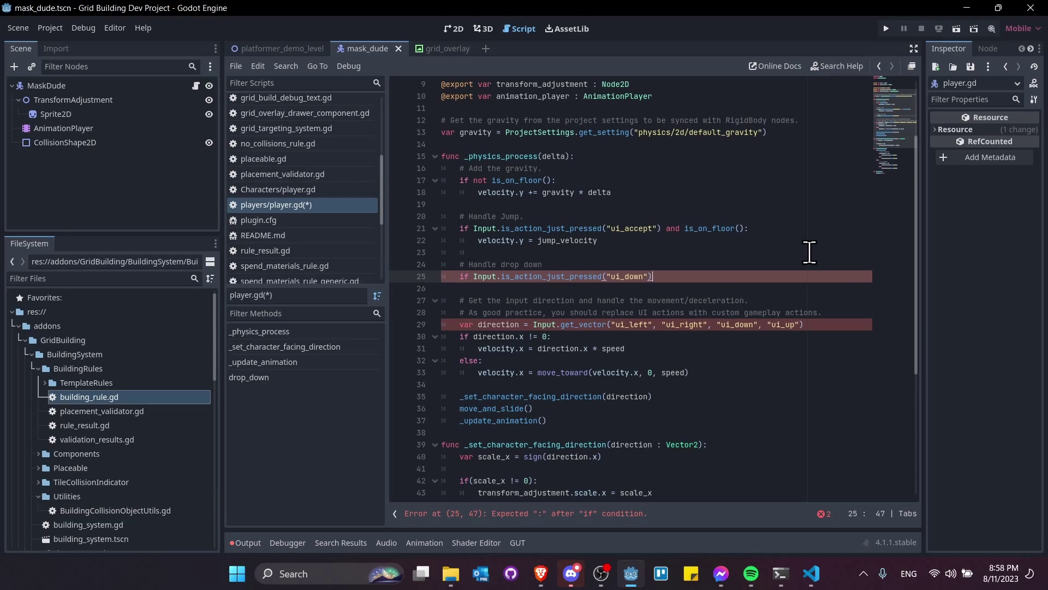
# - Complete the condition with "and is_on_floor():" and call drop_down() in its body
pyautogui.write('and is_on_floor')
pyautogui.press('Return')
pyautogui.write(':')
pyautogui.press('Return')
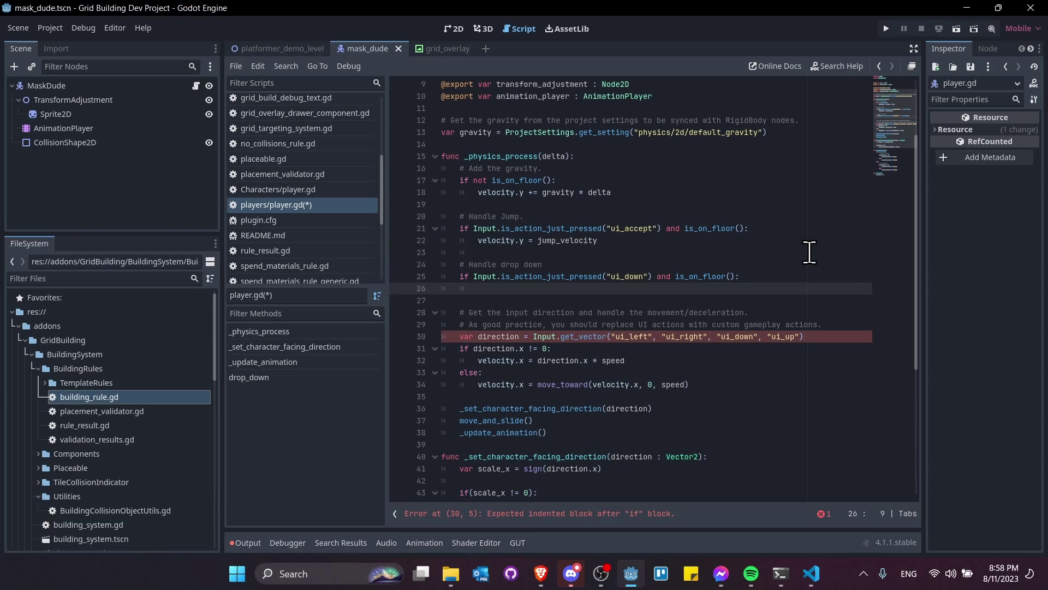
pyautogui.write('drop_down()')
# - Run the platformer_demo_level scene, jump MaskDude up through the gold platform, and drop back down from it
pyautogui.click(247, 48)
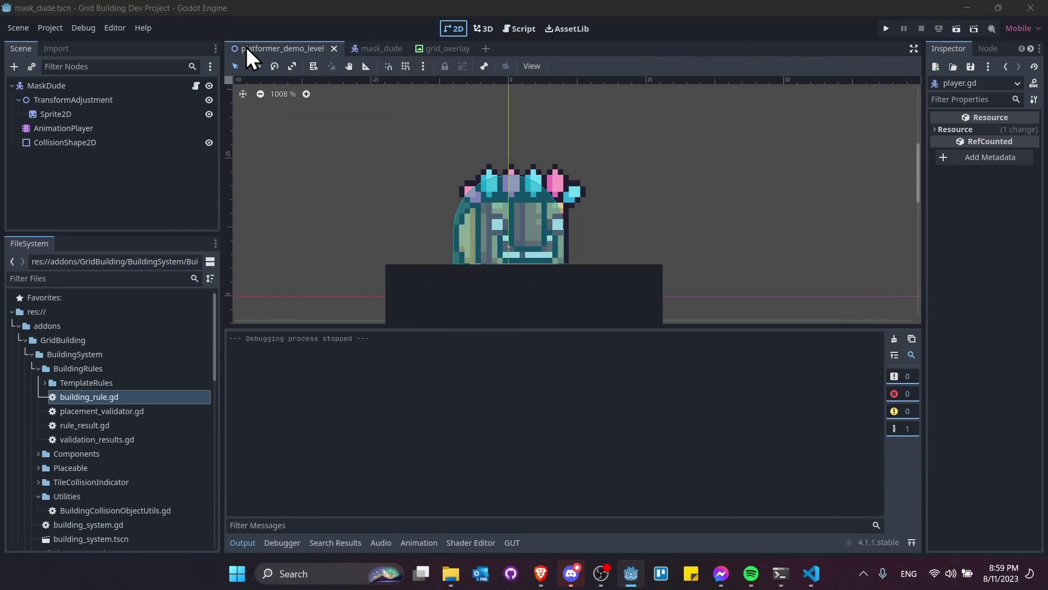
pyautogui.press('F6')
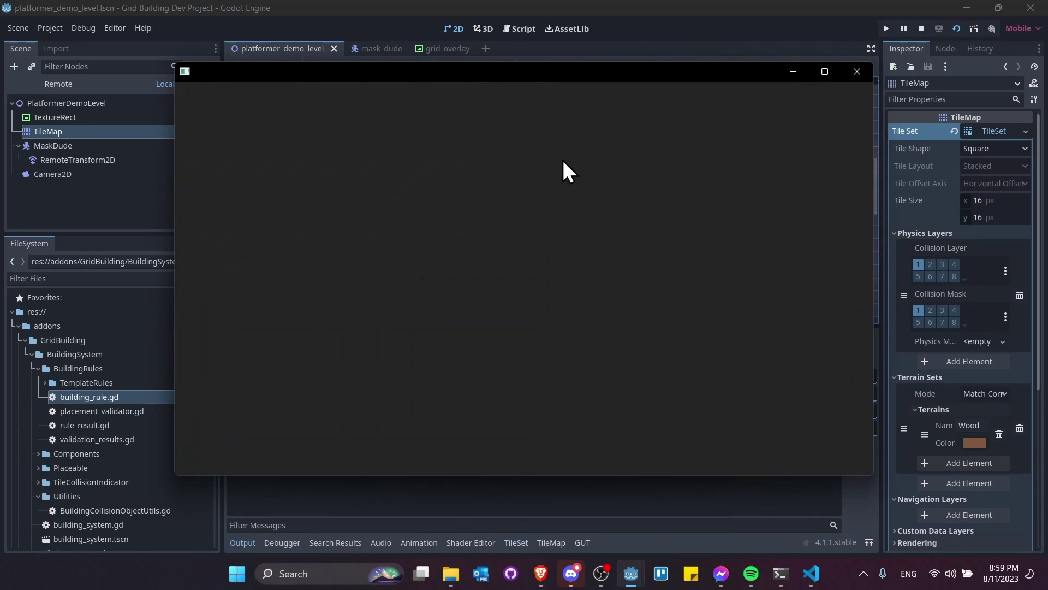
pyautogui.press('space')
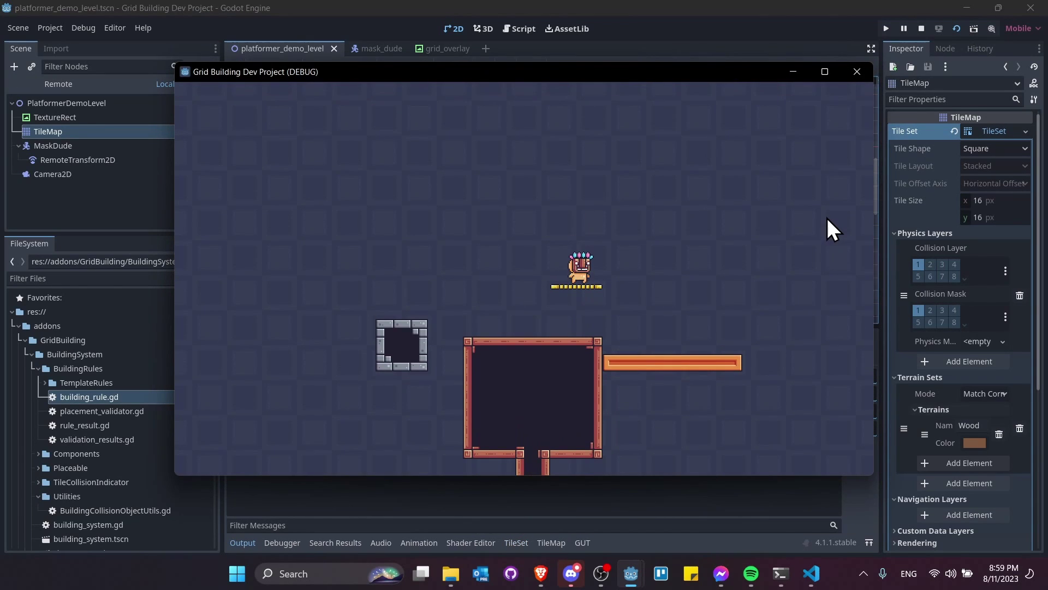
pyautogui.press('F6')
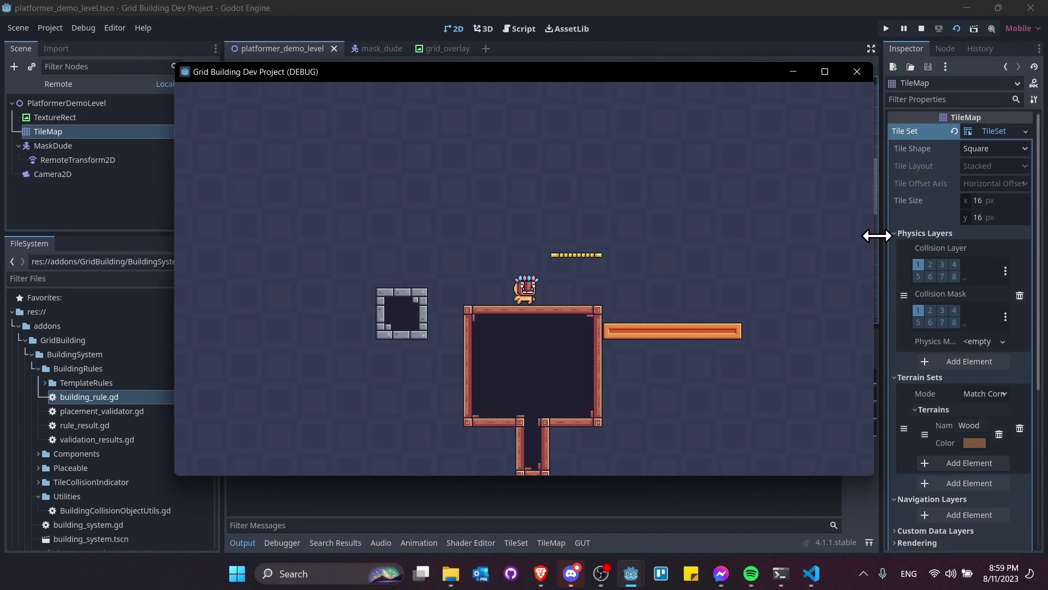
pyautogui.press('d')
pyautogui.press('d')
pyautogui.press('space')
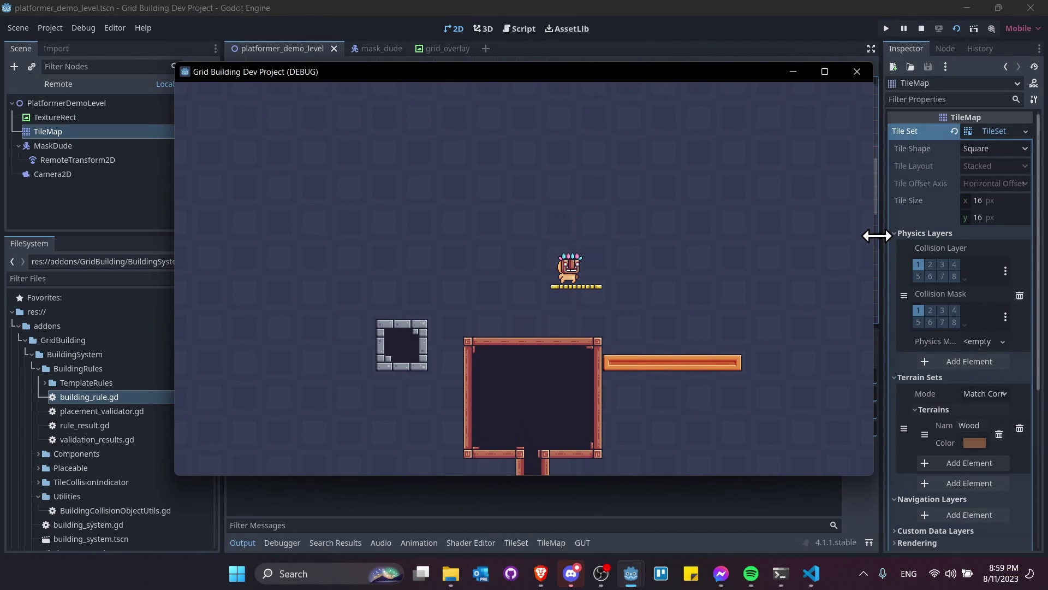
pyautogui.press('s')
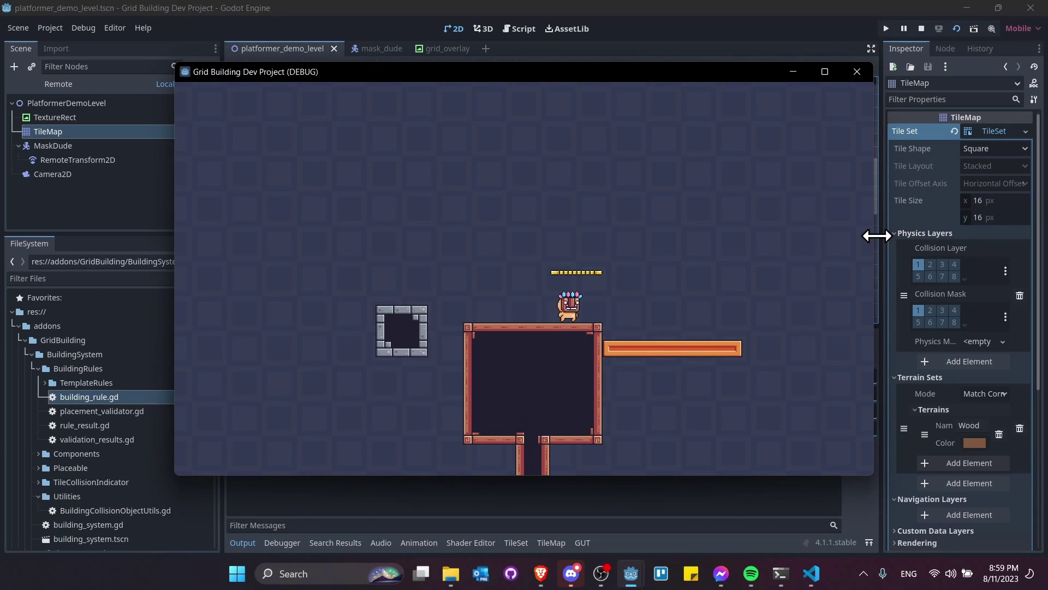
# - Repeat jumping onto and dropping down through the gold platform while moving both ways, and stop the scene
pyautogui.press('d')
pyautogui.press('space')
pyautogui.press('s')
pyautogui.press('space')
pyautogui.press('d')
pyautogui.press('s')
pyautogui.press('space')
pyautogui.press('a')
pyautogui.press('s')
pyautogui.press('space')
pyautogui.press('a')
pyautogui.press('s')
pyautogui.press('space')
pyautogui.press('d')
pyautogui.press('s')
pyautogui.press('space')
pyautogui.press('a')
pyautogui.press('d')
pyautogui.press('s')
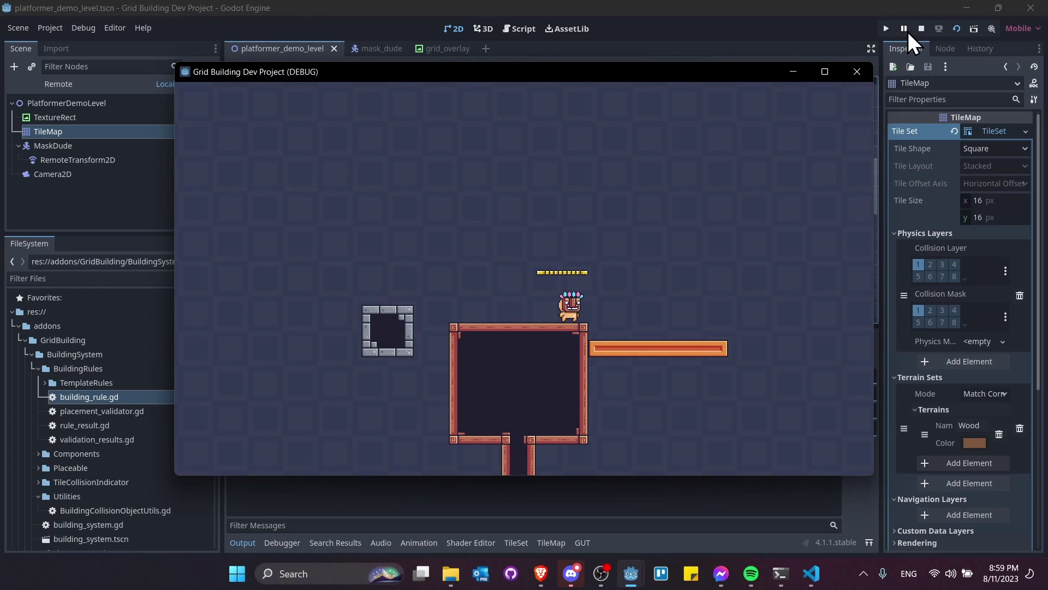
pyautogui.click(922, 29)
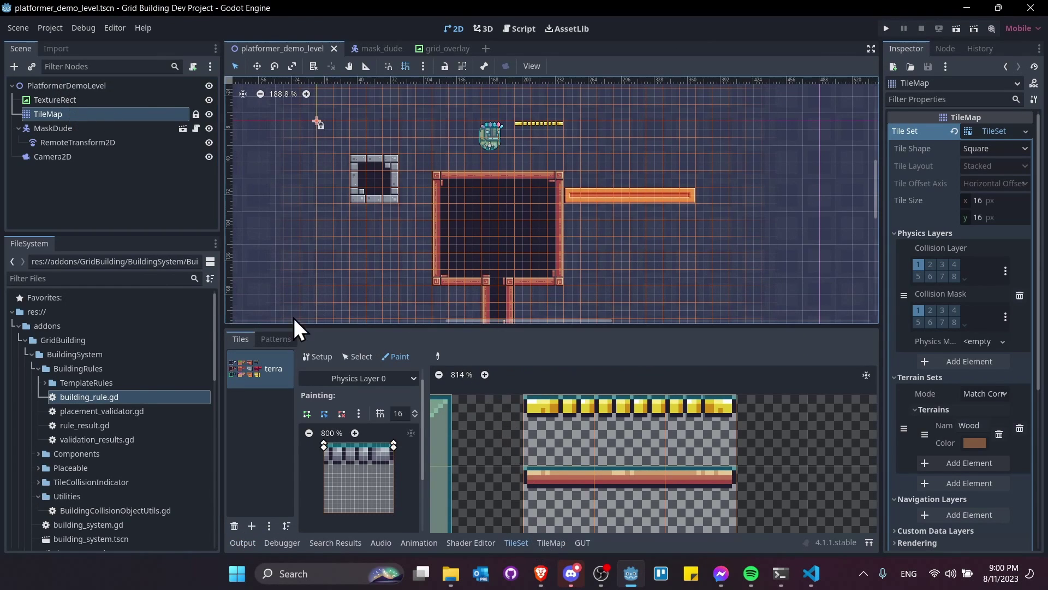
# - Paint a vertical WoodWalls terrain shaft on the TileMap, rising from the wooden frame's left side past MaskDude
pyautogui.click(551, 542)
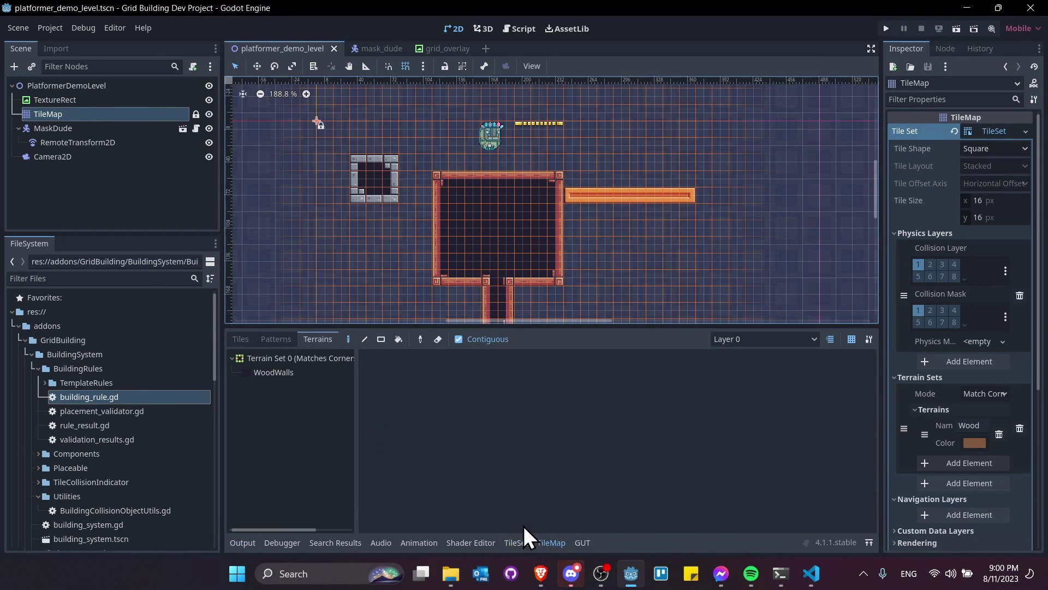
pyautogui.click(295, 378)
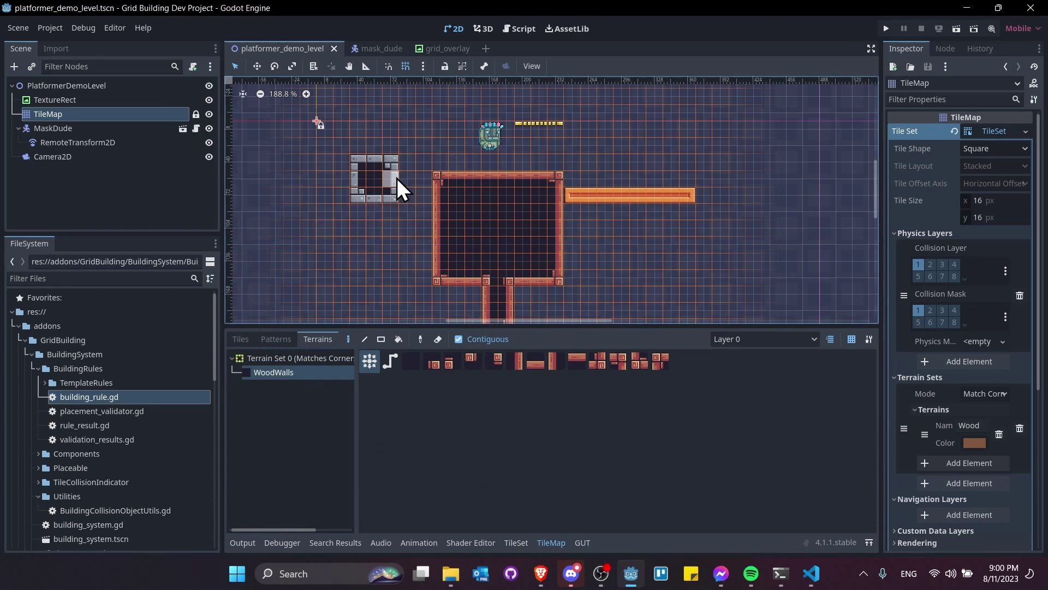
pyautogui.scroll(5, 398, 187)
pyautogui.hscroll(3, 398, 187)
pyautogui.keyDown('ctrl'); pyautogui.scroll(-1, 397, 262); pyautogui.keyUp('ctrl')
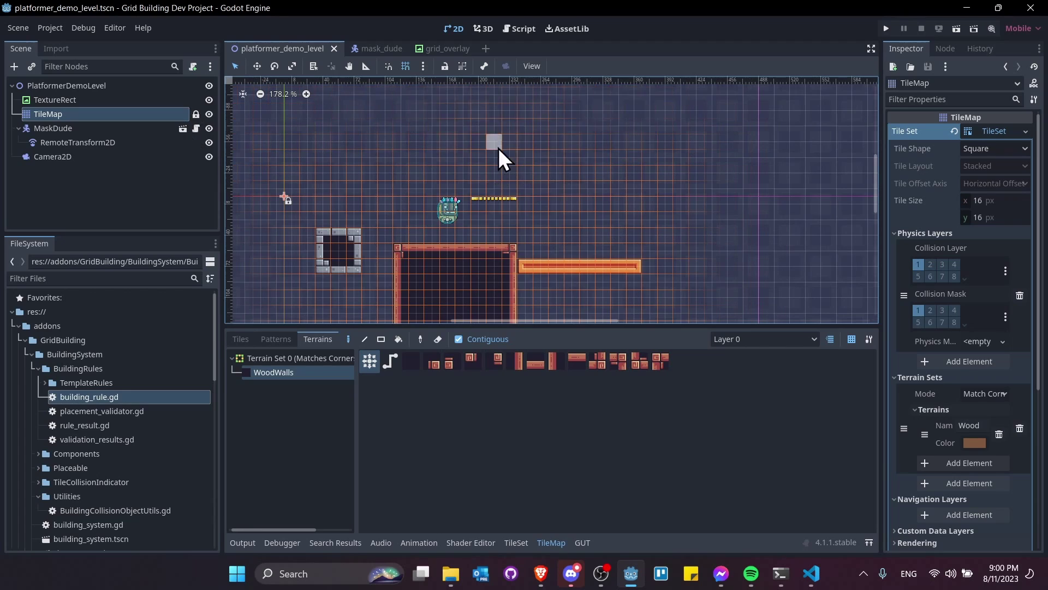
pyautogui.moveTo(388, 238); pyautogui.dragTo(388, 164)
pyautogui.moveTo(381, 127); pyautogui.dragTo(370, 294)
pyautogui.moveTo(375, 150); pyautogui.dragTo(345, 158, button='middle')
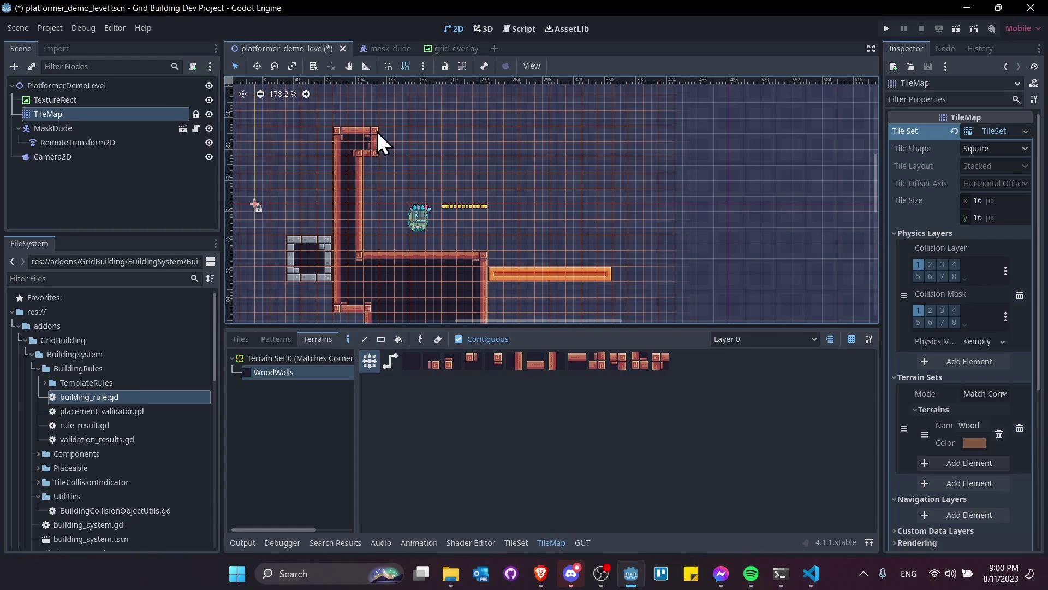
# - Paint a thick WoodWalls ceiling running right from the top of the shaft, above MaskDude and the gold platform
pyautogui.scroll(2, 390, 149)
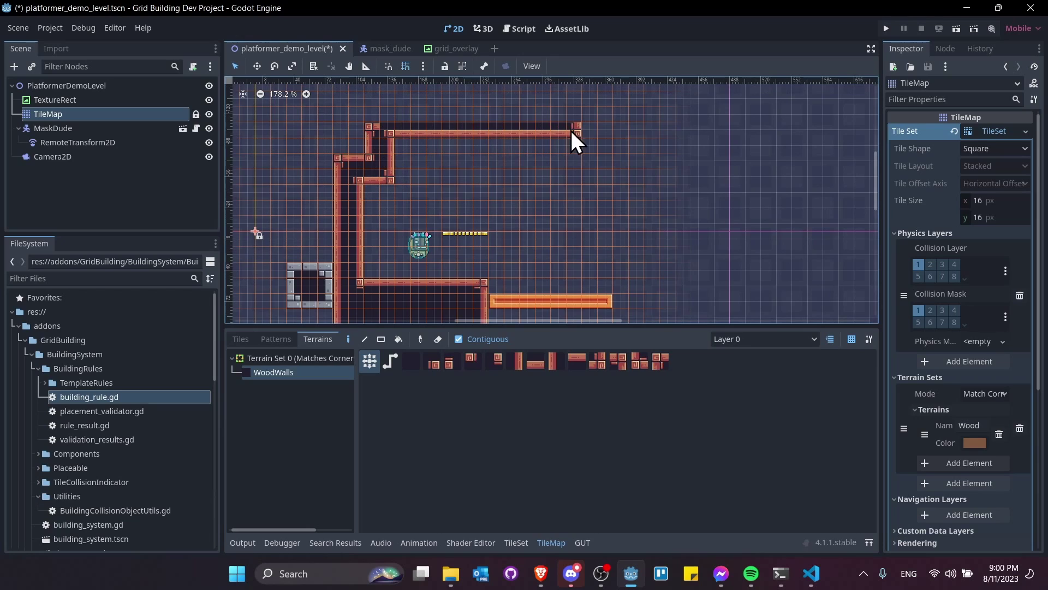
pyautogui.moveTo(604, 148); pyautogui.dragTo(463, 149)
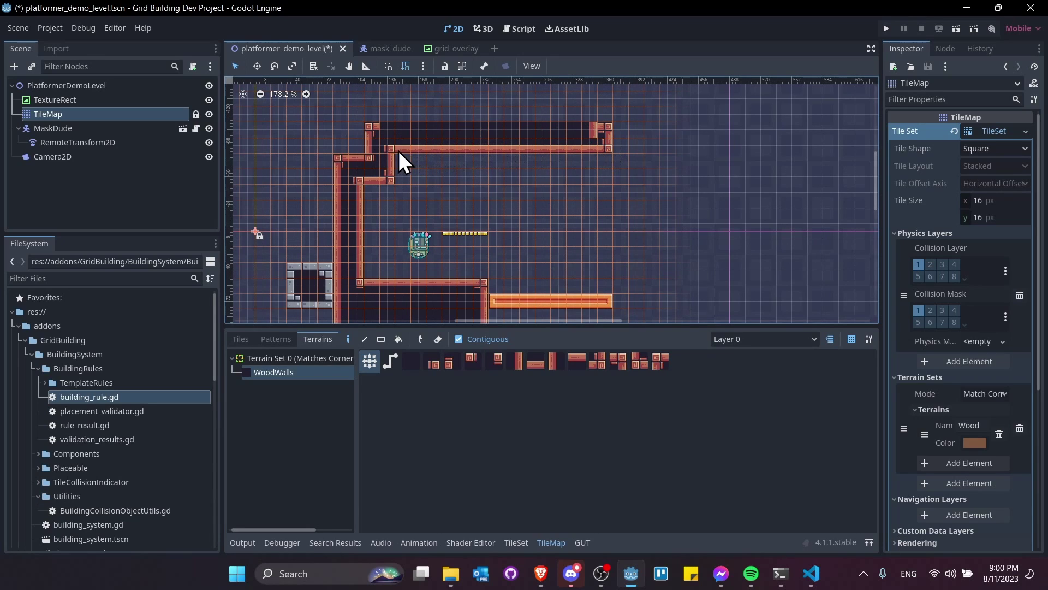
pyautogui.moveTo(372, 119); pyautogui.dragTo(499, 116)
pyautogui.moveTo(584, 119); pyautogui.dragTo(602, 118)
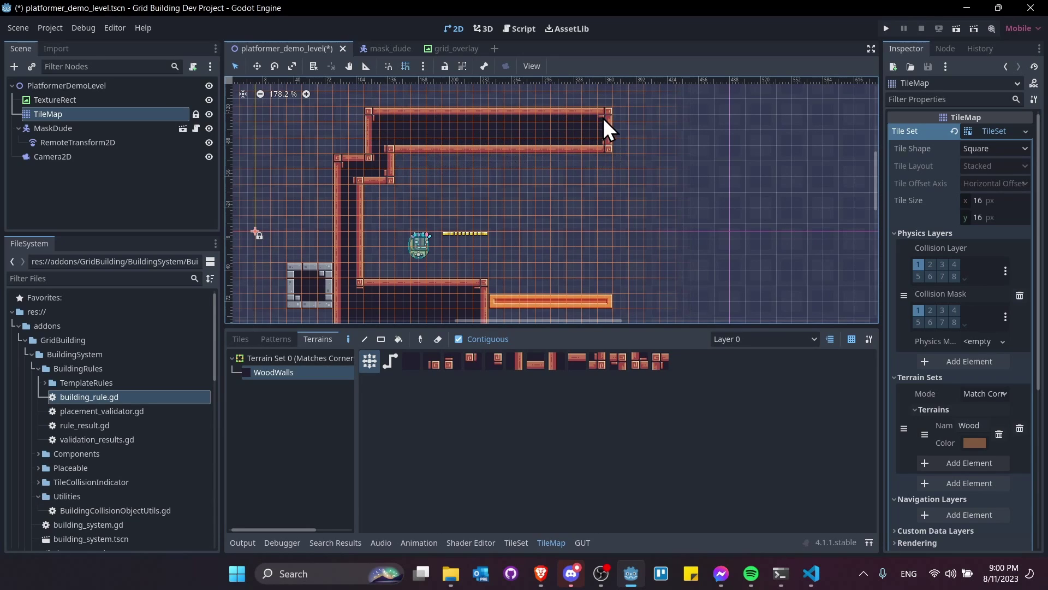
# - Extend the WoodWalls ceiling further right and enclose the area with a right wall and a floor back to the frame
pyautogui.hscroll(1, 617, 142)
pyautogui.moveTo(600, 158); pyautogui.dragTo(623, 121)
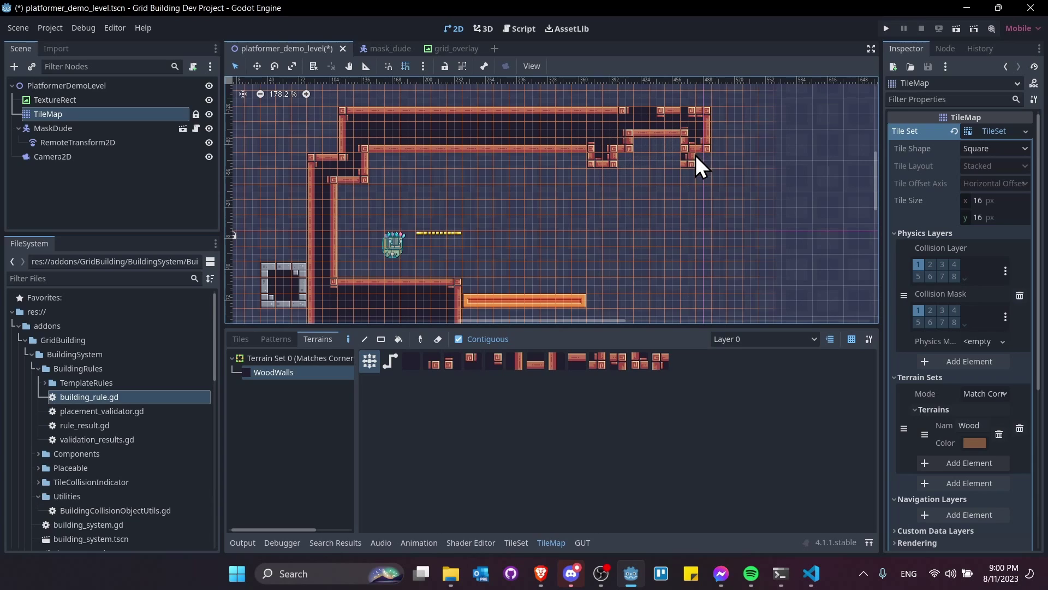
pyautogui.moveTo(703, 240); pyautogui.dragTo(693, 271)
pyautogui.scroll(-1, 631, 113)
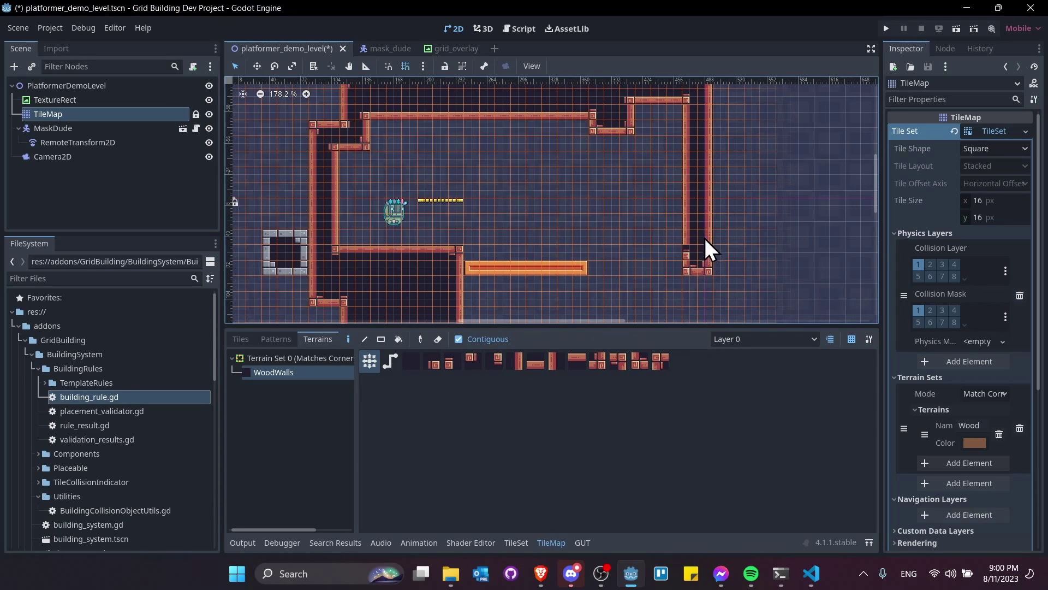
pyautogui.scroll(-2, 692, 248)
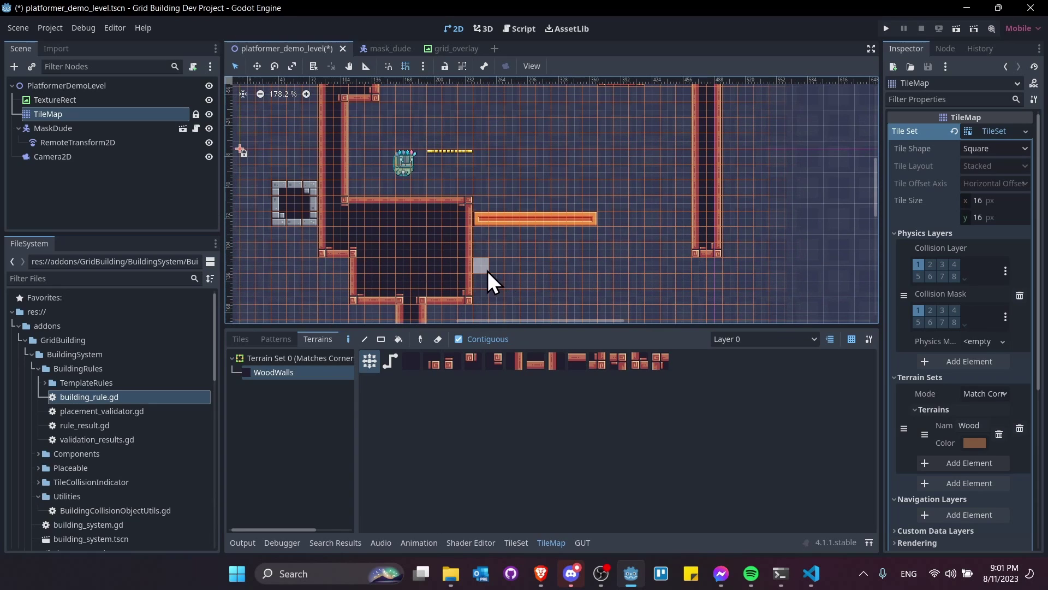
# - Run the current scene, move and jump MaskDude both ways inside the enclosed room, and stop the scene
pyautogui.click(956, 28)
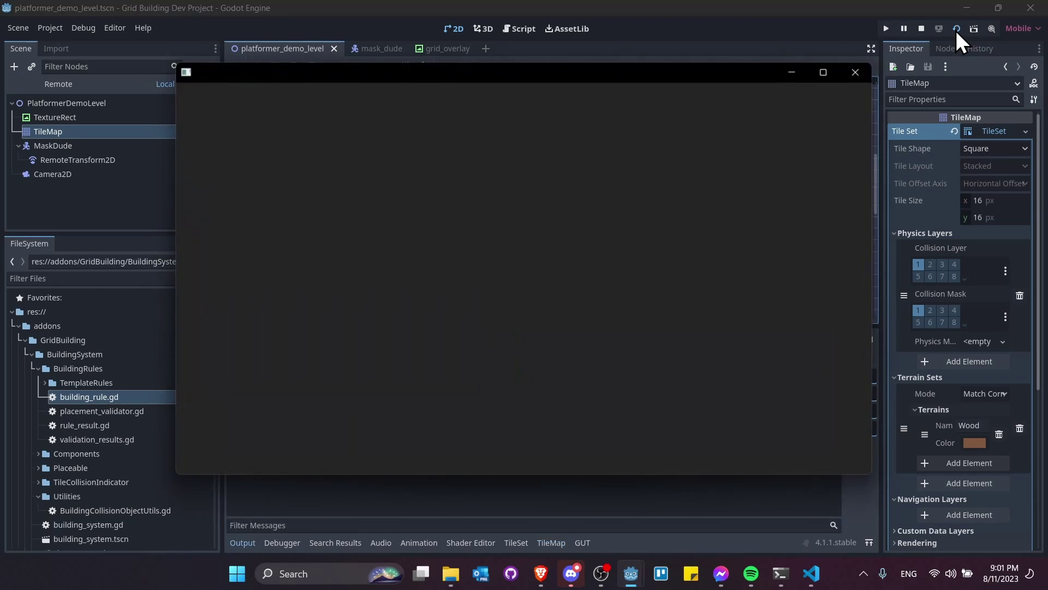
pyautogui.press('d')
pyautogui.press('space')
pyautogui.press('a')
pyautogui.press('space')
pyautogui.press('space')
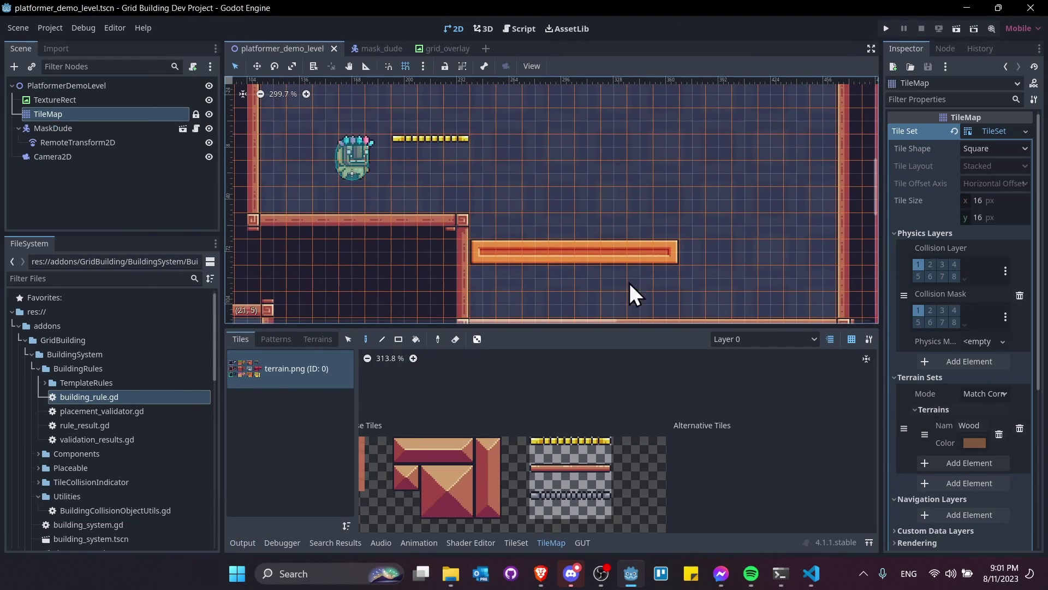
# - Move the orange block platform four tiles right and four tiles up, into the open space inside the room
pyautogui.moveTo(680, 158); pyautogui.dragTo(619, 218, button='middle')
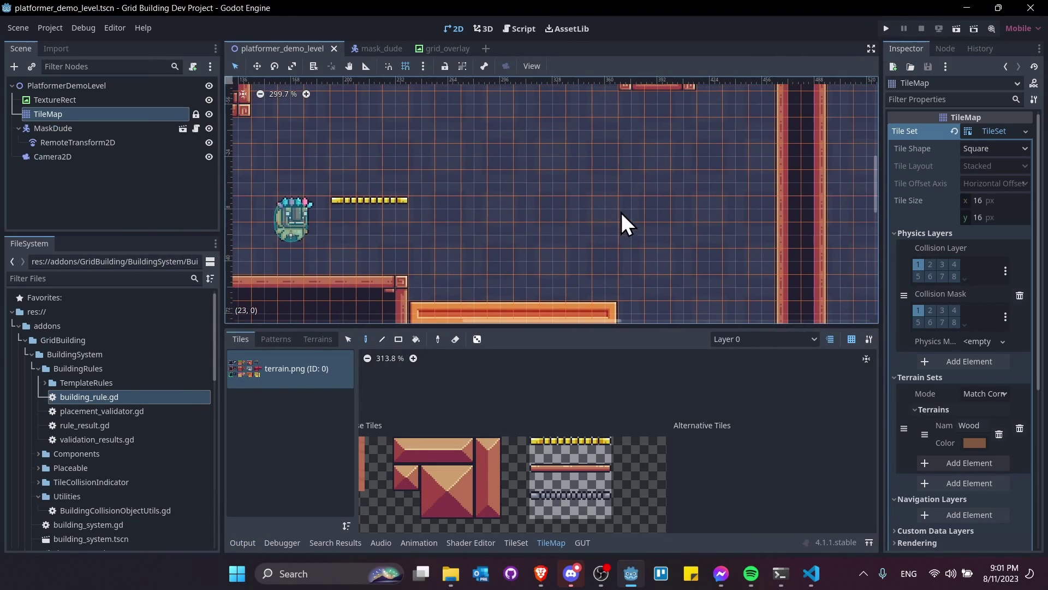
pyautogui.moveTo(662, 187); pyautogui.dragTo(660, 151, button='middle')
pyautogui.press('s')
pyautogui.moveTo(428, 276); pyautogui.dragTo(601, 274)
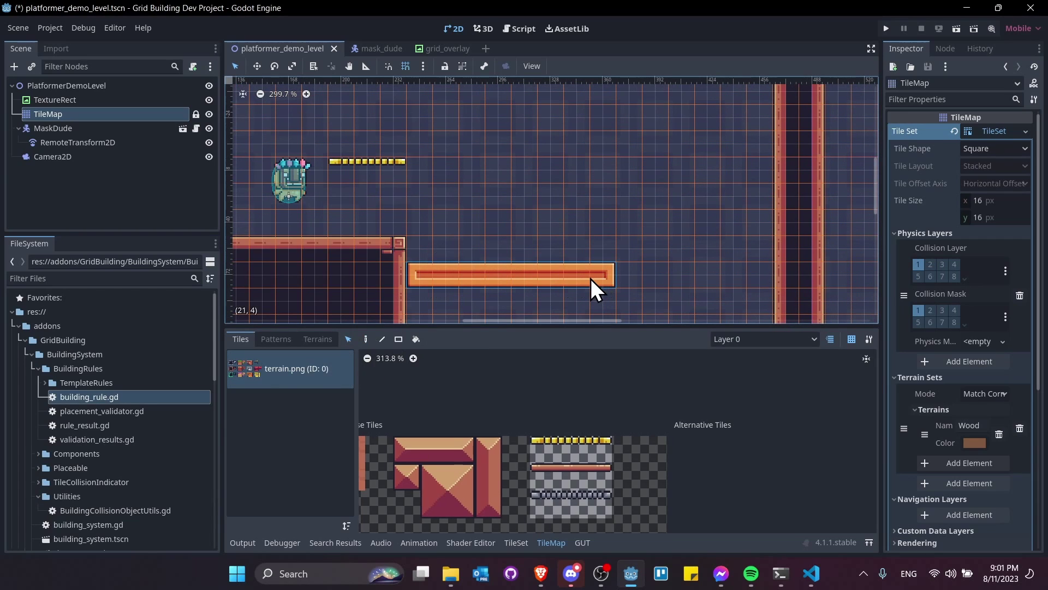
pyautogui.moveTo(513, 276); pyautogui.dragTo(615, 156)
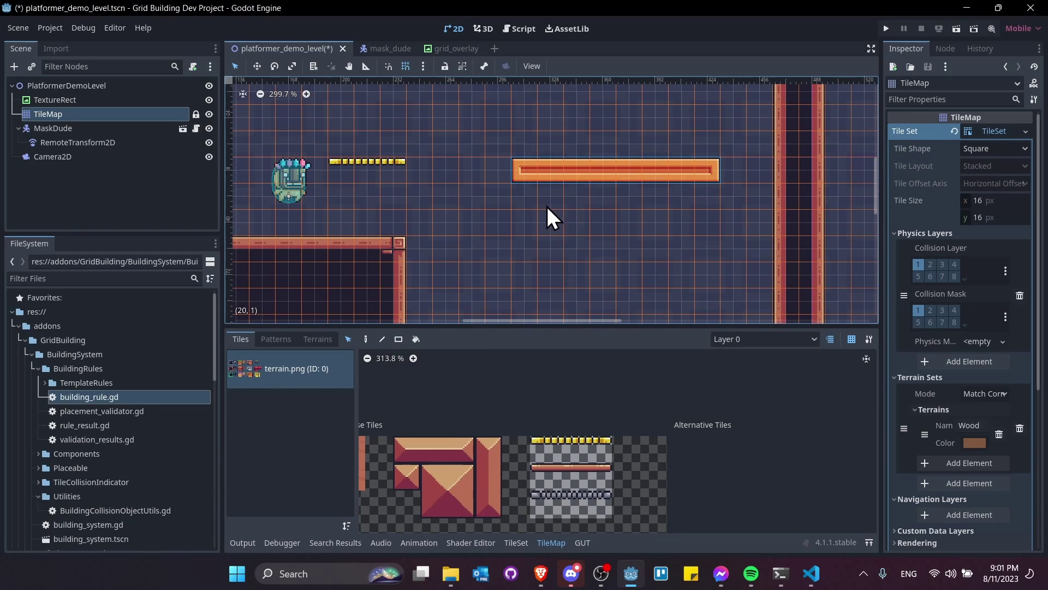
# - Paint a second gold one-way platform, five tiles wide, out from the wooden ledge's vertical wall just below its upper corner
pyautogui.moveTo(579, 287); pyautogui.dragTo(564, 285, button='middle')
pyautogui.moveTo(324, 158); pyautogui.dragTo(378, 161)
pyautogui.click(366, 340)
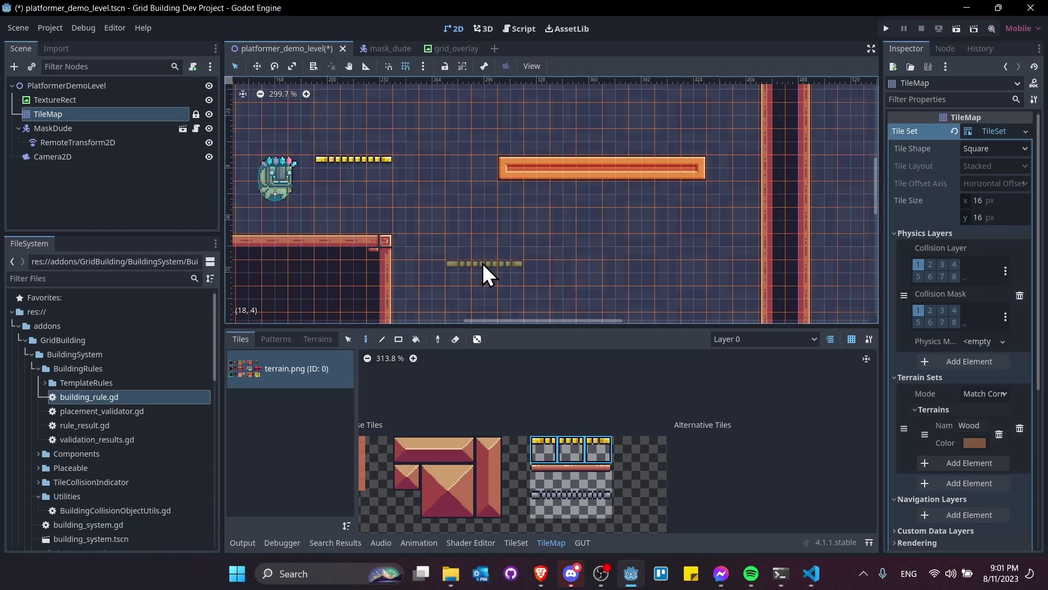
pyautogui.scroll(-2, 519, 265)
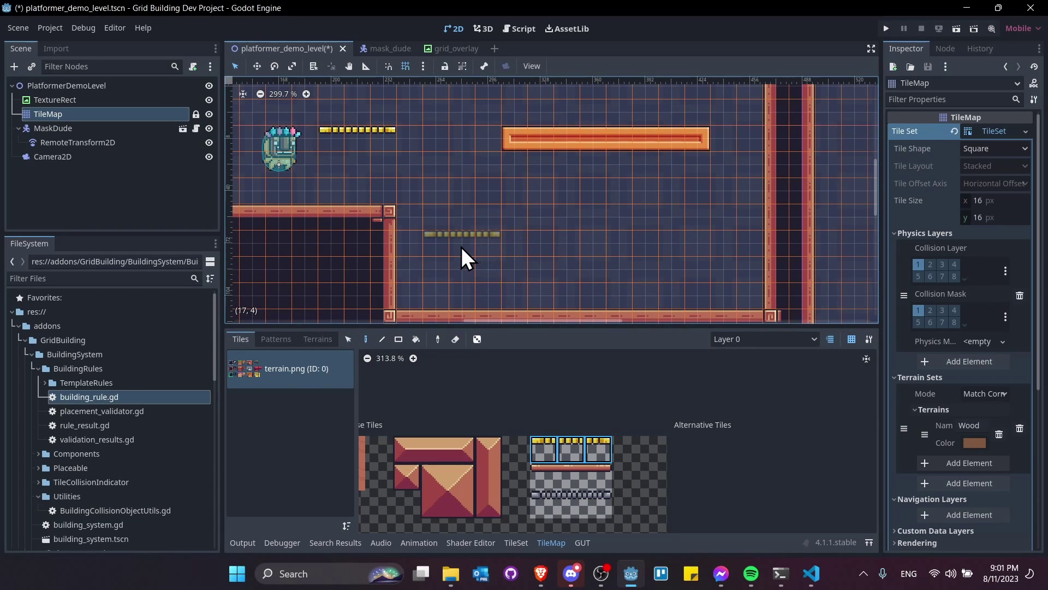
pyautogui.click(446, 246)
pyautogui.click(500, 242)
pyautogui.keyDown('ctrl'); pyautogui.click(445, 250); pyautogui.keyUp('ctrl')
pyautogui.click(470, 242)
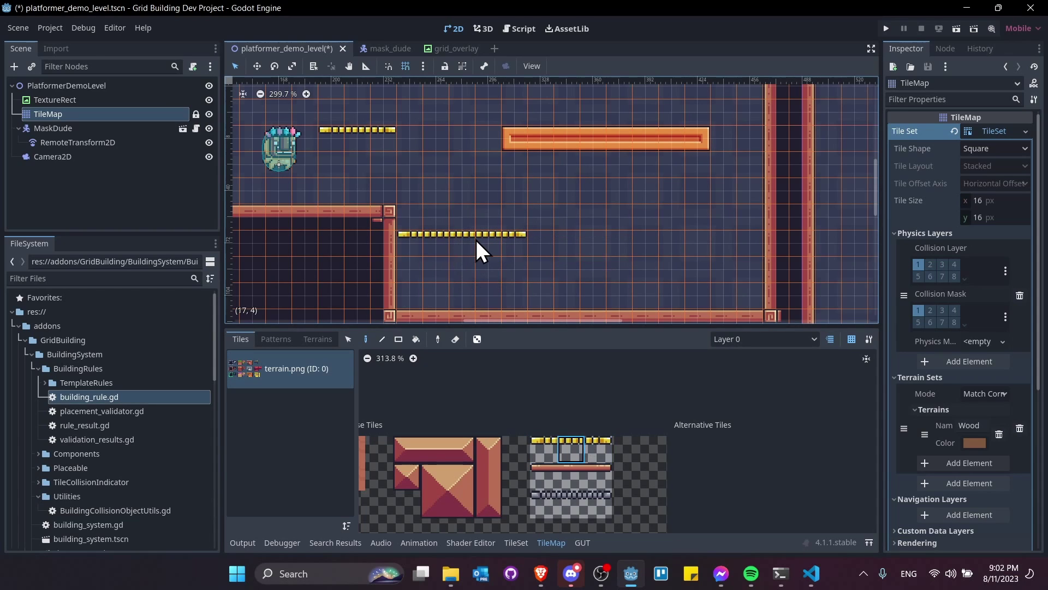
pyautogui.scroll(3, 480, 242)
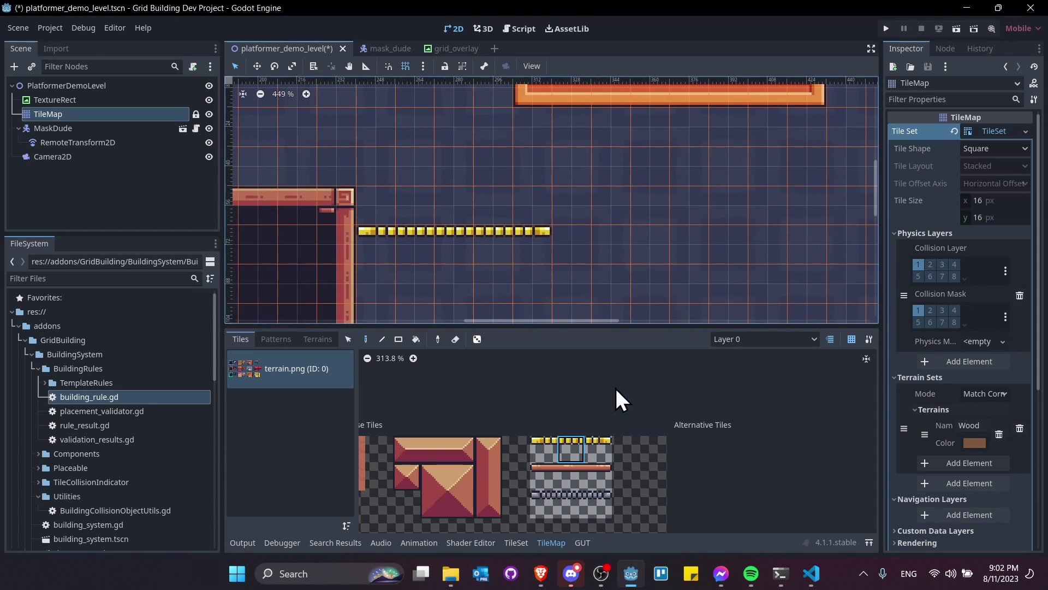
pyautogui.click(599, 445)
pyautogui.keyDown('shift'); pyautogui.click(578, 453); pyautogui.keyUp('shift')
pyautogui.scroll(-2, 699, 276)
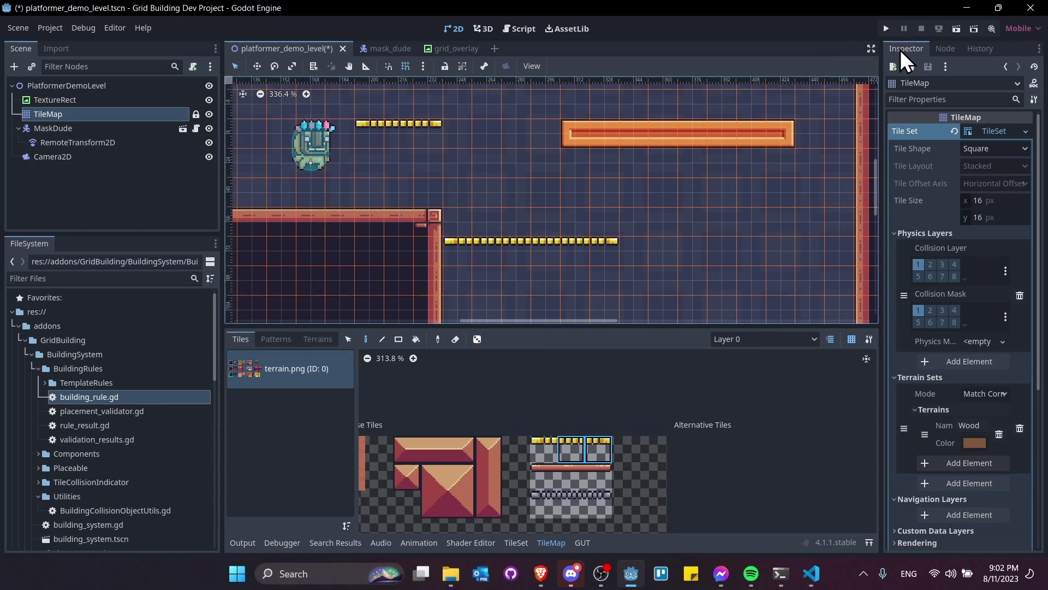
# - Run the current scene and jump MaskDude both ways around the new lower gold platform
pyautogui.click(955, 31)
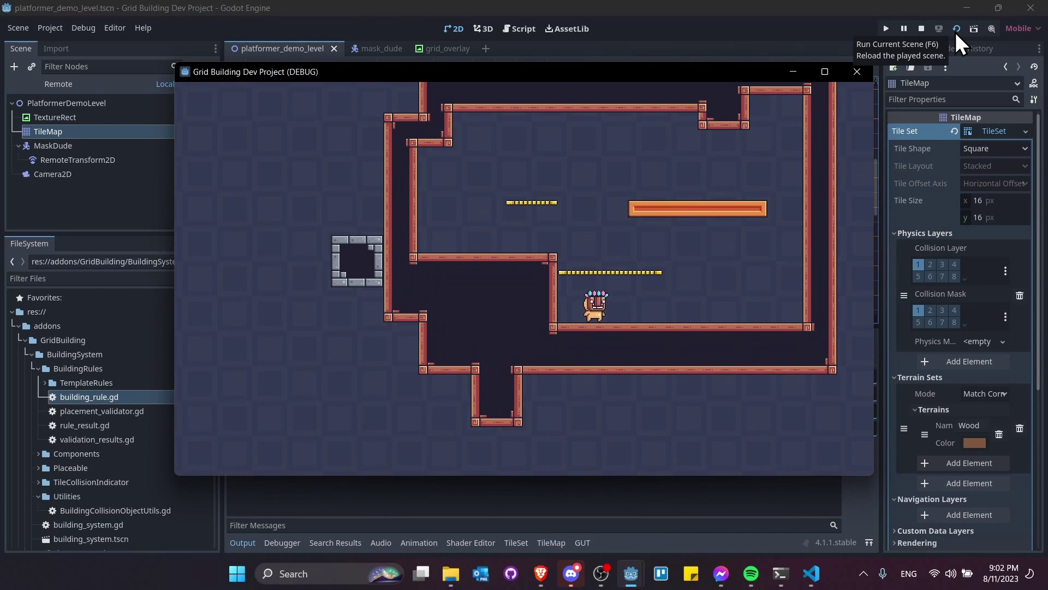
pyautogui.press('a')
pyautogui.press('space')
pyautogui.press('d')
pyautogui.press('space')
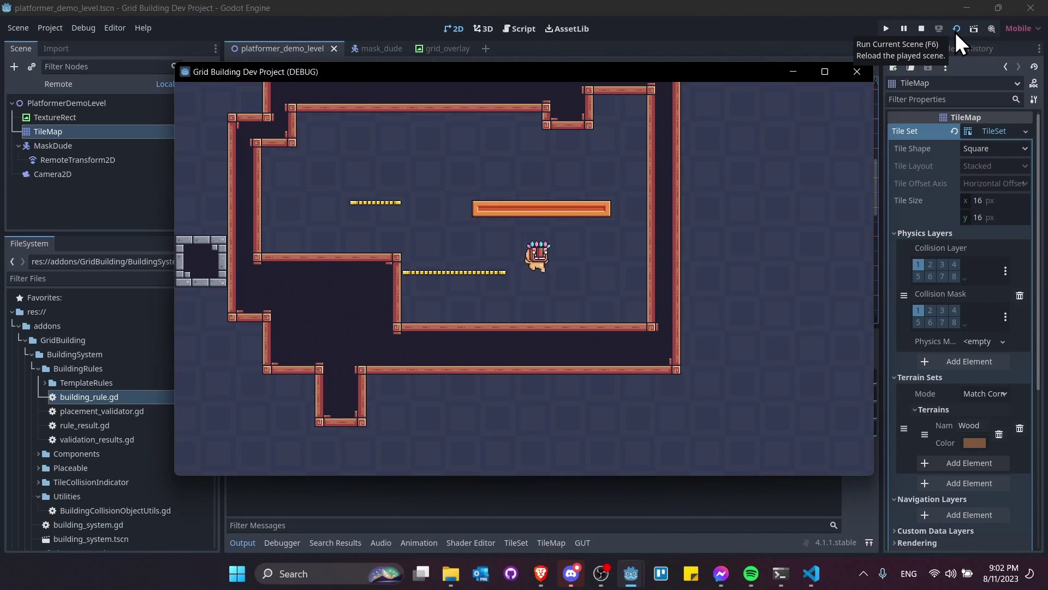
pyautogui.press('space')
pyautogui.press('a')
pyautogui.press('space')
pyautogui.press('space')
pyautogui.press('a')
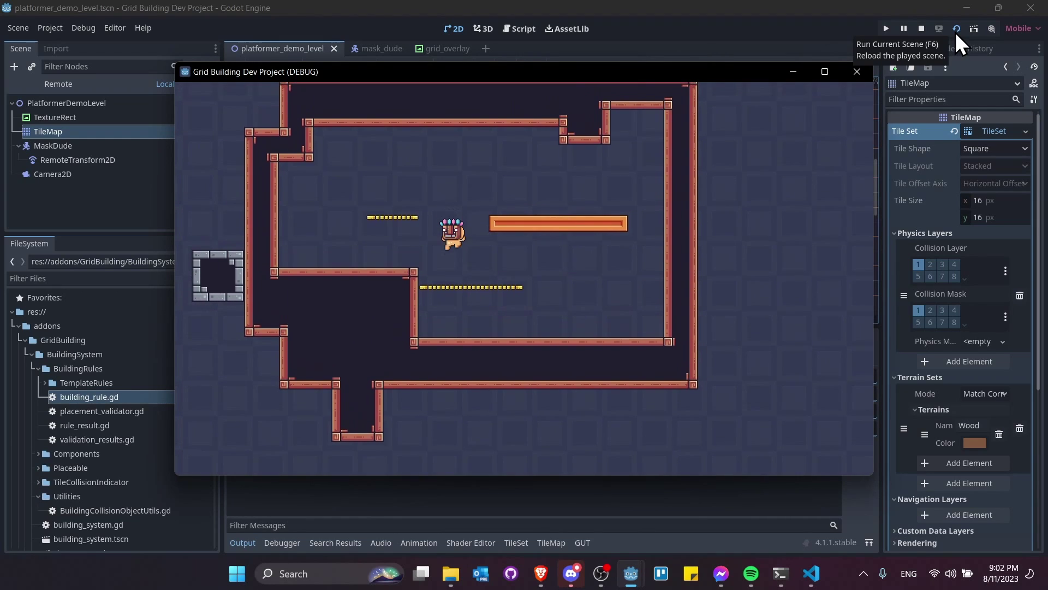
# - Jump MaskDude onto the orange platform, across to the left ledge and back to the lower floor, and stop the scene
pyautogui.press('space')
pyautogui.press('d')
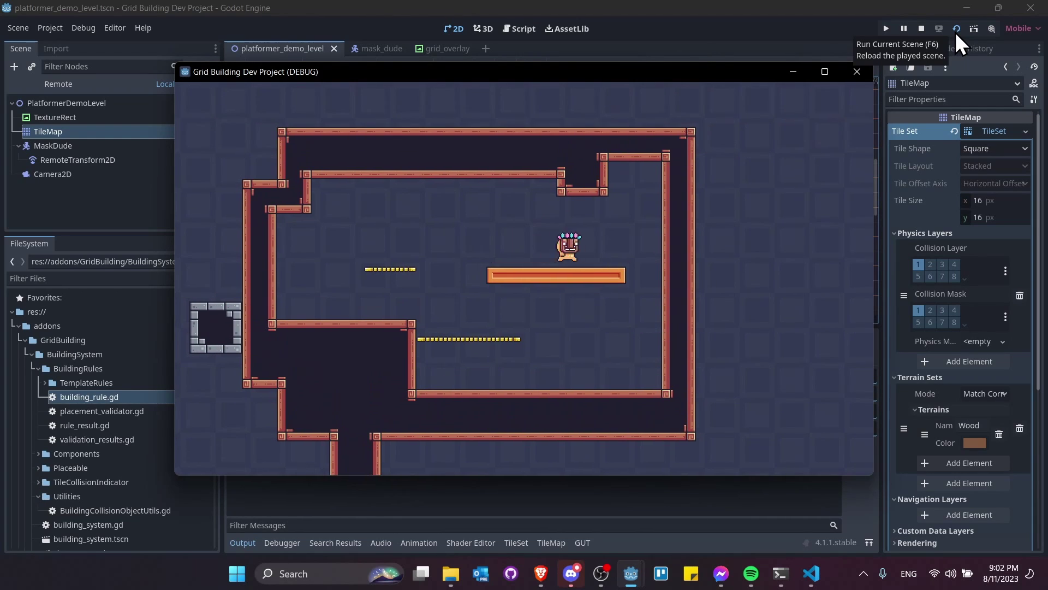
pyautogui.press('space')
pyautogui.press('a')
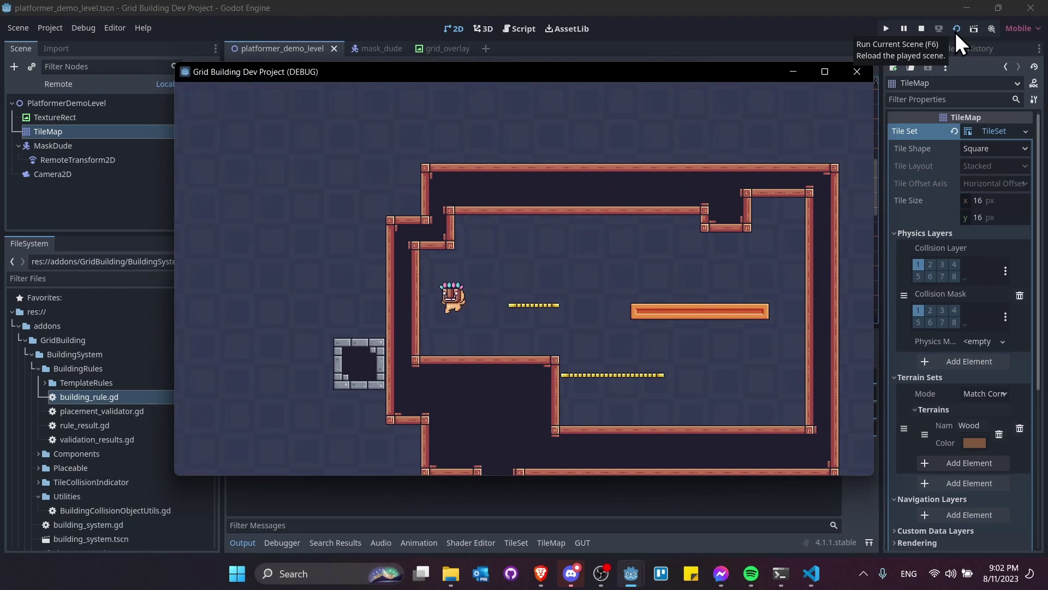
pyautogui.press('d')
pyautogui.press('space')
pyautogui.press('d')
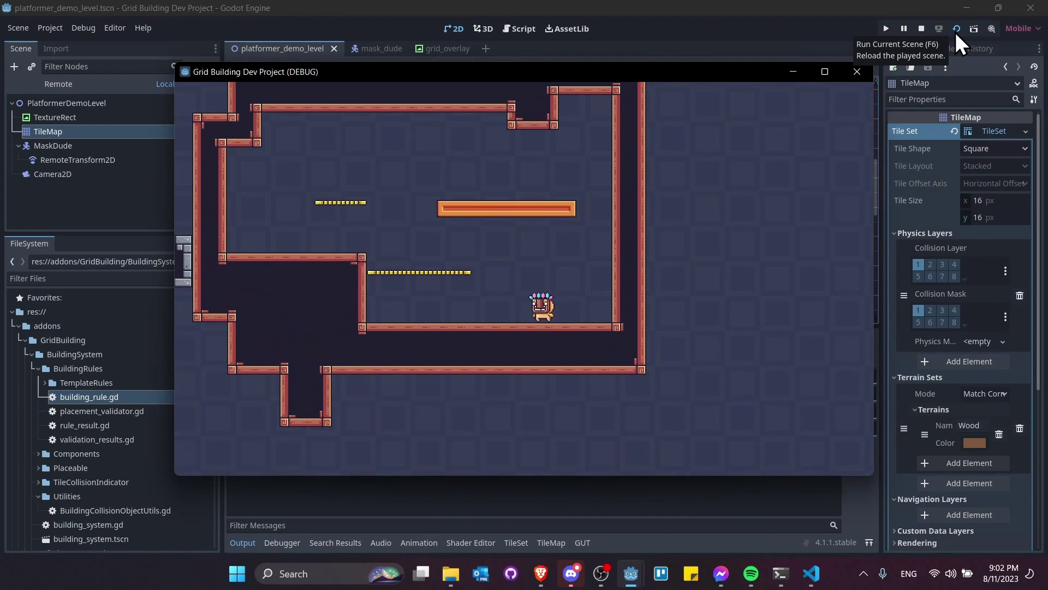
pyautogui.click(923, 29)
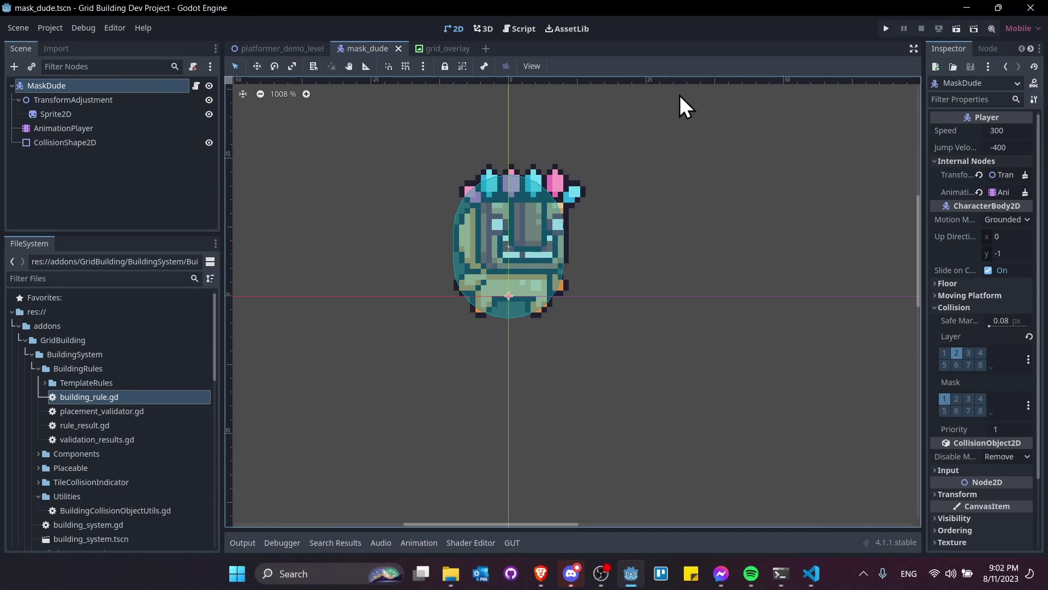
# - In the mask_dude scene, set MaskDude's Speed to 200 and Jump Velocity to -300, and save
pyautogui.moveTo(924, 144); pyautogui.dragTo(796, 145)
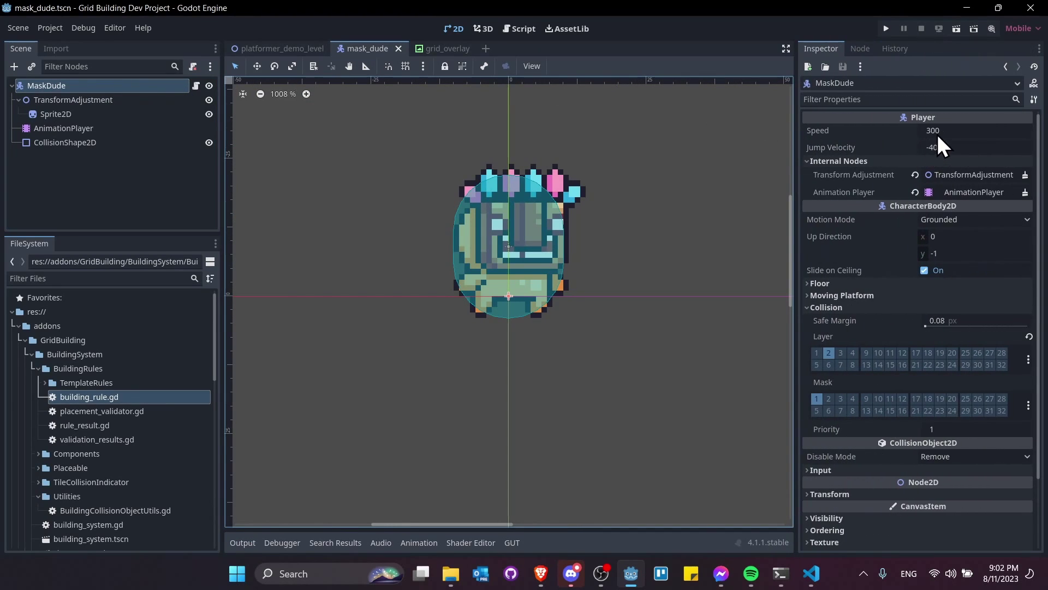
pyautogui.click(968, 130)
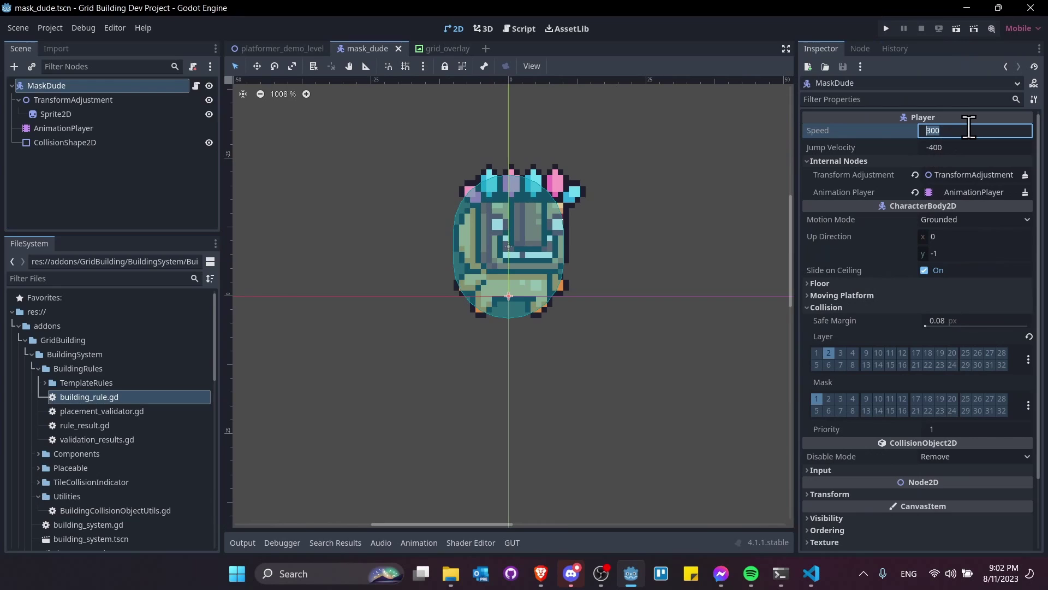
pyautogui.write('200')
pyautogui.press('Tab')
pyautogui.write('-300')
pyautogui.press('Return')
pyautogui.hotkey('ctrl', 's')
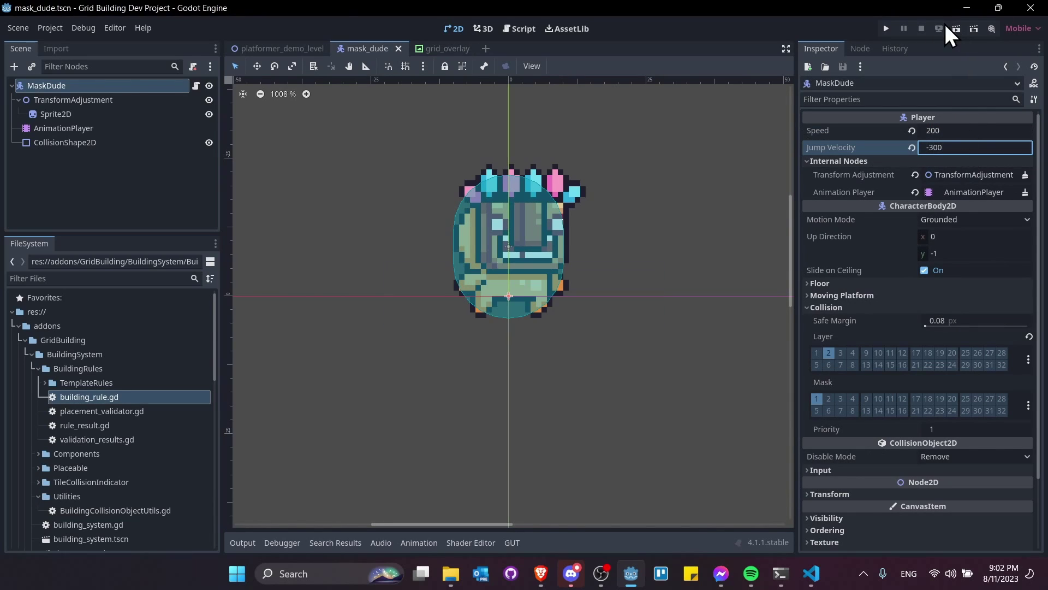
# - Run the platformer_demo_level scene and jump MaskDude from the lower gold platform up to the upper one
pyautogui.click(257, 52)
pyautogui.click(956, 28)
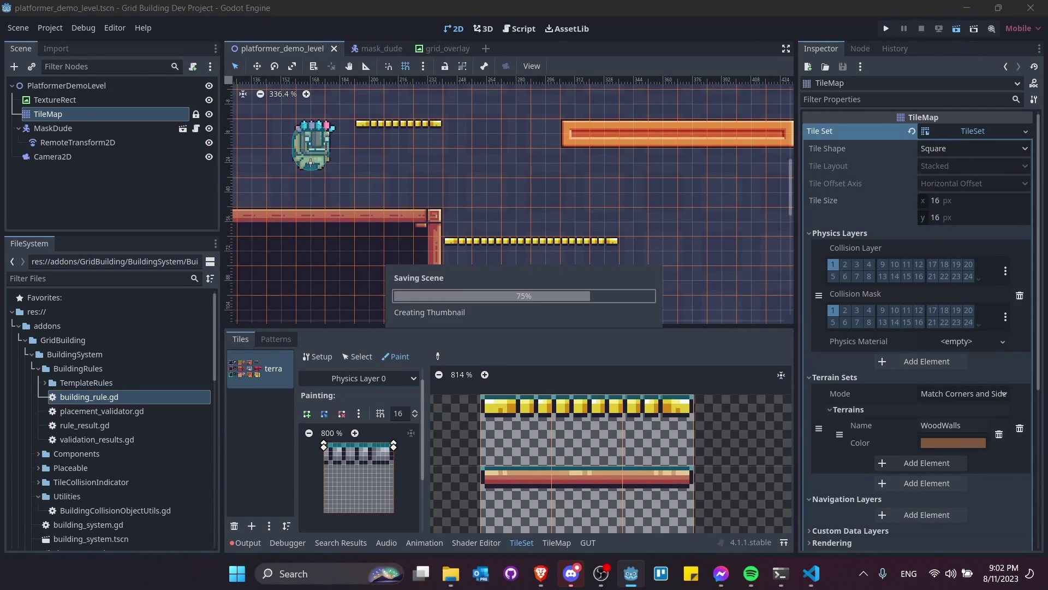
pyautogui.press('Right')
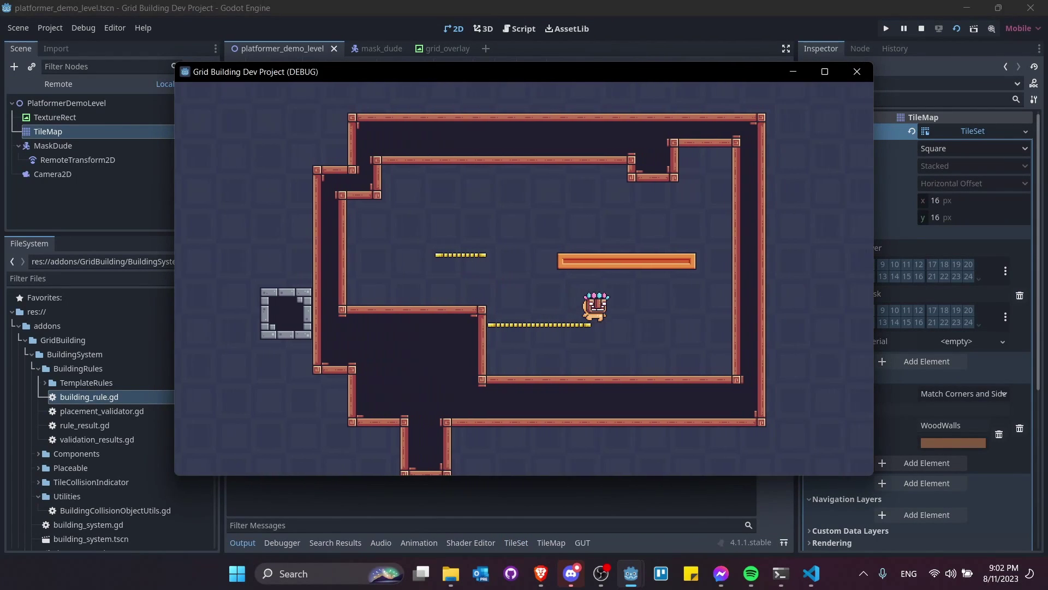
pyautogui.press('Left')
pyautogui.press('space')
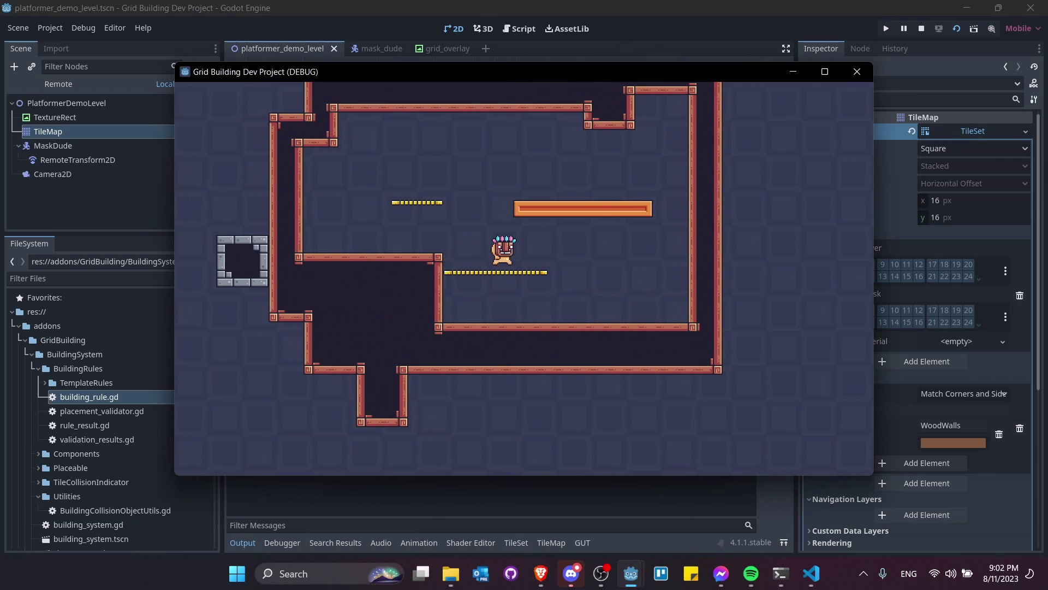
pyautogui.press('Right')
pyautogui.press('Left')
pyautogui.press('space')
pyautogui.press('Right')
pyautogui.press('Left')
pyautogui.press('space')
pyautogui.press('Left')
pyautogui.press('space')
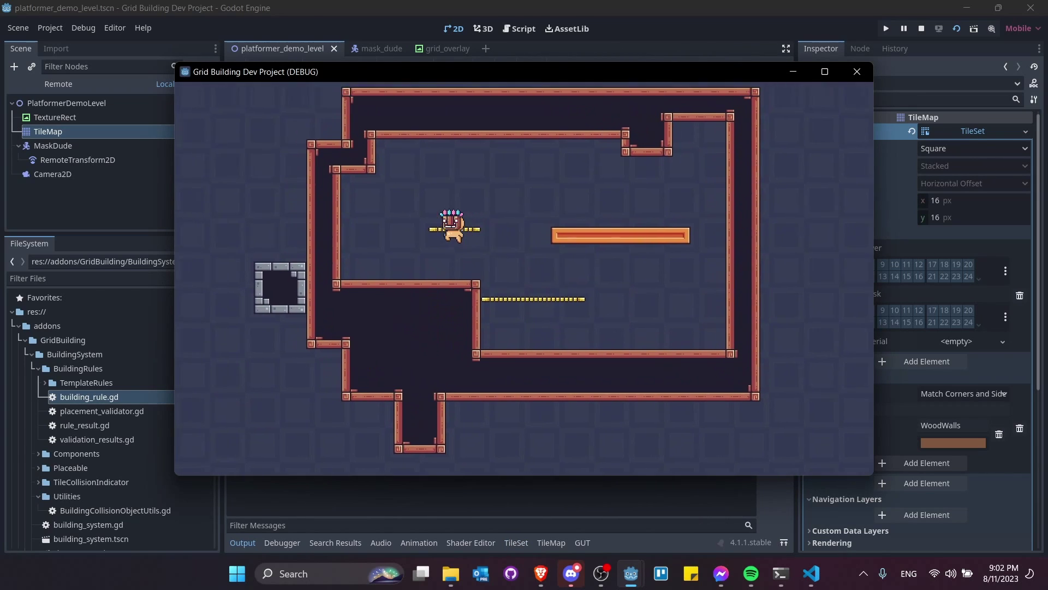
# - Jump MaskDude across to the room's right wall and back onto the upper gold platform, and close the running game
pyautogui.press('Right')
pyautogui.press('space')
pyautogui.press('Right')
pyautogui.press('space')
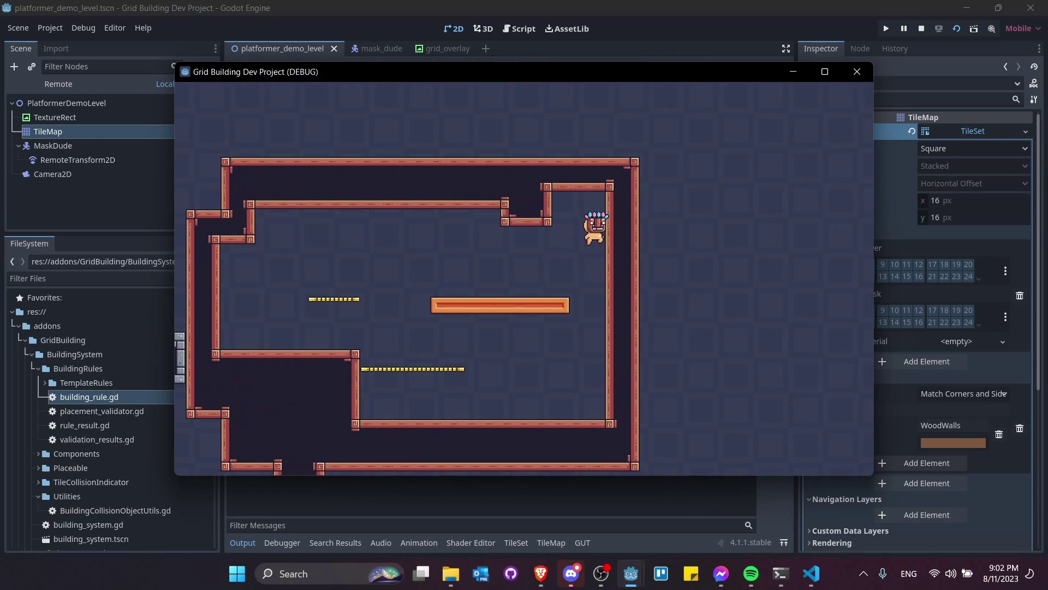
pyautogui.press('Left')
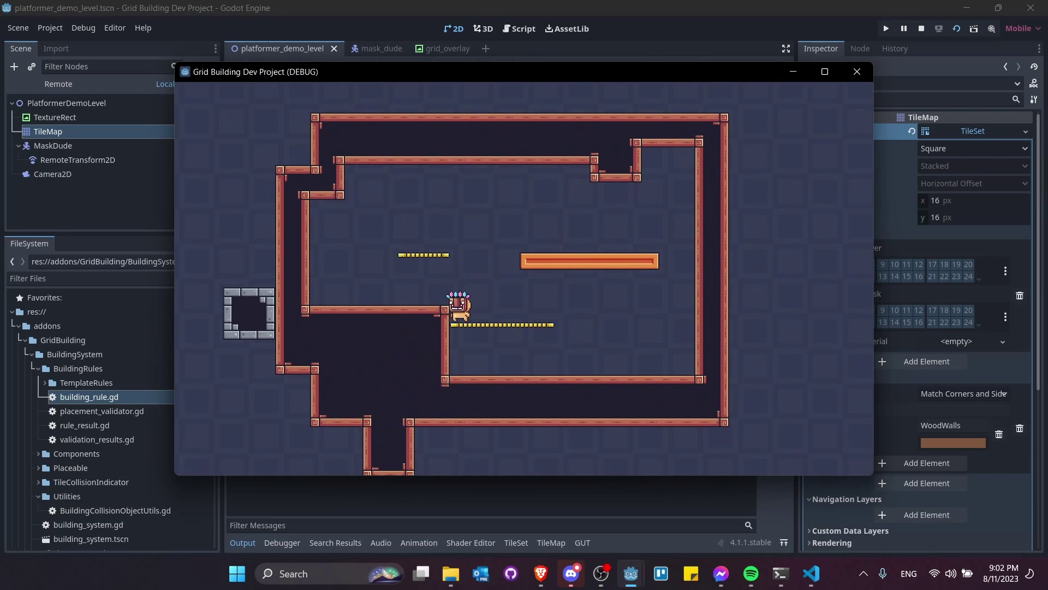
pyautogui.press('Right')
pyautogui.press('space')
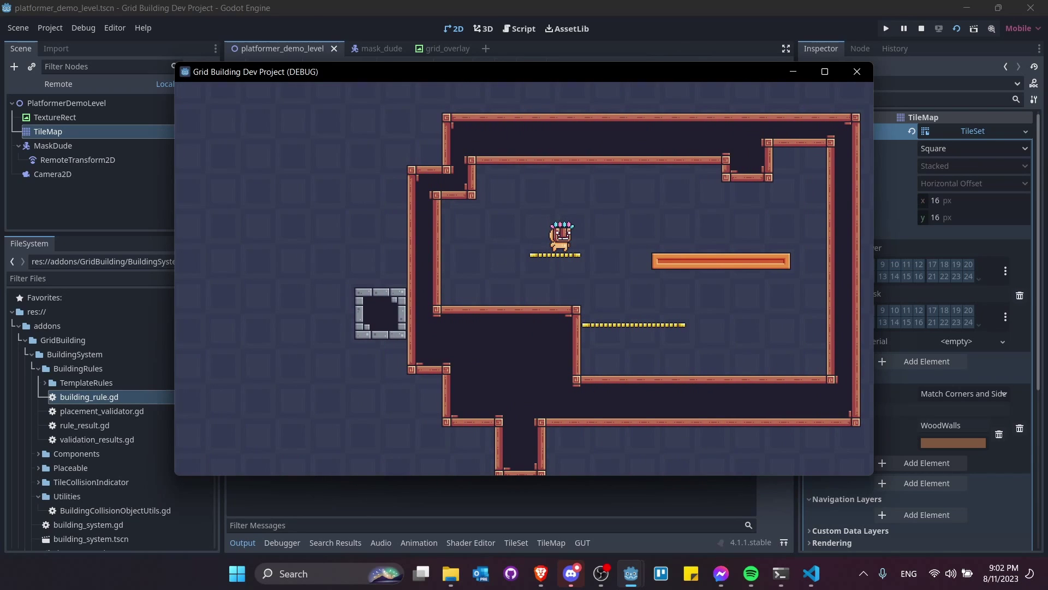
pyautogui.click(858, 72)
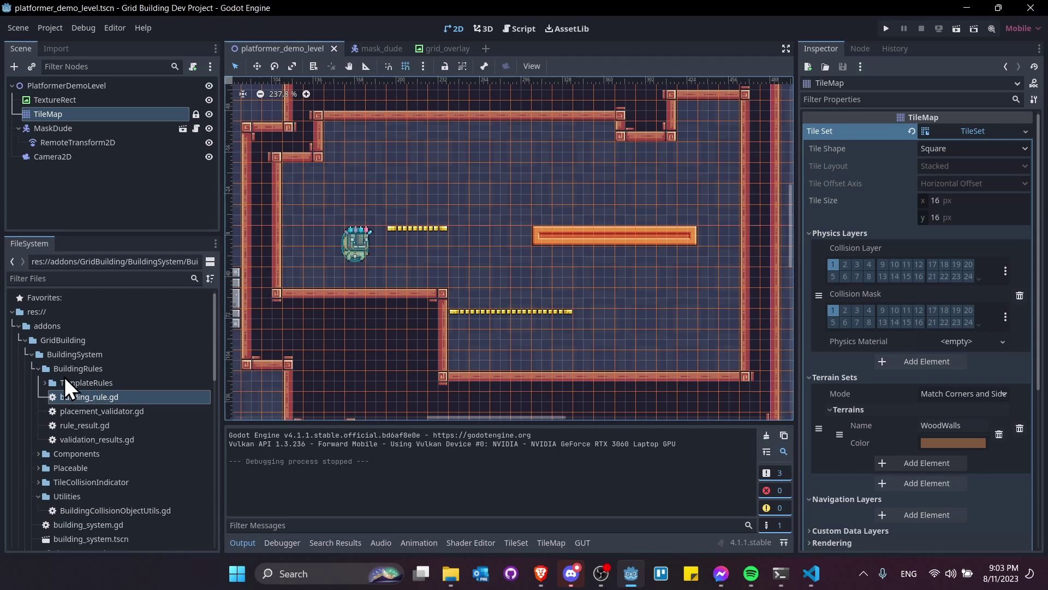
# - Switch to File Explorer, look through the PixelAdventure Enemies folder's Duck sprites and examine the Idle (36x36) sprite sheet up close
pyautogui.click(39, 368)
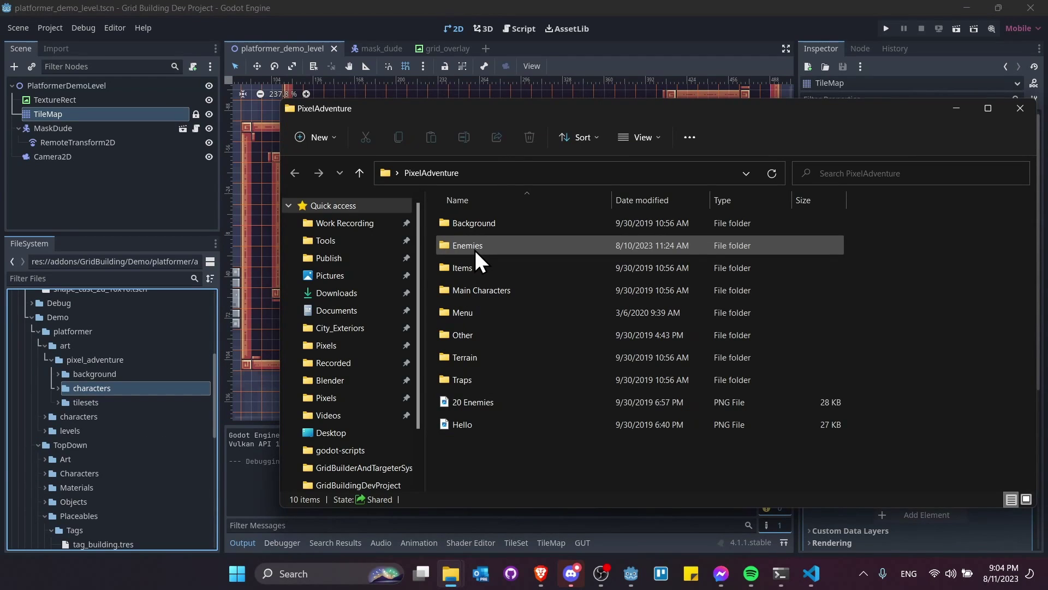
pyautogui.doubleClick(467, 246)
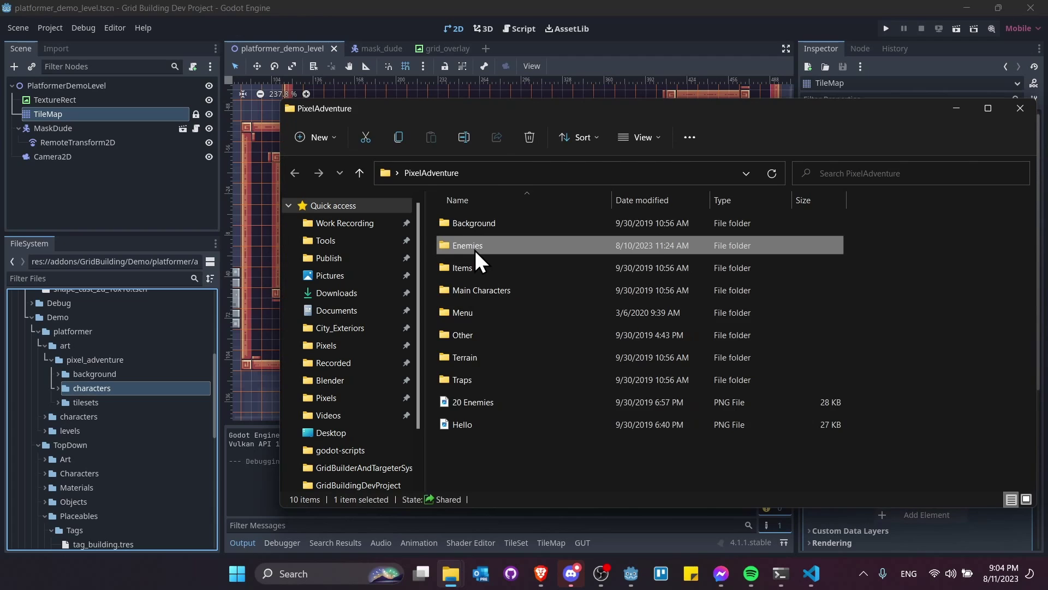
pyautogui.scroll(-1, 701, 357)
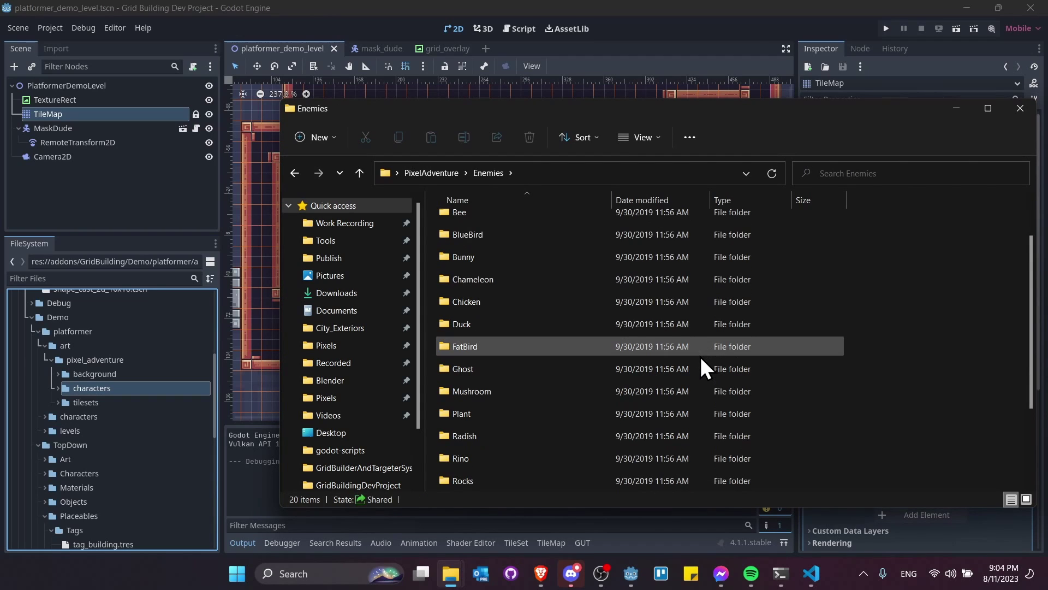
pyautogui.doubleClick(551, 326)
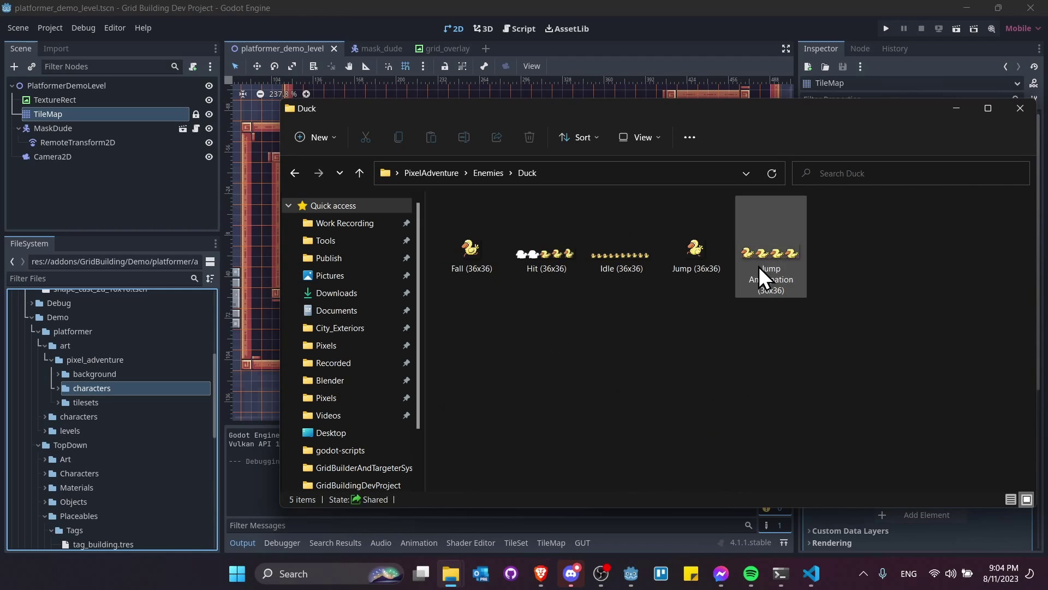
pyautogui.click(295, 173)
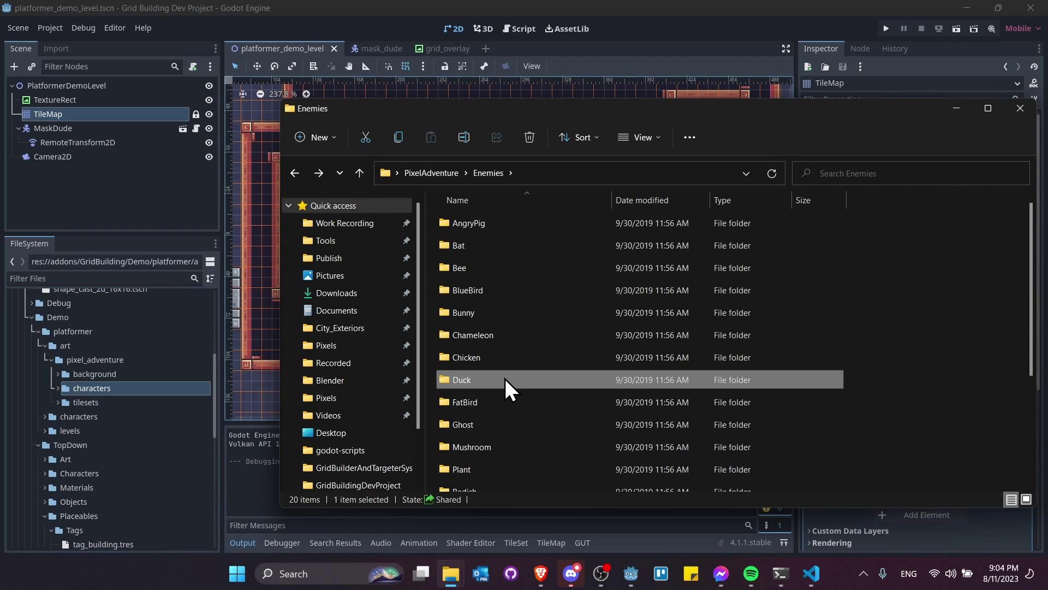
pyautogui.doubleClick(505, 379)
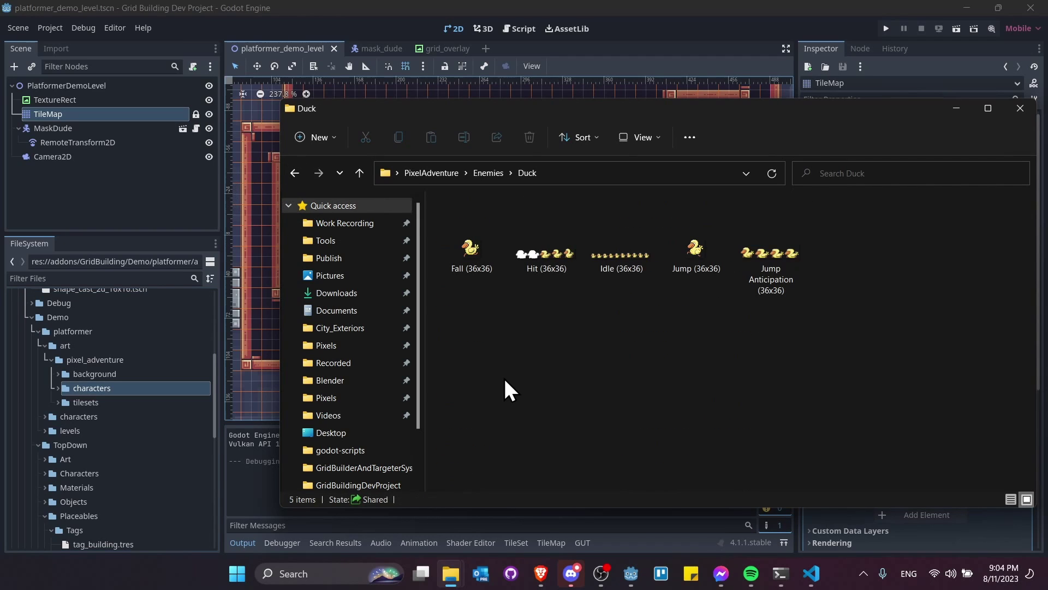
pyautogui.doubleClick(614, 256)
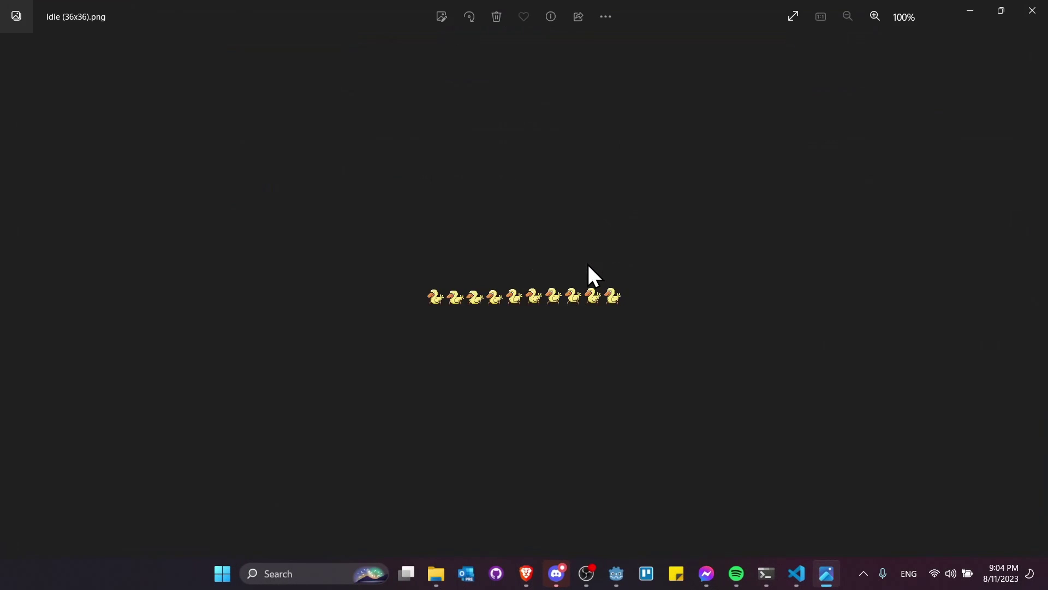
pyautogui.scroll(5, 556, 314)
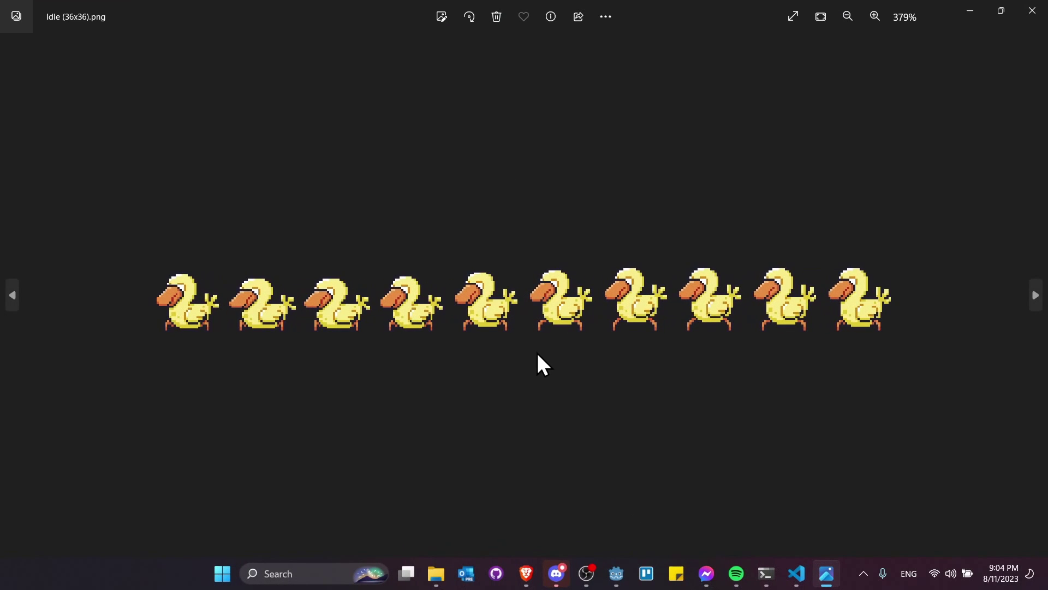
pyautogui.click(1032, 10)
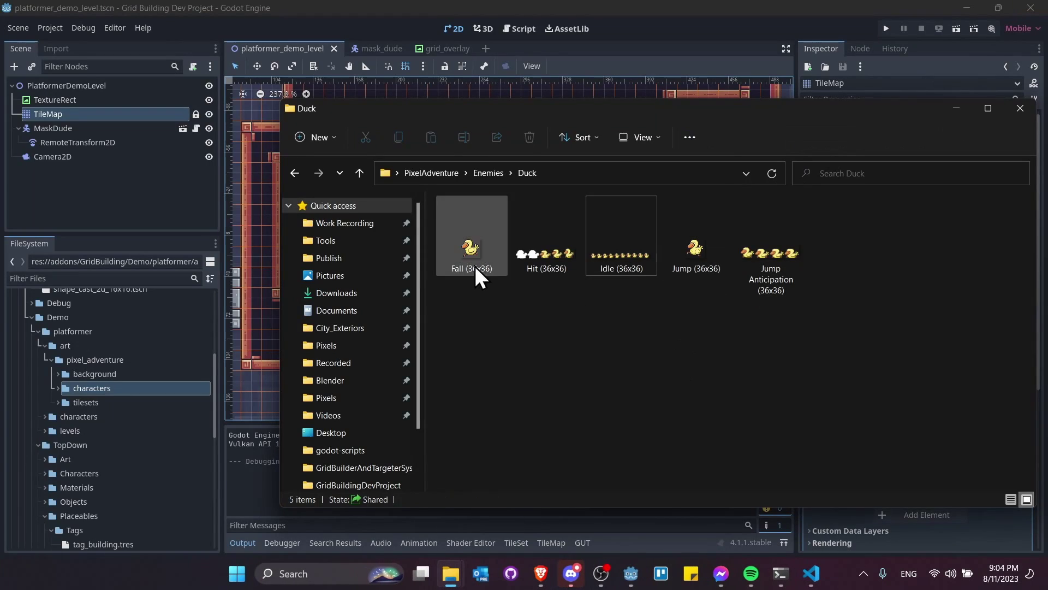
# - Open the Rino folder within PixelAdventure's Enemies, look over its sprite sheets, and return to the Enemies folder
pyautogui.click(481, 177)
pyautogui.scroll(-2, 524, 355)
pyautogui.click(513, 283)
pyautogui.doubleClick(515, 284)
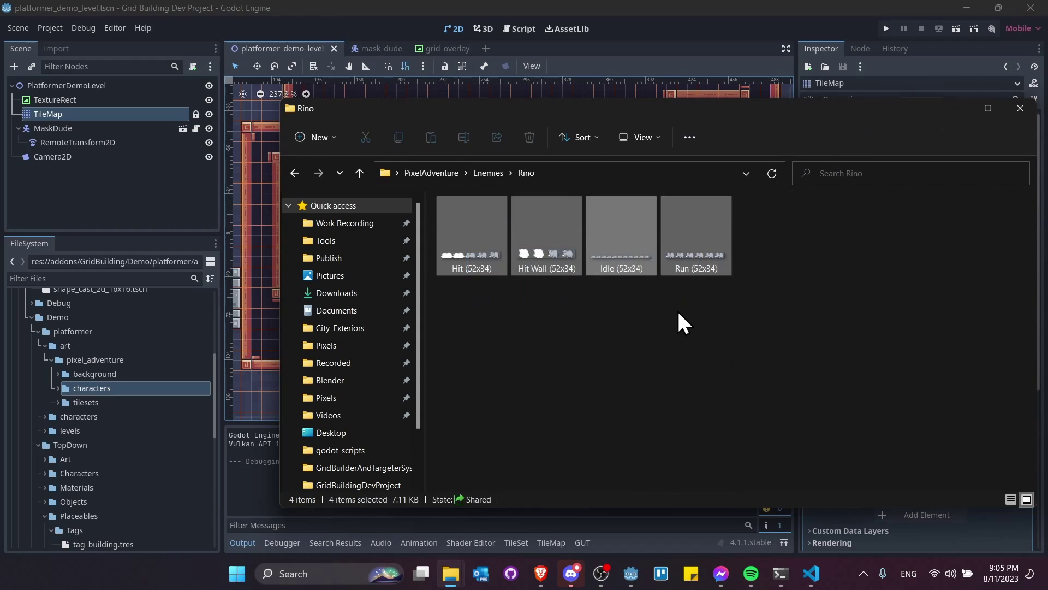
pyautogui.click(730, 288)
pyautogui.moveTo(804, 360); pyautogui.dragTo(471, 204)
pyautogui.click(704, 288)
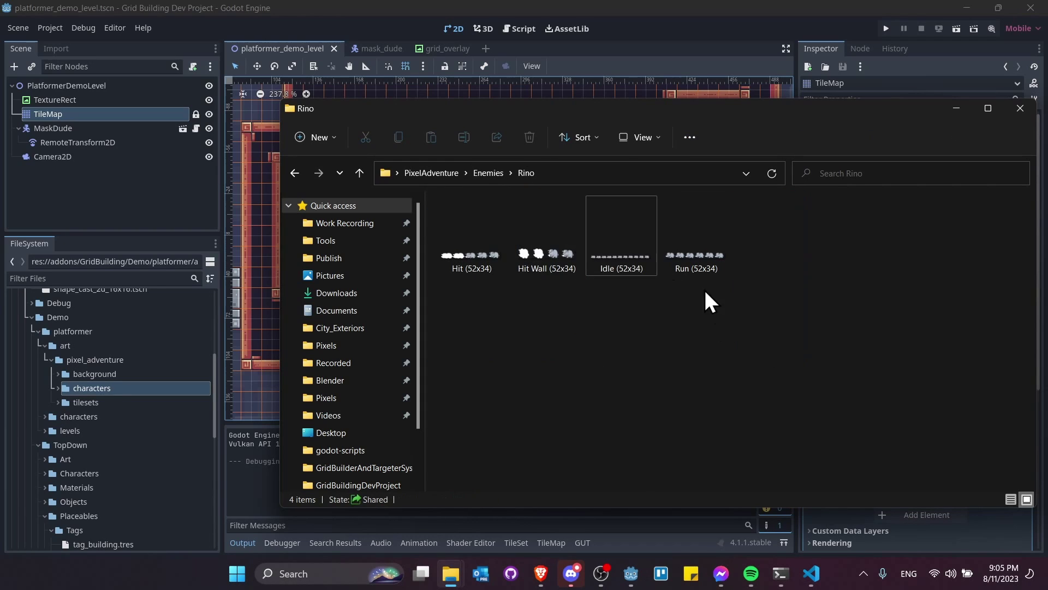
pyautogui.click(497, 180)
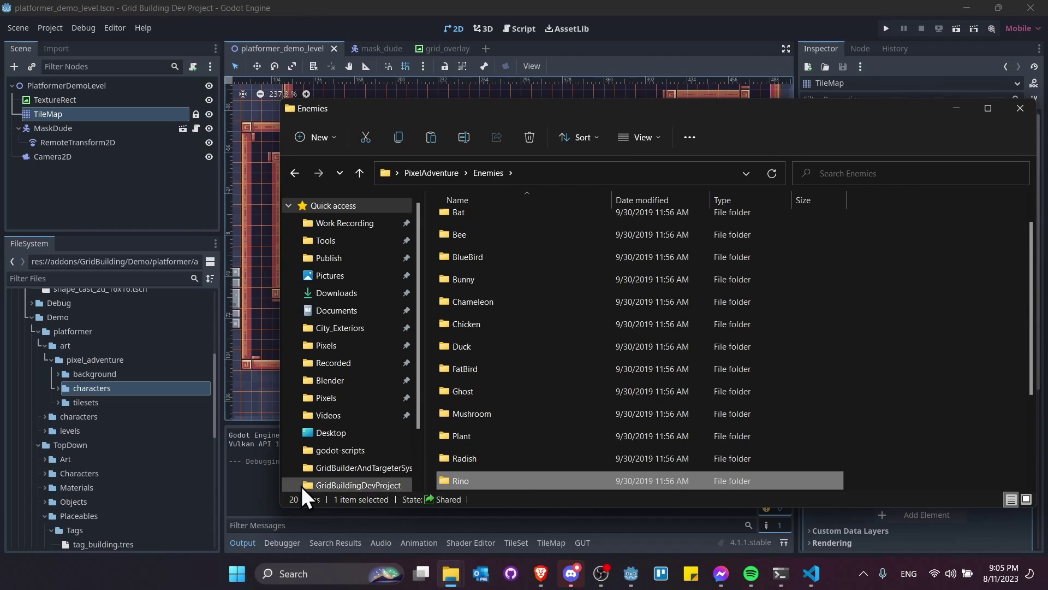
# - Switch to Godot and create a folder named enemies inside the platformer art's pixel_adventure folder
pyautogui.click(107, 363)
pyautogui.click(307, 375)
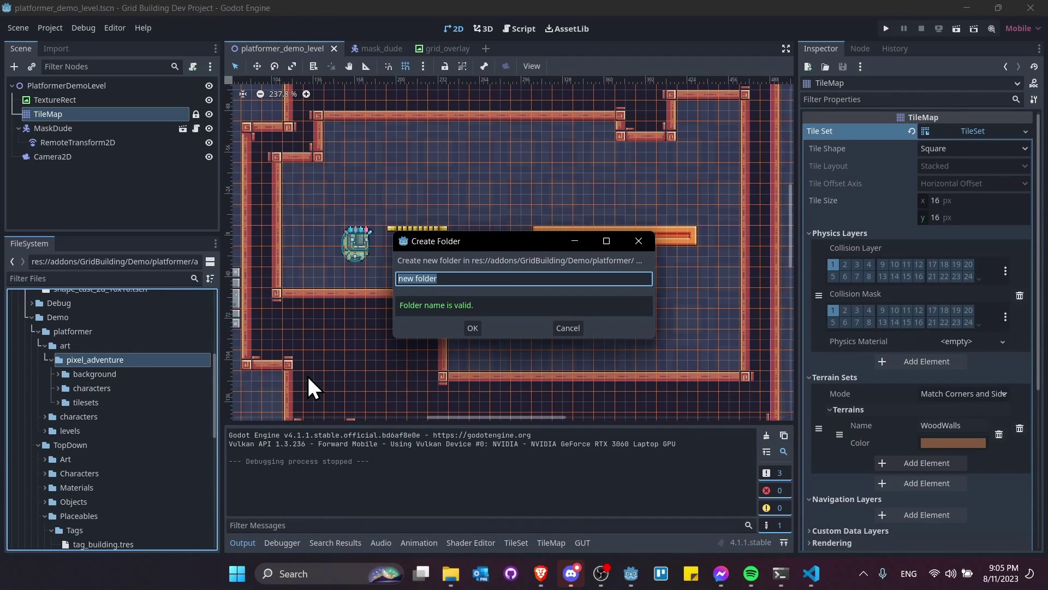
pyautogui.write('enmies')
pyautogui.click(408, 279)
pyautogui.write('e')
pyautogui.click(472, 327)
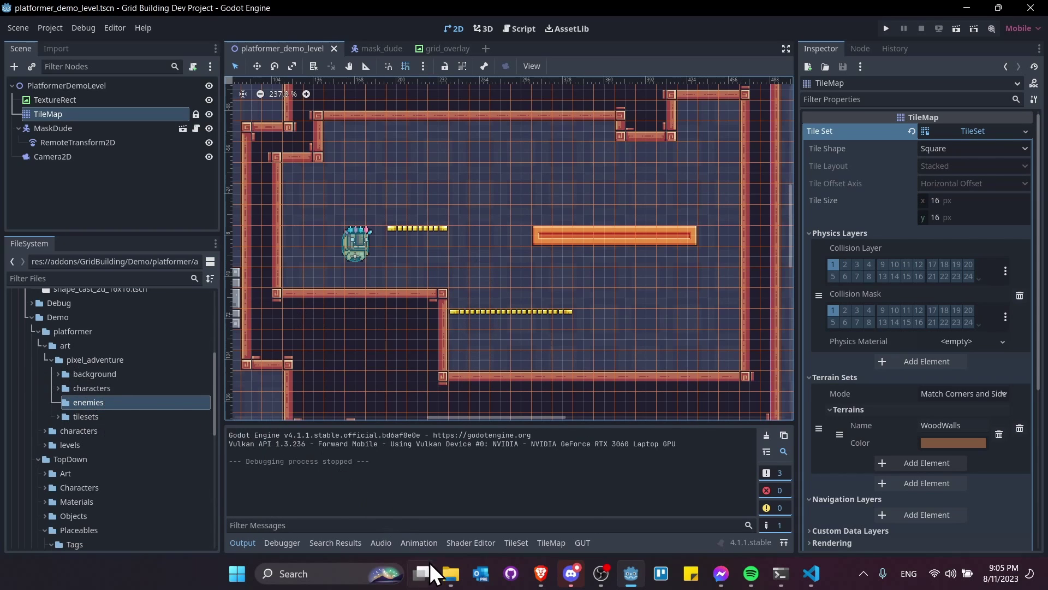
# - Switch to File Explorer, paste the Rino folder into the project's enemies folder, rename it rino and open it
pyautogui.moveTo(450, 573)
pyautogui.click(494, 502)
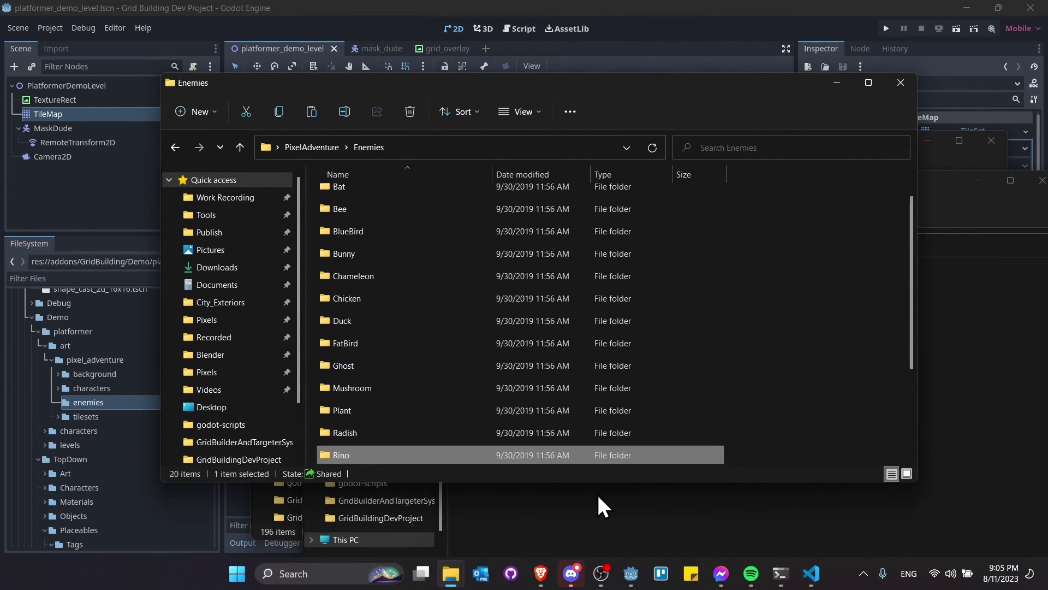
pyautogui.click(592, 518)
pyautogui.hotkey('ctrl', 'v')
pyautogui.click(503, 300)
pyautogui.click(503, 299)
pyautogui.write('rino')
pyautogui.press('Return')
pyautogui.press('Return')
# - Rename the Hit (52x34) sprite sheet as hit and Hit Wall (52x34) as hit_wall
pyautogui.press('F2')
pyautogui.write('hit')
pyautogui.press('Return')
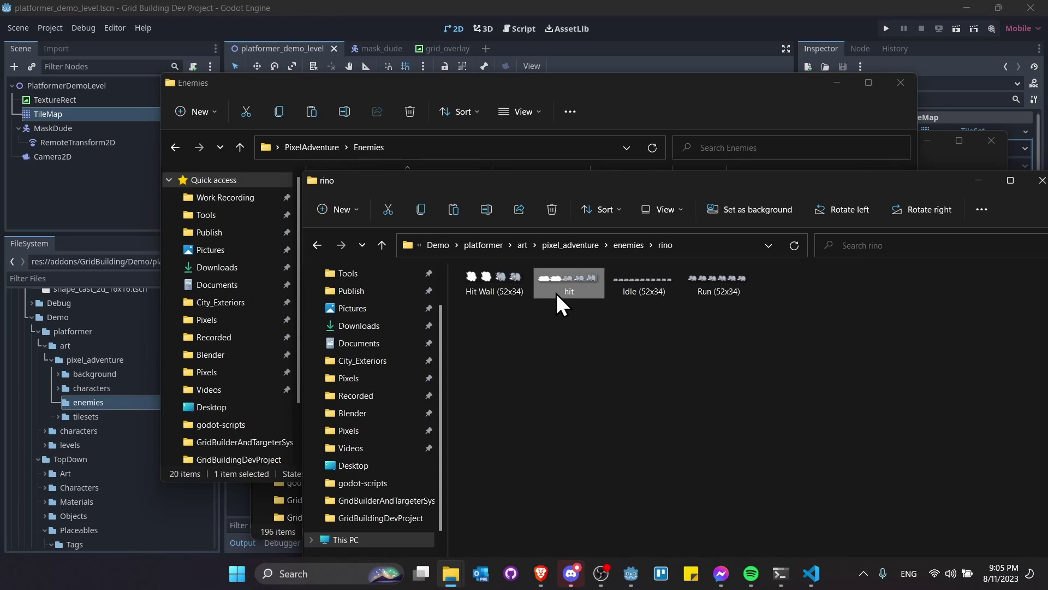
pyautogui.click(523, 281)
pyautogui.press('F2')
pyautogui.write('hit_wall')
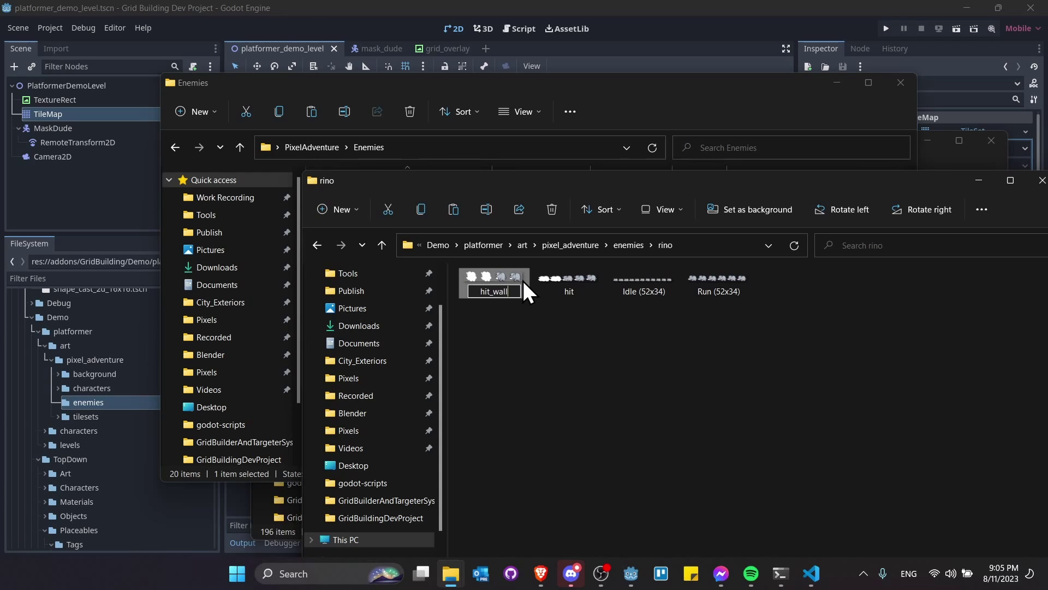
pyautogui.press('Return')
# - Rename the Idle (52x34) sprite sheet as idle and Run (52x34) as run
pyautogui.click(667, 286)
pyautogui.press('F2')
pyautogui.write('idle')
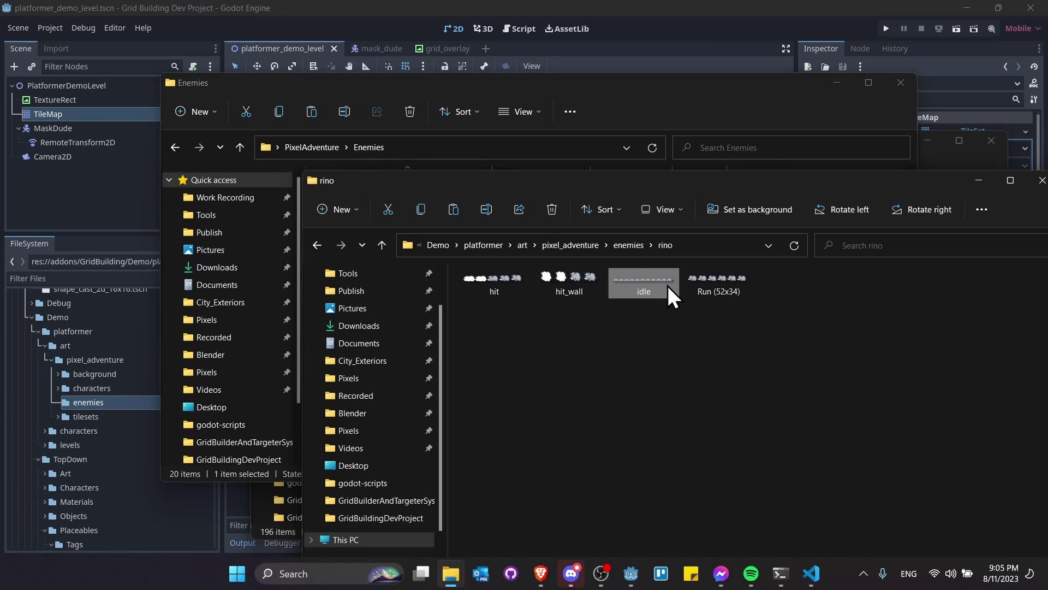
pyautogui.click(737, 287)
pyautogui.press('F2')
pyautogui.write('run')
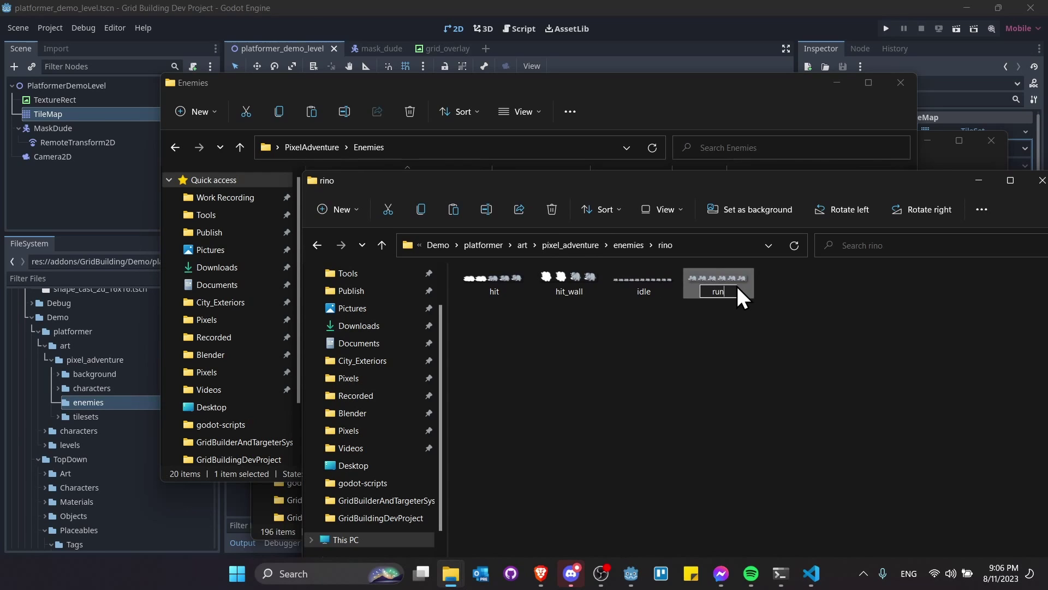
pyautogui.press('Return')
# - Switch to Godot and fill a large rectangle of WoodWalls terrain on the TileMap, covering the area left of the room
pyautogui.click(131, 189)
pyautogui.moveTo(369, 340); pyautogui.dragTo(395, 339, button='middle')
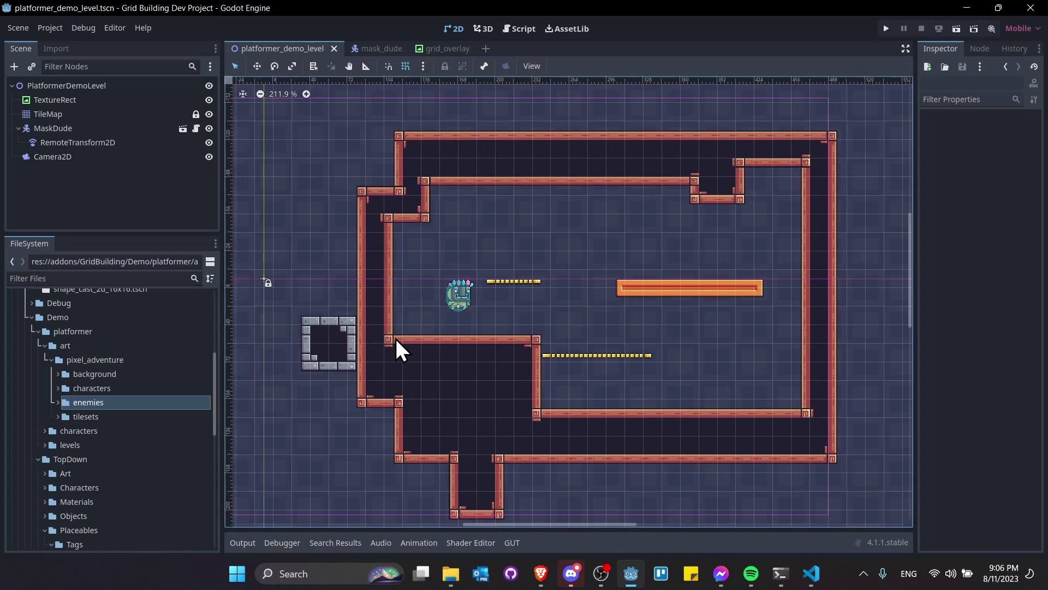
pyautogui.scroll(-1, 423, 401)
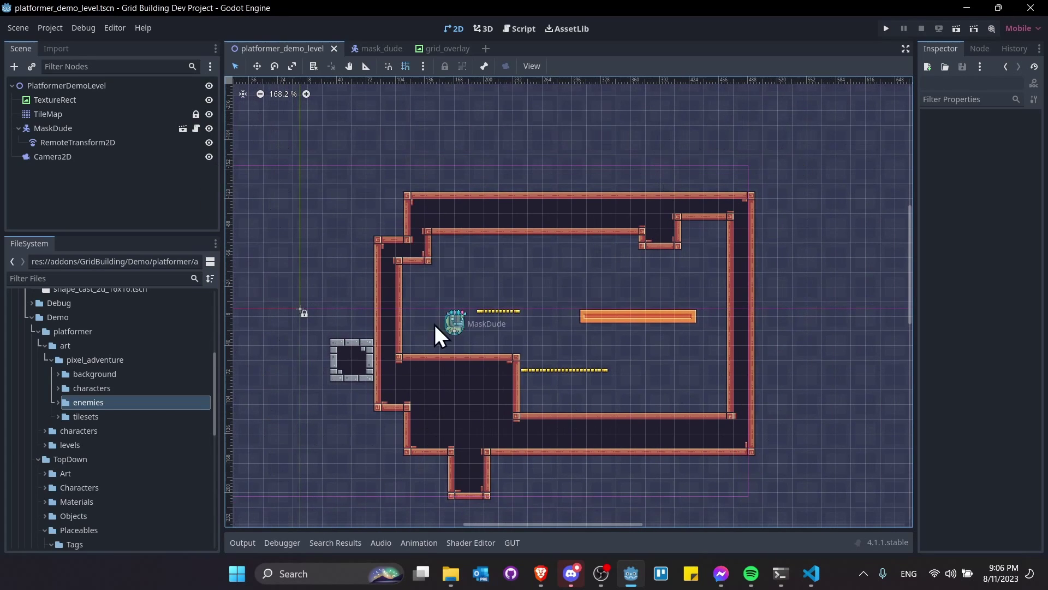
pyautogui.moveTo(423, 369); pyautogui.dragTo(434, 363, button='middle')
pyautogui.scroll(-7, 454, 355)
pyautogui.scroll(4, 454, 355)
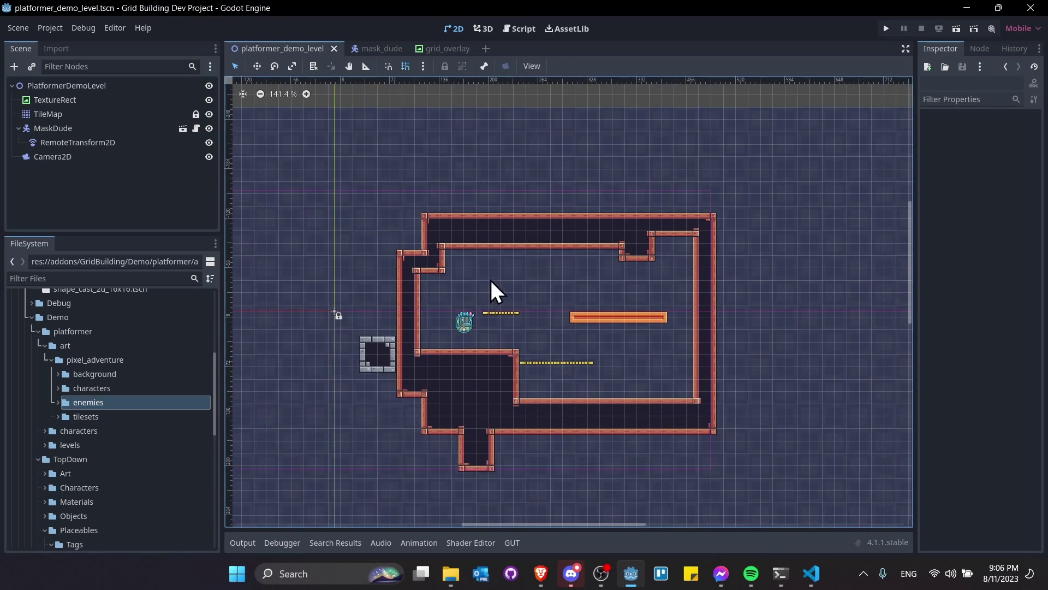
pyautogui.scroll(4, 491, 355)
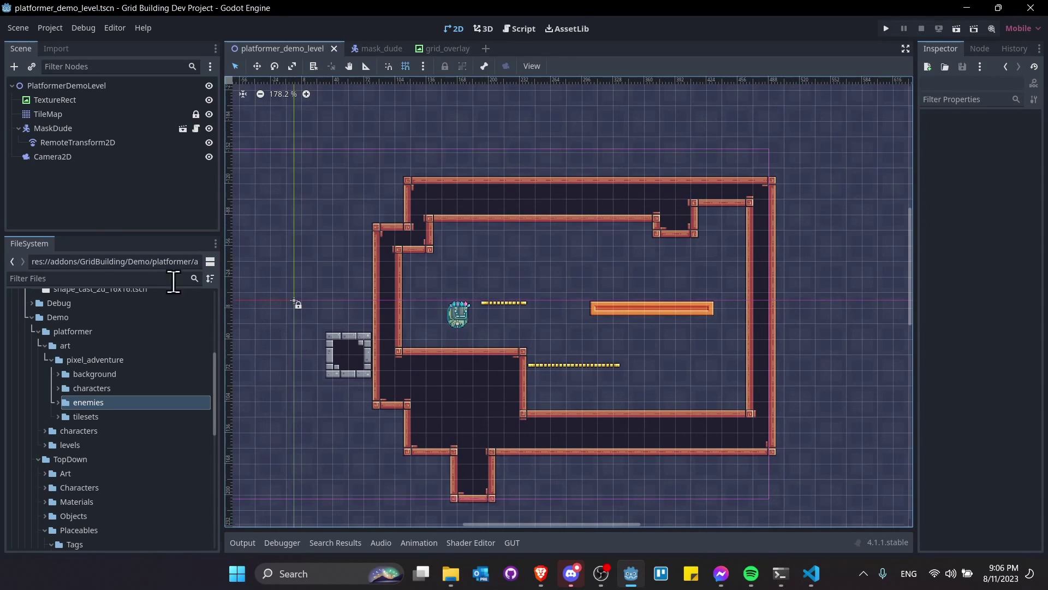
pyautogui.click(48, 114)
pyautogui.moveTo(599, 398); pyautogui.dragTo(608, 350, button='middle')
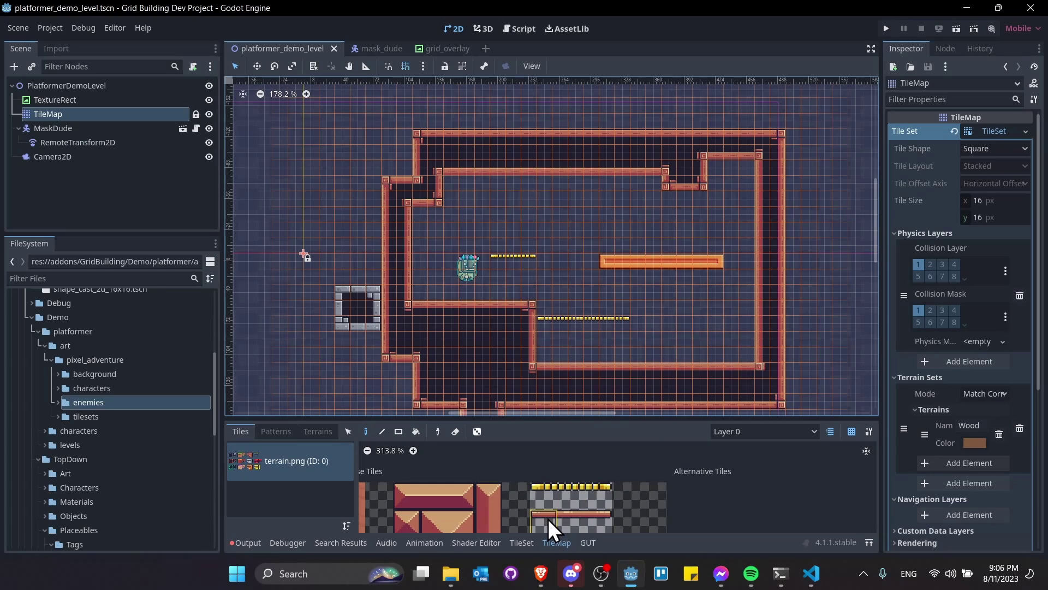
pyautogui.click(319, 432)
pyautogui.click(309, 465)
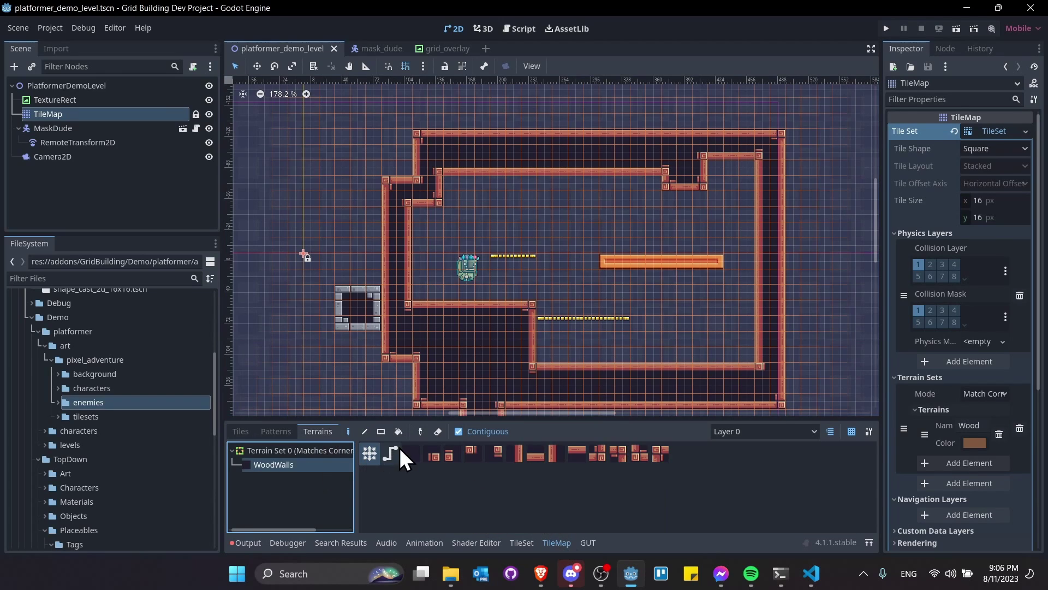
pyautogui.click(382, 432)
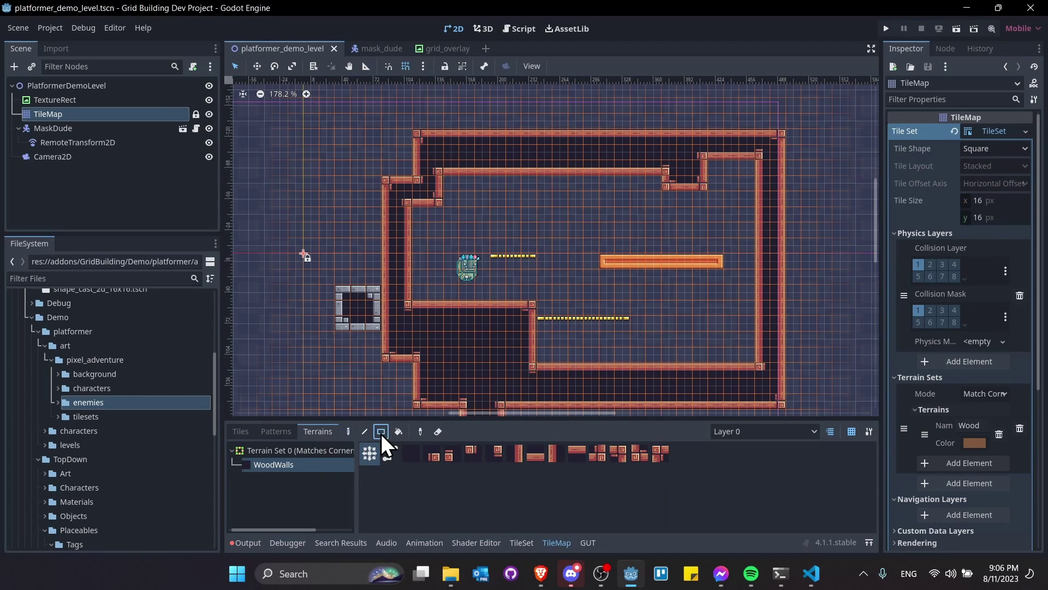
pyautogui.scroll(-5, 403, 393)
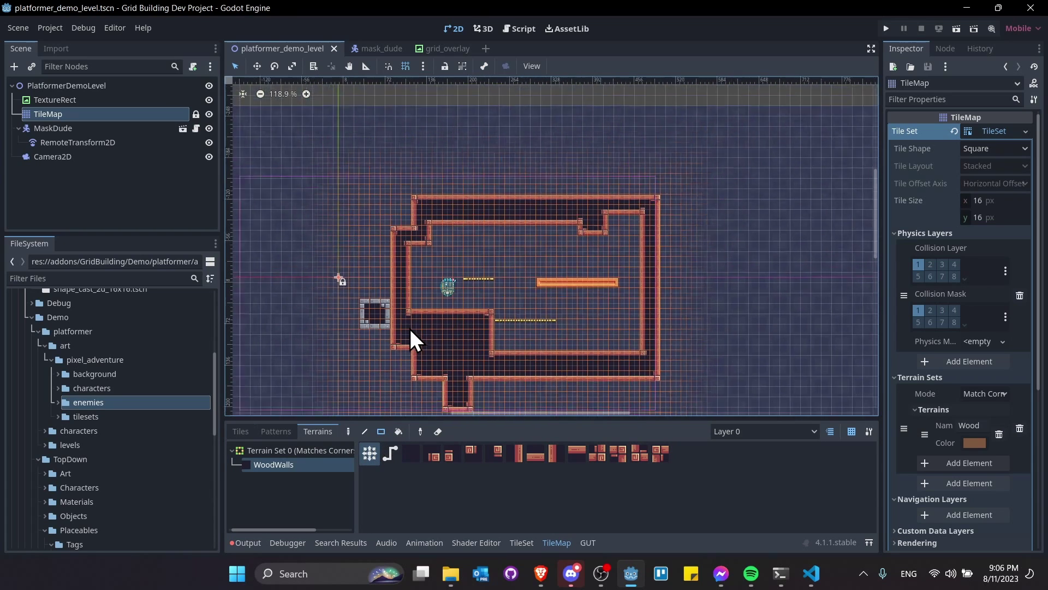
pyautogui.moveTo(388, 217); pyautogui.dragTo(507, 224, button='middle')
pyautogui.moveTo(304, 126); pyautogui.dragTo(499, 399)
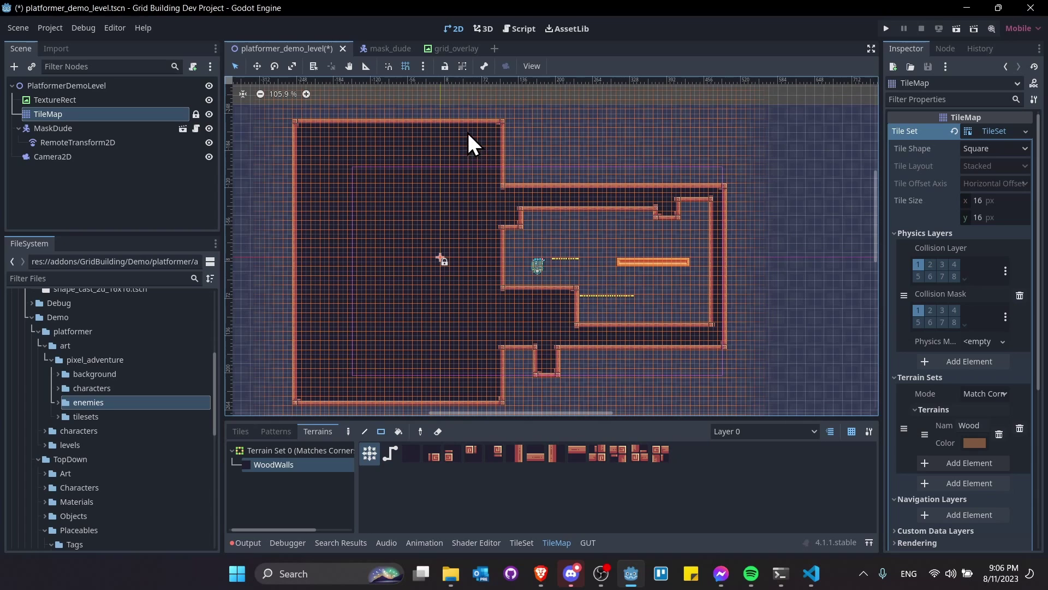
# - Fill WoodWalls terrain rectangles above, to the right of and below the room, and briefly test-run the level scene
pyautogui.moveTo(506, 141); pyautogui.dragTo(743, 195)
pyautogui.moveTo(722, 119); pyautogui.dragTo(805, 408)
pyautogui.moveTo(765, 394); pyautogui.dragTo(768, 381, button='middle')
pyautogui.moveTo(473, 329); pyautogui.dragTo(754, 423)
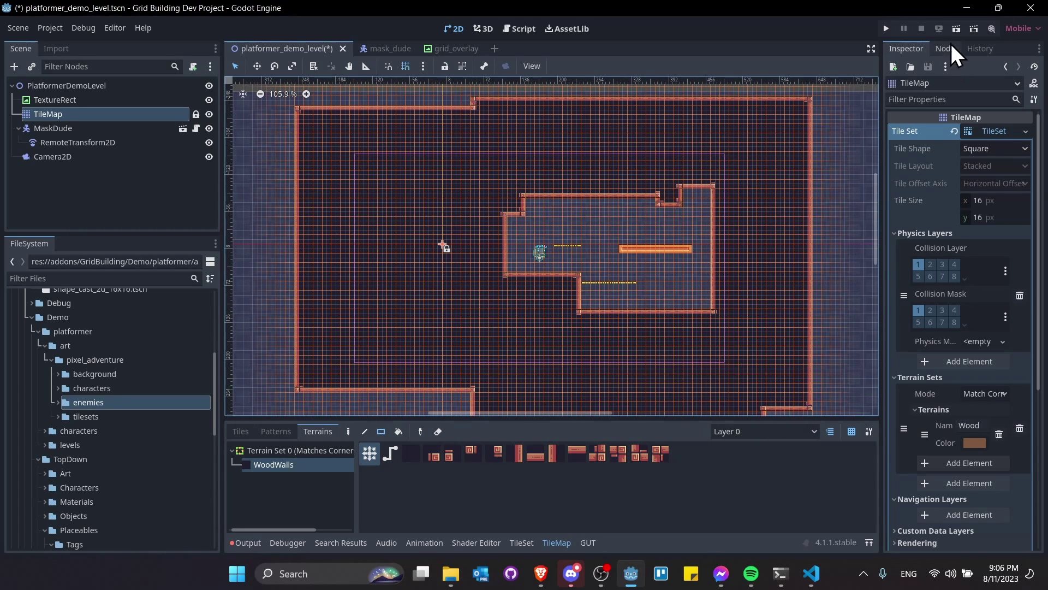
pyautogui.click(957, 28)
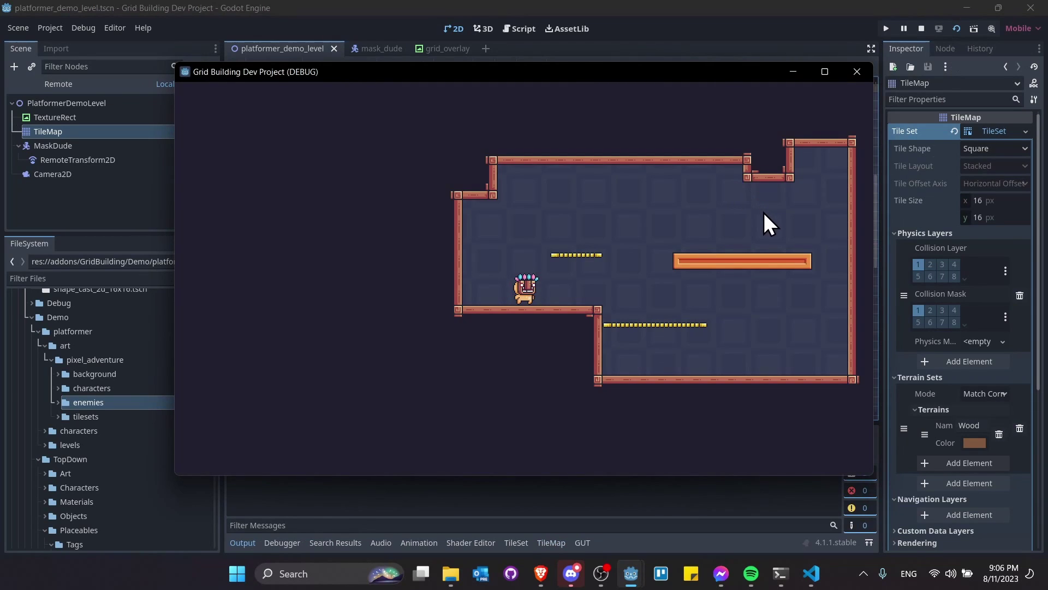
pyautogui.press('F8')
# - Extend the WoodWalls terrain much farther out below, above and to the right of the room with large rectangles
pyautogui.scroll(-3, 421, 325)
pyautogui.moveTo(251, 304); pyautogui.dragTo(867, 416)
pyautogui.moveTo(392, 319); pyautogui.dragTo(771, 160)
pyautogui.keyDown('shift'); pyautogui.hscroll(3, 611, 165); pyautogui.keyUp('shift')
pyautogui.moveTo(599, 100); pyautogui.dragTo(763, 319)
pyautogui.scroll(2, 762, 319)
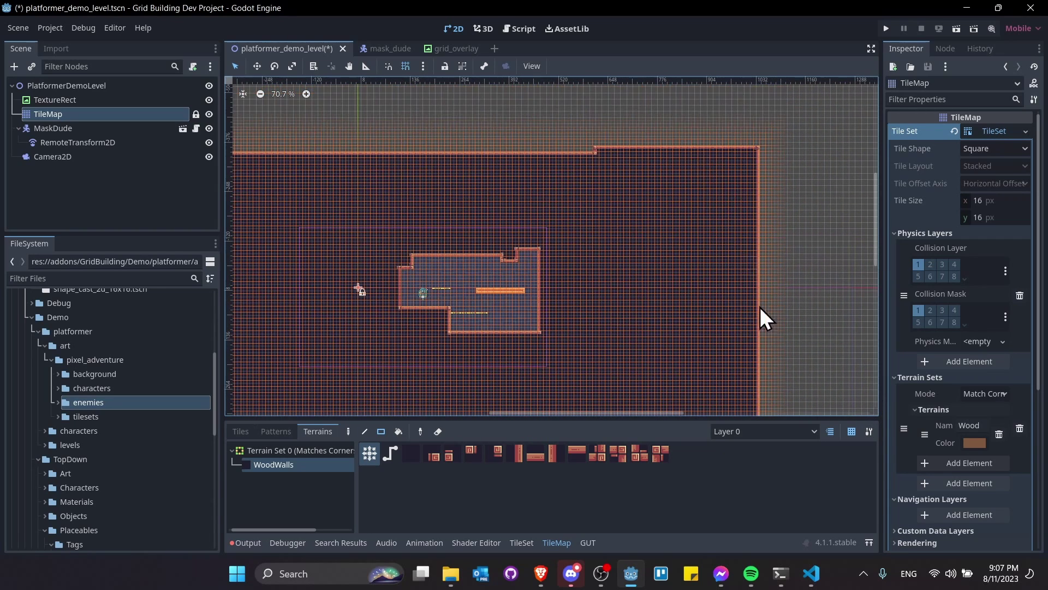
pyautogui.hscroll(-6, 549, 136)
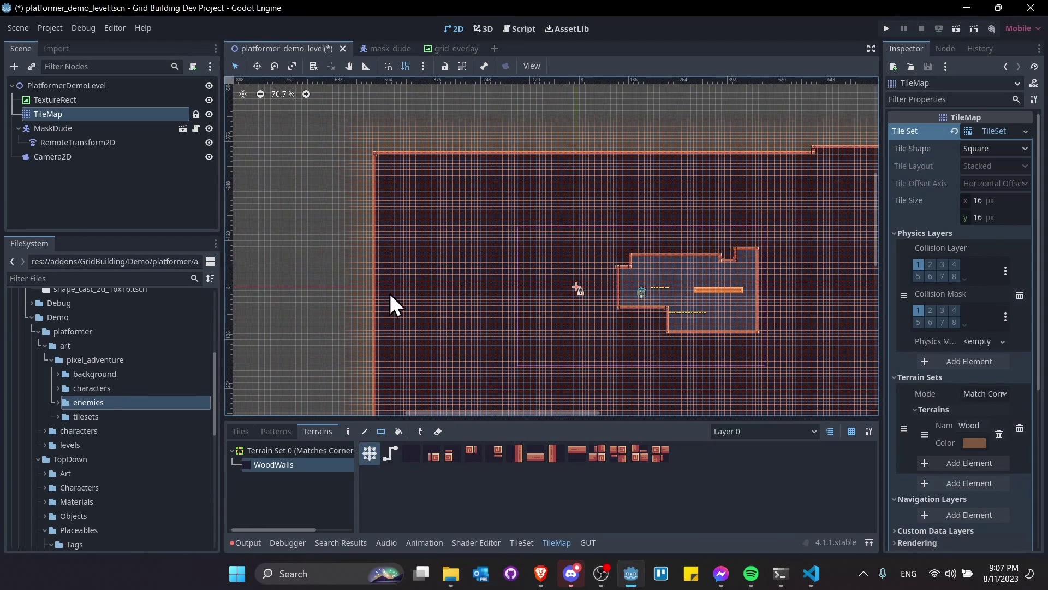
# - Run the level, move MaskDude to the room's right wall and back left to check the surroundings, and stop the game
pyautogui.click(960, 29)
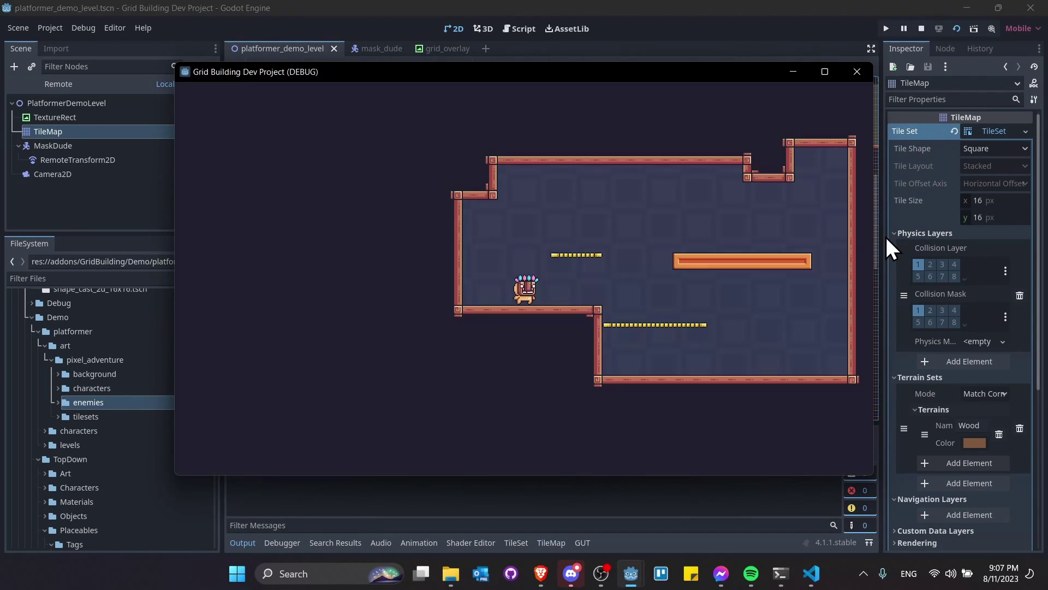
pyautogui.press('Right')
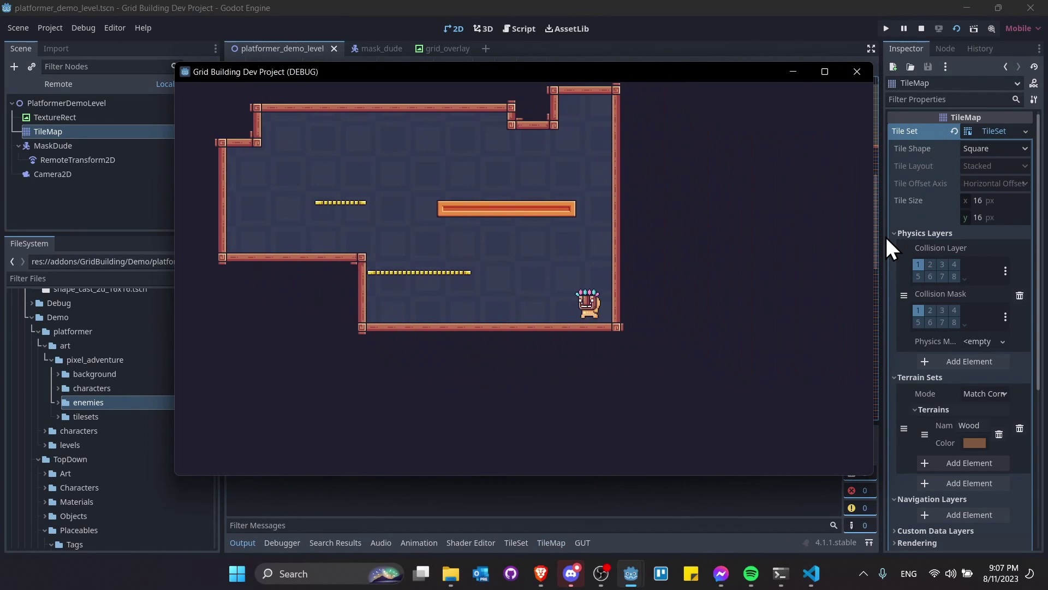
pyautogui.press('Left')
pyautogui.press('F8')
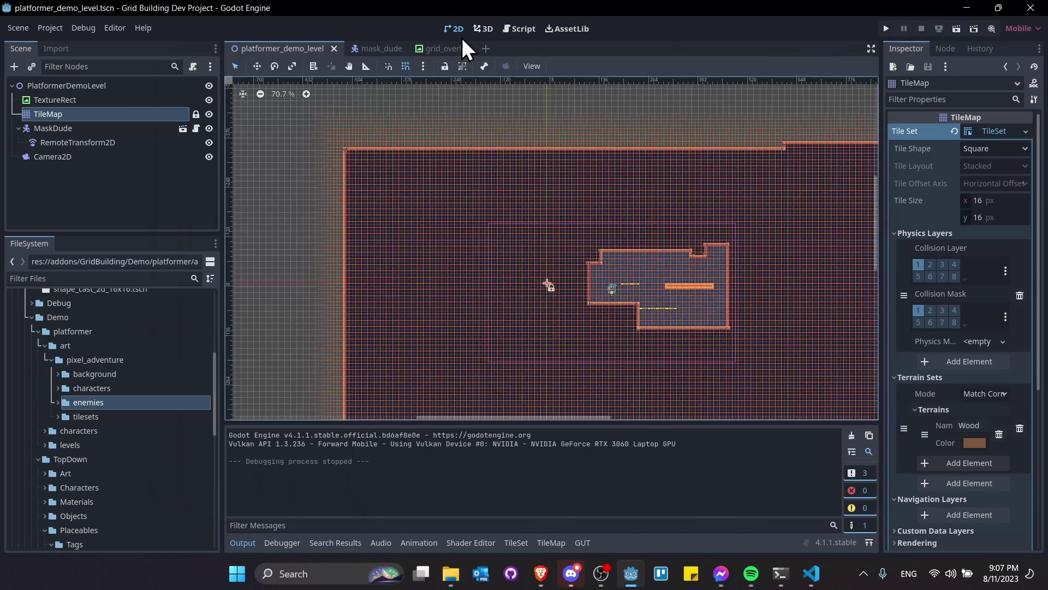
# - Create a new 2D scene with its root node named Rhino and change the root's type to CharacterBody2D
pyautogui.click(486, 49)
pyautogui.click(108, 104)
pyautogui.write('Rhino')
pyautogui.press('Return')
pyautogui.rightClick(83, 86)
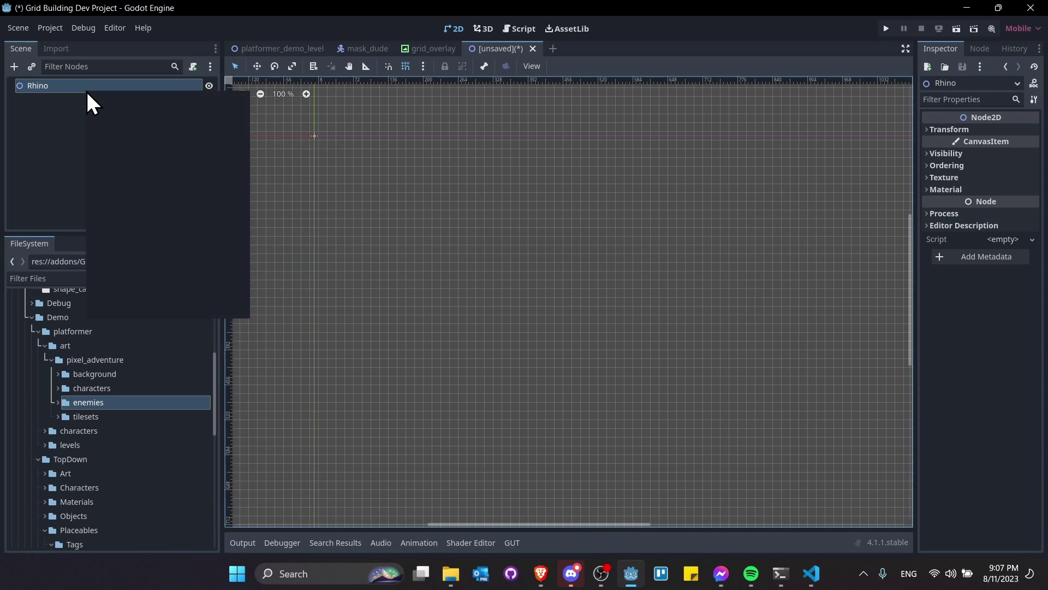
pyautogui.click(143, 228)
pyautogui.write('charac')
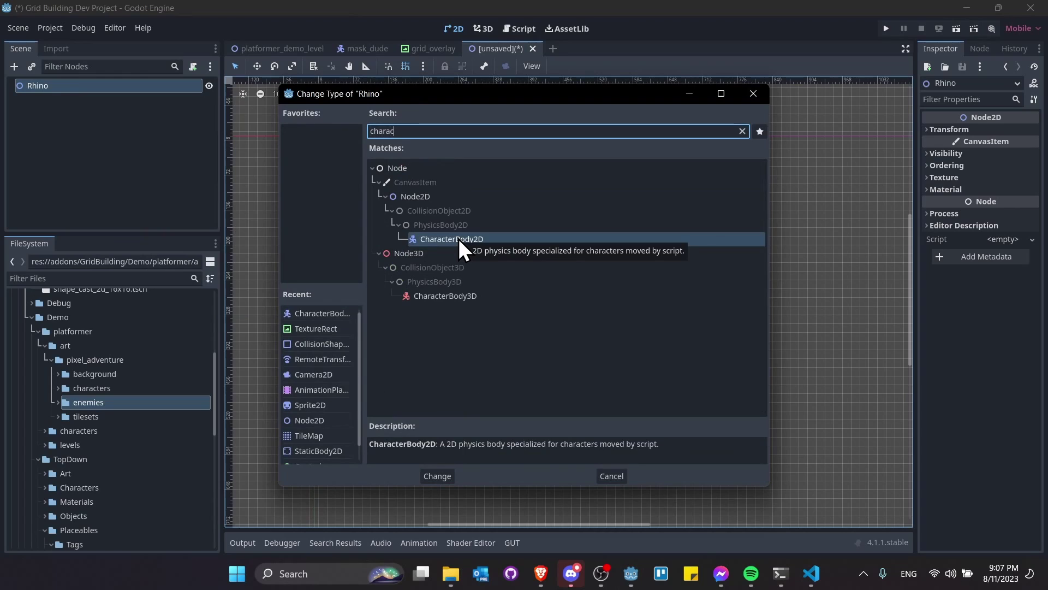
pyautogui.press('Return')
# - Add a Node2D child under Rhino and name it TransformAdjustment
pyautogui.rightClick(101, 87)
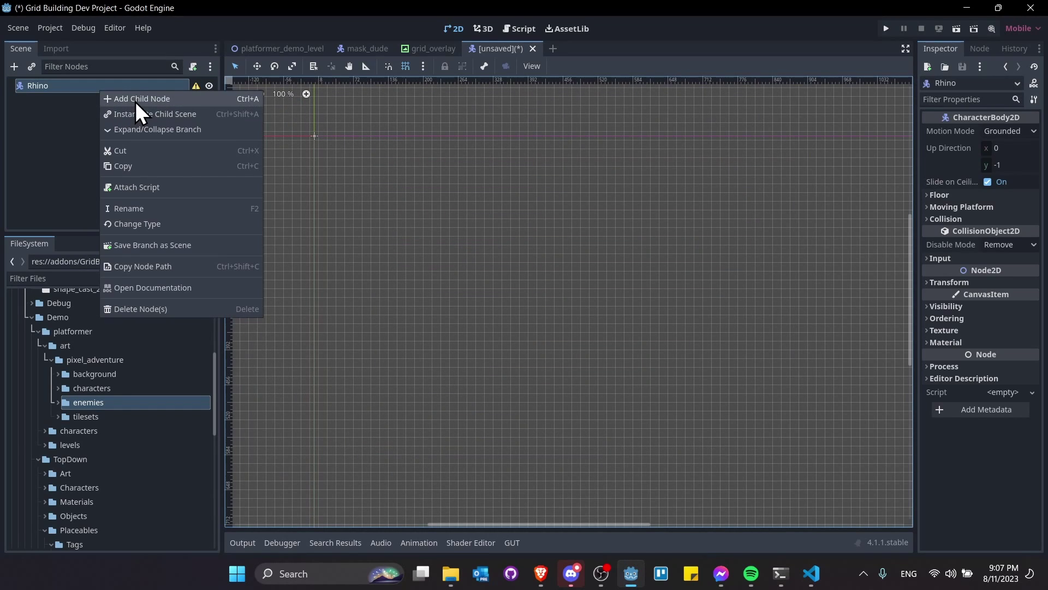
pyautogui.click(135, 99)
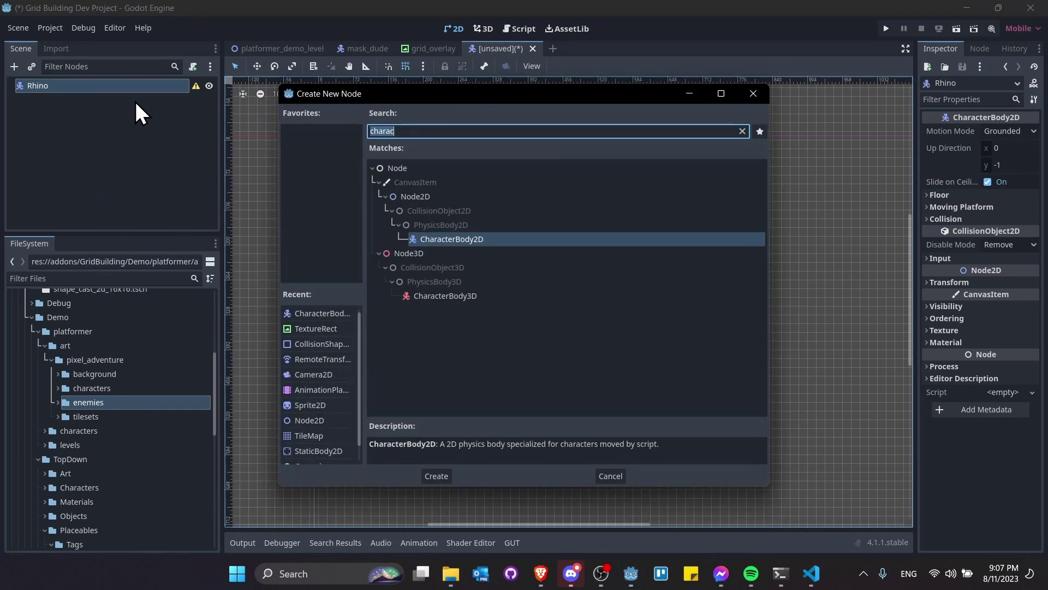
pyautogui.write('Trasfor')
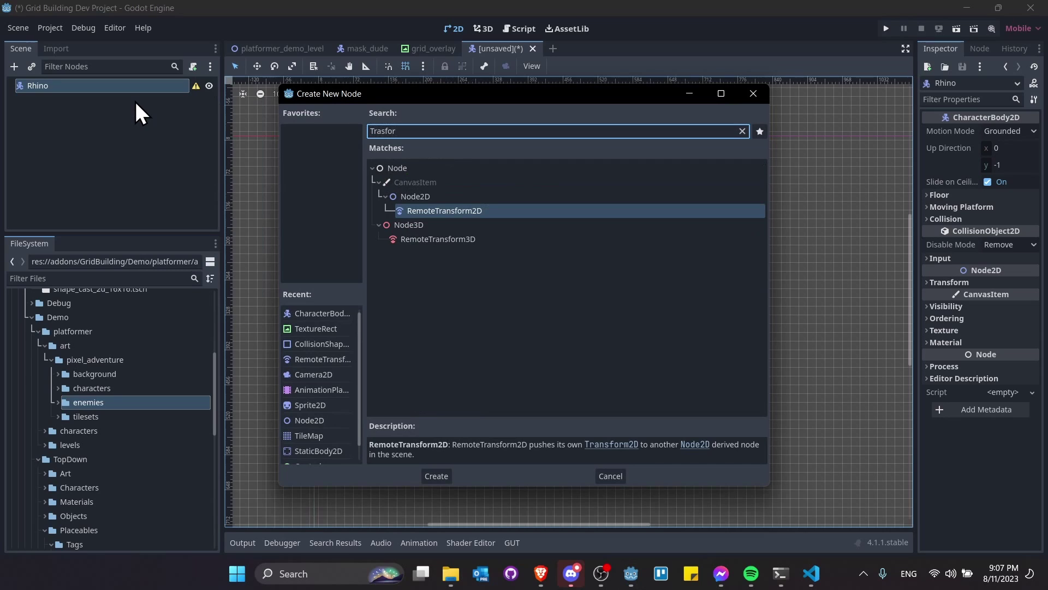
pyautogui.press('Up')
pyautogui.press('Return')
pyautogui.doubleClick(134, 99)
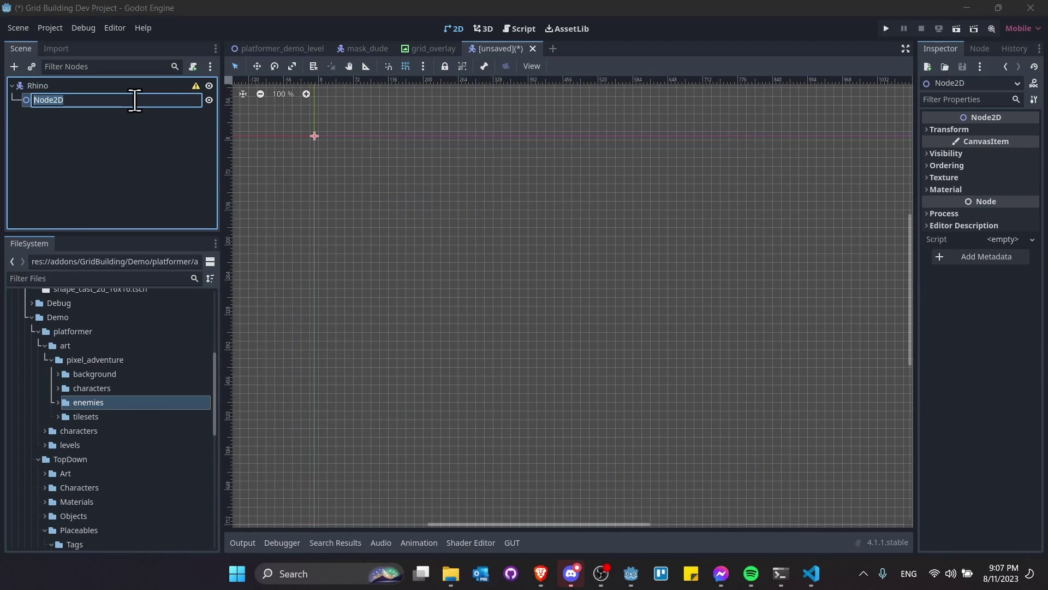
pyautogui.write('TransformAdjustment')
pyautogui.press('Return')
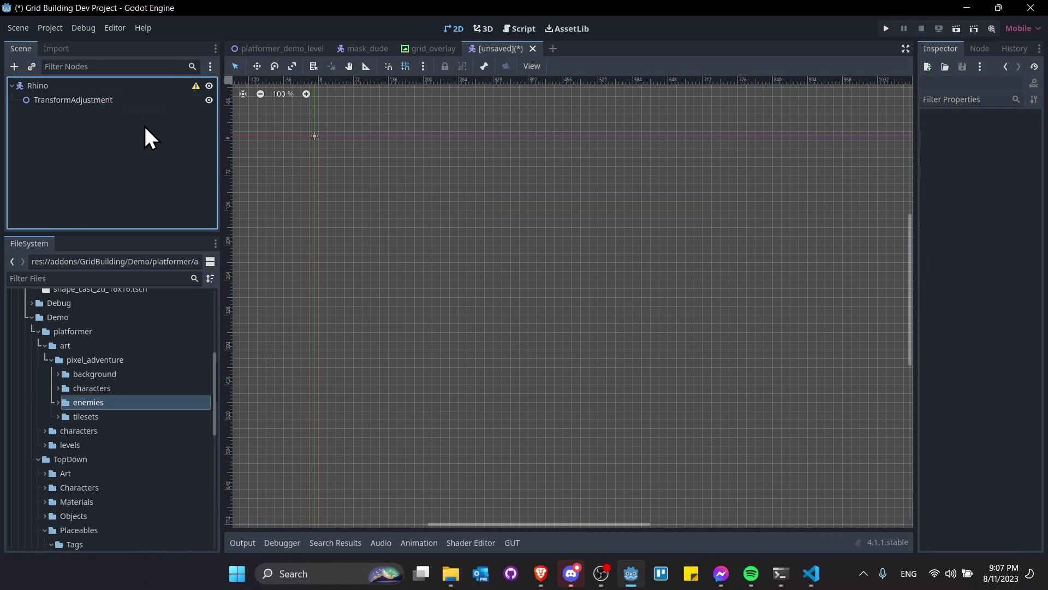
# - Add a CollisionShape2D node as a child of the Rhino root
pyautogui.click(135, 87)
pyautogui.scroll(3, 344, 173)
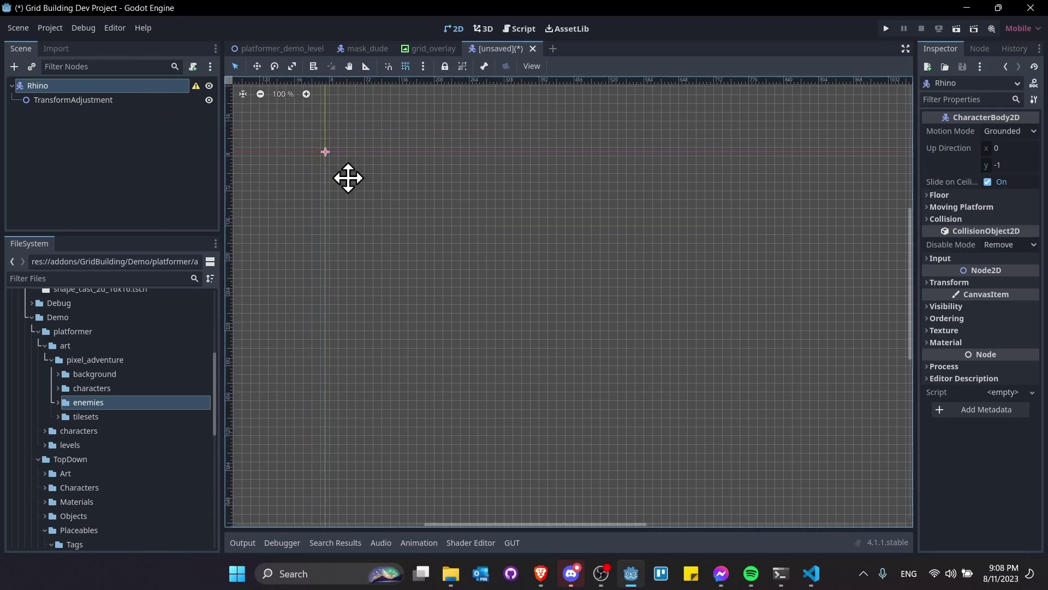
pyautogui.rightClick(147, 79)
pyautogui.click(175, 88)
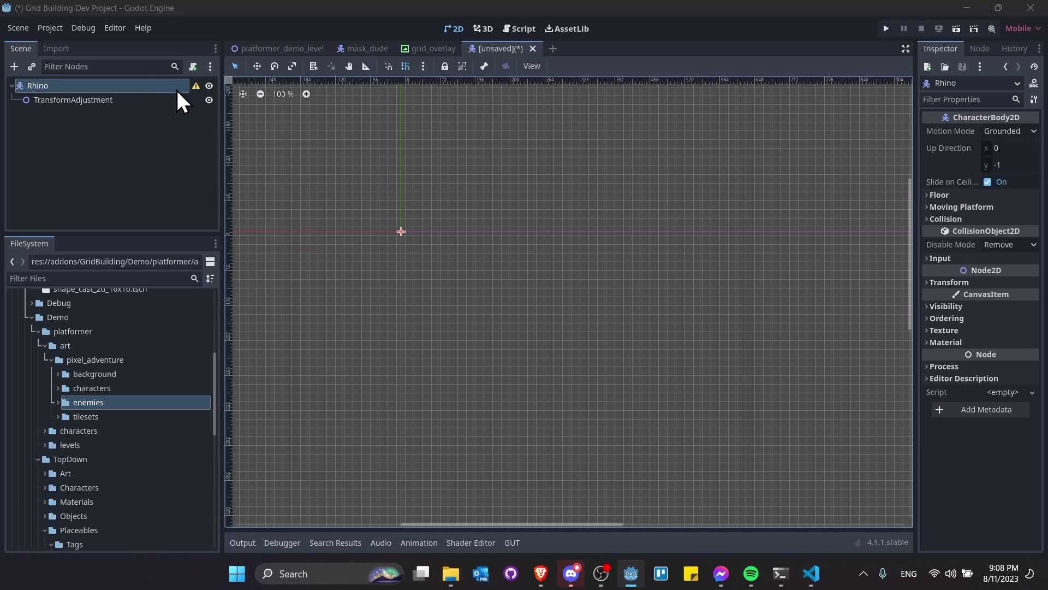
pyautogui.write('collision')
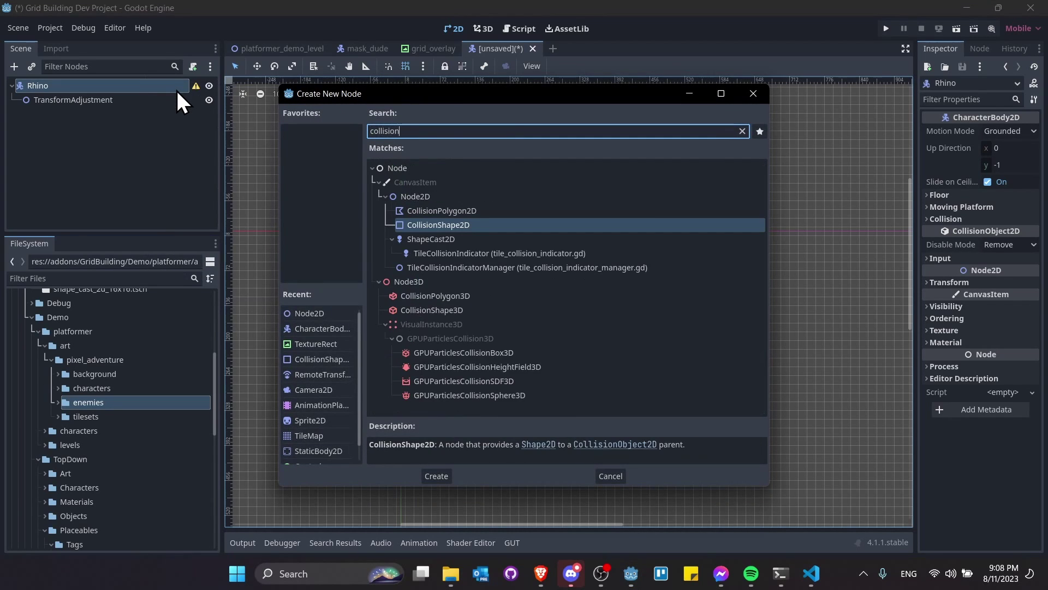
pyautogui.press('Return')
pyautogui.scroll(5, 418, 213)
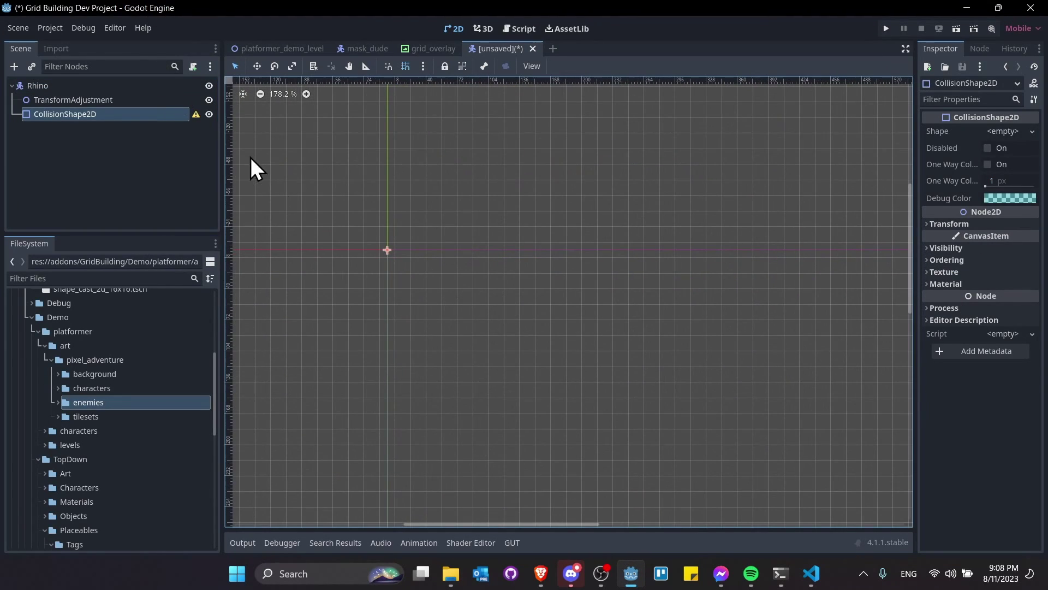
# - Add a Sprite2D under TransformAdjustment and an AnimationPlayer under the Rhino root
pyautogui.rightClick(121, 101)
pyautogui.click(140, 110)
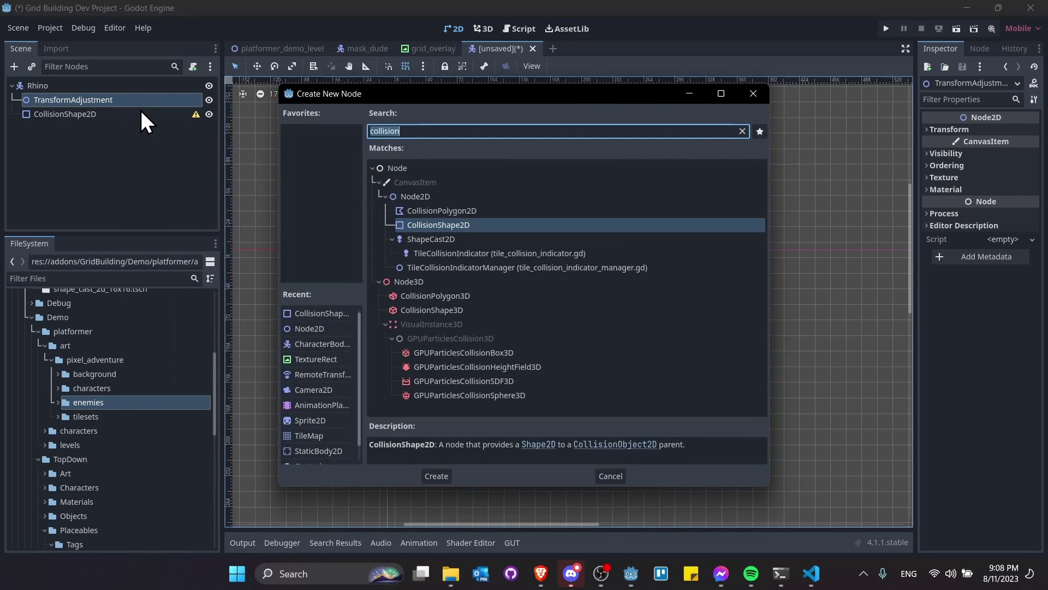
pyautogui.write('spri')
pyautogui.press('Return')
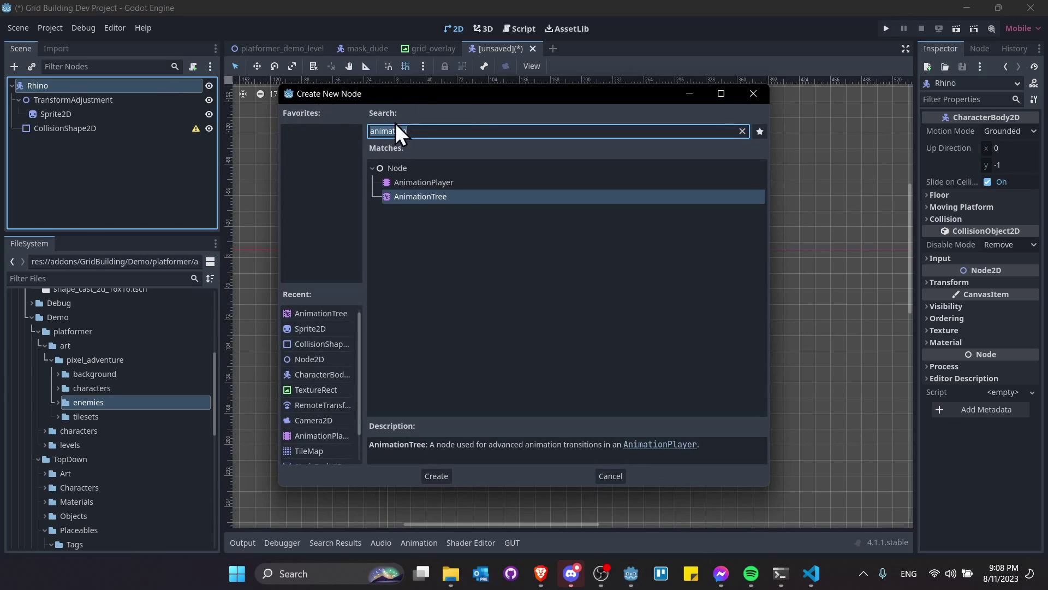
pyautogui.doubleClick(463, 186)
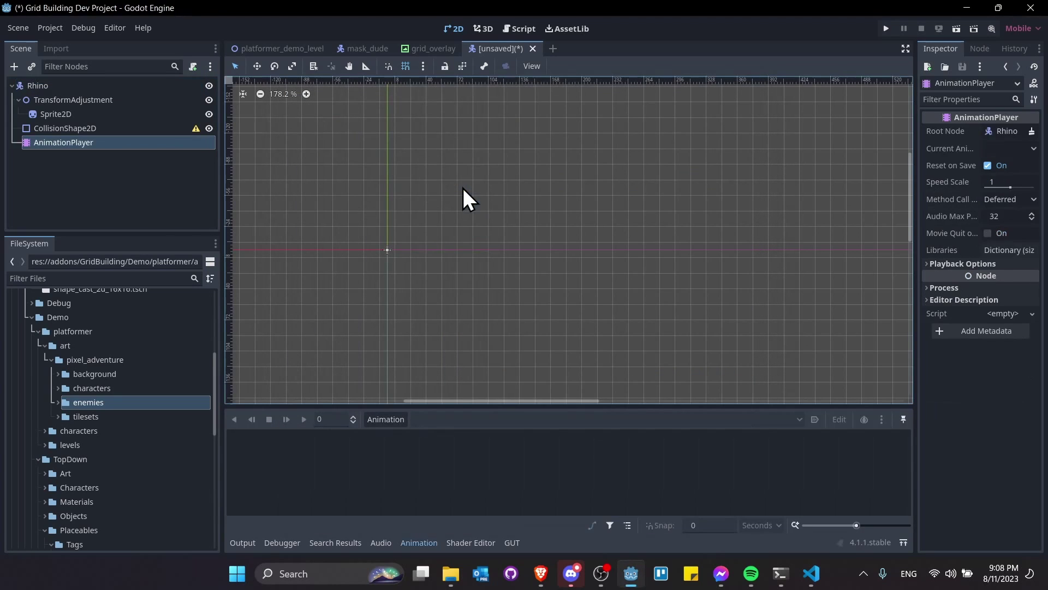
# - Assign idle.png from the enemies/rino folder as the Sprite2D's texture
pyautogui.click(112, 114)
pyautogui.scroll(3, 278, 257)
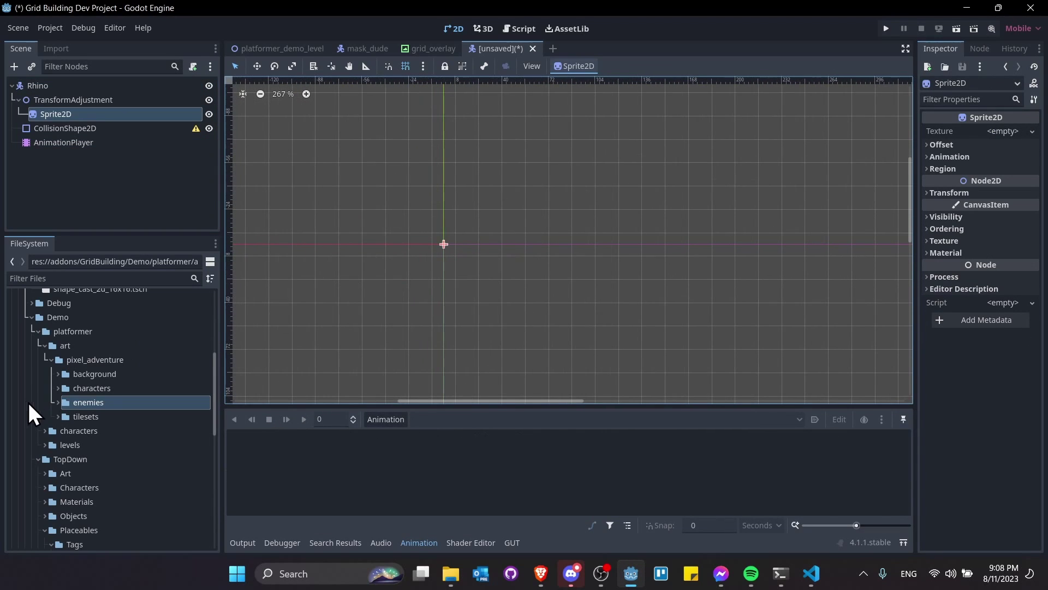
pyautogui.click(57, 403)
pyautogui.click(65, 416)
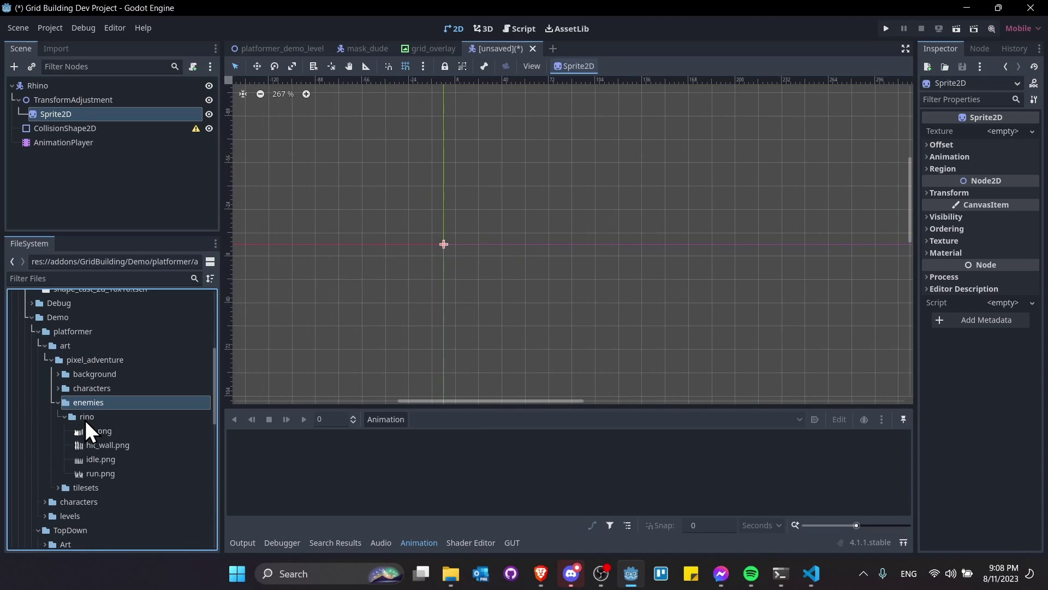
pyautogui.click(86, 420)
pyautogui.press('F2')
pyautogui.press('Return')
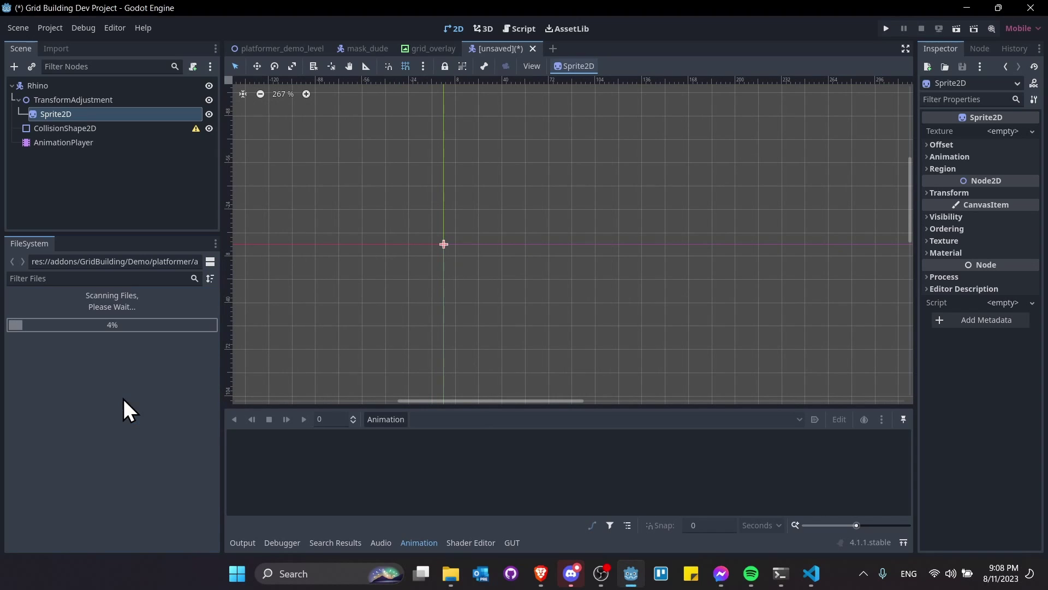
pyautogui.click(64, 417)
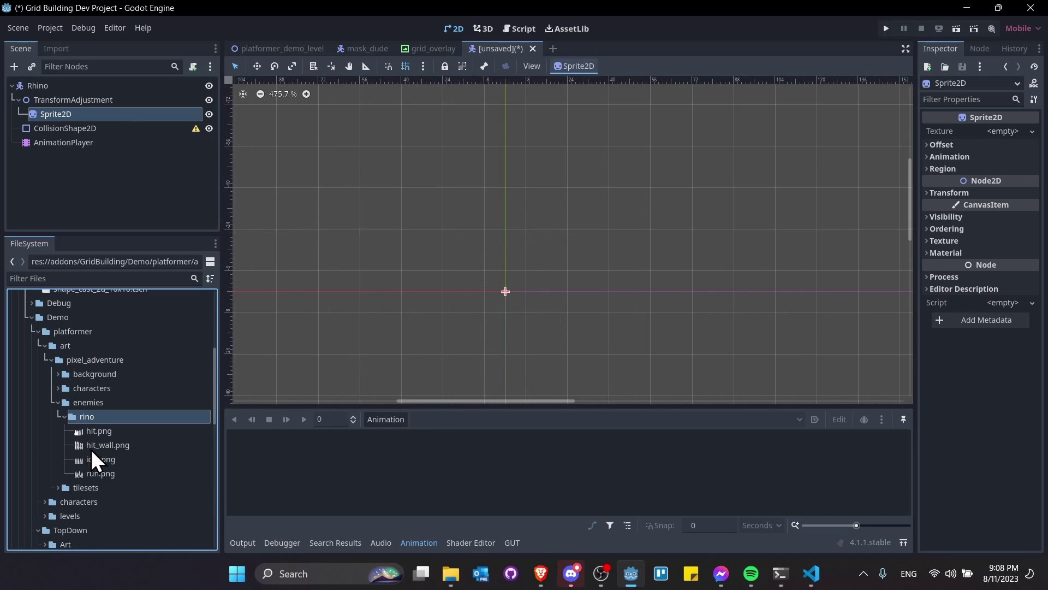
pyautogui.moveTo(125, 461); pyautogui.dragTo(1008, 132)
pyautogui.moveTo(480, 312); pyautogui.dragTo(497, 286, button='middle')
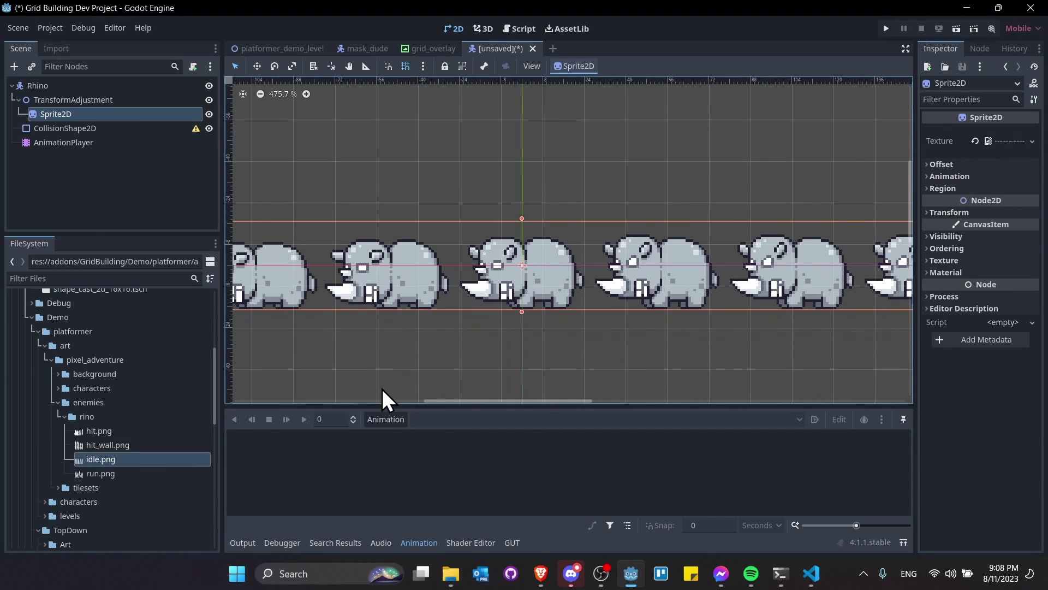
# - Create a new animation named idle in the AnimationPlayer
pyautogui.click(382, 419)
pyautogui.click(410, 430)
pyautogui.write('idle')
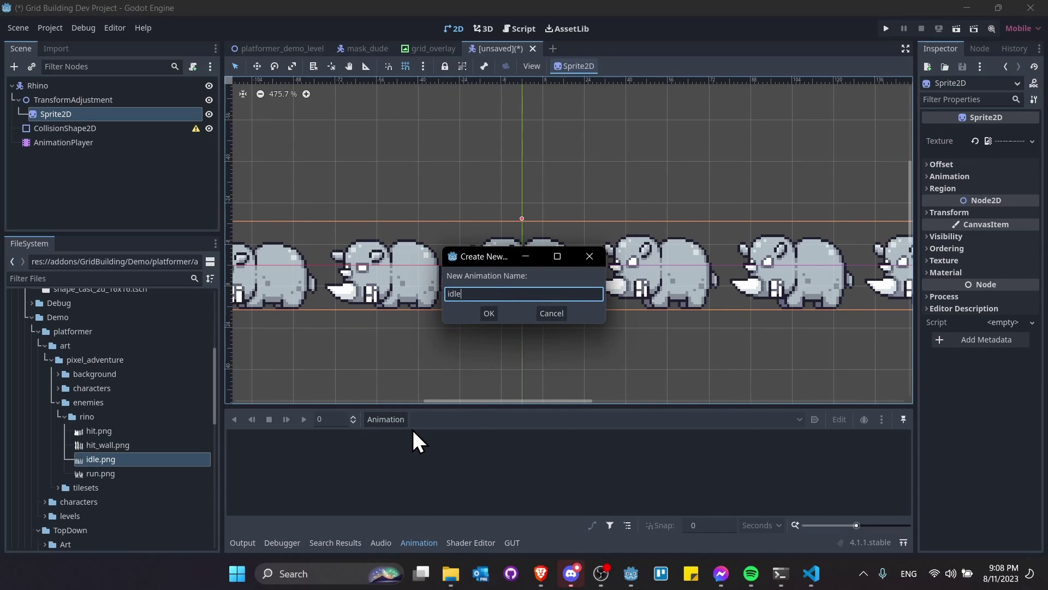
pyautogui.press('Return')
# - Split the Sprite2D's idle sheet into single rhinos by setting Hframes to 11
pyautogui.click(961, 175)
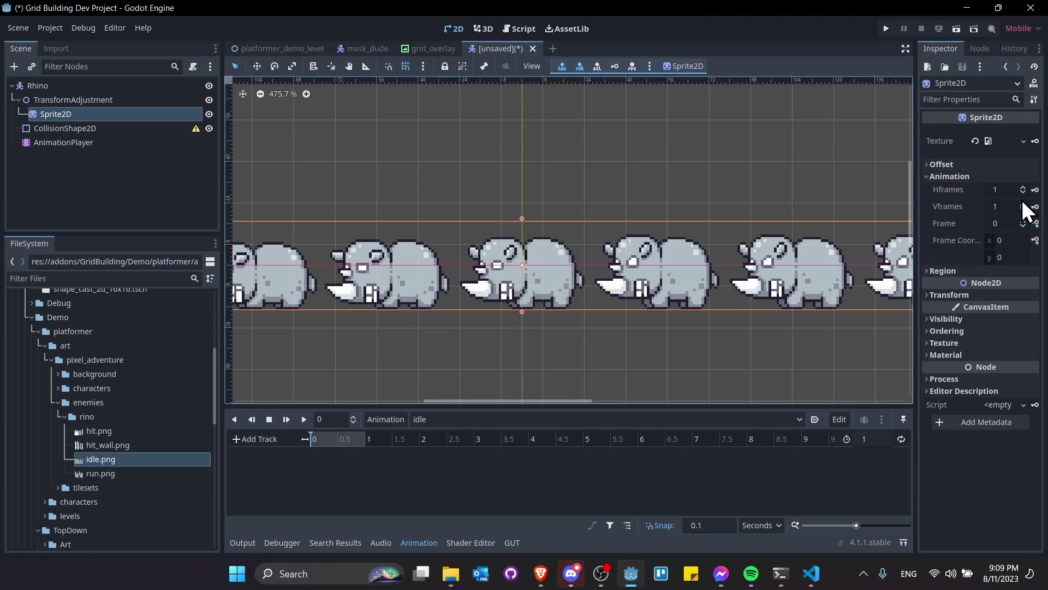
pyautogui.scroll(-3, 822, 230)
pyautogui.scroll(-4, 389, 272)
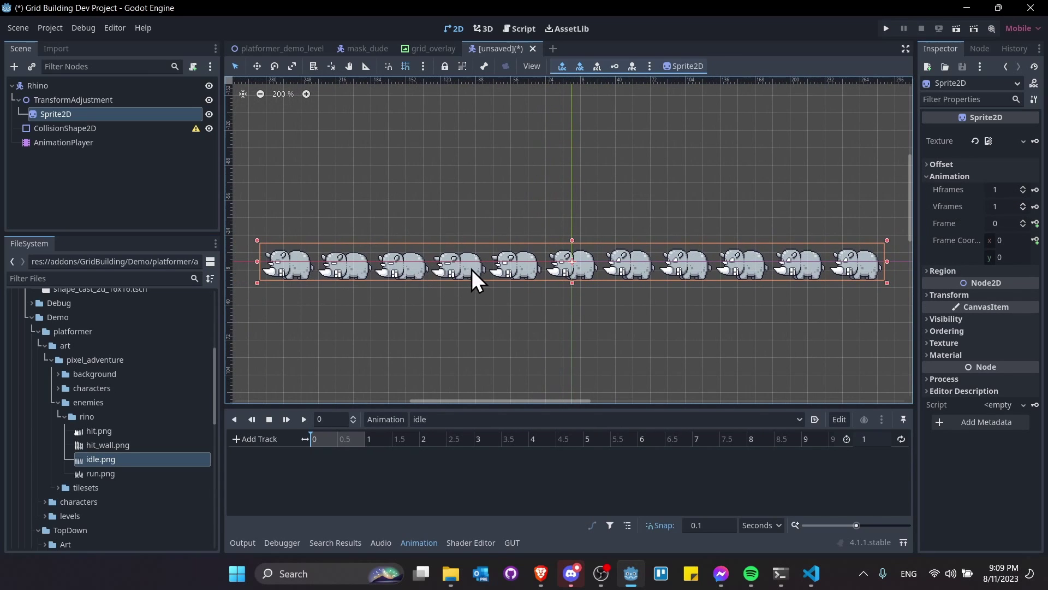
pyautogui.click(1010, 176)
pyautogui.click(1010, 176)
pyautogui.click(1004, 189)
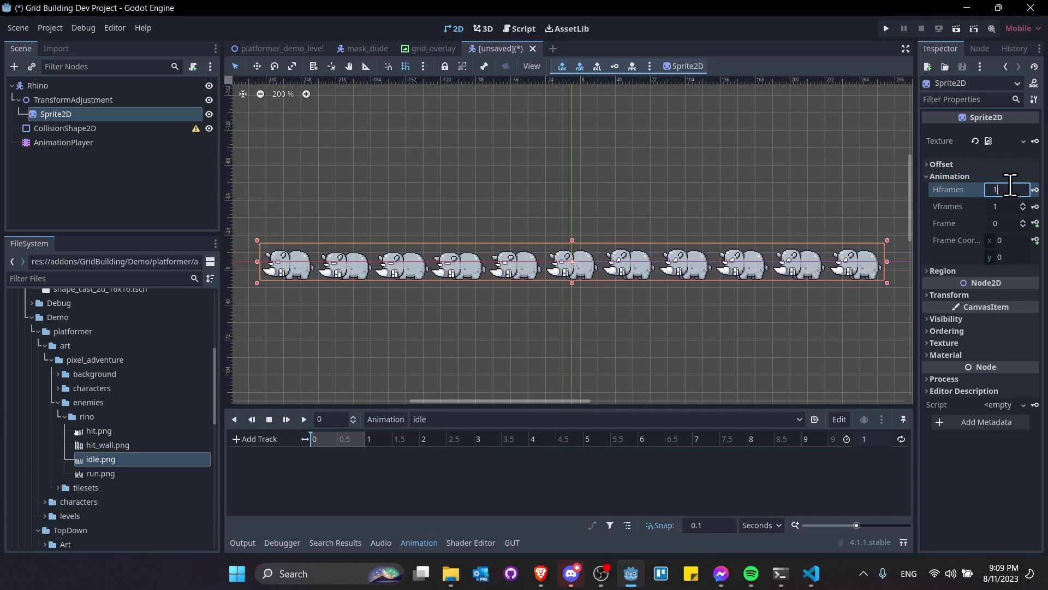
pyautogui.press('Return')
pyautogui.scroll(3, 861, 202)
pyautogui.click(1006, 190)
pyautogui.write('11')
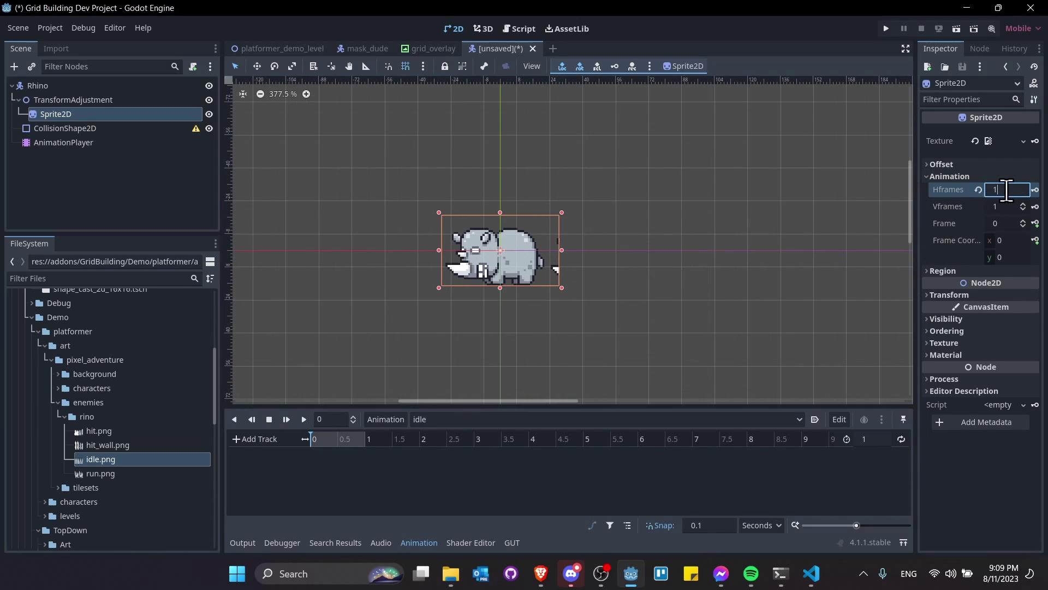
pyautogui.press('Return')
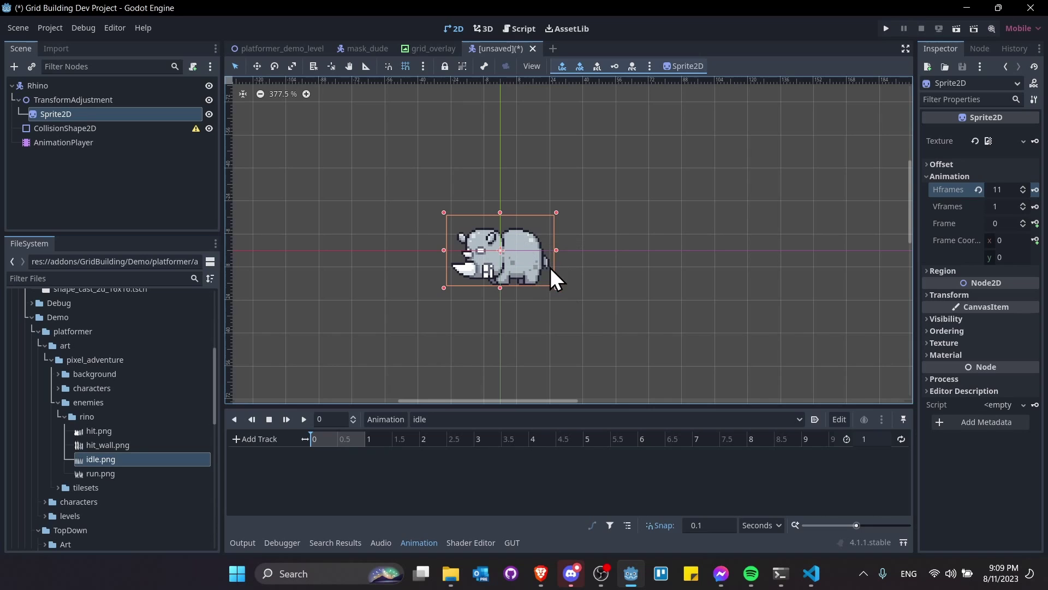
# - Insert keys for the Sprite2D's hframes, frame and texture into the idle animation, creating their tracks with RESET tracks
pyautogui.click(1035, 189)
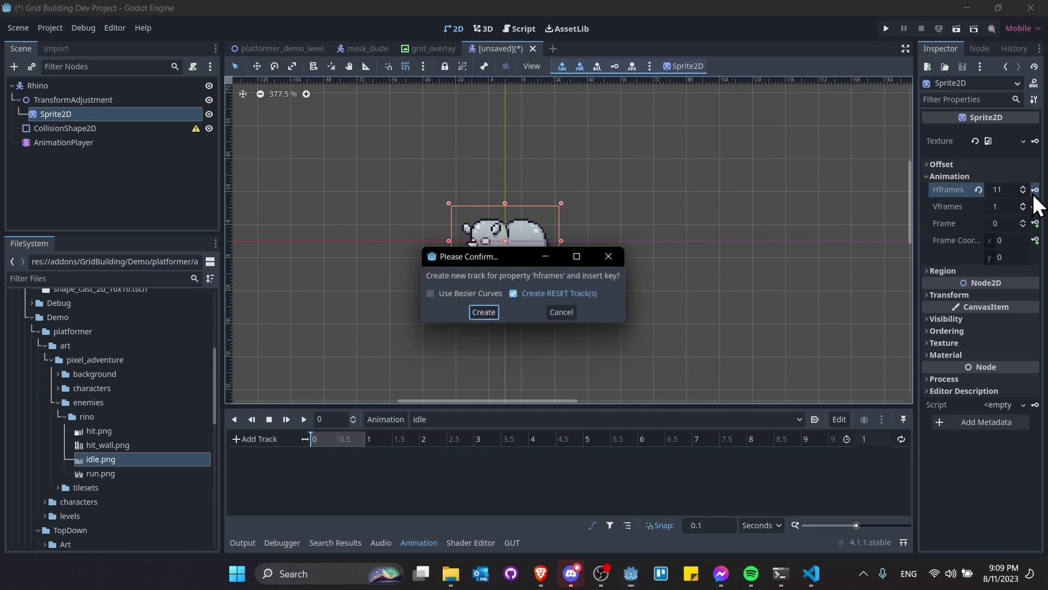
pyautogui.press('Return')
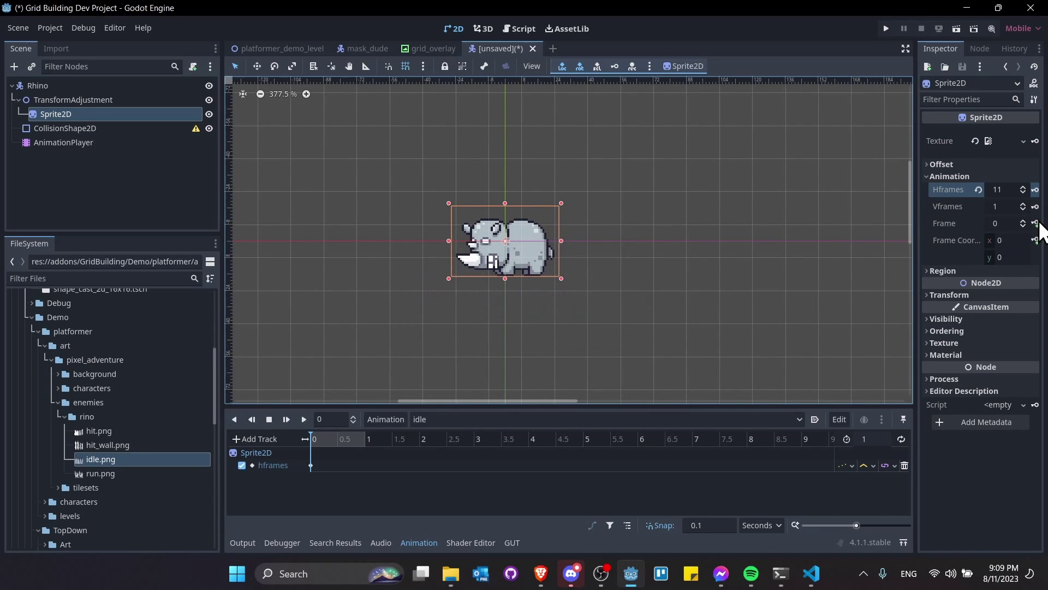
pyautogui.click(1035, 223)
pyautogui.click(487, 310)
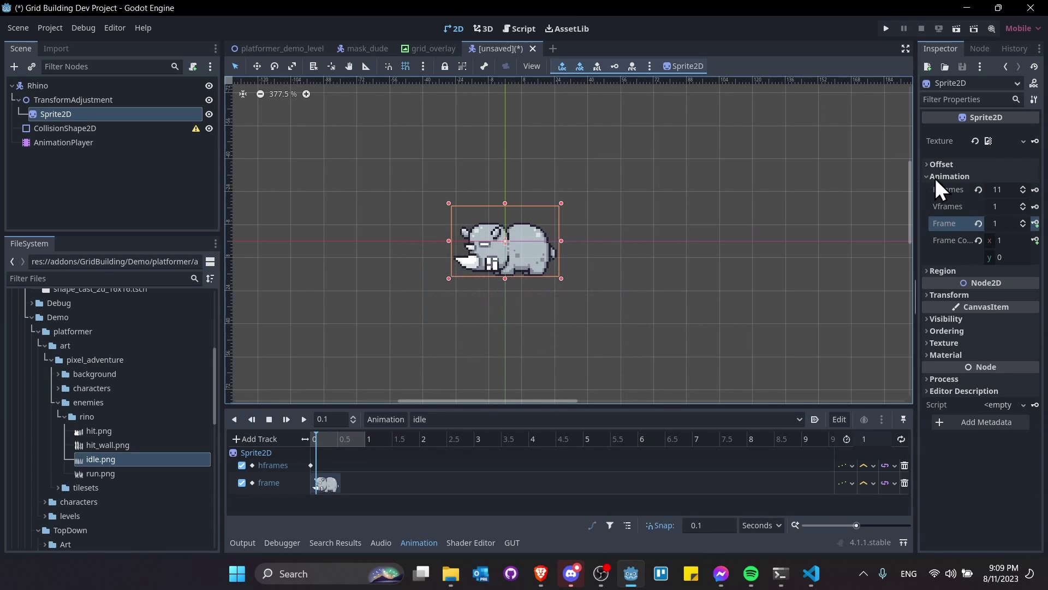
pyautogui.click(1032, 142)
pyautogui.click(493, 313)
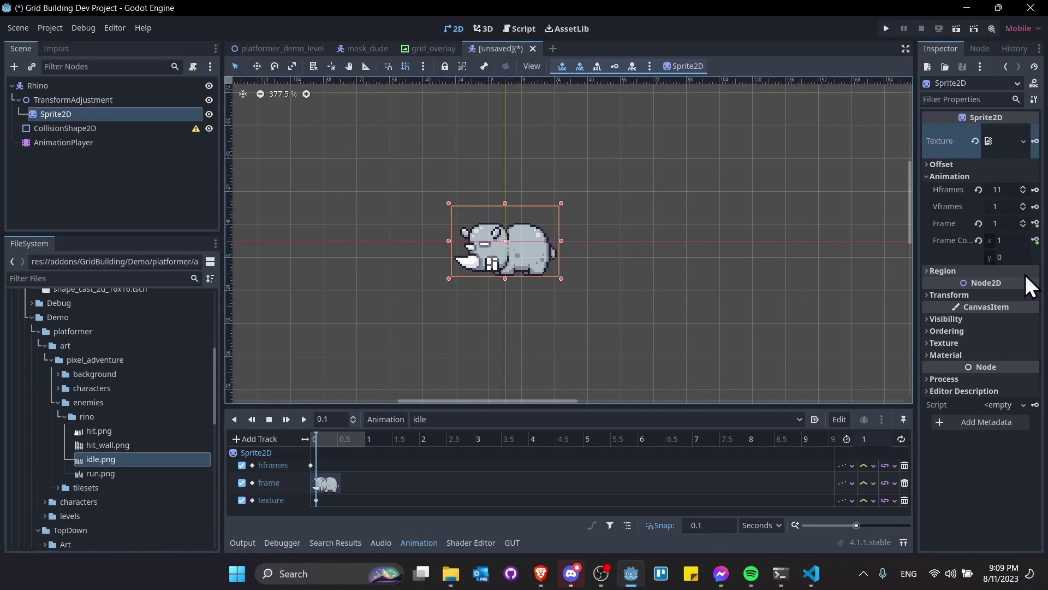
# - Set the idle animation's snap to 0.05 seconds and length to 0.55, with the playhead at 0.05
pyautogui.click(710, 525)
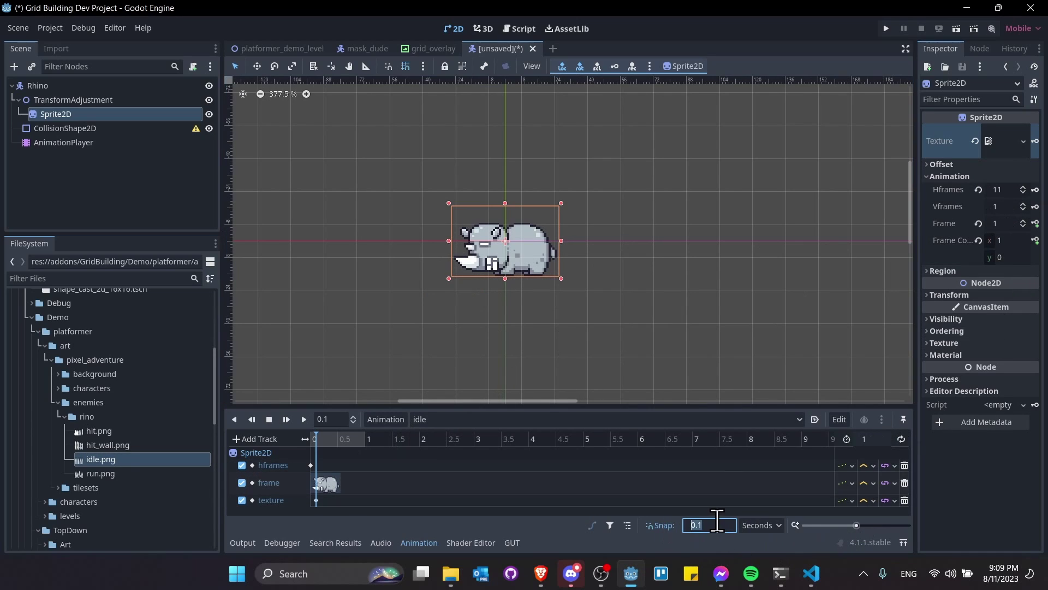
pyautogui.write('0.0')
pyautogui.click(336, 419)
pyautogui.press('BackSpace')
pyautogui.press('BackSpace')
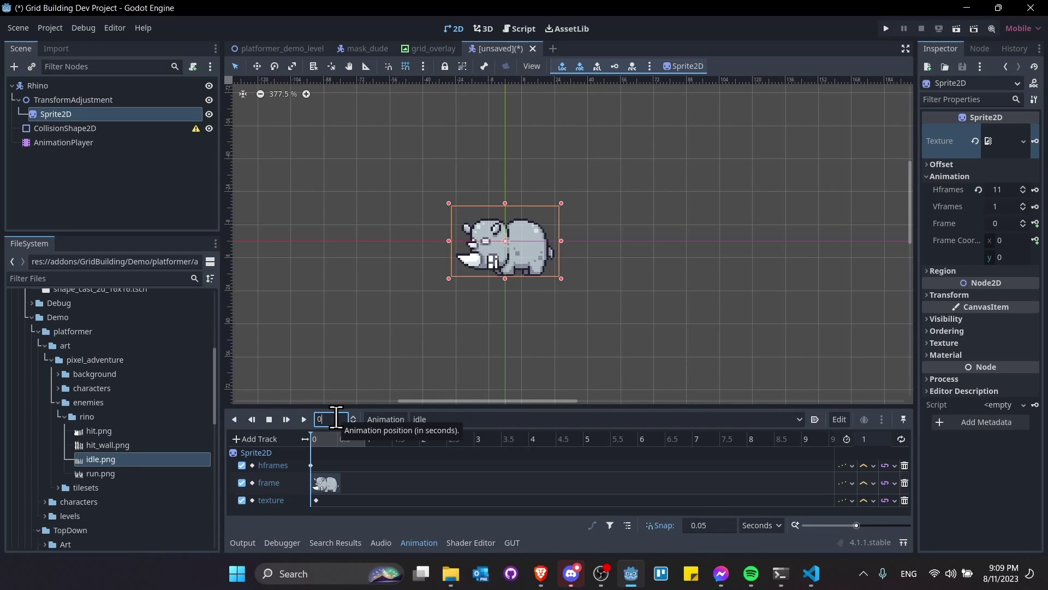
pyautogui.write('.05')
pyautogui.press('Return')
pyautogui.click(873, 438)
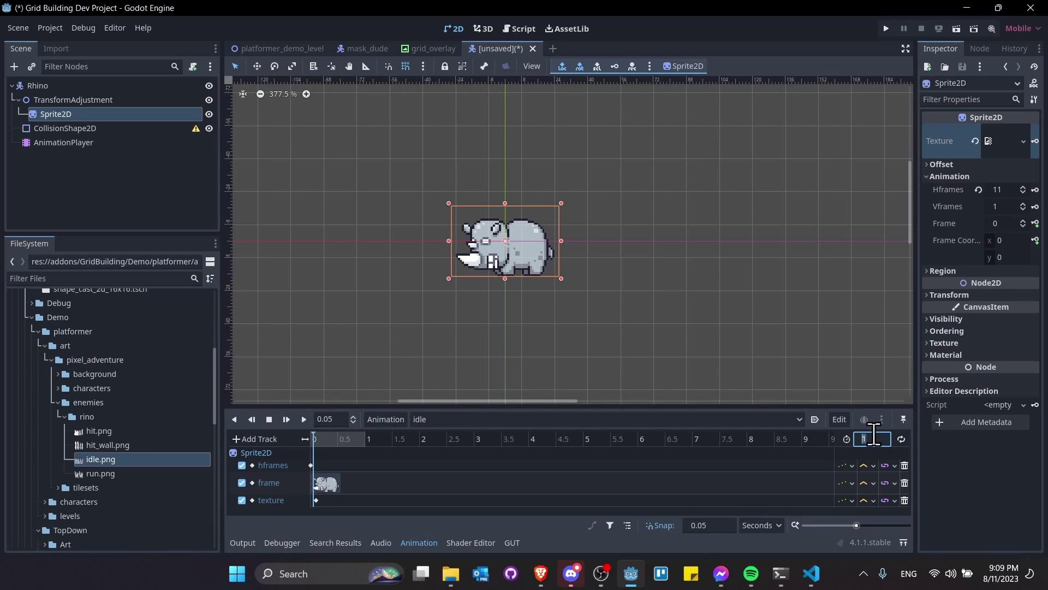
pyautogui.write('0.5')
pyautogui.press('Return')
pyautogui.moveTo(856, 525); pyautogui.dragTo(882, 520)
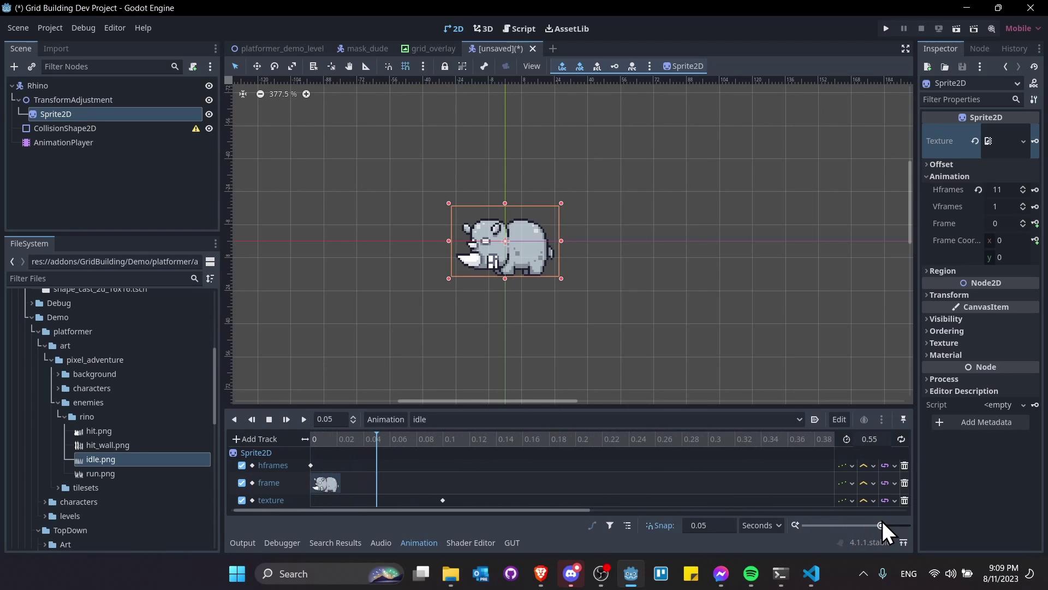
# - Key sprite frames 1 through 10 on the idle animation's frame track at 0.05-second intervals
pyautogui.click(1023, 220)
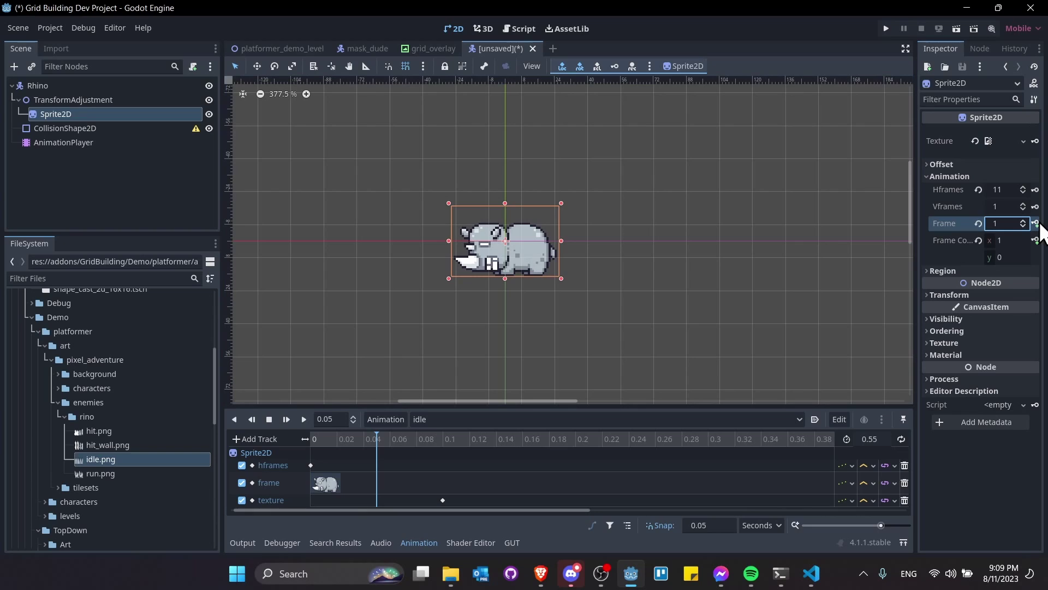
pyautogui.click(1035, 224)
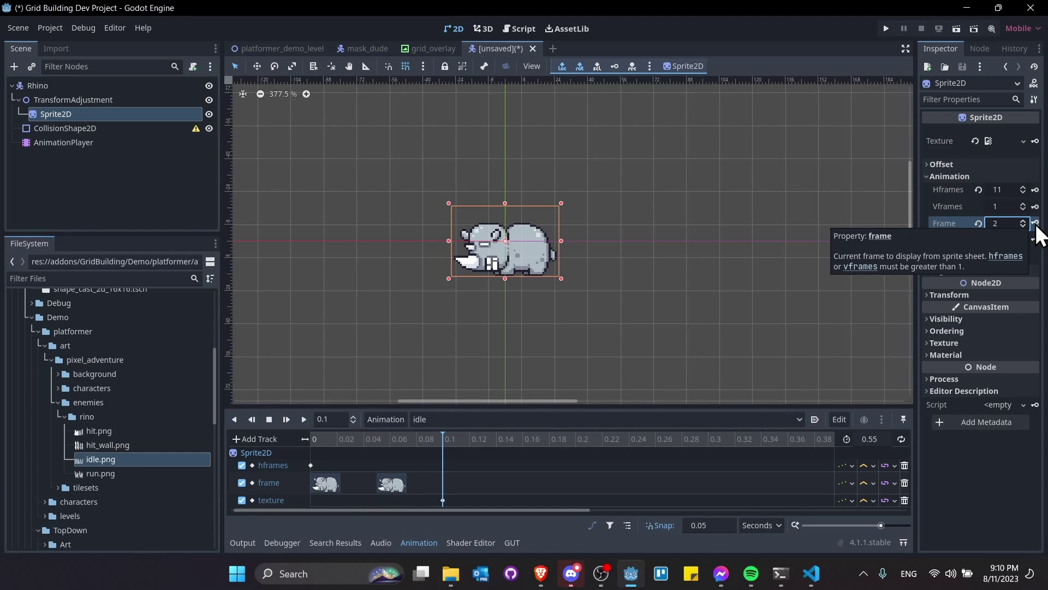
pyautogui.click(1036, 224)
pyautogui.click(1035, 224)
pyautogui.click(1036, 224)
pyautogui.click(1036, 224)
pyautogui.click(1036, 224)
pyautogui.click(1035, 224)
pyautogui.click(1036, 224)
pyautogui.click(1036, 223)
pyautogui.moveTo(546, 510); pyautogui.dragTo(522, 503)
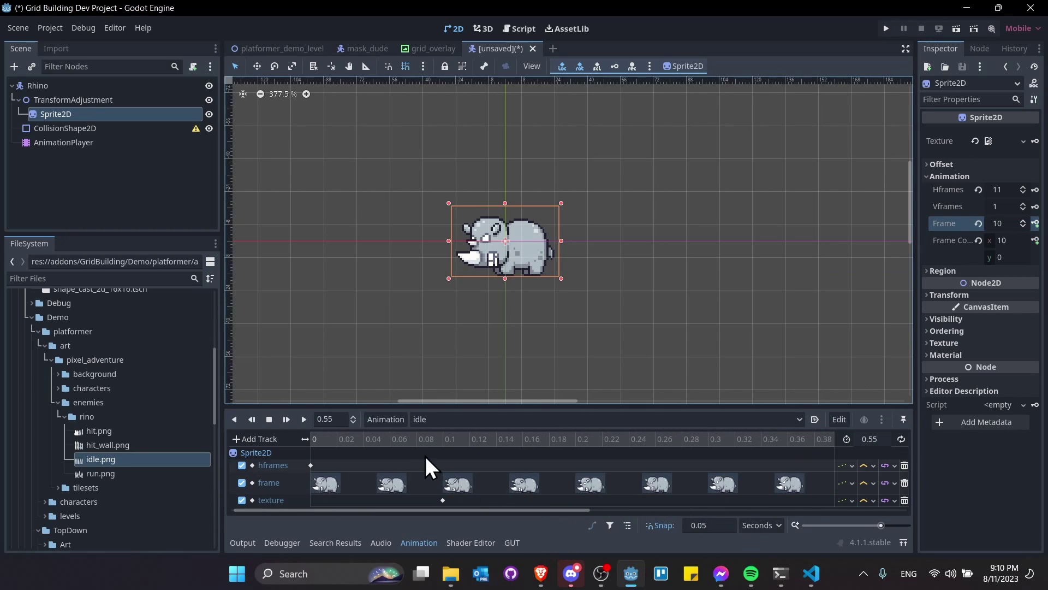
# - Return the playhead to 0 and move the texture track's key to time 0
pyautogui.moveTo(382, 441); pyautogui.dragTo(244, 430)
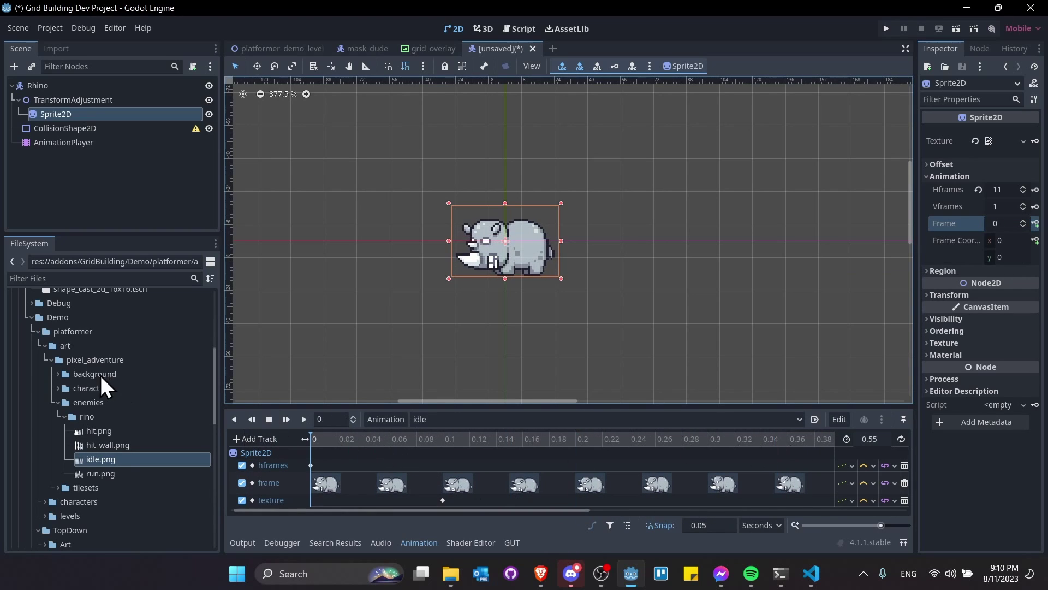
pyautogui.click(444, 501)
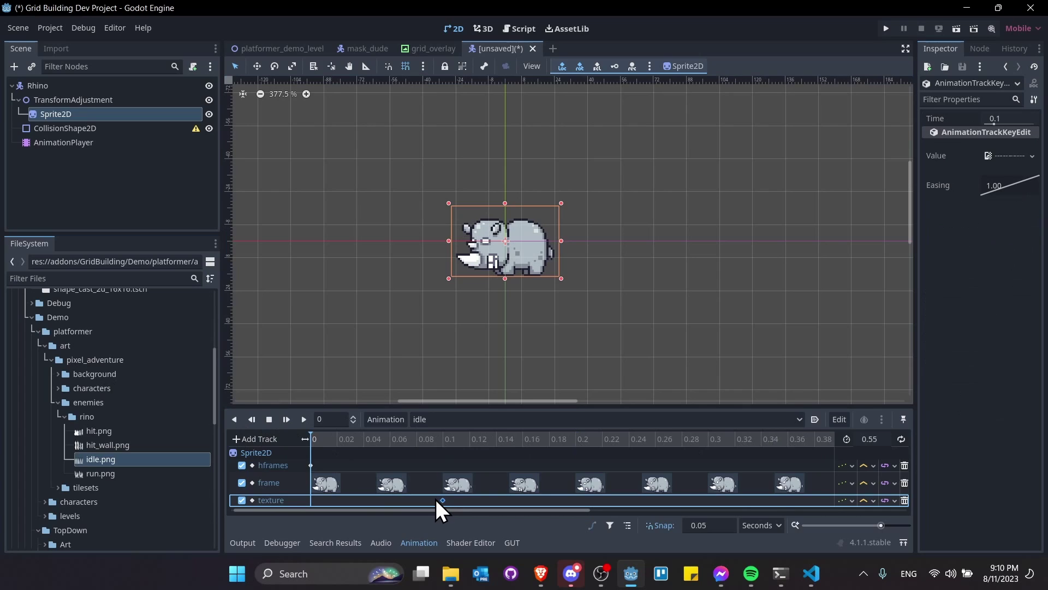
pyautogui.moveTo(312, 496); pyautogui.dragTo(311, 495)
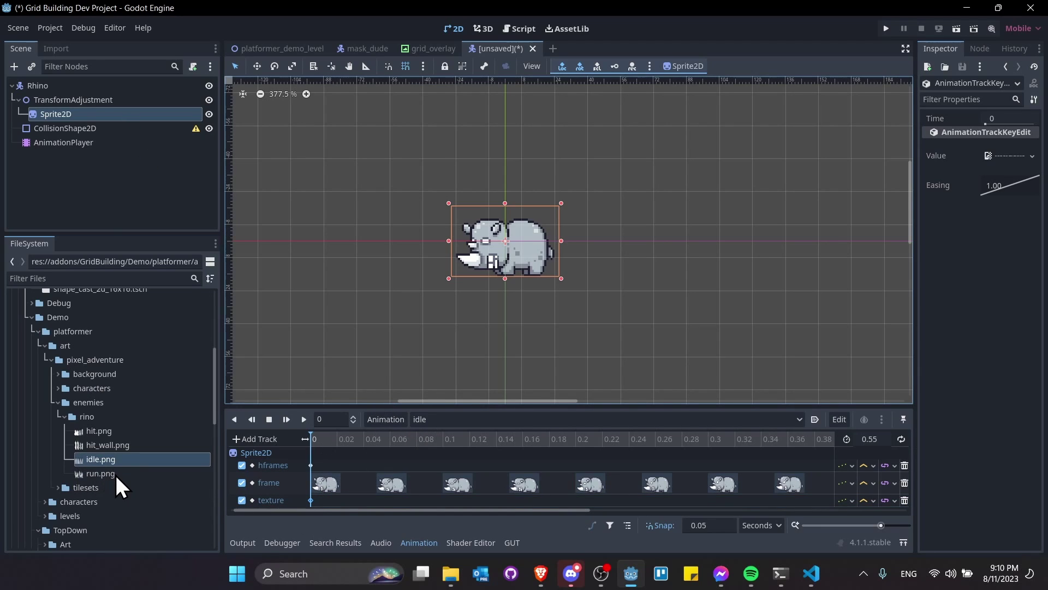
# - Check the file details and dimensions of the rino hit.png sprite sheet
pyautogui.click(133, 468)
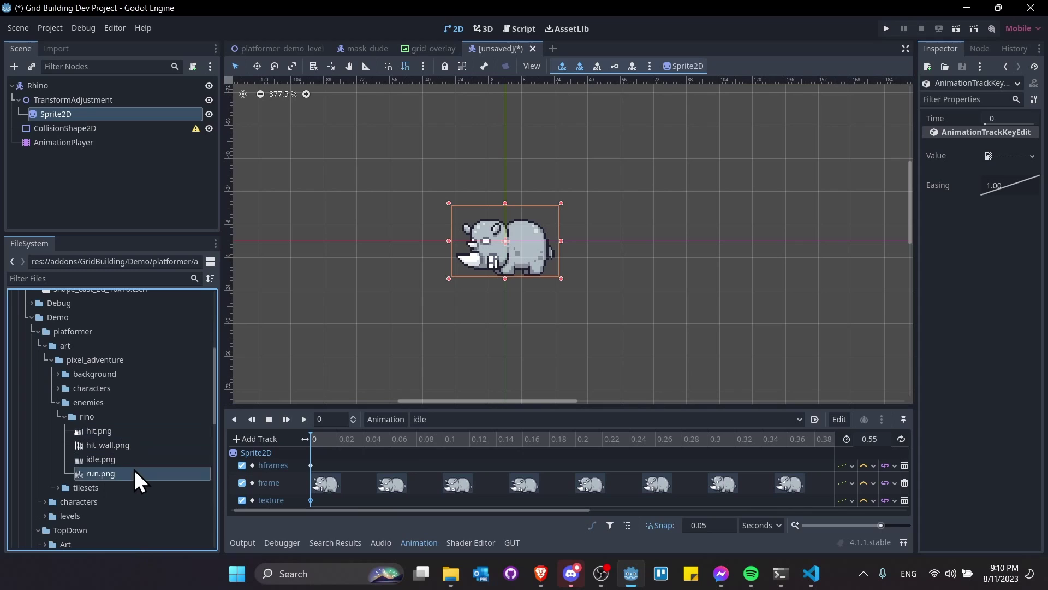
pyautogui.click(126, 431)
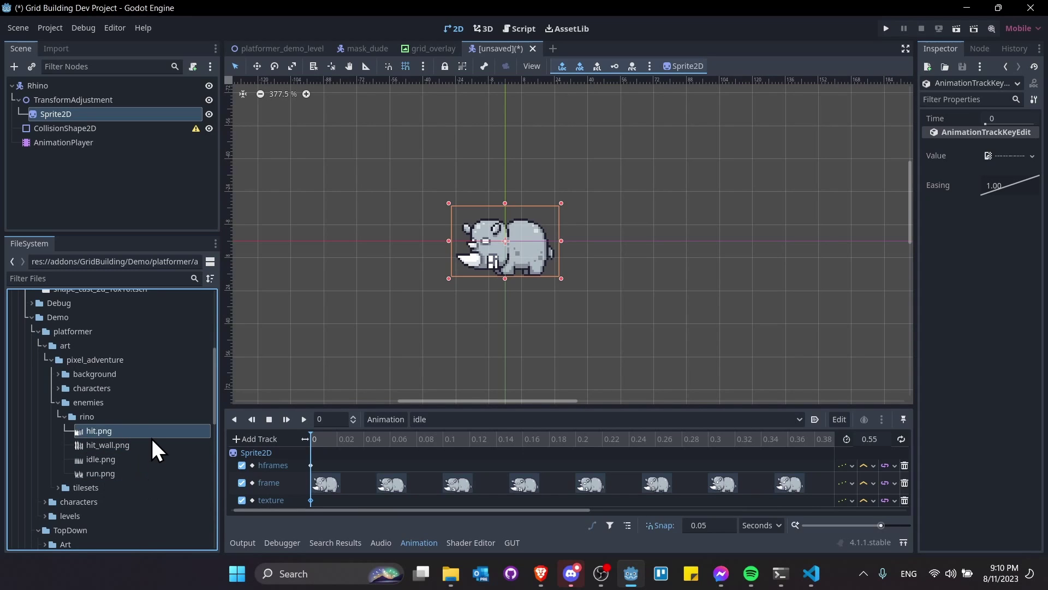
pyautogui.moveTo(153, 439)
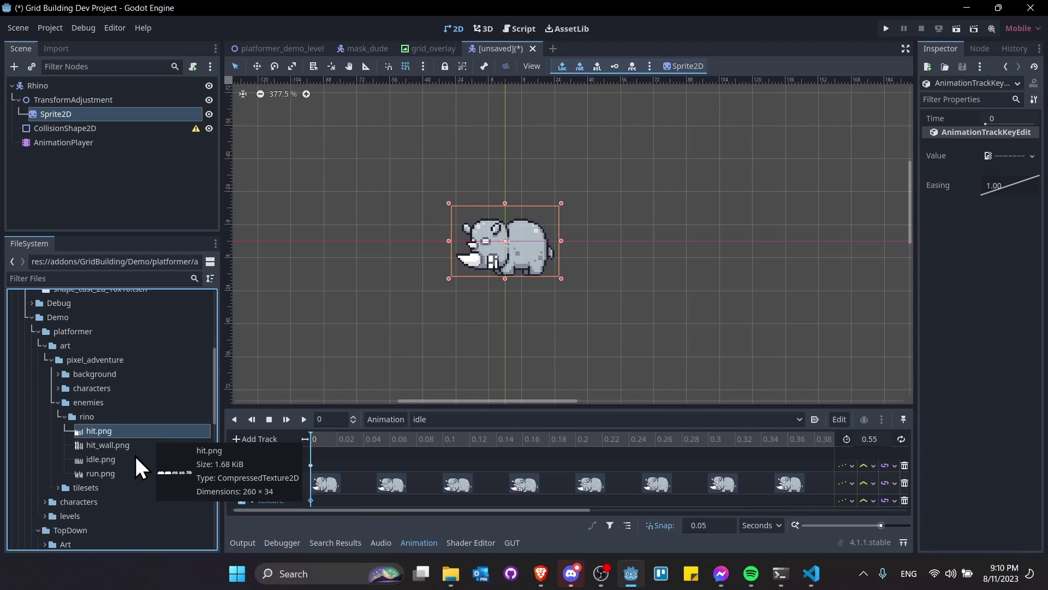
# - Create a new animation named run and assign rino's run.png as the Sprite2D texture
pyautogui.click(134, 457)
pyautogui.click(127, 472)
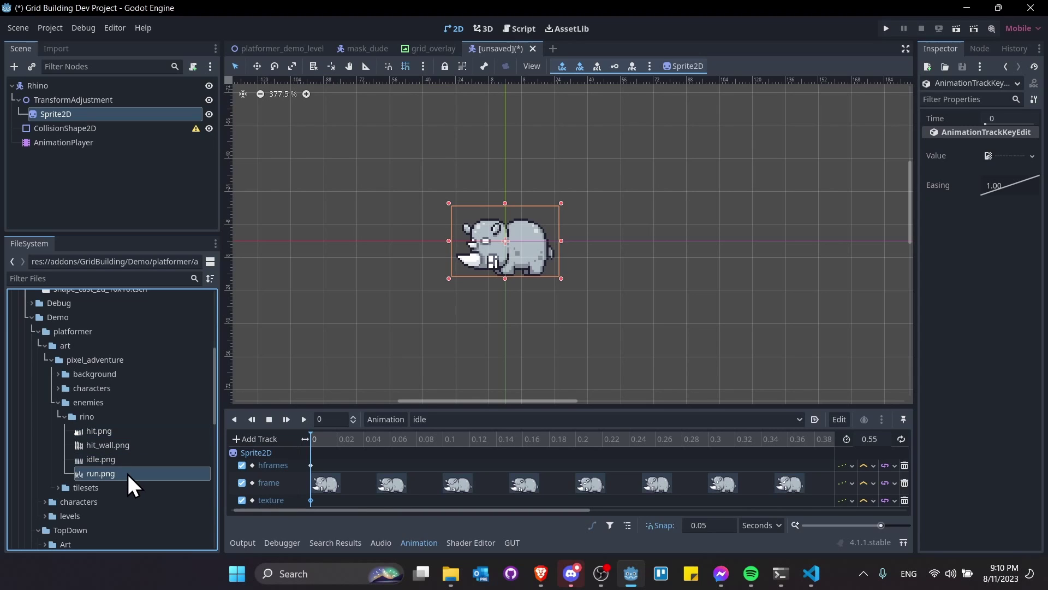
pyautogui.click(401, 421)
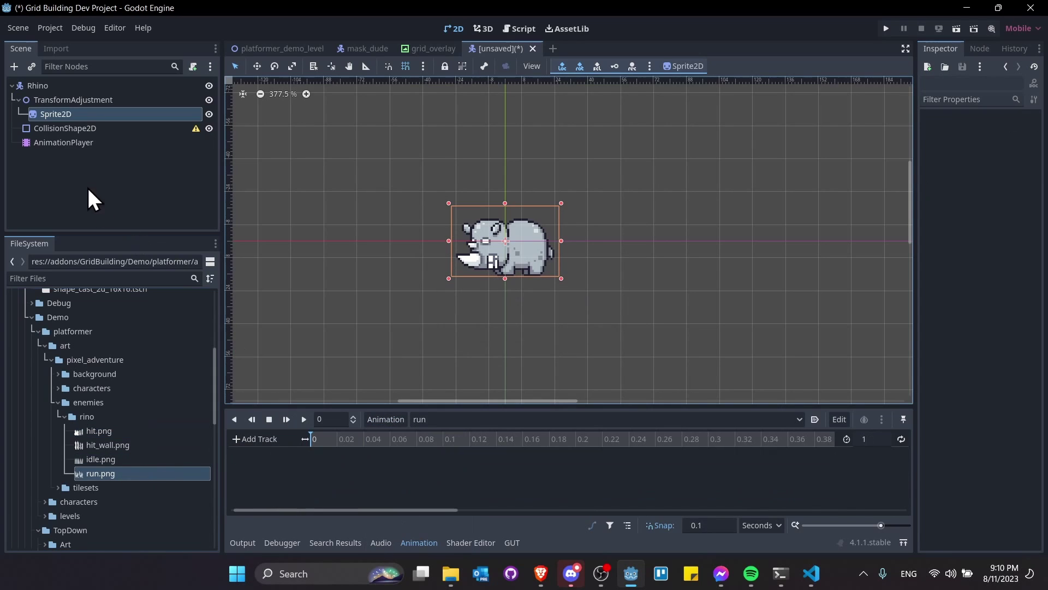
pyautogui.click(96, 116)
pyautogui.moveTo(123, 474); pyautogui.dragTo(1015, 141)
# - Set the run animation's snap to 0.05 seconds
pyautogui.click(705, 524)
pyautogui.write('0.0')
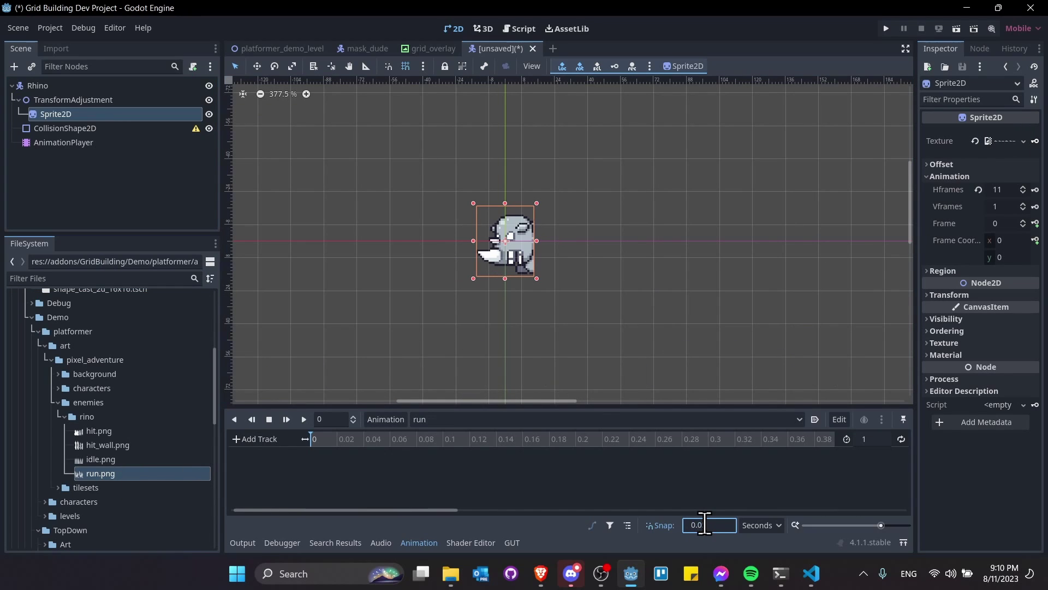
pyautogui.write('5')
pyautogui.press('Return')
# - Set the sprite's Hframes to 6 to match the run sprite sheet
pyautogui.click(1024, 195)
pyautogui.click(1023, 195)
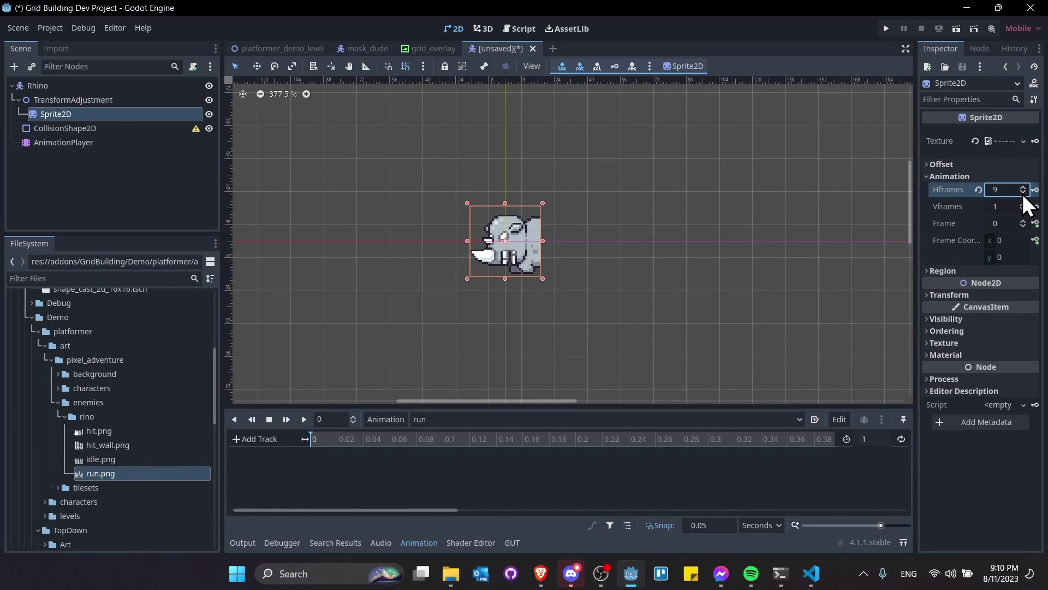
pyautogui.click(1023, 195)
pyautogui.click(1023, 195)
pyautogui.click(1024, 195)
pyautogui.click(1023, 195)
pyautogui.click(1023, 187)
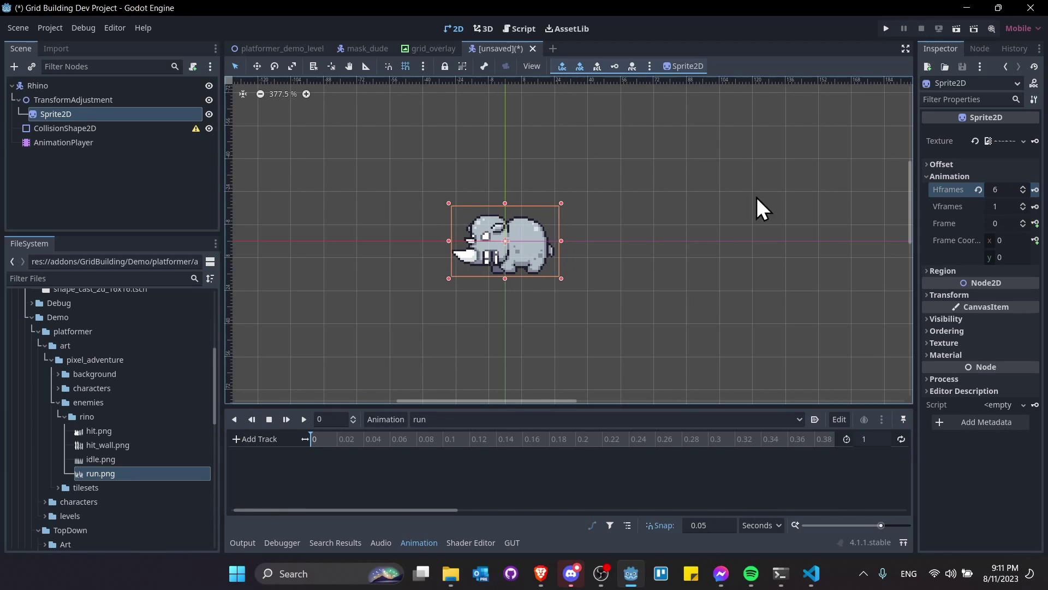
# - Create hframes and texture tracks in the run animation, with a key for each at time 0
pyautogui.click(1035, 190)
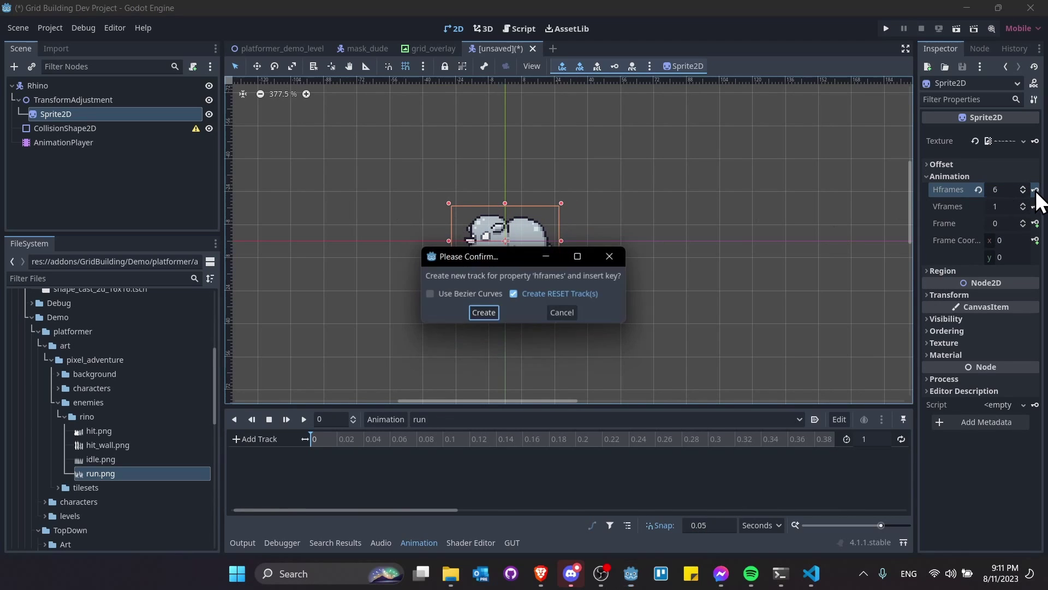
pyautogui.click(484, 312)
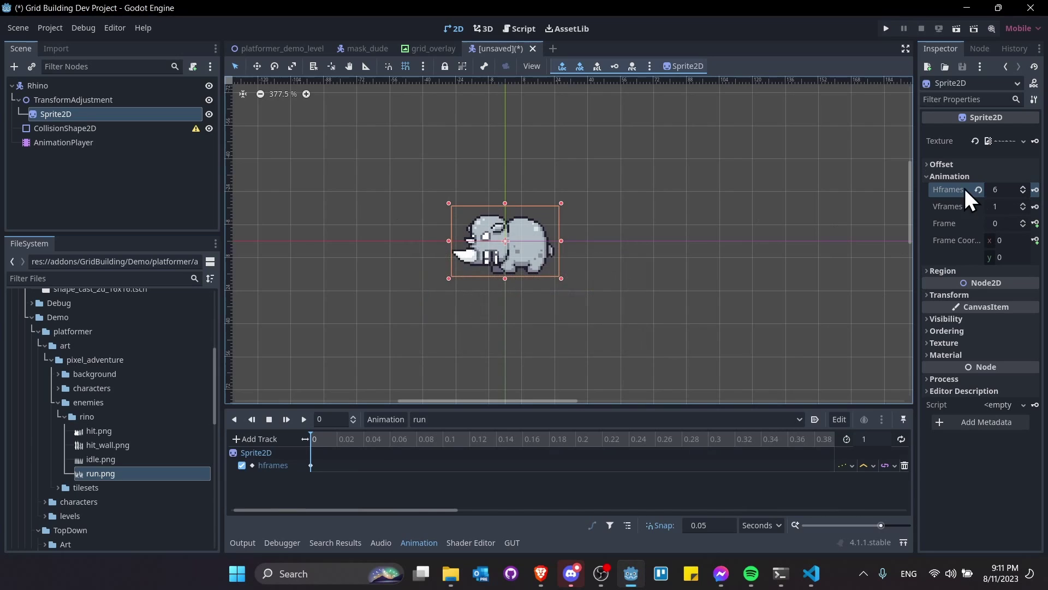
pyautogui.click(1036, 141)
pyautogui.click(484, 313)
# - Create a frame track in the run animation and key sprite frames 0 through 5 at 0.05-second intervals
pyautogui.moveTo(1031, 224); pyautogui.dragTo(985, 362)
pyautogui.click(1035, 224)
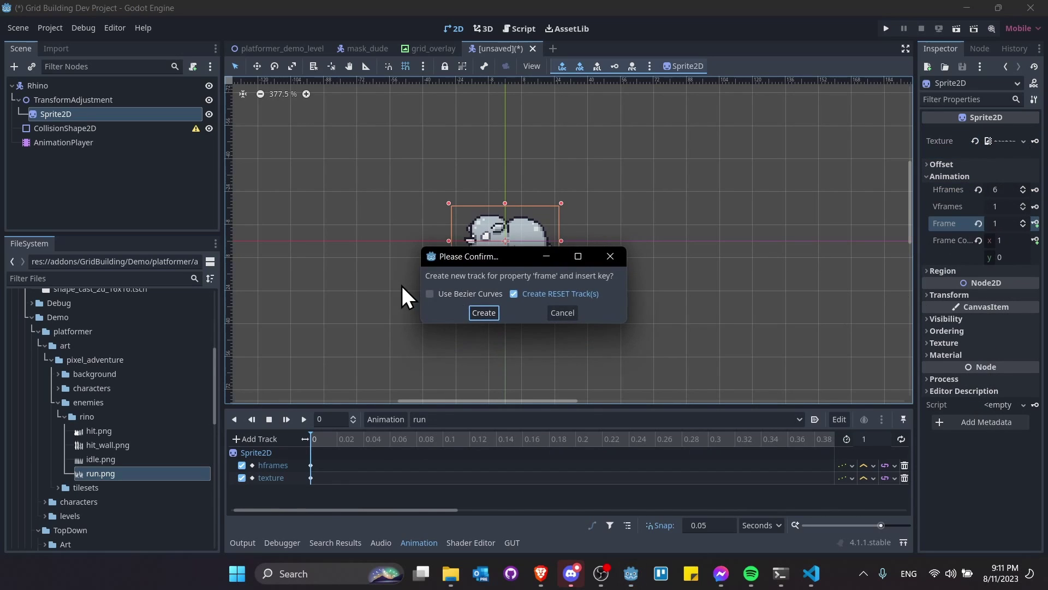
pyautogui.click(484, 313)
pyautogui.click(1035, 224)
pyautogui.click(1035, 223)
pyautogui.click(1035, 224)
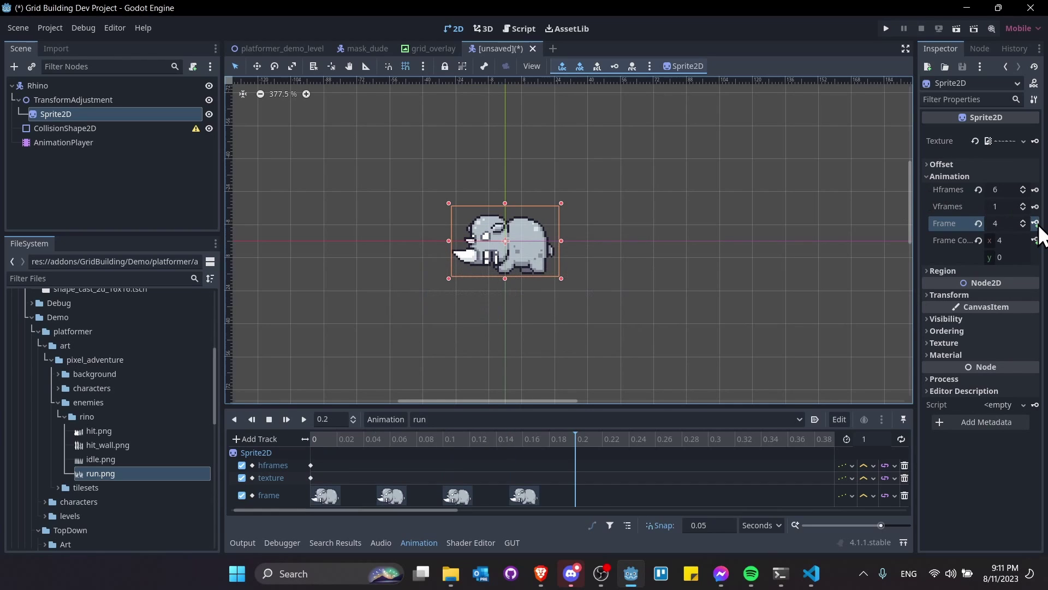
pyautogui.click(1035, 223)
pyautogui.click(1035, 223)
# - Set the run animation's length to 0.3 seconds and turn on looping
pyautogui.click(878, 442)
pyautogui.write('0.3')
pyautogui.click(902, 443)
pyautogui.hotkey('ctrl', 's')
pyautogui.press('Escape')
# - Turn on looping for the idle animation, and preview the idle and run animations
pyautogui.click(440, 421)
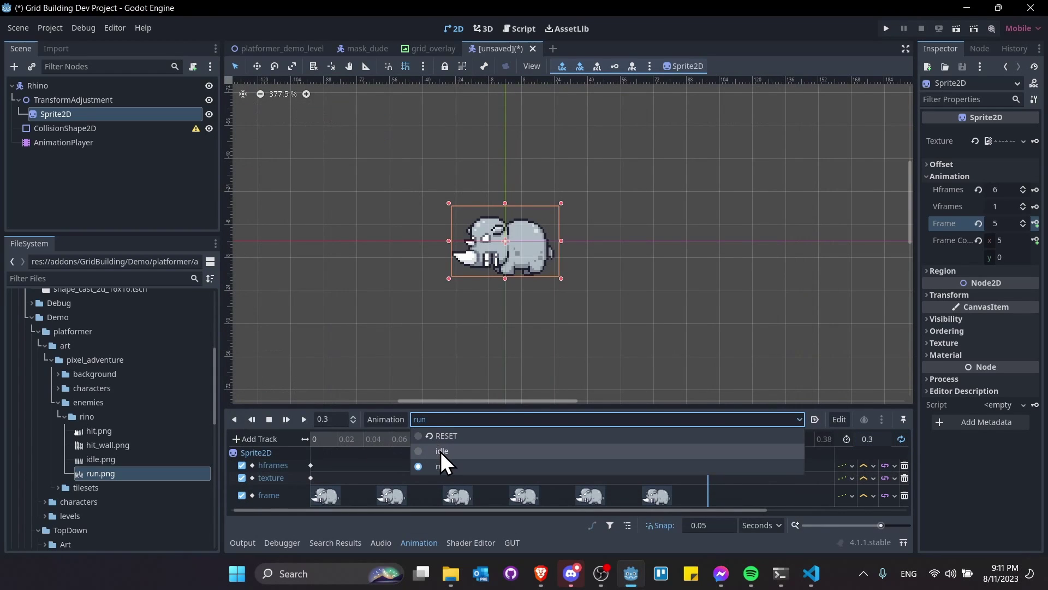
pyautogui.click(441, 451)
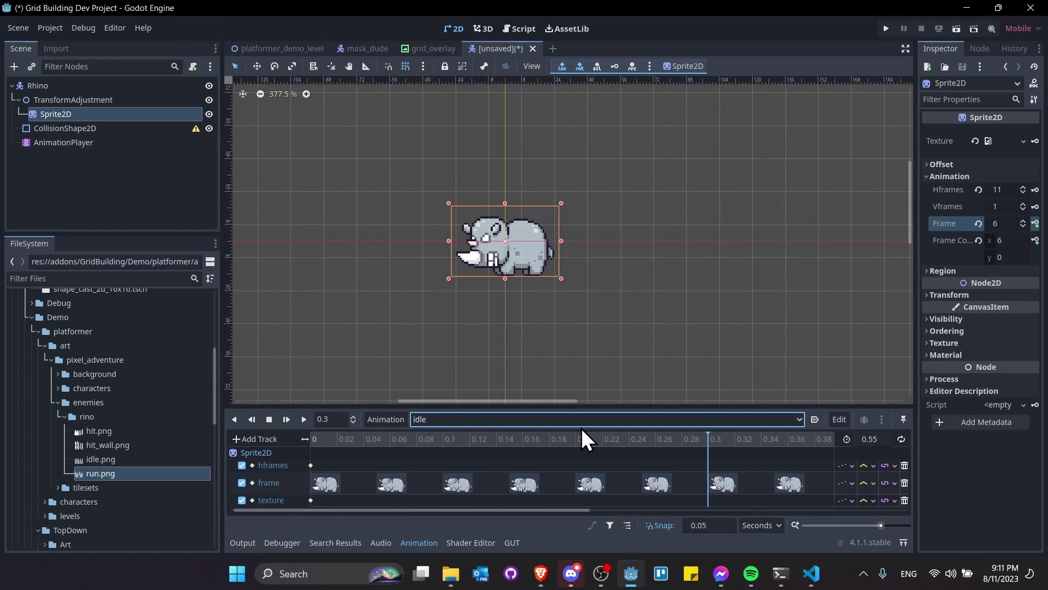
pyautogui.click(303, 419)
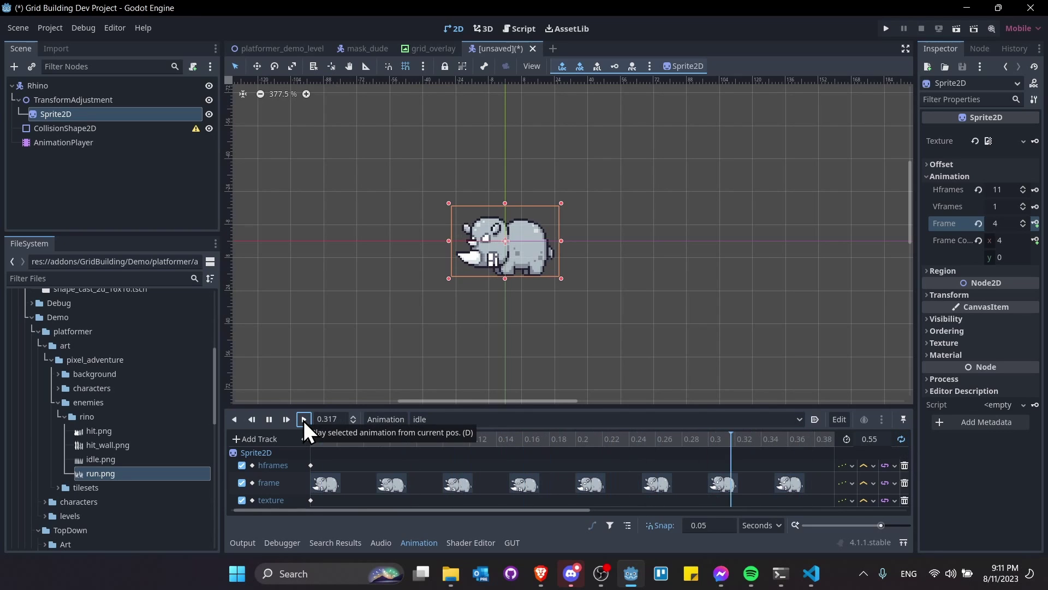
pyautogui.click(467, 420)
pyautogui.click(451, 465)
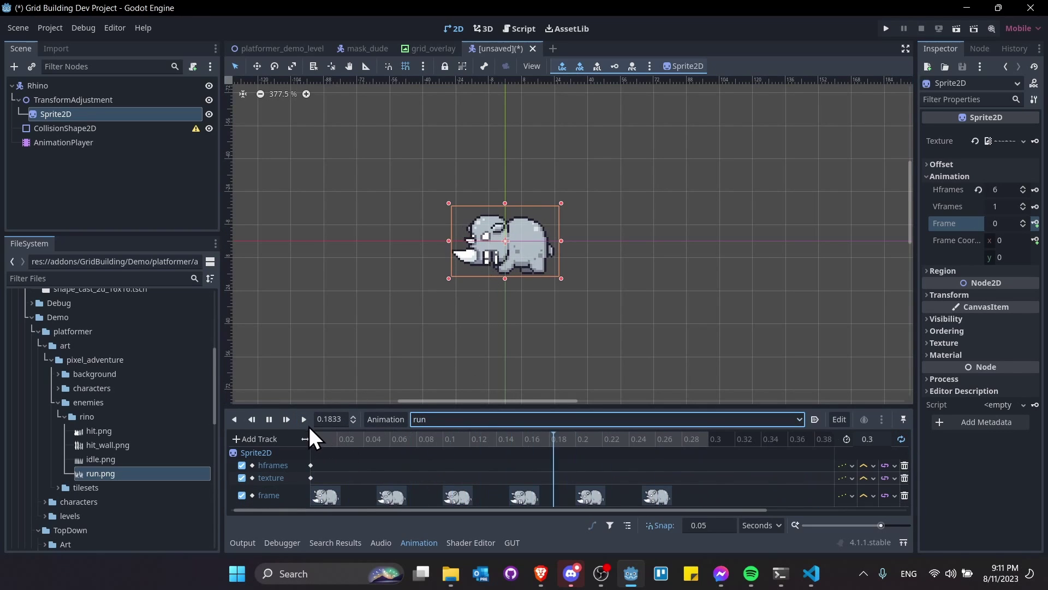
pyautogui.click(267, 419)
# - Move the Sprite2D up to position x 0, y -12 px and turn off grid snapping
pyautogui.scroll(3, 512, 257)
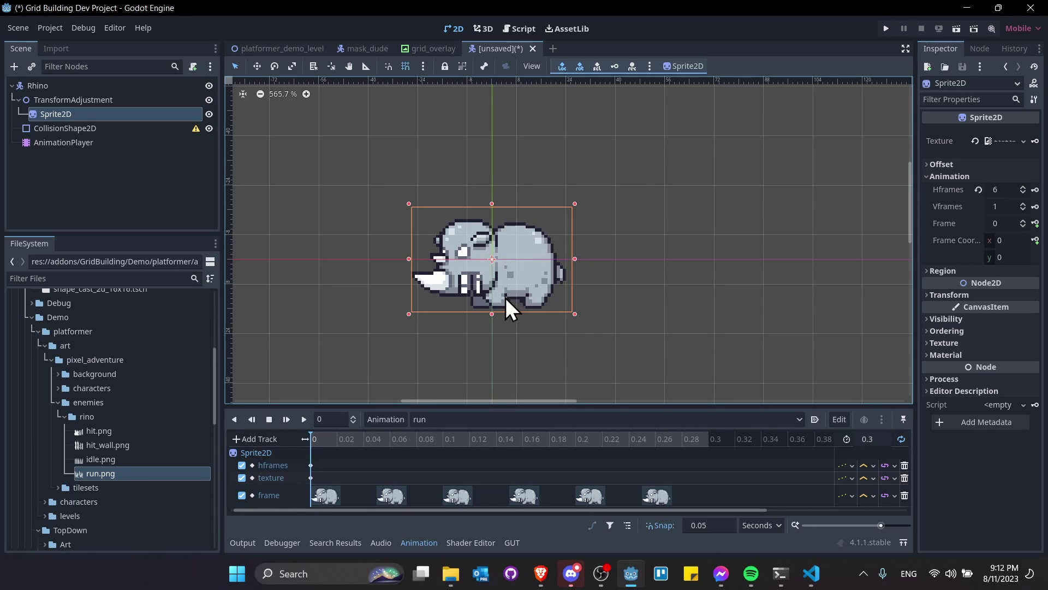
pyautogui.press('w')
pyautogui.moveTo(508, 288); pyautogui.dragTo(530, 239)
pyautogui.click(406, 66)
pyautogui.scroll(1, 516, 238)
pyautogui.click(961, 295)
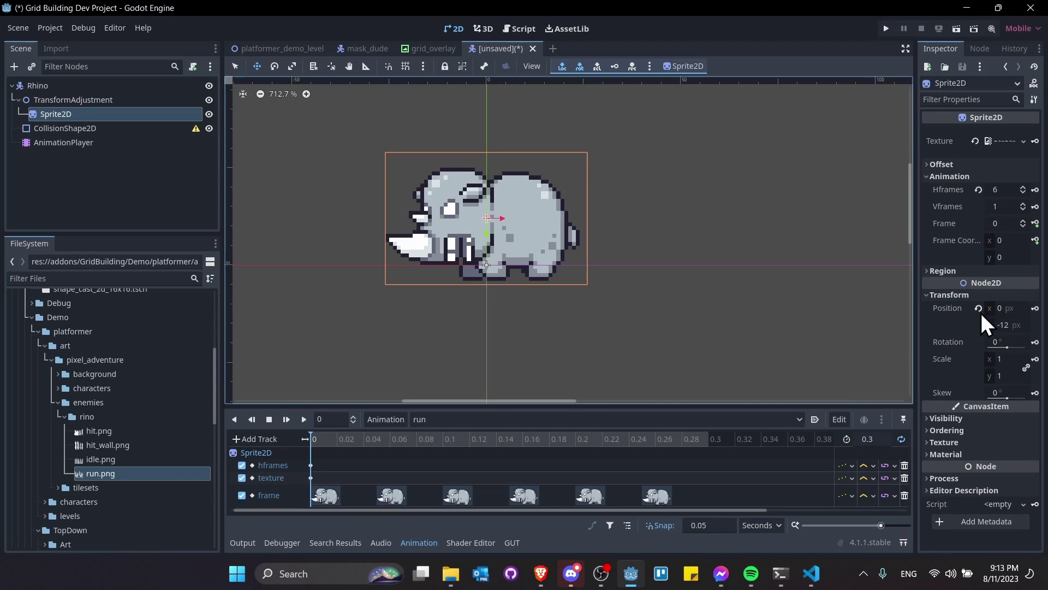
pyautogui.scroll(5, 496, 223)
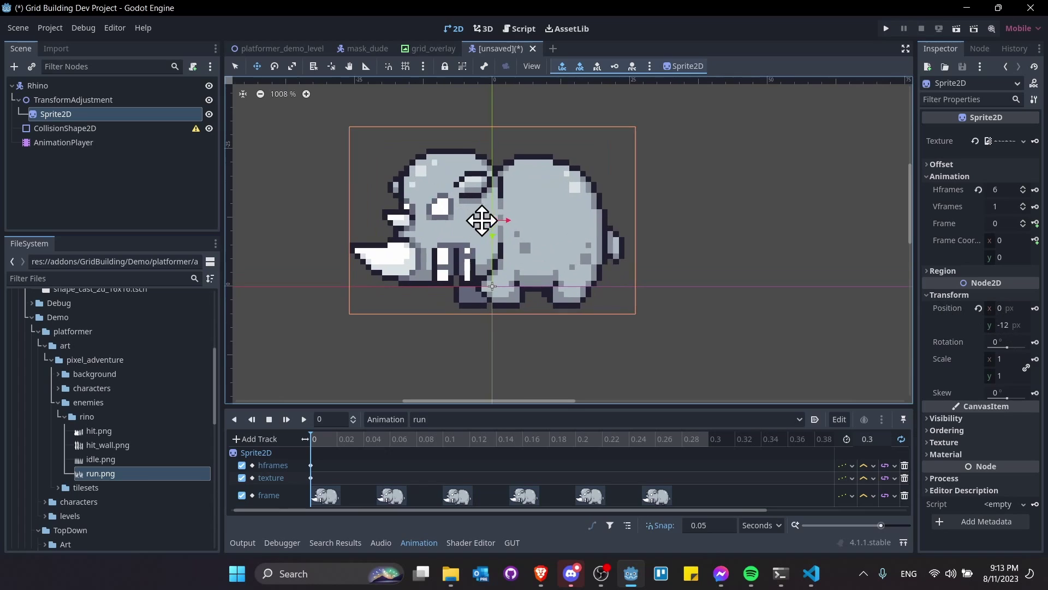
# - Assign a new CapsuleShape2D to the CollisionShape2D node
pyautogui.click(133, 133)
pyautogui.scroll(-2, 621, 163)
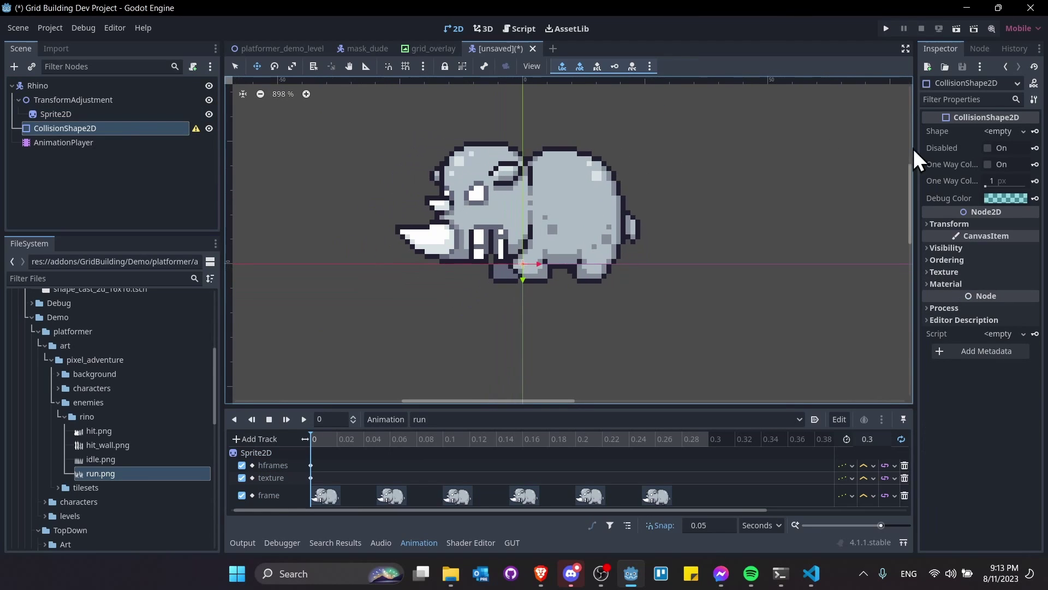
pyautogui.click(1025, 132)
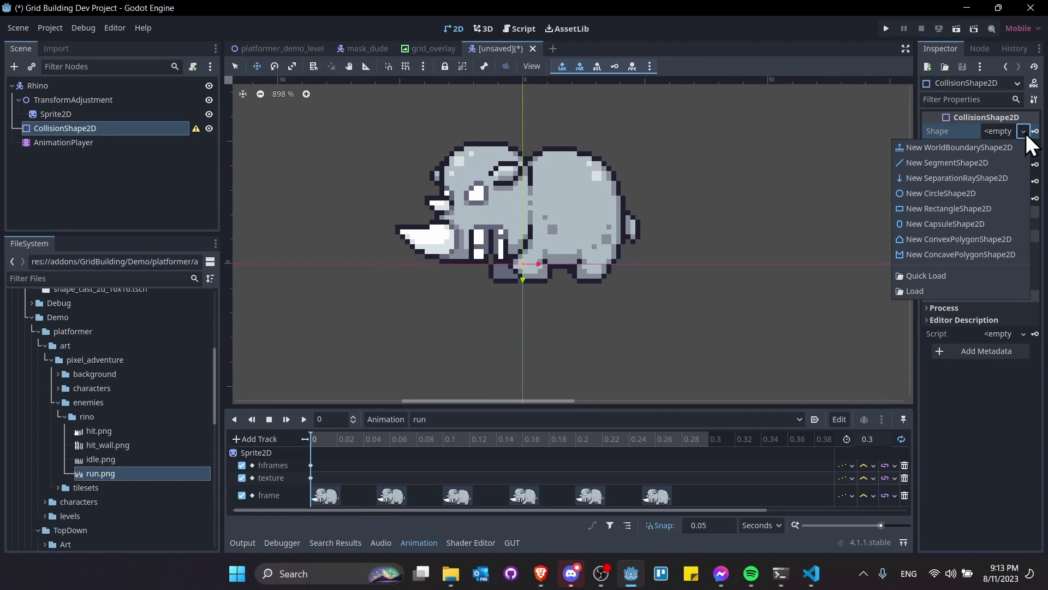
pyautogui.click(991, 224)
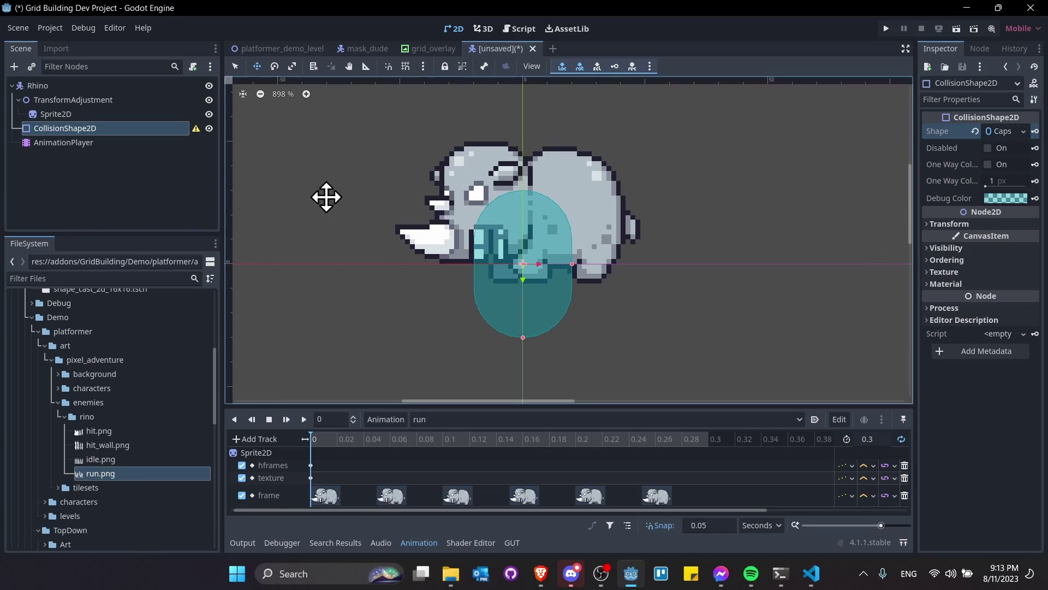
# - Rotate the collision capsule to 90° and move it up to y -7 px
pyautogui.click(952, 224)
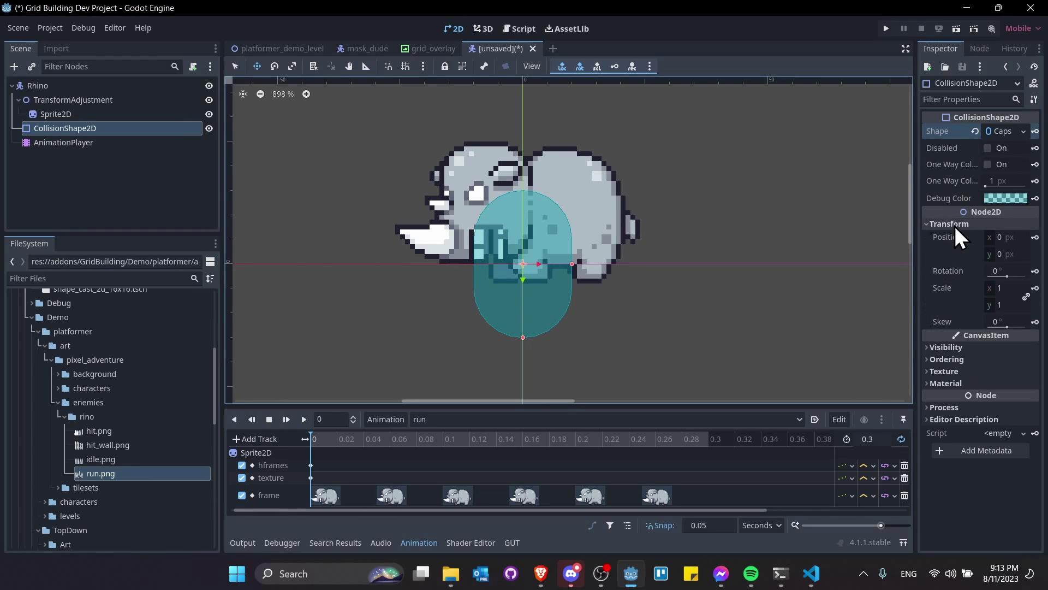
pyautogui.click(1005, 270)
pyautogui.write('90')
pyautogui.press('Return')
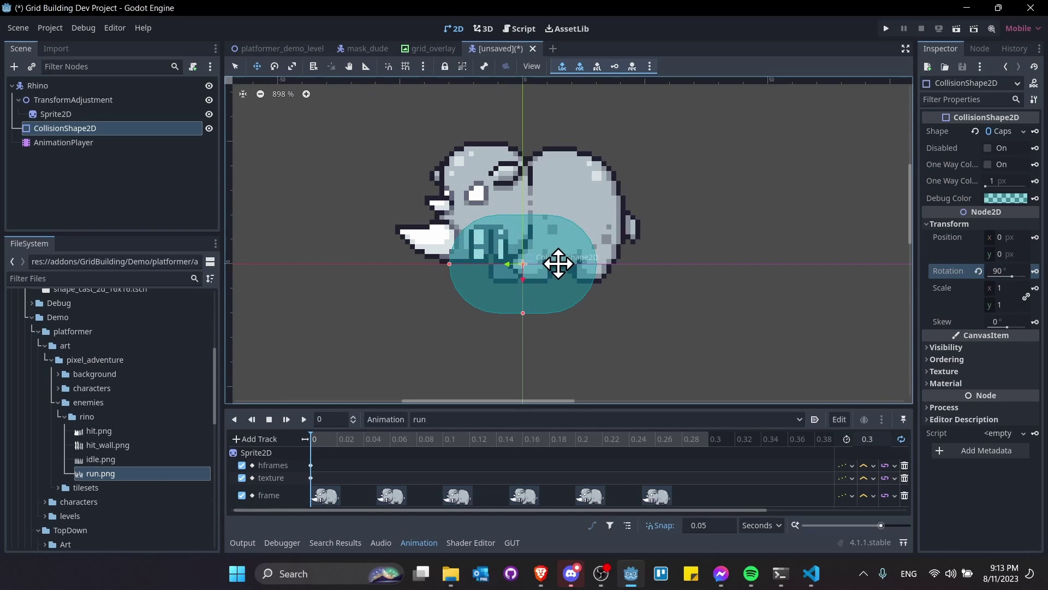
pyautogui.moveTo(565, 299); pyautogui.dragTo(566, 264)
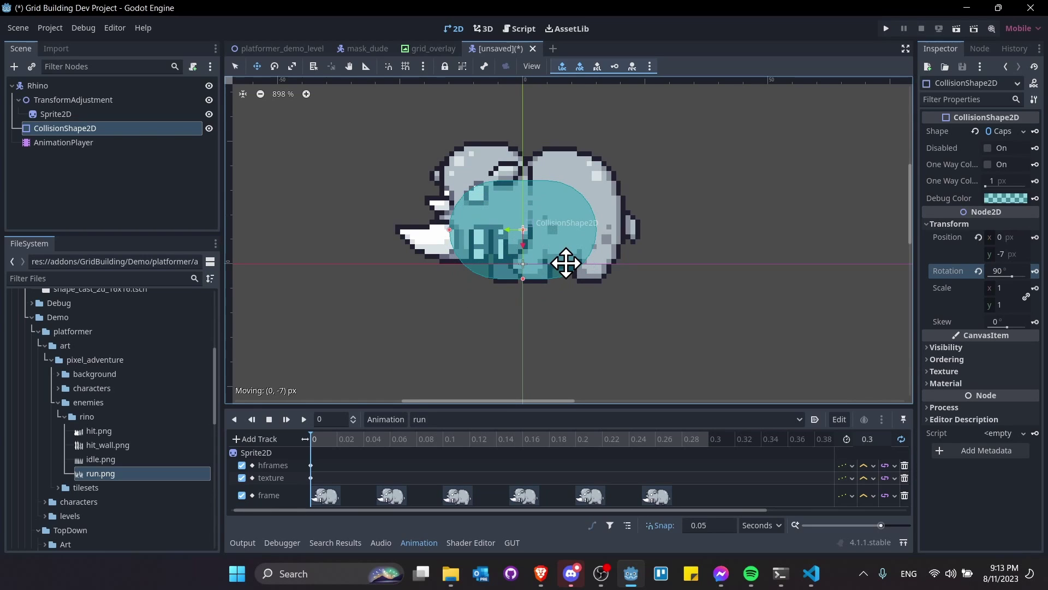
# - Resize the collision capsule to radius 13 px and height 42 px, and move it to y -9 px over the rhino's body
pyautogui.click(1002, 132)
pyautogui.moveTo(998, 148); pyautogui.dragTo(1000, 149)
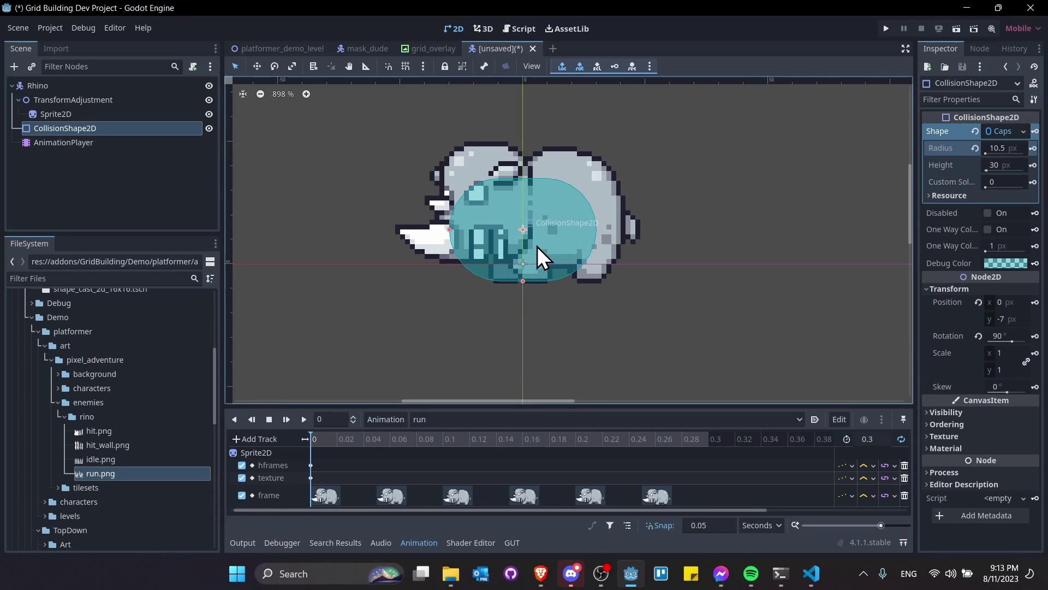
pyautogui.moveTo(450, 230); pyautogui.dragTo(419, 231)
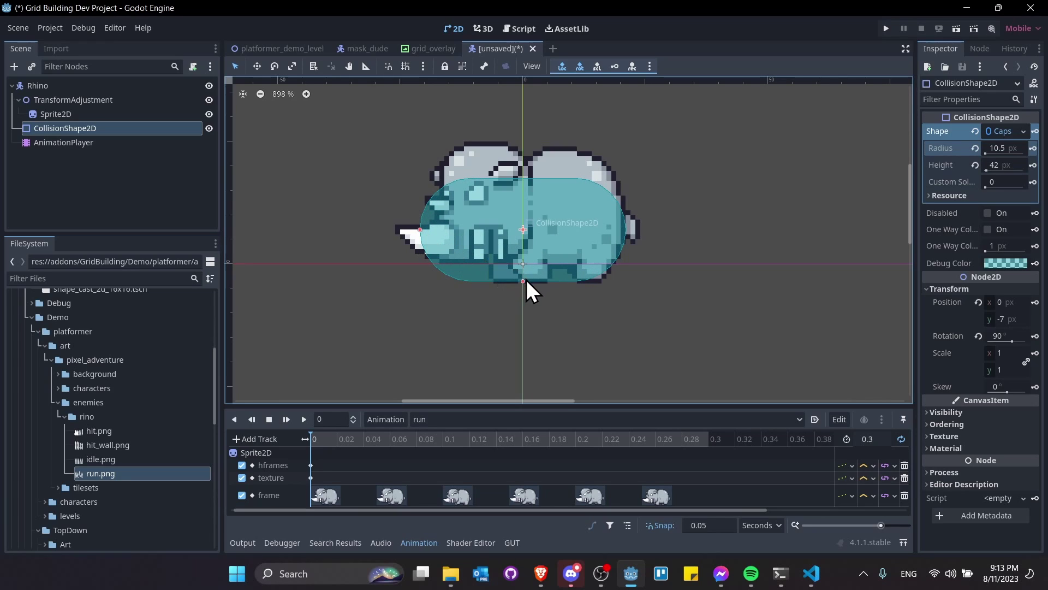
pyautogui.moveTo(523, 281); pyautogui.dragTo(526, 296)
pyautogui.moveTo(532, 232); pyautogui.dragTo(533, 219)
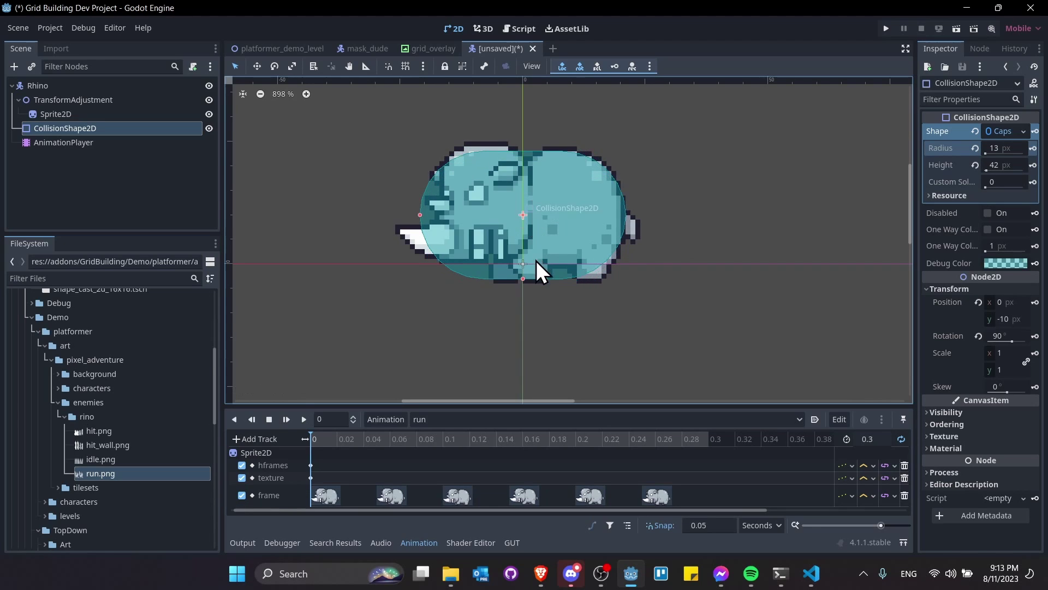
pyautogui.scroll(3, 536, 261)
pyautogui.moveTo(534, 274); pyautogui.dragTo(534, 278)
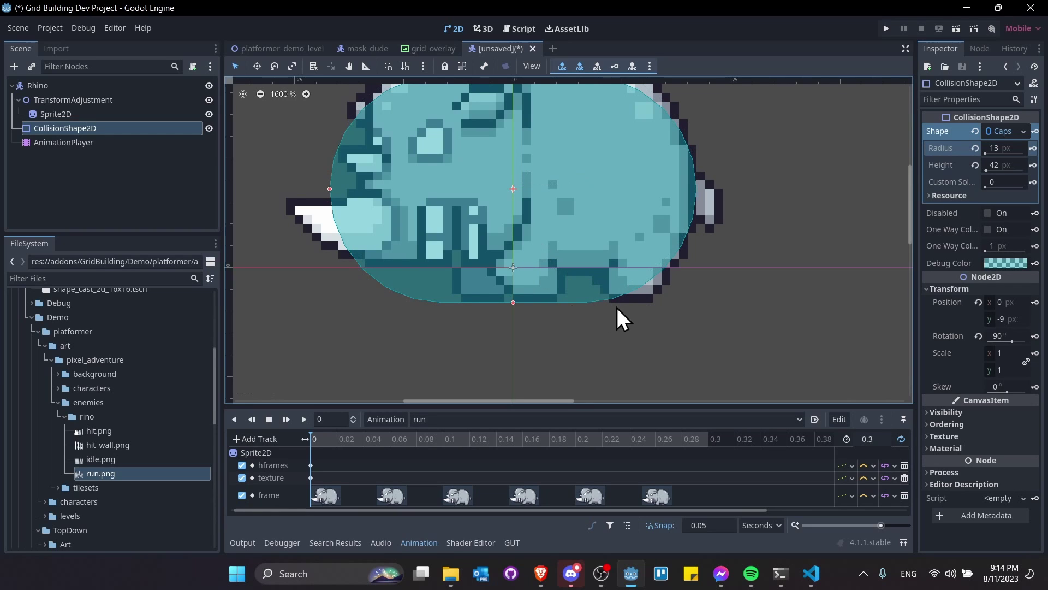
pyautogui.scroll(4, 510, 307)
pyautogui.scroll(-5, 653, 296)
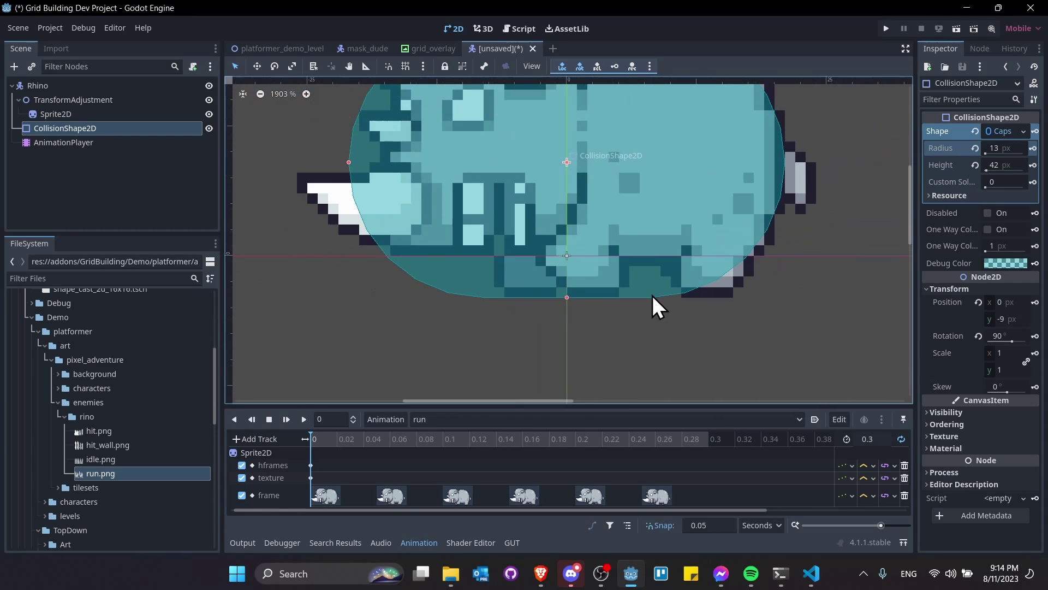
pyautogui.click(446, 127)
# - Rename the scene's root node to Rino
pyautogui.hotkey('ctrl', 's')
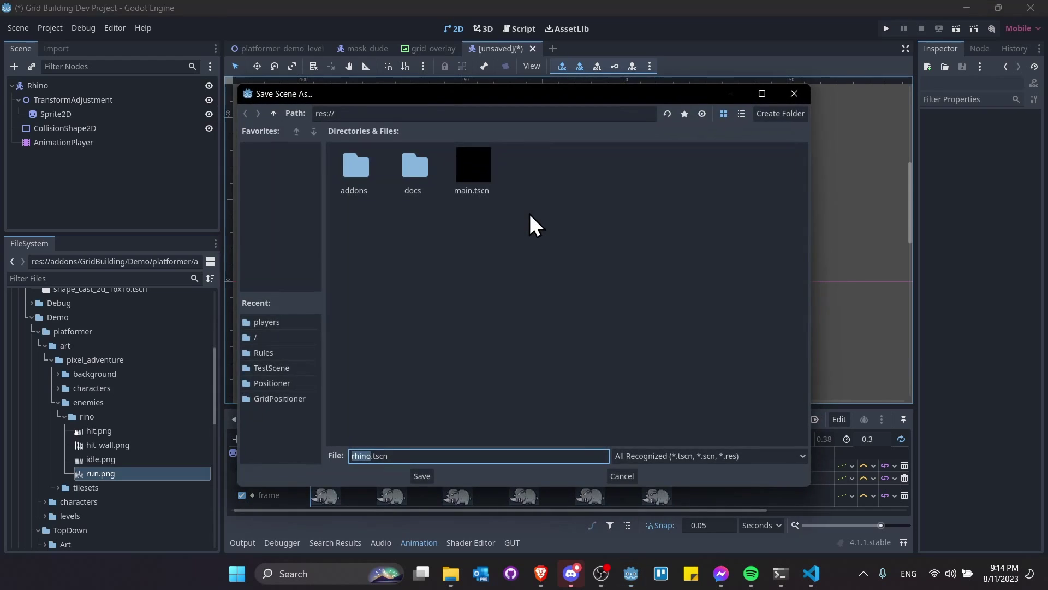
pyautogui.press('Escape')
pyautogui.click(125, 86)
pyautogui.write('Rino')
pyautogui.press('Return')
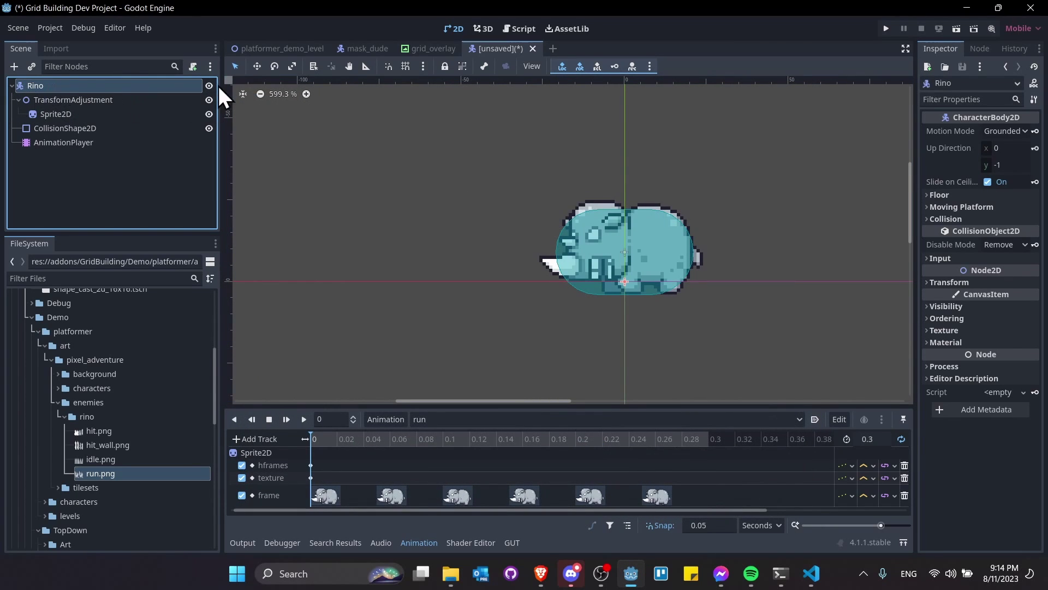
# - Save the scene as rino.tscn in a new enemies folder inside platformer/characters
pyautogui.hotkey('ctrl', 's')
pyautogui.doubleClick(356, 169)
pyautogui.doubleClick(360, 169)
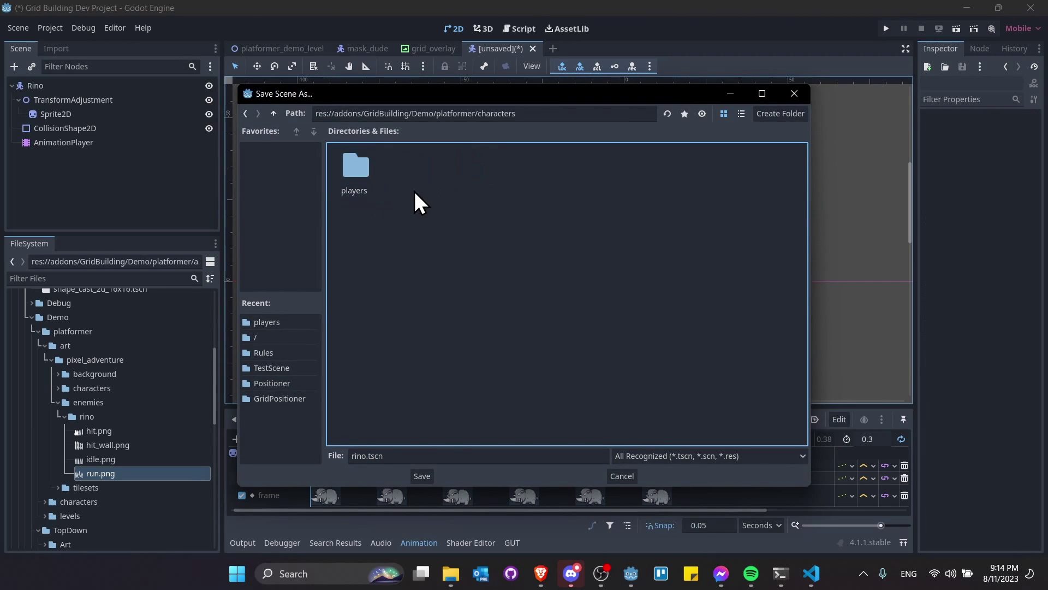
pyautogui.click(769, 118)
pyautogui.write('enemies')
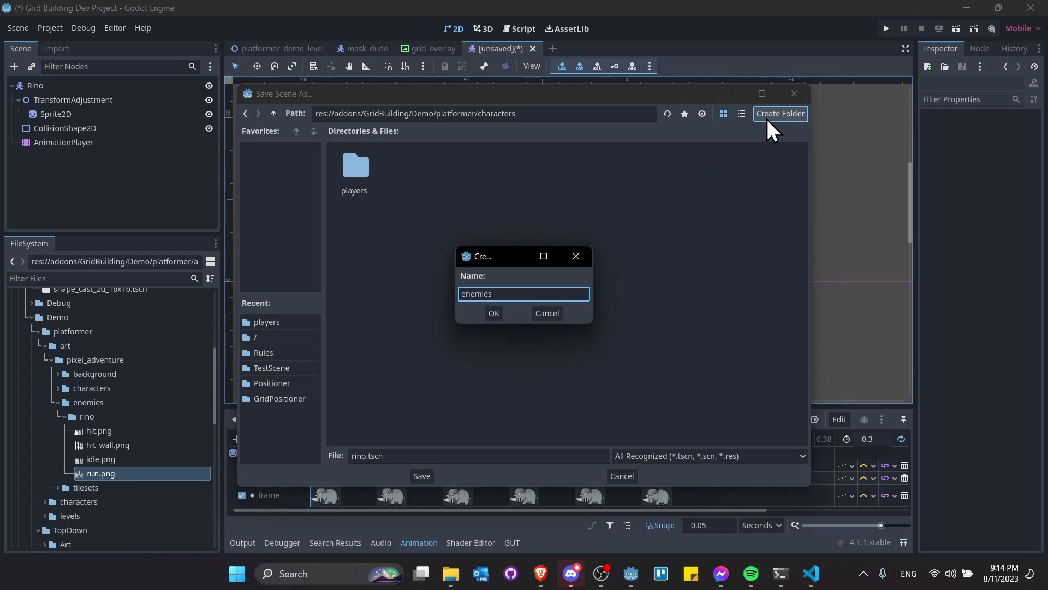
pyautogui.click(493, 313)
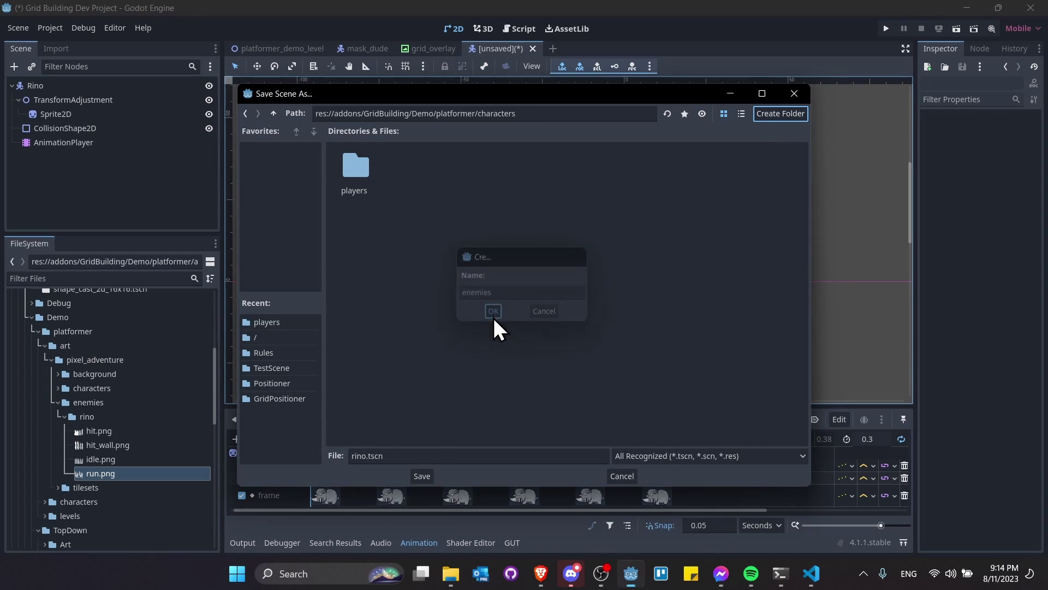
pyautogui.click(422, 476)
# - Find rino.tscn and place an instance of it above the orange platform in the platformer_demo_level scene
pyautogui.click(254, 51)
pyautogui.scroll(10, 681, 290)
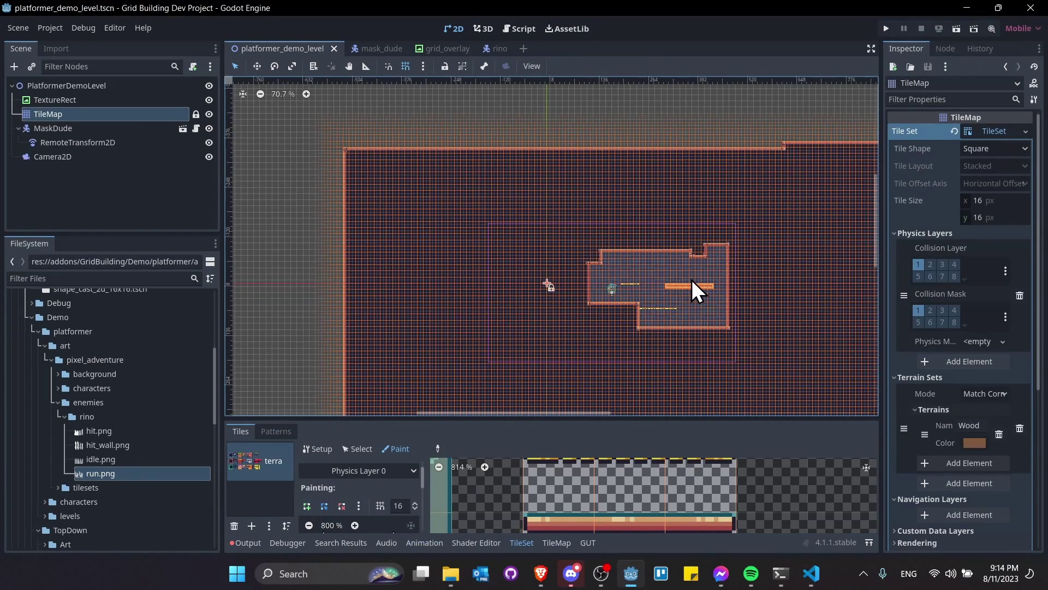
pyautogui.click(93, 278)
pyautogui.write('rino')
pyautogui.moveTo(102, 465); pyautogui.dragTo(621, 293)
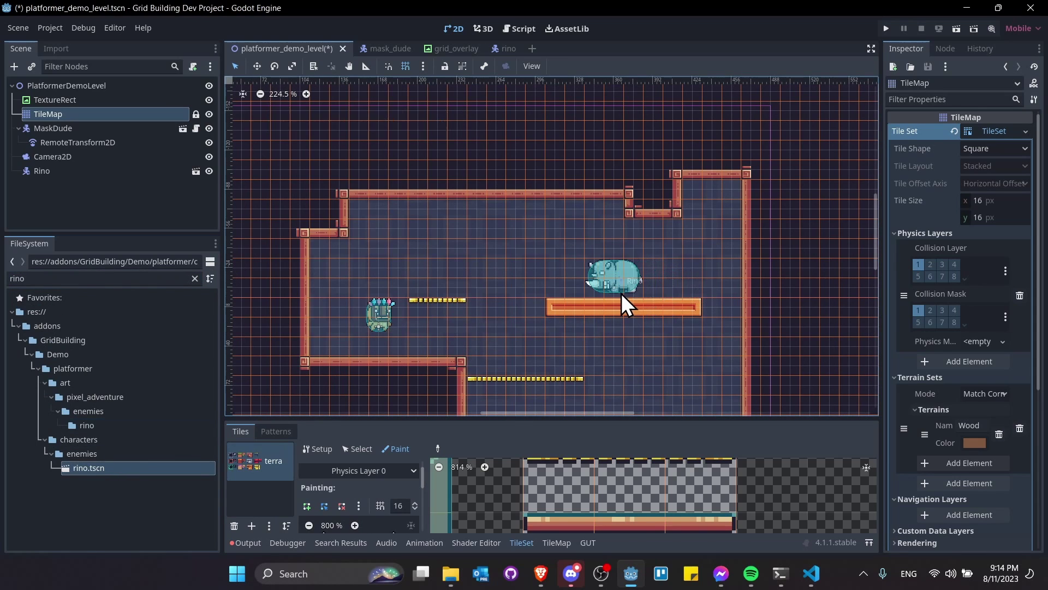
pyautogui.scroll(10, 621, 293)
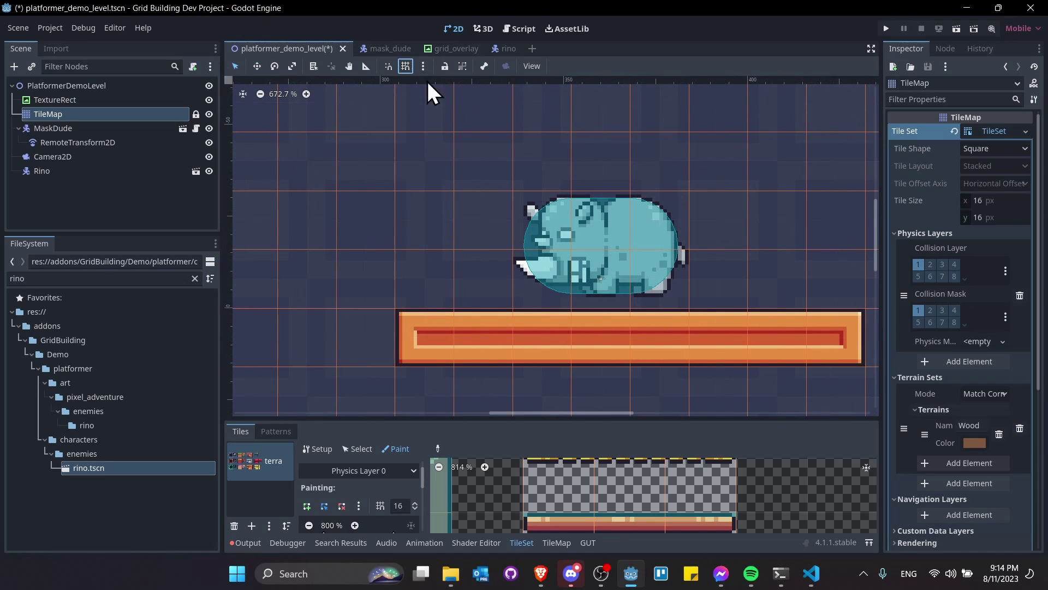
# - Nudge the Rino instance down and sideways so it rests on the orange platform, and save the level
pyautogui.moveTo(650, 248); pyautogui.dragTo(678, 257)
pyautogui.hotkey('ctrl', 's')
# - Open the Rino scene, put its root body on collision layer 3 only, and save the scene
pyautogui.click(196, 170)
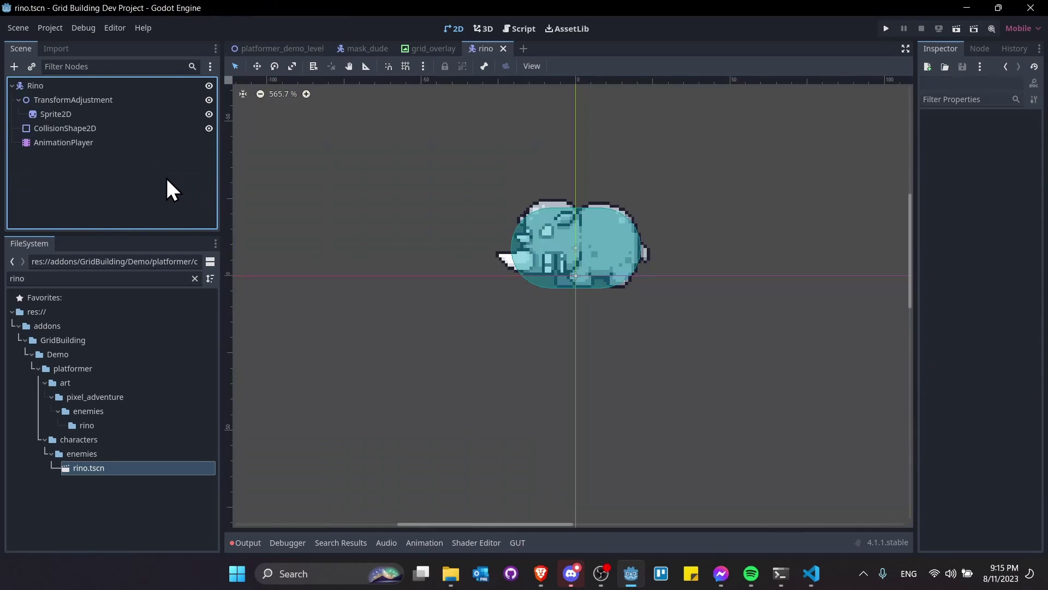
pyautogui.click(78, 87)
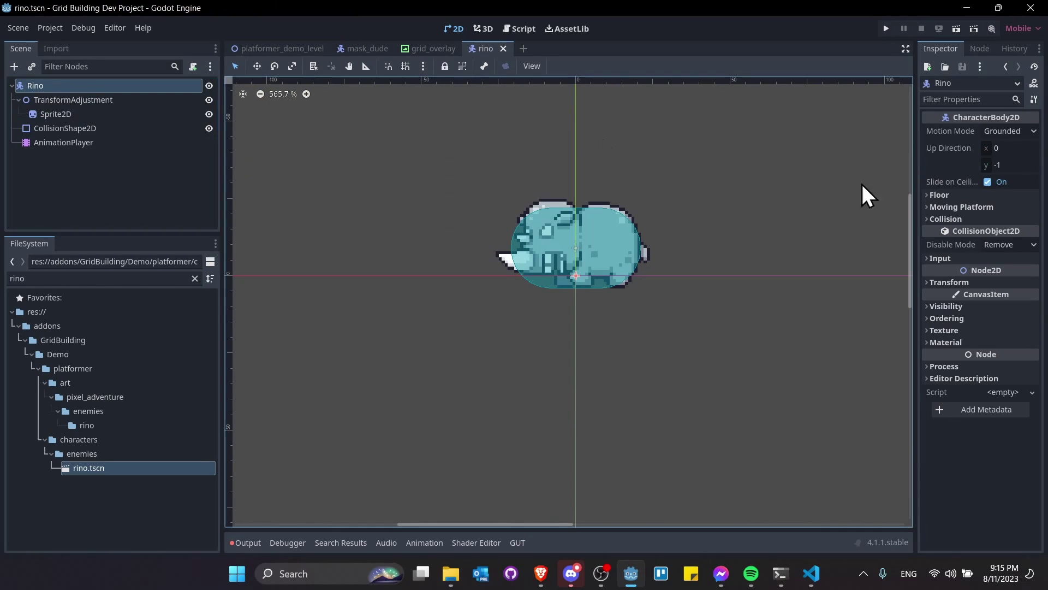
pyautogui.moveTo(913, 218); pyautogui.dragTo(881, 219)
pyautogui.click(906, 220)
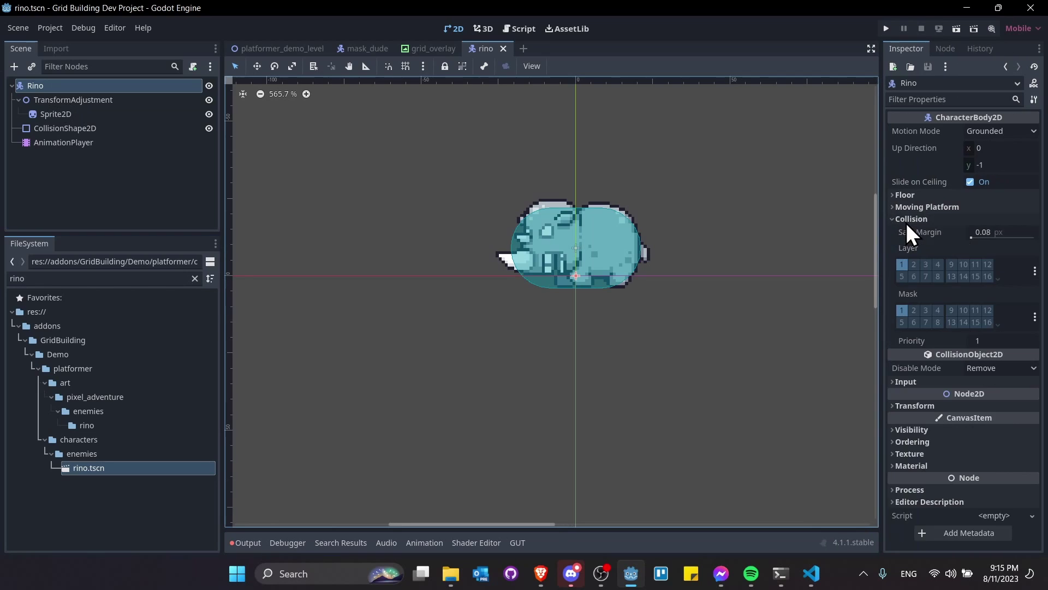
pyautogui.click(923, 263)
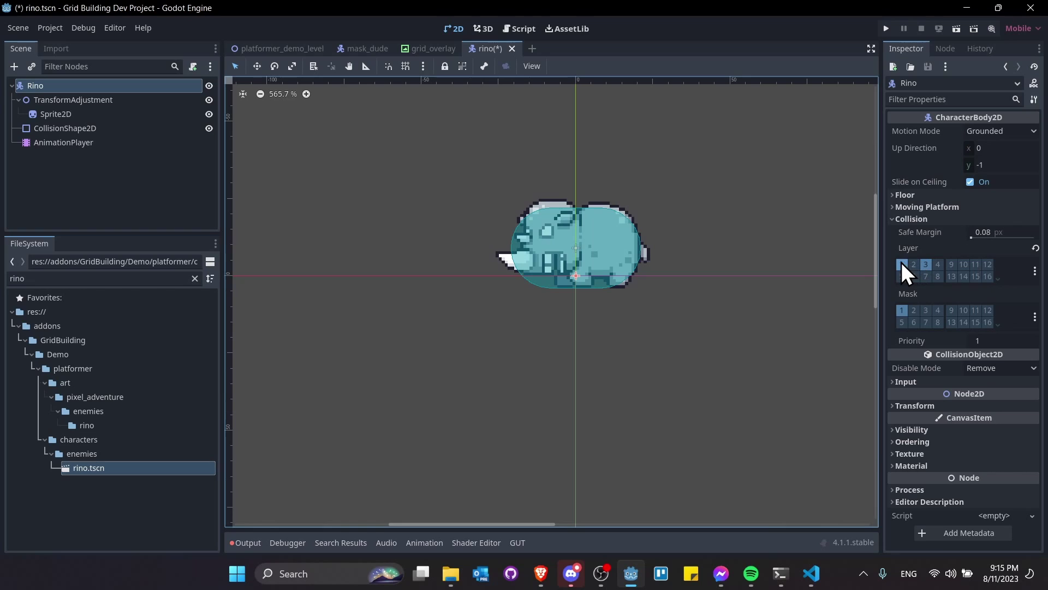
pyautogui.click(901, 264)
pyautogui.hotkey('ctrl', 's')
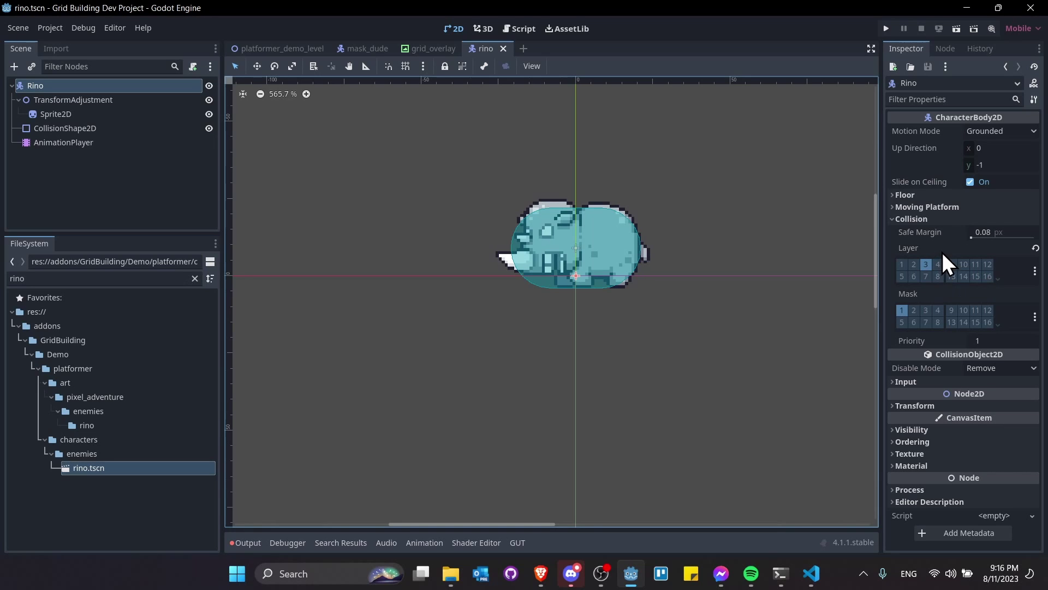
# - Run the platformer_demo_level scene and walk MaskDude back and forth across the Rino on the orange platform
pyautogui.click(284, 49)
pyautogui.scroll(-1, 470, 159)
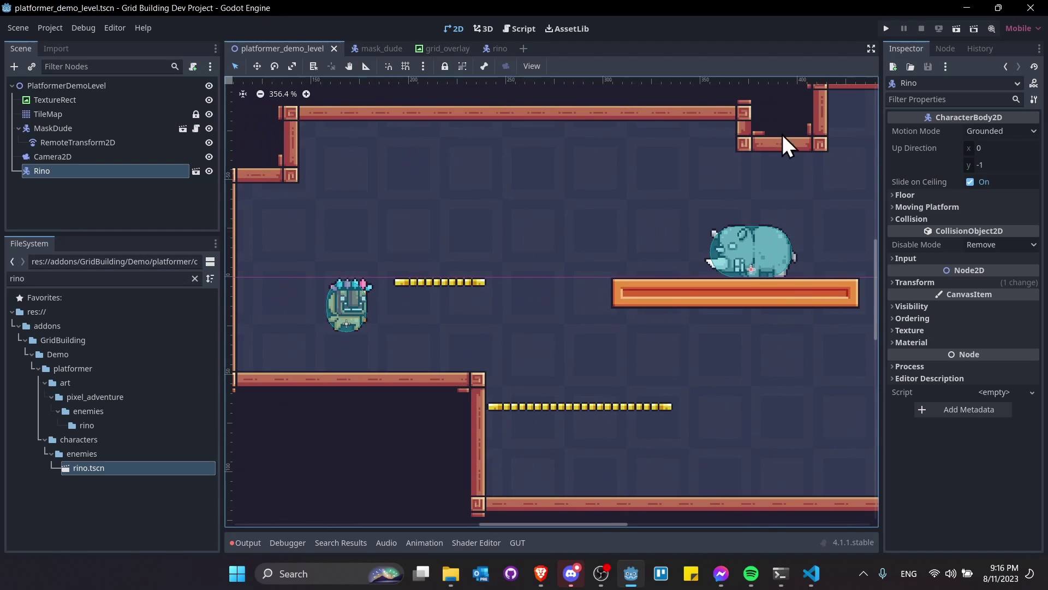
pyautogui.click(956, 30)
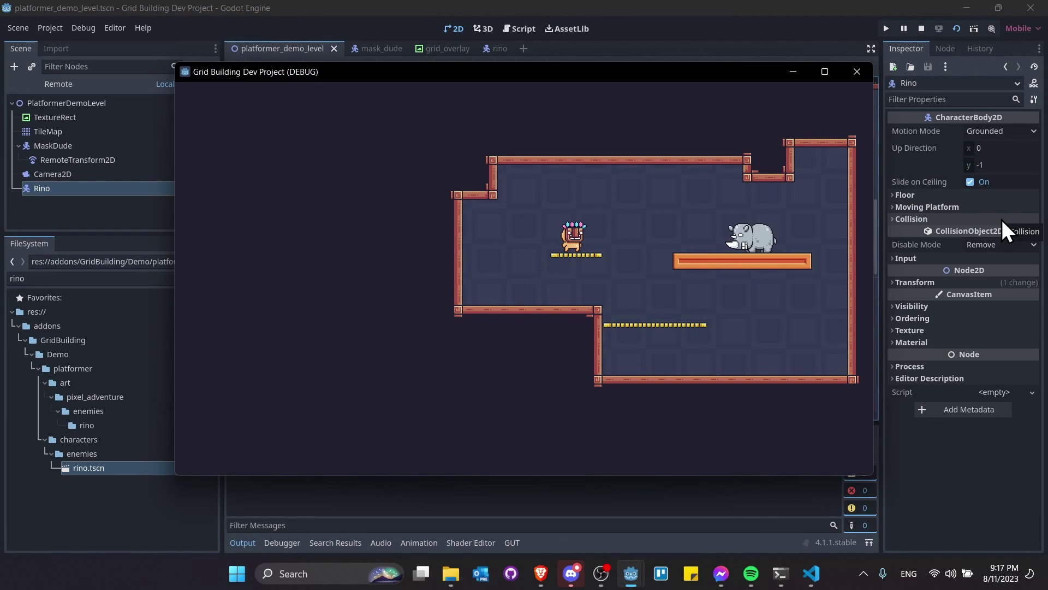
pyautogui.press('d')
pyautogui.press('space')
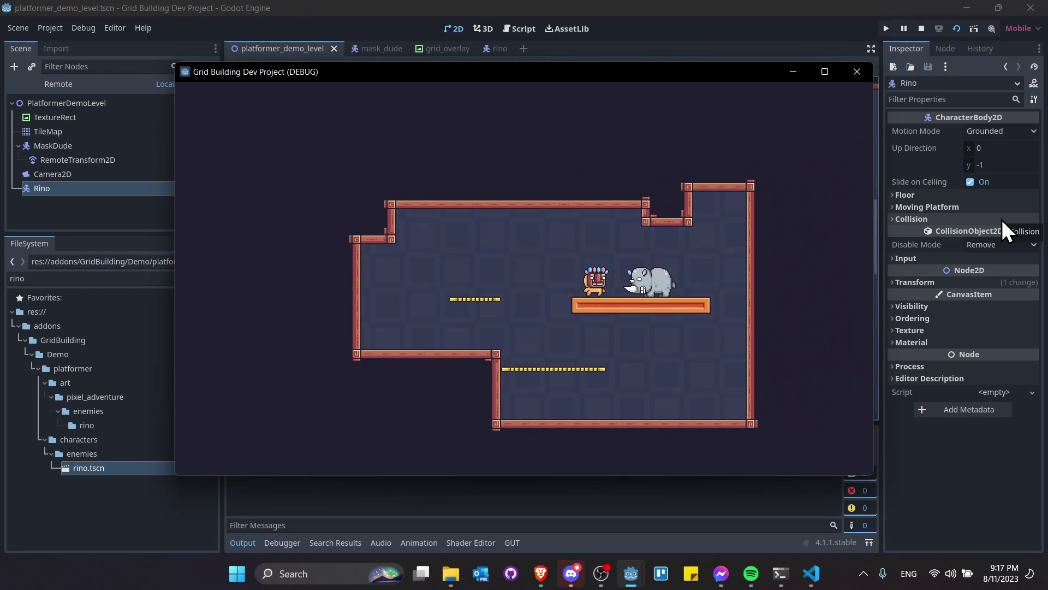
pyautogui.press('d')
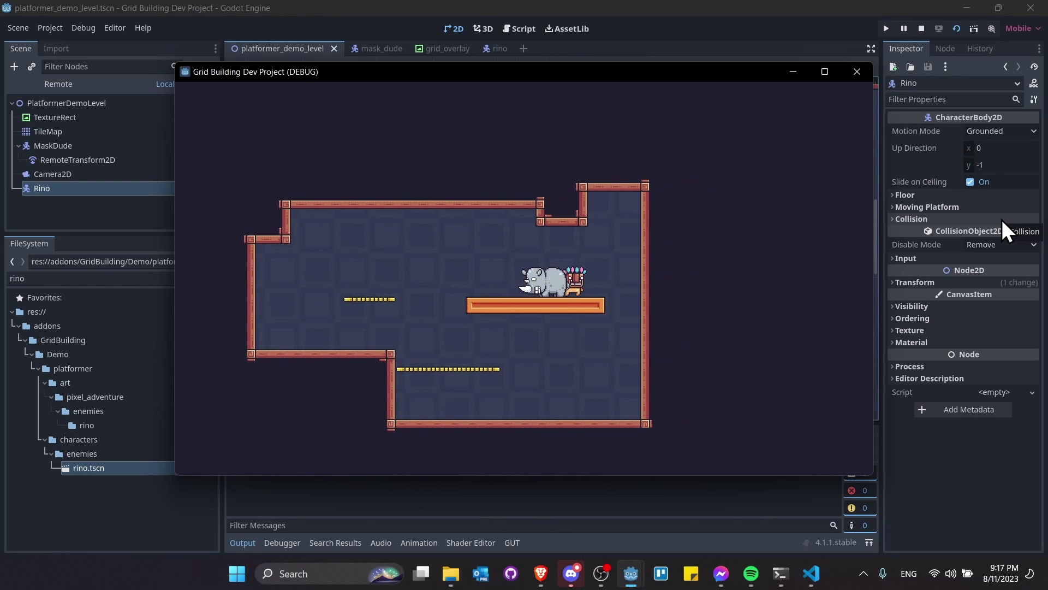
pyautogui.press('d')
pyautogui.press('a')
pyautogui.press('d')
pyautogui.press('a')
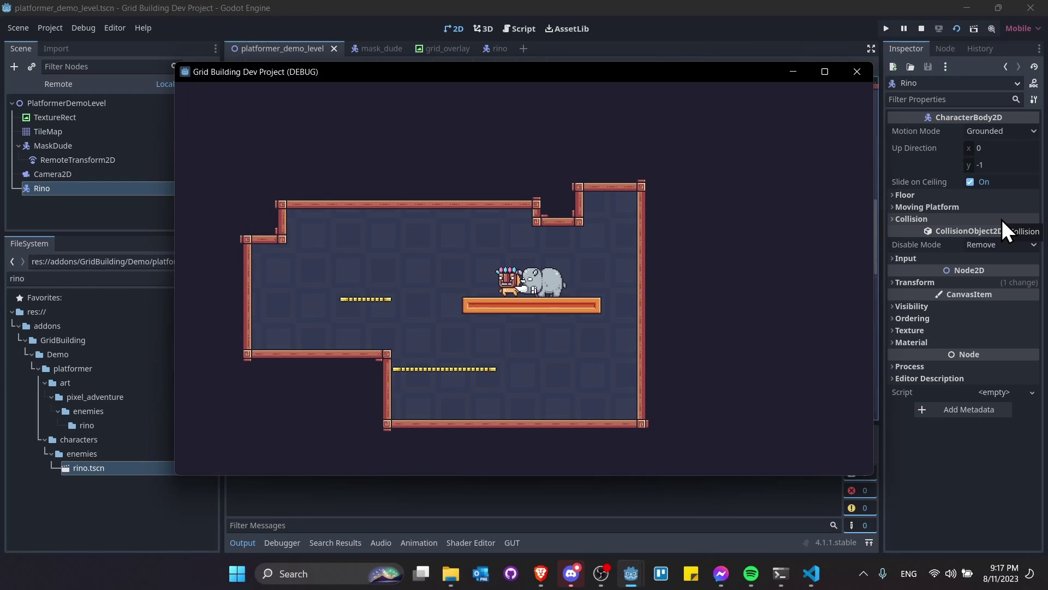
# - Return to the editor and inspect MaskDude's collision layer and mask settings
pyautogui.hotkey('alt', 'Tab')
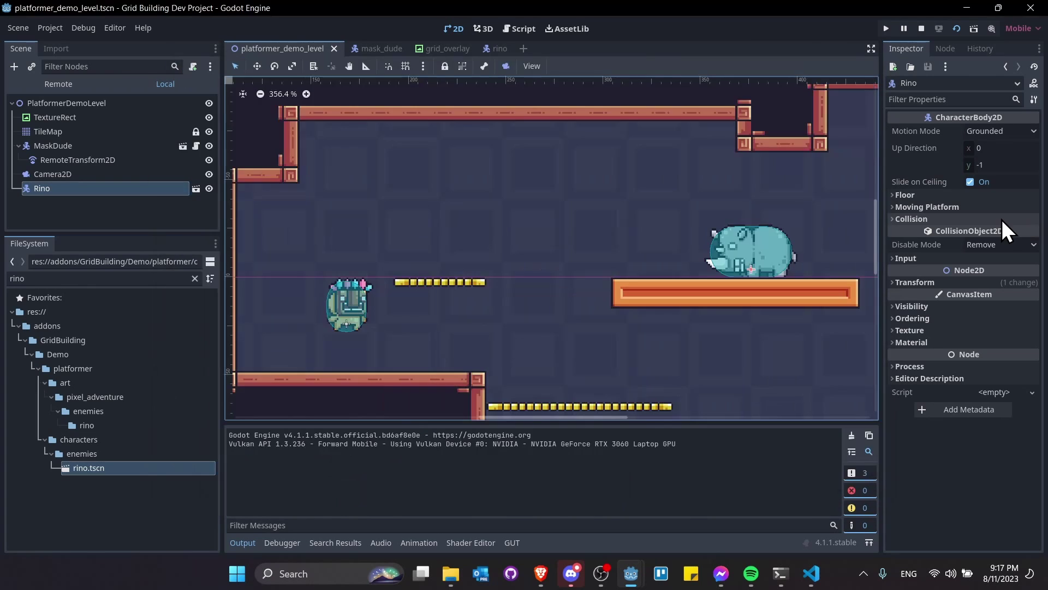
pyautogui.click(49, 146)
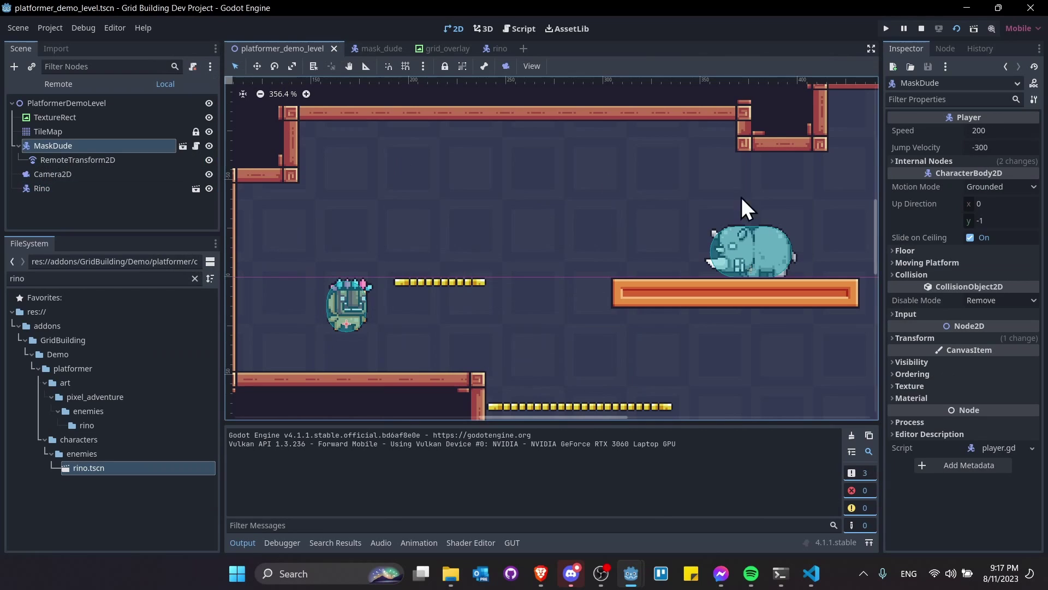
pyautogui.click(942, 274)
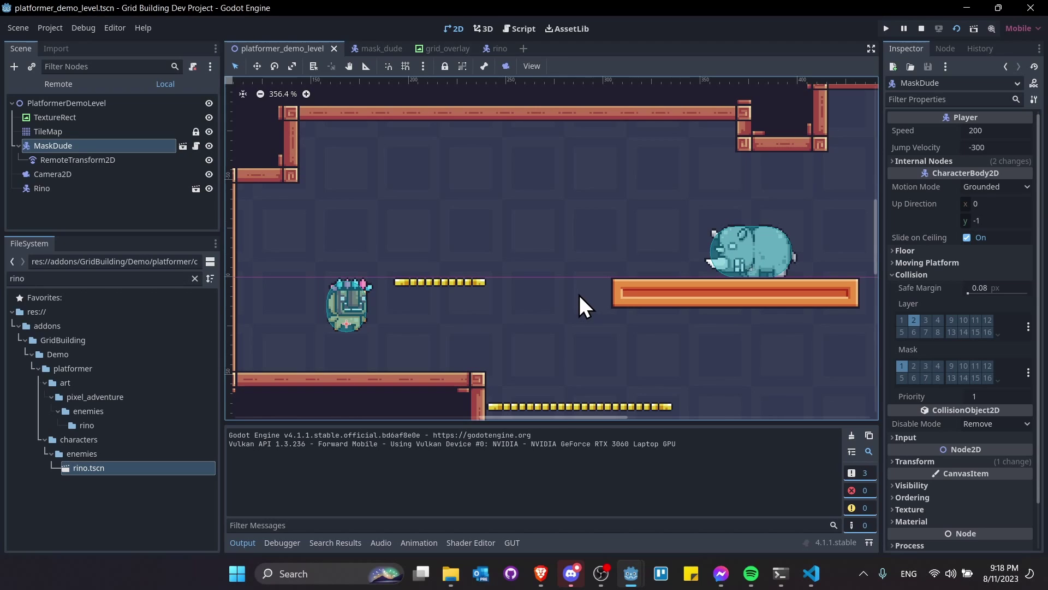
# - Attach a new GDScript rino.gd to the Rino root node, using the CharacterBody2D: Basic Movement template in the enemies folder
pyautogui.click(491, 49)
pyautogui.moveTo(533, 216); pyautogui.dragTo(509, 220, button='middle')
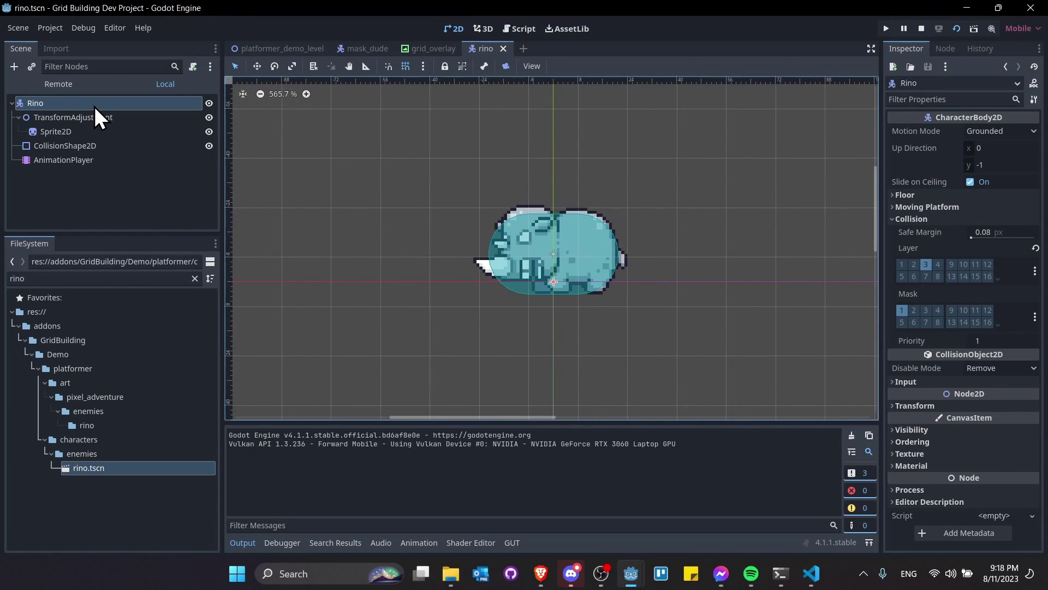
pyautogui.rightClick(158, 110)
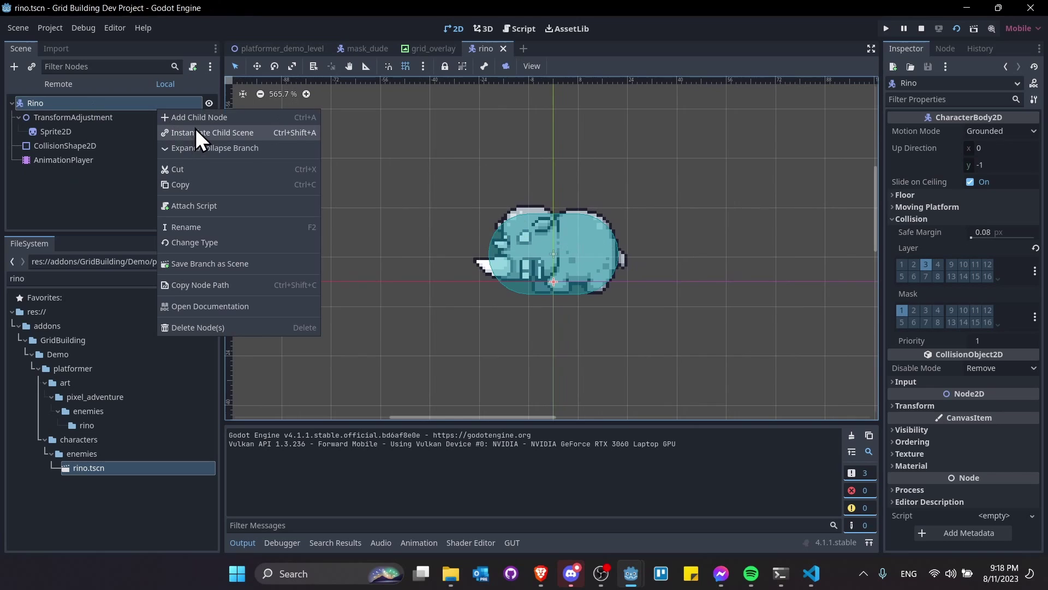
pyautogui.click(210, 207)
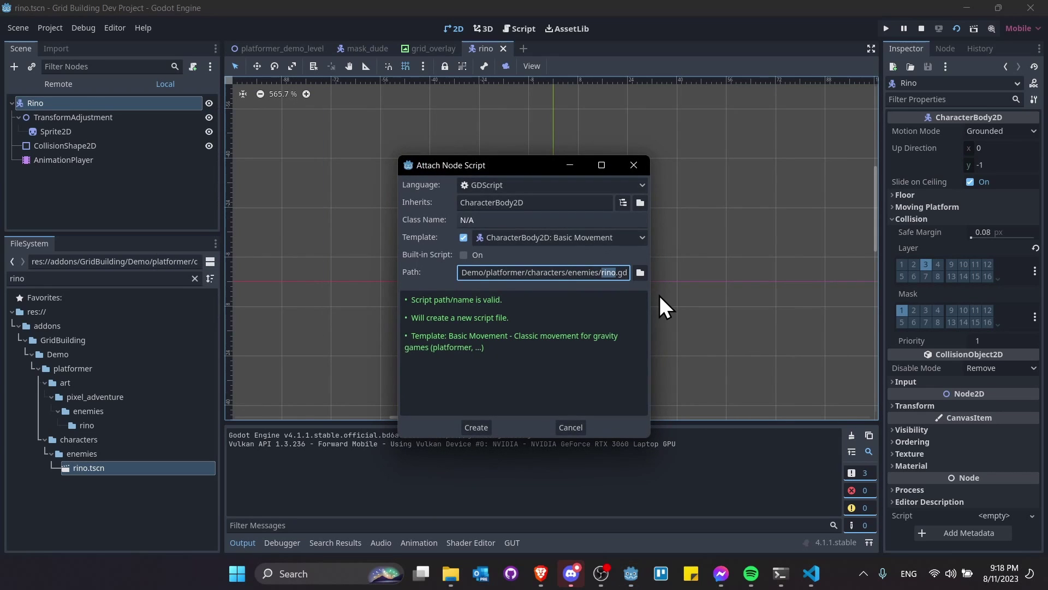
pyautogui.moveTo(652, 277); pyautogui.dragTo(709, 278)
pyautogui.hotkey('shift', 'Home')
pyautogui.click(697, 278)
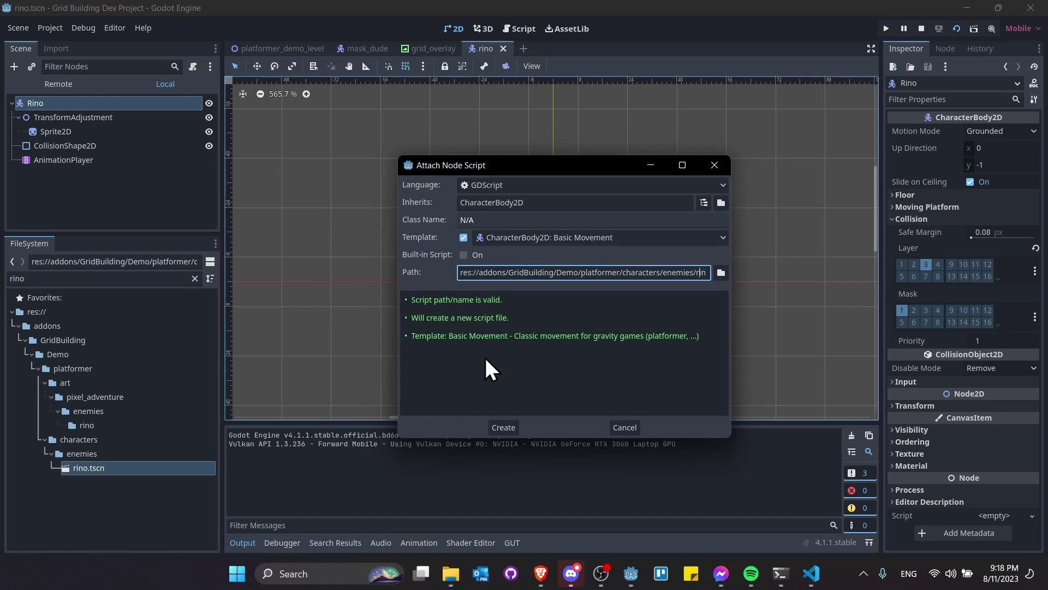
pyautogui.click(514, 429)
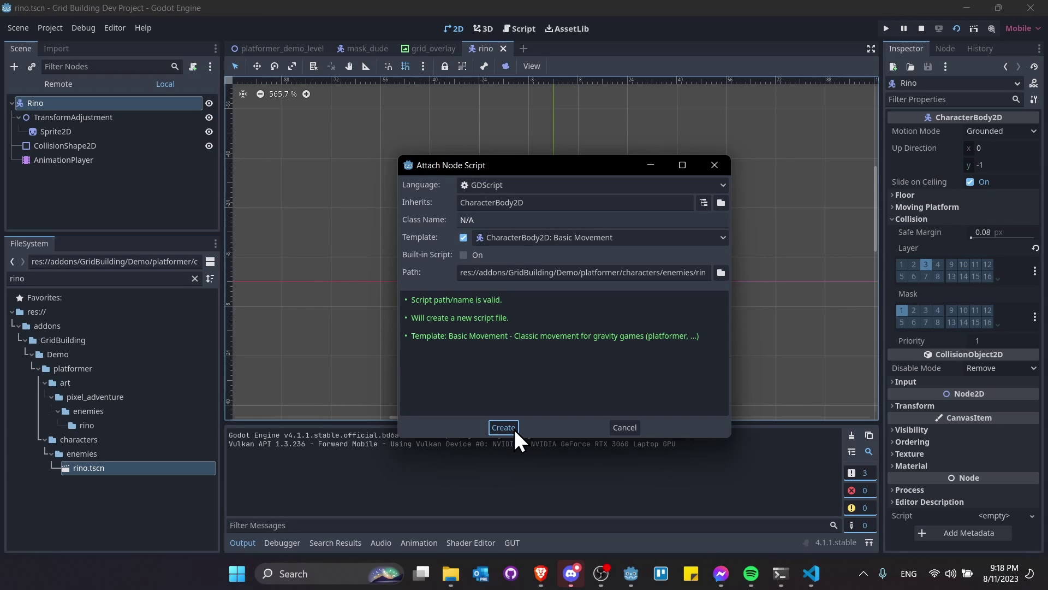
pyautogui.click(514, 427)
pyautogui.scroll(-1, 538, 188)
pyautogui.scroll(1, 538, 189)
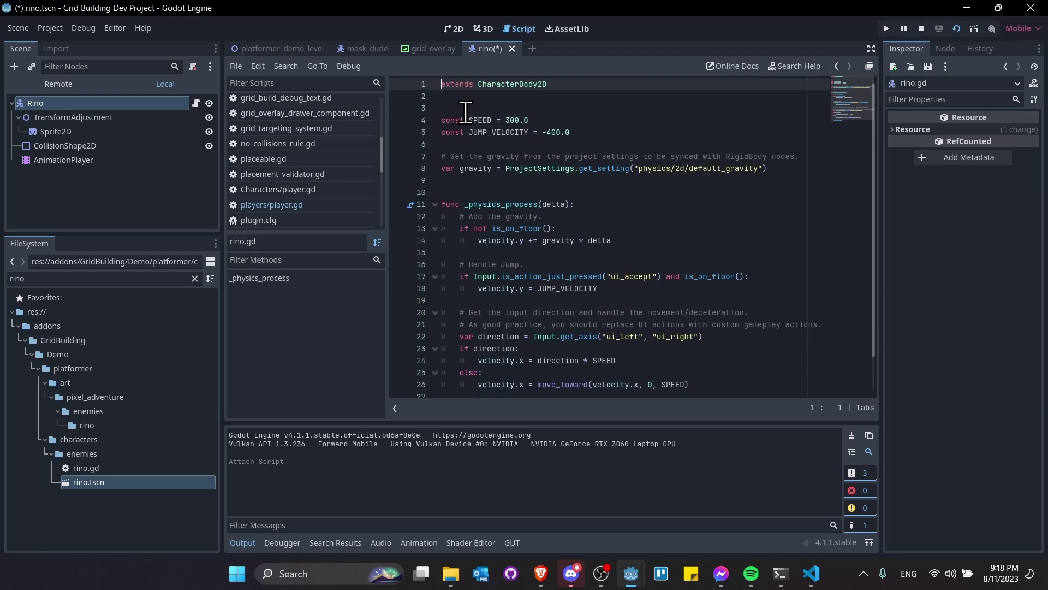
# - Replace the SPEED constant declaration with an exported variable named speed, keeping the 300.0 default
pyautogui.click(492, 108)
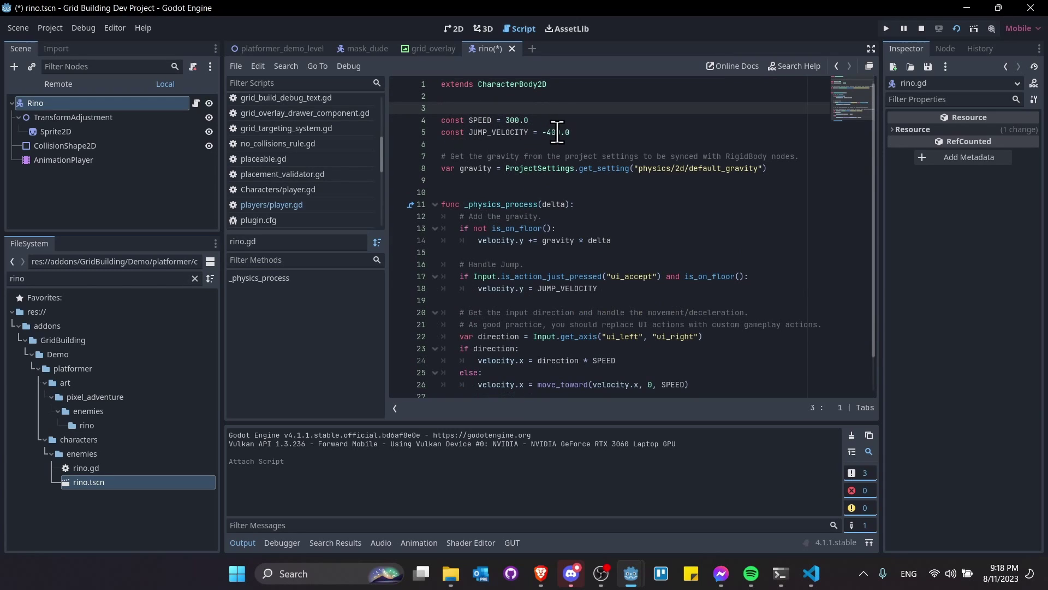
pyautogui.click(446, 121)
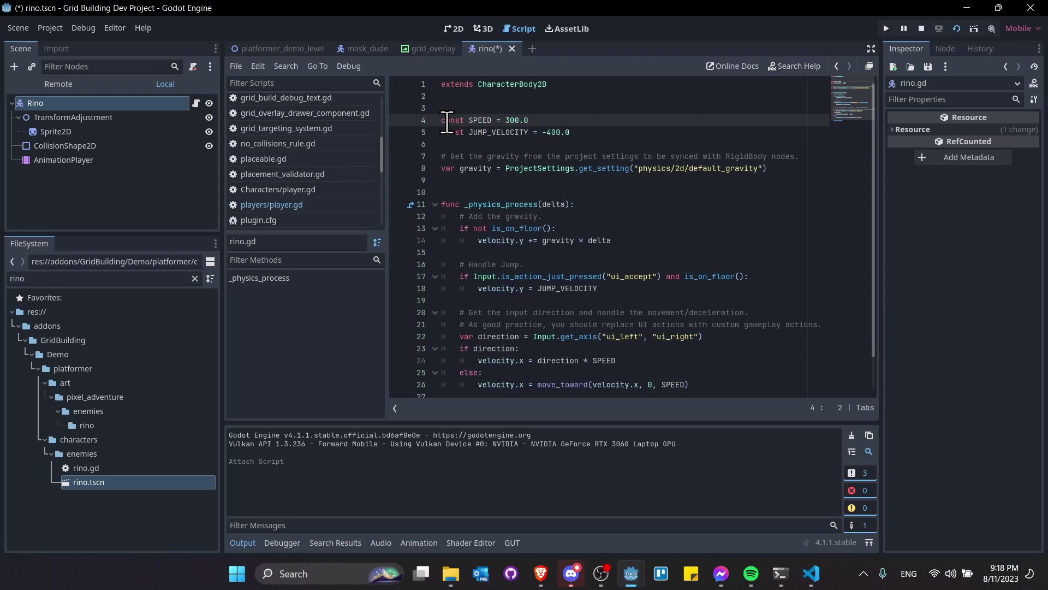
pyautogui.doubleClick(455, 122)
pyautogui.write('@export var speed')
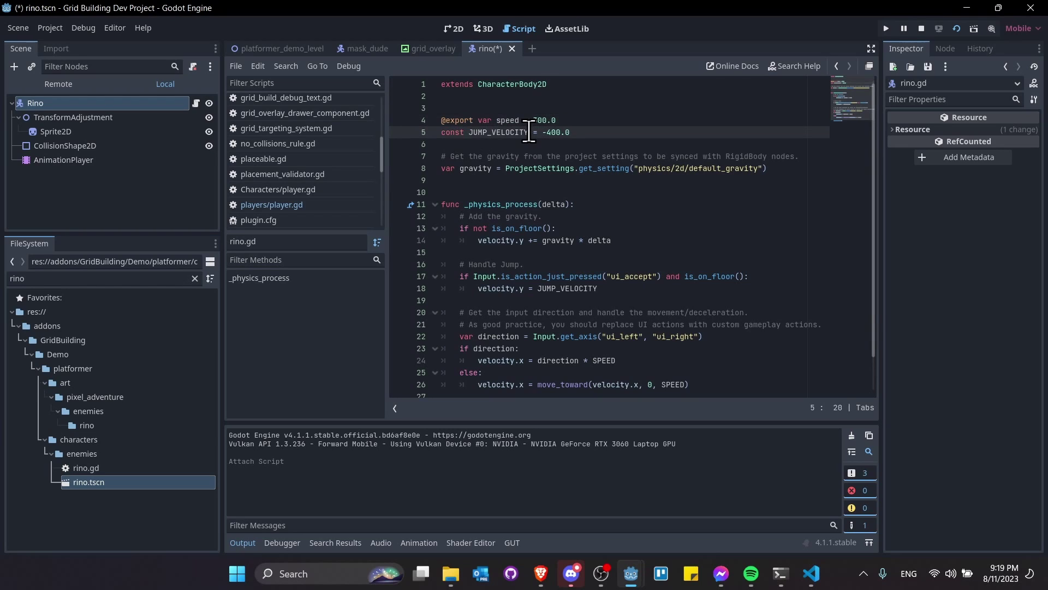
# - Replace the JUMP_VELOCITY constant declaration with an exported variable named jump_velocity, and save the script
pyautogui.moveTo(528, 133); pyautogui.dragTo(415, 131)
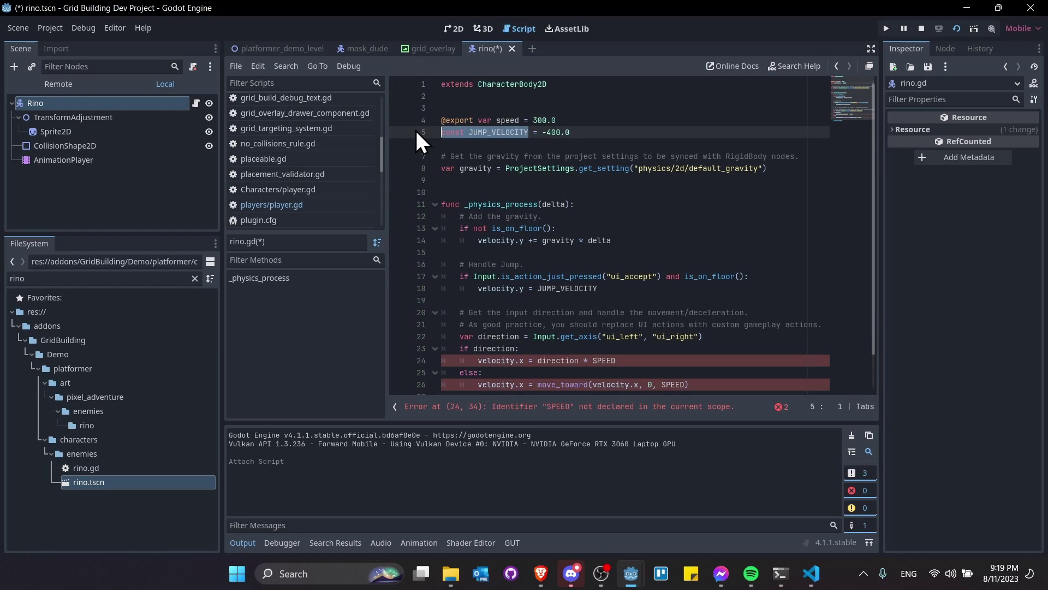
pyautogui.write('@export ')
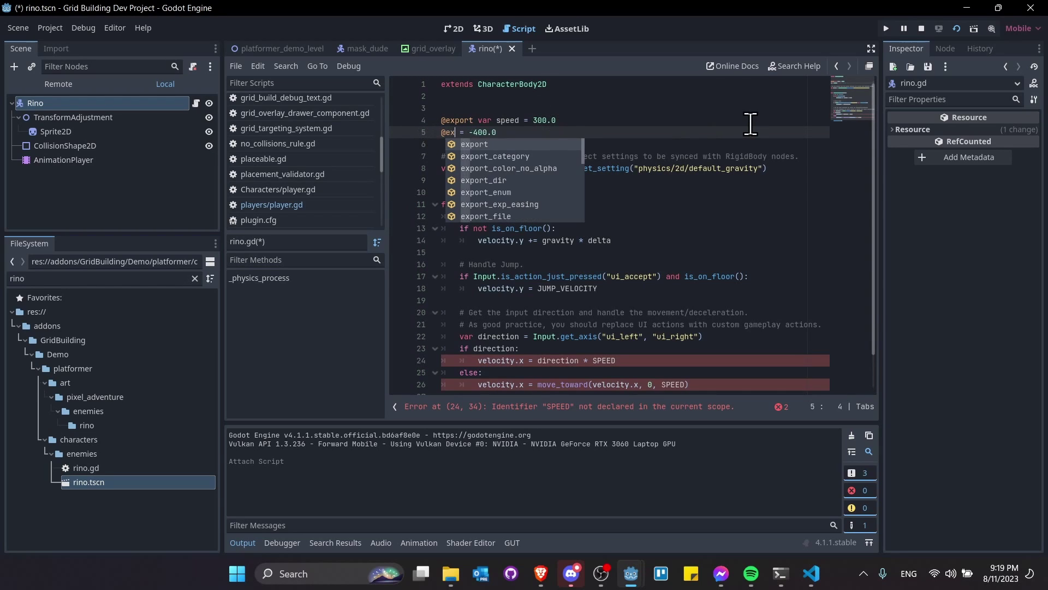
pyautogui.write('var jump_veloci')
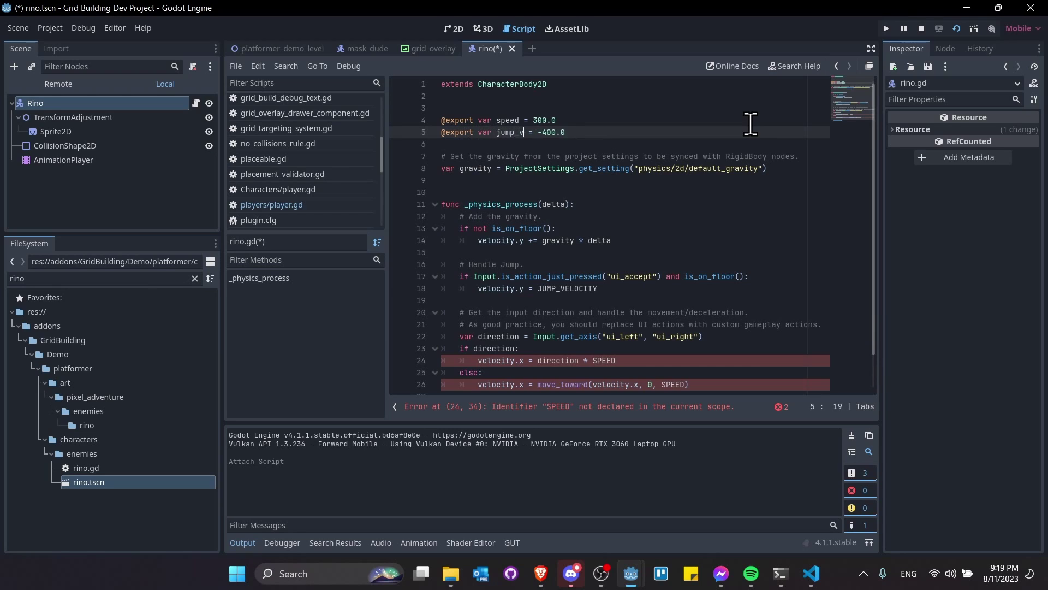
pyautogui.write('ty')
pyautogui.hotkey('ctrl', 's')
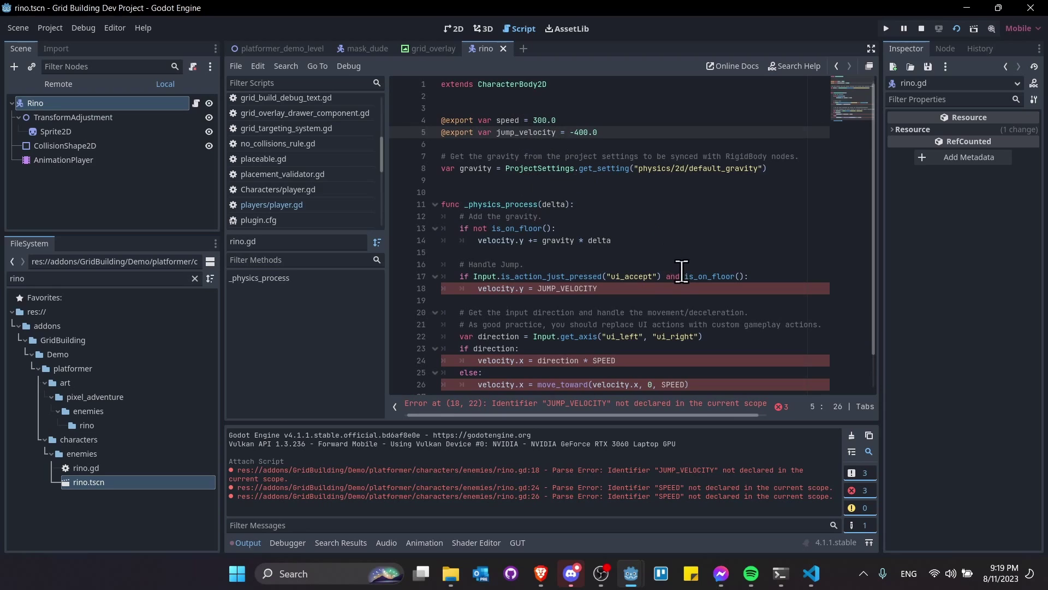
# - Delete the jump-handling block and the extra blank line below the gravity code in _physics_process
pyautogui.click(536, 290)
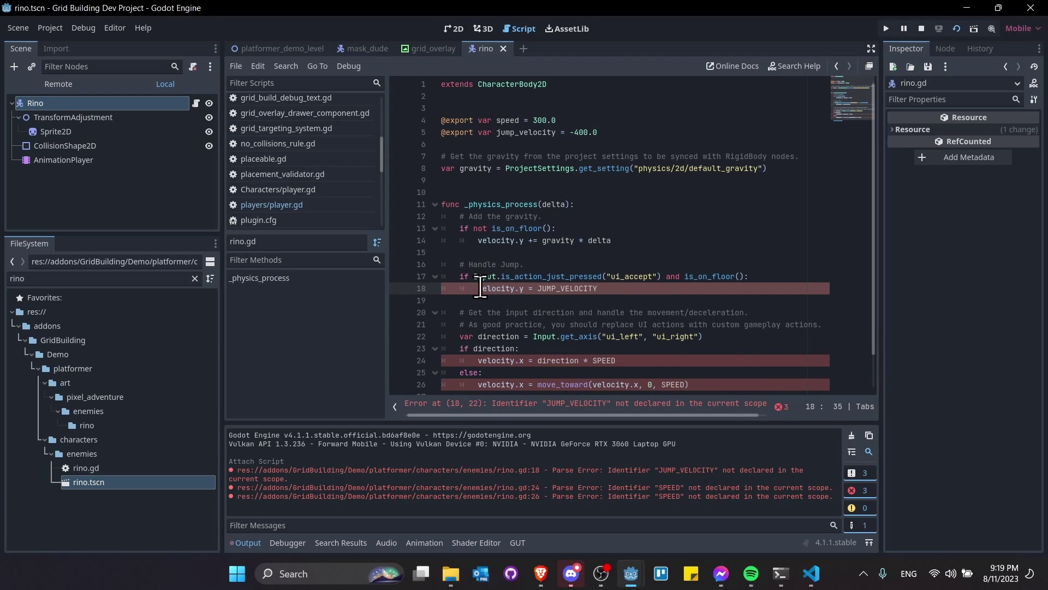
pyautogui.moveTo(482, 288); pyautogui.dragTo(587, 288)
pyautogui.click(613, 288)
pyautogui.click(588, 288)
pyautogui.moveTo(639, 288); pyautogui.dragTo(665, 258)
pyautogui.press('BackSpace')
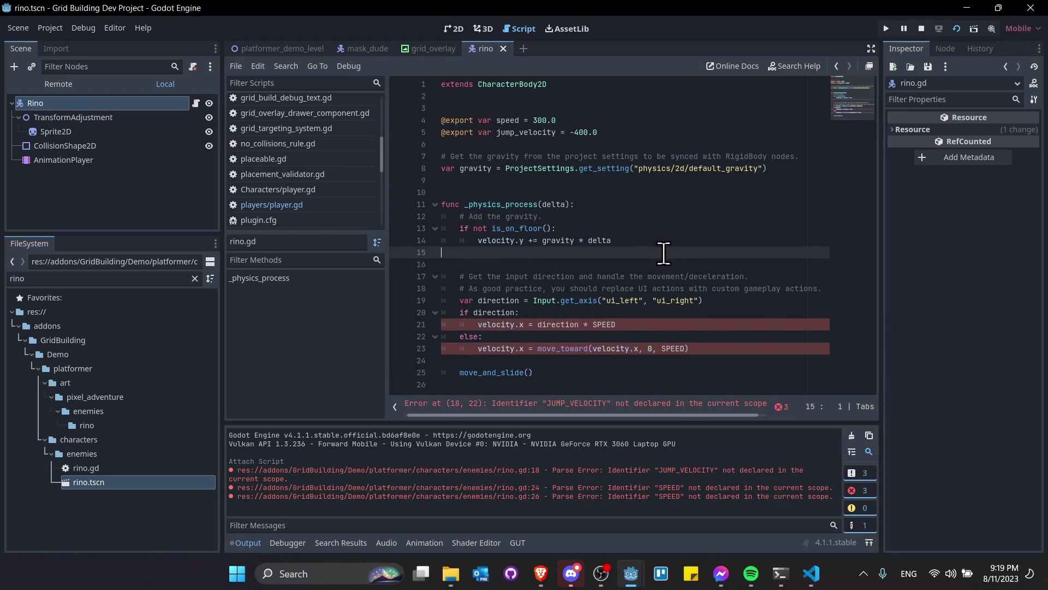
pyautogui.moveTo(444, 220); pyautogui.dragTo(447, 238)
pyautogui.click(711, 240)
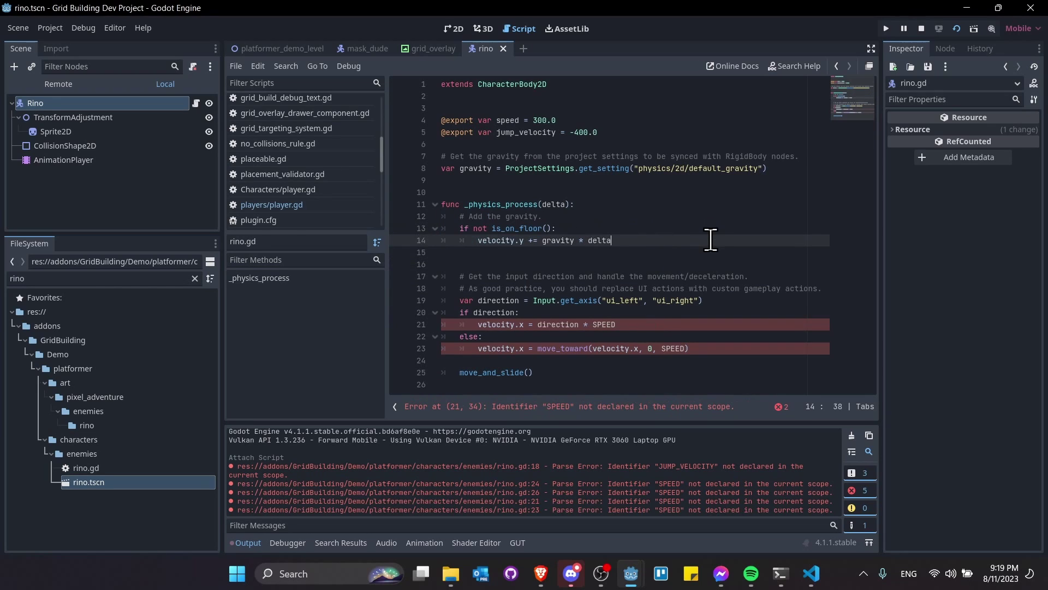
pyautogui.click(652, 252)
pyautogui.press('Delete')
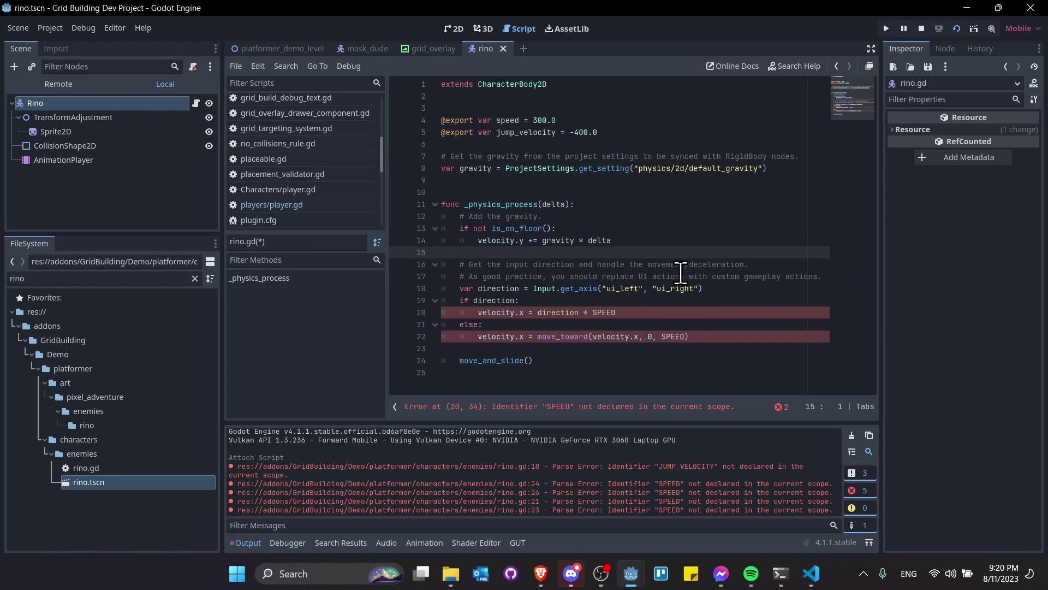
# - Declare a script variable direction set to Vector2.LEFT below the gravity variable
pyautogui.click(505, 181)
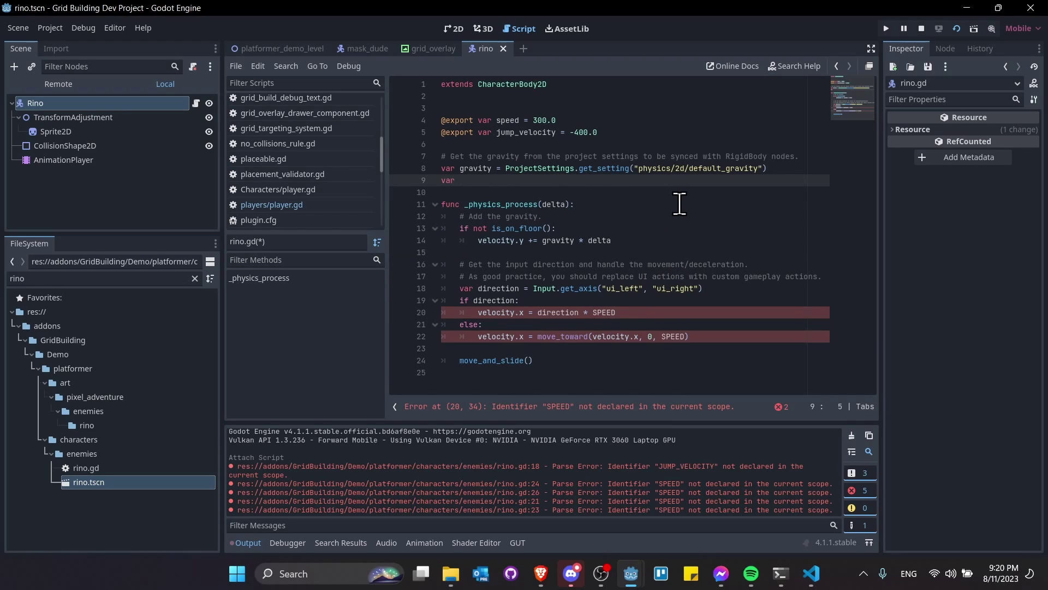
pyautogui.write('var direction = Vec')
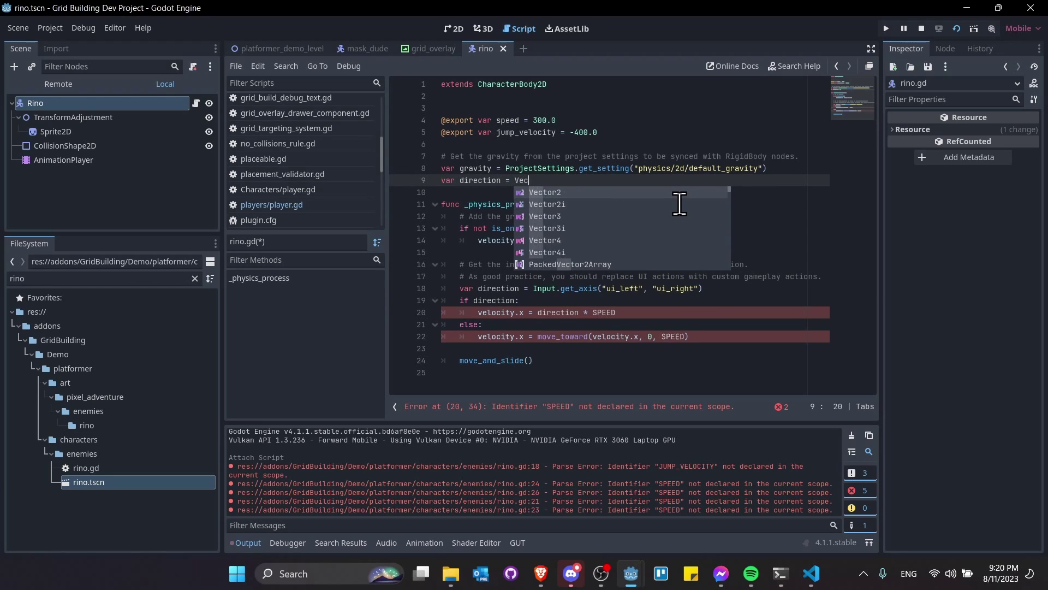
pyautogui.write('tor2.LEFT')
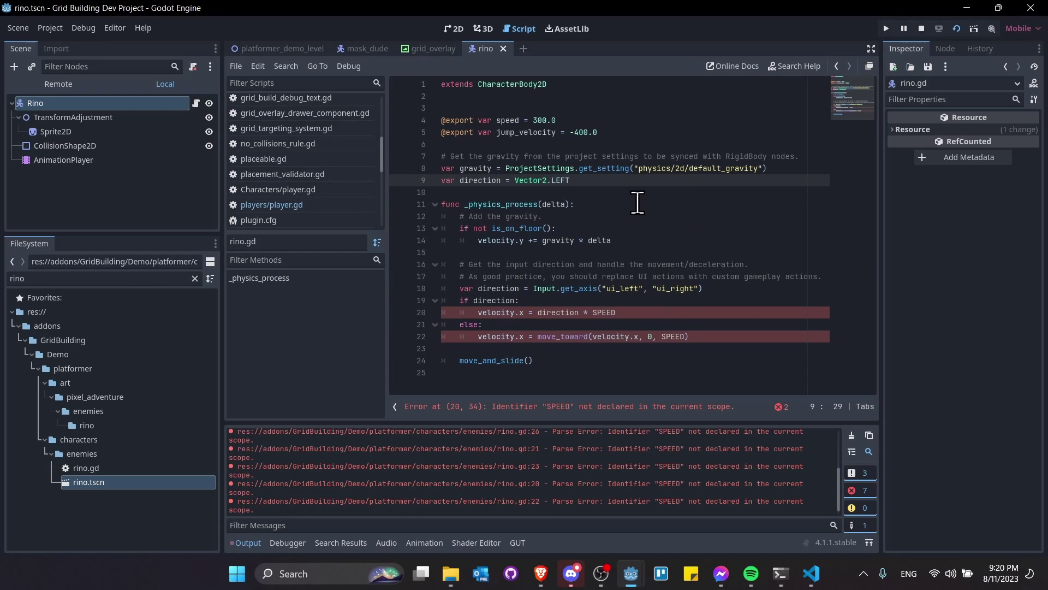
# - Add an is_on_wall() check below the gravity code that runs direction.x *= -1, and save the script
pyautogui.click(670, 239)
pyautogui.press('Return')
pyautogui.press('Return')
pyautogui.press('BackSpace')
pyautogui.write('if(')
pyautogui.press('BackSpace')
pyautogui.press('BackSpace')
pyautogui.write('is')
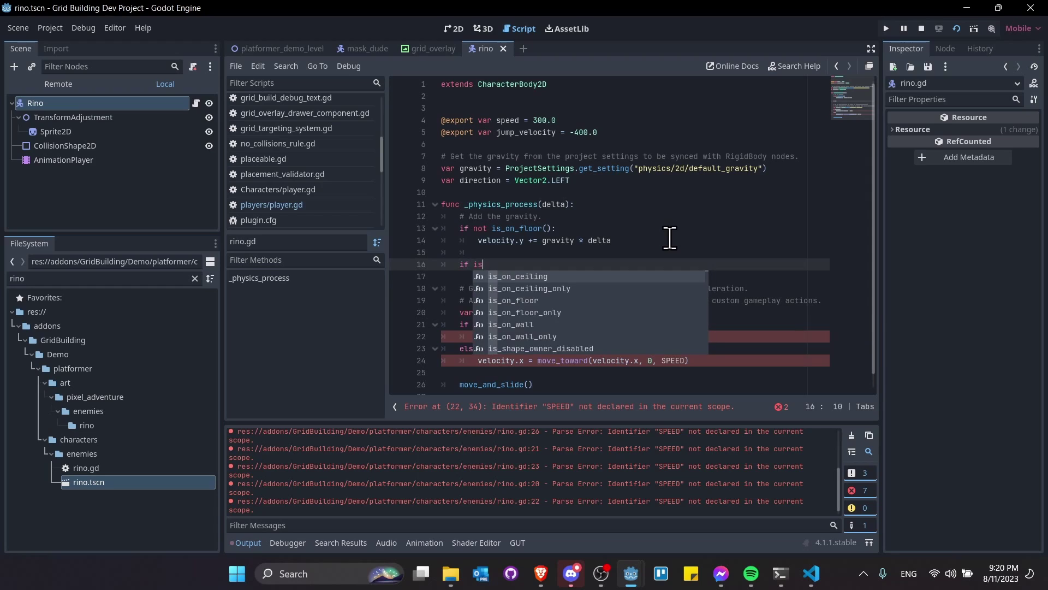
pyautogui.write('_on_wall():')
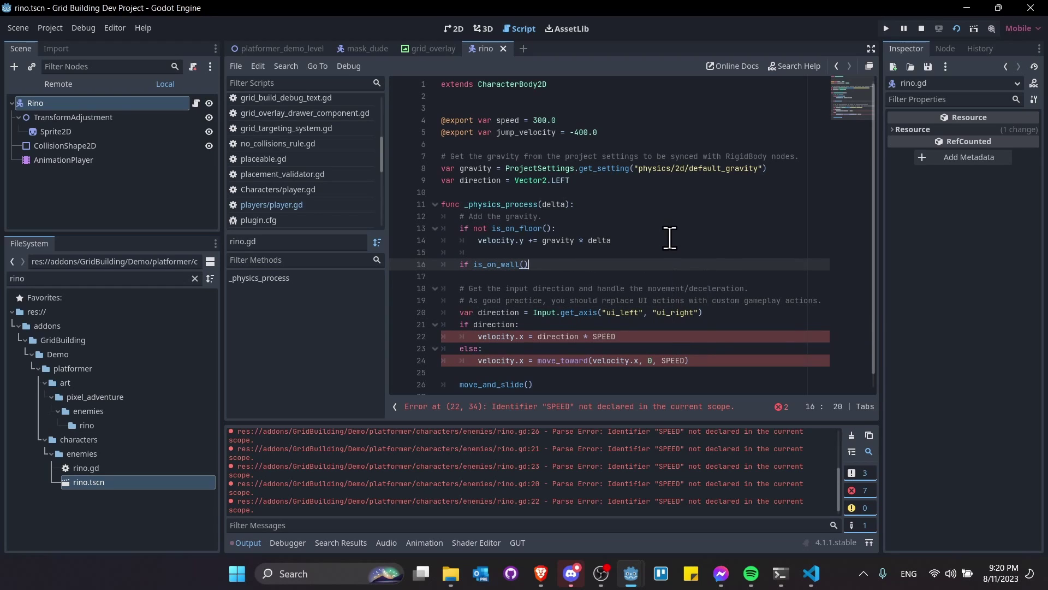
pyautogui.press('Return')
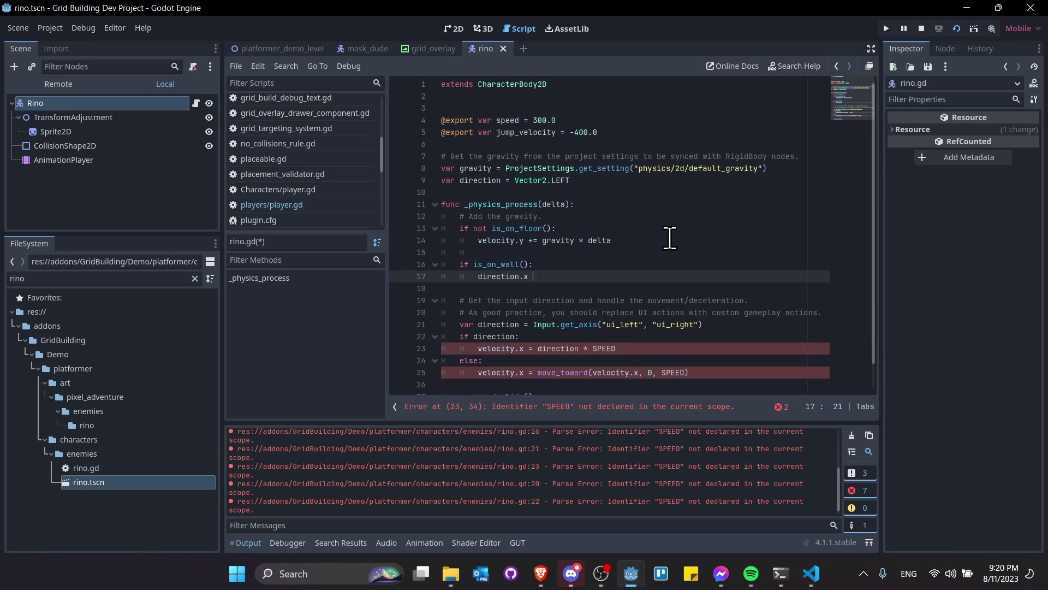
pyautogui.hotkey('ctrl', 's')
# - Delete the input-direction comments and the Input.get_axis direction declaration, leaving a blank line below the wall check
pyautogui.click(748, 325)
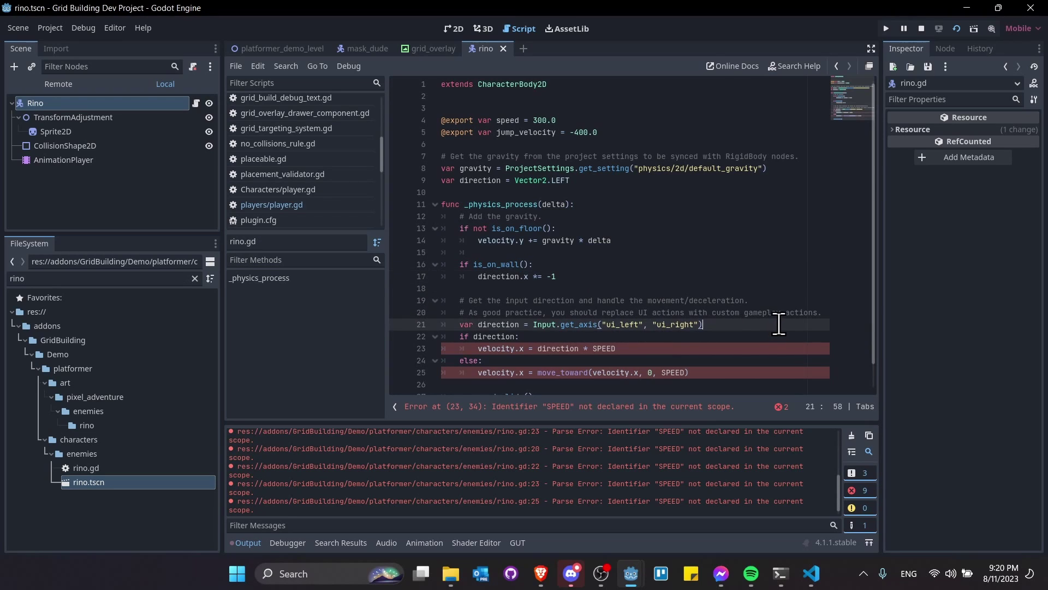
pyautogui.moveTo(779, 325); pyautogui.dragTo(833, 277)
pyautogui.press('BackSpace')
pyautogui.press('Return')
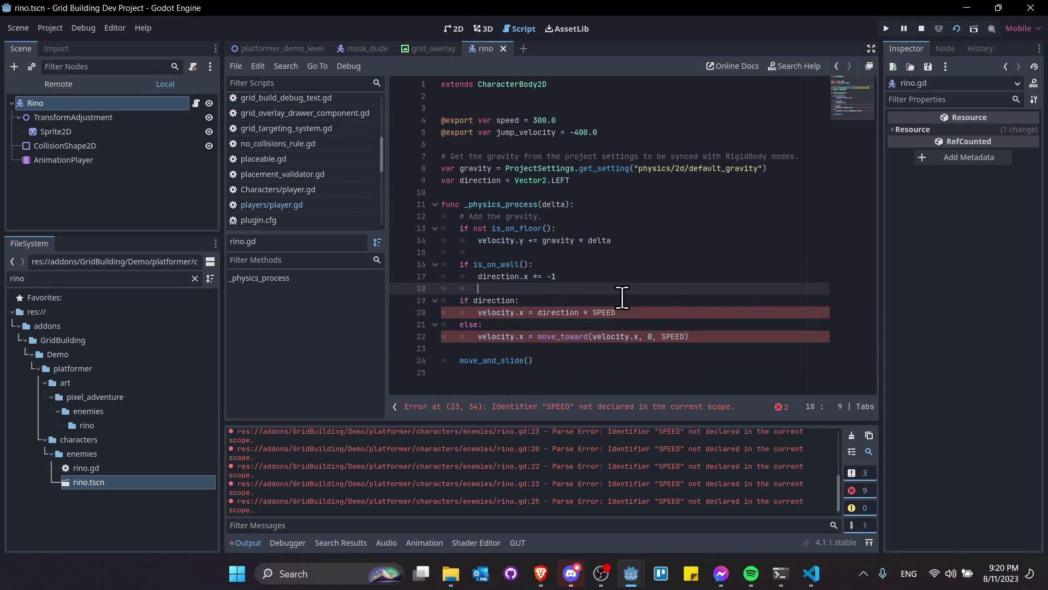
# - Remove the if direction condition and the else branch, keep the unindented velocity.x = direction * SPEED line, and save
pyautogui.click(524, 305)
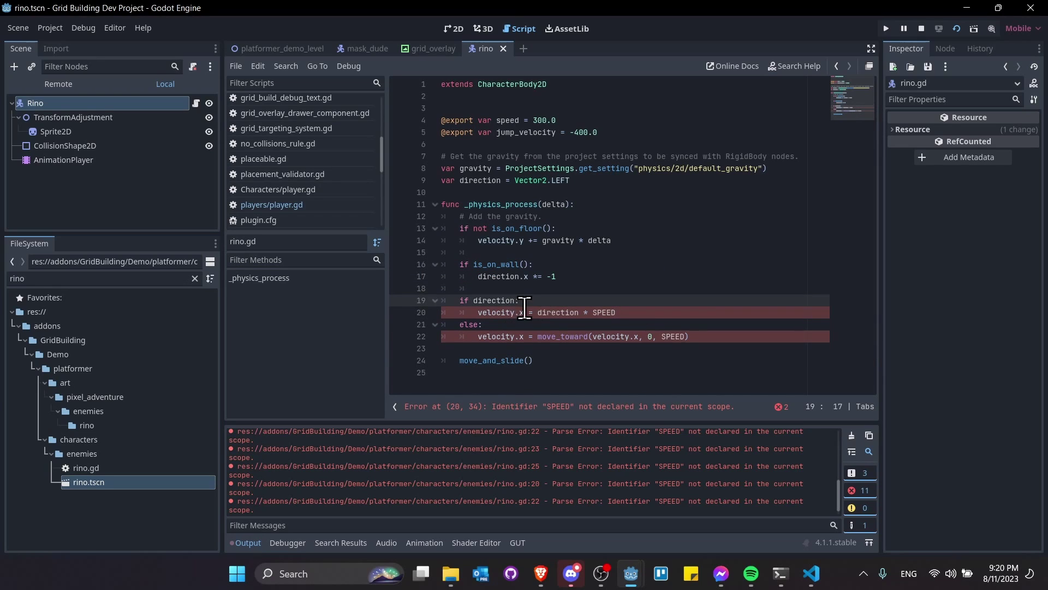
pyautogui.moveTo(450, 301); pyautogui.dragTo(622, 300)
pyautogui.click(507, 325)
pyautogui.moveTo(444, 328); pyautogui.dragTo(581, 327)
pyautogui.click(582, 327)
pyautogui.press('BackSpace')
pyautogui.moveTo(711, 336); pyautogui.dragTo(618, 284)
pyautogui.press('BackSpace')
pyautogui.click(481, 299)
pyautogui.press('BackSpace')
pyautogui.hotkey('ctrl', 's')
# - Change the horizontal velocity line to velocity.x = direction.x * speed and save the script
pyautogui.moveTo(625, 300); pyautogui.dragTo(535, 305)
pyautogui.click(486, 300)
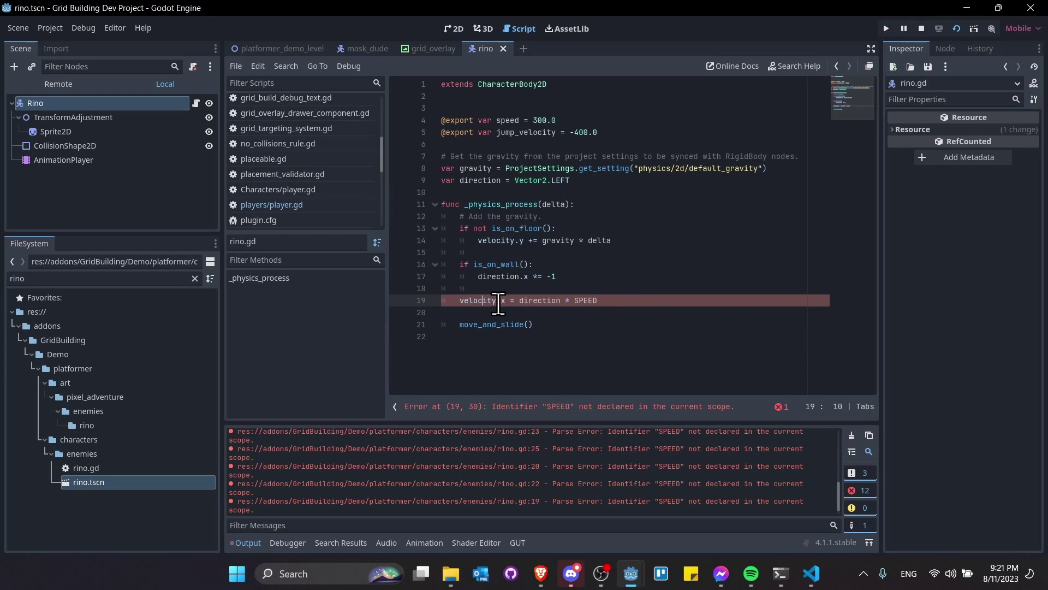
pyautogui.click(564, 301)
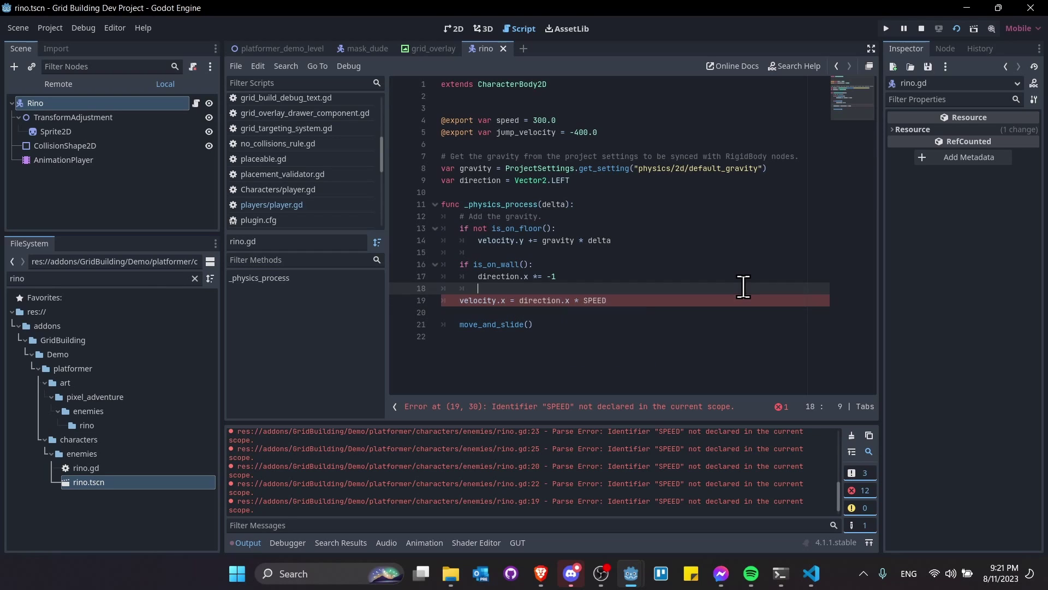
pyautogui.doubleClick(507, 120)
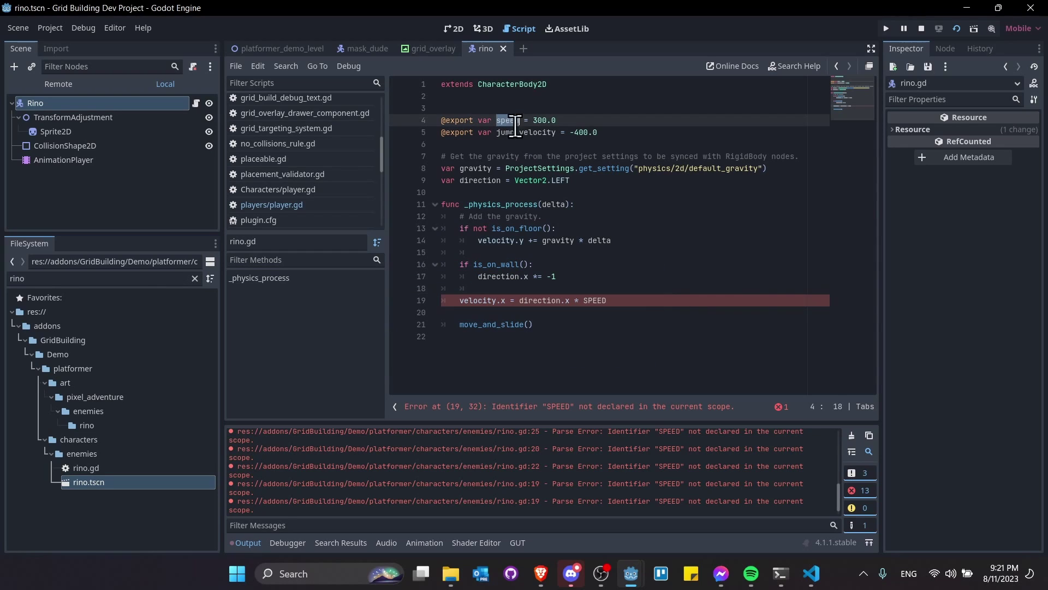
pyautogui.hotkey('ctrl', 'c')
pyautogui.doubleClick(595, 300)
pyautogui.hotkey('ctrl', 'v')
pyautogui.hotkey('ctrl', 's')
pyautogui.click(681, 324)
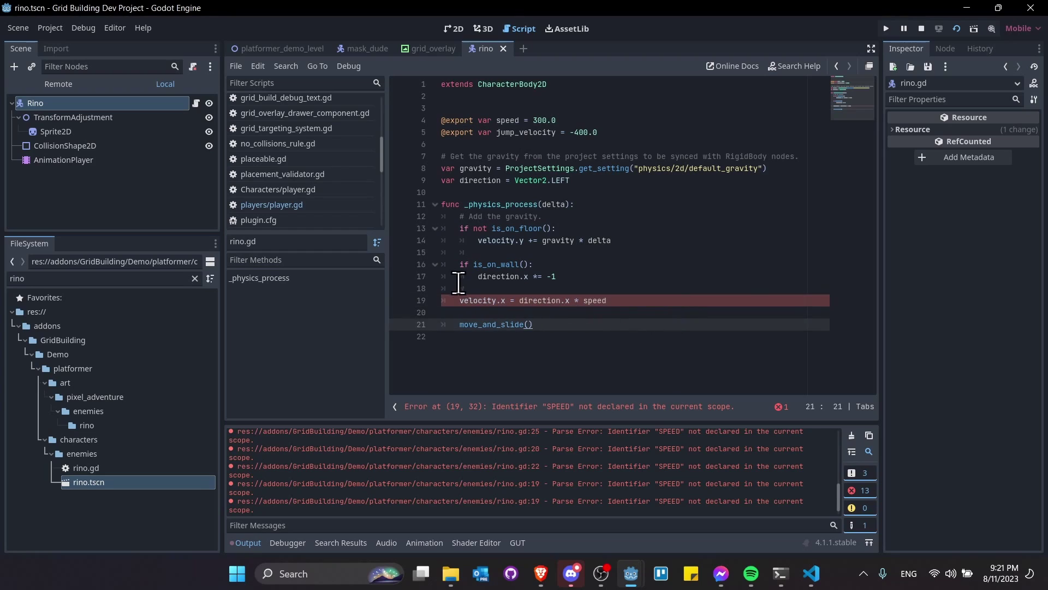
pyautogui.moveTo(462, 299); pyautogui.dragTo(677, 300)
pyautogui.click(677, 300)
pyautogui.moveTo(461, 326); pyautogui.dragTo(562, 325)
pyautogui.click(563, 324)
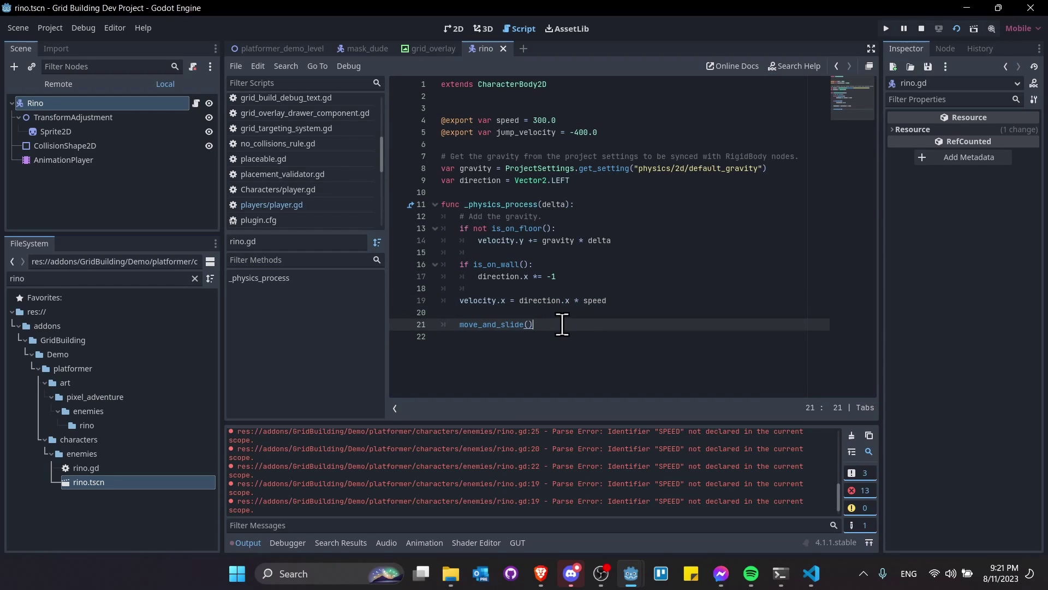
# - Run the platformer_demo_level scene to check how the Rino moves and turns at walls, stop it, and save
pyautogui.click(447, 29)
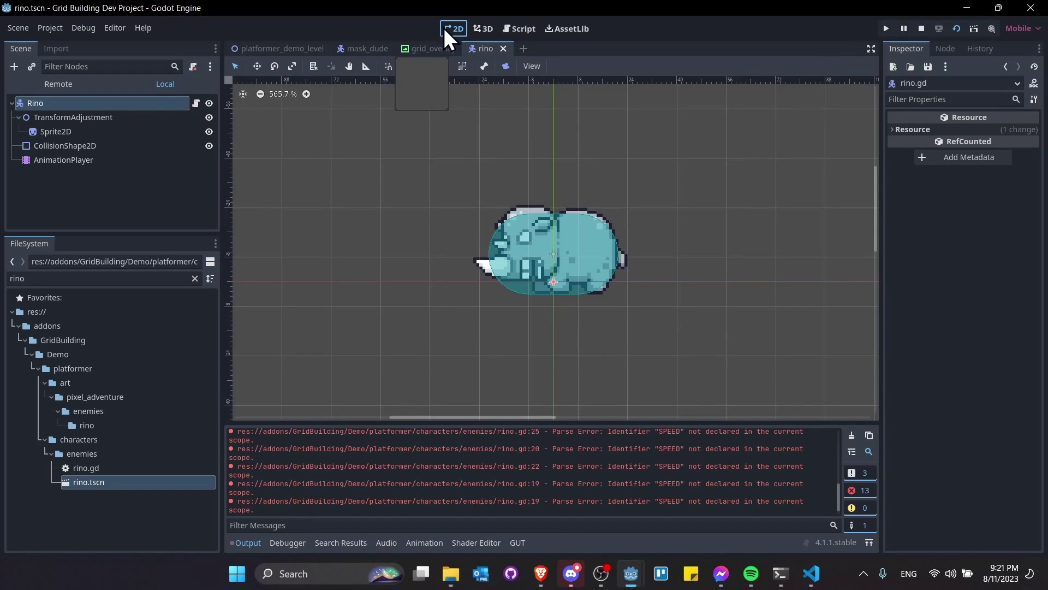
pyautogui.click(302, 48)
pyautogui.click(922, 29)
pyautogui.click(955, 31)
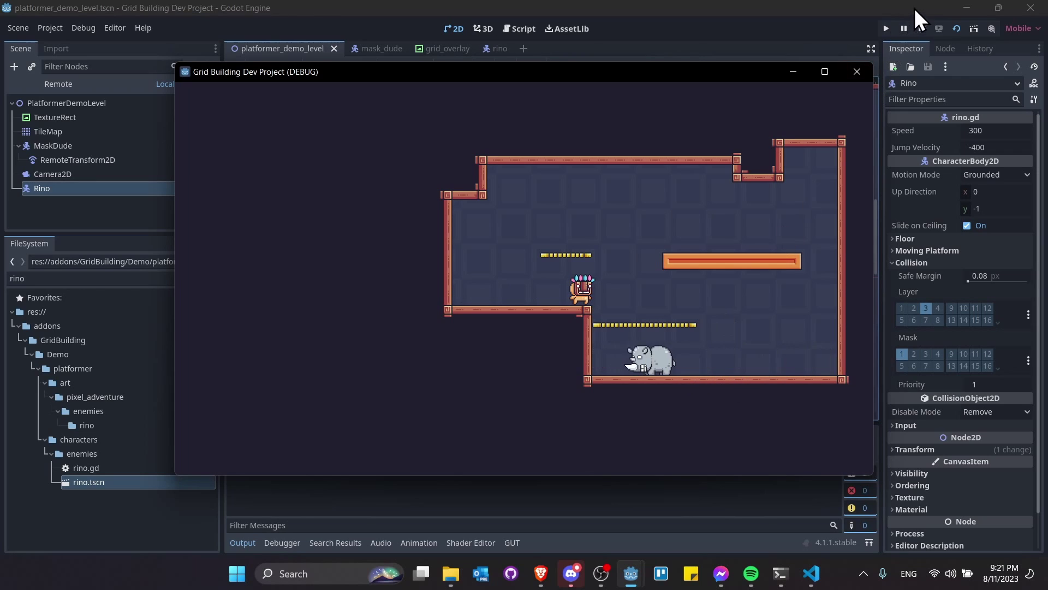
pyautogui.click(921, 29)
pyautogui.hotkey('ctrl', 's')
# - In the rino scene's script, declare an exported variable transform_adjustment of type Node2D below jump_velocity
pyautogui.click(499, 49)
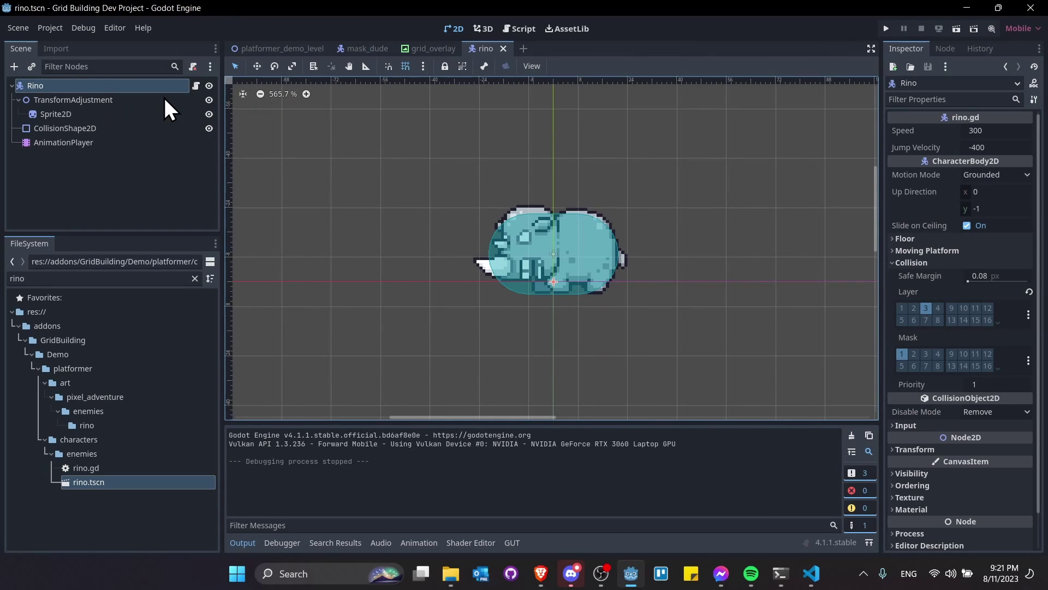
pyautogui.click(196, 86)
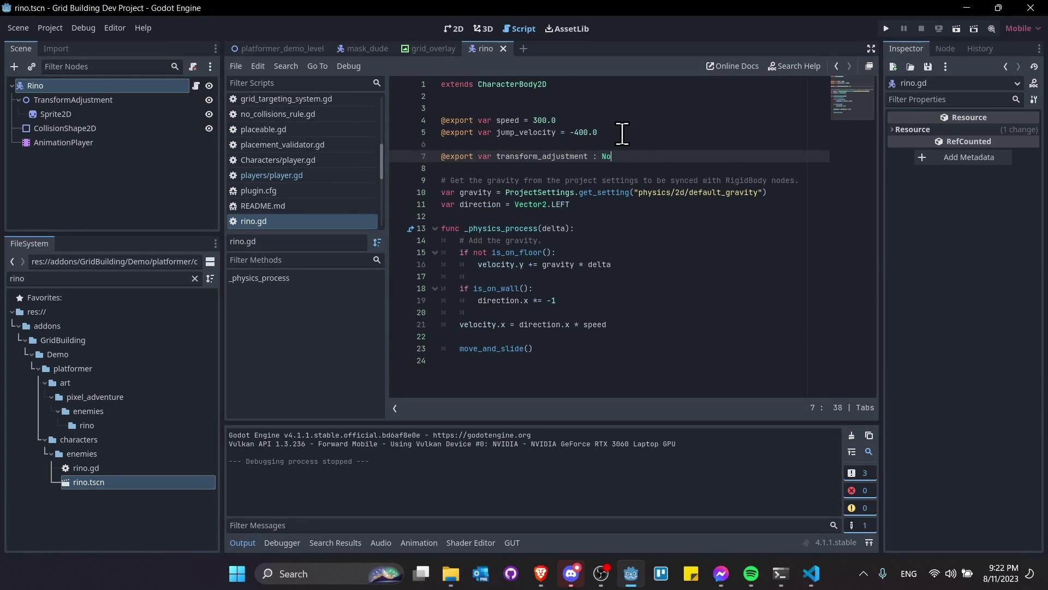
pyautogui.press('Escape')
pyautogui.press('Up')
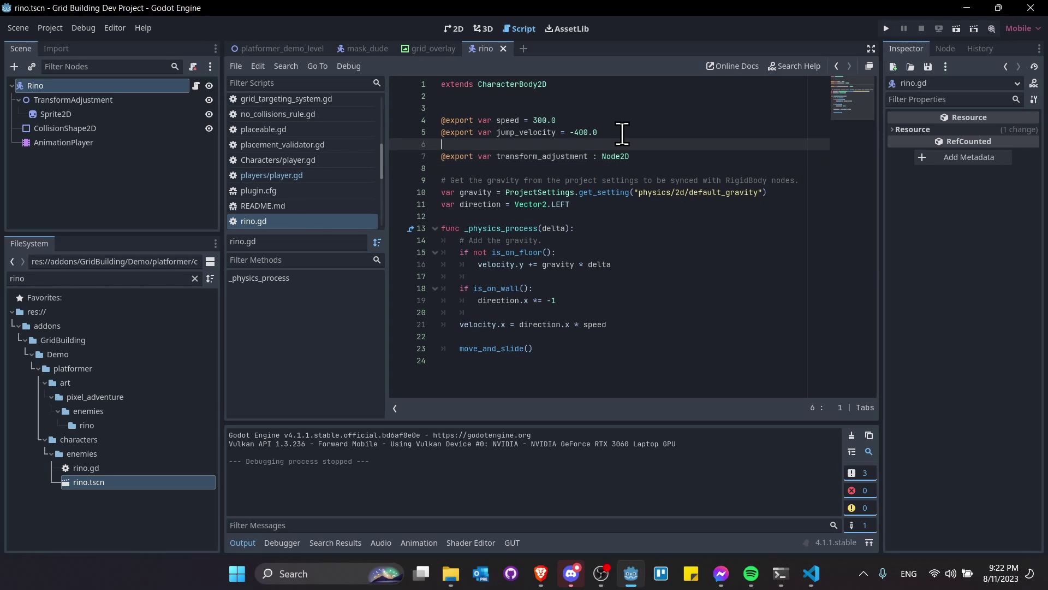
# - Add an export group named "Internal Nodes" directly above the transform_adjustment variable
pyautogui.press('Return')
pyautogui.write('@export')
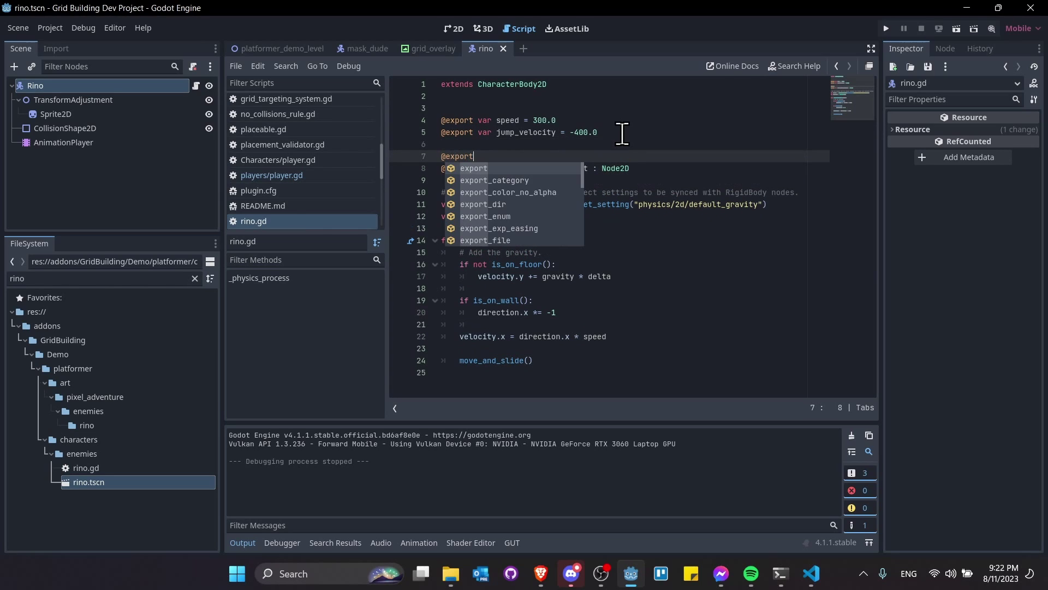
pyautogui.write('_group("In')
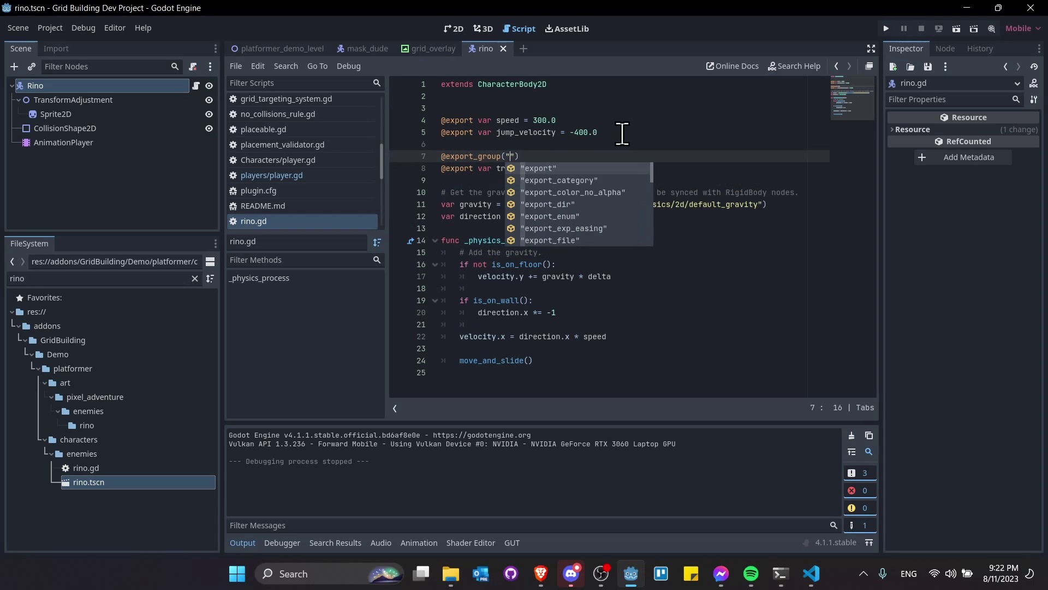
pyautogui.write('ternal Nodes")')
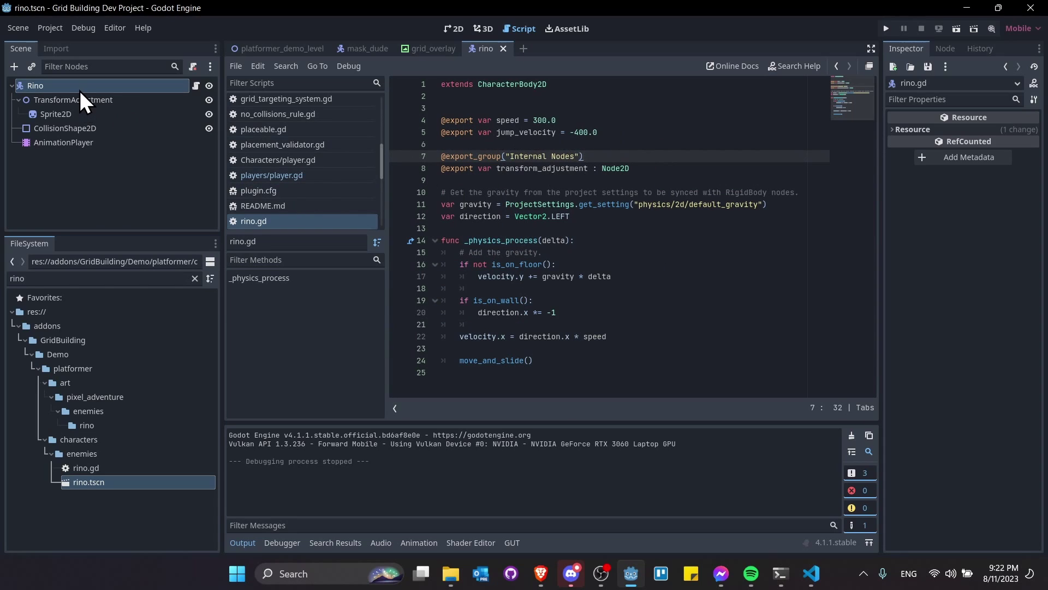
# - Assign the TransformAdjustment node to the Rino's Transform Adjustment property and save the scene
pyautogui.click(80, 90)
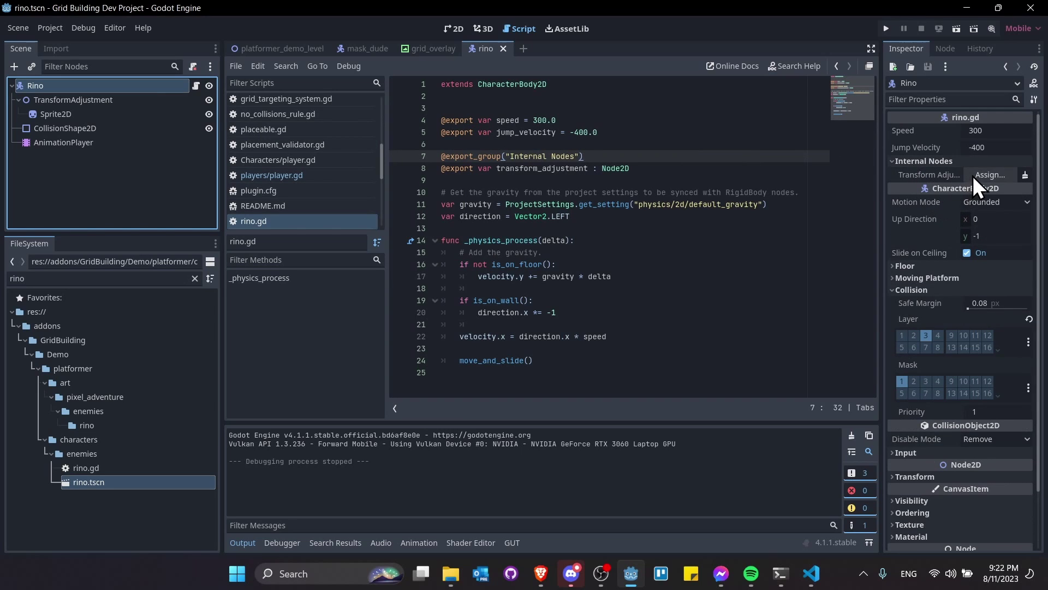
pyautogui.click(980, 175)
pyautogui.doubleClick(500, 147)
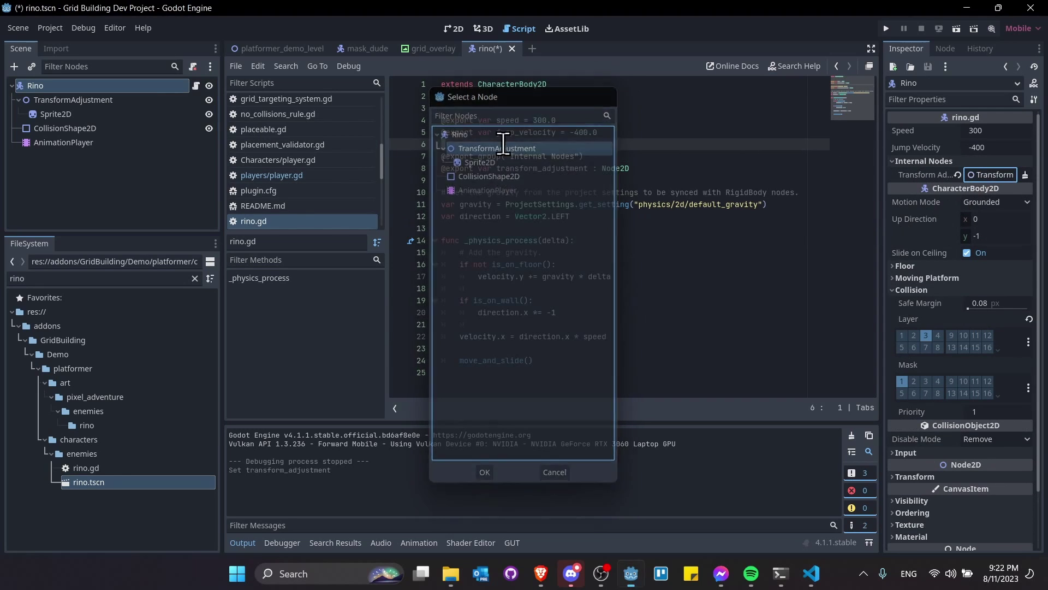
pyautogui.click(554, 300)
pyautogui.hotkey('ctrl', 's')
# - In the is_on_wall block, add the comment "Reverse direction for character and sprites" and the line transform_adjustment.scale.x *= -1, and save
pyautogui.click(567, 312)
pyautogui.click(555, 299)
pyautogui.click(562, 310)
pyautogui.click(560, 299)
pyautogui.press('Return')
pyautogui.write('#')
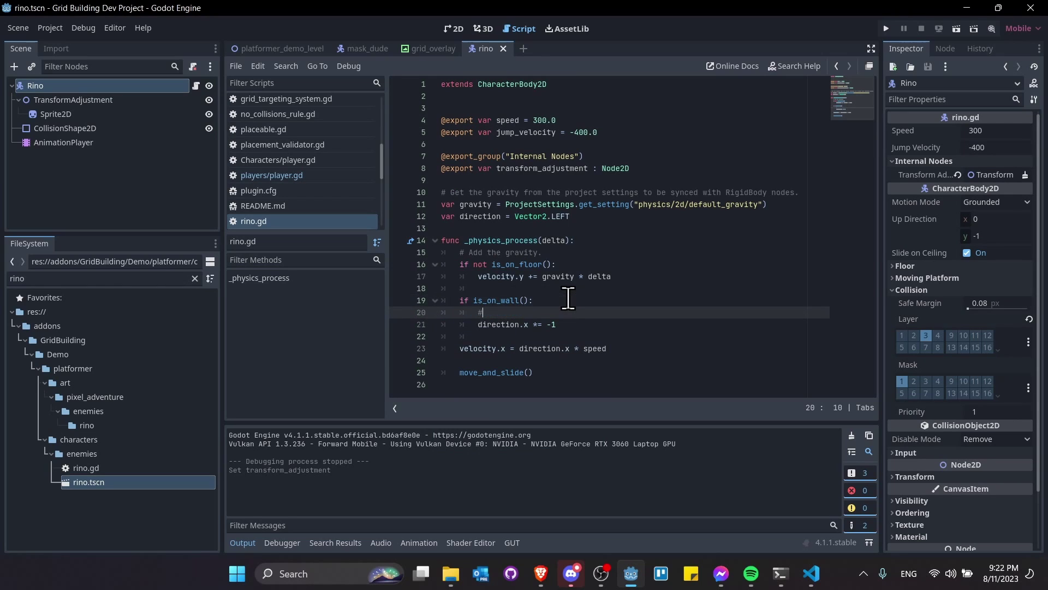
pyautogui.write(' Reverse direction for character and spritesprite')
pyautogui.press('Down')
pyautogui.press('Return')
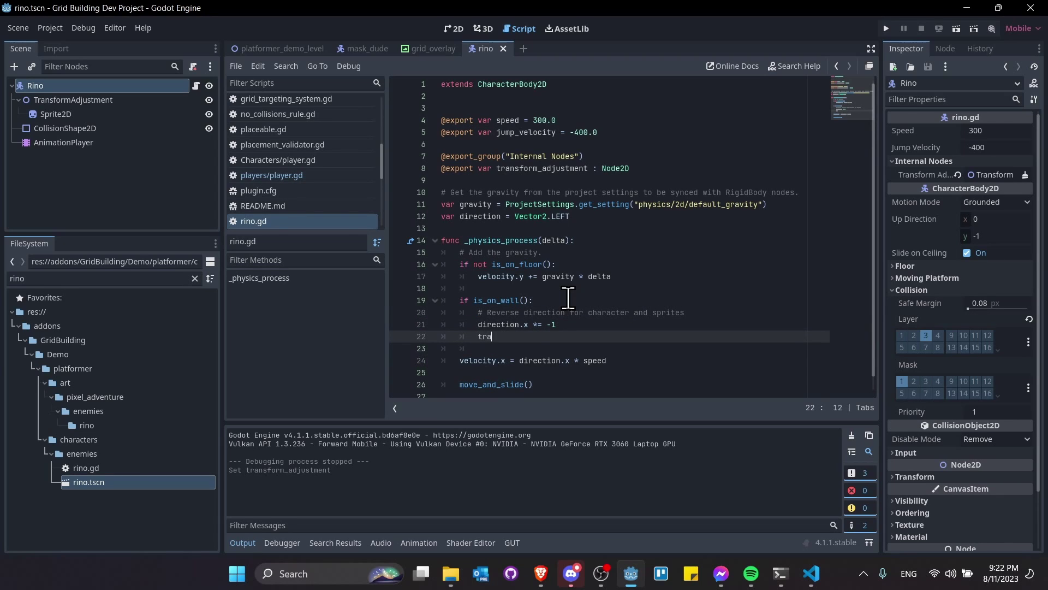
pyautogui.write('transform_adjustment.scale.x *= -1')
pyautogui.hotkey('ctrl', 's')
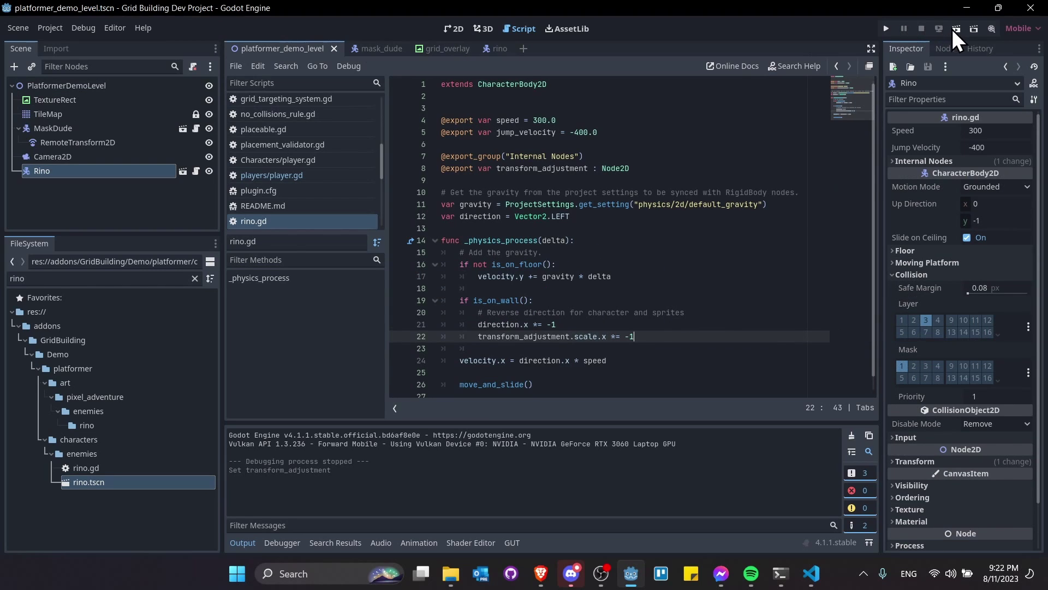
# - Run the platformer_demo_level scene, move MaskDude around while checking that the Rino flips at walls, and stop it
pyautogui.click(954, 30)
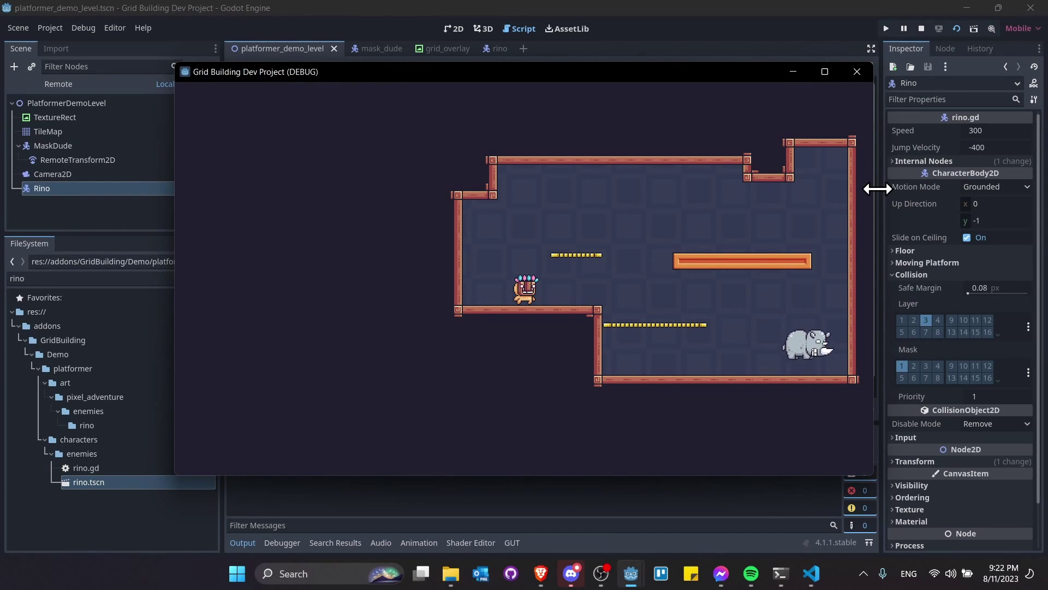
pyautogui.press('Right')
pyautogui.press('Right')
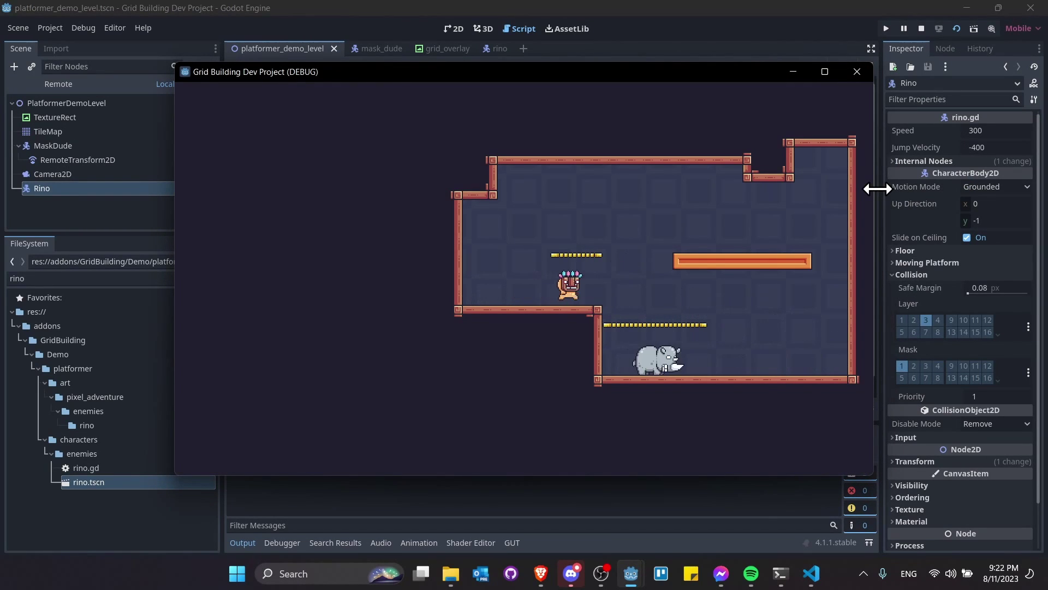
pyautogui.press('Left')
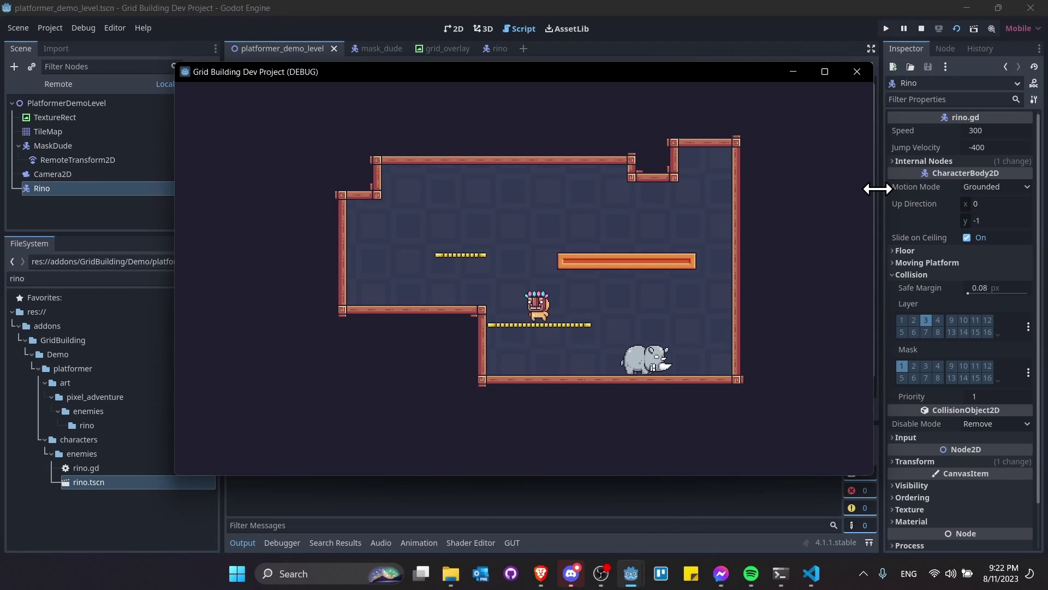
pyautogui.click(922, 28)
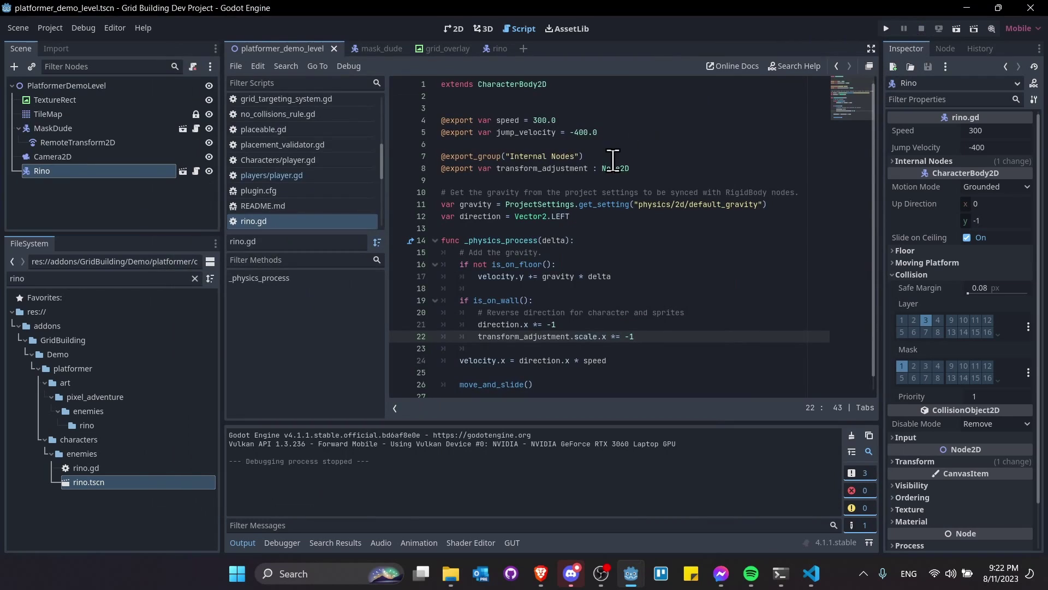
# - At the end of the rino script, add a function _update_animations() containing the condition if(velocity != Vector2.ZERO):
pyautogui.click(500, 48)
pyautogui.click(503, 387)
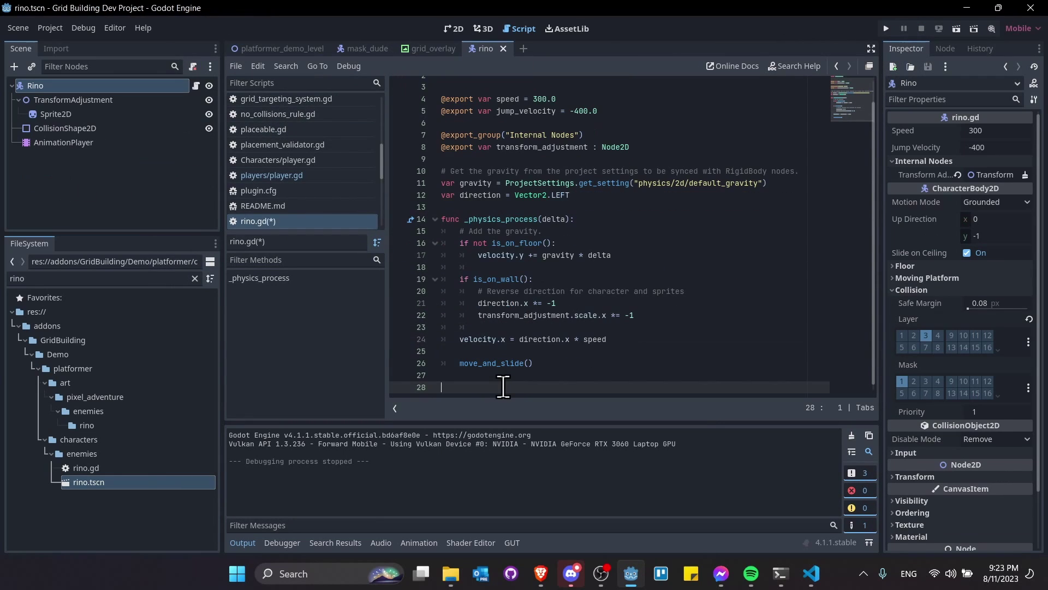
pyautogui.write('func _upd')
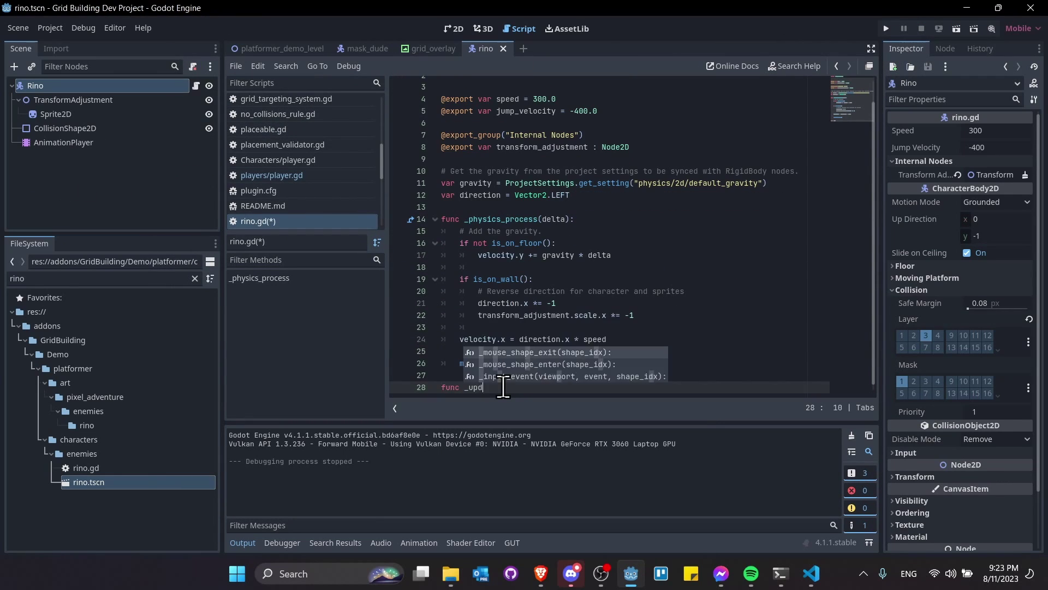
pyautogui.write('ate_animations():')
pyautogui.press('Return')
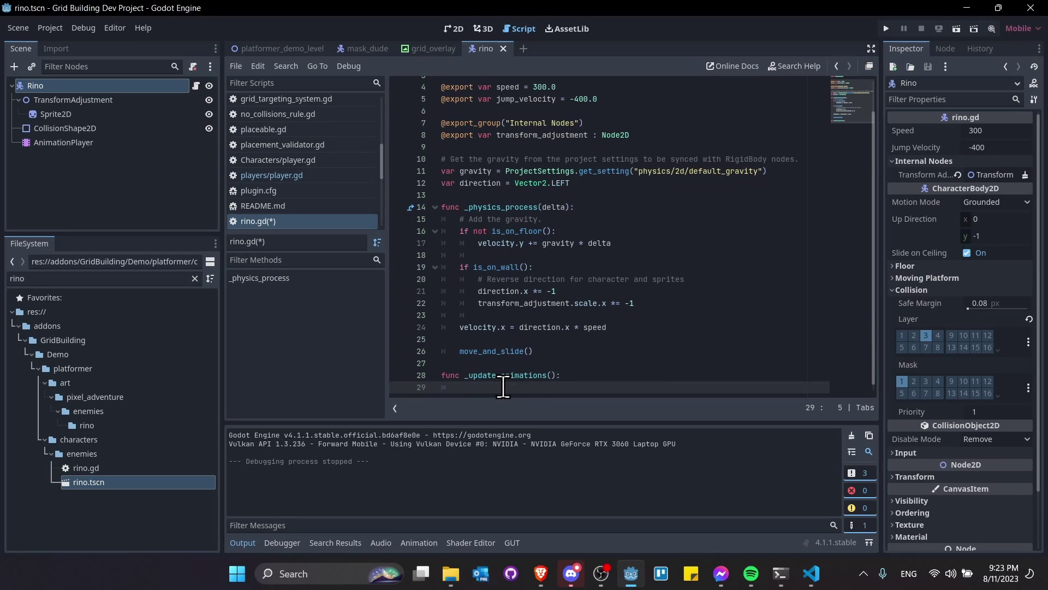
pyautogui.write('if(')
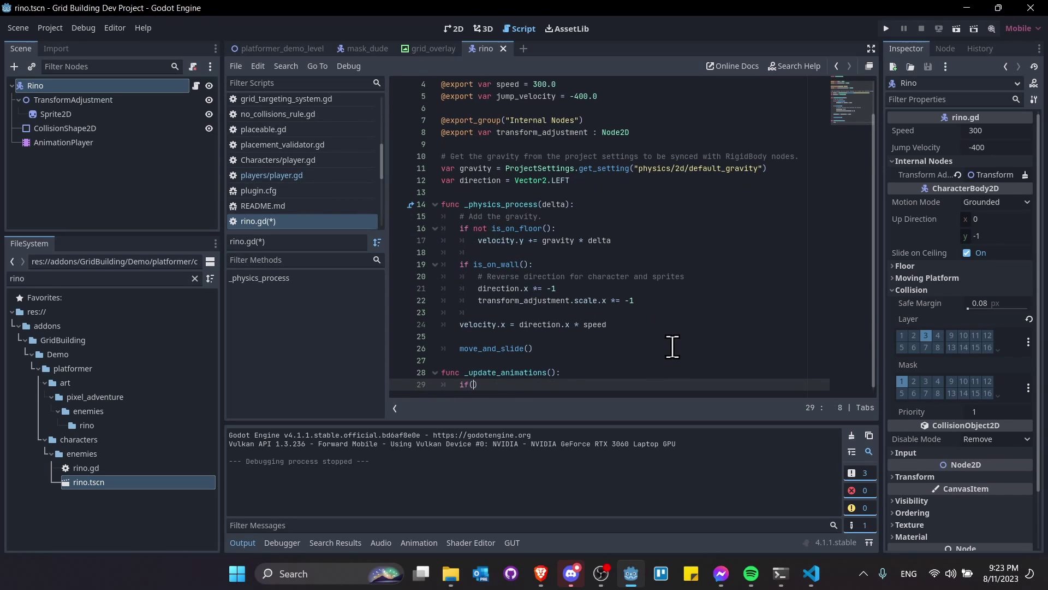
pyautogui.write('velocity !')
pyautogui.write('= Vector2')
pyautogui.write('.ZERO):')
pyautogui.press('Return')
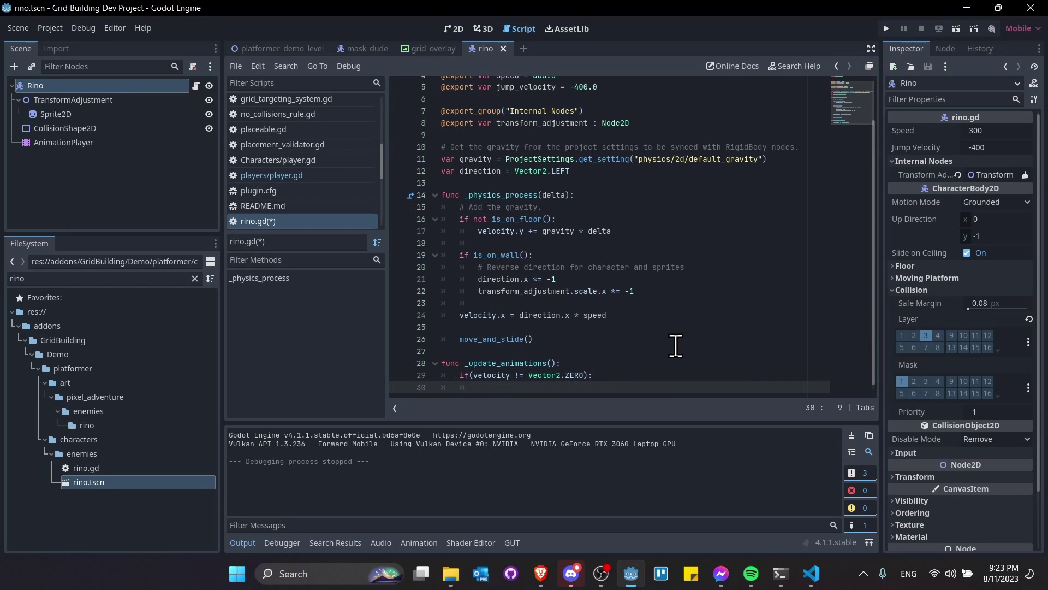
pyautogui.scroll(2, 674, 344)
pyautogui.click(654, 165)
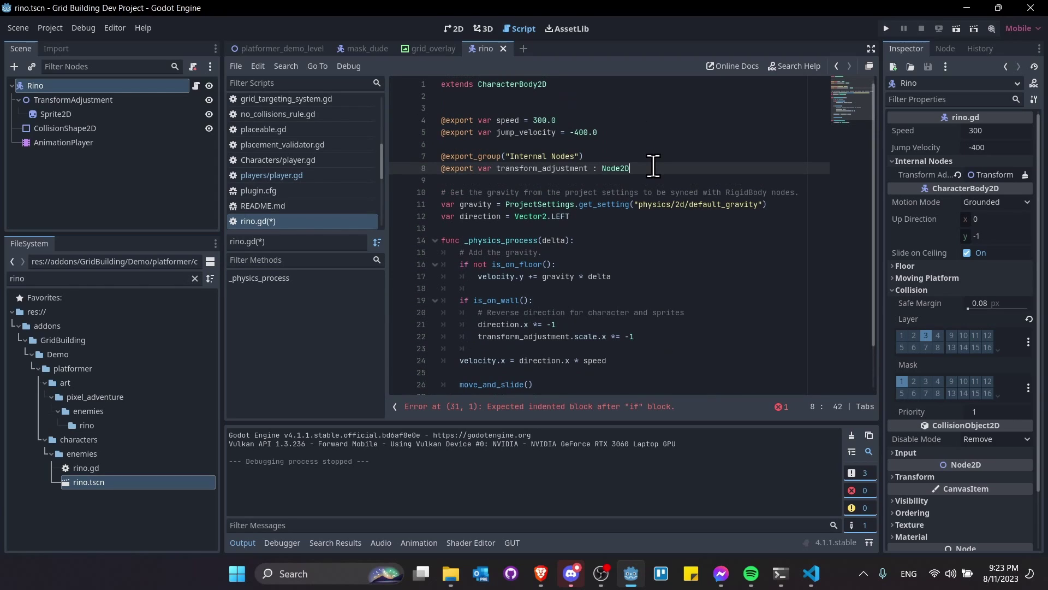
pyautogui.press('Return')
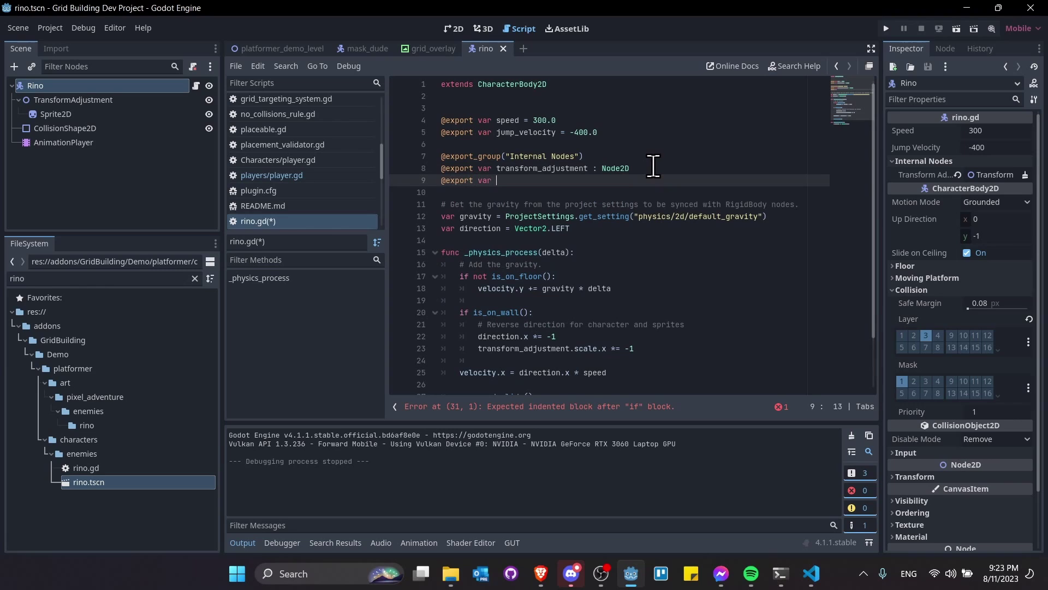
pyautogui.write('@export var animation_player : AnimationPlayer')
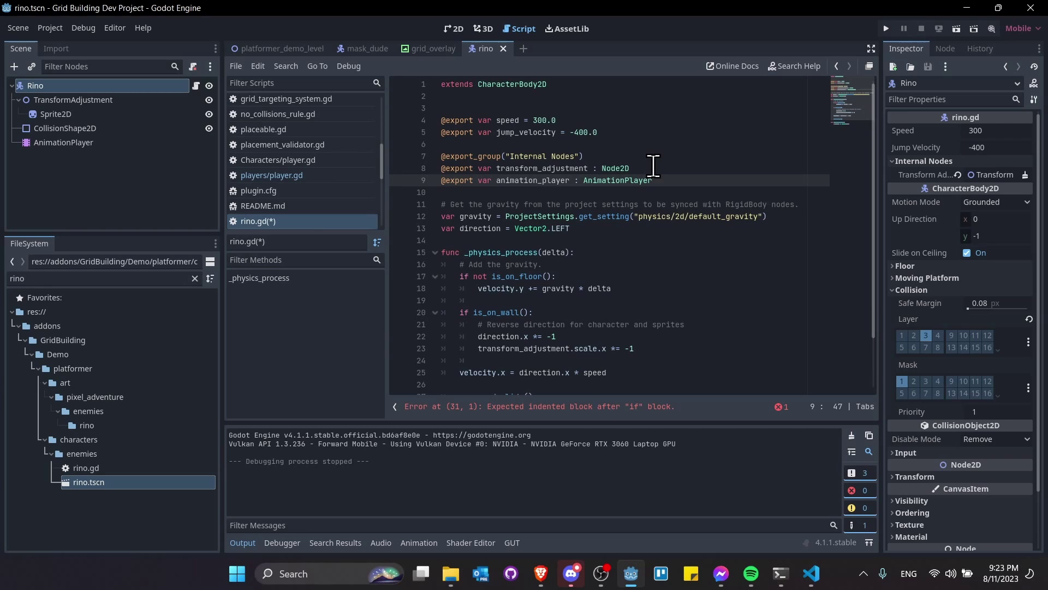
pyautogui.hotkey('ctrl', 's')
# - Inside the velocity condition of _update_animations(), add the line animation_player.play("run")
pyautogui.scroll(-2, 535, 370)
pyautogui.click(536, 371)
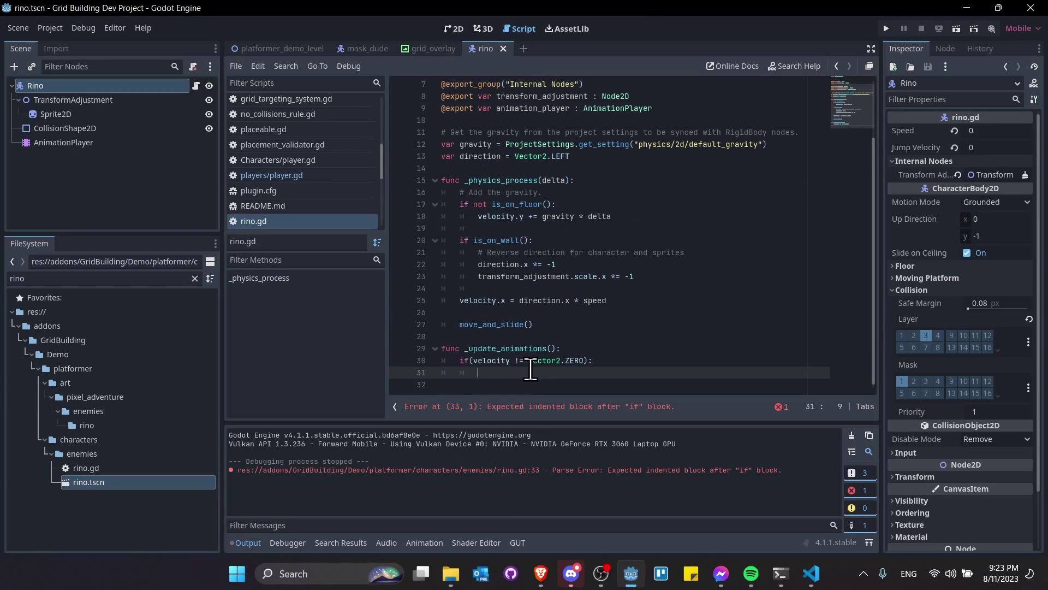
pyautogui.write('animation')
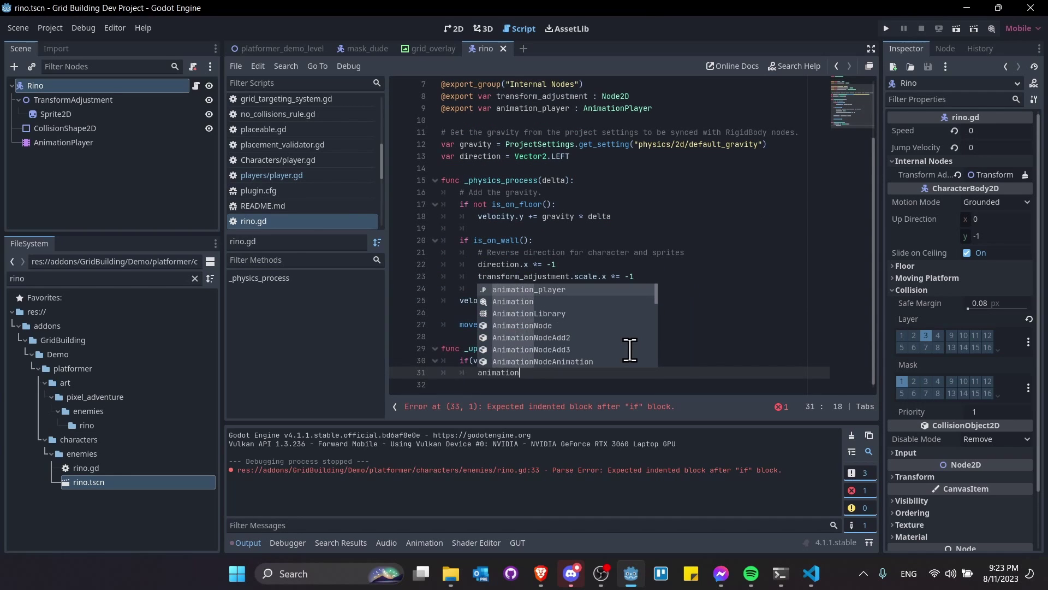
pyautogui.press('Return')
pyautogui.write('.play("run")')
pyautogui.press('Return')
# - Add an else: branch to the velocity condition in _update_animations() containing animation_player.play("idle"), and save
pyautogui.press('BackSpace')
pyautogui.write('else:')
pyautogui.press('Return')
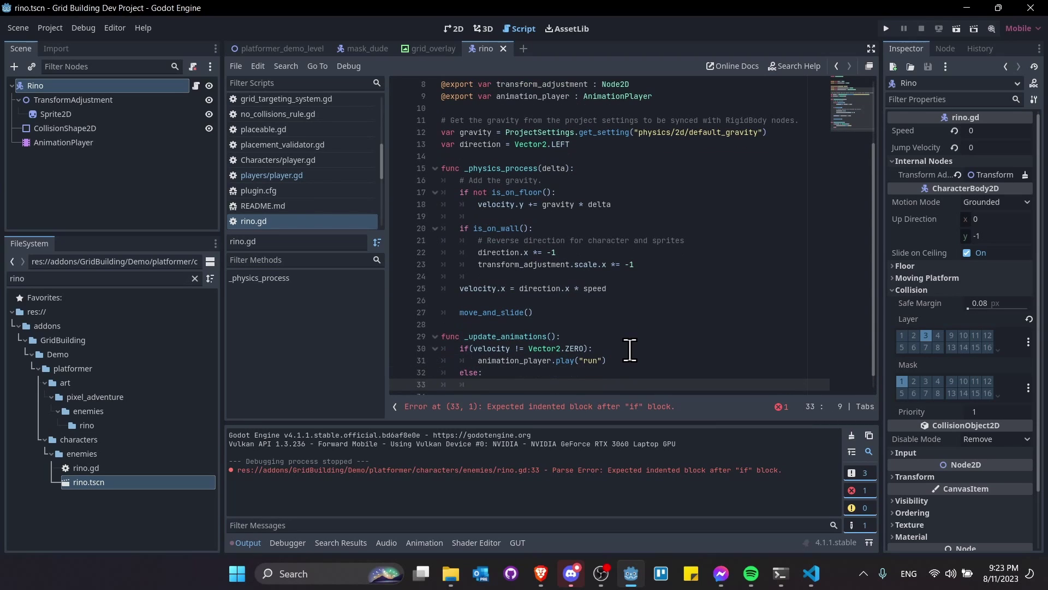
pyautogui.write('animation')
pyautogui.press('Return')
pyautogui.write('.play("idle')
pyautogui.click(656, 324)
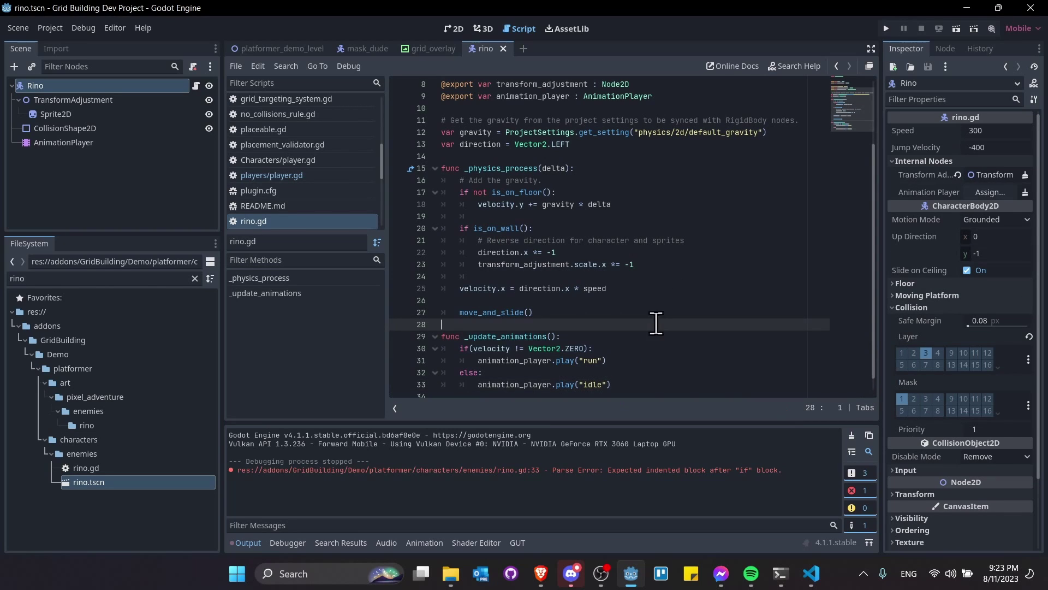
# - Assign the AnimationPlayer node to the Rino's Animation Player property and return to the platformer_demo_level scene
pyautogui.click(977, 192)
pyautogui.doubleClick(516, 188)
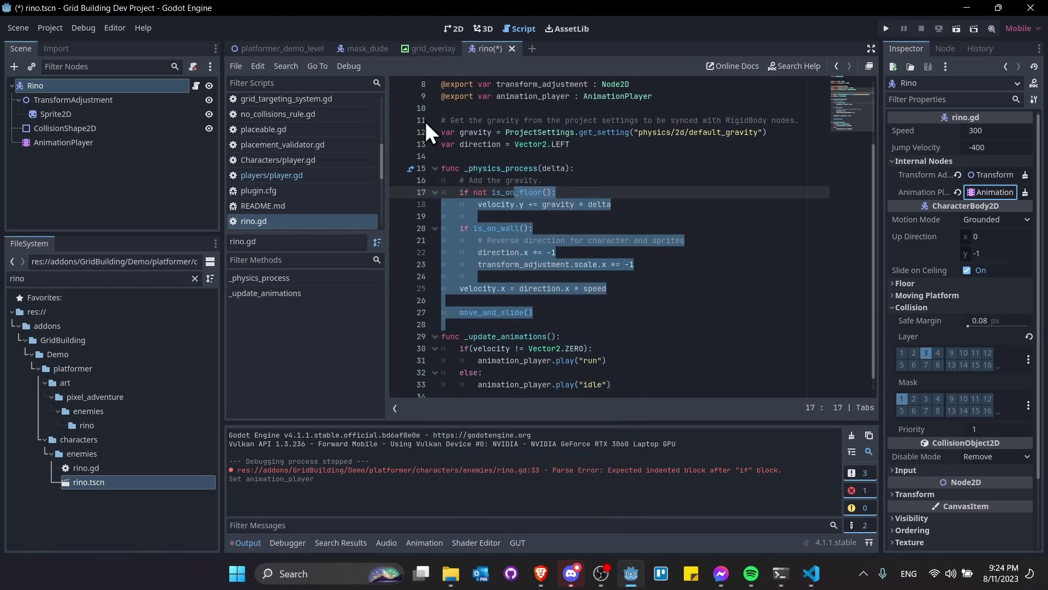
pyautogui.click(270, 48)
# - Show the level in the 2D editor, run it to check the Rino's animation, stop it and save
pyautogui.click(673, 180)
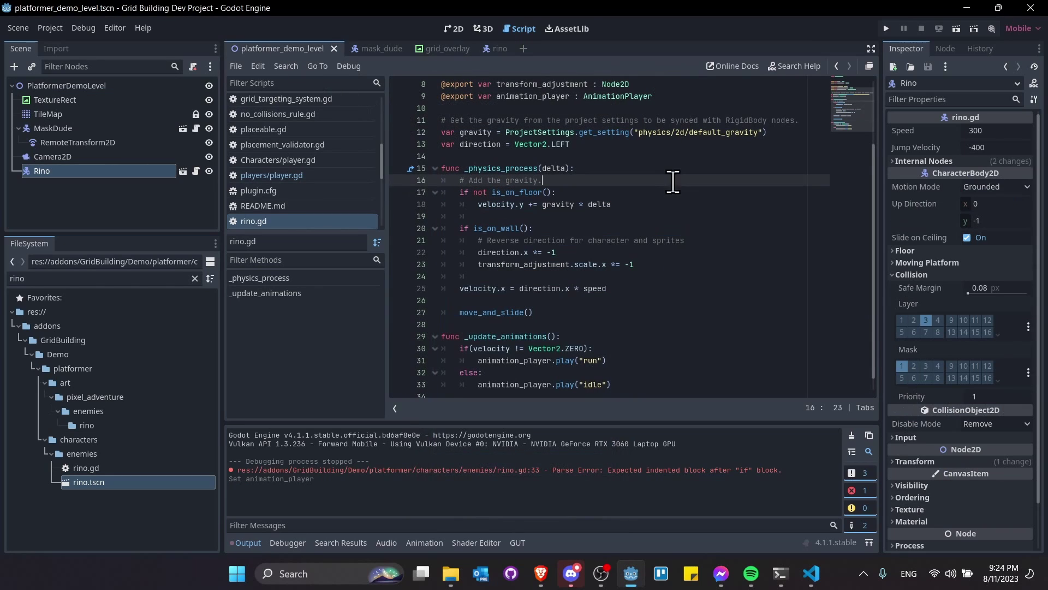
pyautogui.click(456, 30)
pyautogui.click(960, 31)
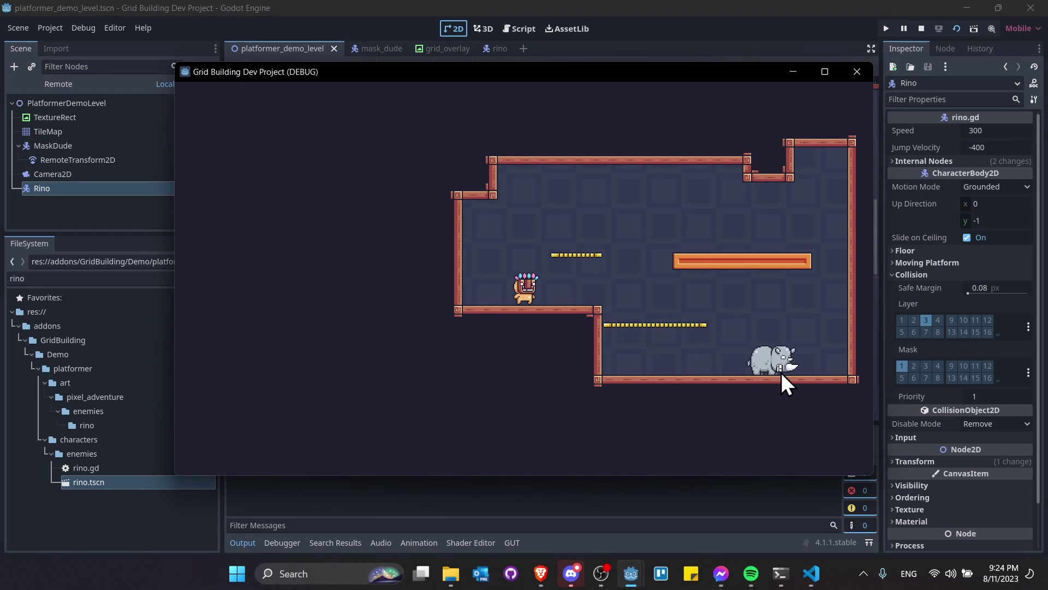
pyautogui.click(921, 29)
pyautogui.hotkey('ctrl', 's')
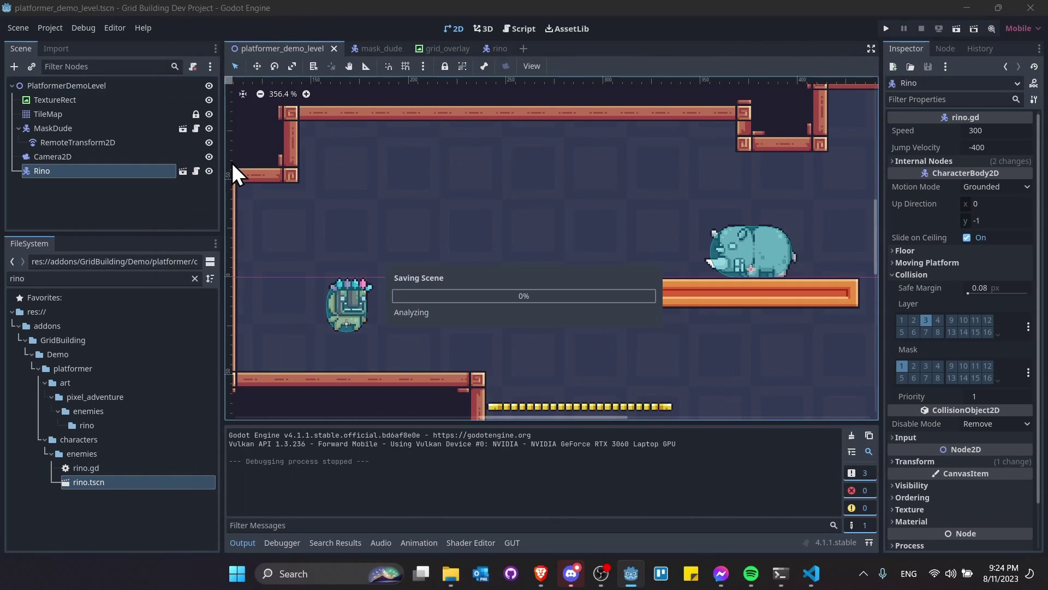
# - In the rino script's _physics_process, add a call to _update_animations() directly below move_and_slide()
pyautogui.click(494, 49)
pyautogui.click(495, 314)
pyautogui.doubleClick(489, 324)
pyautogui.hotkey('ctrl', 'c')
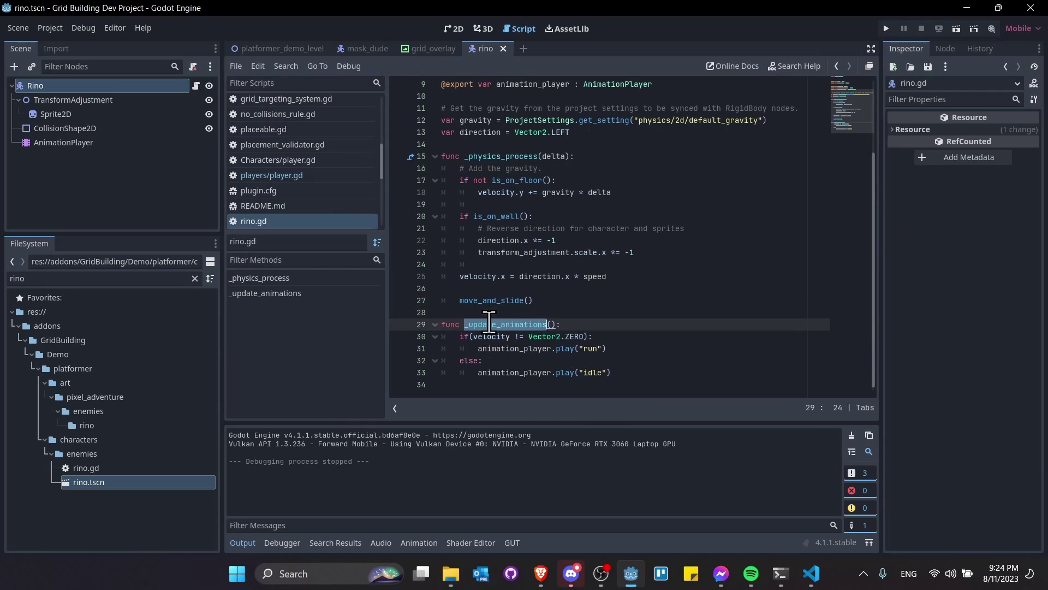
pyautogui.click(538, 289)
pyautogui.click(549, 300)
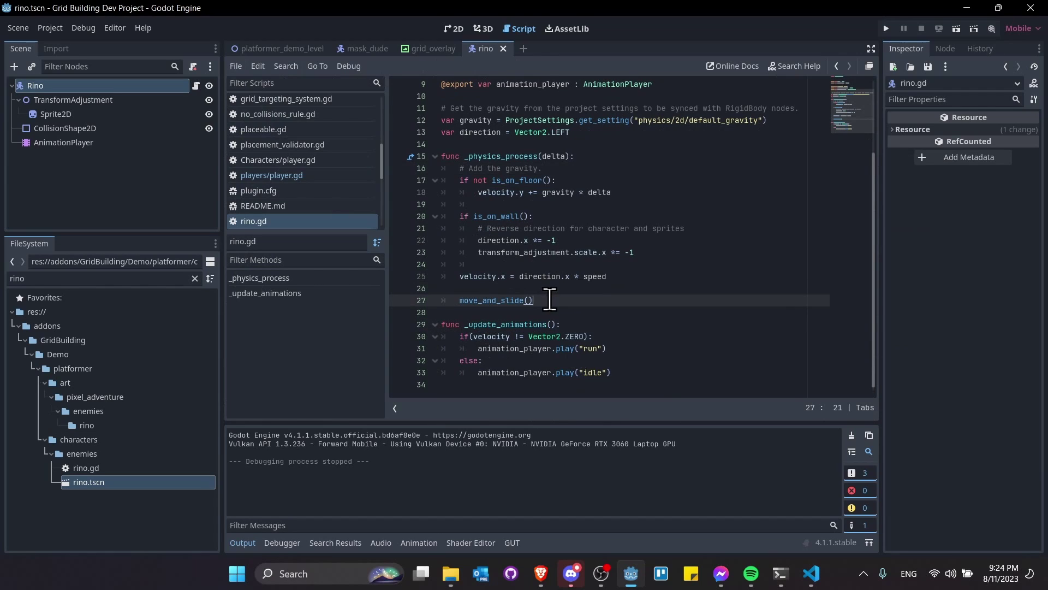
pyautogui.press('Return')
pyautogui.hotkey('ctrl', 'v')
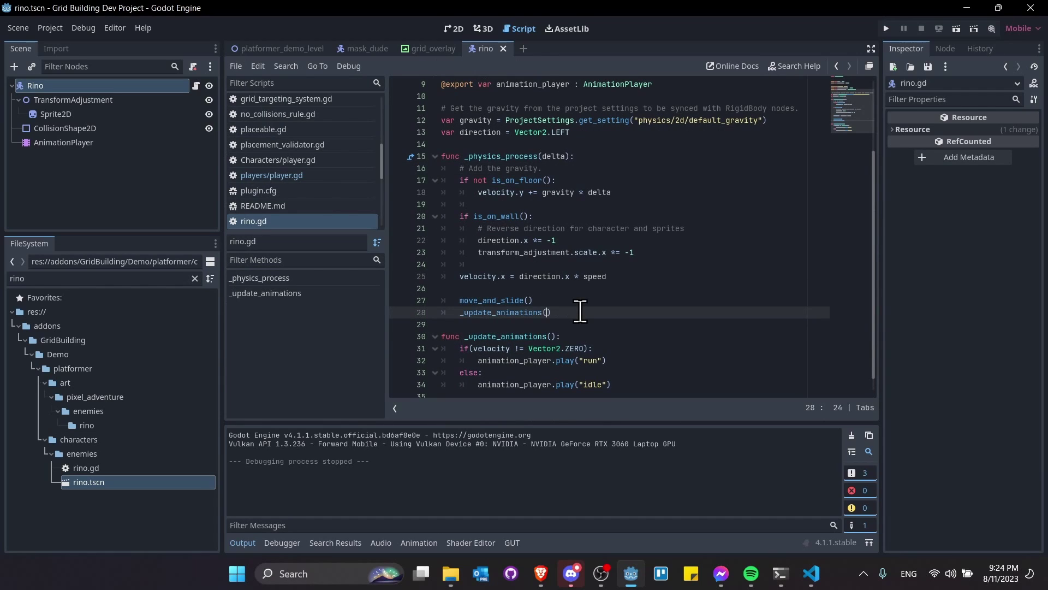
pyautogui.click(475, 324)
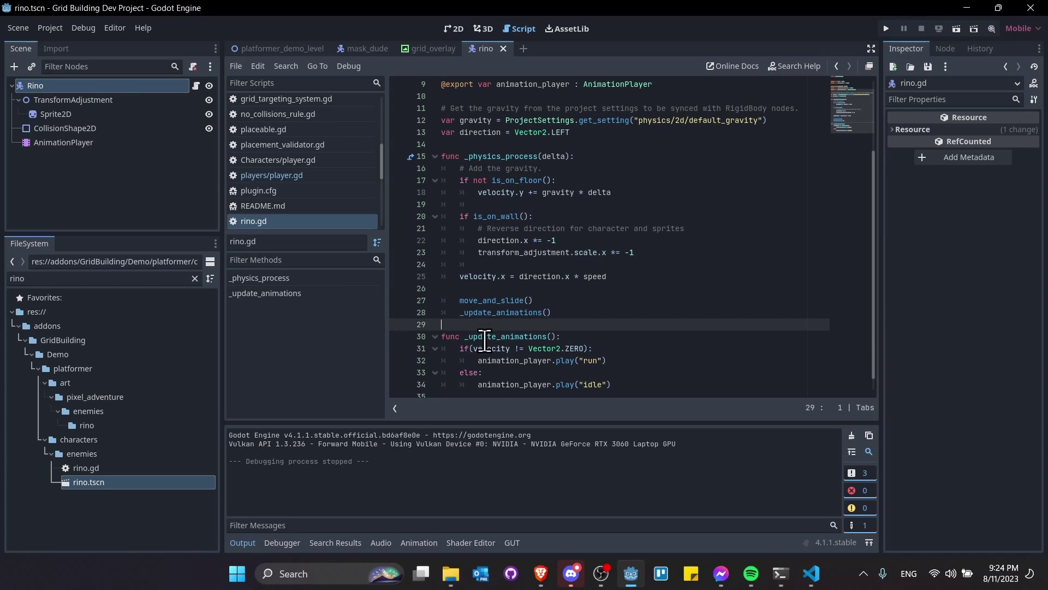
pyautogui.click(485, 336)
# - Run the platformer_demo_level scene, watch the Rino's run animation as it patrols, and stop it
pyautogui.hotkey('ctrl', 'Tab')
pyautogui.click(955, 30)
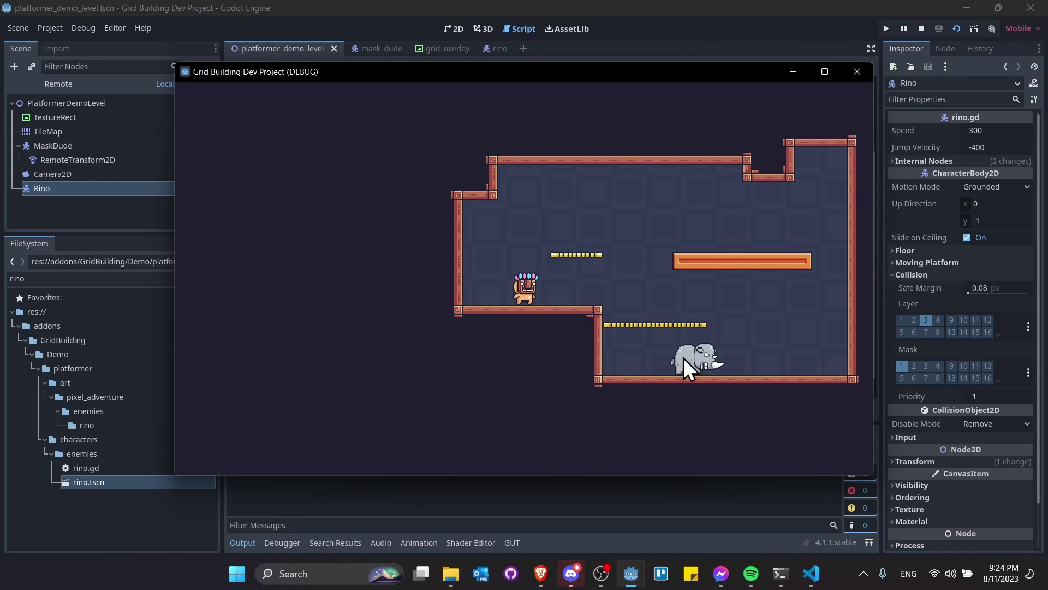
pyautogui.click(922, 29)
# - In the rino scene, set the Rino's Speed to 100 and Jump Velocity to -200, and save
pyautogui.click(166, 167)
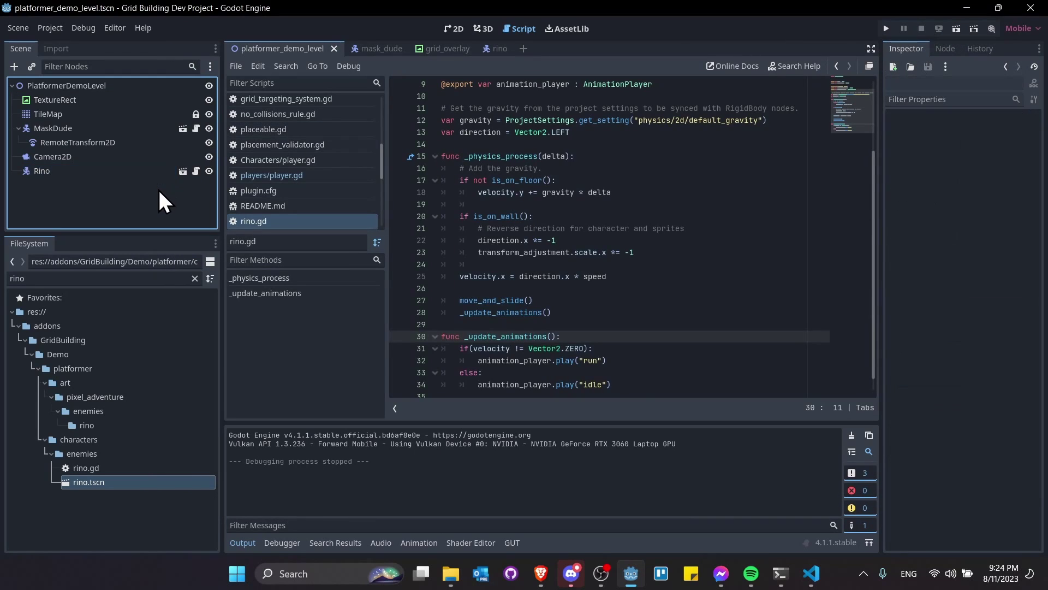
pyautogui.scroll(3, 569, 144)
pyautogui.click(574, 132)
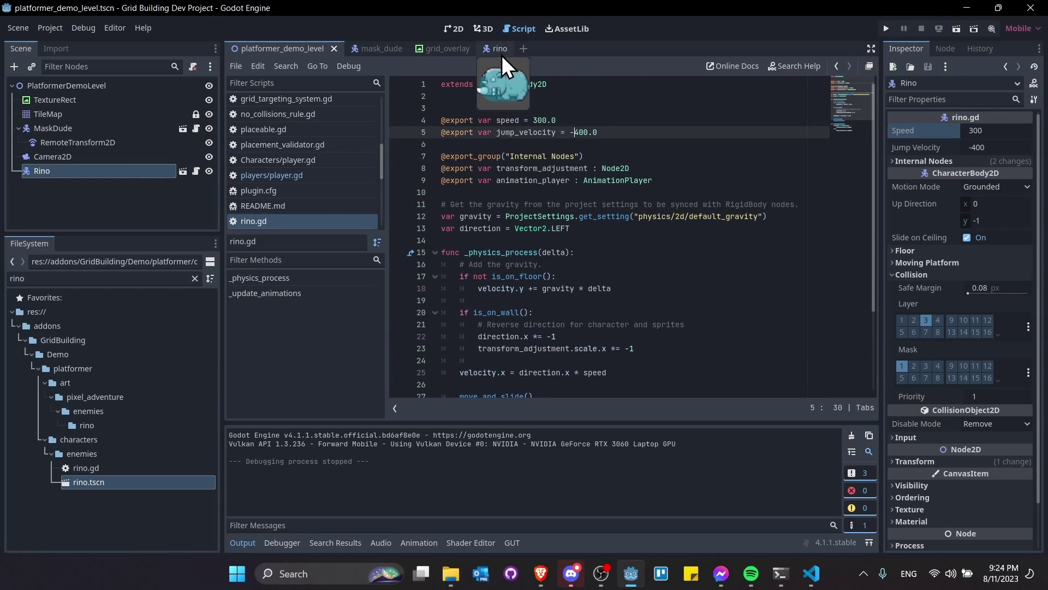
pyautogui.click(494, 48)
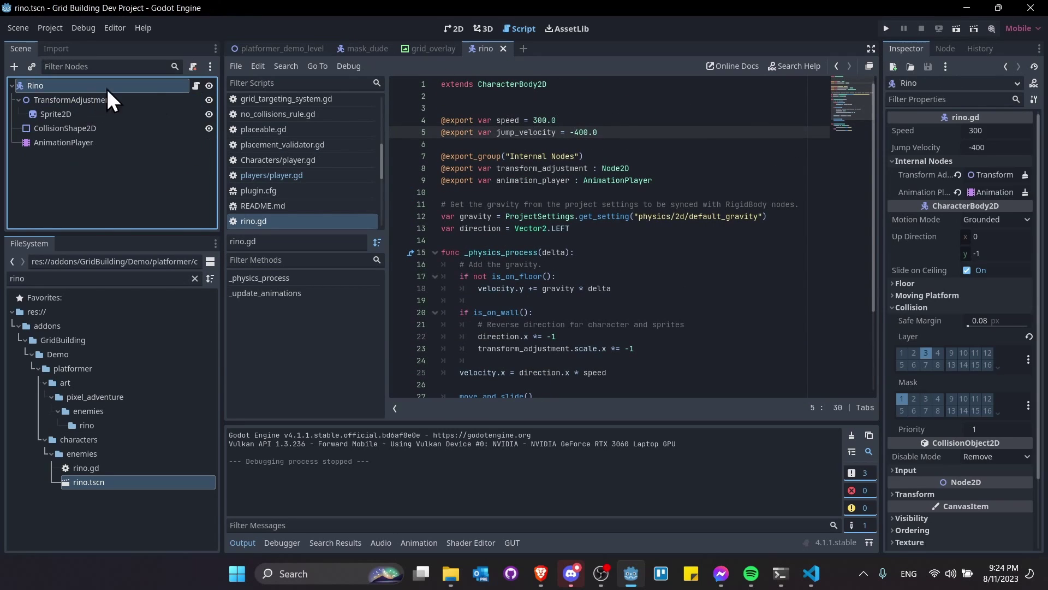
pyautogui.click(1013, 128)
pyautogui.write('100')
pyautogui.press('Tab')
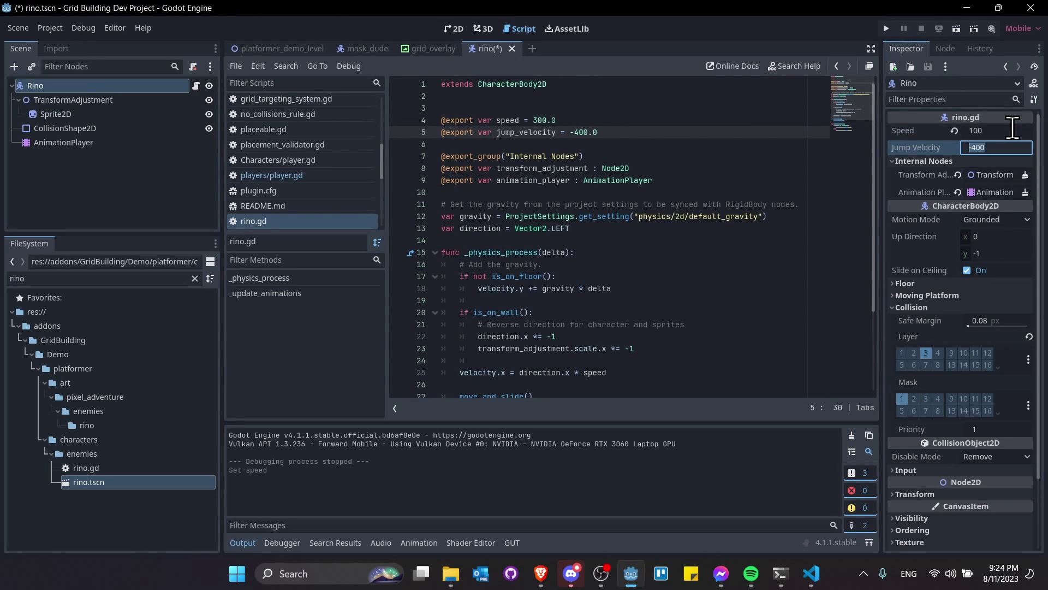
pyautogui.hotkey('ctrl', 's')
# - Run the platformer_demo_level scene, move and jump MaskDude near the Rino to check its new pace, and stop it
pyautogui.click(307, 49)
pyautogui.click(957, 28)
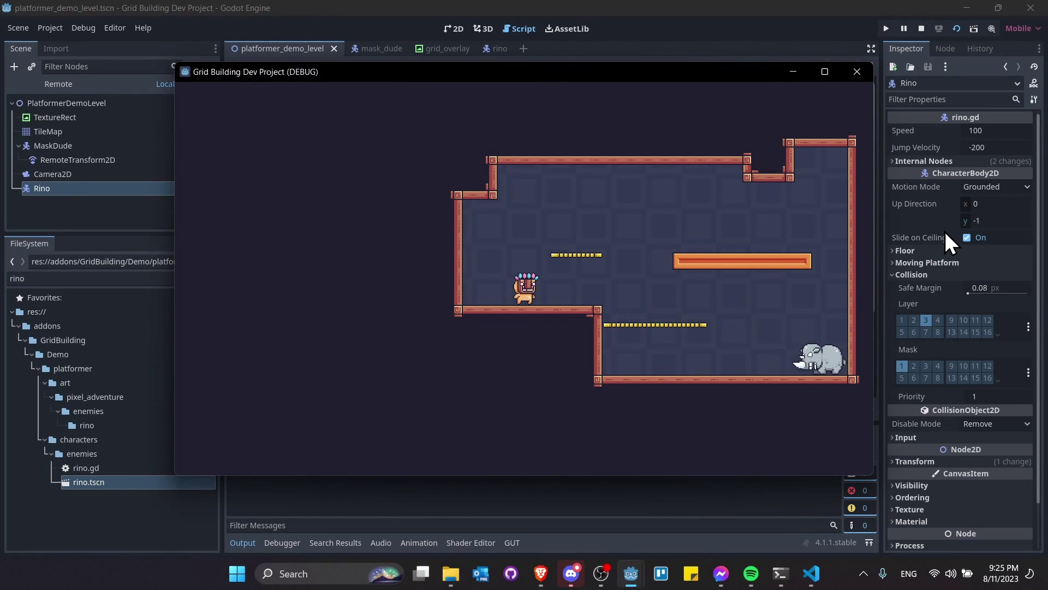
pyautogui.press('d')
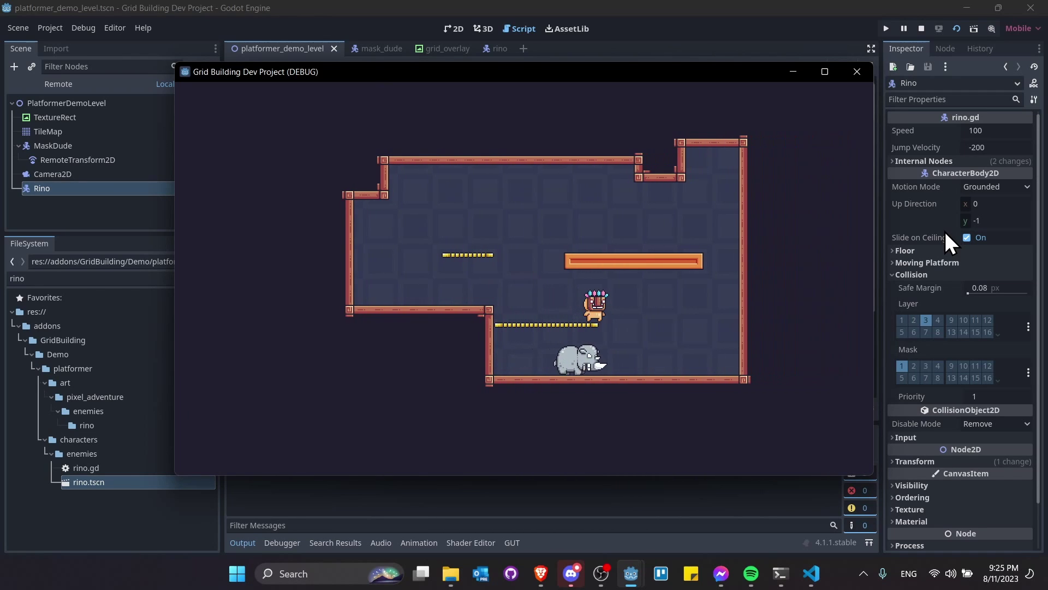
pyautogui.press('d')
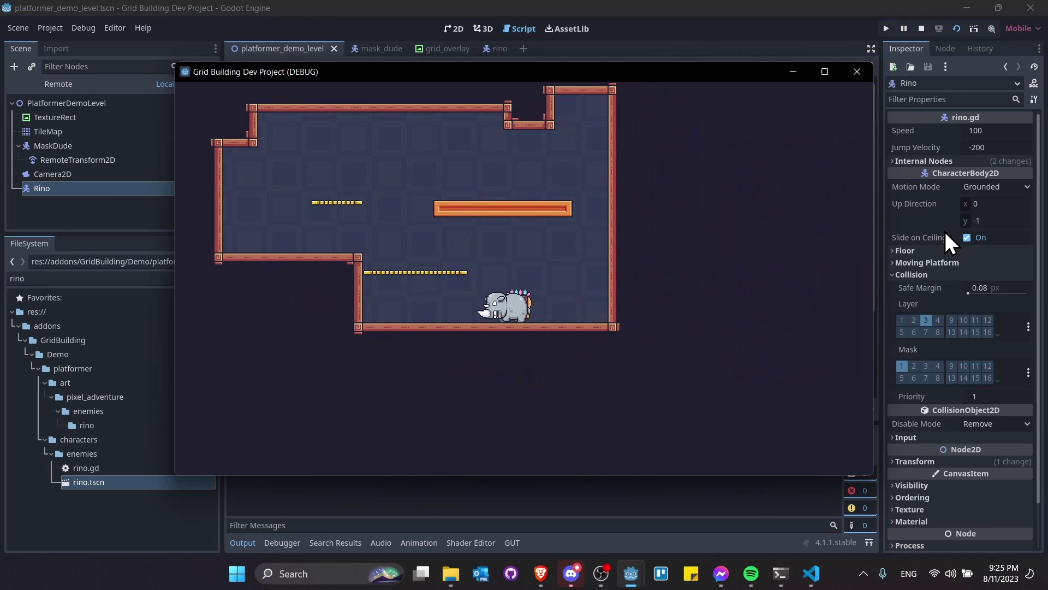
pyautogui.press('a')
pyautogui.press('space')
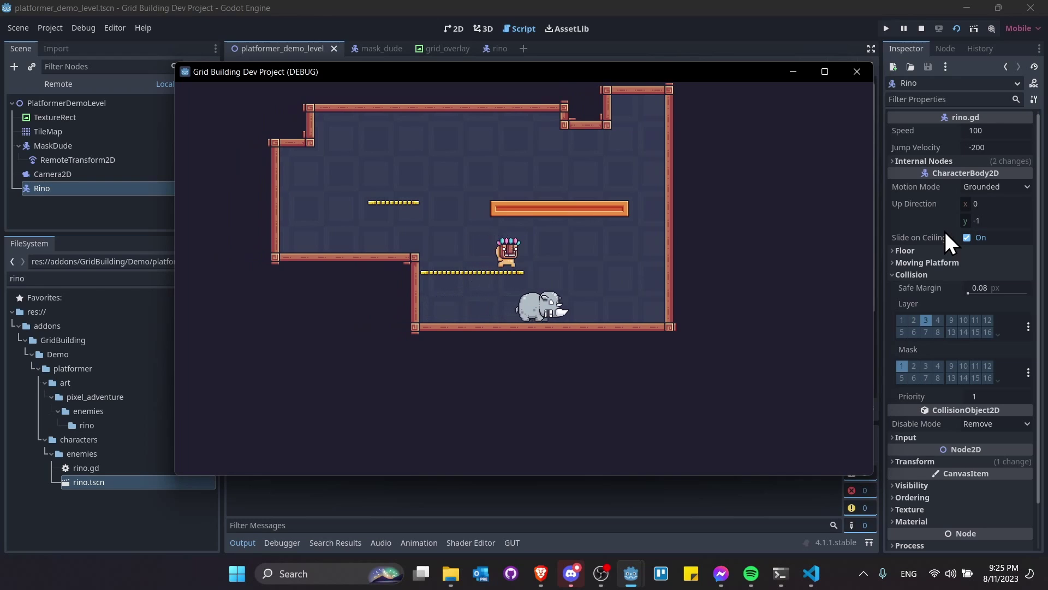
pyautogui.click(922, 29)
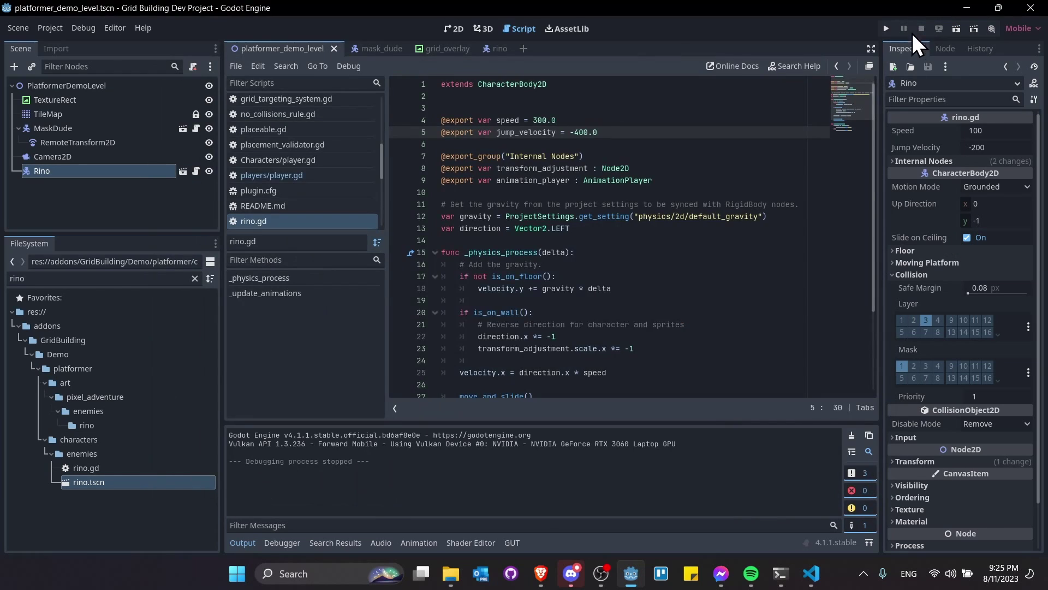
# - Set the level's Camera2D zoom to 3
pyautogui.click(453, 28)
pyautogui.click(97, 157)
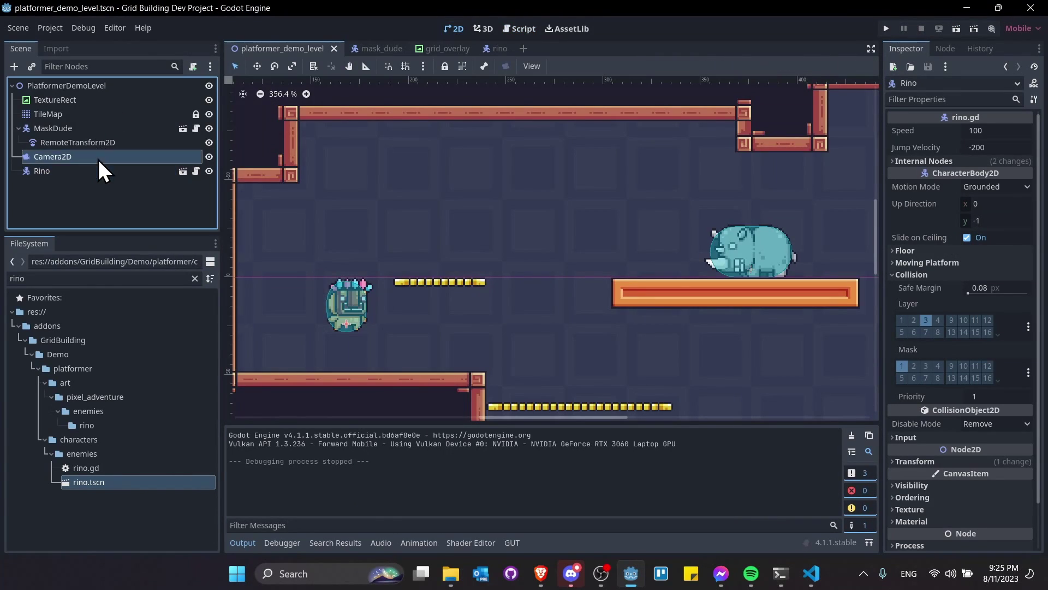
pyautogui.click(1005, 215)
pyautogui.write('3')
pyautogui.press('Tab')
# - Run the level and move and jump MaskDude across the platforms to check the closer camera and the patrolling Rino
pyautogui.click(957, 30)
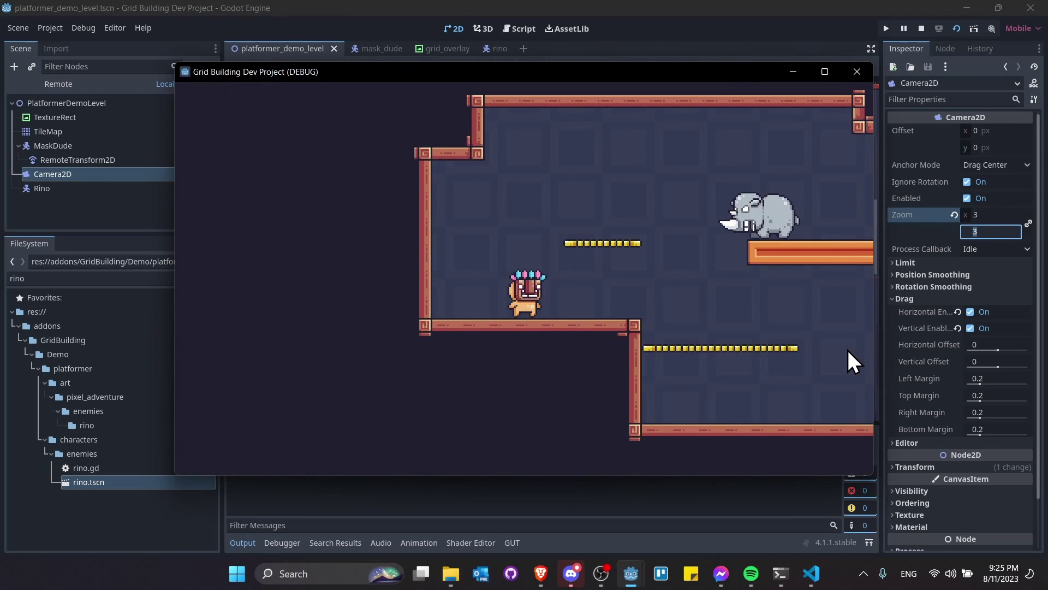
pyautogui.press('Left')
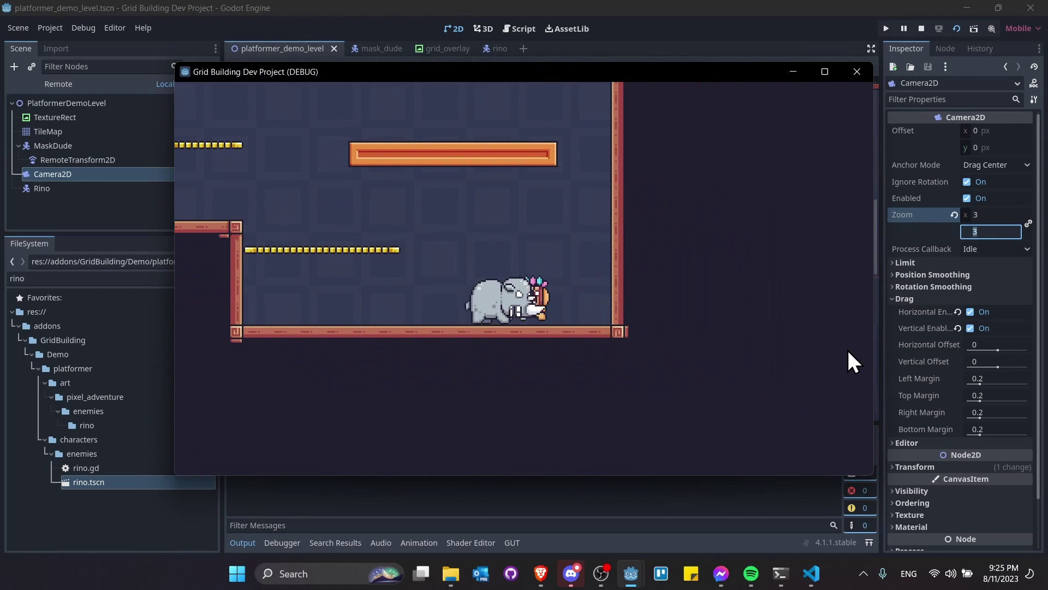
pyautogui.press('Right')
pyautogui.press('space')
pyautogui.press('Right')
pyautogui.press('Left')
pyautogui.press('space')
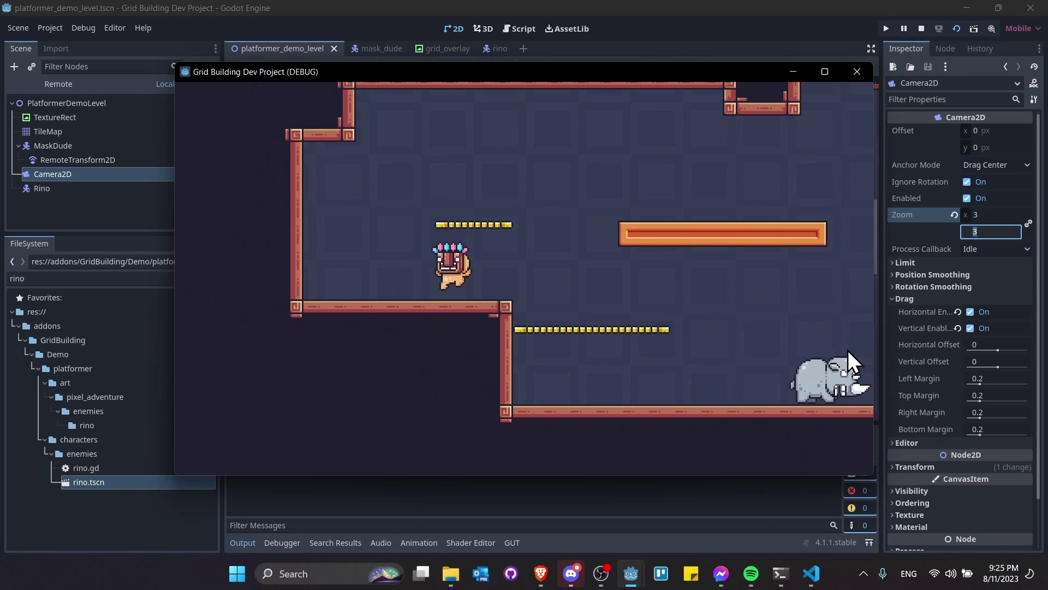
pyautogui.press('space')
pyautogui.press('Right')
pyautogui.press('space')
pyautogui.press('Right')
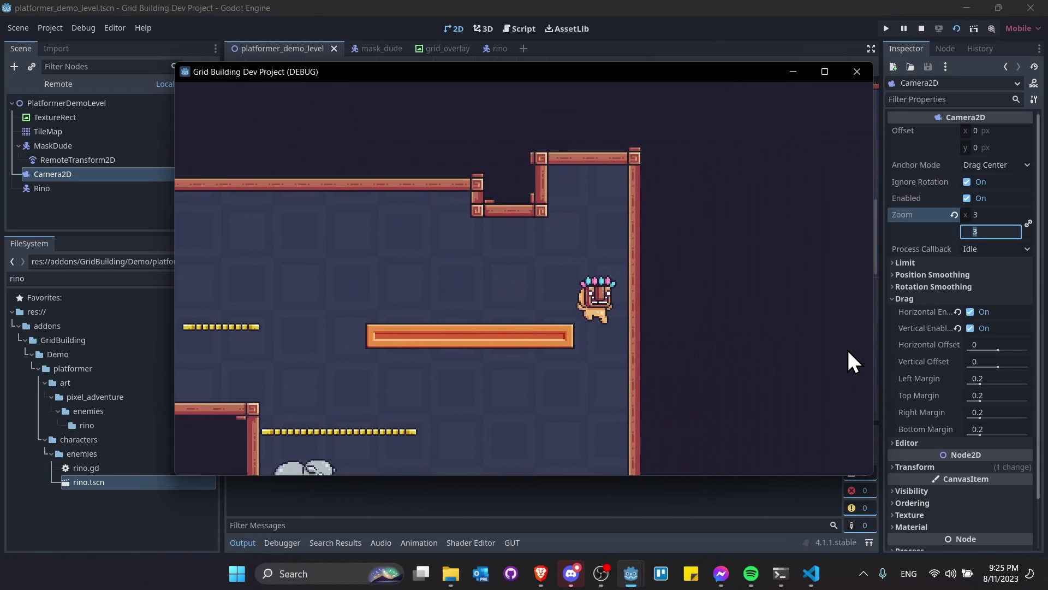
pyautogui.press('Left')
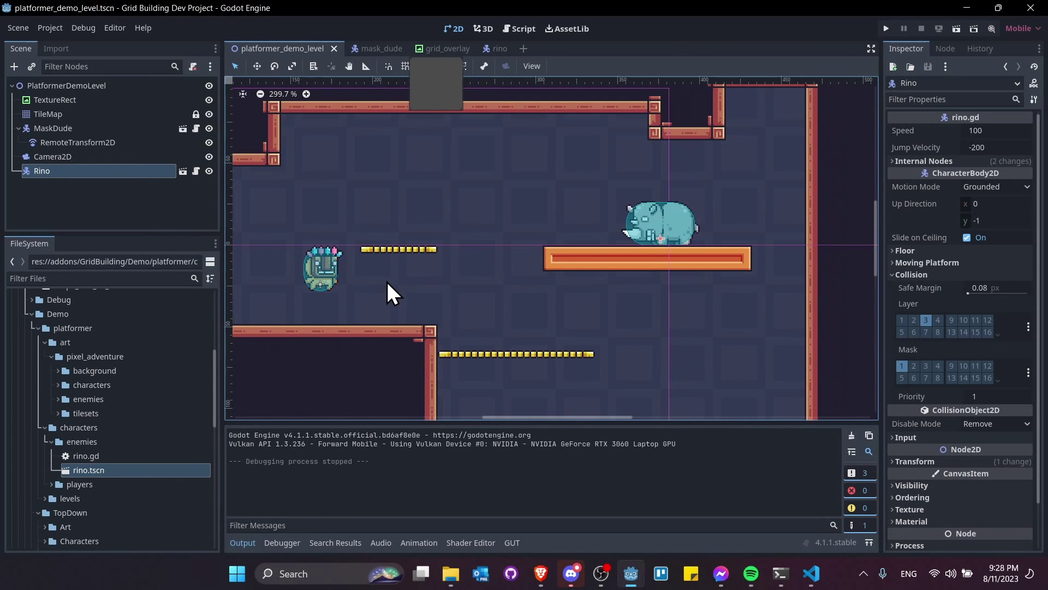
# - Create a new folder named items inside the pixel_adventure art folder
pyautogui.moveTo(496, 241)
pyautogui.mouseDown(button='middle')
pyautogui.moveTo(440, 246)
pyautogui.moveTo(565, 244)
pyautogui.moveTo(504, 237)
pyautogui.mouseUp(button='middle')
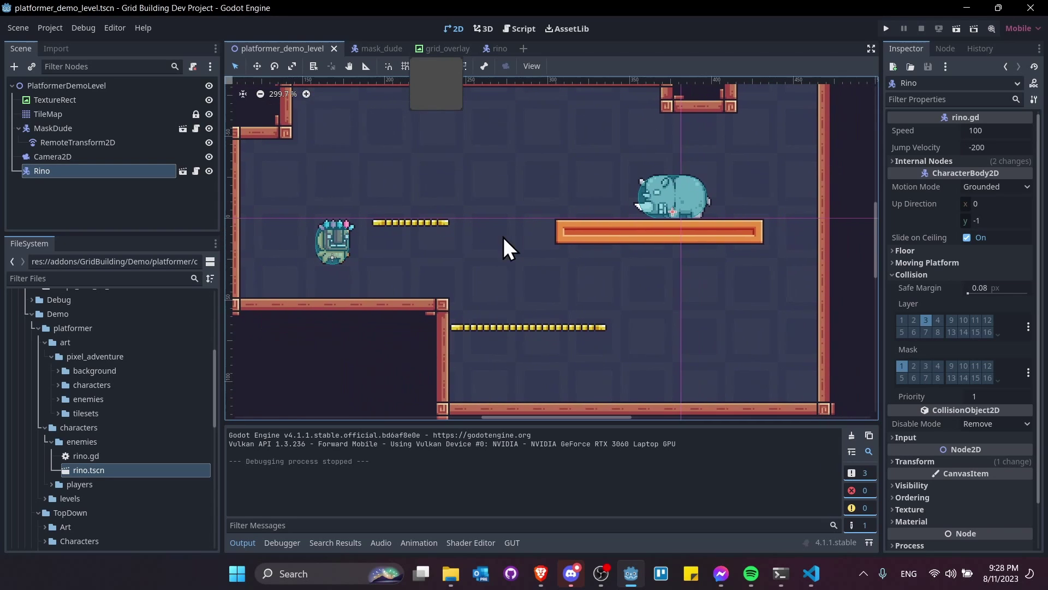
pyautogui.rightClick(105, 362)
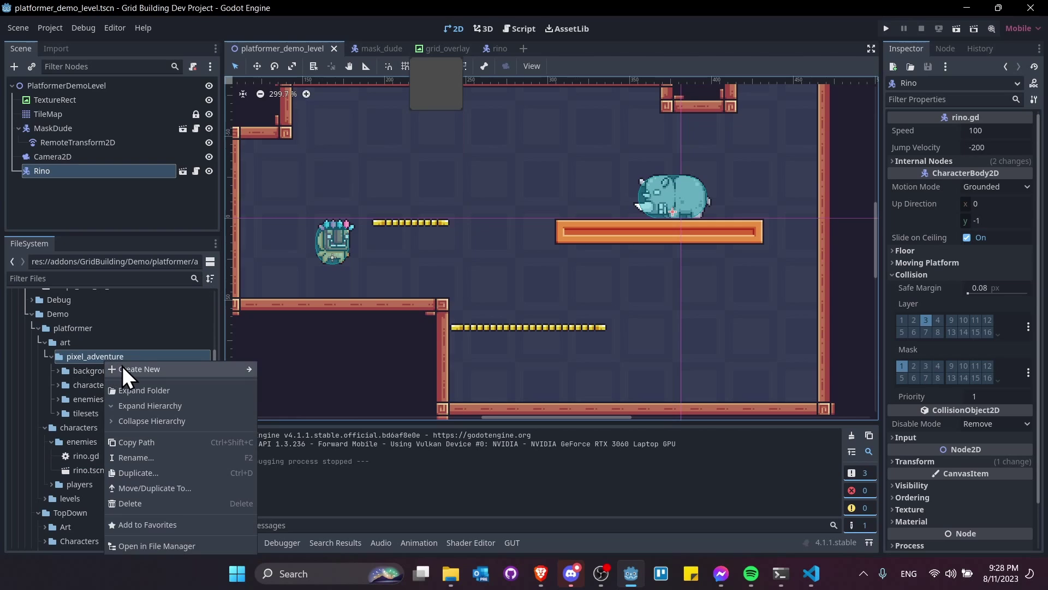
pyautogui.moveTo(246, 373)
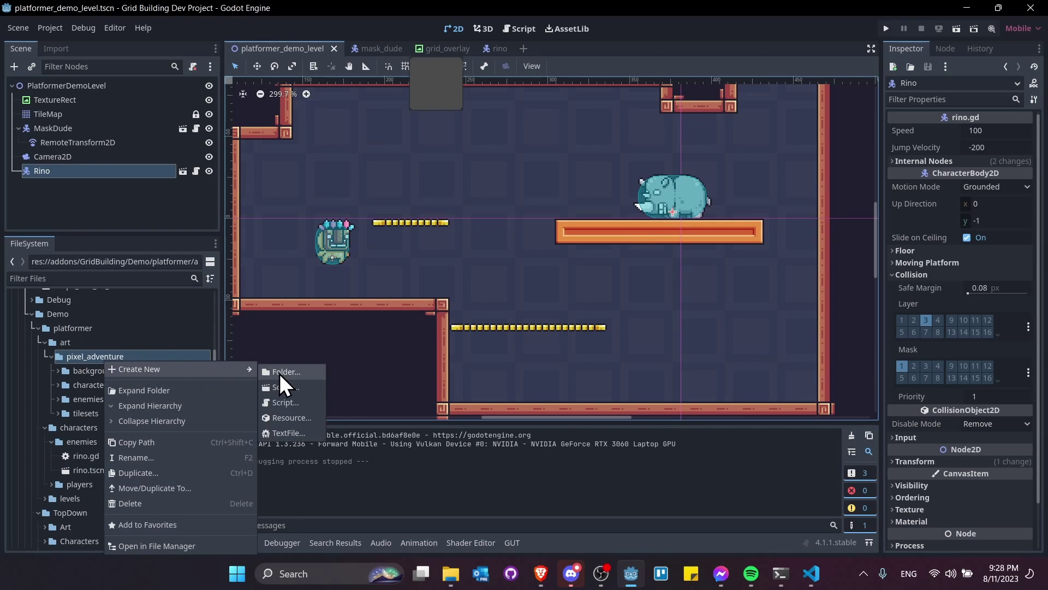
pyautogui.click(279, 371)
pyautogui.write('items')
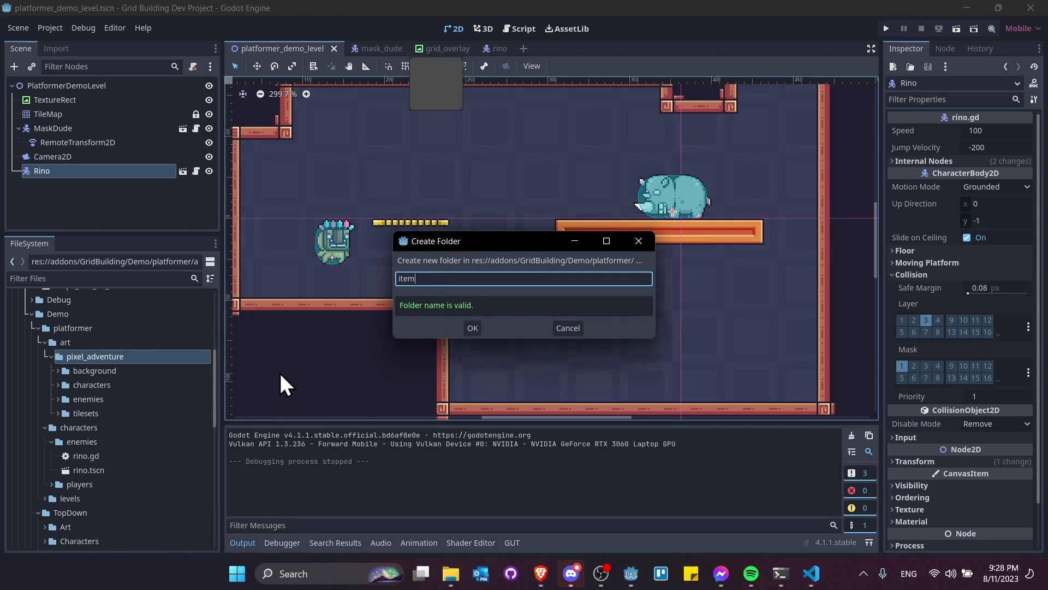
pyautogui.press('Return')
# - Show the project's new items folder in File Explorer and bring up the window with the PixelAdventure source Items folder
pyautogui.rightClick(119, 416)
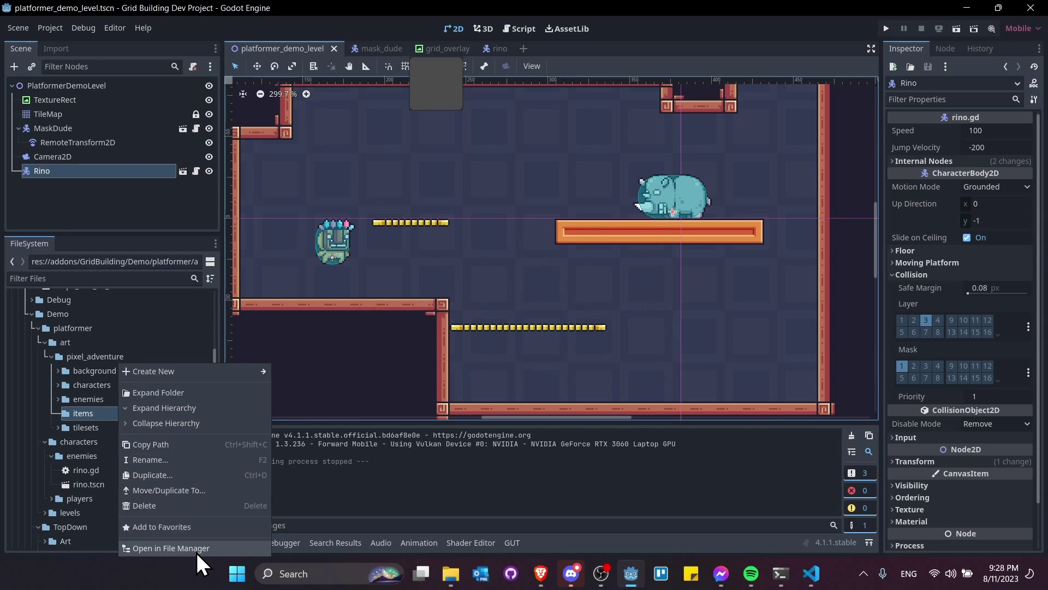
pyautogui.click(175, 548)
pyautogui.moveTo(447, 573)
pyautogui.click(436, 520)
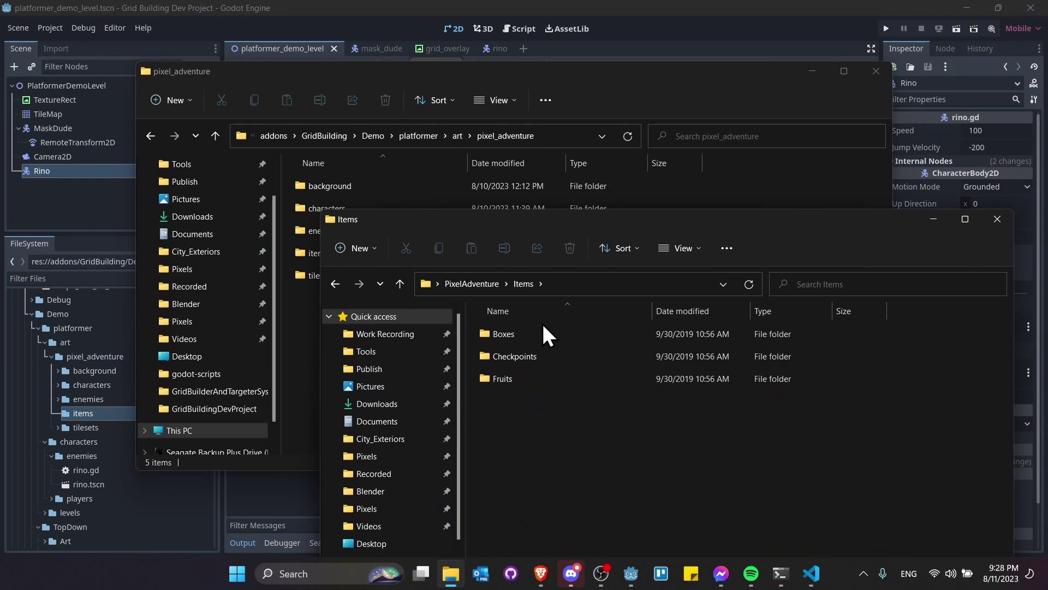
# - Copy the Box1 folder from PixelAdventure's Items/Boxes into the project's pixel_adventure items folder and open the items folder
pyautogui.click(536, 334)
pyautogui.doubleClick(536, 334)
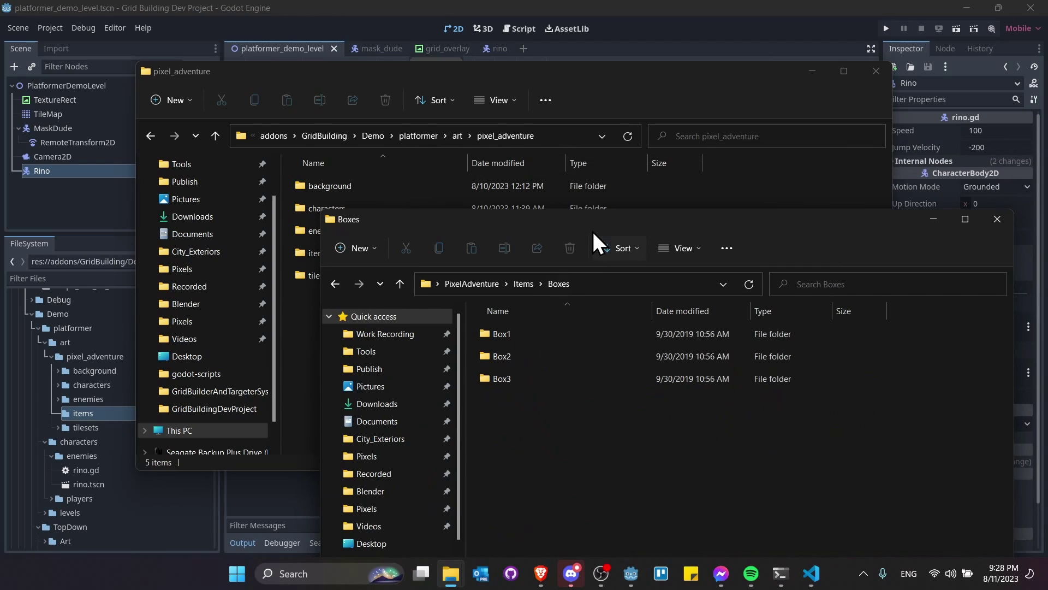
pyautogui.moveTo(592, 229); pyautogui.dragTo(640, 197)
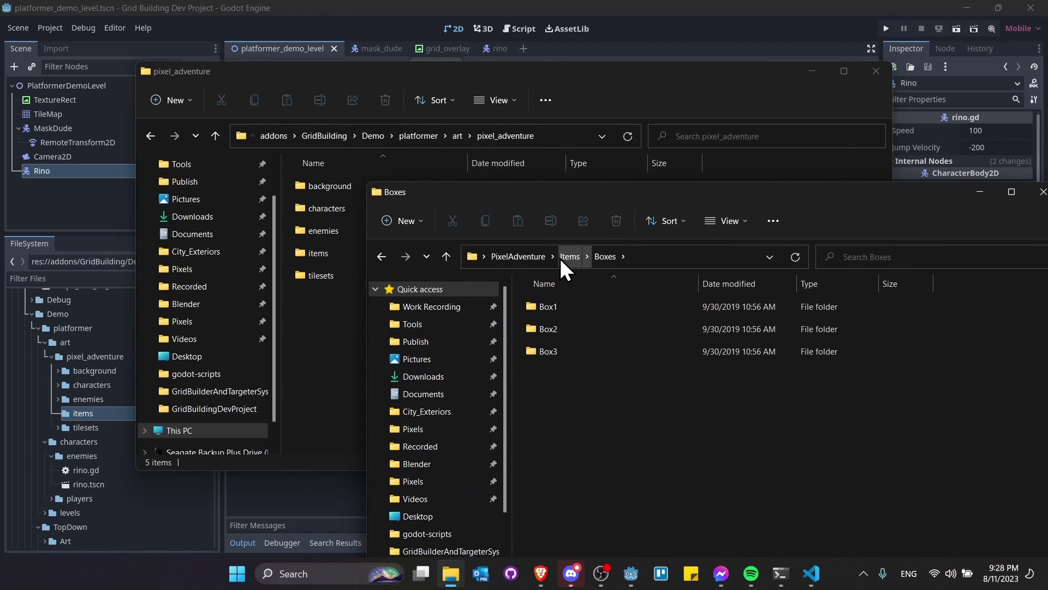
pyautogui.click(579, 308)
pyautogui.keyDown('ctrl'); pyautogui.click(615, 349); pyautogui.keyUp('ctrl')
pyautogui.moveTo(614, 350); pyautogui.dragTo(318, 252)
pyautogui.doubleClick(320, 254)
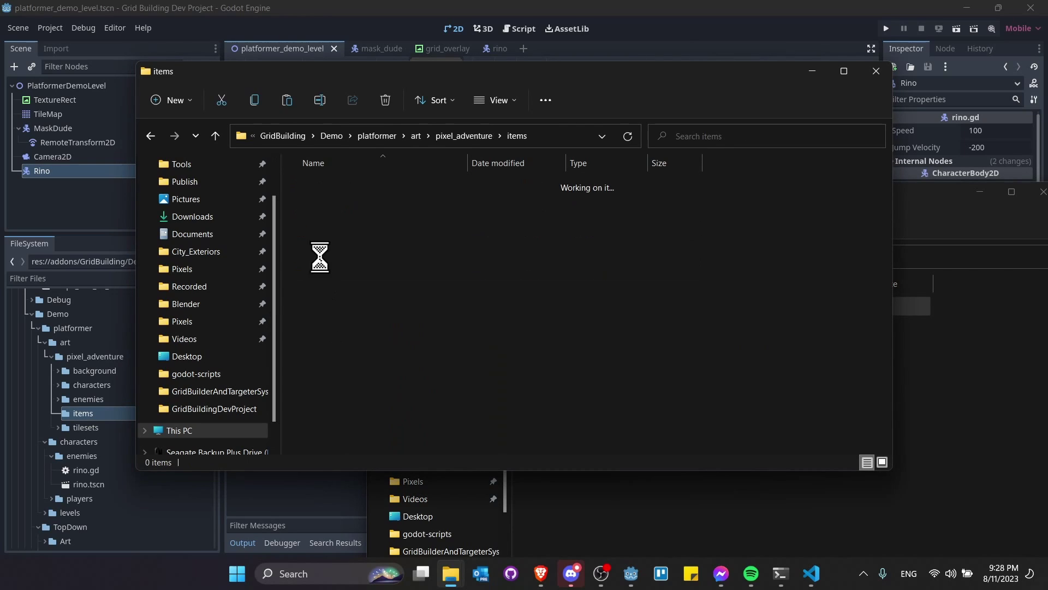
# - Rename the copied Box1 folder as box_1 and open it
pyautogui.press('F2')
pyautogui.write('box_1')
pyautogui.press('Return')
pyautogui.press('Return')
# - Rename the images in the box_1 folder in lowercase as break, hit and idle
pyautogui.click(382, 172)
pyautogui.press('F2')
pyautogui.write('hit')
pyautogui.press('Return')
pyautogui.write('idle')
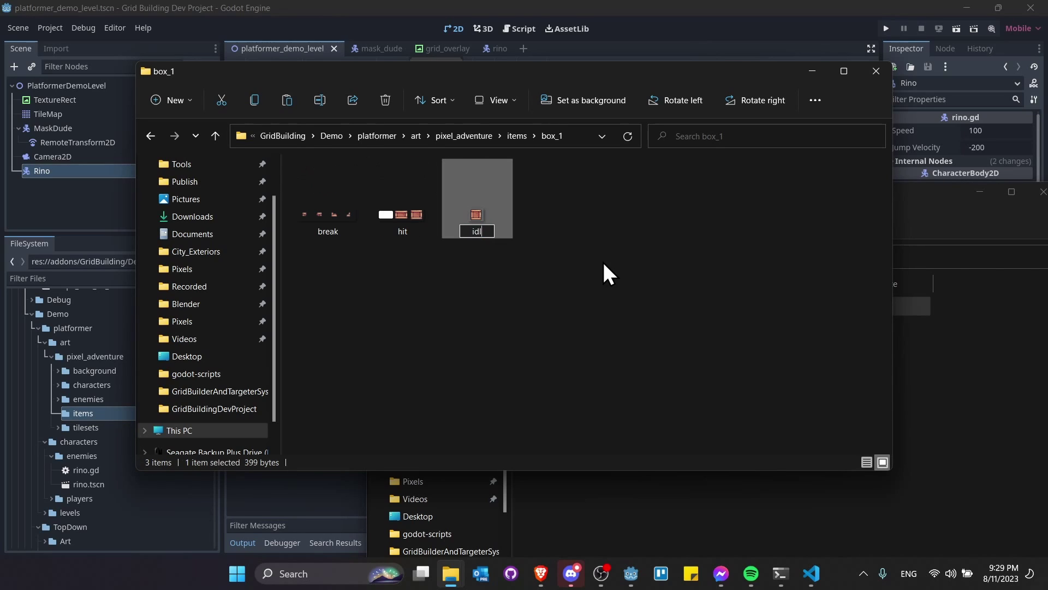
pyautogui.press('Return')
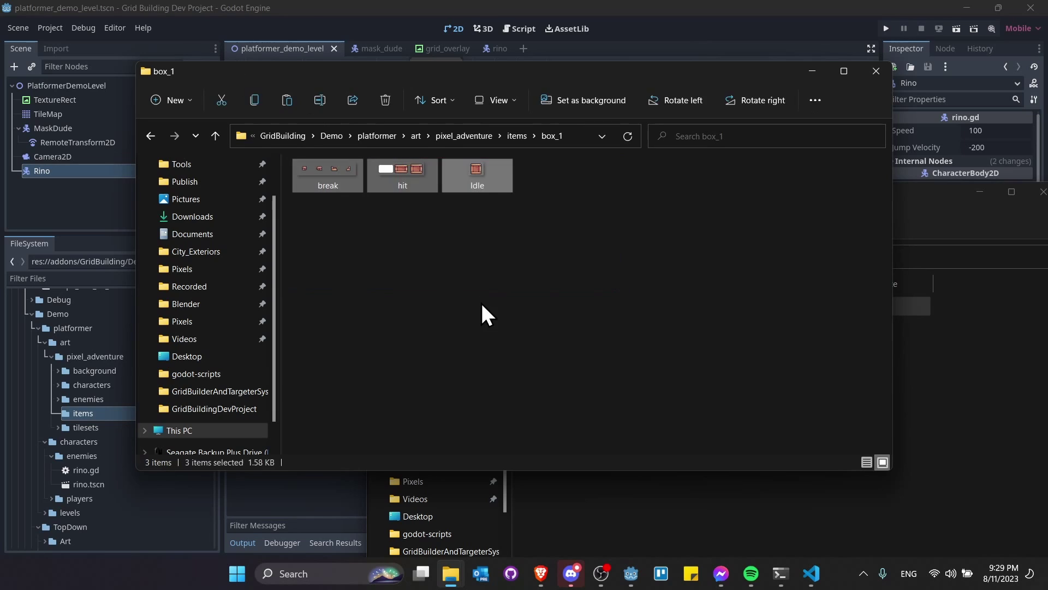
# - Switch back to Godot and expand the items and box_1 folders in the project's file tree
pyautogui.click(358, 4)
pyautogui.doubleClick(92, 412)
pyautogui.doubleClick(91, 426)
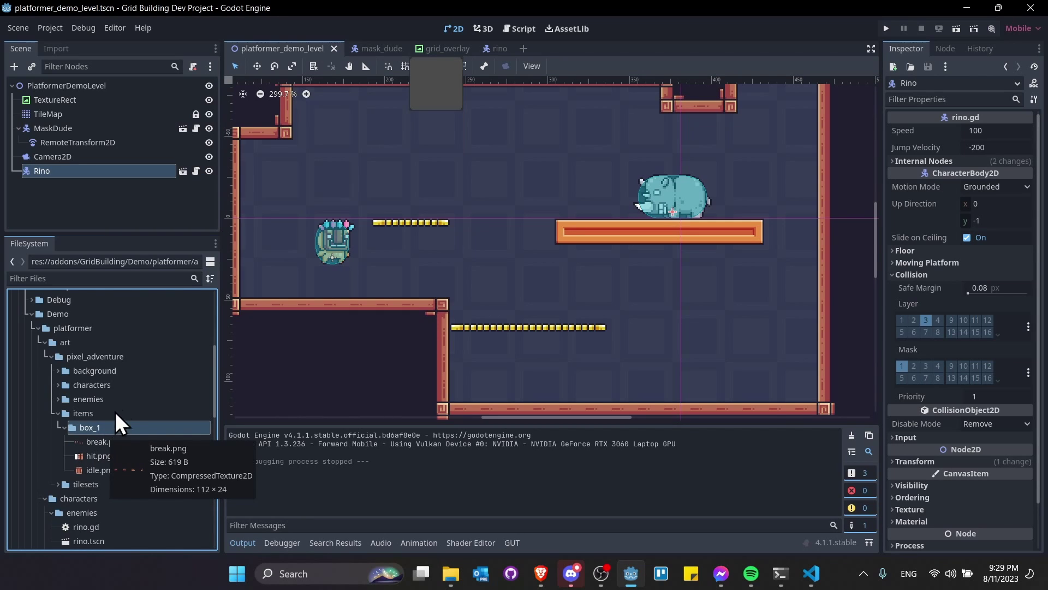
pyautogui.scroll(2, 438, 253)
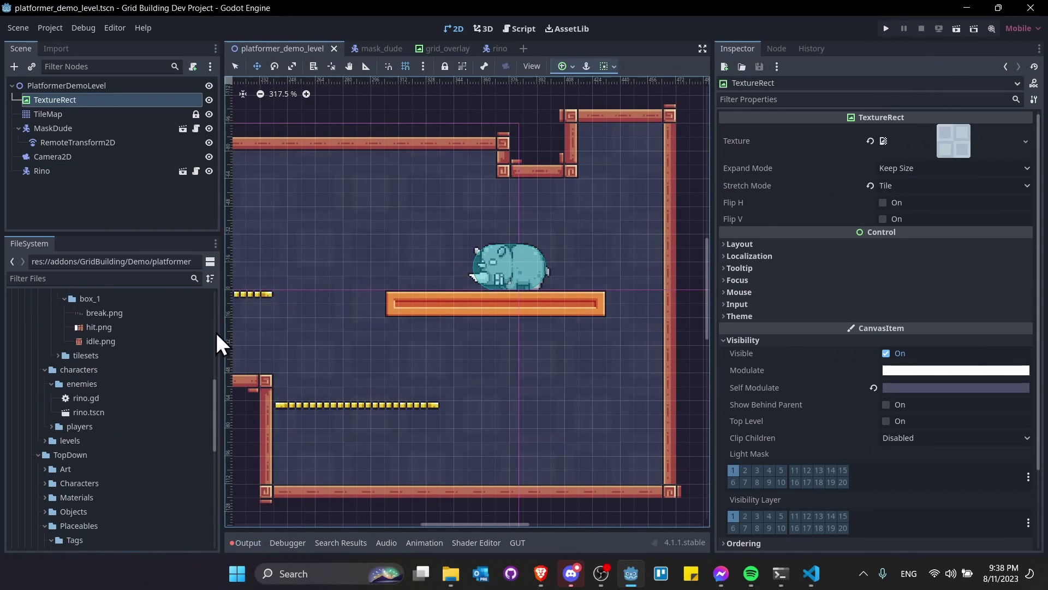
# - Create a new 2D scene and name its root node Box
pyautogui.click(523, 49)
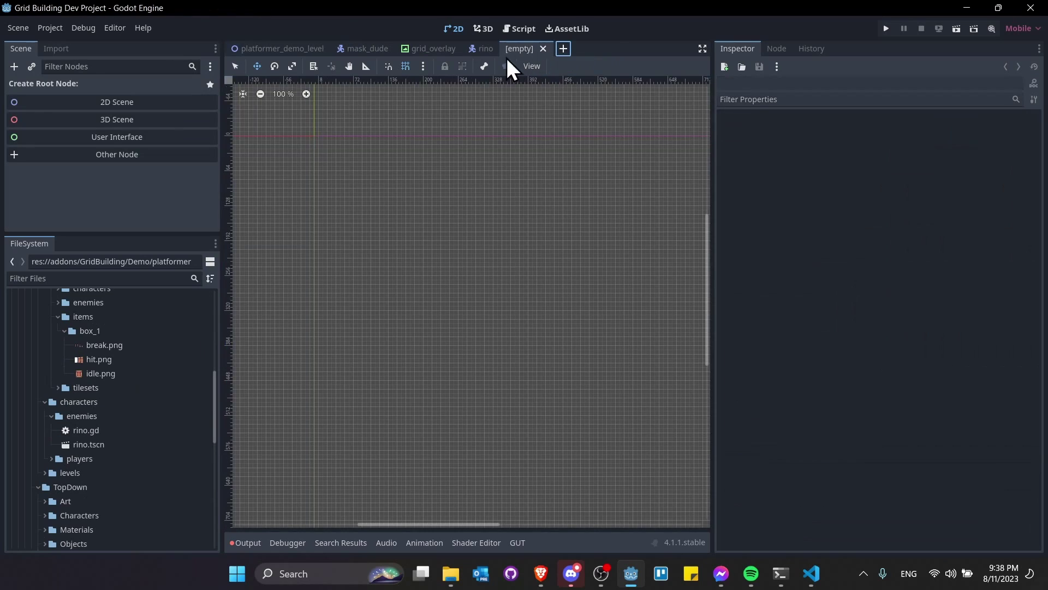
pyautogui.click(168, 104)
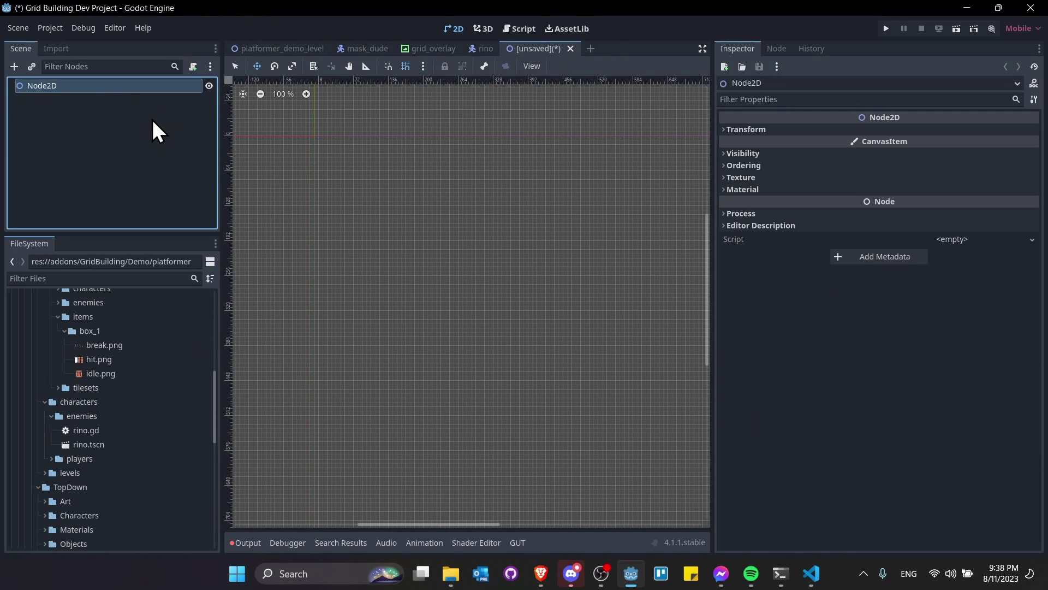
pyautogui.doubleClick(131, 86)
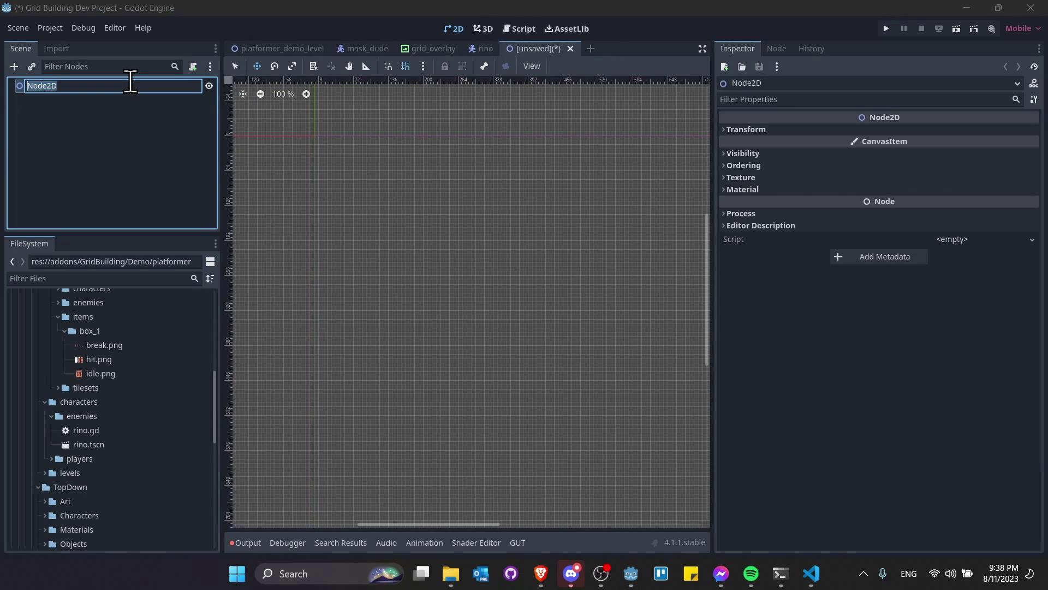
pyautogui.write('Box')
pyautogui.press('Return')
# - Change the Box root node's type to StaticBody2D
pyautogui.rightClick(131, 83)
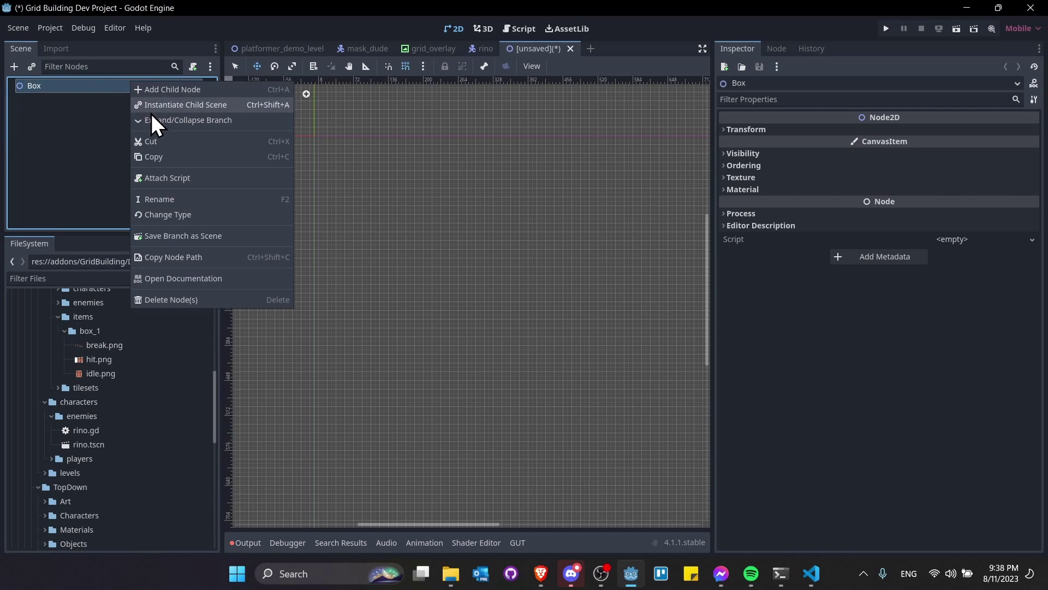
pyautogui.click(170, 215)
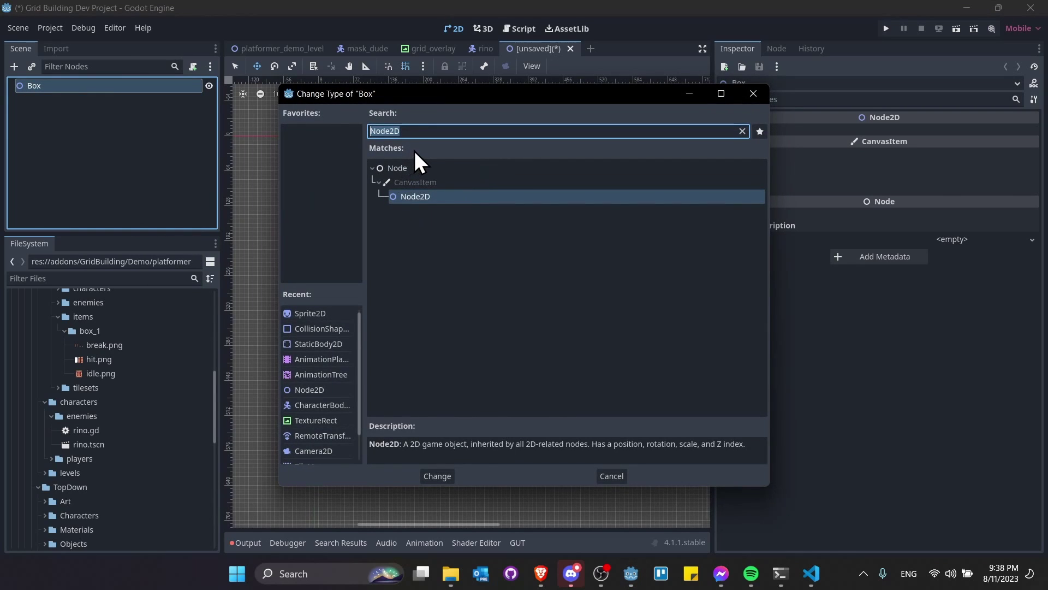
pyautogui.write('static')
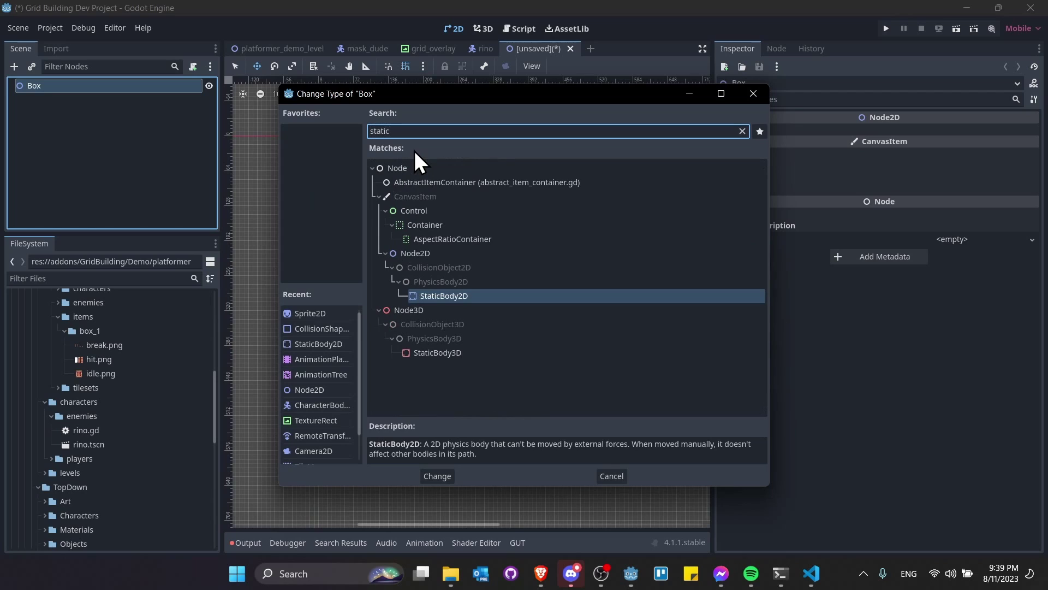
pyautogui.click(449, 479)
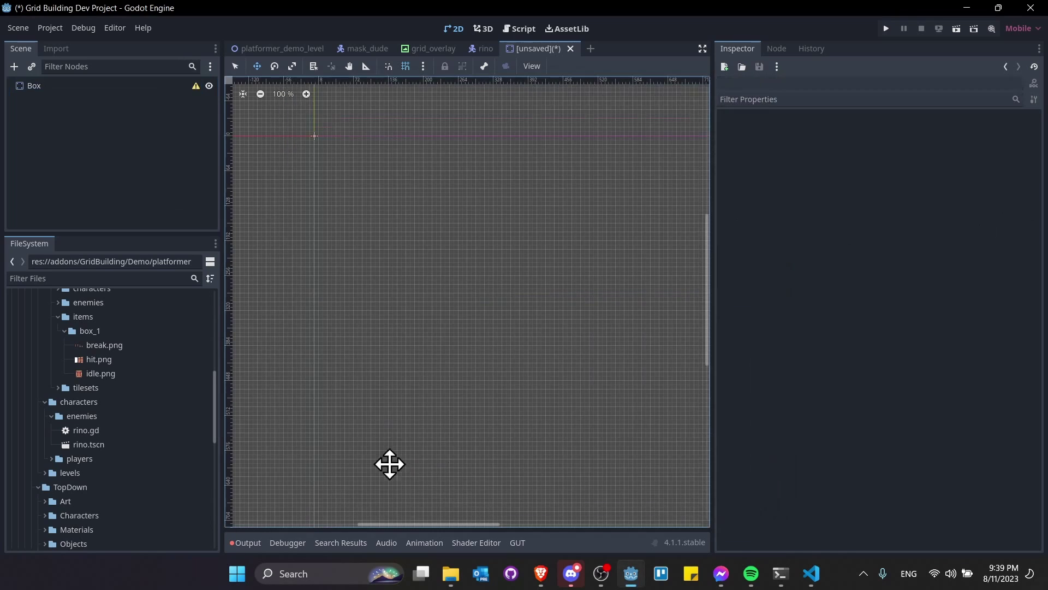
# - Add a Sprite2D child node to the Box node
pyautogui.scroll(10, 321, 123)
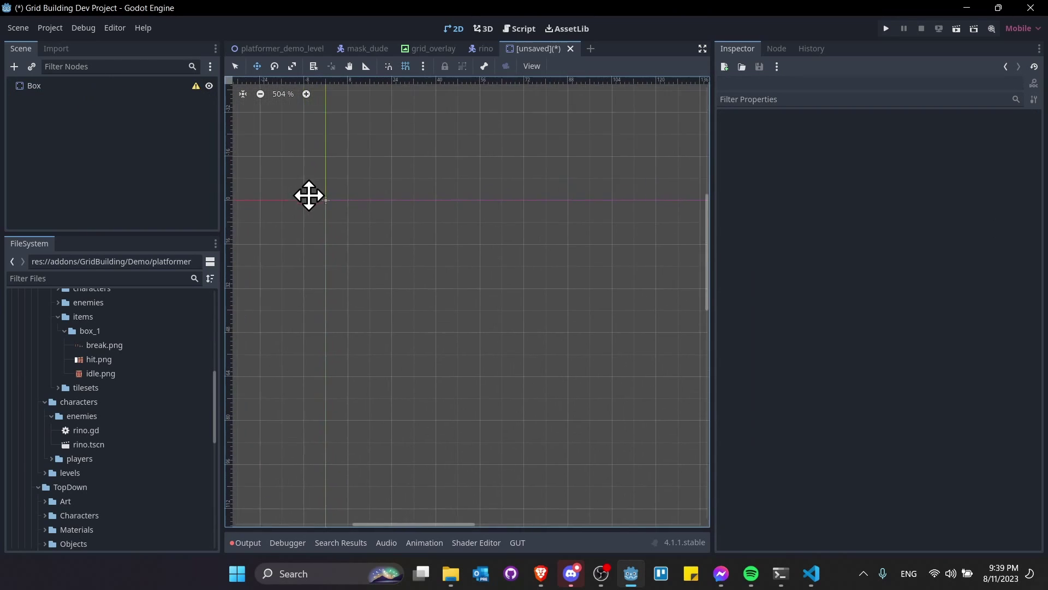
pyautogui.scroll(7, 388, 234)
pyautogui.scroll(-2, 388, 229)
pyautogui.moveTo(382, 239); pyautogui.dragTo(378, 319, button='middle')
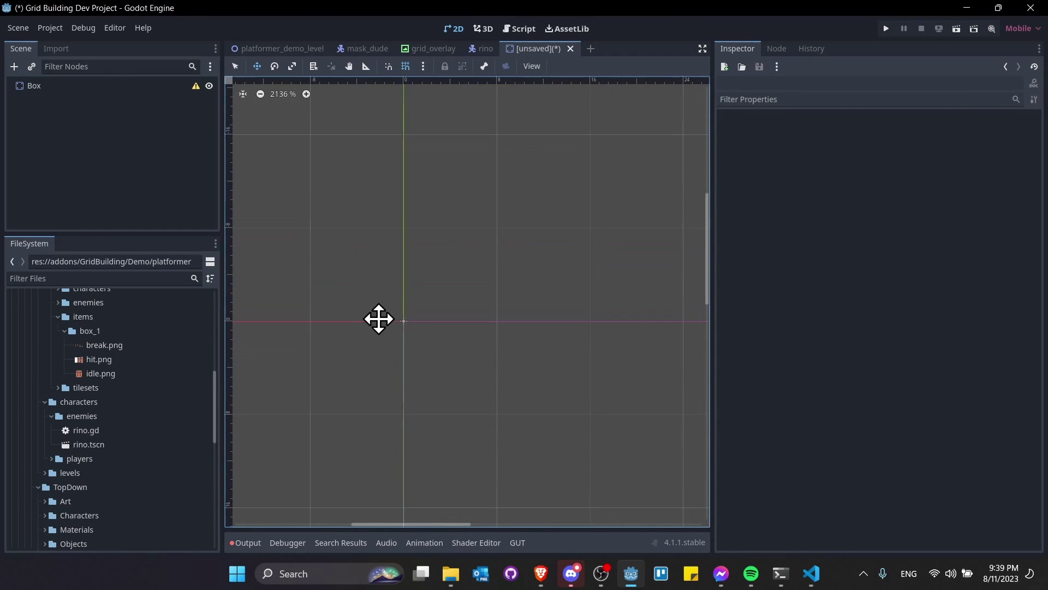
pyautogui.rightClick(43, 84)
pyautogui.click(72, 93)
pyautogui.write('sprit')
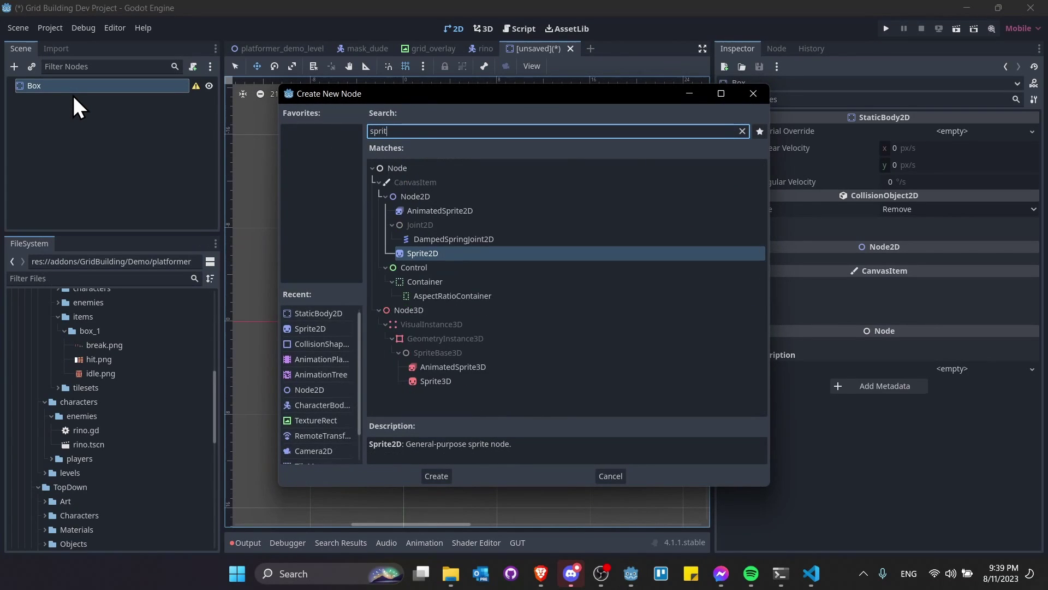
pyautogui.press('Return')
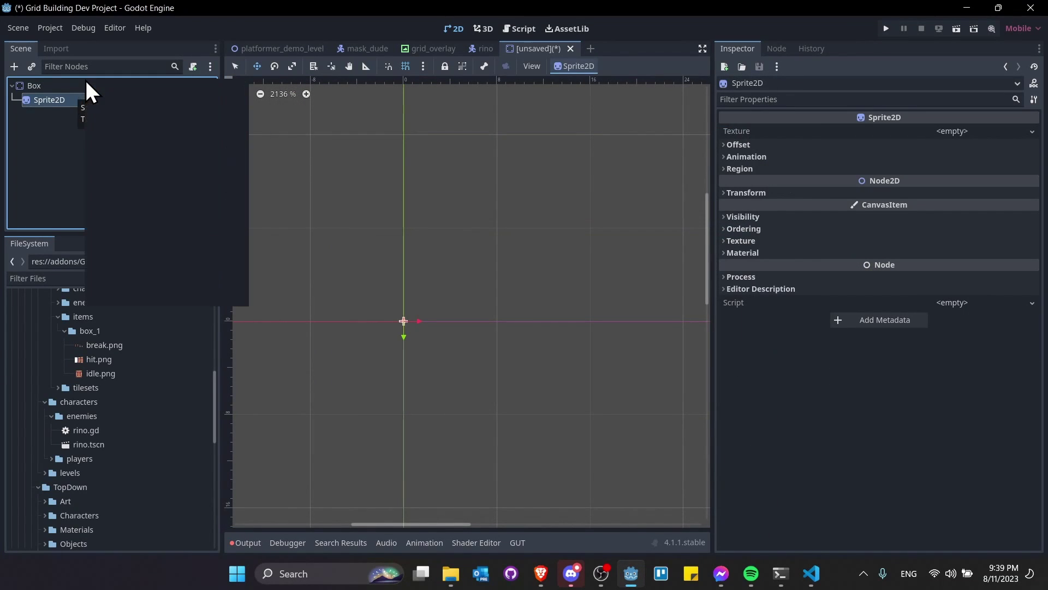
# - Add a CollisionShape2D child node to the Box node
pyautogui.press('Escape')
pyautogui.rightClick(104, 91)
pyautogui.click(129, 95)
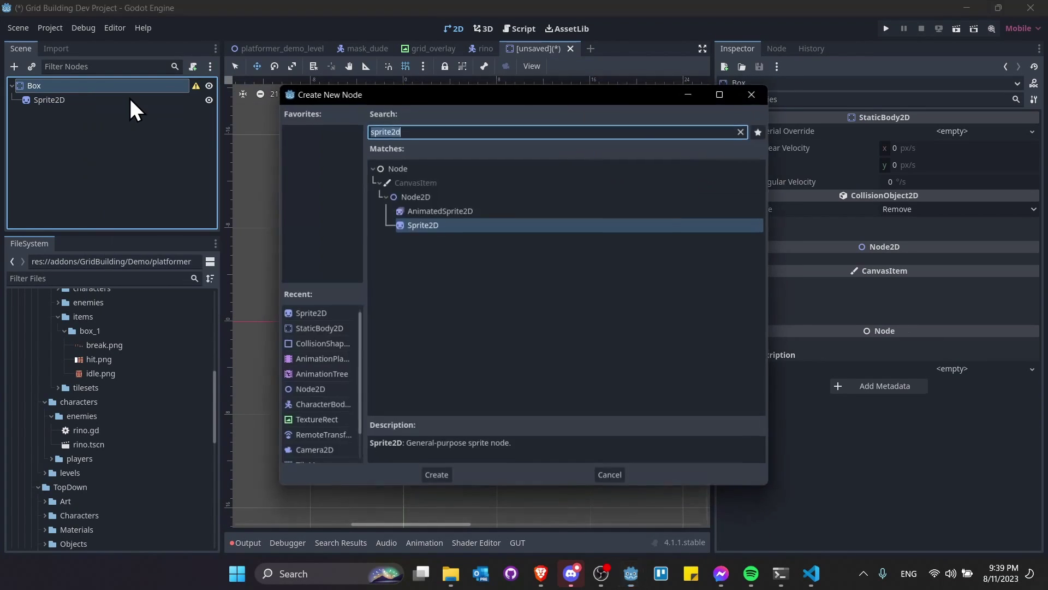
pyautogui.write('cpll')
pyautogui.press('BackSpace')
pyautogui.press('BackSpace')
pyautogui.press('BackSpace')
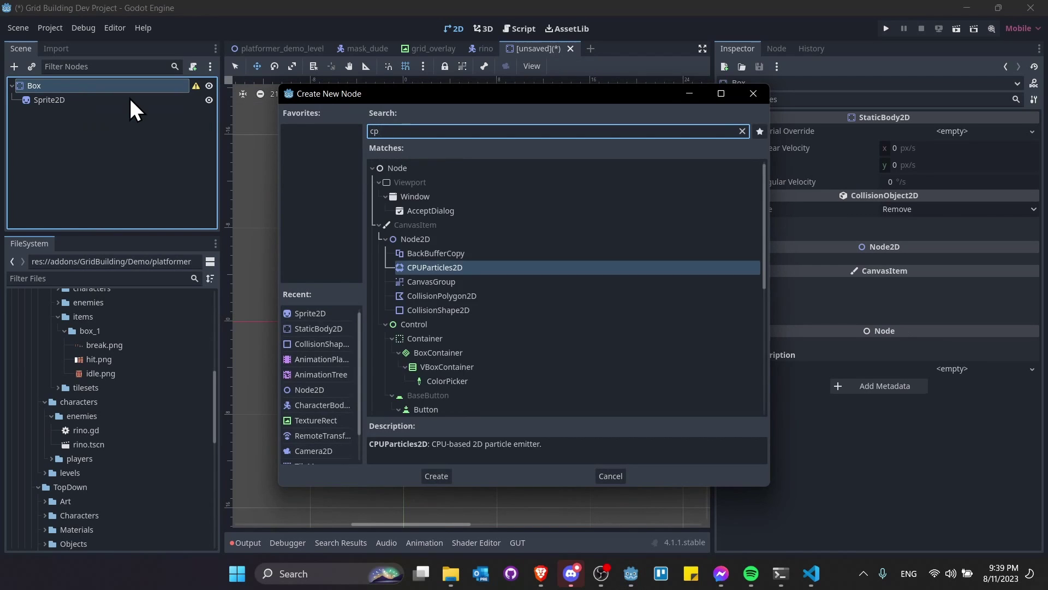
pyautogui.write('oll')
pyautogui.press('Return')
# - Assign idle.png from the box_1 folder as the Sprite2D node's texture
pyautogui.click(129, 97)
pyautogui.moveTo(102, 374); pyautogui.dragTo(945, 143)
# - Give the CollisionShape2D node a new RectangleShape2D and check its fit around the box sprite
pyautogui.click(90, 114)
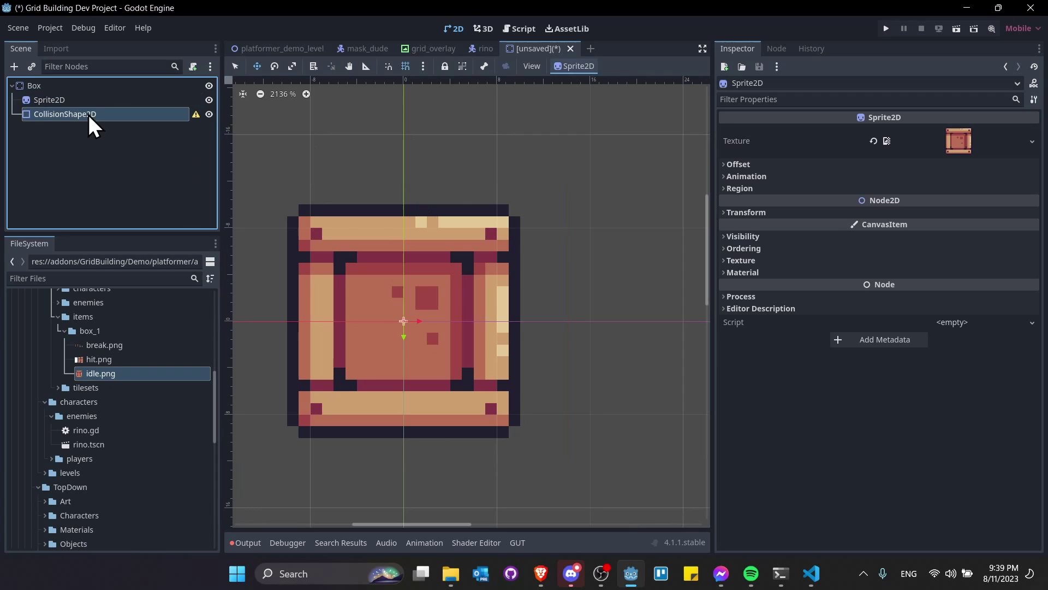
pyautogui.click(991, 133)
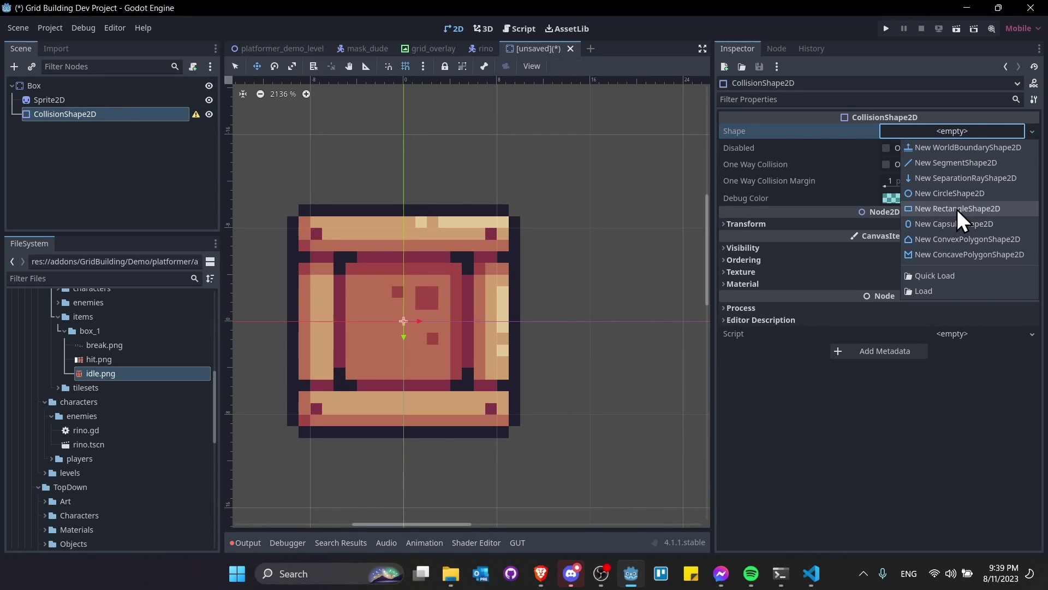
pyautogui.click(939, 208)
pyautogui.scroll(-2, 558, 281)
pyautogui.moveTo(562, 288); pyautogui.dragTo(606, 276, button='middle')
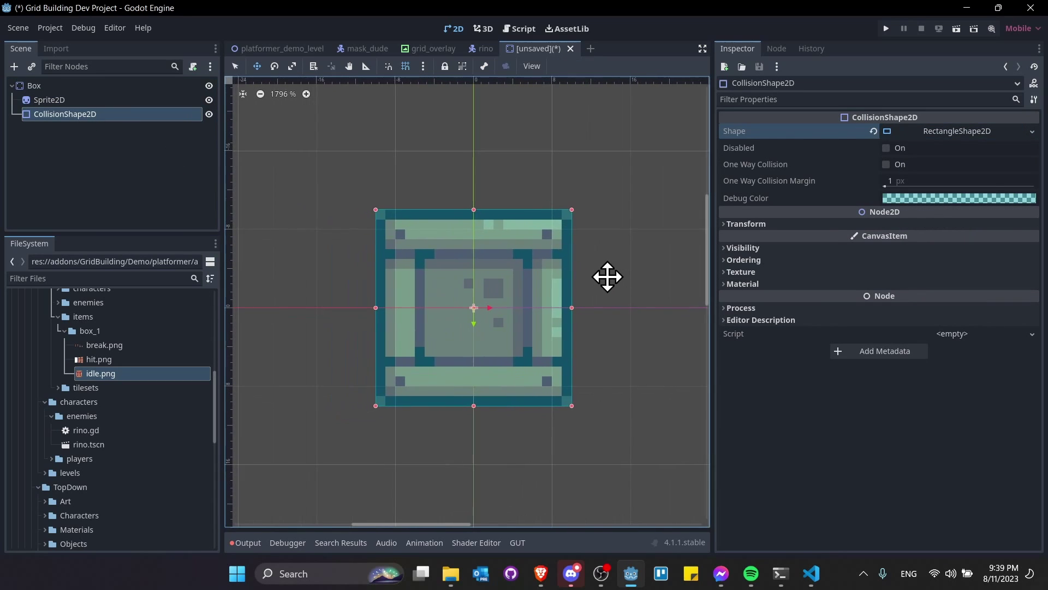
pyautogui.scroll(-2, 587, 295)
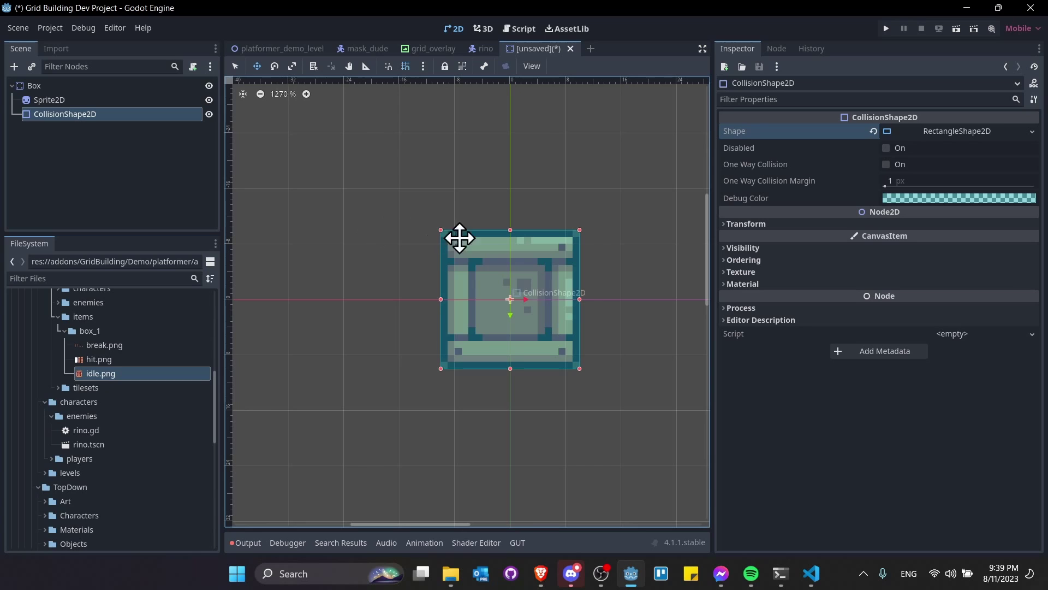
pyautogui.moveTo(604, 253); pyautogui.dragTo(553, 274, button='middle')
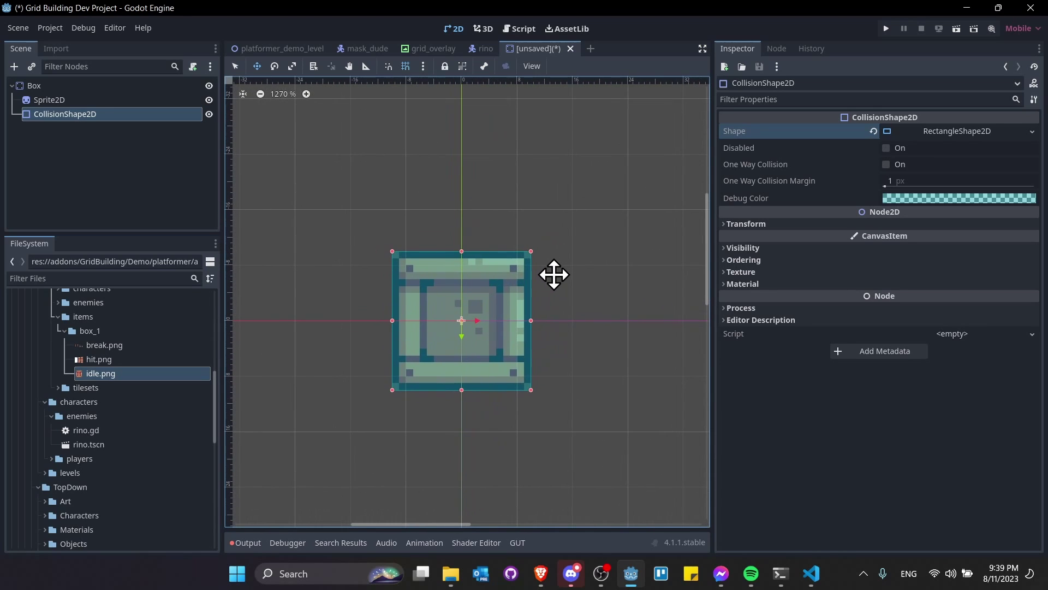
pyautogui.scroll(3, 555, 276)
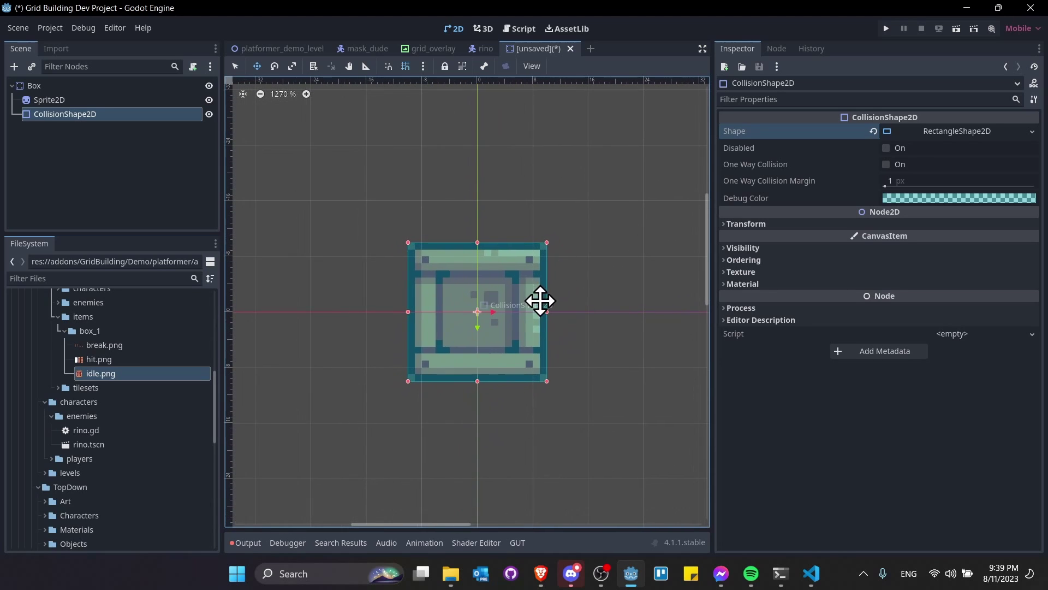
# - Examine the Box root node's collision layer and mask settings
pyautogui.click(97, 86)
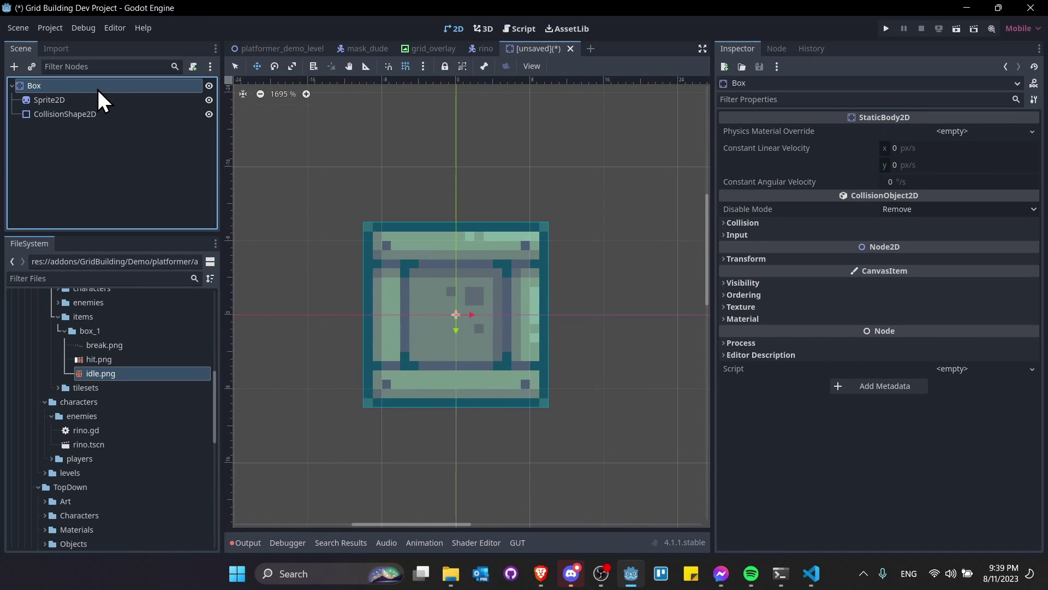
pyautogui.click(755, 222)
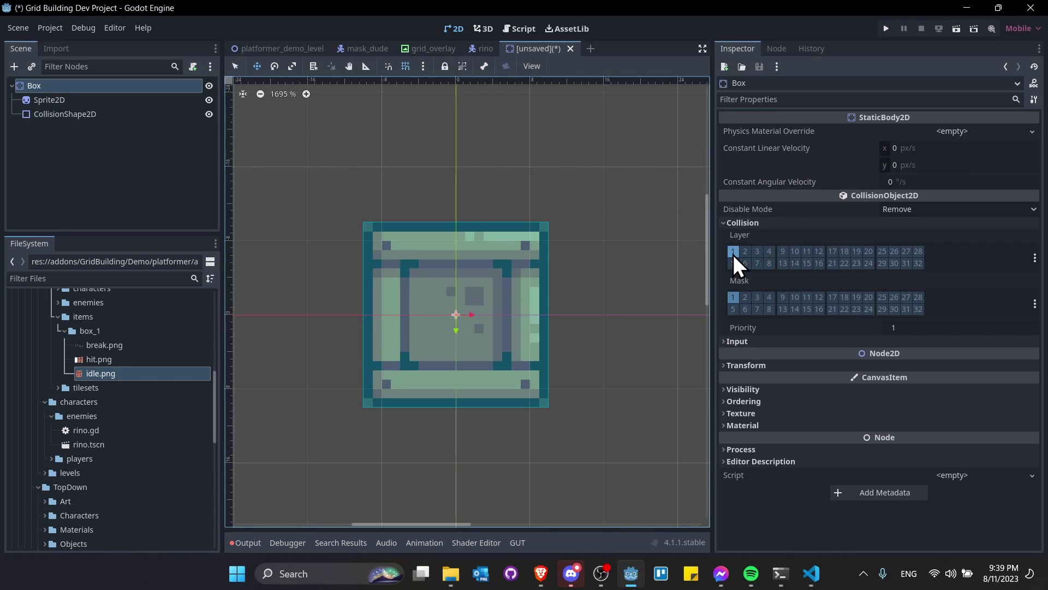
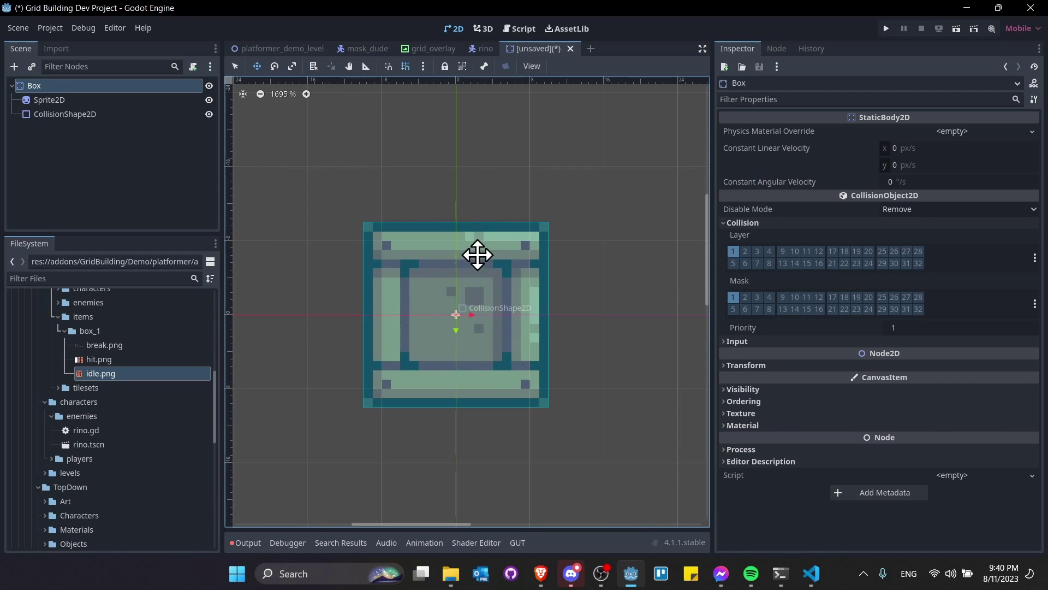
# - Go to the platformer_demo_level scene and inspect the TileMap's tile grid around the rino's platform
pyautogui.click(296, 54)
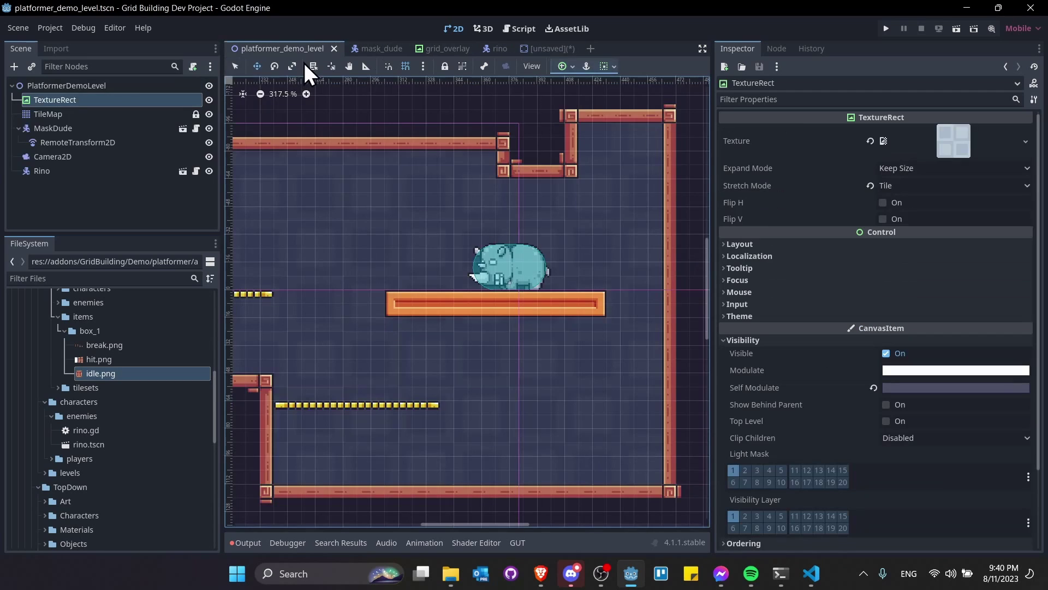
pyautogui.moveTo(424, 206); pyautogui.dragTo(219, 367, button='middle')
pyautogui.scroll(3, 473, 253)
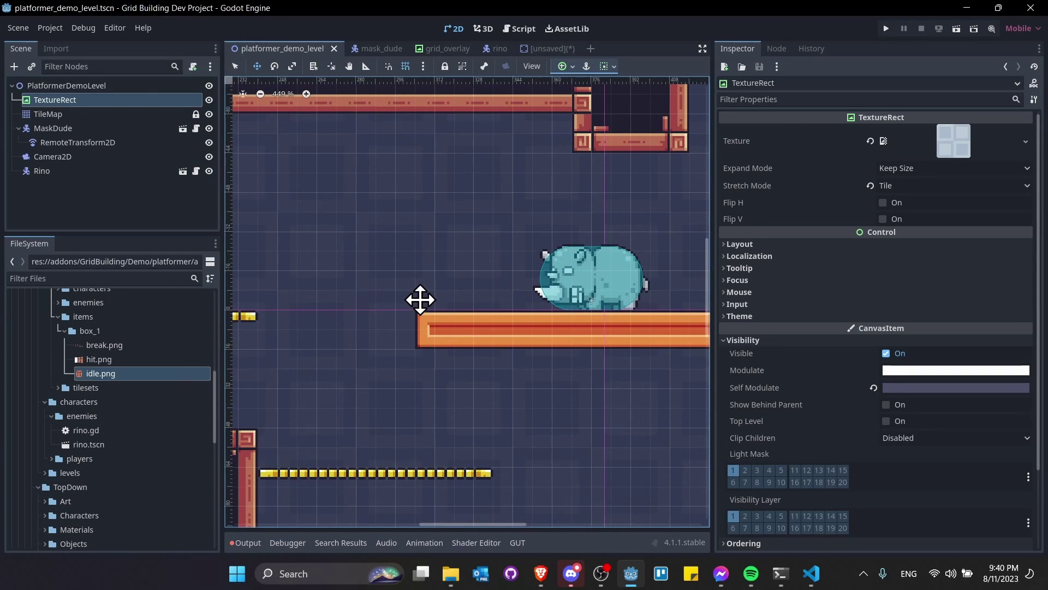
pyautogui.scroll(2, 419, 299)
pyautogui.click(67, 114)
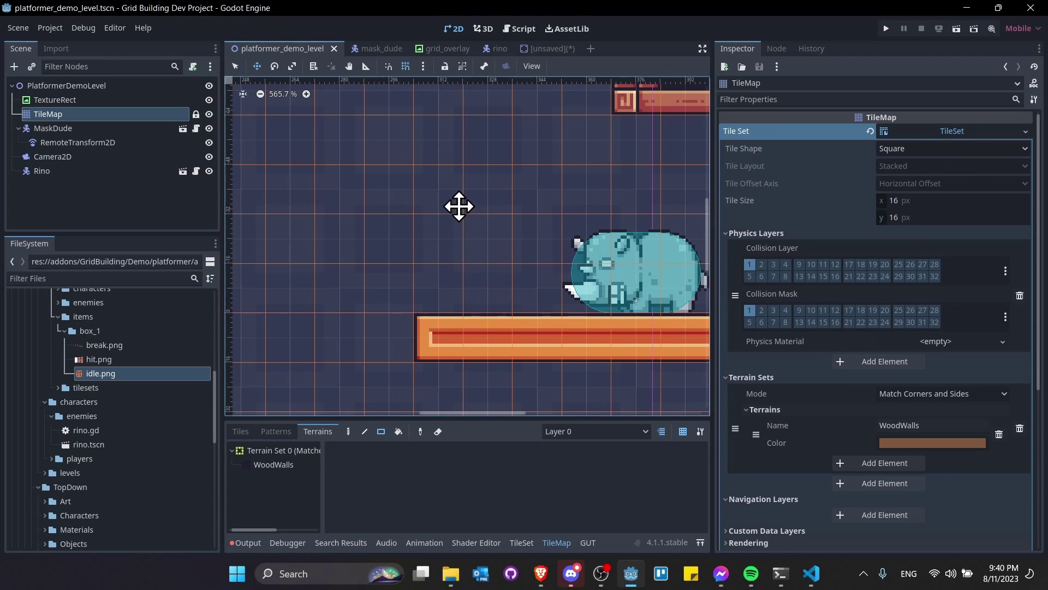
pyautogui.scroll(1, 481, 277)
# - Set the snap grid's horizontal offset to 0 px in the platformer level
pyautogui.click(423, 66)
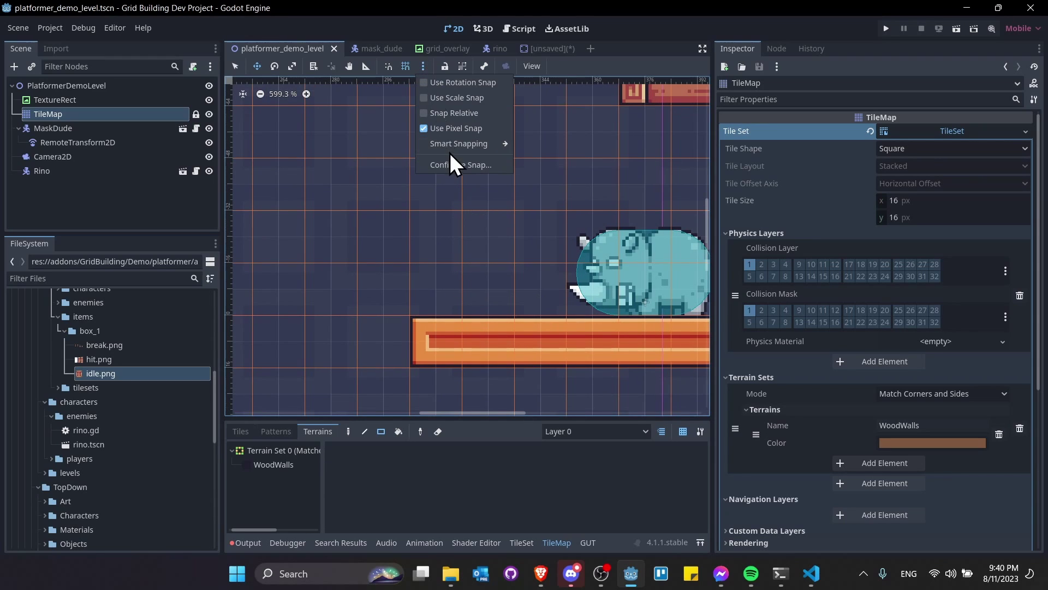
pyautogui.click(417, 68)
pyautogui.click(418, 68)
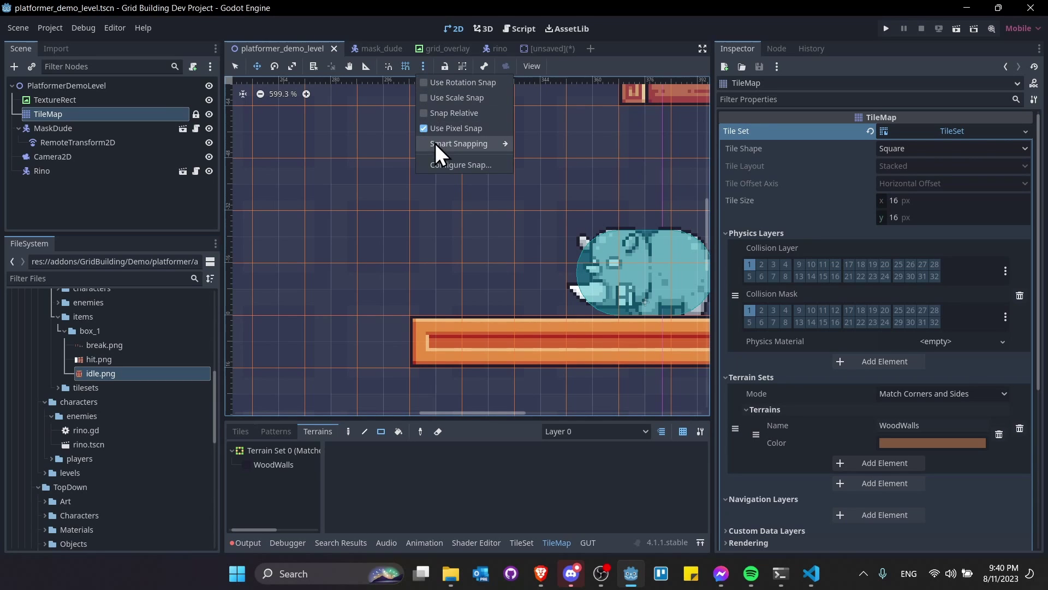
pyautogui.click(452, 173)
pyautogui.moveTo(499, 221); pyautogui.dragTo(456, 123)
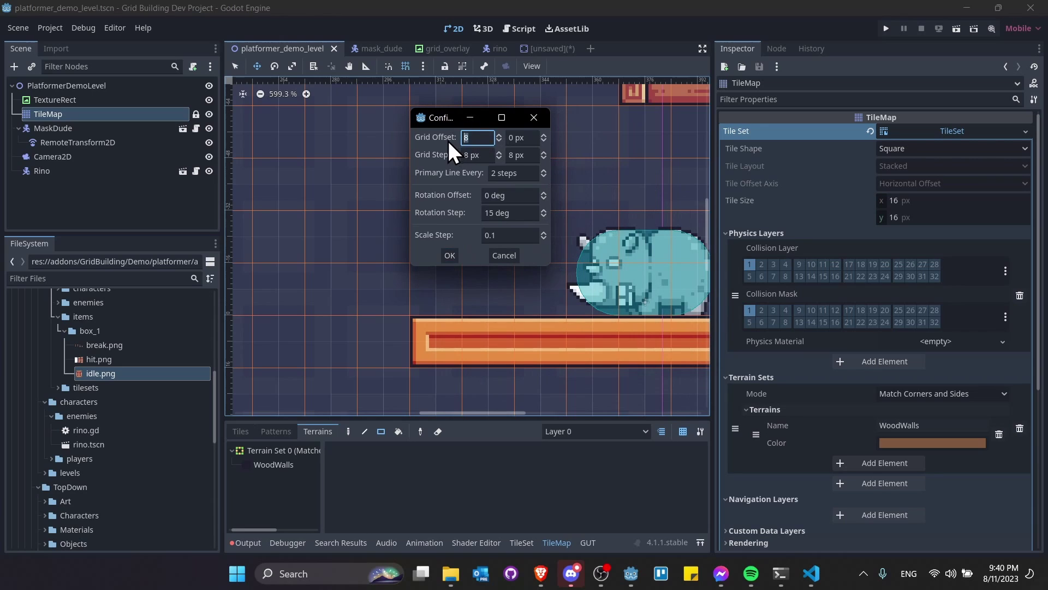
pyautogui.press('Tab')
pyautogui.click(453, 253)
pyautogui.scroll(4, 510, 295)
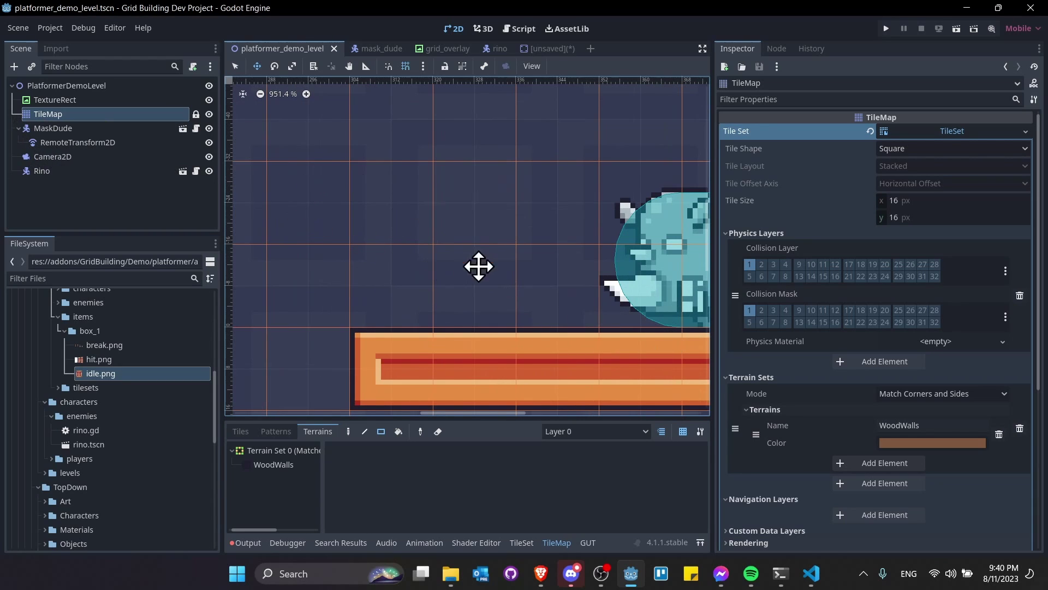
# - Compare the level's snap grid with the TileMap's tile grid around the platform
pyautogui.click(93, 144)
pyautogui.click(87, 101)
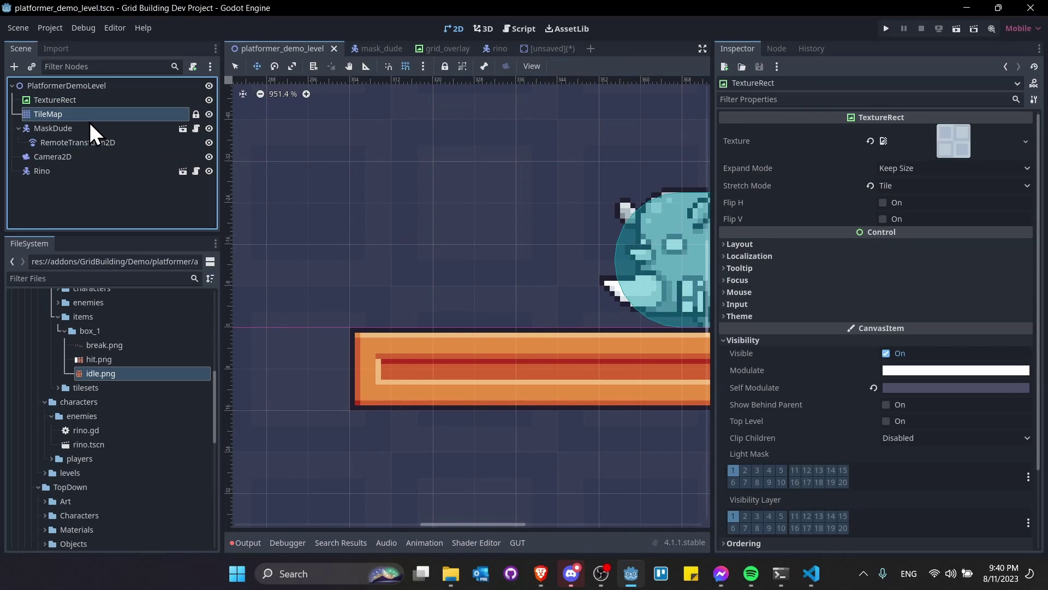
pyautogui.click(90, 116)
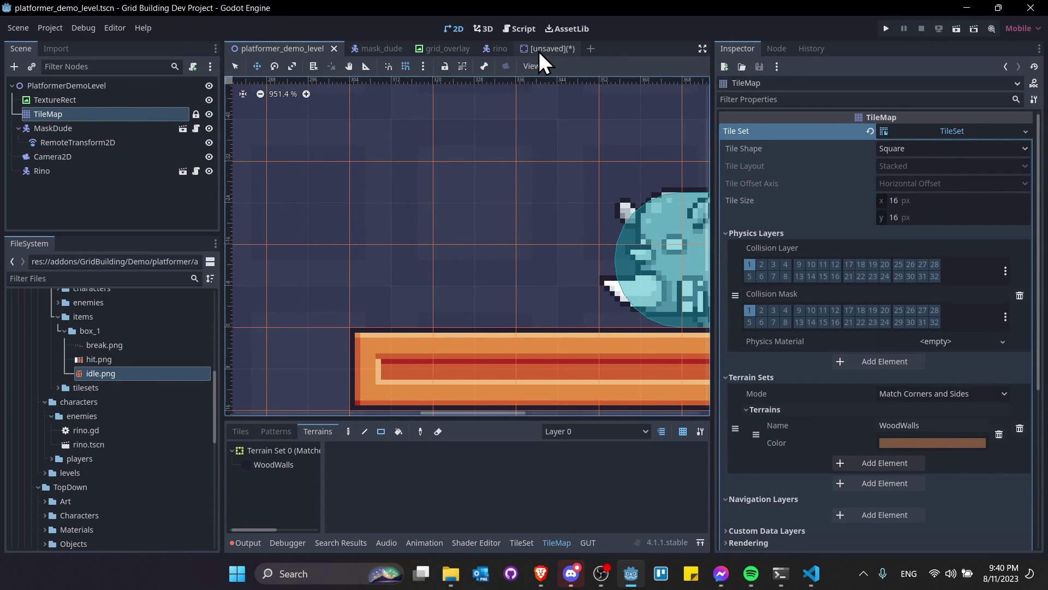
# - Review the snap grid settings of the unsaved Box scene
pyautogui.click(538, 51)
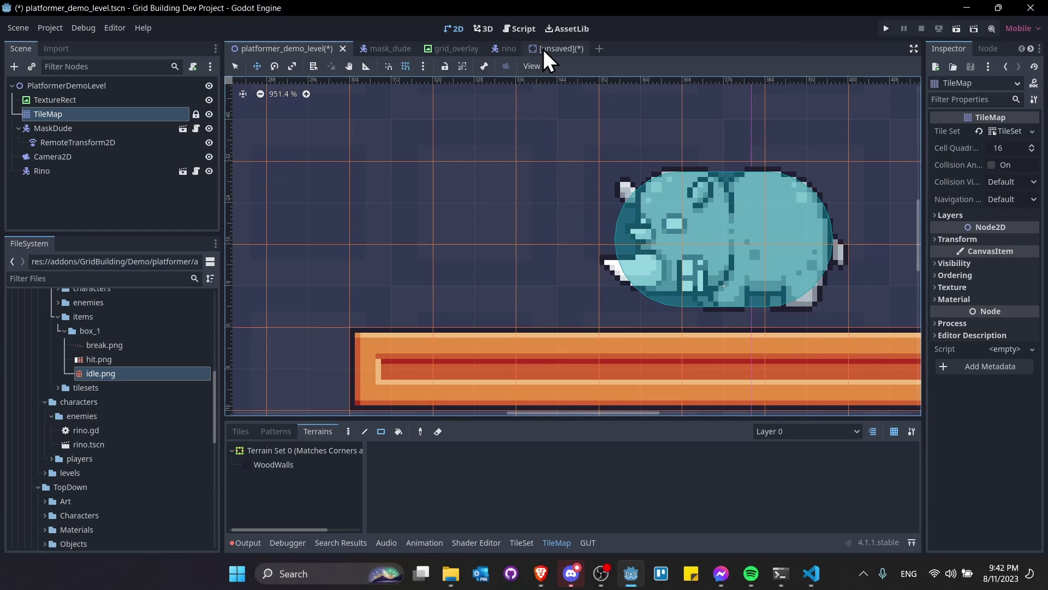
pyautogui.click(542, 49)
pyautogui.click(425, 67)
pyautogui.click(463, 164)
pyautogui.click(526, 235)
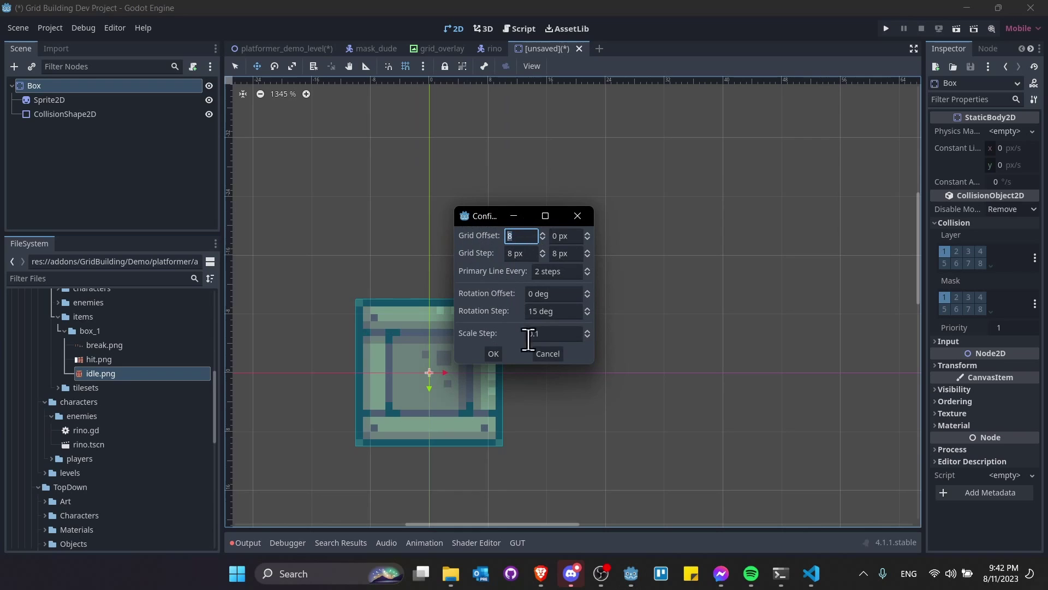
pyautogui.click(549, 354)
# - View the rino scene, then examine how the Box scene's sprite and collision shape line up with the grid
pyautogui.click(492, 49)
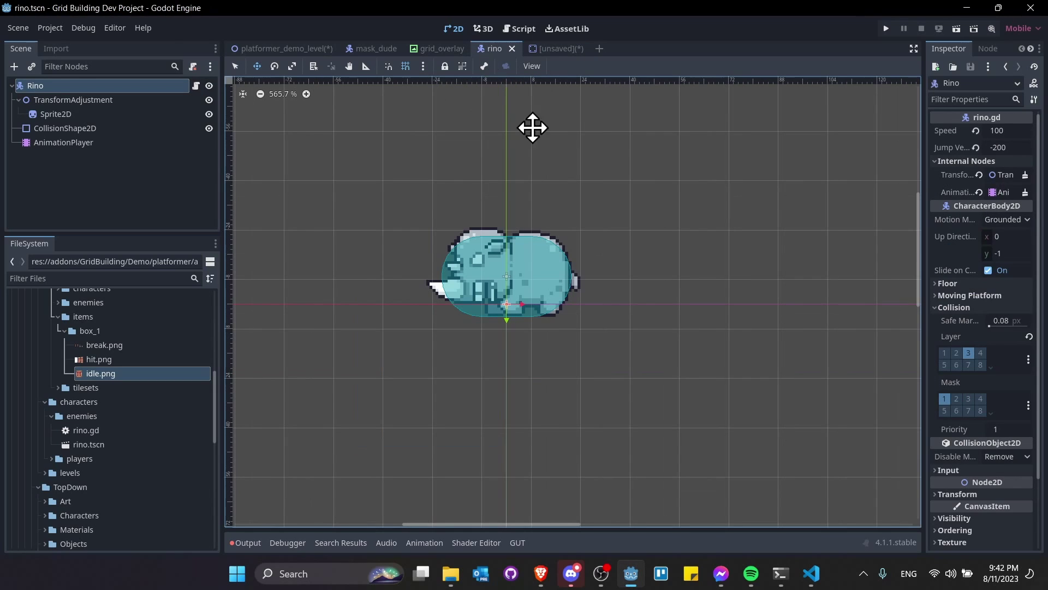
pyautogui.click(534, 45)
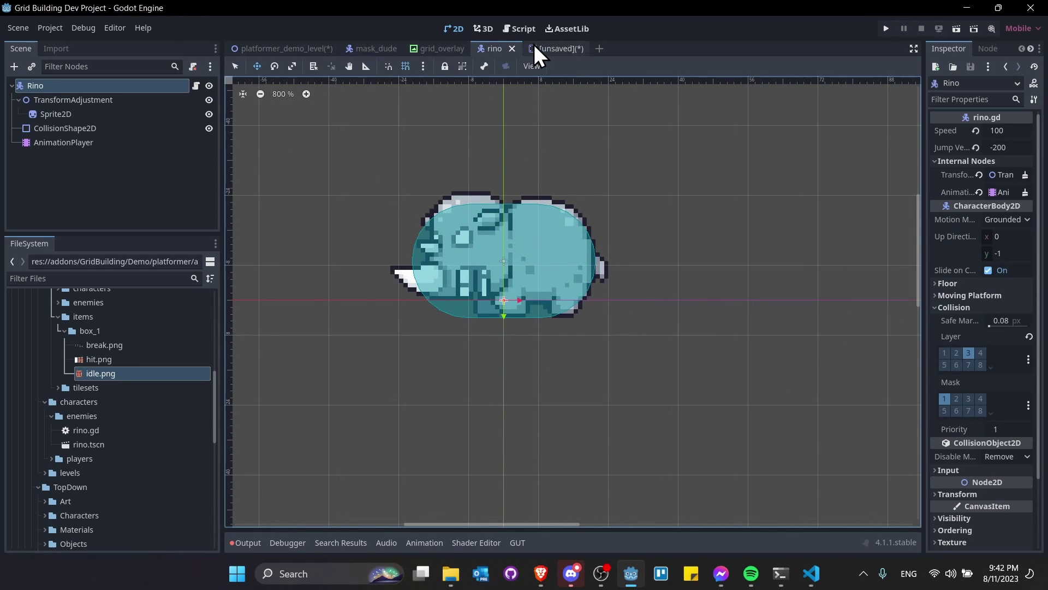
pyautogui.scroll(1, 447, 359)
pyautogui.moveTo(440, 379); pyautogui.dragTo(454, 322, button='middle')
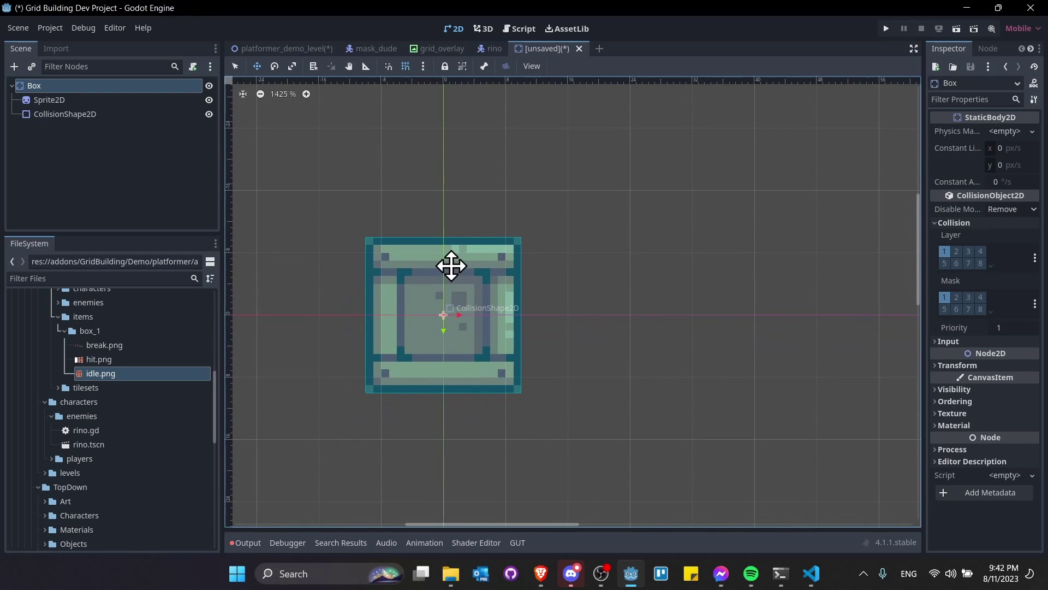
pyautogui.moveTo(446, 248); pyautogui.dragTo(507, 268, button='middle')
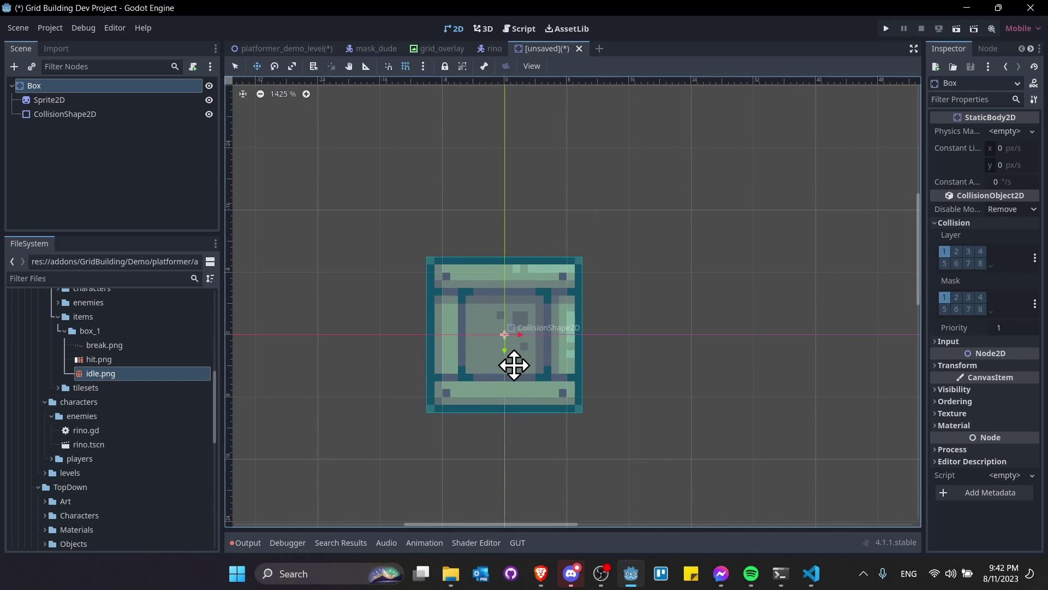
pyautogui.scroll(2, 516, 350)
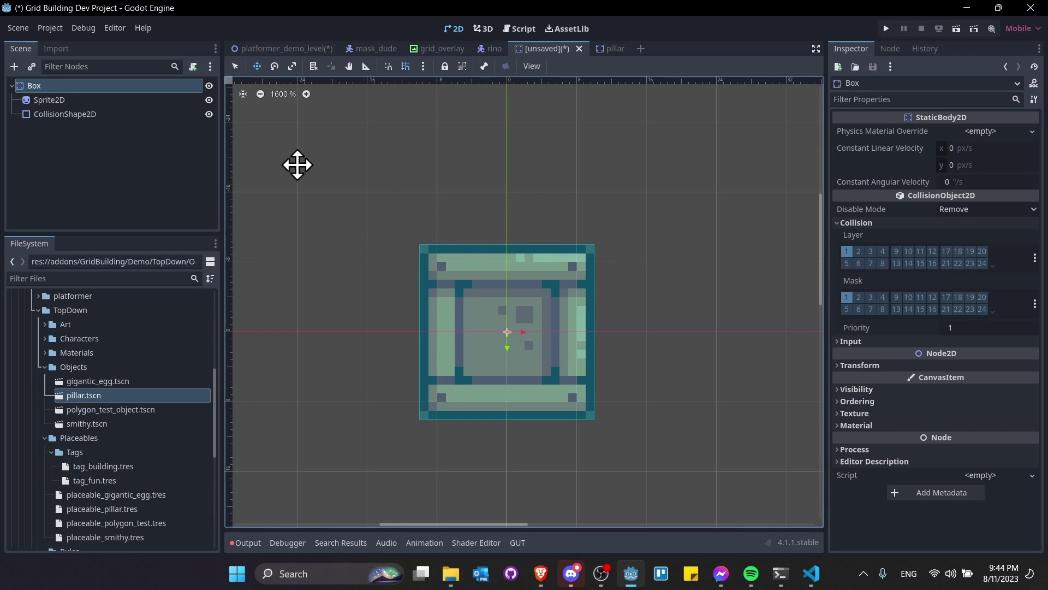
pyautogui.scroll(1, 527, 251)
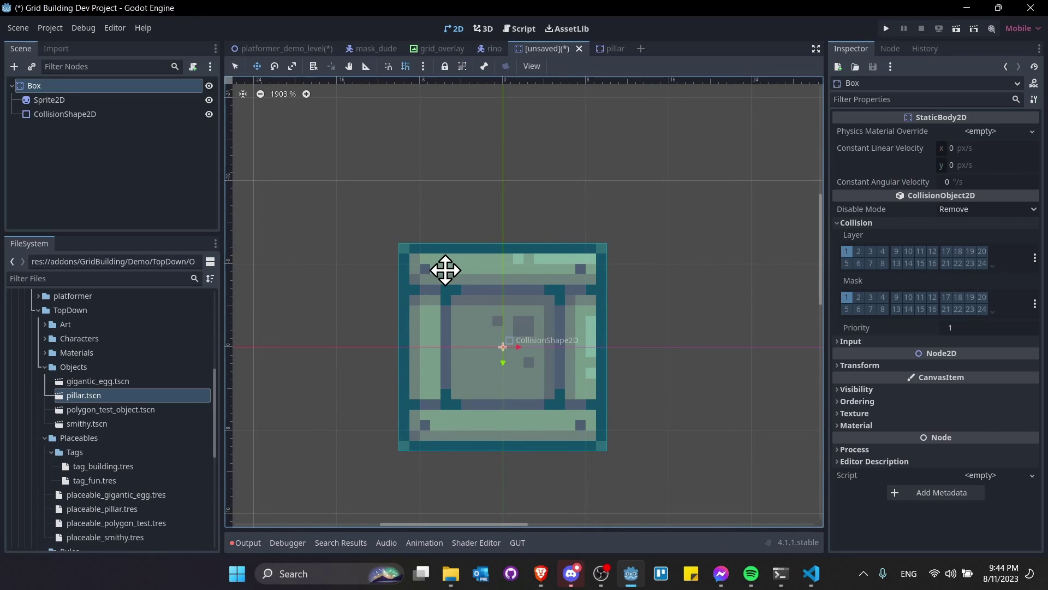
pyautogui.scroll(-1, 436, 284)
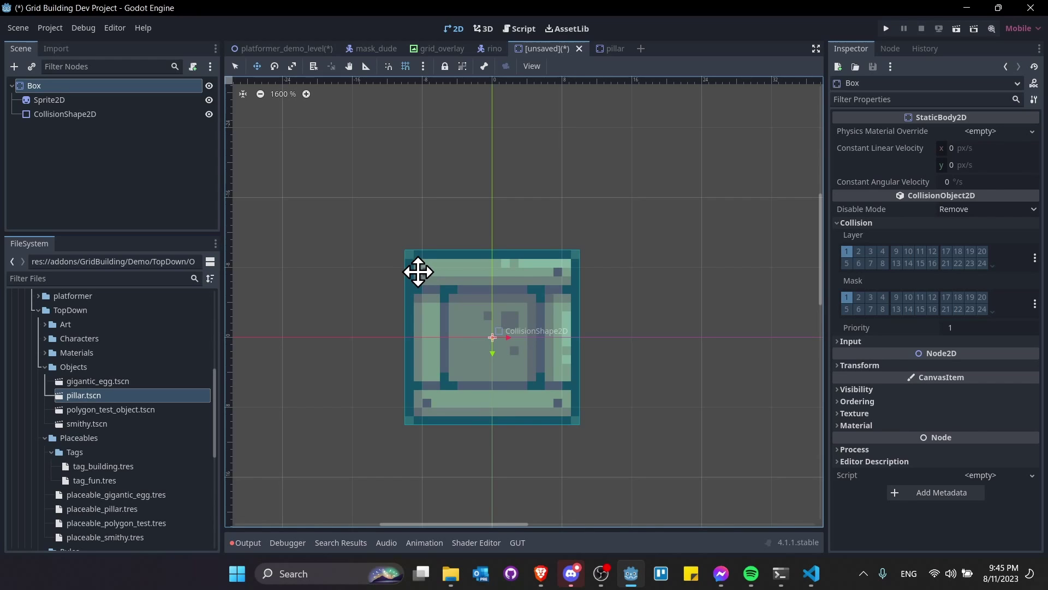
pyautogui.scroll(-1, 537, 418)
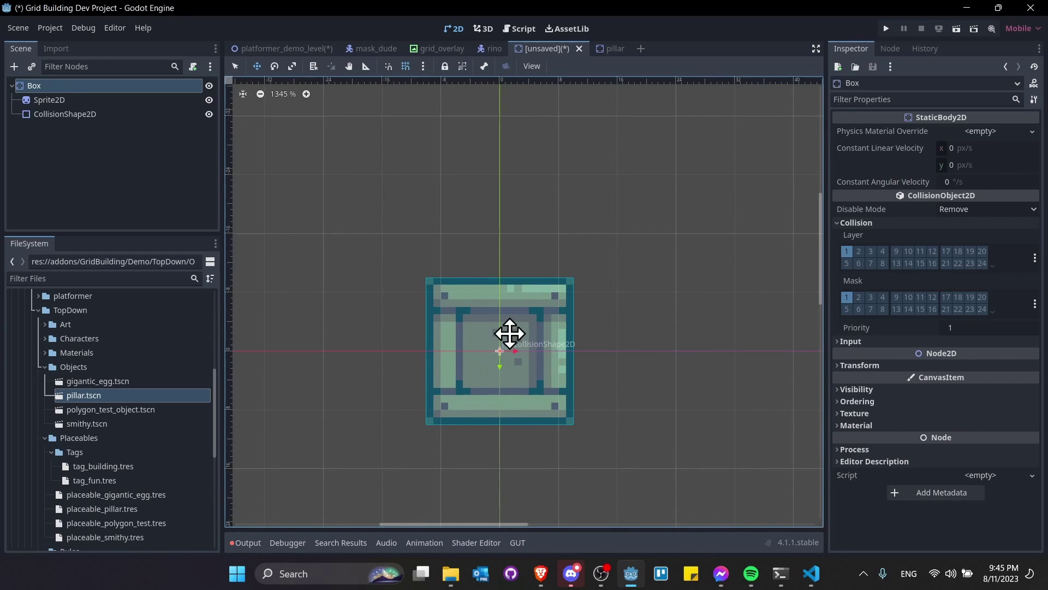
pyautogui.moveTo(620, 312); pyautogui.dragTo(639, 290, button='middle')
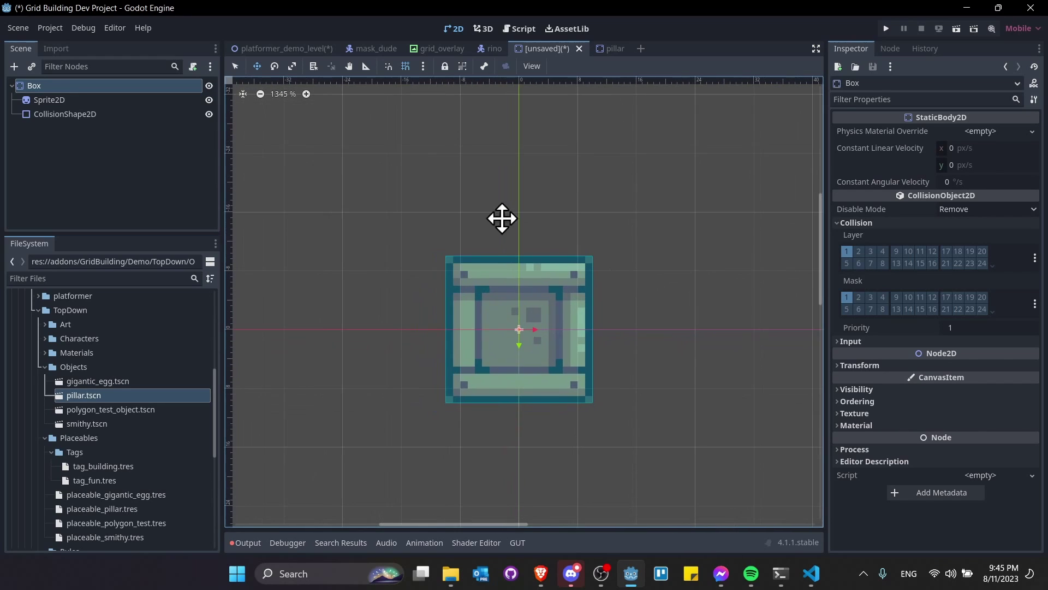
# - Resize the Box's RectangleShape2D to 16 × 16 px and check its fit and the root node's collision layers
pyautogui.click(61, 115)
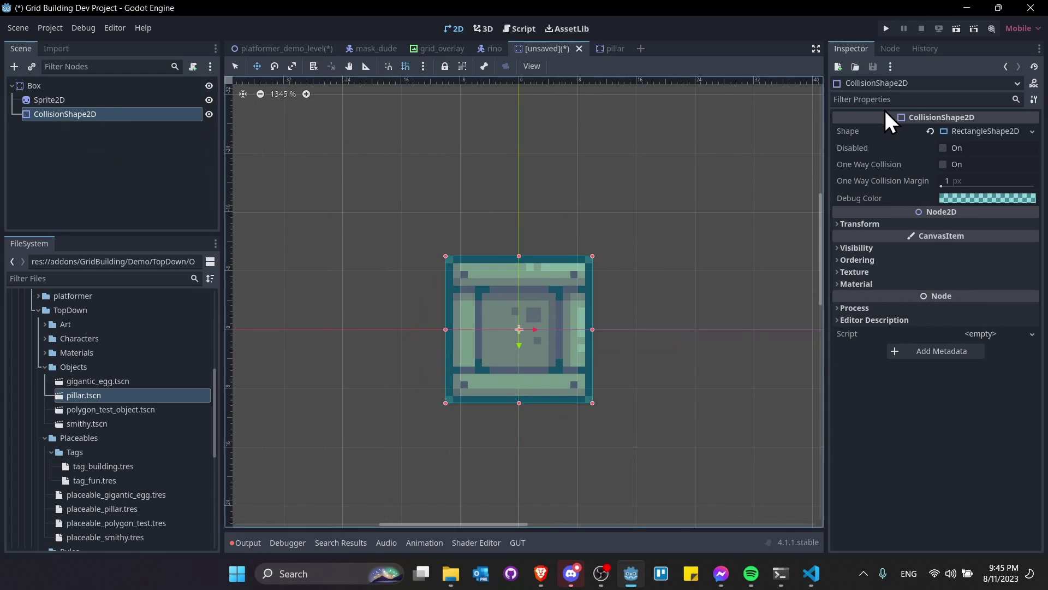
pyautogui.click(983, 134)
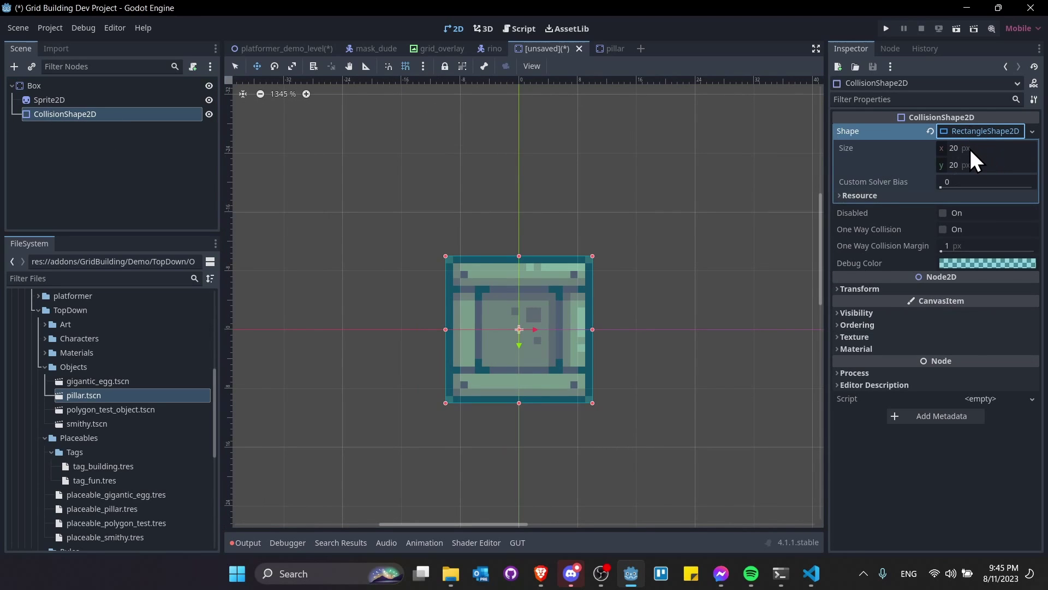
pyautogui.click(969, 148)
pyautogui.write('16')
pyautogui.press('Tab')
pyautogui.write('6')
pyautogui.press('Tab')
pyautogui.click(970, 165)
pyautogui.write('16')
pyautogui.press('Tab')
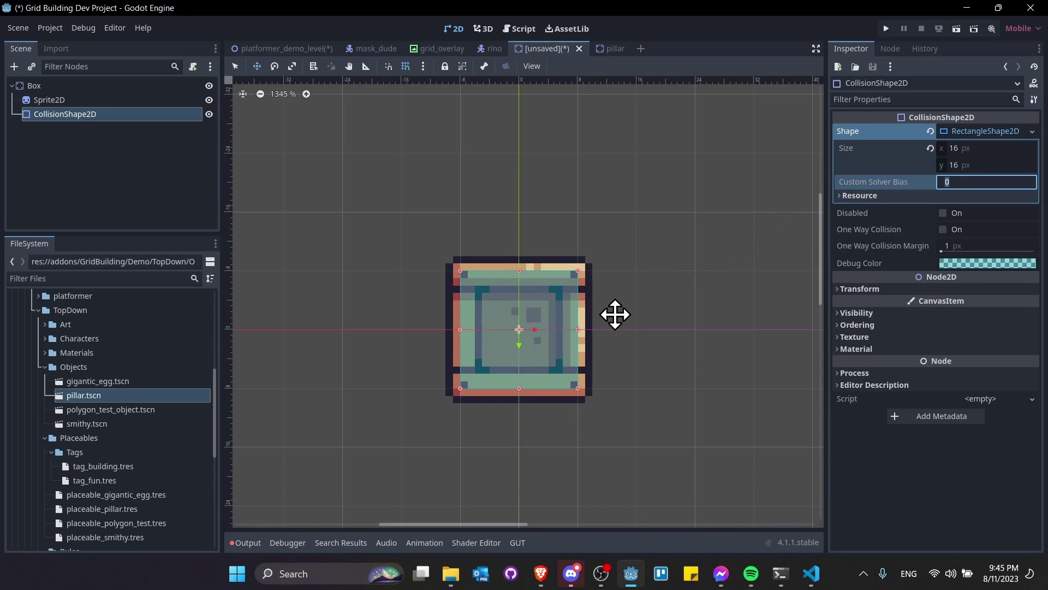
pyautogui.scroll(6, 614, 313)
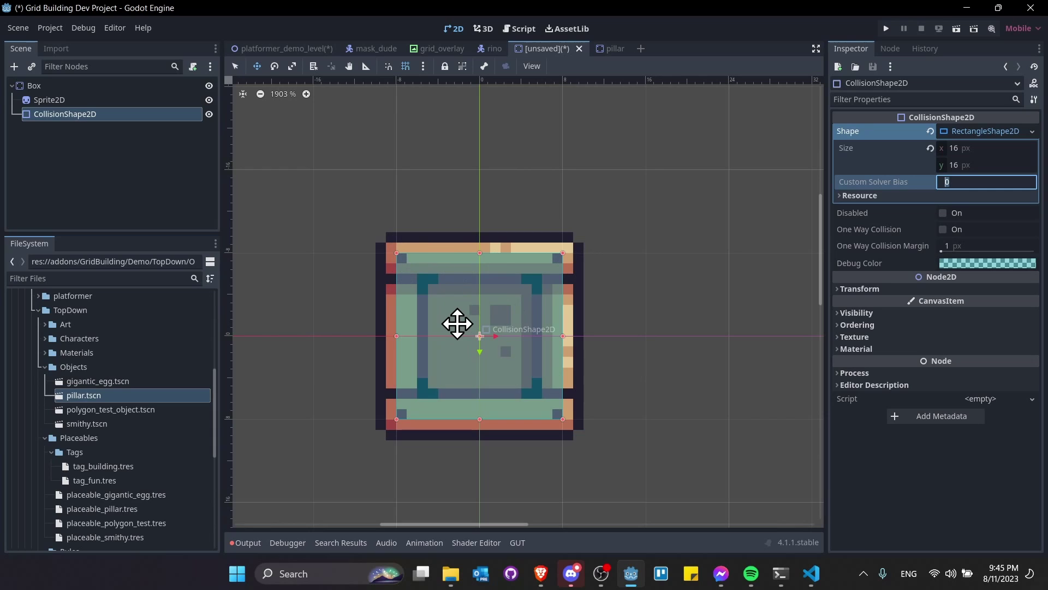
pyautogui.click(81, 85)
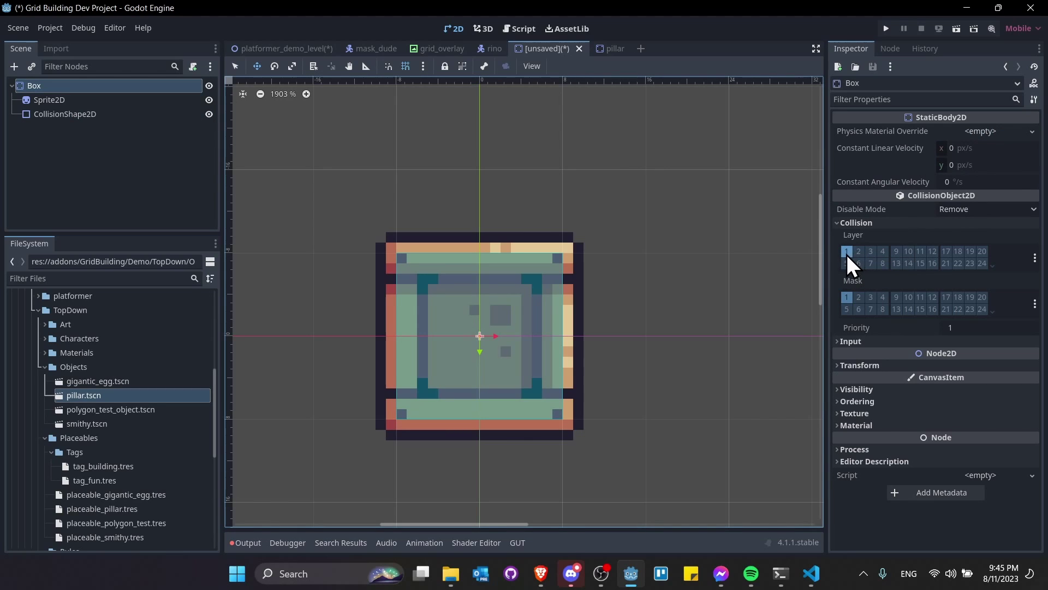
pyautogui.click(502, 344)
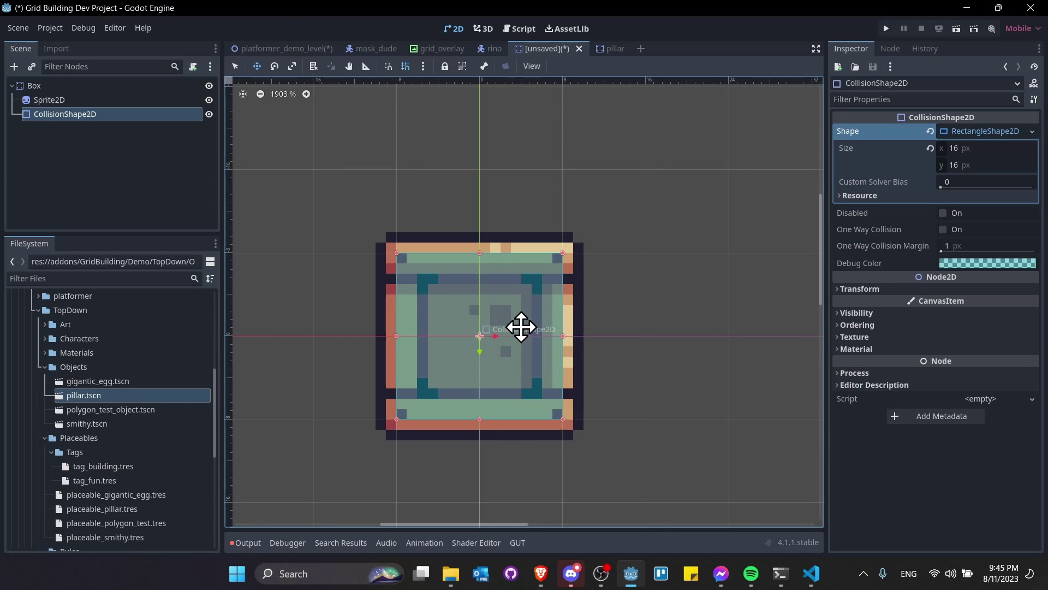
# - Save the Box scene as box.tscn in a new folder named objects under Demo/platformer
pyautogui.hotkey('ctrl', 's')
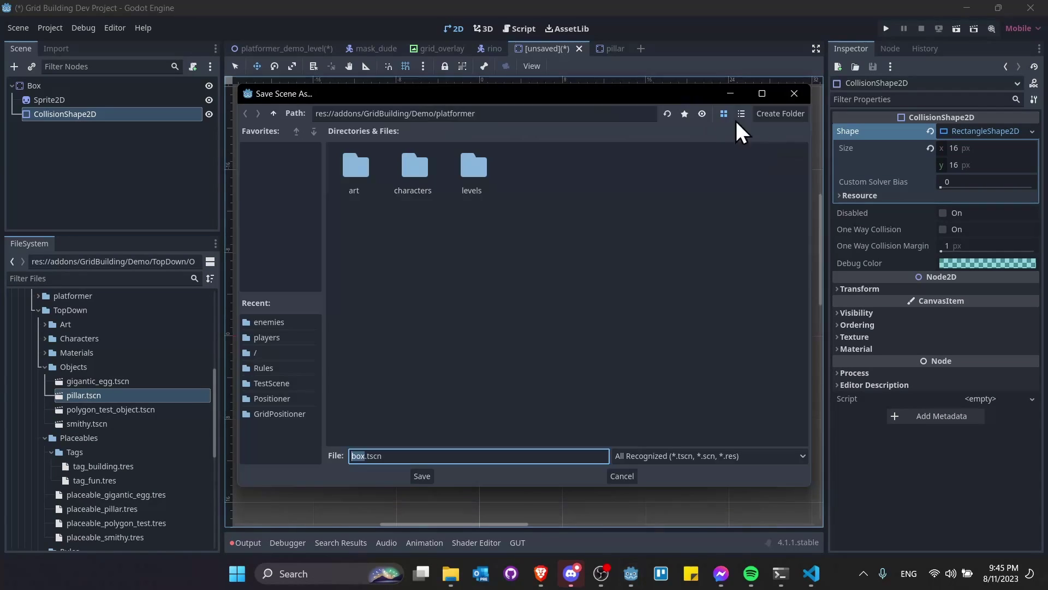
pyautogui.click(793, 114)
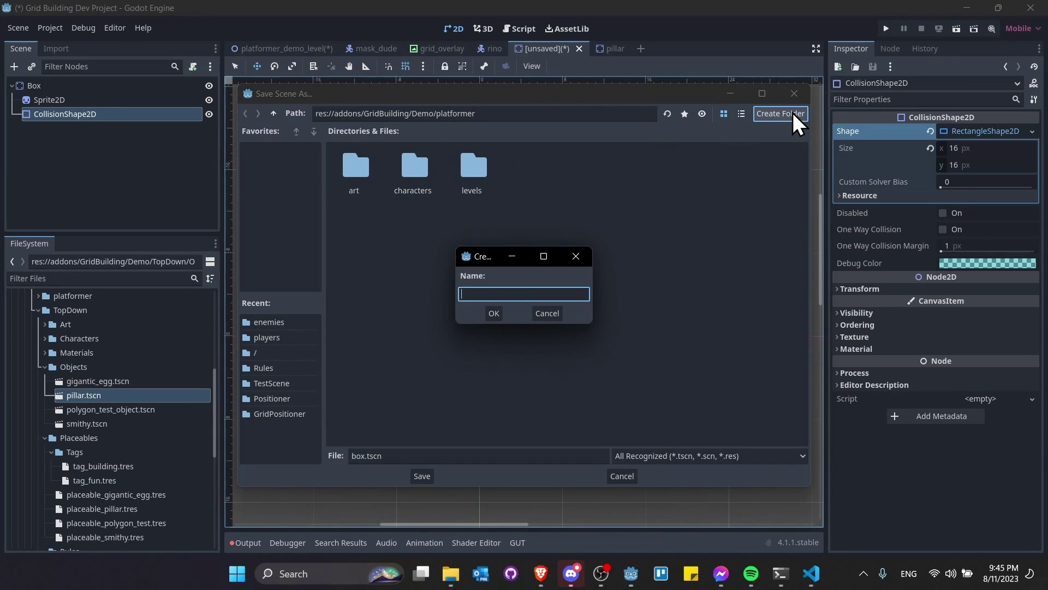
pyautogui.write('objects')
pyautogui.press('Return')
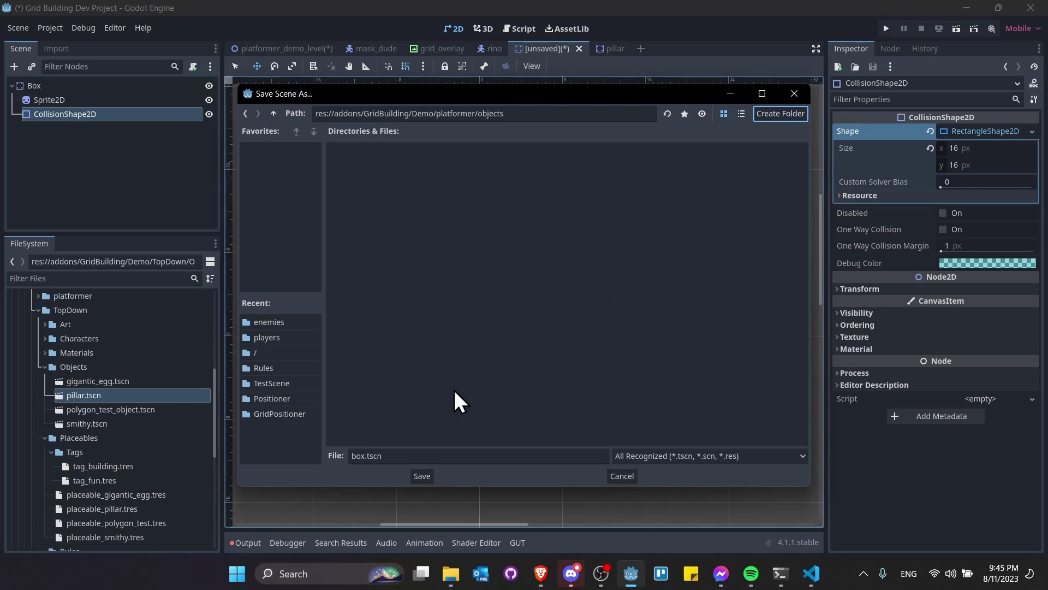
pyautogui.click(425, 476)
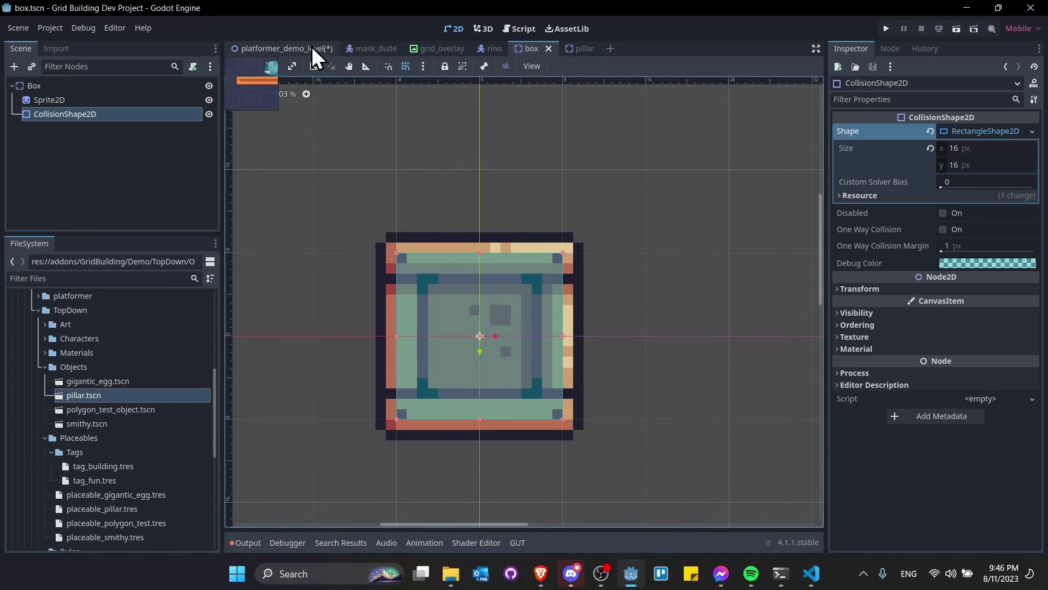
# - Add an instance of box.tscn to platformer_demo_level on the platform, to the left of the rino
pyautogui.click(289, 42)
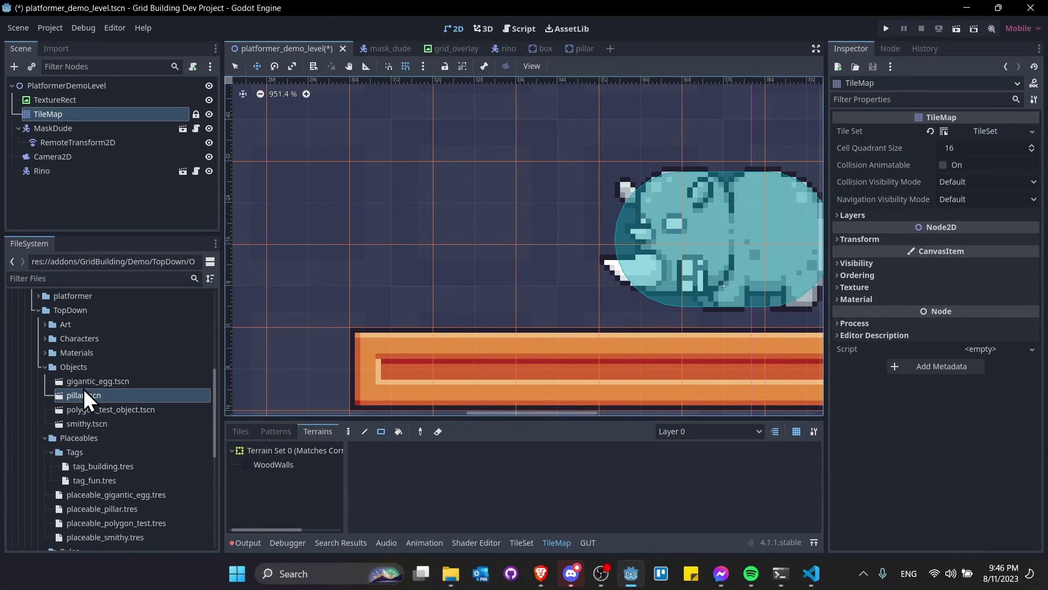
pyautogui.moveTo(95, 490); pyautogui.dragTo(477, 284)
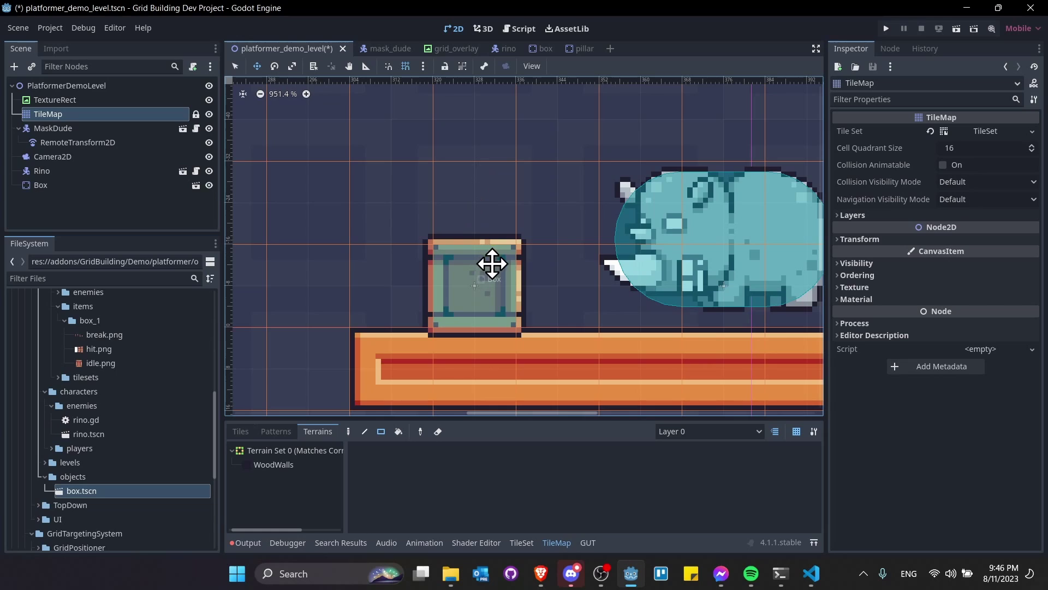
pyautogui.press('w')
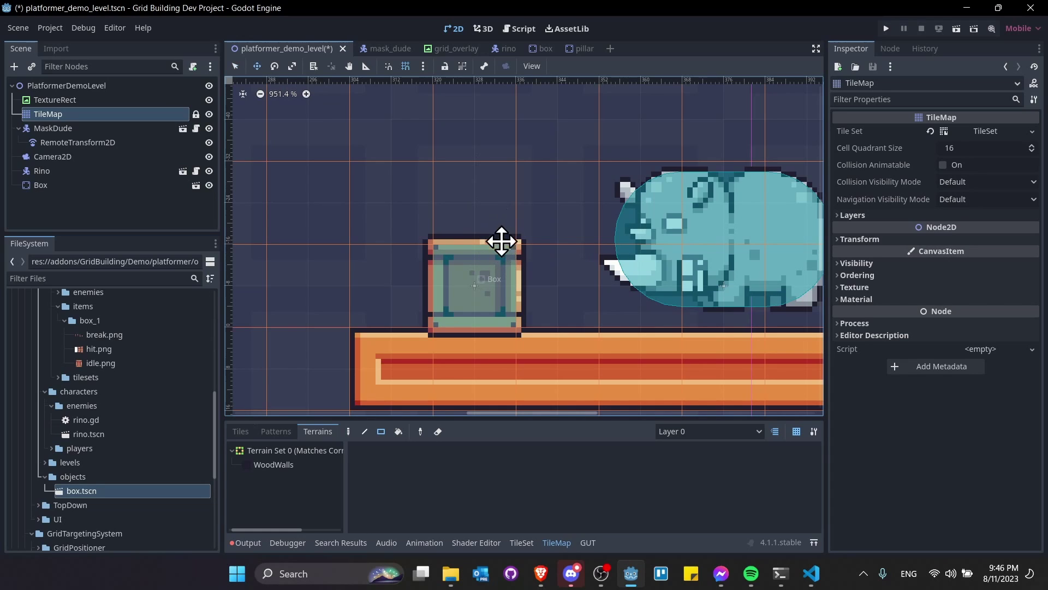
# - Move the Box instance back and forth along the platform to test how it snaps to the grid
pyautogui.click(56, 184)
pyautogui.moveTo(508, 277); pyautogui.dragTo(444, 274)
pyautogui.scroll(-3, 476, 290)
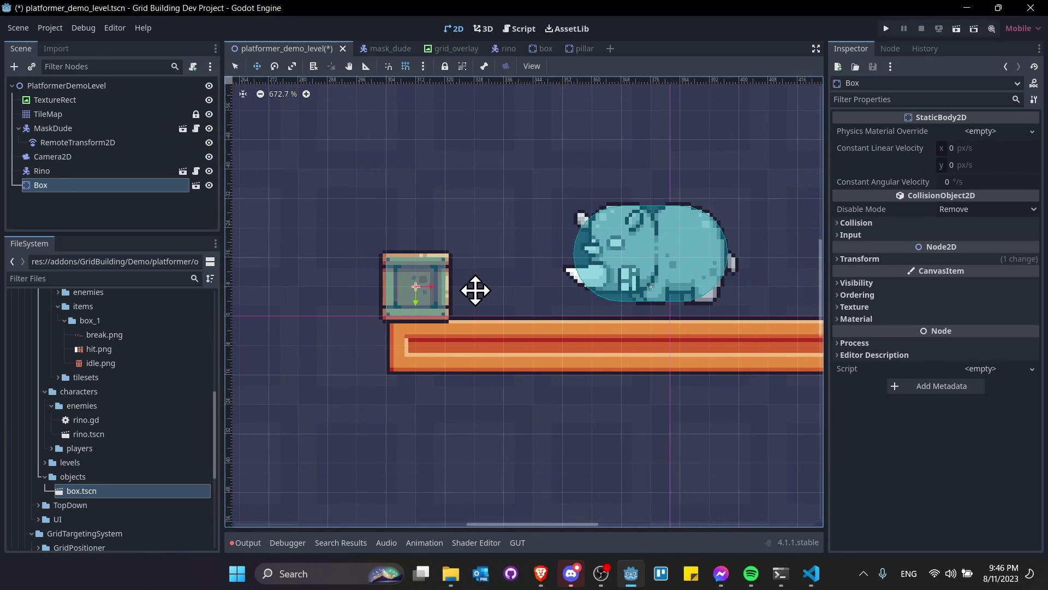
pyautogui.scroll(-1, 545, 297)
pyautogui.scroll(2, 555, 304)
pyautogui.moveTo(540, 299); pyautogui.dragTo(608, 299)
pyautogui.moveTo(644, 307); pyautogui.dragTo(546, 303, button='middle')
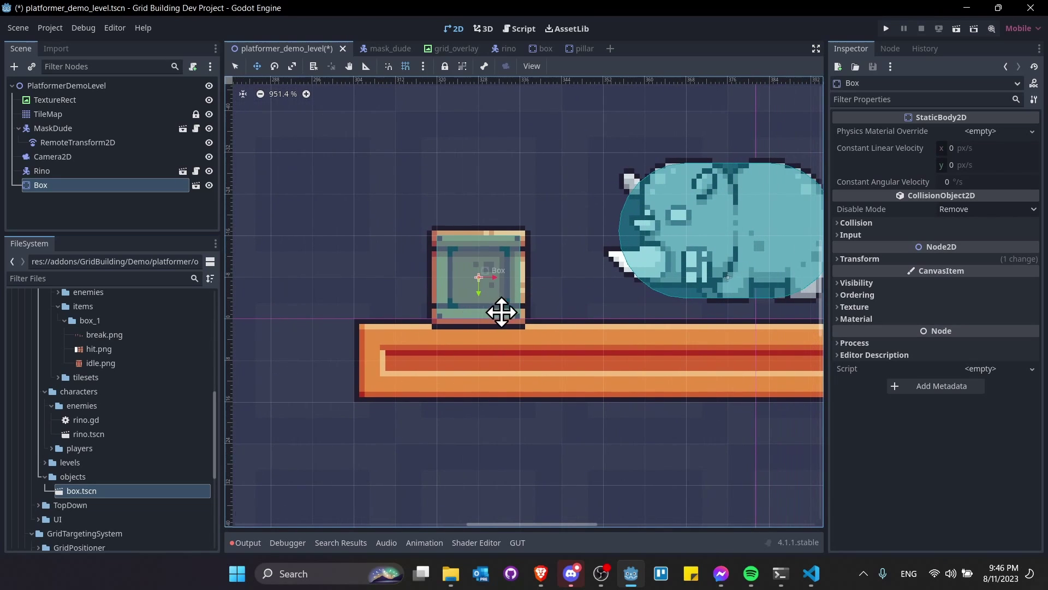
pyautogui.moveTo(497, 312); pyautogui.dragTo(565, 311)
pyautogui.moveTo(637, 302); pyautogui.dragTo(598, 304, button='middle')
pyautogui.moveTo(552, 311); pyautogui.dragTo(495, 298)
pyautogui.moveTo(496, 297); pyautogui.dragTo(596, 327, button='middle')
pyautogui.moveTo(597, 327); pyautogui.dragTo(671, 327)
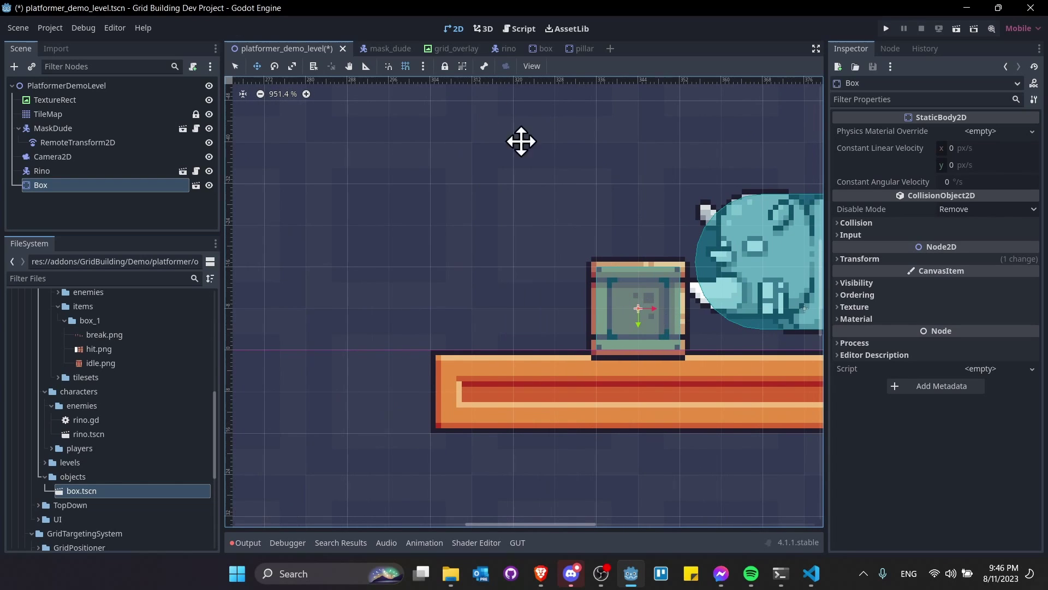
# - Recheck the platformer level's snap settings and view the Box's alignment on the platform
pyautogui.click(423, 66)
pyautogui.click(465, 164)
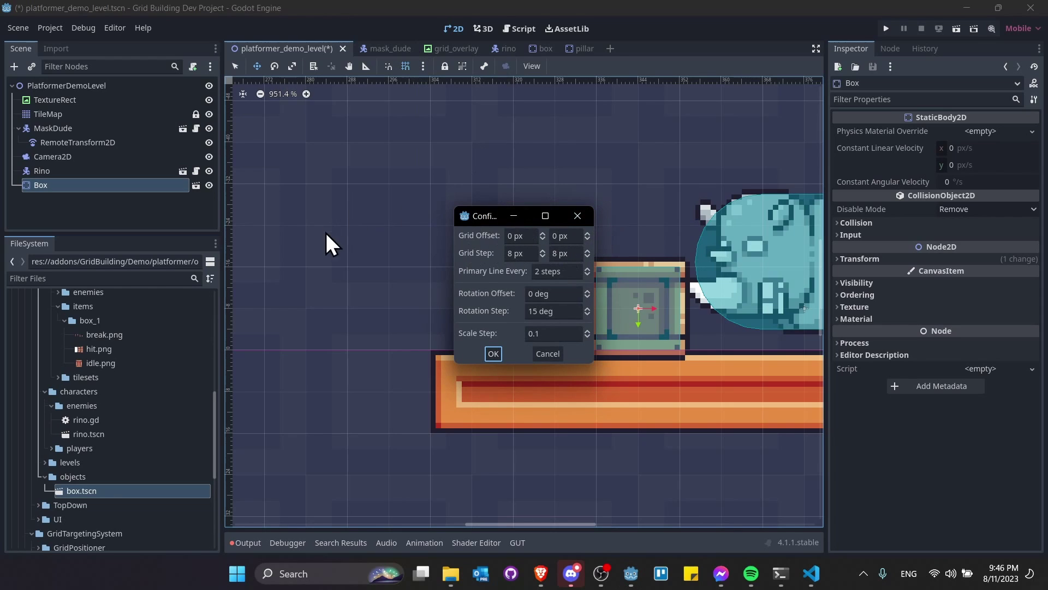
pyautogui.click(577, 215)
pyautogui.scroll(-2, 611, 225)
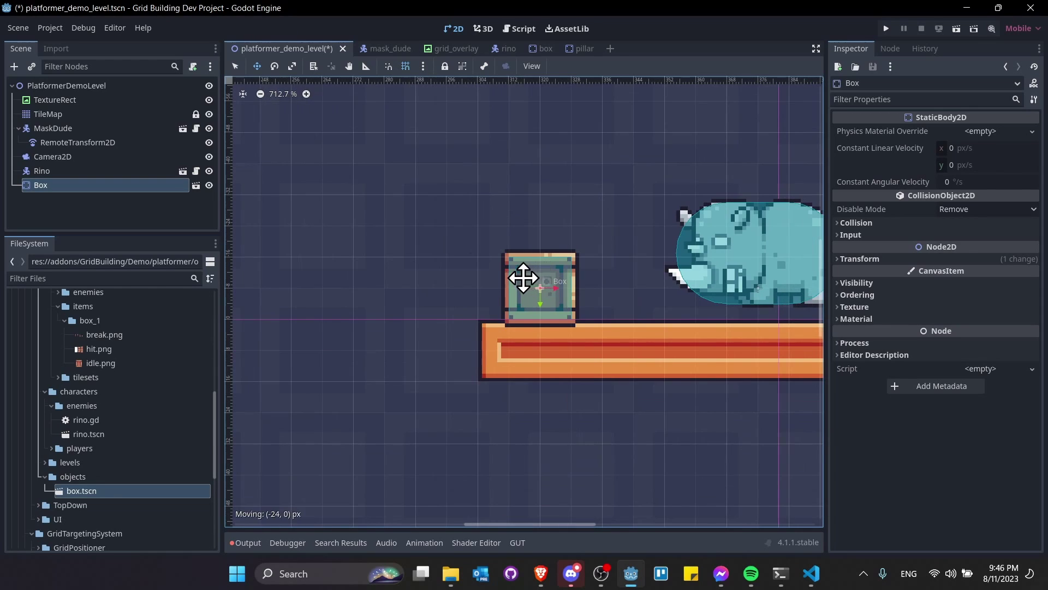
# - Check the Box's position at the left end of the orange platform and save platformer_demo_level
pyautogui.moveTo(547, 295); pyautogui.dragTo(491, 299, button='middle')
pyautogui.moveTo(380, 294); pyautogui.dragTo(632, 248, button='middle')
pyautogui.scroll(-4, 632, 248)
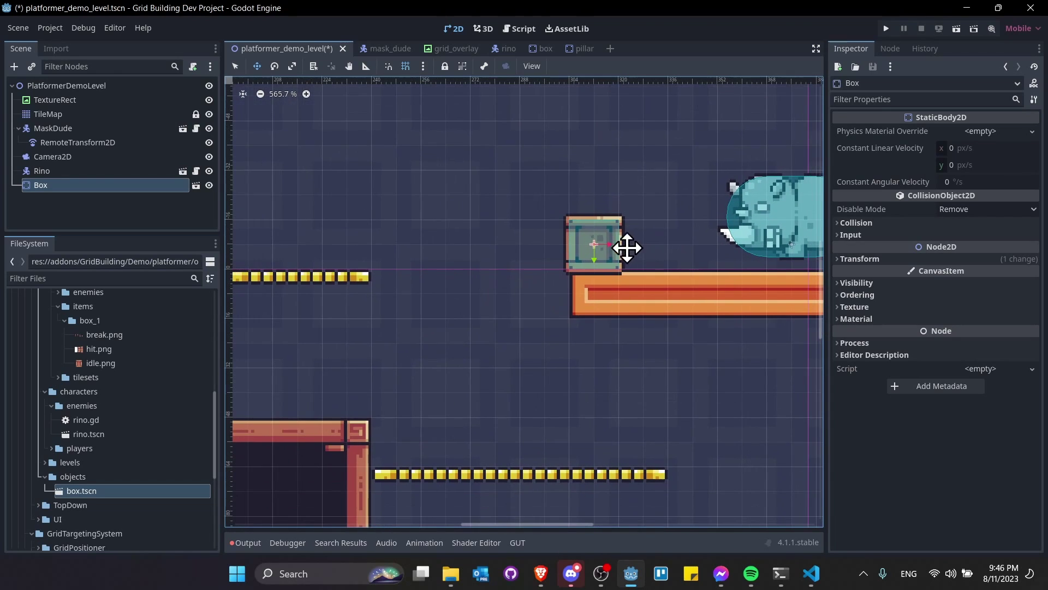
pyautogui.moveTo(452, 246); pyautogui.dragTo(655, 243, button='middle')
pyautogui.moveTo(786, 242)
pyautogui.mouseDown(button='middle')
pyautogui.moveTo(594, 241)
pyautogui.moveTo(412, 318)
pyautogui.mouseUp(button='middle')
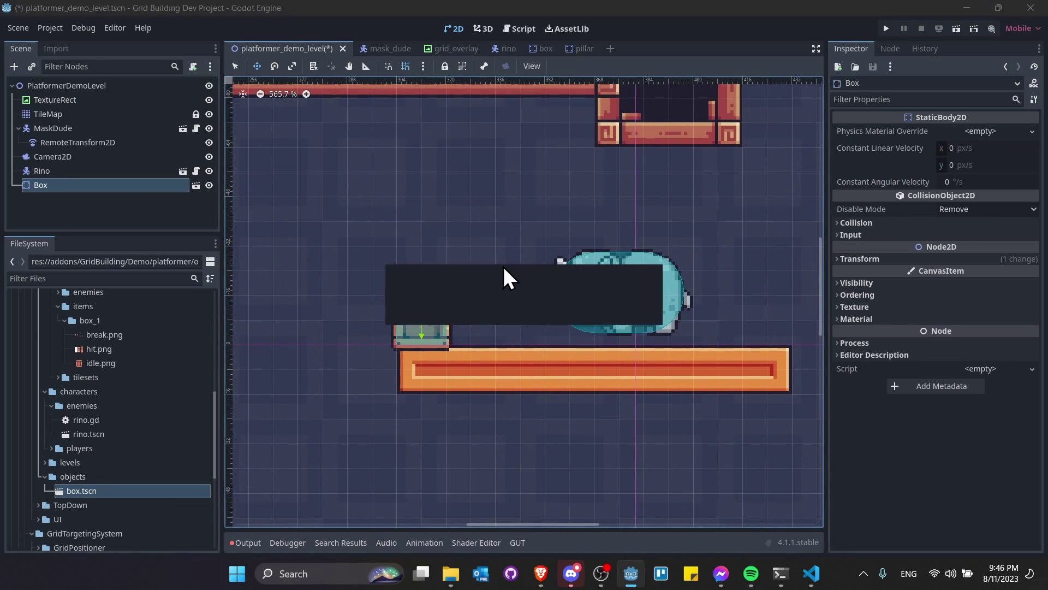
pyautogui.hotkey('ctrl', 's')
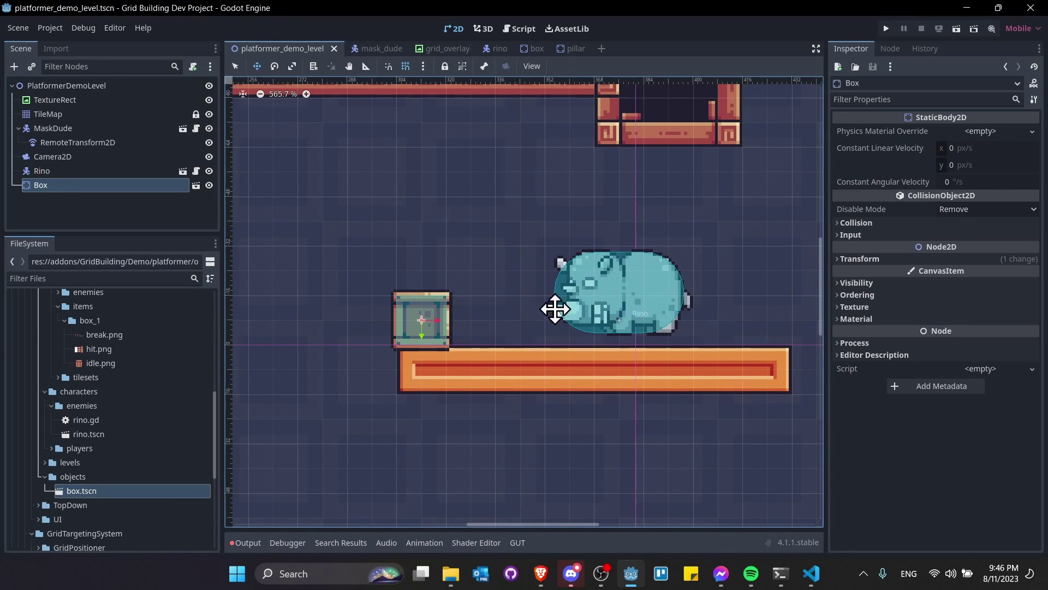
# - Run the current level, walk the player right toward the Box and rino to test them, and stop the game
pyautogui.scroll(3, 657, 330)
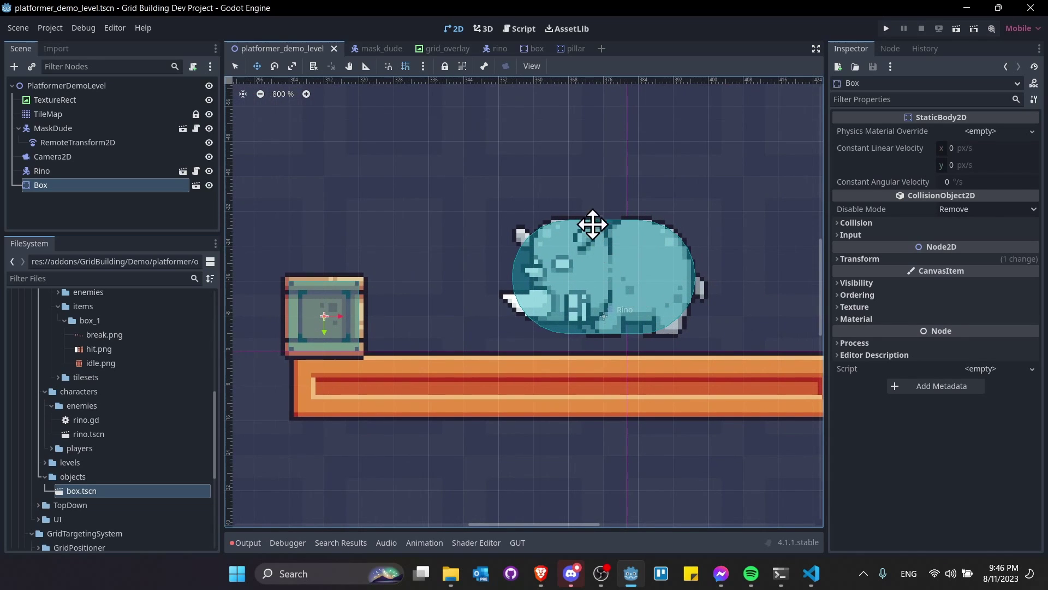
pyautogui.click(956, 26)
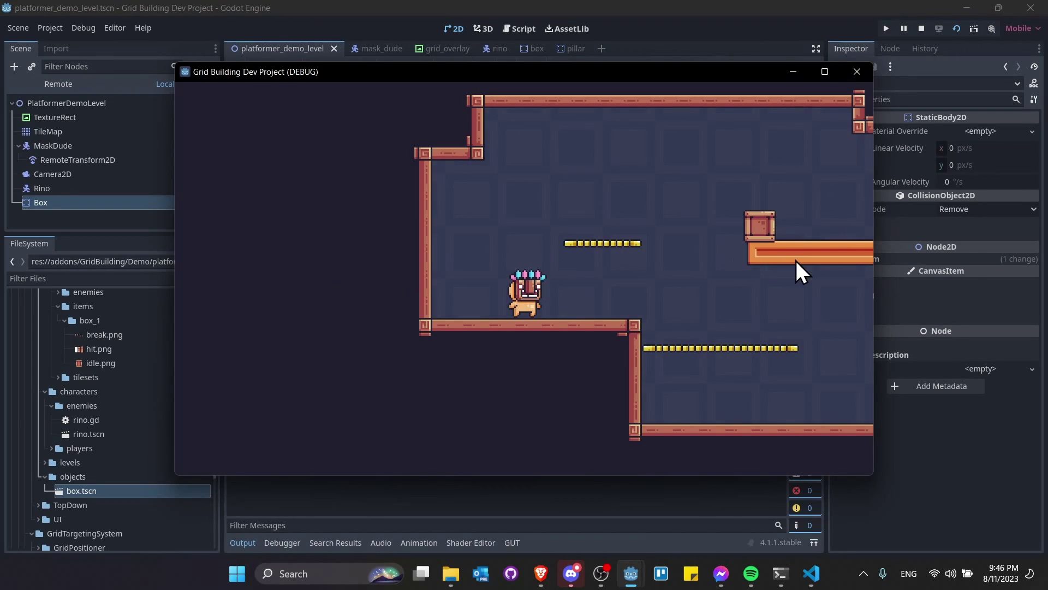
pyautogui.press('Right')
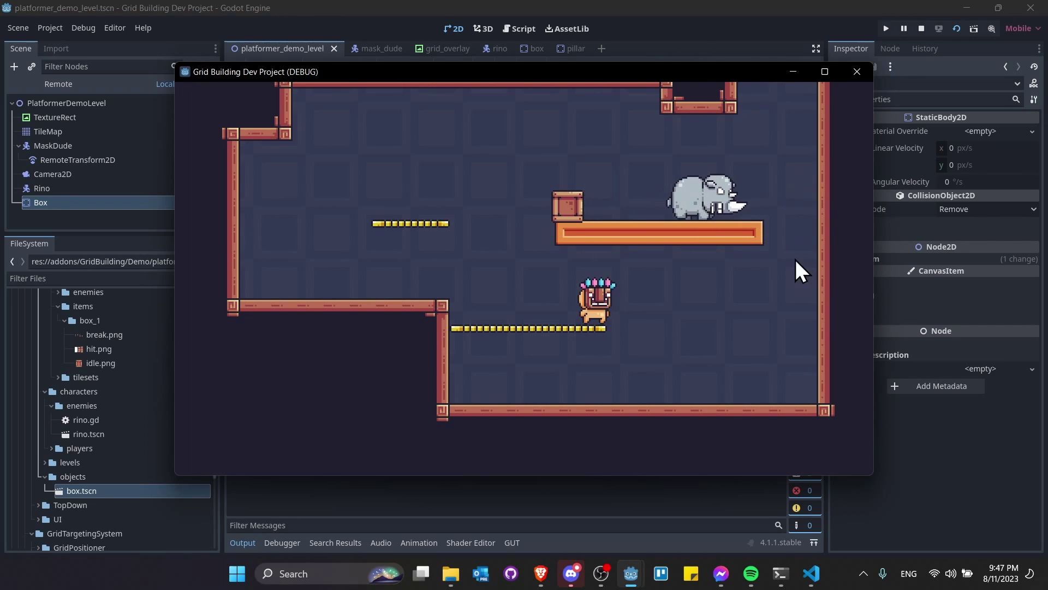
pyautogui.click(922, 30)
# - Shorten the orange platform in the TileMap by moving its right end one tile left, and save the level
pyautogui.scroll(-6, 724, 225)
pyautogui.moveTo(747, 262); pyautogui.dragTo(598, 262, button='middle')
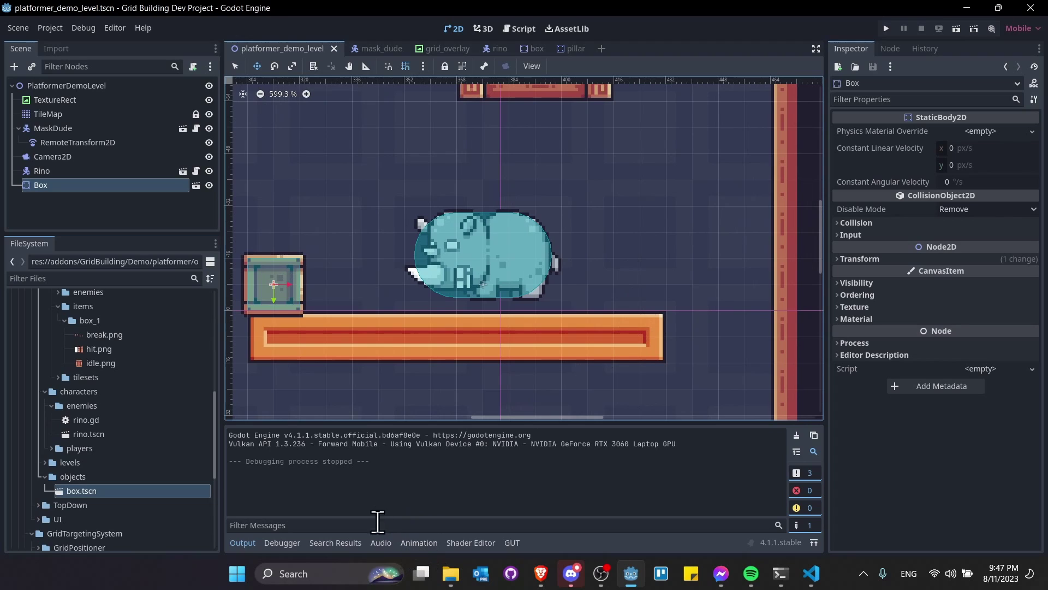
pyautogui.click(58, 114)
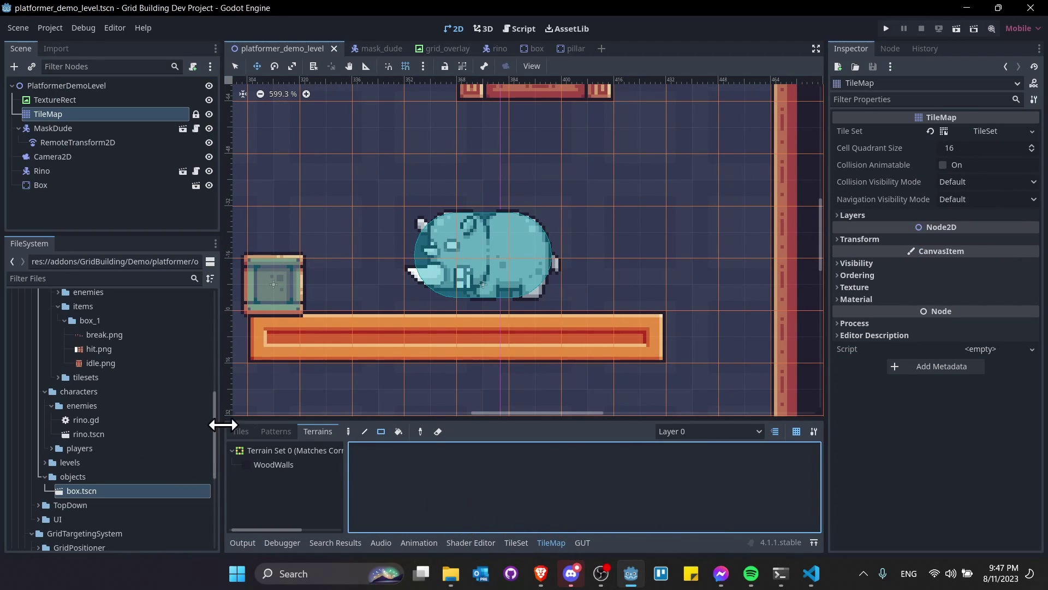
pyautogui.click(240, 431)
pyautogui.click(348, 433)
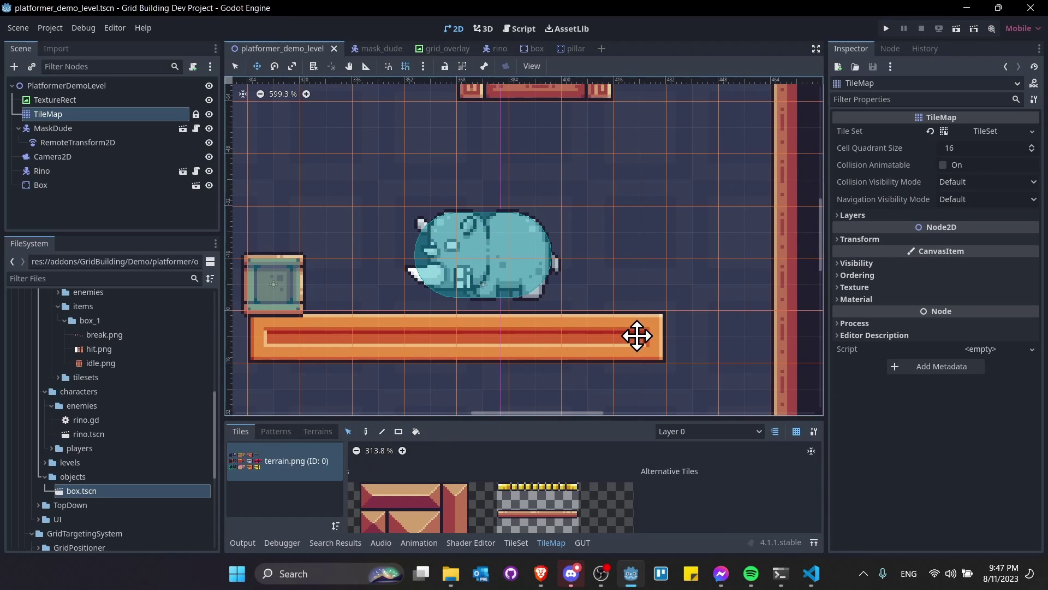
pyautogui.click(648, 339)
pyautogui.moveTo(656, 342); pyautogui.dragTo(591, 340)
pyautogui.hotkey('ctrl', 's')
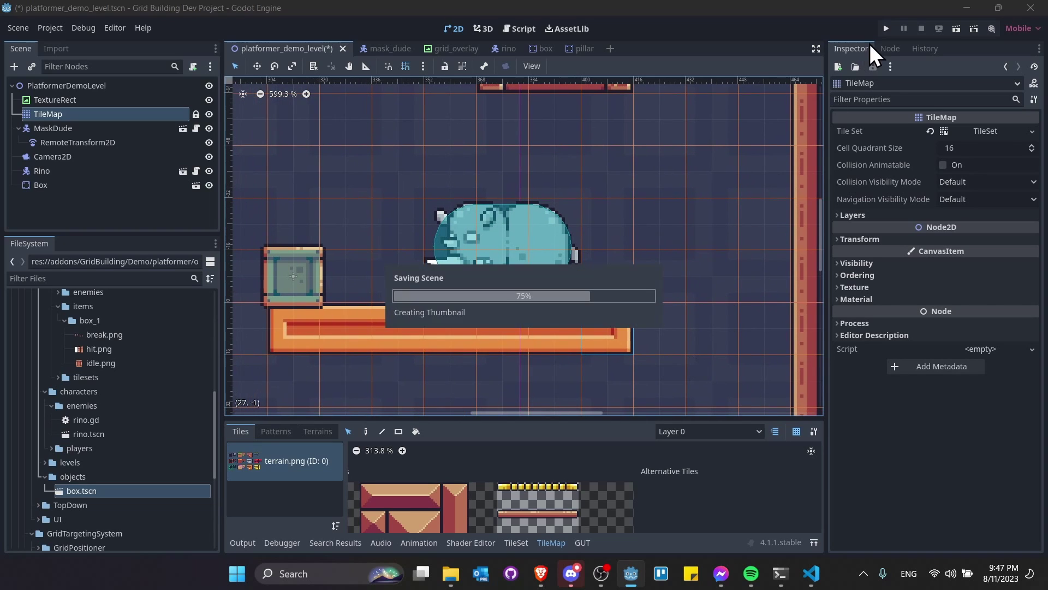
# - Test-play the level with the shortened platform, walking the player right, and stop and rerun the scene
pyautogui.click(957, 29)
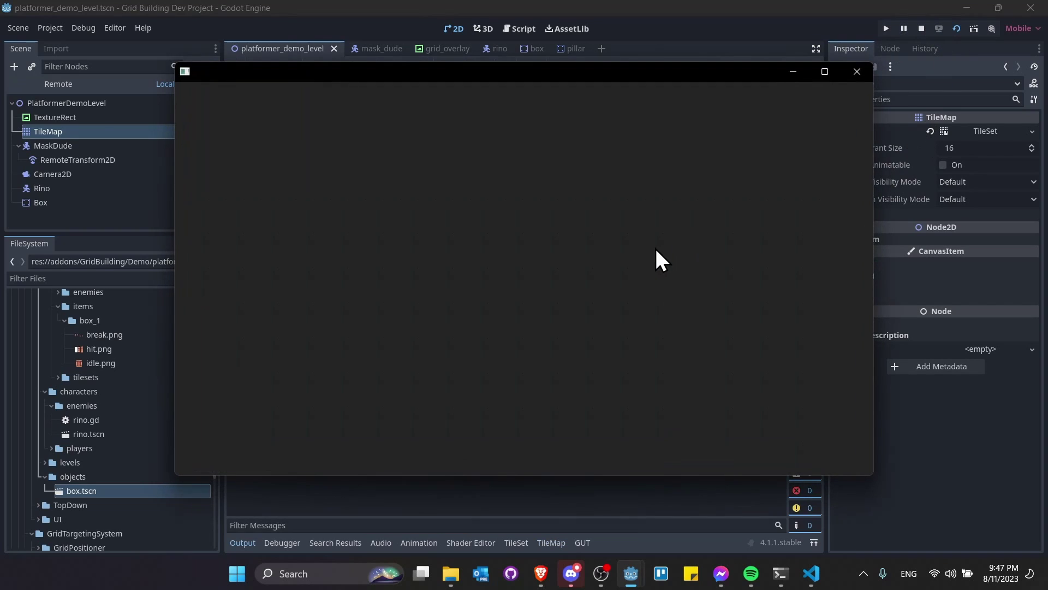
pyautogui.press('Right')
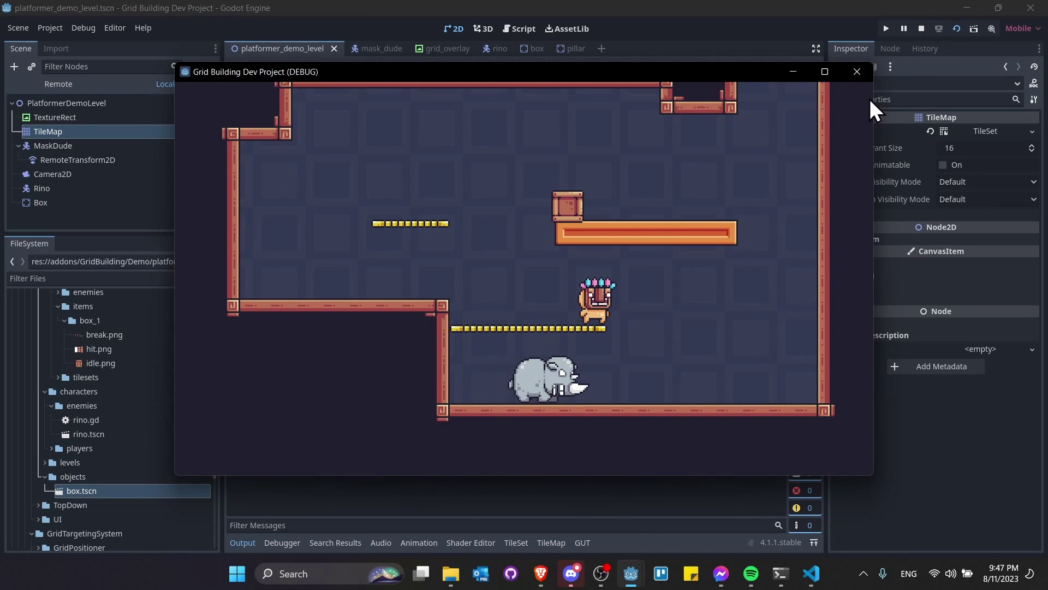
pyautogui.click(921, 28)
pyautogui.click(957, 29)
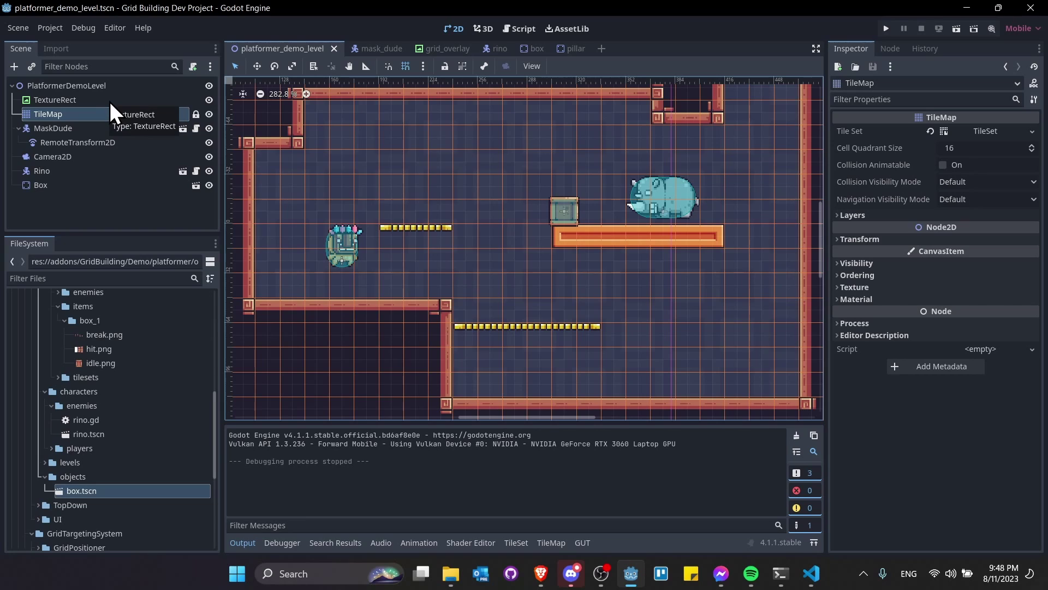
# - Create a new scene with a plain Node as its root and name the root PlatformerGameplay
pyautogui.scroll(5, 144, 424)
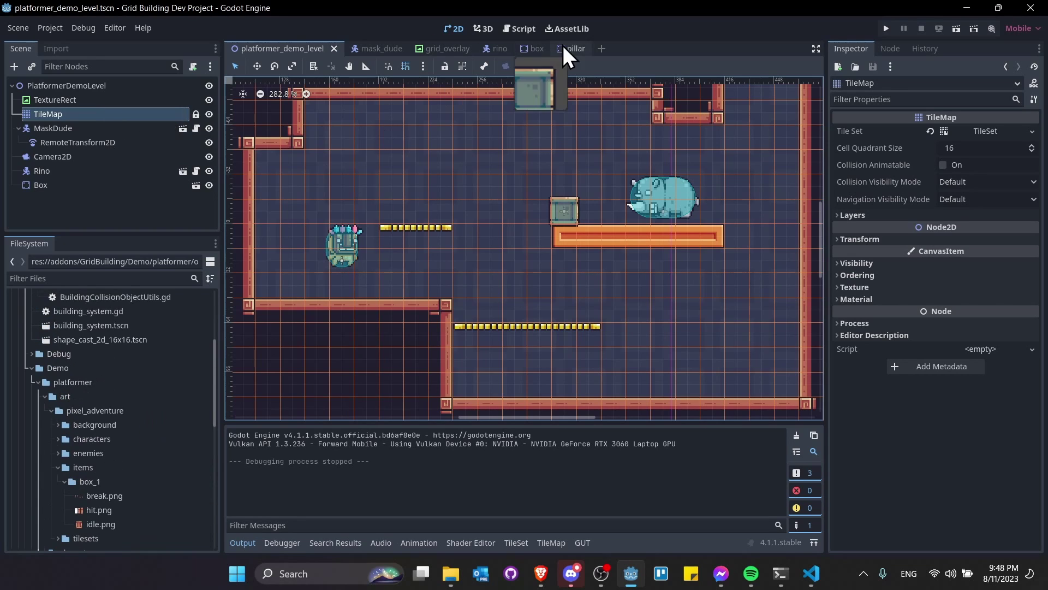
pyautogui.click(601, 49)
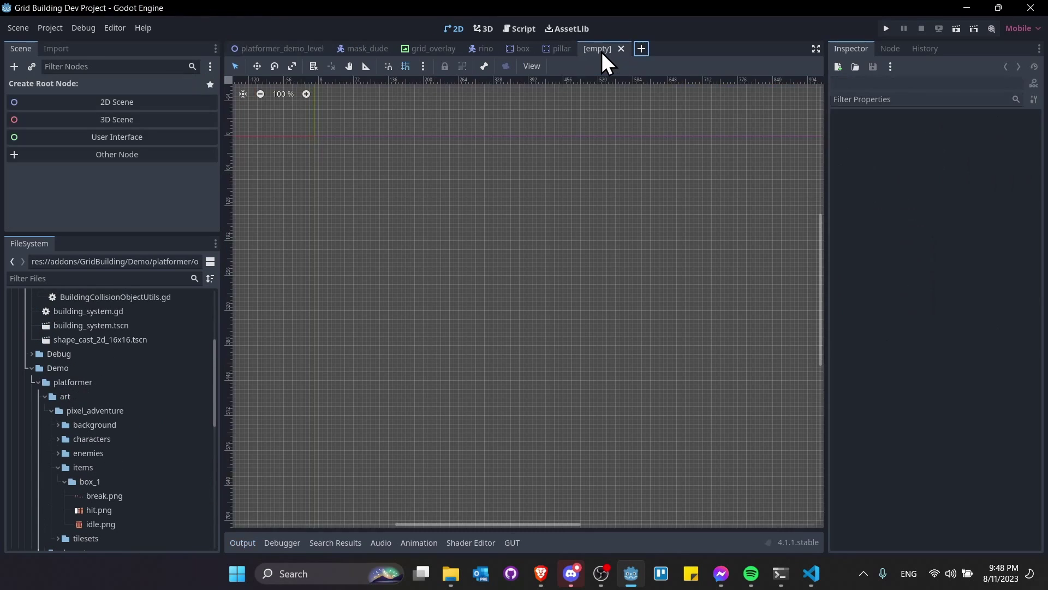
pyautogui.click(132, 158)
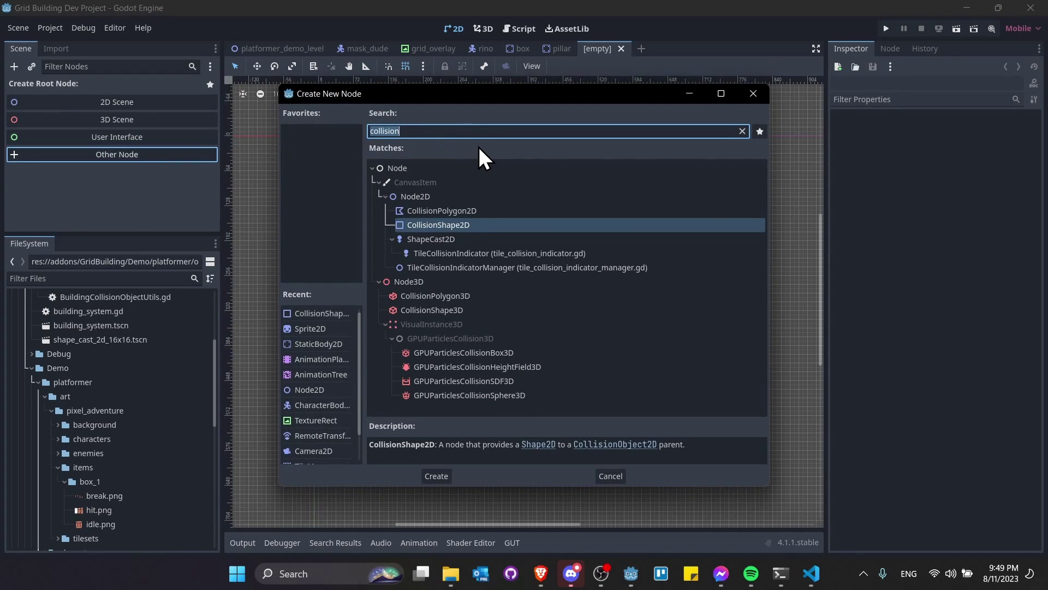
pyautogui.write('node')
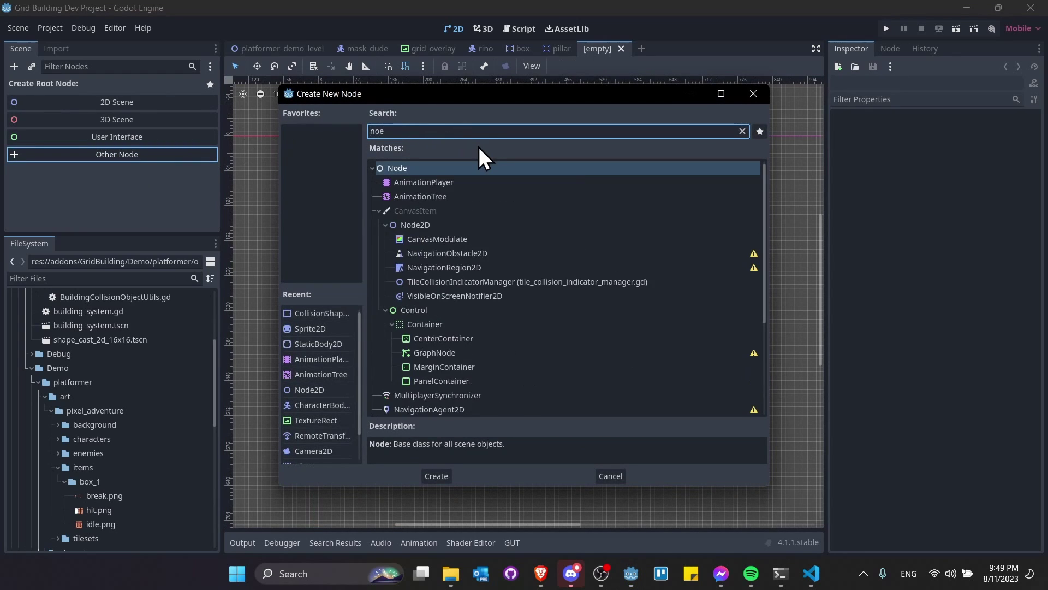
pyautogui.press('Return')
pyautogui.click(80, 93)
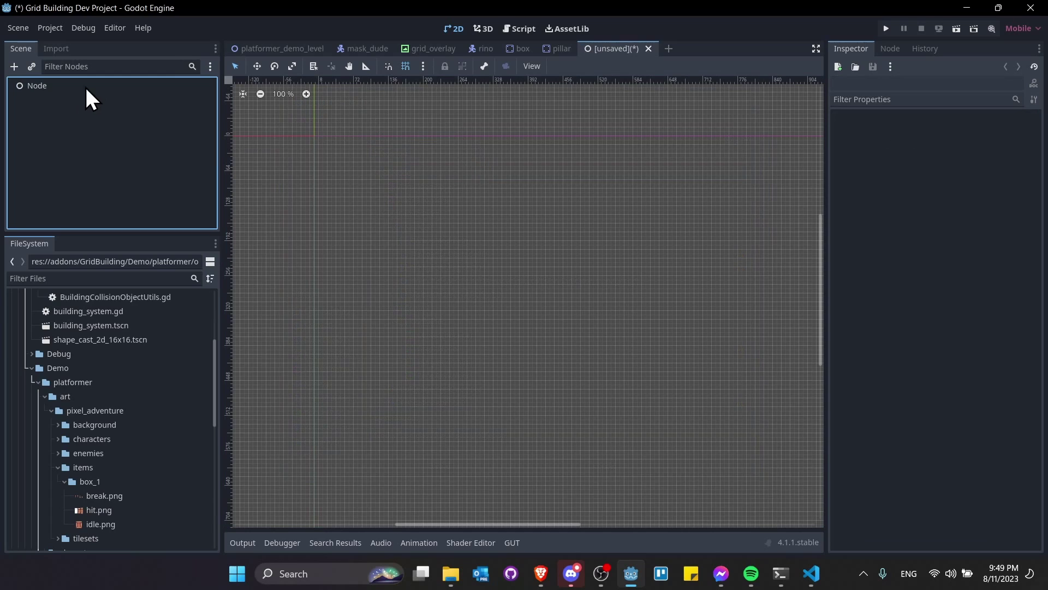
pyautogui.doubleClick(85, 86)
pyautogui.write('PlatformerGameplay')
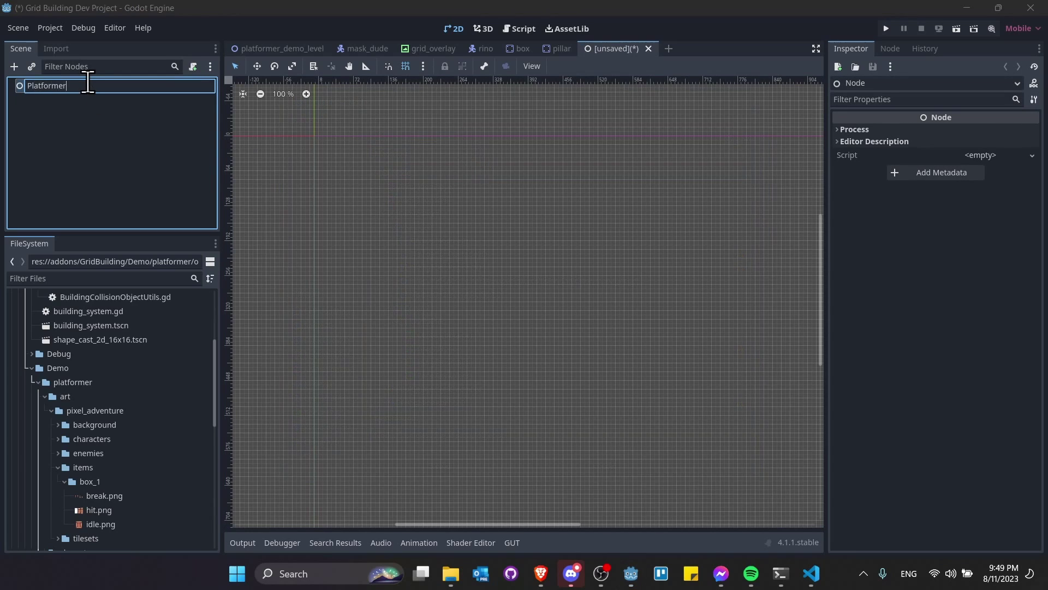
pyautogui.press('Return')
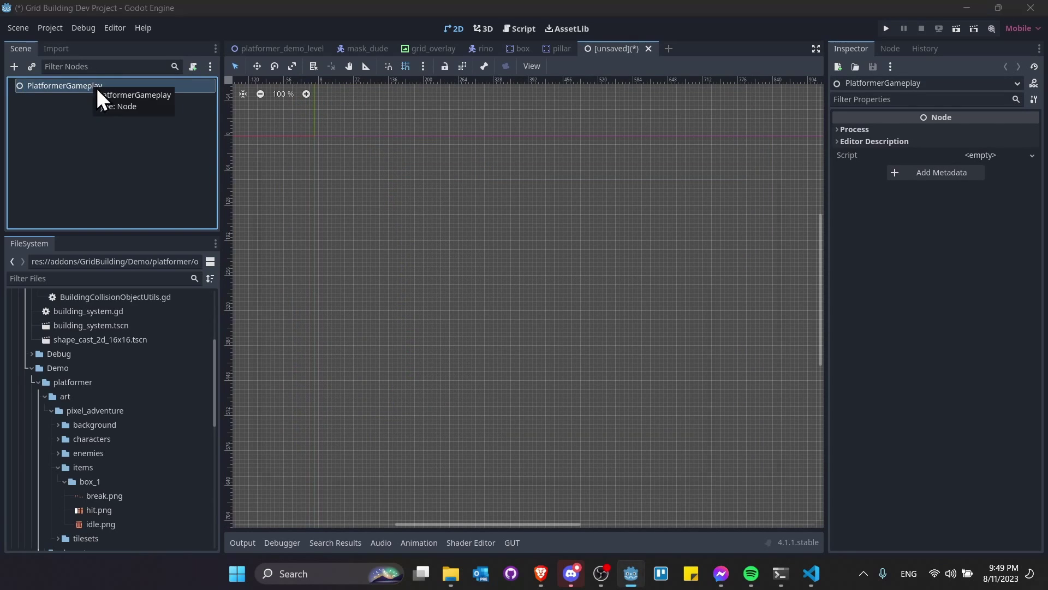
# - Save the new scene as platformer_gameplay.tscn in the Demo/platformer folder
pyautogui.hotkey('ctrl', 's')
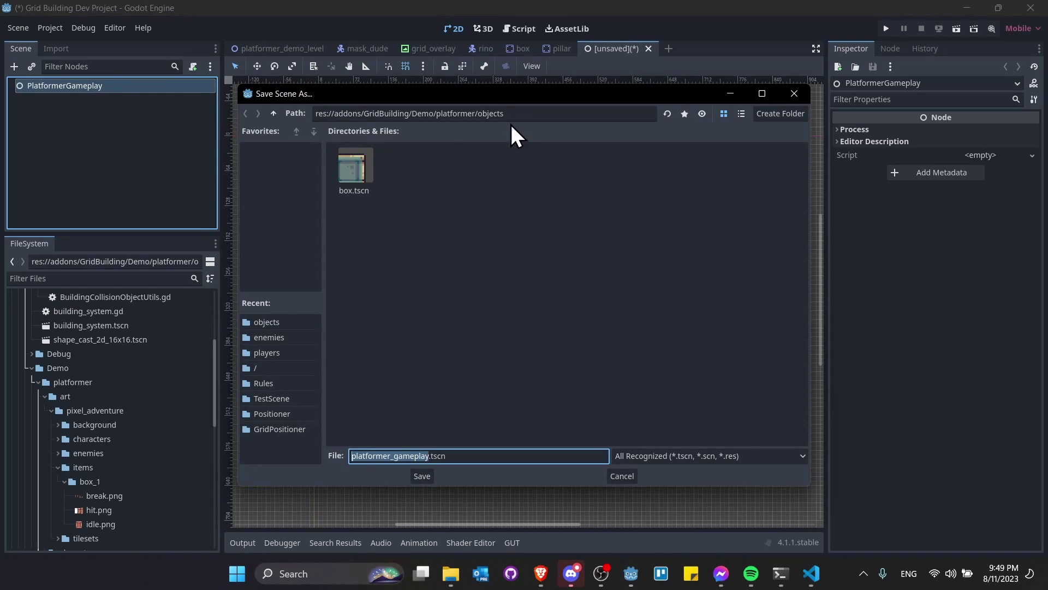
pyautogui.click(274, 113)
pyautogui.click(273, 113)
pyautogui.click(274, 113)
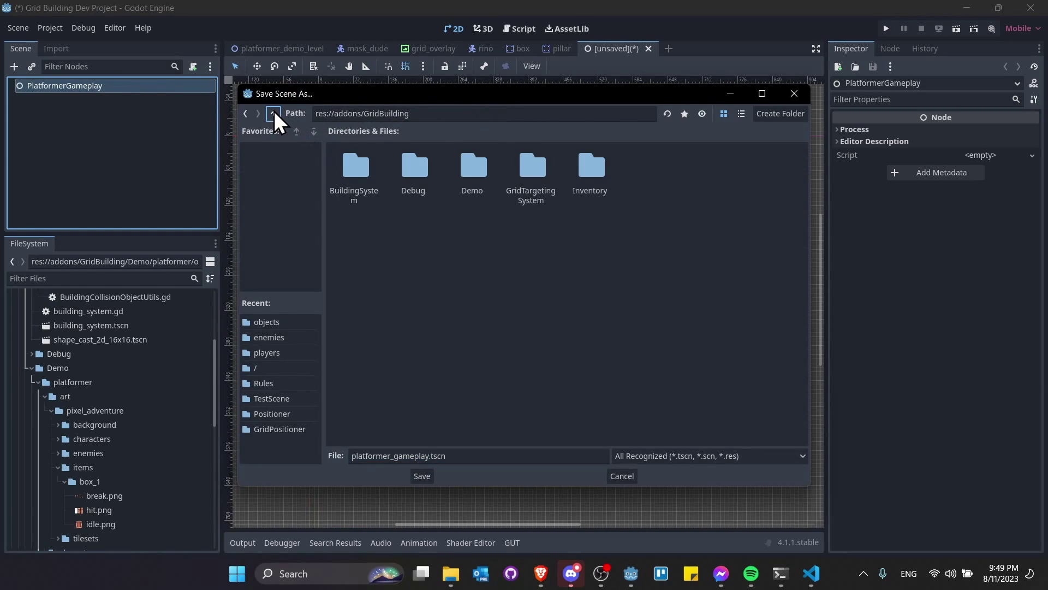
pyautogui.doubleClick(460, 181)
pyautogui.doubleClick(365, 175)
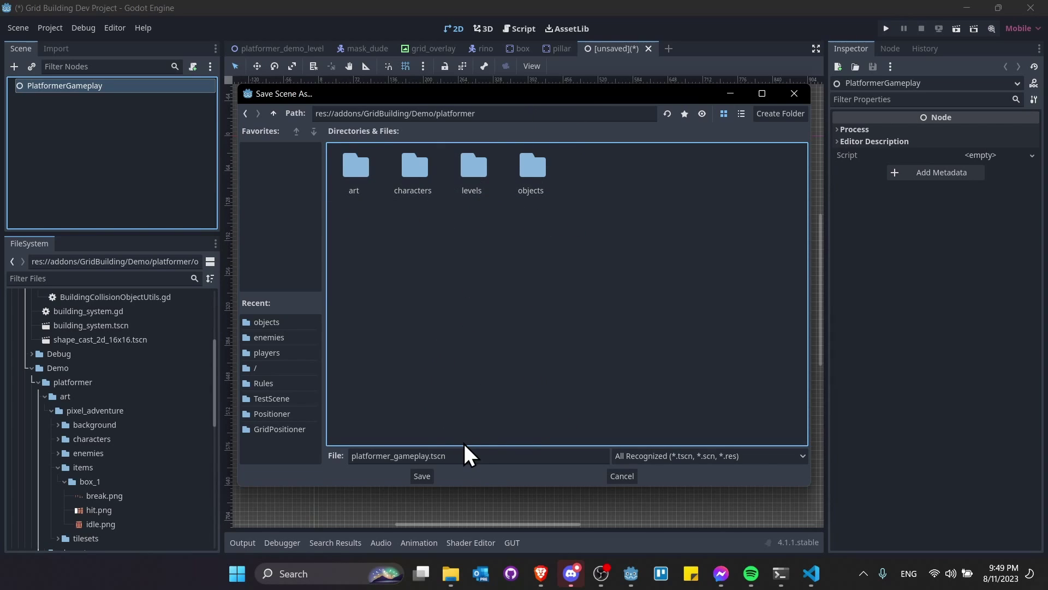
pyautogui.click(421, 479)
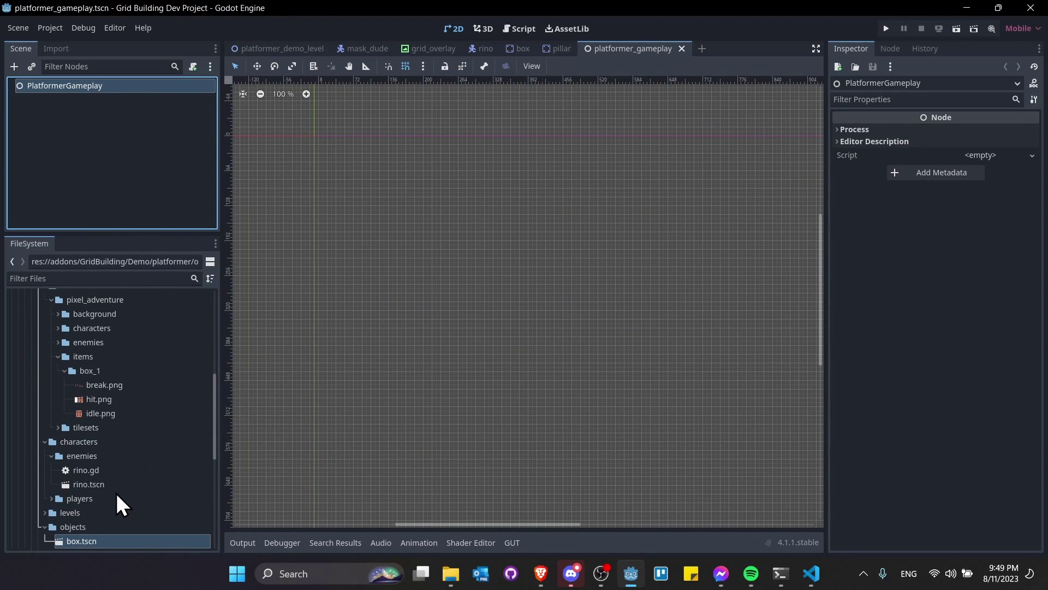
# - Instance platformer_demo_level.tscn from the levels folder as a child of PlatformerGameplay and save the scene
pyautogui.scroll(-2, 116, 493)
pyautogui.doubleClick(113, 480)
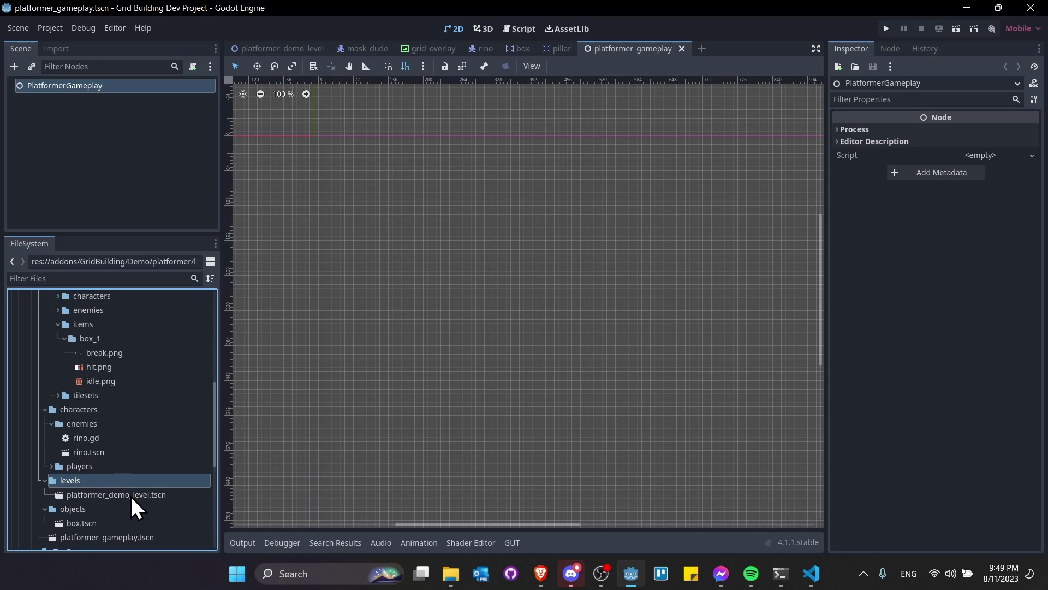
pyautogui.moveTo(122, 496); pyautogui.dragTo(117, 93)
pyautogui.scroll(-2, 440, 180)
pyautogui.moveTo(344, 177); pyautogui.dragTo(347, 195, button='middle')
pyautogui.moveTo(460, 240); pyautogui.dragTo(438, 240, button='middle')
pyautogui.hotkey('ctrl', 's')
# - Add a BuildingSystem child node to PlatformerGameplay and move it above PlatformerDemoLevel in the scene tree
pyautogui.scroll(14, 377, 196)
pyautogui.moveTo(377, 196); pyautogui.dragTo(361, 152, button='middle')
pyautogui.scroll(-1, 361, 152)
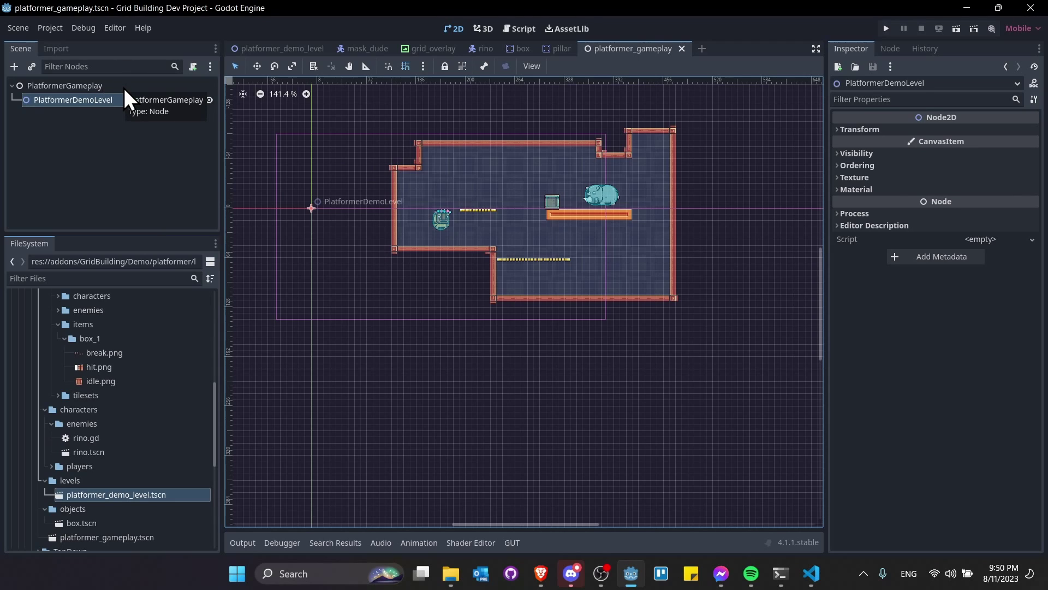
pyautogui.click(131, 92)
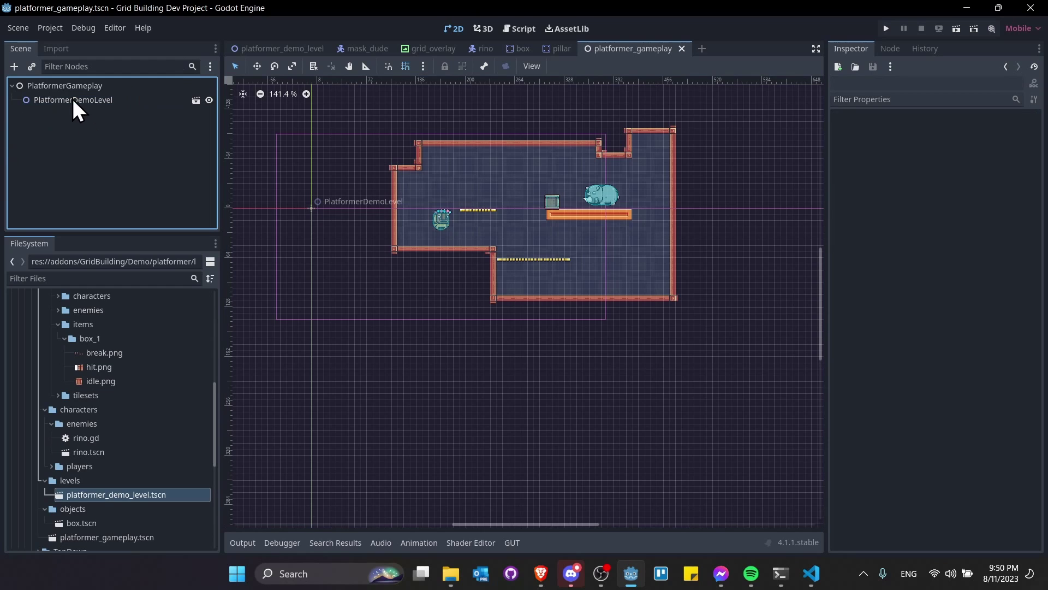
pyautogui.rightClick(91, 86)
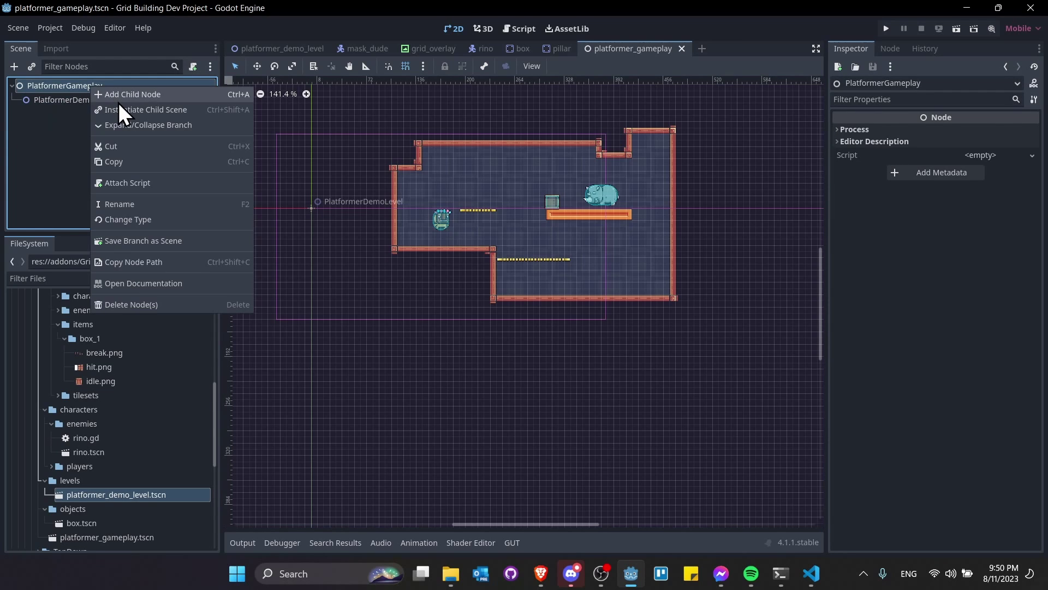
pyautogui.click(119, 101)
pyautogui.write('building')
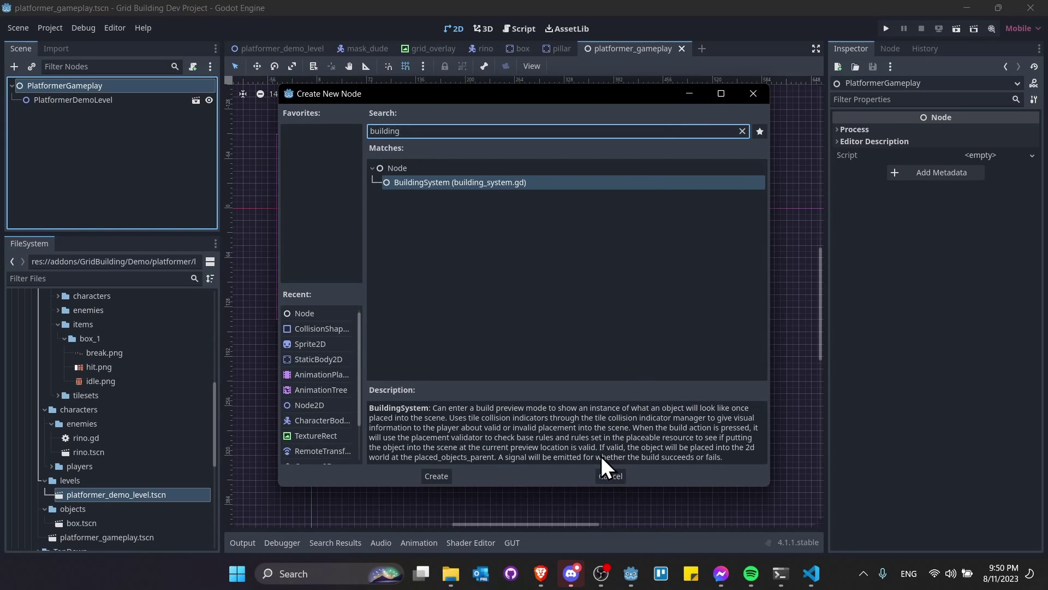
pyautogui.click(435, 476)
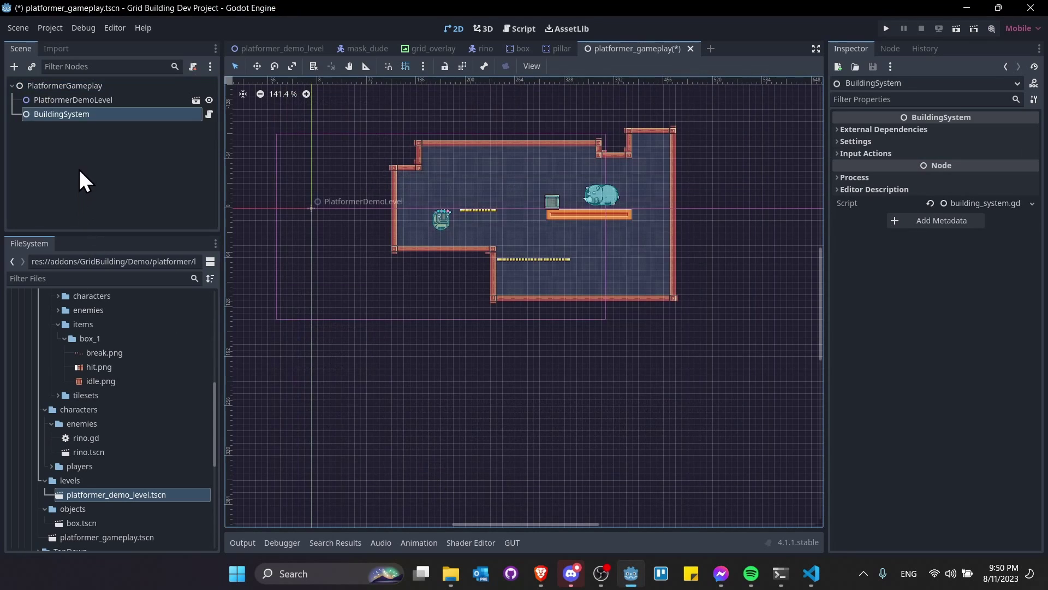
pyautogui.moveTo(100, 120); pyautogui.dragTo(113, 95)
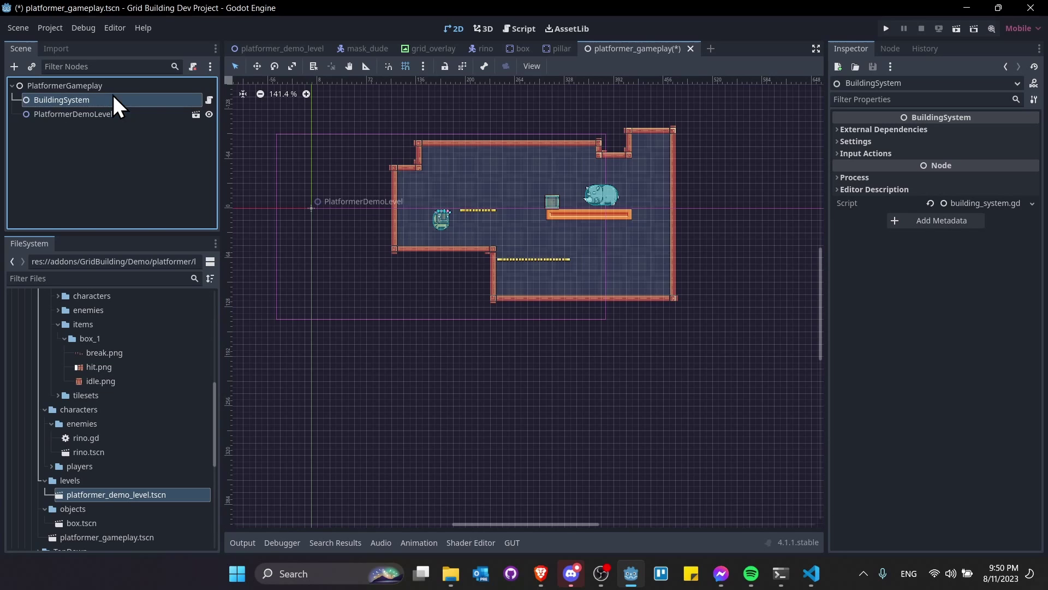
# - Add a GridTargetingSystem child node to PlatformerGameplay between BuildingSystem and PlatformerDemoLevel, and select BuildingSystem
pyautogui.click(112, 83)
pyautogui.rightClick(110, 83)
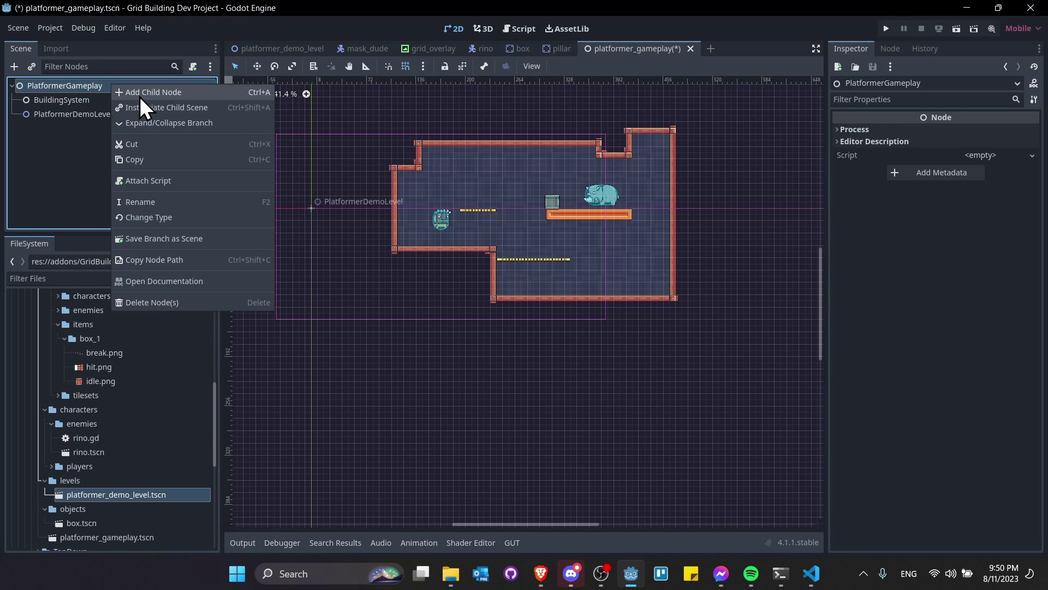
pyautogui.click(140, 97)
pyautogui.write('gridtarg')
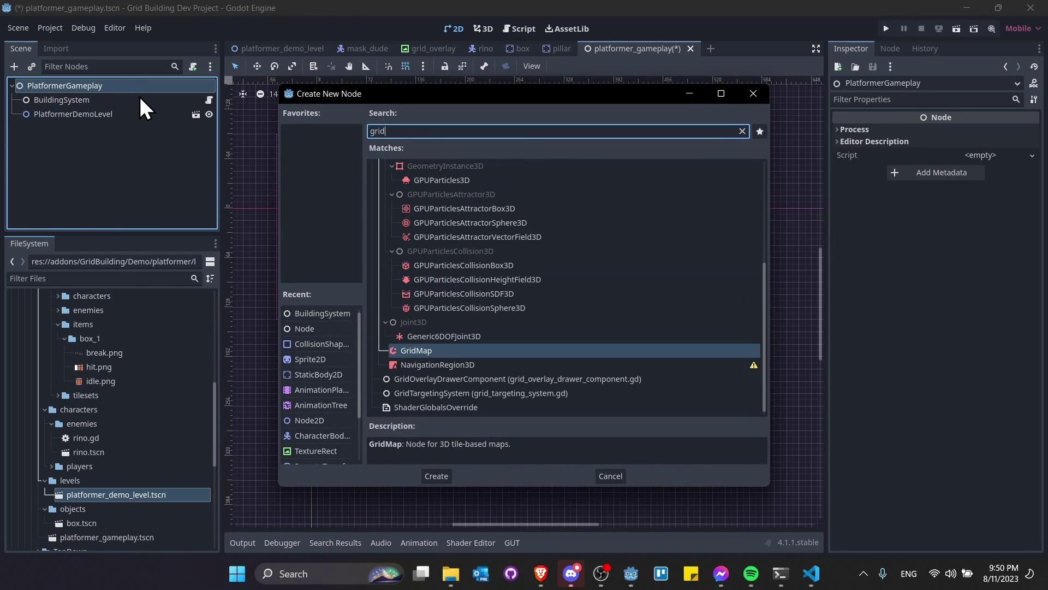
pyautogui.press('Return')
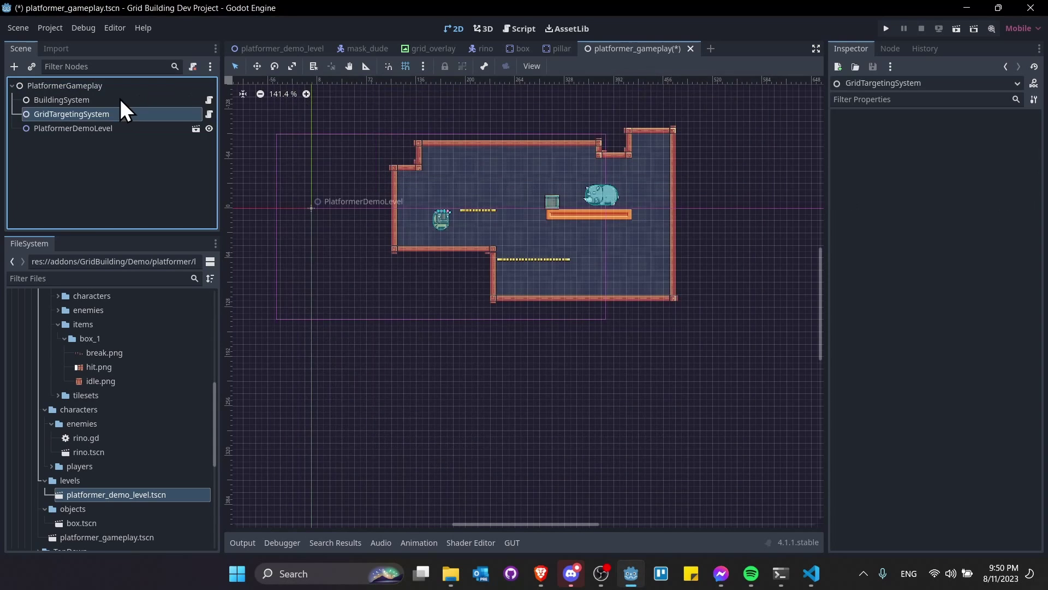
pyautogui.click(111, 103)
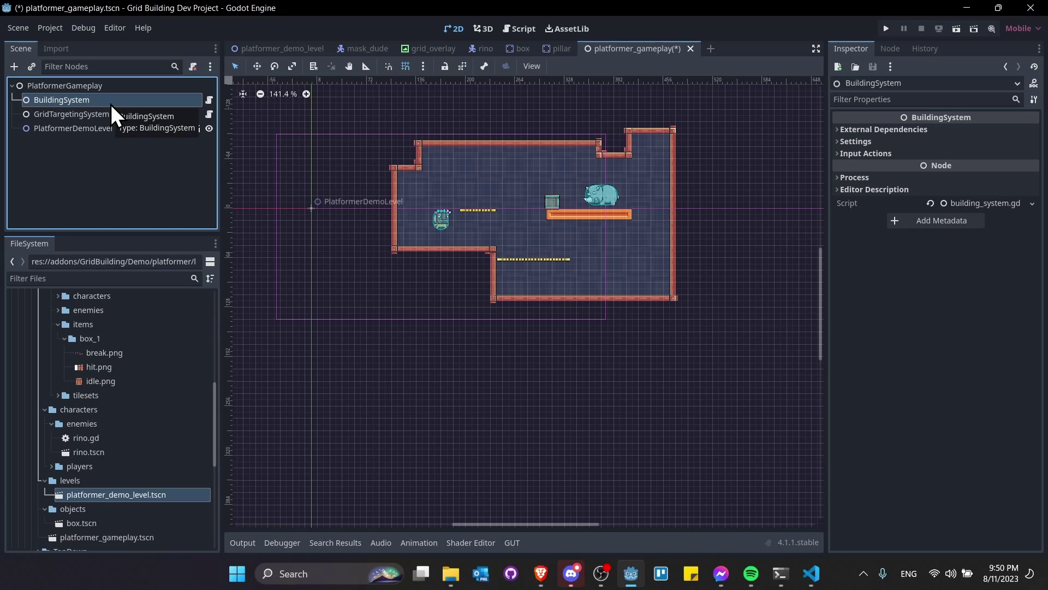
pyautogui.click(113, 113)
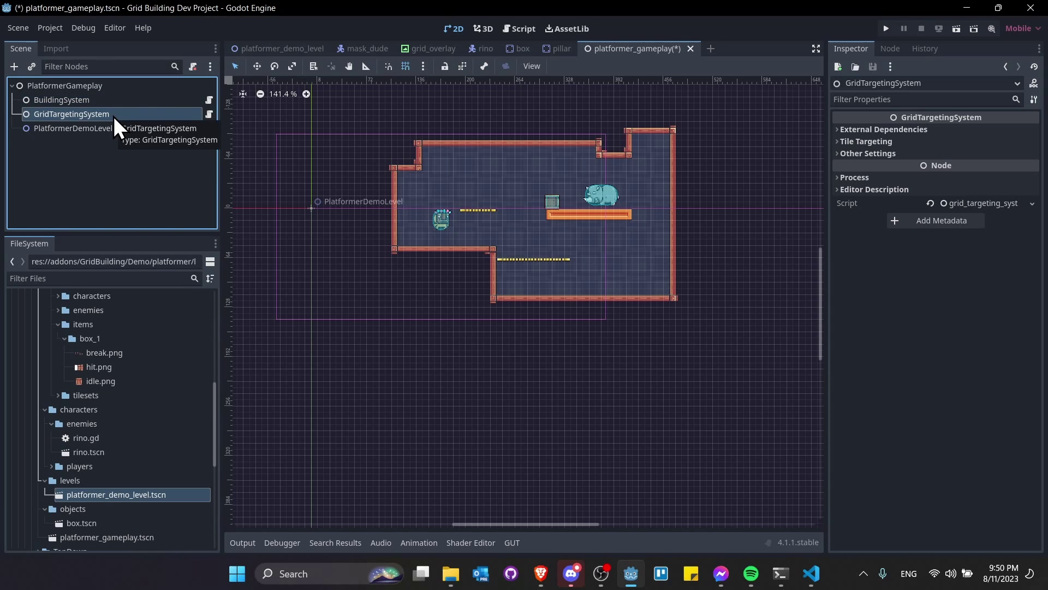
pyautogui.scroll(2, 486, 195)
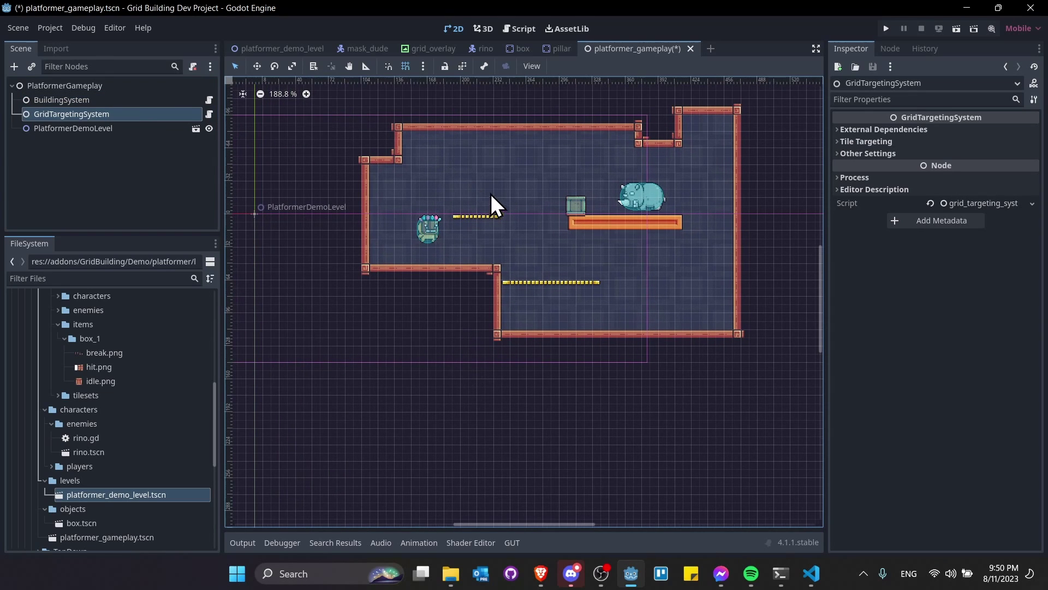
pyautogui.moveTo(492, 194); pyautogui.dragTo(455, 199, button='middle')
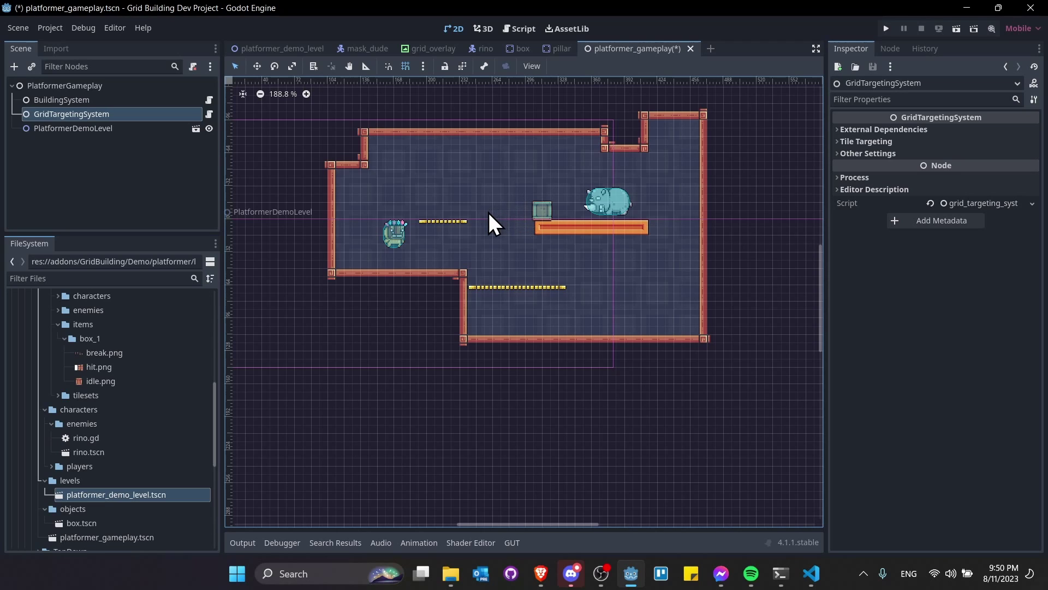
pyautogui.click(122, 100)
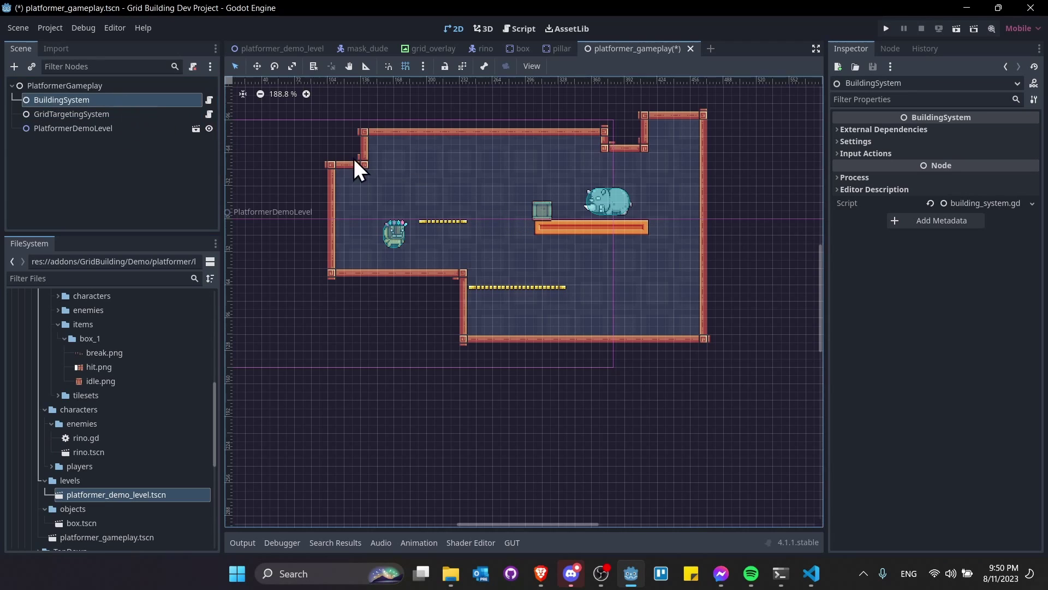
pyautogui.scroll(3, 483, 207)
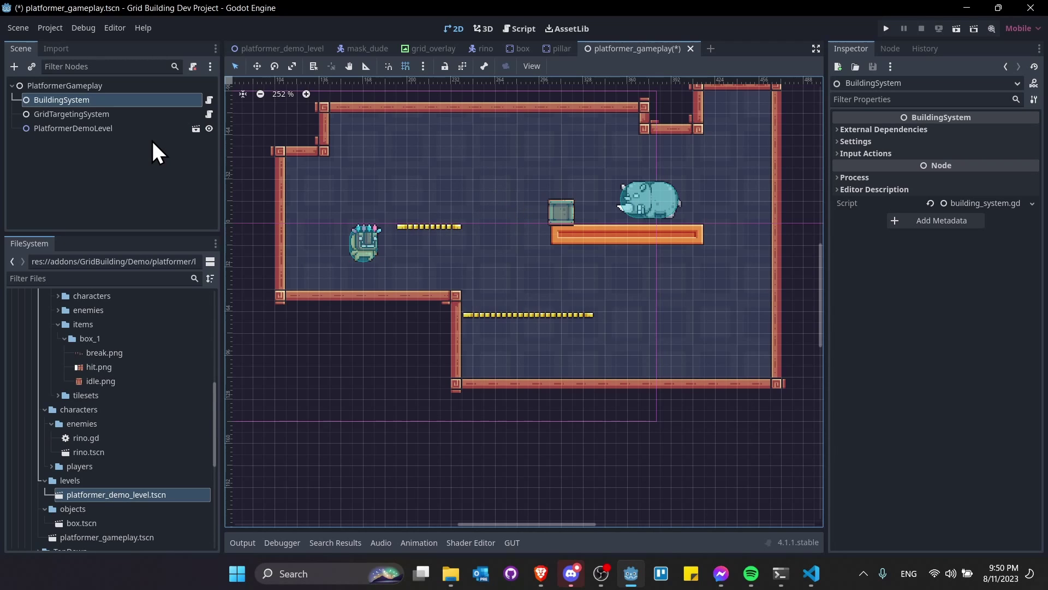
pyautogui.click(181, 146)
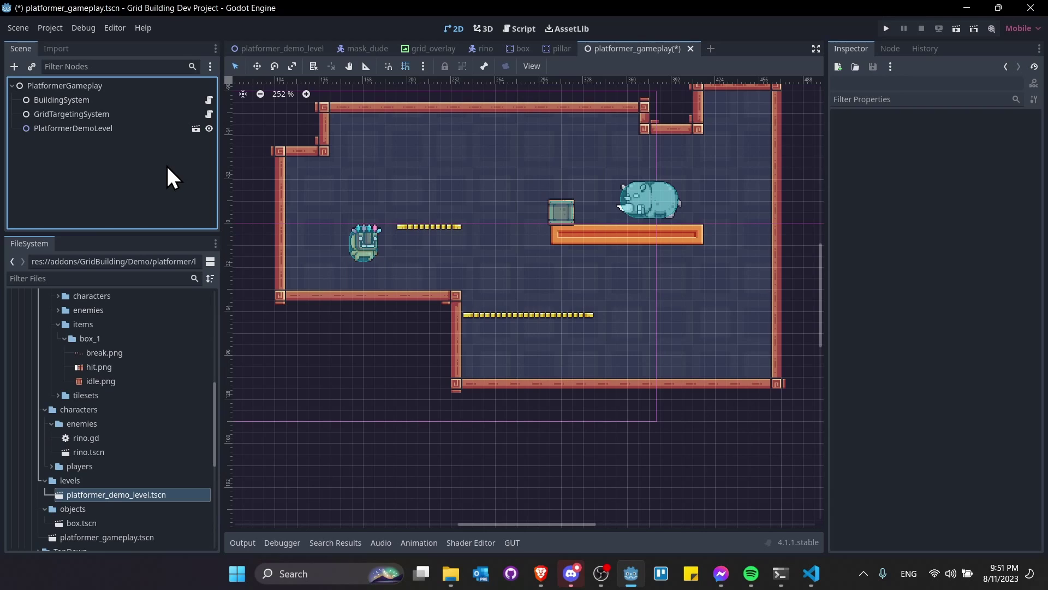
# - Find grid_positioner.tscn by filtering the project files for "positioner" and instance it as a child of PlatformerGameplay
pyautogui.click(164, 278)
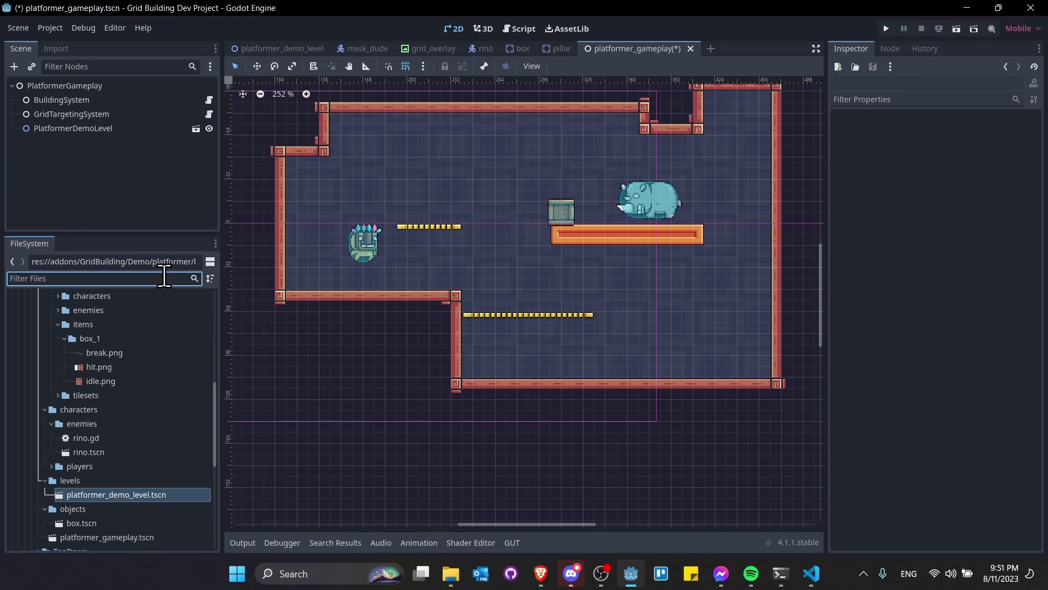
pyautogui.write('positioner')
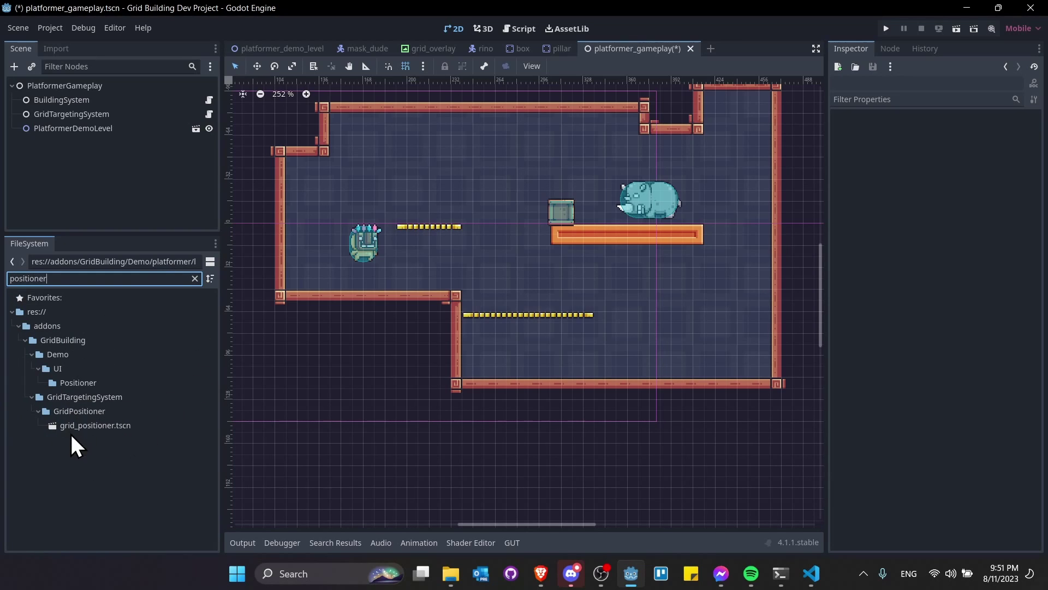
pyautogui.moveTo(79, 425); pyautogui.dragTo(93, 85)
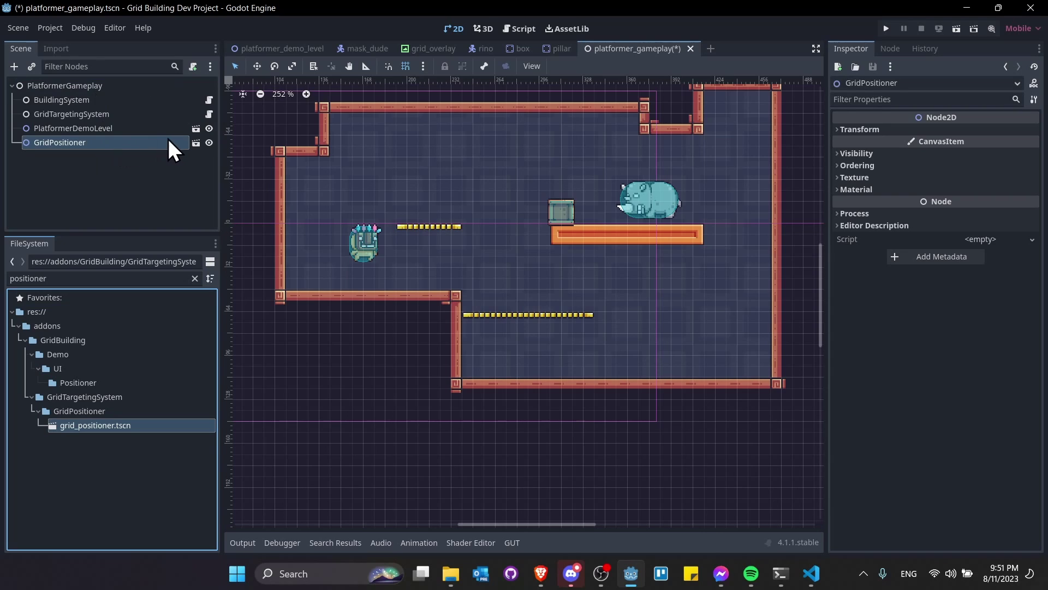
# - Open the grid_positioner scene, examine its GridTargeter animated sprite, and return to the platformer_gameplay scene
pyautogui.click(196, 144)
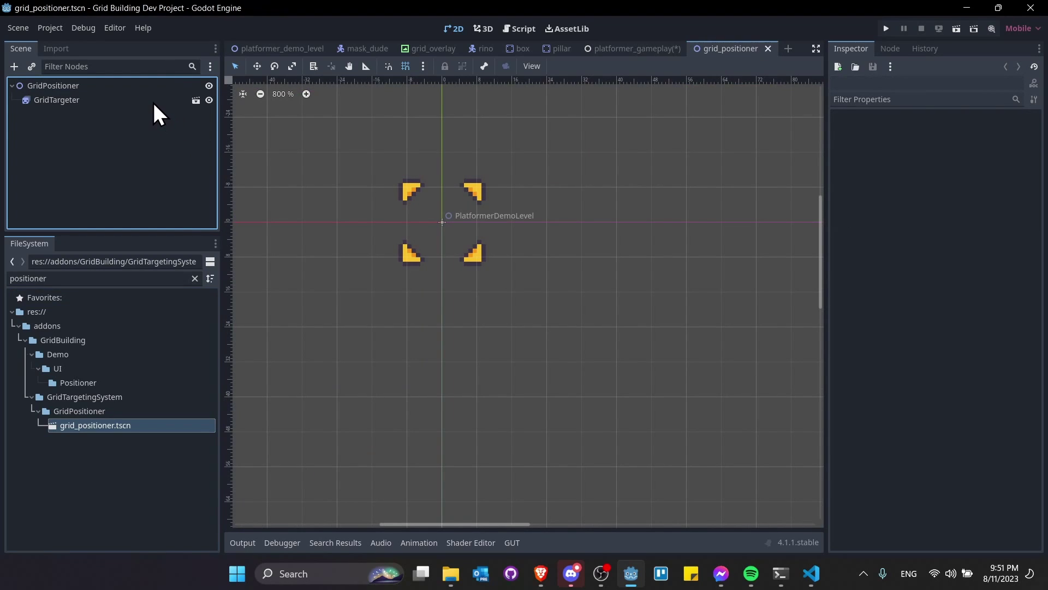
pyautogui.click(152, 100)
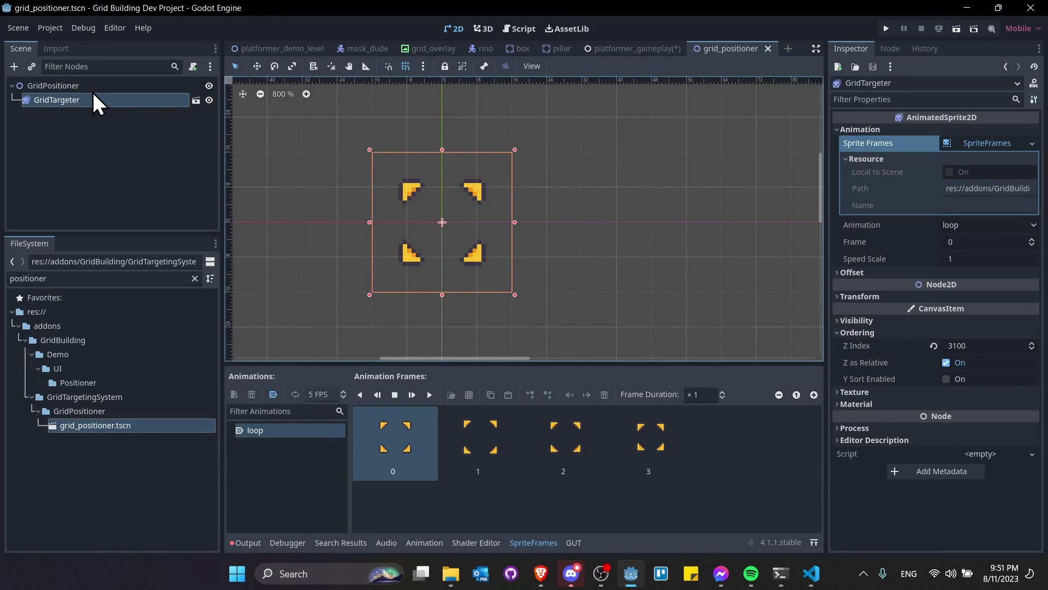
pyautogui.scroll(1, 453, 185)
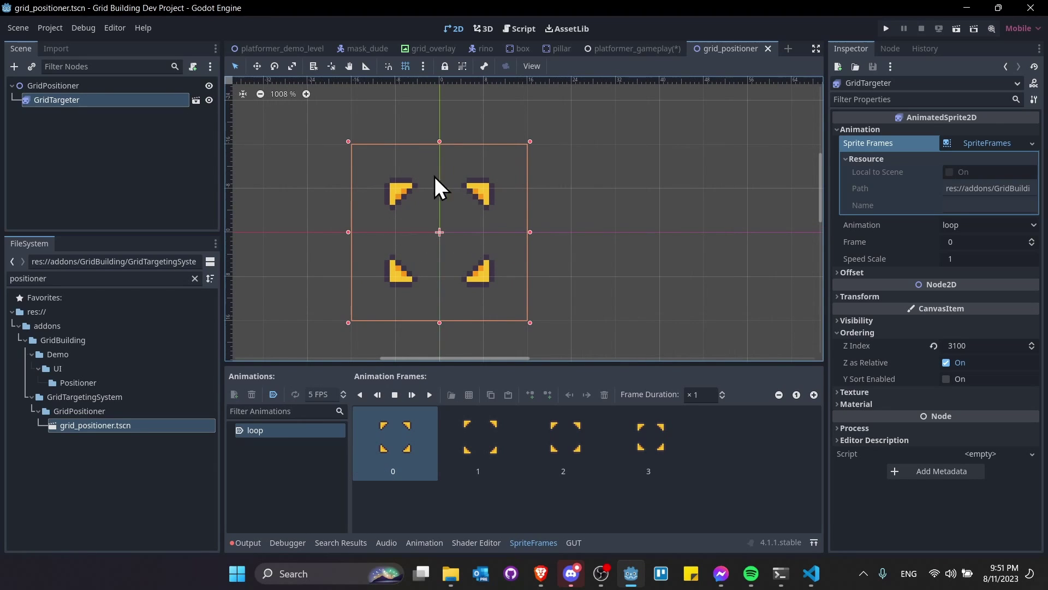
pyautogui.scroll(-1, 468, 217)
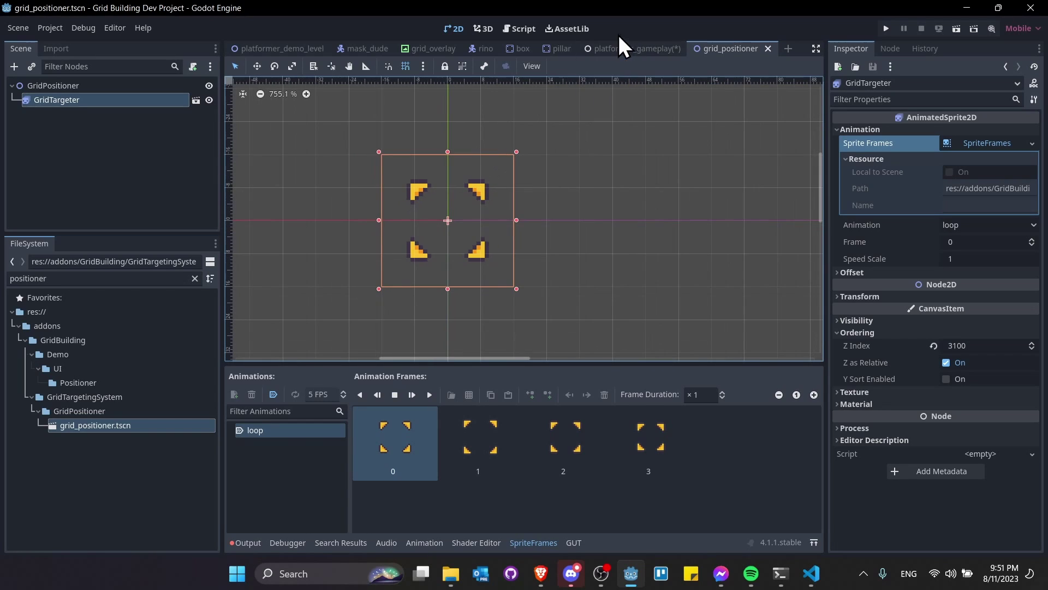
pyautogui.click(631, 48)
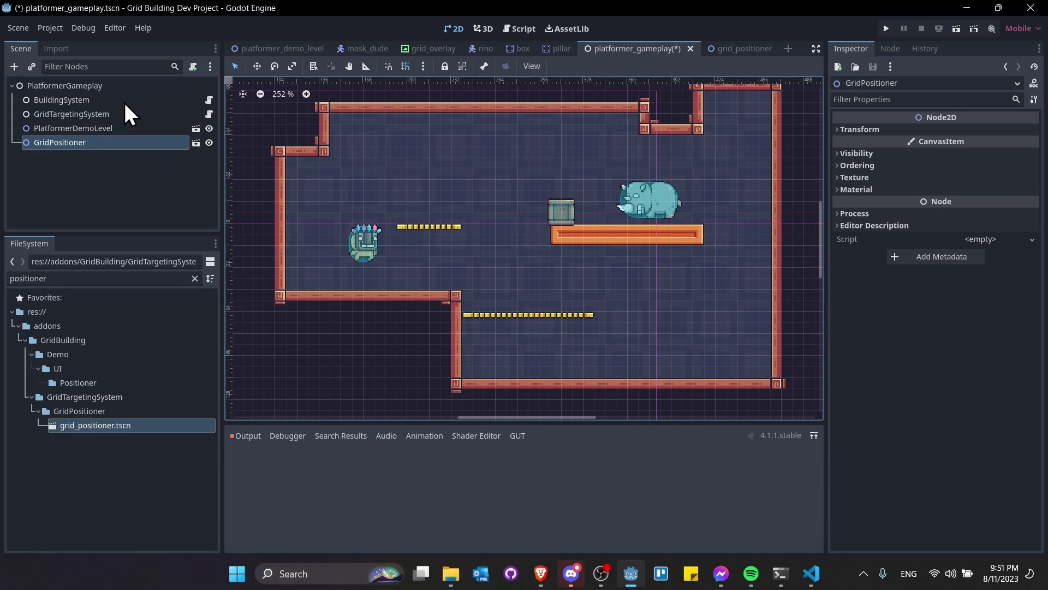
pyautogui.scroll(2, 381, 164)
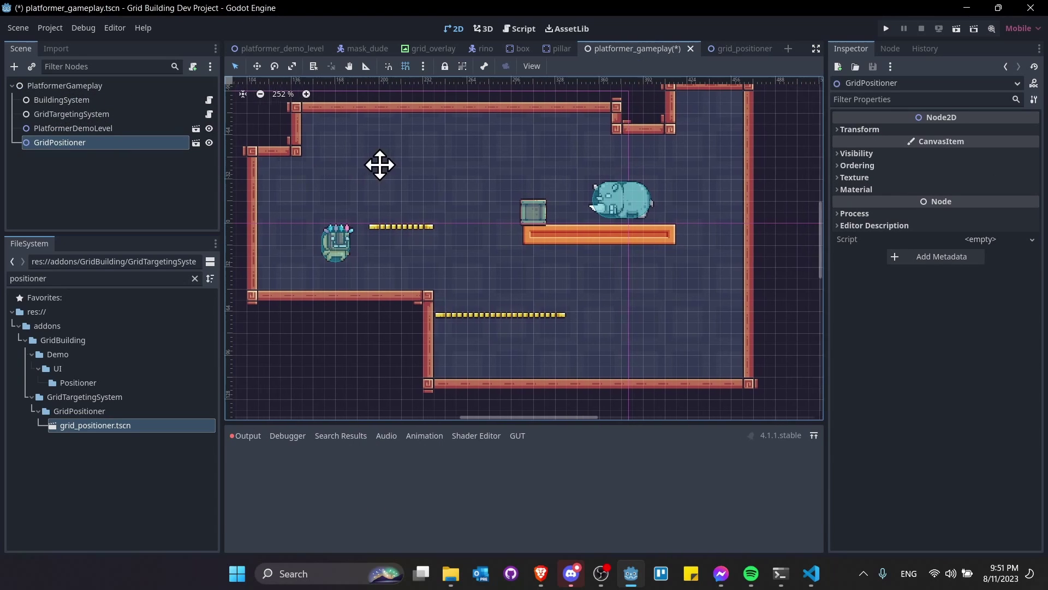
pyautogui.scroll(-3, 246, 167)
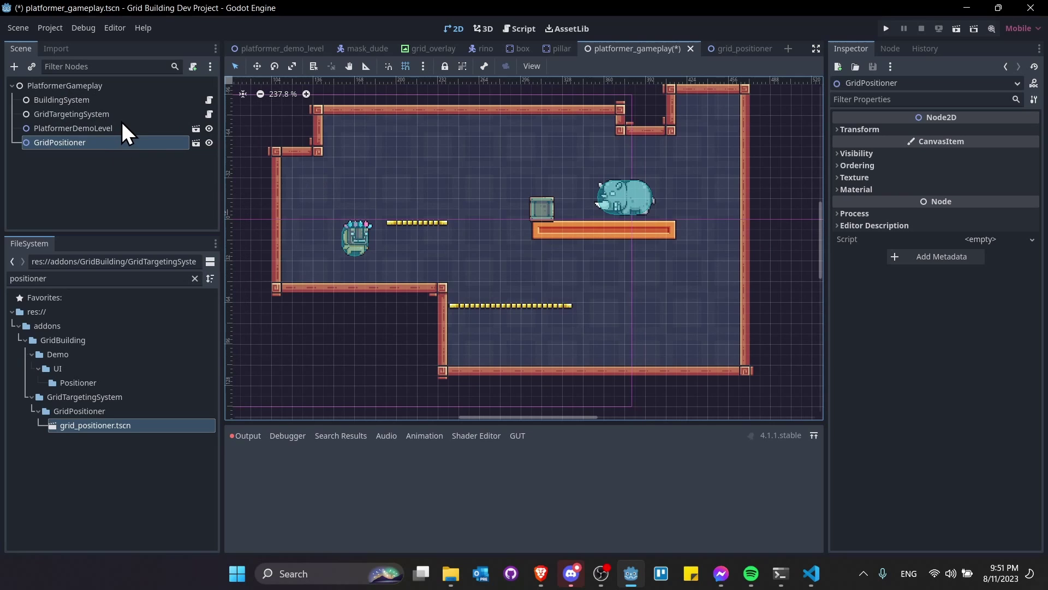
# - Add a Node2D child to PlatformerGameplay and rename it World
pyautogui.click(122, 87)
pyautogui.rightClick(122, 89)
pyautogui.click(152, 90)
pyautogui.write('n')
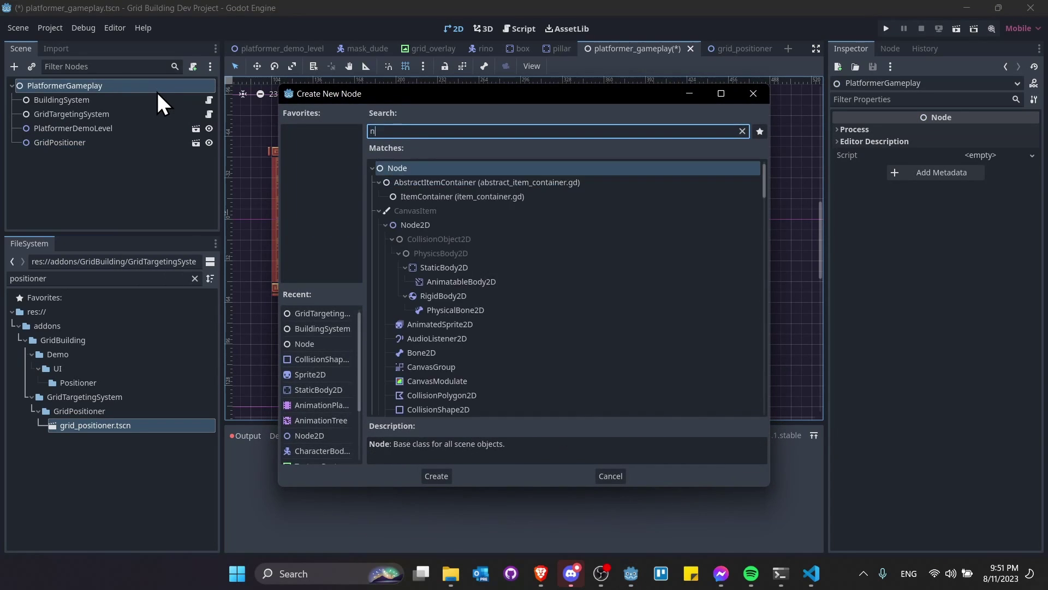
pyautogui.write('ode2d')
pyautogui.press('Return')
pyautogui.press('F2')
pyautogui.write('World')
pyautogui.press('Return')
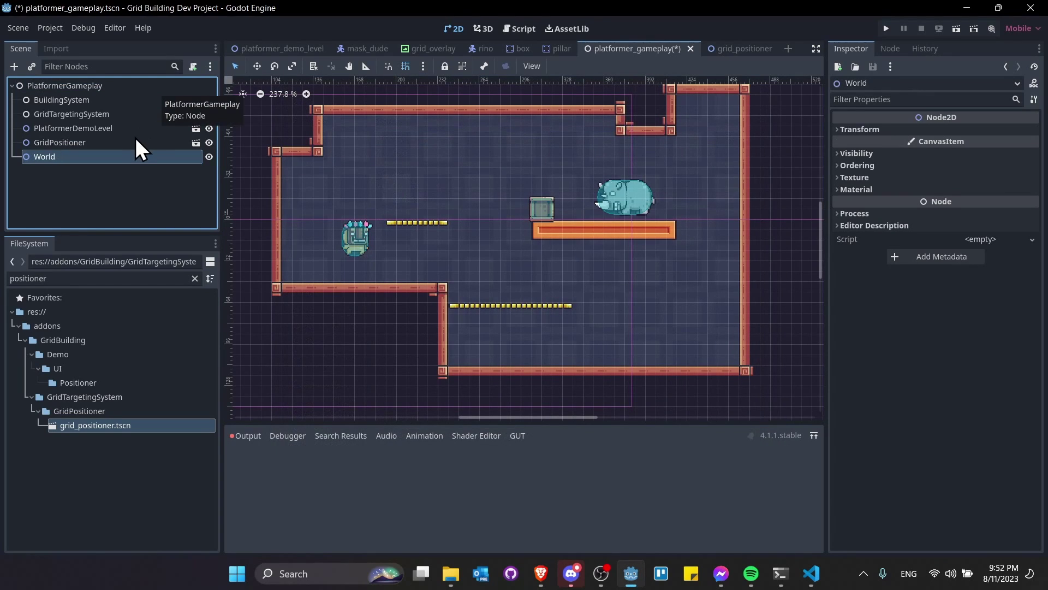
# - Reparent PlatformerDemoLevel and GridPositioner under the World node
pyautogui.moveTo(129, 129); pyautogui.dragTo(130, 153)
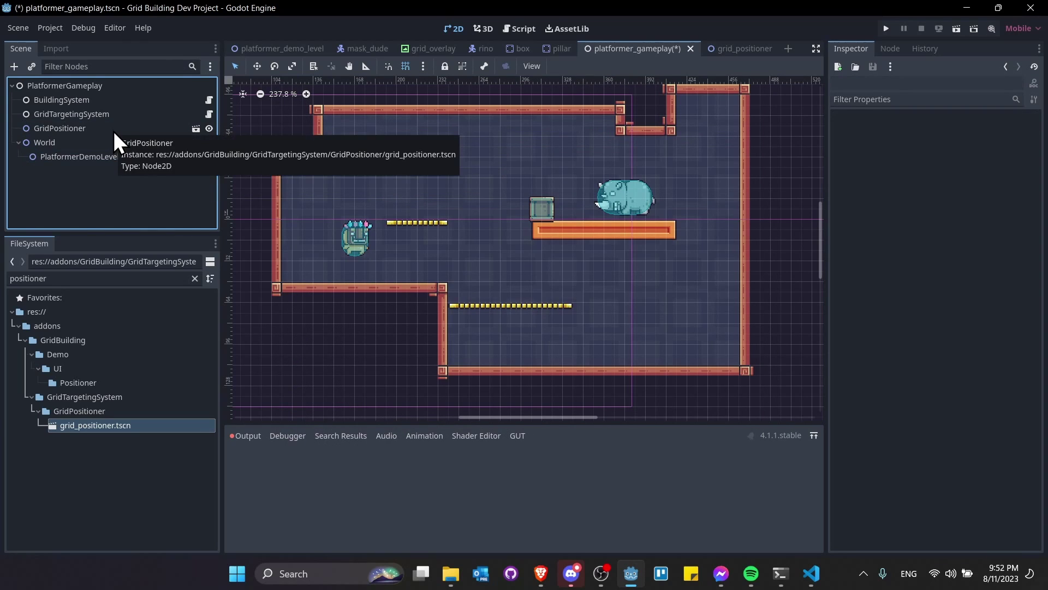
pyautogui.moveTo(96, 136); pyautogui.dragTo(107, 144)
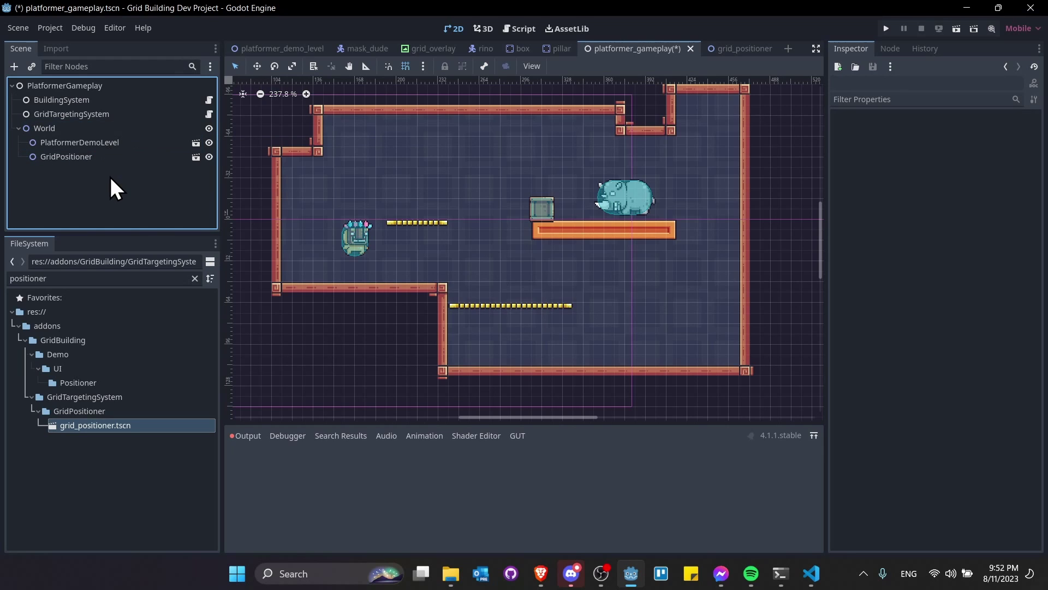
pyautogui.click(106, 155)
pyautogui.scroll(2, 454, 197)
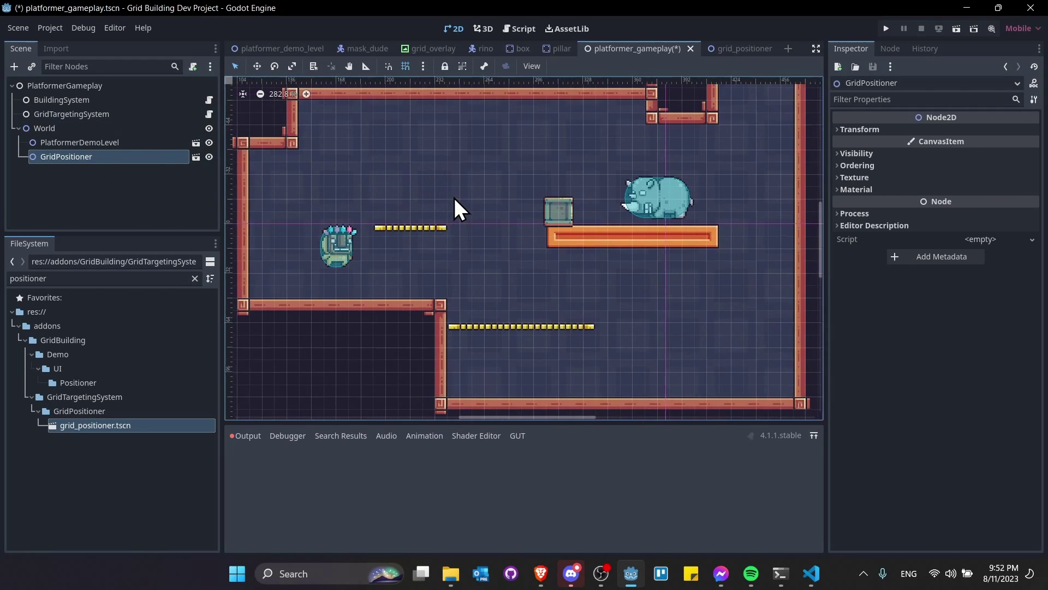
pyautogui.click(105, 145)
# - Show BuildingSystem's External Dependencies, examine the change_level_setup function in building_system.gd, and return to the 2D view
pyautogui.click(104, 102)
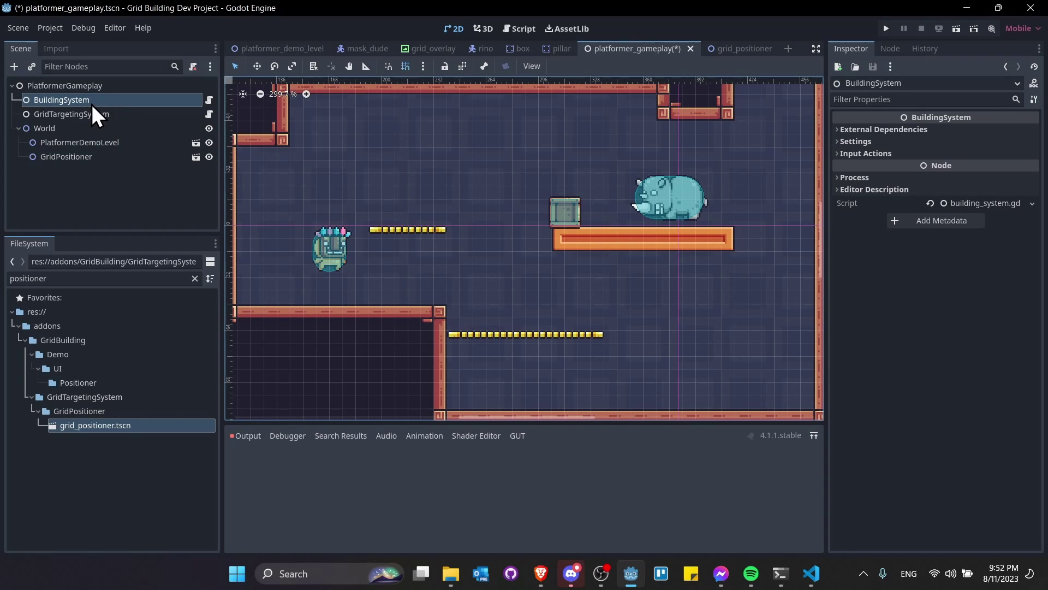
pyautogui.click(852, 129)
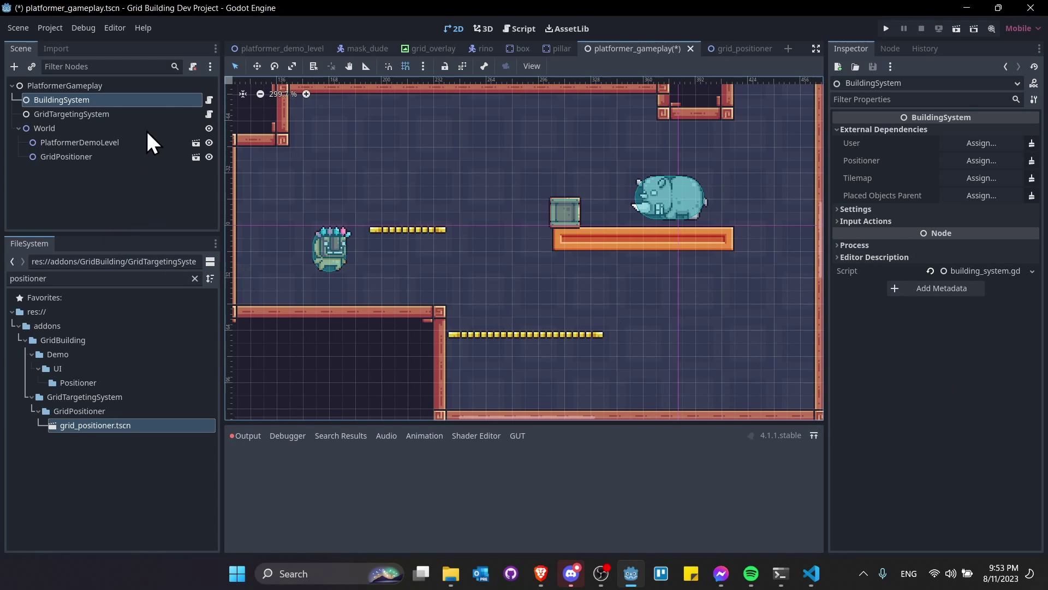
pyautogui.click(209, 100)
pyautogui.click(275, 370)
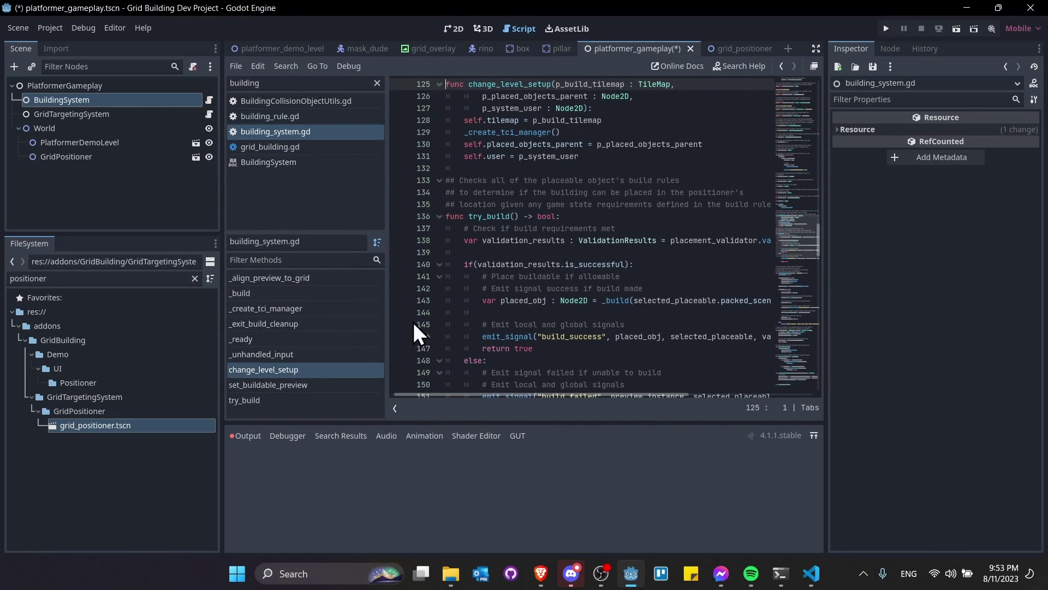
pyautogui.scroll(2, 508, 142)
pyautogui.moveTo(445, 157); pyautogui.dragTo(460, 195)
pyautogui.click(638, 228)
pyautogui.click(461, 196)
pyautogui.moveTo(584, 219); pyautogui.dragTo(711, 216)
pyautogui.click(723, 225)
pyautogui.click(556, 229)
pyautogui.click(454, 29)
# - Enable Editable Children on PlatformerDemoLevel and select its MaskDude node
pyautogui.click(384, 201)
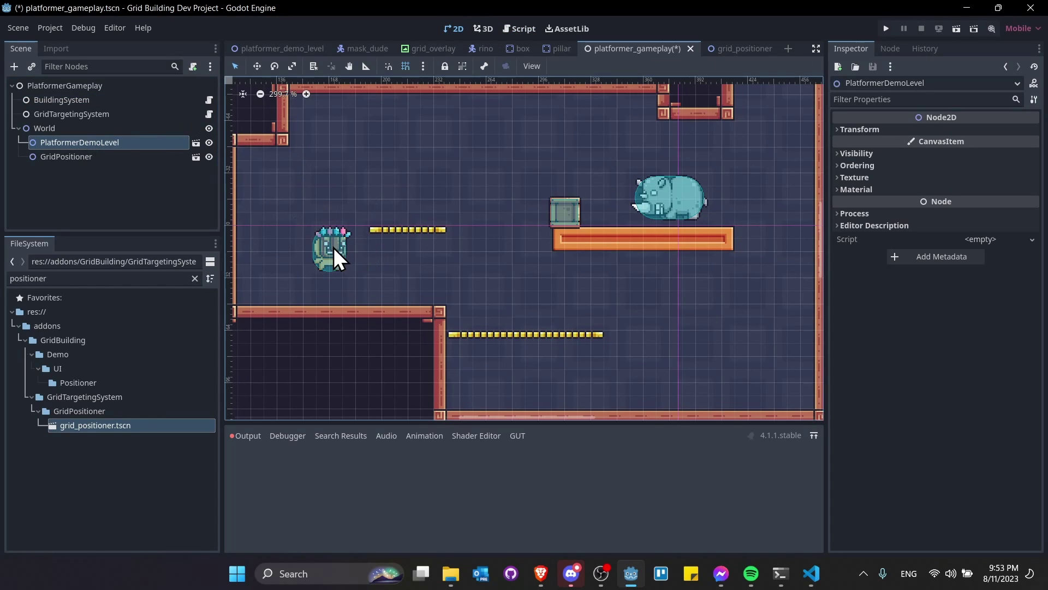
pyautogui.moveTo(316, 252); pyautogui.dragTo(308, 263, button='middle')
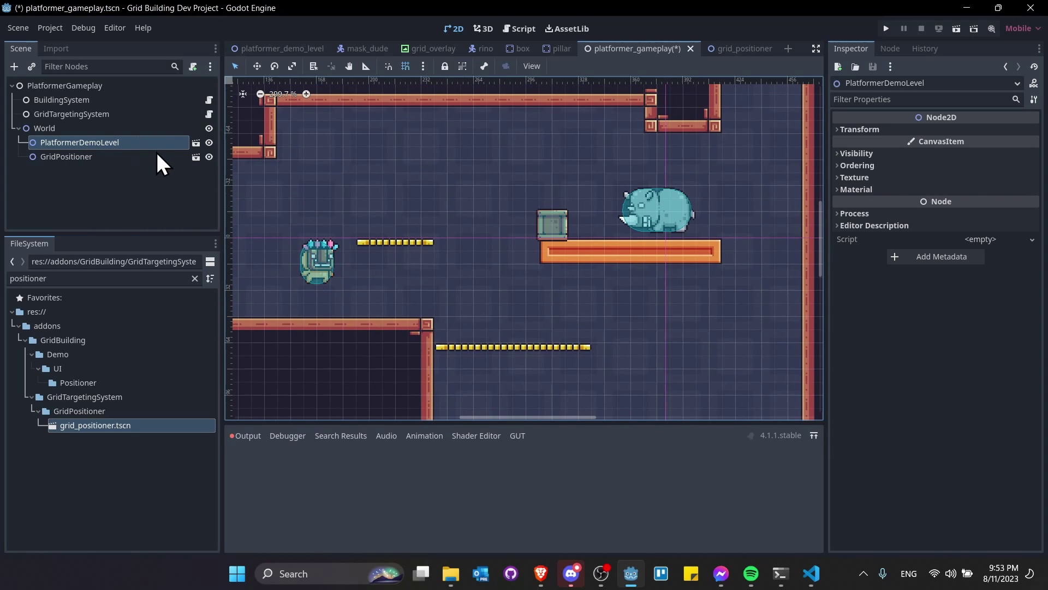
pyautogui.rightClick(113, 144)
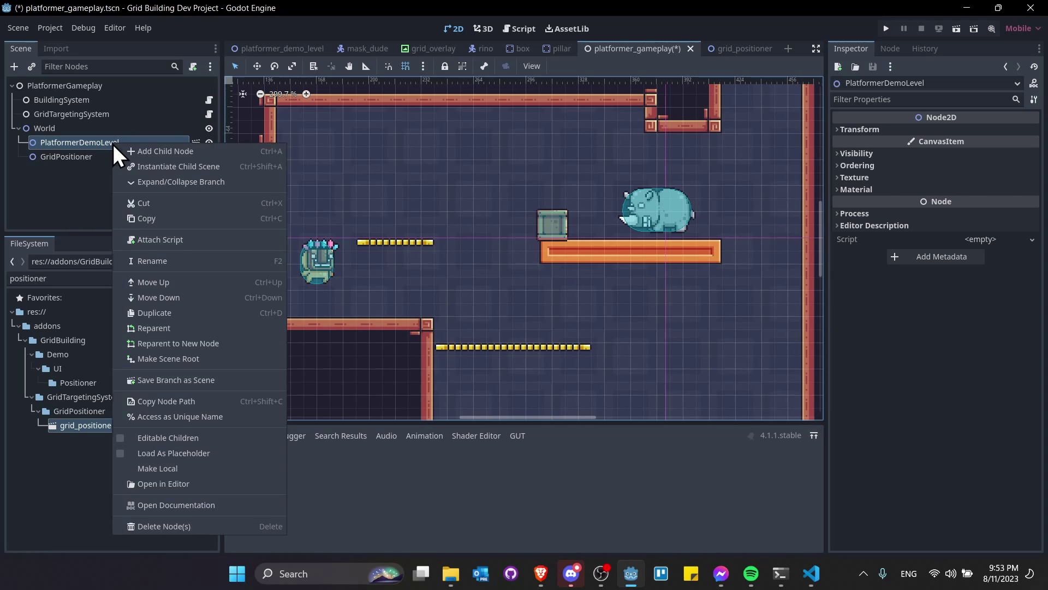
pyautogui.click(186, 439)
pyautogui.scroll(-1, 119, 201)
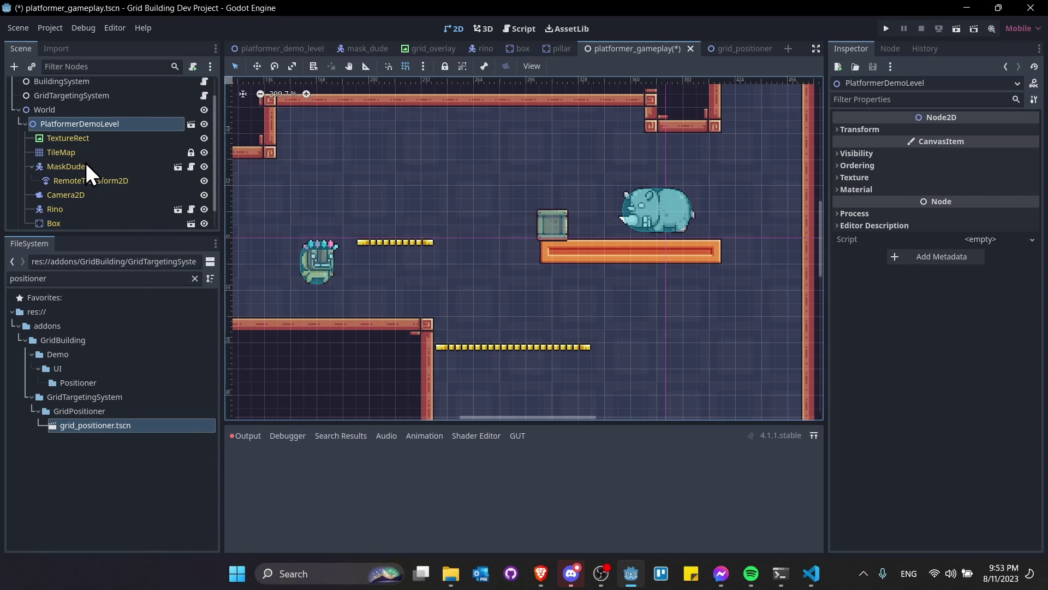
pyautogui.click(95, 166)
pyautogui.scroll(1, 92, 158)
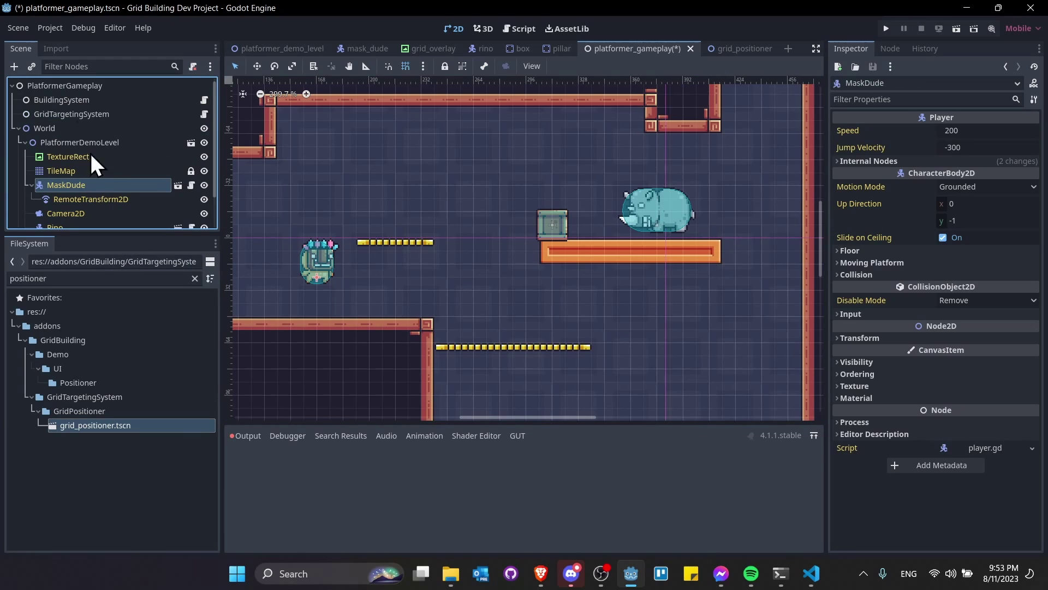
# - Assign MaskDude as the User and GridPositioner as the Positioner in BuildingSystem's External Dependencies
pyautogui.click(73, 99)
pyautogui.click(971, 140)
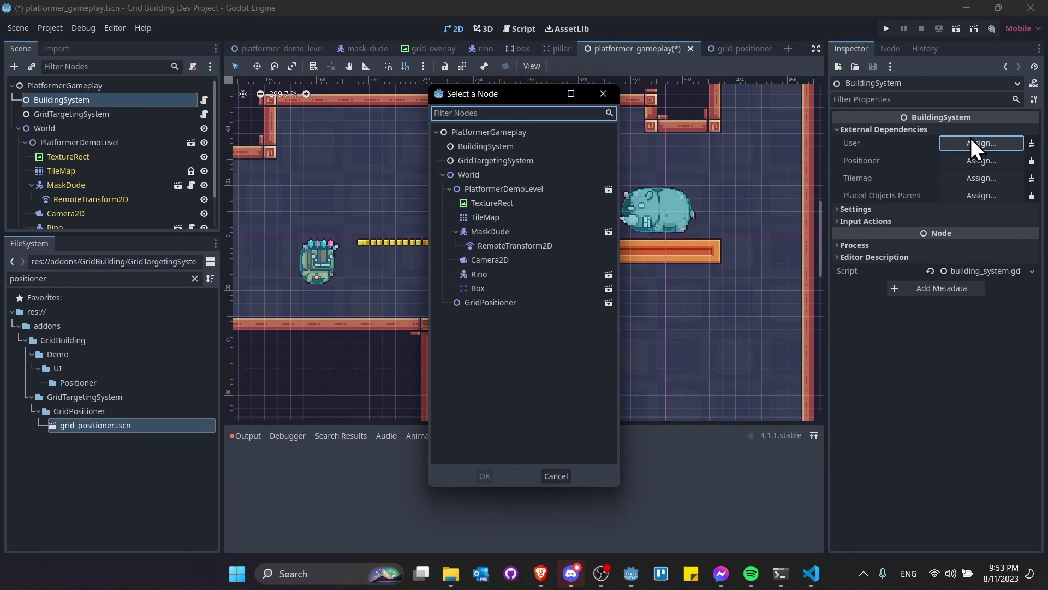
pyautogui.doubleClick(498, 232)
pyautogui.scroll(-1, 35, 196)
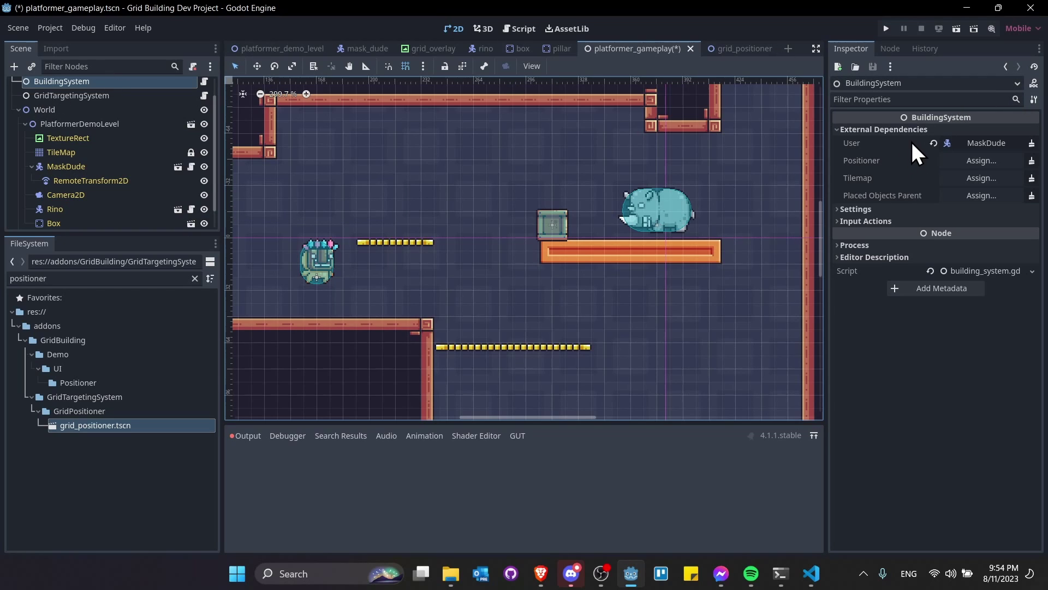
pyautogui.click(990, 158)
pyautogui.doubleClick(508, 303)
pyautogui.scroll(-1, 97, 214)
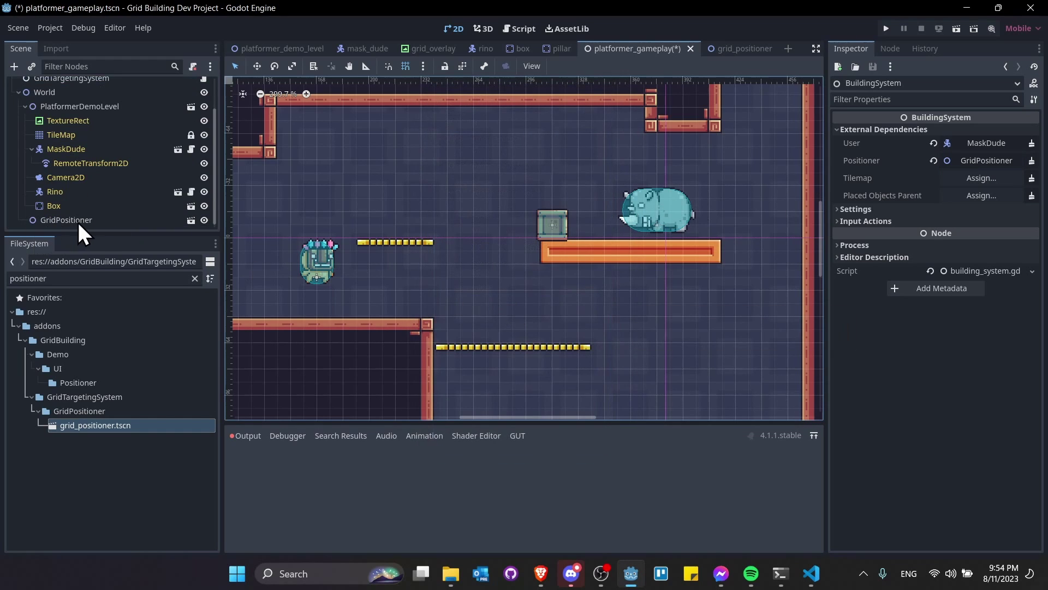
# - Assign the level's TileMap as BuildingSystem's Tilemap dependency, and focus the view on PlatformerDemoLevel
pyautogui.click(955, 179)
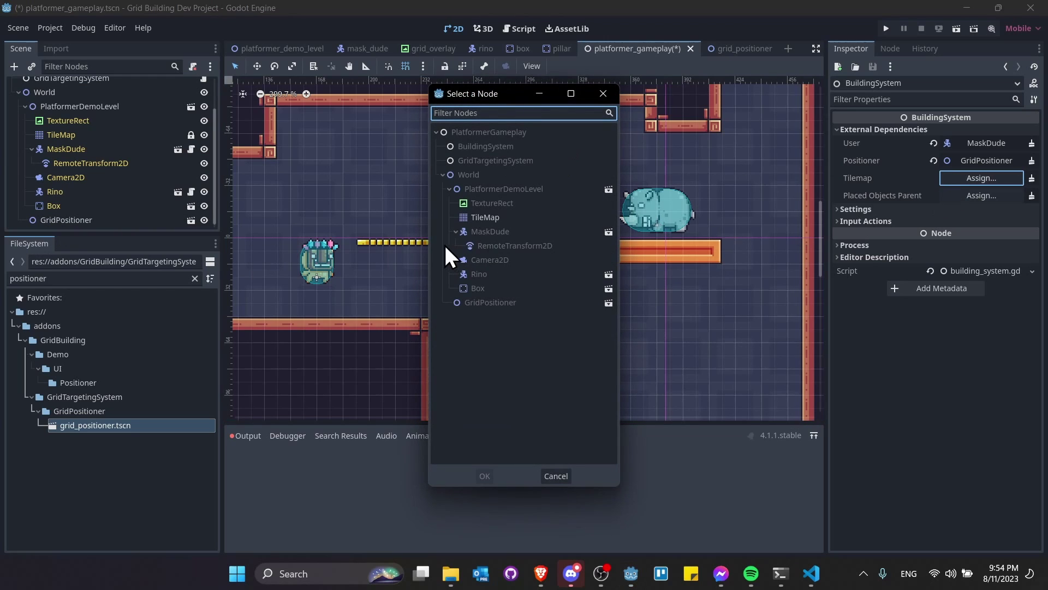
pyautogui.doubleClick(480, 216)
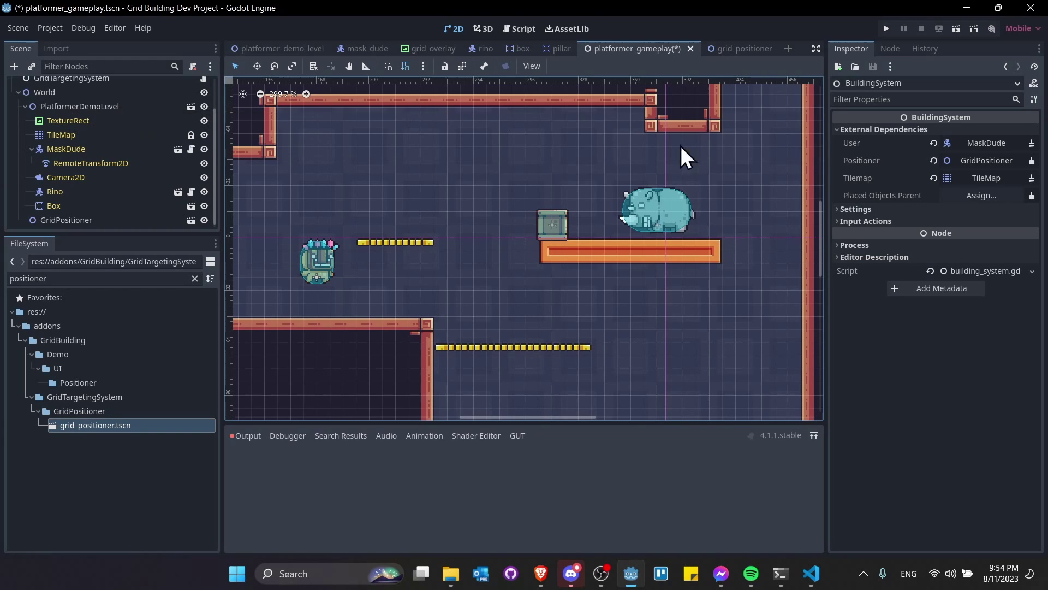
pyautogui.doubleClick(80, 106)
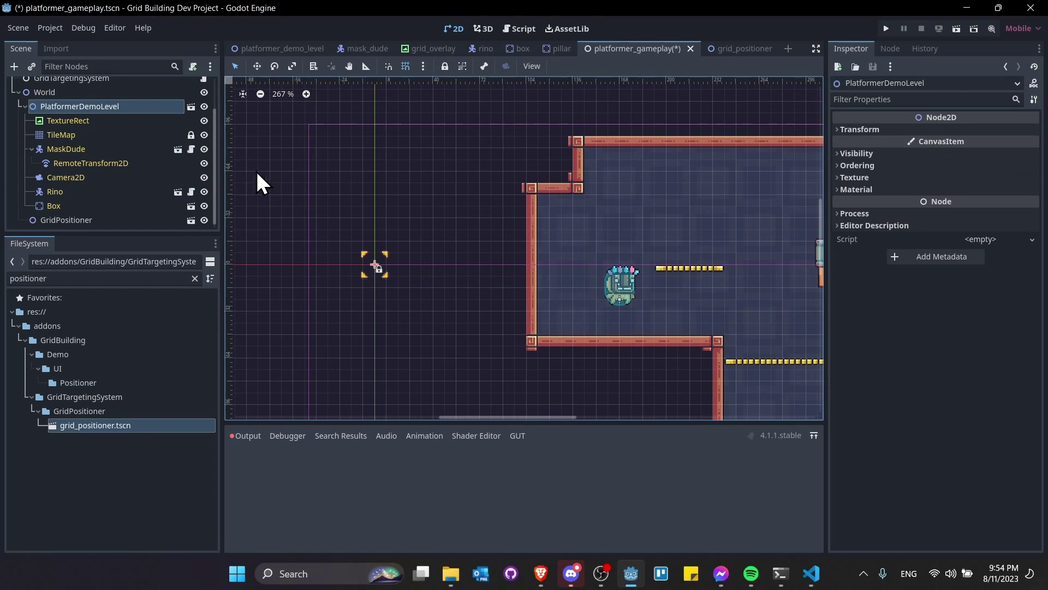
# - Open the PlatformerDemoLevel scene for editing and add a Node2D as a child of its root node
pyautogui.click(190, 108)
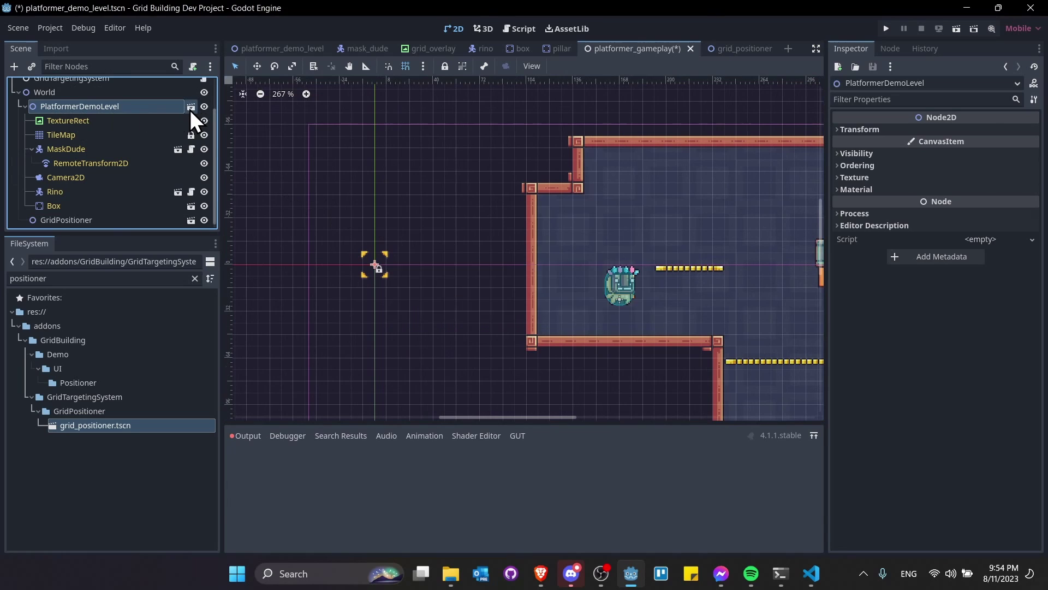
pyautogui.click(77, 115)
pyautogui.rightClick(88, 87)
pyautogui.click(128, 93)
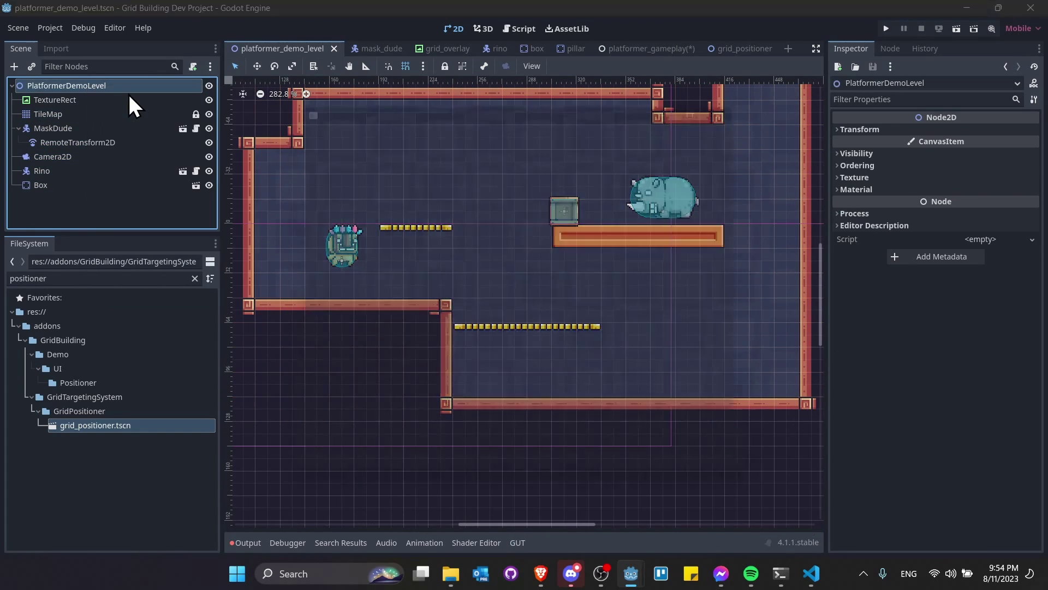
pyautogui.press('BackSpace')
pyautogui.write('Object')
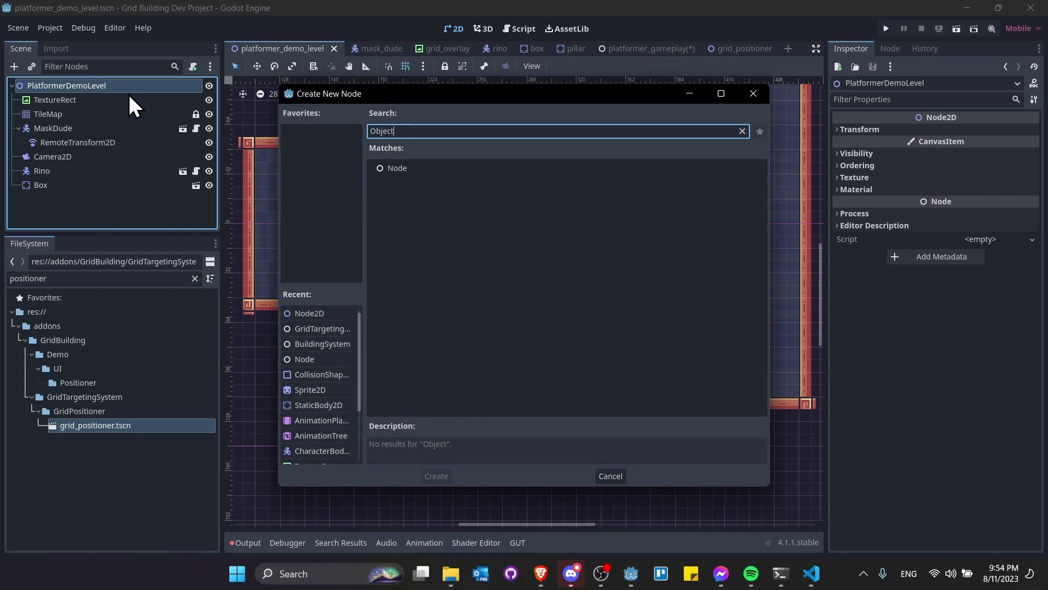
pyautogui.hotkey('ctrl', 'a')
pyautogui.write('node2d')
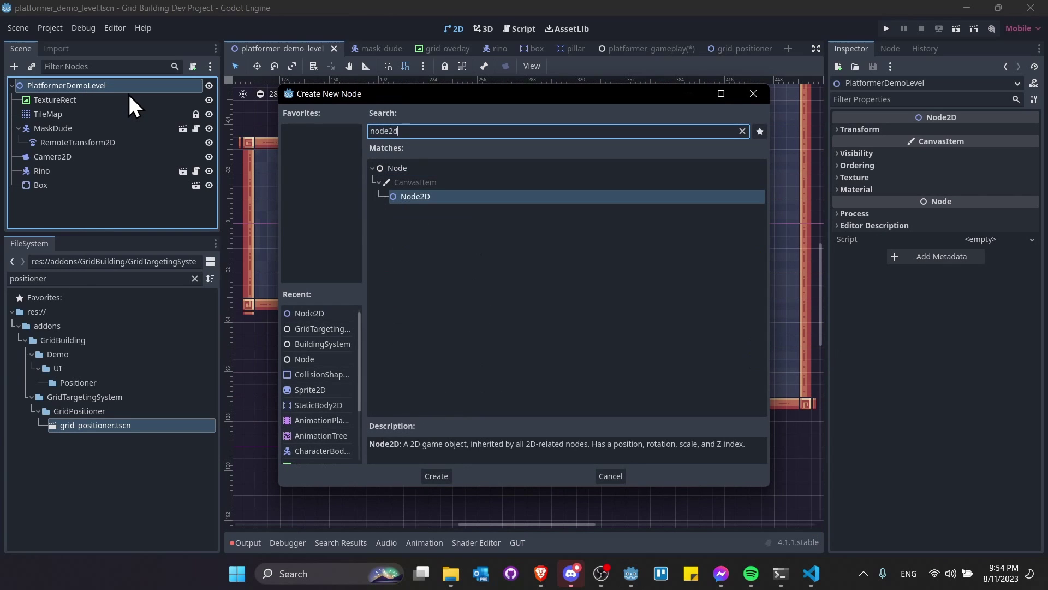
pyautogui.press('Return')
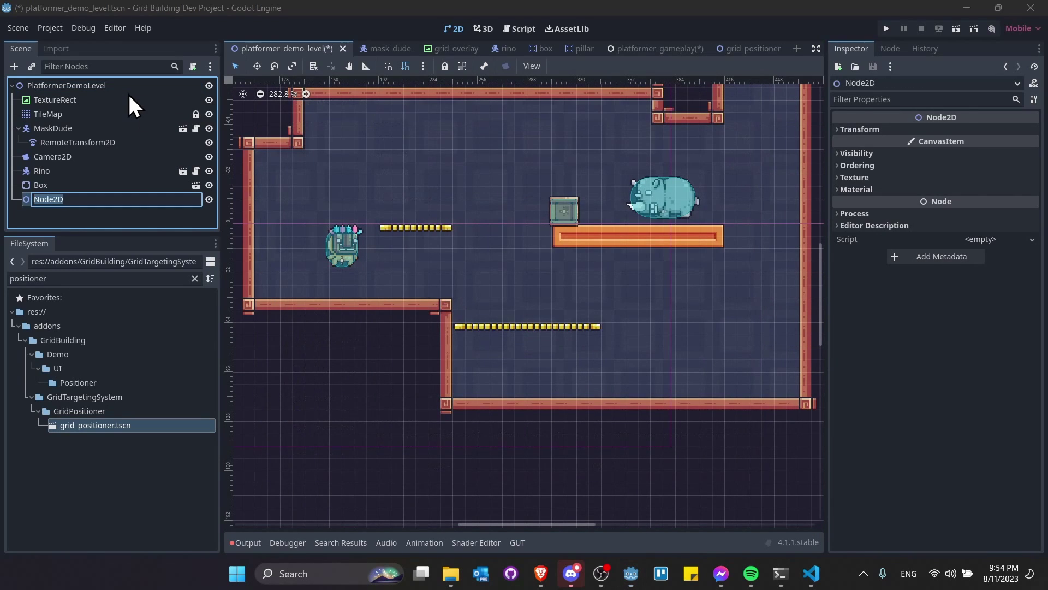
# - Rename the new Node2D as Objects and make the Box node its child
pyautogui.write('Objects')
pyautogui.press('Return')
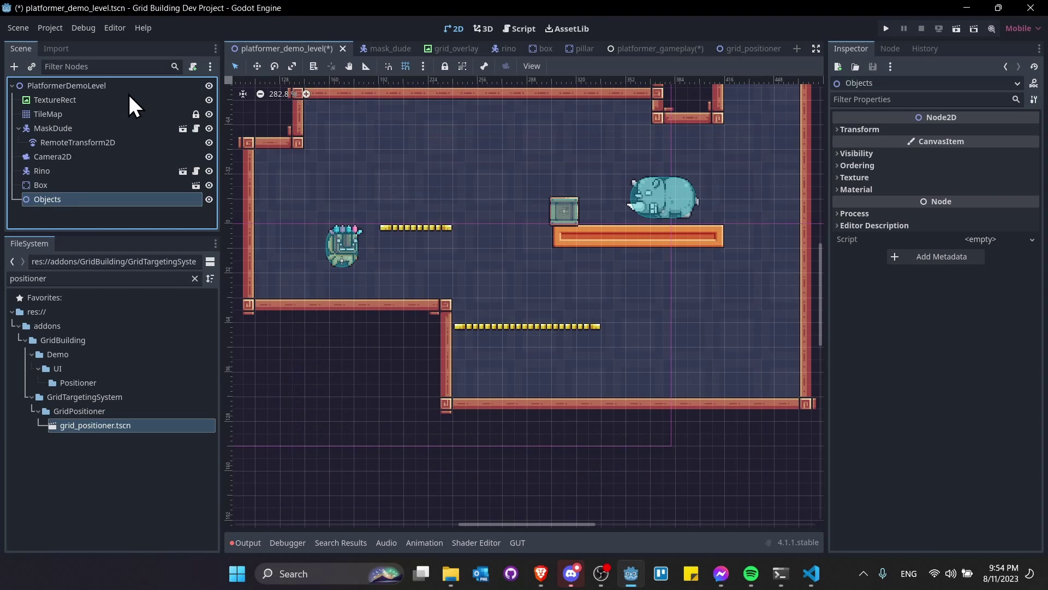
pyautogui.moveTo(82, 185); pyautogui.dragTo(81, 201)
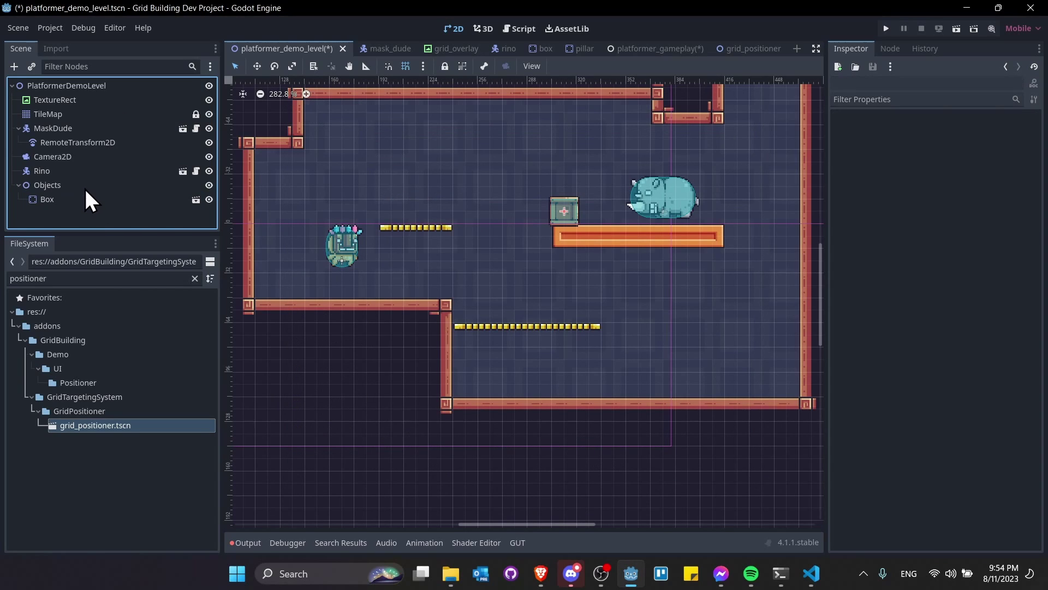
pyautogui.click(86, 185)
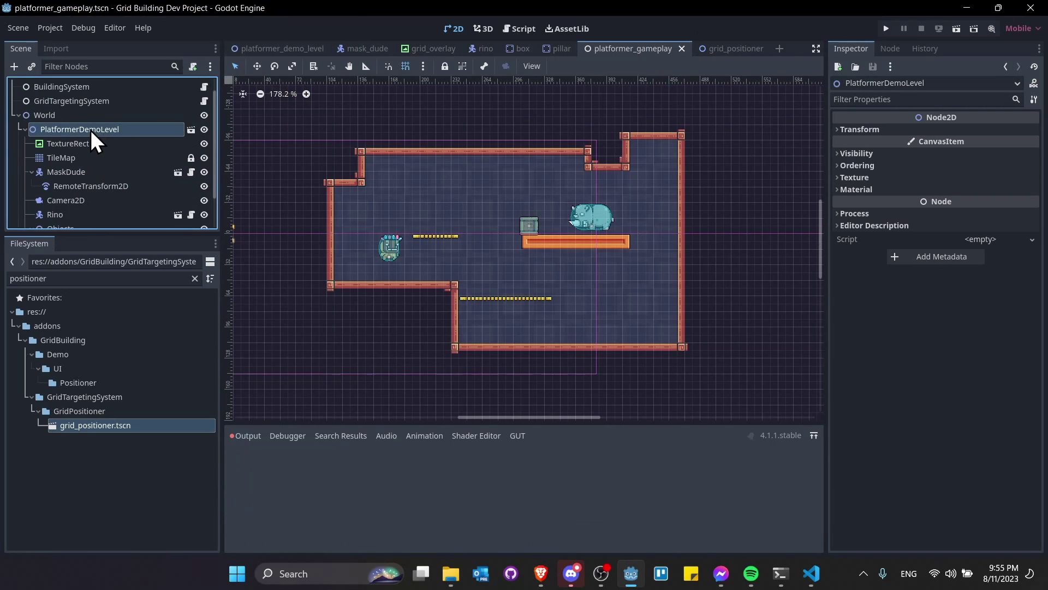
# - In the platformer_gameplay scene, assign the level's Objects node as BuildingSystem's Placed Objects Parent
pyautogui.scroll(1, 88, 120)
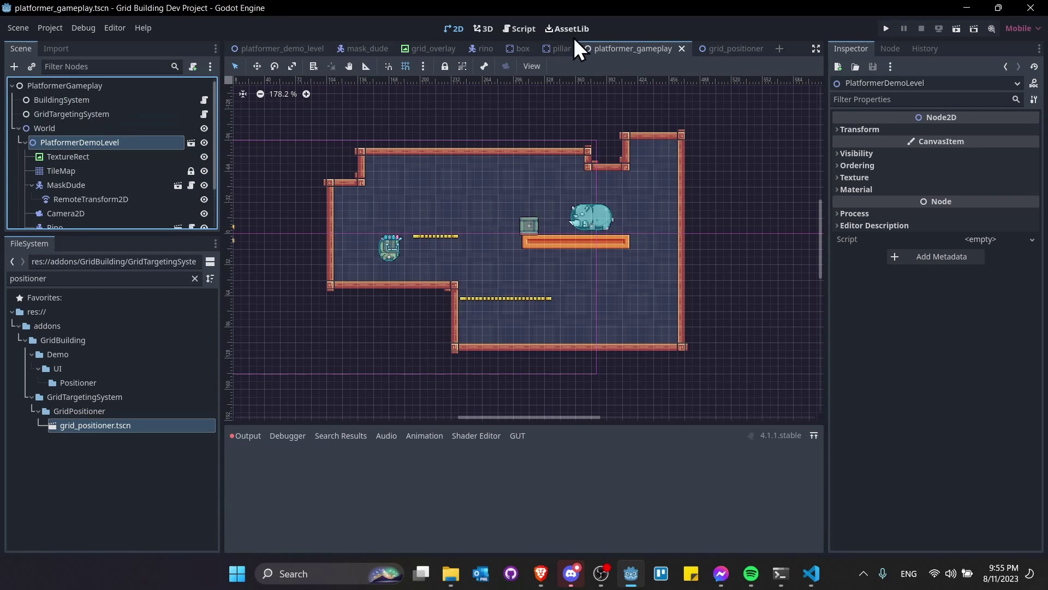
pyautogui.scroll(-3, 84, 175)
pyautogui.click(82, 192)
pyautogui.scroll(2, 80, 175)
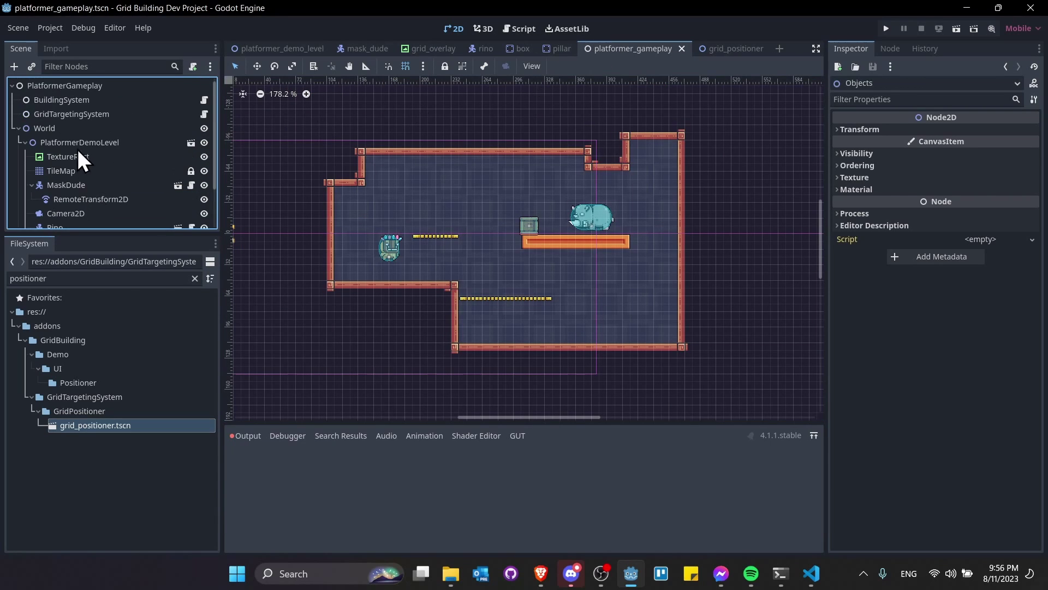
pyautogui.click(77, 101)
pyautogui.click(981, 195)
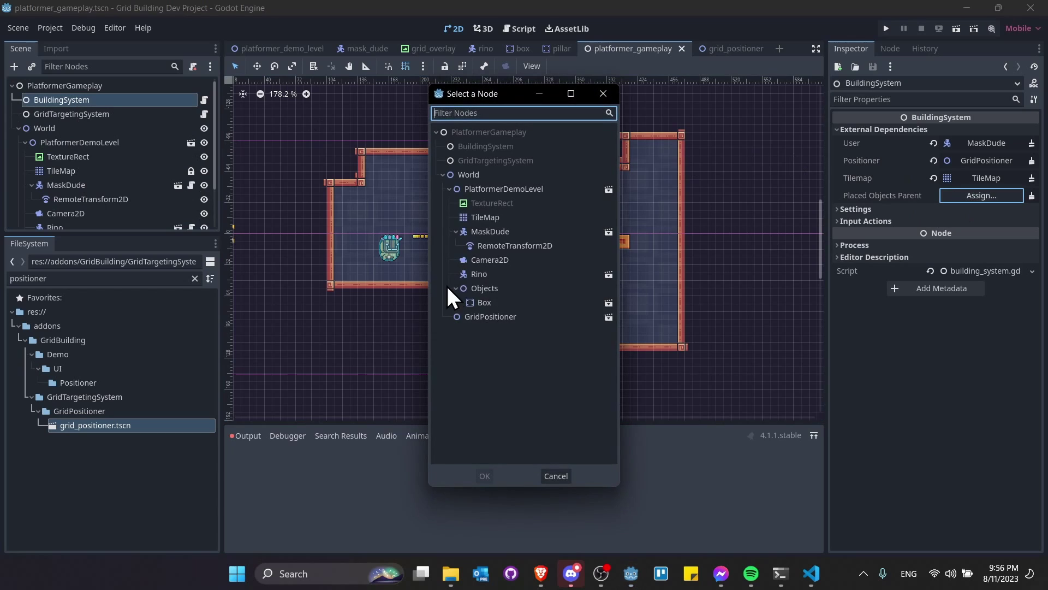
pyautogui.doubleClick(492, 289)
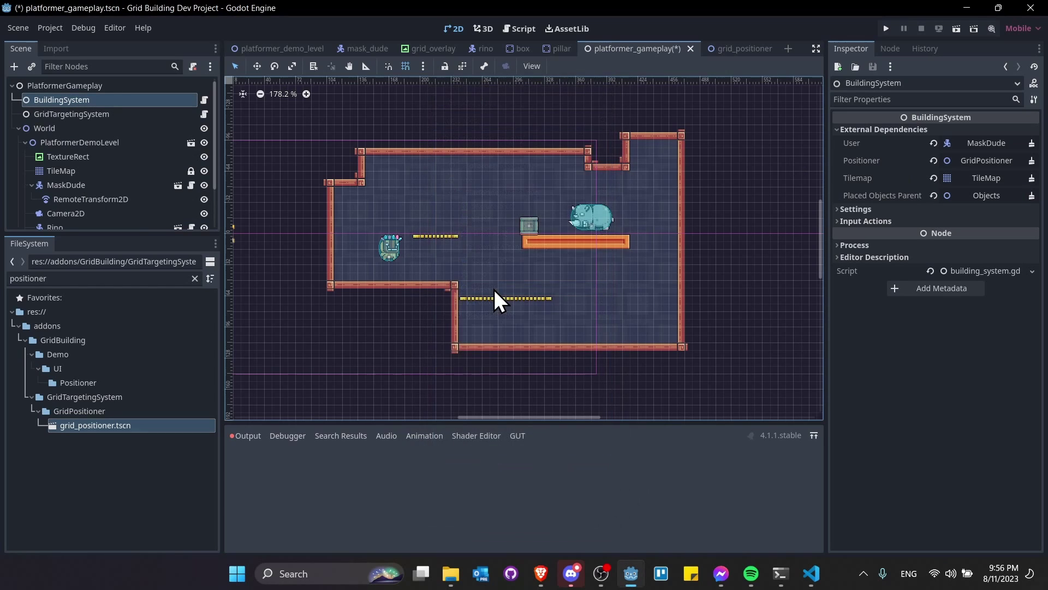
# - Assign GridPositioner as the Positioner and TileMap as the Tilemap in GridTargetingSystem's External Dependencies, and save the scene
pyautogui.click(71, 118)
pyautogui.click(894, 130)
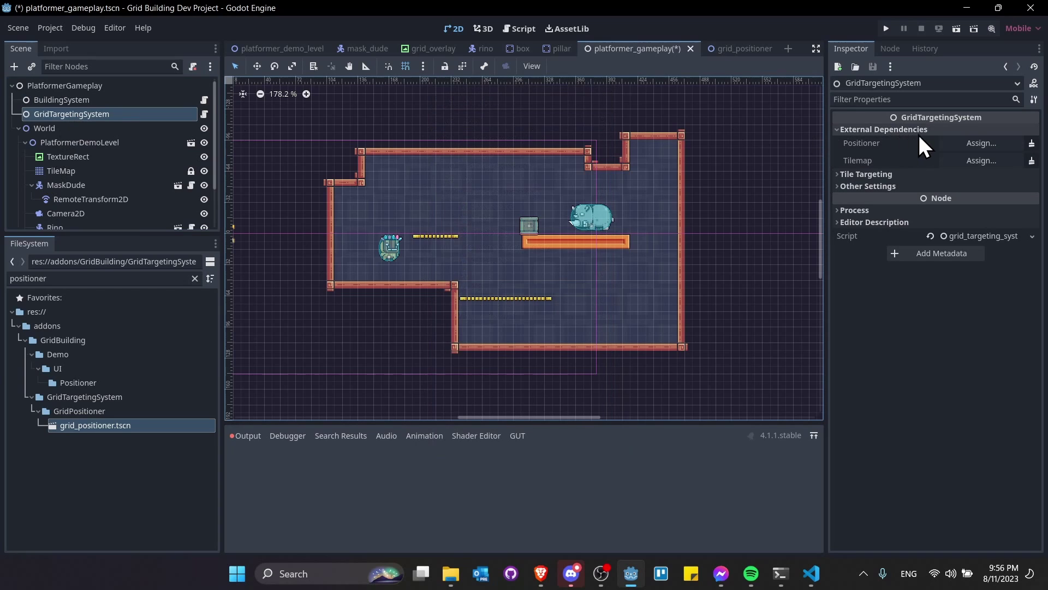
pyautogui.click(975, 141)
pyautogui.doubleClick(513, 313)
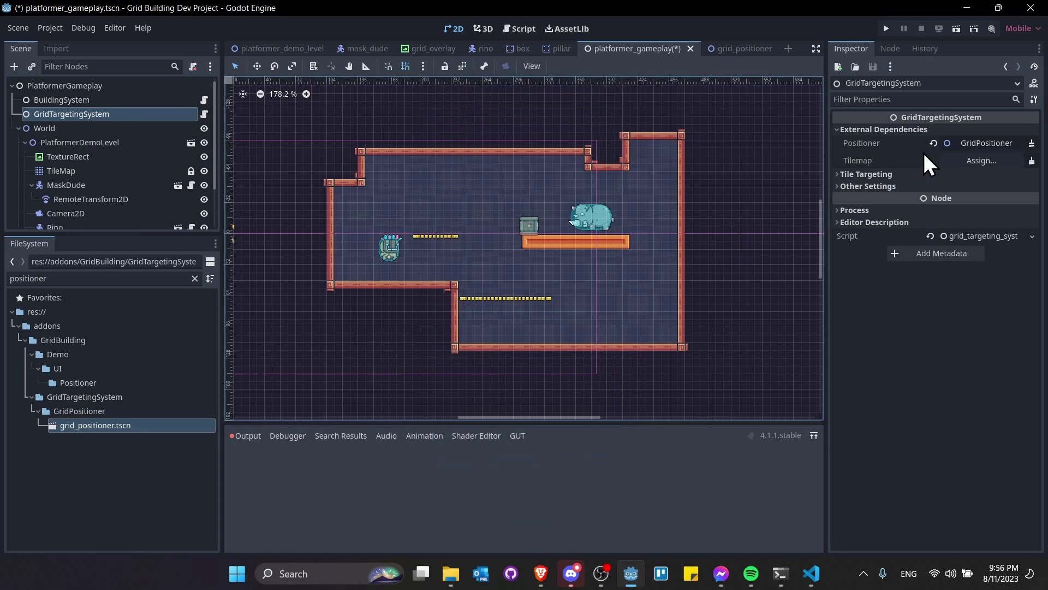
pyautogui.click(950, 160)
pyautogui.doubleClick(499, 220)
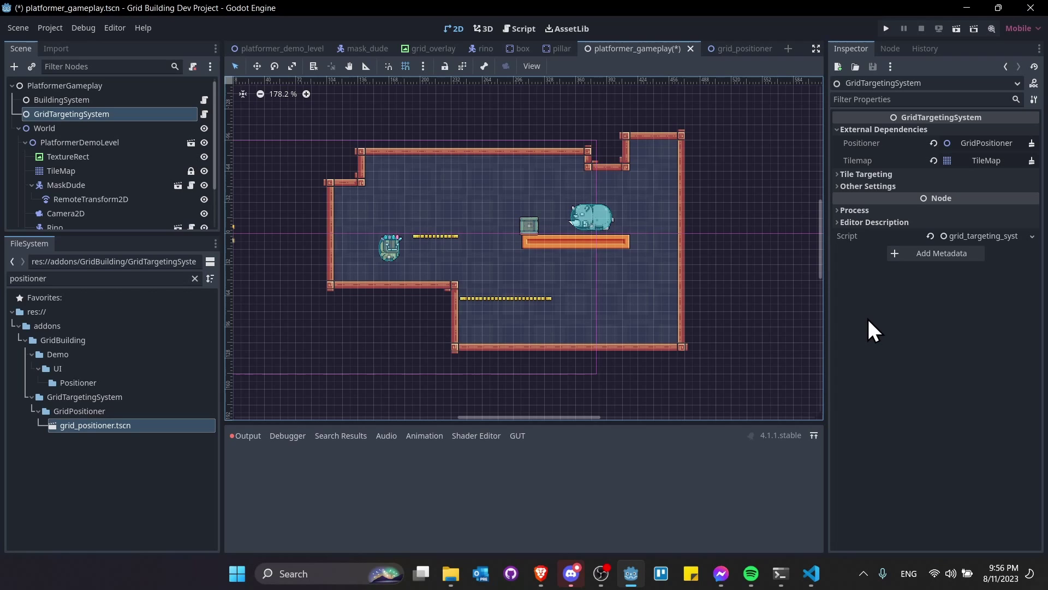
pyautogui.hotkey('ctrl', 's')
# - Run the platformer_gameplay scene and test moving and jumping the character while the grid positioner follows the pointer
pyautogui.scroll(-3, 55, 163)
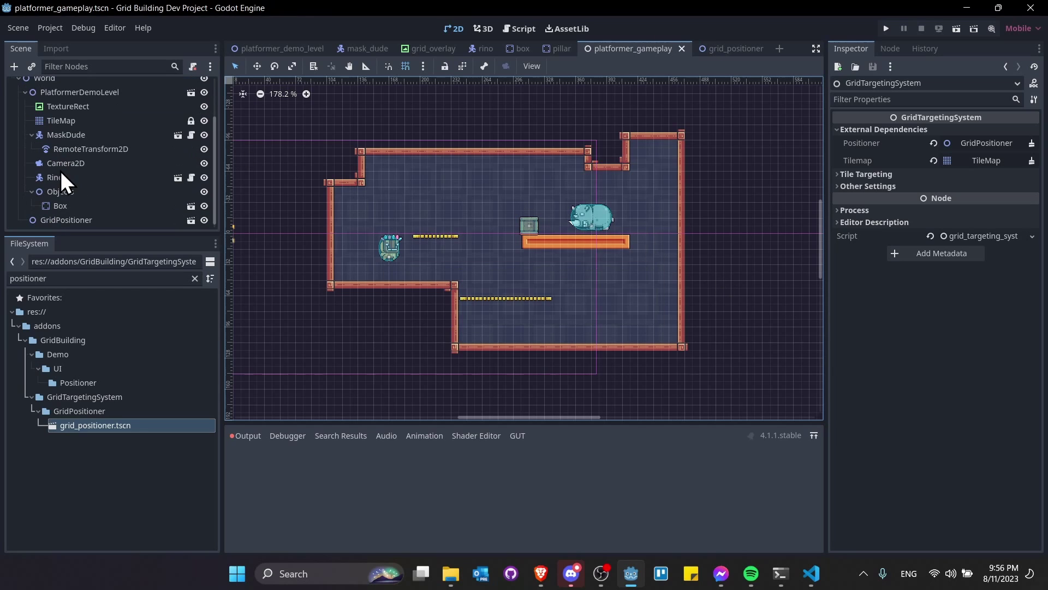
pyautogui.click(121, 220)
pyautogui.scroll(3, 109, 175)
pyautogui.click(956, 31)
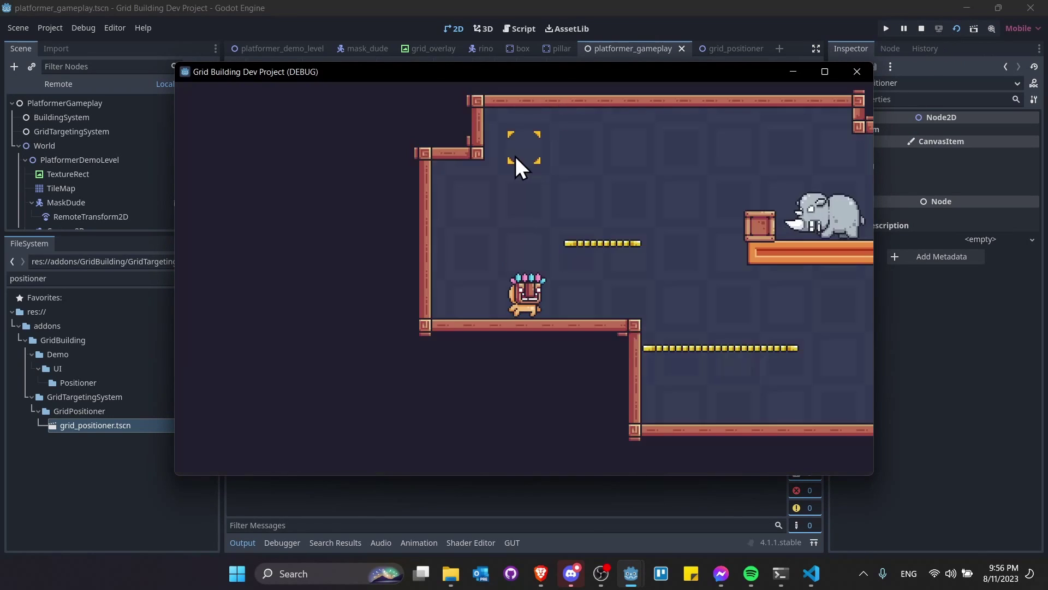
pyautogui.press('d')
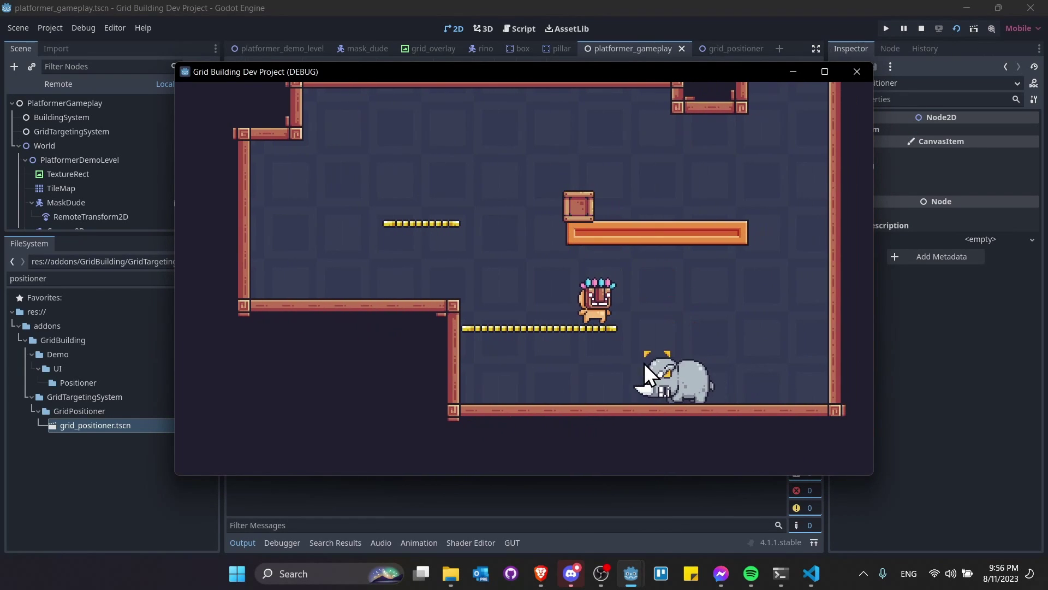
pyautogui.press('d')
pyautogui.press('a')
pyautogui.press('d')
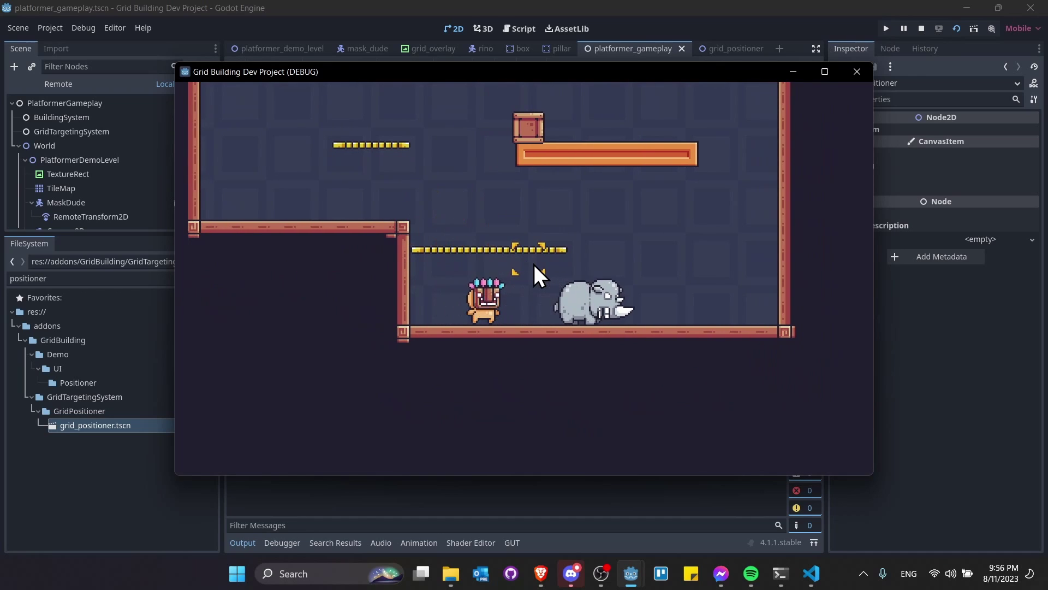
pyautogui.press('a')
pyautogui.press('space')
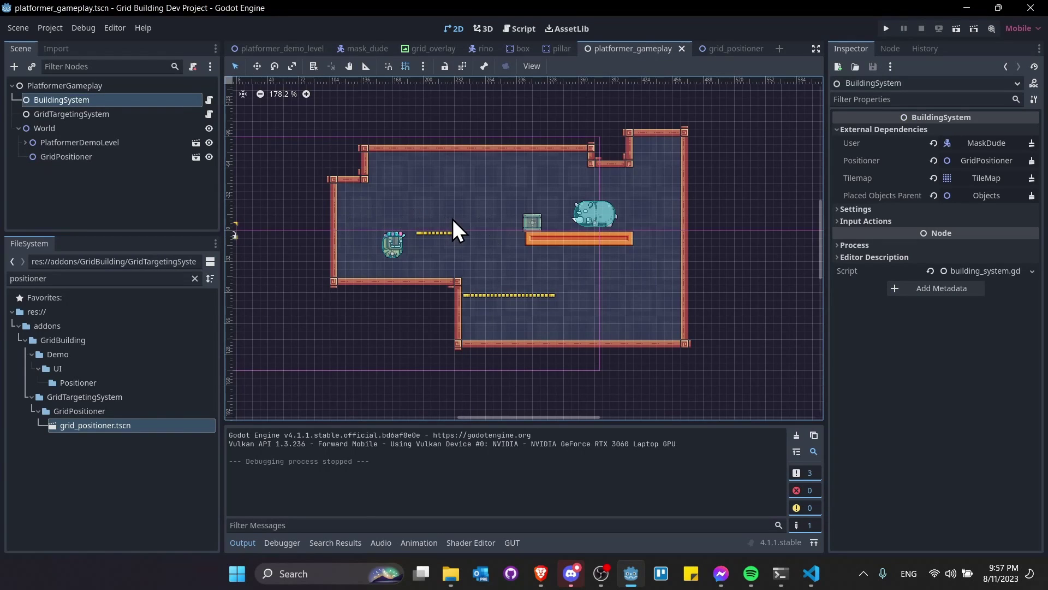
# - Examine the set_buildable_preview function and its placeable parameter in building_system.gd, and return to the 2D view
pyautogui.moveTo(454, 219); pyautogui.dragTo(433, 221, button='middle')
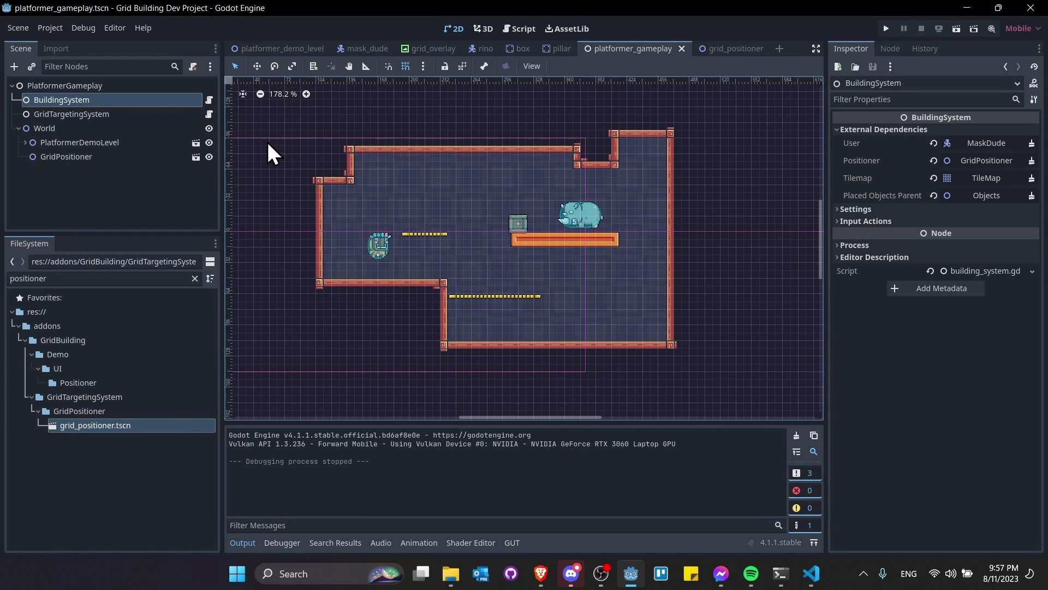
pyautogui.hotkey('ctrl', 'F3')
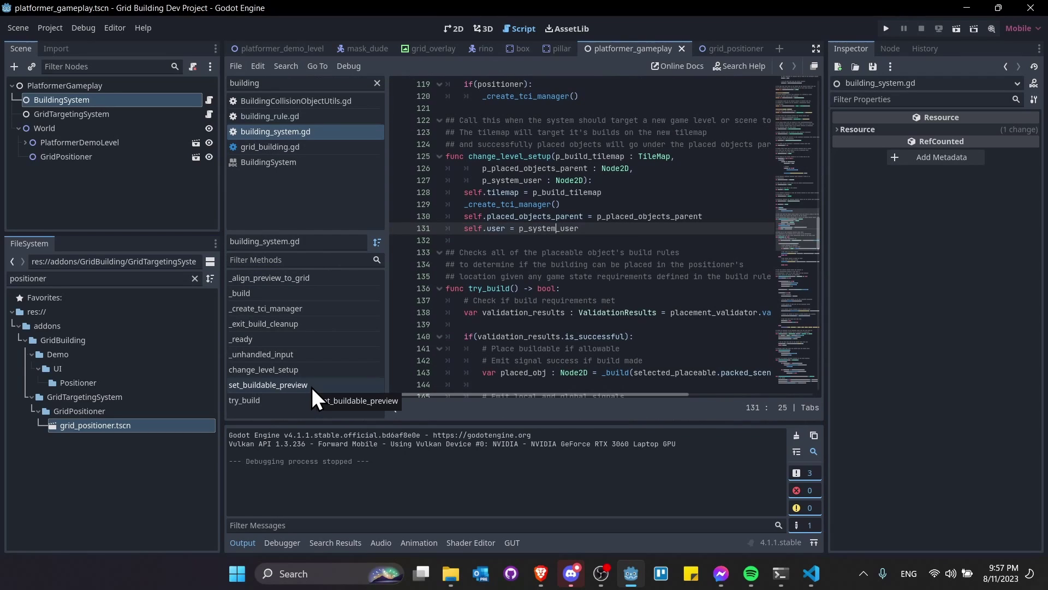
pyautogui.click(311, 386)
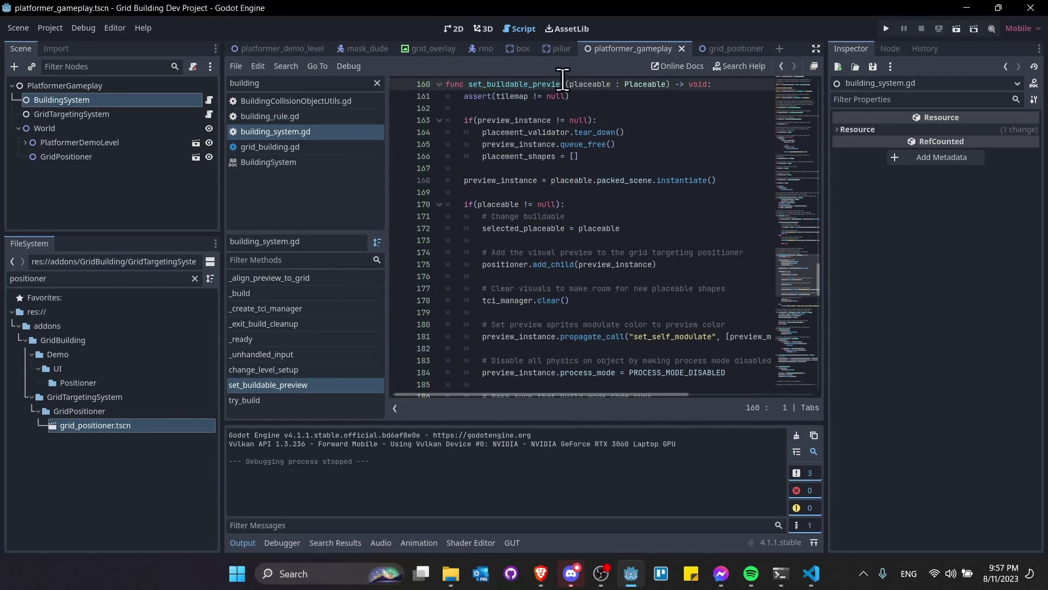
pyautogui.doubleClick(628, 84)
pyautogui.click(664, 86)
pyautogui.click(451, 26)
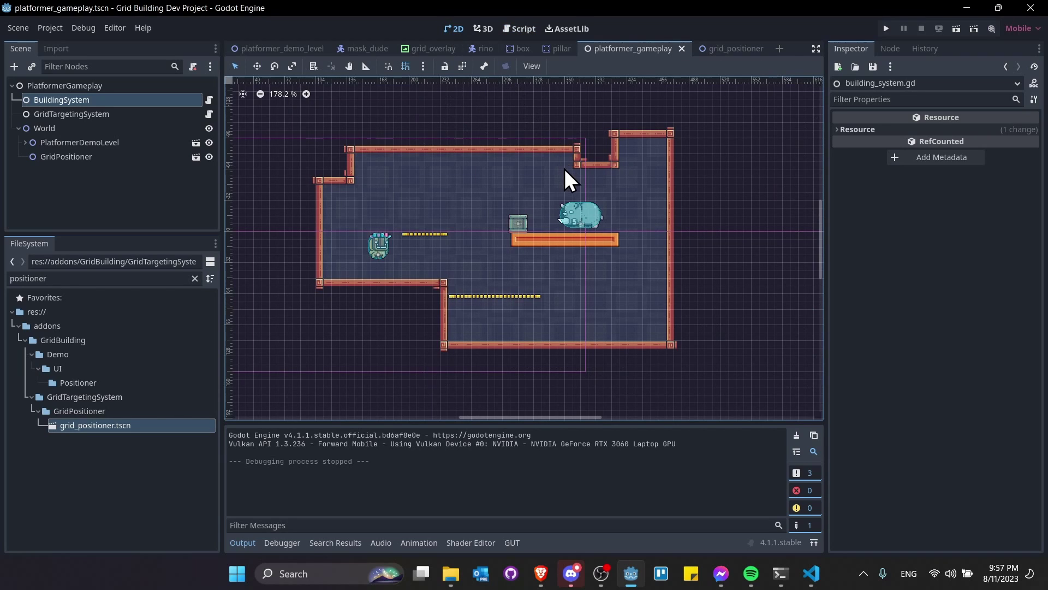
# - Clear the file filter and collapse the art, characters, levels and objects folders inside Demo/platformer
pyautogui.click(194, 277)
pyautogui.scroll(-3, 60, 427)
pyautogui.click(50, 361)
pyautogui.click(41, 349)
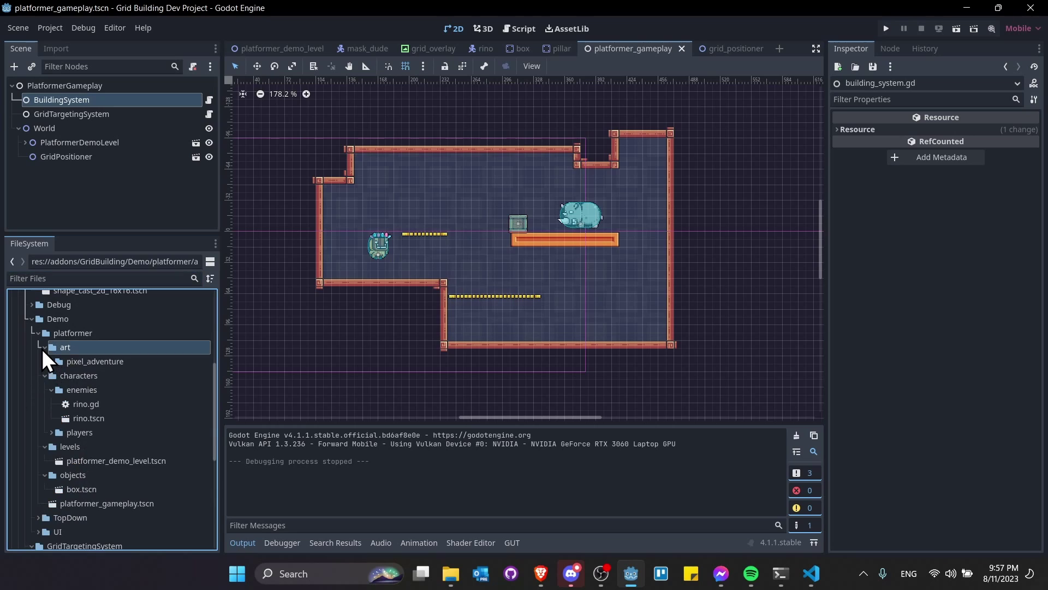
pyautogui.click(45, 348)
pyautogui.click(44, 360)
pyautogui.click(45, 376)
pyautogui.click(45, 390)
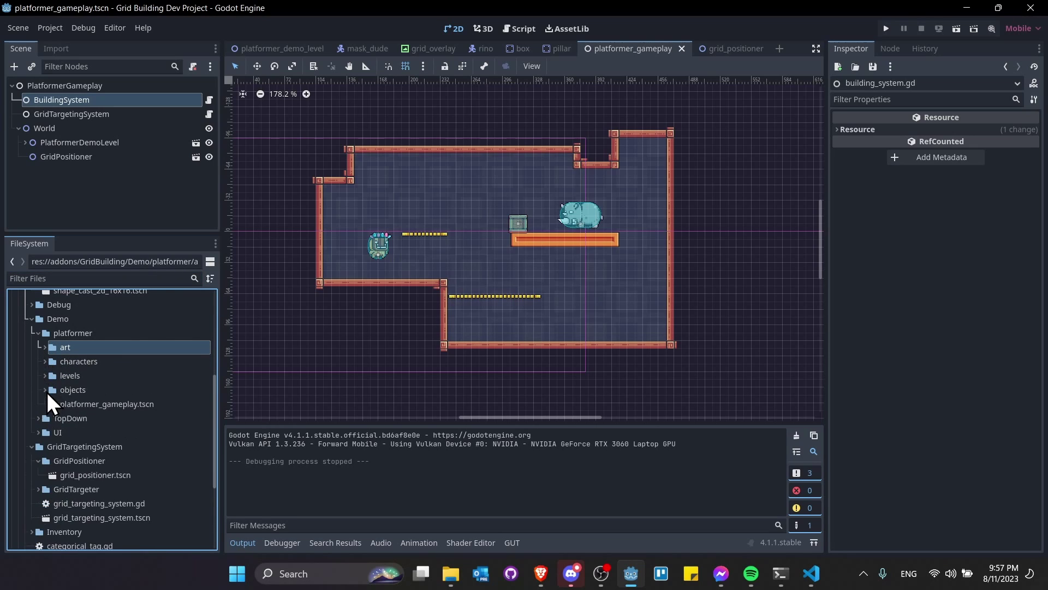
# - Create a folder named placeables inside the platformer folder
pyautogui.click(79, 332)
pyautogui.rightClick(84, 335)
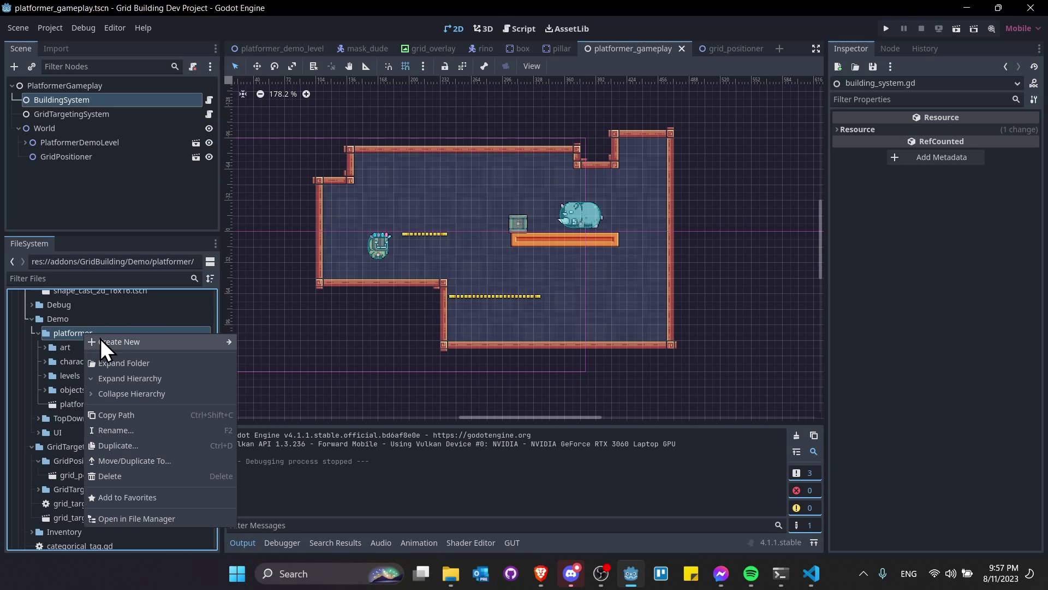
pyautogui.moveTo(101, 342)
pyautogui.click(283, 341)
pyautogui.write('placeables')
pyautogui.press('Return')
# - Create a Placeable resource in the placeables folder and save it as box.tres
pyautogui.rightClick(110, 402)
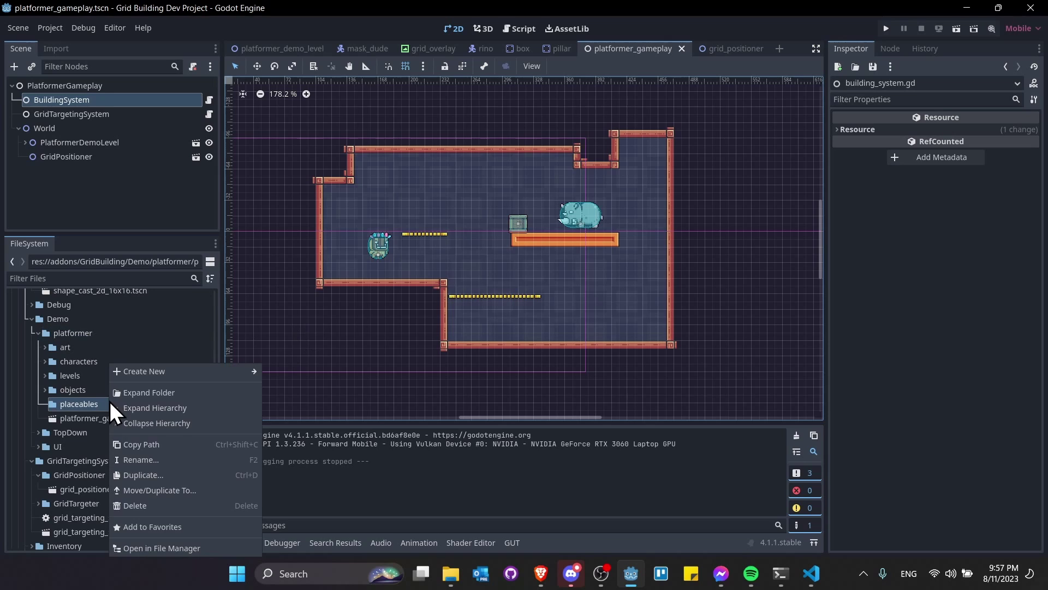
pyautogui.moveTo(156, 374)
pyautogui.click(309, 426)
pyautogui.write('placeable')
pyautogui.press('Return')
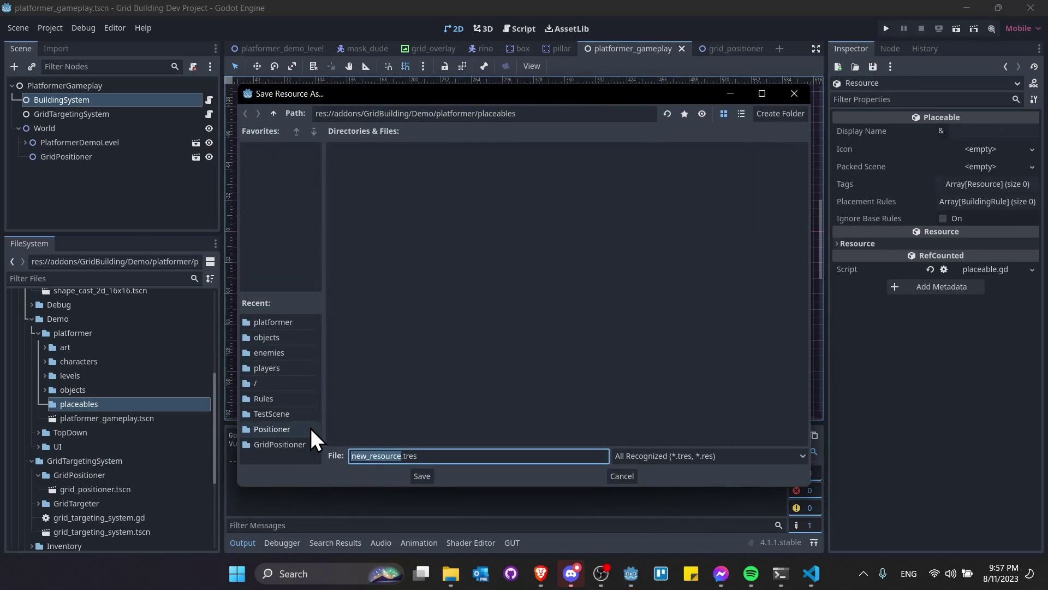
pyautogui.write('box')
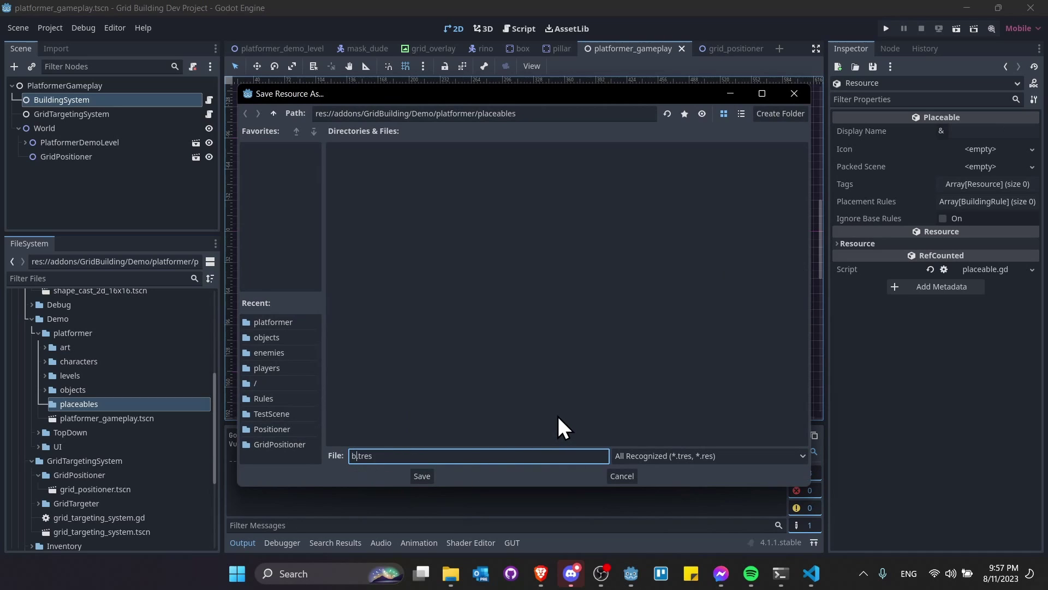
pyautogui.click(422, 476)
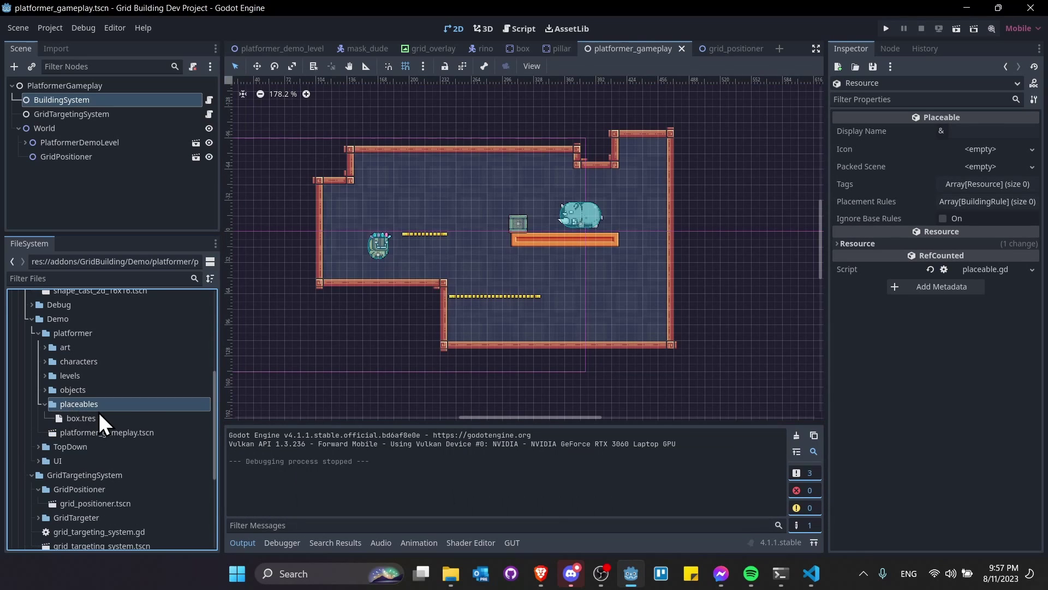
# - Create a second Placeable resource in the placeables folder and save it as rino.tres
pyautogui.rightClick(133, 398)
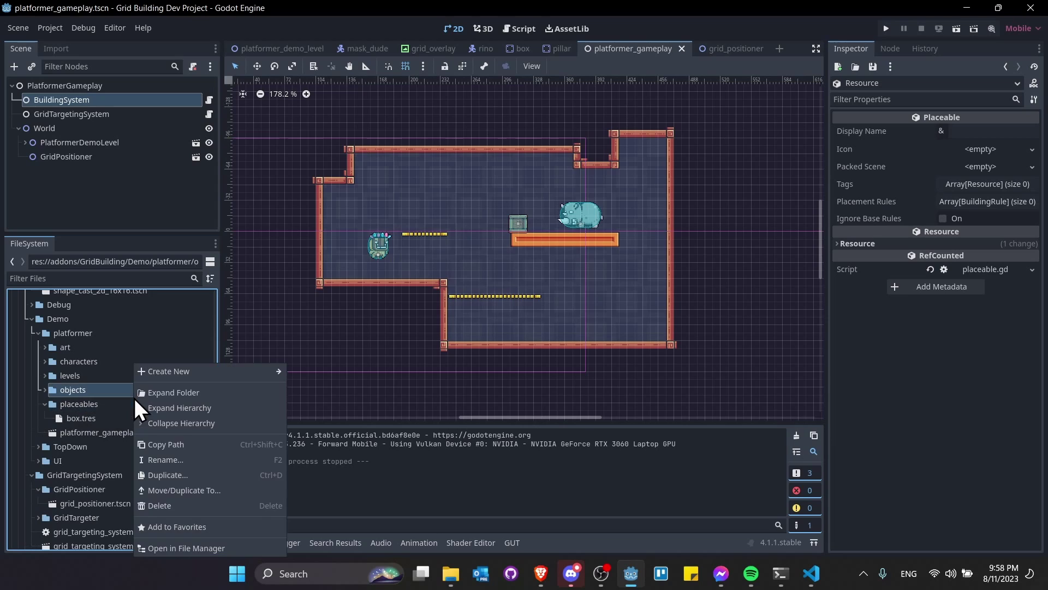
pyautogui.click(122, 404)
pyautogui.rightClick(122, 402)
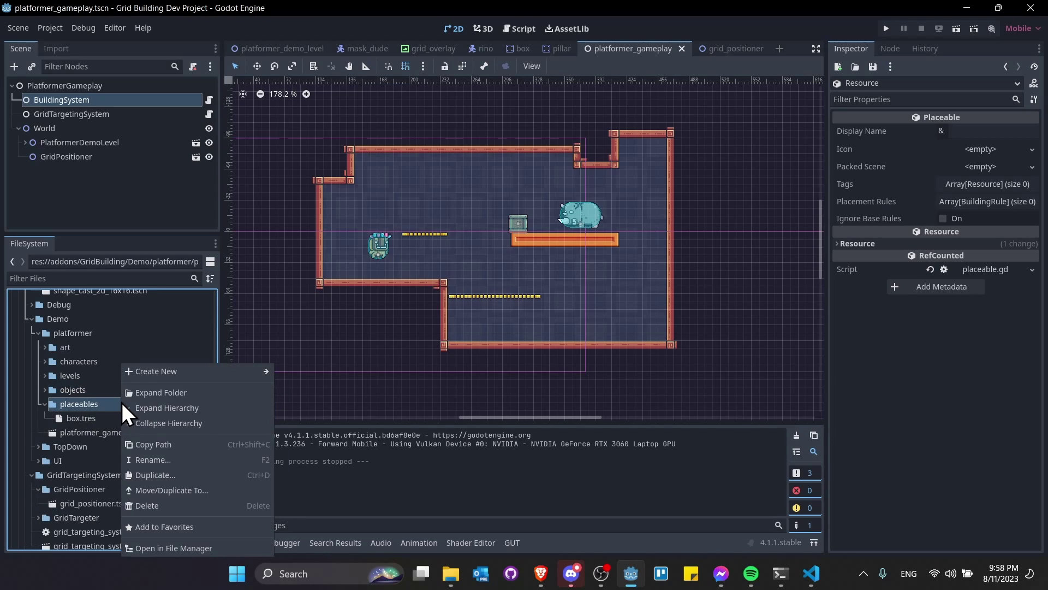
pyautogui.moveTo(242, 372)
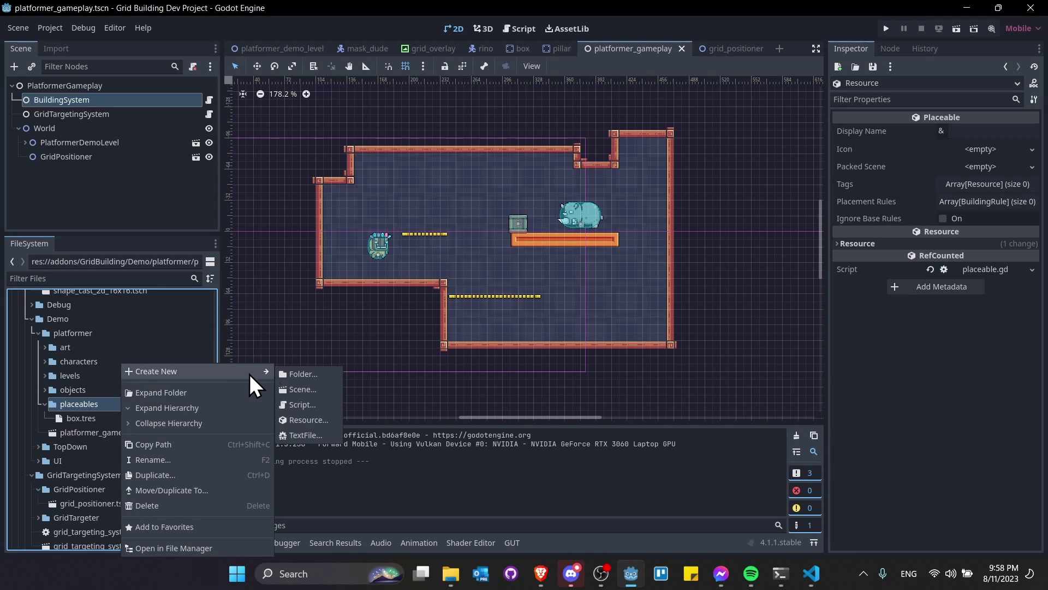
pyautogui.click(327, 421)
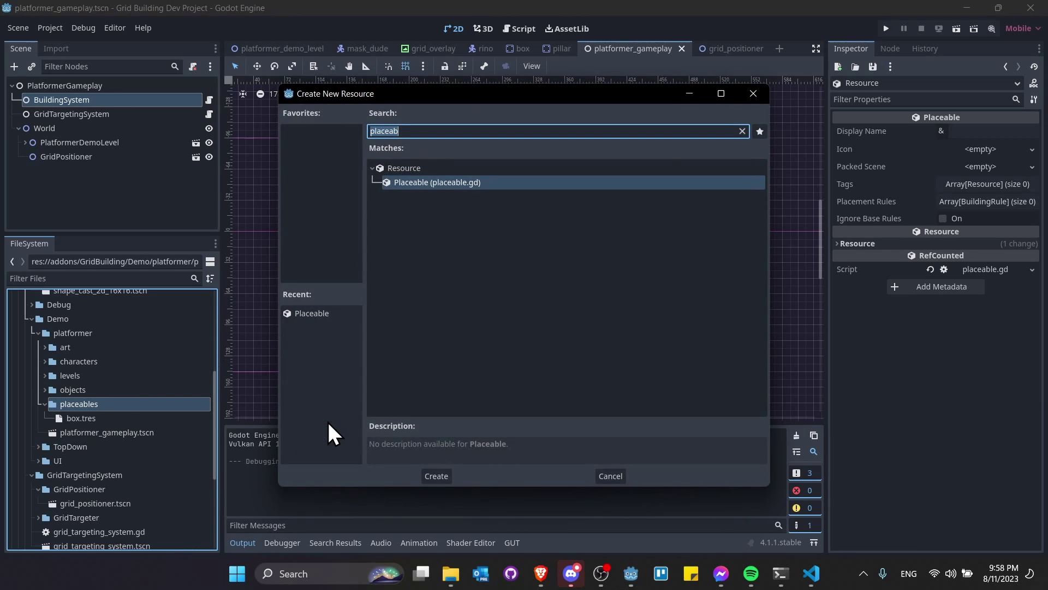
pyautogui.press('Return')
pyautogui.write('rule')
pyautogui.press('BackSpace')
pyautogui.press('BackSpace')
pyautogui.press('BackSpace')
pyautogui.write('ino')
pyautogui.click(425, 475)
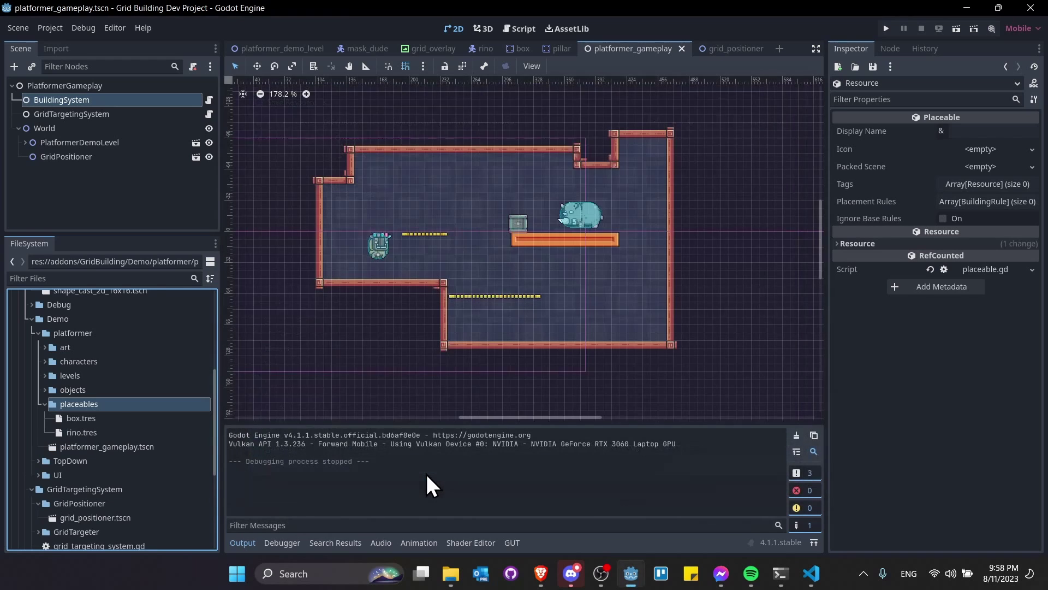
# - Open box.tres from the placeables folder, widen the property area, and set its display name to Box
pyautogui.click(85, 417)
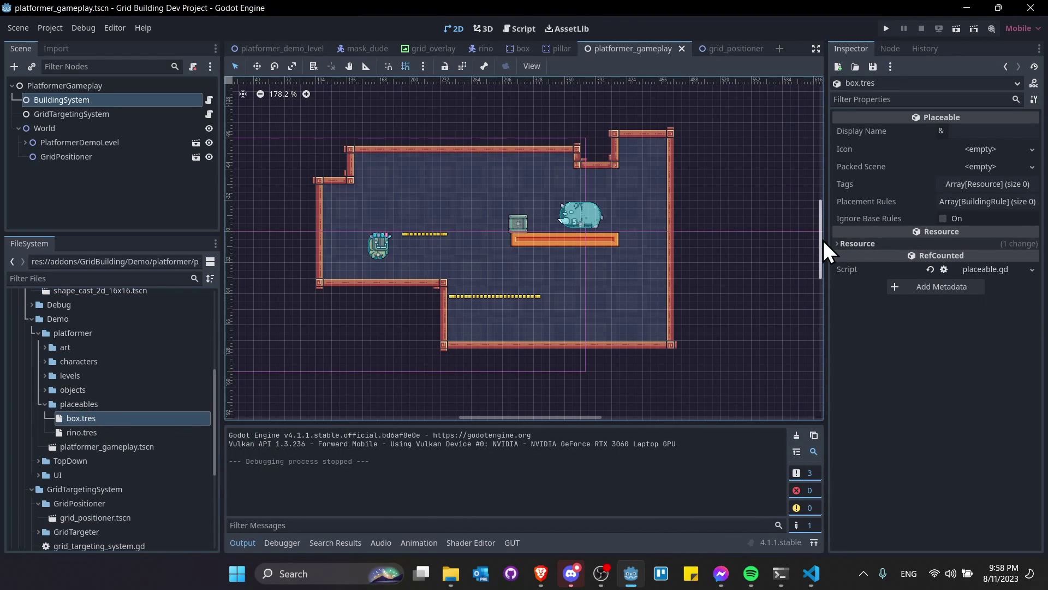
pyautogui.moveTo(824, 241); pyautogui.dragTo(776, 236)
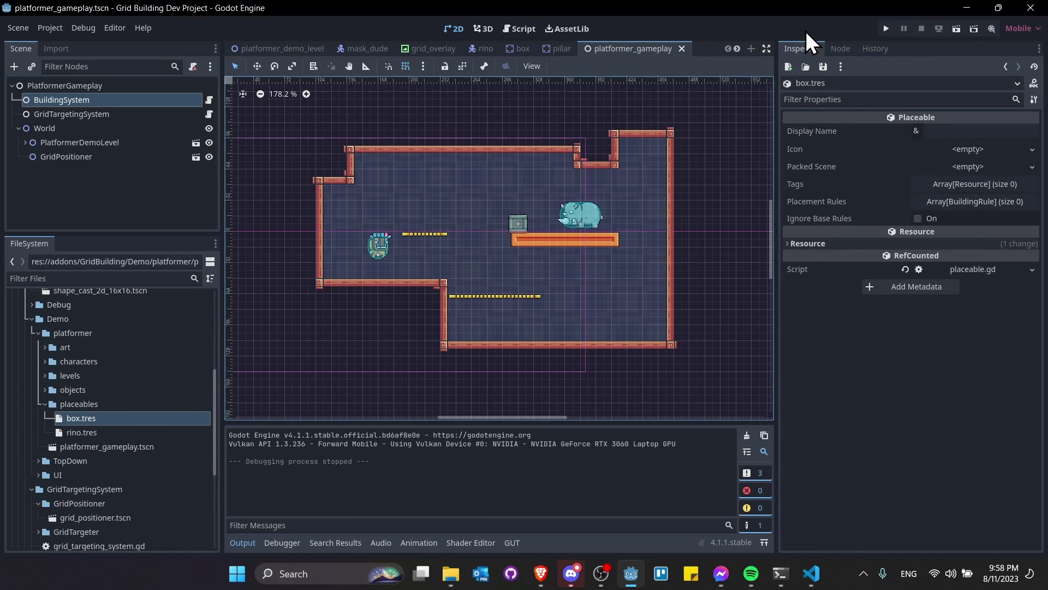
pyautogui.click(958, 131)
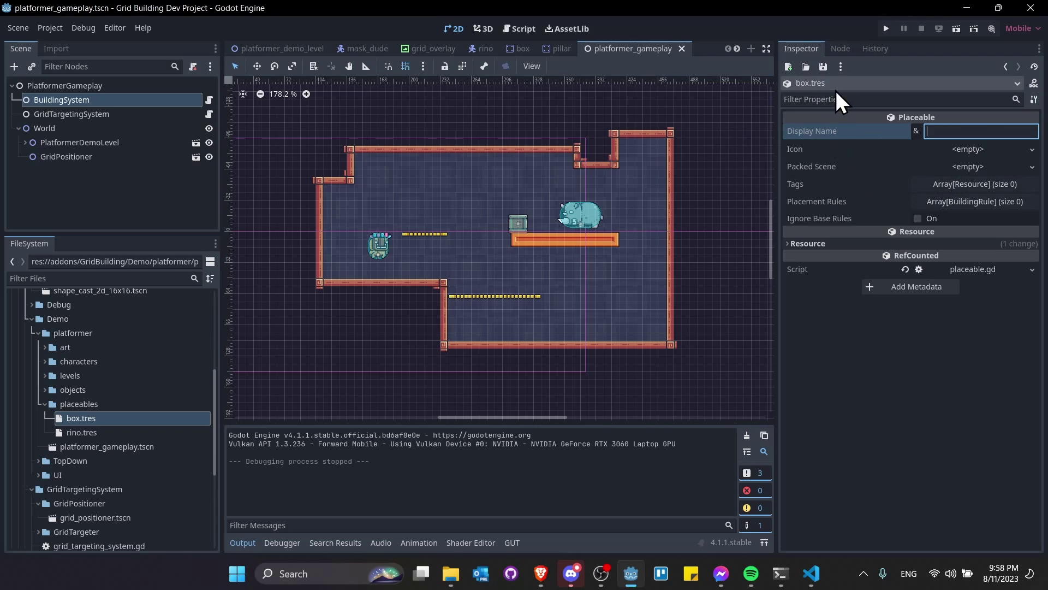
pyautogui.write('Box')
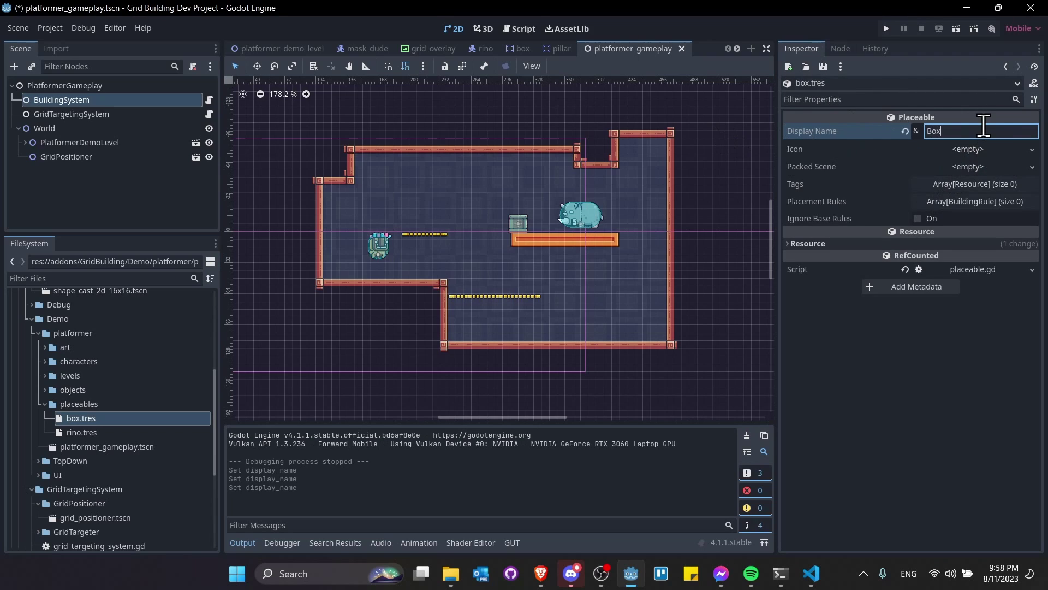
pyautogui.press('Tab')
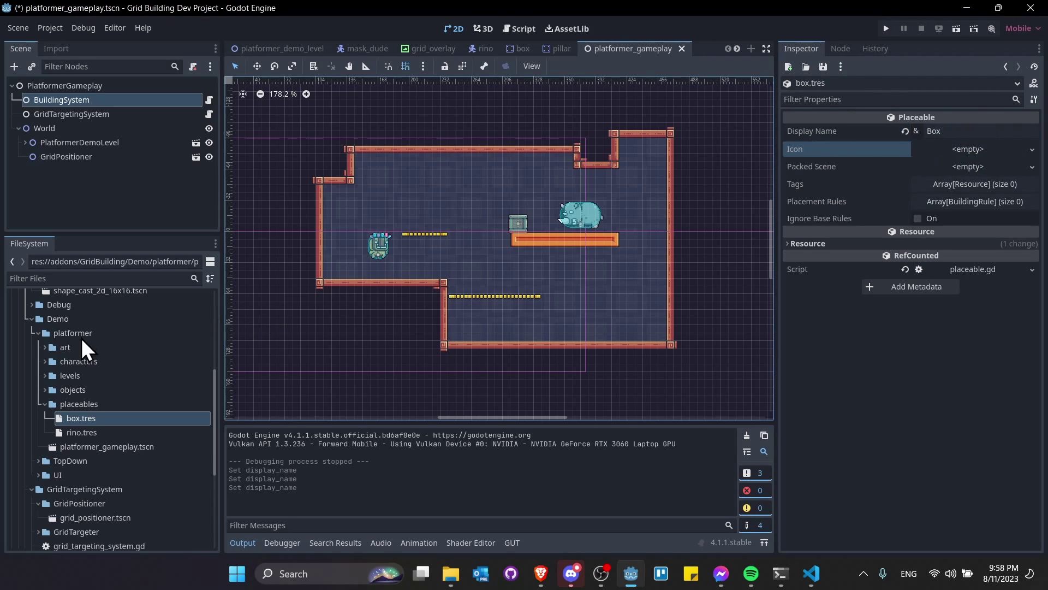
# - Assign idle.png from the art items' box_1 folder as the icon of the box placeable
pyautogui.click(44, 347)
pyautogui.click(51, 361)
pyautogui.scroll(-3, 88, 396)
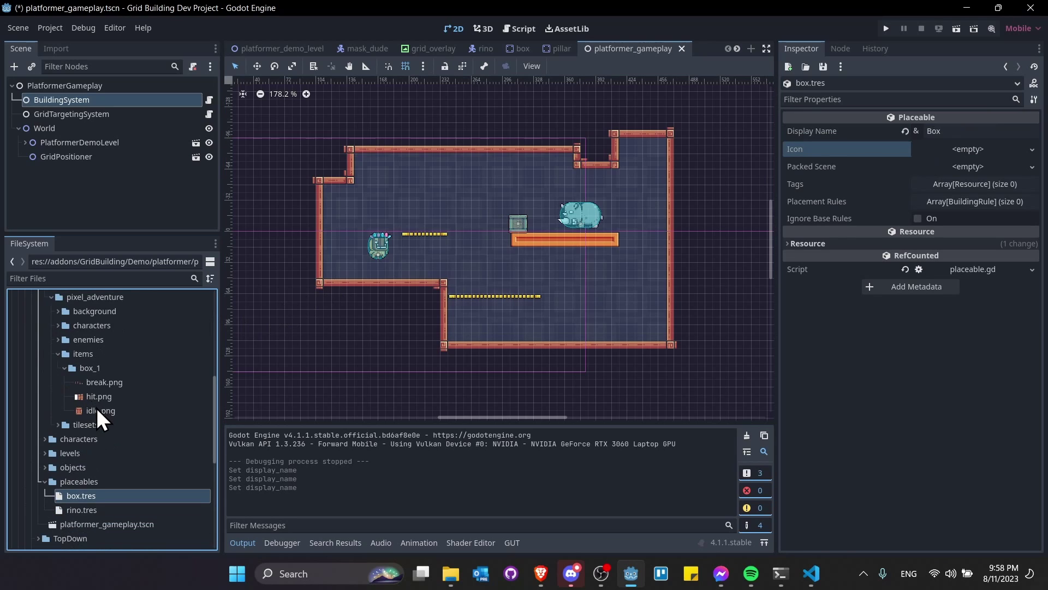
pyautogui.moveTo(109, 410); pyautogui.dragTo(988, 151)
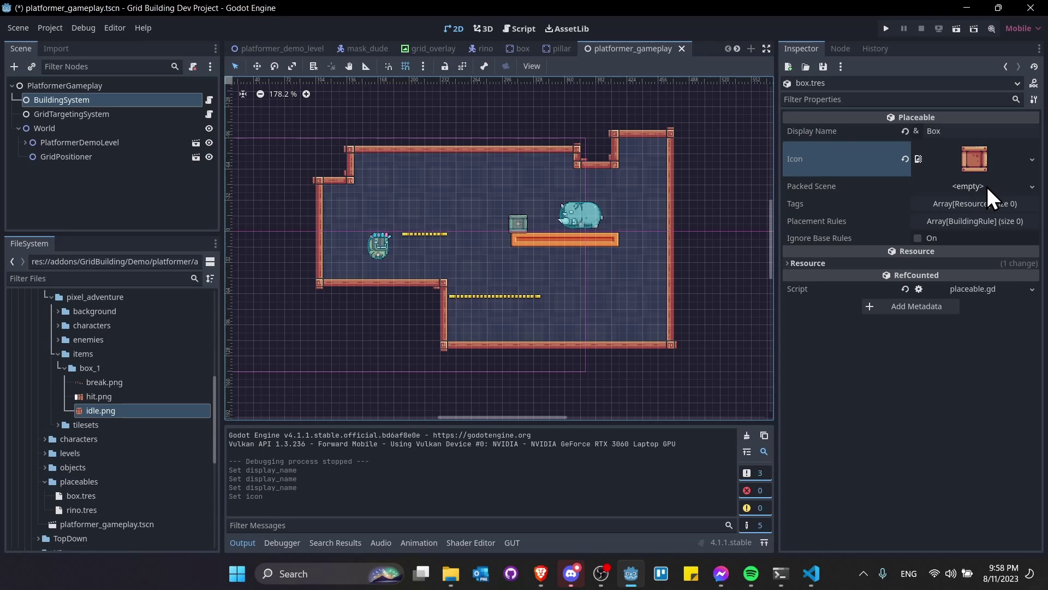
# - Assign box.tscn from the objects folder as the packed scene of the box placeable and check its Tags array
pyautogui.scroll(5, 120, 486)
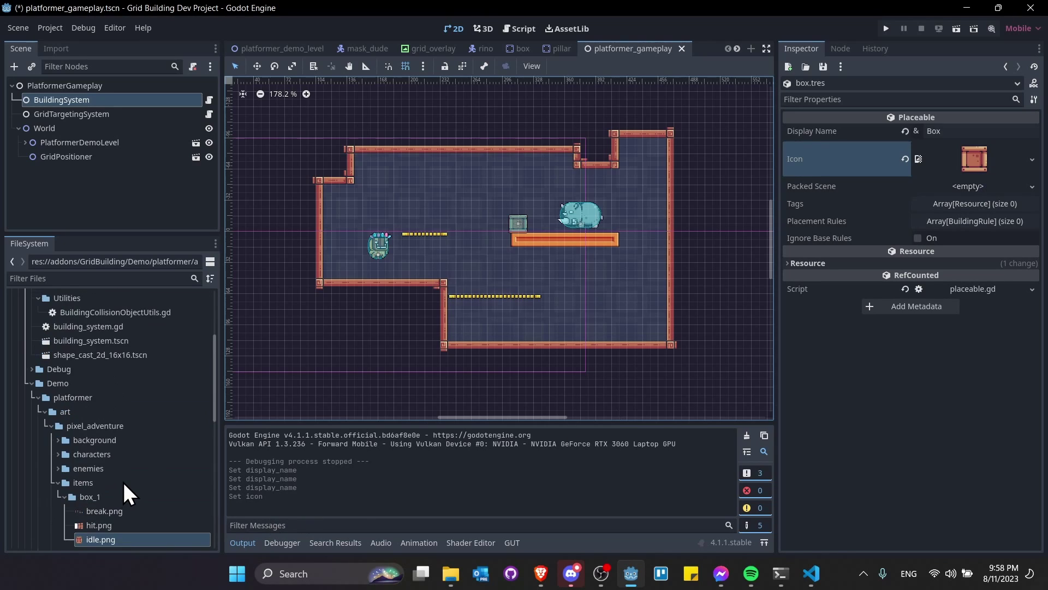
pyautogui.scroll(-5, 123, 480)
pyautogui.doubleClick(97, 466)
pyautogui.moveTo(123, 480); pyautogui.dragTo(950, 184)
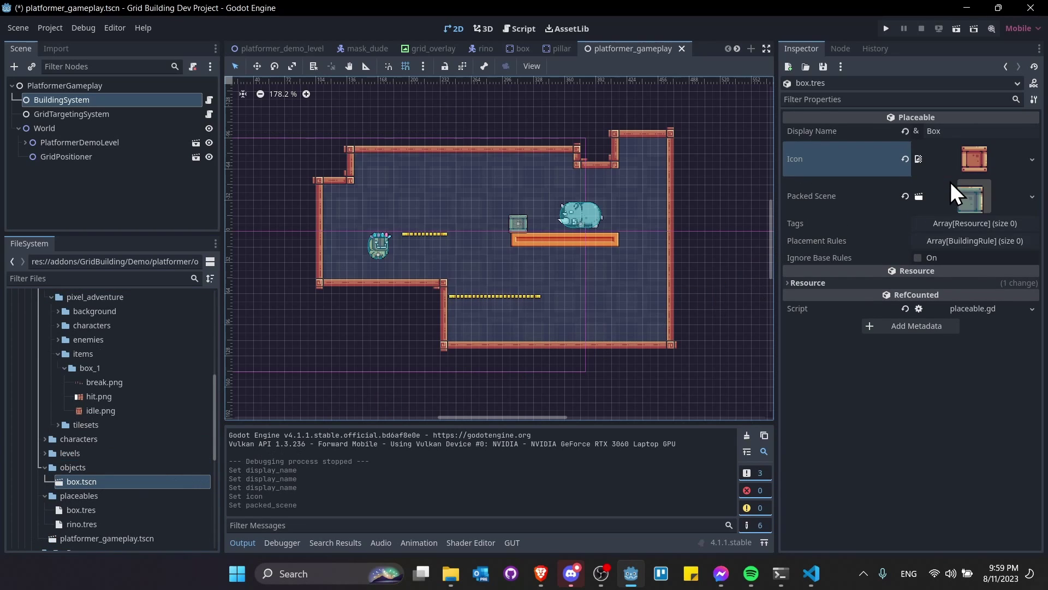
pyautogui.click(982, 225)
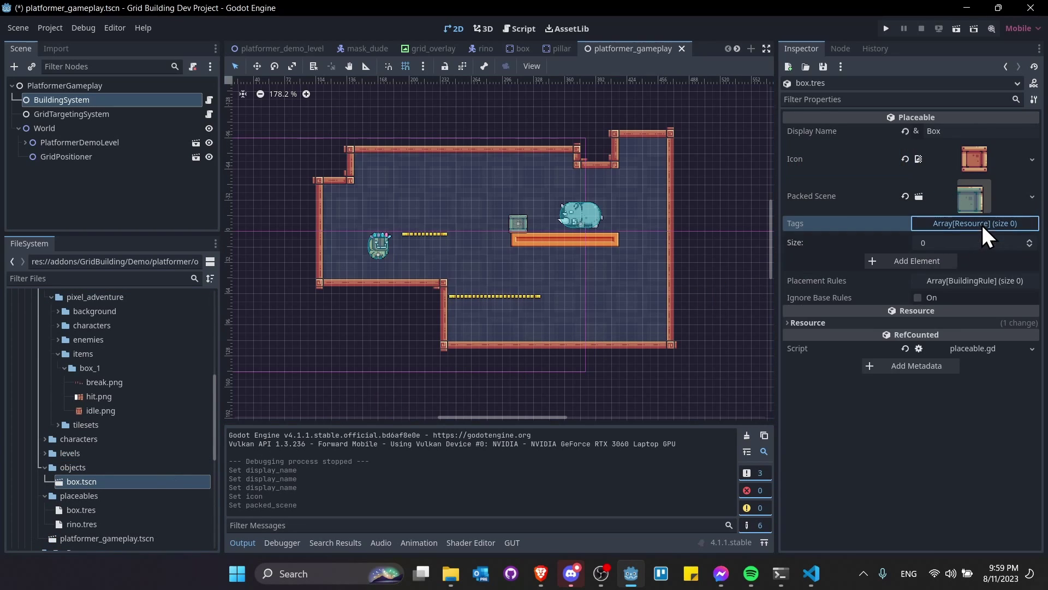
pyautogui.click(989, 224)
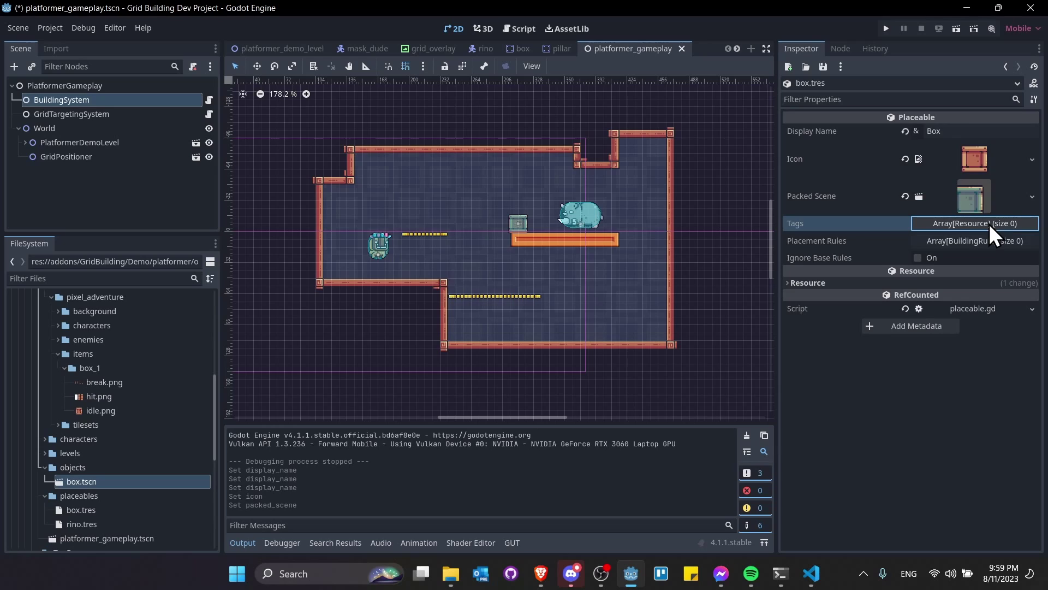
# - Create a folder named tags inside the placeables folder
pyautogui.scroll(-3, 99, 489)
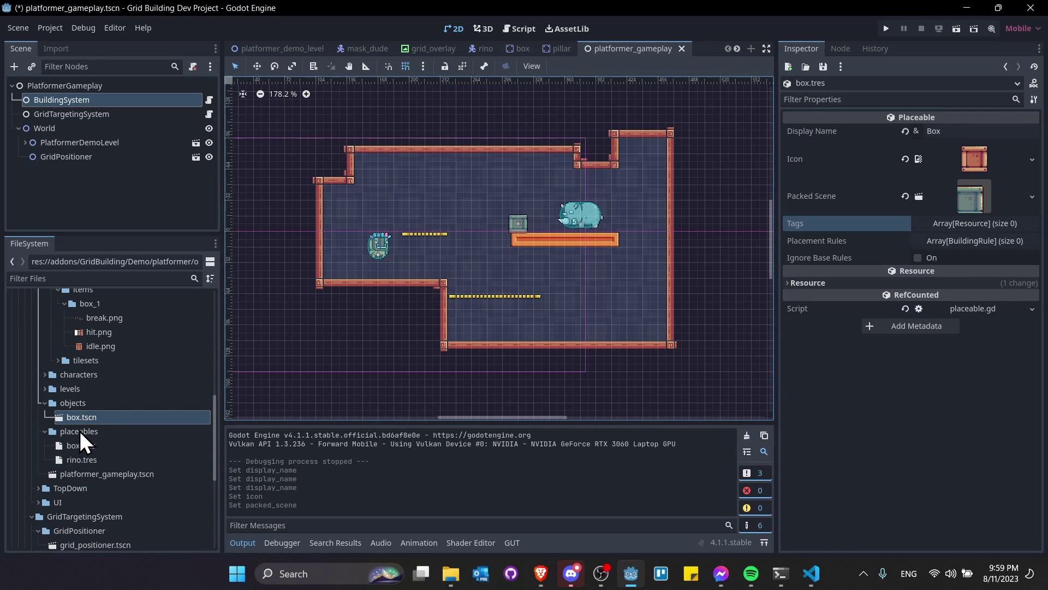
pyautogui.rightClick(108, 429)
pyautogui.moveTo(155, 369)
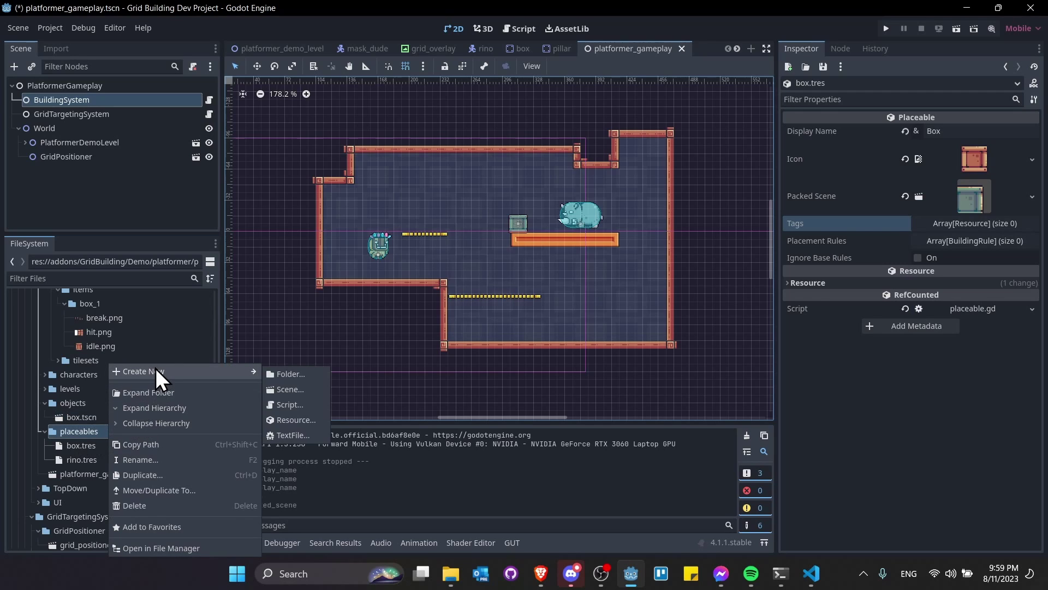
pyautogui.click(289, 374)
pyautogui.write('tags')
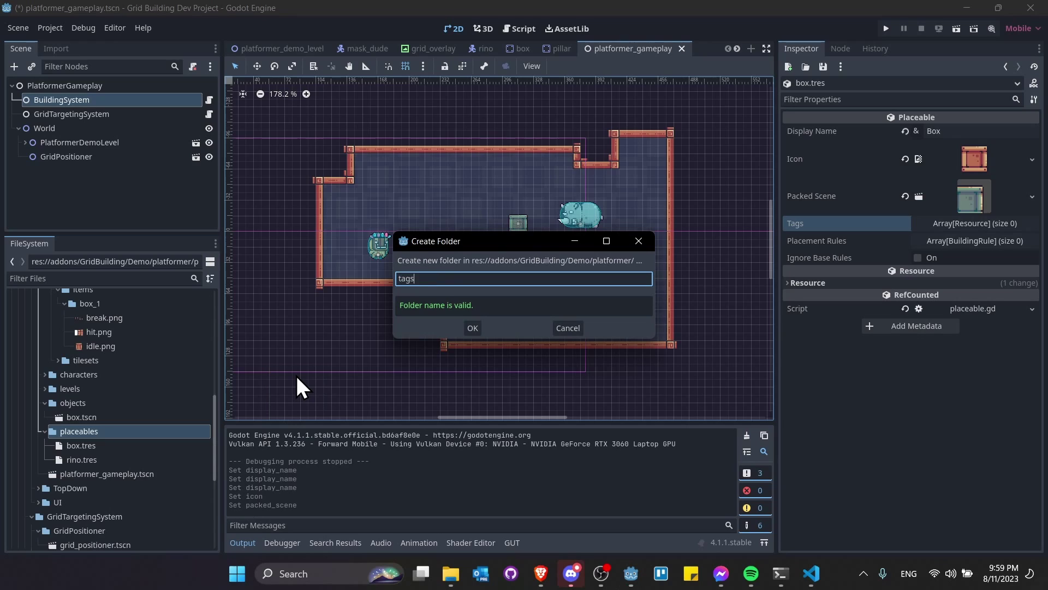
pyautogui.press('Return')
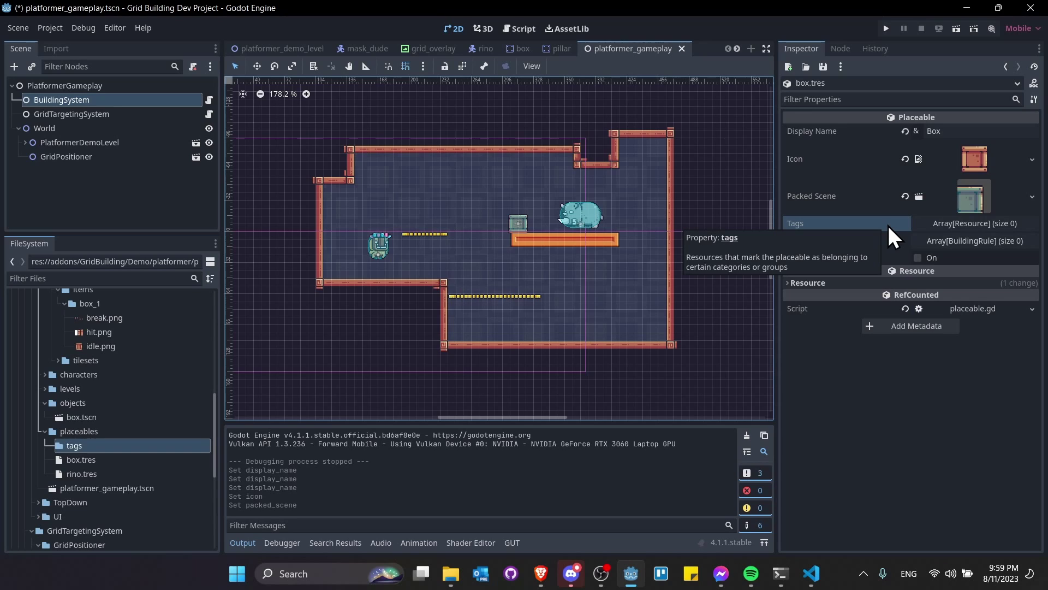
# - Create a CategoricalTag resource in the tags folder and save it as categorical_tag_prop.tres
pyautogui.rightClick(110, 442)
pyautogui.moveTo(132, 375)
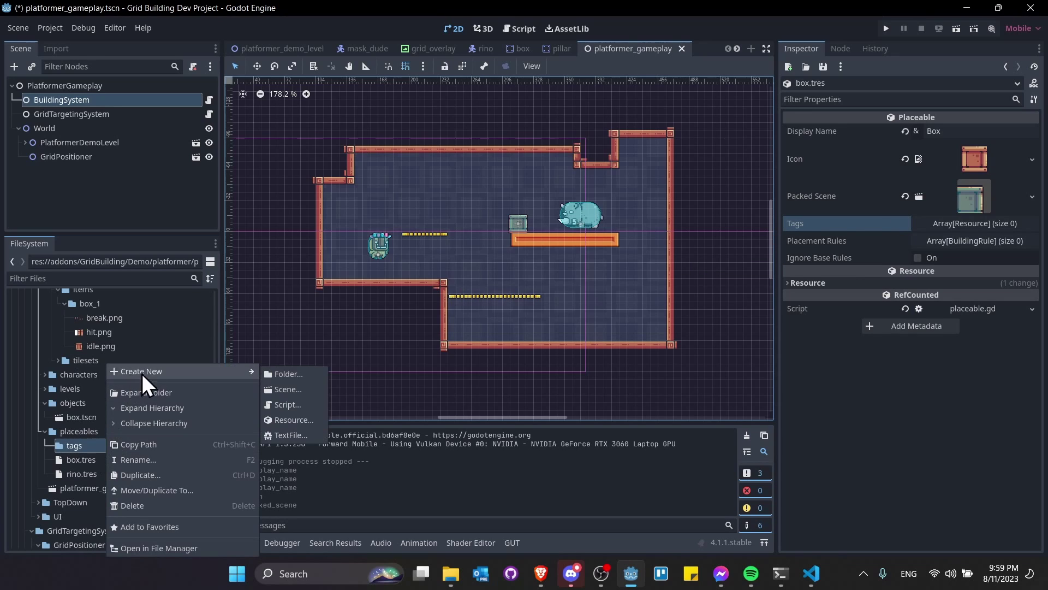
pyautogui.click(295, 419)
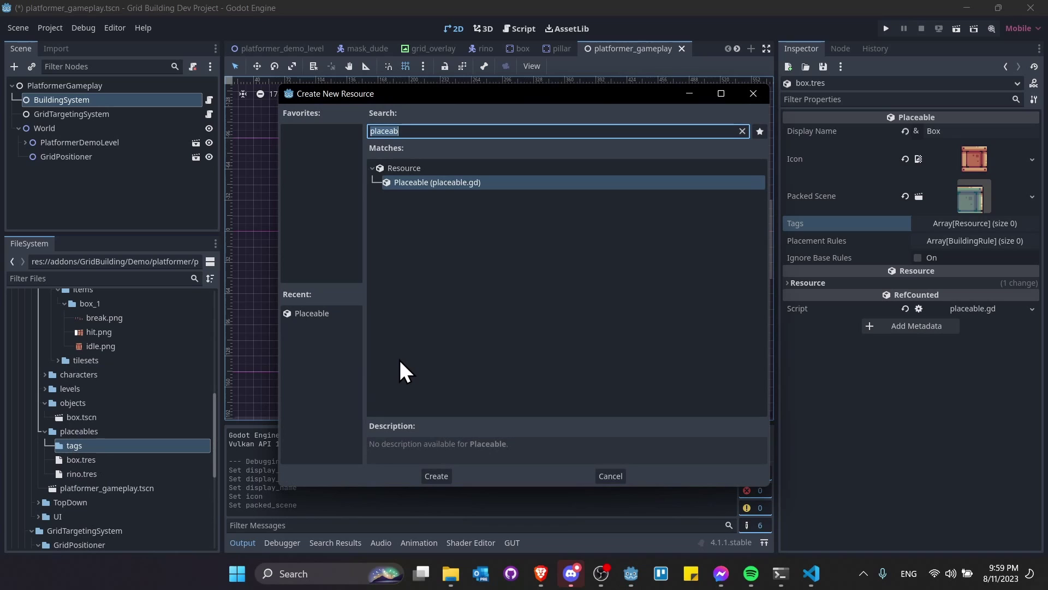
pyautogui.write('catego')
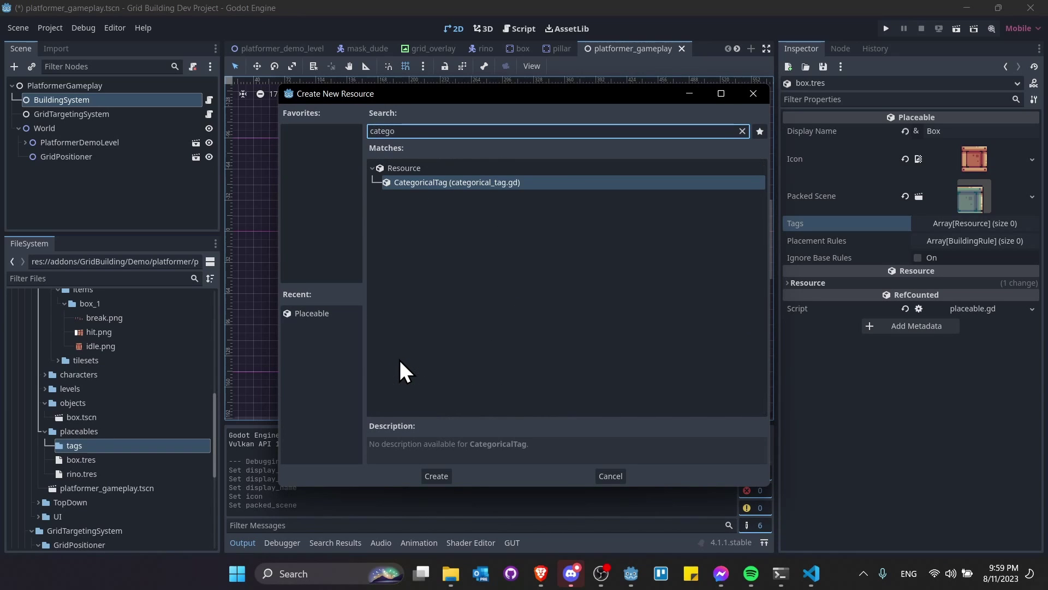
pyautogui.press('Return')
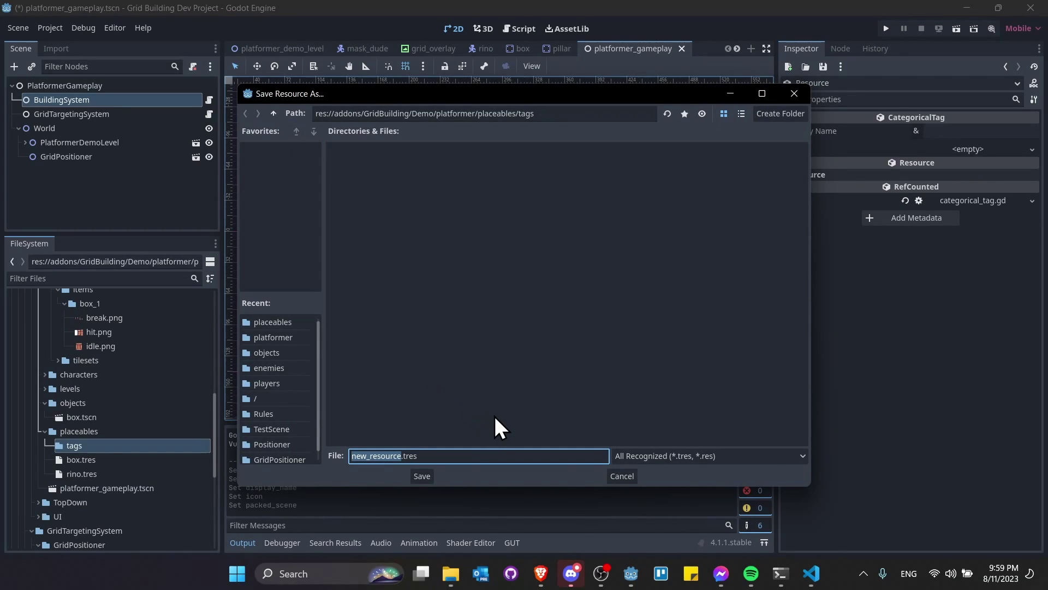
pyautogui.hotkey('ctrl', 'a')
pyautogui.press('BackSpace')
pyautogui.write('categorical_tag_prob')
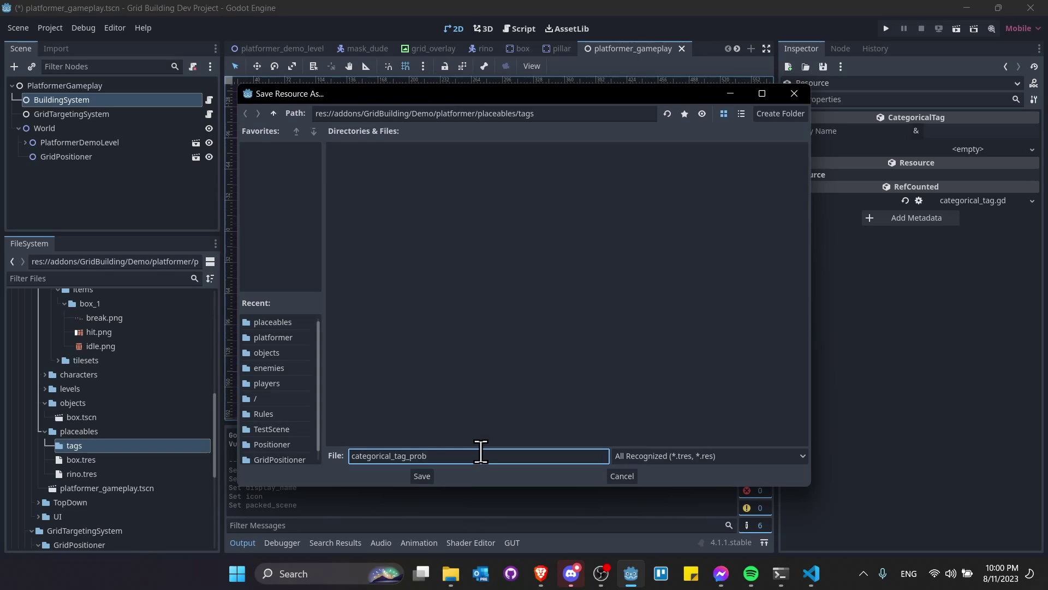
pyautogui.press('BackSpace')
pyautogui.write('prop')
pyautogui.click(425, 473)
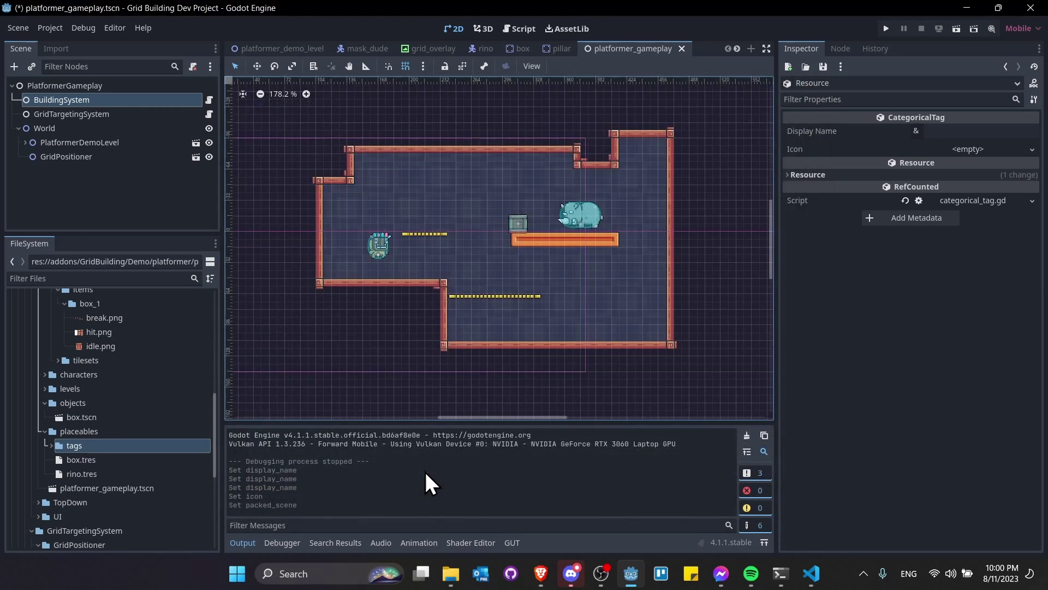
# - Set the prop tag's display name to Prop and its icon to the box_1 idle.png
pyautogui.click(118, 445)
pyautogui.doubleClick(118, 445)
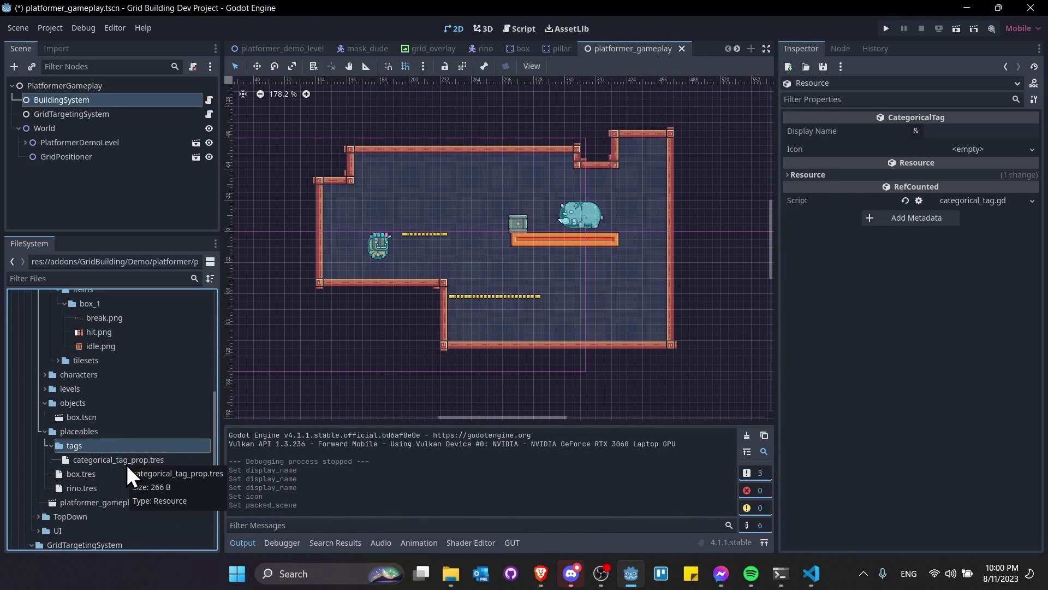
pyautogui.click(964, 131)
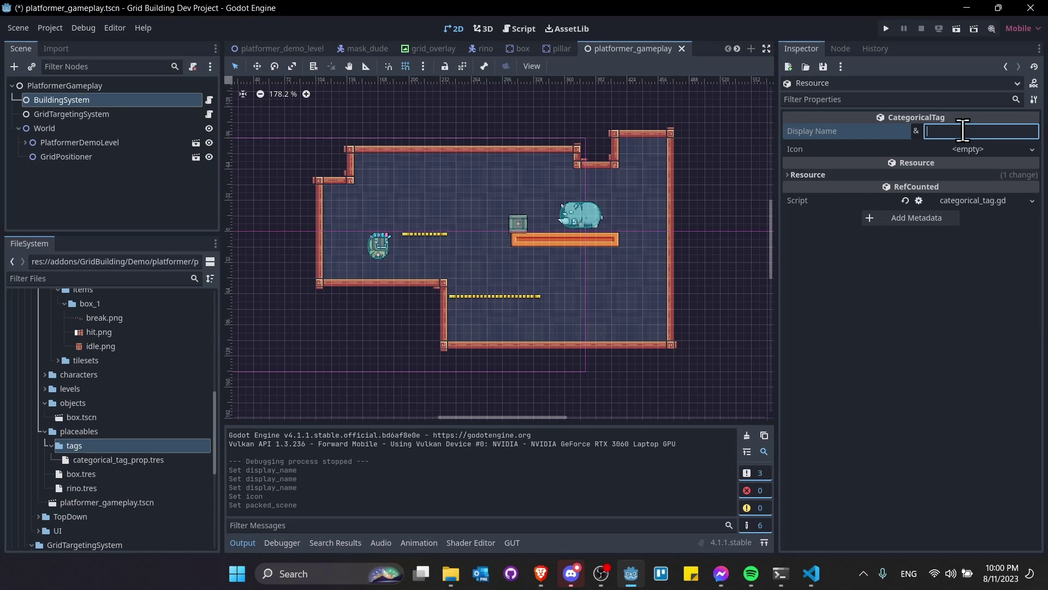
pyautogui.write('Prop')
pyautogui.press('Tab')
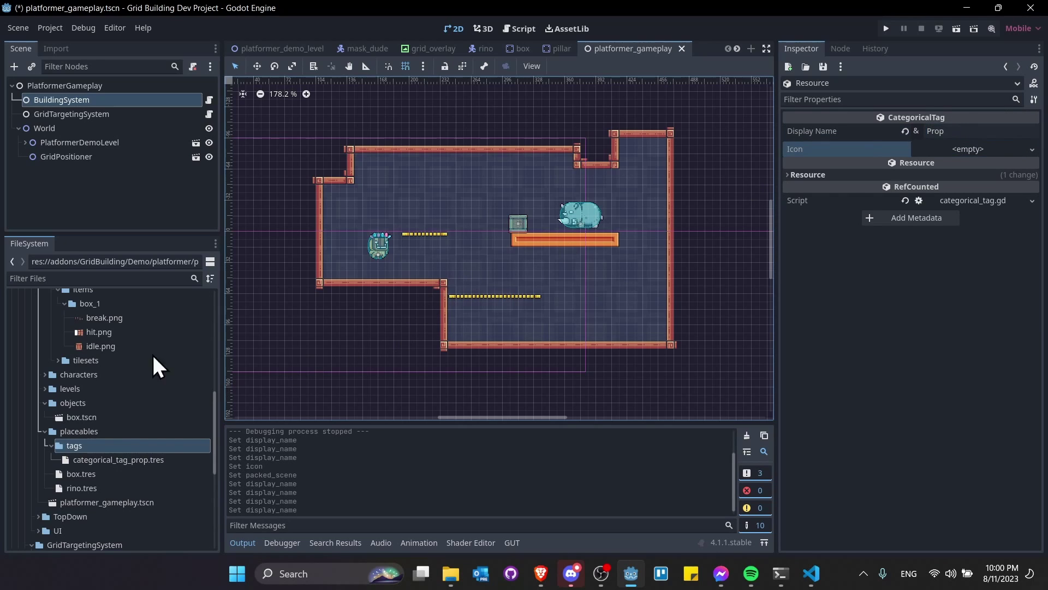
pyautogui.moveTo(100, 350); pyautogui.dragTo(975, 153)
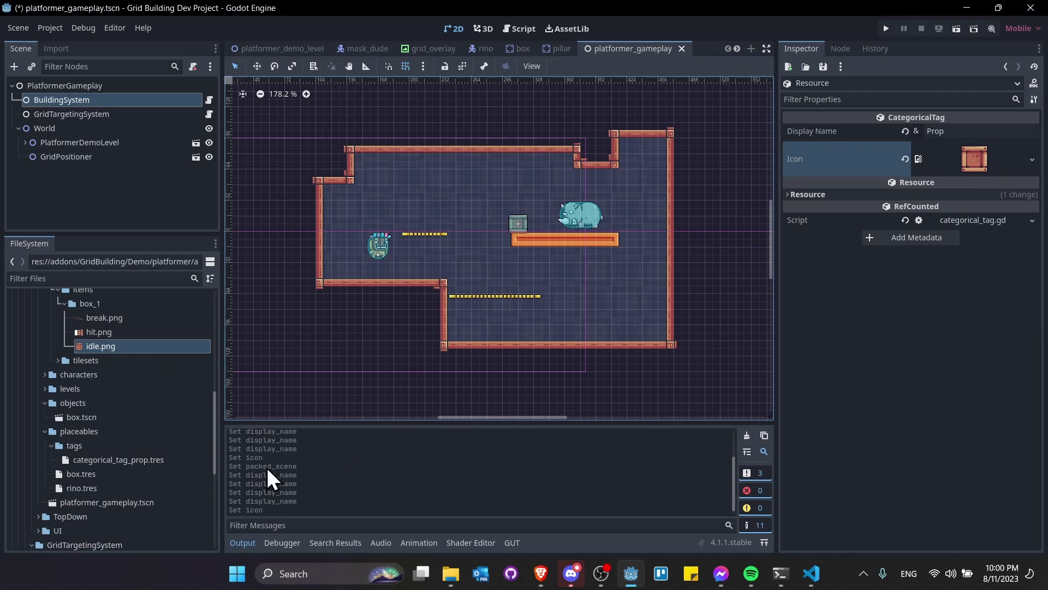
# - Add categorical_tag_prop.tres to the Tags array of the box.tres placeable
pyautogui.click(64, 477)
pyautogui.moveTo(98, 460); pyautogui.dragTo(1000, 222)
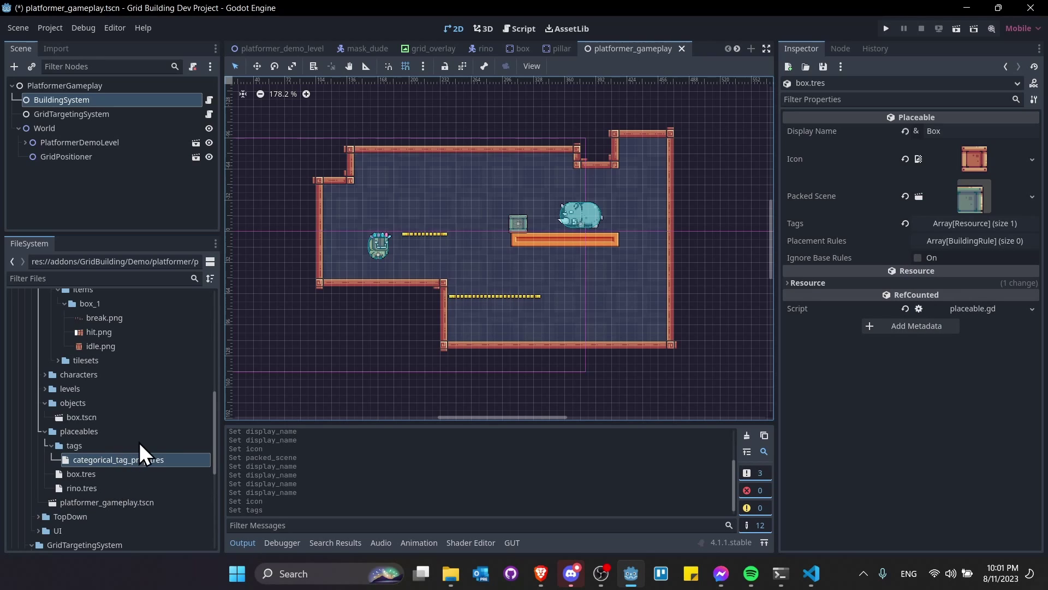
# - Create another CategoricalTag resource in the tags folder and save it as categorical_tag_animal.tres
pyautogui.rightClick(160, 444)
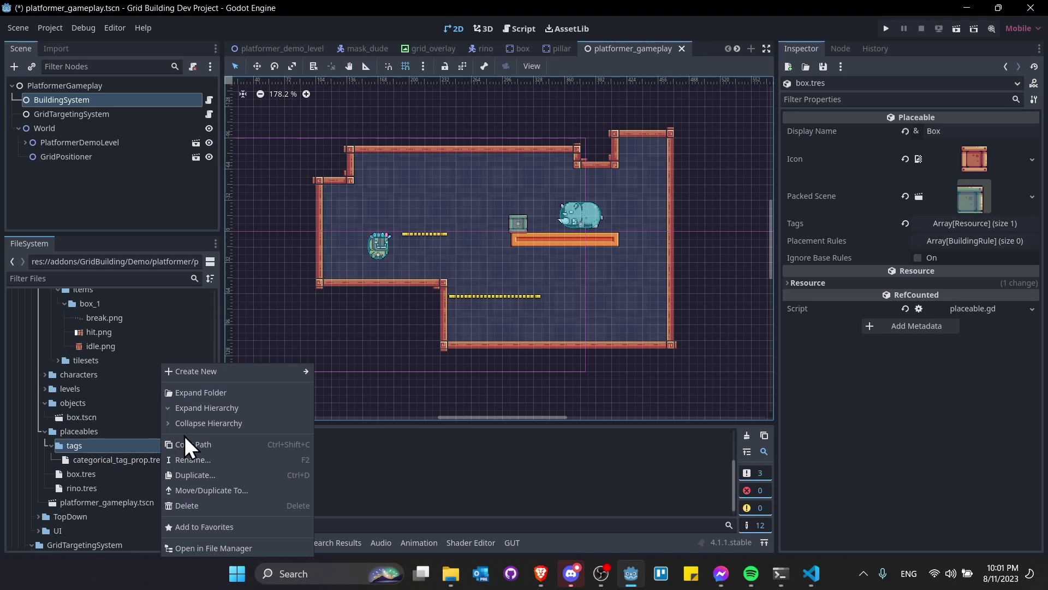
pyautogui.moveTo(219, 372)
pyautogui.click(355, 419)
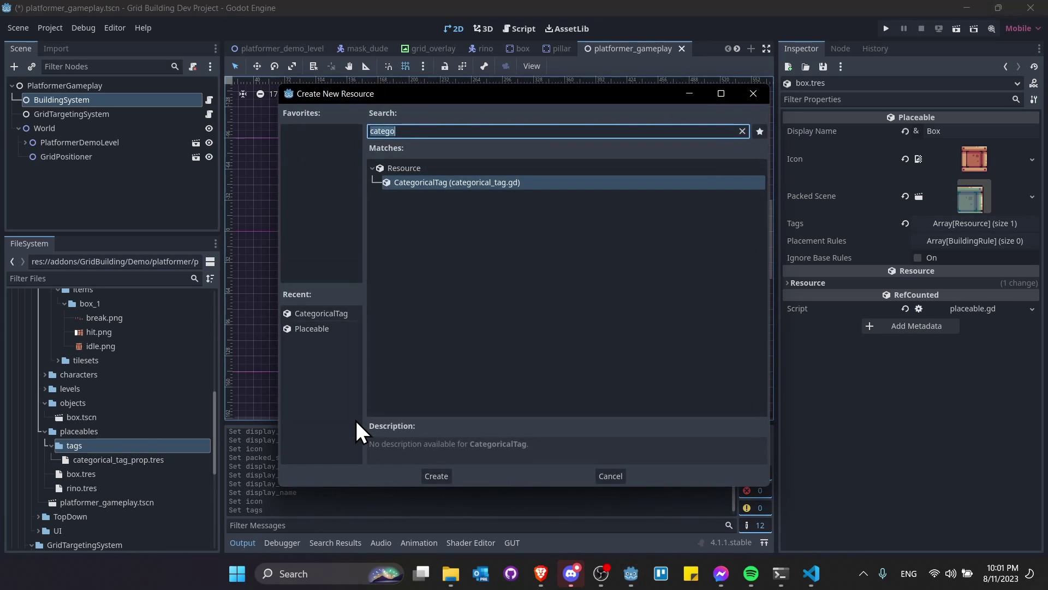
pyautogui.press('Return')
pyautogui.write('categorical_tag_rin.tres')
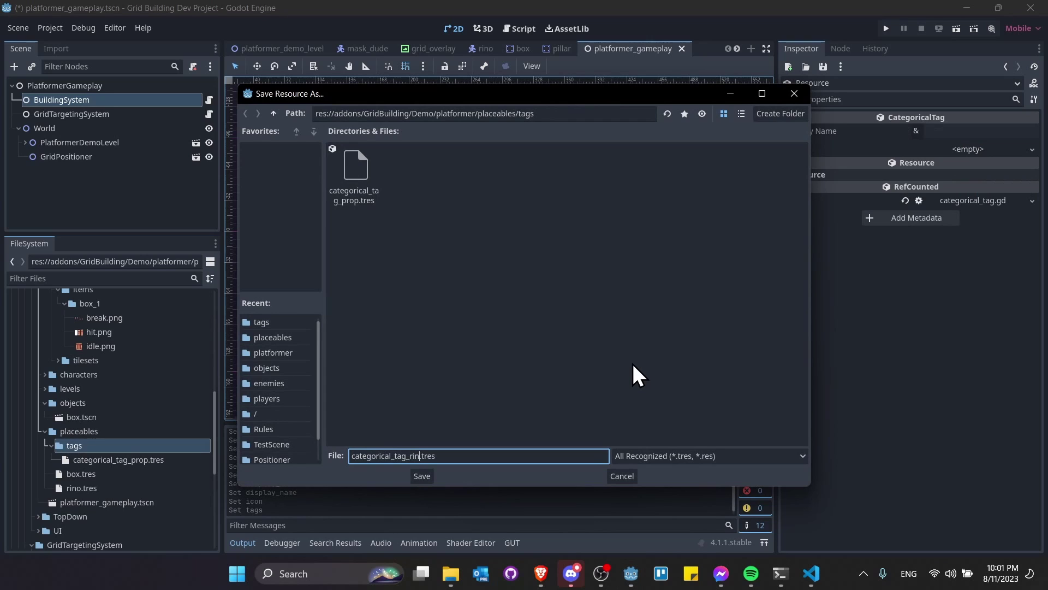
pyautogui.press('BackSpace')
pyautogui.press('BackSpace')
pyautogui.write('animal')
pyautogui.press('Return')
# - Set the display name of the categorical_tag_animal.tres tag to Animal
pyautogui.click(948, 129)
pyautogui.write('An')
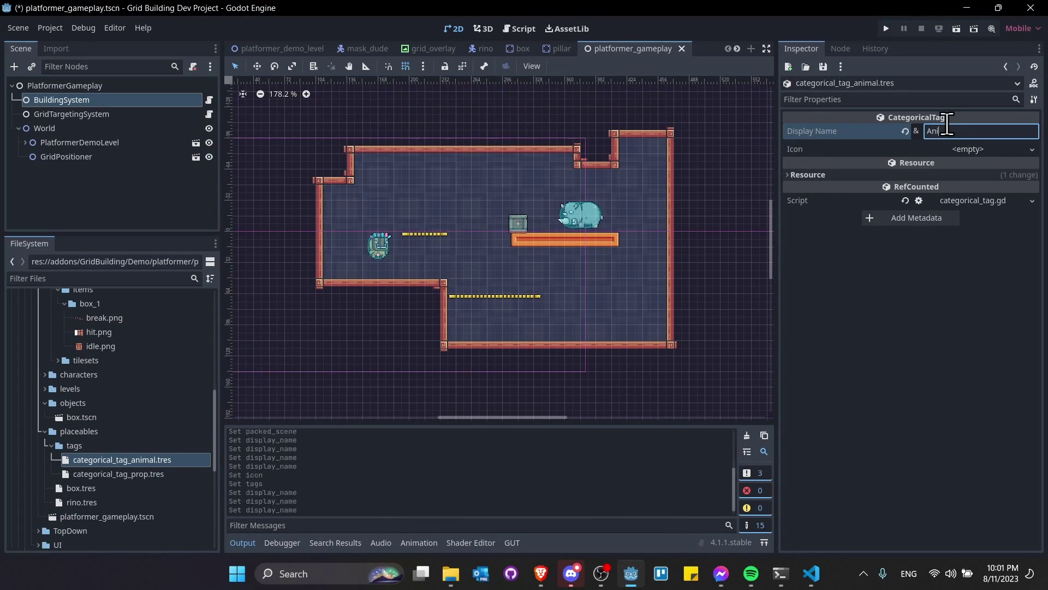
pyautogui.write('imal')
# - Give the animal tag a new AtlasTexture icon that uses the rino enemy's idle.png as its atlas
pyautogui.scroll(3, 27, 352)
pyautogui.scroll(2, 68, 362)
pyautogui.click(58, 357)
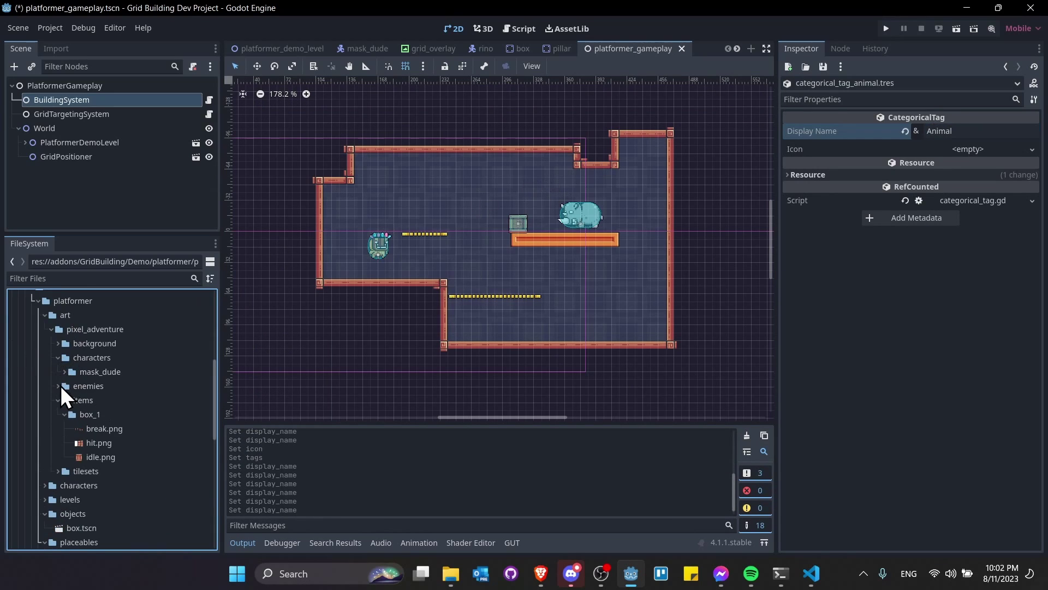
pyautogui.click(58, 358)
pyautogui.click(58, 372)
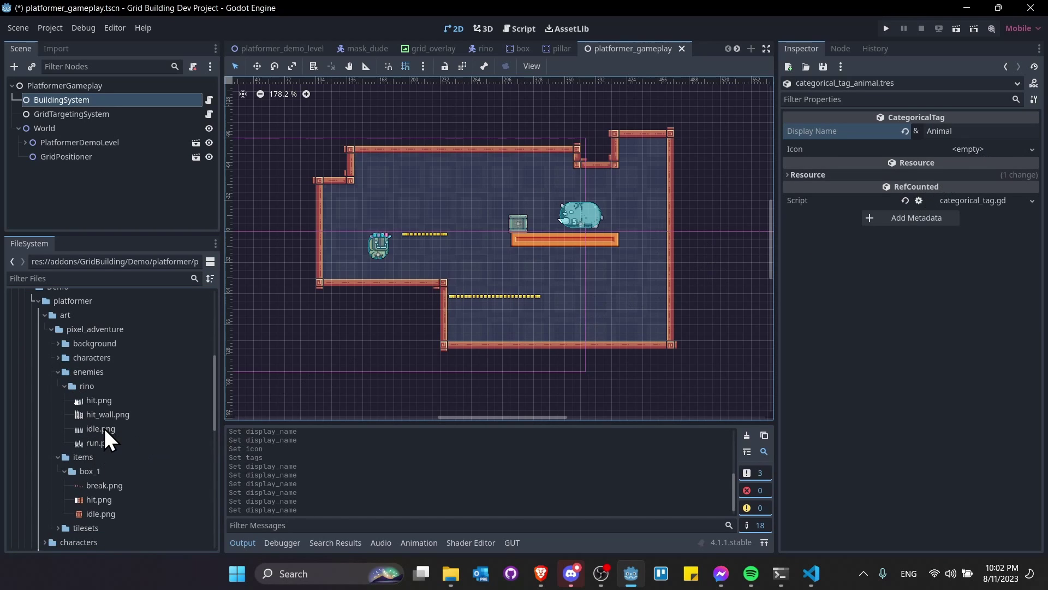
pyautogui.click(1032, 149)
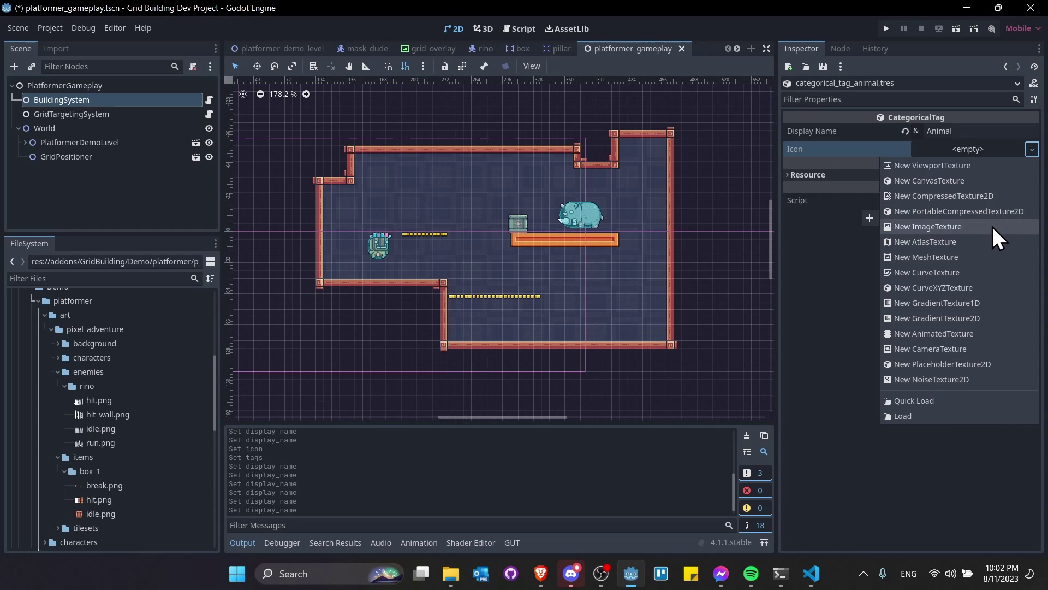
pyautogui.click(984, 239)
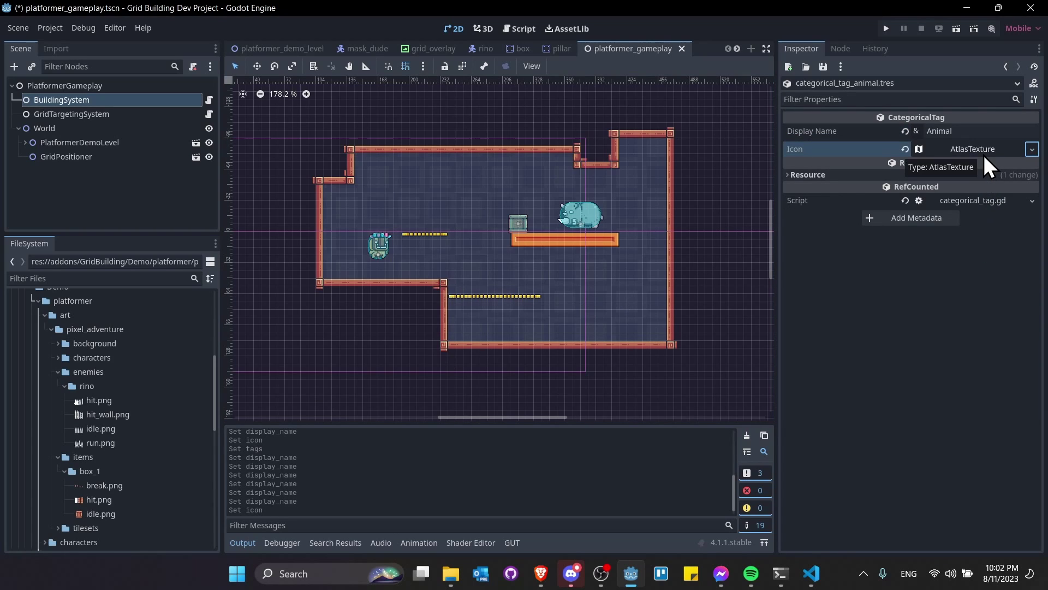
pyautogui.click(984, 153)
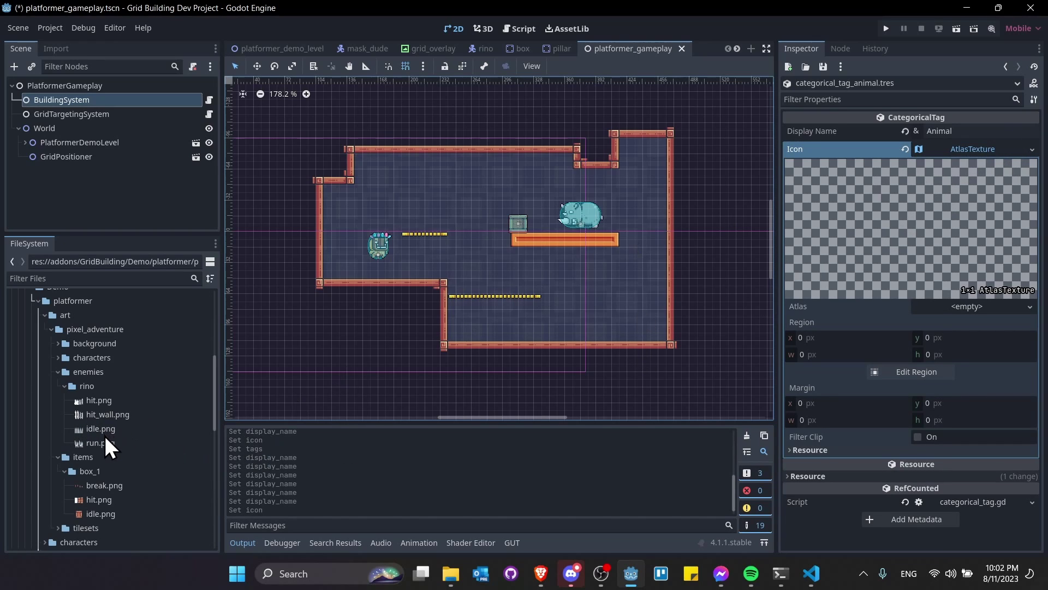
pyautogui.moveTo(100, 428); pyautogui.dragTo(1020, 306)
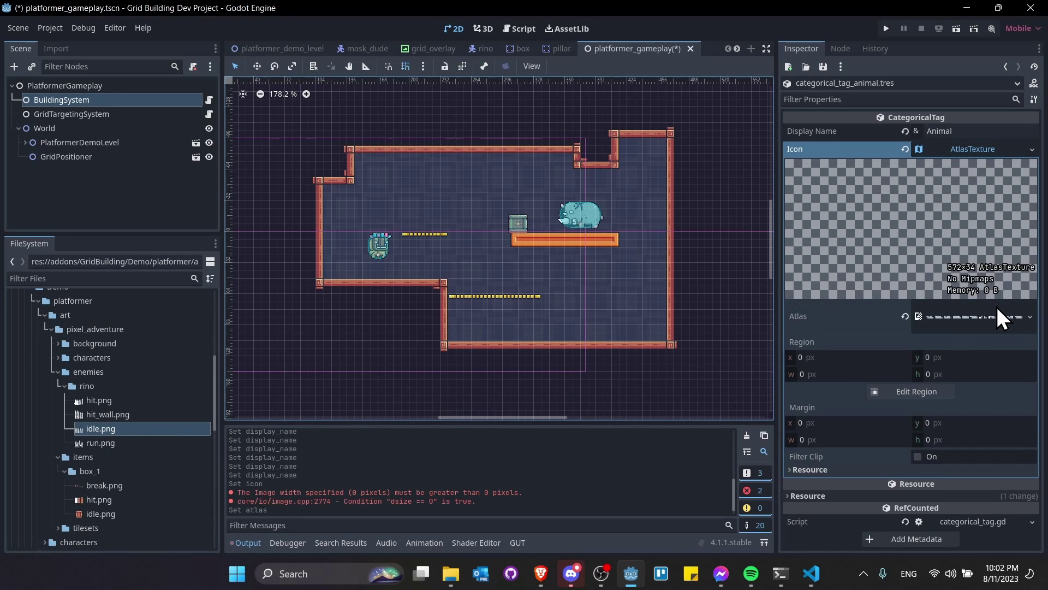
# - Open the icon's region for editing, enable Grid Snap, and draw a 56 by 40 px region around the first rhino frame
pyautogui.click(920, 392)
pyautogui.moveTo(305, 188); pyautogui.dragTo(512, 323, button='middle')
pyautogui.scroll(15, 450, 318)
pyautogui.scroll(2, 428, 317)
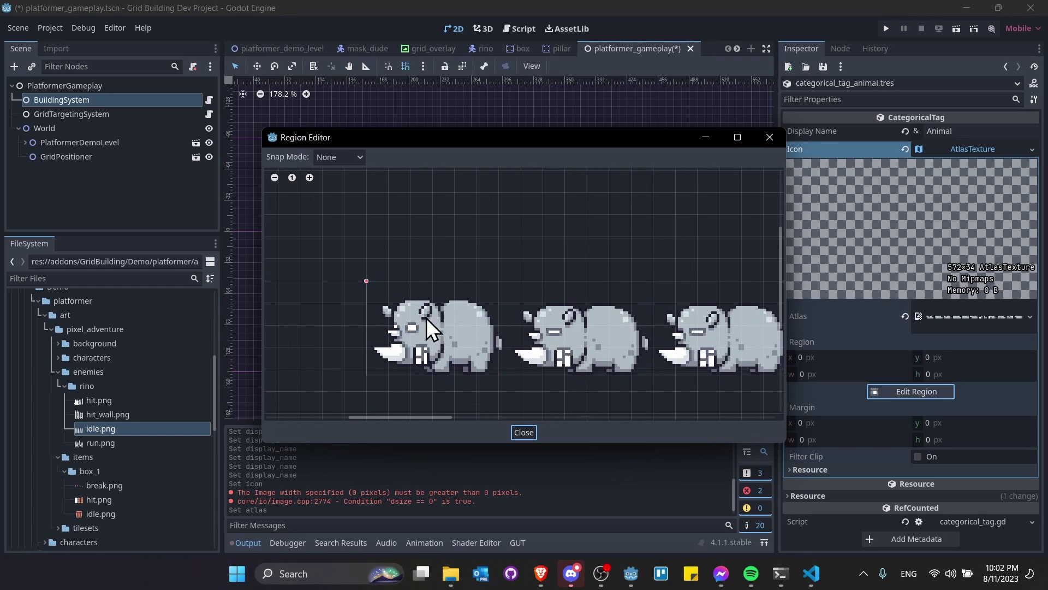
pyautogui.click(340, 158)
pyautogui.click(352, 211)
pyautogui.moveTo(382, 289)
pyautogui.mouseDown()
pyautogui.moveTo(407, 322)
pyautogui.moveTo(368, 284)
pyautogui.moveTo(516, 378)
pyautogui.moveTo(511, 385)
pyautogui.mouseUp()
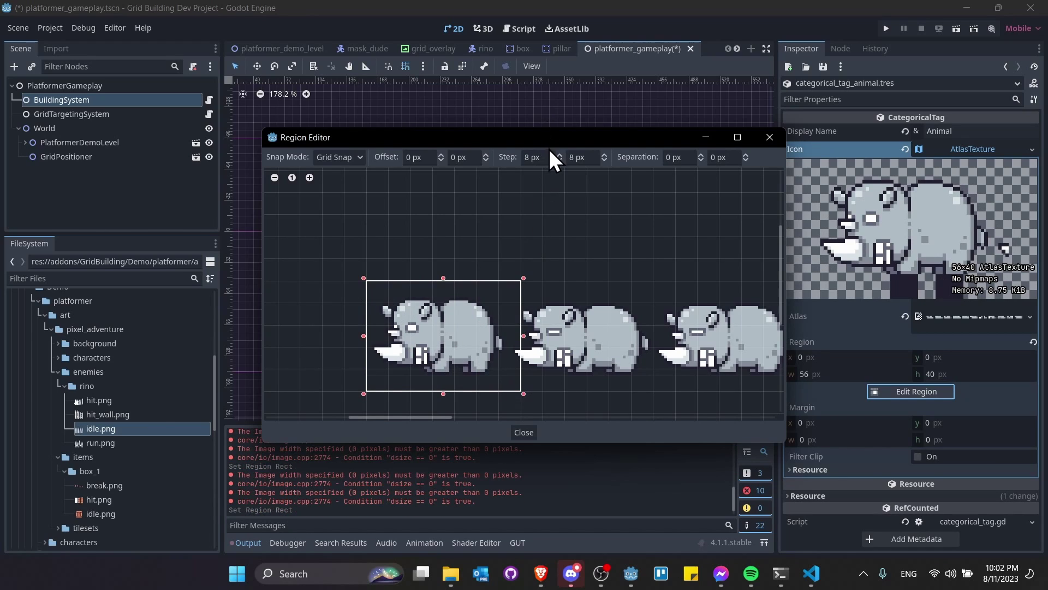
# - Set the grid snap step to 4 by 4 px and reduce the icon region's height to 36 px
pyautogui.doubleClick(526, 158)
pyautogui.write('4')
pyautogui.press('Tab')
pyautogui.write('4')
pyautogui.press('Tab')
pyautogui.moveTo(444, 394)
pyautogui.mouseDown()
pyautogui.moveTo(446, 371)
pyautogui.moveTo(447, 379)
pyautogui.mouseUp()
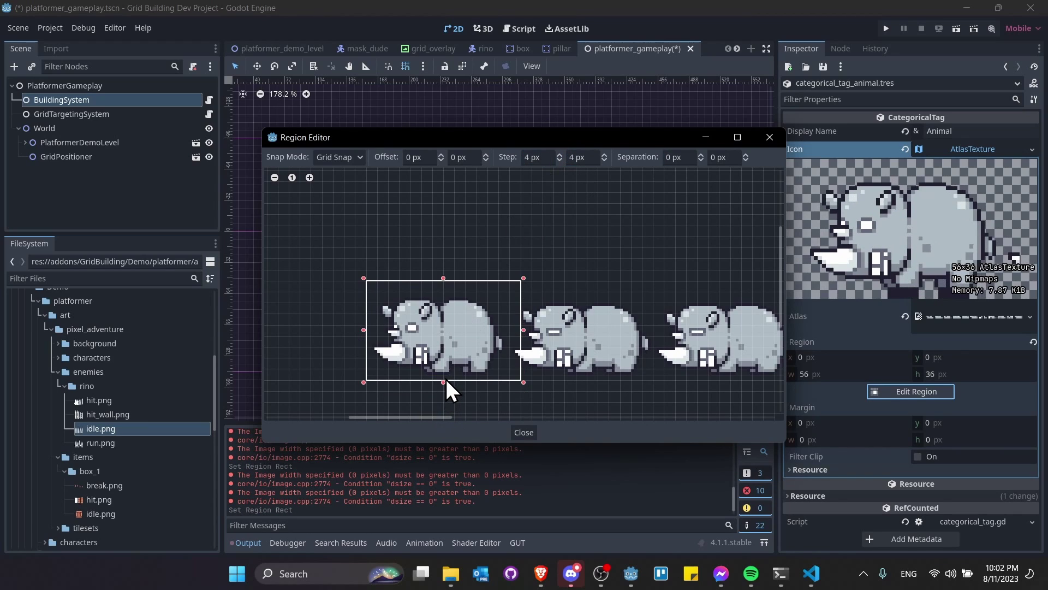
pyautogui.scroll(2, 473, 391)
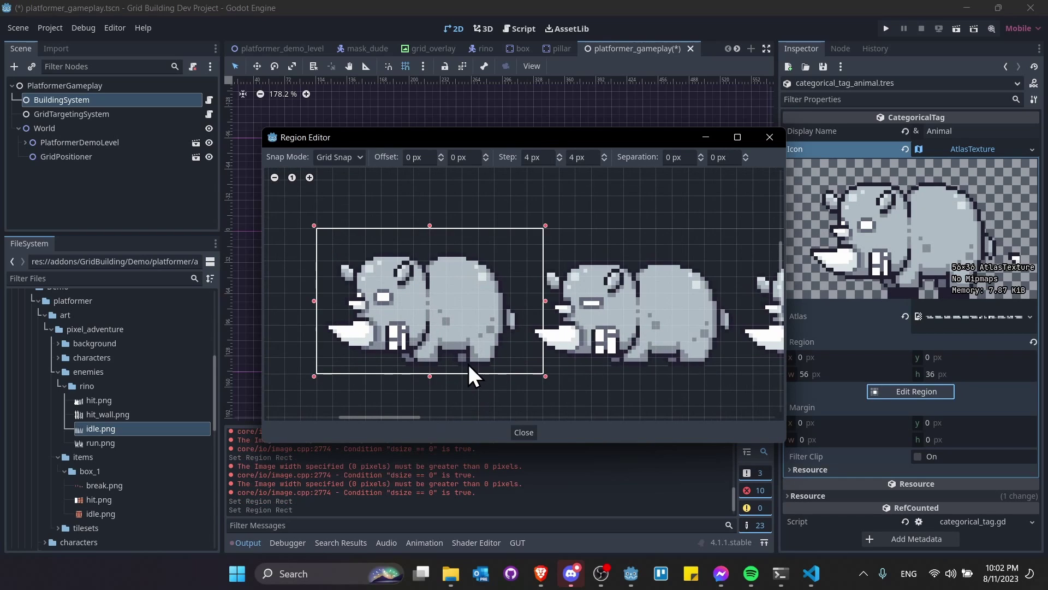
# - Refine the region editor's grid snap step to 2 by 2 px
pyautogui.click(520, 156)
pyautogui.write('2')
pyautogui.press('Tab')
pyautogui.write('42')
pyautogui.press('Tab')
pyautogui.moveTo(440, 375); pyautogui.dragTo(433, 335)
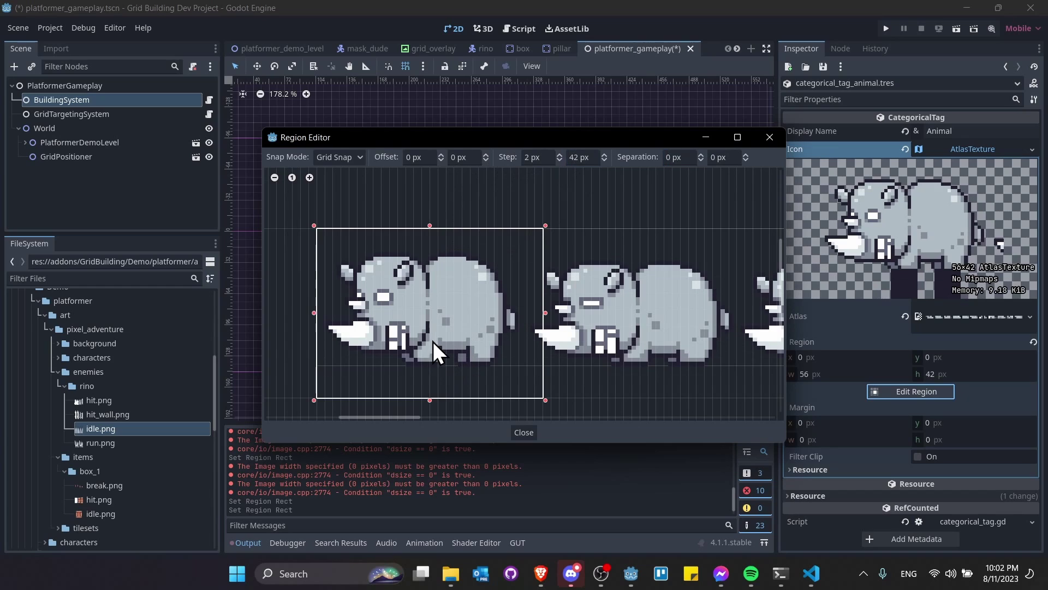
pyautogui.click(584, 158)
pyautogui.write('2')
pyautogui.press('Return')
# - Trim the icon region around the first rhino to y 6, width 52 and height 28 px, and close the region editor
pyautogui.moveTo(429, 400); pyautogui.dragTo(430, 367)
pyautogui.moveTo(430, 227); pyautogui.dragTo(426, 255)
pyautogui.scroll(-1, 425, 321)
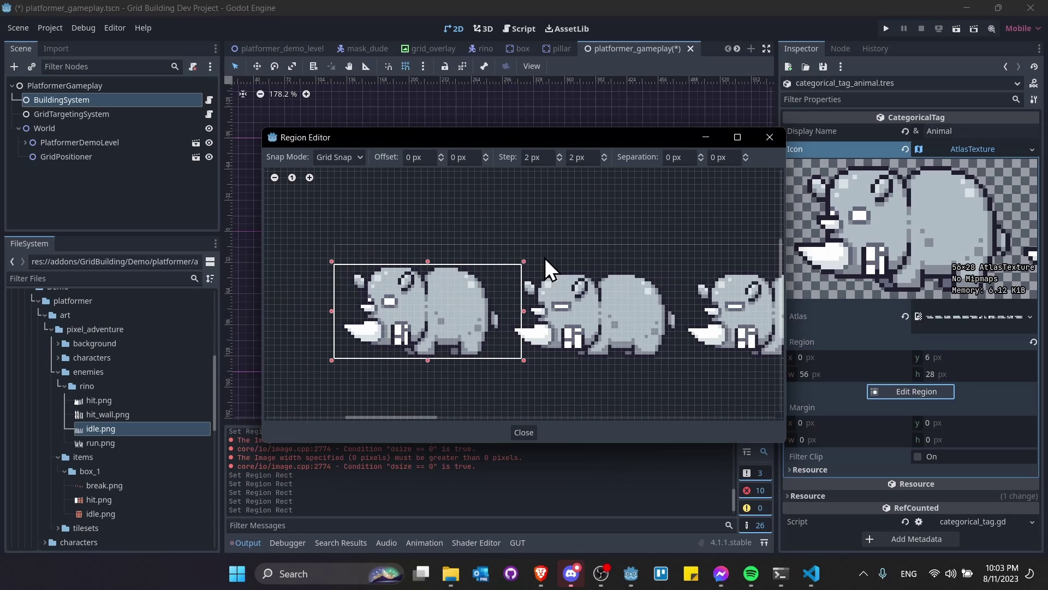
pyautogui.moveTo(524, 312); pyautogui.dragTo(509, 314)
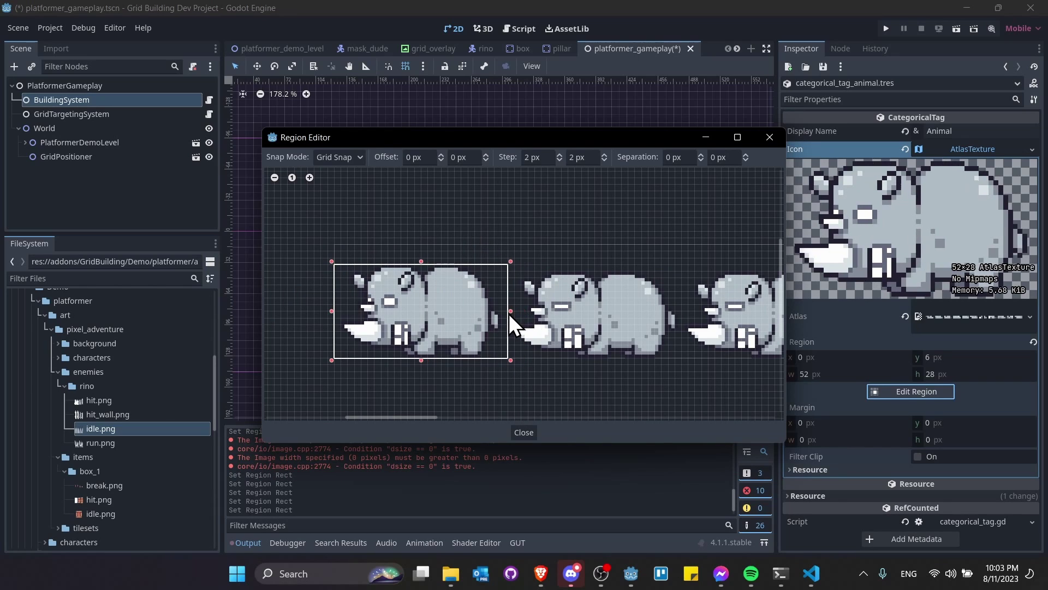
pyautogui.click(523, 432)
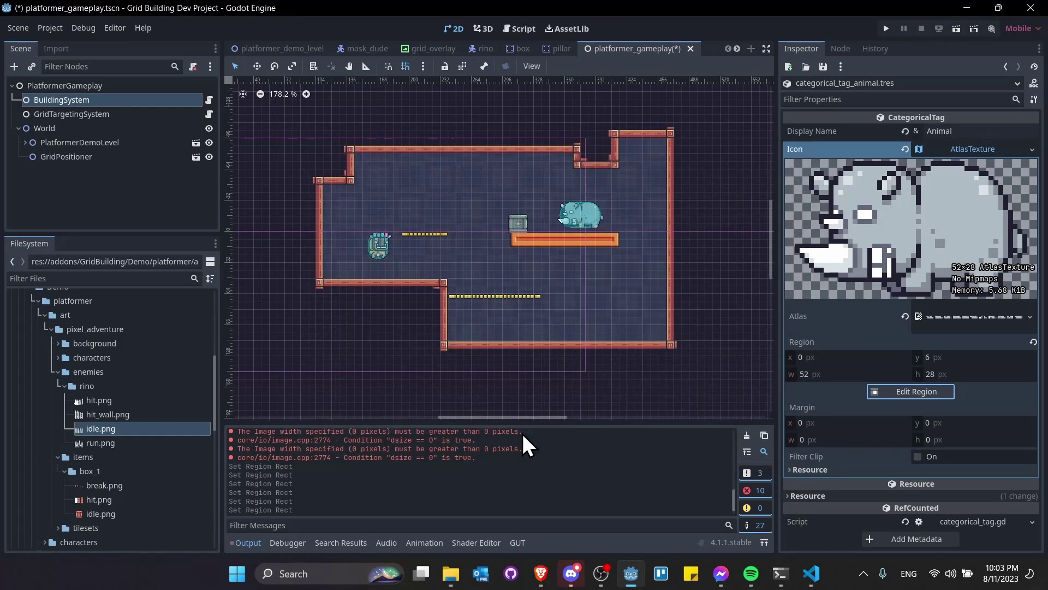
pyautogui.click(978, 150)
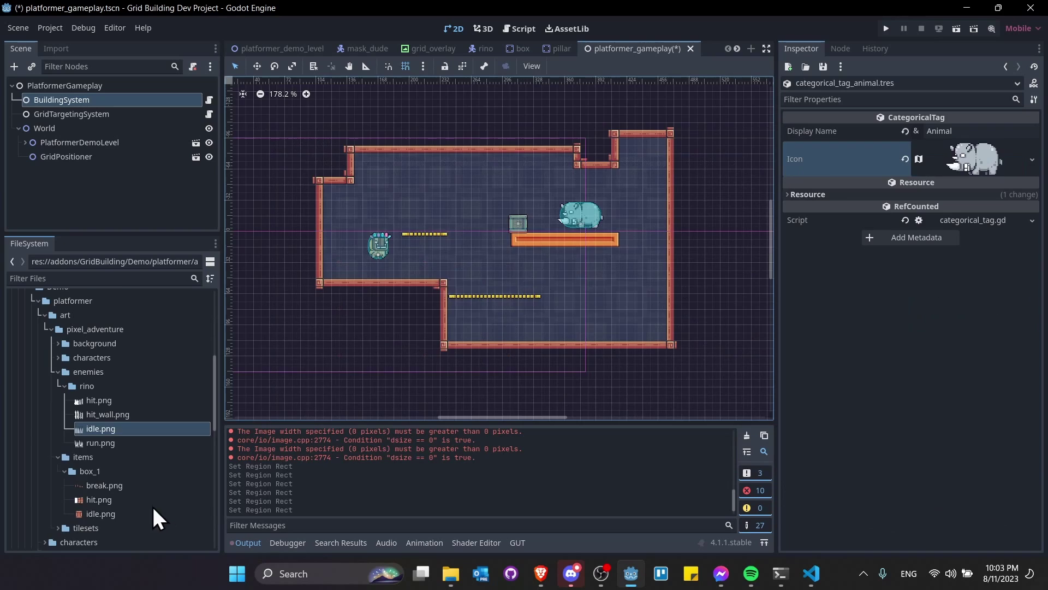
# - Add categorical_tag_animal.tres to the Tags array of the rino.tres placeable and save the scene
pyautogui.scroll(-5, 156, 503)
pyautogui.click(110, 476)
pyautogui.moveTo(139, 435); pyautogui.dragTo(965, 185)
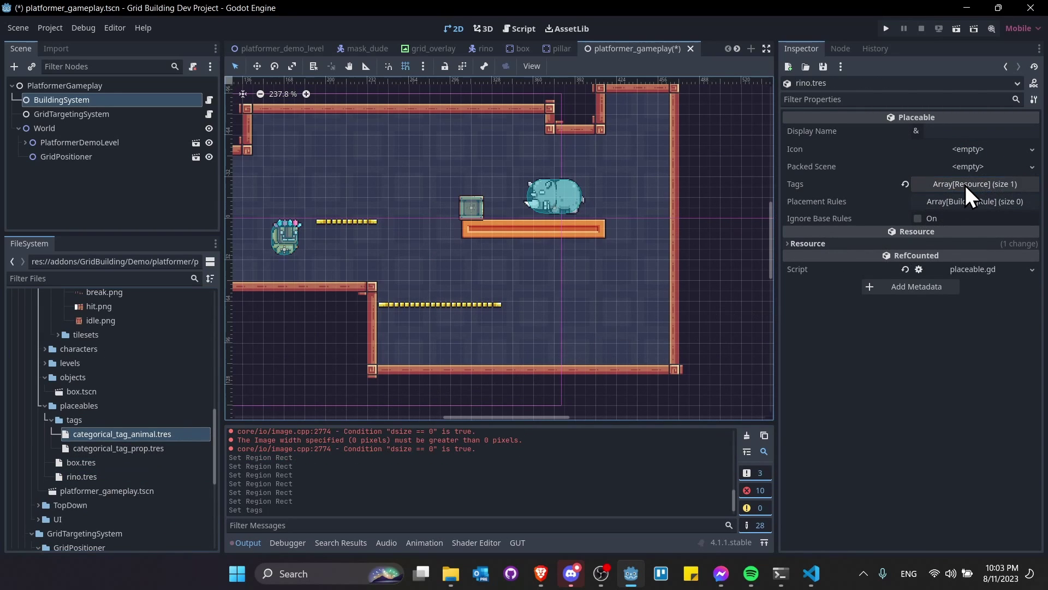
pyautogui.hotkey('ctrl', 's')
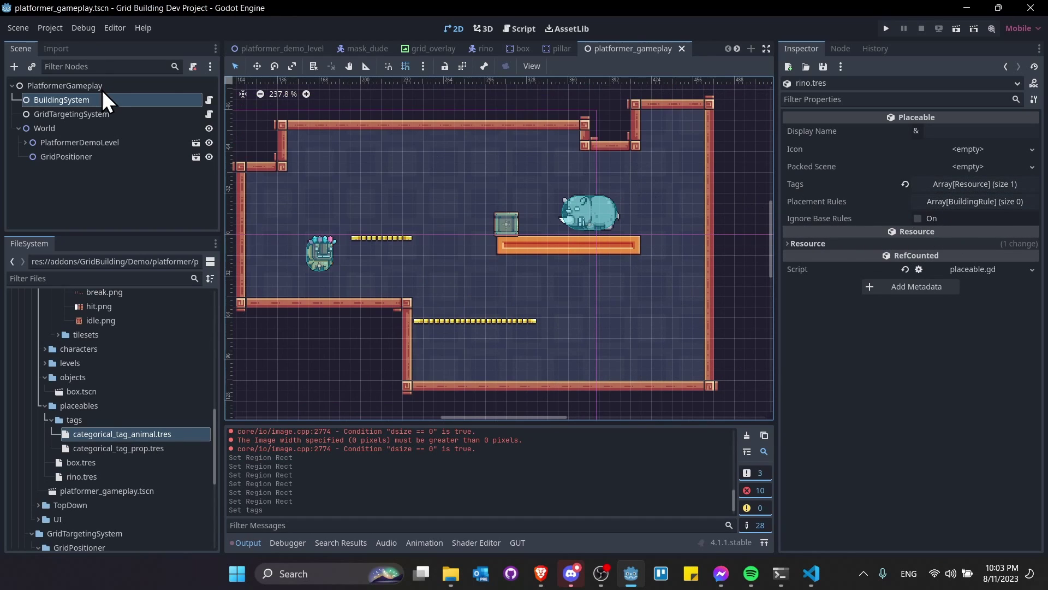
# - Assign a new PlacementValidator to the BuildingSystem node's Placement Validator setting and expand its properties
pyautogui.click(100, 98)
pyautogui.click(833, 209)
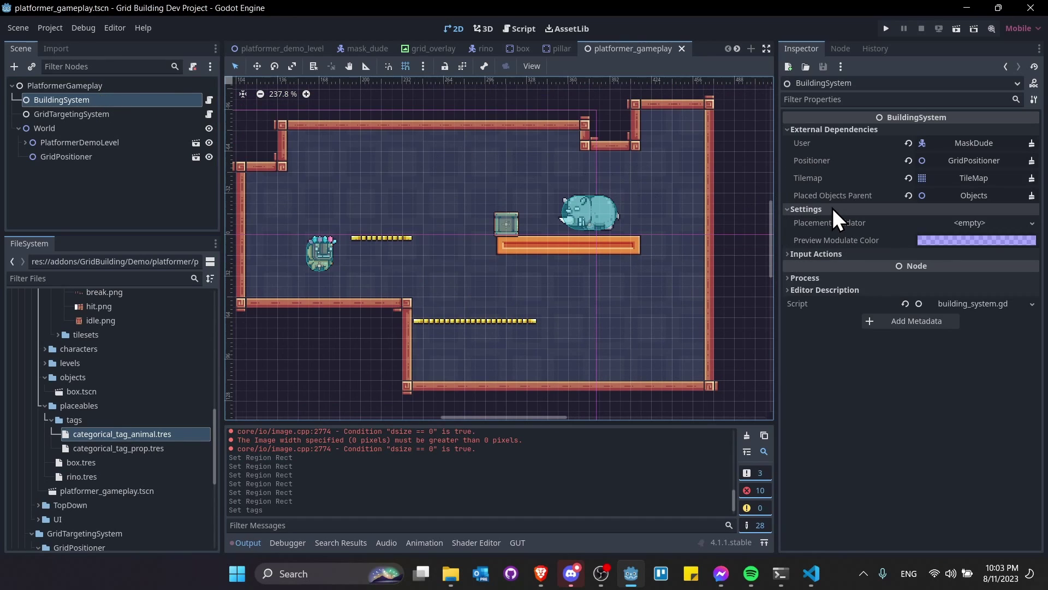
pyautogui.click(1027, 224)
pyautogui.click(1017, 240)
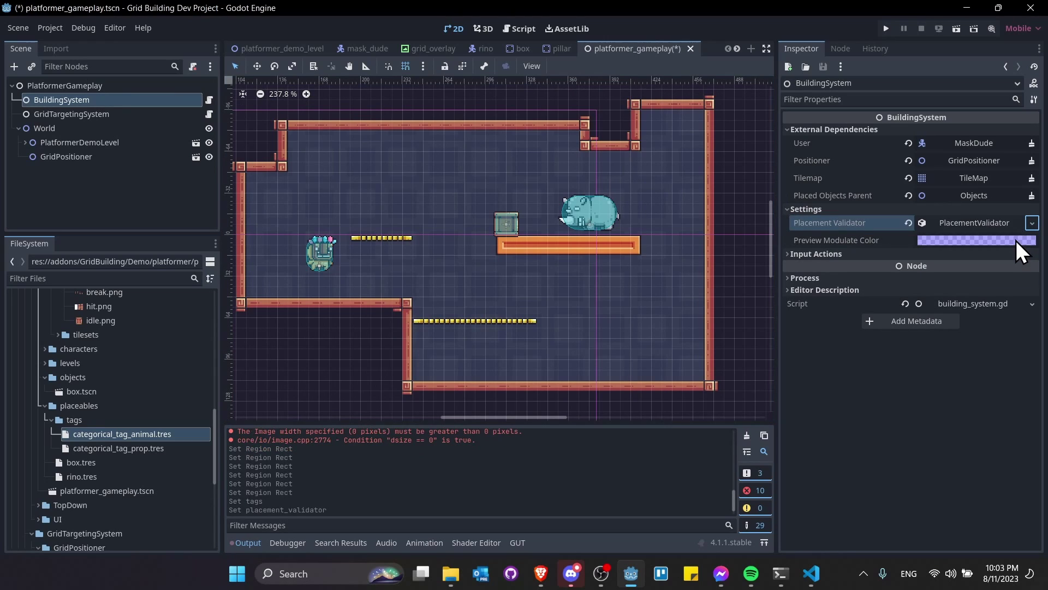
pyautogui.click(991, 223)
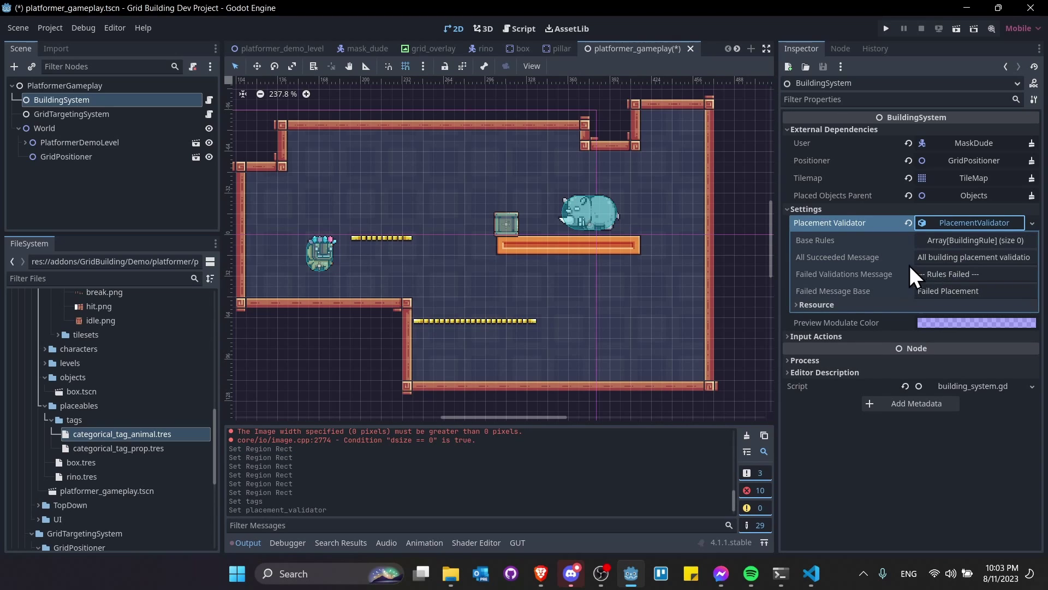
pyautogui.moveTo(781, 244); pyautogui.dragTo(699, 249)
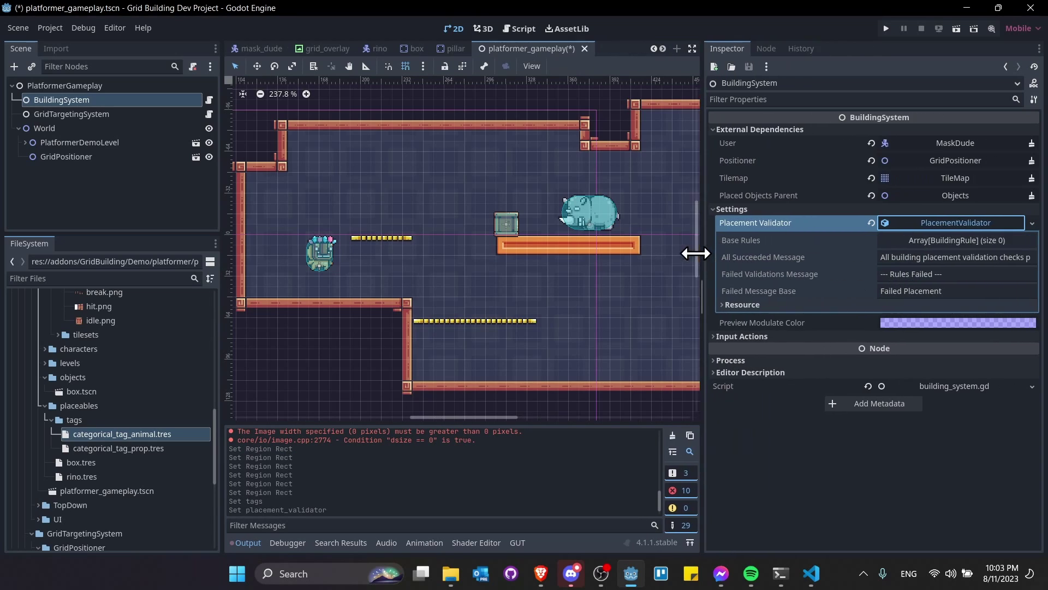
# - Add a new NoCollisionsRule to the placement validator's Base Rules array and expand the rule's properties
pyautogui.click(994, 244)
pyautogui.click(1028, 257)
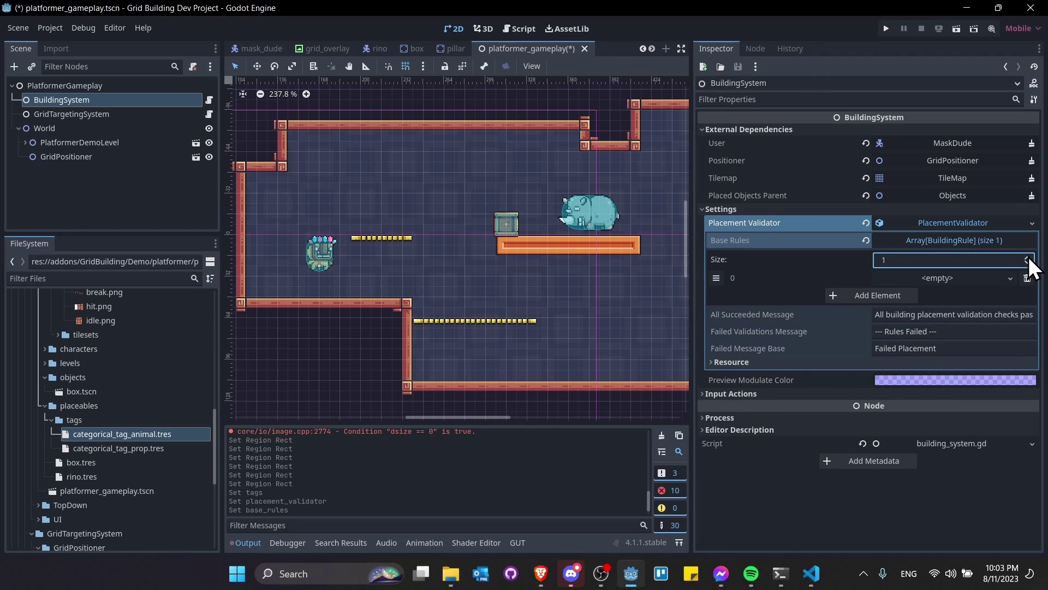
pyautogui.click(1009, 278)
pyautogui.click(971, 309)
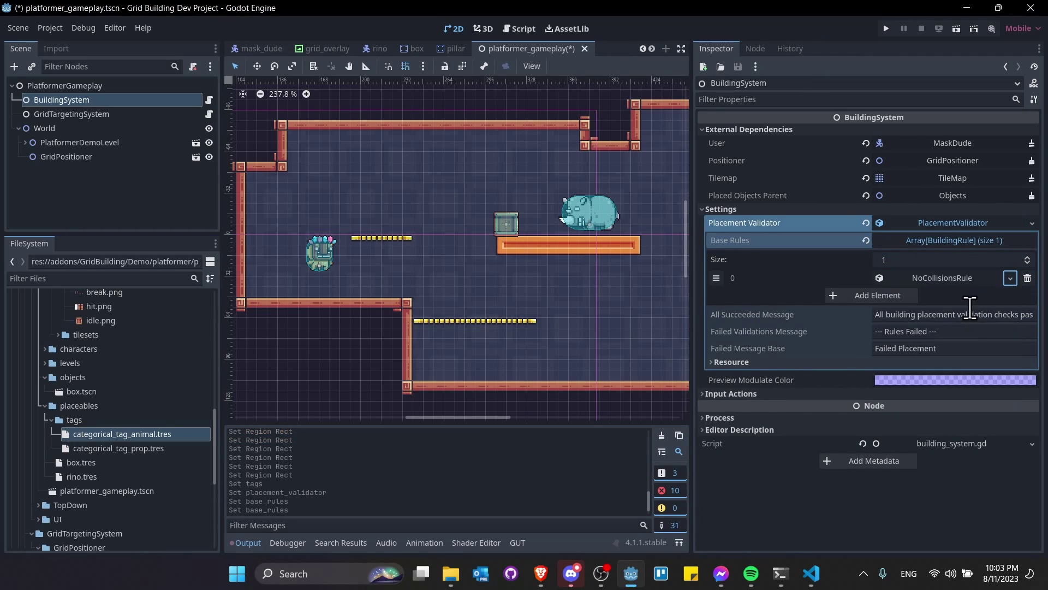
pyautogui.click(967, 280)
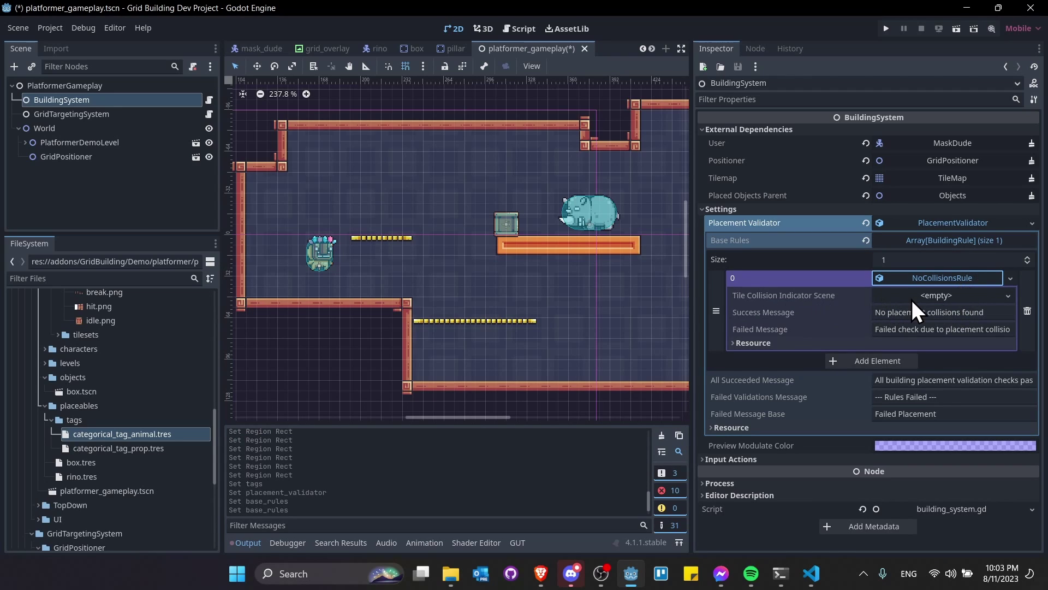
pyautogui.click(955, 294)
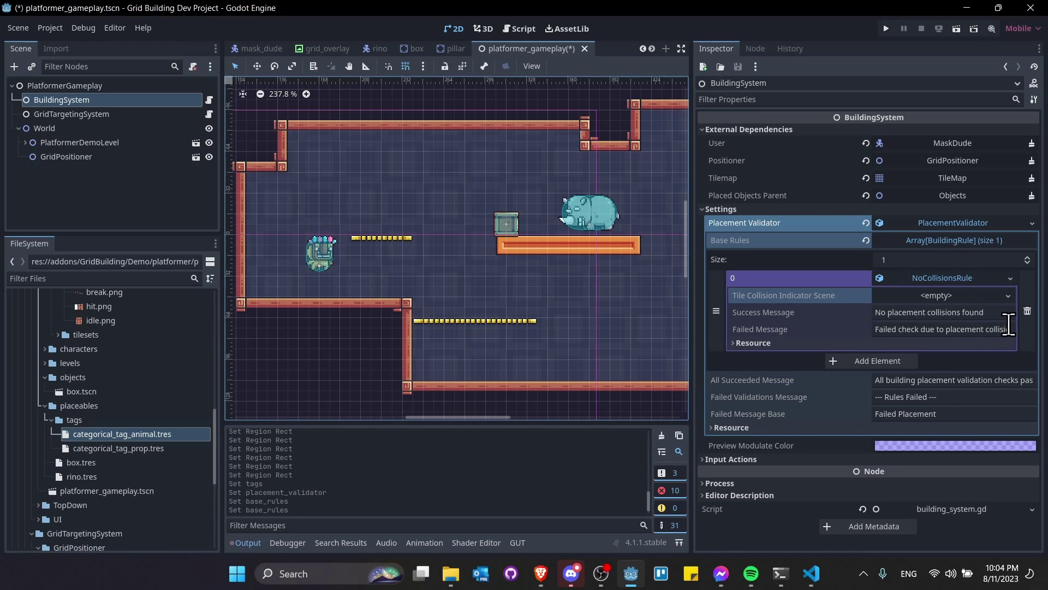
# - Search the project files for "indicator" and open the tile_collision_indicator_16x16_minimal.tscn scene
pyautogui.click(63, 274)
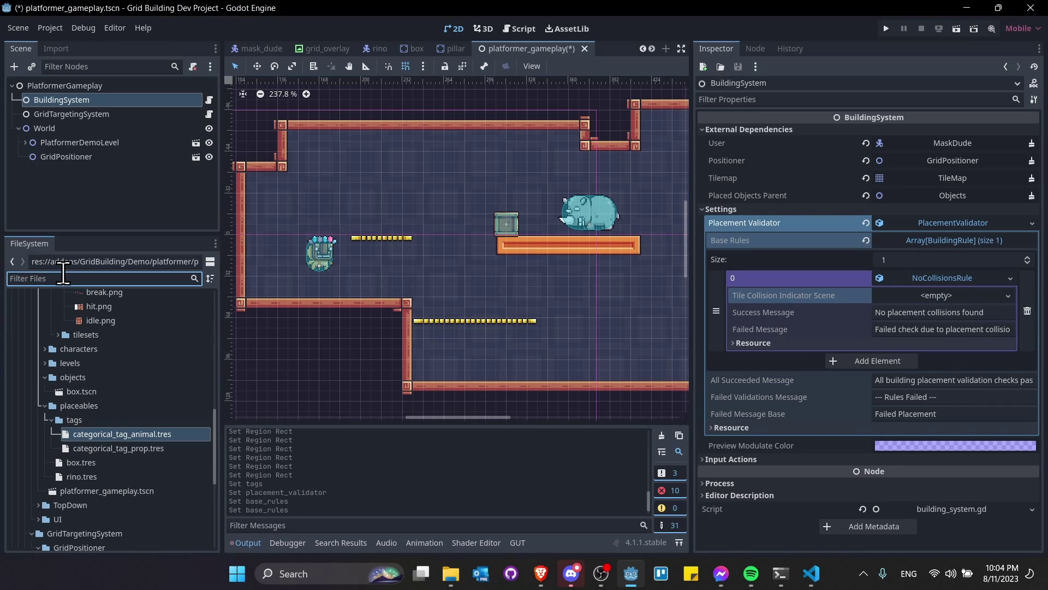
pyautogui.write('indicator')
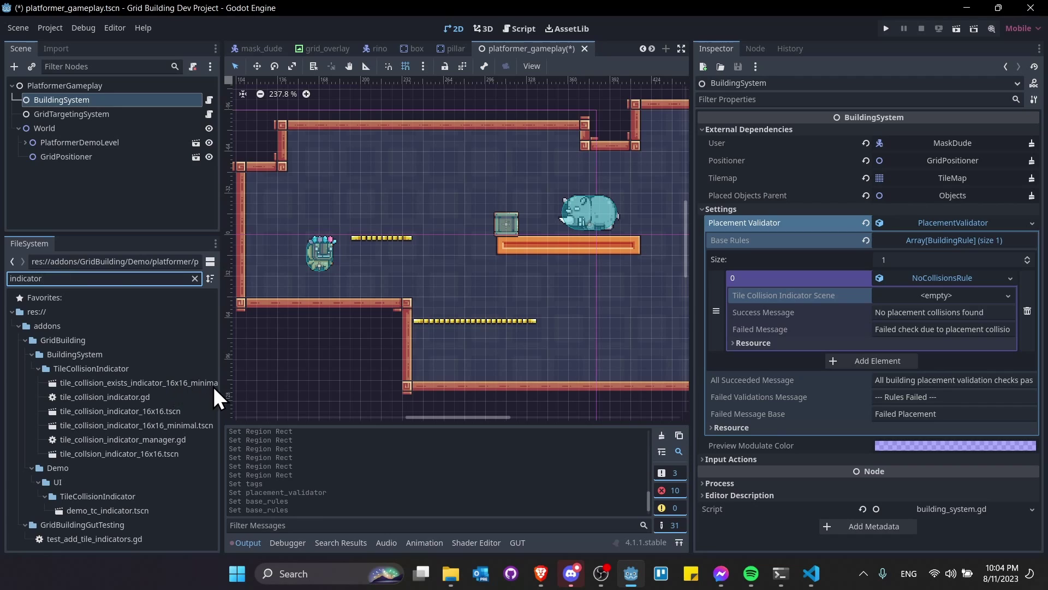
pyautogui.moveTo(218, 391); pyautogui.dragTo(264, 393)
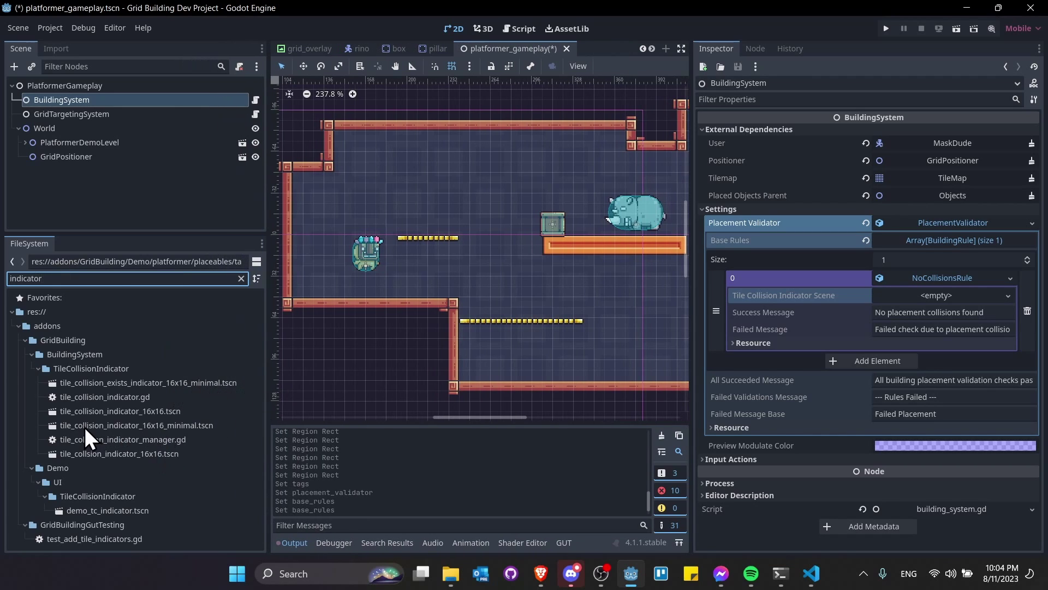
pyautogui.doubleClick(192, 427)
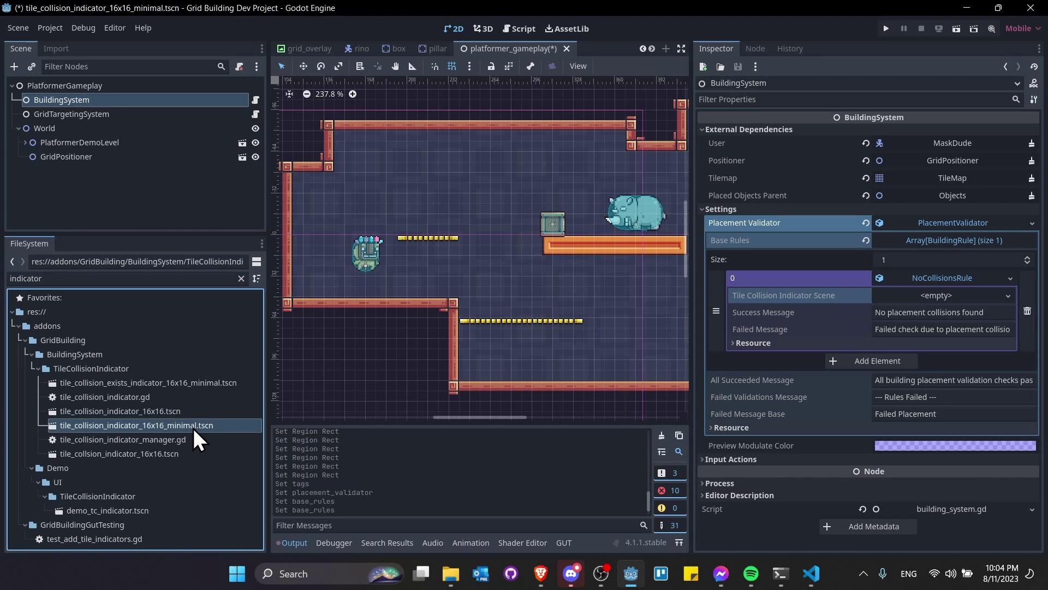
pyautogui.scroll(20, 348, 133)
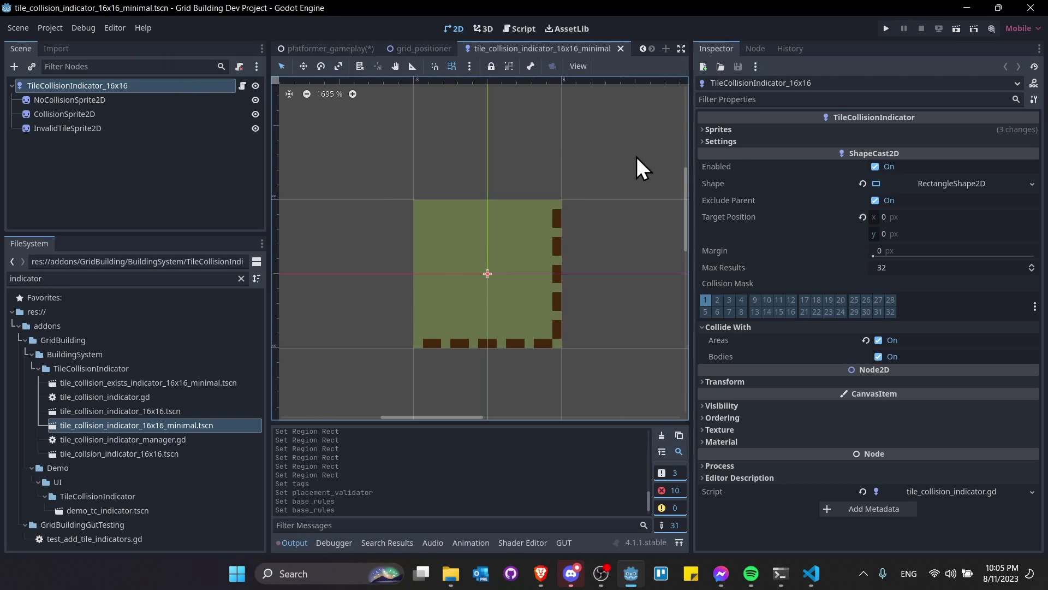
# - Examine the tile collision indicator's Sprites and Settings properties, including the Expected Tile Custom Data dictionary
pyautogui.click(720, 130)
pyautogui.click(721, 192)
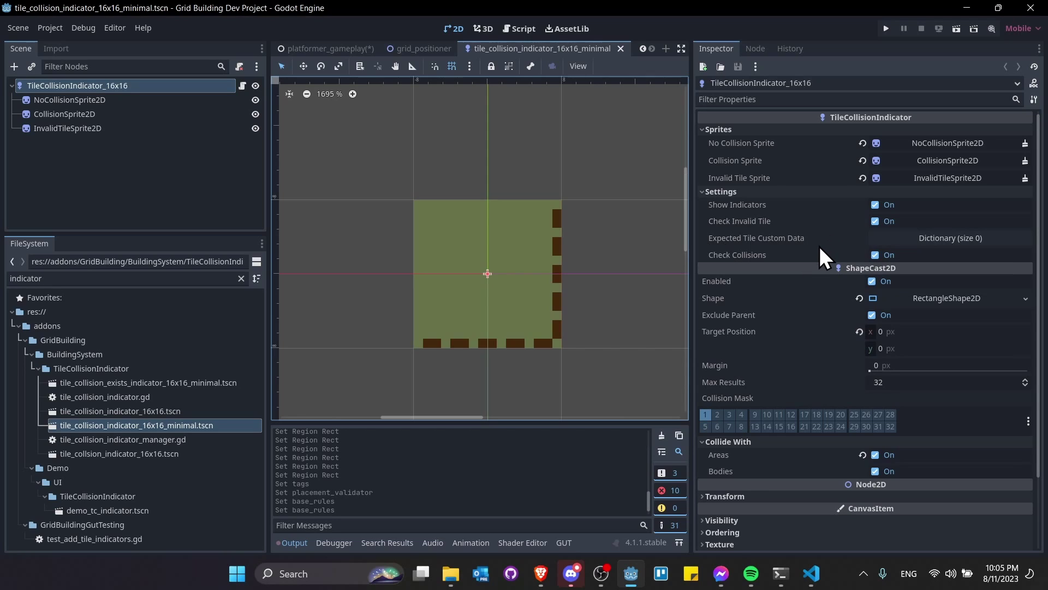
pyautogui.moveTo(778, 241)
pyautogui.scroll(-1, 487, 365)
pyautogui.moveTo(422, 352); pyautogui.dragTo(404, 234, button='middle')
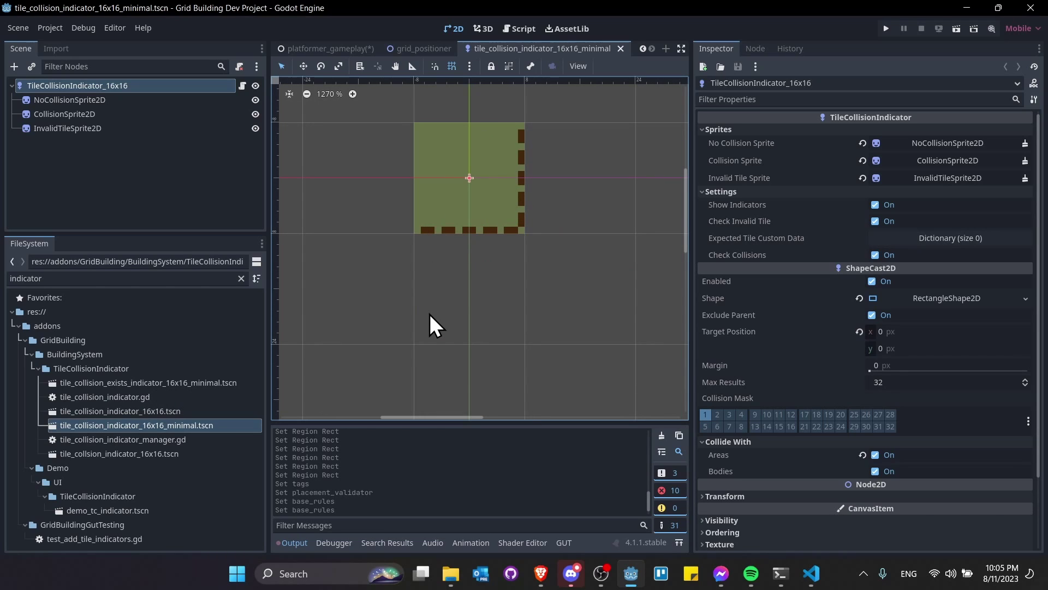
pyautogui.moveTo(430, 313); pyautogui.dragTo(436, 307, button='middle')
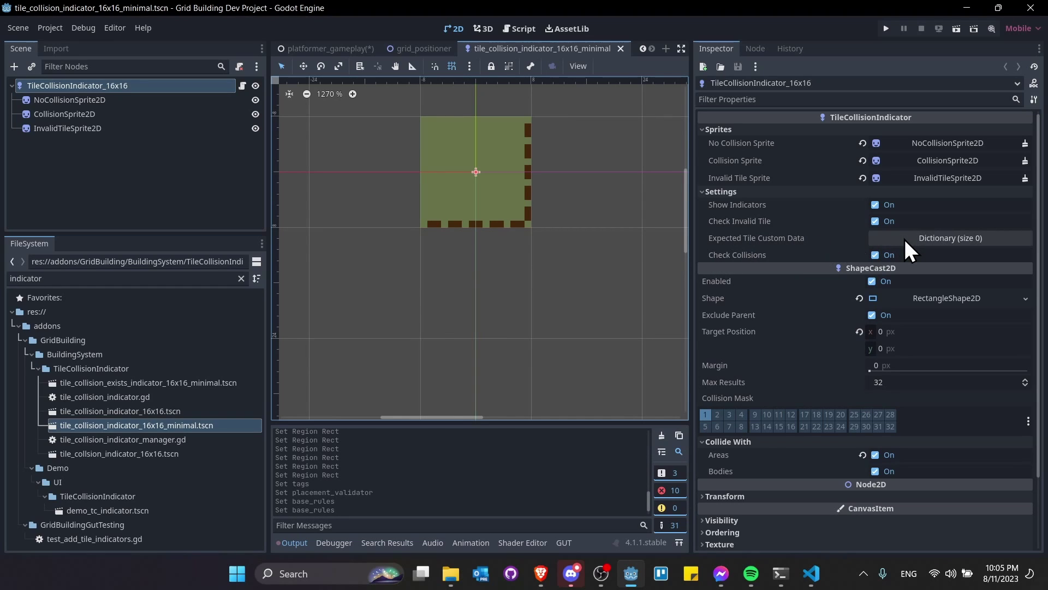
pyautogui.click(923, 237)
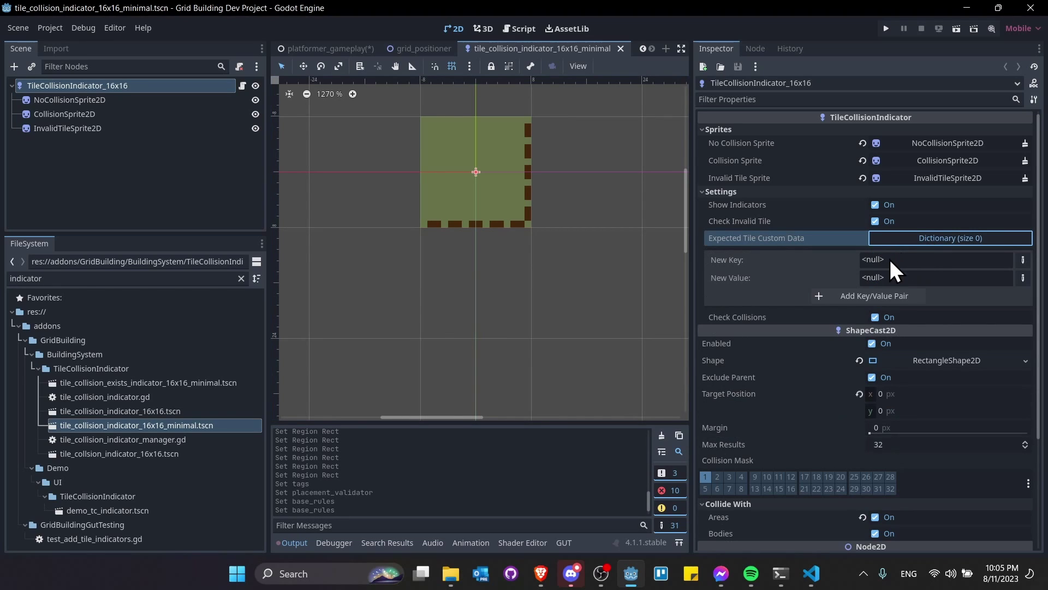
# - Collapse the Expected Tile Custom Data dictionary and save the tile collision indicator scene
pyautogui.click(919, 237)
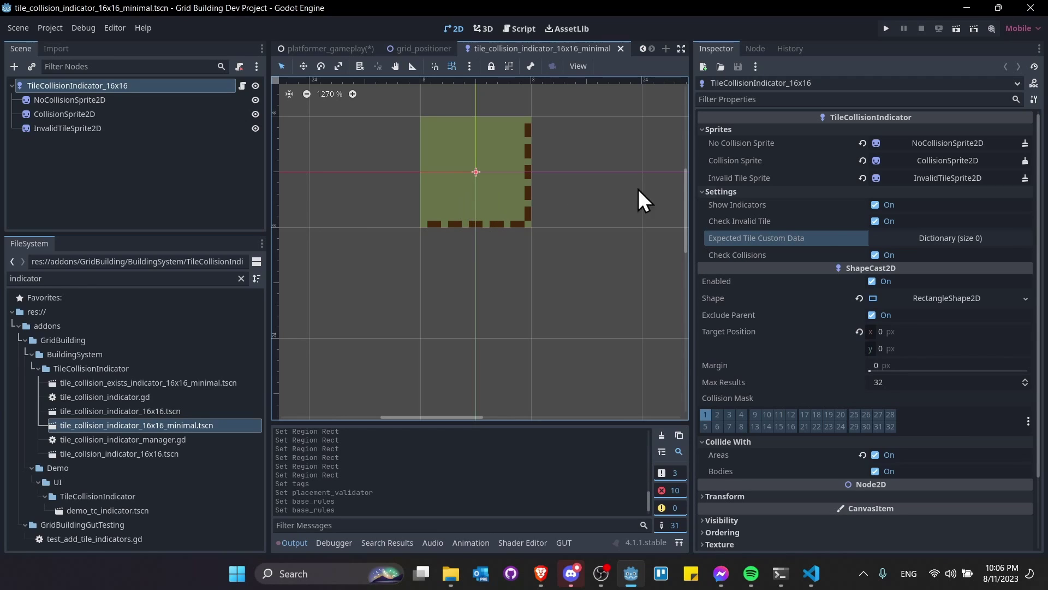
pyautogui.moveTo(586, 249); pyautogui.dragTo(599, 257, button='middle')
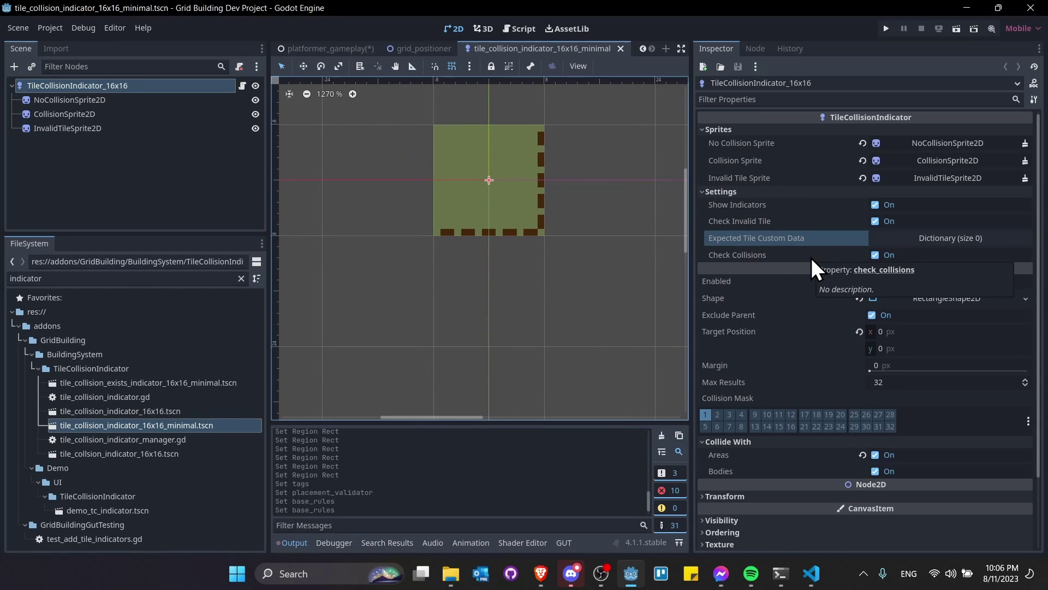
pyautogui.scroll(-1, 586, 269)
pyautogui.hotkey('ctrl', 's')
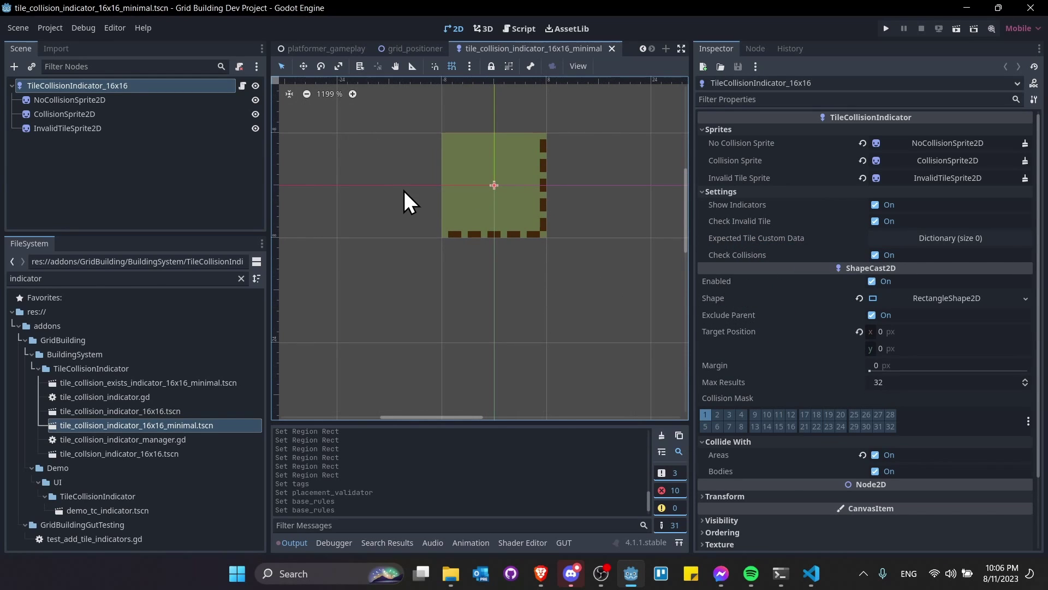
# - Create a new inherited scene from tile_collision_indicator_16x16_minimal.tscn
pyautogui.rightClick(211, 426)
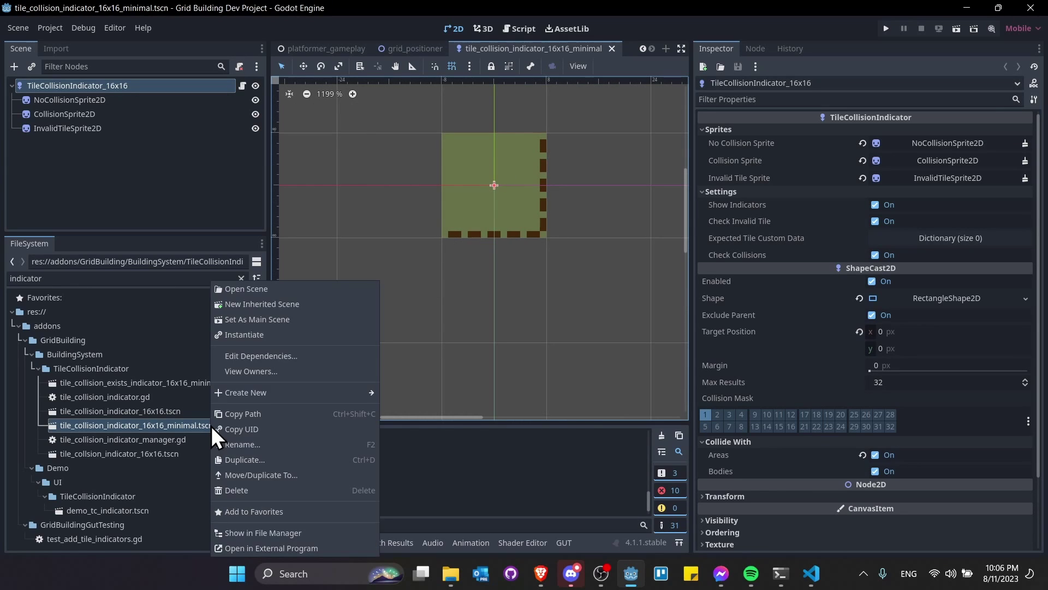
pyautogui.click(285, 305)
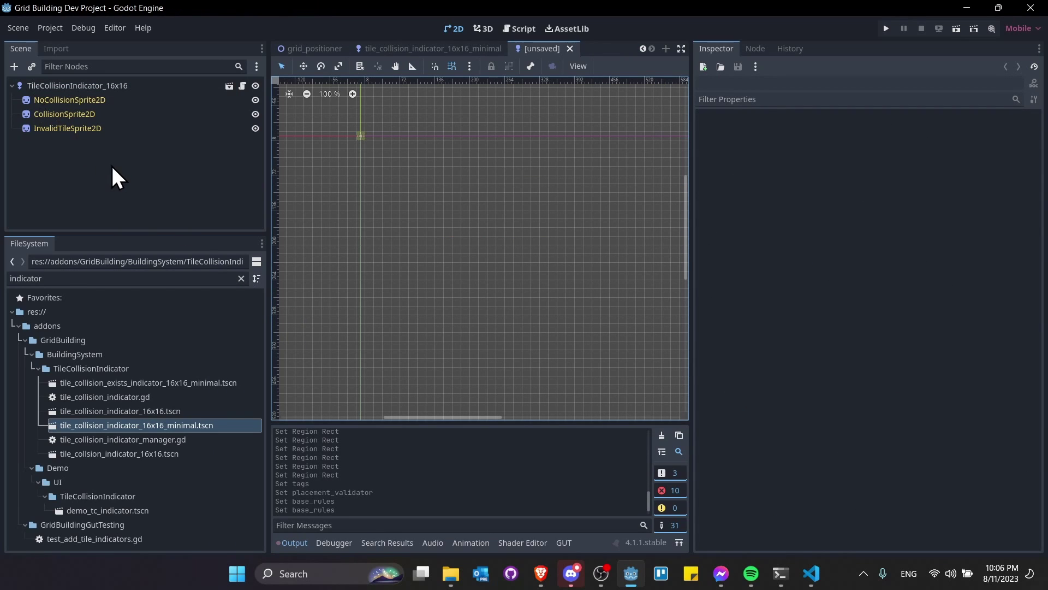
pyautogui.click(129, 147)
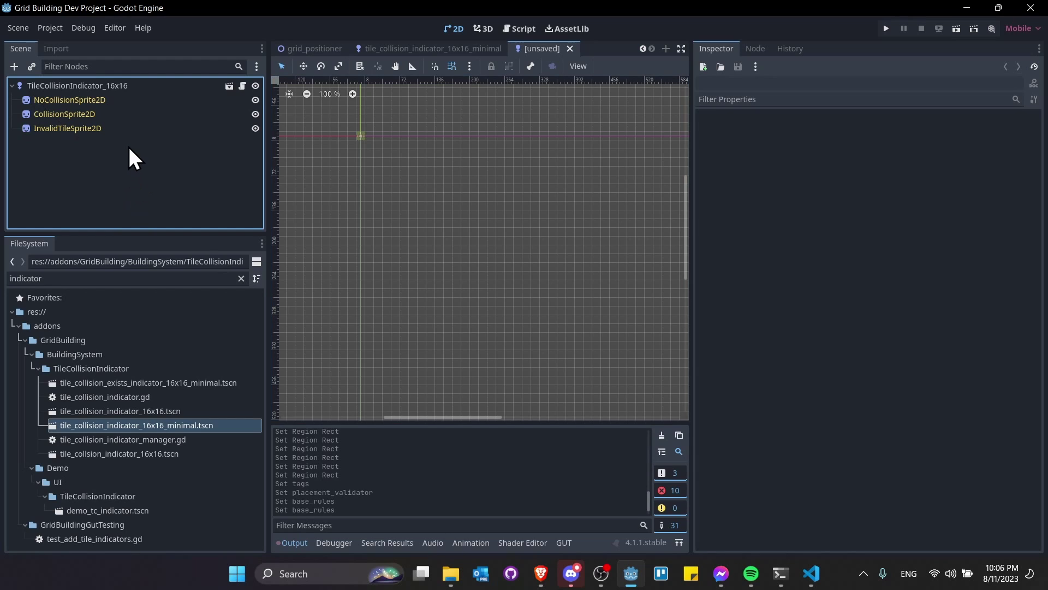
# - Save the inherited scene as platformer_collision_indicator.tscn in a new "indicators" folder inside Demo/platformer
pyautogui.hotkey('ctrl', 's')
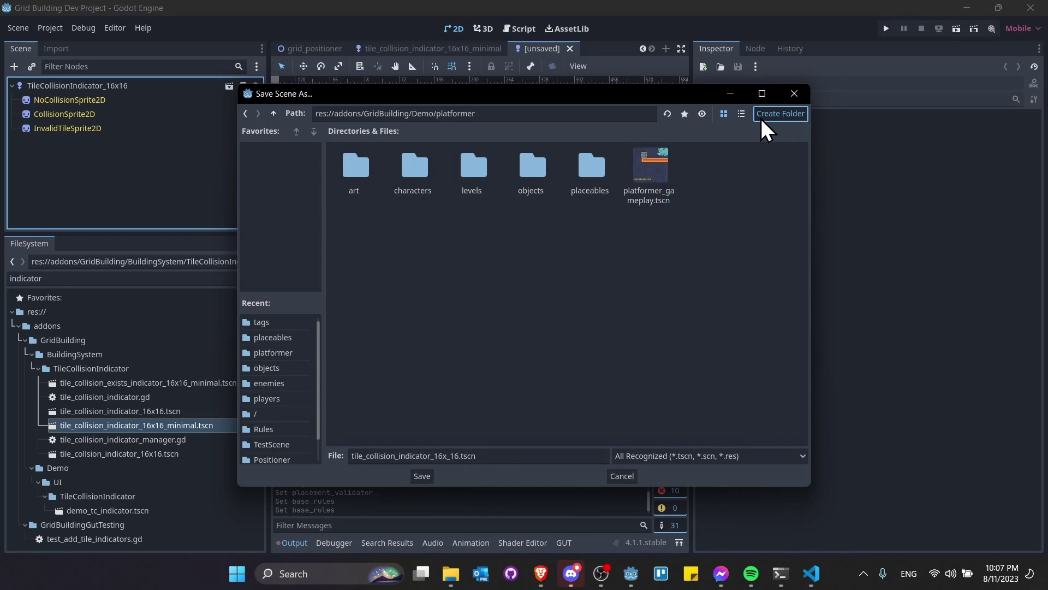
pyautogui.click(763, 114)
pyautogui.write('indicators')
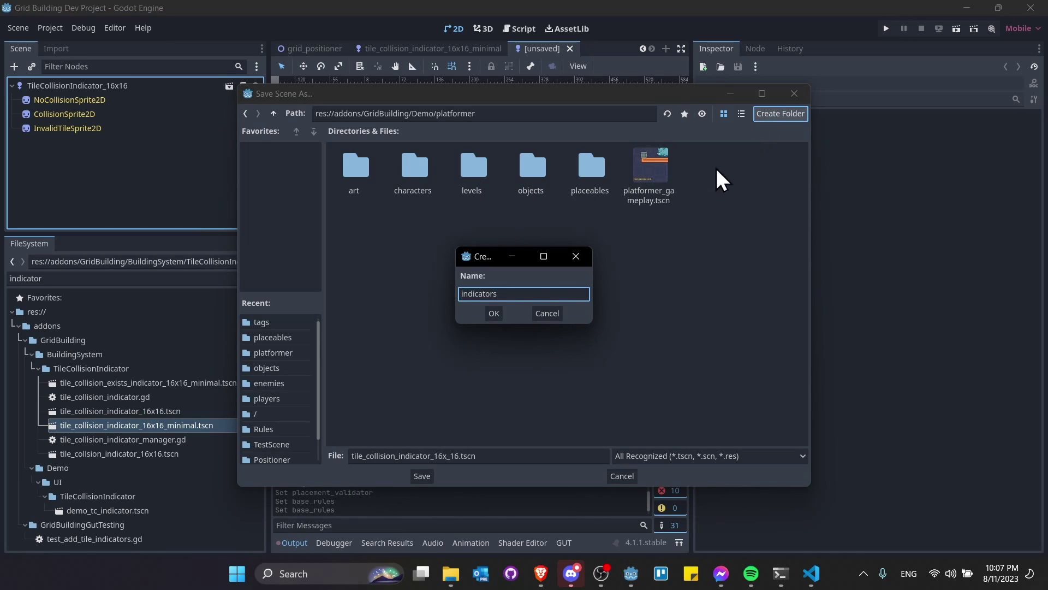
pyautogui.press('Return')
pyautogui.doubleClick(459, 456)
pyautogui.write('platformer_collision_indicator')
pyautogui.click(420, 476)
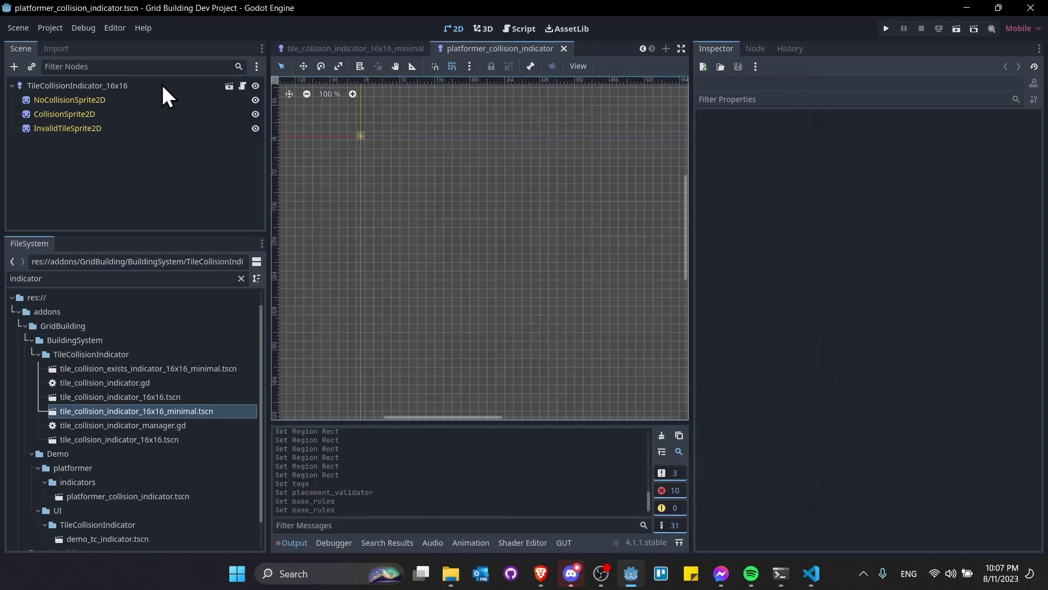
# - Review the inherited indicator's root node properties and close the two indicator scenes and the grid_positioner scene
pyautogui.click(121, 86)
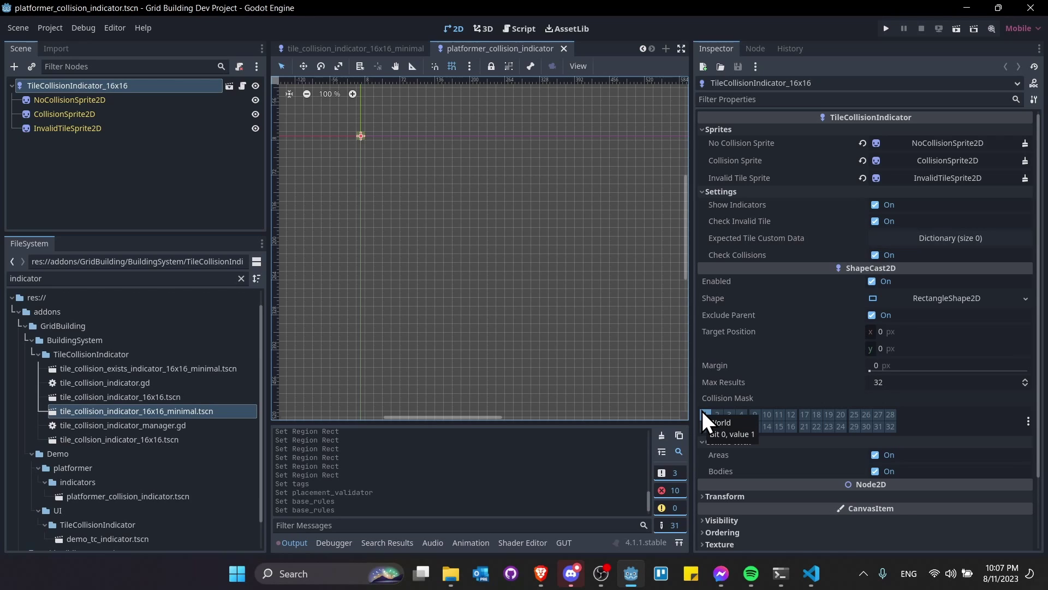
pyautogui.scroll(3, 335, 117)
pyautogui.scroll(2, 388, 215)
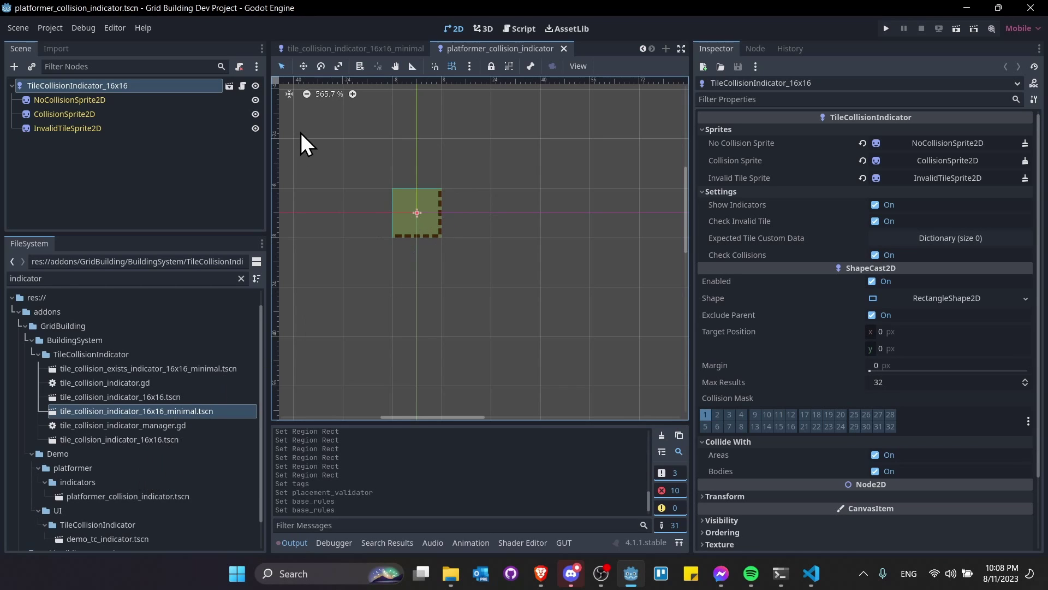
pyautogui.click(564, 48)
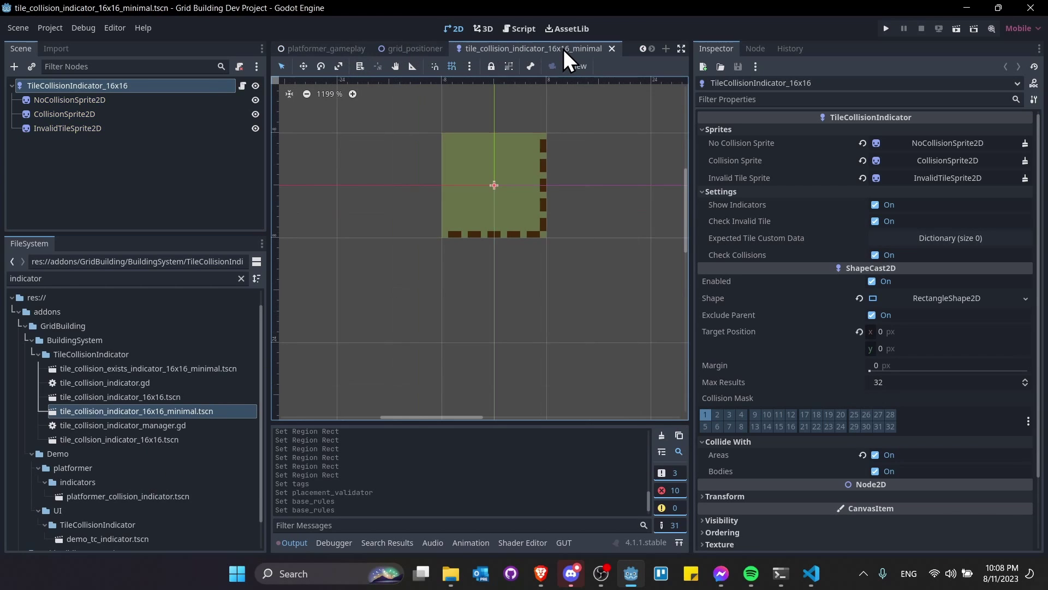
pyautogui.click(612, 48)
pyautogui.click(605, 49)
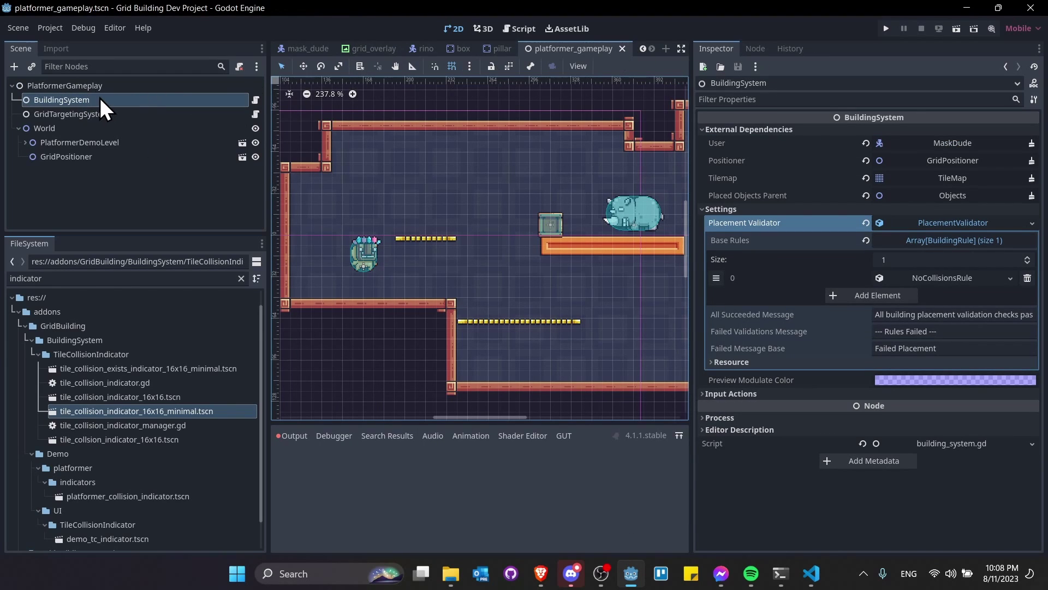
# - Assign platformer_collision_indicator.tscn as the Tile Collision Indicator Scene of the BuildingSystem's NoCollisionsRule
pyautogui.click(942, 276)
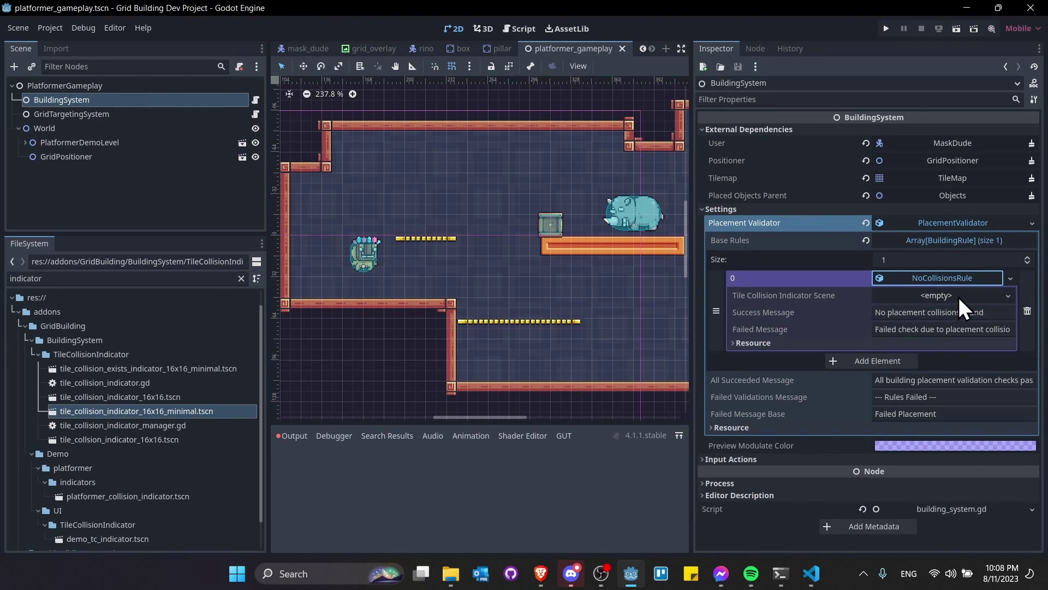
pyautogui.click(1009, 295)
pyautogui.click(998, 332)
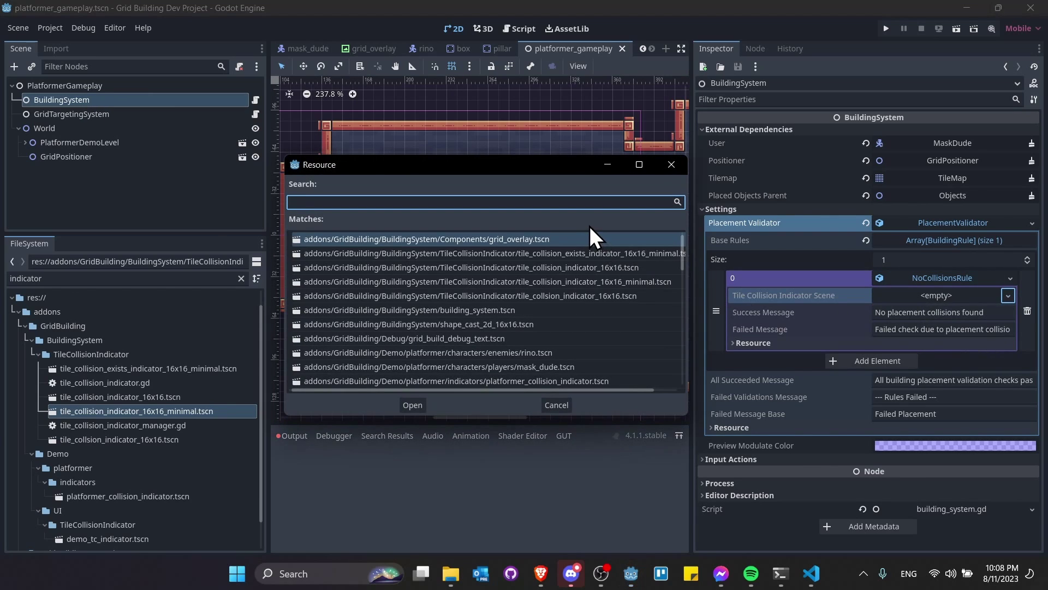
pyautogui.write('platformer')
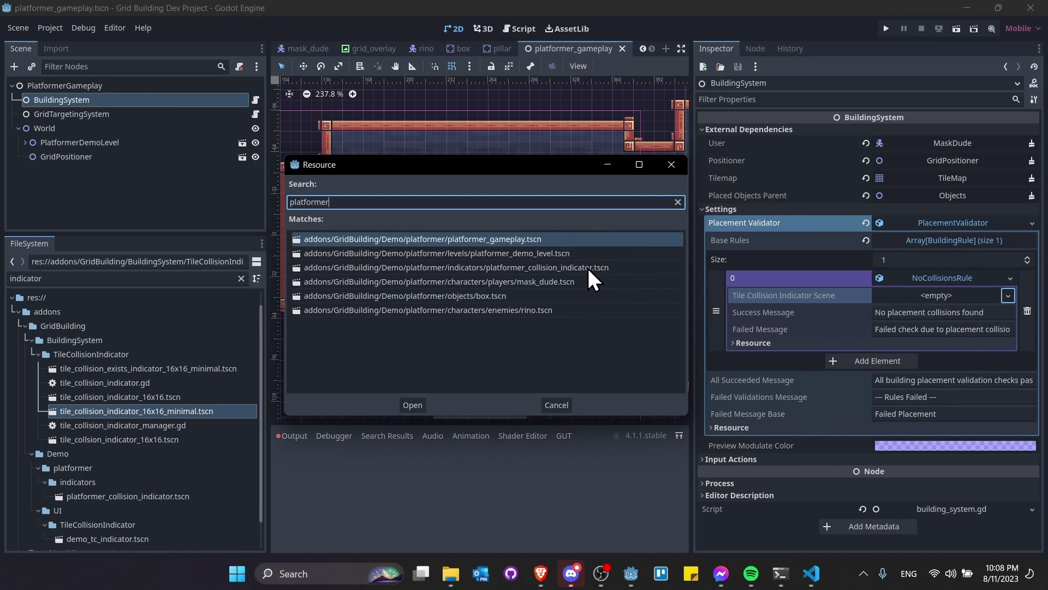
pyautogui.click(588, 267)
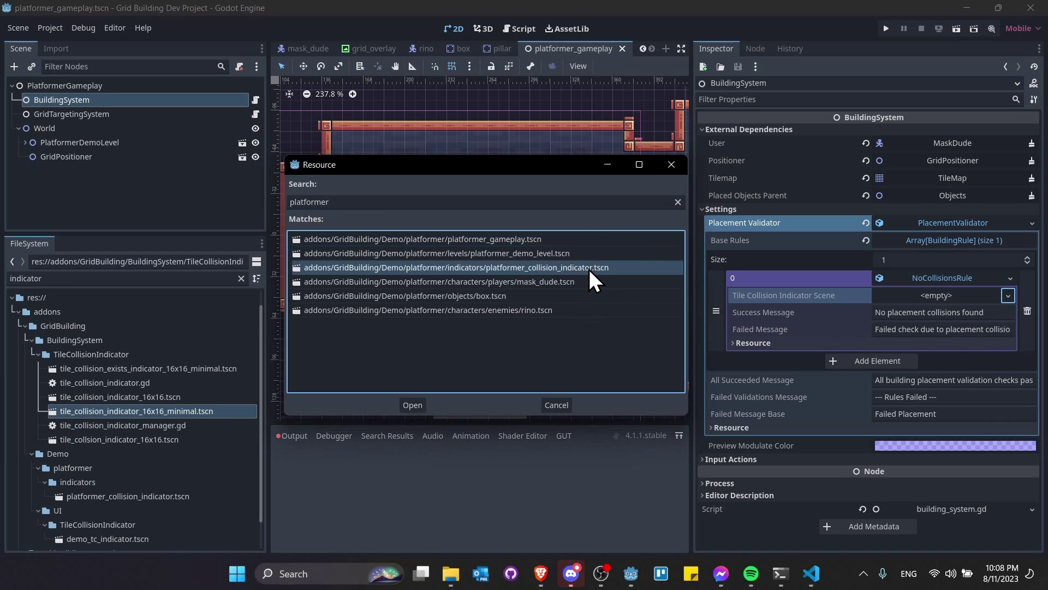
pyautogui.click(413, 404)
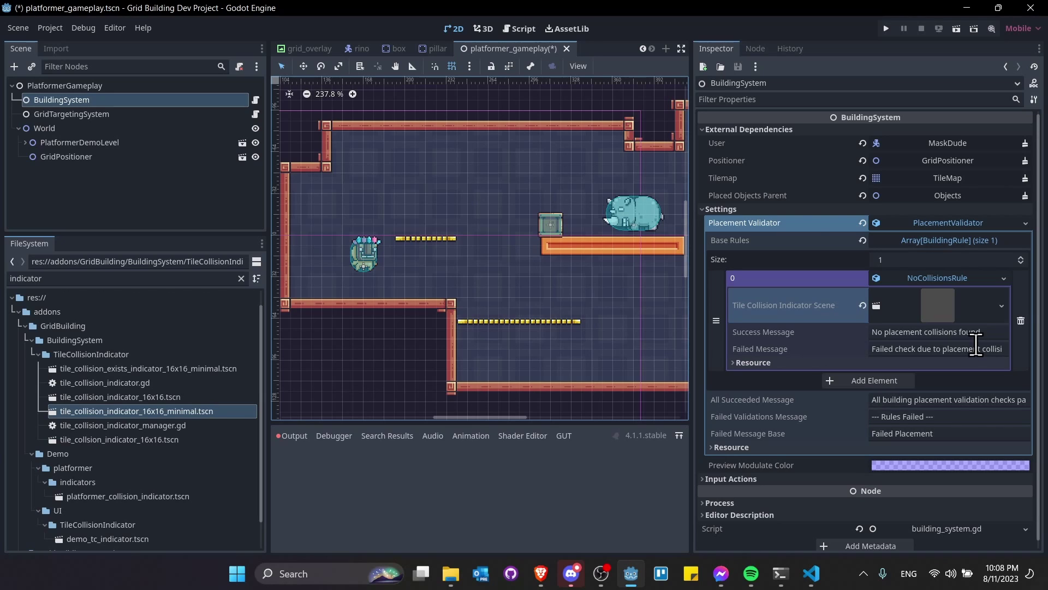
# - Review the NoCollisionsRule's Success Message and Failed Message texts and save the platformer_gameplay scene
pyautogui.click(939, 345)
pyautogui.moveTo(965, 333); pyautogui.dragTo(865, 330)
pyautogui.click(887, 350)
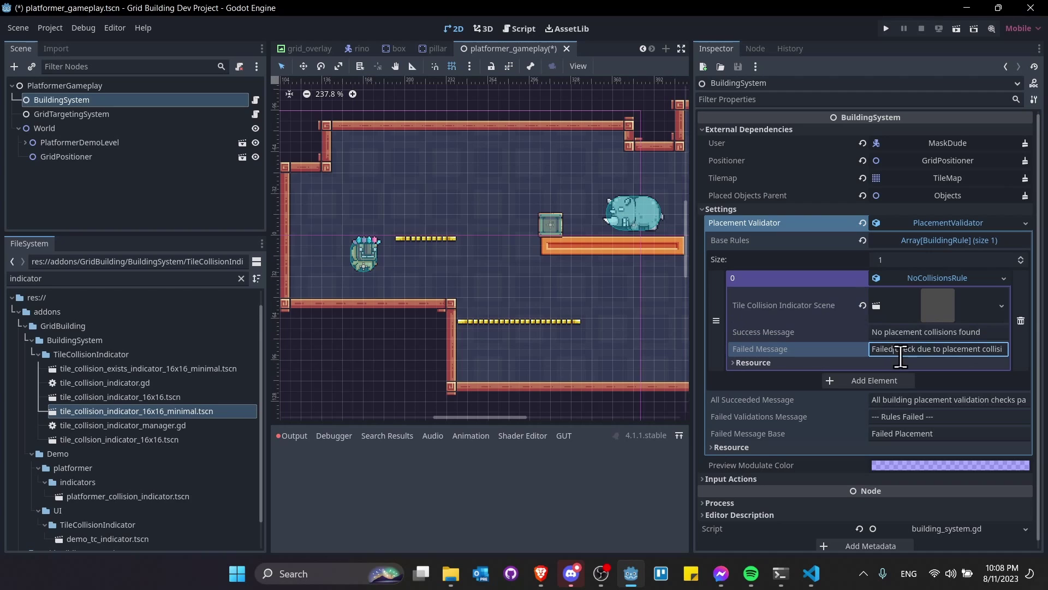
pyautogui.moveTo(986, 349); pyautogui.dragTo(792, 351)
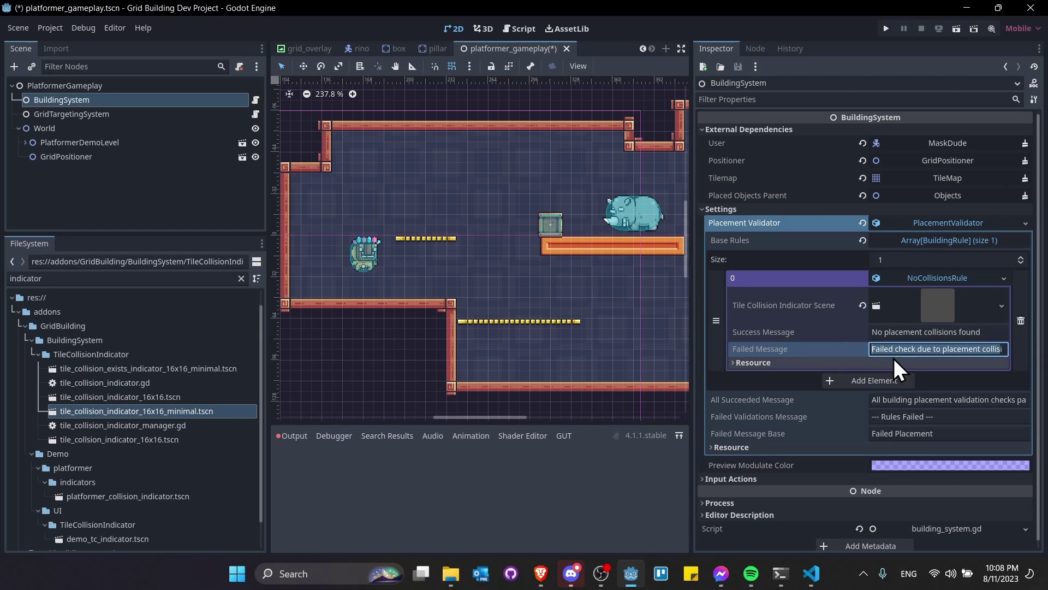
pyautogui.hotkey('ctrl', 's')
pyautogui.scroll(-2, 555, 231)
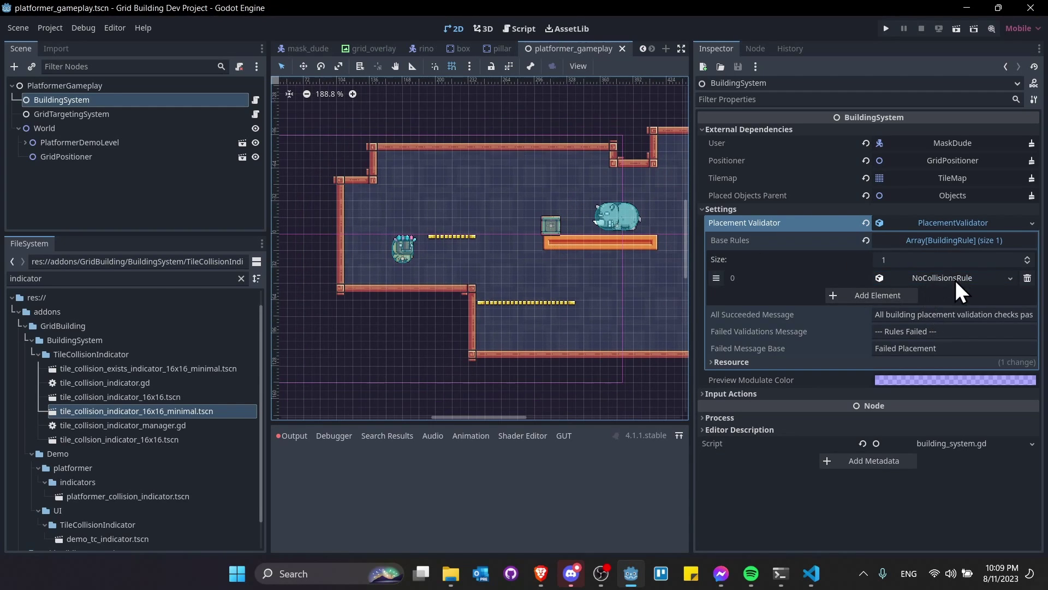
pyautogui.moveTo(648, 245); pyautogui.dragTo(600, 258, button='middle')
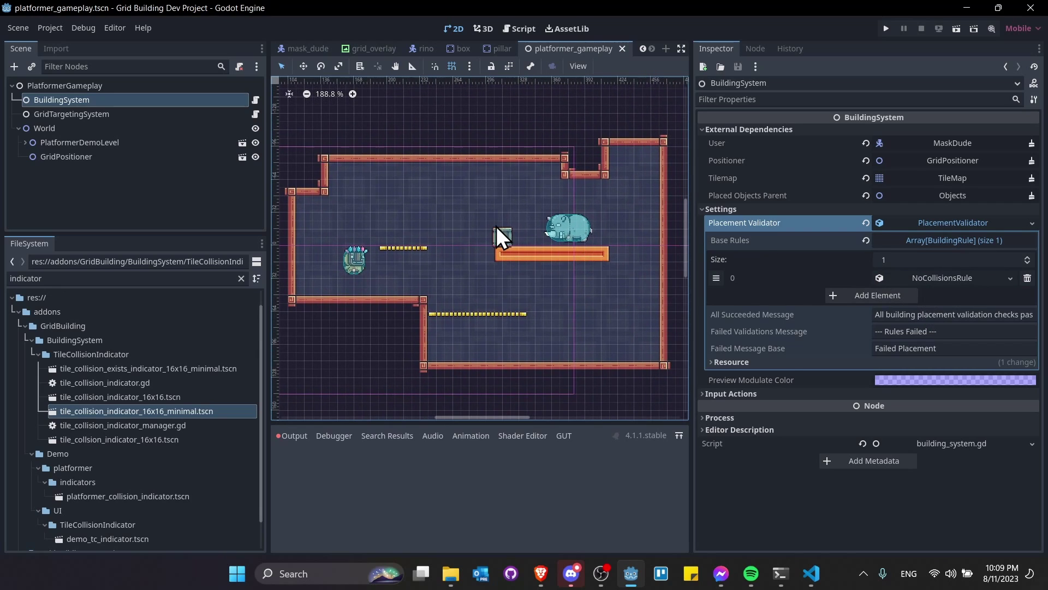
pyautogui.scroll(2, 513, 249)
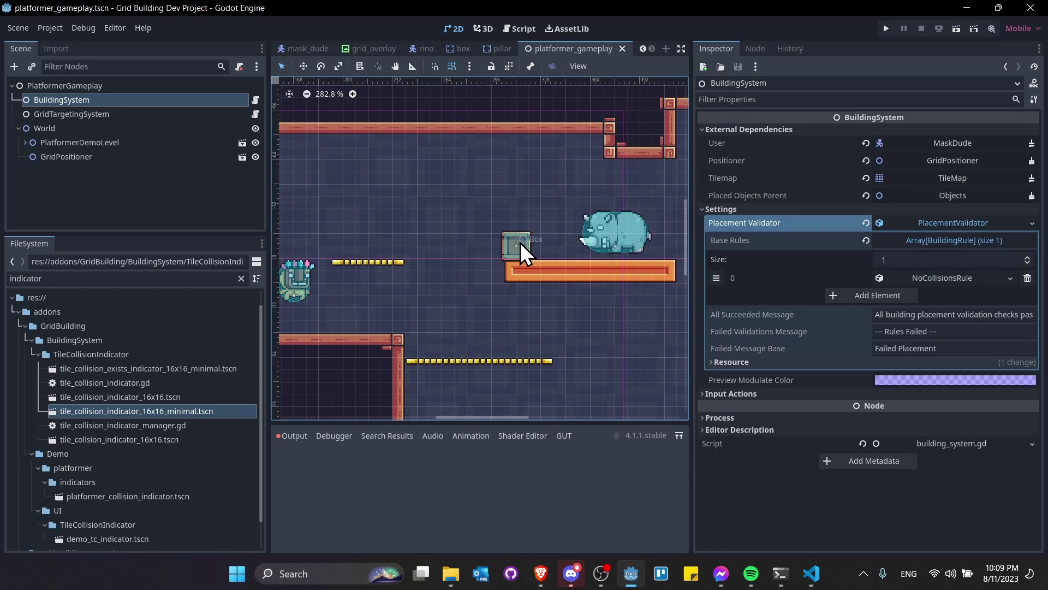
pyautogui.scroll(2, 513, 243)
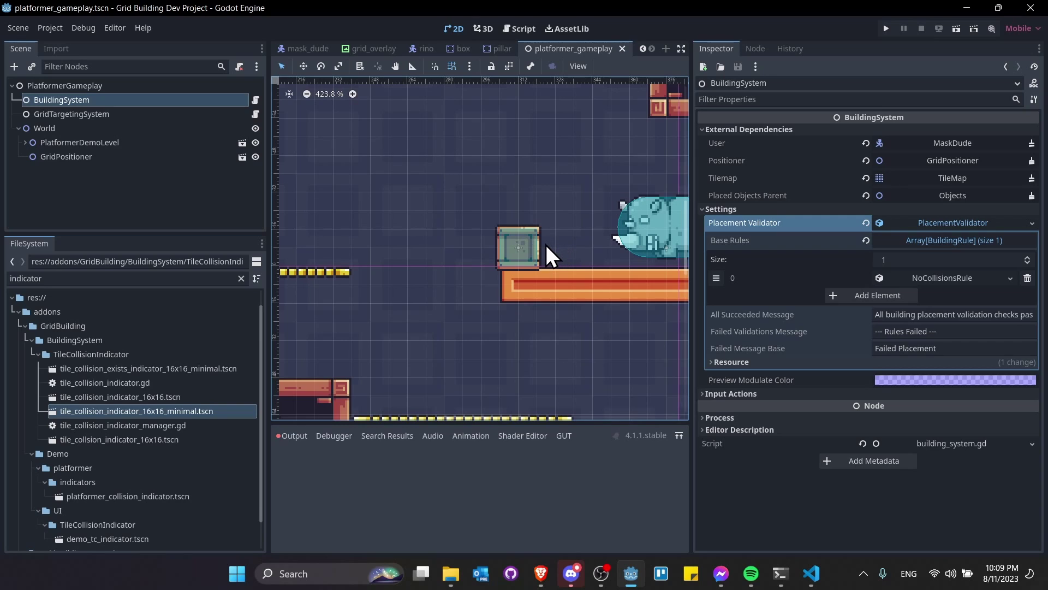
pyautogui.scroll(-2, 431, 220)
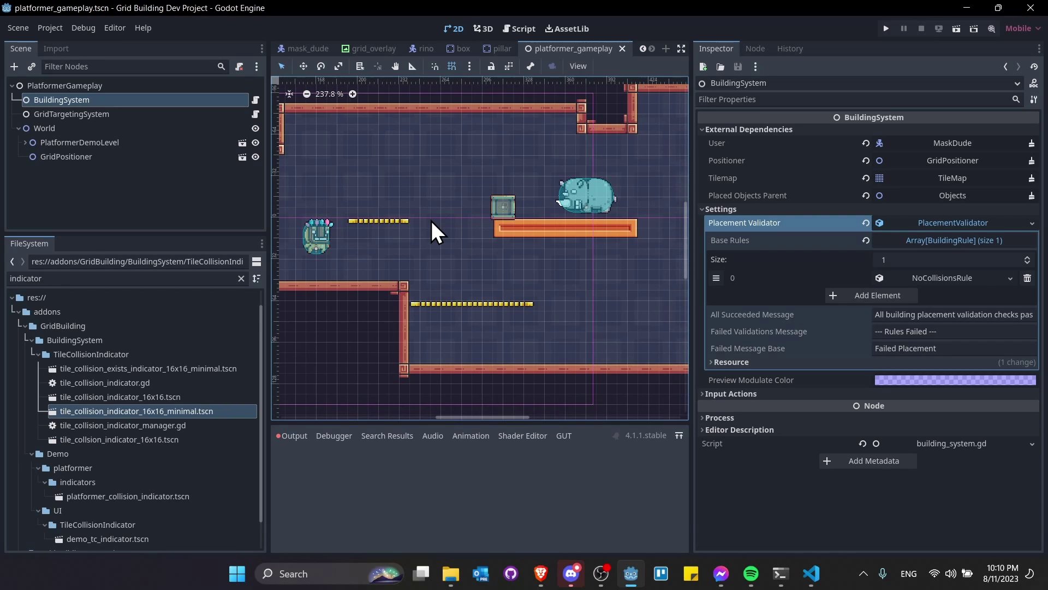
# - Widen the 2D viewport and add a CanvasLayer child node to the PlatformerGameplay root
pyautogui.moveTo(692, 257); pyautogui.dragTo(834, 255)
pyautogui.moveTo(526, 229); pyautogui.dragTo(620, 247, button='middle')
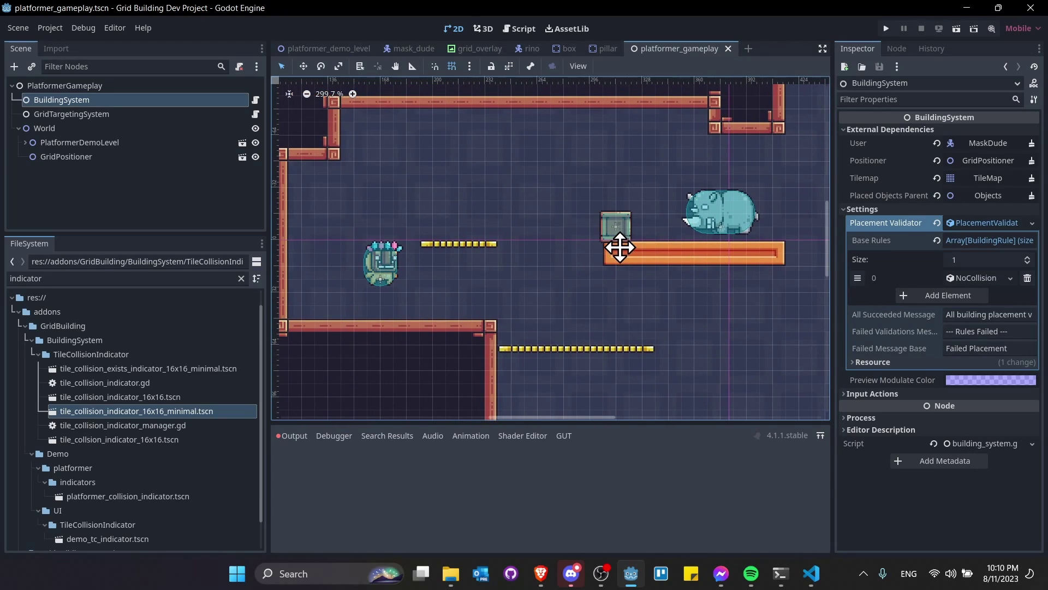
pyautogui.click(122, 169)
pyautogui.rightClick(57, 89)
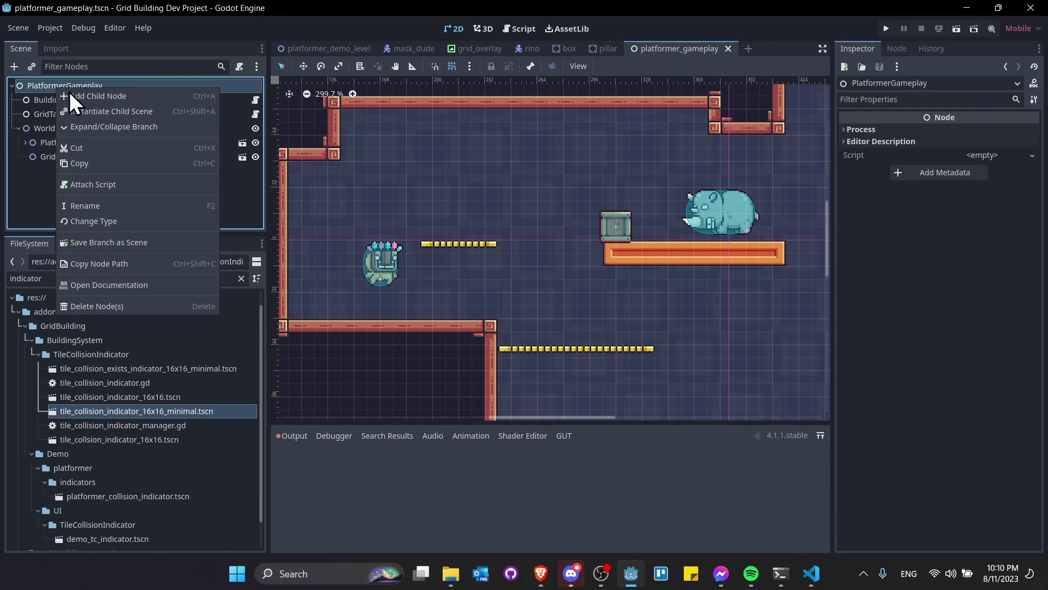
pyautogui.click(110, 101)
pyautogui.write('canvas')
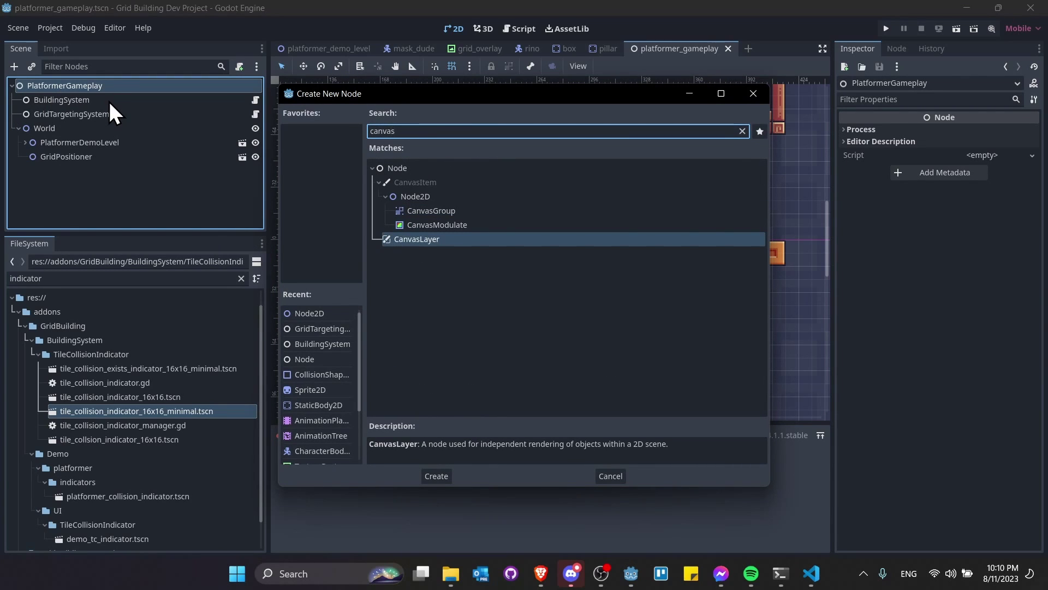
pyautogui.press('Return')
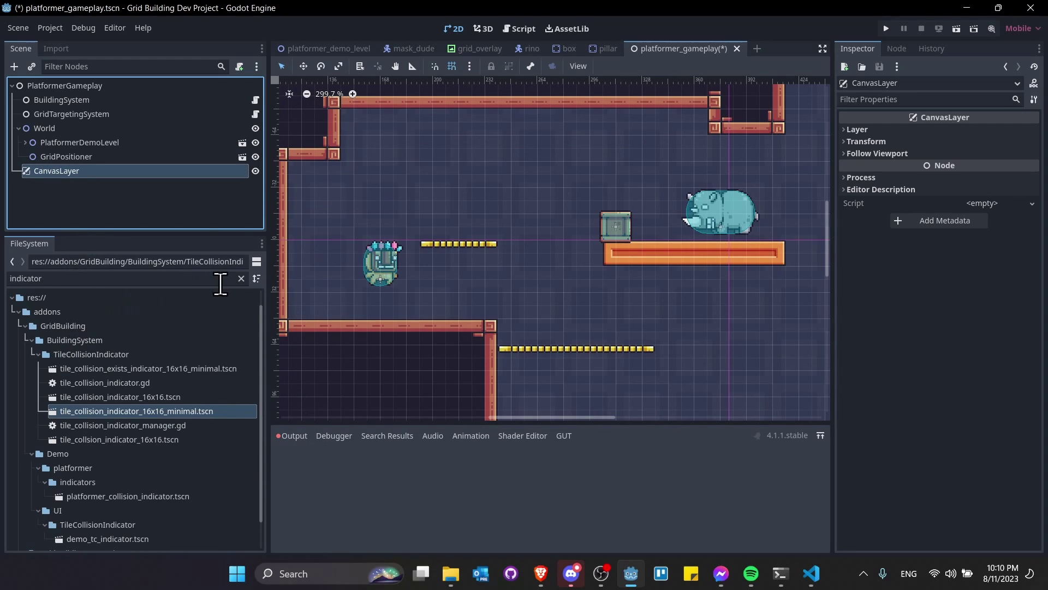
# - Clear the project file filter and expand the PlacementSelection folder under Demo/UI to show its placement UI scenes
pyautogui.click(241, 278)
pyautogui.click(37, 397)
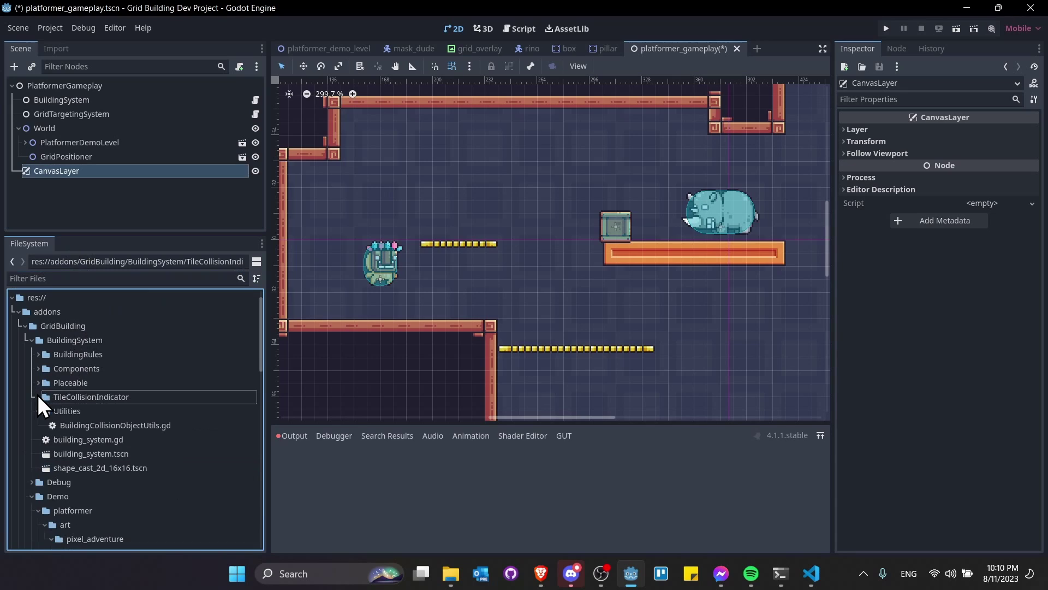
pyautogui.scroll(-3, 43, 421)
pyautogui.click(38, 442)
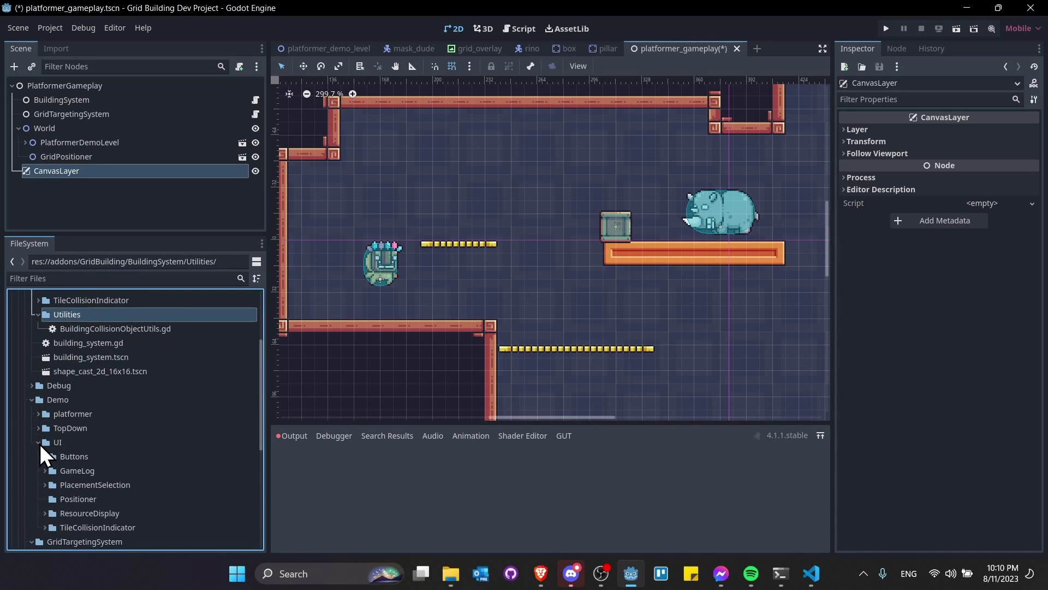
pyautogui.scroll(-1, 60, 443)
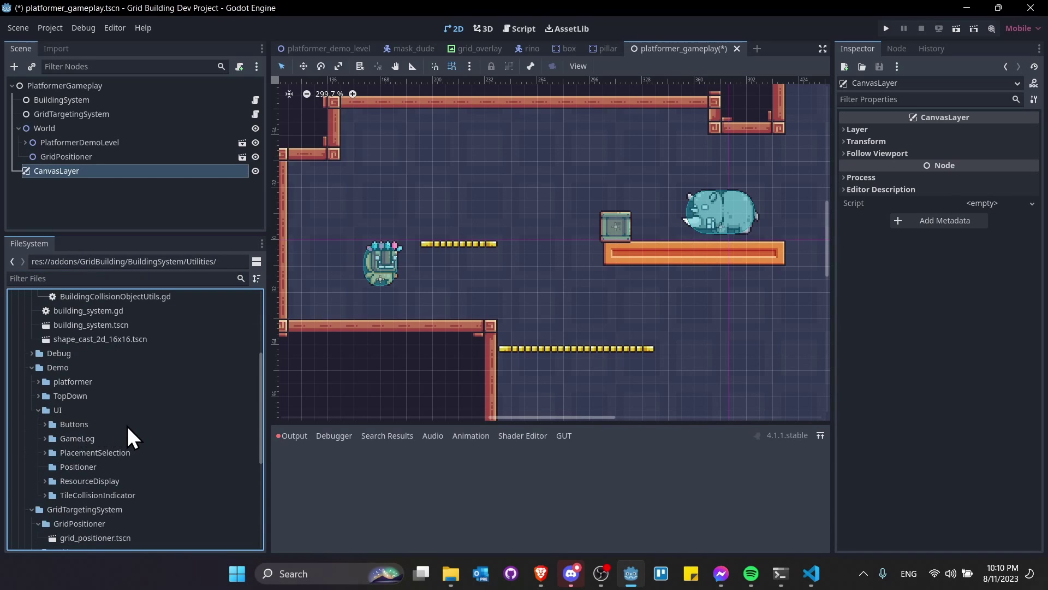
pyautogui.scroll(-1, 126, 424)
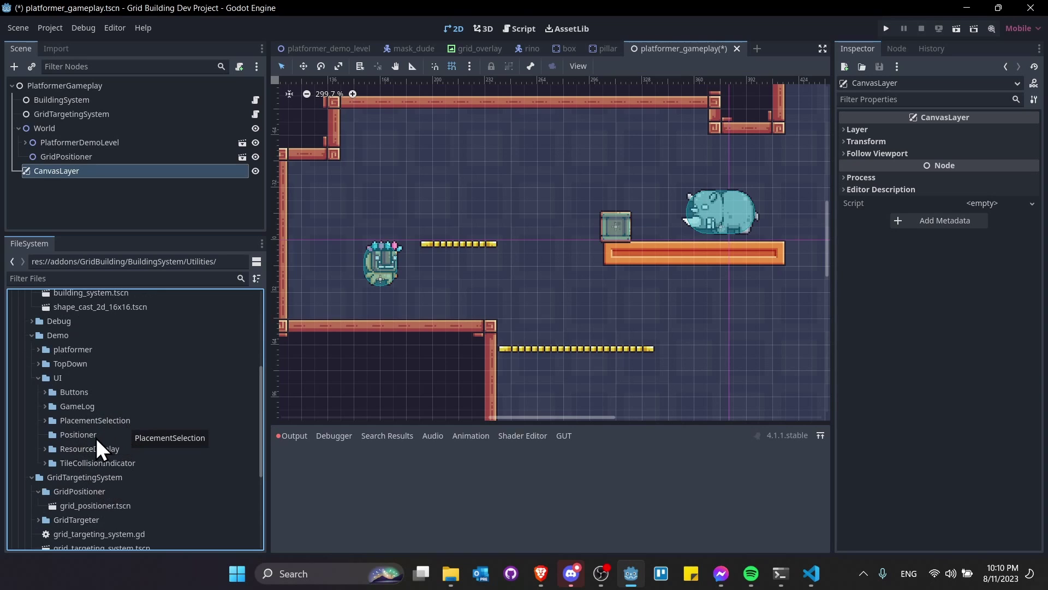
pyautogui.click(46, 422)
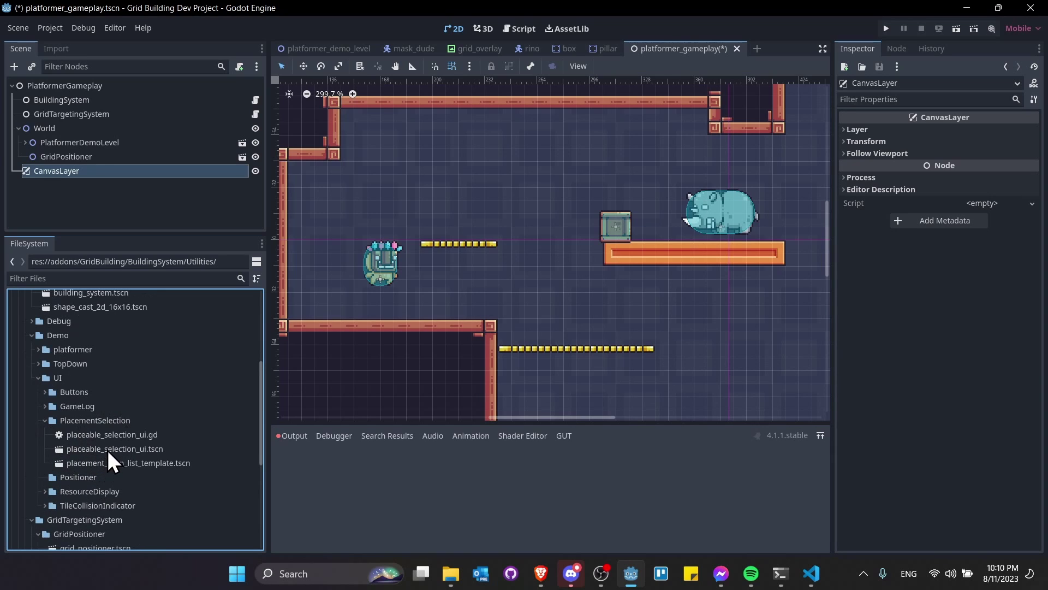
pyautogui.scroll(-3, 510, 263)
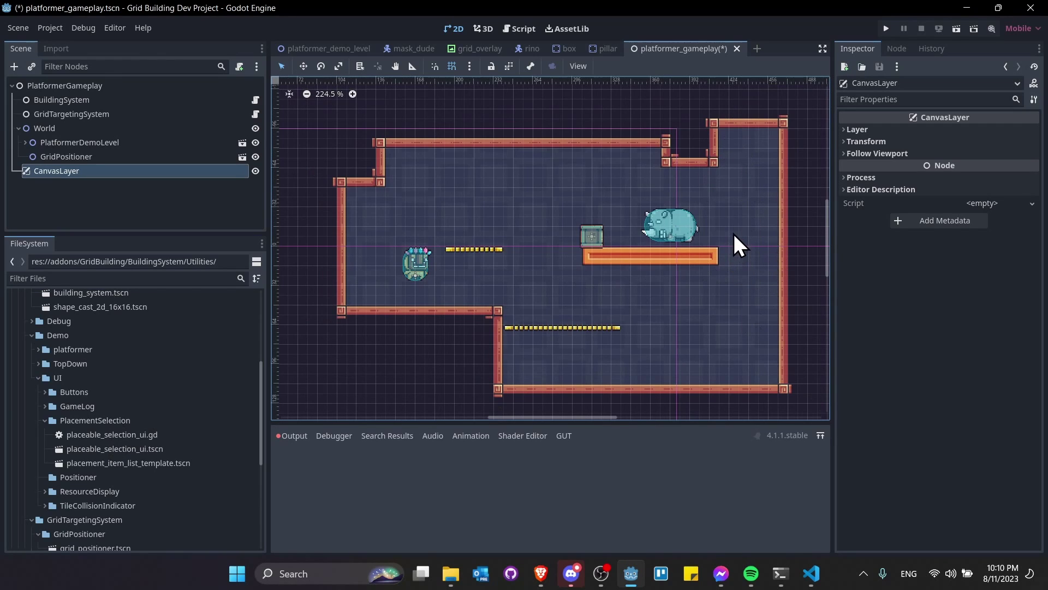
# - Instance placeable_selection_ui.tscn under the CanvasLayer and assign the BuildingSystem node as its Building System dependency
pyautogui.moveTo(744, 244); pyautogui.dragTo(720, 249, button='middle')
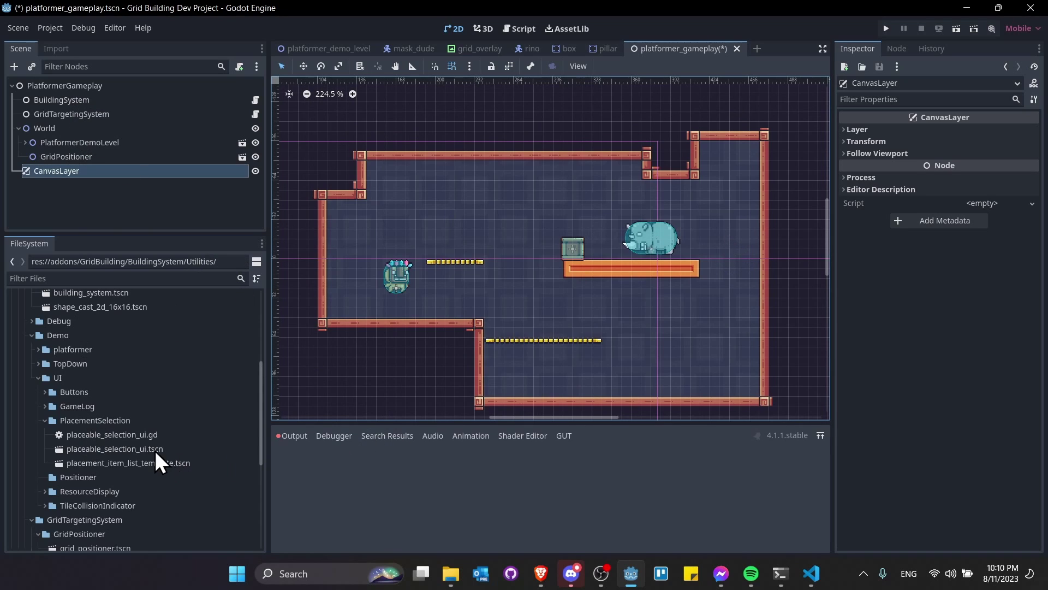
pyautogui.moveTo(155, 450); pyautogui.dragTo(97, 177)
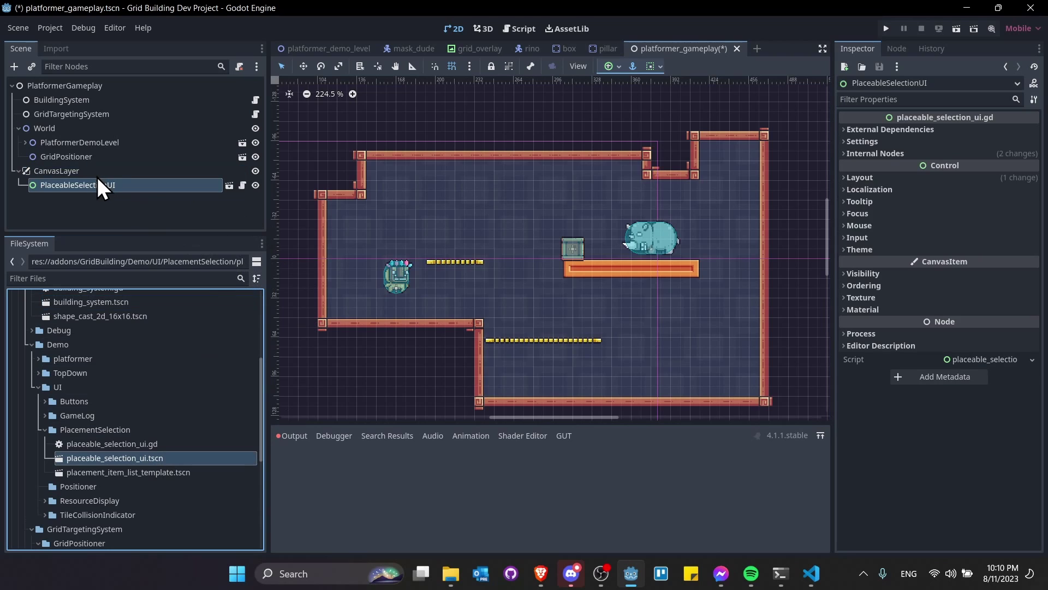
pyautogui.click(902, 128)
pyautogui.click(977, 144)
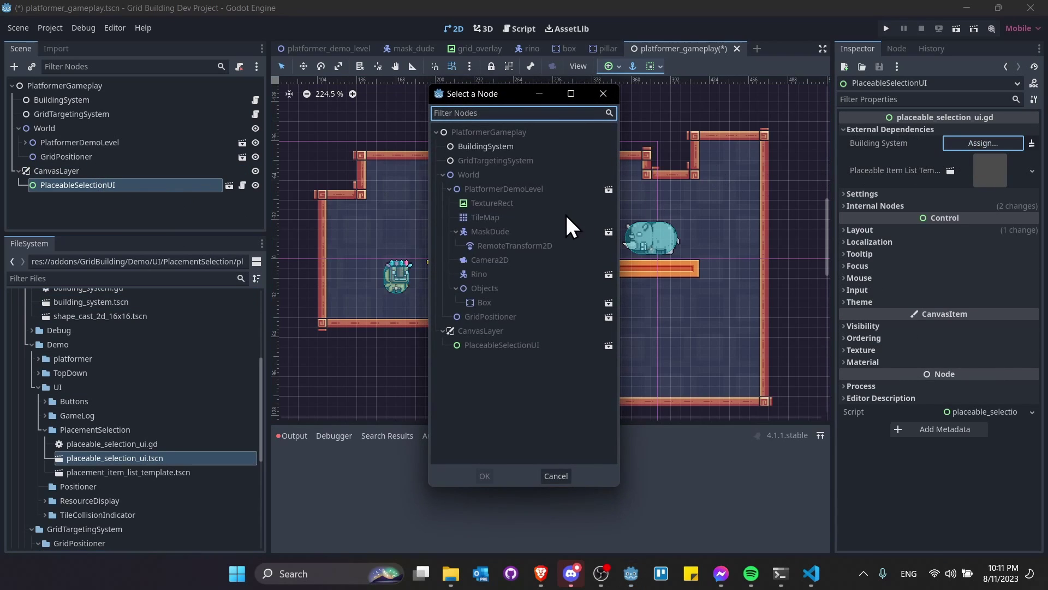
pyautogui.doubleClick(485, 146)
# - Review the PlaceableSelectionUI settings with its Open Actions array, and check the project's Input Map including the built-in actions
pyautogui.click(781, 194)
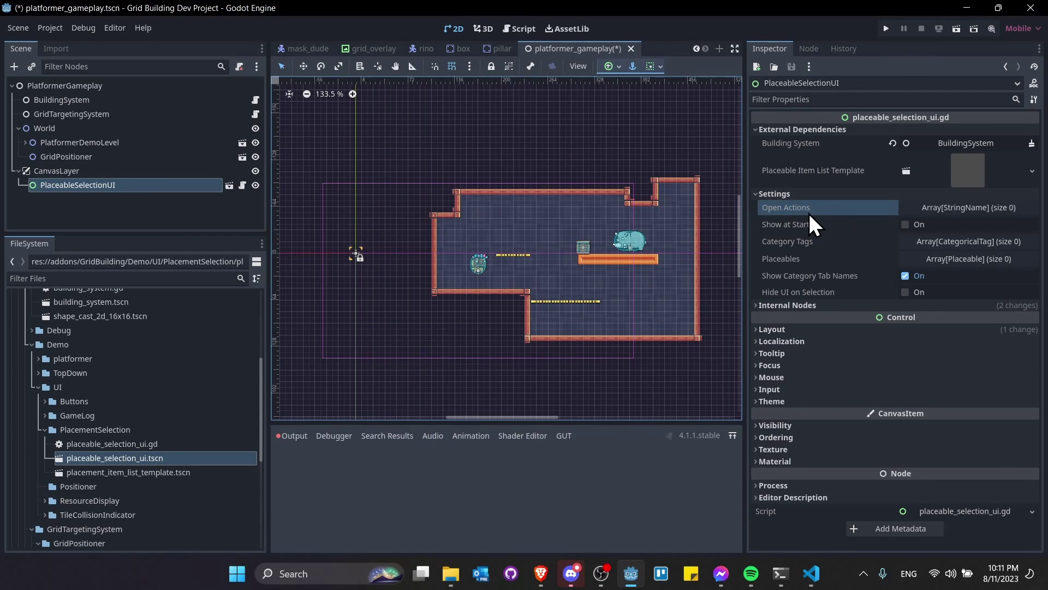
pyautogui.click(935, 208)
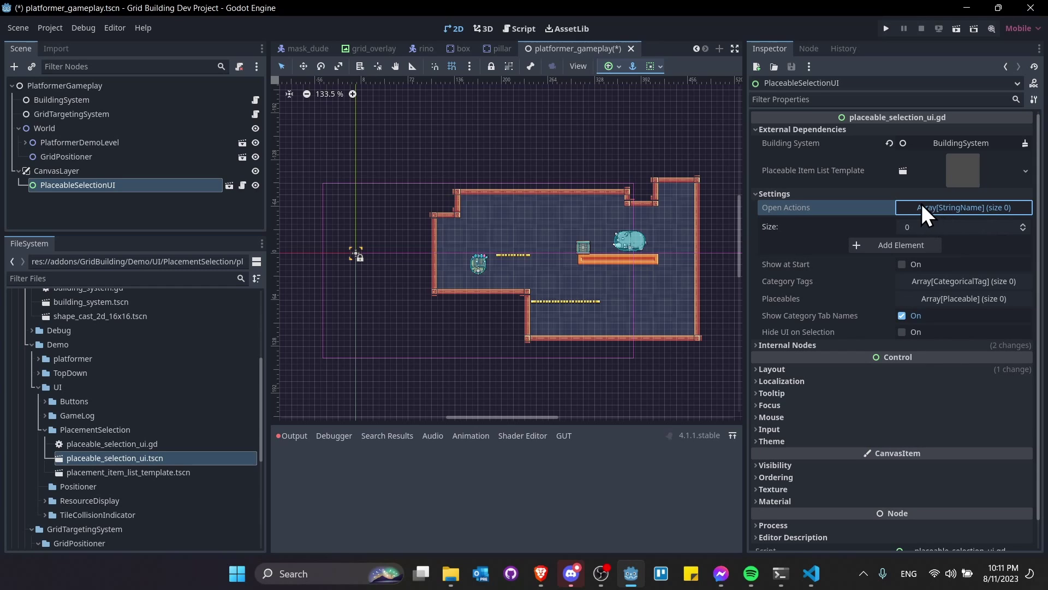
pyautogui.click(54, 26)
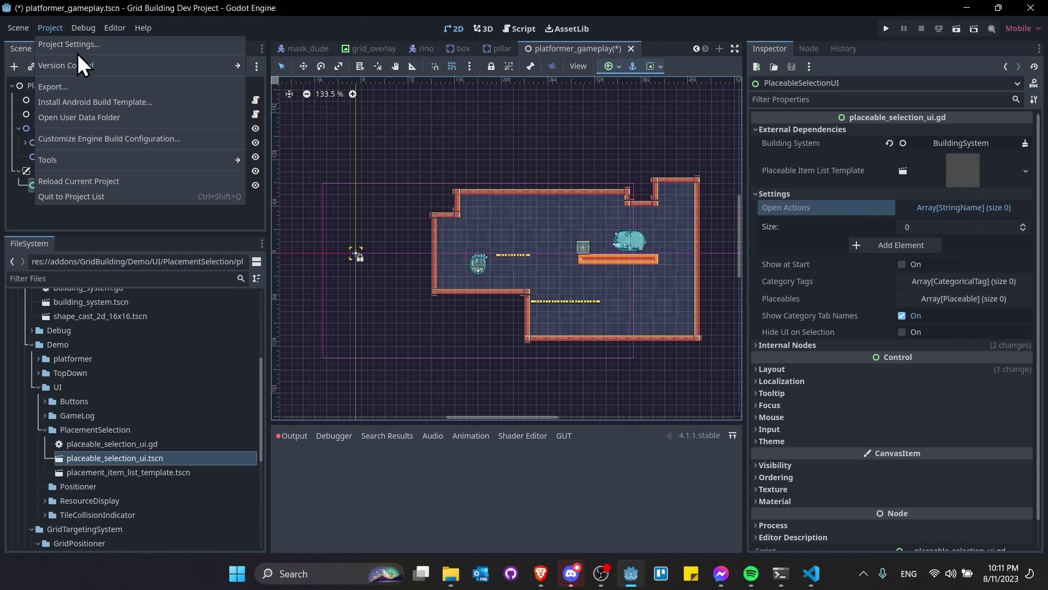
pyautogui.click(87, 44)
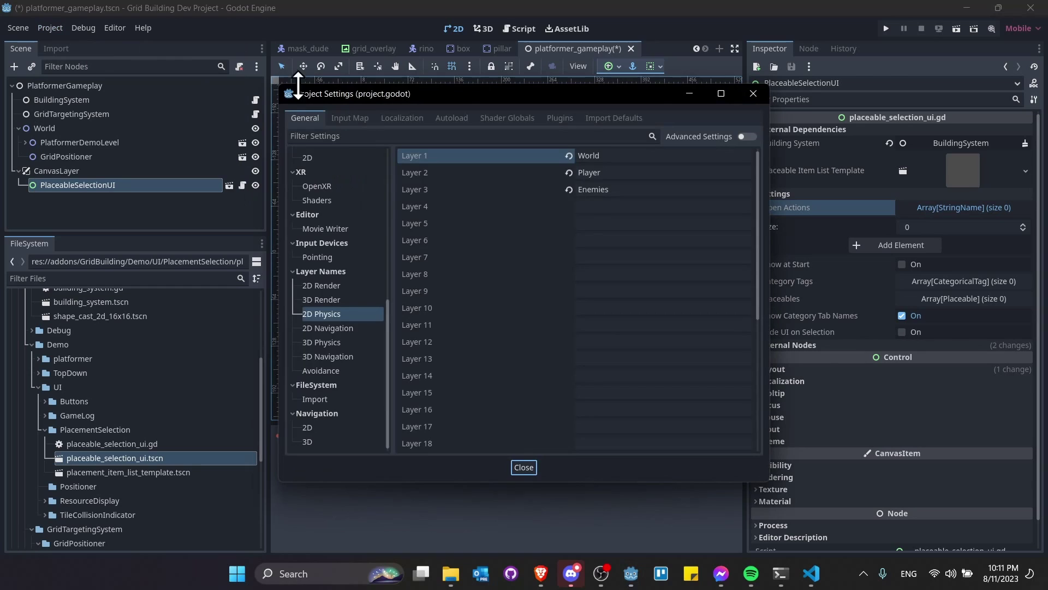
pyautogui.click(341, 122)
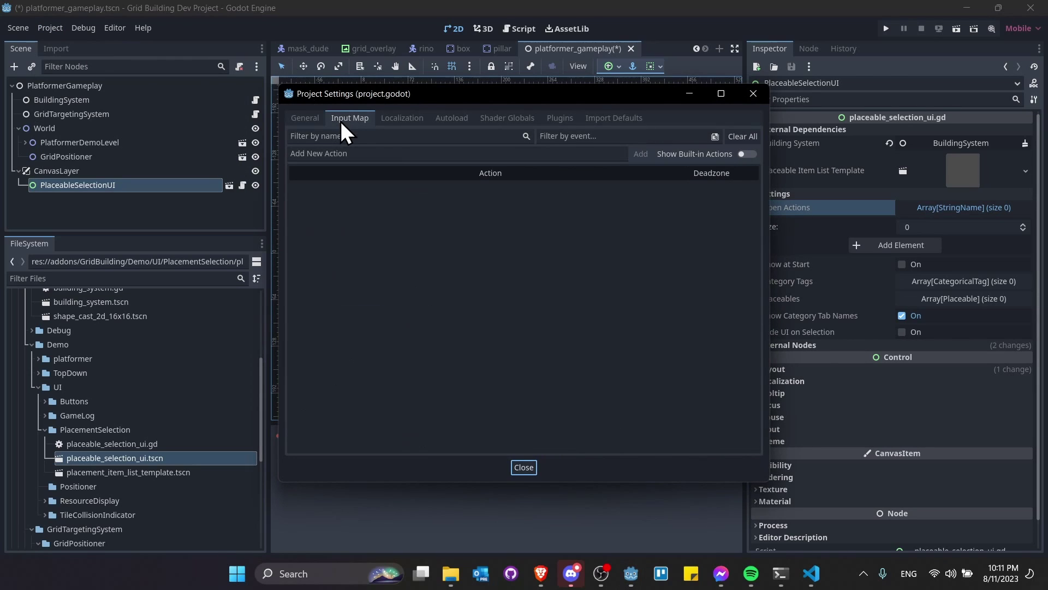
pyautogui.click(746, 154)
pyautogui.scroll(-10, 544, 334)
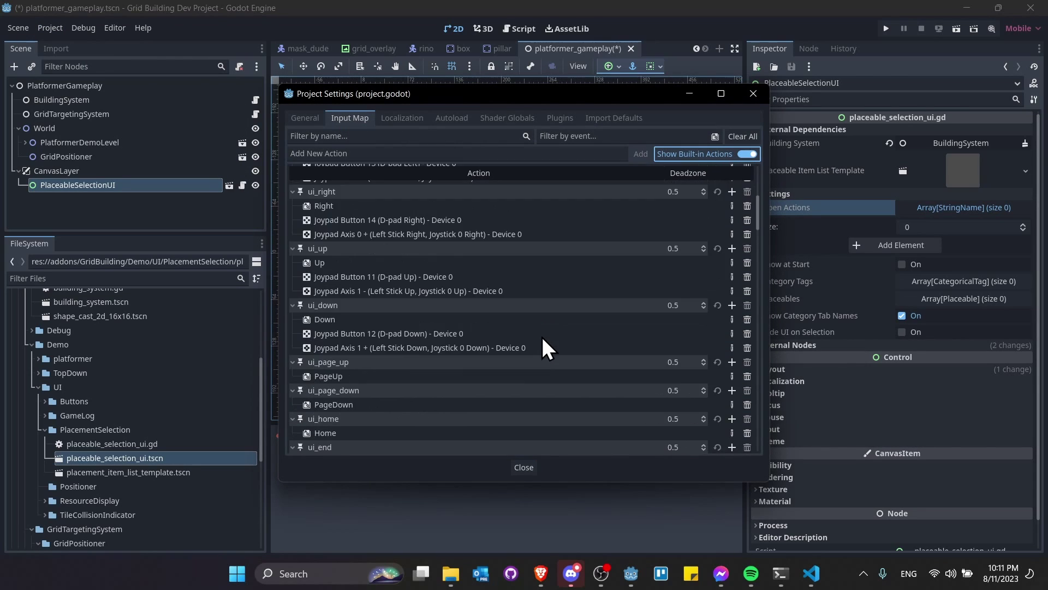
pyautogui.click(746, 154)
pyautogui.click(352, 153)
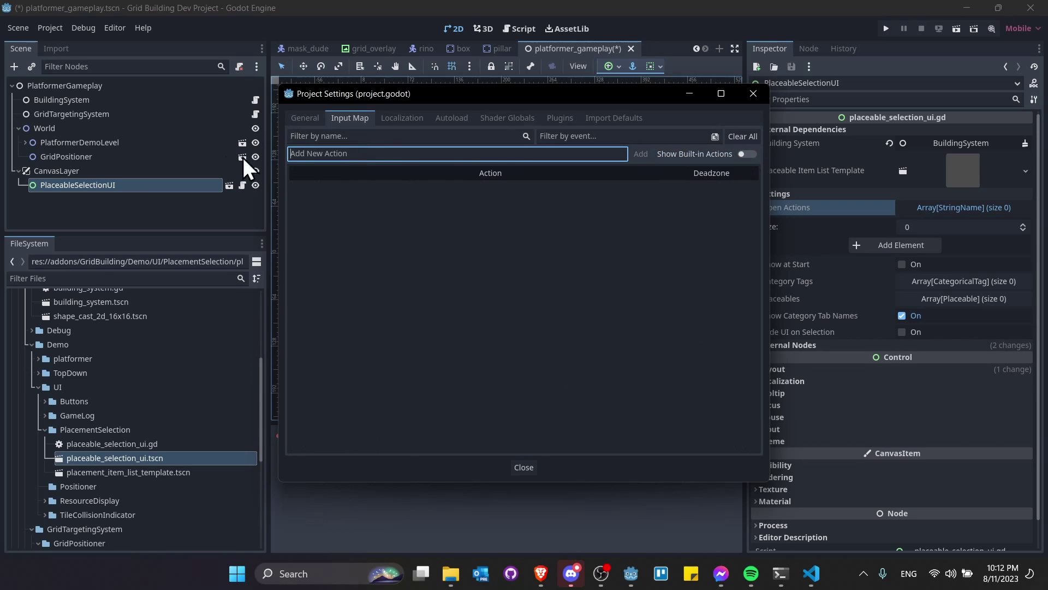
pyautogui.click(524, 468)
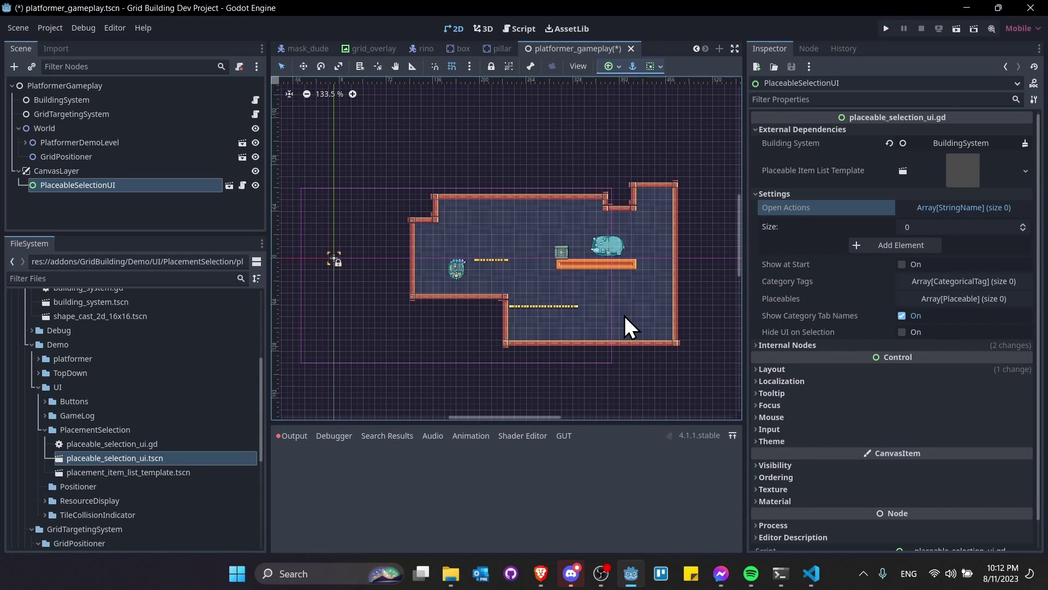
# - Save the platformer_gameplay scene and instance toggle_visible_button.tscn from Demo/UI/Buttons under the CanvasLayer
pyautogui.scroll(5, 624, 315)
pyautogui.moveTo(624, 315); pyautogui.dragTo(673, 340, button='middle')
pyautogui.scroll(-2, 467, 269)
pyautogui.moveTo(467, 270); pyautogui.dragTo(541, 236, button='middle')
pyautogui.hotkey('ctrl', 's')
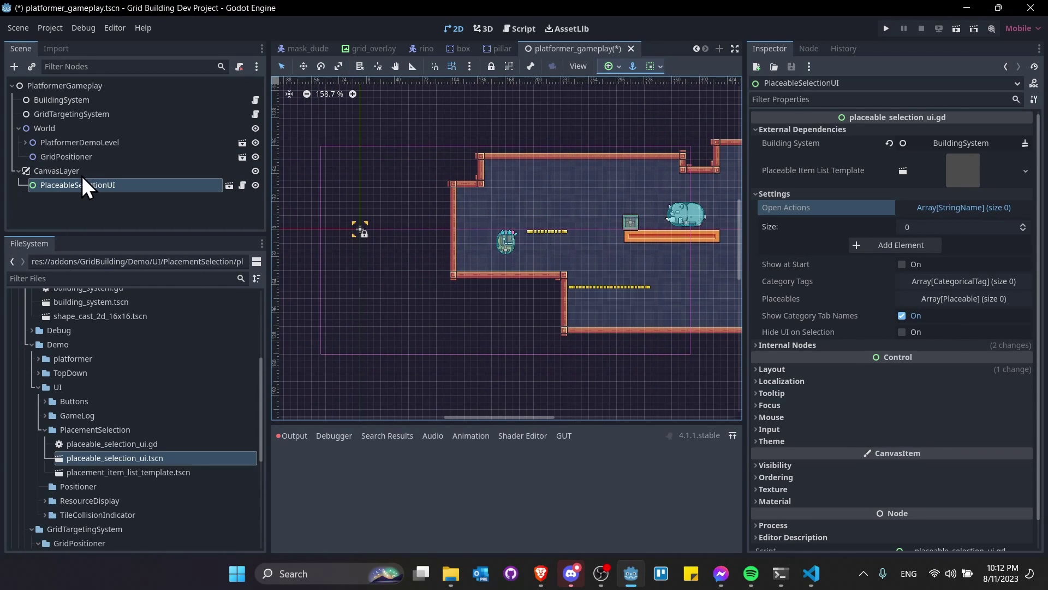
pyautogui.click(45, 401)
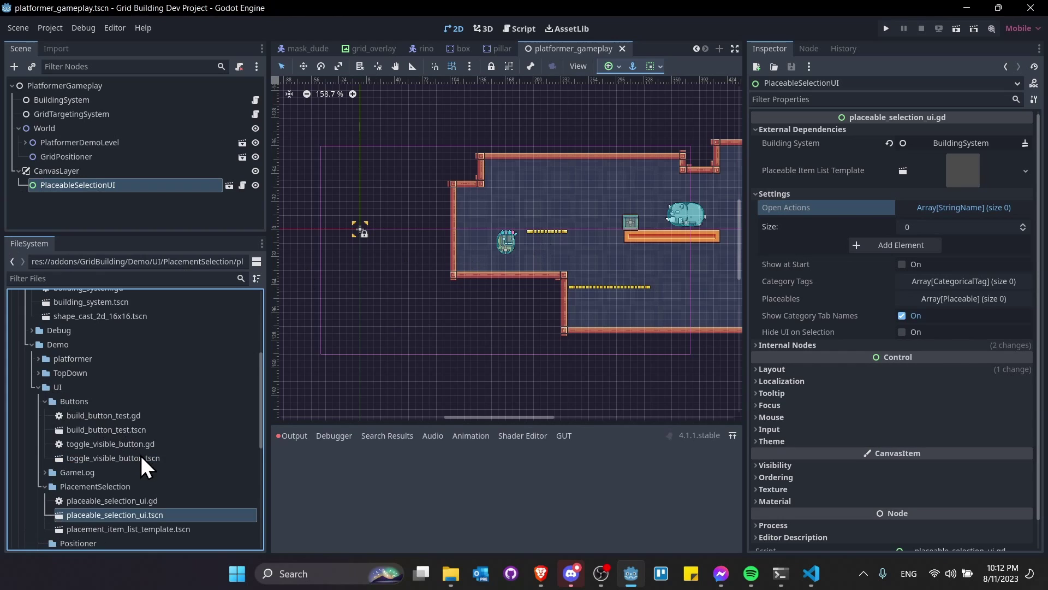
pyautogui.moveTo(162, 456); pyautogui.dragTo(110, 175)
pyautogui.click(124, 195)
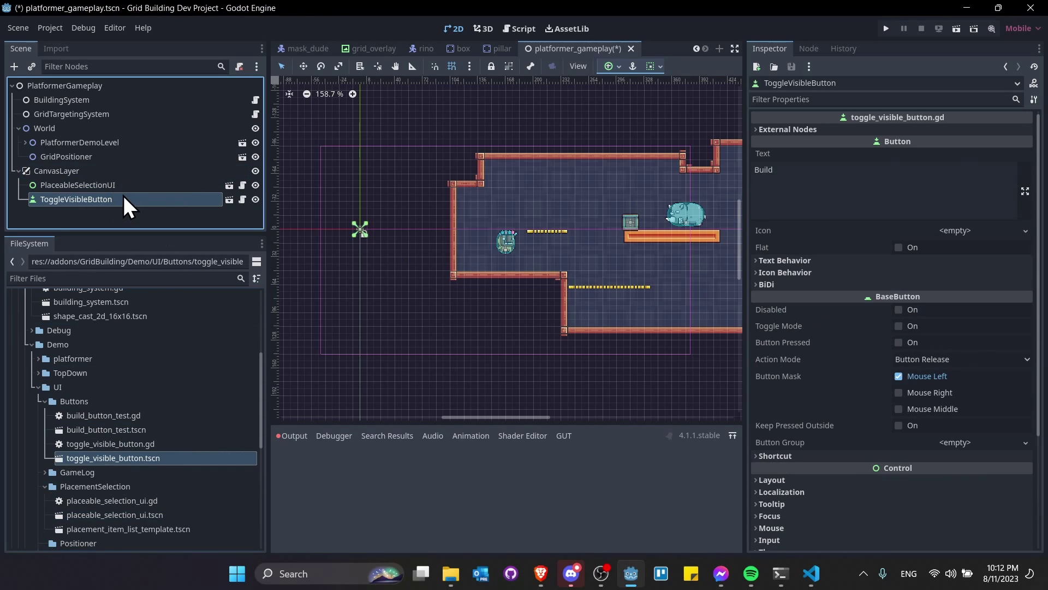
# - Assign the PlaceableSelectionUI node as the Target UI of the ToggleVisibleButton
pyautogui.click(839, 128)
pyautogui.click(938, 144)
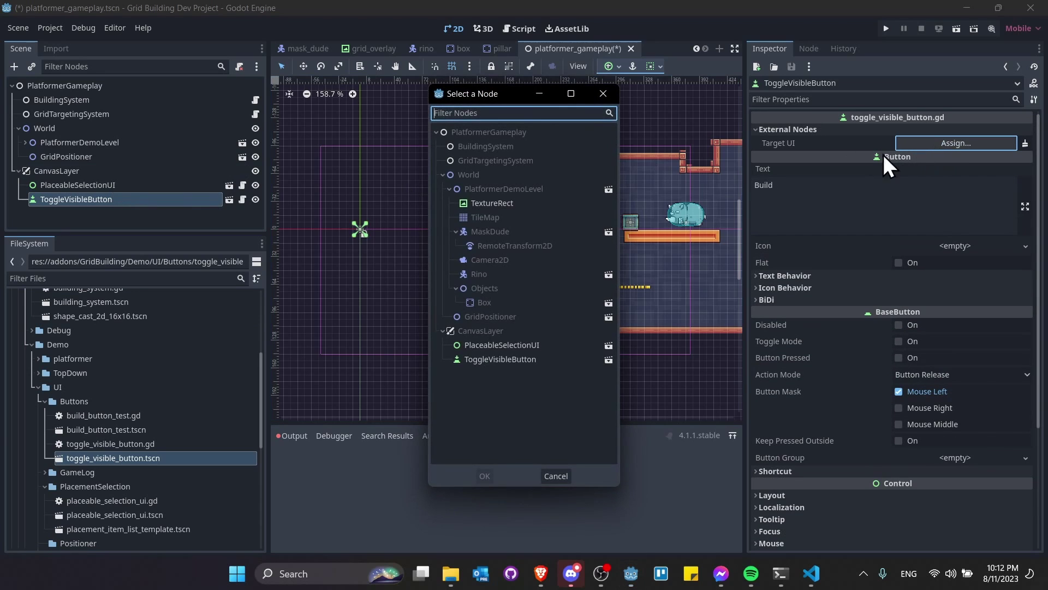
pyautogui.click(518, 346)
pyautogui.doubleClick(519, 346)
# - Examine where the placement selection UI and the Build button sit relative to the level in the 2D viewport
pyautogui.scroll(10, 402, 214)
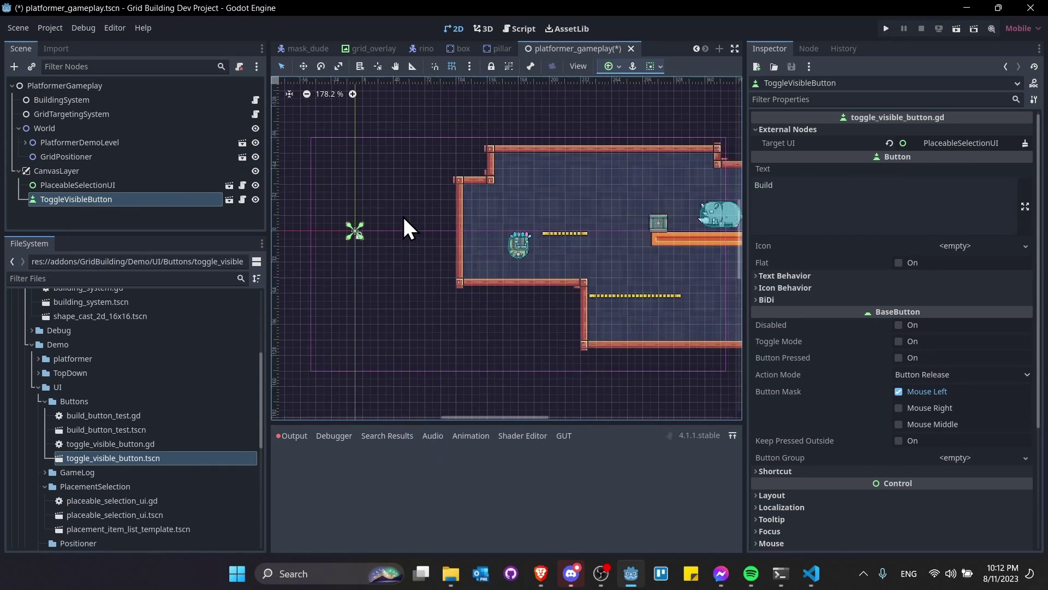
pyautogui.scroll(-20, 584, 270)
pyautogui.moveTo(614, 288); pyautogui.dragTo(464, 288, button='middle')
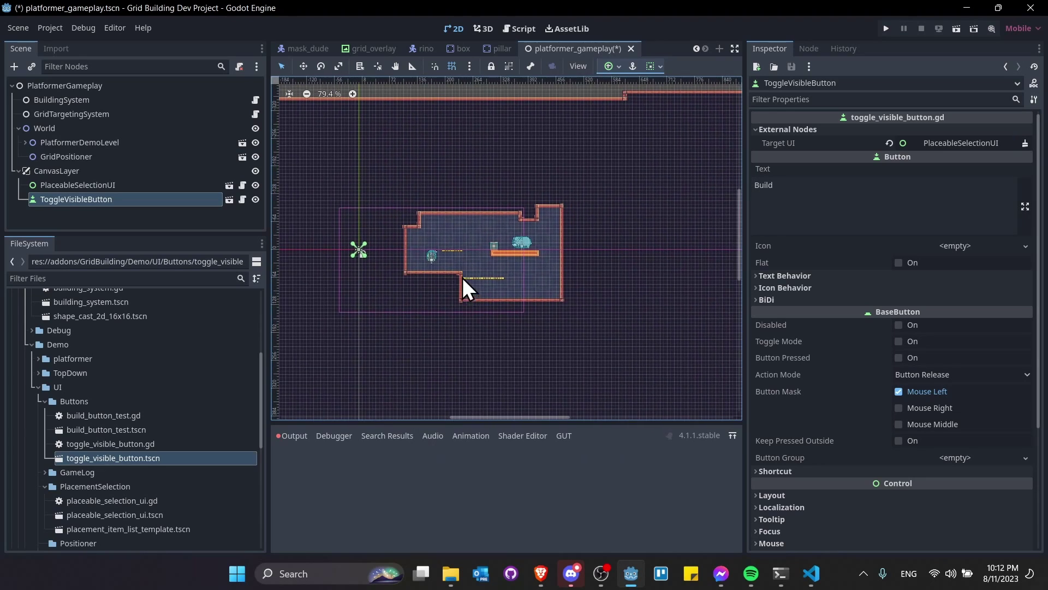
pyautogui.scroll(1, 399, 255)
pyautogui.click(132, 186)
pyautogui.click(132, 197)
pyautogui.moveTo(419, 240); pyautogui.dragTo(462, 242, button='middle')
pyautogui.scroll(5, 404, 254)
pyautogui.scroll(5, 404, 254)
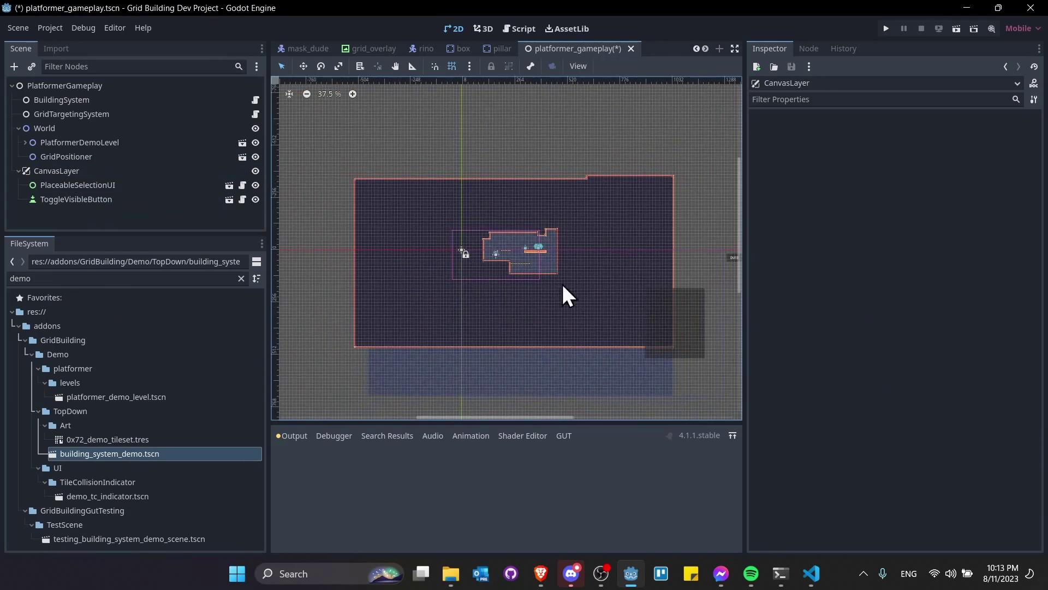
pyautogui.moveTo(562, 295); pyautogui.dragTo(421, 199, button='middle')
pyautogui.scroll(3, 570, 206)
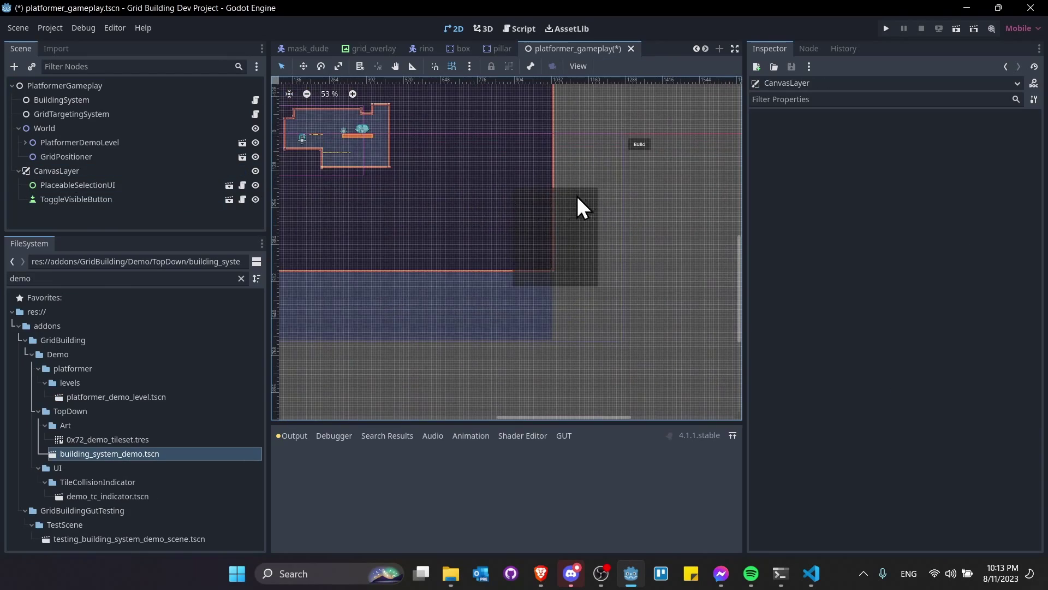
pyautogui.click(597, 211)
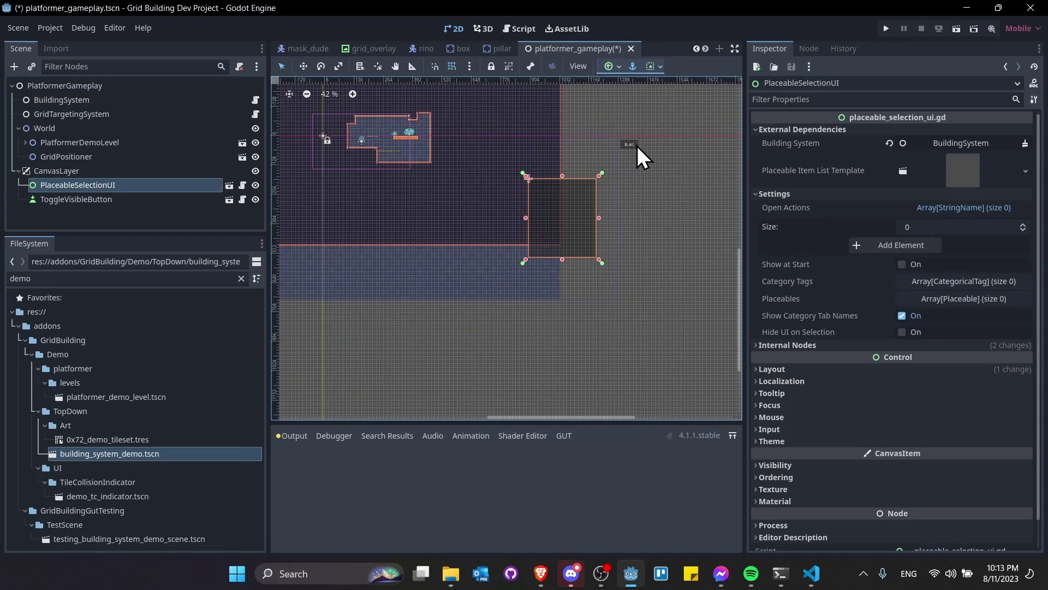
pyautogui.click(637, 144)
pyautogui.scroll(-3, 635, 162)
pyautogui.moveTo(635, 162); pyautogui.dragTo(542, 173, button='middle')
pyautogui.scroll(-2, 452, 167)
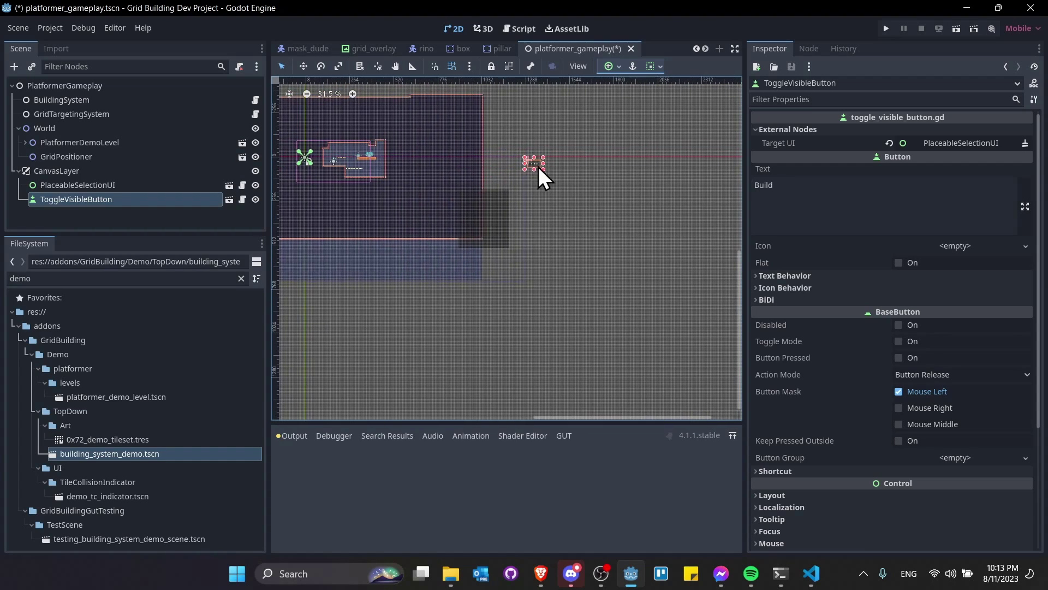
pyautogui.scroll(5, 473, 178)
pyautogui.scroll(3, 478, 178)
pyautogui.moveTo(589, 199); pyautogui.dragTo(686, 211, button='middle')
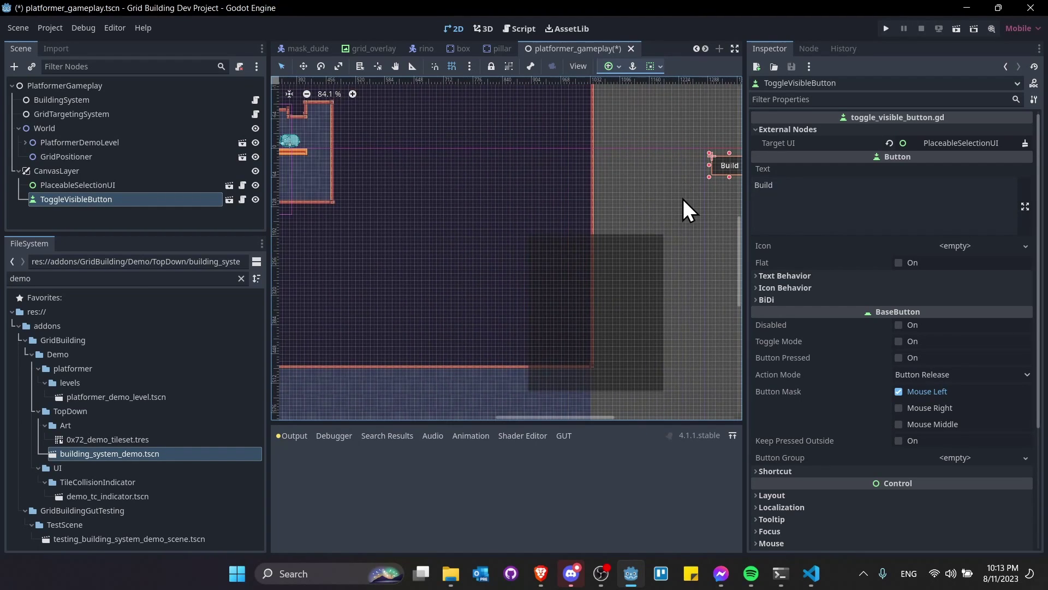
pyautogui.moveTo(619, 192); pyautogui.dragTo(494, 176, button='middle')
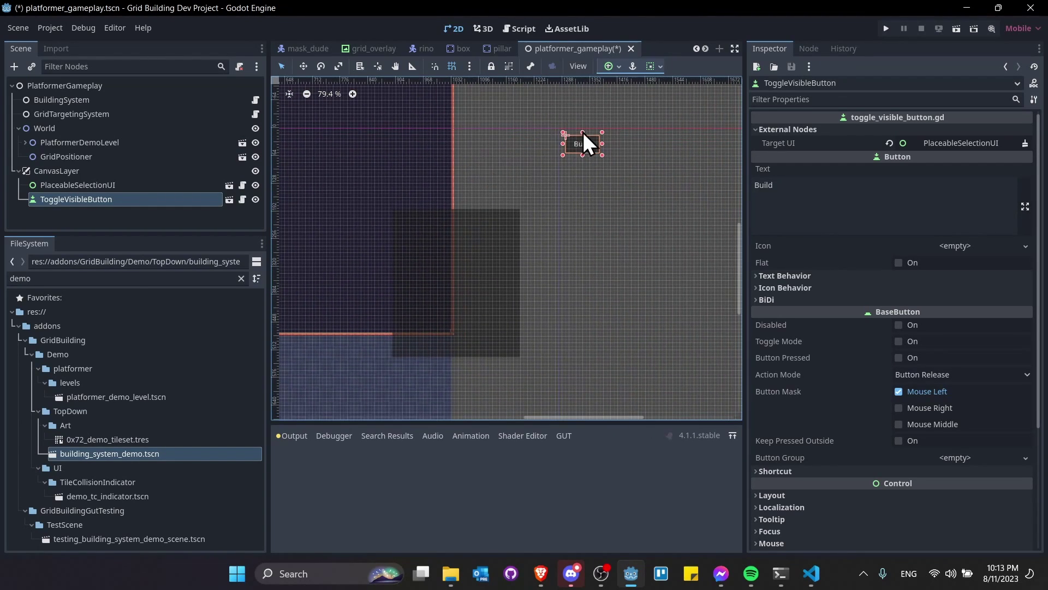
pyautogui.click(128, 185)
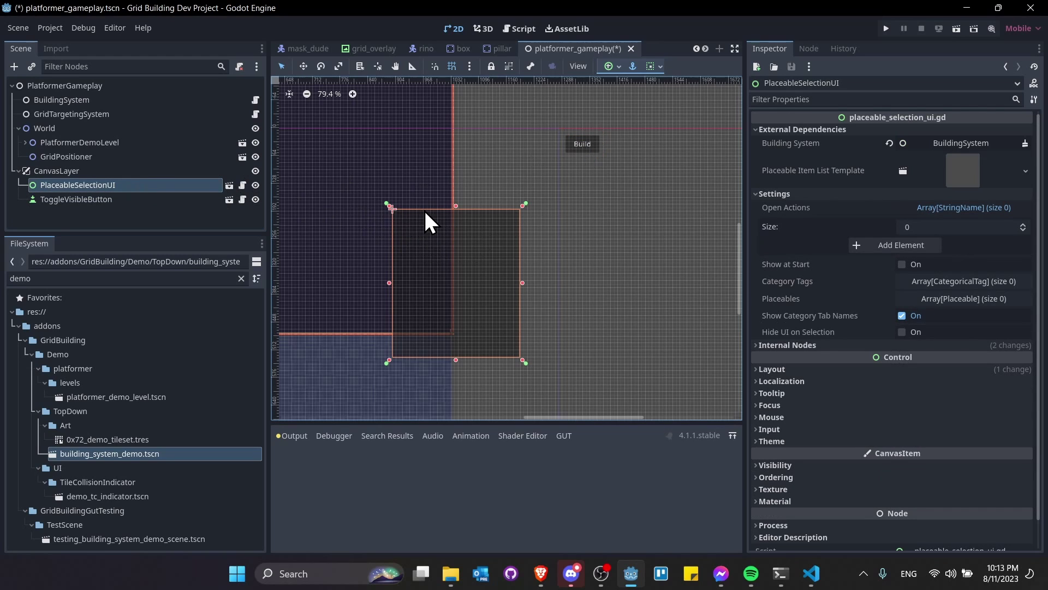
pyautogui.moveTo(426, 222); pyautogui.dragTo(500, 239, button='middle')
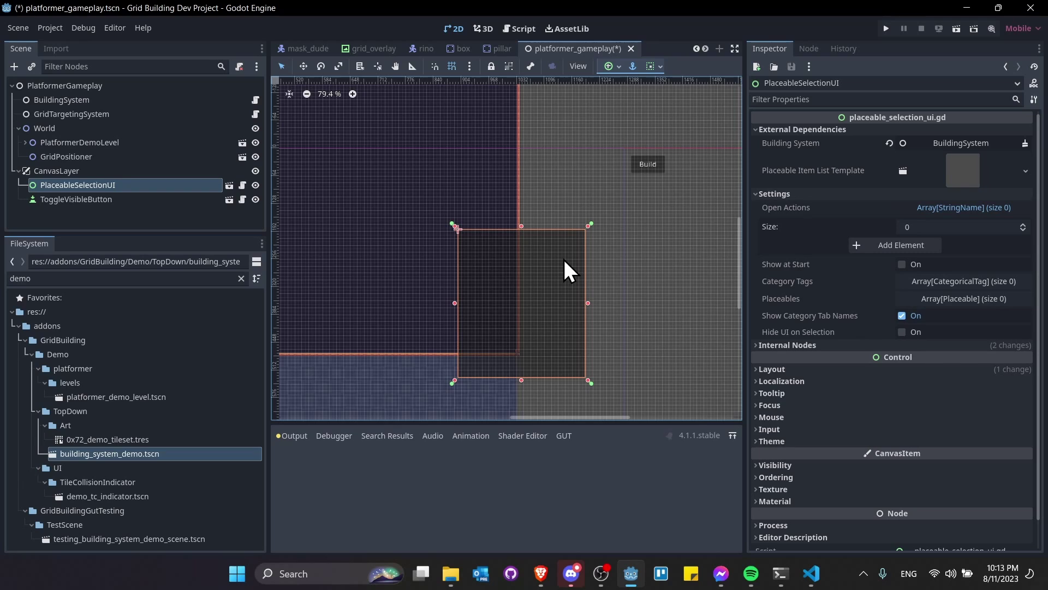
# - Enable Show at Start on the PlaceableSelectionUI, save the scene and run it
pyautogui.click(901, 264)
pyautogui.hotkey('ctrl', 's')
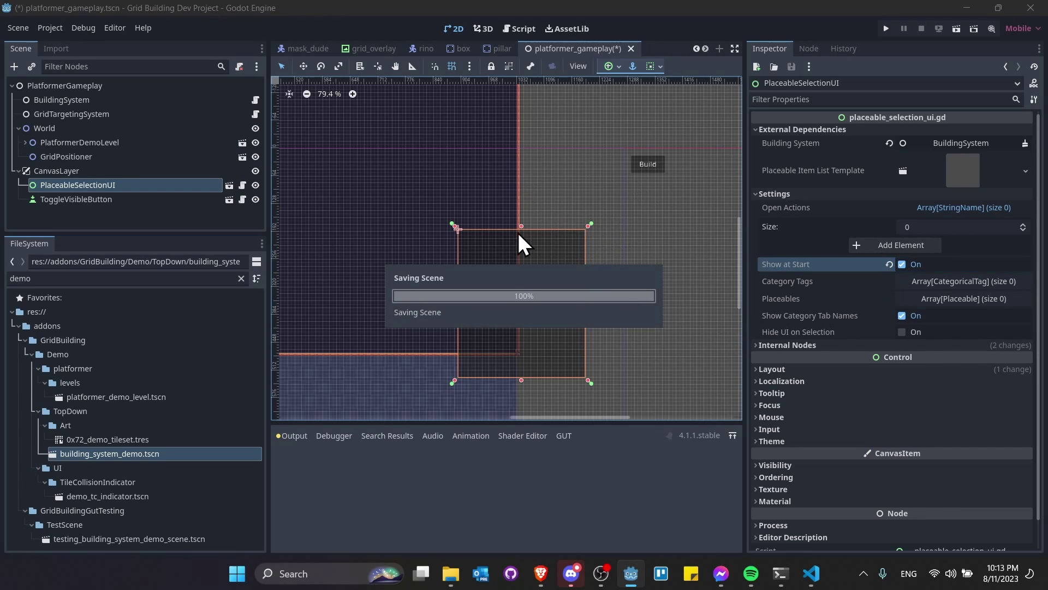
pyautogui.click(957, 31)
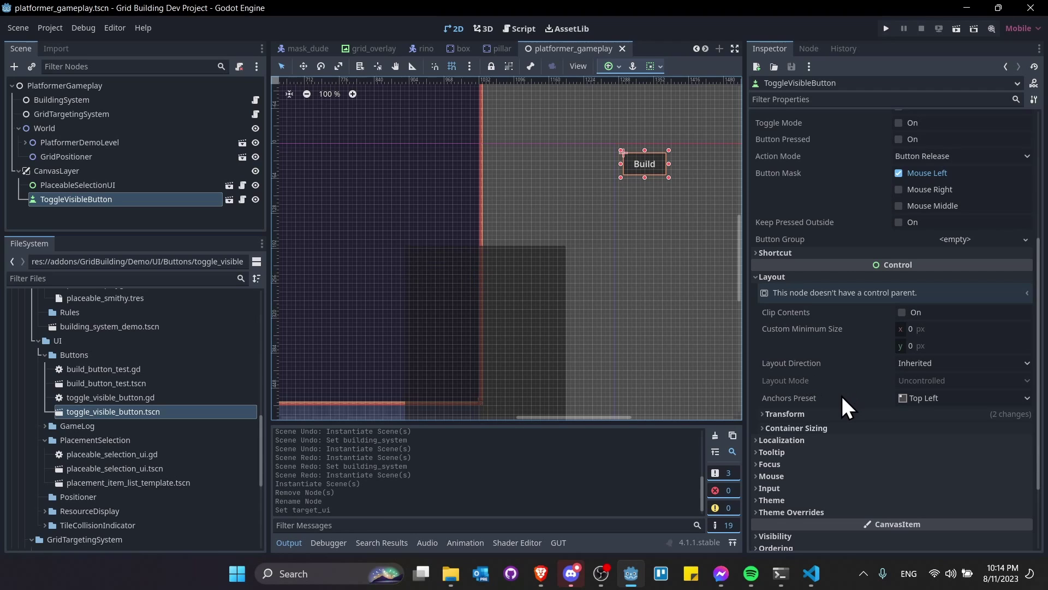
# - Open the ToggleVisibleButton's own scene and set the button's Anchors Preset to Top Right
pyautogui.click(230, 201)
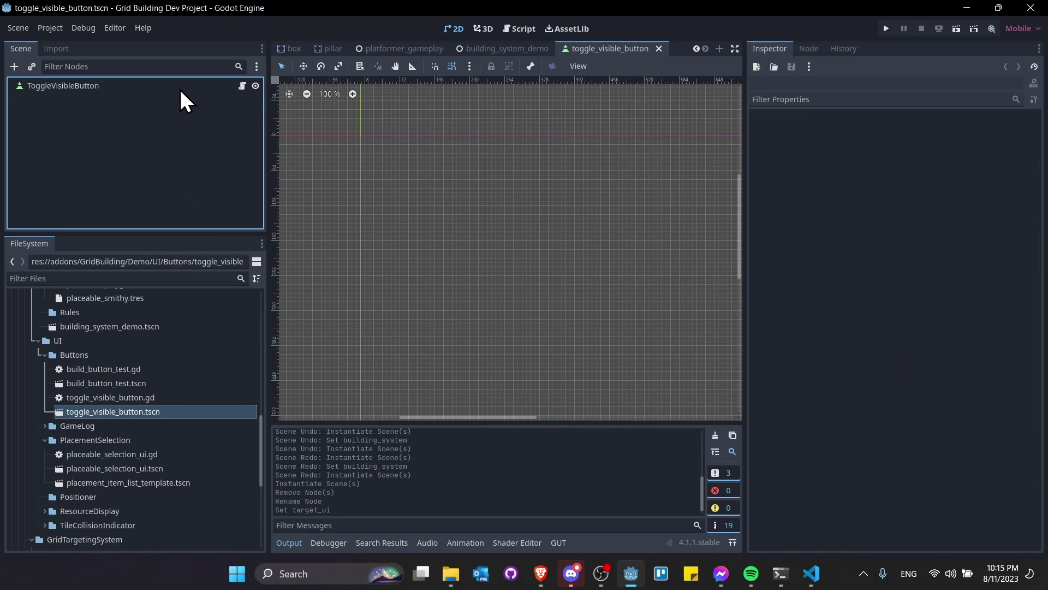
pyautogui.doubleClick(179, 88)
pyautogui.scroll(-10, 808, 431)
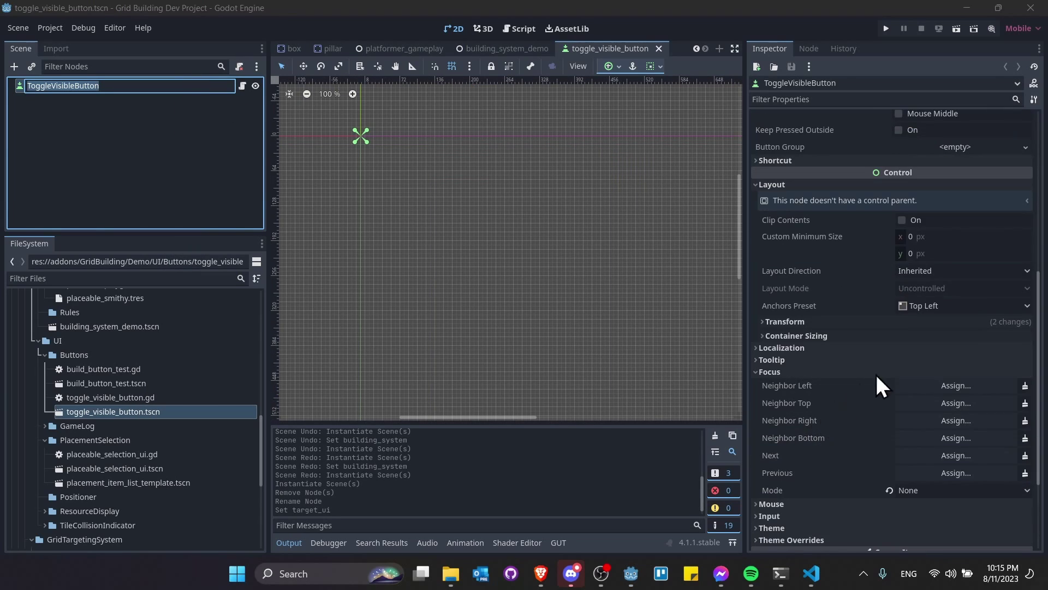
pyautogui.click(928, 306)
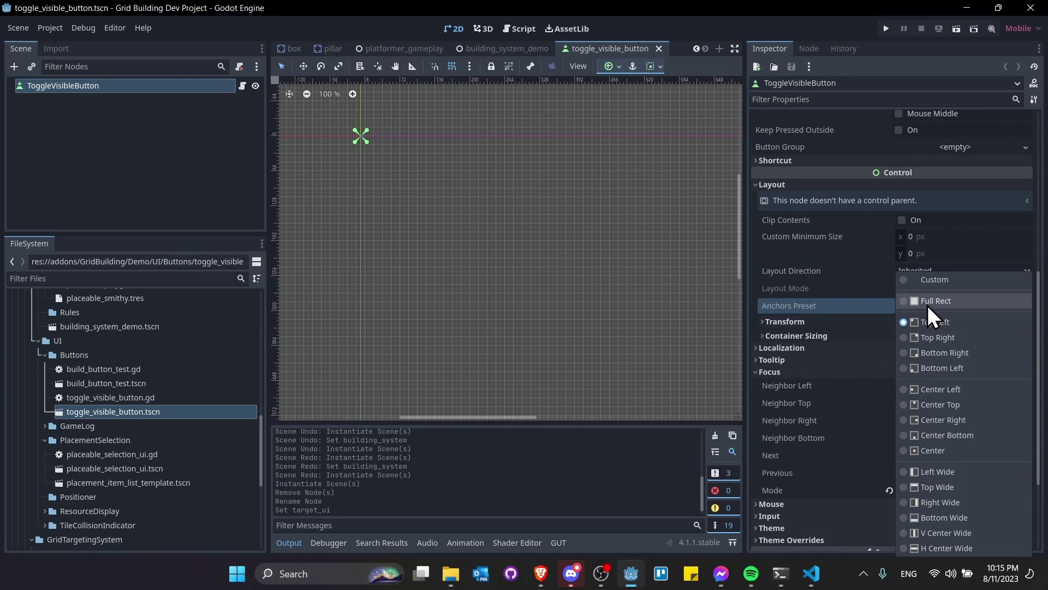
pyautogui.click(945, 334)
pyautogui.moveTo(667, 218); pyautogui.dragTo(358, 224, button='middle')
pyautogui.scroll(-7, 543, 188)
pyautogui.moveTo(640, 197); pyautogui.dragTo(609, 198, button='middle')
# - Set the ToggleVisibleButton's position to x 1192 px and y 10 px and save the toggle_visible_button scene
pyautogui.click(814, 322)
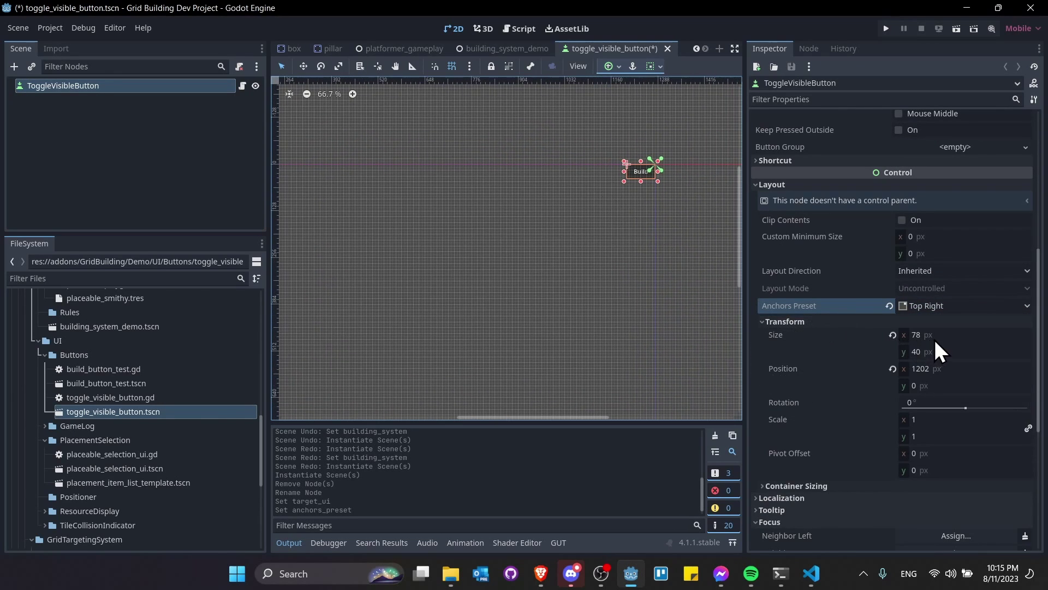
pyautogui.click(949, 364)
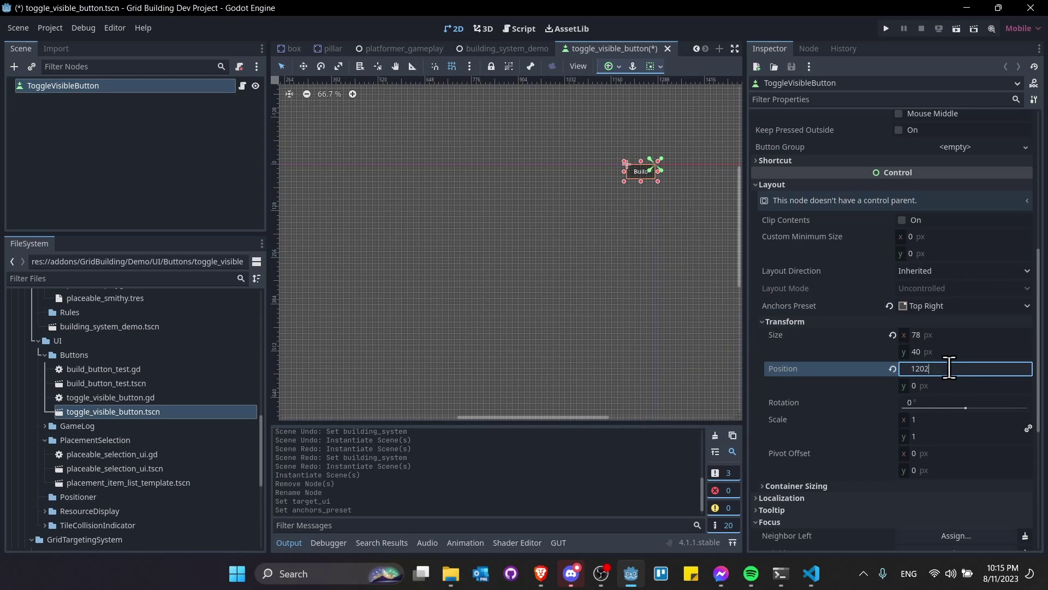
pyautogui.press('BackSpace')
pyautogui.press('BackSpace')
pyautogui.press('BackSpace')
pyautogui.write('192')
pyautogui.press('Tab')
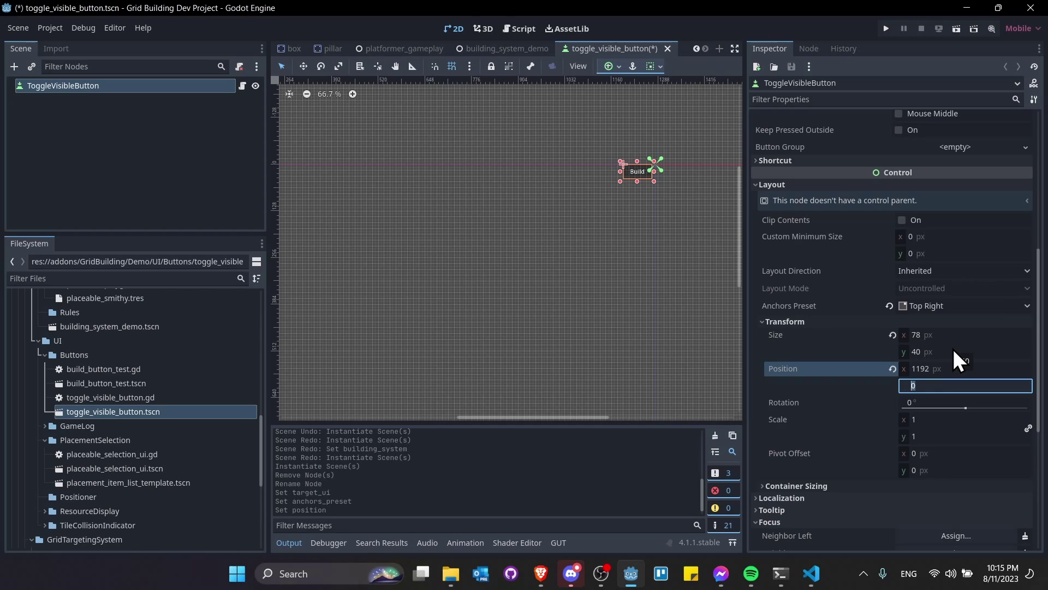
pyautogui.write('10')
pyautogui.press('Tab')
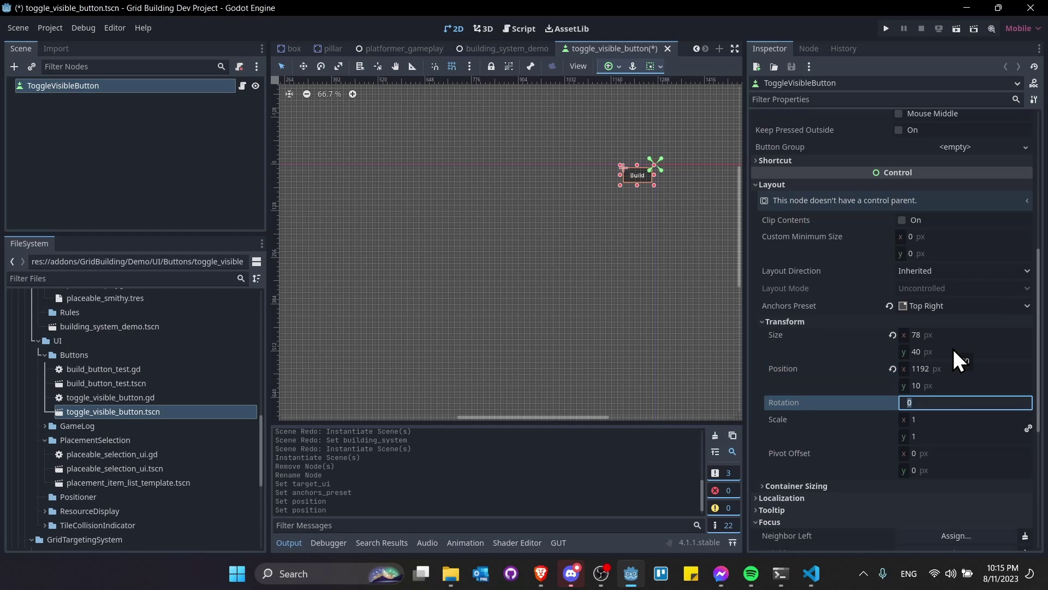
pyautogui.click(853, 369)
pyautogui.hotkey('ctrl', 's')
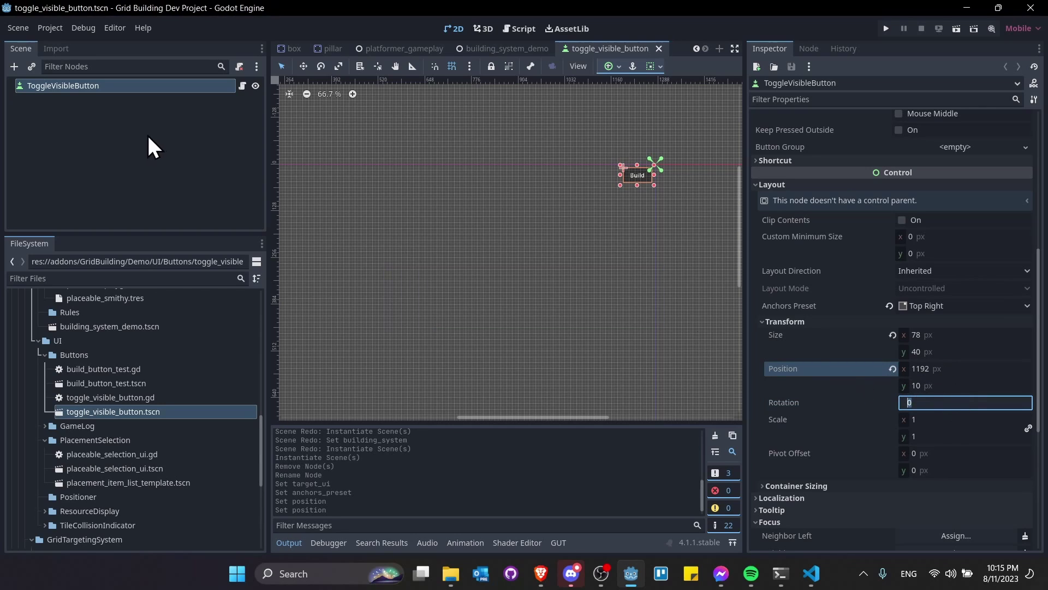
# - Close the toggle_visible_button scene, inspect the ToggleVisibleButton's placement in building_system_demo and run the scene
pyautogui.click(662, 48)
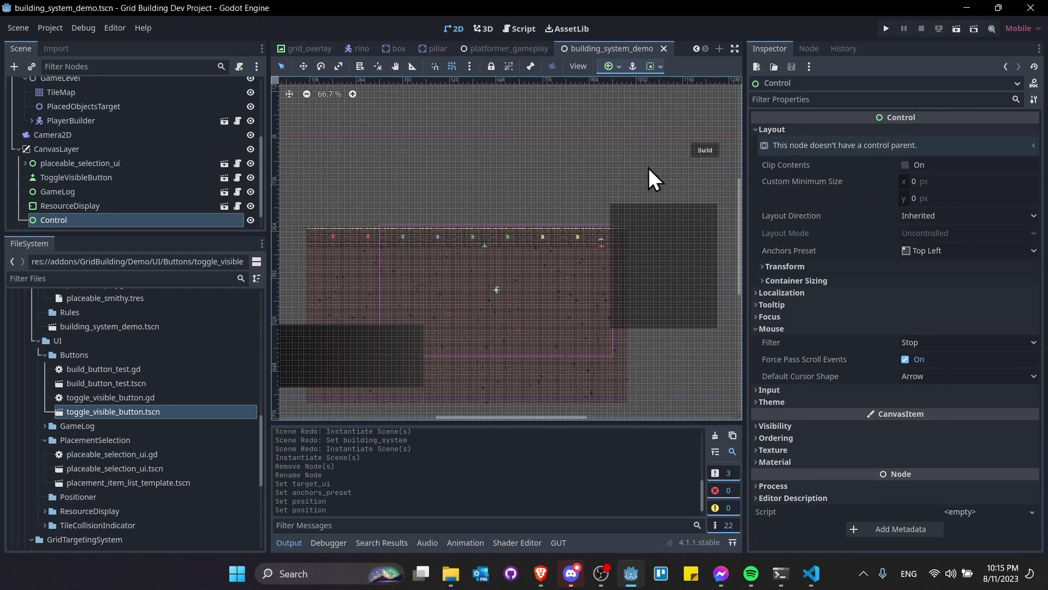
pyautogui.scroll(1, 595, 200)
pyautogui.click(628, 164)
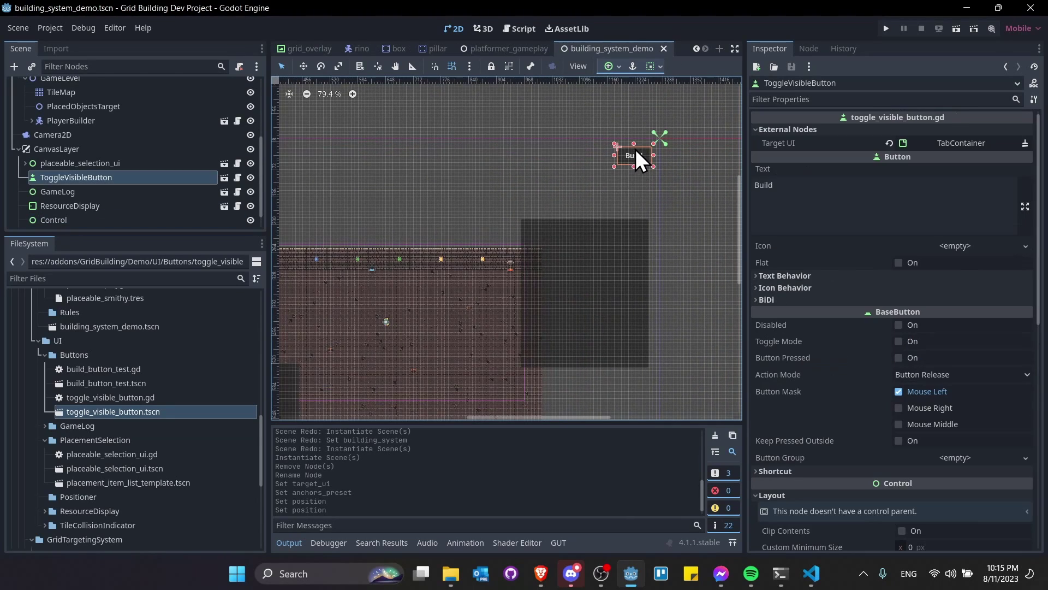
pyautogui.click(631, 188)
pyautogui.click(644, 158)
pyautogui.scroll(7, 662, 153)
pyautogui.click(955, 29)
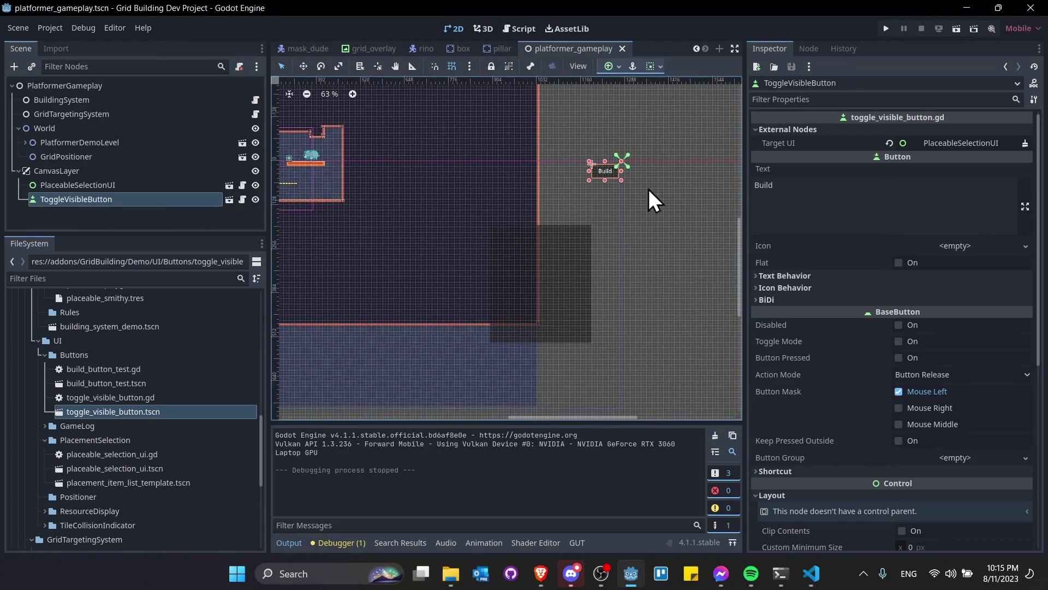
# - Check the Build button's placement in the platformer_gameplay scene against the selection UI, and run the scene
pyautogui.scroll(4, 565, 227)
pyautogui.scroll(-11, 598, 230)
pyautogui.scroll(6, 601, 227)
pyautogui.scroll(6, 627, 178)
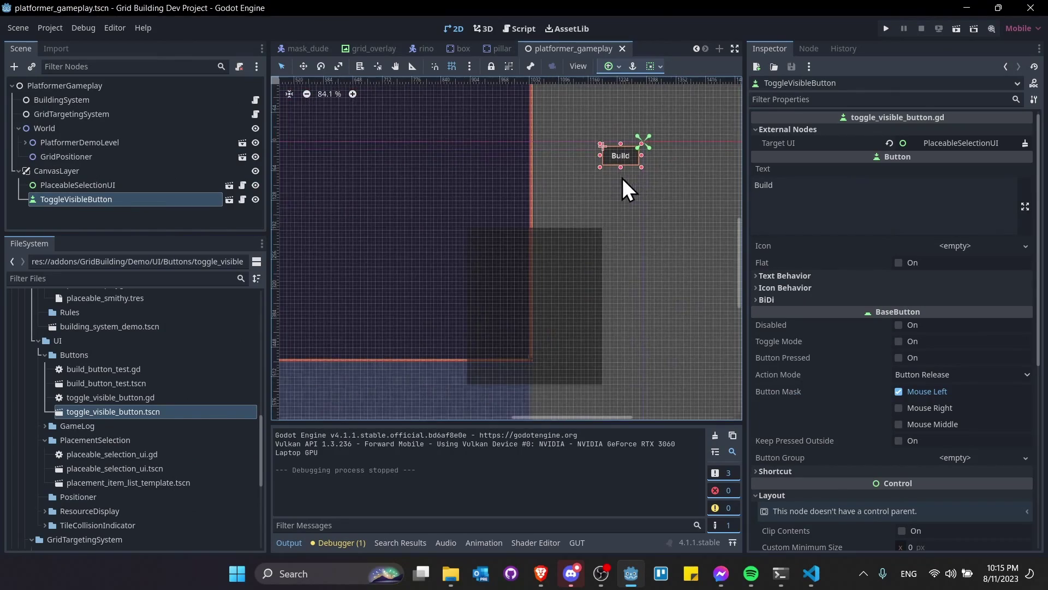
pyautogui.click(960, 28)
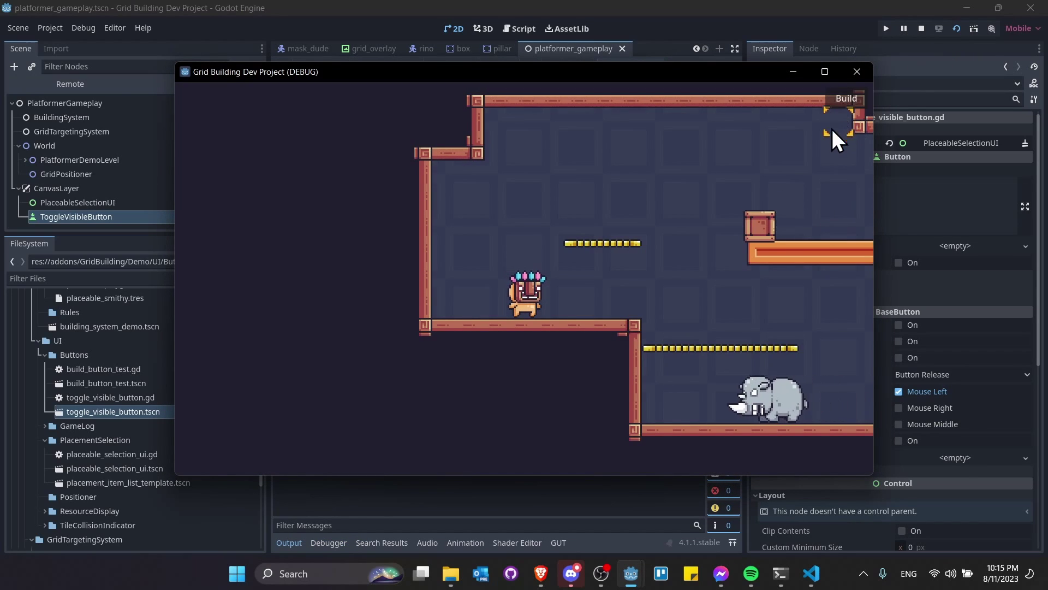
# - Enable Show at Start on the PlaceableSelectionUI and run the platformer_gameplay scene
pyautogui.click(524, 355)
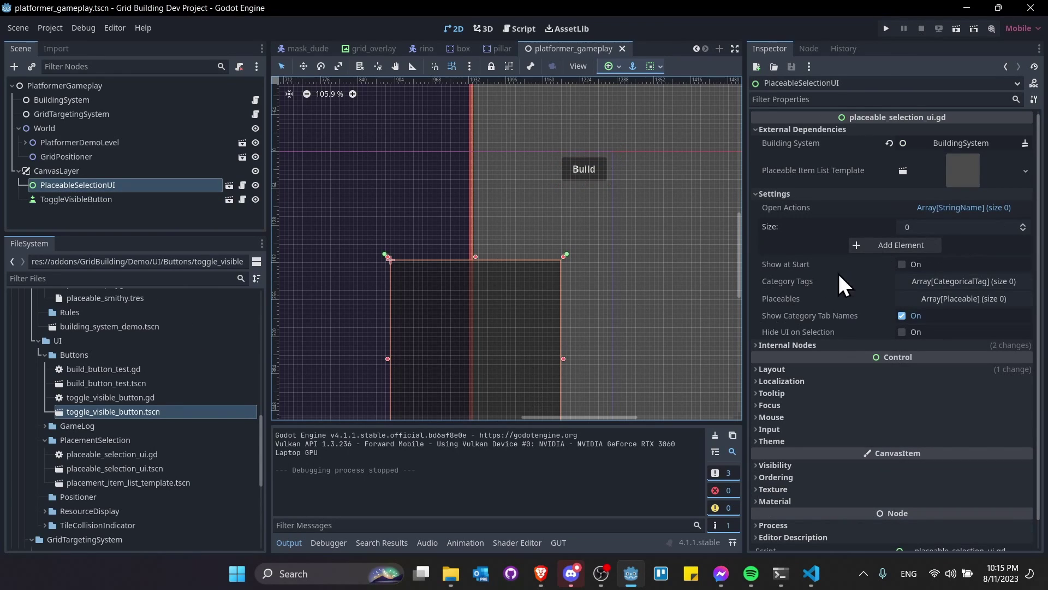
pyautogui.click(902, 264)
pyautogui.click(957, 28)
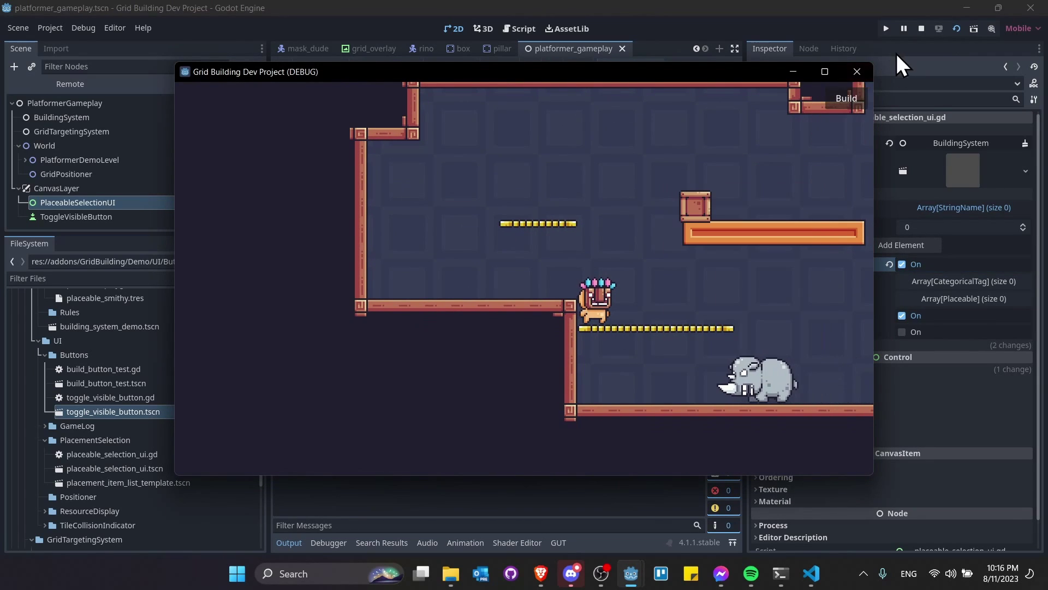
# - Test the in-game Build button by toggling the placement selection UI several times, and stop the run
pyautogui.click(846, 99)
pyautogui.click(847, 99)
pyautogui.click(847, 98)
pyautogui.click(846, 99)
pyautogui.click(846, 99)
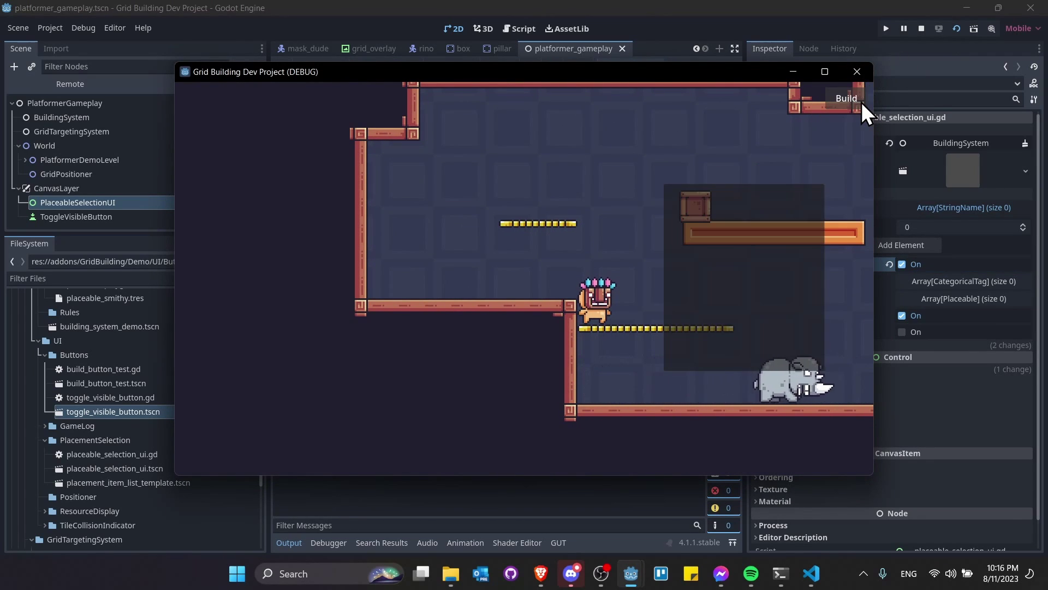
pyautogui.click(922, 28)
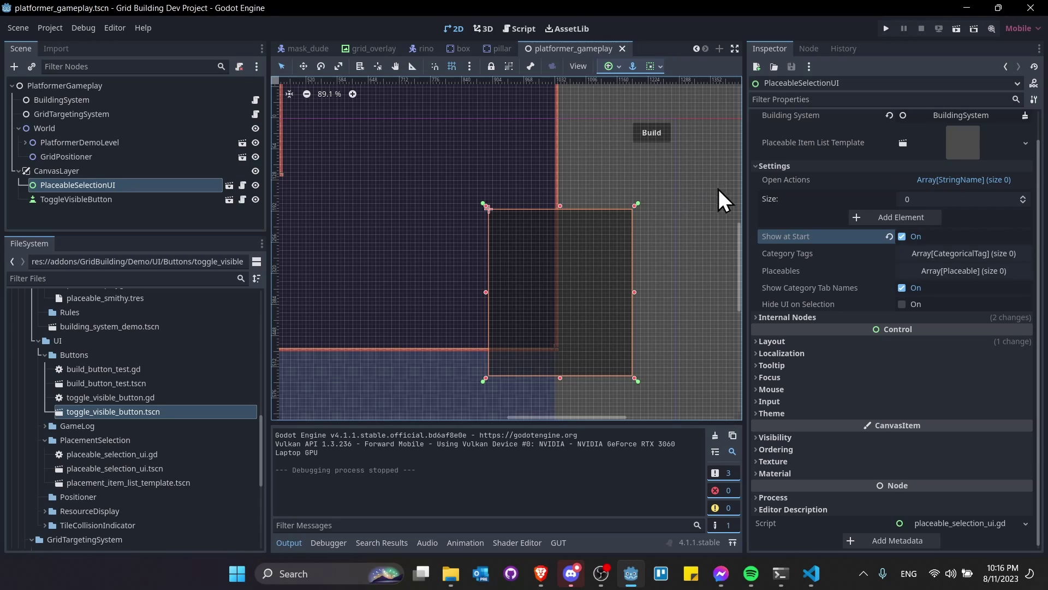
# - Increase the size of the PlaceableSelectionUI's Placeables array to 2
pyautogui.scroll(1, 792, 282)
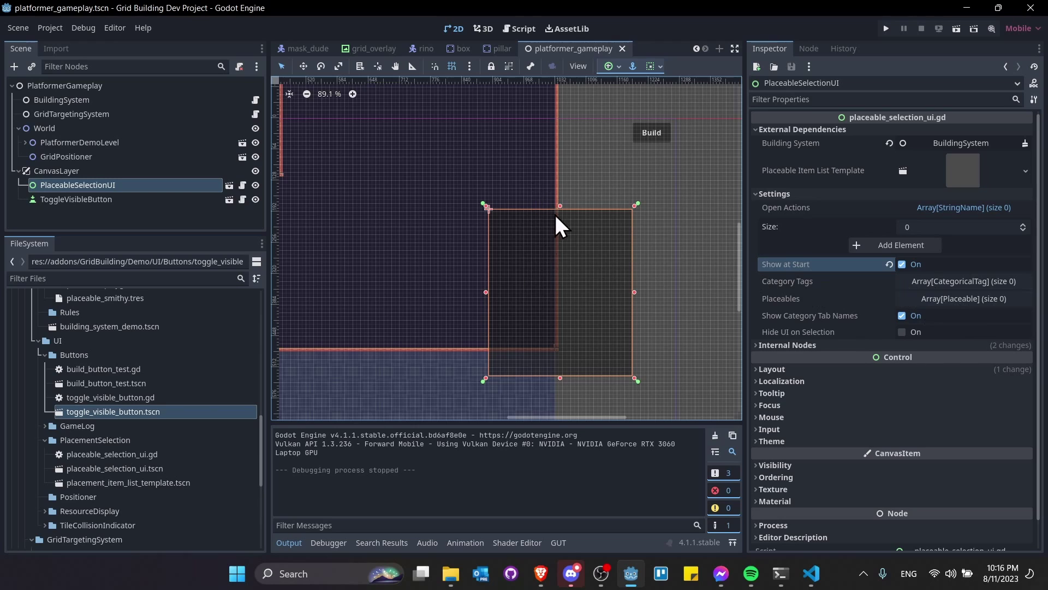
pyautogui.click(981, 299)
pyautogui.click(1025, 315)
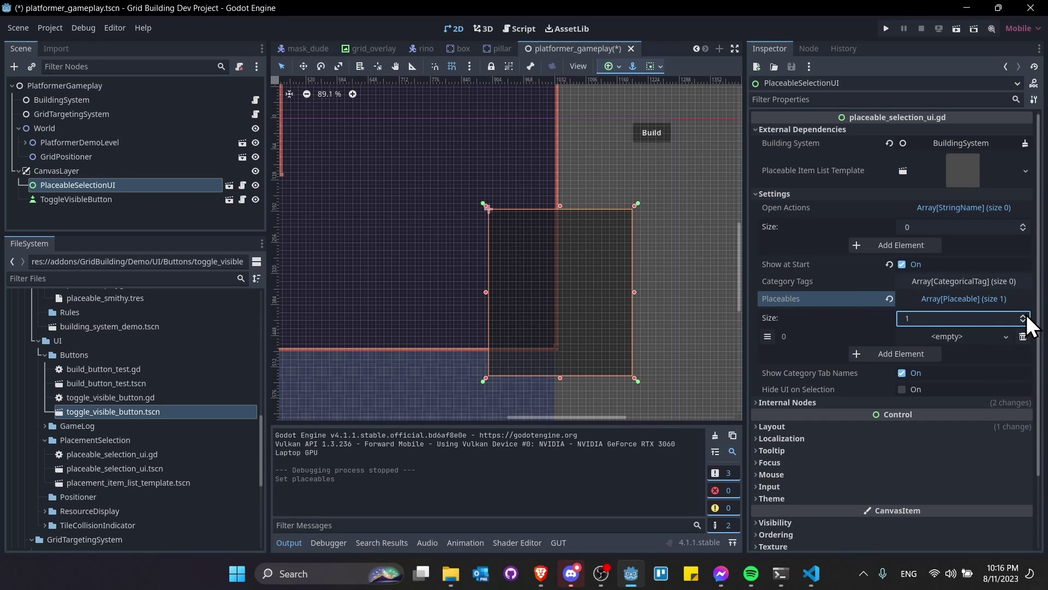
pyautogui.click(1024, 315)
# - Assign box.tres to Placeables element 0 and rino.tres to element 1 from the platformer placeables folder
pyautogui.scroll(7, 146, 387)
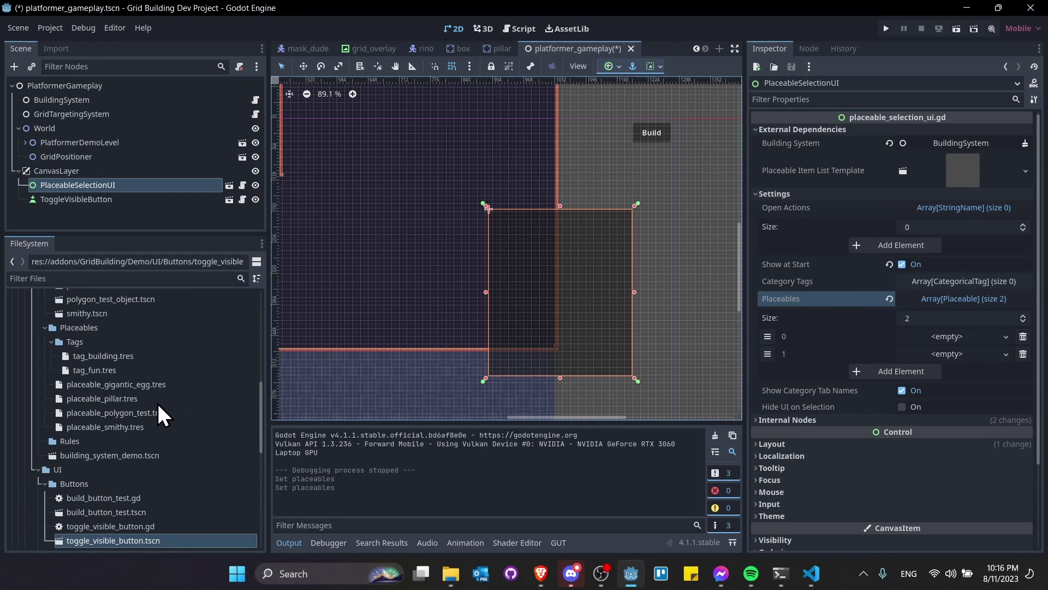
pyautogui.scroll(10, 126, 401)
pyautogui.click(39, 380)
pyautogui.click(39, 380)
pyautogui.scroll(-12, 54, 404)
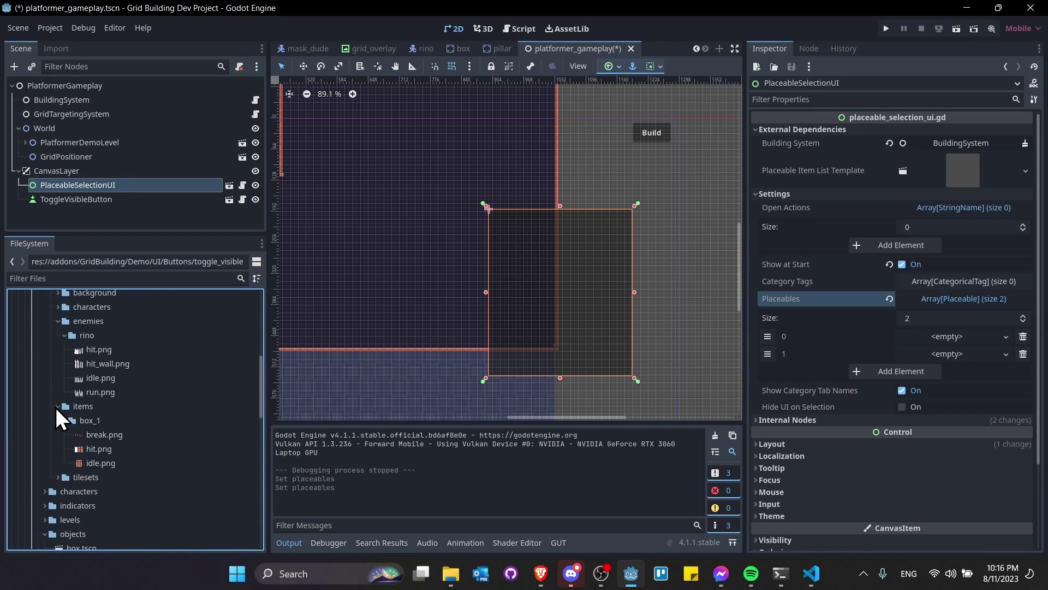
pyautogui.click(93, 428)
pyautogui.keyDown('shift'); pyautogui.click(99, 436); pyautogui.keyUp('shift')
pyautogui.moveTo(100, 432); pyautogui.dragTo(1010, 351)
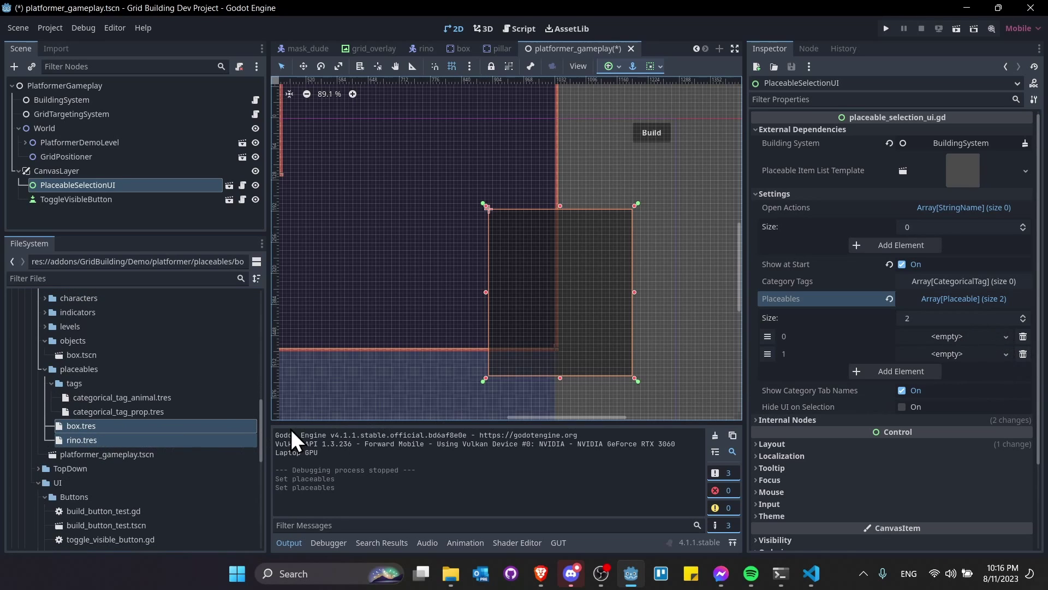
pyautogui.click(120, 425)
pyautogui.moveTo(120, 424); pyautogui.dragTo(902, 336)
pyautogui.moveTo(116, 440); pyautogui.dragTo(932, 354)
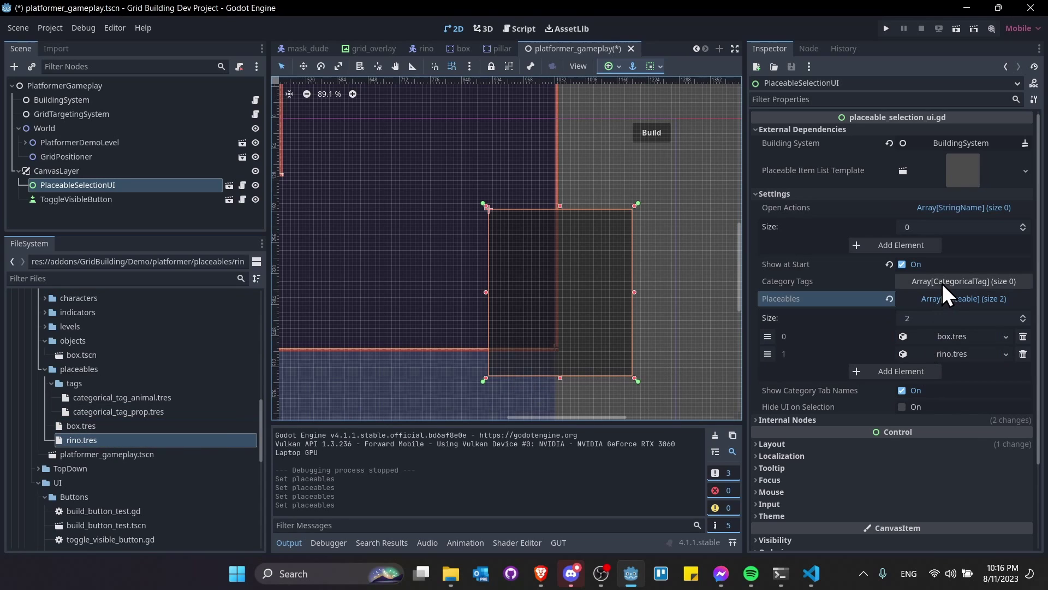
# - Set the Category Tags size to 2, assign categorical_tag_prop.tres to element 0 and categorical_tag_animal.tres to element 1, and save the scene
pyautogui.click(943, 284)
pyautogui.doubleClick(1022, 298)
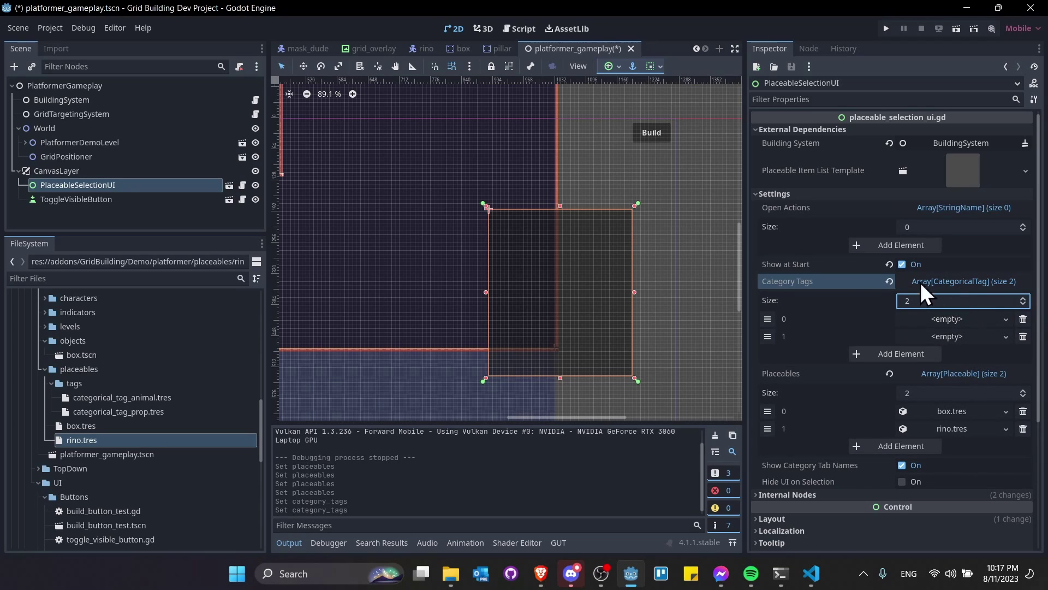
pyautogui.moveTo(155, 402); pyautogui.dragTo(955, 335)
pyautogui.moveTo(144, 411); pyautogui.dragTo(922, 323)
pyautogui.hotkey('ctrl', 's')
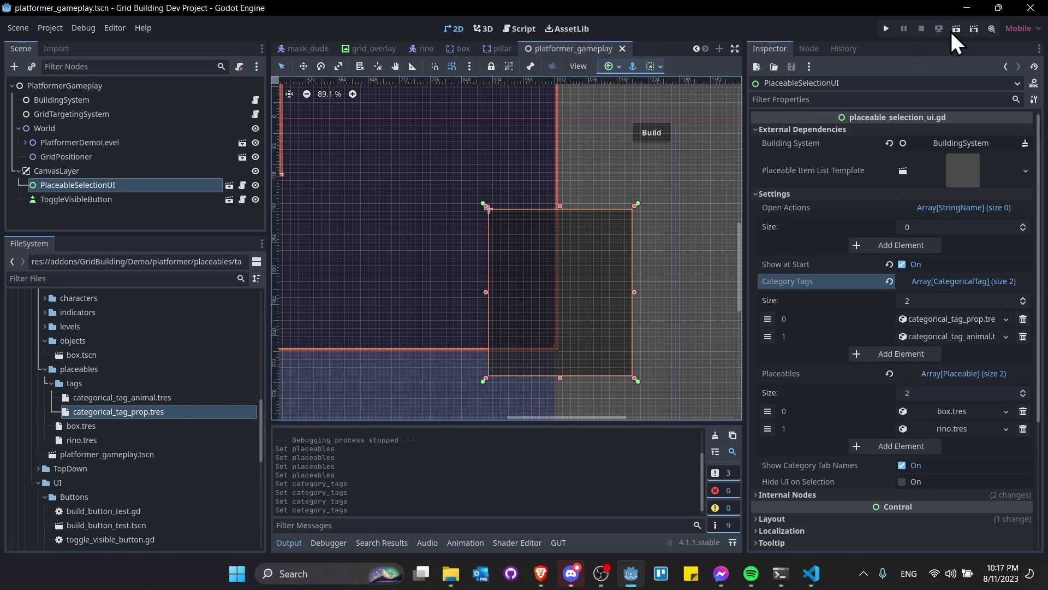
# - Run the scene, look through the Prop and Animal categories while moving the character, and stop the run
pyautogui.click(955, 30)
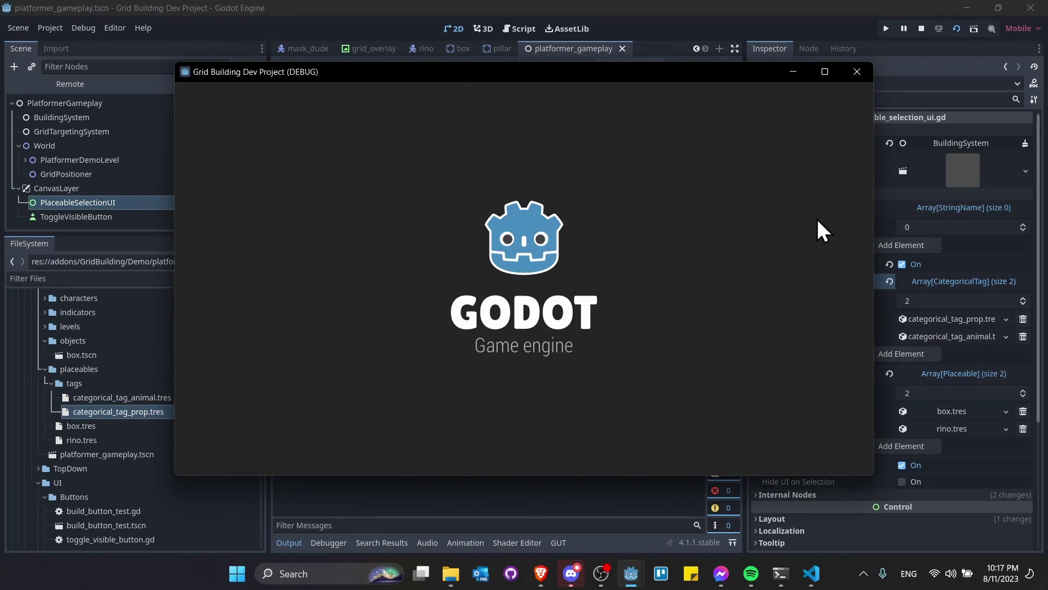
pyautogui.press('d')
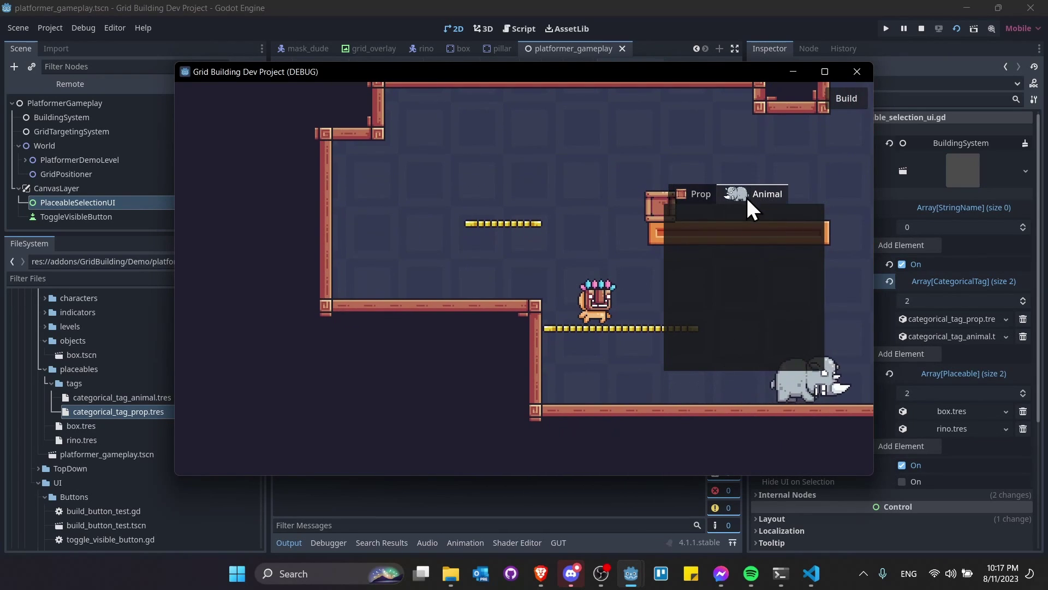
pyautogui.press('a')
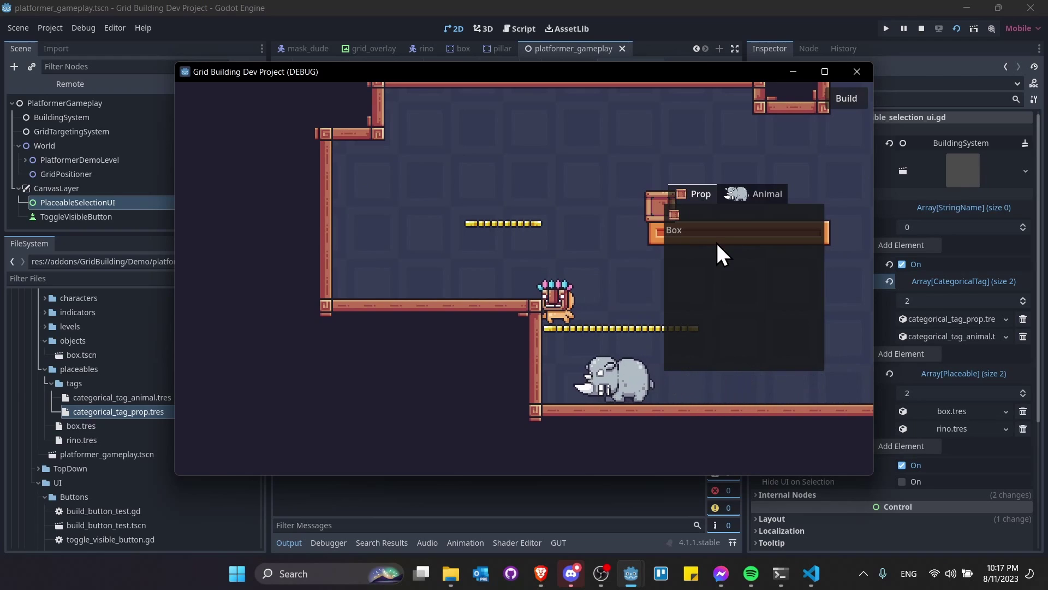
pyautogui.press('d')
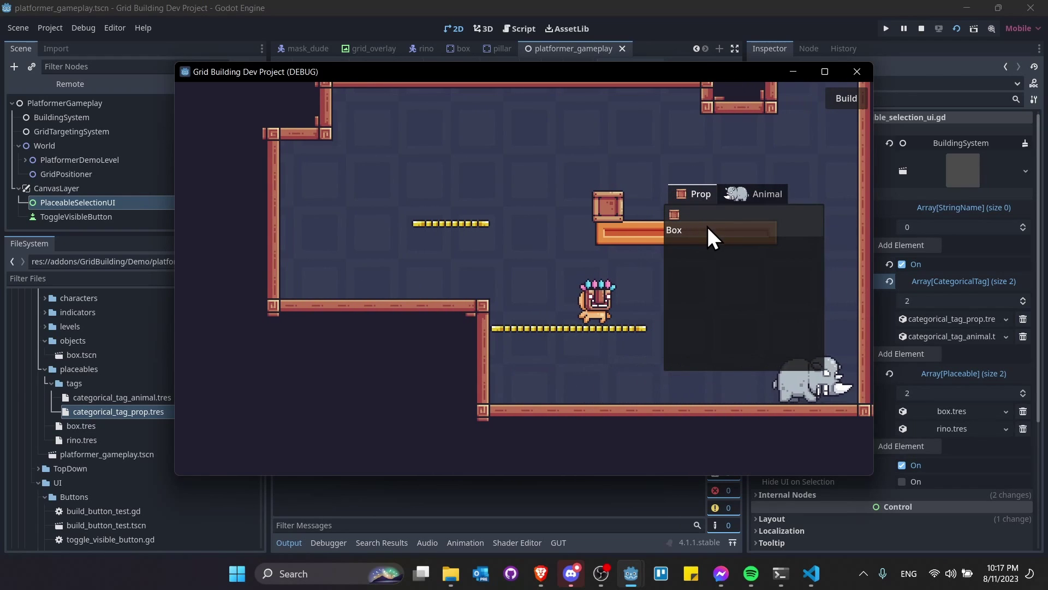
pyautogui.click(921, 28)
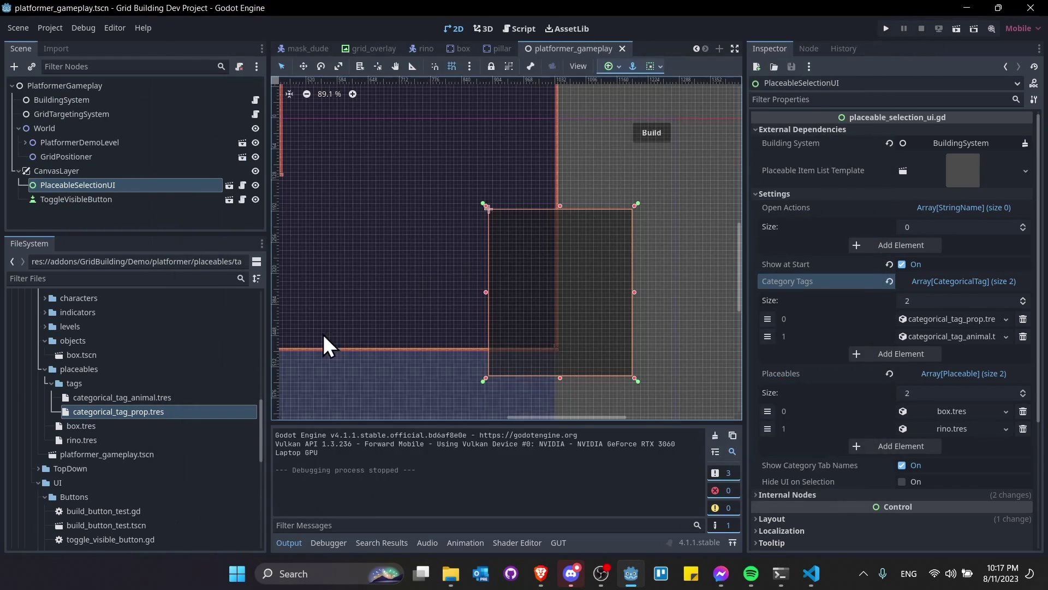
# - Check the animal tag in the rino.tres placeable and assign rino.tscn as its Packed Scene
pyautogui.click(96, 440)
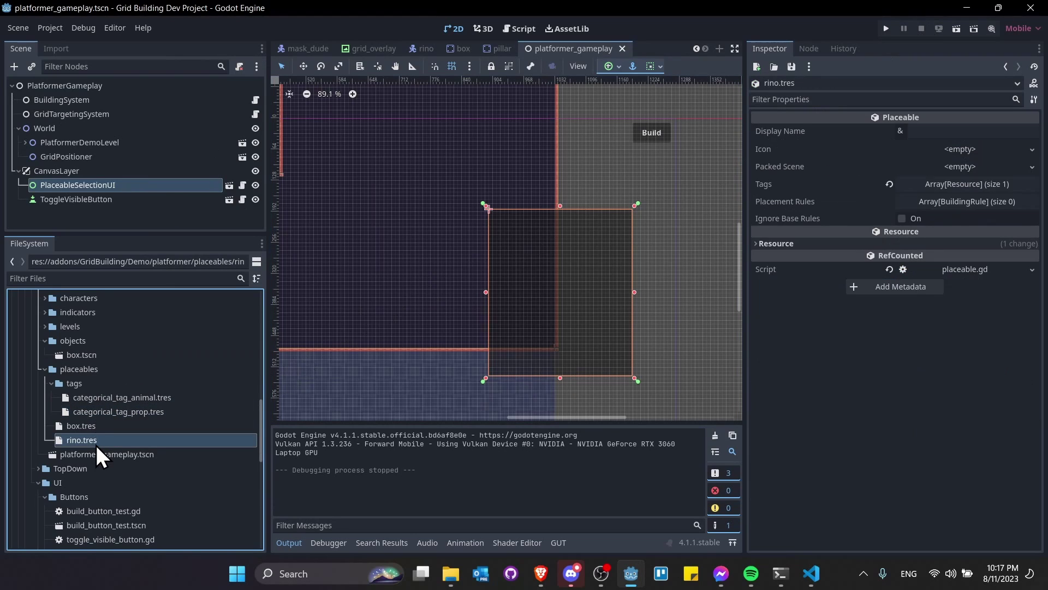
pyautogui.click(981, 189)
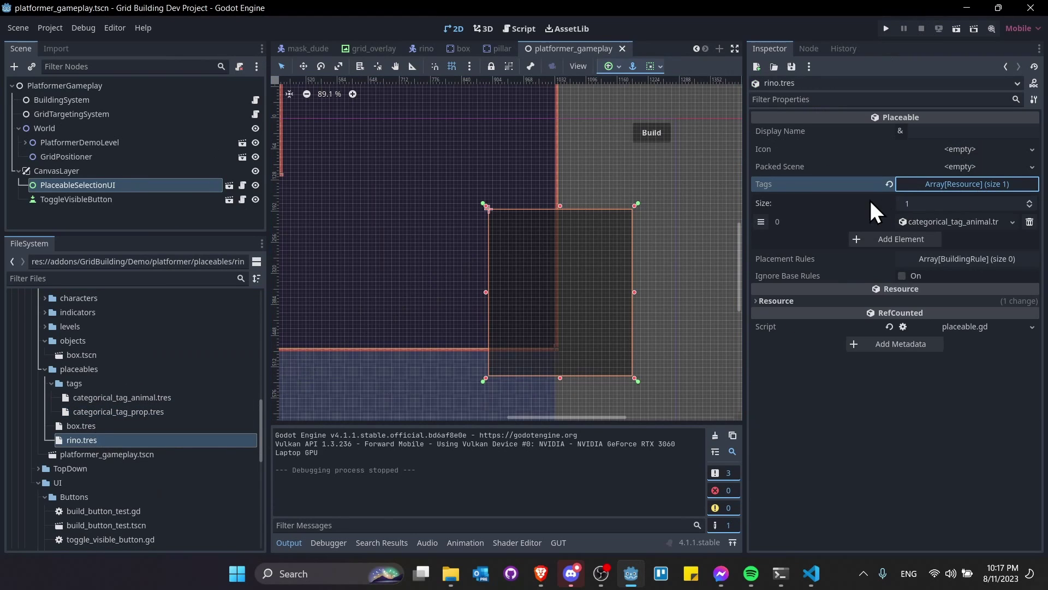
pyautogui.click(973, 224)
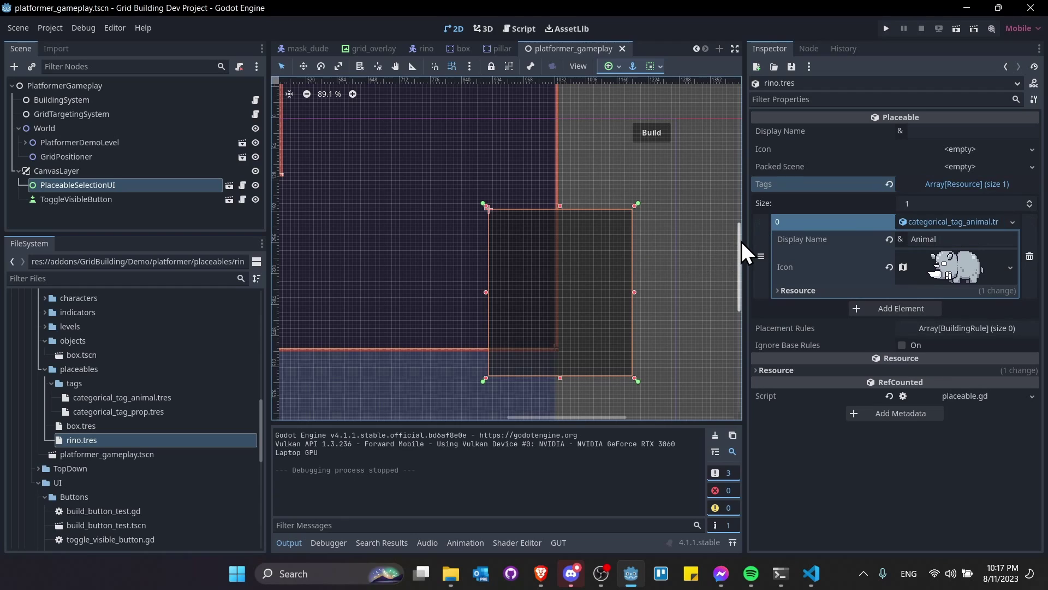
pyautogui.moveTo(744, 242); pyautogui.dragTo(686, 249)
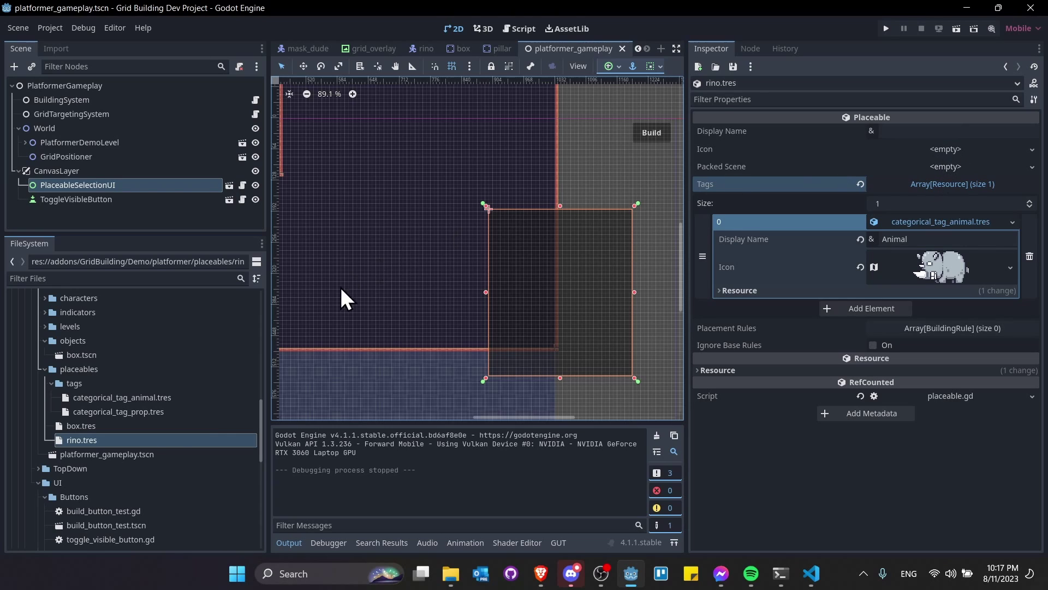
pyautogui.scroll(1, 146, 356)
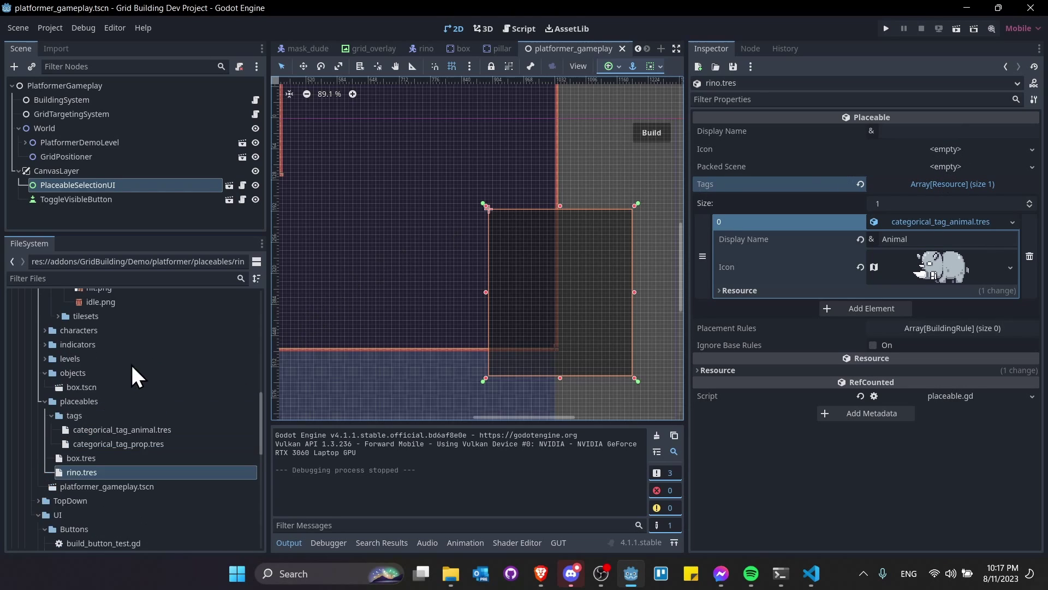
pyautogui.click(95, 372)
pyautogui.moveTo(89, 372); pyautogui.dragTo(970, 167)
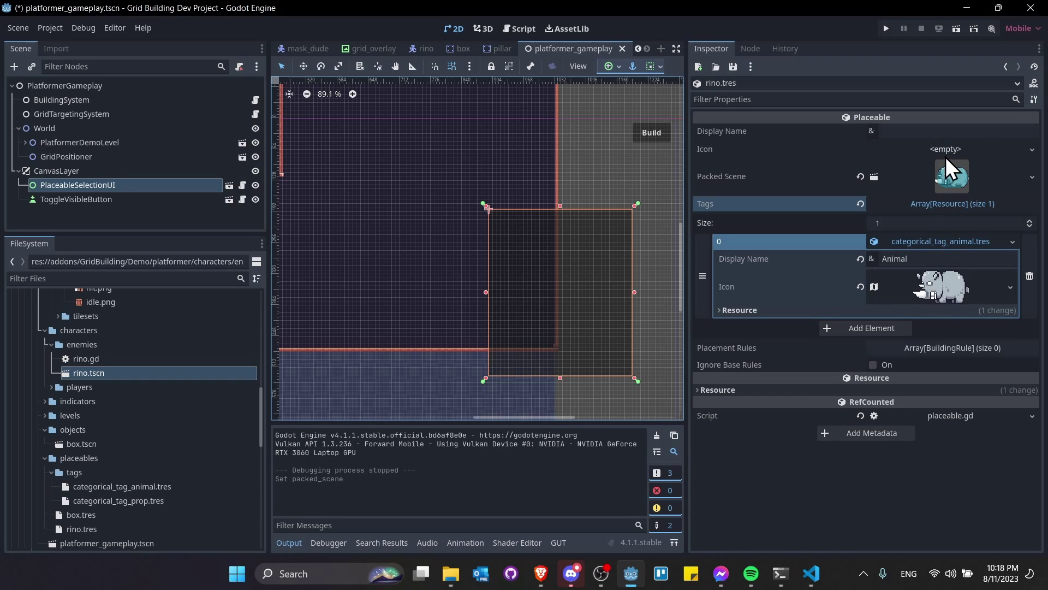
# - Give rino.tres a new AtlasTexture icon that uses the rino folder's idle.png as its atlas
pyautogui.click(1032, 149)
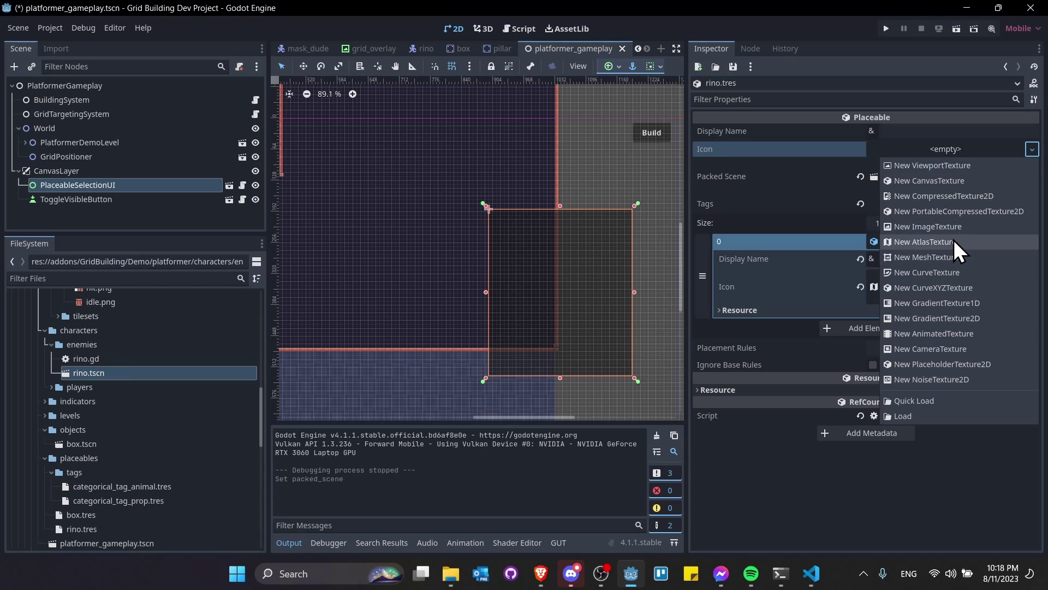
pyautogui.click(955, 241)
pyautogui.click(964, 150)
pyautogui.scroll(3, 103, 374)
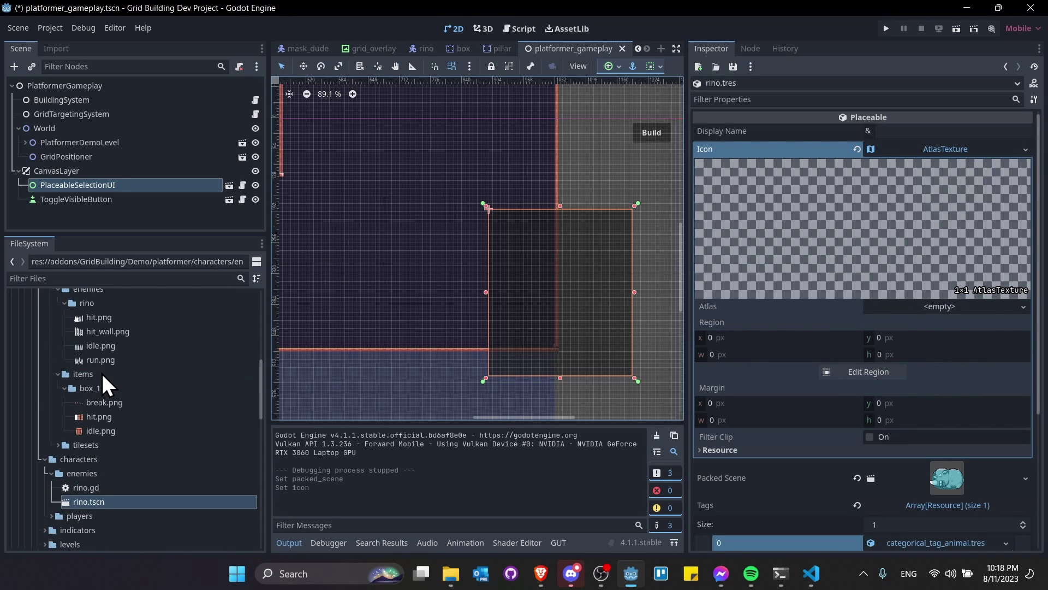
pyautogui.moveTo(109, 345); pyautogui.dragTo(795, 328)
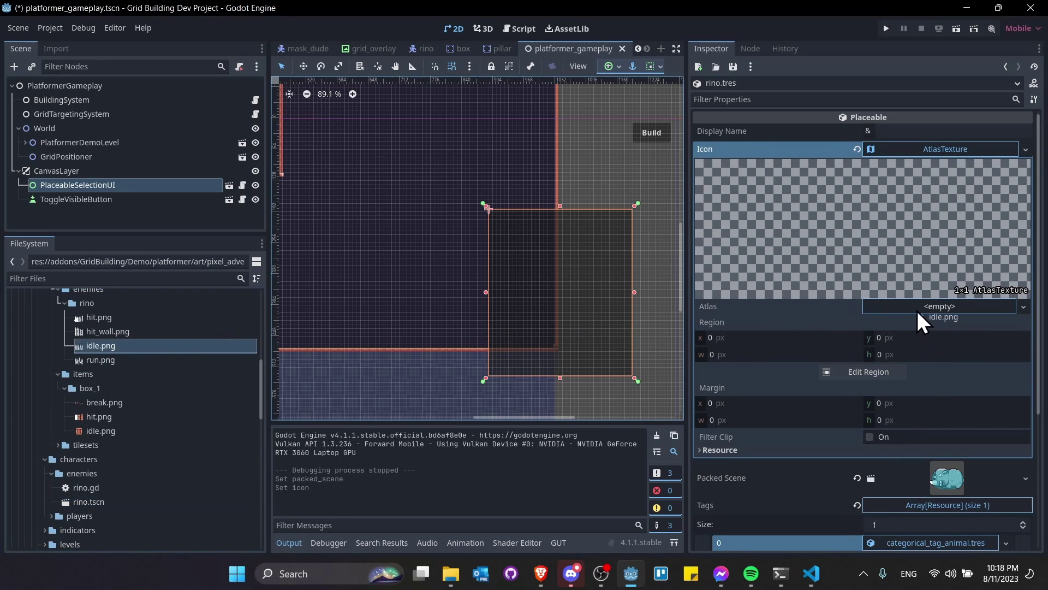
pyautogui.moveTo(916, 309); pyautogui.dragTo(918, 308)
# - Set the icon's atlas region around the first rhino frame, 52 by 30 px starting at y 4 px
pyautogui.click(868, 392)
pyautogui.moveTo(328, 261); pyautogui.dragTo(238, 264)
pyautogui.scroll(1, 311, 318)
pyautogui.moveTo(310, 318); pyautogui.dragTo(715, 309, button='middle')
pyautogui.moveTo(541, 305); pyautogui.dragTo(781, 305, button='middle')
pyautogui.moveTo(284, 338); pyautogui.dragTo(519, 328, button='middle')
pyautogui.moveTo(453, 333)
pyautogui.mouseDown(button='middle')
pyautogui.moveTo(539, 335)
pyautogui.moveTo(519, 351)
pyautogui.mouseUp(button='middle')
pyautogui.scroll(1, 520, 350)
pyautogui.moveTo(486, 232); pyautogui.dragTo(698, 353)
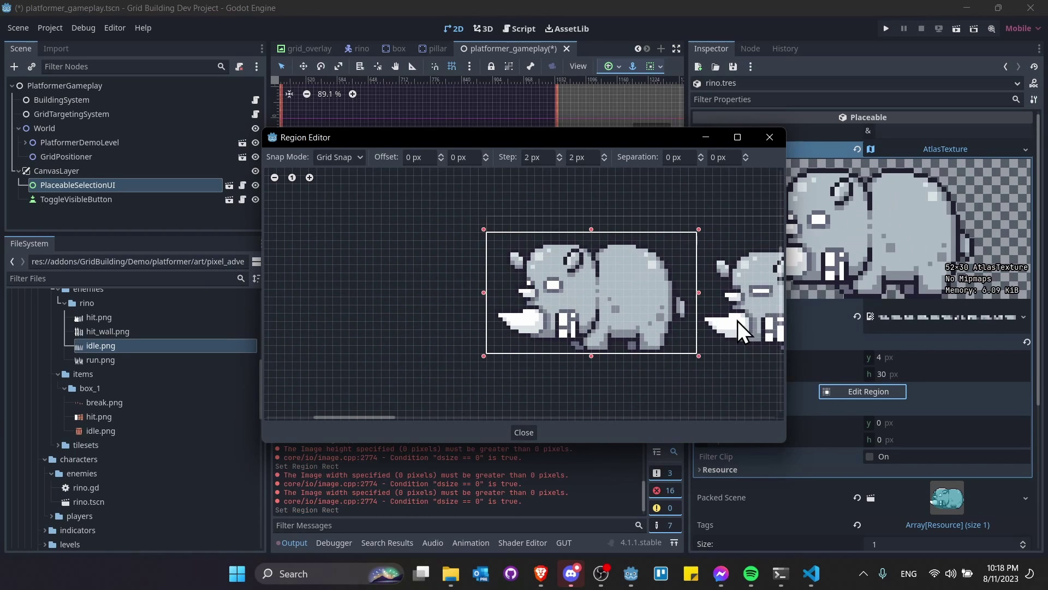
pyautogui.moveTo(608, 139); pyautogui.dragTo(553, 138)
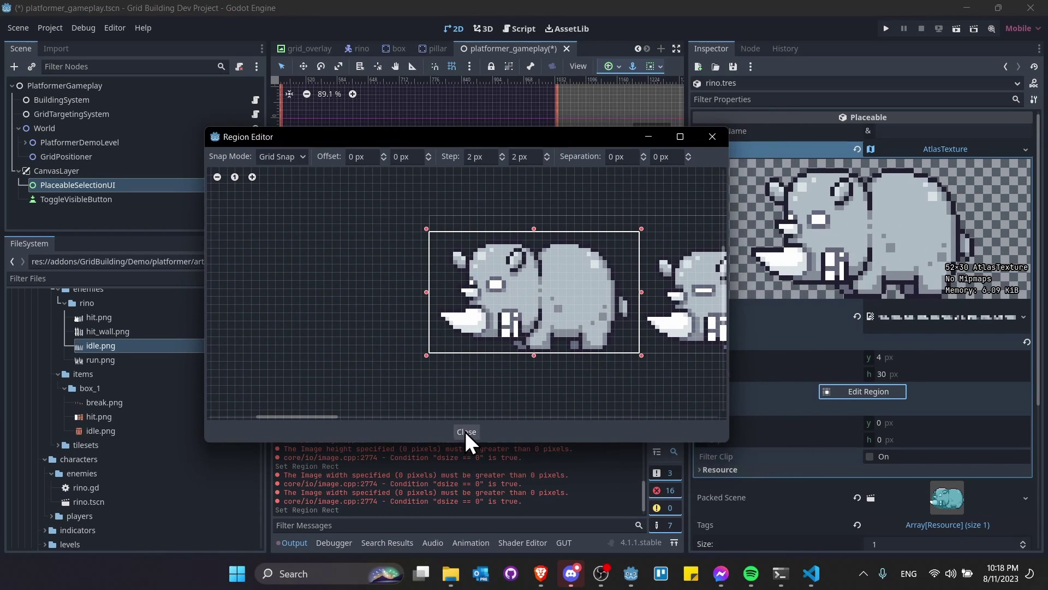
pyautogui.click(465, 431)
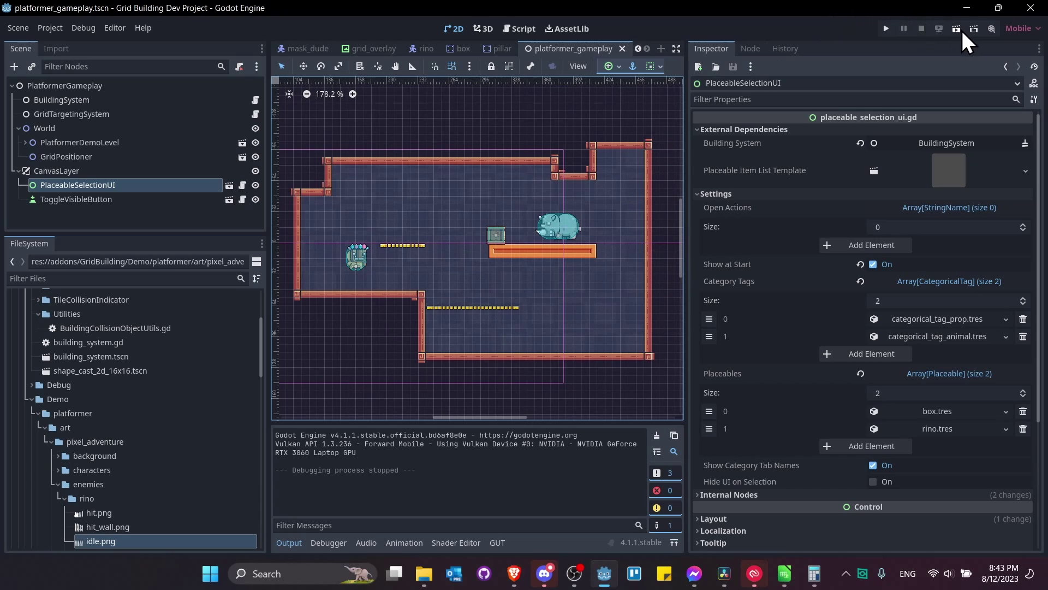
# - Run the scene, check the Prop and Animal categories, and place a Box on the floor beside the character
pyautogui.click(961, 29)
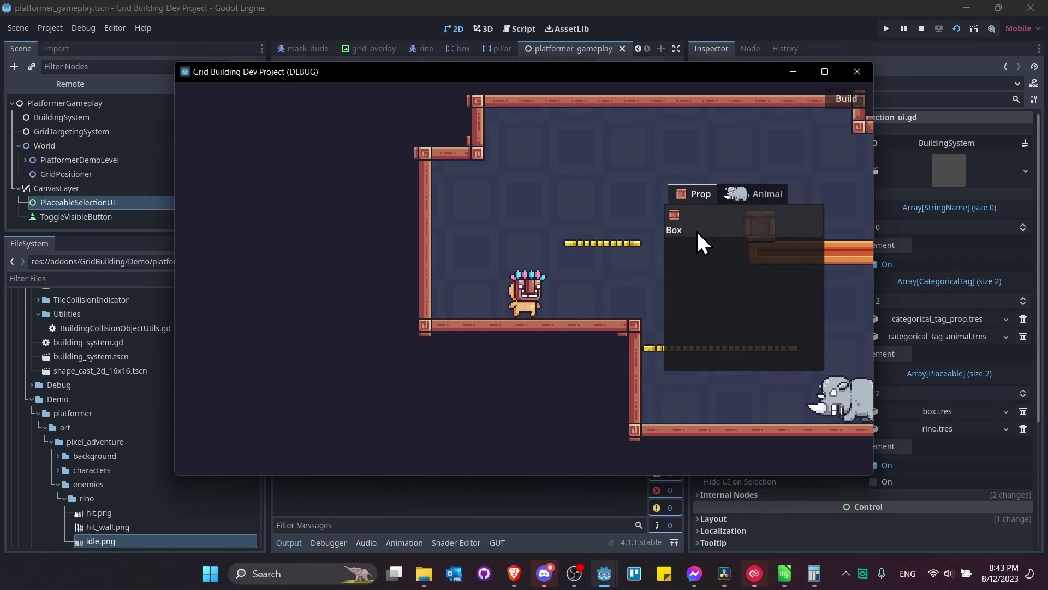
pyautogui.click(738, 193)
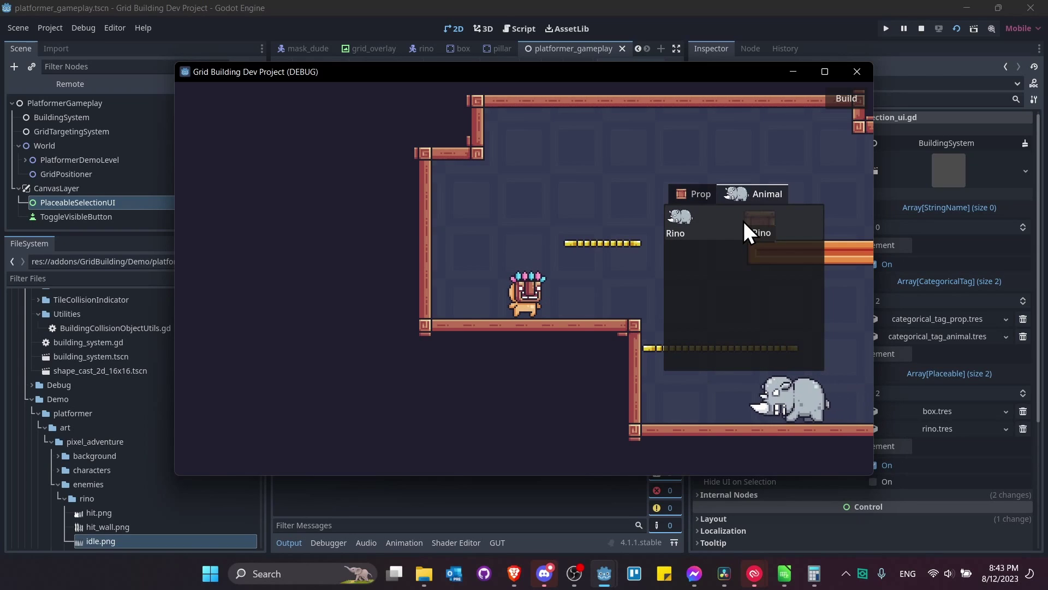
pyautogui.click(699, 194)
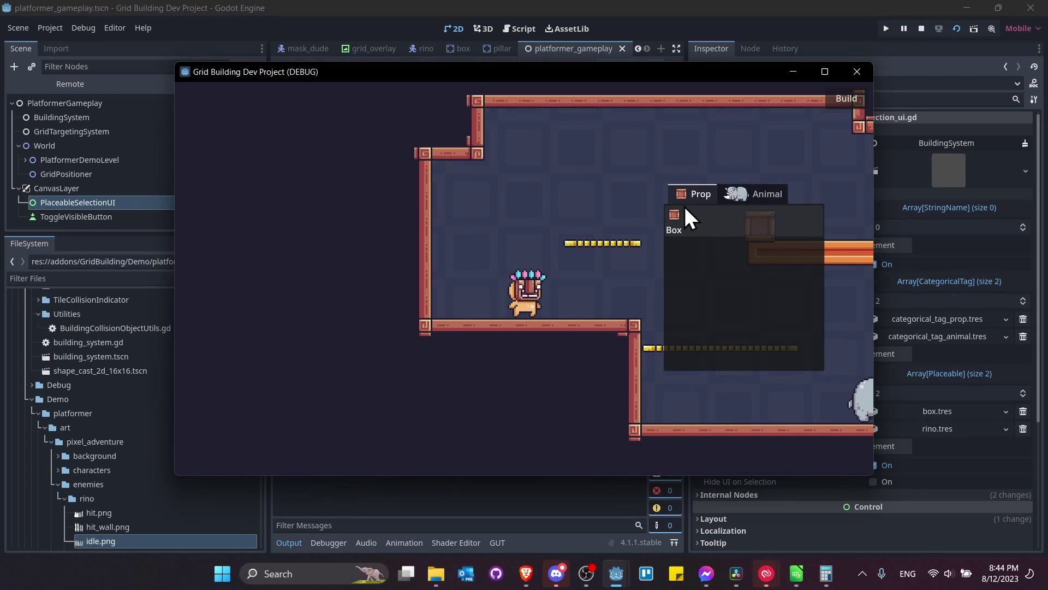
pyautogui.click(689, 213)
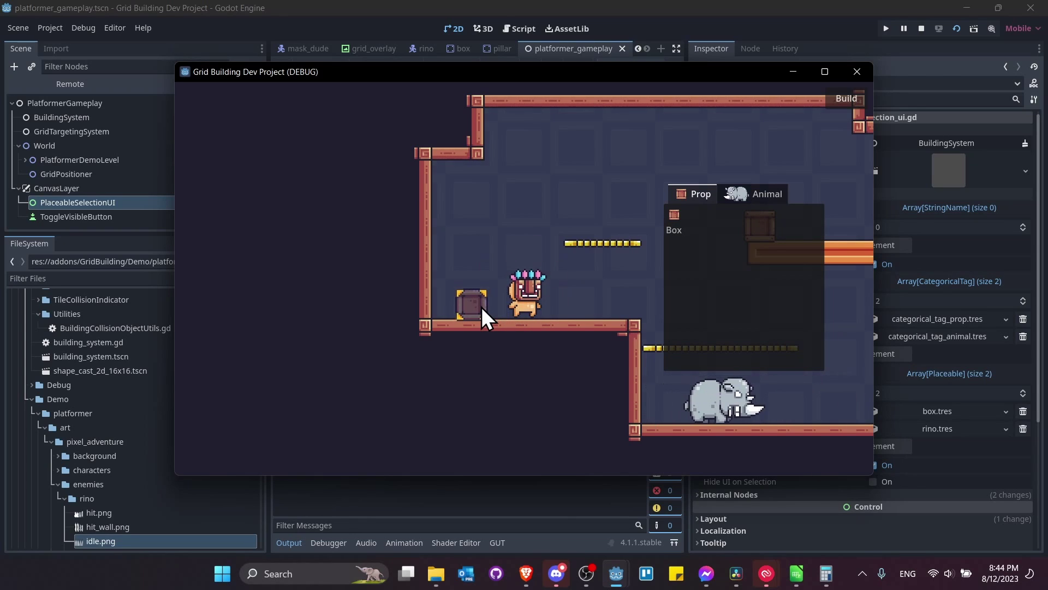
pyautogui.click(482, 307)
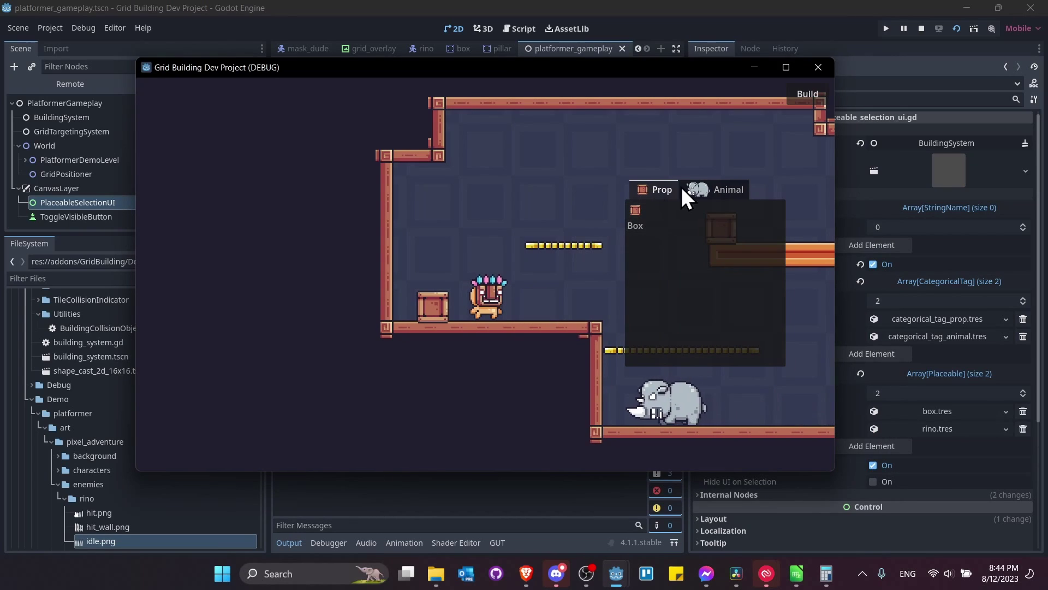
# - Choose Rino from the Animal category, place one above the character, and move the character right through the level
pyautogui.click(709, 190)
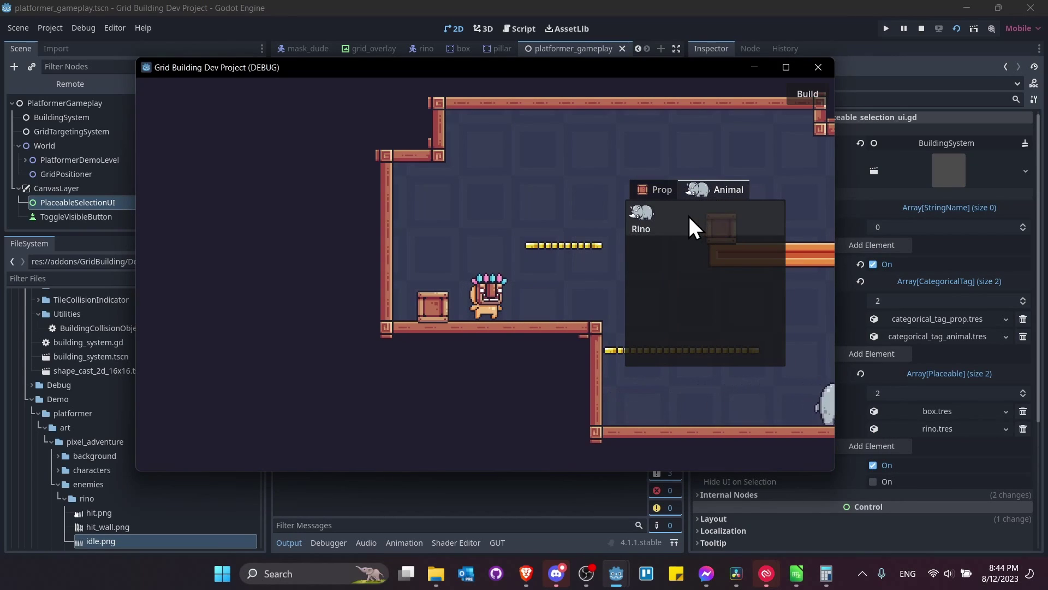
pyautogui.click(690, 213)
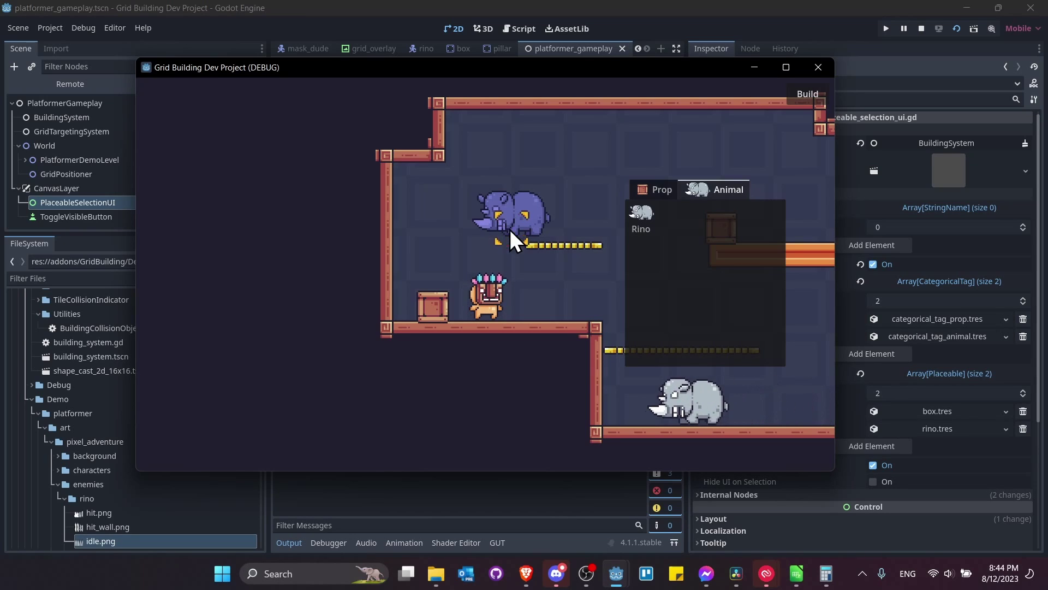
pyautogui.click(550, 212)
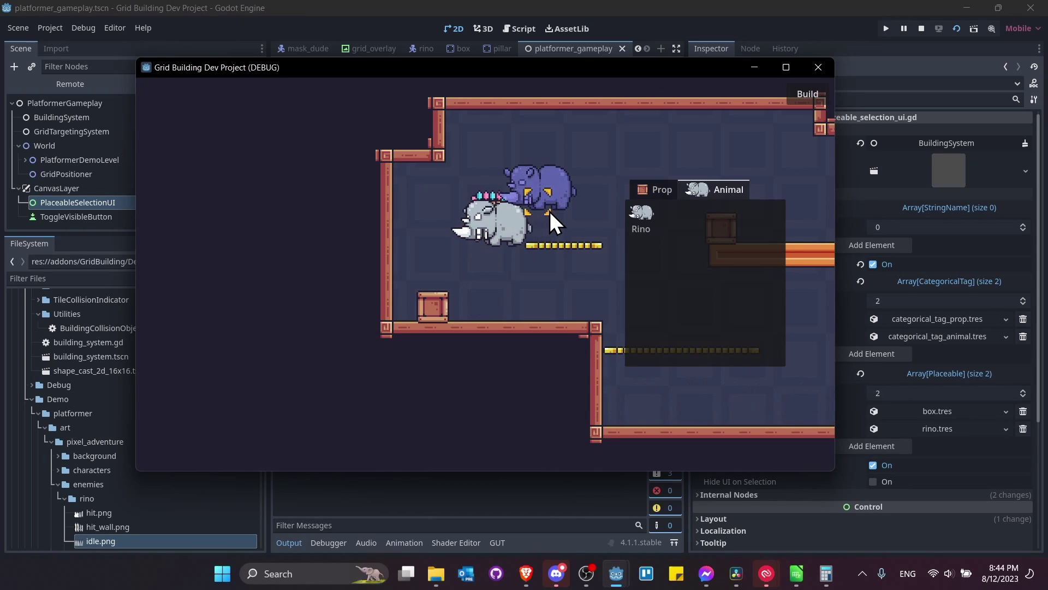
pyautogui.press('d')
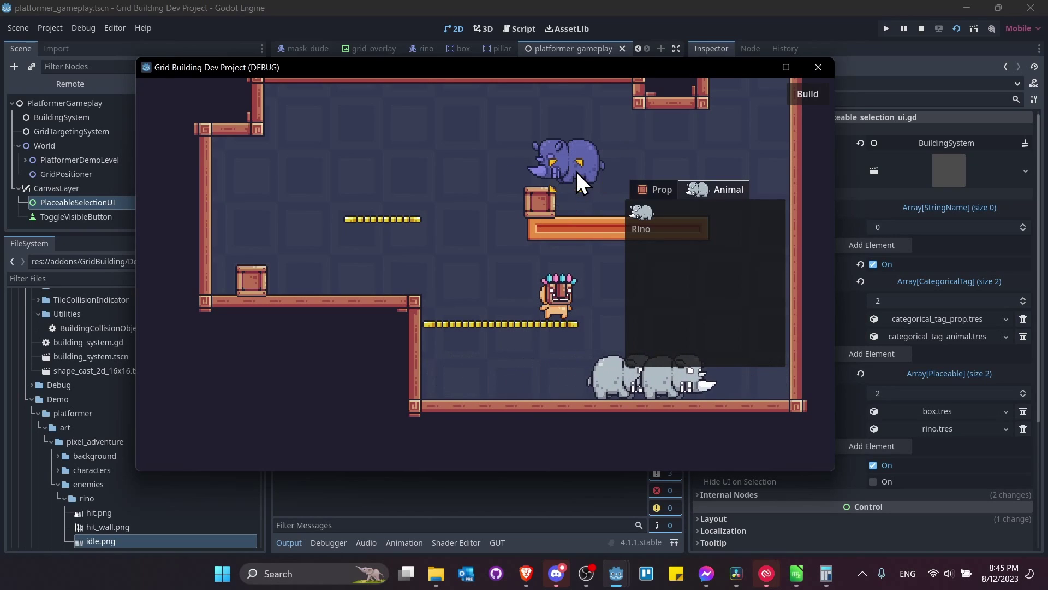
# - Place many rhinos in the open space across the level and stop the run
pyautogui.click(566, 135)
pyautogui.click(515, 137)
pyautogui.click(404, 178)
pyautogui.click(408, 188)
pyautogui.click(423, 195)
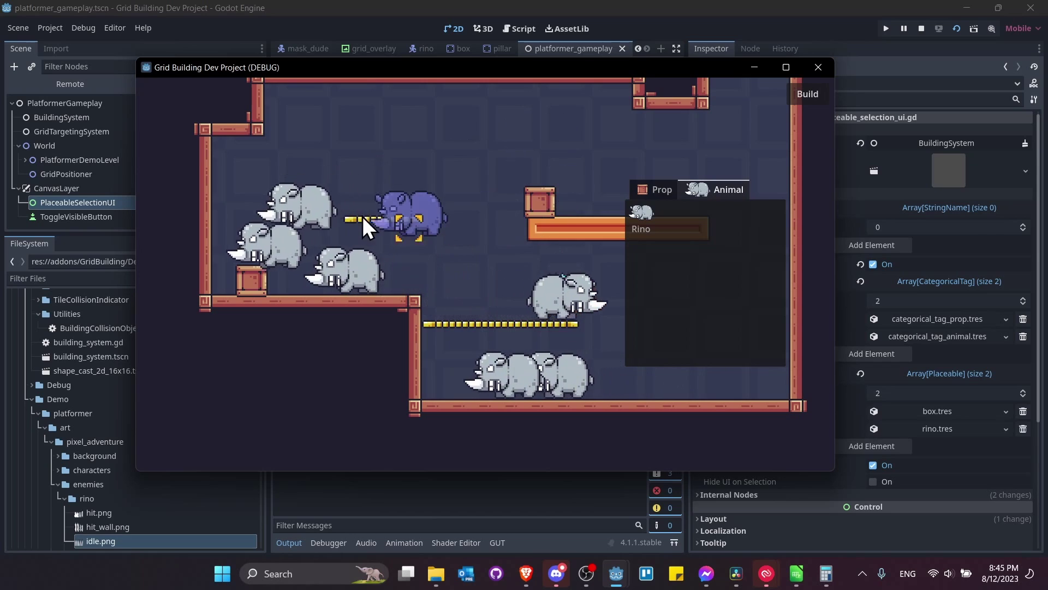
pyautogui.click(531, 154)
pyautogui.click(530, 158)
pyautogui.click(526, 157)
pyautogui.click(519, 154)
pyautogui.click(521, 150)
pyautogui.click(522, 146)
pyautogui.click(522, 146)
pyautogui.click(523, 146)
pyautogui.click(526, 149)
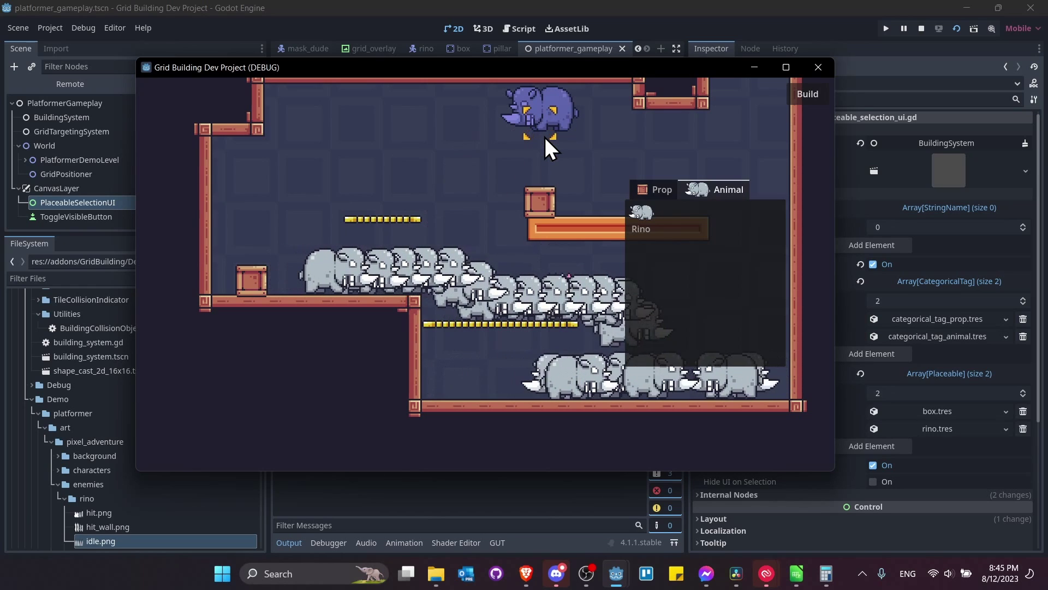
pyautogui.press('F8')
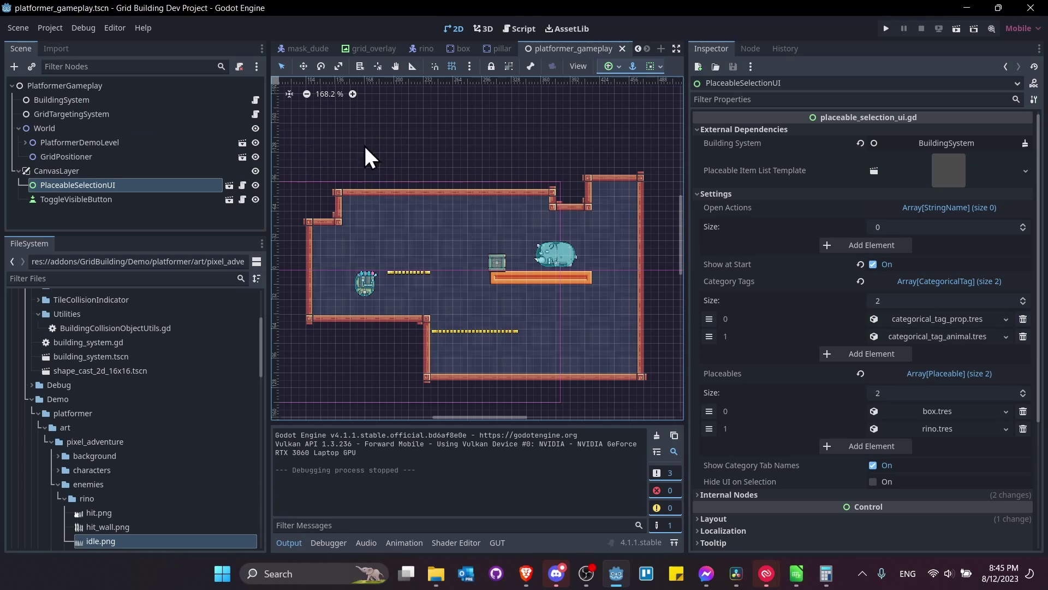
# - Examine BuildingSystem's input actions for exiting build mode and building, and check the project's input map
pyautogui.click(119, 99)
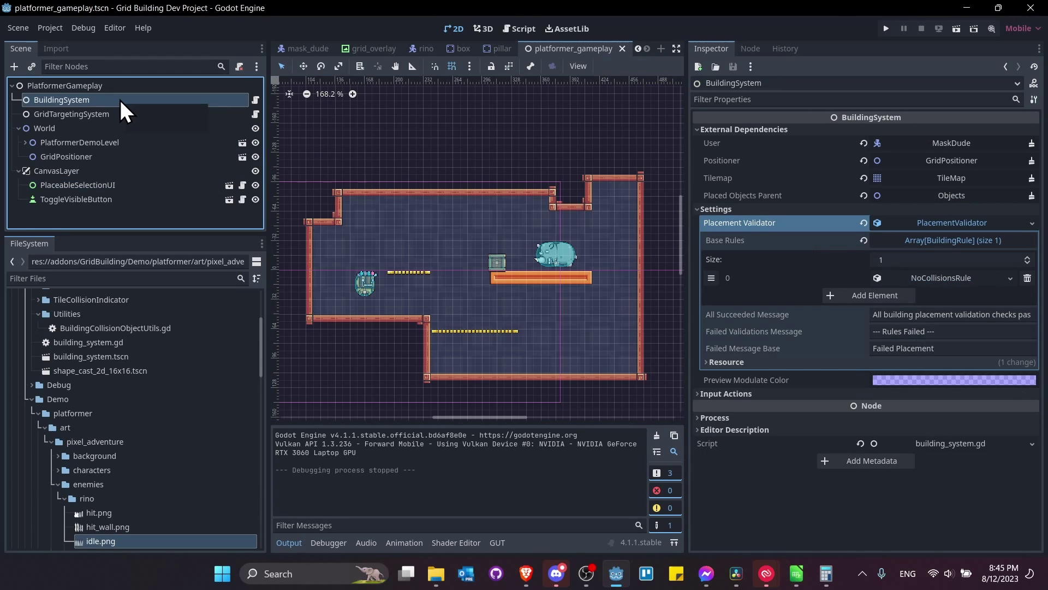
pyautogui.click(741, 398)
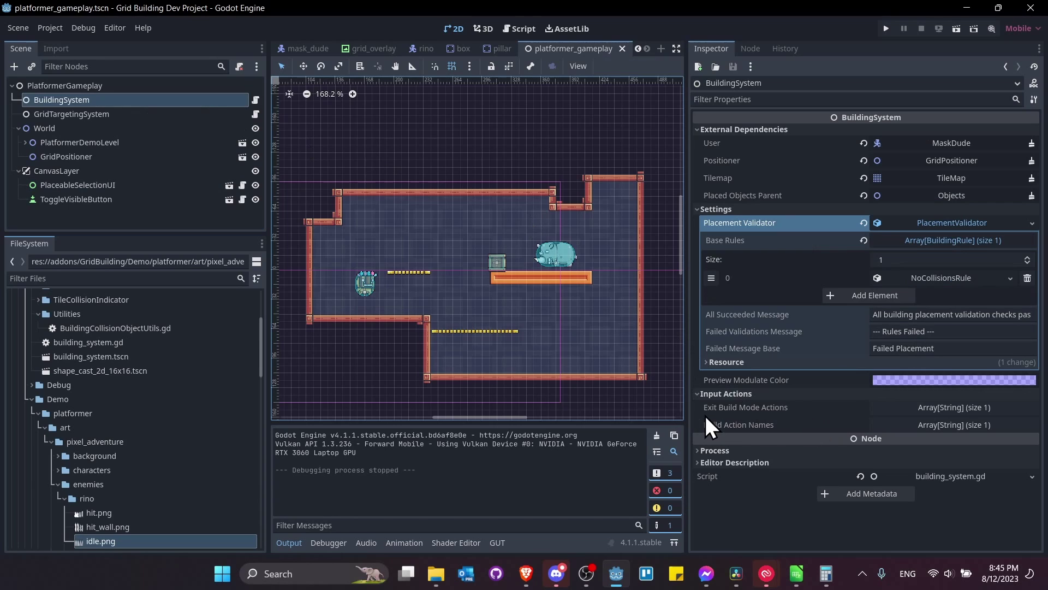
pyautogui.click(920, 411)
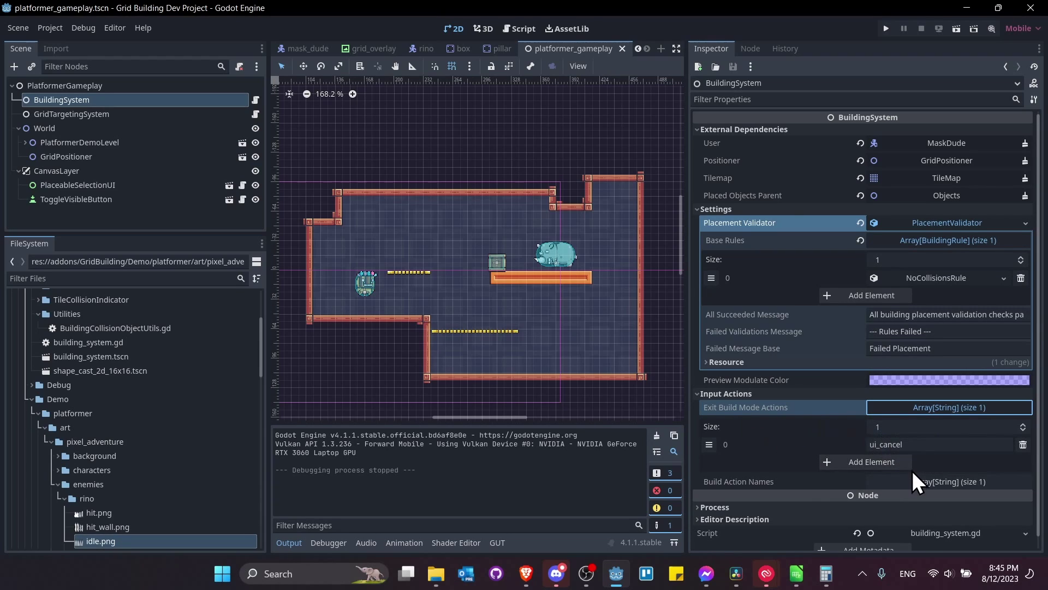
pyautogui.doubleClick(879, 444)
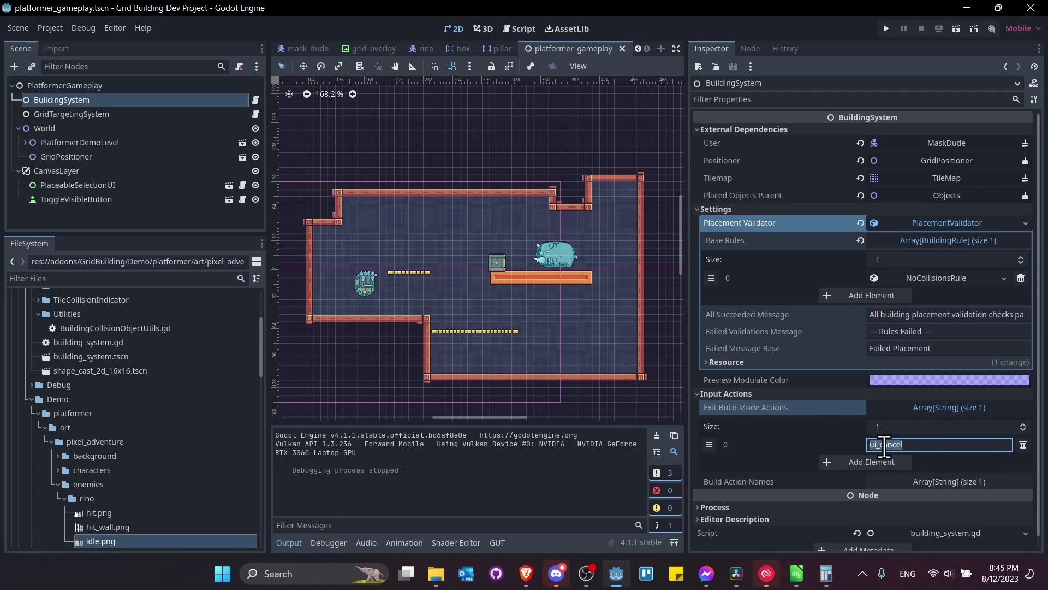
pyautogui.click(49, 28)
pyautogui.click(71, 66)
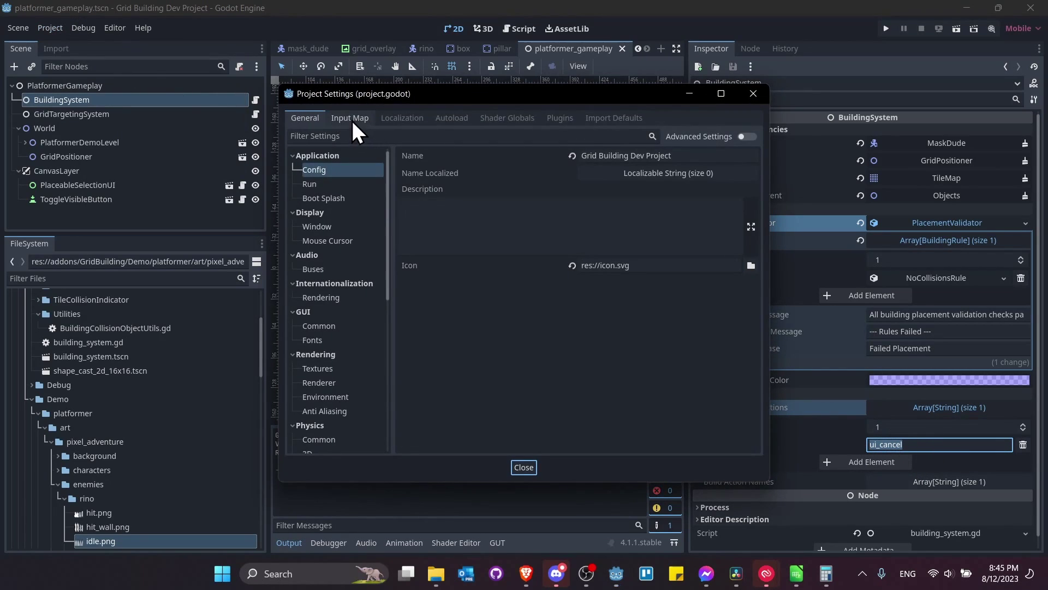
pyautogui.click(352, 119)
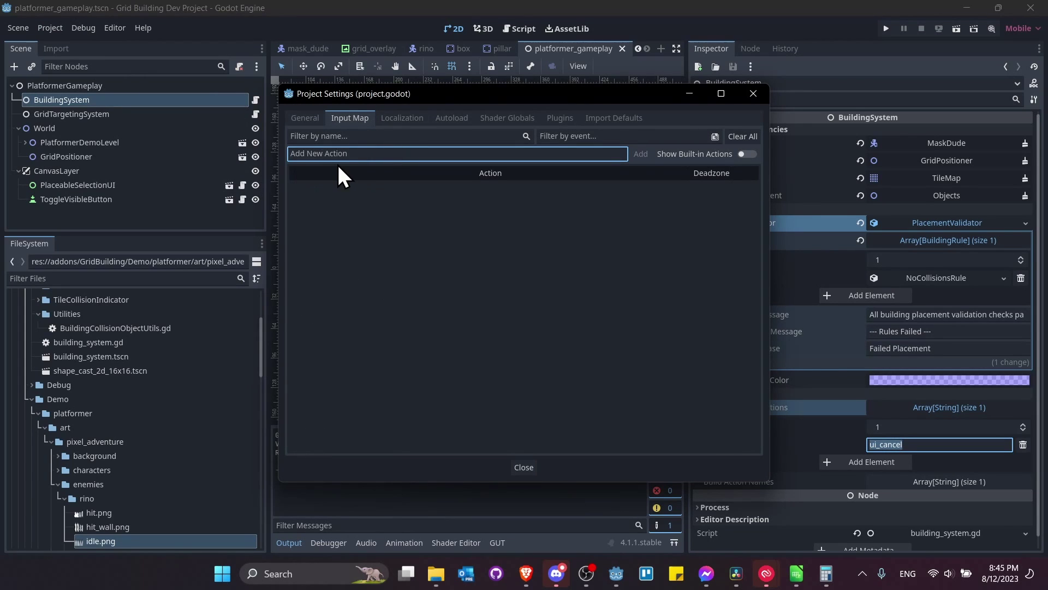
pyautogui.click(524, 468)
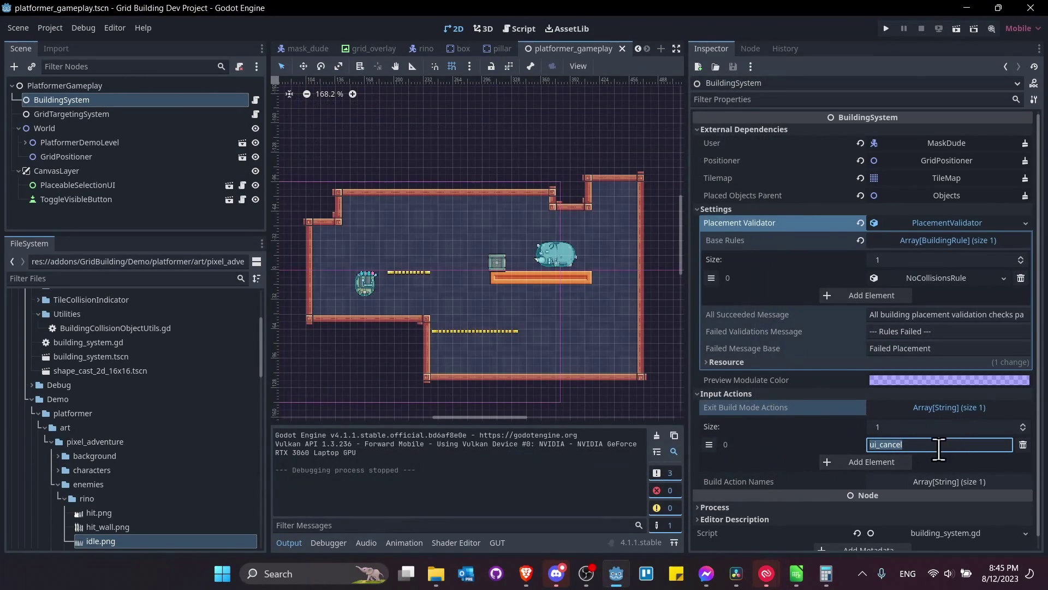
pyautogui.click(901, 409)
pyautogui.click(899, 426)
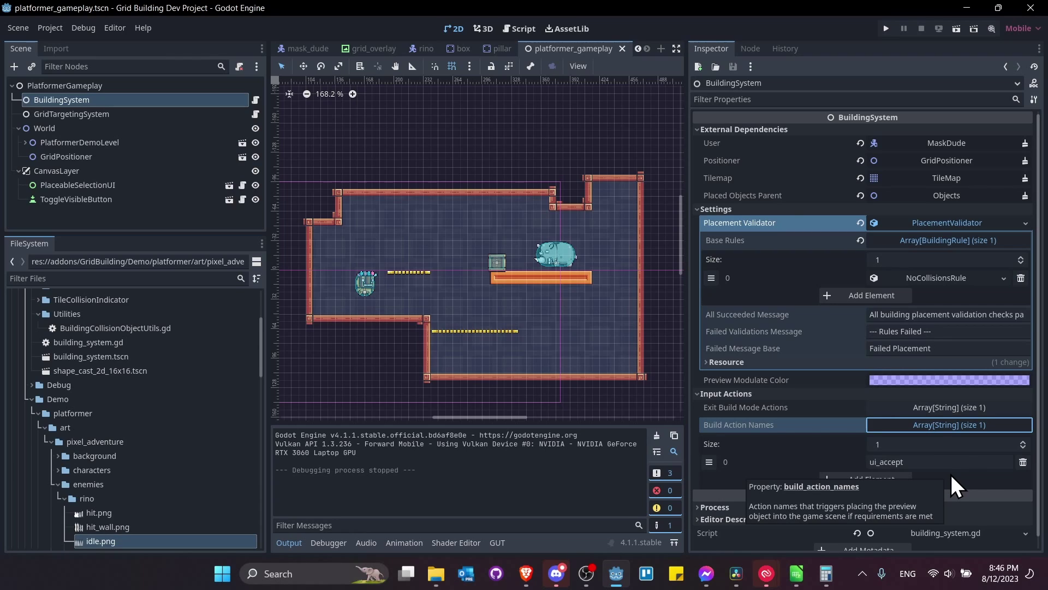
pyautogui.click(979, 427)
# - Open the Tile Collision Indicator scene used by BuildingSystem's NoCollisionsRule and select its root node
pyautogui.scroll(2, 550, 297)
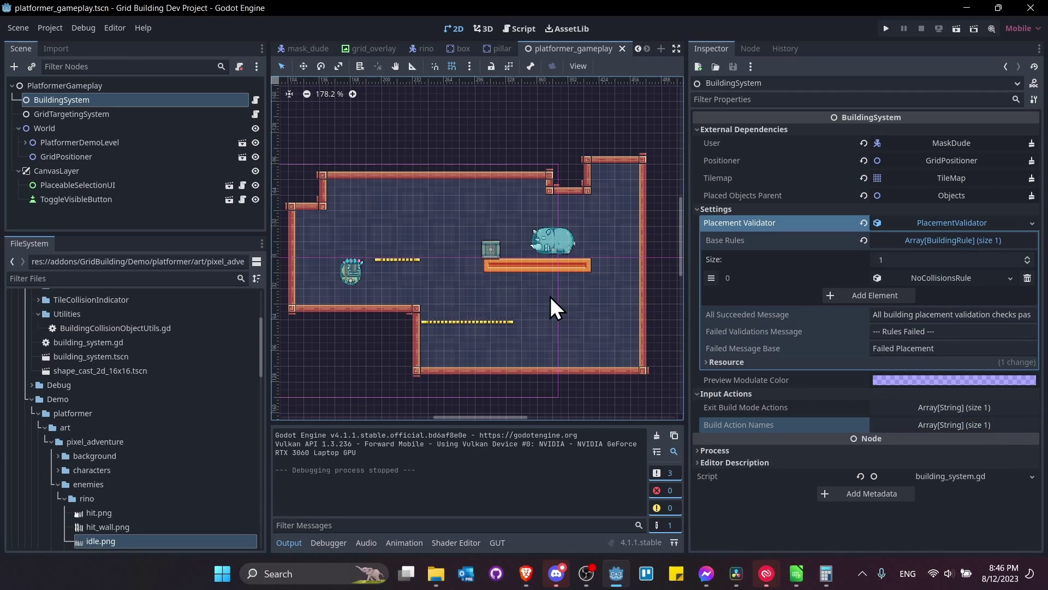
pyautogui.scroll(8, 550, 296)
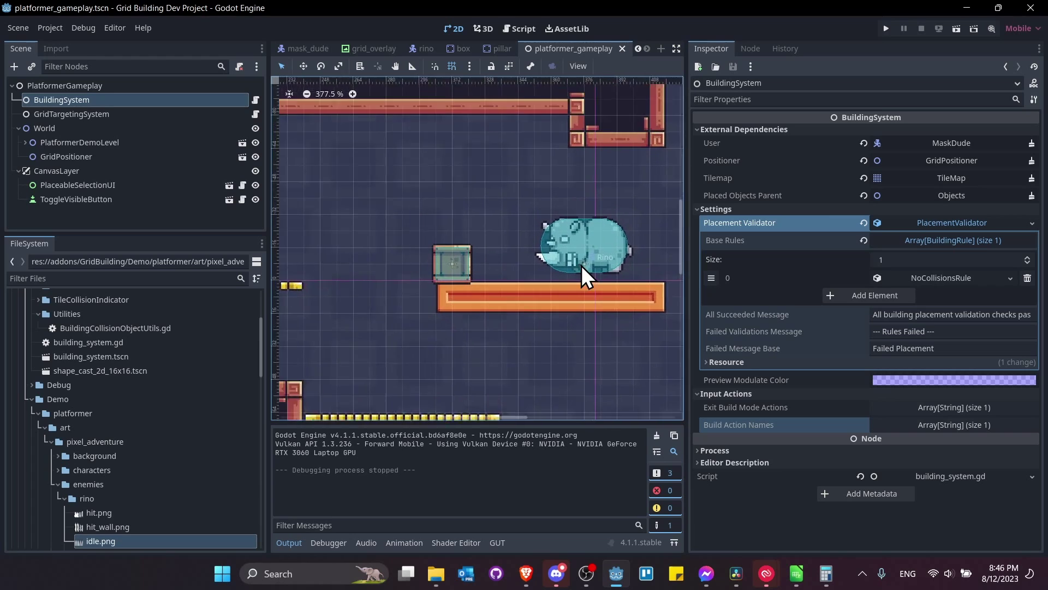
pyautogui.scroll(-12, 595, 231)
pyautogui.moveTo(450, 292); pyautogui.dragTo(435, 275, button='middle')
pyautogui.scroll(8, 470, 290)
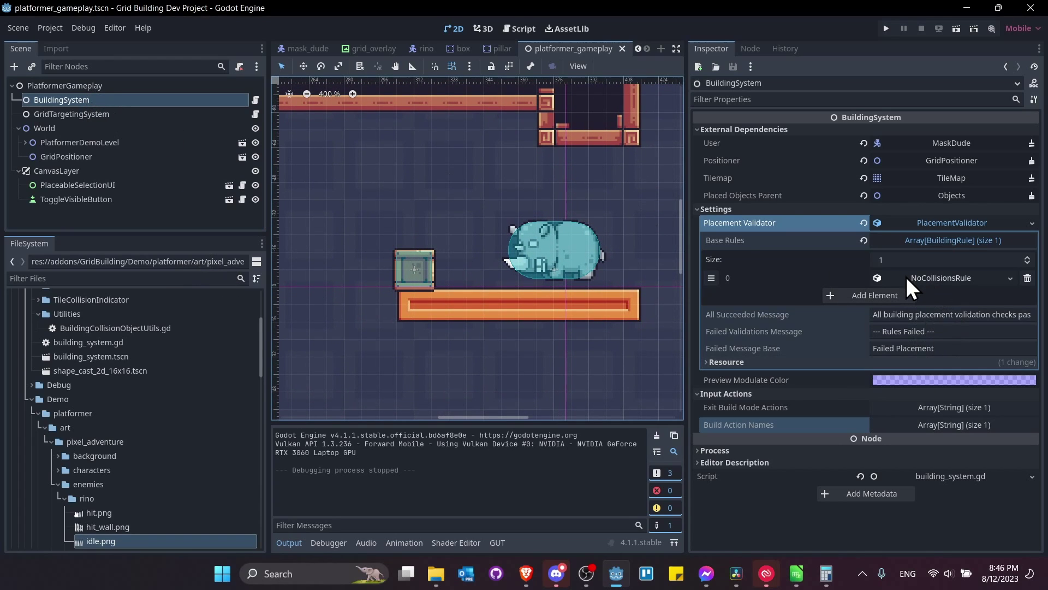
pyautogui.click(941, 281)
pyautogui.click(966, 316)
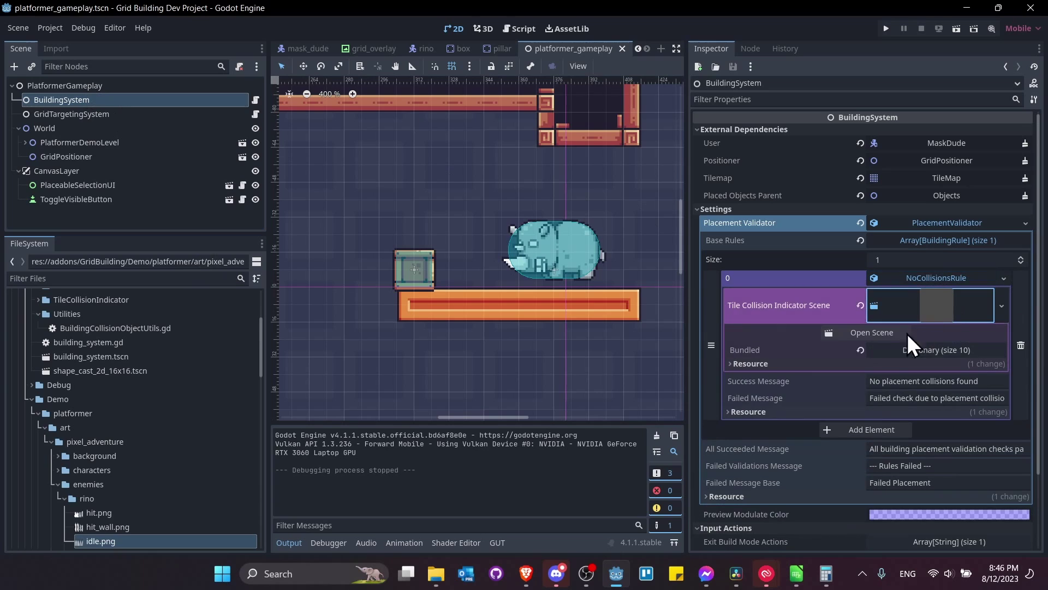
pyautogui.click(877, 332)
pyautogui.click(93, 85)
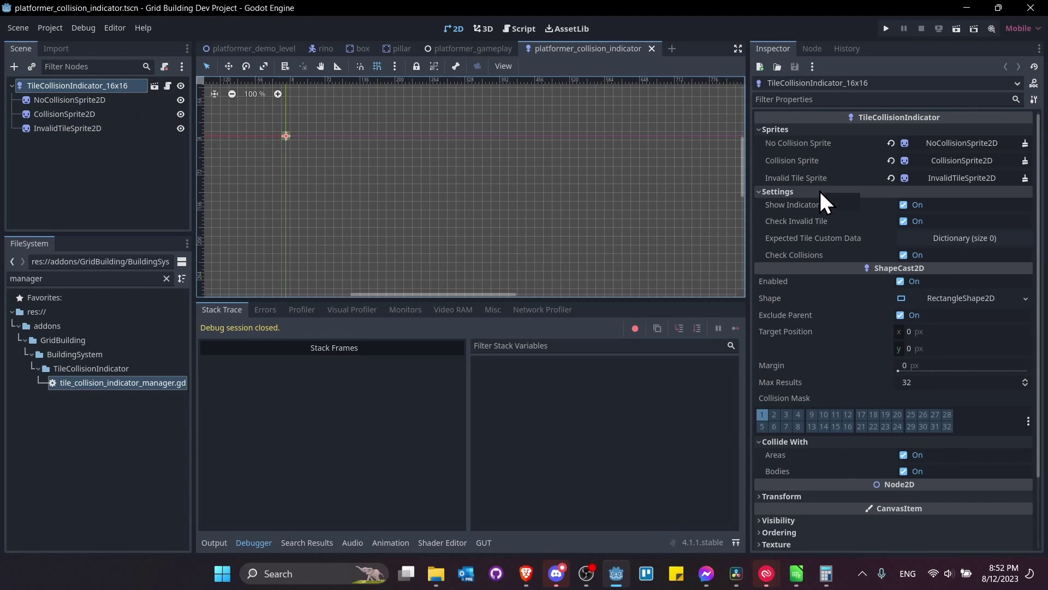
# - Set the Z Index of the TileCollisionIndicator_16x16 root node to 1000 and save the scene
pyautogui.scroll(-3, 819, 189)
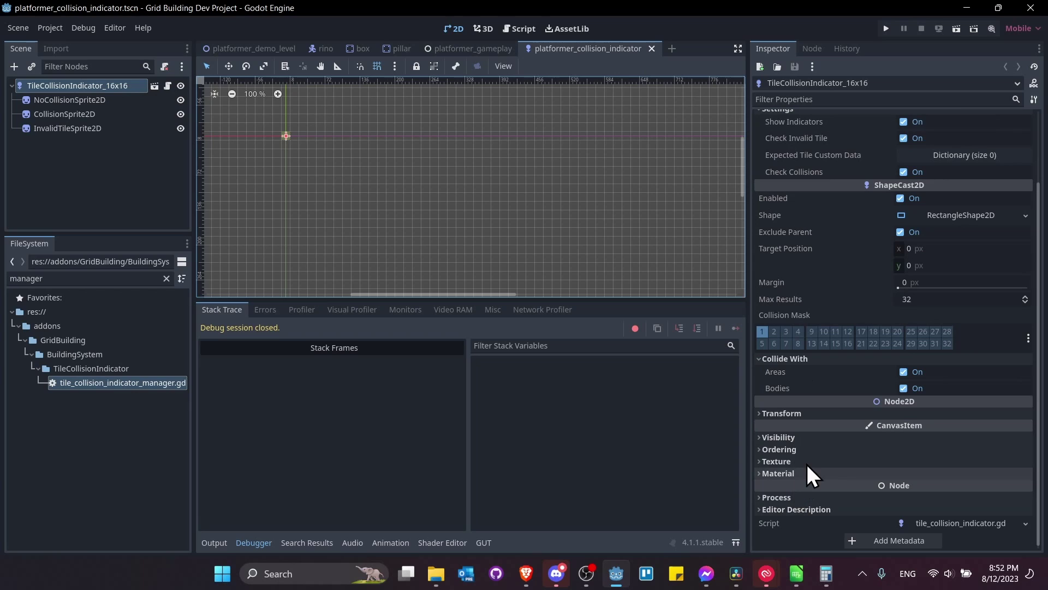
pyautogui.scroll(-4, 817, 443)
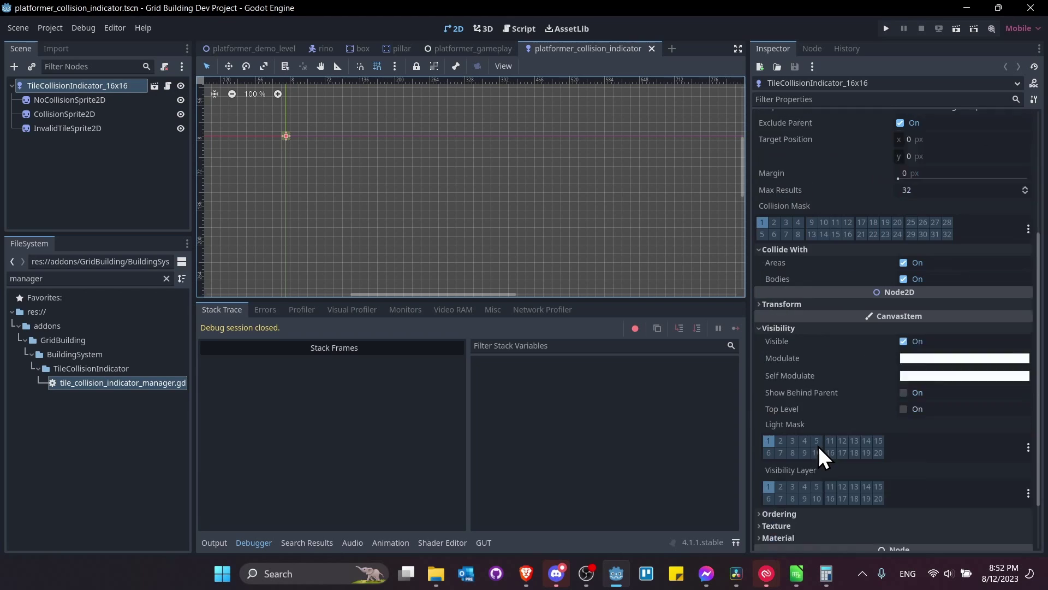
pyautogui.click(814, 449)
pyautogui.scroll(-1, 814, 437)
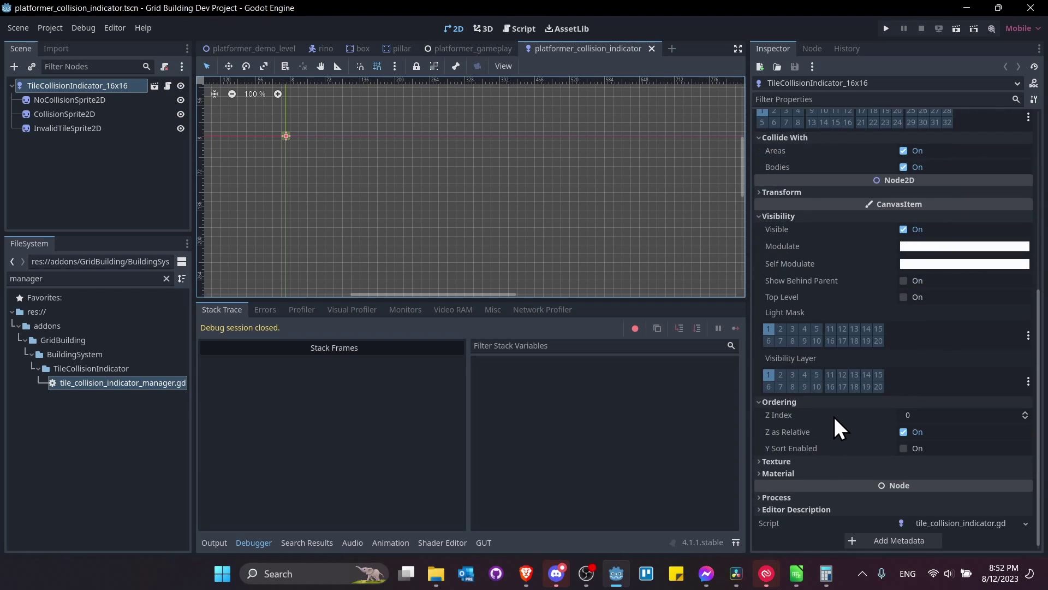
pyautogui.click(903, 431)
pyautogui.click(924, 414)
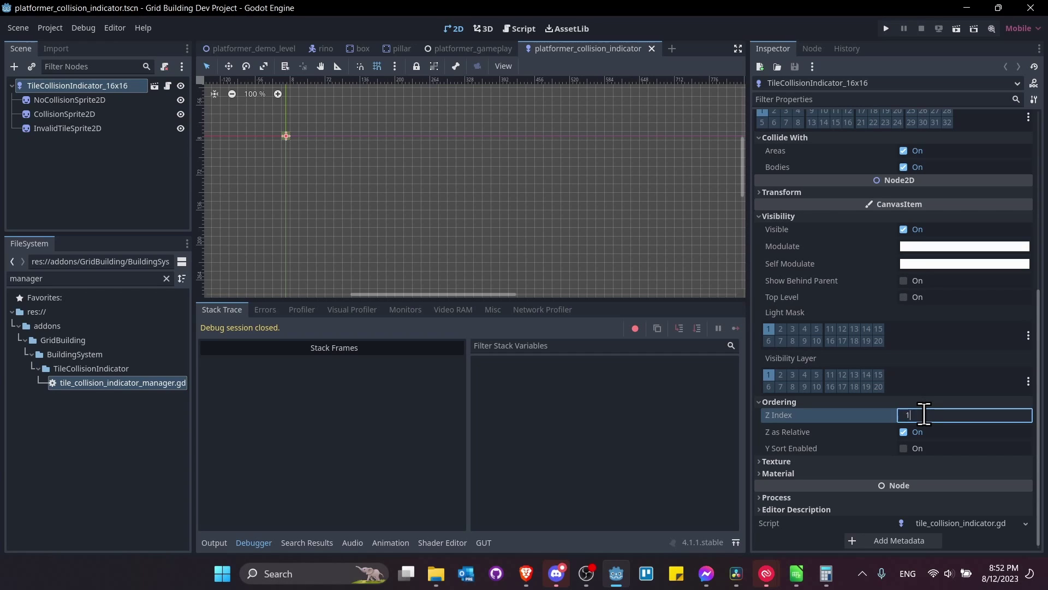
pyautogui.write('1000')
pyautogui.press('Return')
pyautogui.hotkey('ctrl', 's')
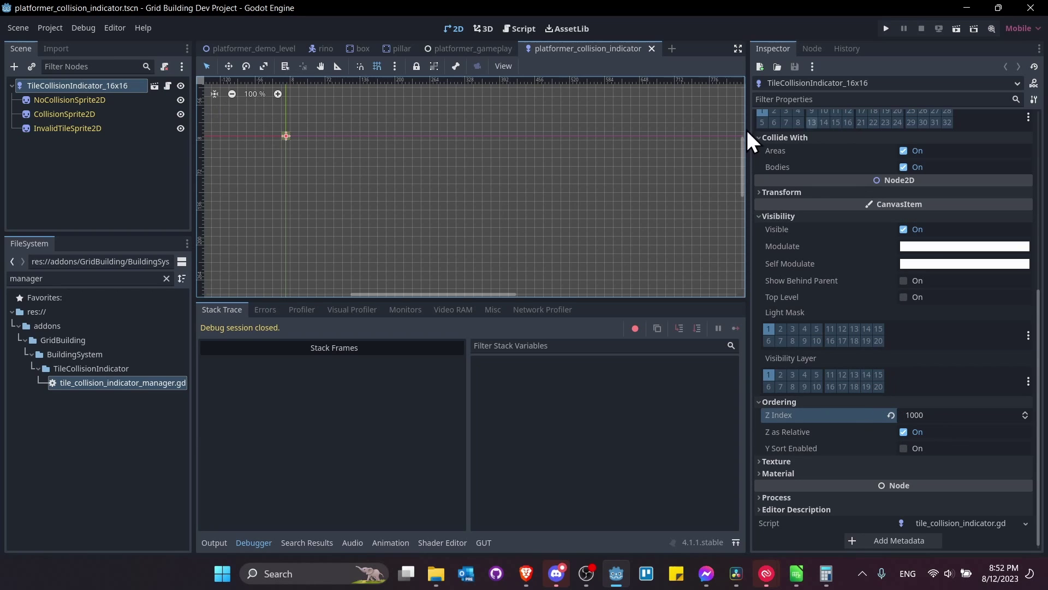
# - Run the platformer_gameplay scene, choose the Box for building, and move the character right with the placement preview active
pyautogui.hotkey('ctrl', 'shift', 'Tab')
pyautogui.click(957, 25)
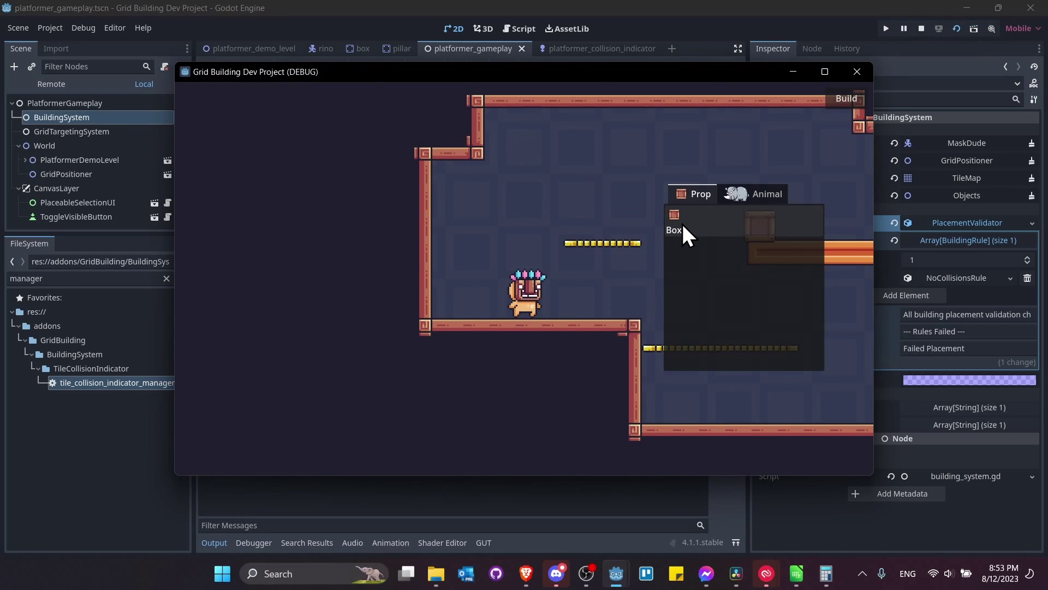
pyautogui.click(681, 222)
pyautogui.press('F12')
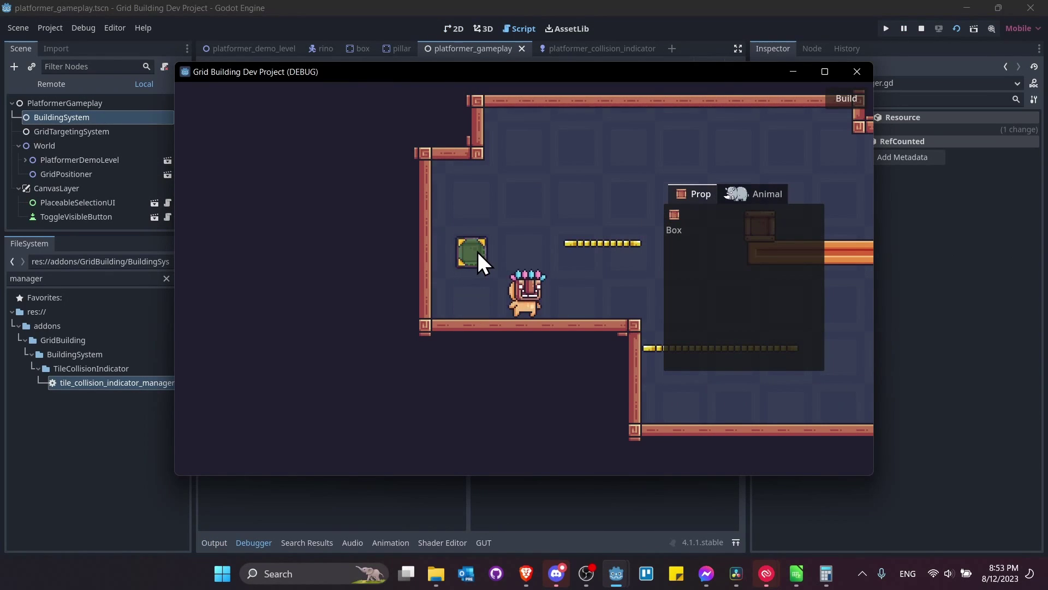
pyautogui.press('d')
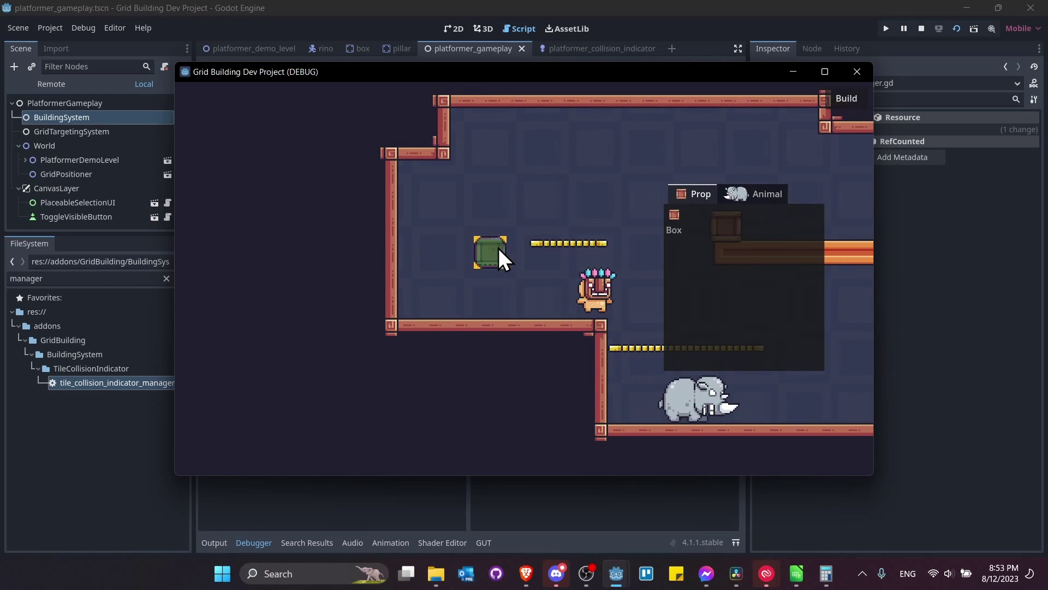
pyautogui.press('d')
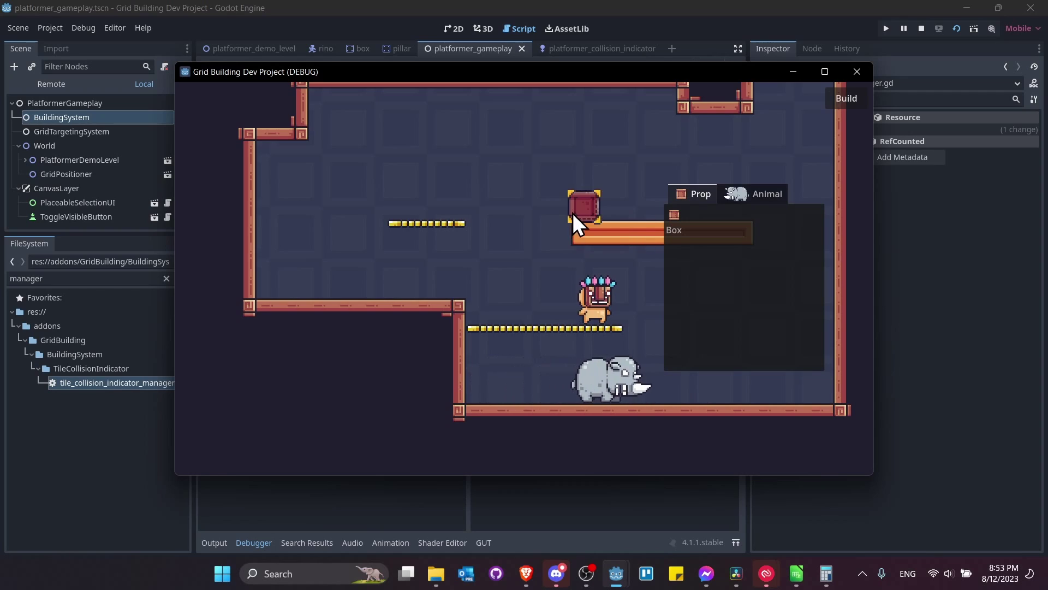
# - Try to build a box on the tile already occupied by the existing box
pyautogui.press('space')
pyautogui.press('space')
pyautogui.press('space')
pyautogui.press('space')
pyautogui.press('space')
pyautogui.press('space')
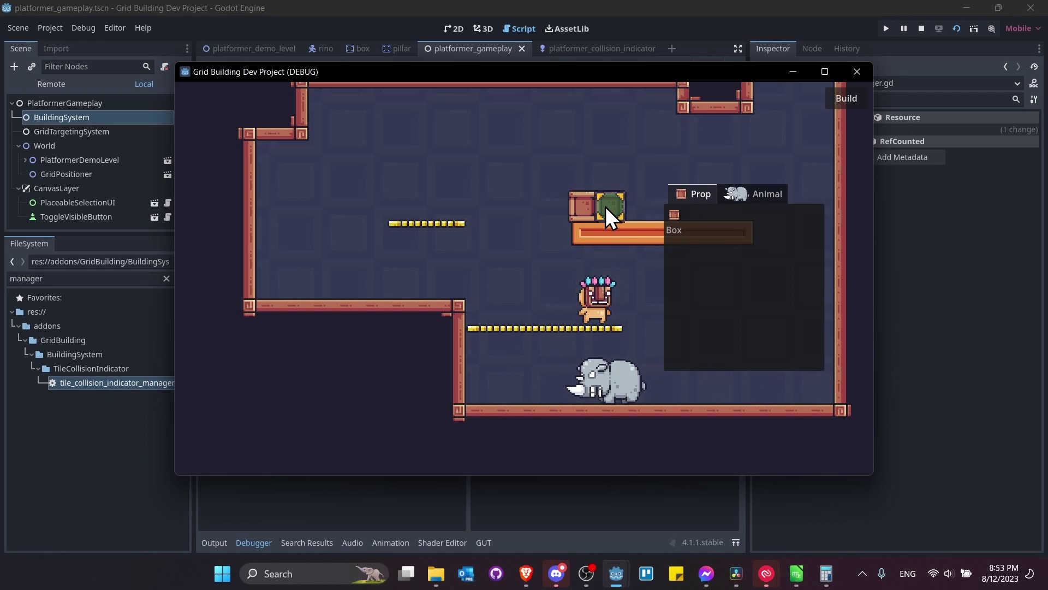
# - Place boxes along the orange platform next to the existing box and stack more rows above them
pyautogui.click(606, 207)
pyautogui.click(637, 210)
pyautogui.click(657, 211)
pyautogui.click(655, 186)
pyautogui.click(636, 185)
pyautogui.click(609, 186)
pyautogui.click(585, 181)
pyautogui.click(587, 160)
pyautogui.click(612, 158)
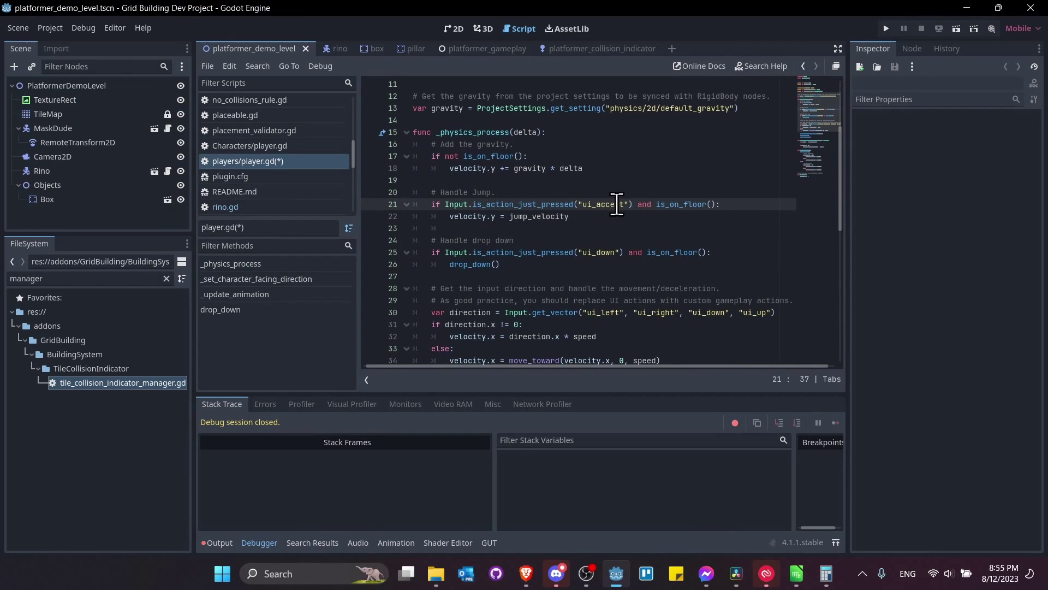
# - Select the ui_accept input check in the jump condition of players/player.gd
pyautogui.moveTo(633, 204); pyautogui.dragTo(445, 204)
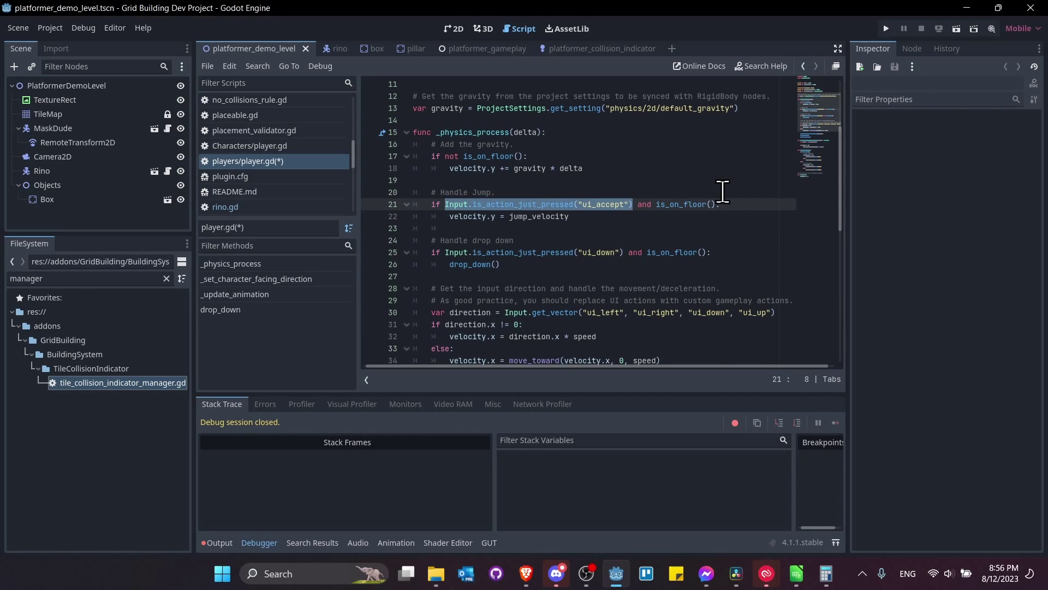
# - Make the jump condition check Input.is_key_pressed(KEY_V), save the script, and reword its comment to "Handle Jump - Press V to Jump"
pyautogui.write('Input.')
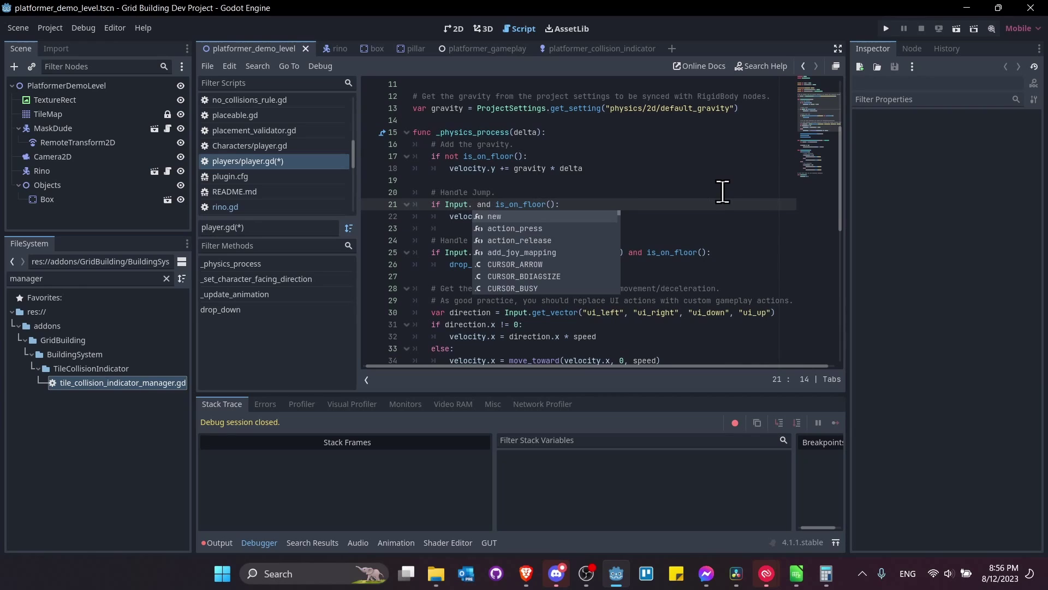
pyautogui.write('get_key')
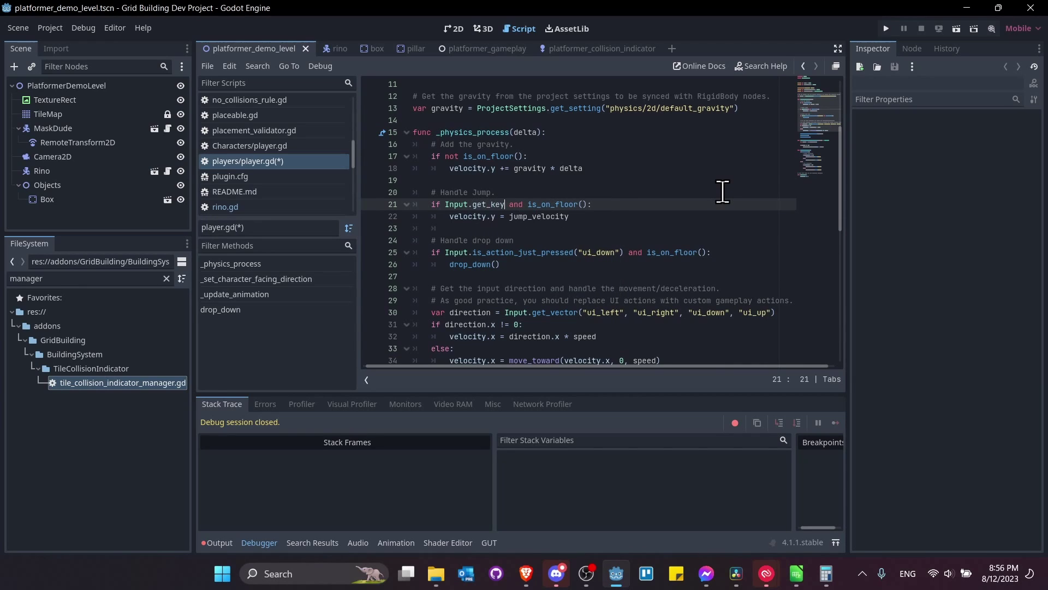
pyautogui.write('y')
pyautogui.press('Down')
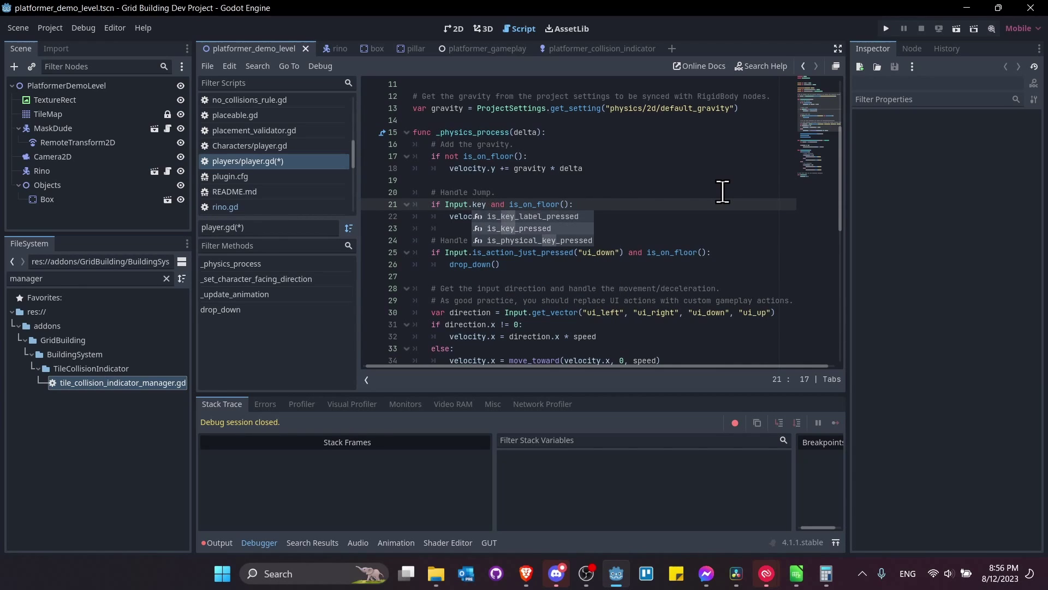
pyautogui.press('Return')
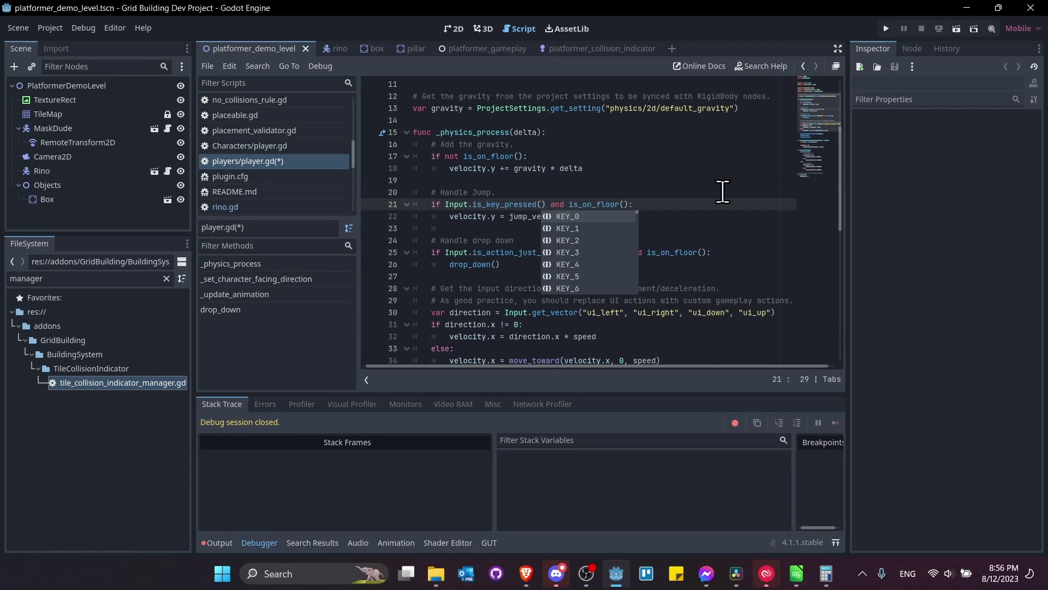
pyautogui.write('KEY_V')
pyautogui.hotkey('ctrl', 's')
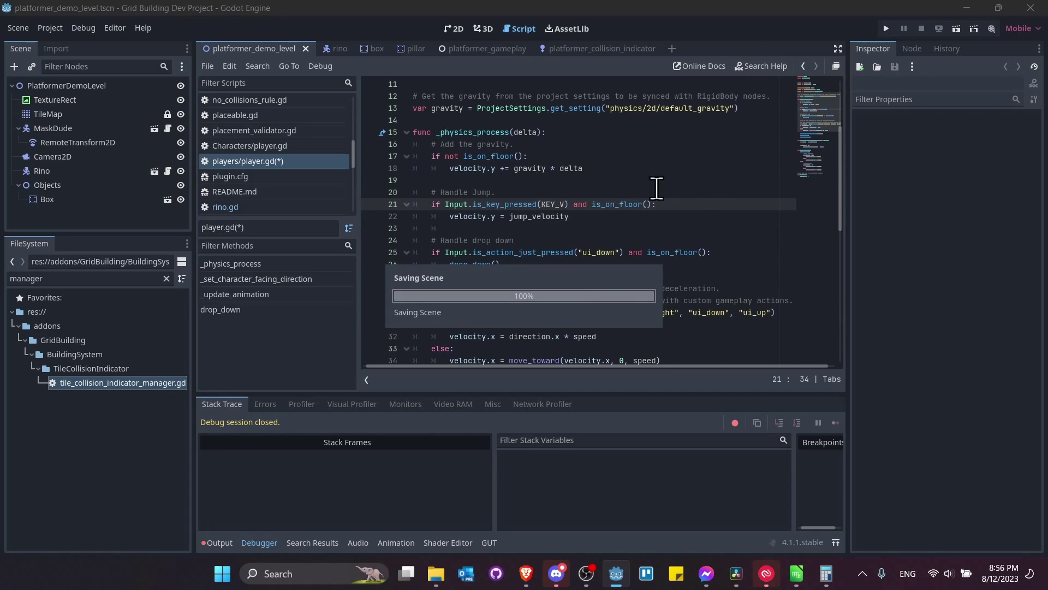
pyautogui.click(601, 205)
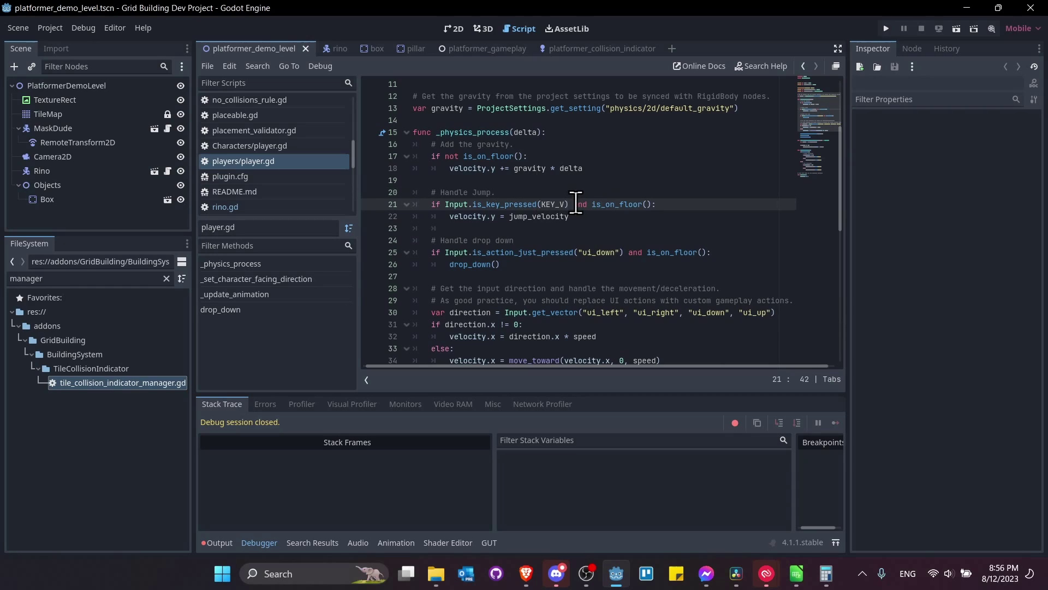
pyautogui.click(578, 192)
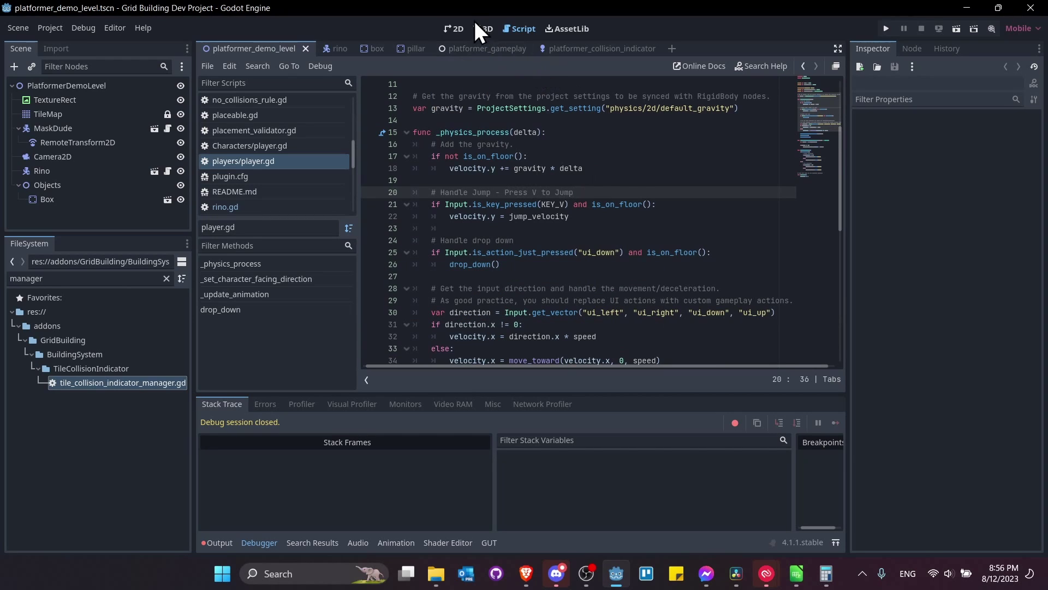
# - Run the platformer_gameplay scene and stack three Box props between the character and the nearest wall
pyautogui.click(455, 29)
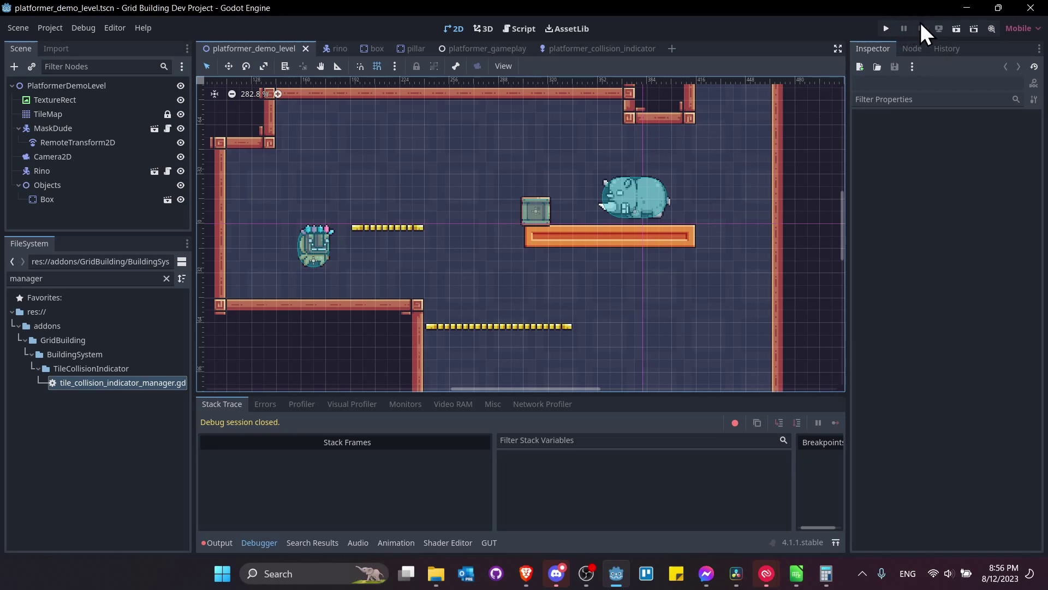
pyautogui.click(956, 29)
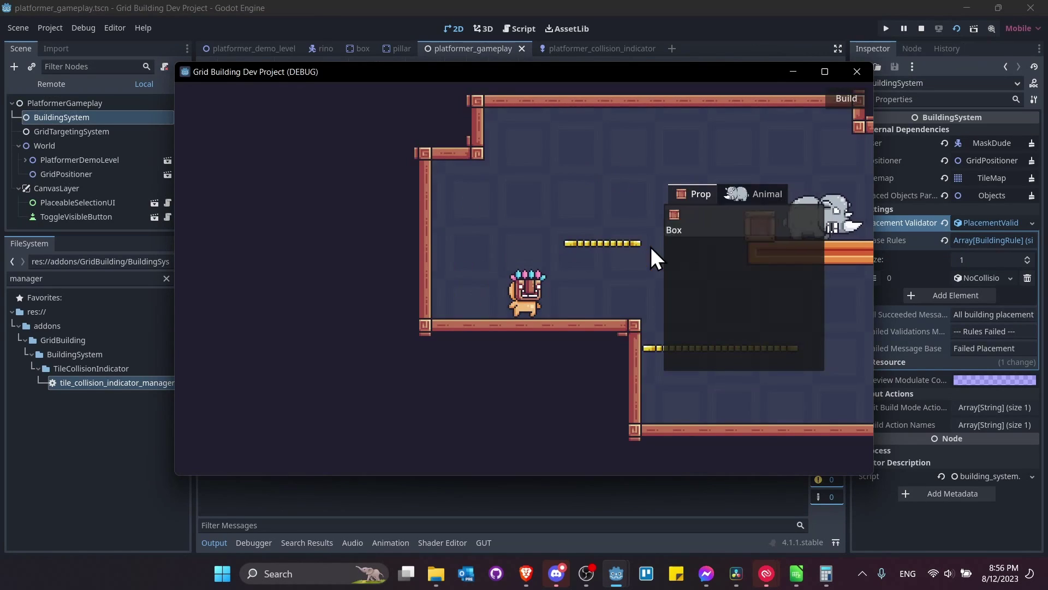
pyautogui.press('space')
pyautogui.click(683, 221)
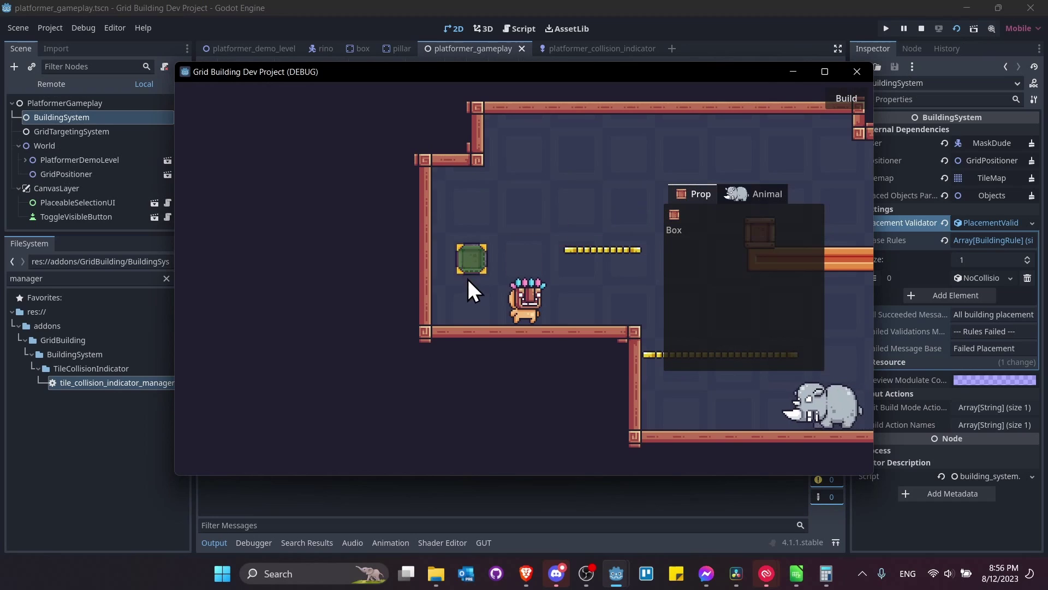
pyautogui.click(476, 306)
pyautogui.click(488, 283)
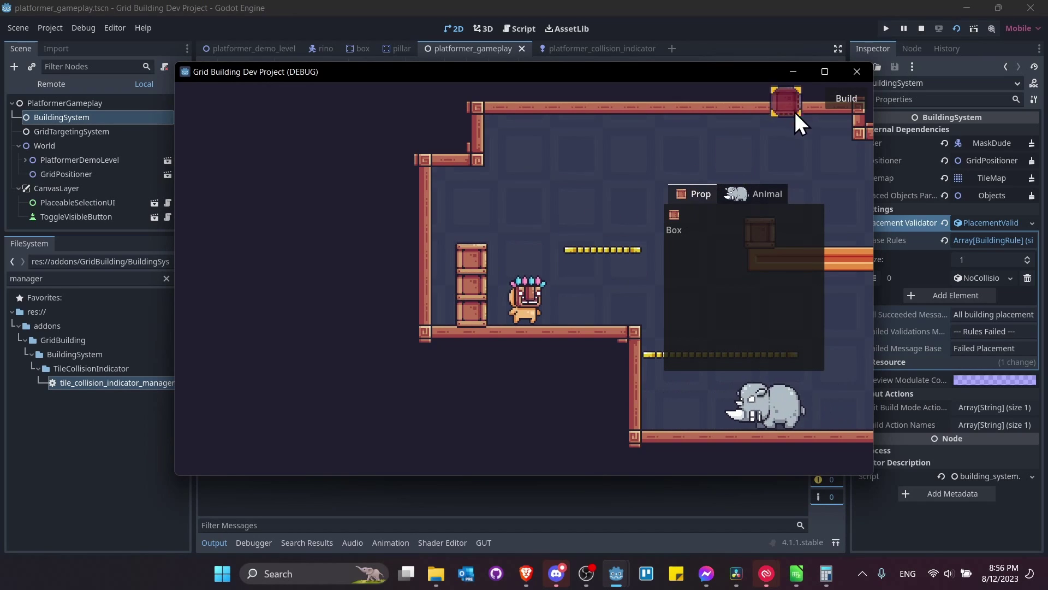
# - Choose the Rino from the Animal placeables and test placing it over the box on the orange platform
pyautogui.click(767, 195)
pyautogui.click(730, 227)
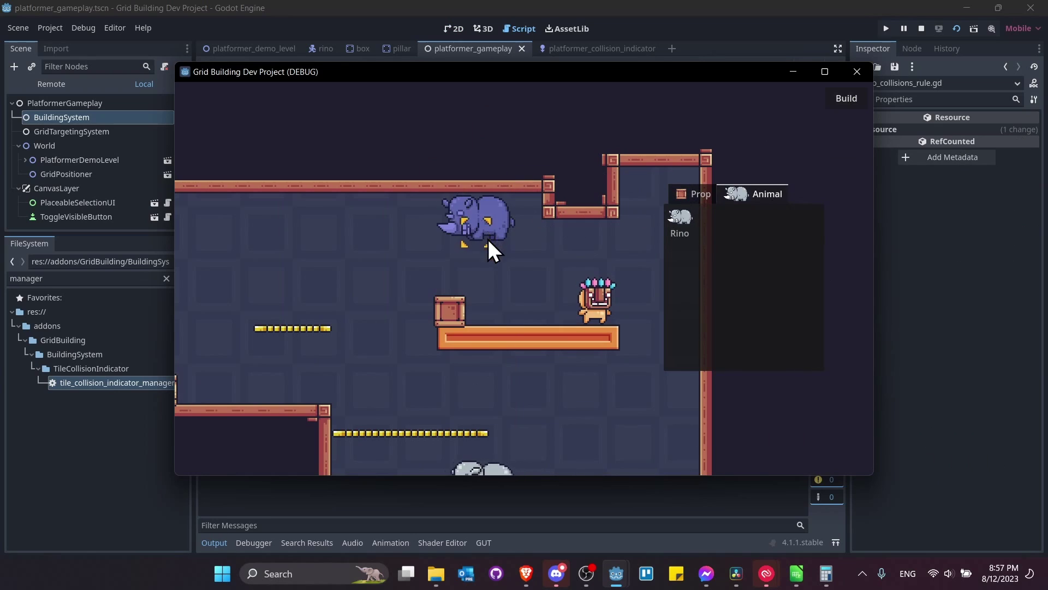
pyautogui.click(458, 311)
pyautogui.click(459, 310)
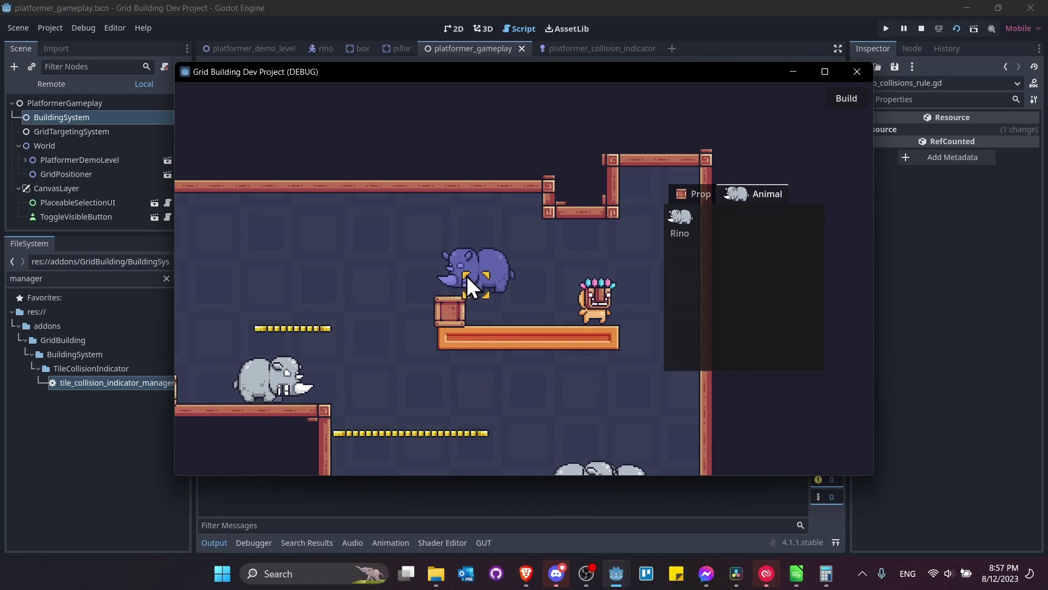
pyautogui.click(461, 322)
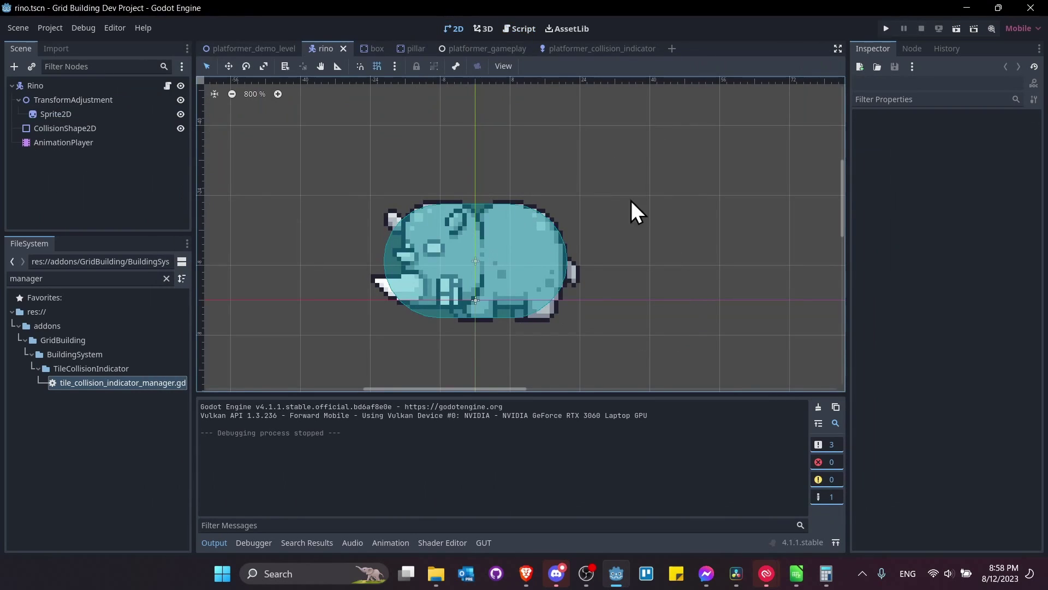
# - Add an Area2D node as a child of the Rino root node
pyautogui.scroll(-2, 468, 191)
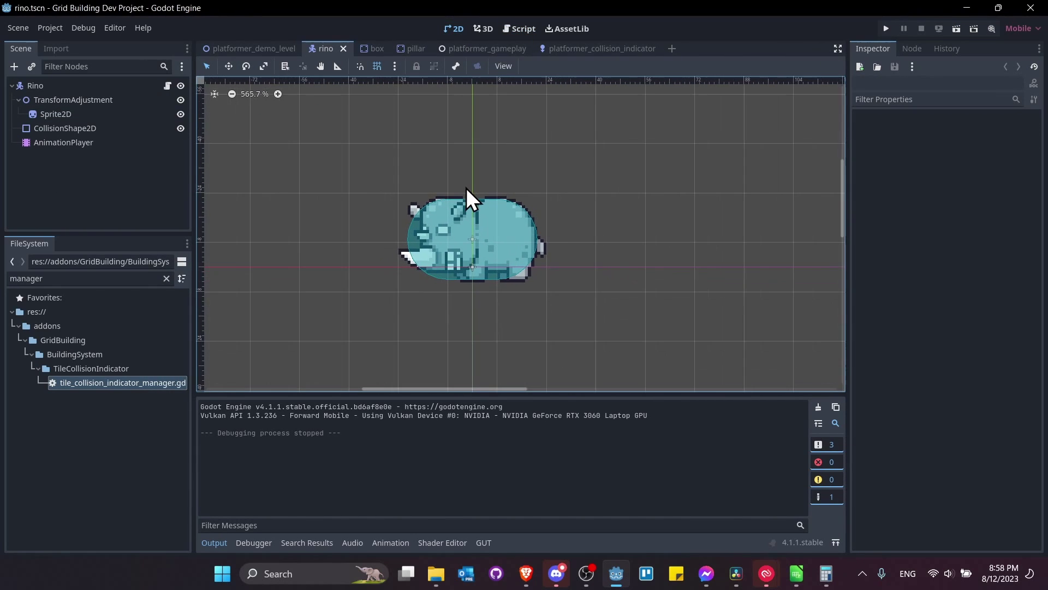
pyautogui.moveTo(545, 259); pyautogui.dragTo(545, 243, button='middle')
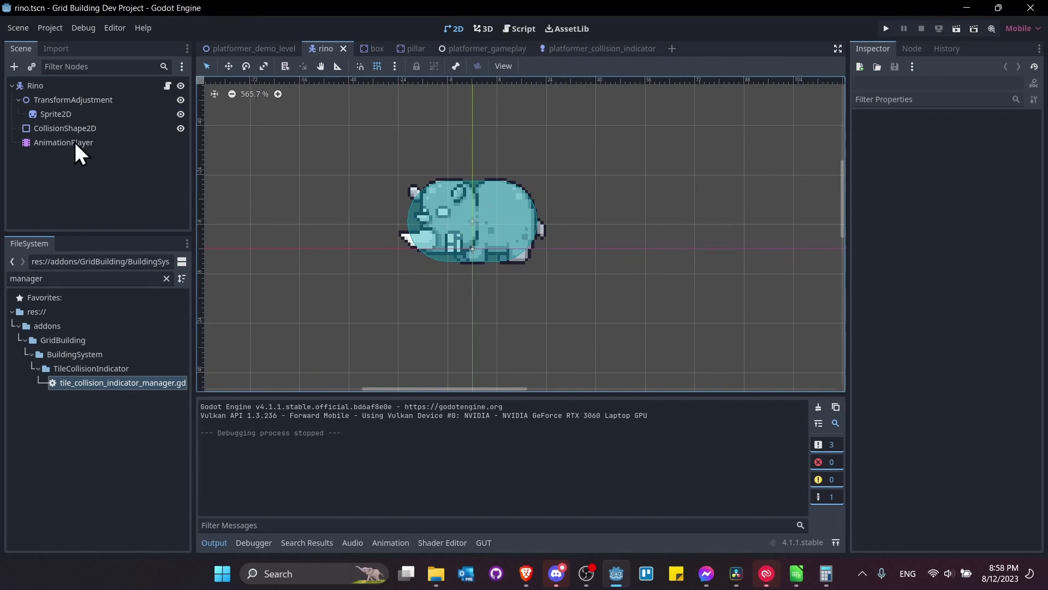
pyautogui.rightClick(50, 84)
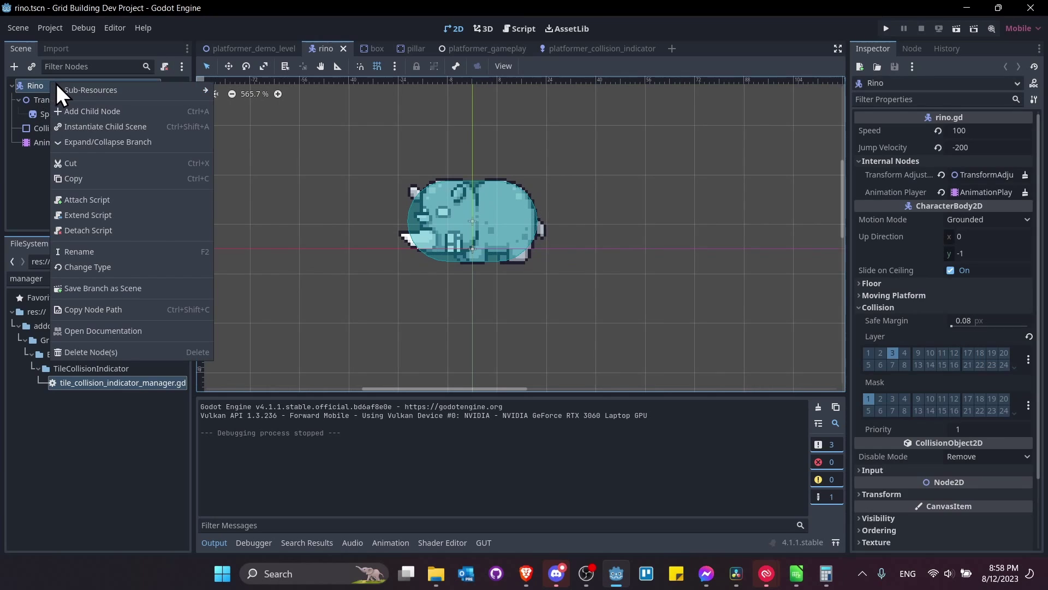
pyautogui.click(83, 110)
pyautogui.press('Return')
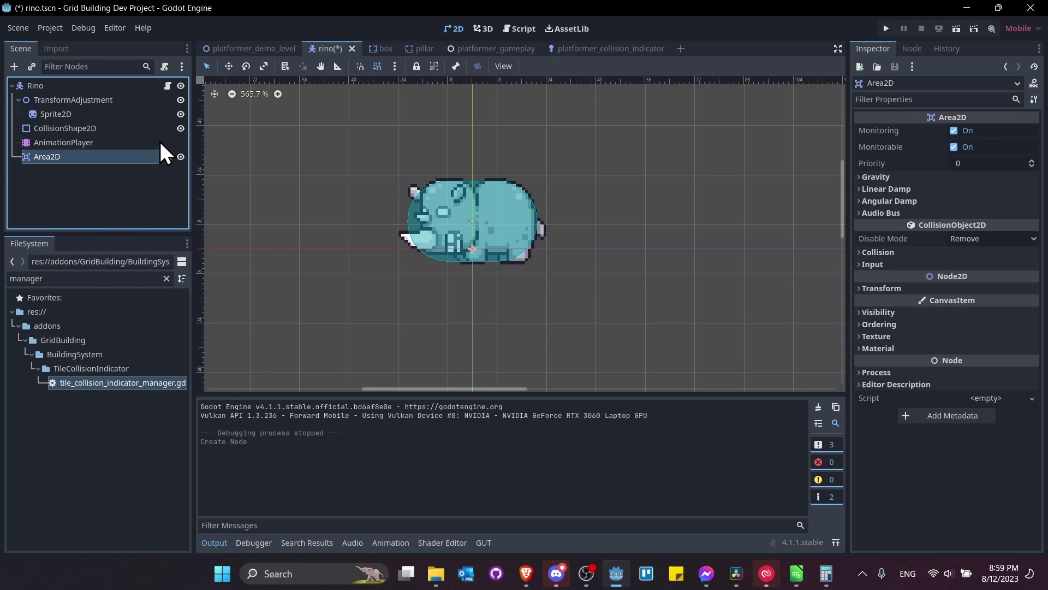
# - Add a CollisionShape2D with a rectangle shape as a child of the Area2D
pyautogui.rightClick(132, 159)
pyautogui.click(176, 169)
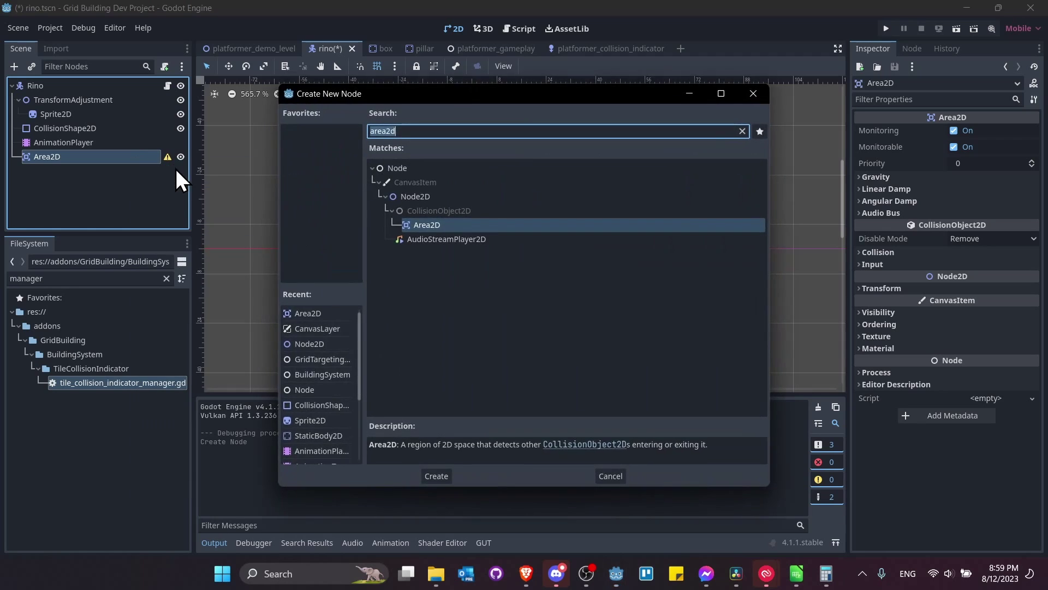
pyautogui.write('collision')
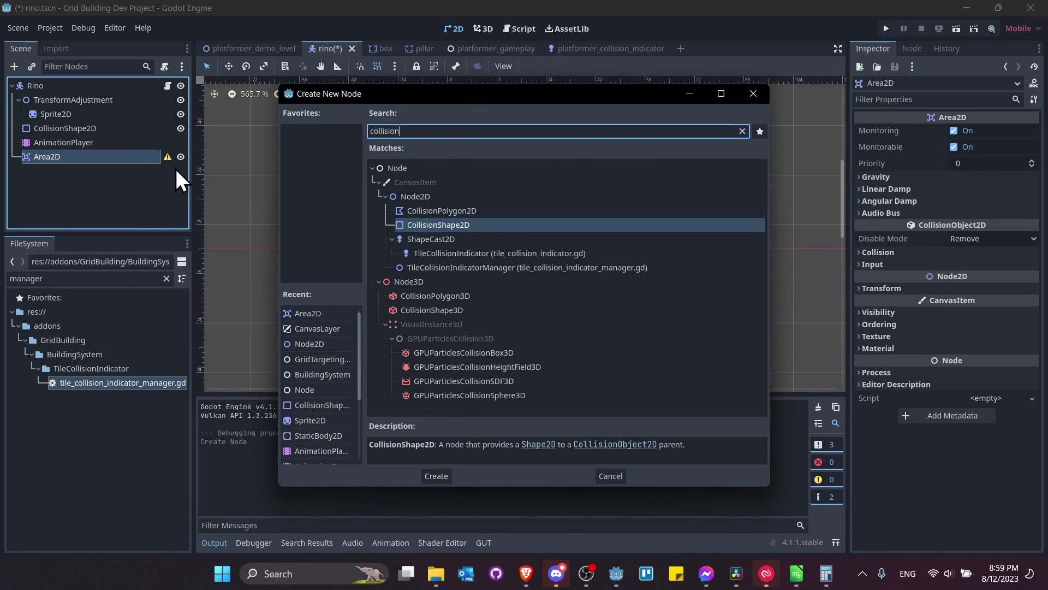
pyautogui.press('Return')
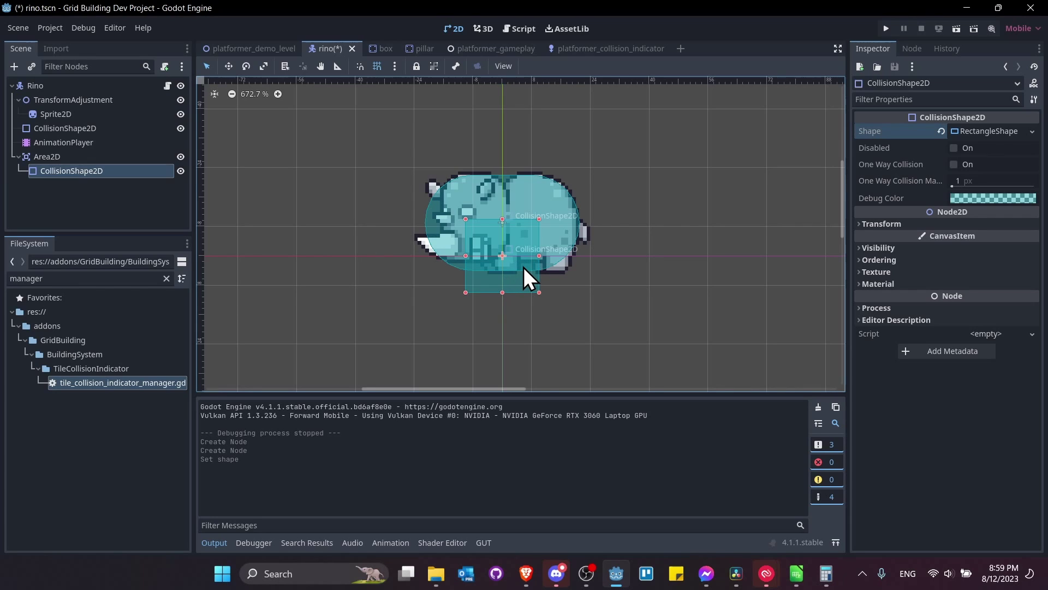
# - Move the Area2D to be the first child of Rino and rename it "Placement Shape"
pyautogui.moveTo(60, 157); pyautogui.dragTo(71, 95)
pyautogui.doubleClick(74, 103)
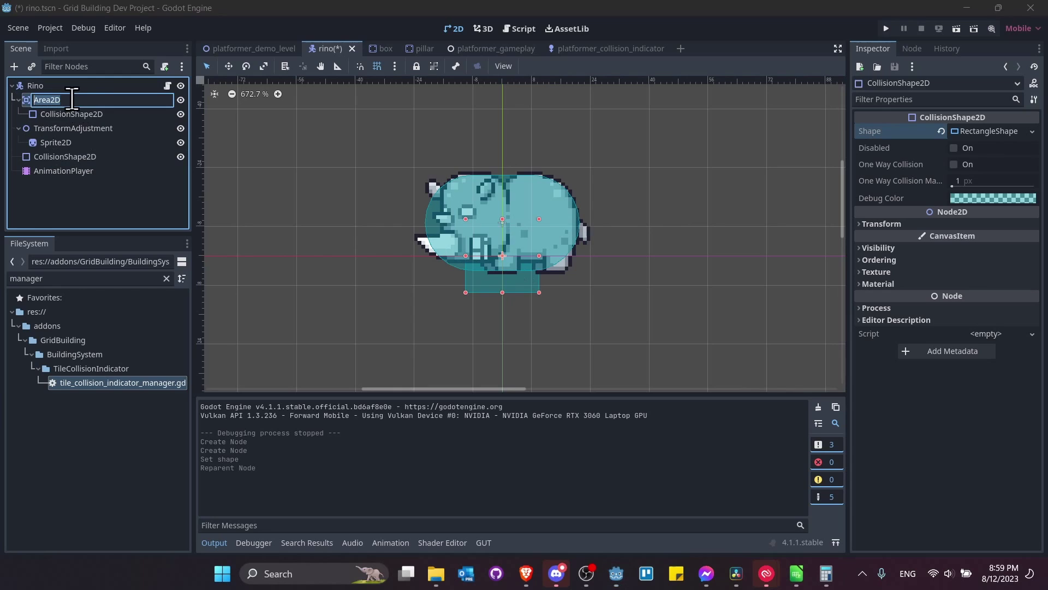
pyautogui.write('Placement Shape')
pyautogui.press('Return')
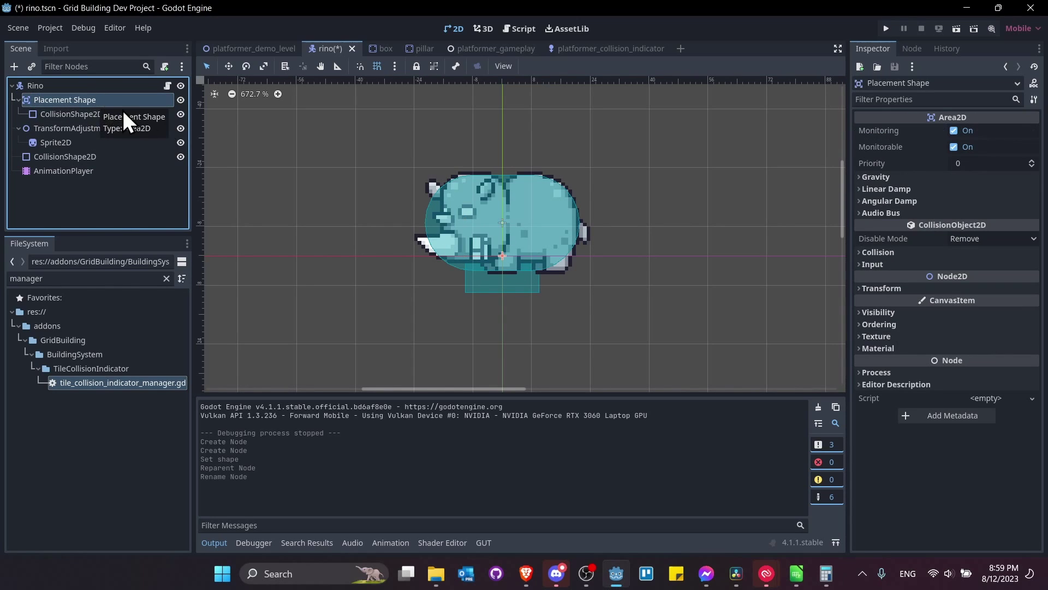
# - Resize the Placement Shape's collision rectangle to enclose the whole rhino sprite, covering three by two grid cells
pyautogui.click(87, 113)
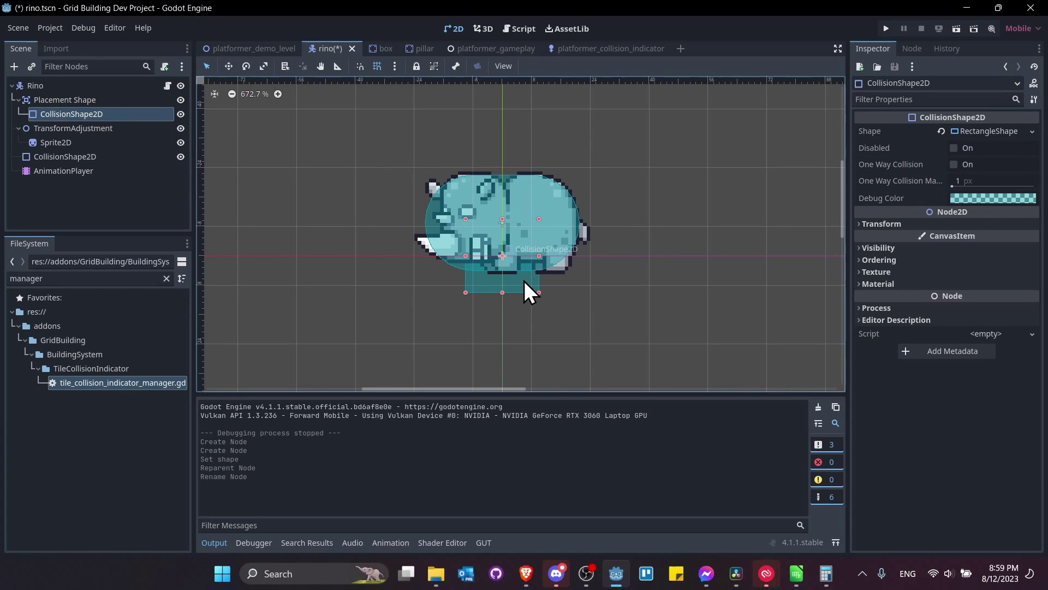
pyautogui.moveTo(539, 293); pyautogui.dragTo(592, 285)
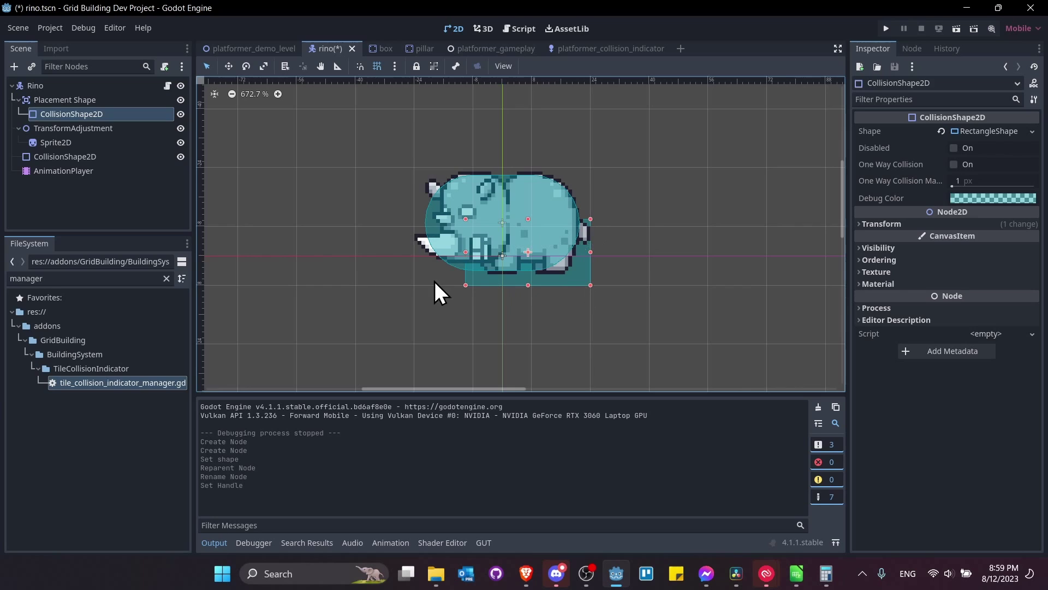
pyautogui.click(462, 286)
pyautogui.click(473, 284)
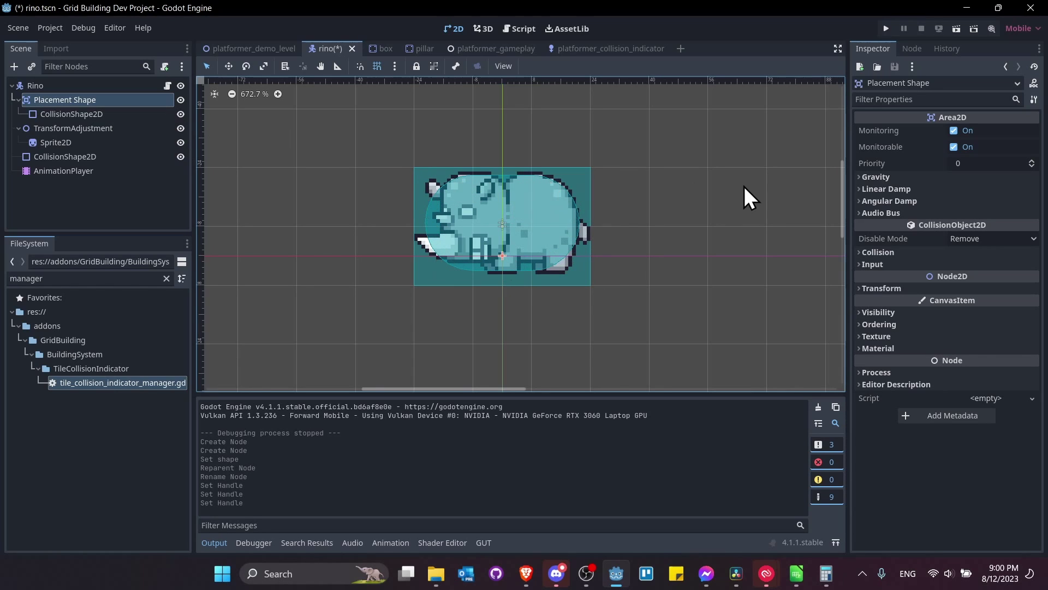
# - Expand the area's collision layer and mask settings, rename the node to PlacementShape, and save the Rino scene
pyautogui.click(900, 253)
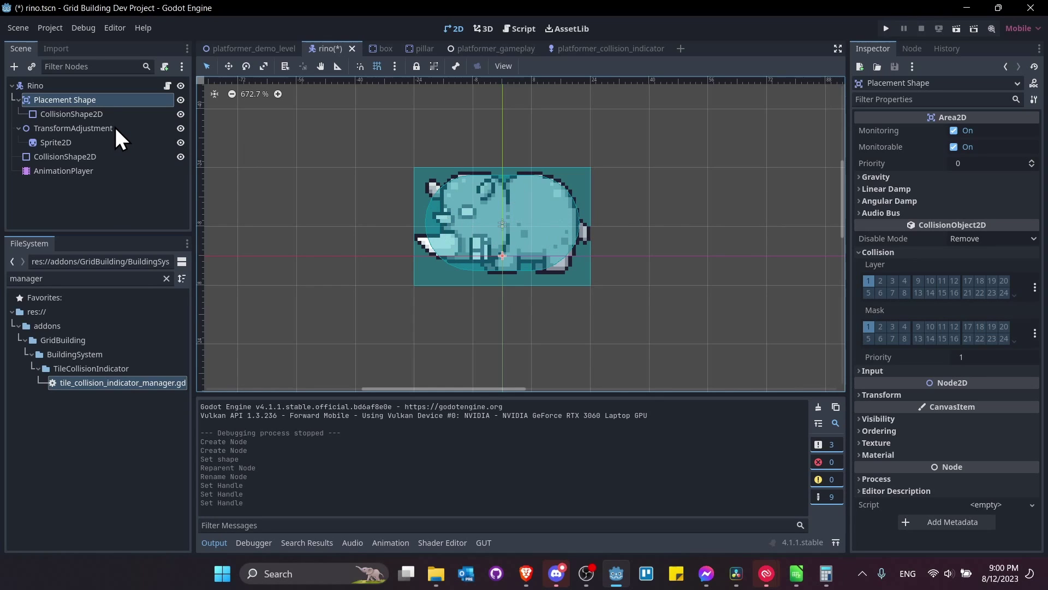
pyautogui.doubleClick(72, 101)
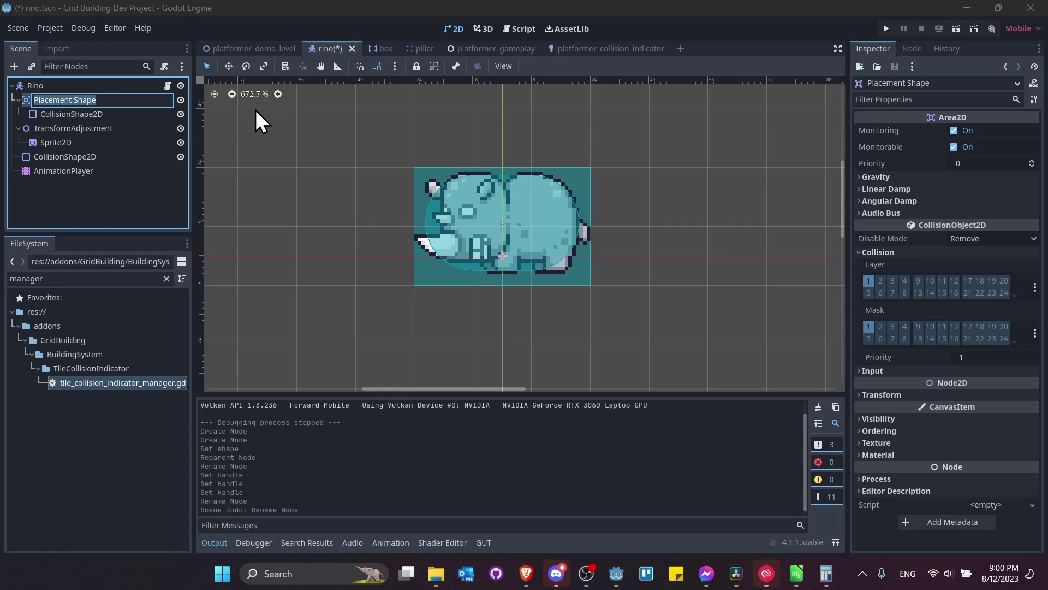
pyautogui.write('PlacementShape')
pyautogui.press('Return')
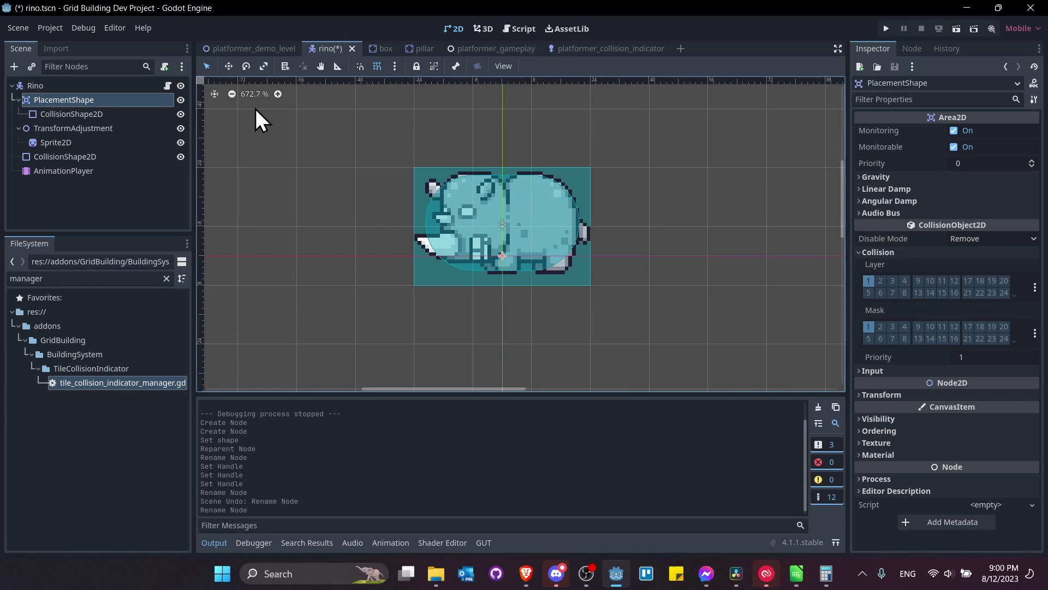
pyautogui.hotkey('ctrl', 's')
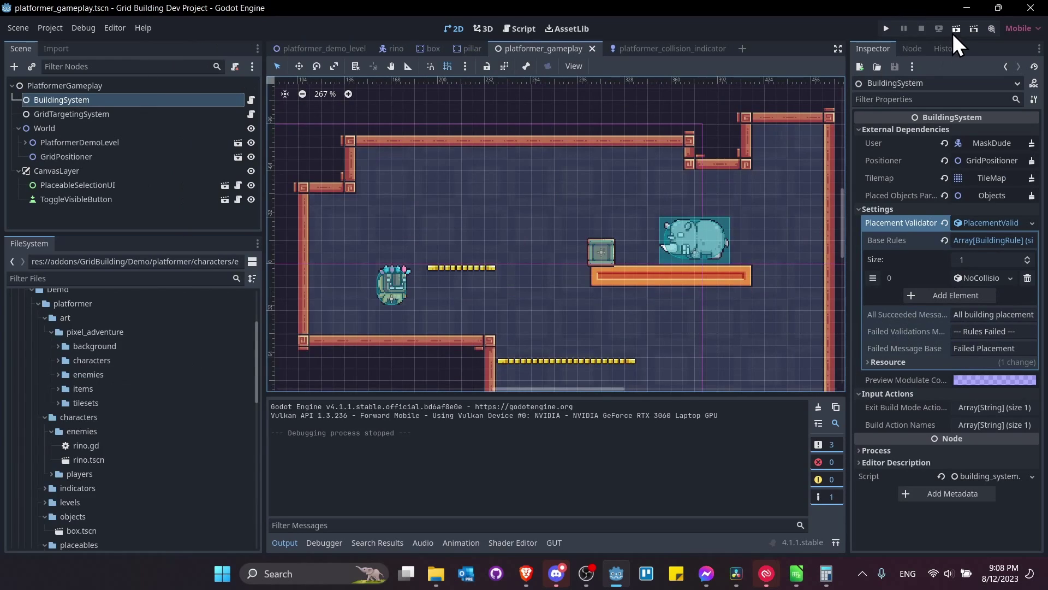
# - Run the platformer_gameplay scene and test Rino placement near the yellow platform and against the box on the orange platform
pyautogui.click(956, 29)
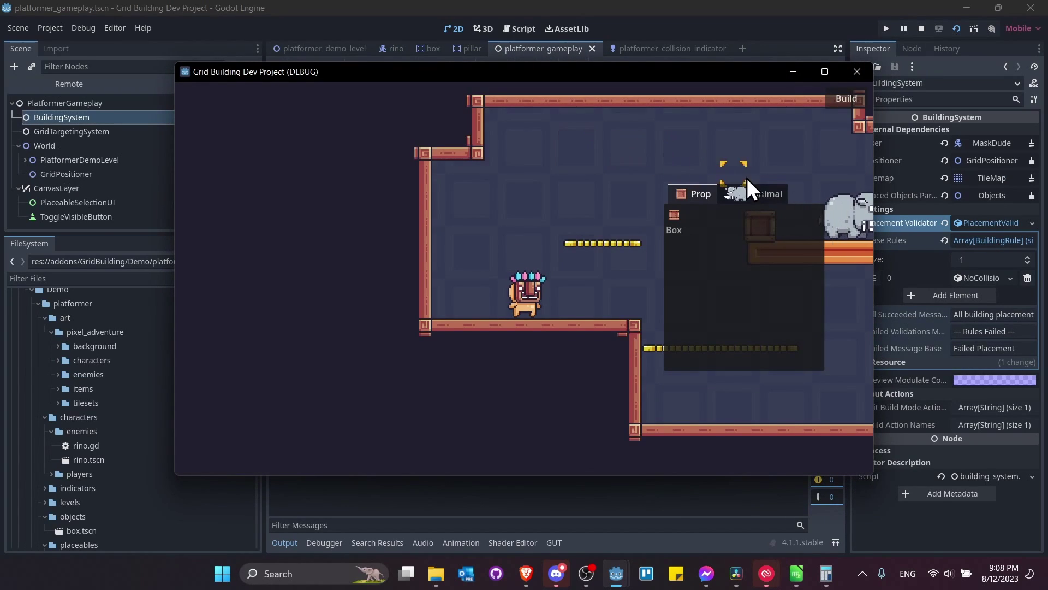
pyautogui.click(744, 192)
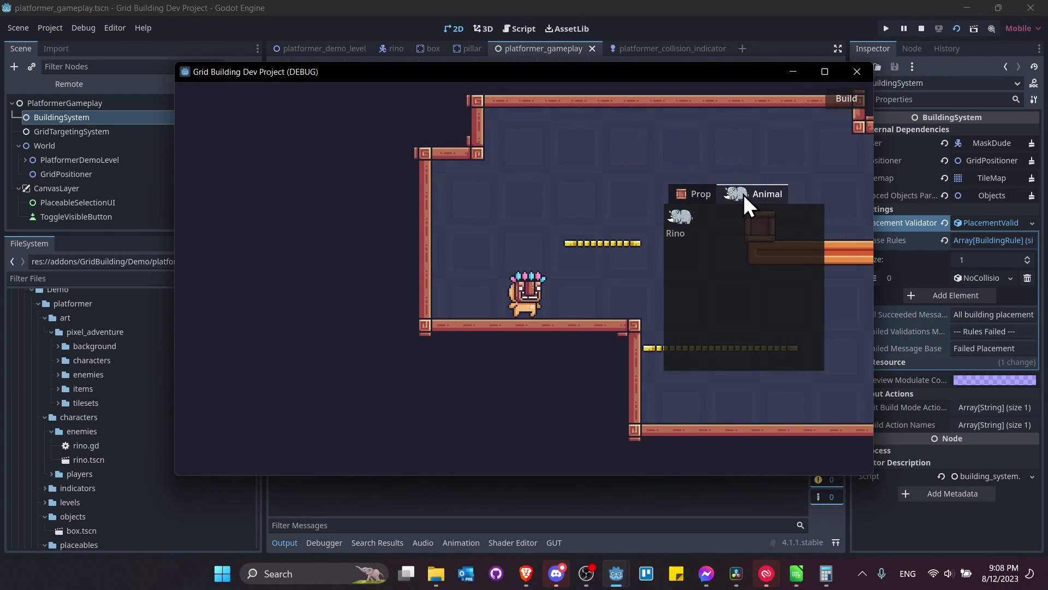
pyautogui.click(706, 218)
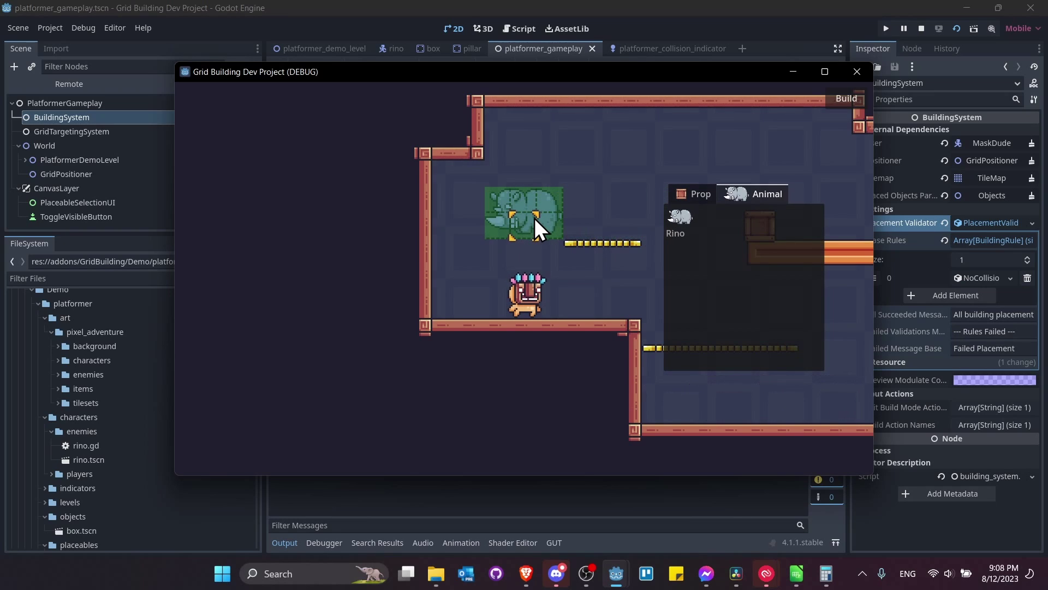
pyautogui.press('d')
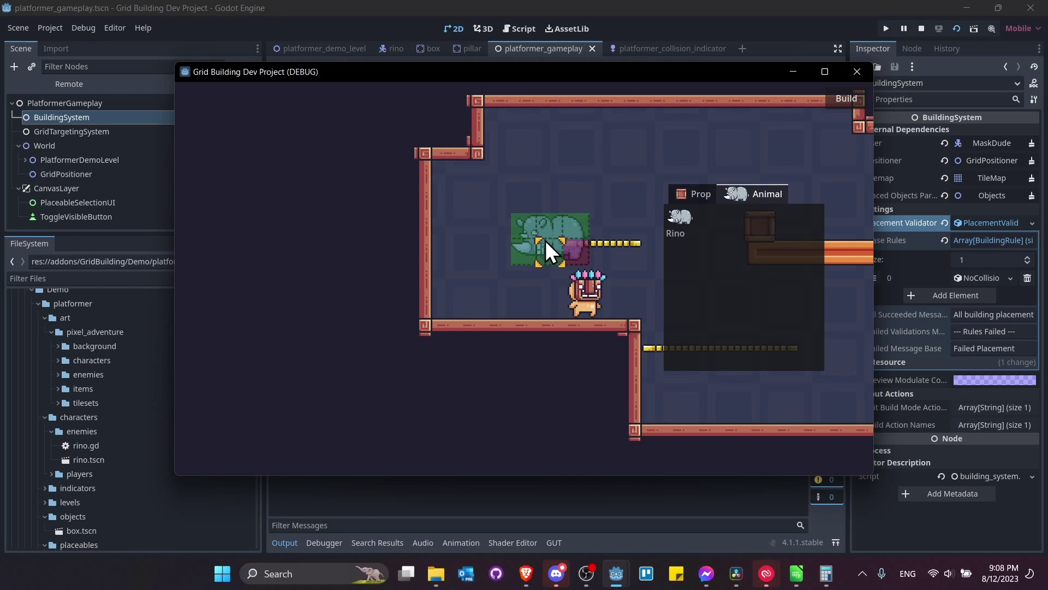
pyautogui.click(563, 221)
pyautogui.press('d')
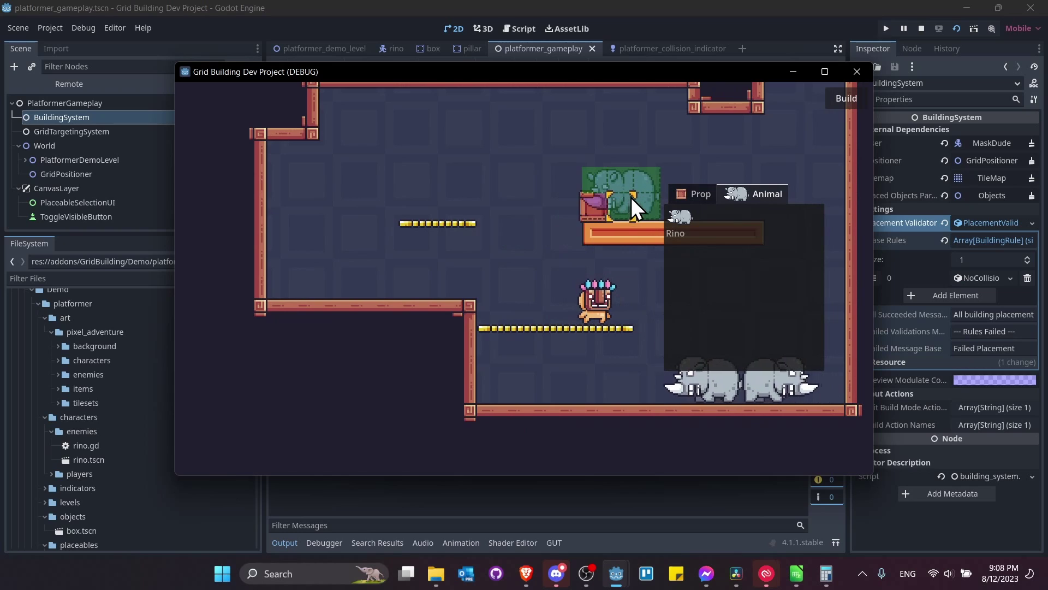
# - Test placing more Rinos beside the player and on the left ledge, and stop the running game
pyautogui.click(531, 274)
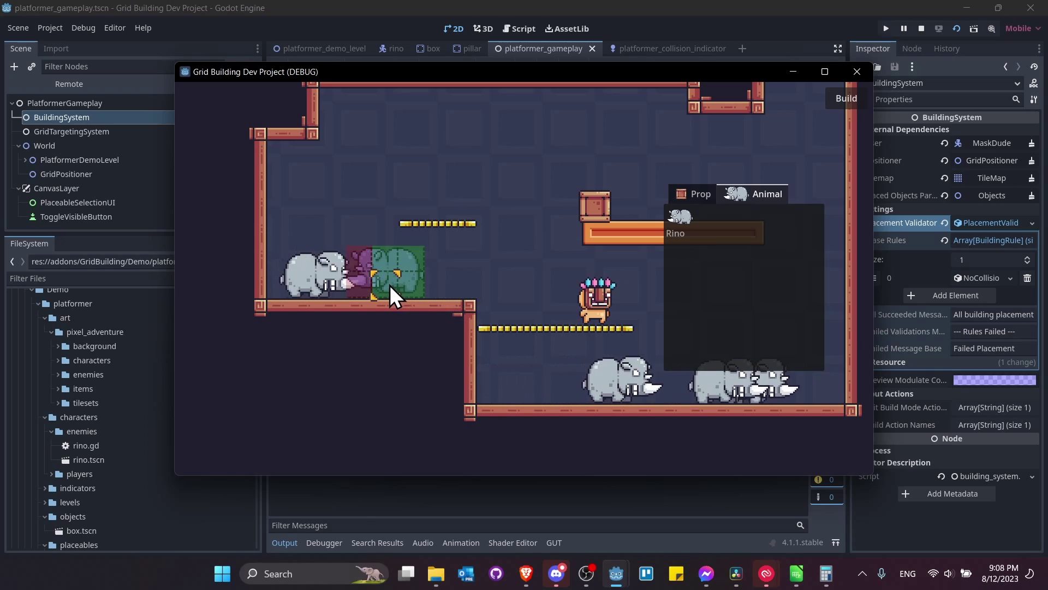
pyautogui.click(398, 284)
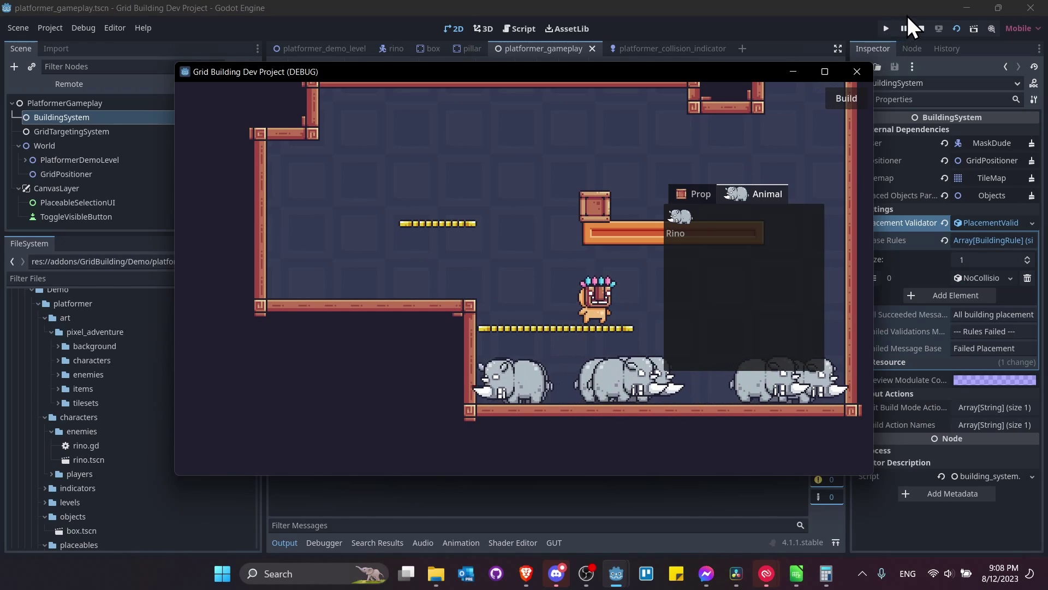
pyautogui.click(921, 29)
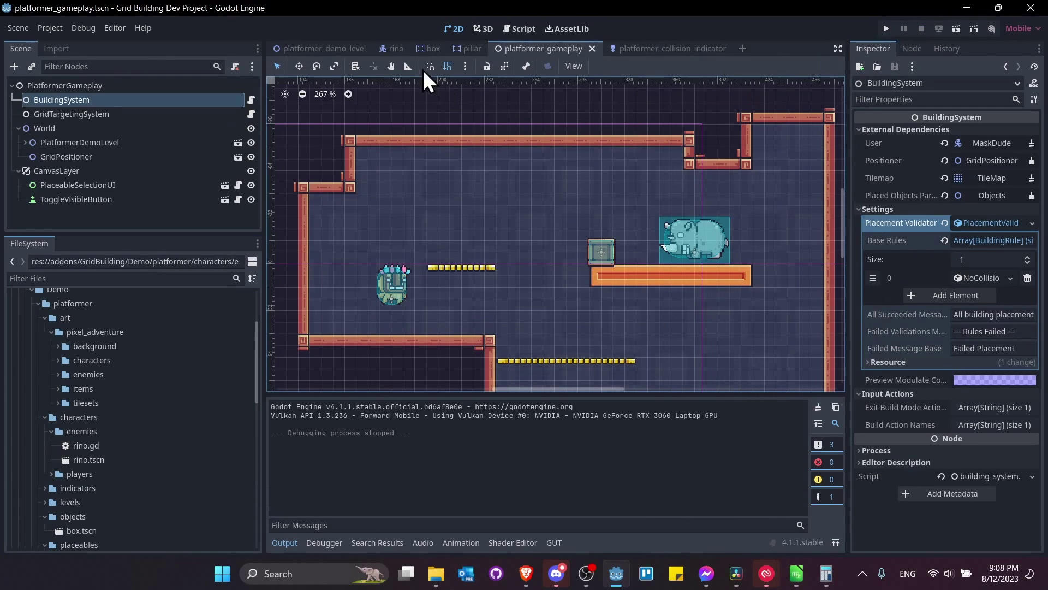
# - Start attaching a new GDScript named remove_on_load to the PlacementShape node of the Rino scene
pyautogui.click(395, 48)
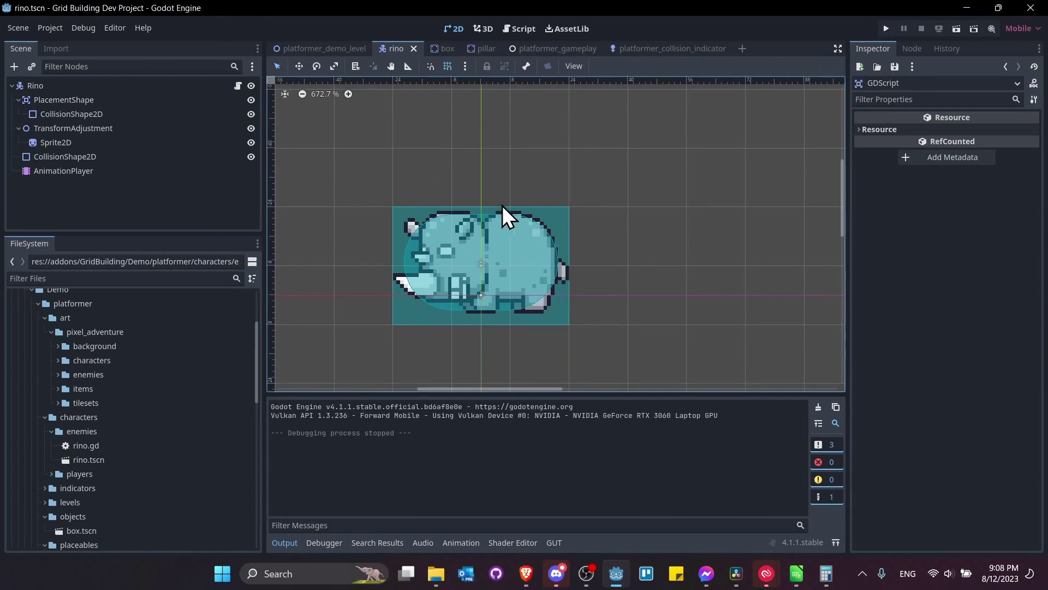
pyautogui.click(159, 102)
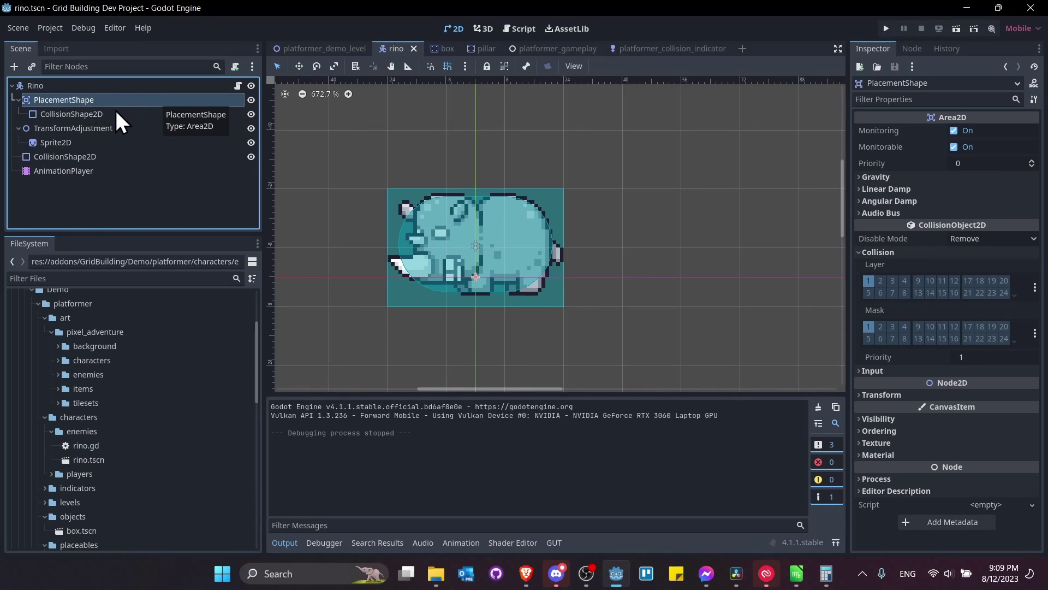
pyautogui.rightClick(148, 100)
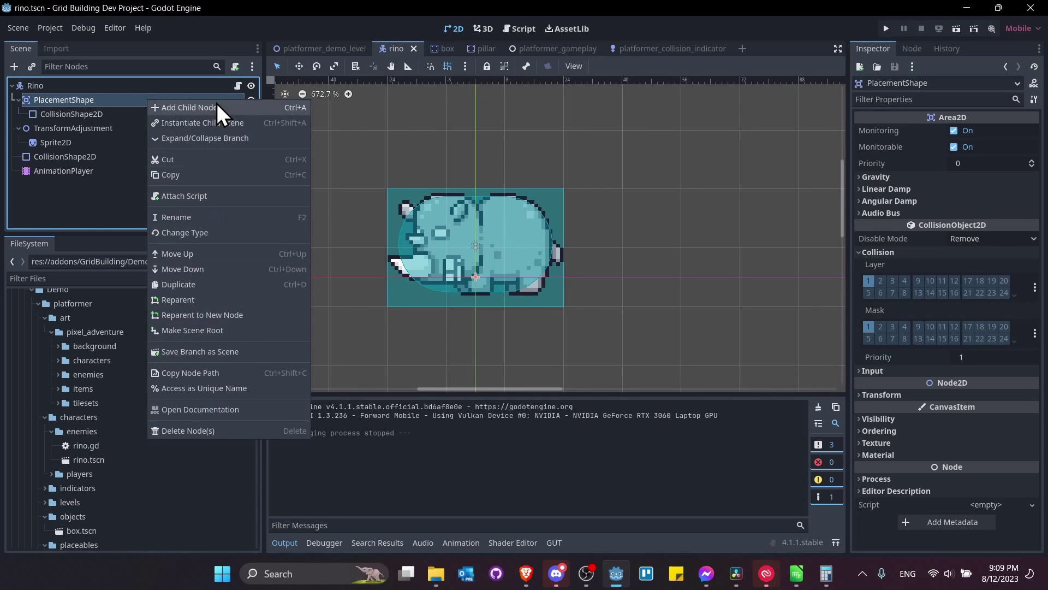
pyautogui.click(214, 195)
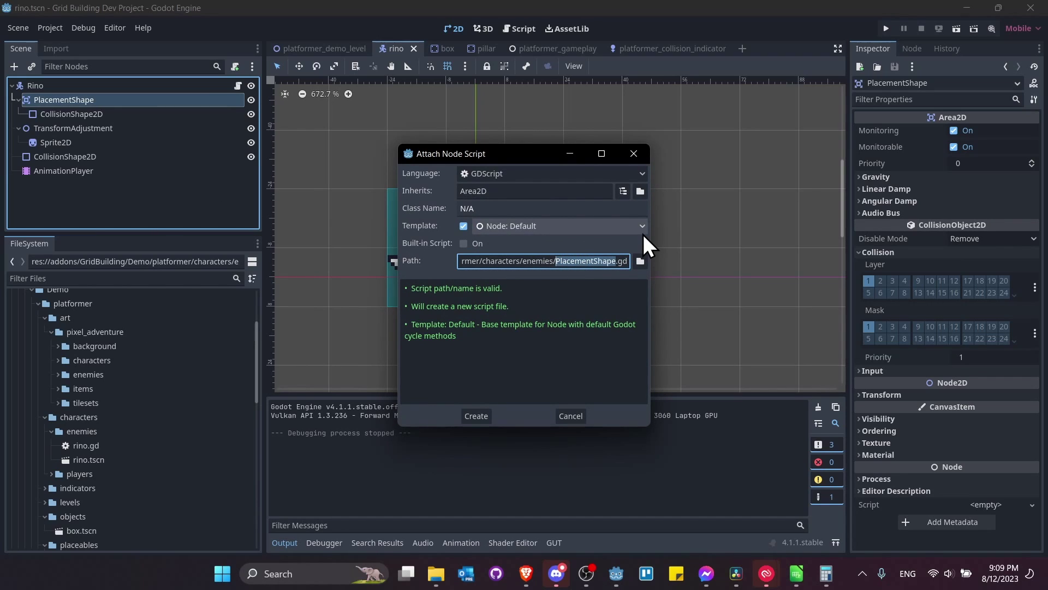
pyautogui.write('remove_on_load')
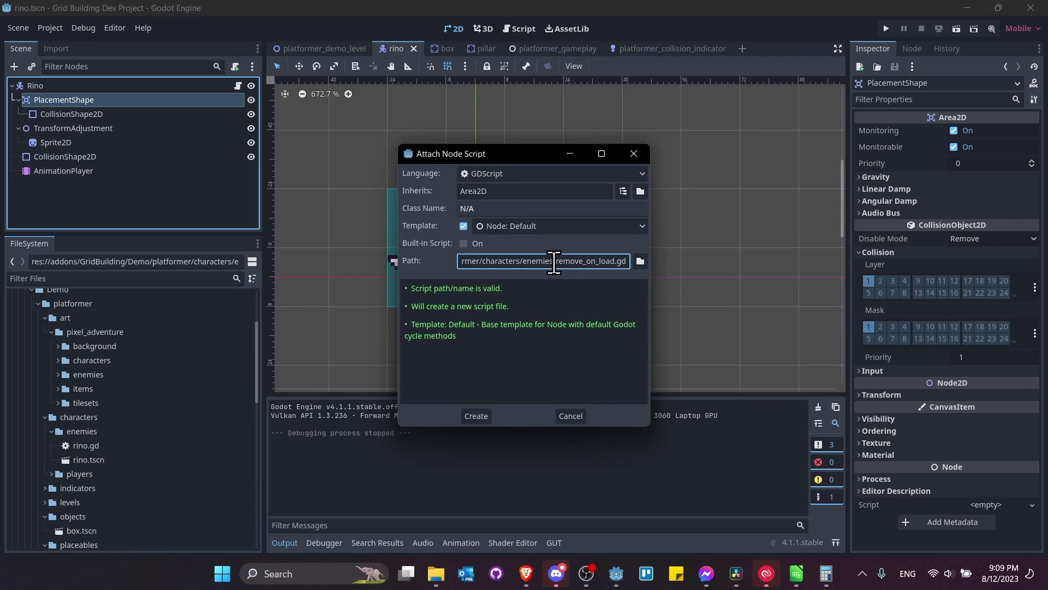
# - Cut the new script's path back to the platformer demo folder, removing the characters/enemies subfolders and the file name
pyautogui.moveTo(555, 262); pyautogui.dragTo(494, 267)
pyautogui.press('BackSpace')
pyautogui.press('Left')
pyautogui.press('Left')
pyautogui.press('Left')
pyautogui.press('Left')
pyautogui.press('Left')
pyautogui.press('Left')
pyautogui.press('Left')
pyautogui.press('Left')
pyautogui.press('Left')
pyautogui.press('Left')
pyautogui.press('Left')
pyautogui.press('Right')
pyautogui.press('Right')
pyautogui.press('Right')
pyautogui.press('Right')
pyautogui.press('Right')
pyautogui.press('Right')
pyautogui.press('Right')
pyautogui.press('Right')
pyautogui.moveTo(528, 263); pyautogui.dragTo(637, 262)
pyautogui.press('BackSpace')
# - Make a scripts folder inside the platformer folder and create the remove_on_load script in it for PlacementShape
pyautogui.click(641, 261)
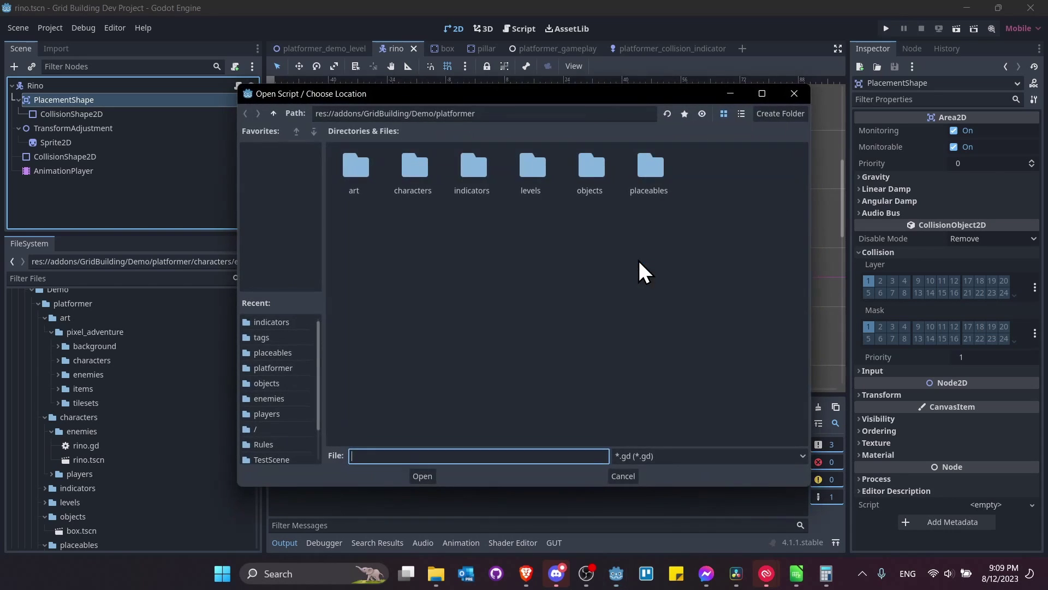
pyautogui.click(770, 113)
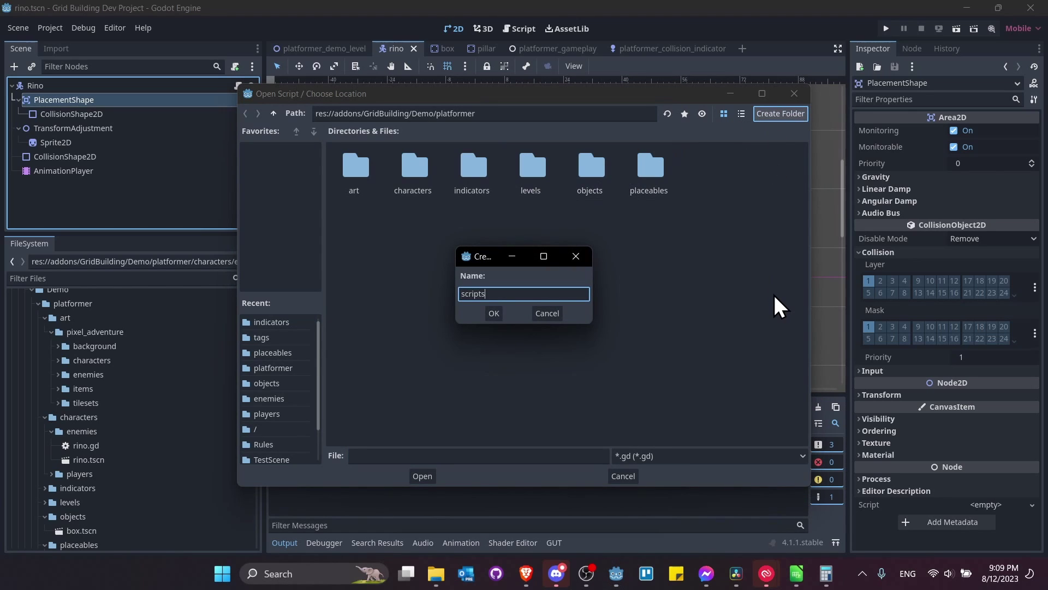
pyautogui.click(494, 312)
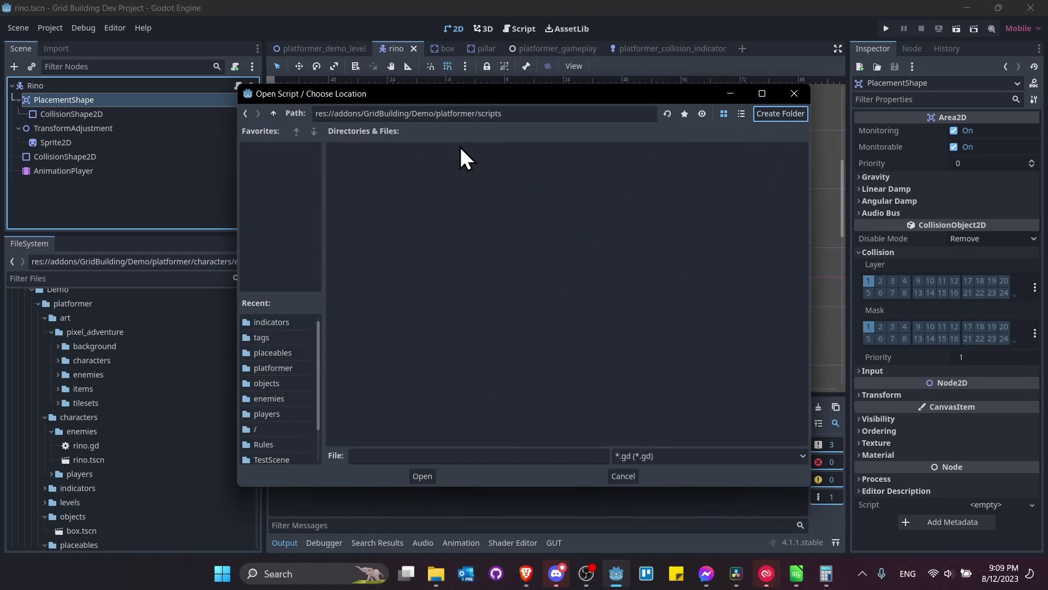
pyautogui.click(511, 460)
pyautogui.write('rem')
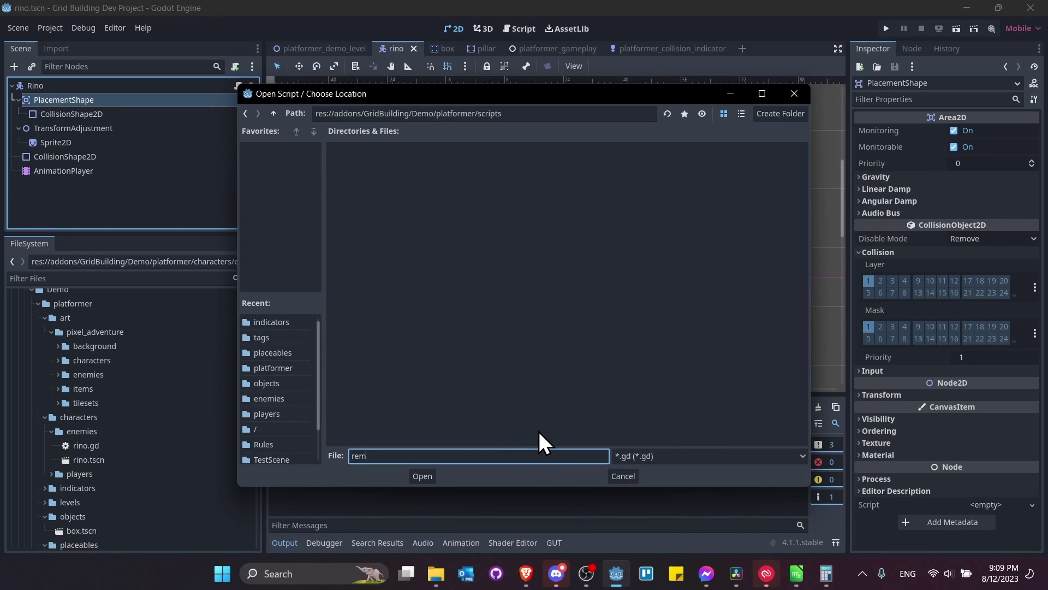
pyautogui.write('ove_on_load')
pyautogui.click(428, 475)
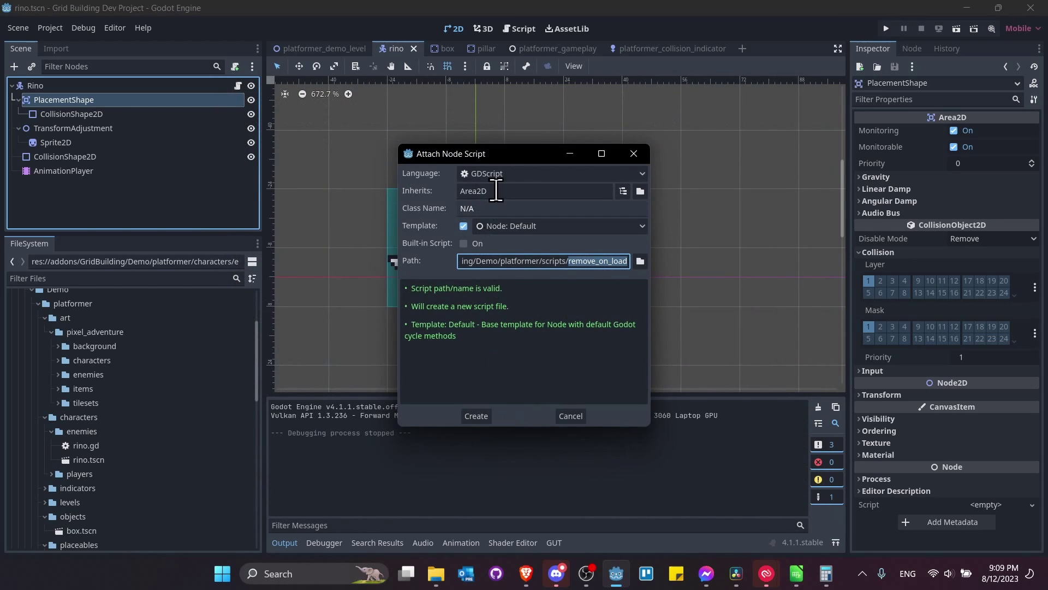
pyautogui.click(476, 416)
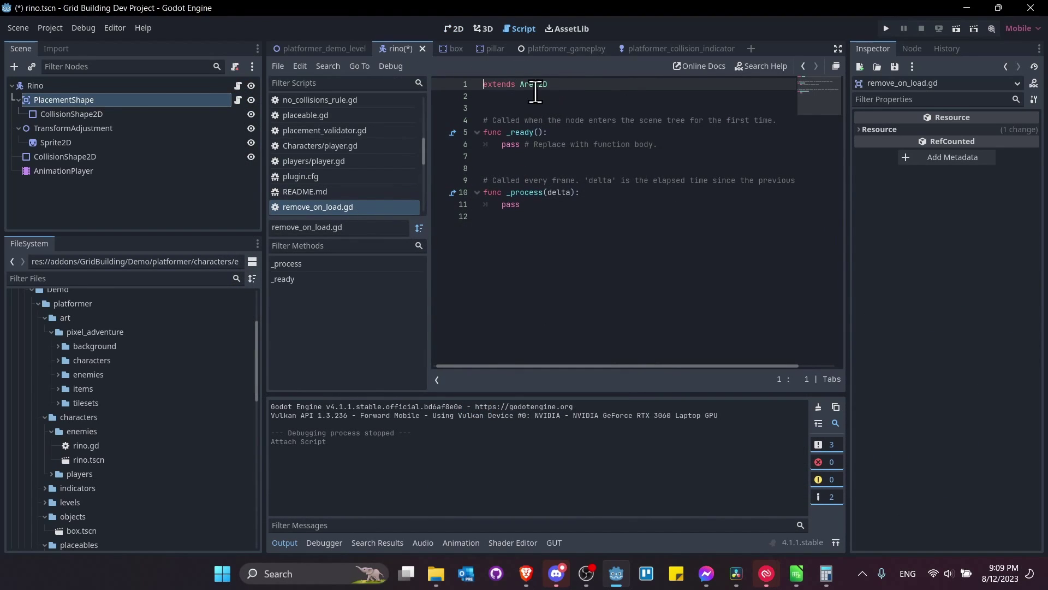
# - Make the script extend Node, reduce it to a _ready() function that calls queue_free(), and save it
pyautogui.write('ode')
pyautogui.press('Home')
pyautogui.press('Return')
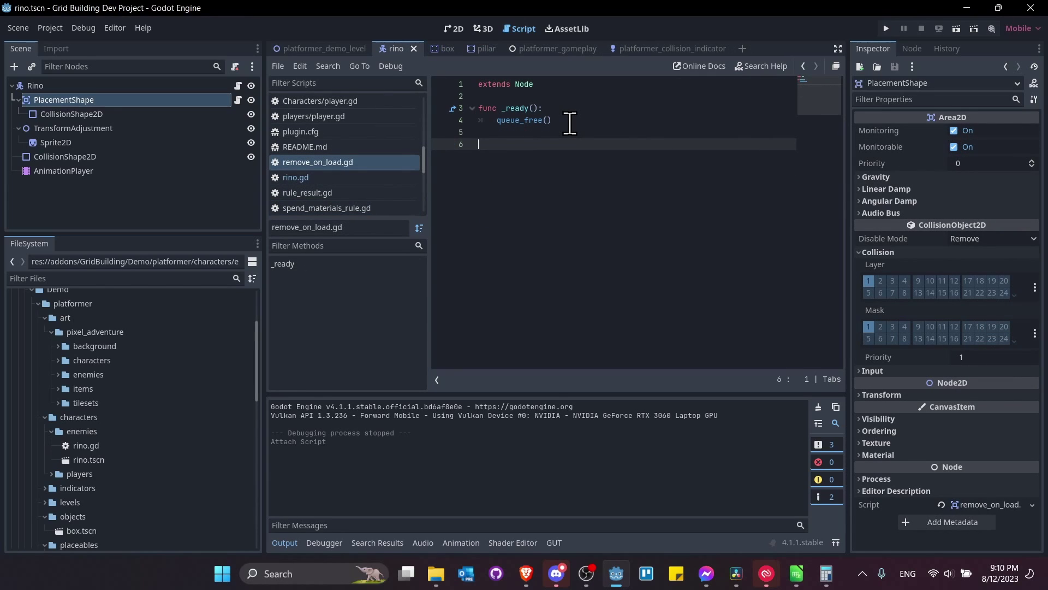
pyautogui.click(596, 108)
pyautogui.moveTo(559, 119); pyautogui.dragTo(495, 124)
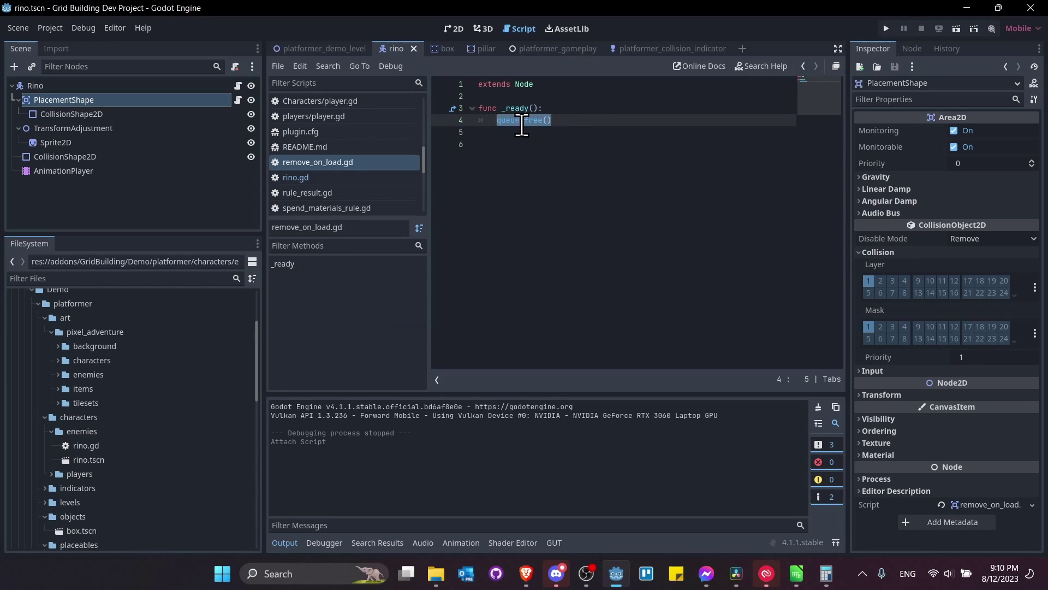
pyautogui.click(564, 122)
pyautogui.click(542, 120)
pyautogui.moveTo(540, 124); pyautogui.dragTo(508, 123)
pyautogui.click(578, 123)
# - Run the platformer_gameplay scene and place several Rinos in the same spot over the player on the left ledge
pyautogui.click(552, 48)
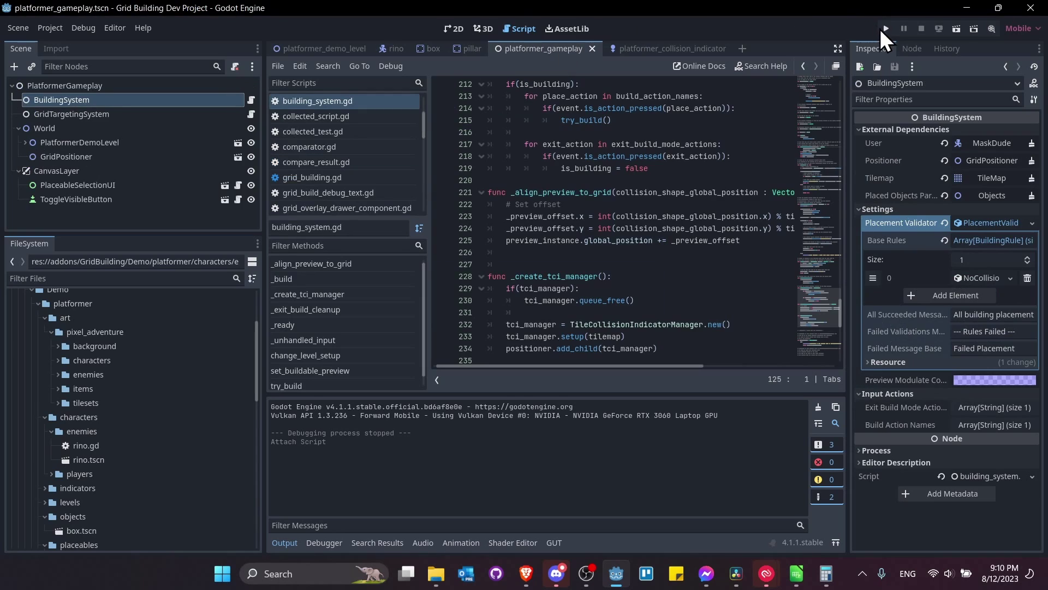
pyautogui.click(960, 32)
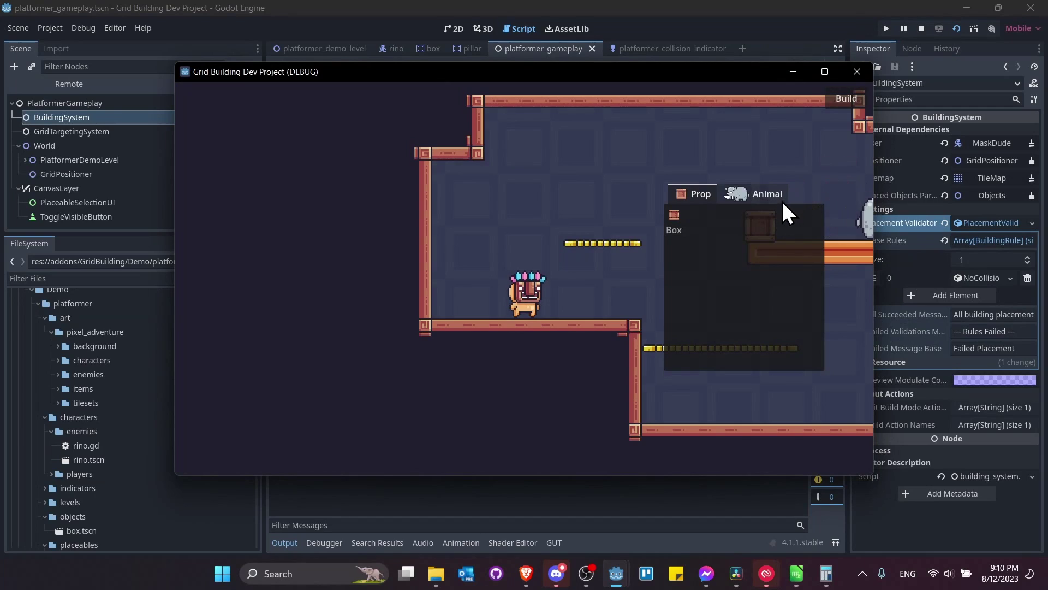
pyautogui.click(707, 225)
pyautogui.click(493, 257)
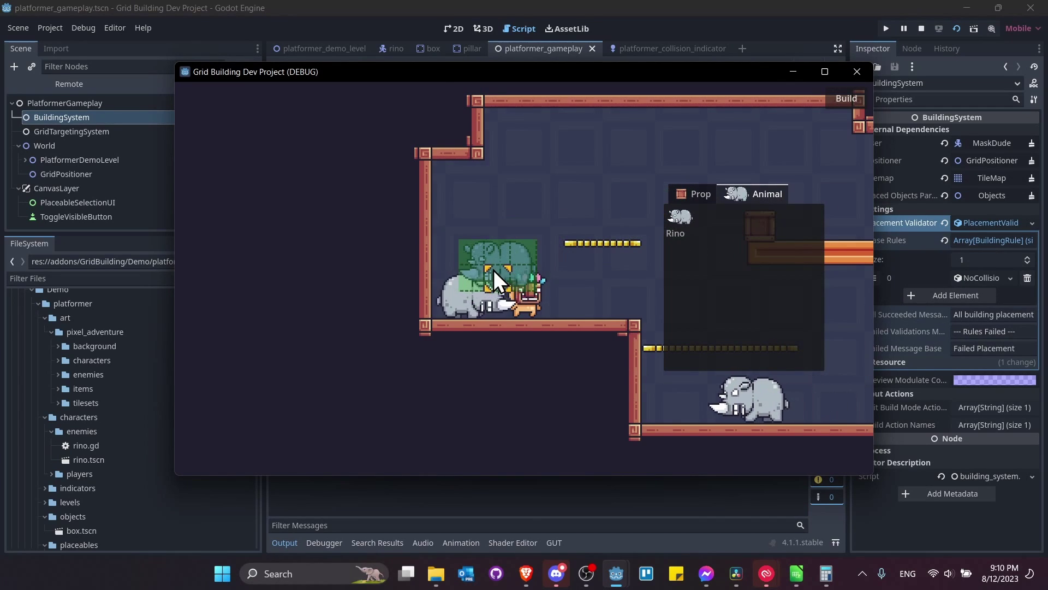
pyautogui.click(523, 293)
pyautogui.click(518, 296)
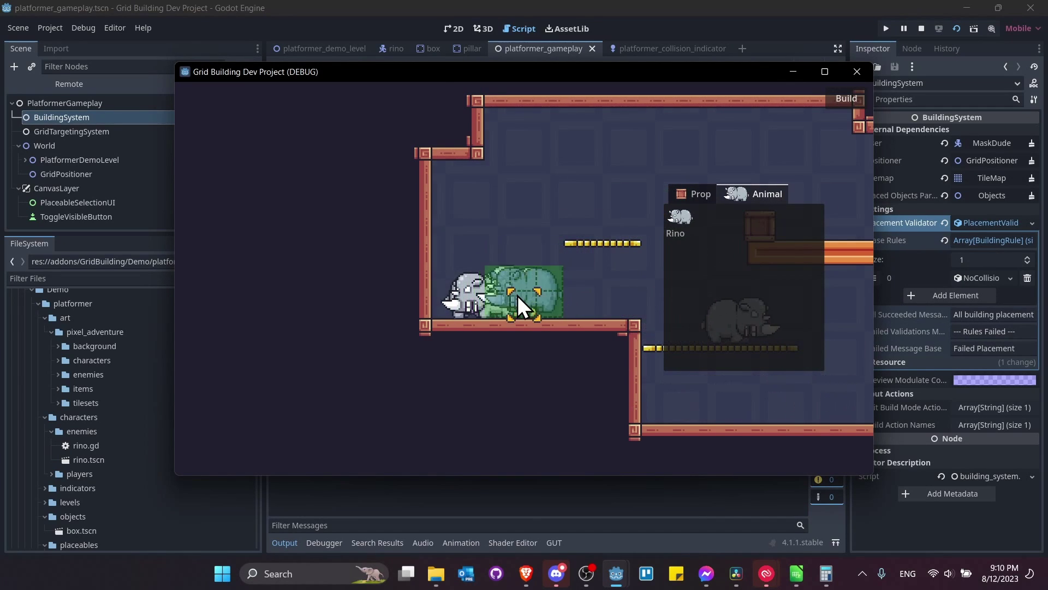
pyautogui.click(517, 296)
pyautogui.click(516, 300)
pyautogui.click(518, 299)
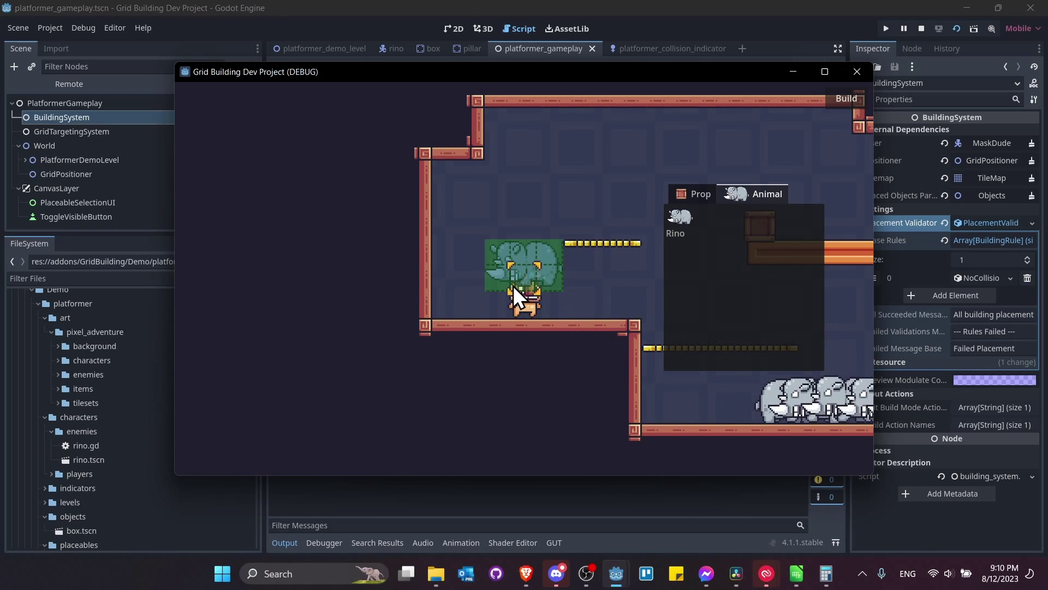
# - Walk the player to the right end of the ledge, test more Rino placements on it, and close the game
pyautogui.press('d')
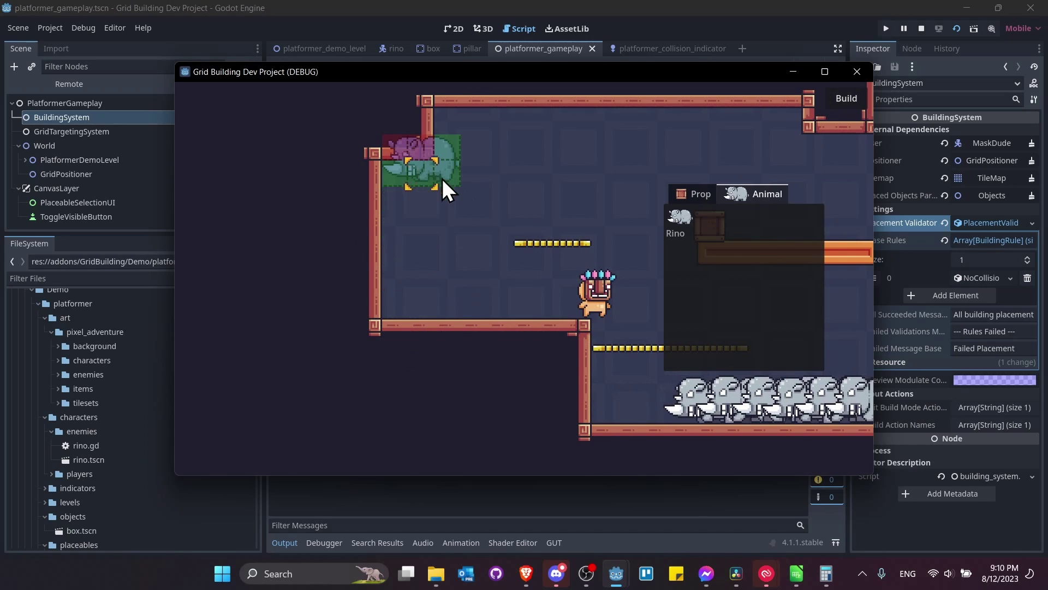
pyautogui.click(545, 283)
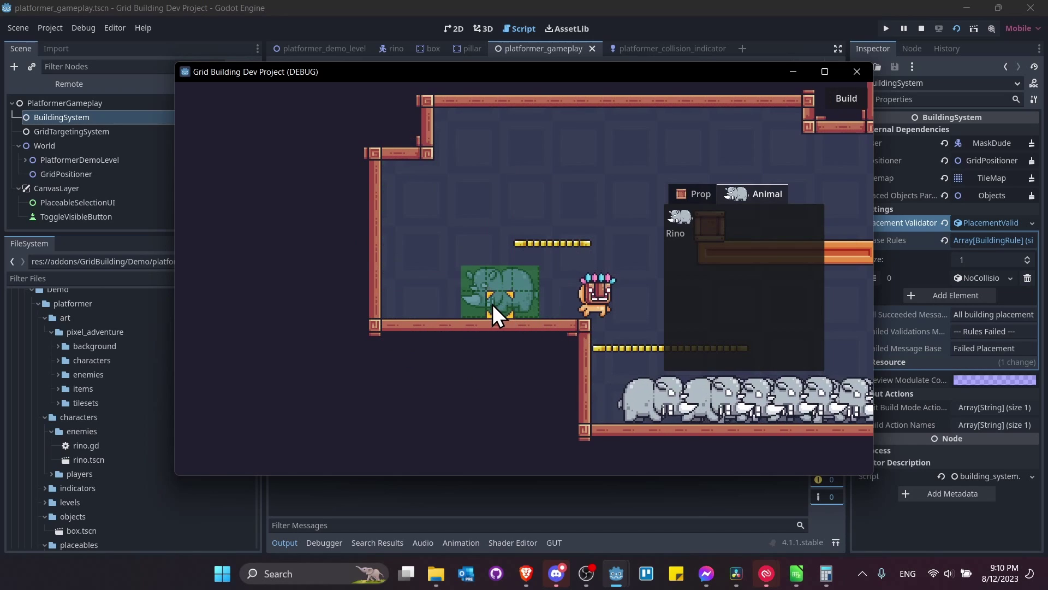
pyautogui.click(493, 304)
pyautogui.click(497, 304)
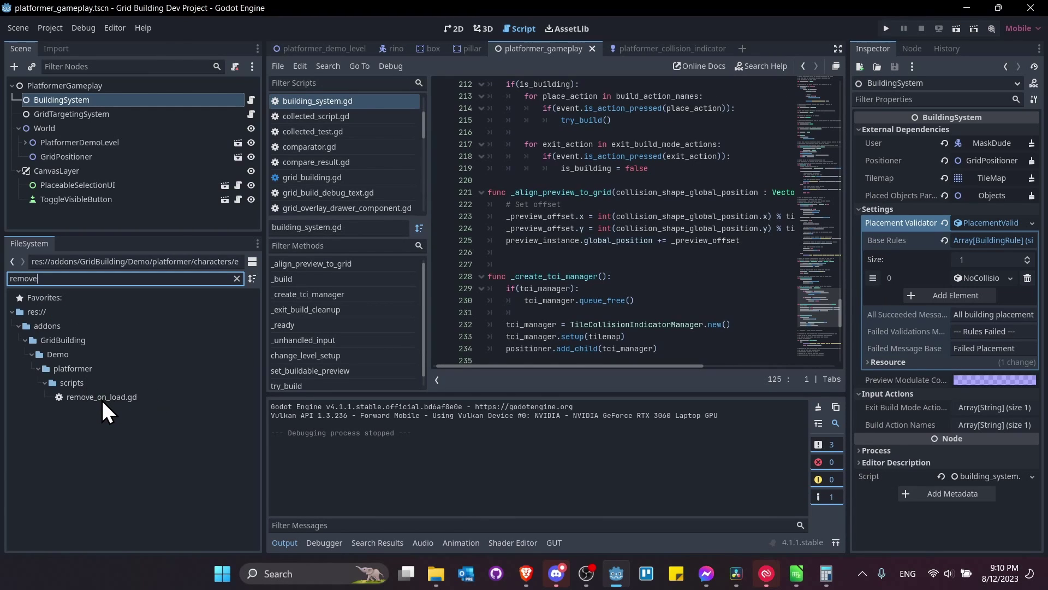
# - Move remove_on_load.gd into a new Helpers folder inside the BuildingSystem folder
pyautogui.rightClick(100, 398)
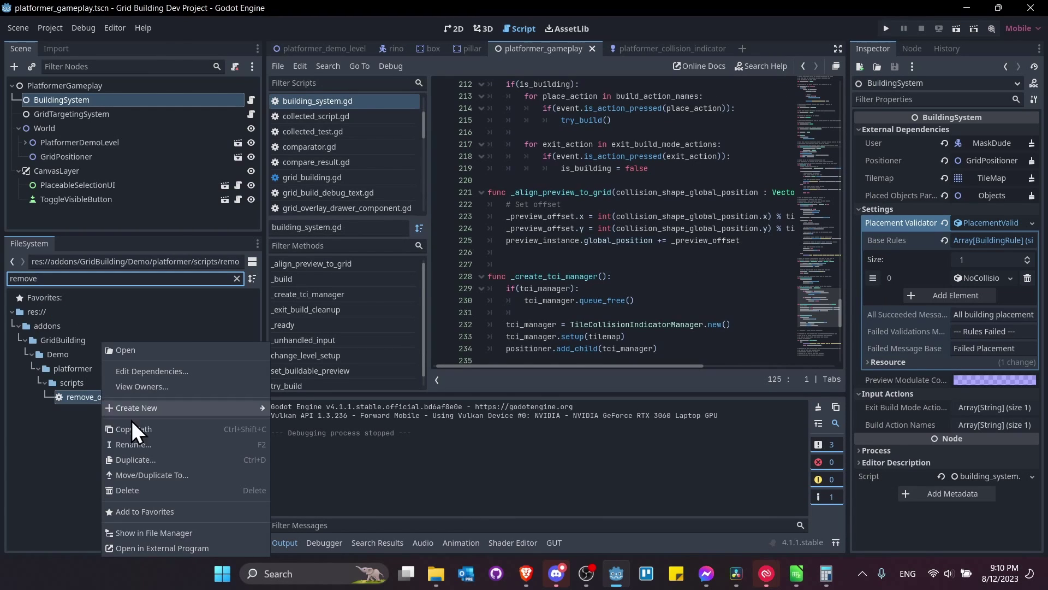
pyautogui.click(172, 475)
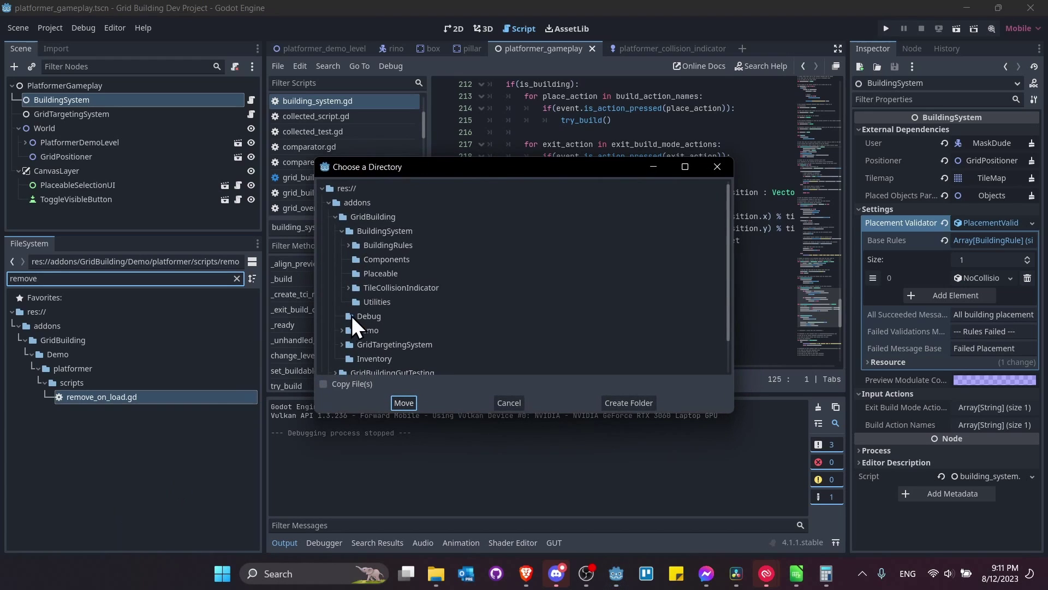
pyautogui.click(401, 233)
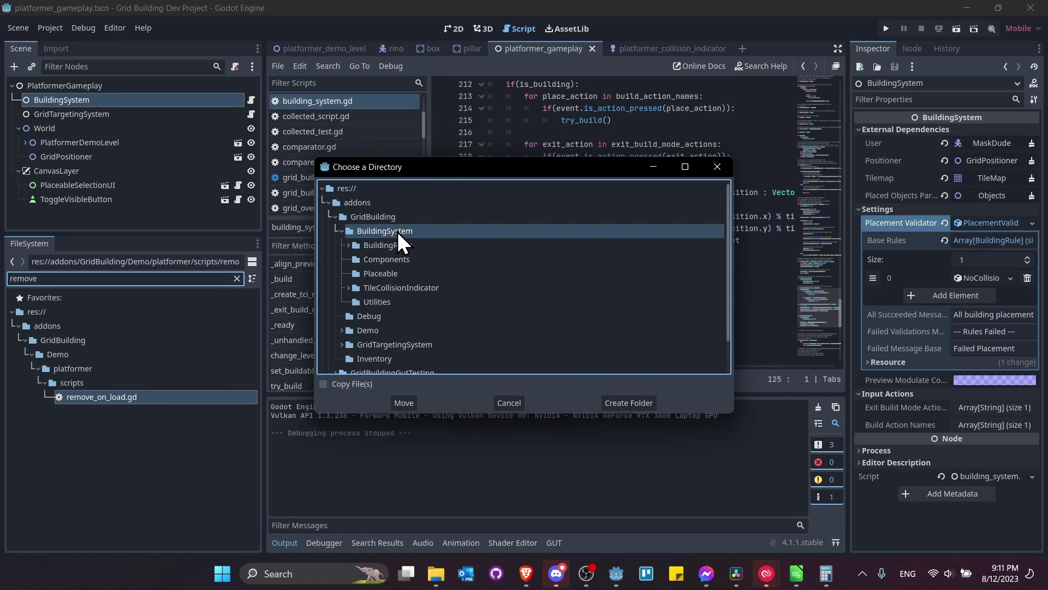
pyautogui.click(618, 406)
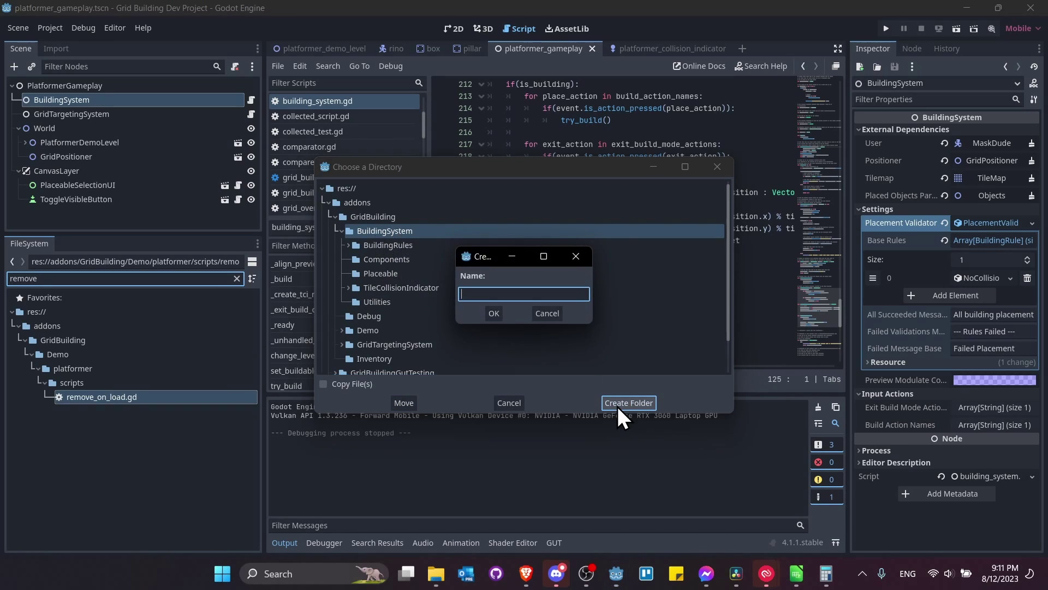
pyautogui.write('Helpers')
pyautogui.click(493, 314)
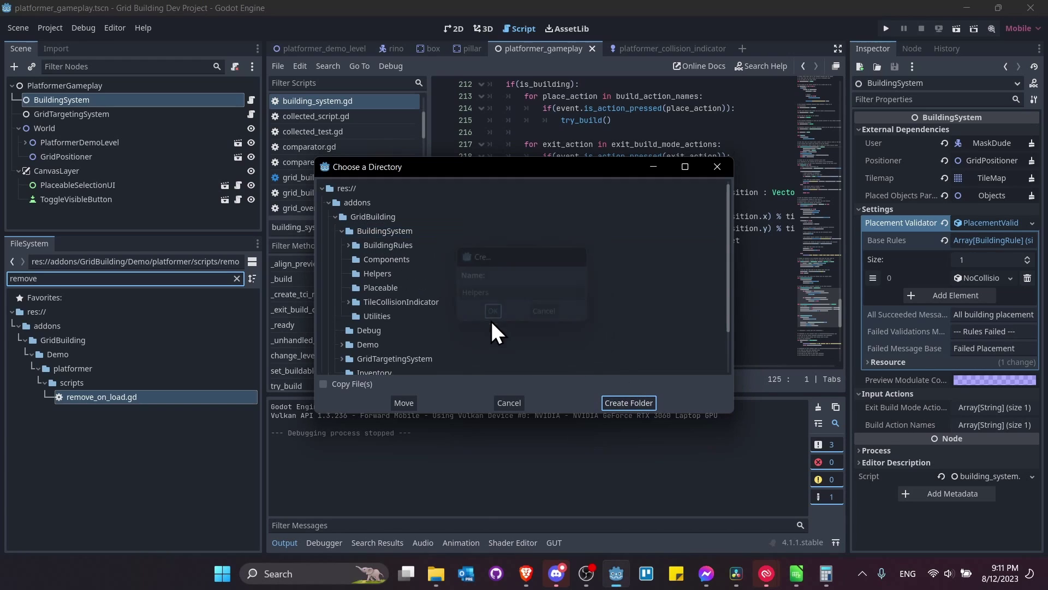
pyautogui.click(404, 403)
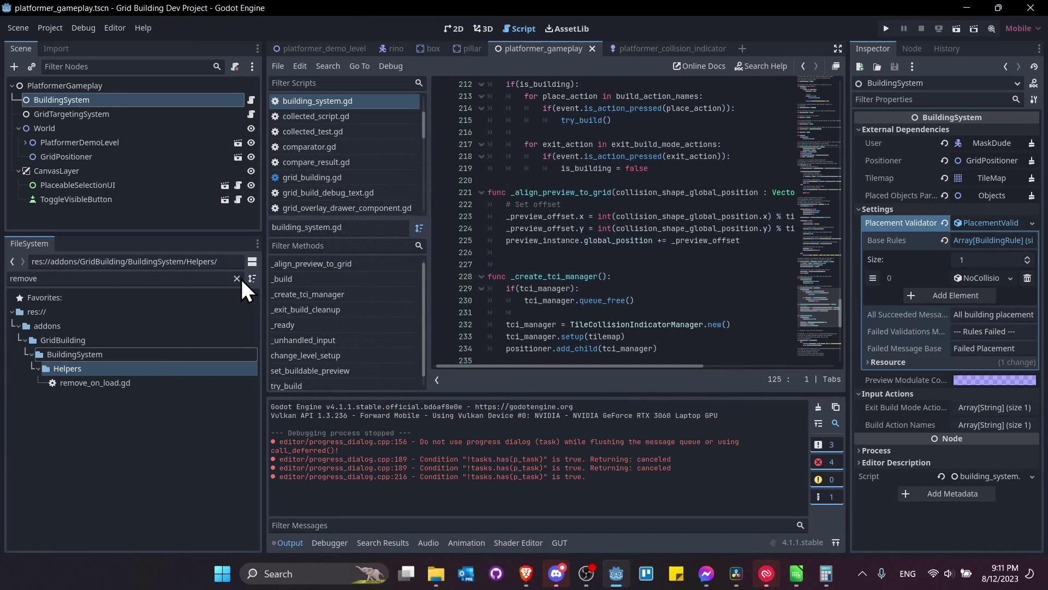
# - Clear the file filter, then give remove_on_load.gd the class name RemoveOnLoad and the comment "## Removes a node when ready runs"
pyautogui.click(236, 279)
pyautogui.click(636, 83)
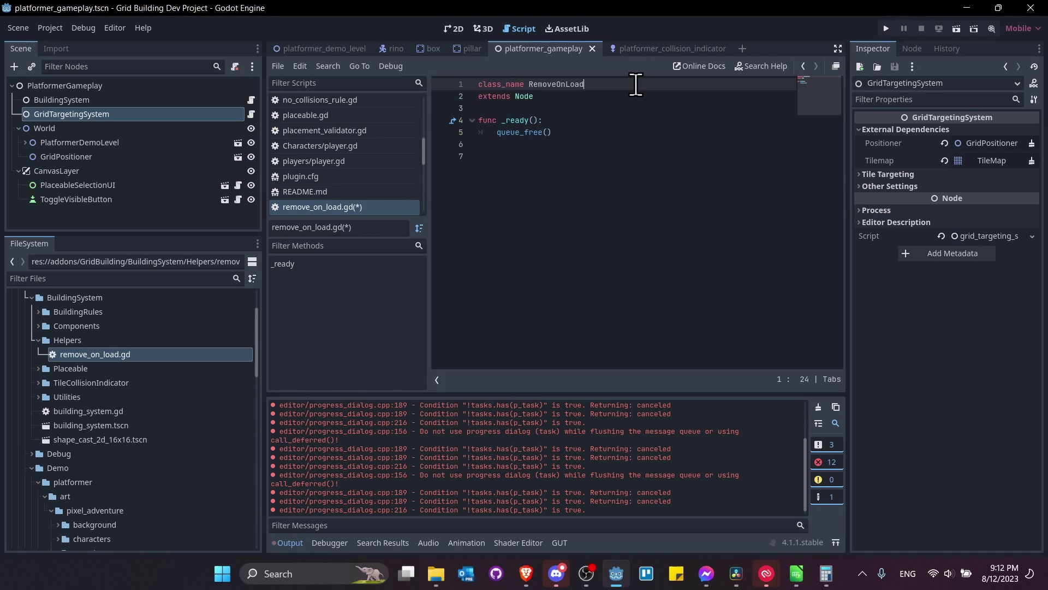
pyautogui.press('Down')
pyautogui.press('Down')
pyautogui.press('Return')
pyautogui.press('Return')
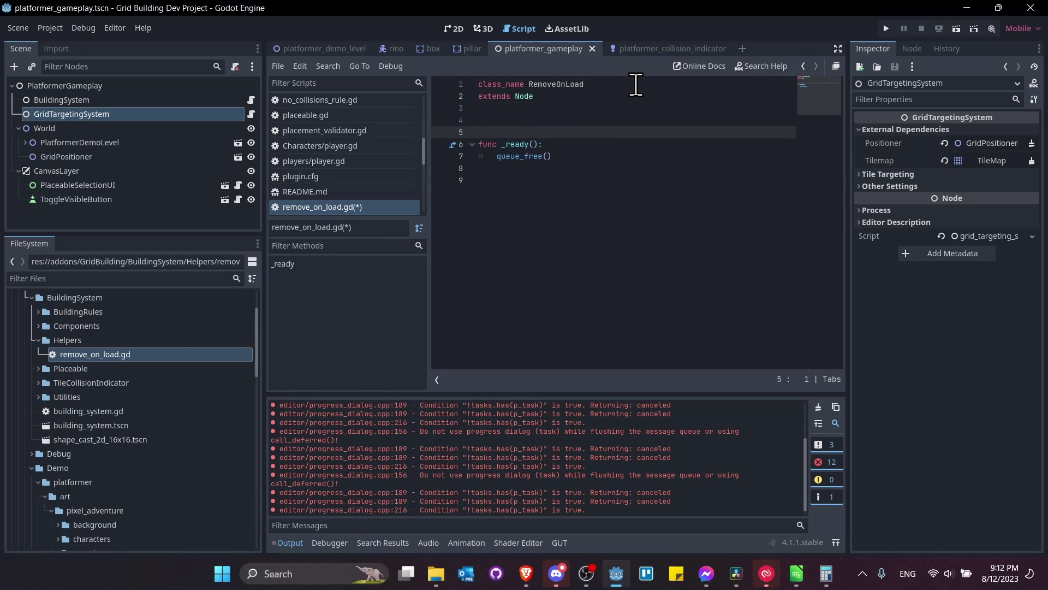
# - Change the class name to RemoveOnReady, save the script, and rename its file to remove_on_ready.gd
pyautogui.click(569, 83)
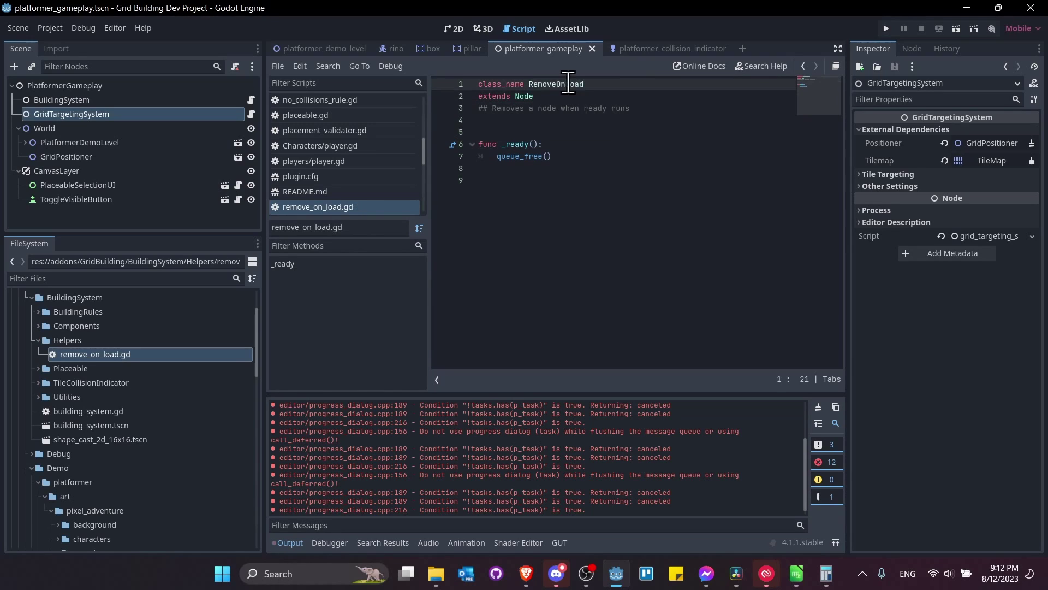
pyautogui.doubleClick(569, 83)
pyautogui.hotkey('ctrl', 's')
pyautogui.click(112, 357)
pyautogui.press('F2')
pyautogui.write('remove_on_ready')
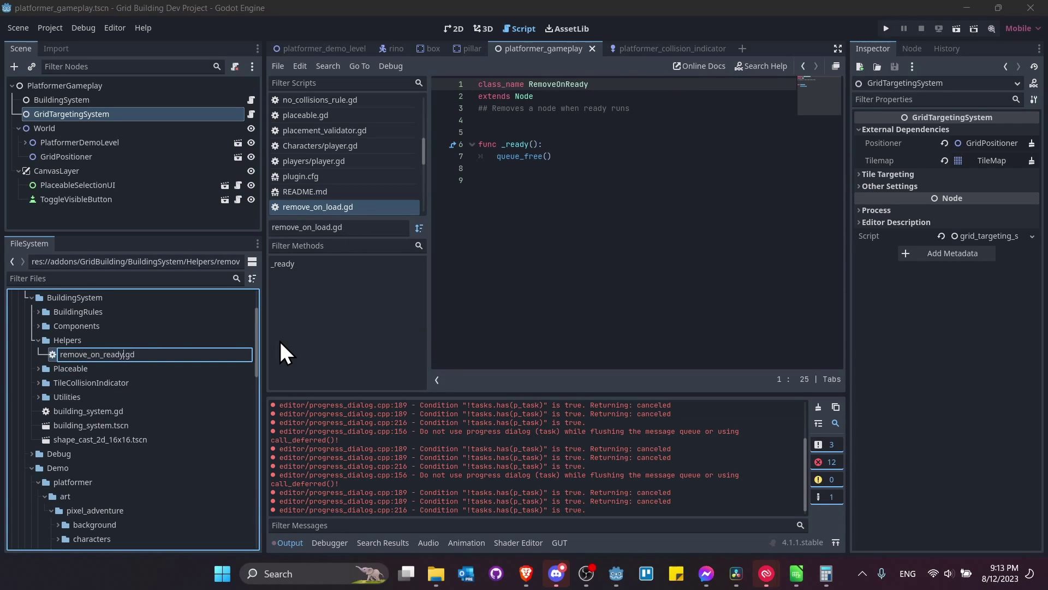
pyautogui.press('Return')
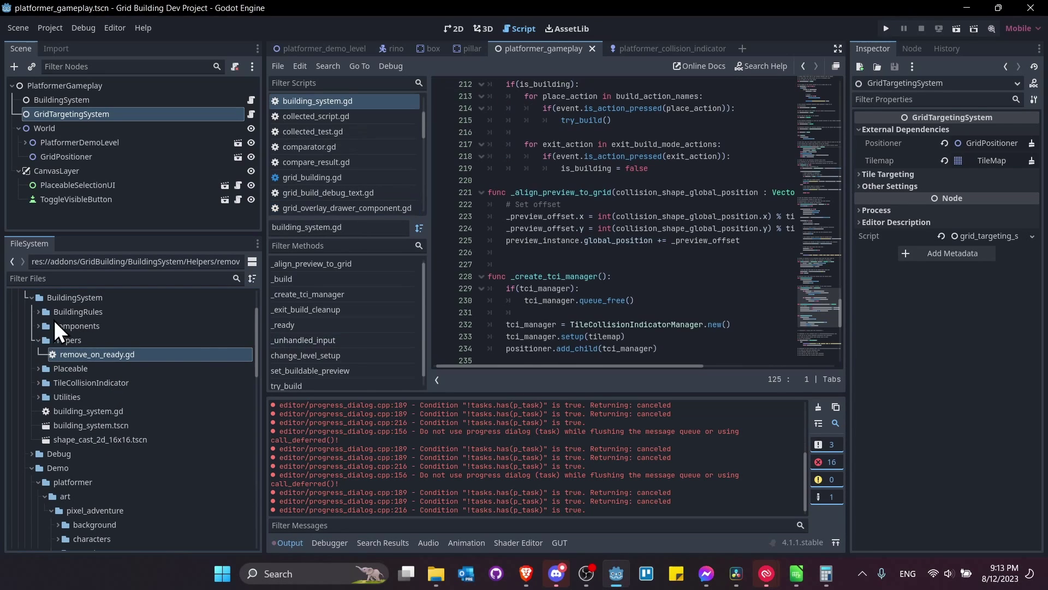
# - Check the remove_on_ready script on the Rino scene's PlacementShape node, save the scene, and return to the platformer_gameplay scene
pyautogui.click(393, 48)
pyautogui.click(458, 29)
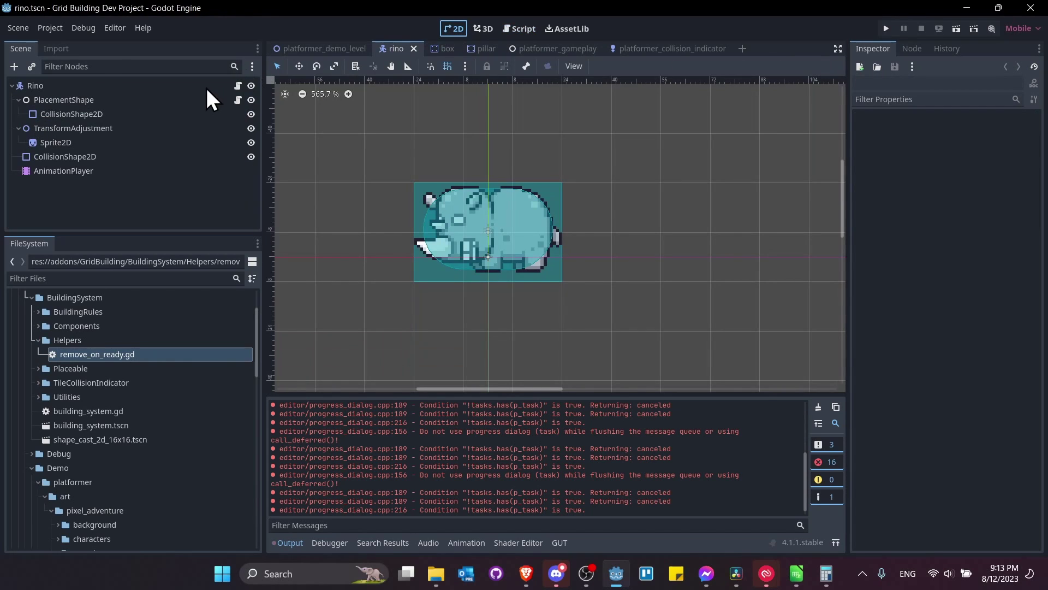
pyautogui.click(209, 99)
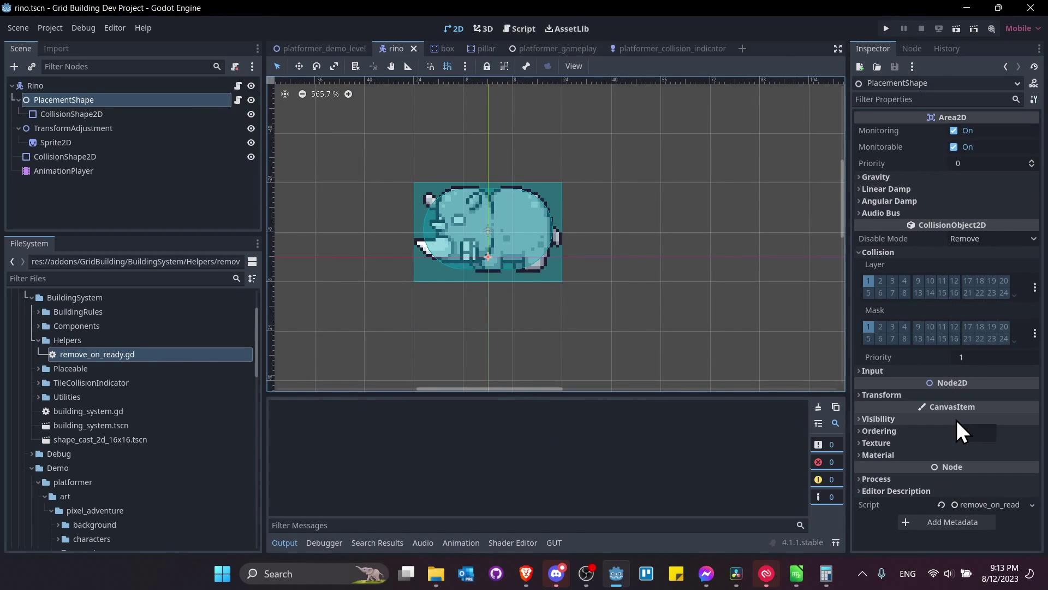
pyautogui.hotkey('ctrl', 's')
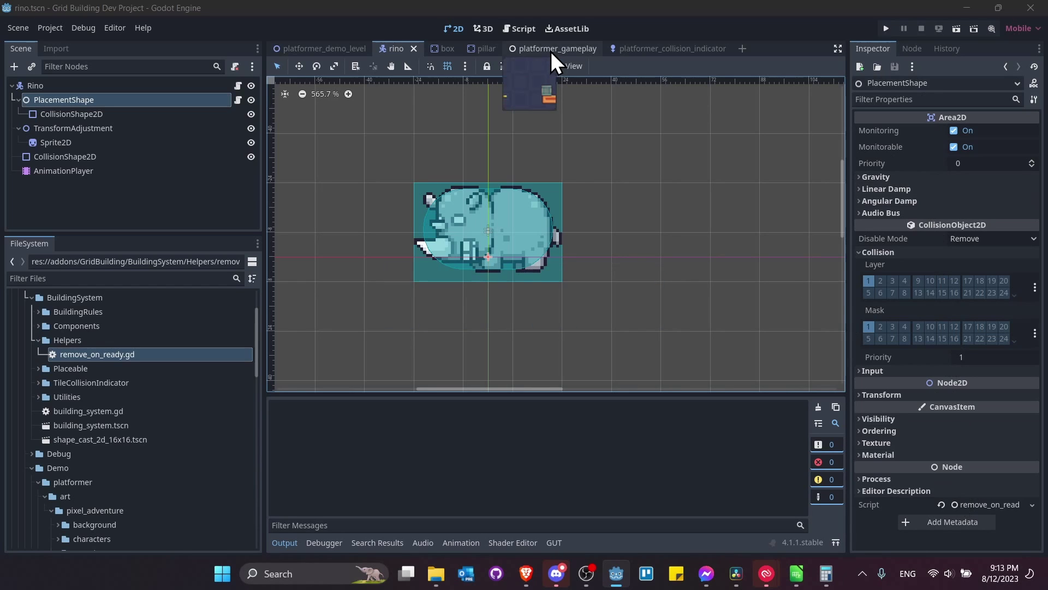
pyautogui.click(551, 49)
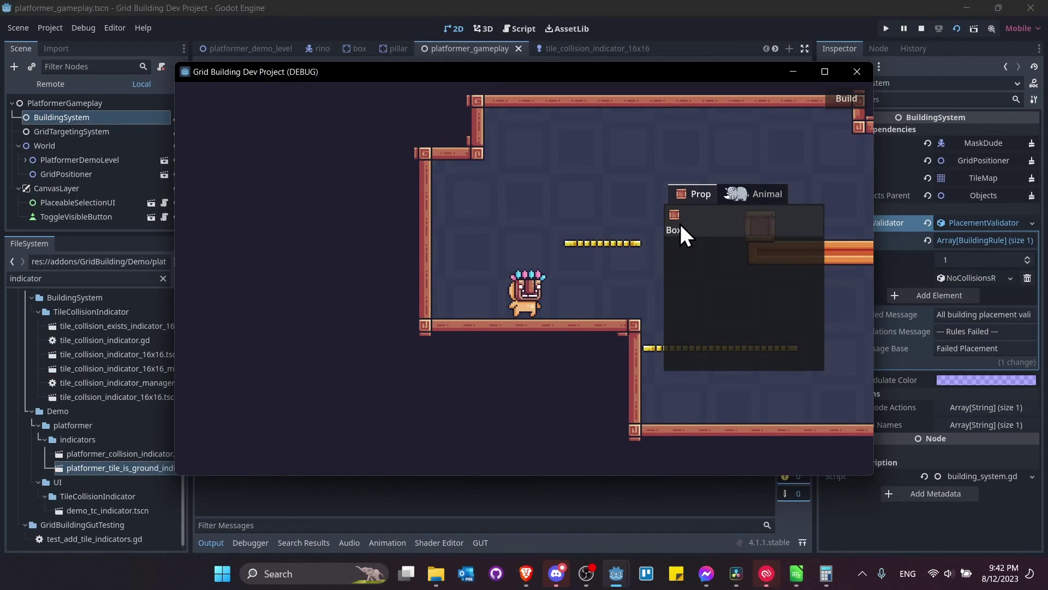
# - Choose the Box prop in the running game and place two boxes on the ledge floor with a third stacked on top
pyautogui.click(684, 226)
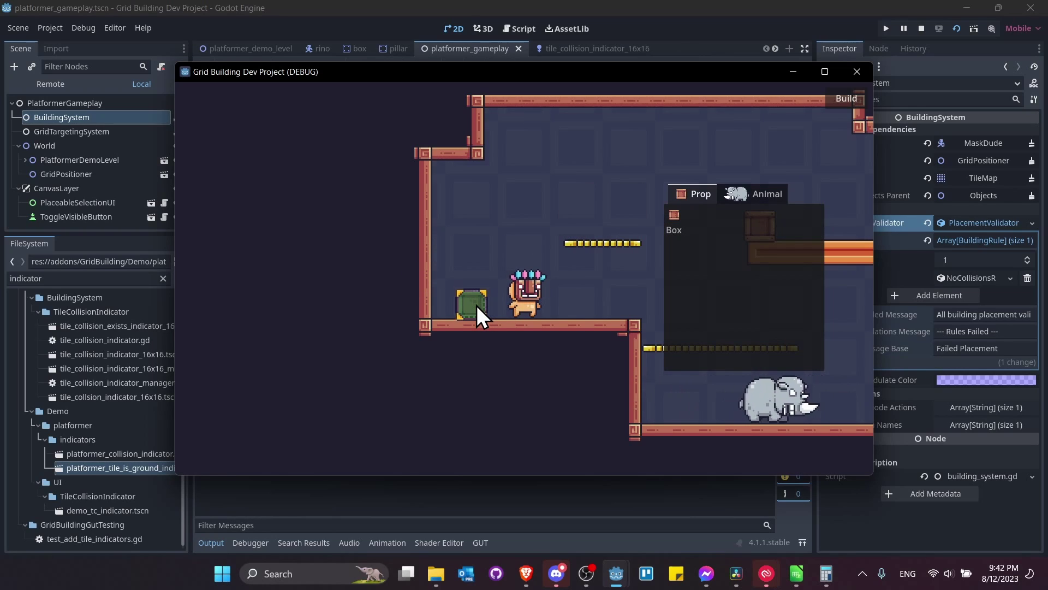
pyautogui.press('Right')
pyautogui.click(480, 303)
pyautogui.click(501, 307)
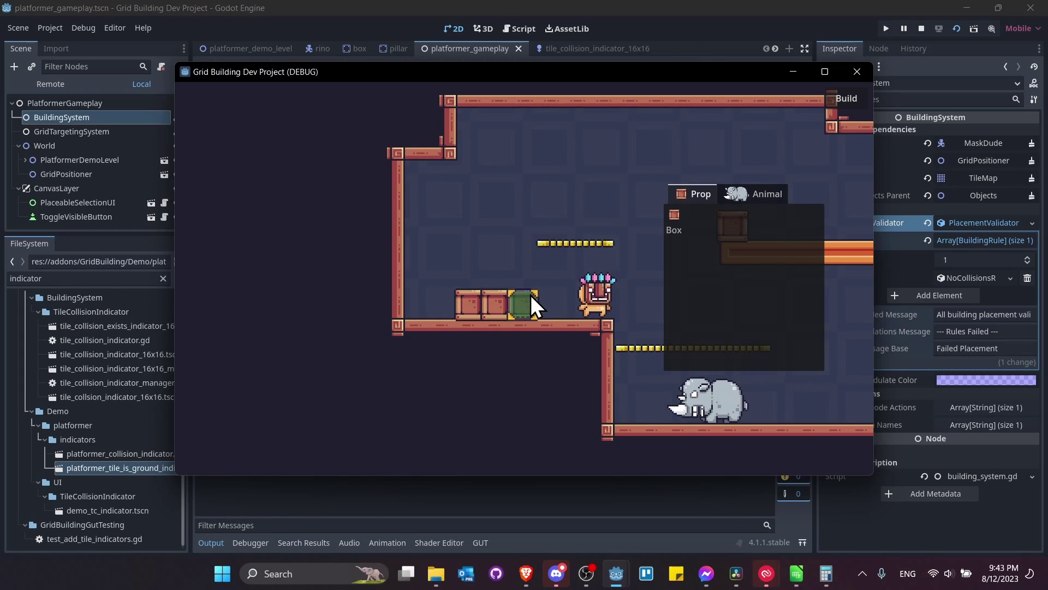
pyautogui.press('d')
pyautogui.click(454, 251)
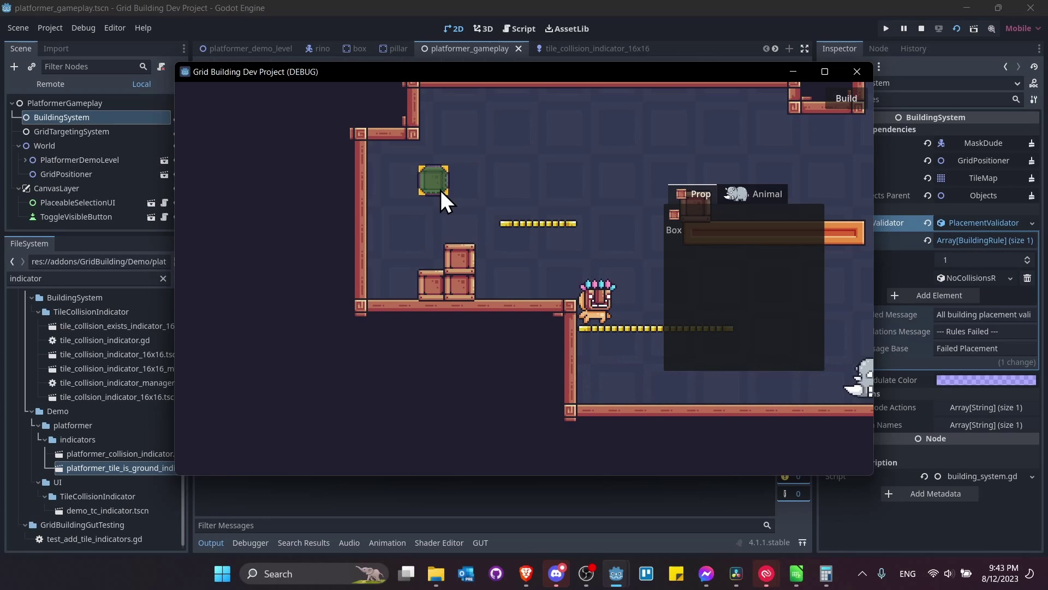
# - Test placing two boxes floating in mid-air above the ledge, walk the player right, and stop the game
pyautogui.click(440, 190)
pyautogui.click(478, 182)
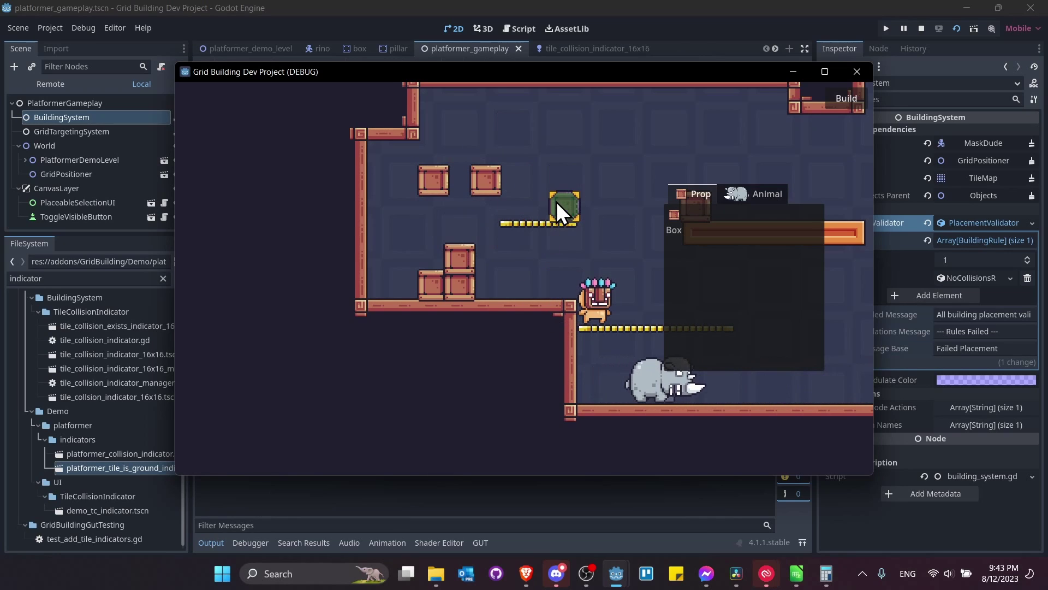
pyautogui.press('Right')
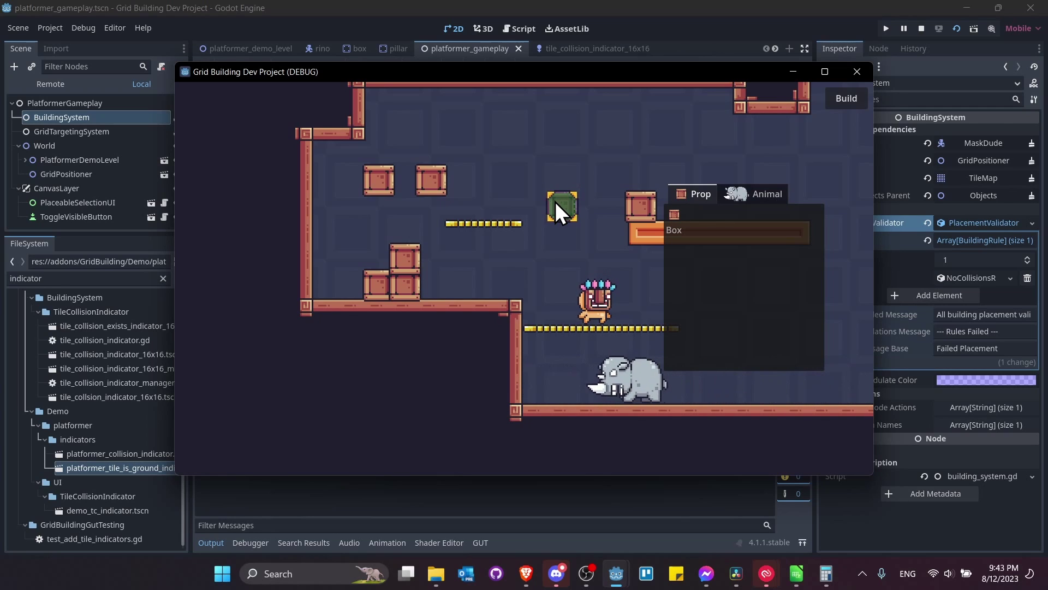
pyautogui.press('F8')
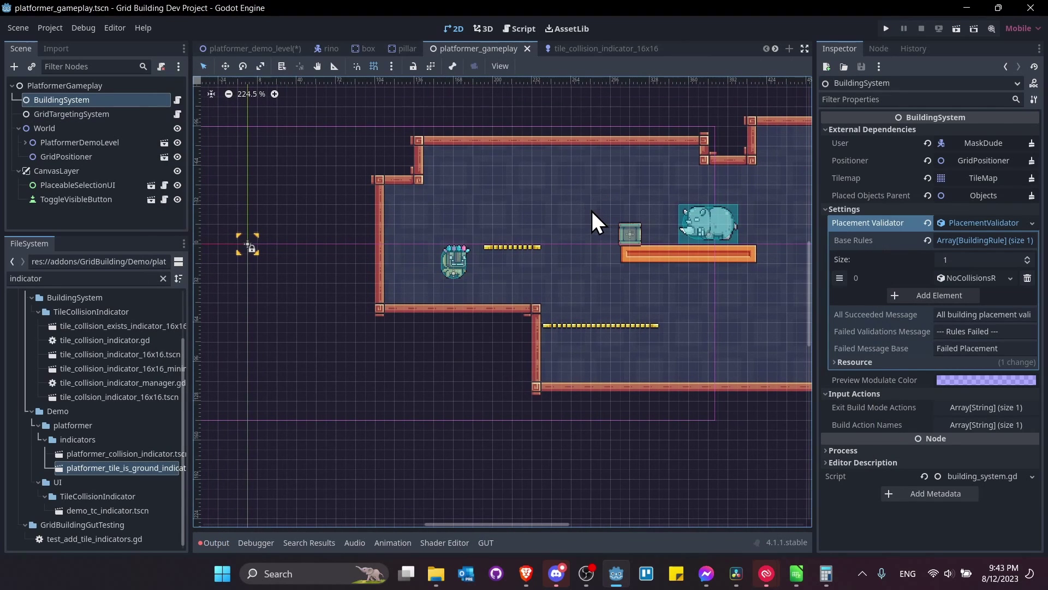
# - Add a custom data layer named "ground" to the TileMap's tile set in the platformer_demo_level scene
pyautogui.click(274, 47)
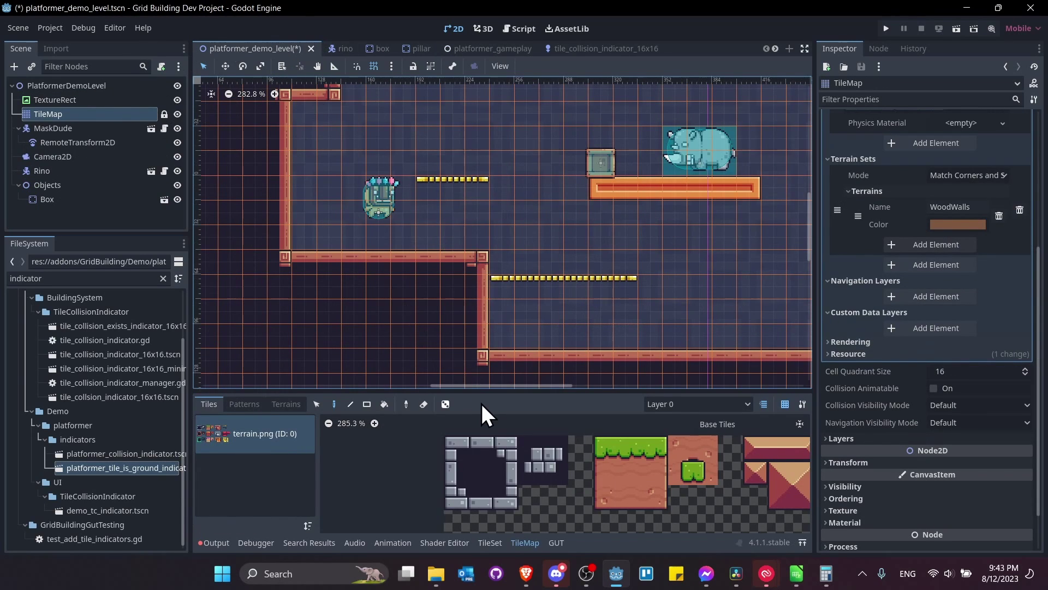
pyautogui.moveTo(484, 389); pyautogui.dragTo(485, 341)
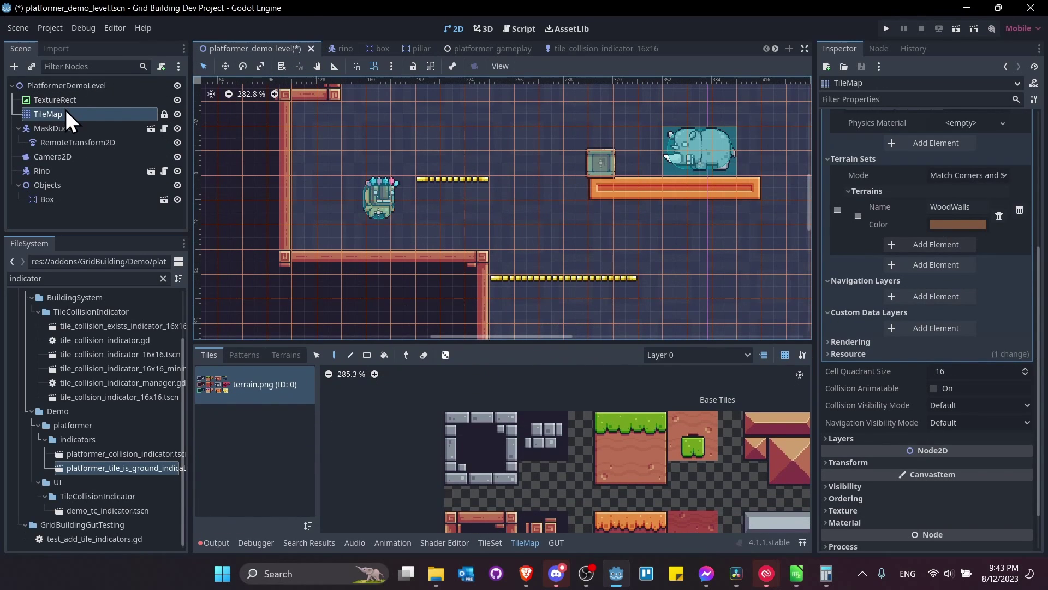
pyautogui.scroll(5, 885, 159)
pyautogui.scroll(-5, 928, 164)
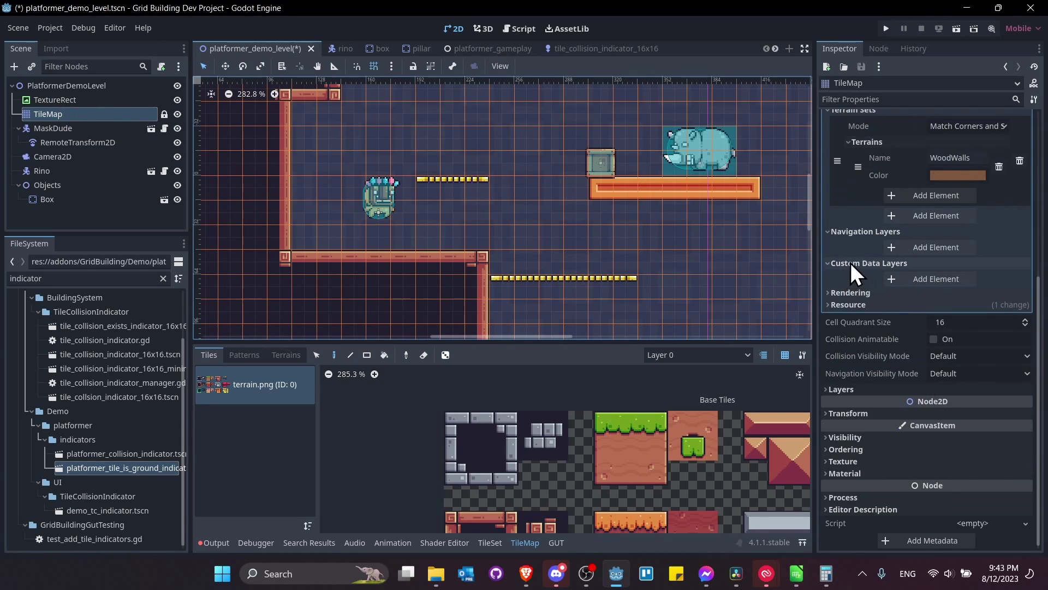
pyautogui.click(908, 280)
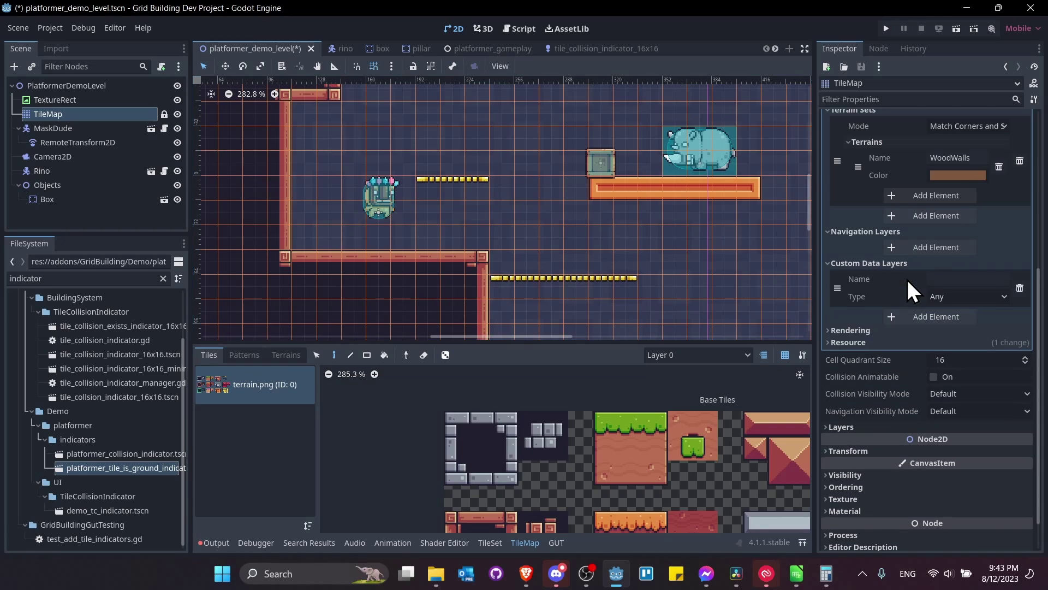
pyautogui.click(941, 278)
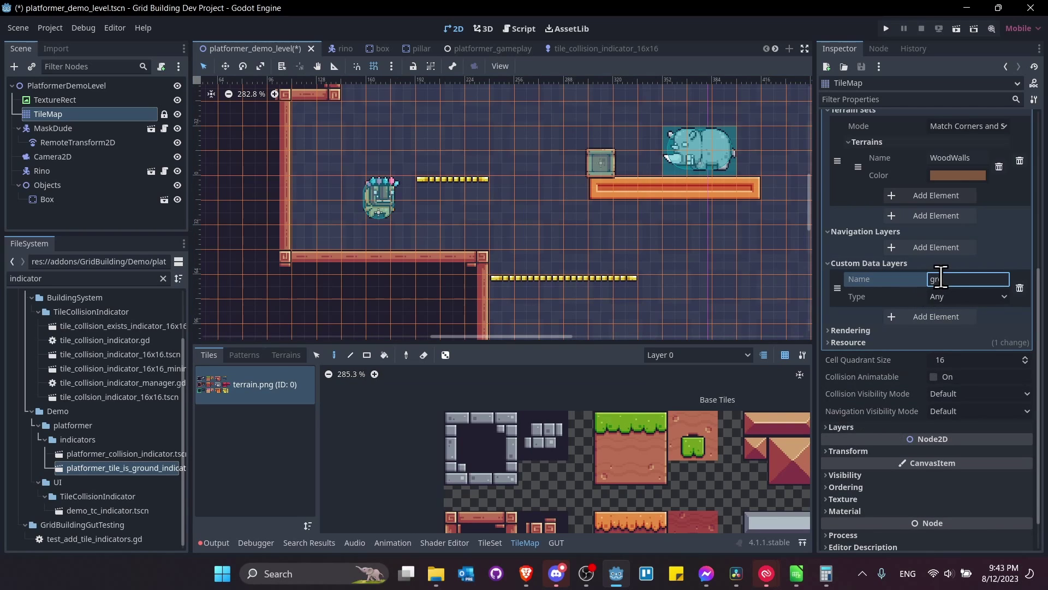
pyautogui.moveTo(334, 285); pyautogui.dragTo(304, 304, button='middle')
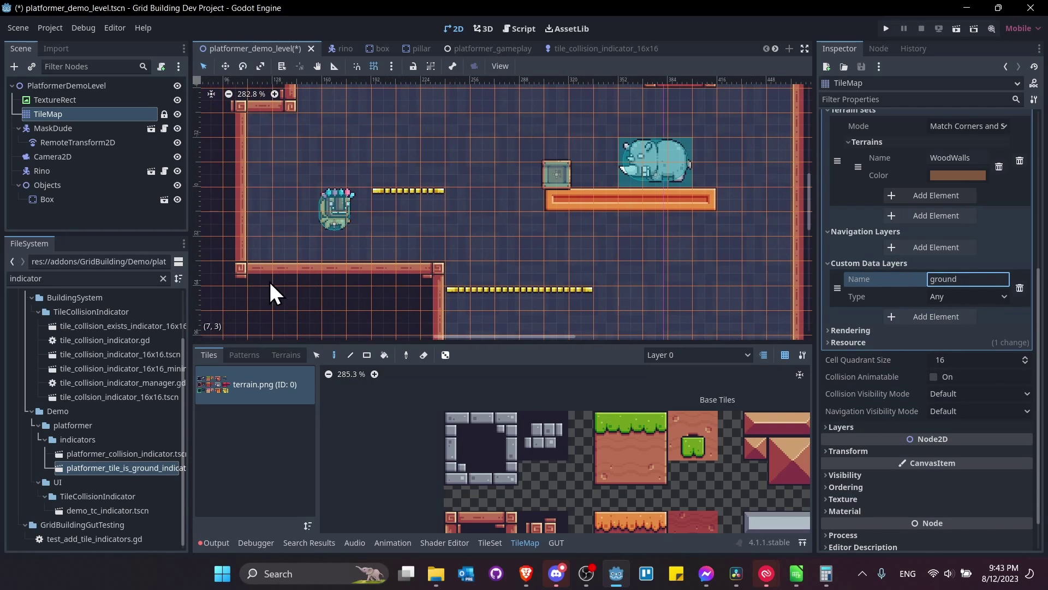
pyautogui.moveTo(403, 290); pyautogui.dragTo(447, 309, button='middle')
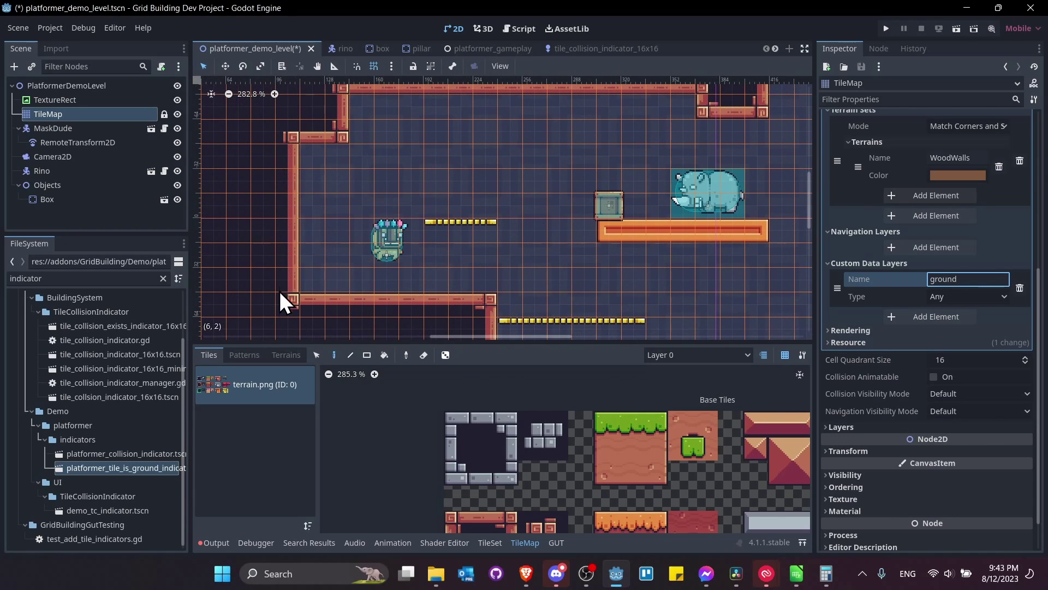
pyautogui.moveTo(362, 91); pyautogui.dragTo(379, 122, button='middle')
pyautogui.moveTo(513, 244); pyautogui.dragTo(565, 207, button='middle')
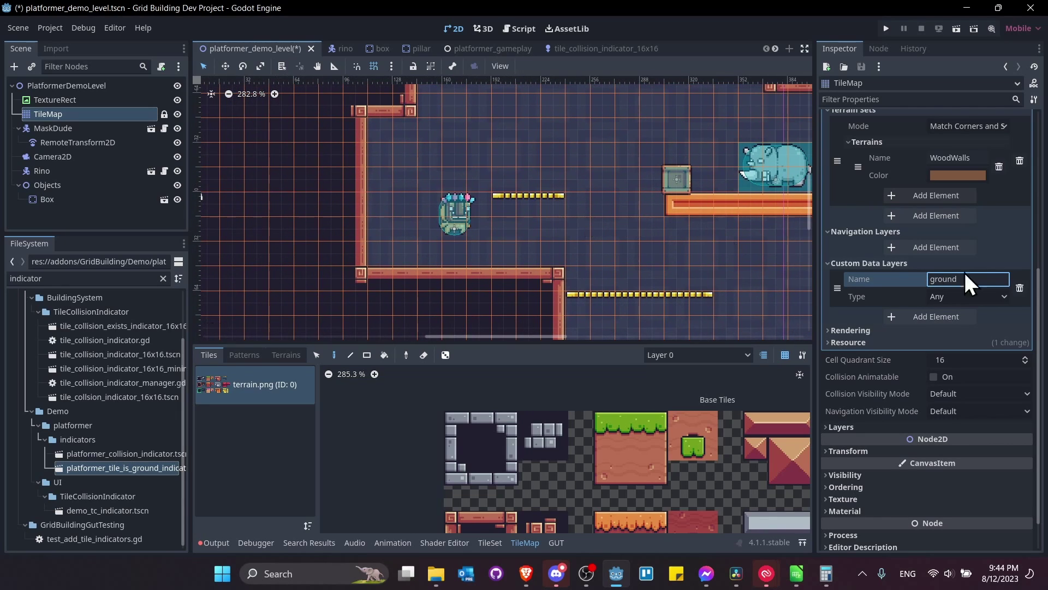
# - Set the ground custom data layer's type to bool and save the scene
pyautogui.click(966, 296)
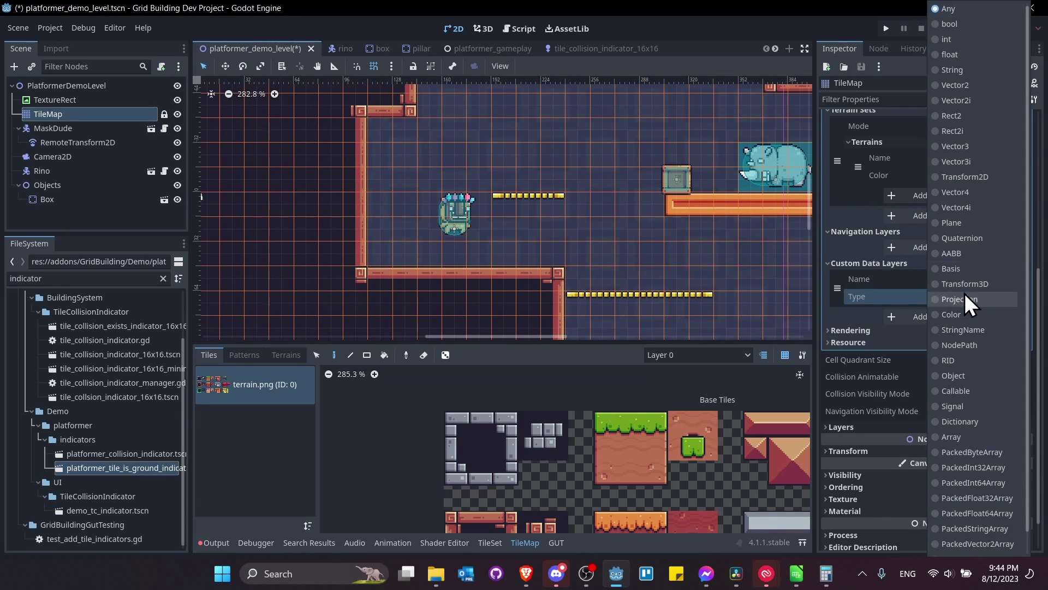
pyautogui.click(961, 24)
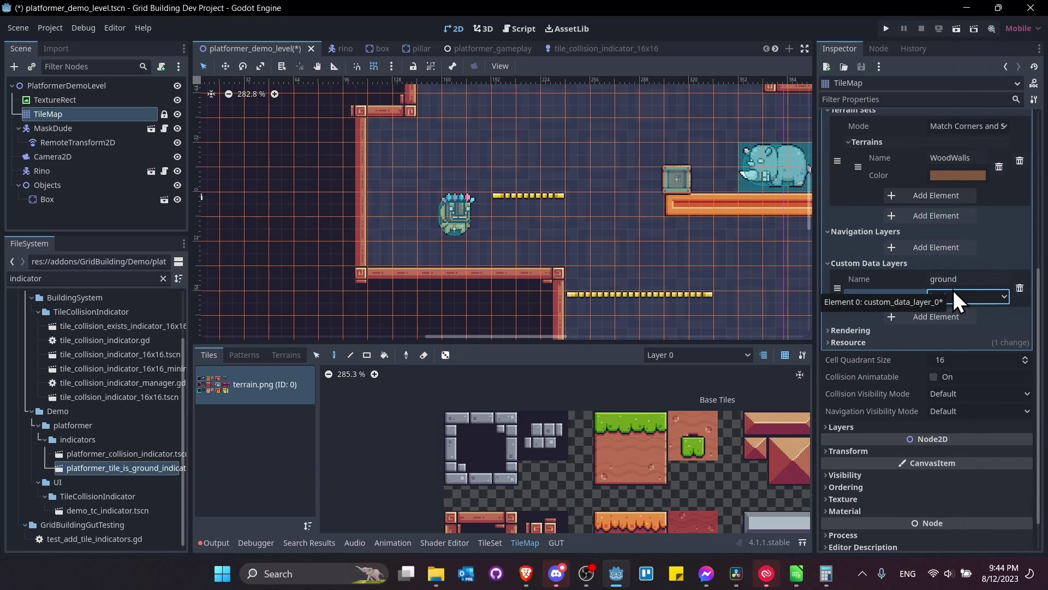
pyautogui.hotkey('ctrl', 's')
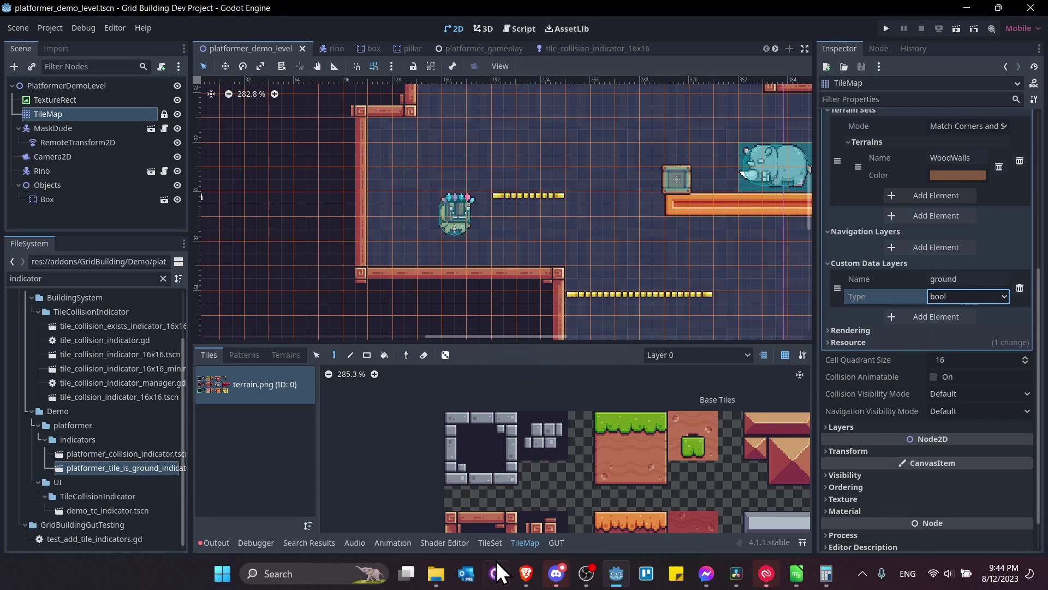
# - Set up tile property painting in the TileSet editor with the ground custom data value switched on
pyautogui.click(498, 544)
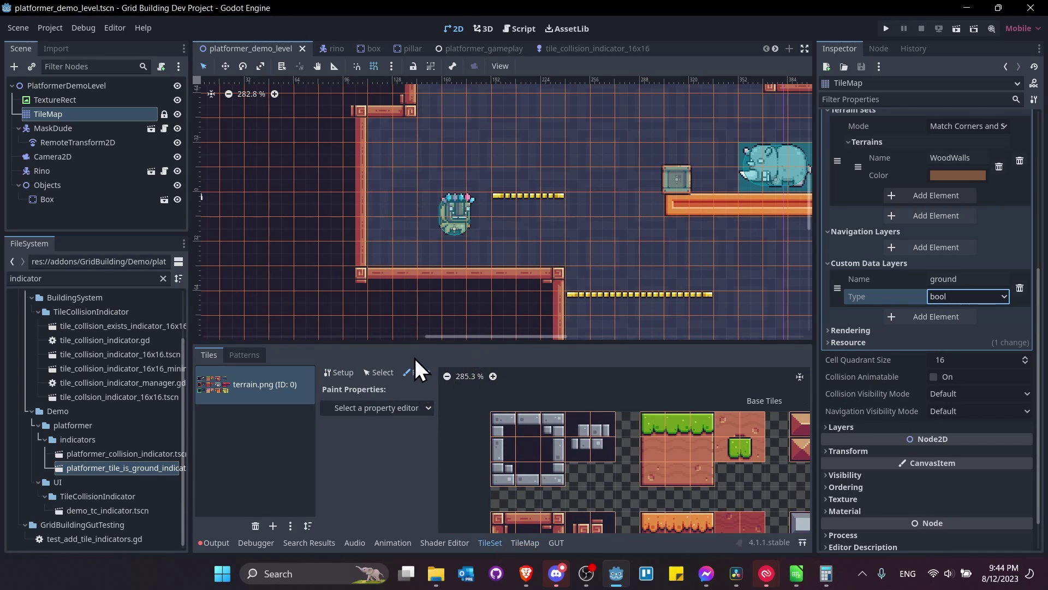
pyautogui.click(420, 409)
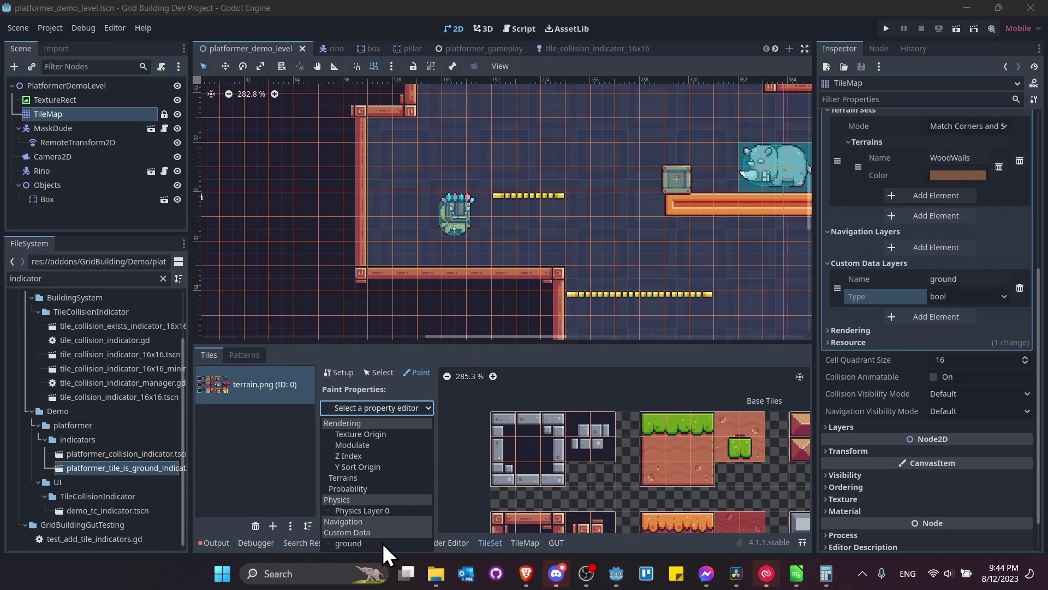
pyautogui.click(349, 542)
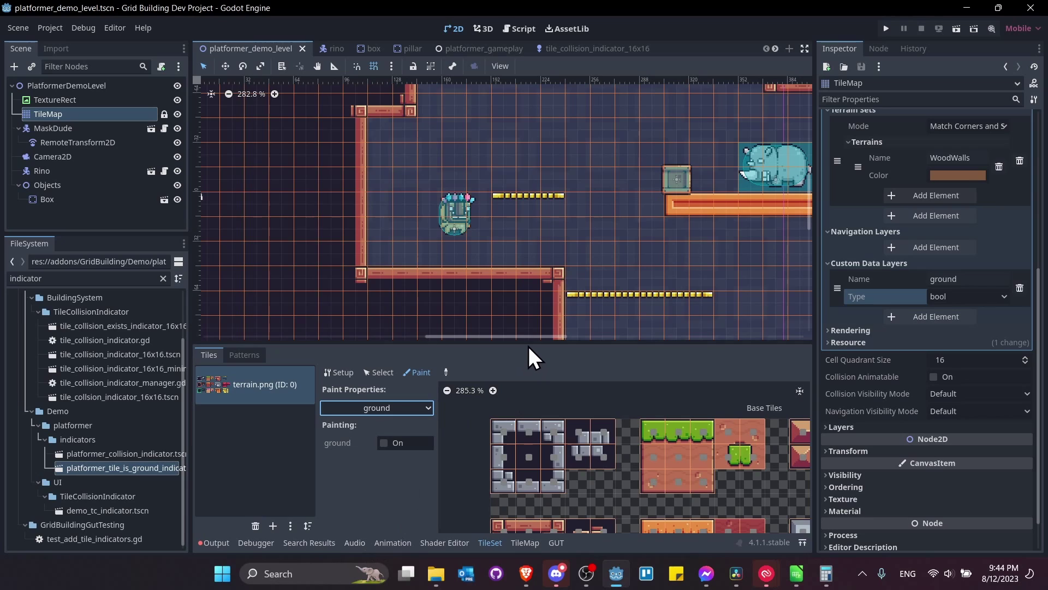
pyautogui.click(391, 441)
# - Paint the ground property onto the upper tiles of the grey stone frame, green grass and brown bevelled block groups
pyautogui.scroll(3, 511, 425)
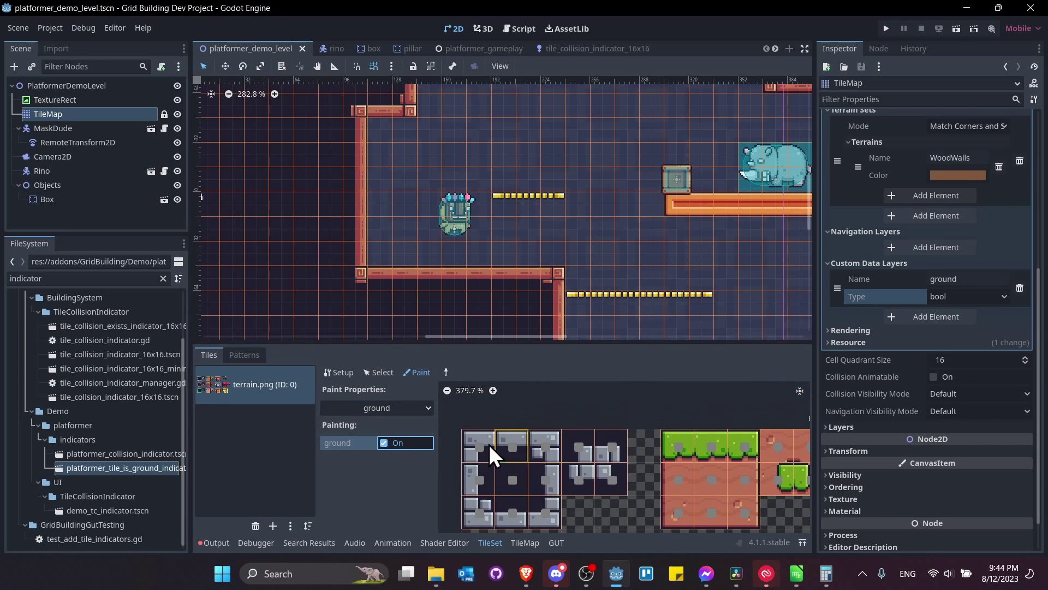
pyautogui.scroll(3, 496, 446)
pyautogui.moveTo(499, 437); pyautogui.dragTo(549, 438)
pyautogui.moveTo(647, 452)
pyautogui.mouseDown(button='middle')
pyautogui.moveTo(539, 462)
pyautogui.moveTo(645, 450)
pyautogui.moveTo(484, 496)
pyautogui.mouseUp(button='middle')
pyautogui.moveTo(539, 408); pyautogui.dragTo(582, 412)
pyautogui.scroll(-1, 628, 438)
pyautogui.moveTo(618, 440); pyautogui.dragTo(471, 452, button='middle')
pyautogui.moveTo(643, 421); pyautogui.dragTo(768, 424)
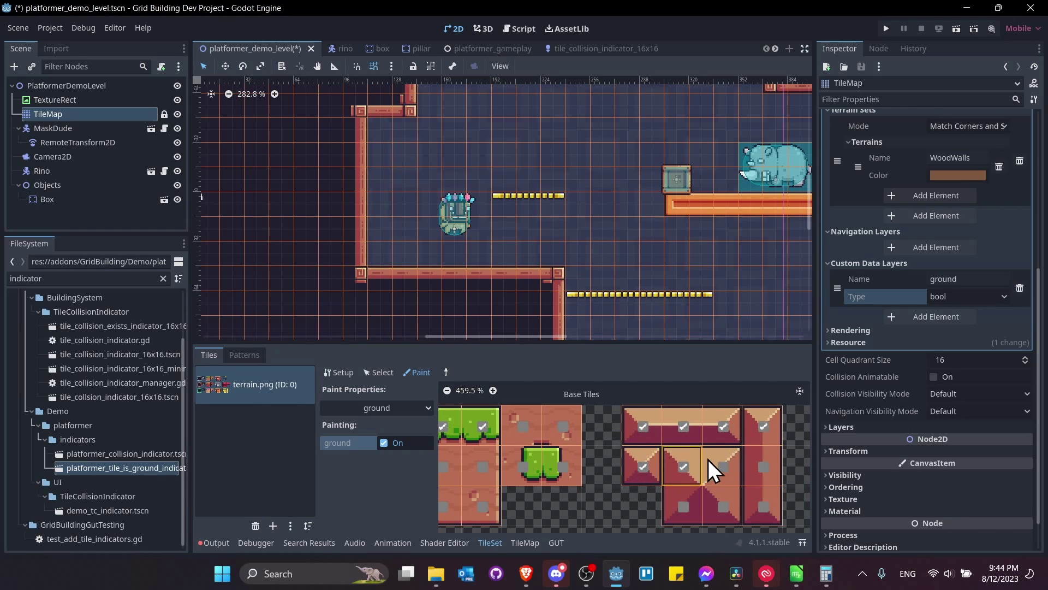
# - Paint the ground property onto the top tiles in the second row of terrain groups, including the orange-topped red terrain
pyautogui.moveTo(661, 496); pyautogui.dragTo(726, 419, button='middle')
pyautogui.moveTo(597, 433); pyautogui.dragTo(545, 431)
pyautogui.moveTo(545, 431); pyautogui.dragTo(695, 443, button='middle')
pyautogui.scroll(-3, 707, 445)
pyautogui.scroll(4, 661, 450)
pyautogui.scroll(6, 605, 466)
pyautogui.moveTo(605, 466); pyautogui.dragTo(558, 530, button='middle')
pyautogui.scroll(-3, 558, 530)
pyautogui.moveTo(612, 453); pyautogui.dragTo(629, 444, button='middle')
pyautogui.scroll(-1, 629, 443)
pyautogui.moveTo(538, 487); pyautogui.dragTo(633, 398, button='middle')
pyautogui.moveTo(631, 460); pyautogui.dragTo(651, 389, button='middle')
pyautogui.moveTo(645, 425); pyautogui.dragTo(571, 455, button='middle')
pyautogui.scroll(-3, 674, 427)
pyautogui.moveTo(673, 427); pyautogui.dragTo(684, 440, button='middle')
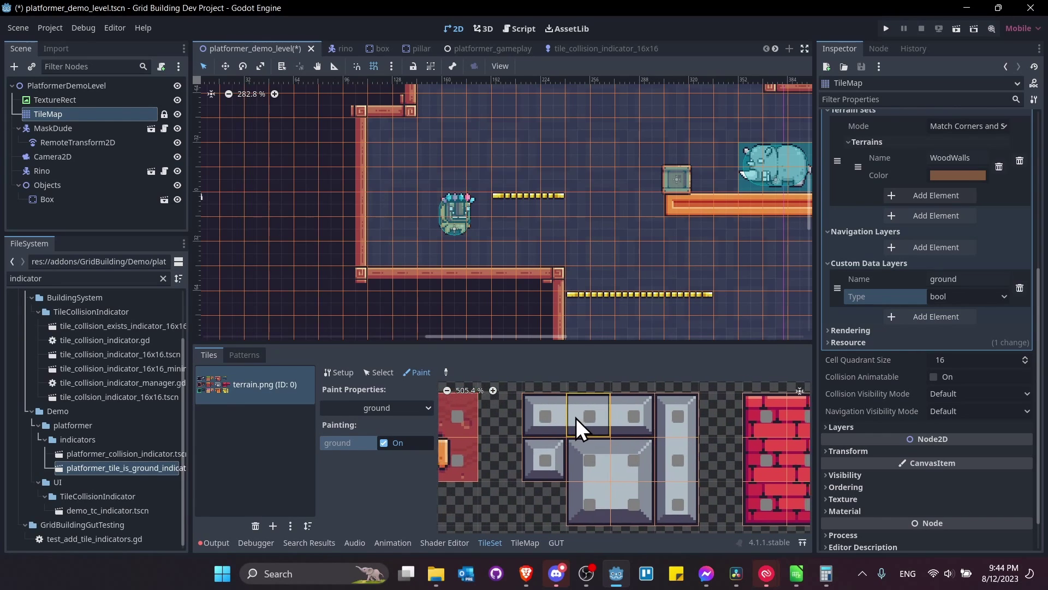
# - Paint the ground property onto the upper tiles of the grey bevelled blocks and the top row of the large red brick block
pyautogui.moveTo(560, 419); pyautogui.dragTo(520, 421, button='middle')
pyautogui.moveTo(520, 421); pyautogui.dragTo(621, 420)
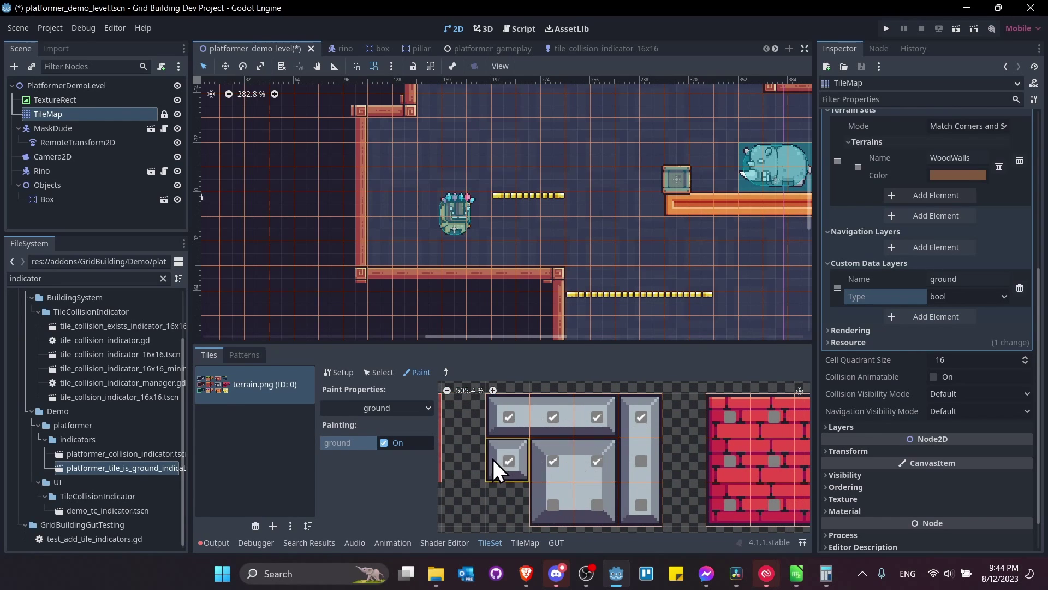
pyautogui.moveTo(680, 418); pyautogui.dragTo(653, 420, button='middle')
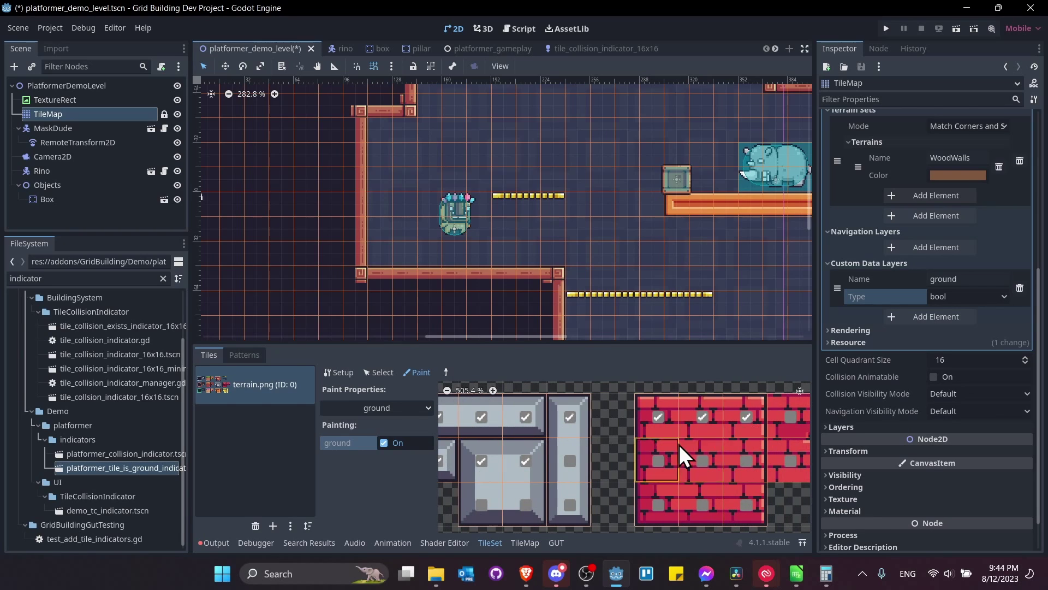
pyautogui.scroll(-2, 679, 444)
pyautogui.moveTo(705, 473); pyautogui.dragTo(650, 454, button='middle')
pyautogui.moveTo(503, 442); pyautogui.dragTo(617, 431, button='middle')
pyautogui.moveTo(617, 431); pyautogui.dragTo(558, 433)
pyautogui.scroll(4, 609, 459)
pyautogui.scroll(-5, 655, 486)
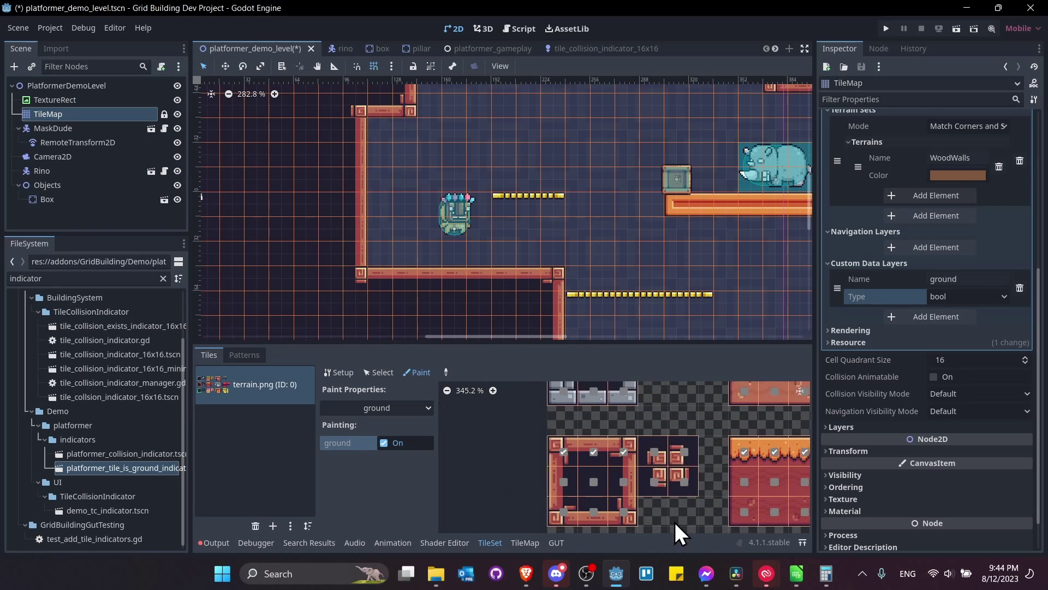
# - Paint ground onto the upper pink-topped sand and orange block tiles, then clear it from the vertical orange block's middle tile
pyautogui.moveTo(679, 529); pyautogui.dragTo(564, 450, button='middle')
pyautogui.moveTo(670, 468); pyautogui.dragTo(591, 431, button='middle')
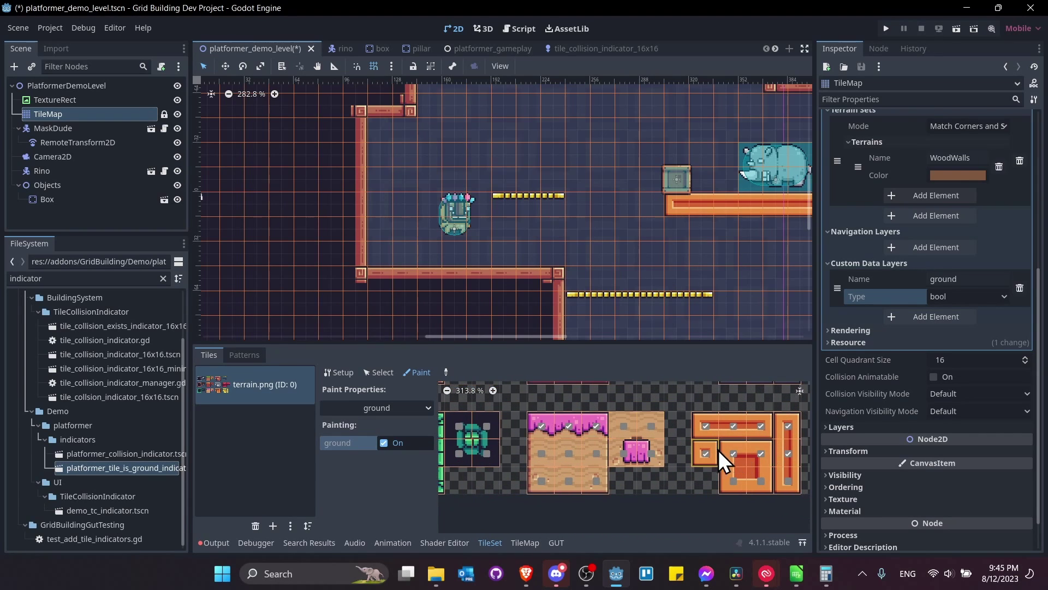
pyautogui.moveTo(780, 454); pyautogui.dragTo(600, 443, button='middle')
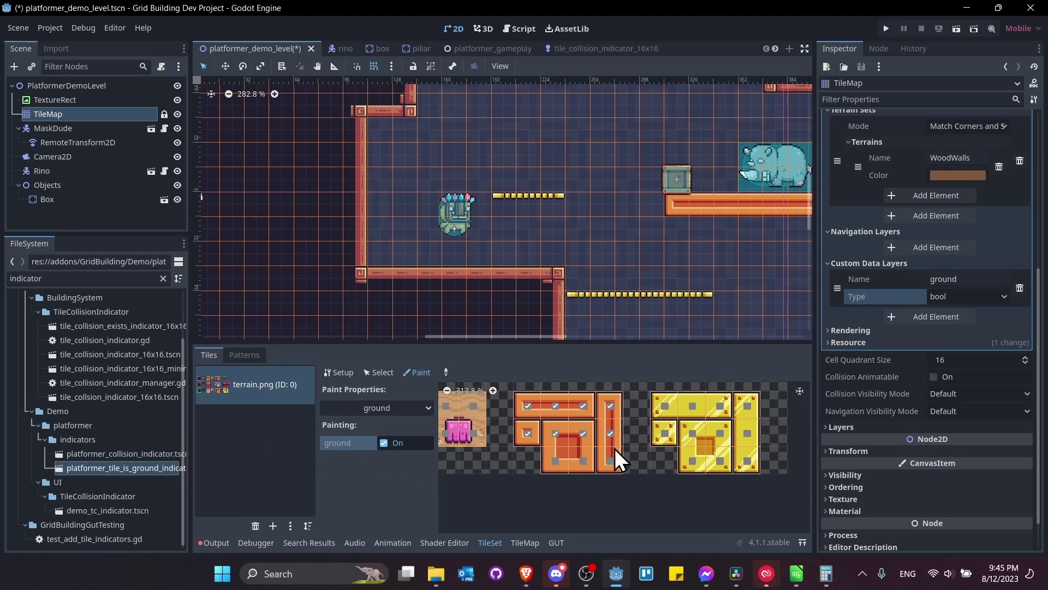
pyautogui.scroll(2, 575, 426)
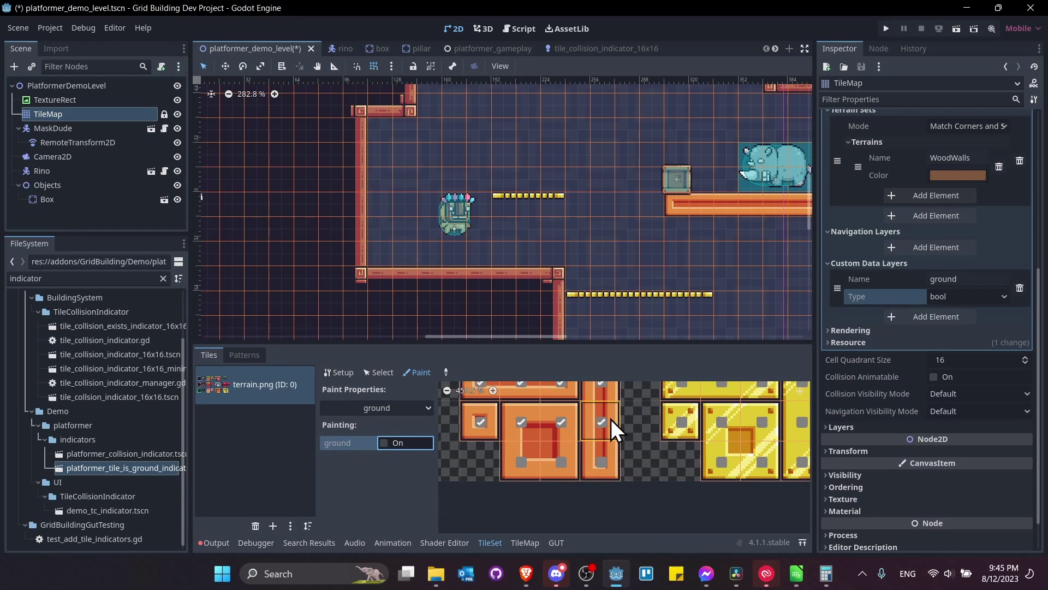
pyautogui.moveTo(648, 453); pyautogui.dragTo(543, 483, button='middle')
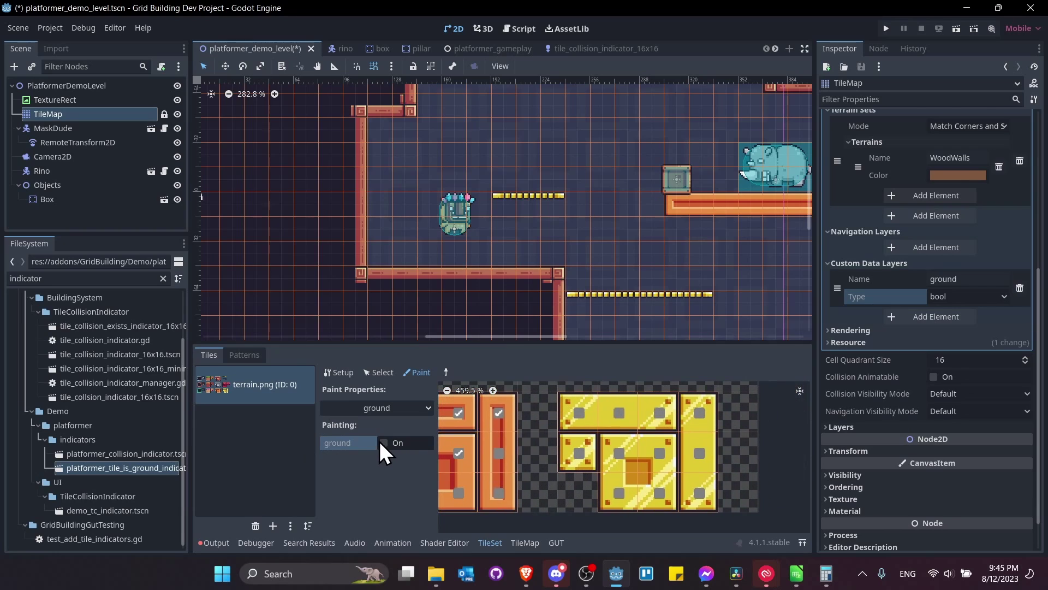
# - Switch the ground value back on, paint it onto the yellow block group's top tiles, and save the scene
pyautogui.moveTo(576, 406)
pyautogui.mouseDown()
pyautogui.moveTo(660, 405)
pyautogui.moveTo(661, 426)
pyautogui.mouseUp()
pyautogui.scroll(-2, 575, 448)
pyautogui.moveTo(604, 442); pyautogui.dragTo(610, 473, button='middle')
pyautogui.moveTo(696, 489)
pyautogui.mouseDown(button='middle')
pyautogui.moveTo(643, 470)
pyautogui.moveTo(619, 478)
pyautogui.mouseUp(button='middle')
pyautogui.moveTo(745, 514); pyautogui.dragTo(674, 466, button='middle')
pyautogui.moveTo(775, 505); pyautogui.dragTo(664, 464, button='middle')
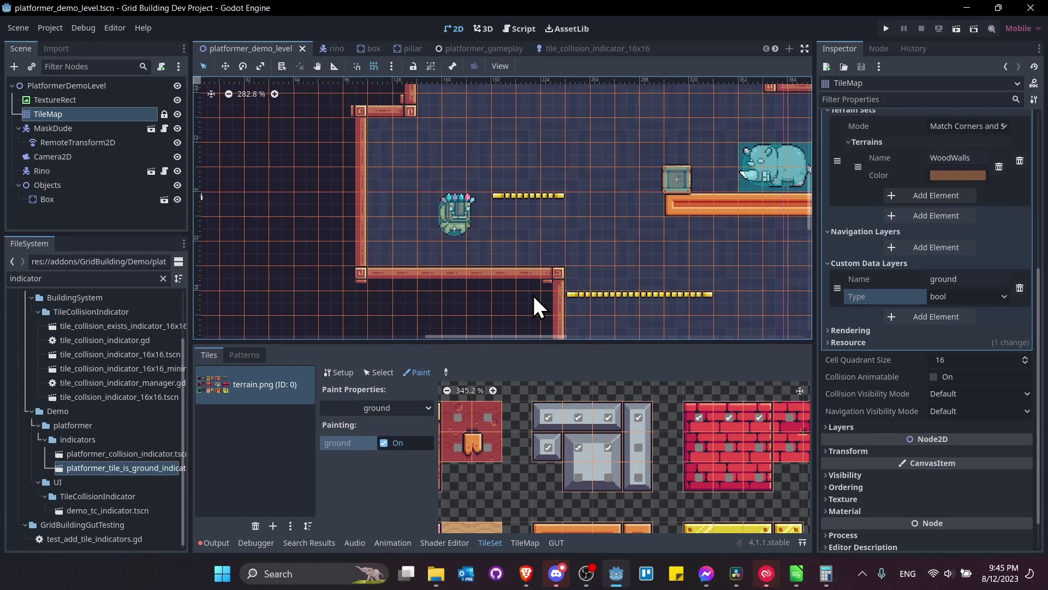
# - Open the Box scene and add an Area2D child named GroundCheck to its root node
pyautogui.click(165, 200)
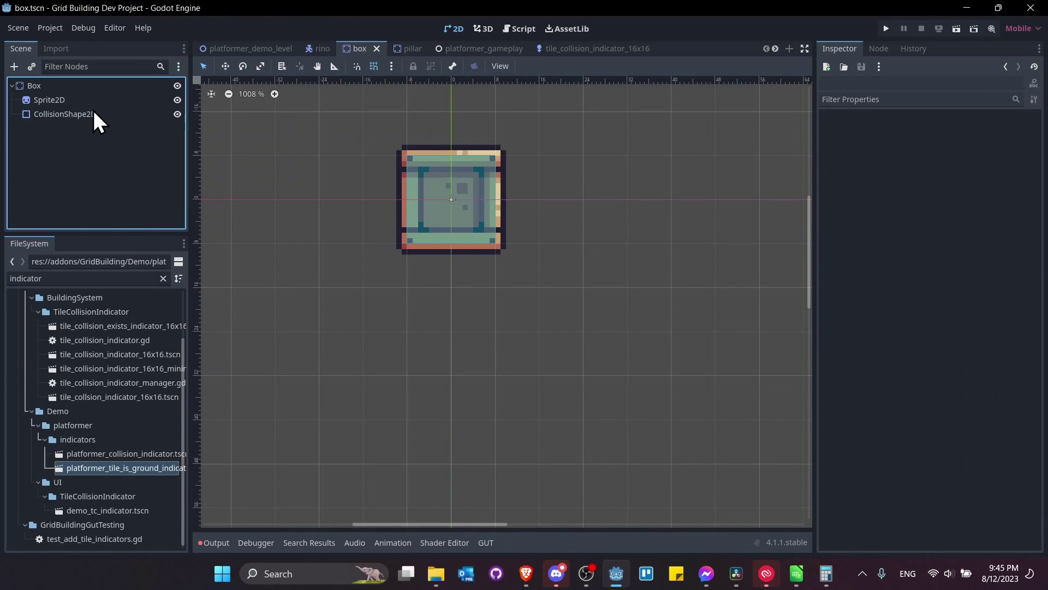
pyautogui.click(81, 86)
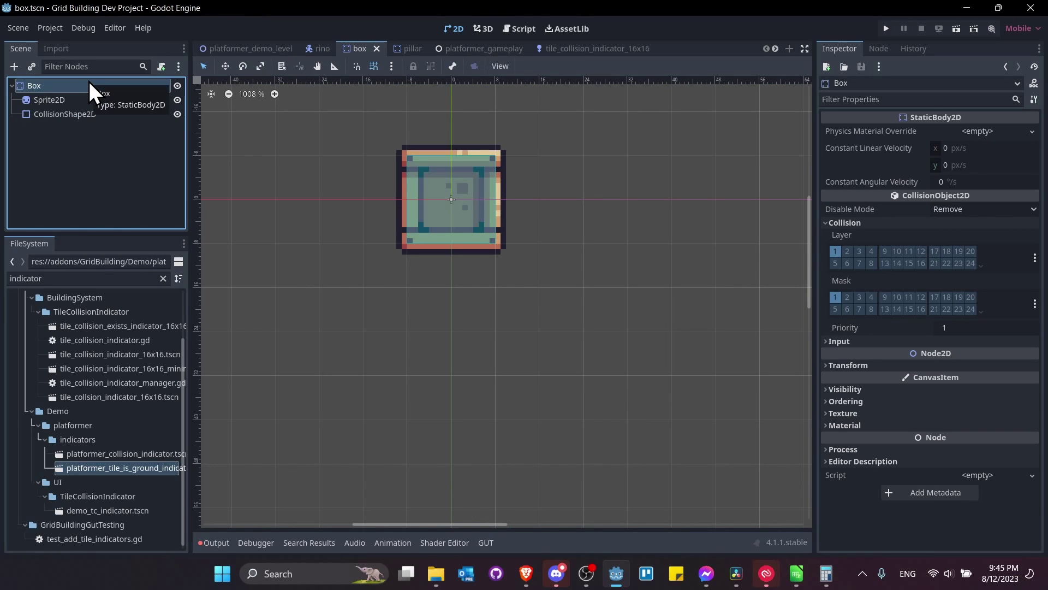
pyautogui.rightClick(90, 81)
pyautogui.click(126, 87)
pyautogui.write('area2d')
pyautogui.press('Return')
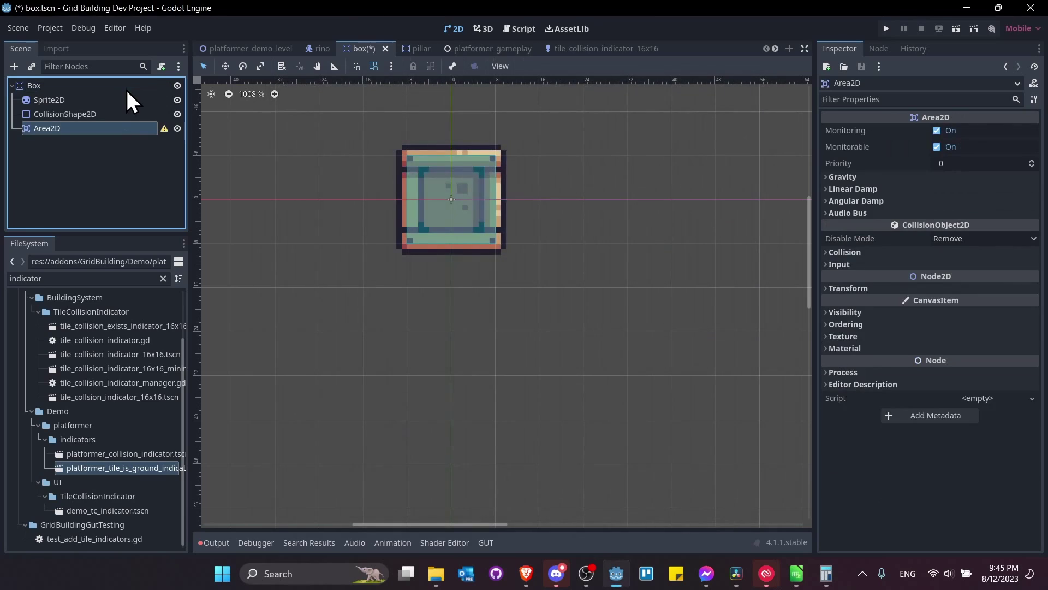
pyautogui.press('F2')
pyautogui.write('GroundCheck')
pyautogui.press('Return')
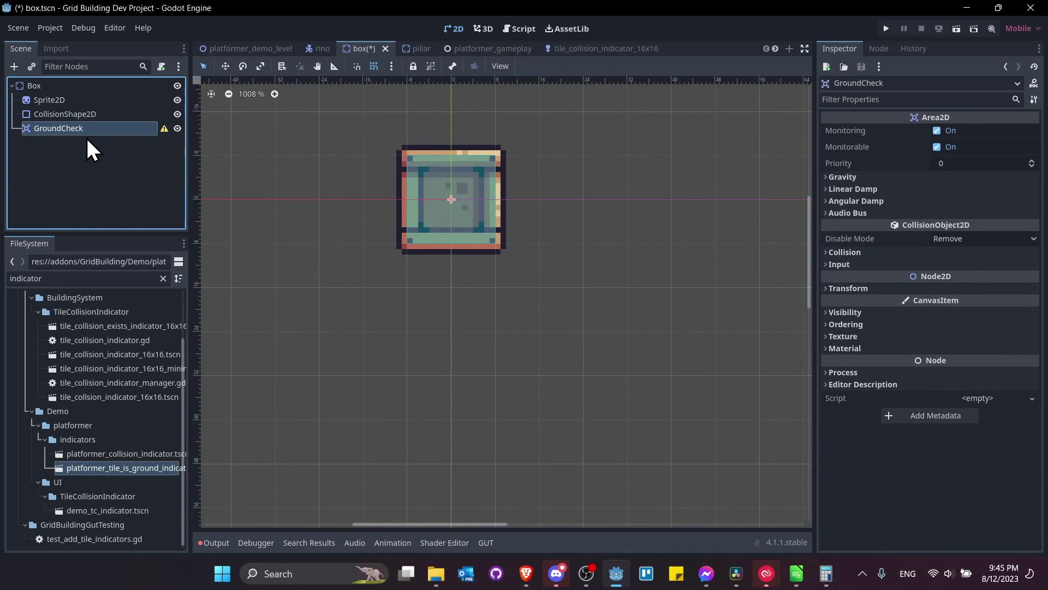
# - Add a CollisionShape2D under GroundCheck with a new RectangleShape2D sized 16 by 16 px
pyautogui.rightClick(116, 129)
pyautogui.click(140, 133)
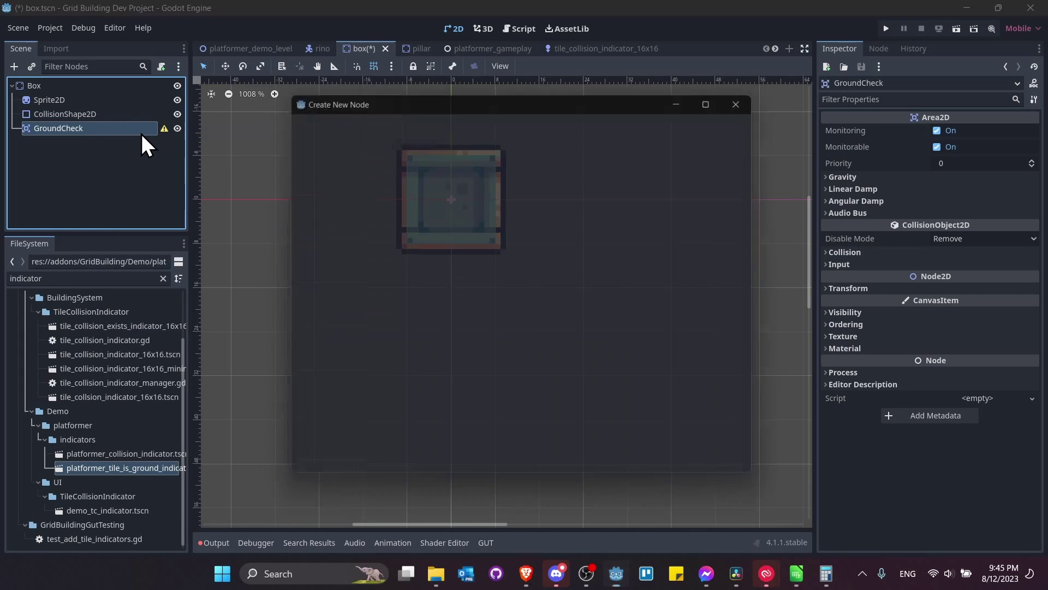
pyautogui.write('cp')
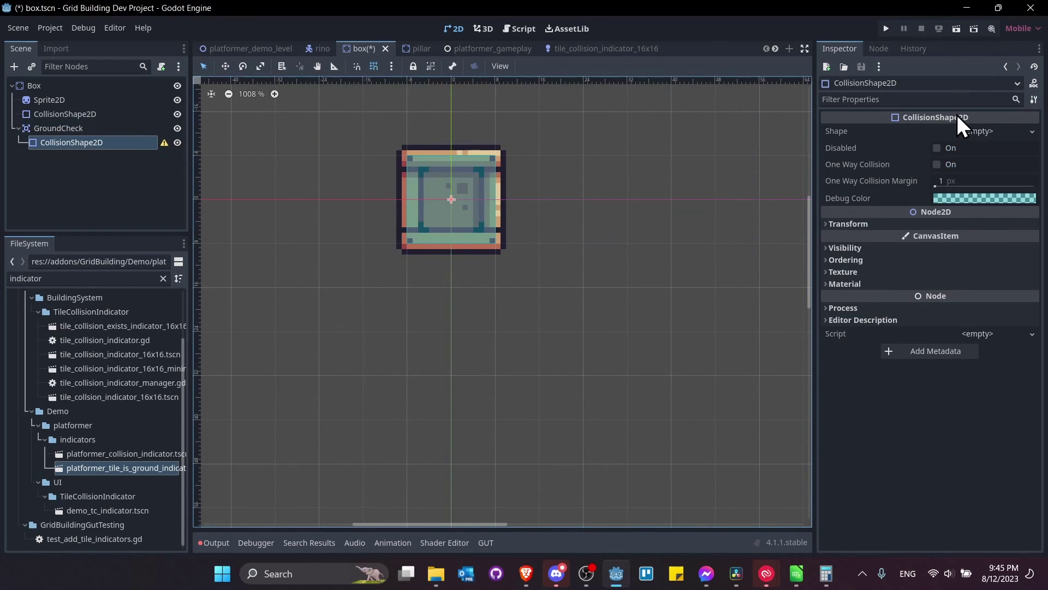
pyautogui.click(978, 132)
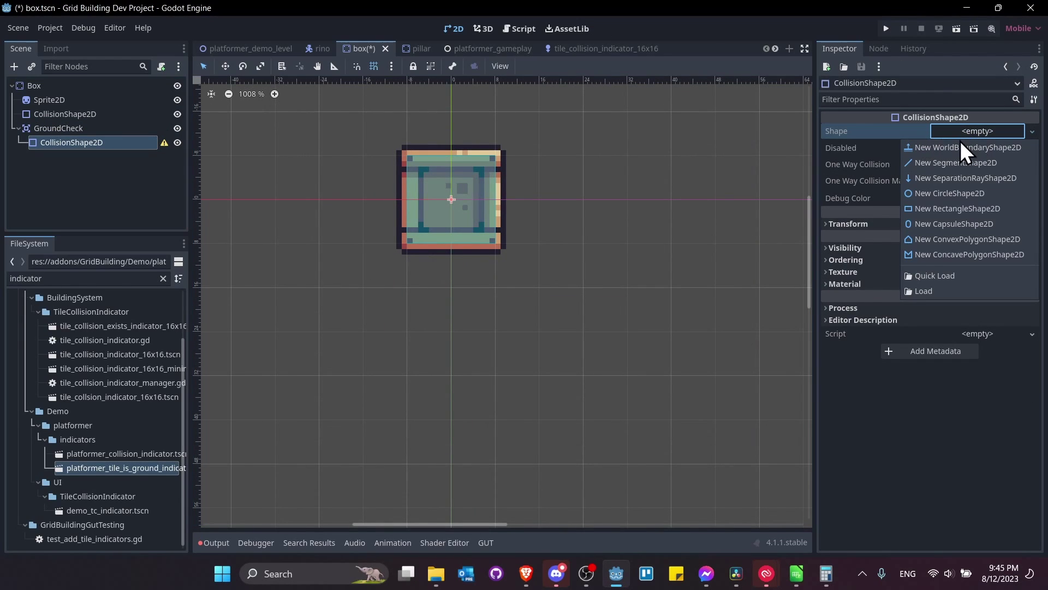
pyautogui.click(964, 209)
pyautogui.click(985, 134)
pyautogui.click(977, 152)
pyautogui.write('16')
pyautogui.press('Tab')
pyautogui.write('16')
pyautogui.press('Tab')
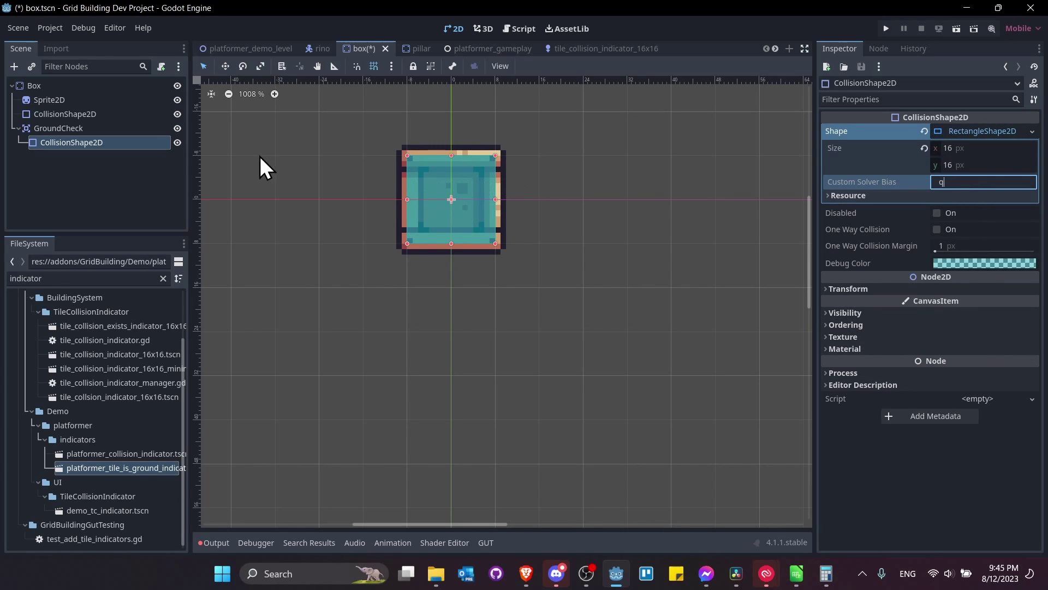
# - Move GroundCheck's collision shape down one tile so it sits directly beneath the box
pyautogui.moveTo(481, 207); pyautogui.dragTo(478, 295)
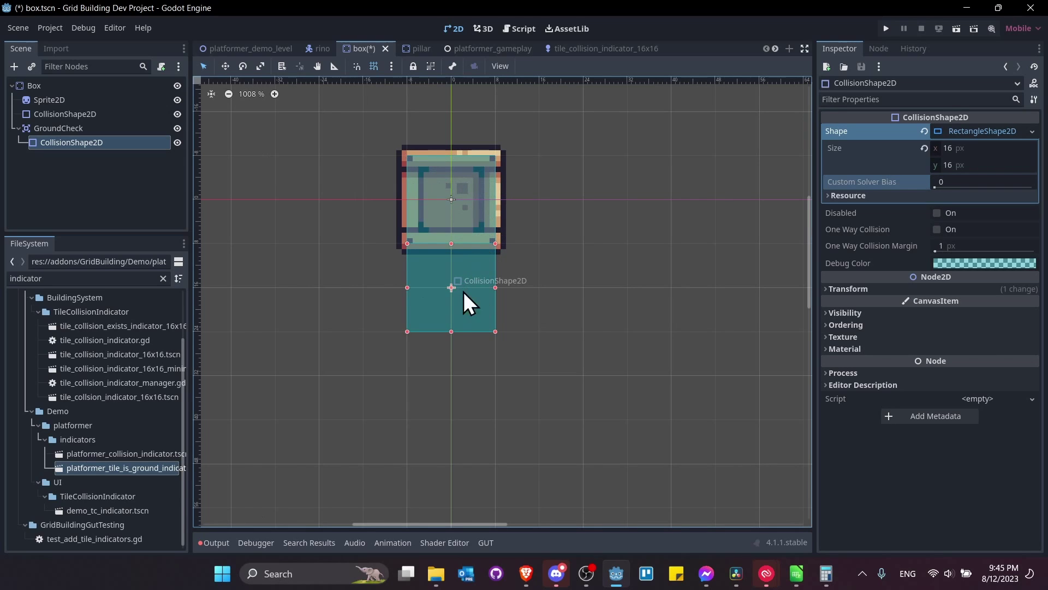
pyautogui.click(178, 142)
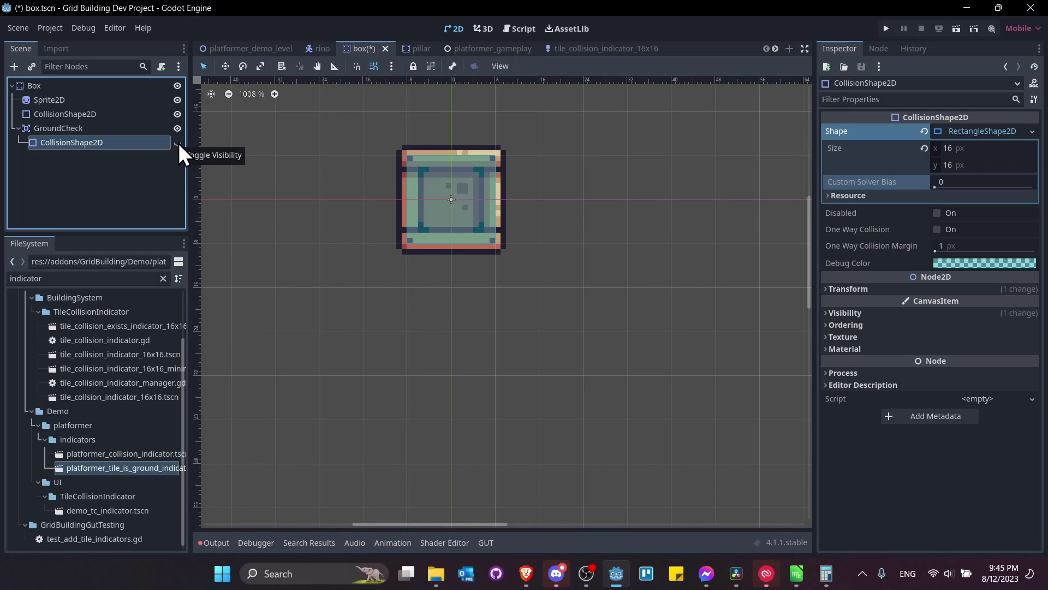
pyautogui.click(178, 142)
pyautogui.click(547, 260)
pyautogui.scroll(1, 547, 260)
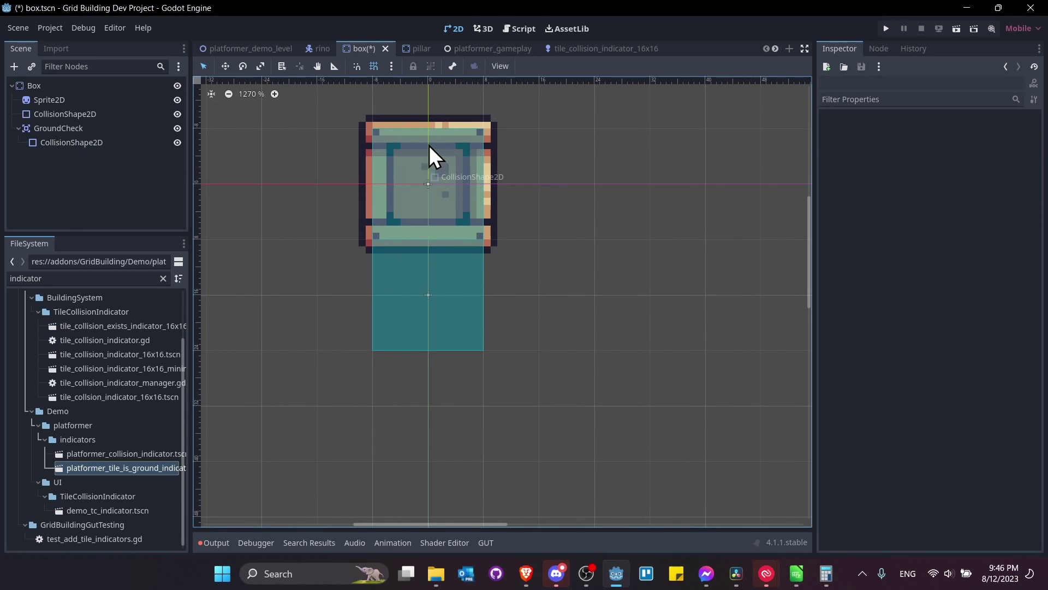
pyautogui.hscroll(-1, 487, 246)
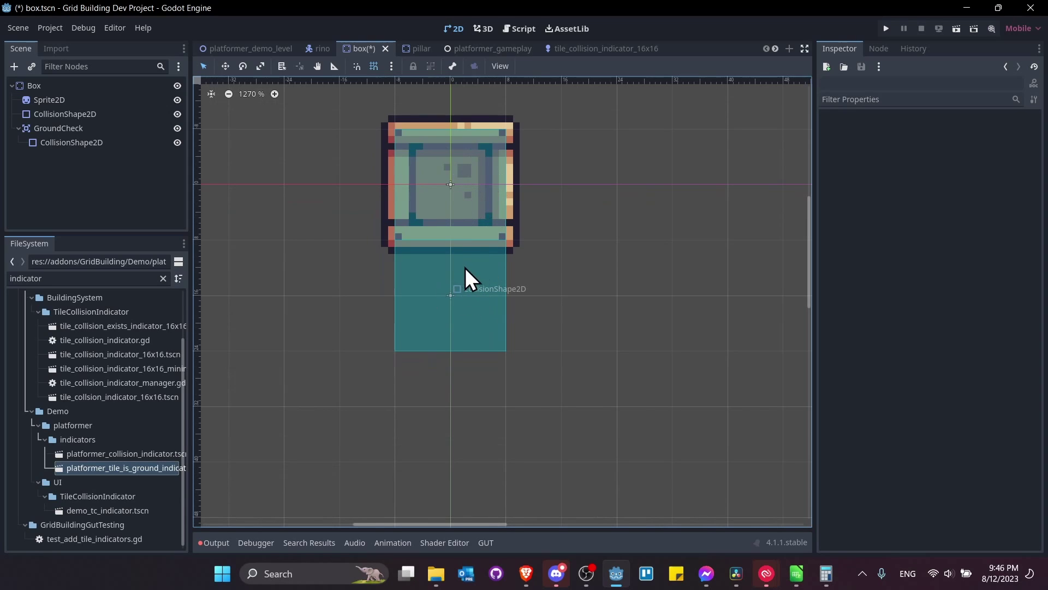
# - Set GroundCheck's collision layer and collision mask to only number 10
pyautogui.click(133, 128)
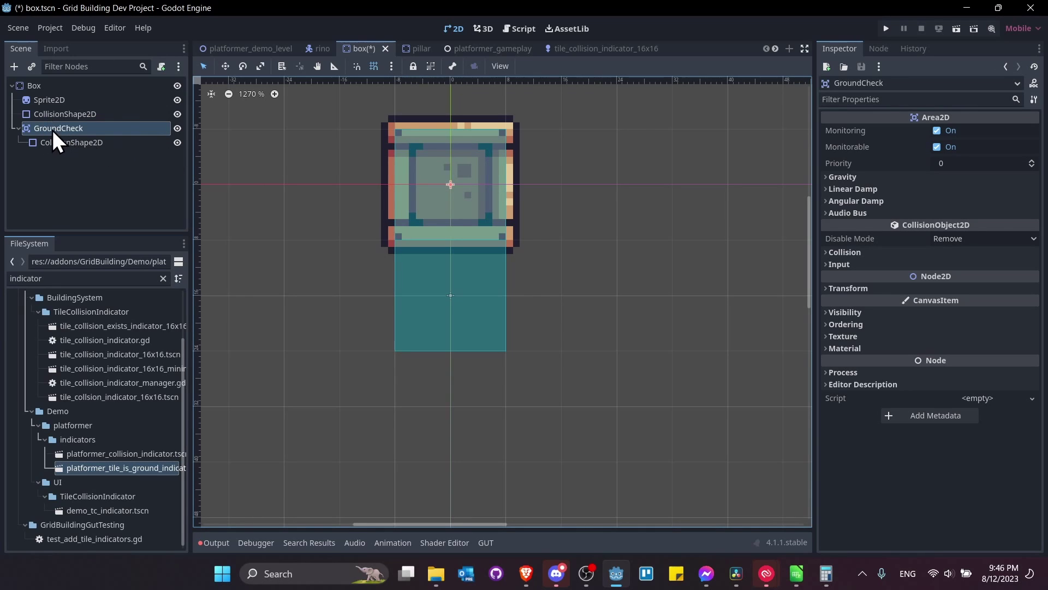
pyautogui.click(866, 252)
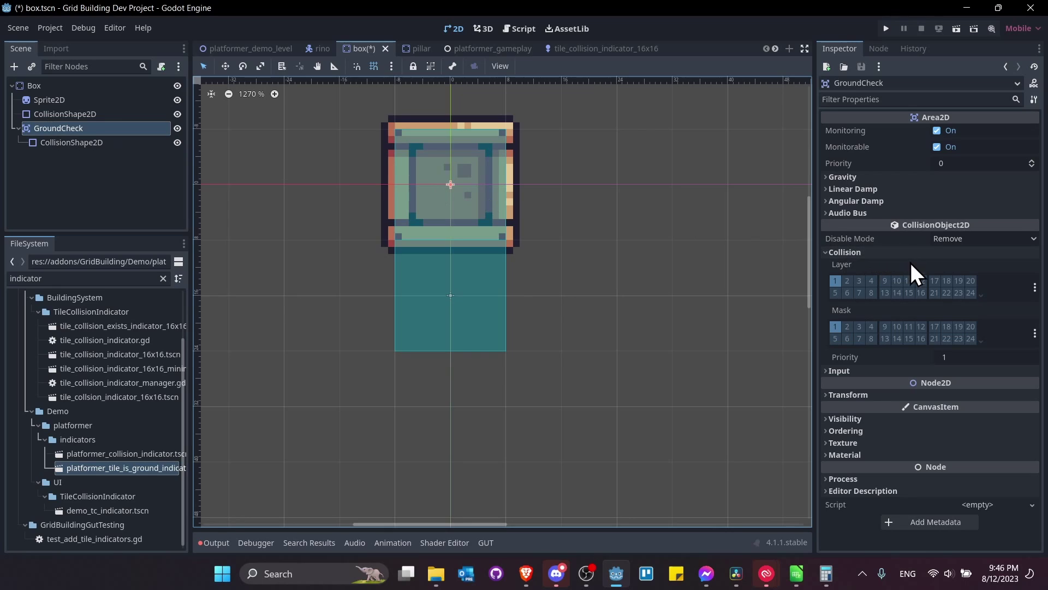
pyautogui.click(899, 279)
# - Widen the file list and open the platformer_tile_is_ground_indicator.tscn scene
pyautogui.moveTo(191, 407); pyautogui.dragTo(269, 404)
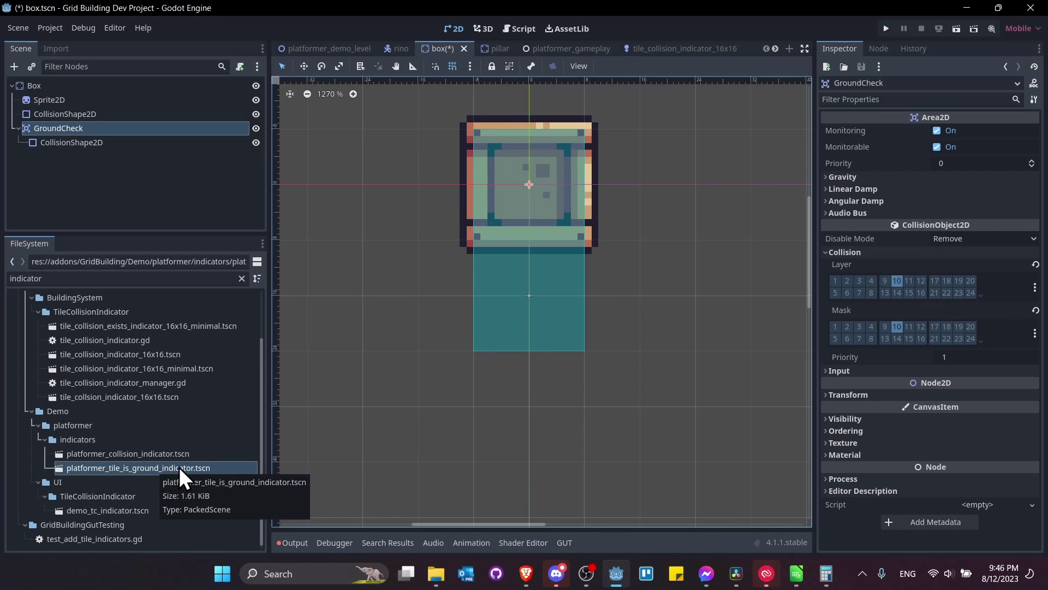
pyautogui.click(193, 328)
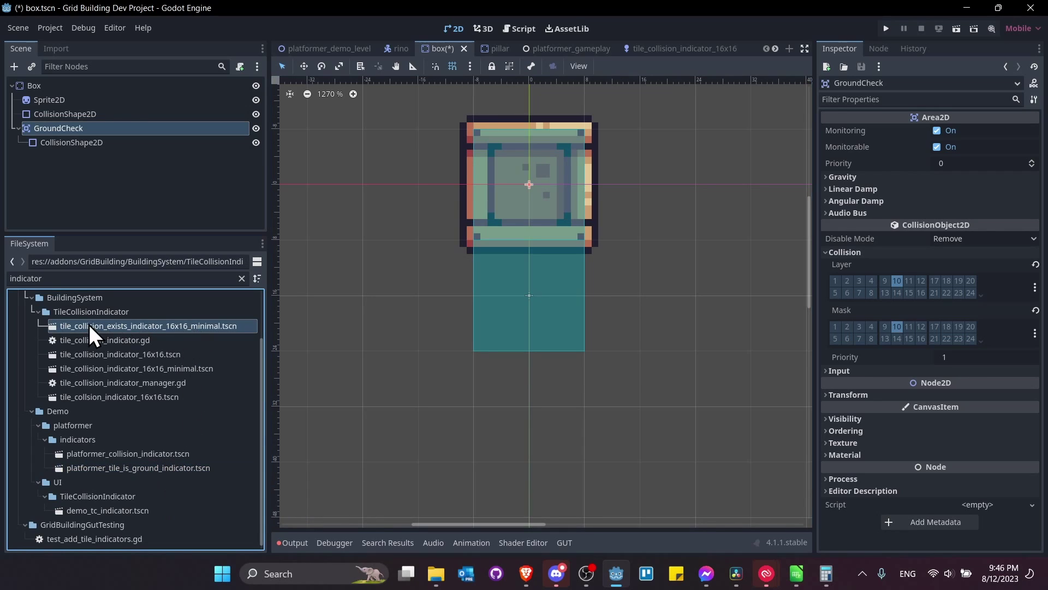
pyautogui.rightClick(206, 326)
pyautogui.rightClick(146, 321)
pyautogui.rightClick(144, 321)
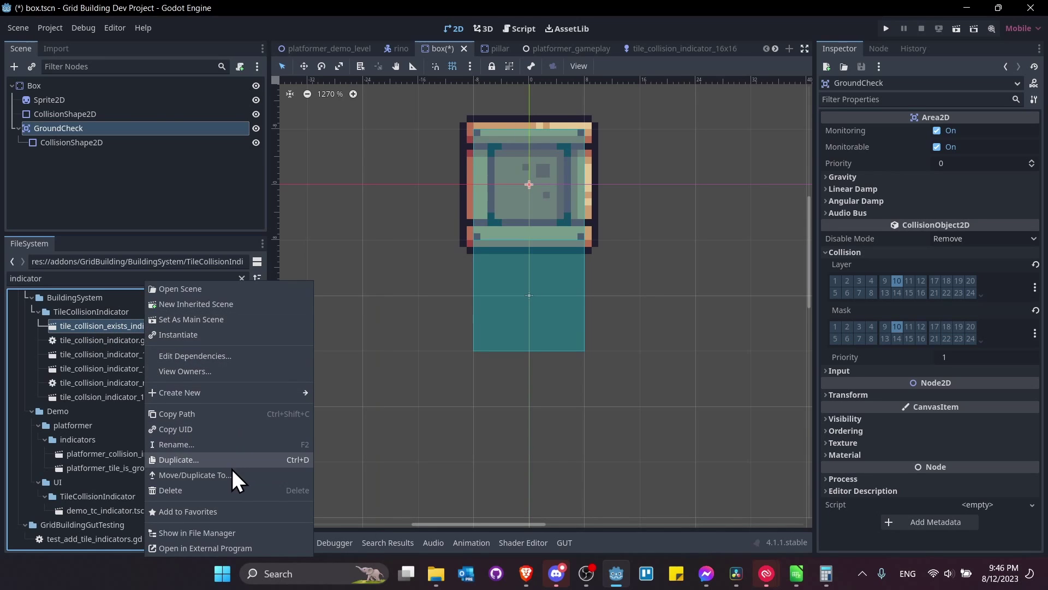
pyautogui.click(95, 450)
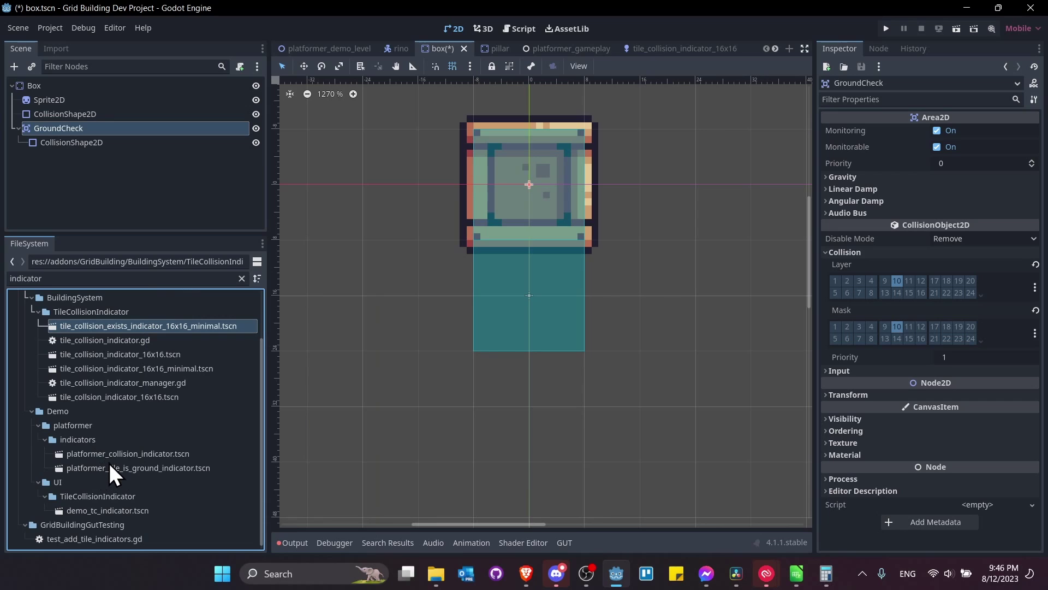
pyautogui.doubleClick(110, 468)
pyautogui.rightClick(124, 327)
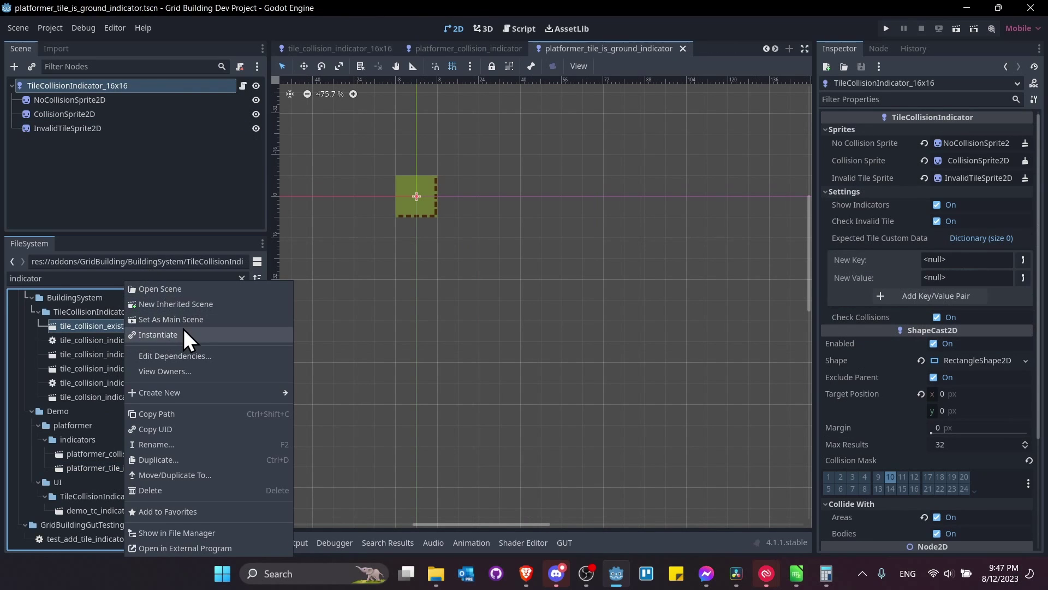
pyautogui.click(100, 326)
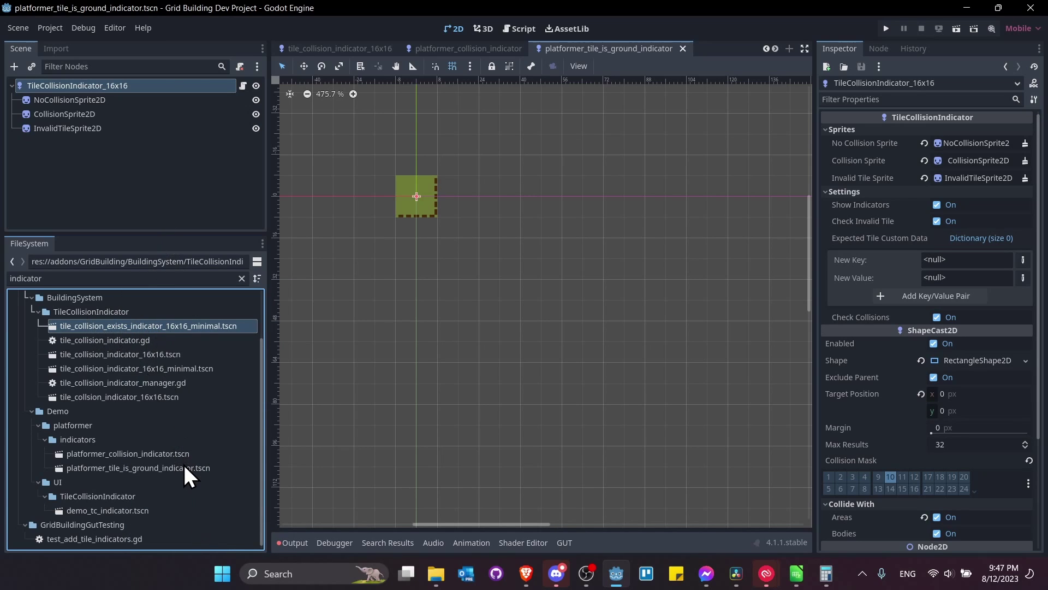
# - Examine the textures assigned to the indicator's NoCollisionSprite2D and CollisionSprite2D nodes
pyautogui.moveTo(443, 333); pyautogui.dragTo(450, 331, button='middle')
pyautogui.click(100, 103)
pyautogui.click(100, 87)
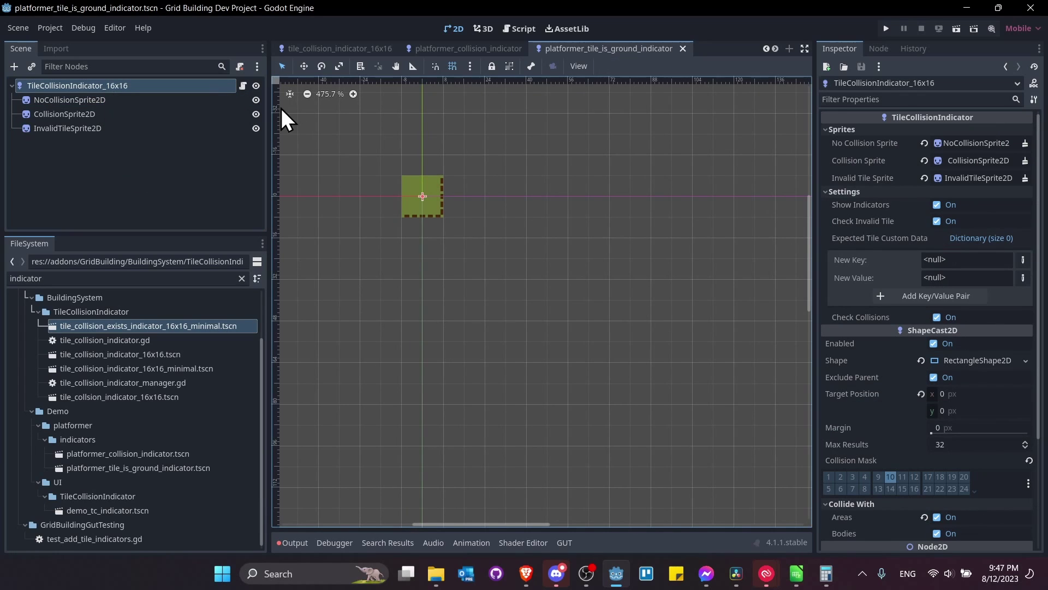
pyautogui.click(218, 100)
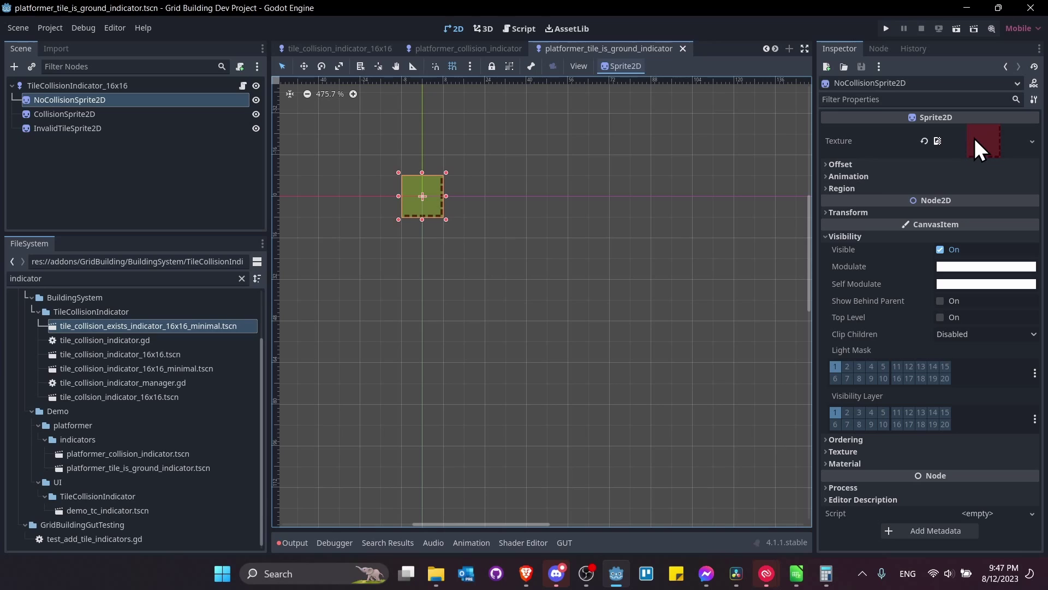
pyautogui.moveTo(976, 148)
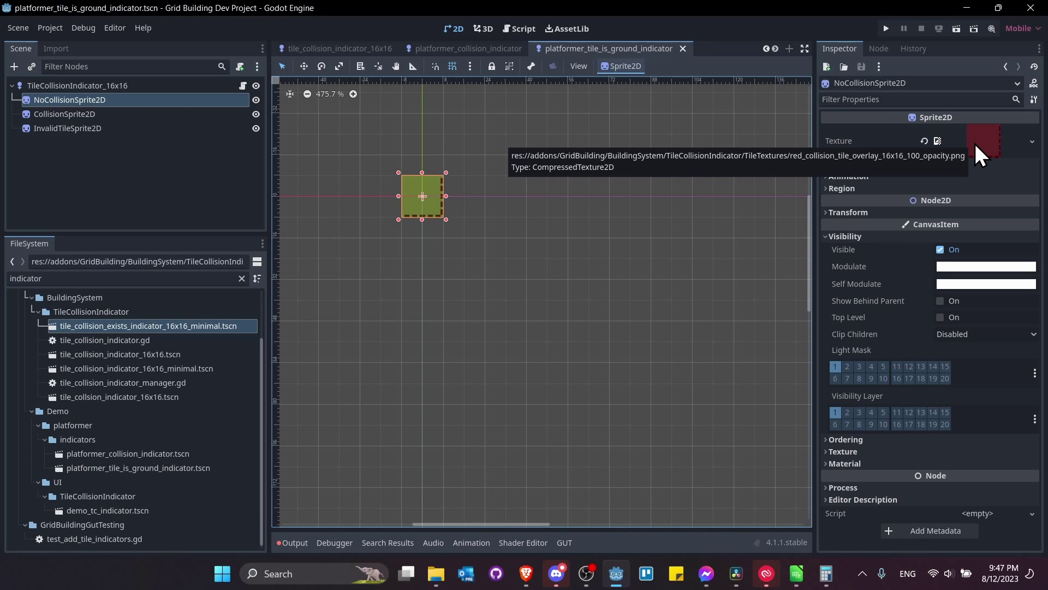
pyautogui.click(87, 114)
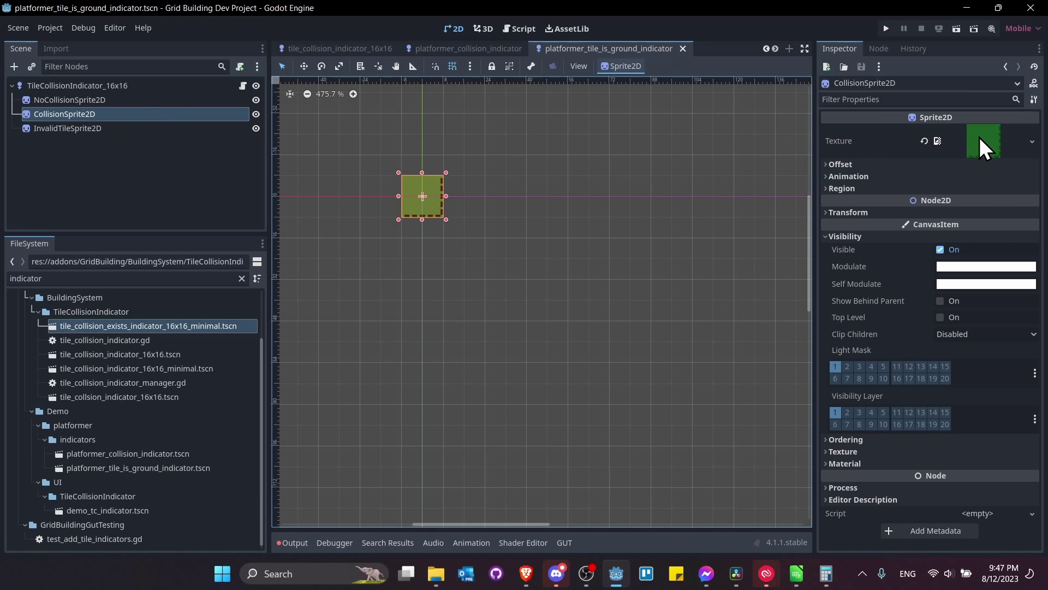
pyautogui.click(147, 468)
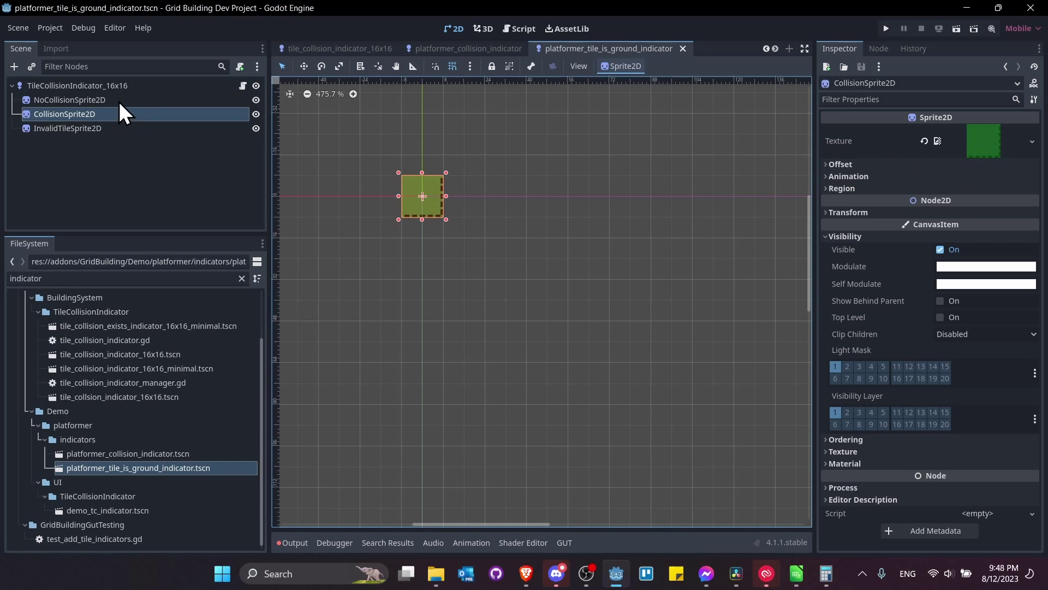
# - Rename the indicator scene's root node to TileIsGroundIndicator
pyautogui.doubleClick(124, 86)
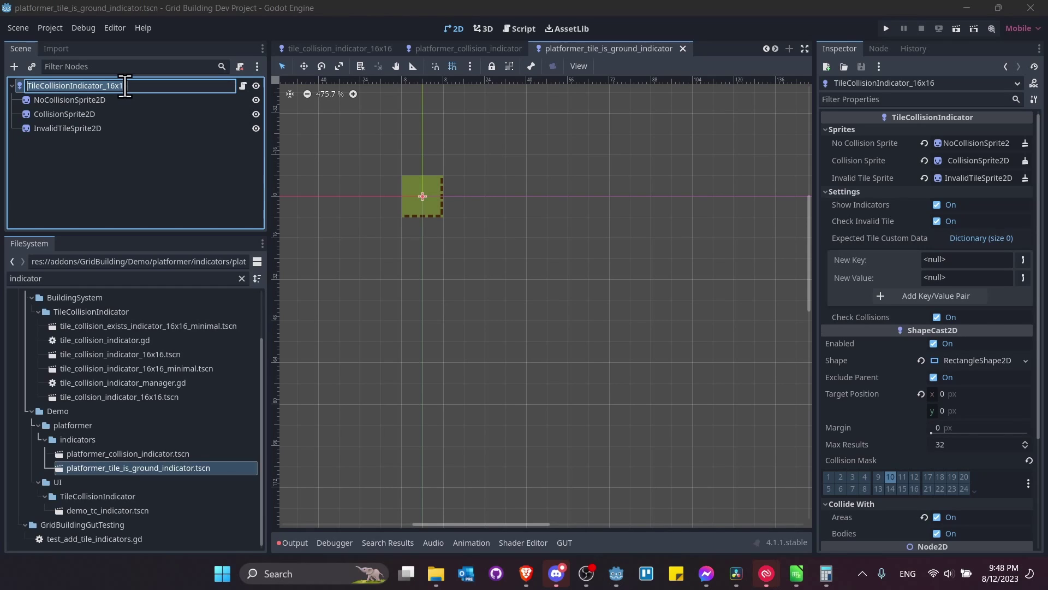
pyautogui.write('TileIsGround')
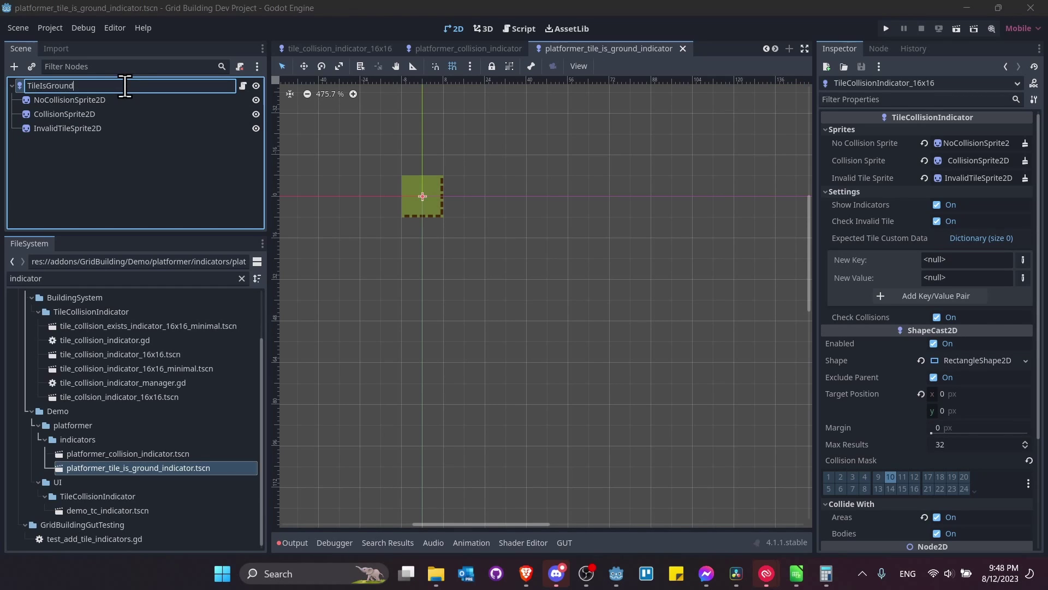
pyautogui.write('Indicator')
pyautogui.press('Return')
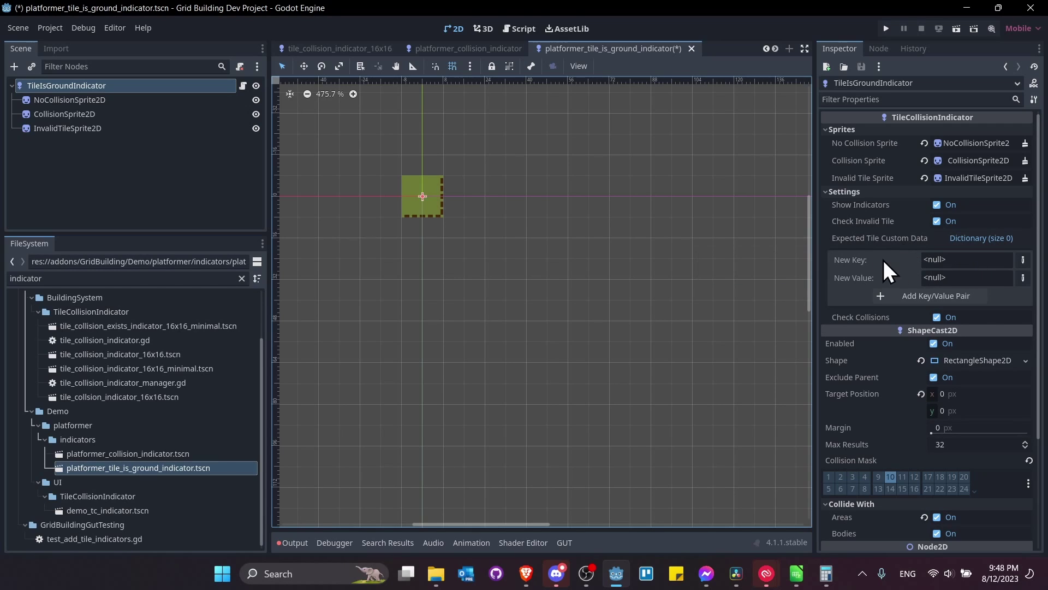
# - Add a String key "ground" with bool value On to the indicator's Expected Tile Custom Data and save the scene
pyautogui.click(1023, 259)
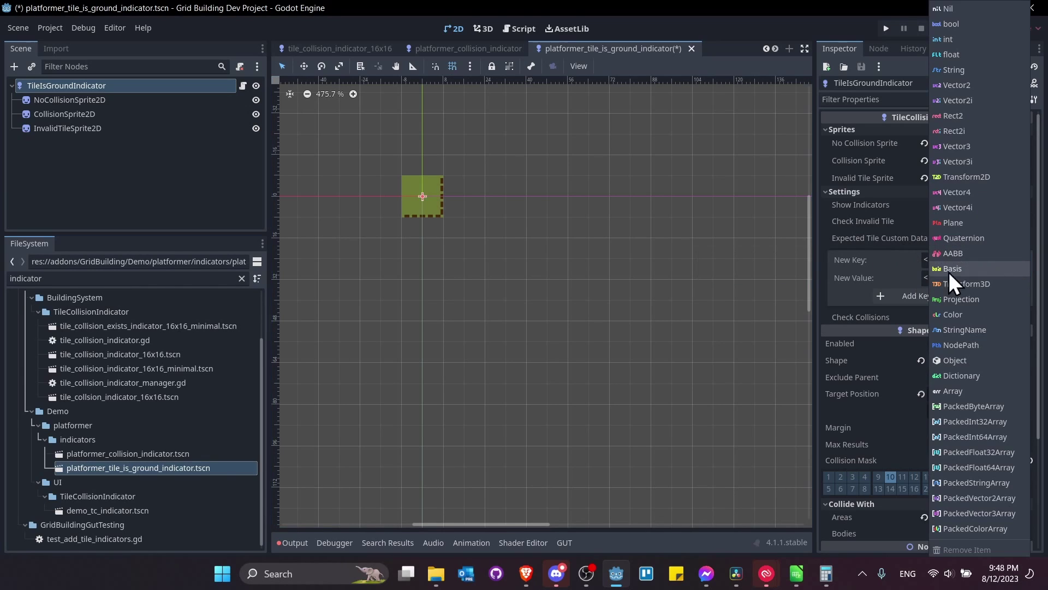
pyautogui.click(961, 72)
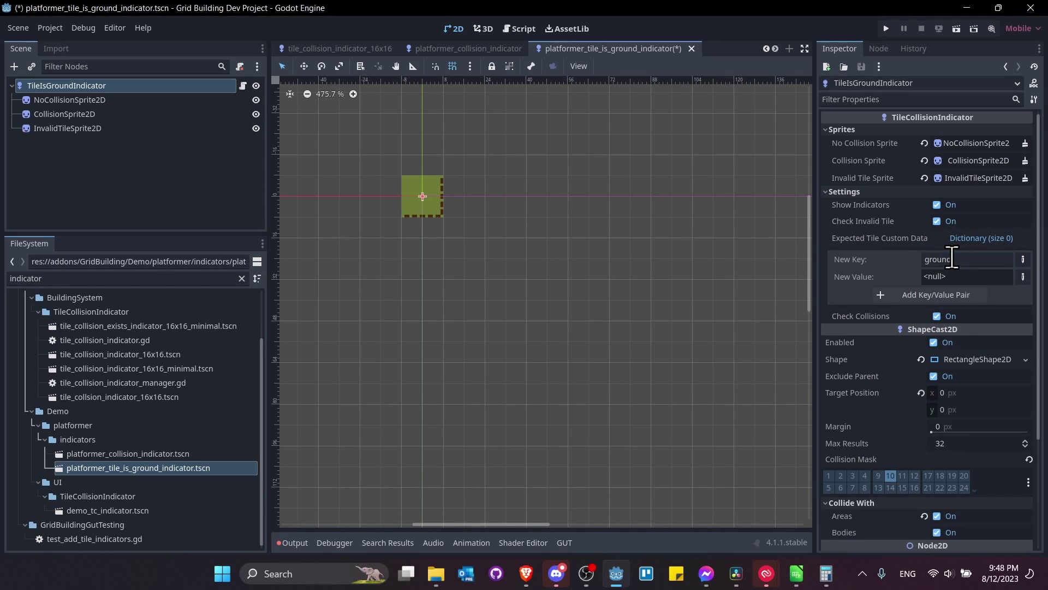
pyautogui.click(1023, 276)
pyautogui.click(962, 46)
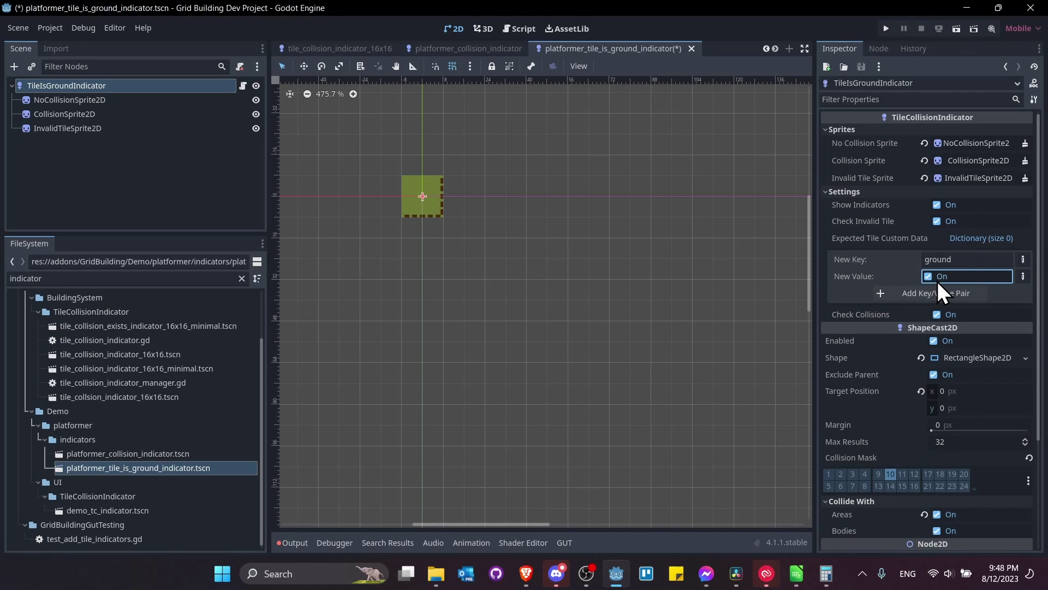
pyautogui.click(922, 294)
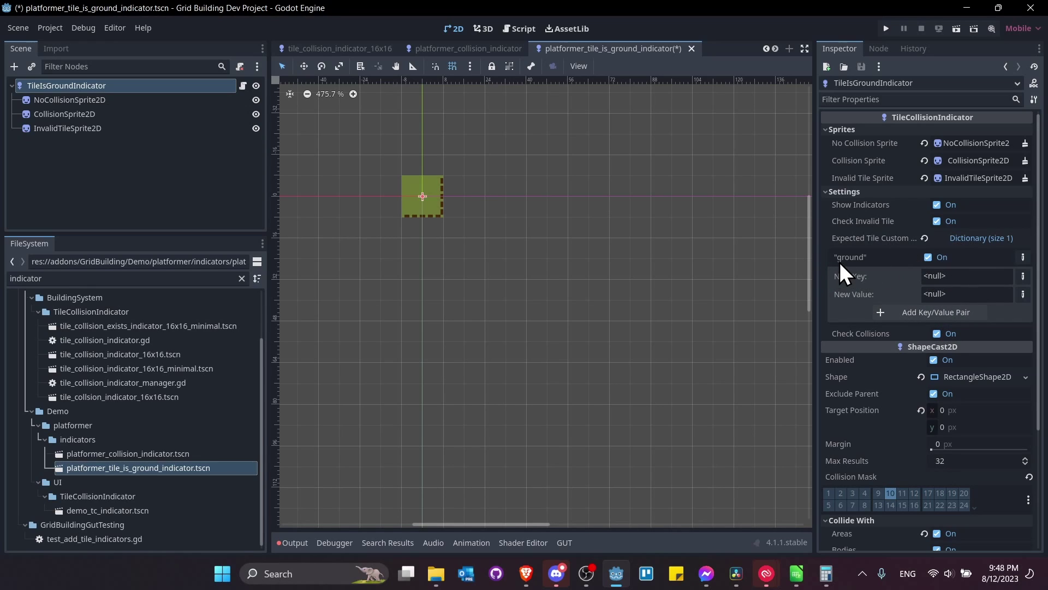
pyautogui.hotkey('ctrl', 's')
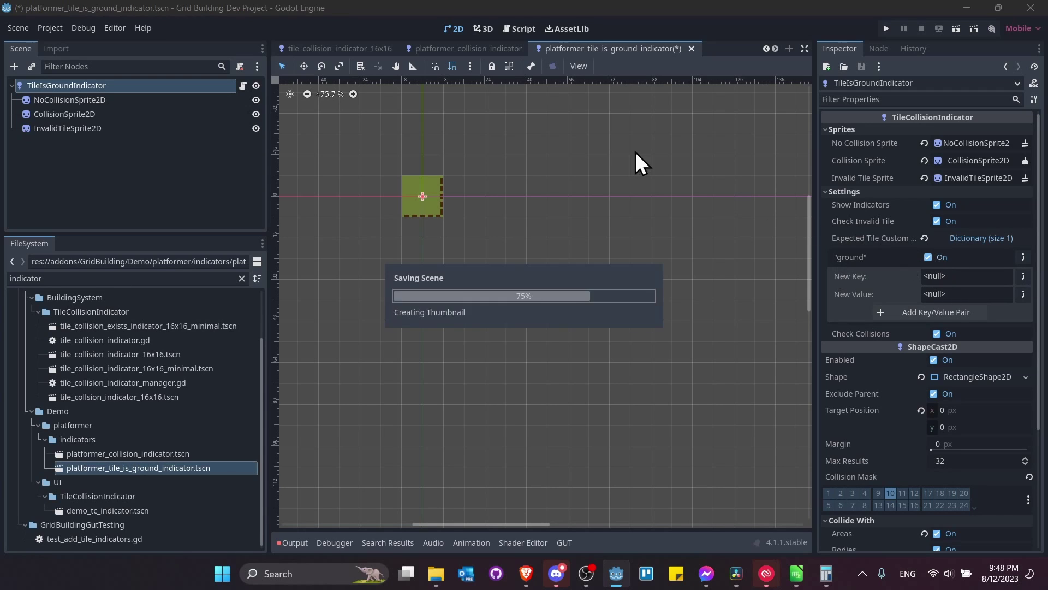
# - Close the platformer indicator scenes and run the platformer_gameplay scene
pyautogui.middleClick(596, 50)
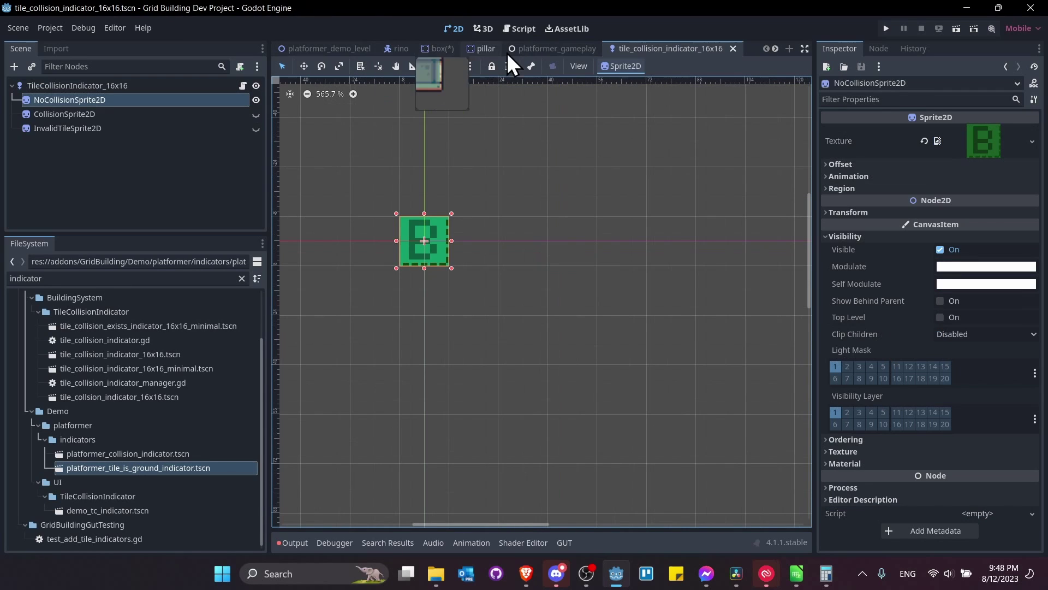
pyautogui.click(540, 50)
pyautogui.click(957, 29)
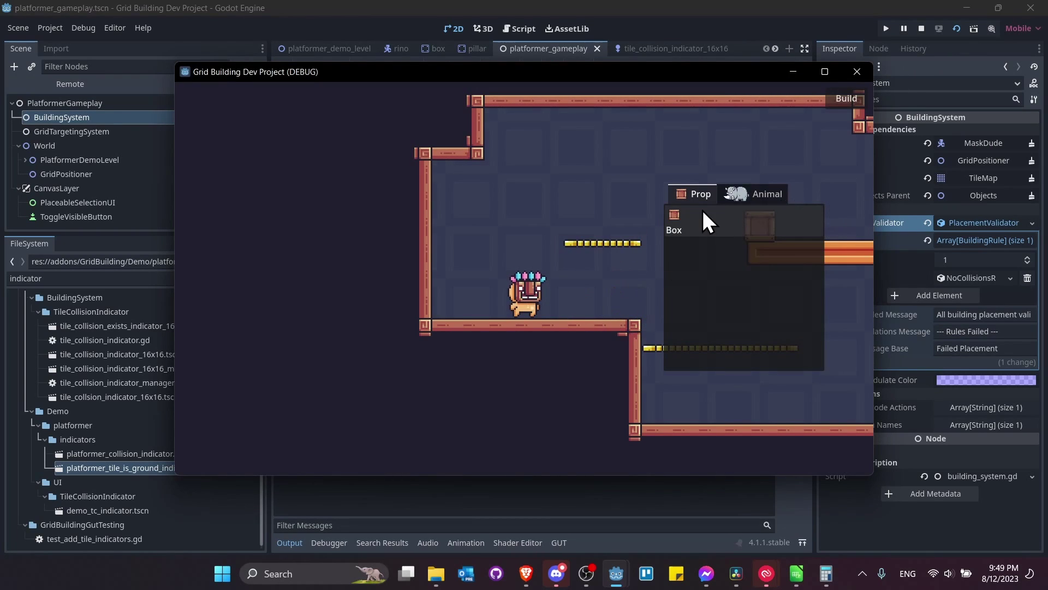
# - Test placing a Box on the floor beside the player in the running game, then stop the game
pyautogui.click(713, 212)
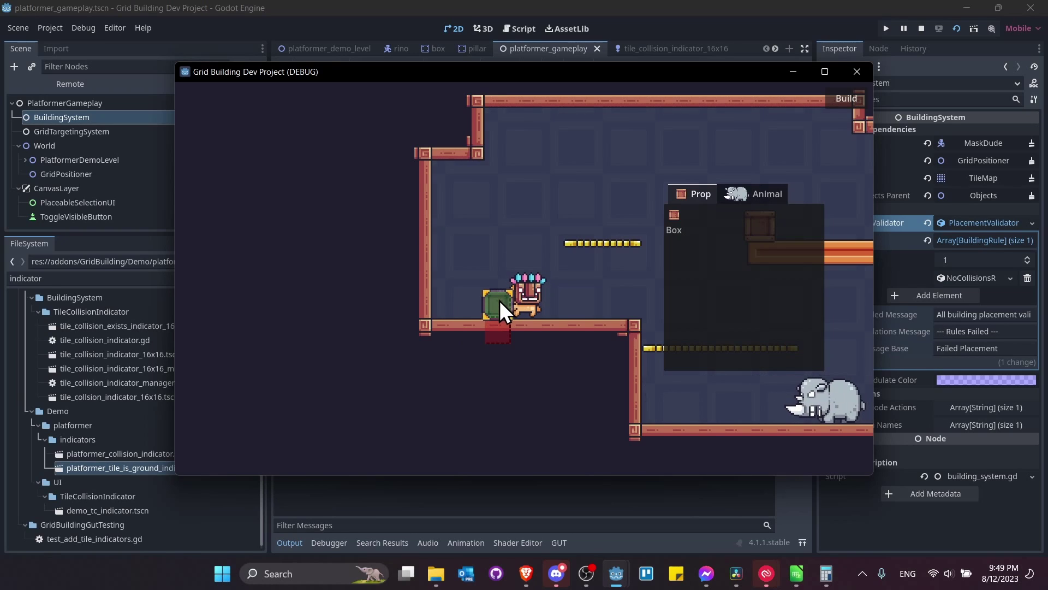
pyautogui.press('d')
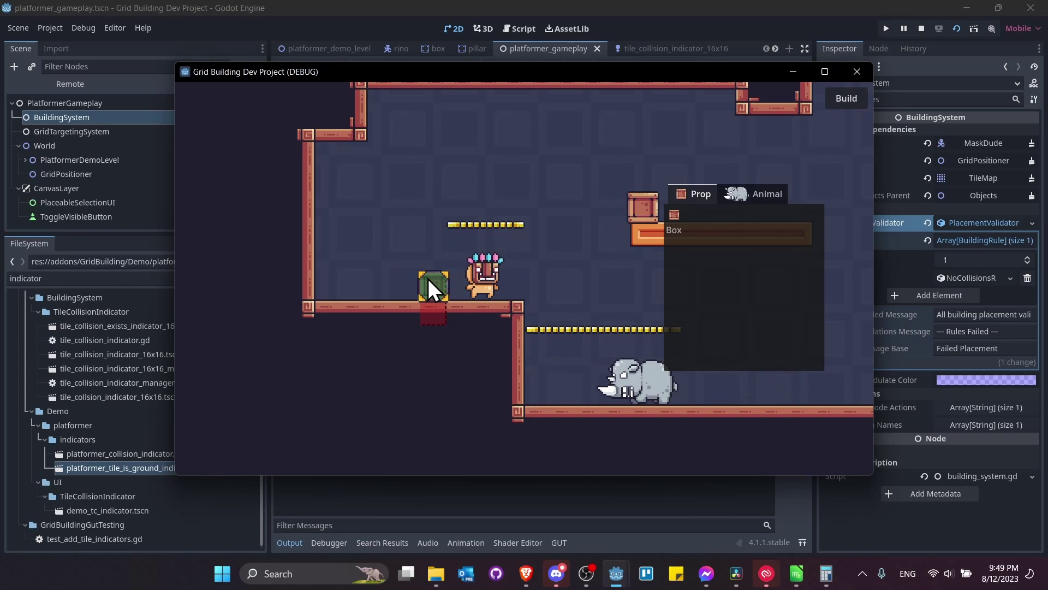
pyautogui.click(428, 278)
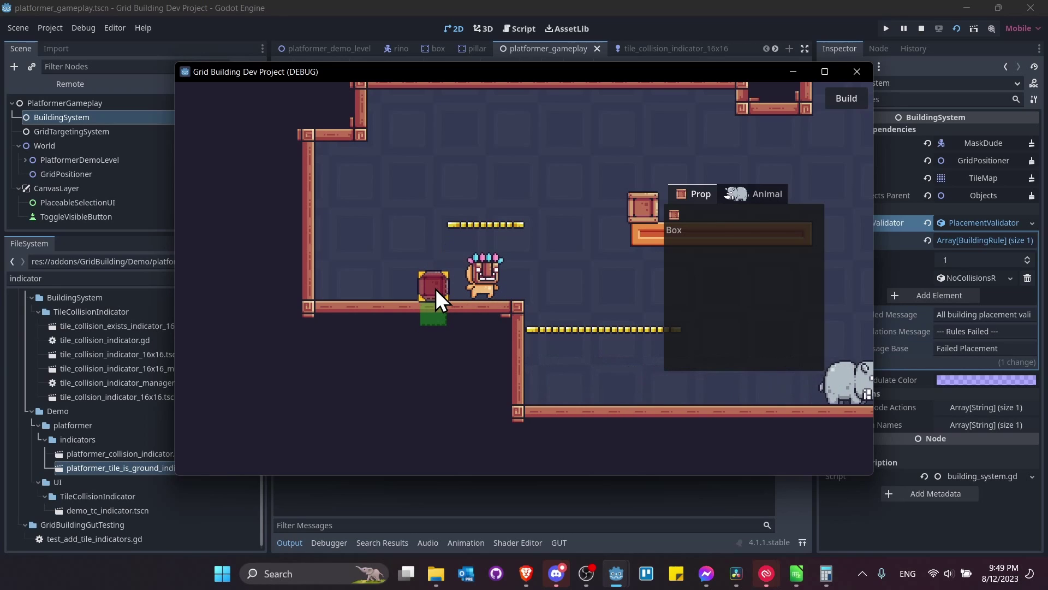
pyautogui.click(921, 28)
# - Open platformer_tile_is_ground_indicator.tscn and assign green_tile_overlay_16x16_100_opacity.png as the NoCollisionSprite2D texture
pyautogui.doubleClick(125, 467)
pyautogui.click(130, 98)
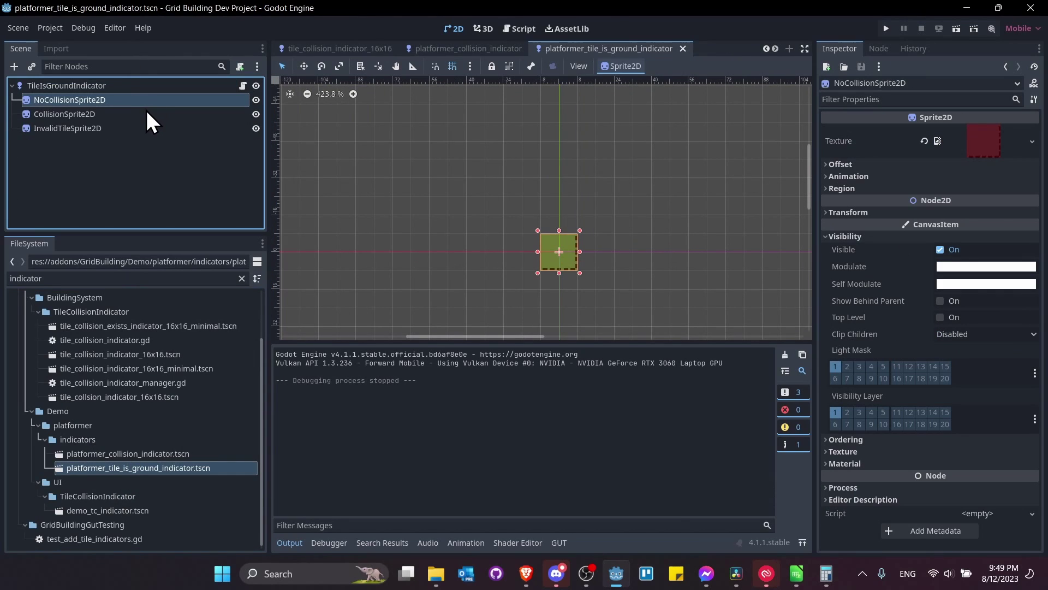
pyautogui.click(146, 112)
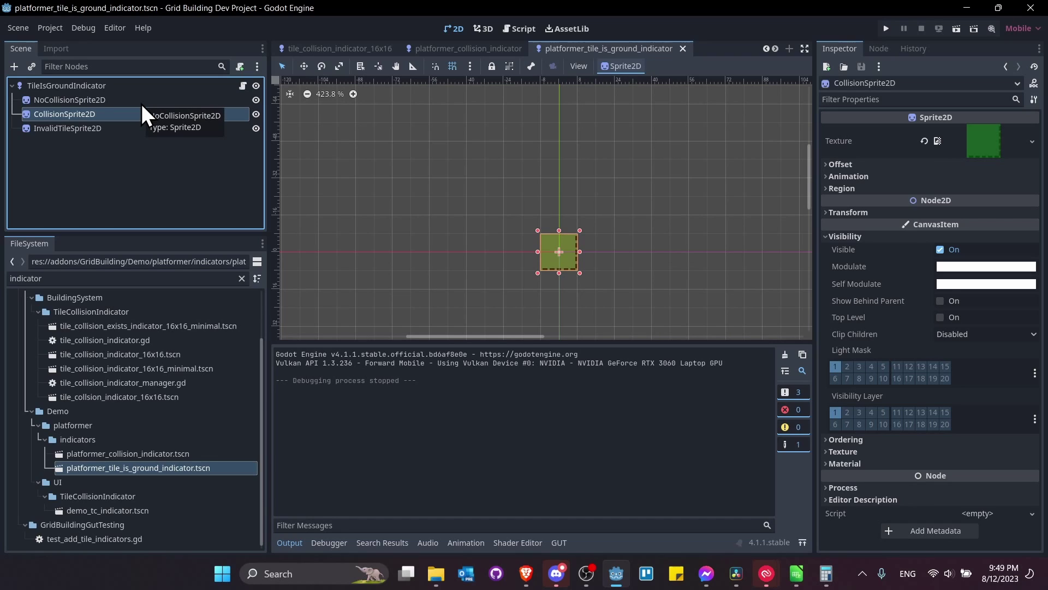
pyautogui.click(142, 103)
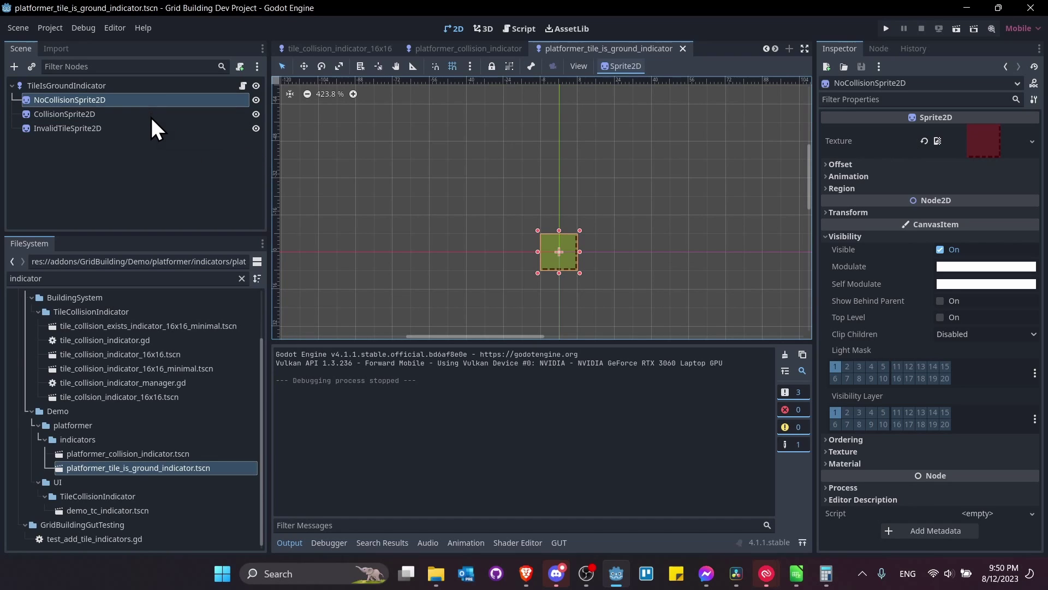
pyautogui.click(1032, 141)
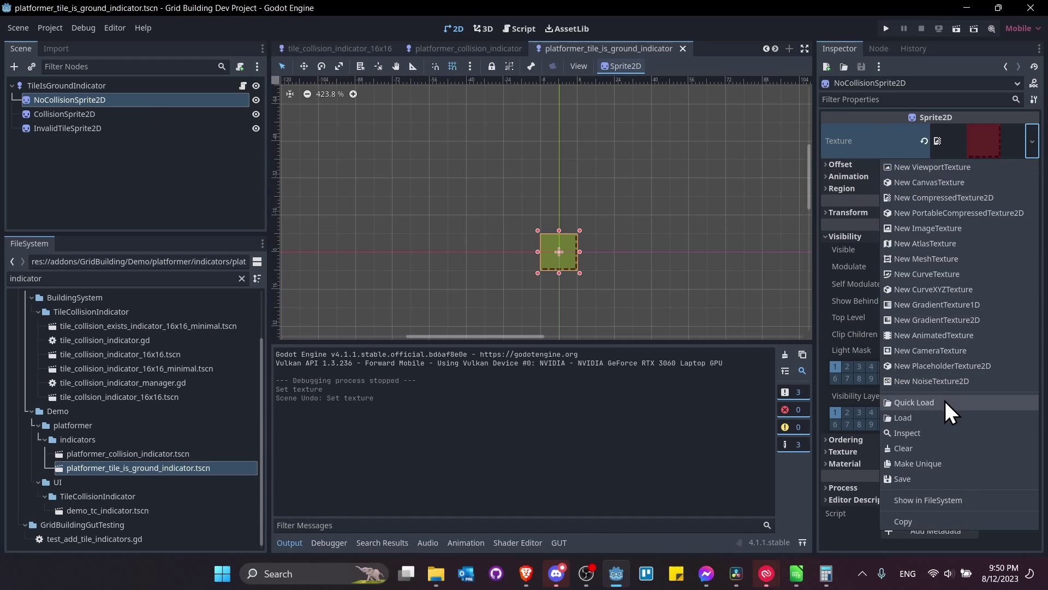
pyautogui.click(945, 400)
pyautogui.write('green')
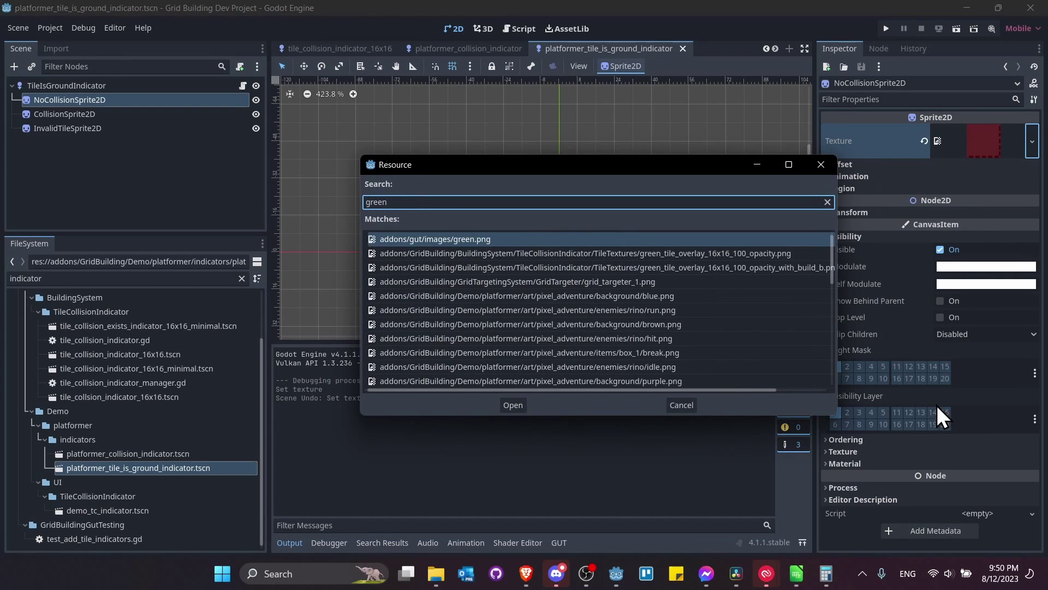
pyautogui.doubleClick(759, 256)
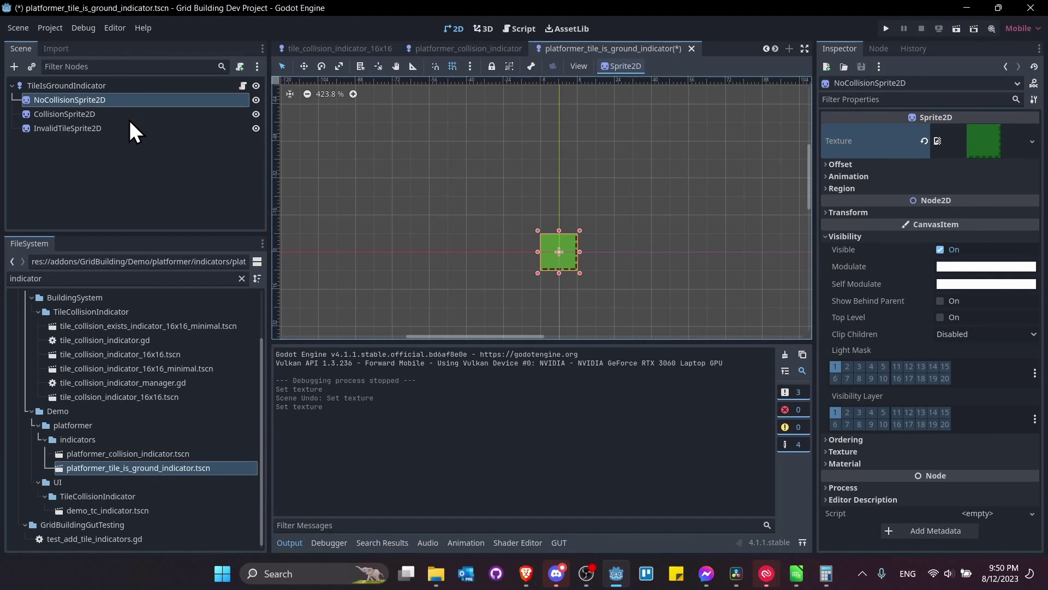
# - Assign red_collision_tile_overlay_16x16_100_opacity.png as the CollisionSprite2D texture and save the scene
pyautogui.click(129, 117)
pyautogui.click(1029, 141)
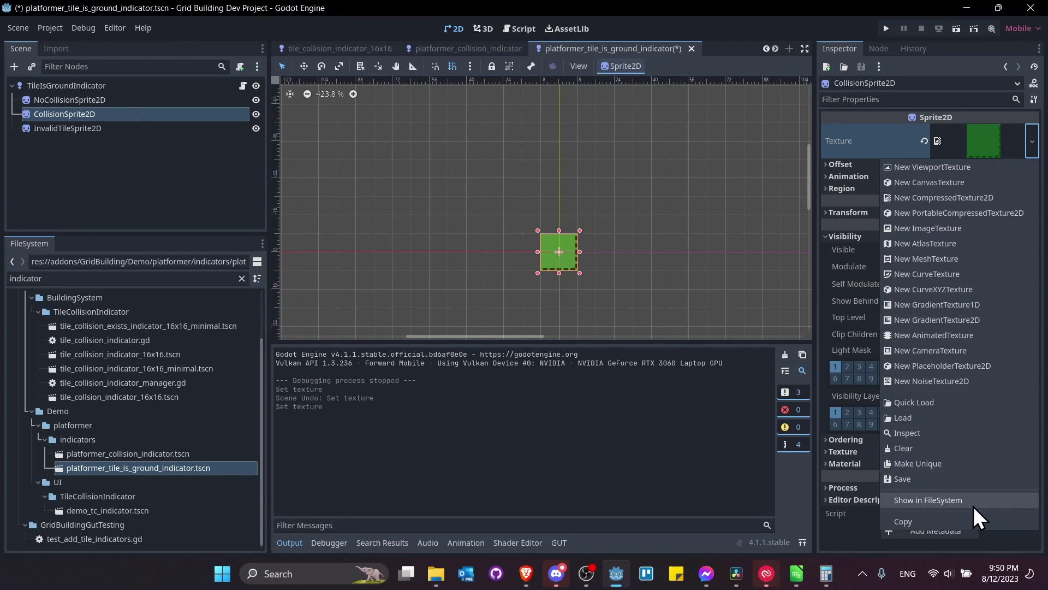
pyautogui.click(952, 401)
pyautogui.write('red')
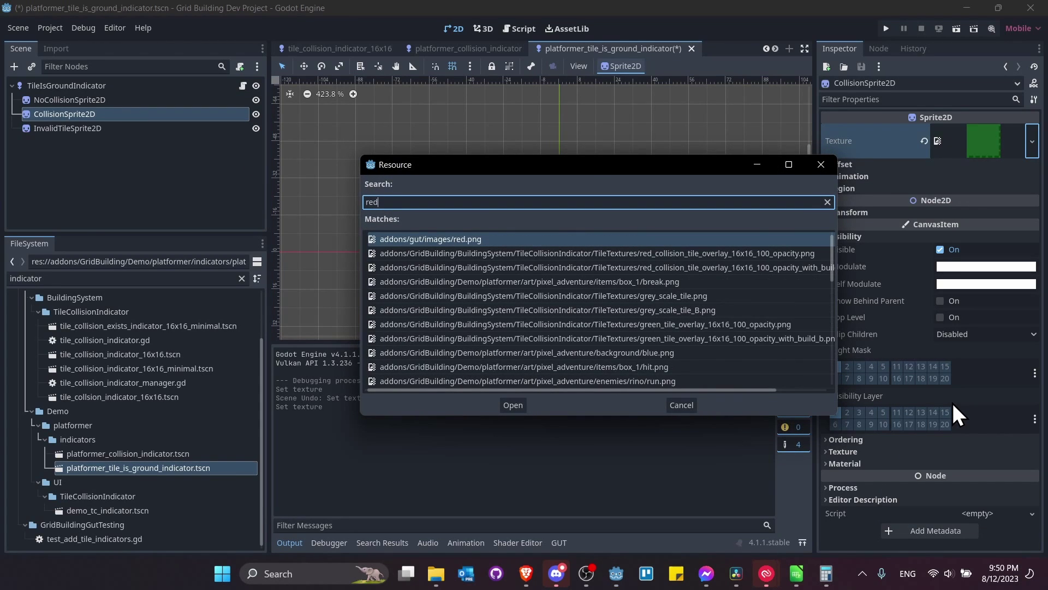
pyautogui.click(757, 257)
pyautogui.doubleClick(756, 256)
pyautogui.hotkey('ctrl', 's')
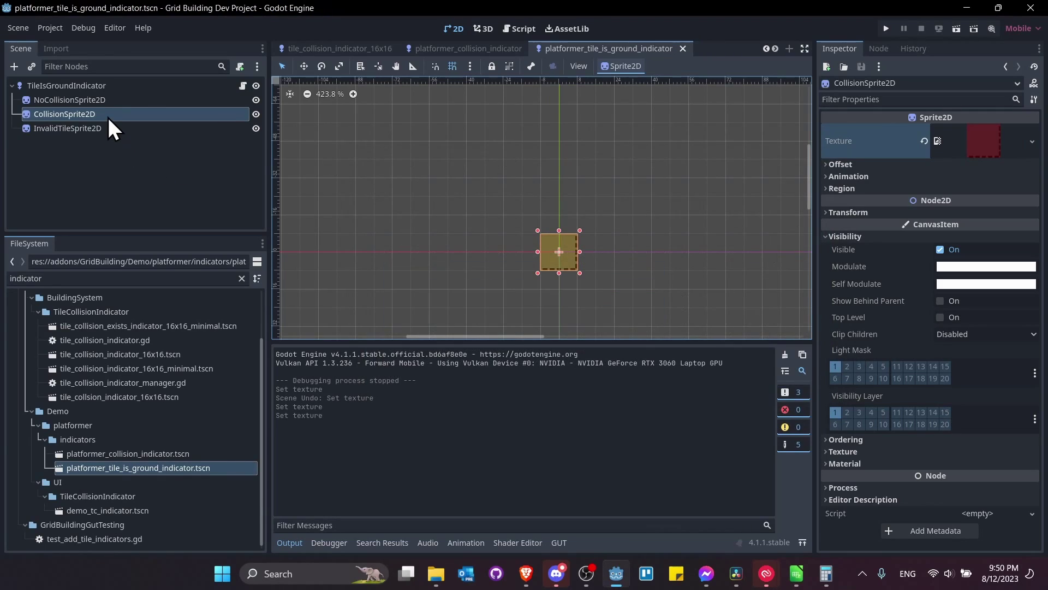
# - Check the textures assigned to the indicator's NoCollisionSprite2D, CollisionSprite2D and InvalidTileSprite2D nodes
pyautogui.click(108, 101)
pyautogui.click(118, 118)
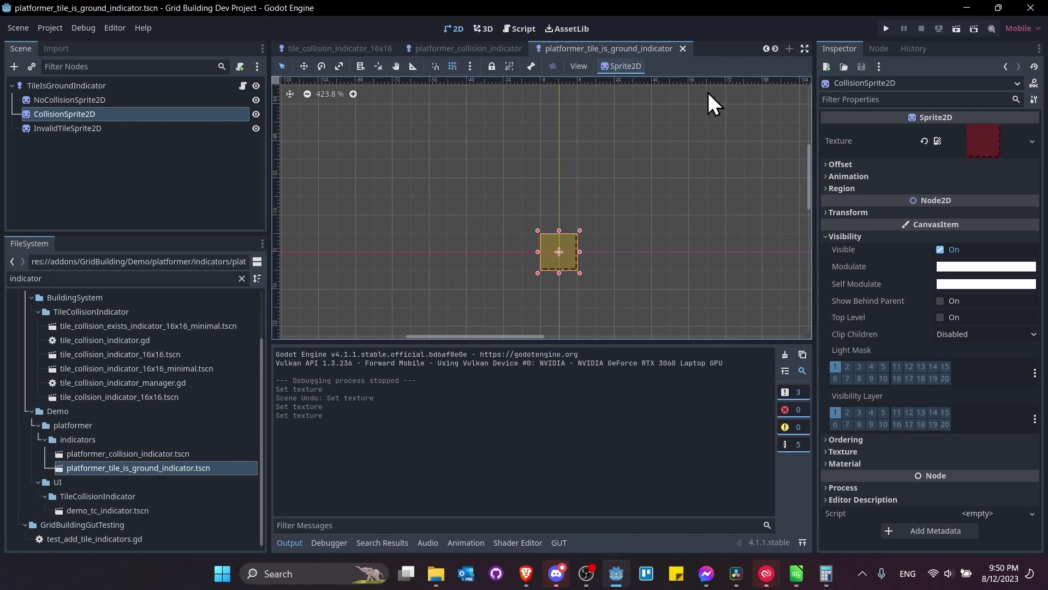
pyautogui.click(40, 99)
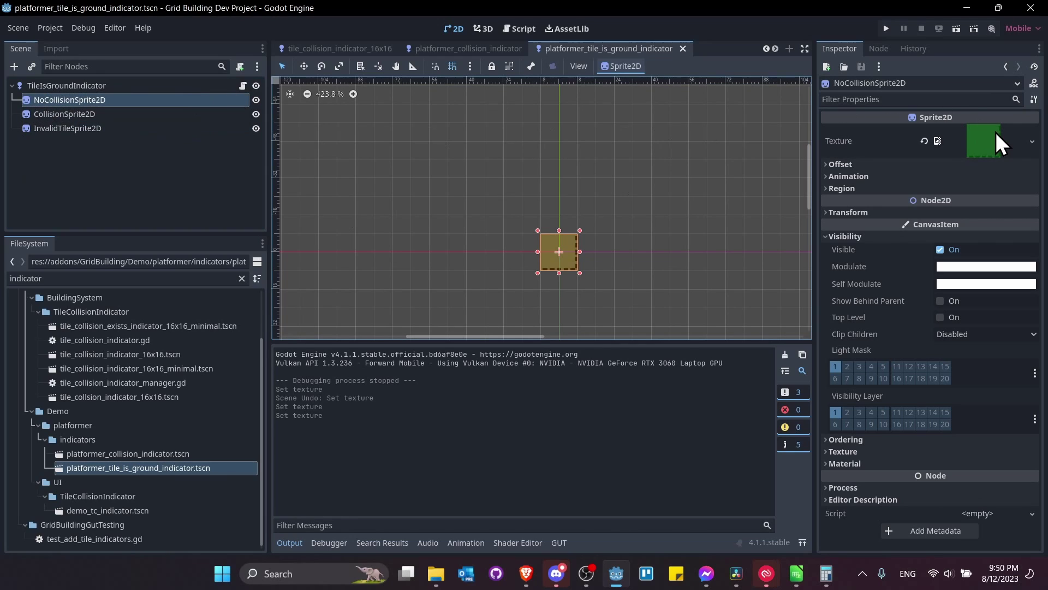
pyautogui.click(58, 127)
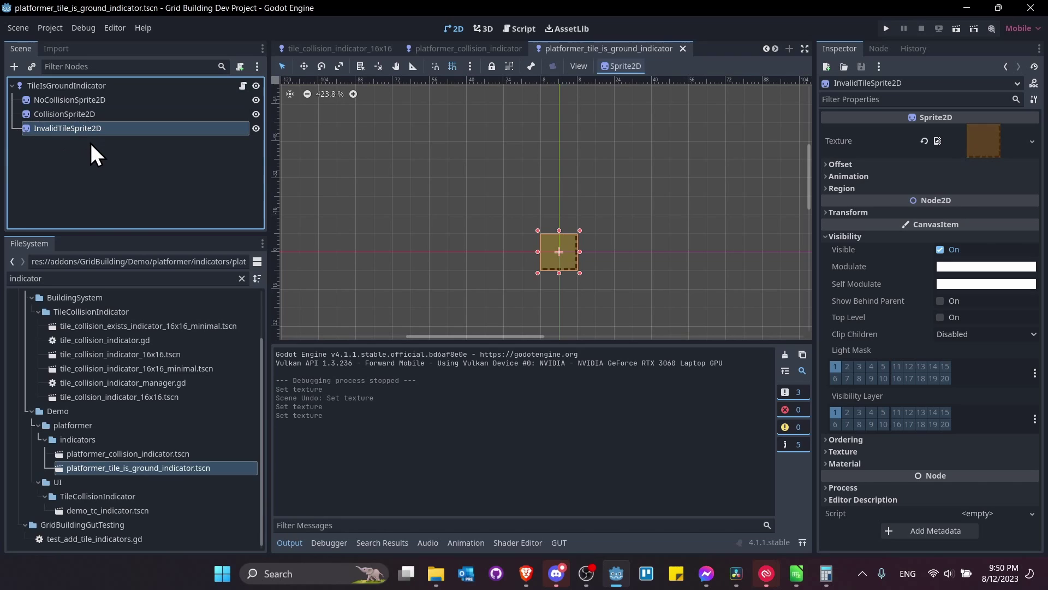
# - Save the ground indicator scene, return to platformer_gameplay and run that scene
pyautogui.moveTo(634, 136); pyautogui.dragTo(674, 140, button='middle')
pyautogui.scroll(-1, 674, 140)
pyautogui.hotkey('ctrl', 's')
pyautogui.click(431, 46)
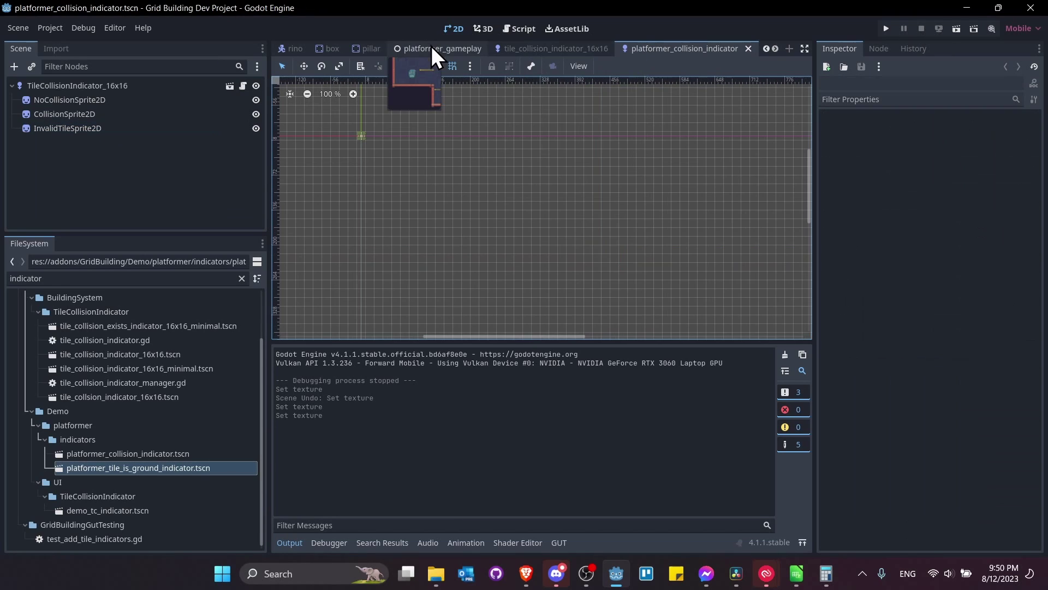
pyautogui.click(449, 50)
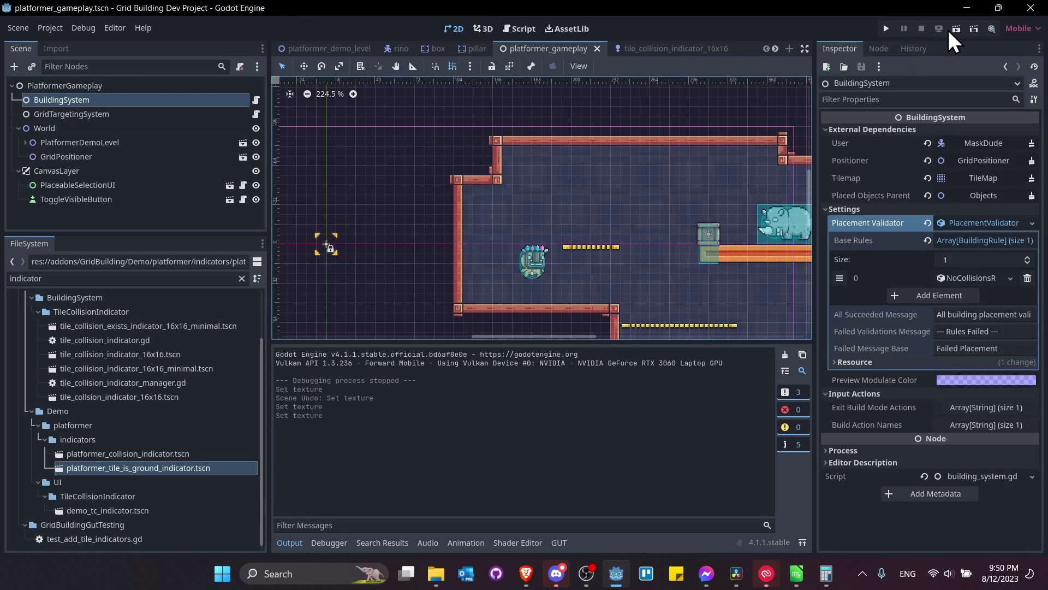
pyautogui.click(959, 29)
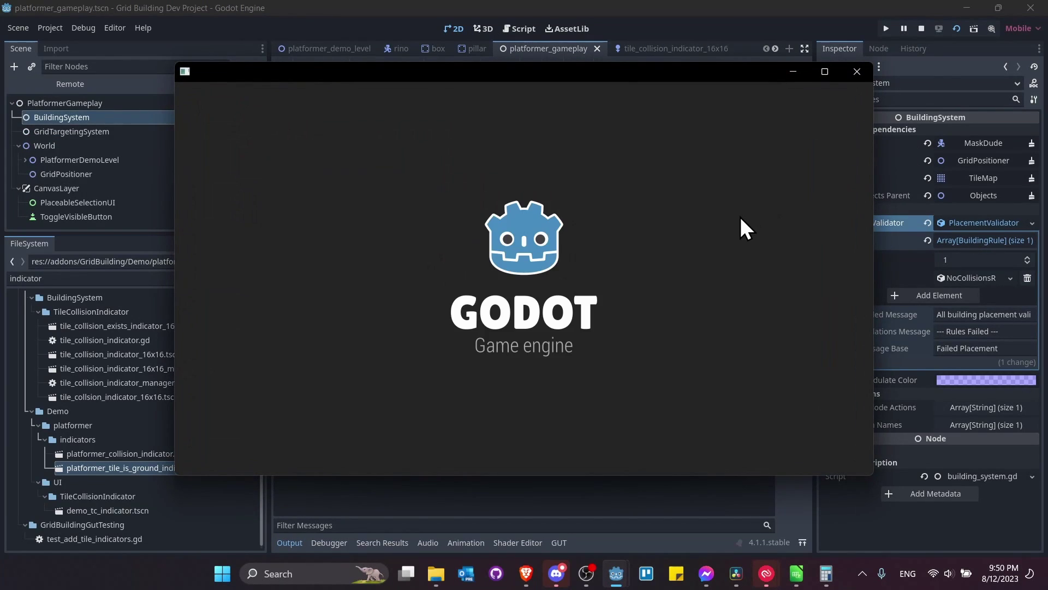
# - Choose the Box prop, place one on the floor near the room's left wall and walk the player right
pyautogui.click(677, 221)
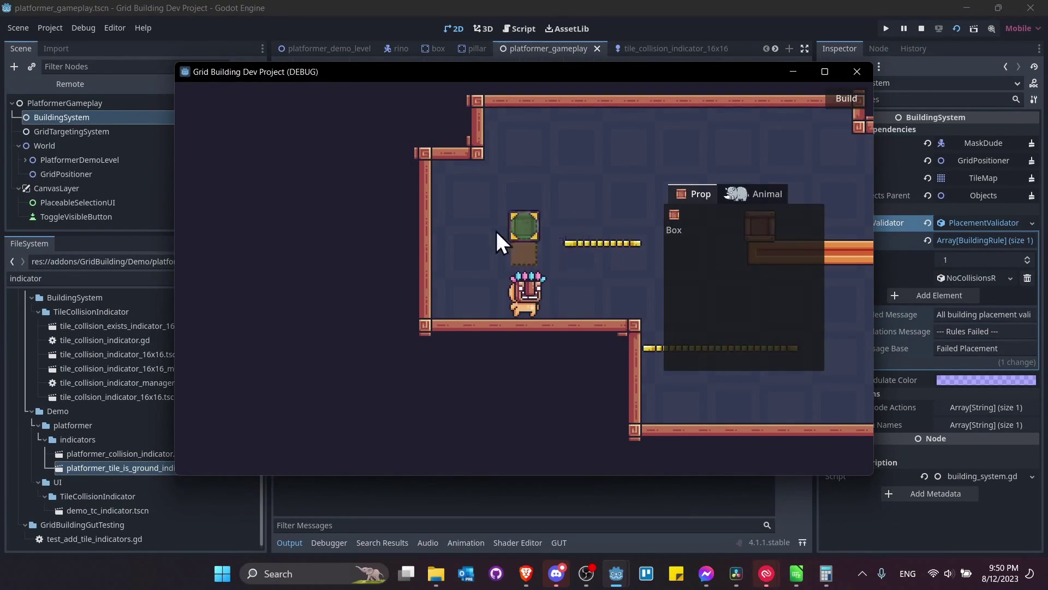
pyautogui.click(470, 304)
pyautogui.press('d')
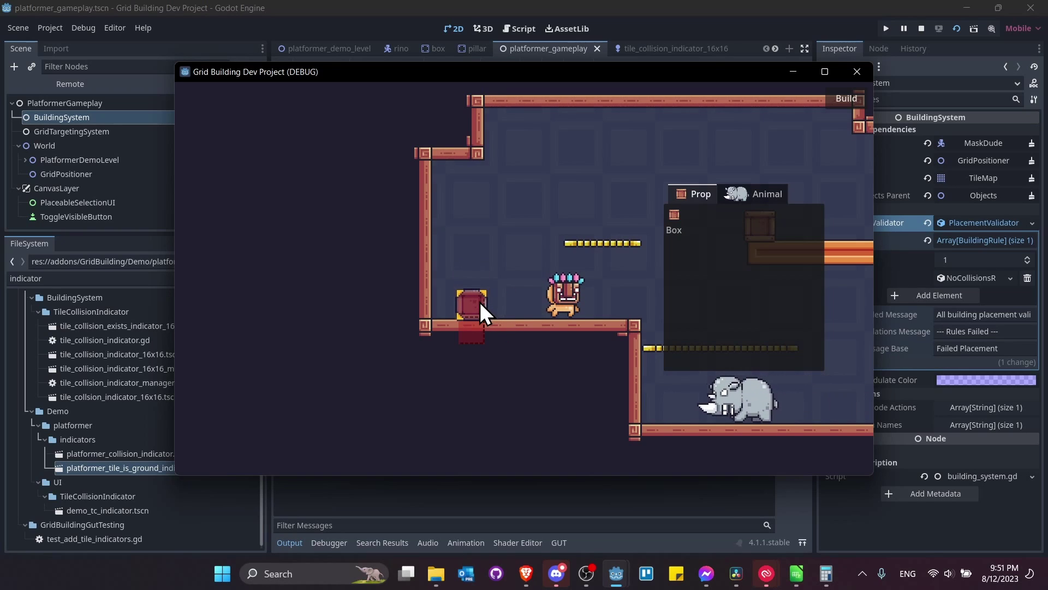
pyautogui.click(480, 302)
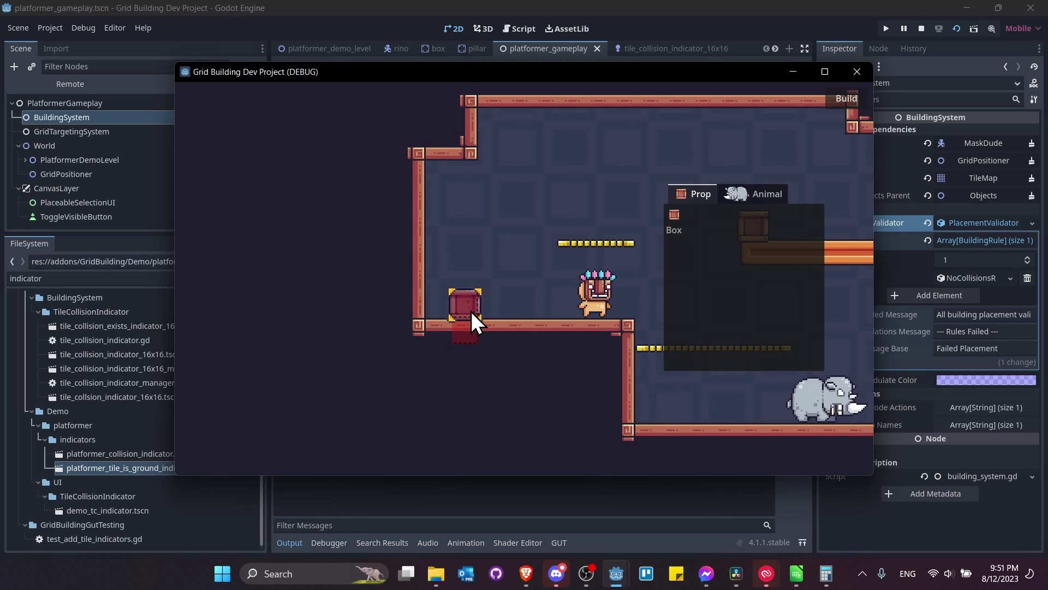
pyautogui.press('d')
pyautogui.press('d')
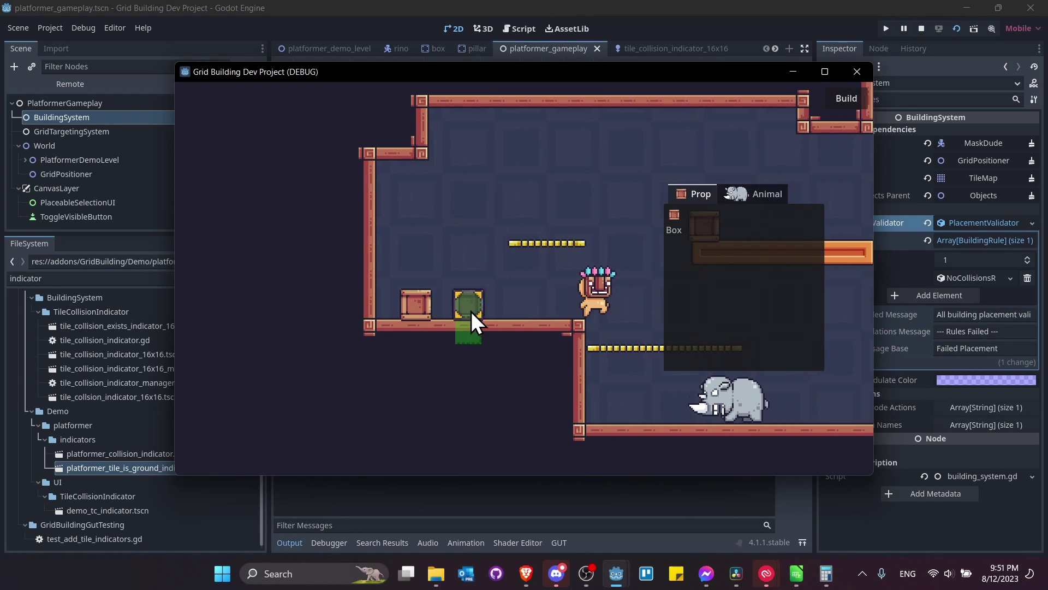
# - Place a row of boxes along the upper floor ledge and test positions on top of the row
pyautogui.click(447, 286)
pyautogui.click(425, 285)
pyautogui.click(391, 286)
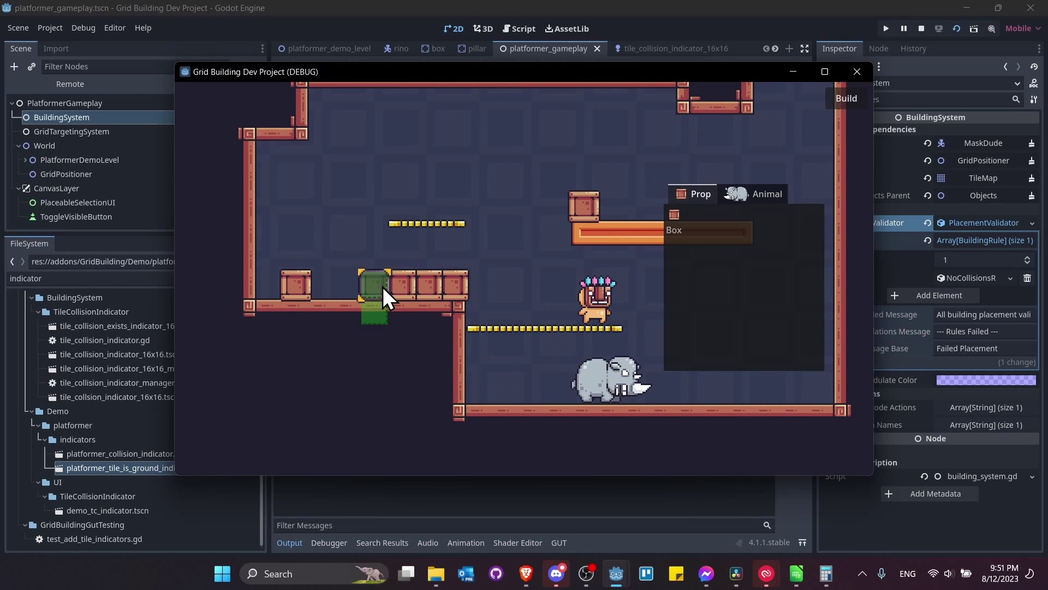
pyautogui.click(382, 287)
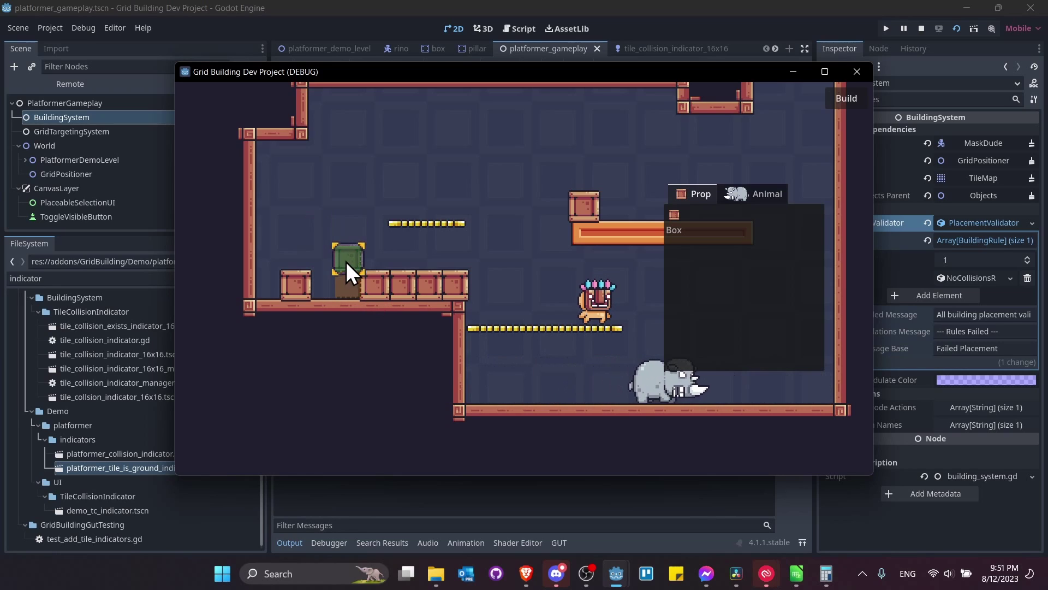
pyautogui.click(377, 254)
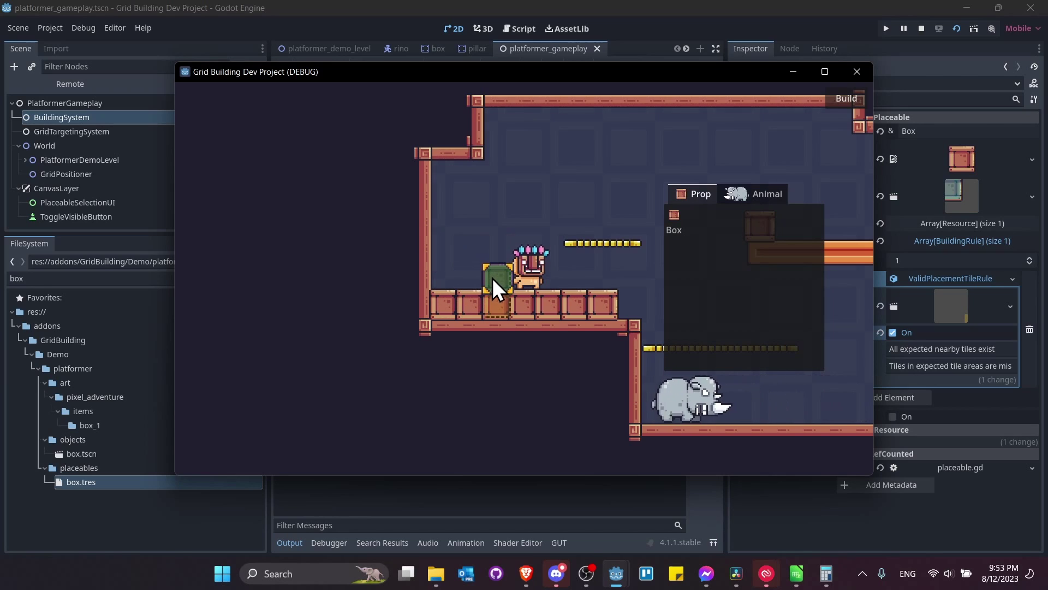
# - Walk the player off the ledge to the lower floor and place a row of boxes along the orange platform
pyautogui.press('d')
pyautogui.press('a')
pyautogui.press('d')
pyautogui.press('d')
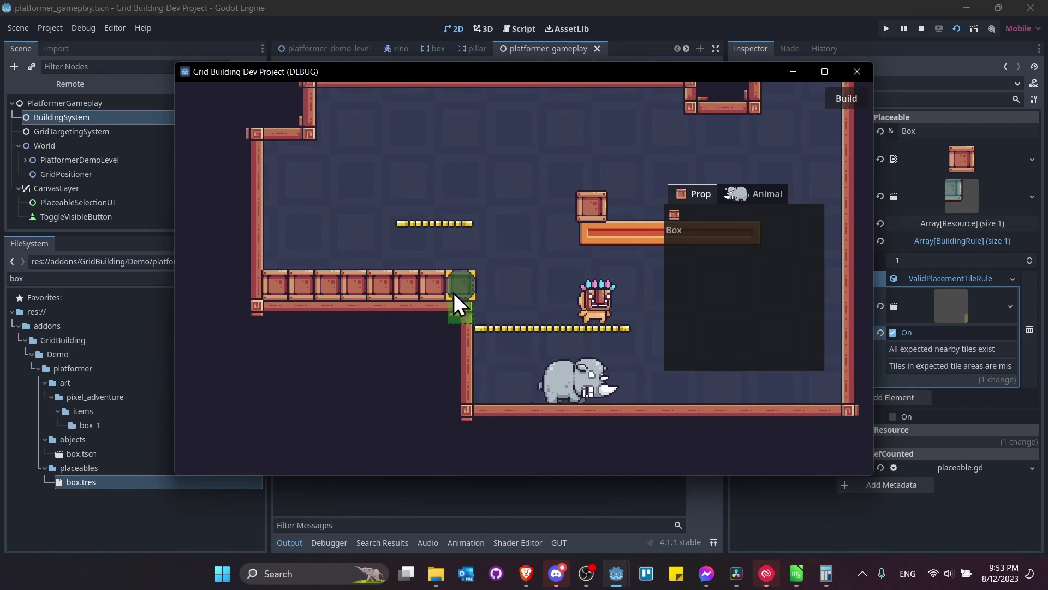
pyautogui.click(607, 218)
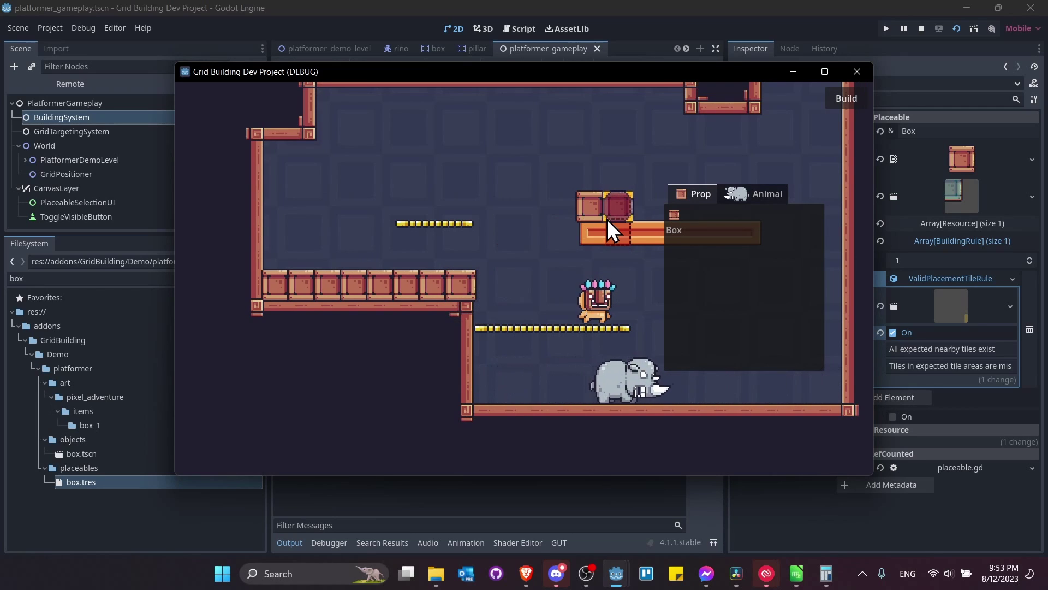
pyautogui.press('d')
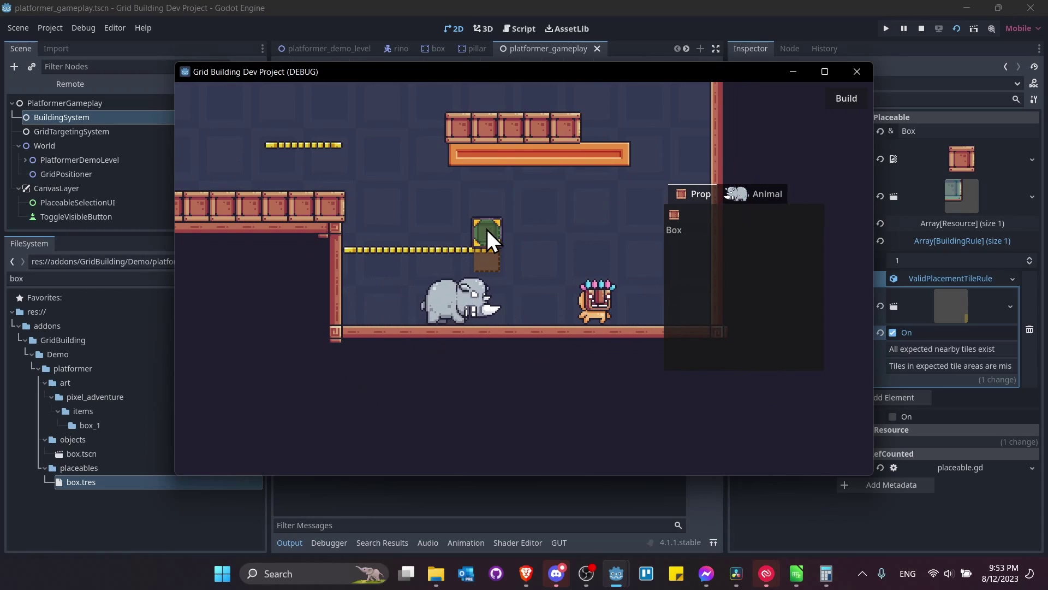
# - Place three adjacent boxes on the lower floor beneath the orange platform
pyautogui.click(486, 314)
pyautogui.click(454, 314)
pyautogui.click(434, 314)
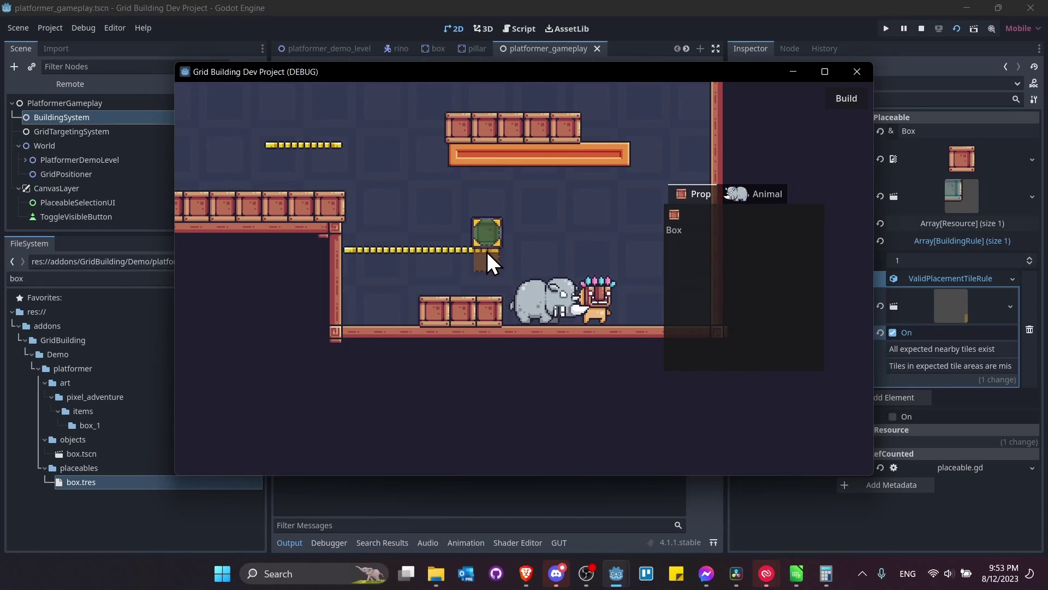
# - Jump the player left over the rhino and onto the yellow platform above the placed boxes
pyautogui.press('space')
pyautogui.press('Left')
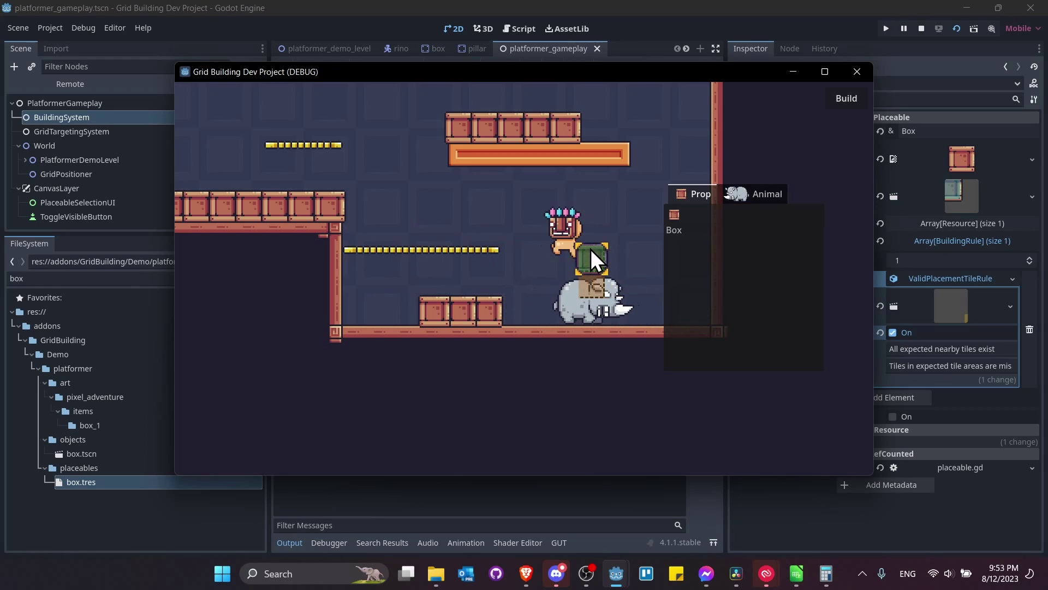
pyautogui.press('space')
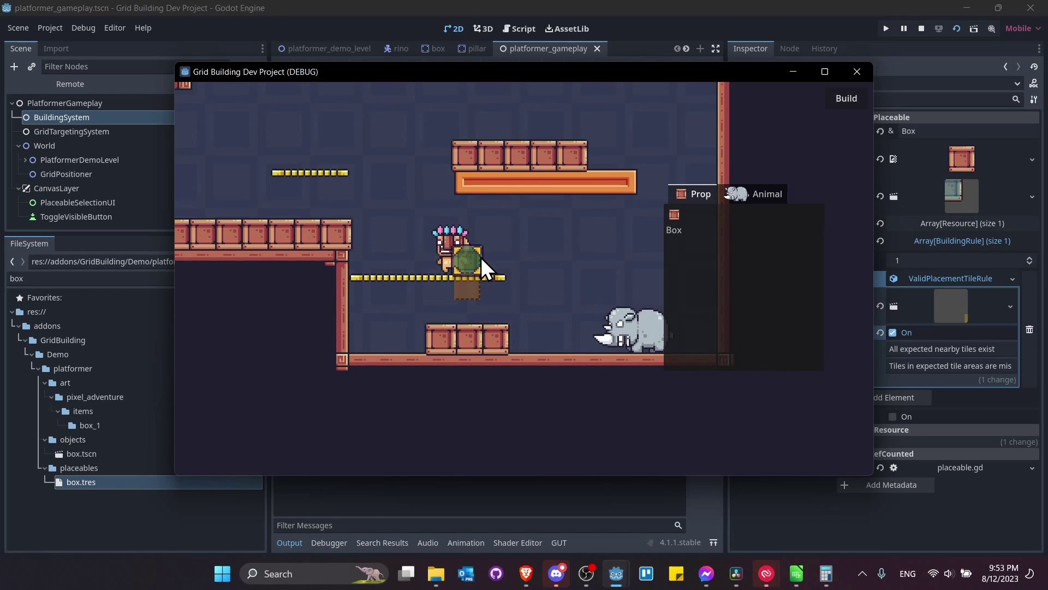
pyautogui.press('Left')
pyautogui.press('space')
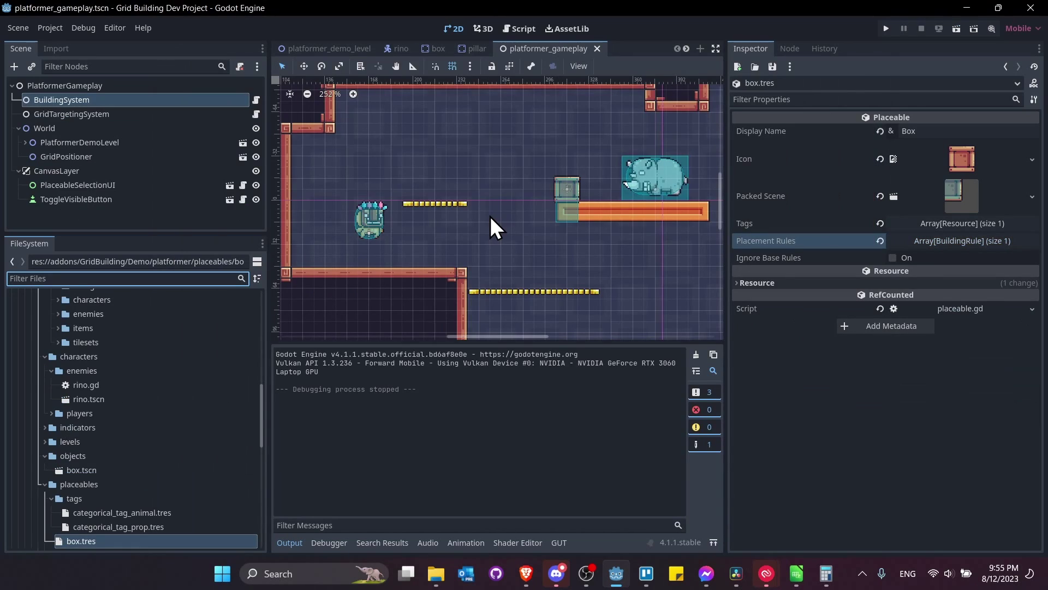
# - Switch to File Explorer and look through PixelAdventure's Items/Fruits folder, selecting the Strawberry image
pyautogui.moveTo(490, 217); pyautogui.dragTo(491, 254, button='middle')
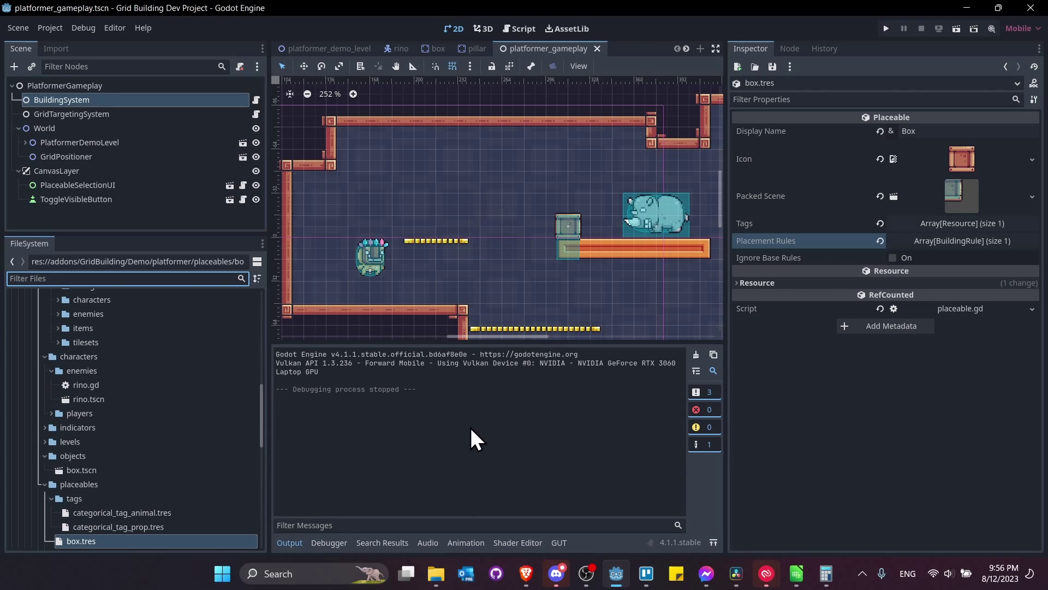
pyautogui.moveTo(436, 573)
pyautogui.click(452, 519)
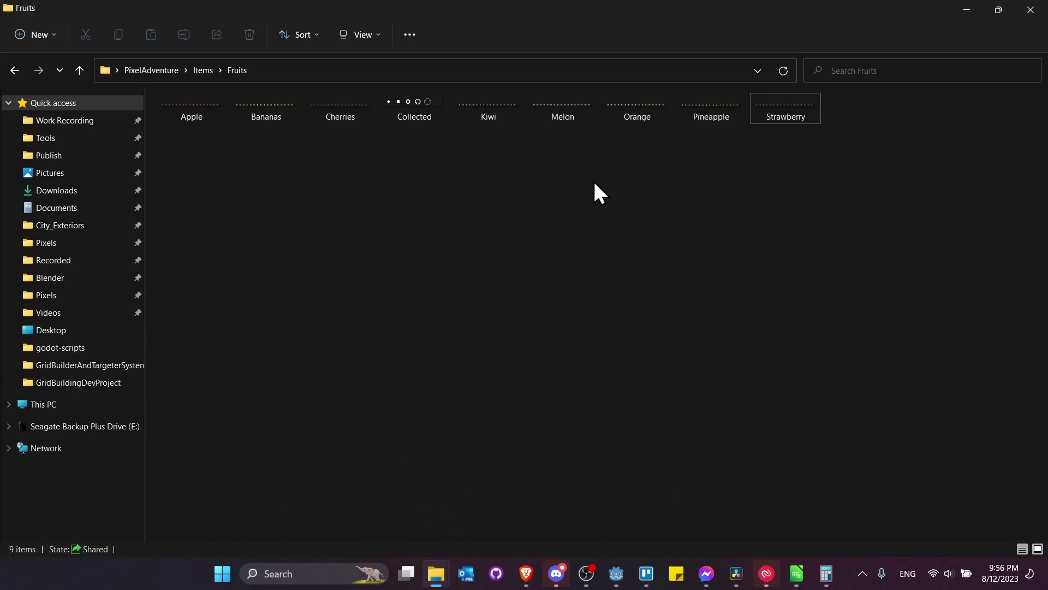
pyautogui.moveTo(860, 220); pyautogui.dragTo(225, 76)
pyautogui.click(300, 183)
pyautogui.click(793, 104)
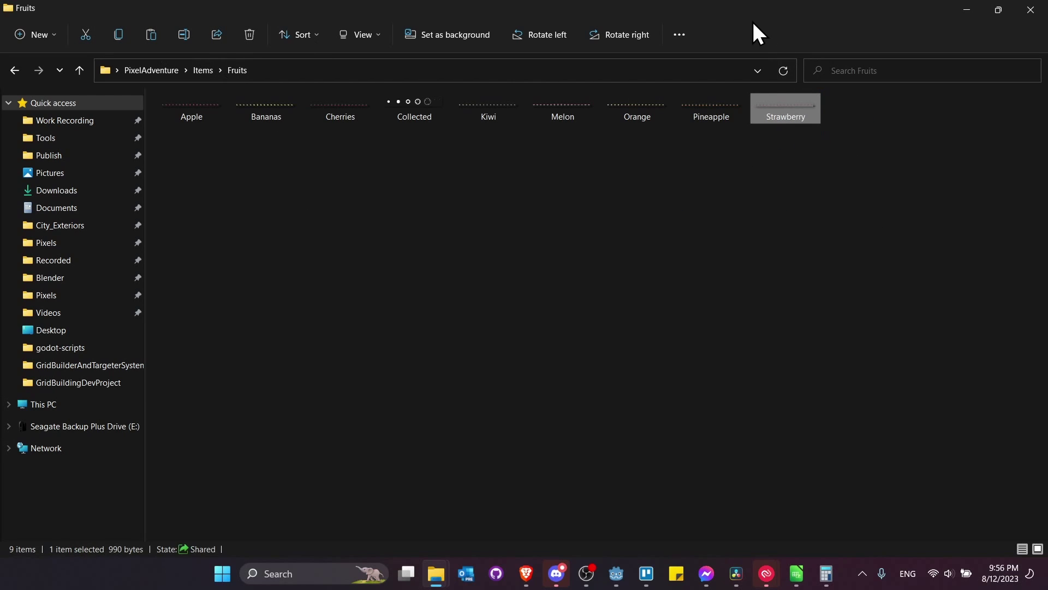
# - Switch back to Godot and create a folder named pickups inside the platformer demo's objects folder
pyautogui.click(967, 10)
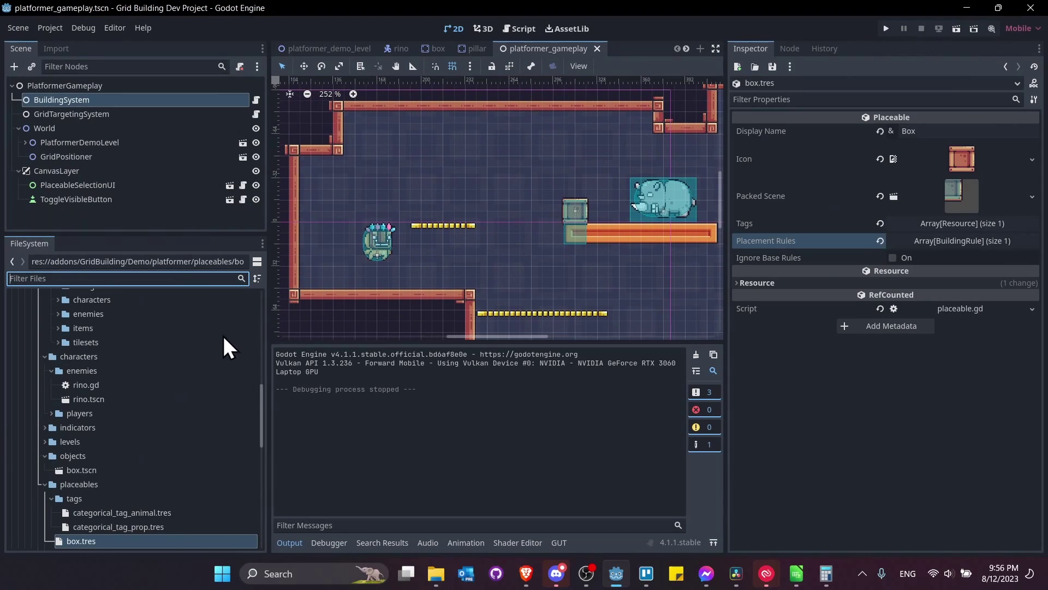
pyautogui.scroll(-1, 58, 444)
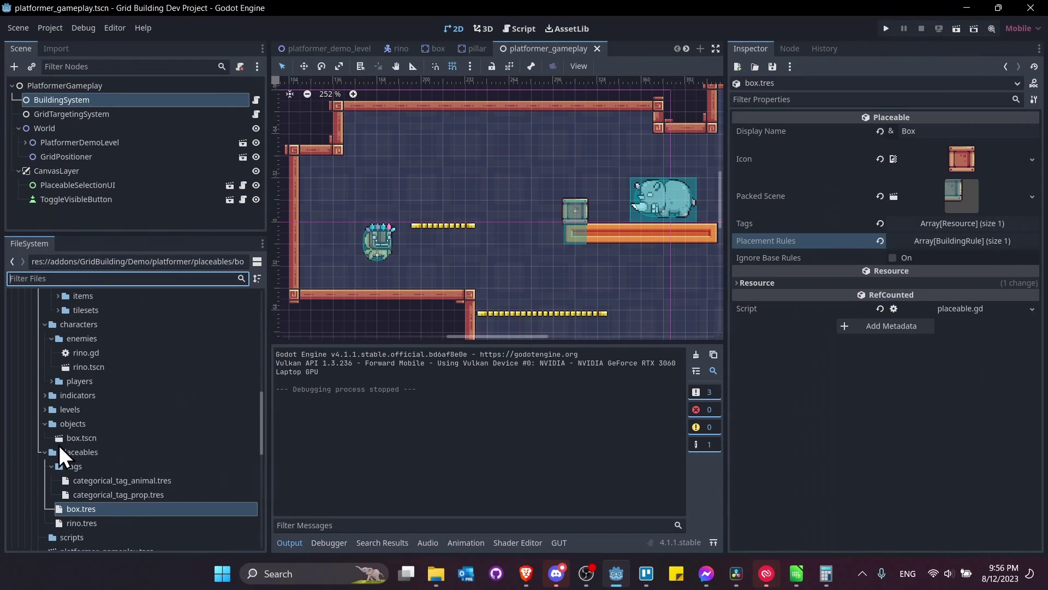
pyautogui.click(45, 423)
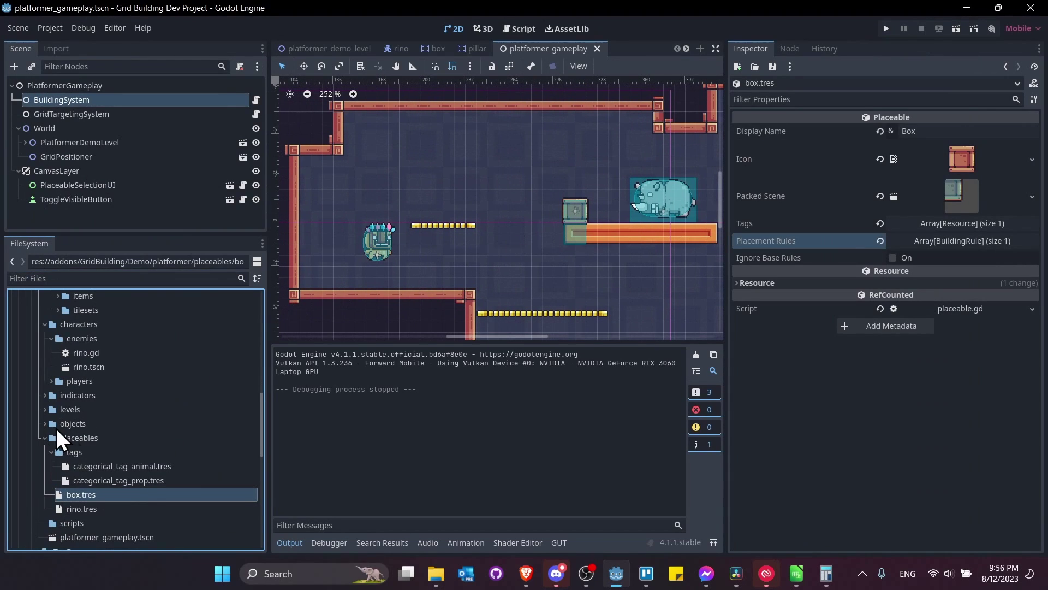
pyautogui.click(46, 424)
pyautogui.rightClick(73, 422)
pyautogui.moveTo(123, 371)
pyautogui.click(252, 375)
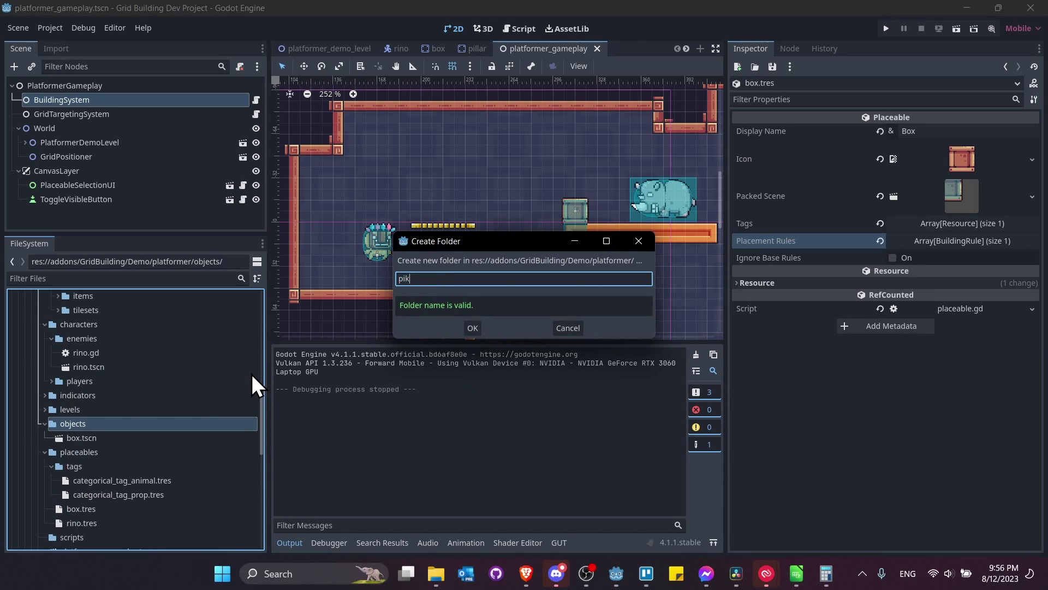
pyautogui.write('pickups')
pyautogui.press('Return')
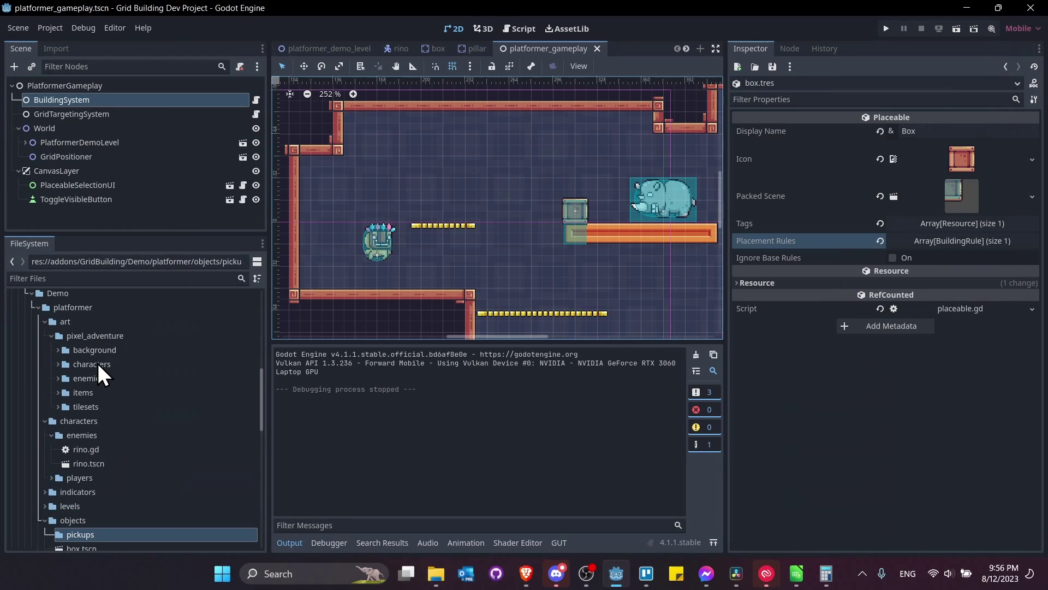
# - Create a folder named fruits inside the pixel_adventure art's items folder
pyautogui.click(58, 392)
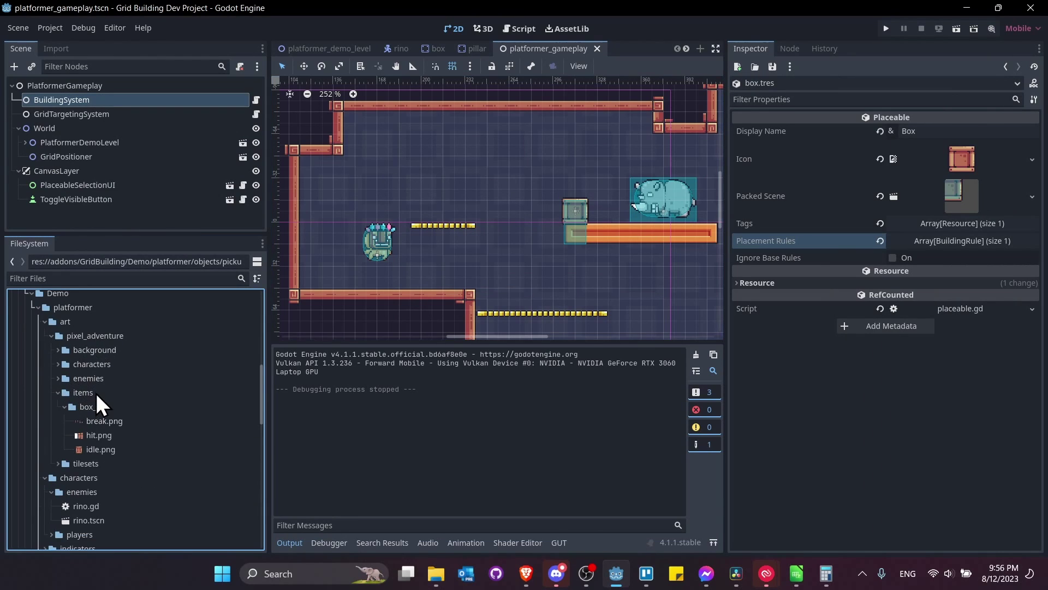
pyautogui.click(66, 406)
pyautogui.rightClick(76, 393)
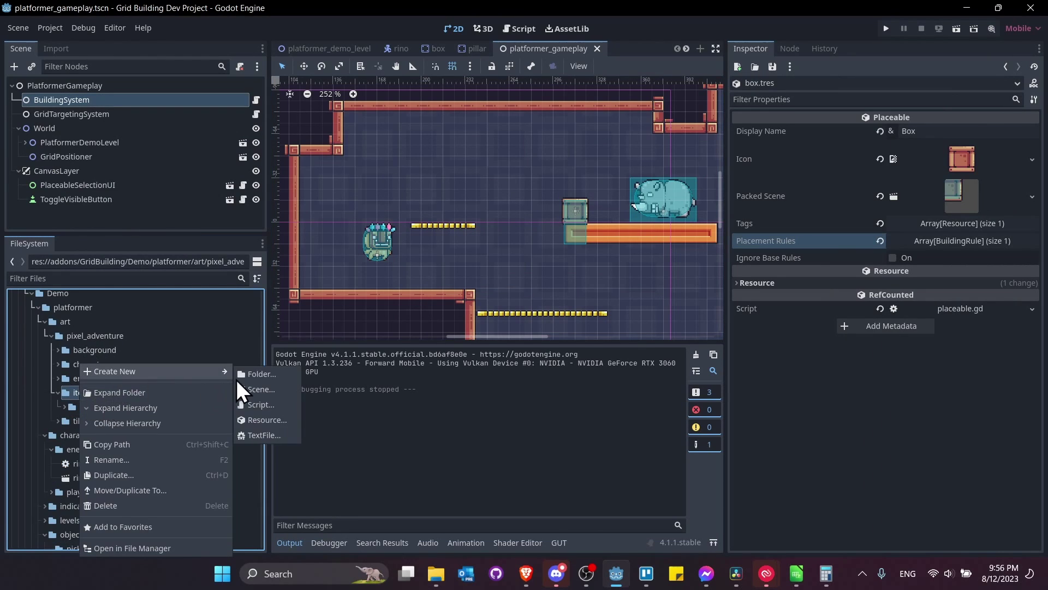
pyautogui.click(248, 371)
pyautogui.write('fruits')
pyautogui.press('Return')
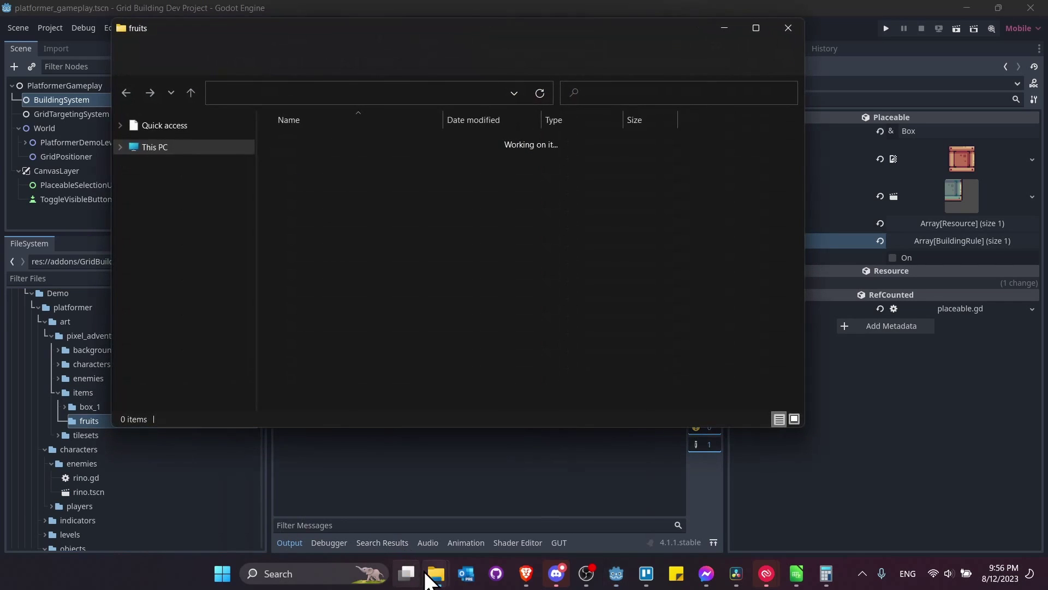
# - In File Explorer, copy the Strawberry image into the project's fruits folder, rename it strawberry, and return to Godot
pyautogui.moveTo(437, 573)
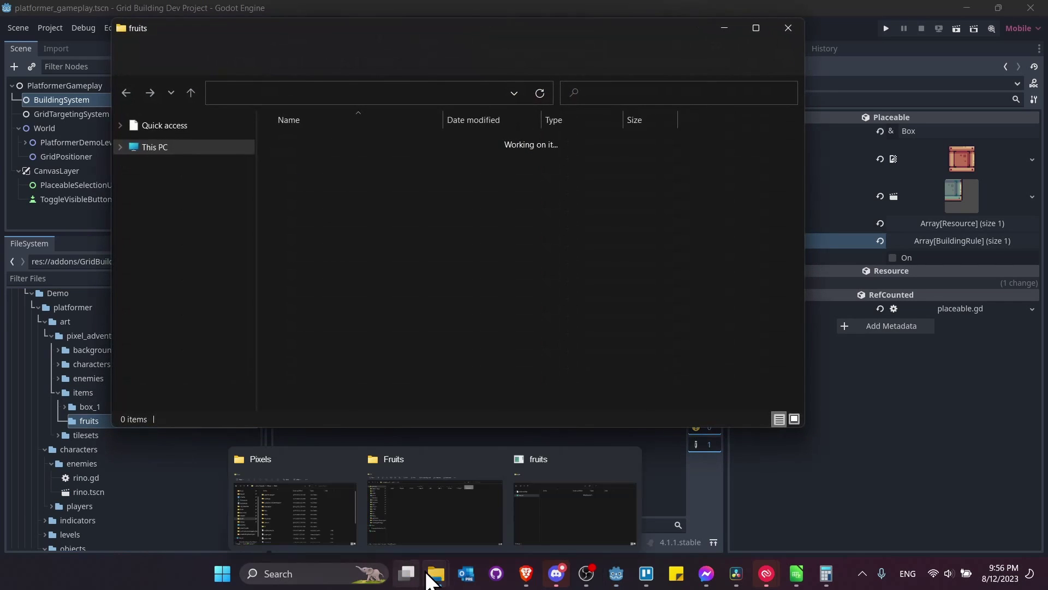
pyautogui.click(435, 511)
pyautogui.click(273, 192)
pyautogui.hotkey('ctrl', 'v')
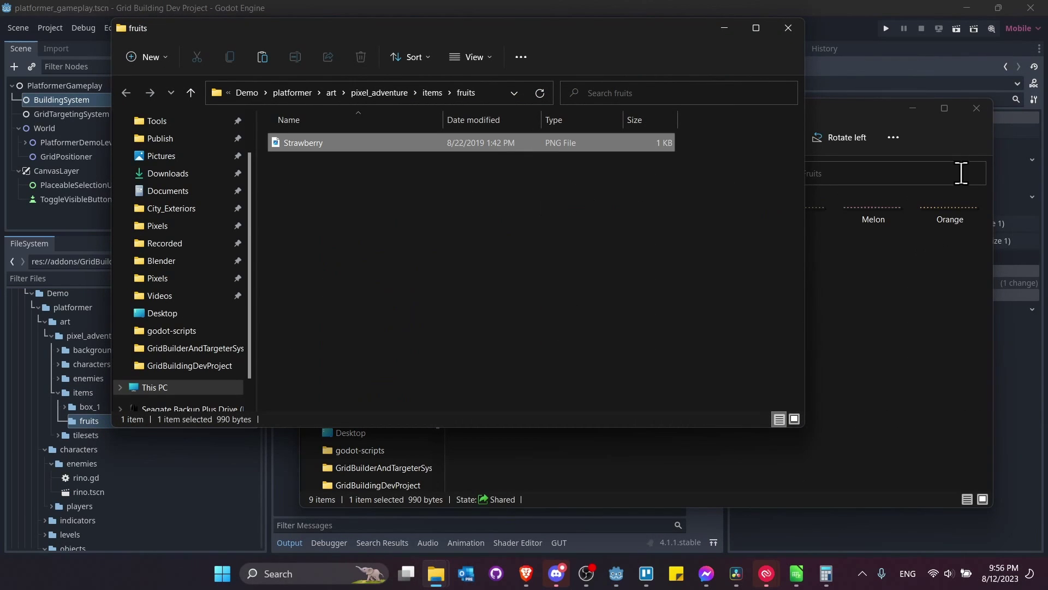
pyautogui.click(921, 114)
pyautogui.press('F2')
pyautogui.write('starwberry')
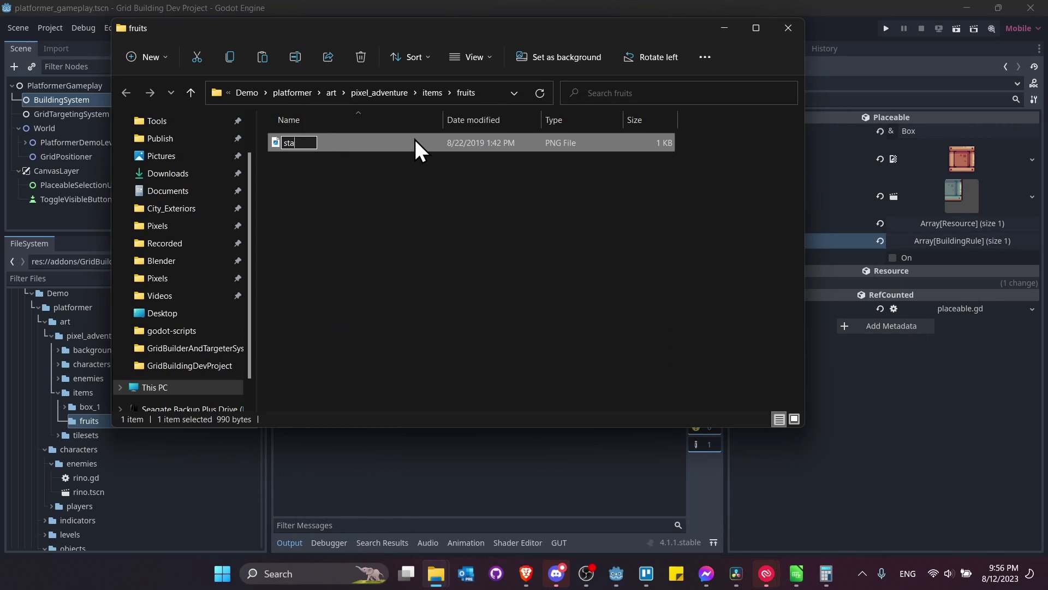
pyautogui.click(104, 419)
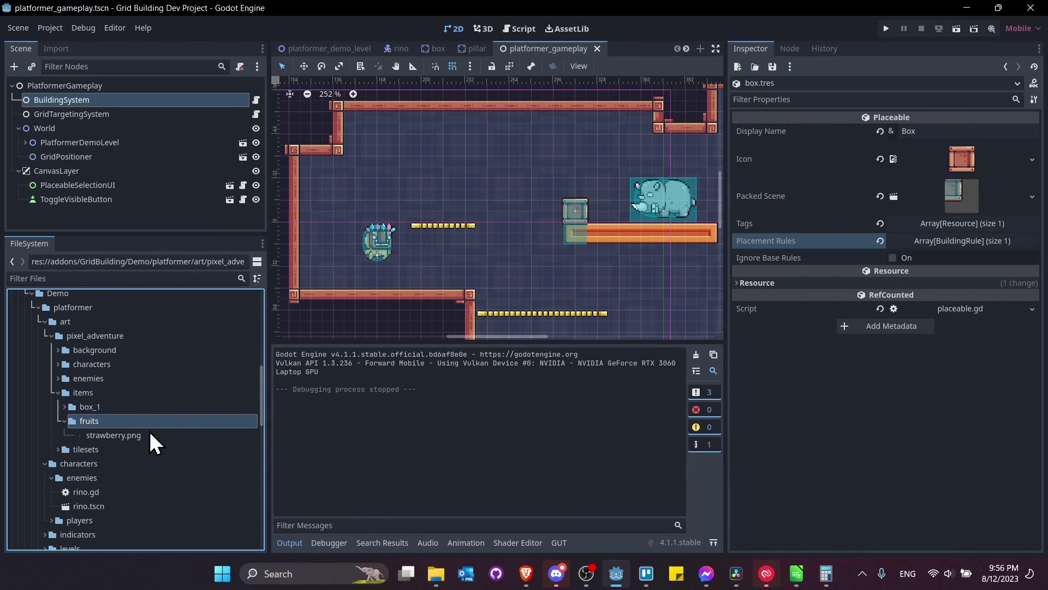
# - Create a new scene with an Area2D as its root node
pyautogui.click(700, 48)
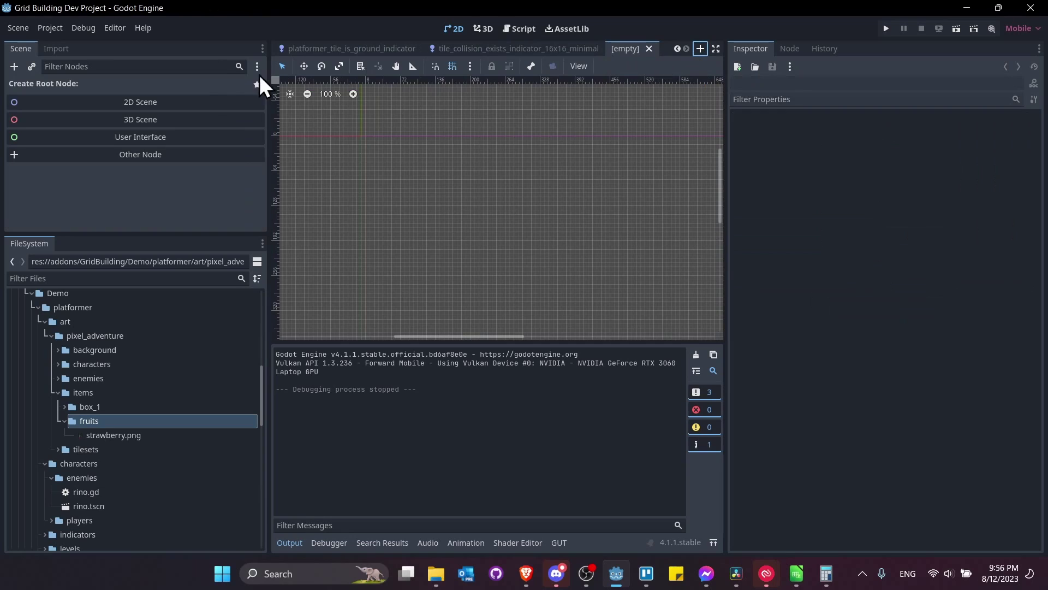
pyautogui.click(179, 159)
pyautogui.write('area2d')
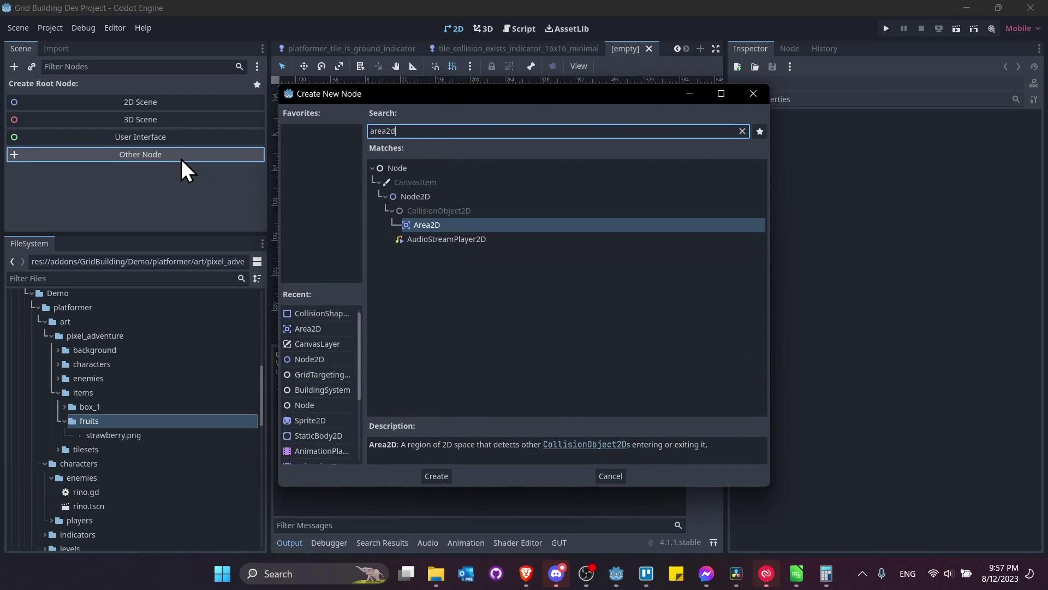
pyautogui.doubleClick(421, 226)
# - Add a Sprite2D child to the Area2D root and assign strawberry.png as its texture
pyautogui.rightClick(64, 86)
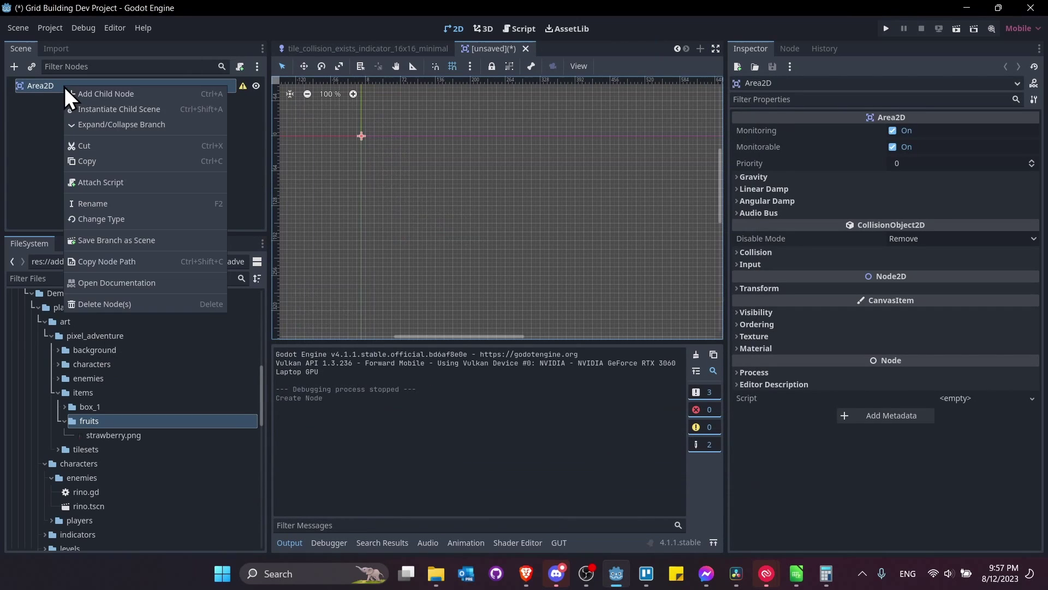
pyautogui.click(80, 96)
pyautogui.write('sprite2d')
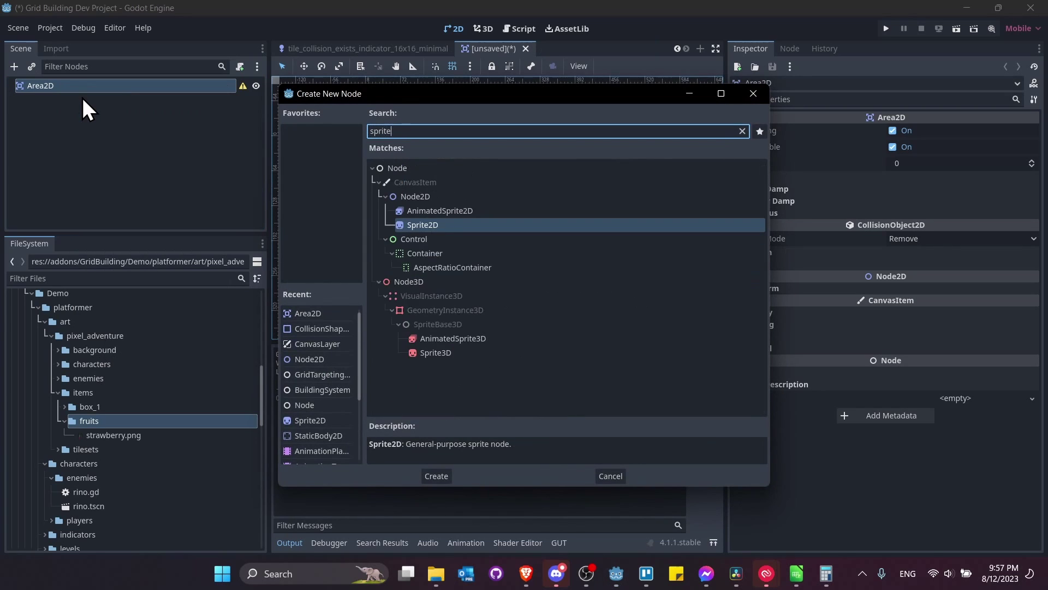
pyautogui.press('Return')
pyautogui.moveTo(113, 435); pyautogui.dragTo(947, 132)
# - Inspect the strawberry sprite strip and change the Sprite2D node's type to AnimatedSprite2D
pyautogui.scroll(5, 355, 138)
pyautogui.moveTo(370, 140); pyautogui.dragTo(548, 143, button='middle')
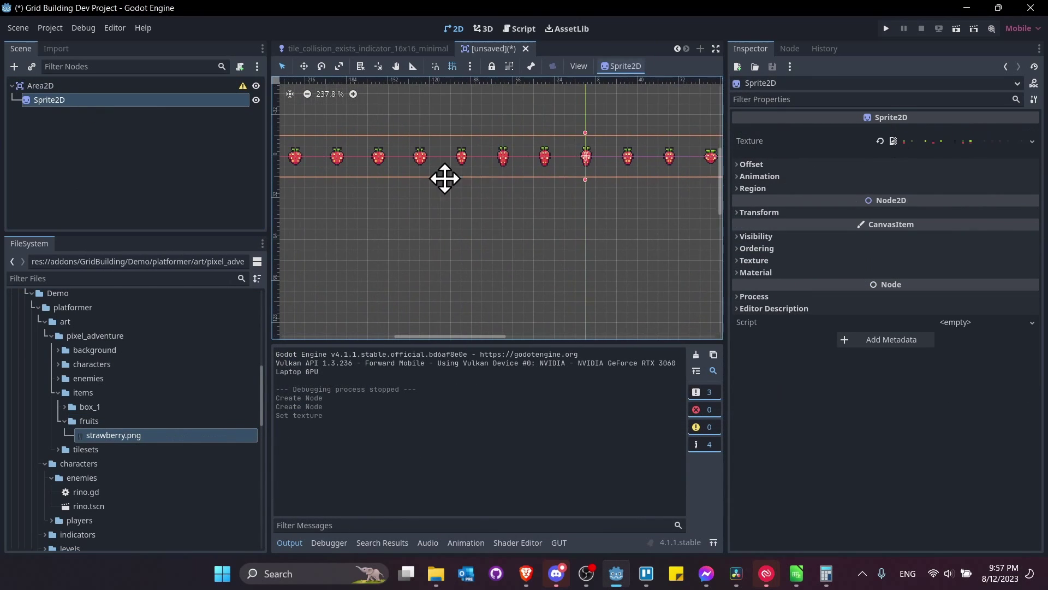
pyautogui.scroll(-3, 568, 218)
pyautogui.scroll(2, 415, 172)
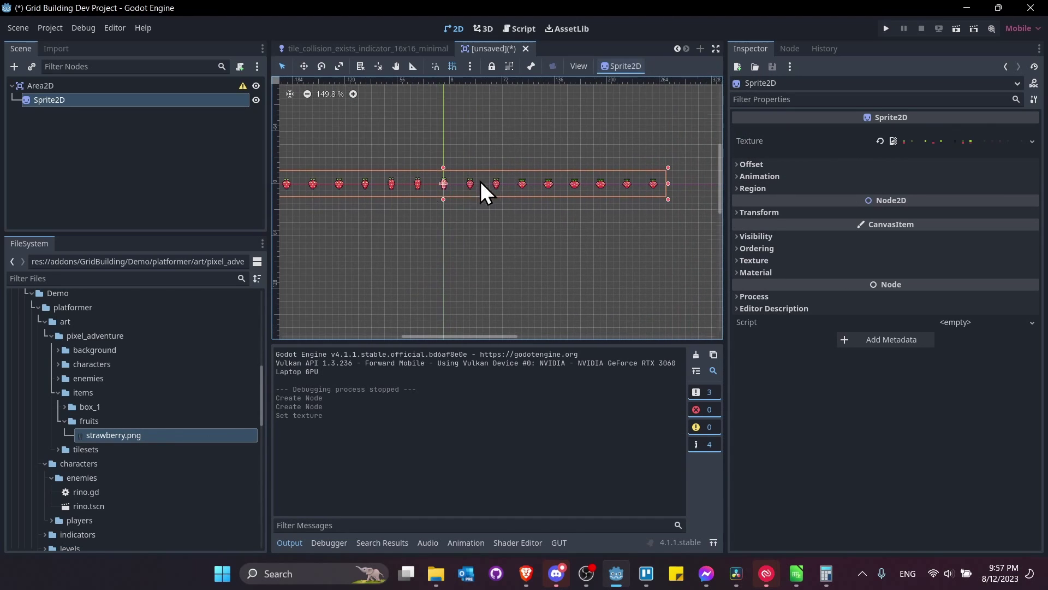
pyautogui.scroll(2, 491, 187)
pyautogui.moveTo(510, 188); pyautogui.dragTo(477, 201, button='middle')
pyautogui.scroll(-1, 478, 201)
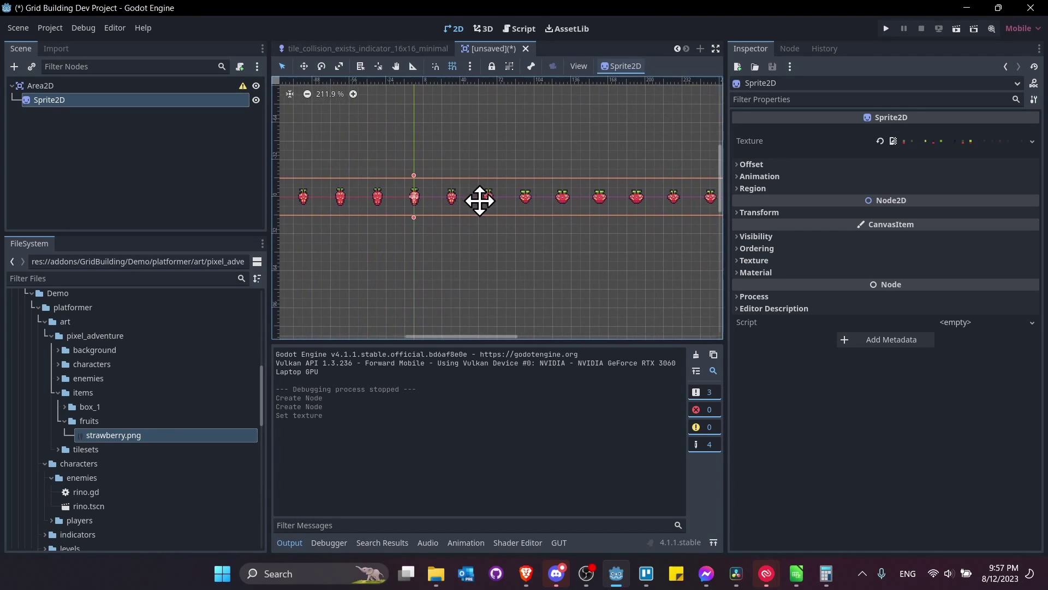
pyautogui.rightClick(65, 100)
pyautogui.click(129, 257)
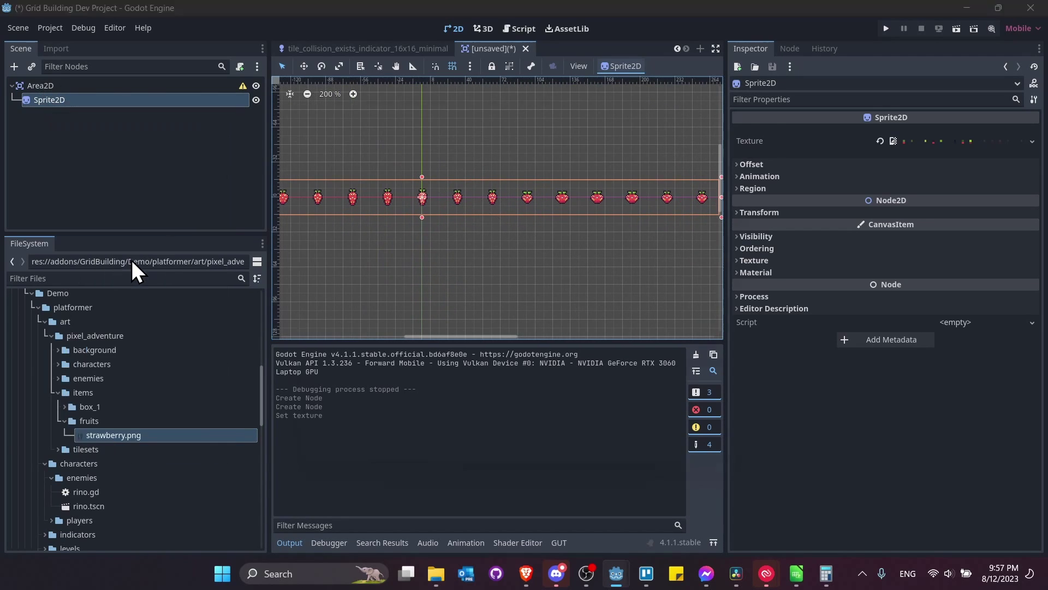
pyautogui.doubleClick(467, 212)
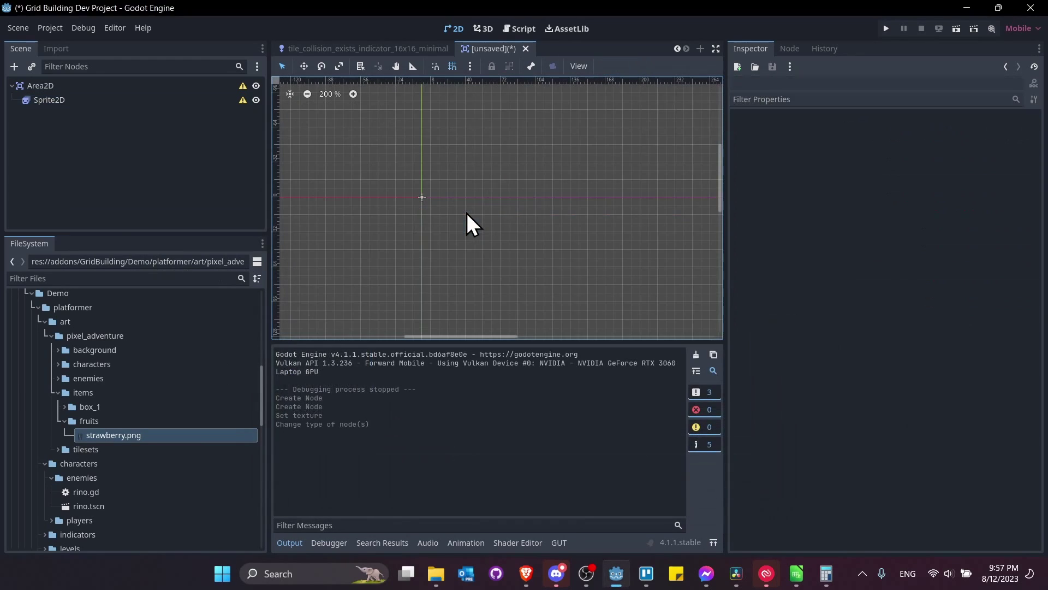
# - Give the animated sprite a new SpriteFrames resource and open it for editing
pyautogui.click(756, 130)
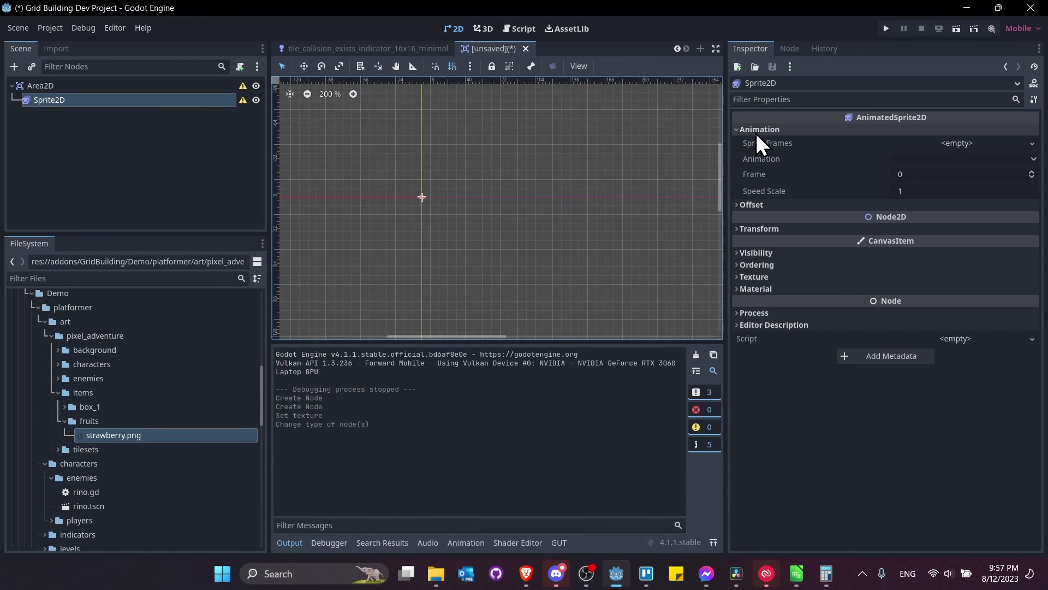
pyautogui.click(961, 145)
pyautogui.click(966, 157)
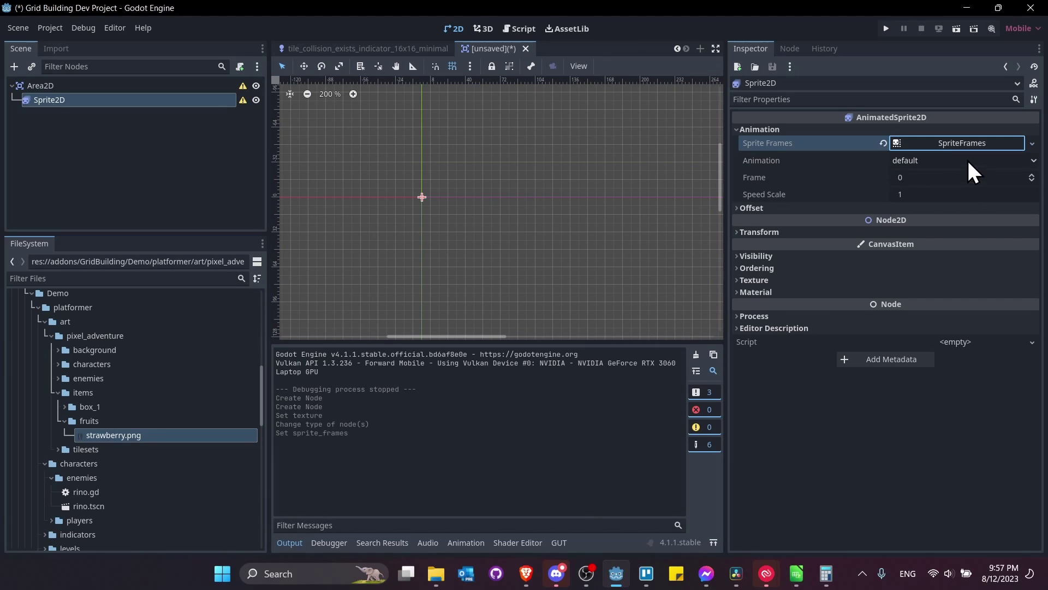
pyautogui.click(961, 146)
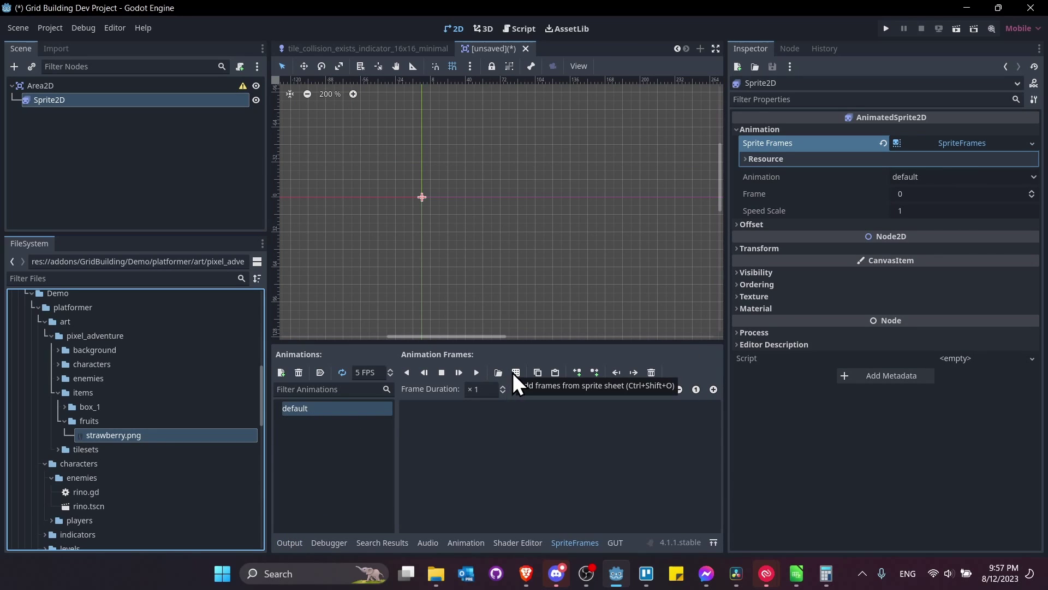
# - Load strawberry.png from the pixel_adventure/items/fruits folder as the sprite sheet for the animation frames
pyautogui.click(514, 373)
pyautogui.doubleClick(352, 174)
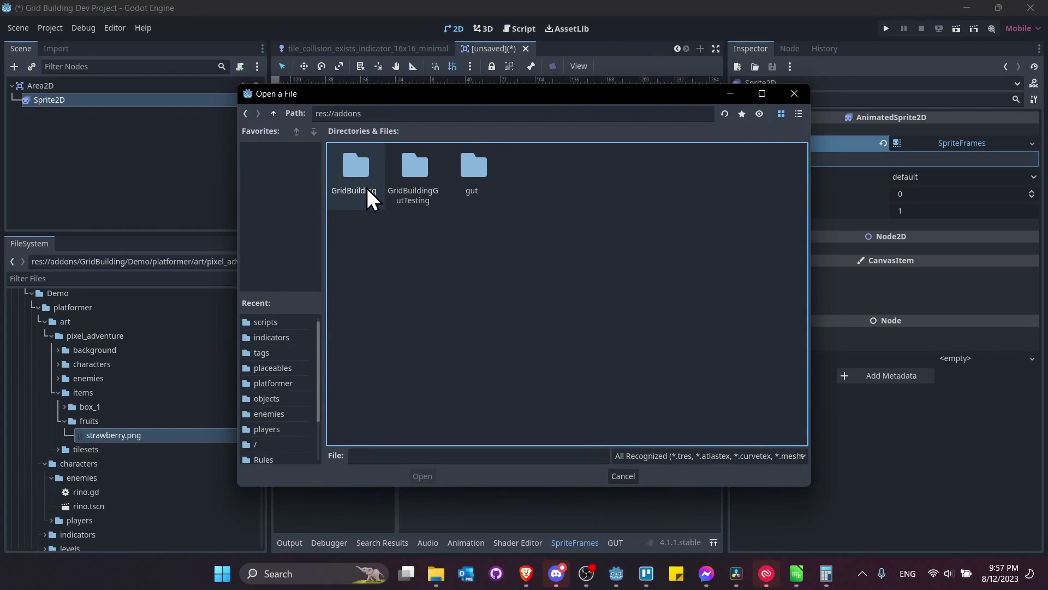
pyautogui.doubleClick(368, 176)
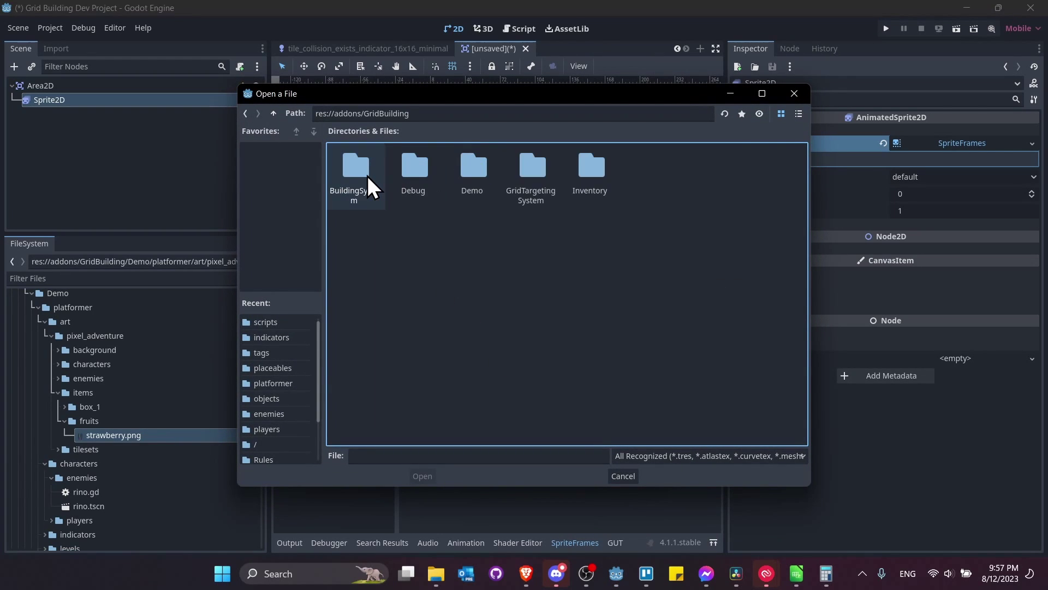
pyautogui.doubleClick(469, 178)
pyautogui.doubleClick(365, 173)
pyautogui.doubleClick(365, 176)
pyautogui.doubleClick(370, 180)
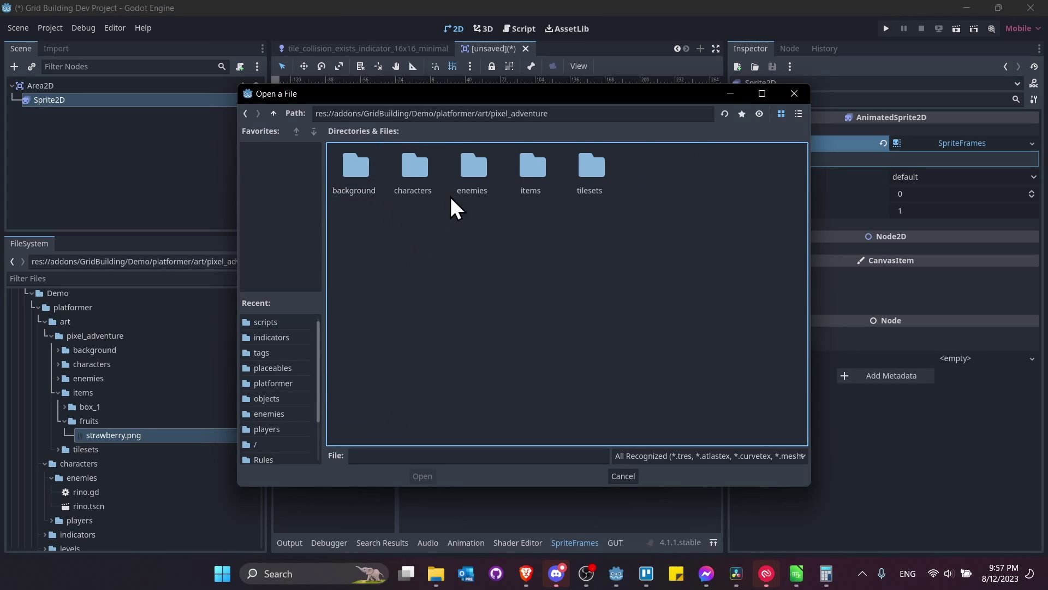
pyautogui.doubleClick(533, 180)
pyautogui.doubleClick(414, 182)
pyautogui.doubleClick(367, 192)
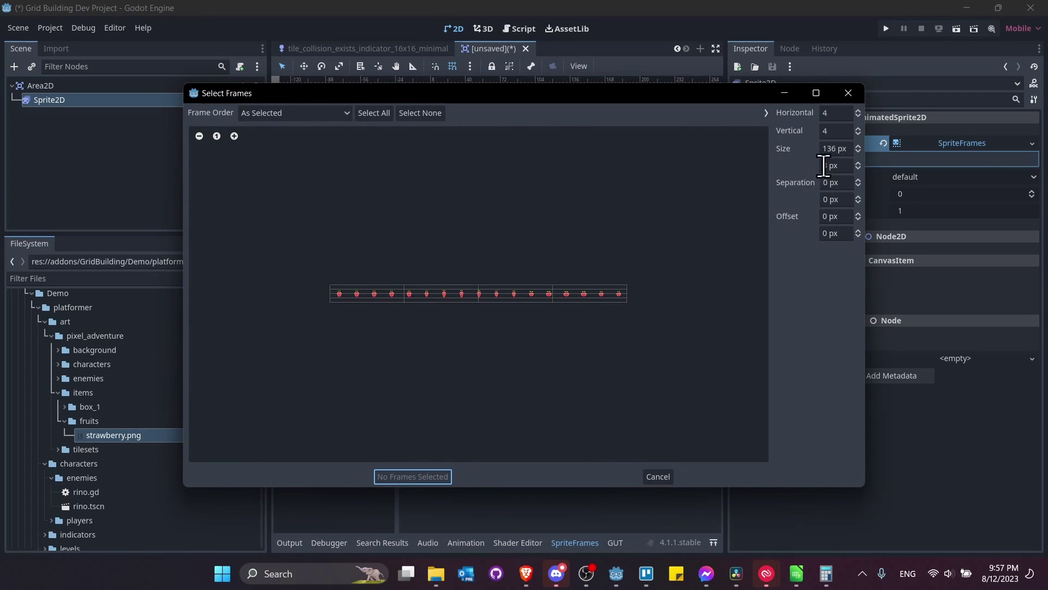
# - Slice the strawberry sheet into 17 horizontal by 1 vertical frames of 32 × 32 px and add all of them
pyautogui.click(836, 113)
pyautogui.moveTo(837, 132); pyautogui.dragTo(785, 133)
pyautogui.write('1')
pyautogui.press('Tab')
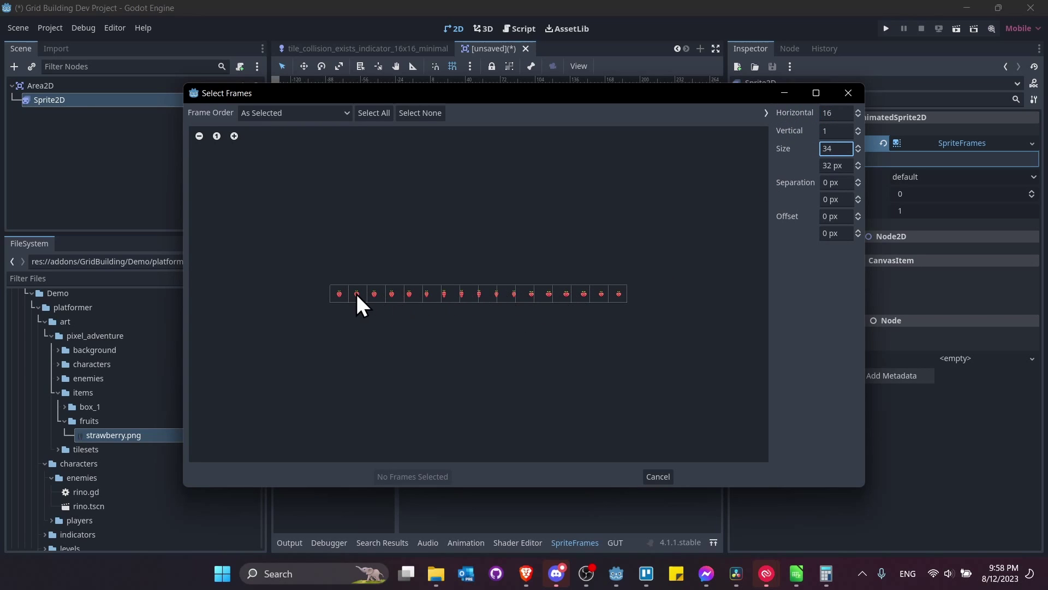
pyautogui.press('Tab')
pyautogui.click(835, 113)
pyautogui.write('17')
pyautogui.press('Return')
pyautogui.click(850, 153)
pyautogui.press('Tab')
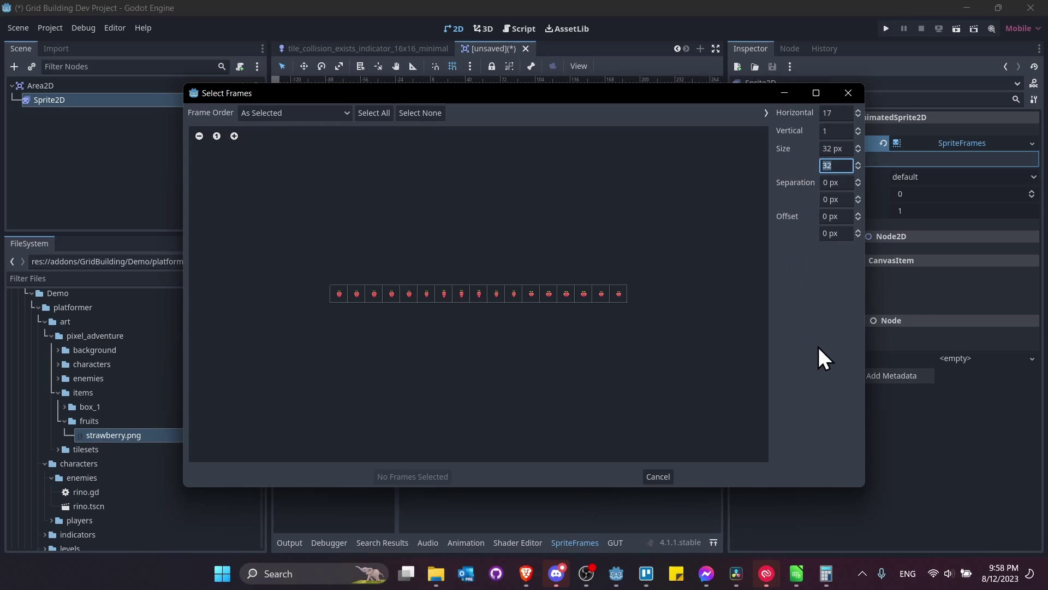
pyautogui.click(365, 115)
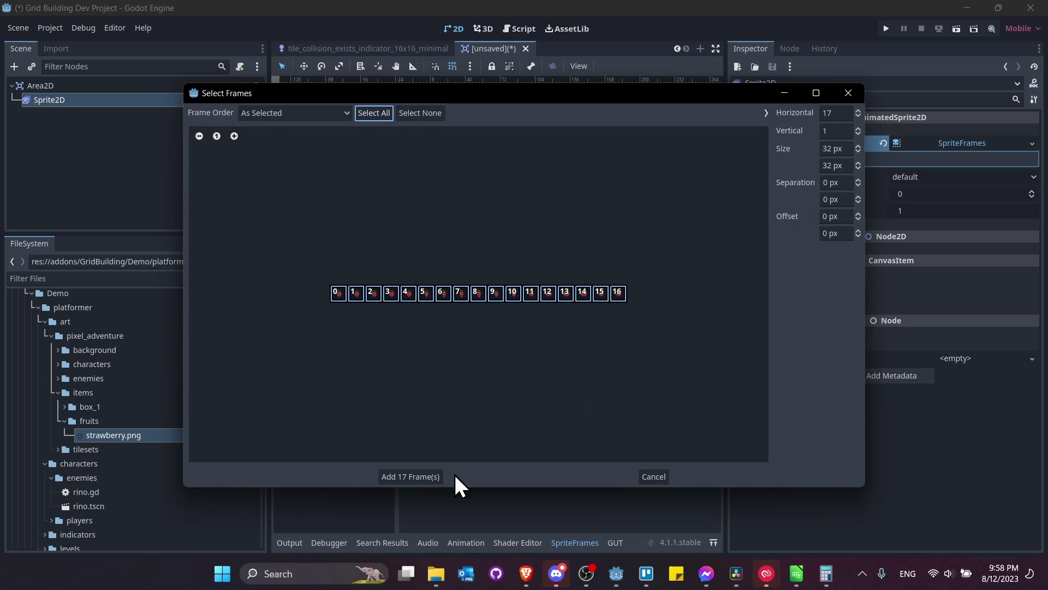
pyautogui.click(421, 476)
# - Rename the default strawberry animation to loop
pyautogui.click(348, 411)
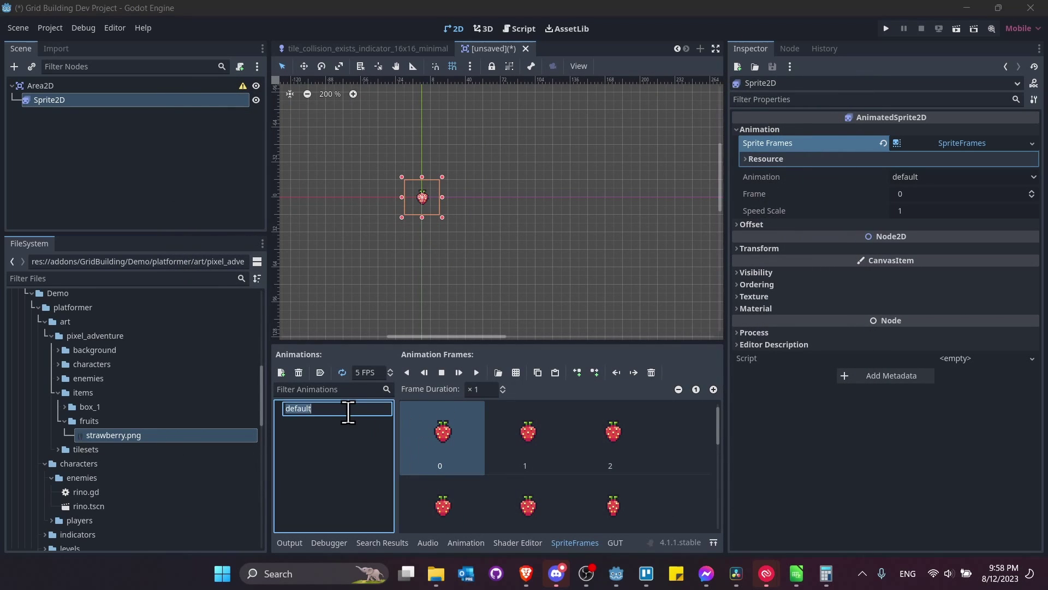
pyautogui.click(356, 337)
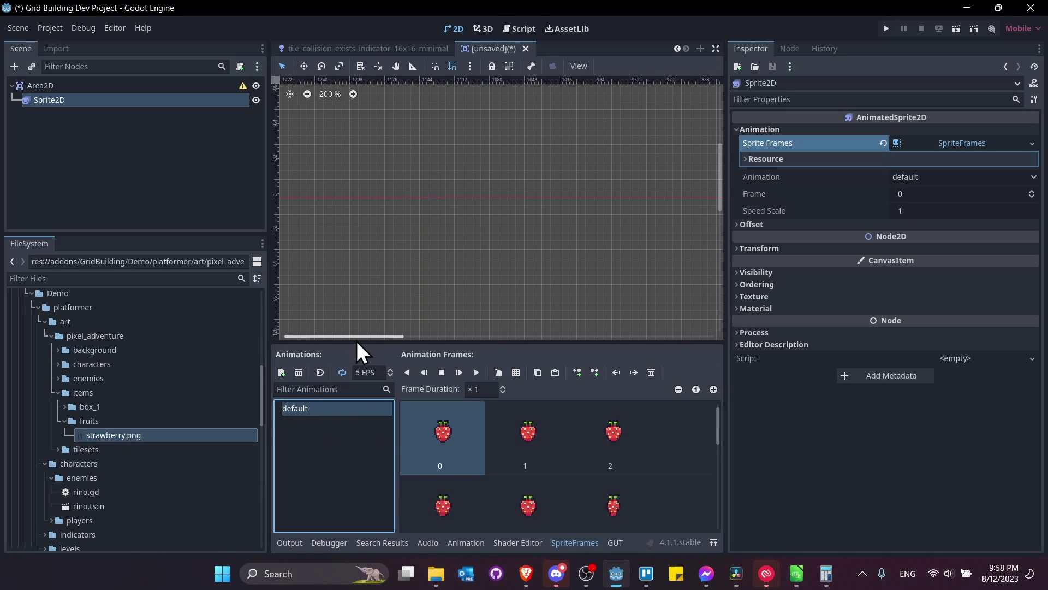
pyautogui.doubleClick(329, 409)
pyautogui.write('lo')
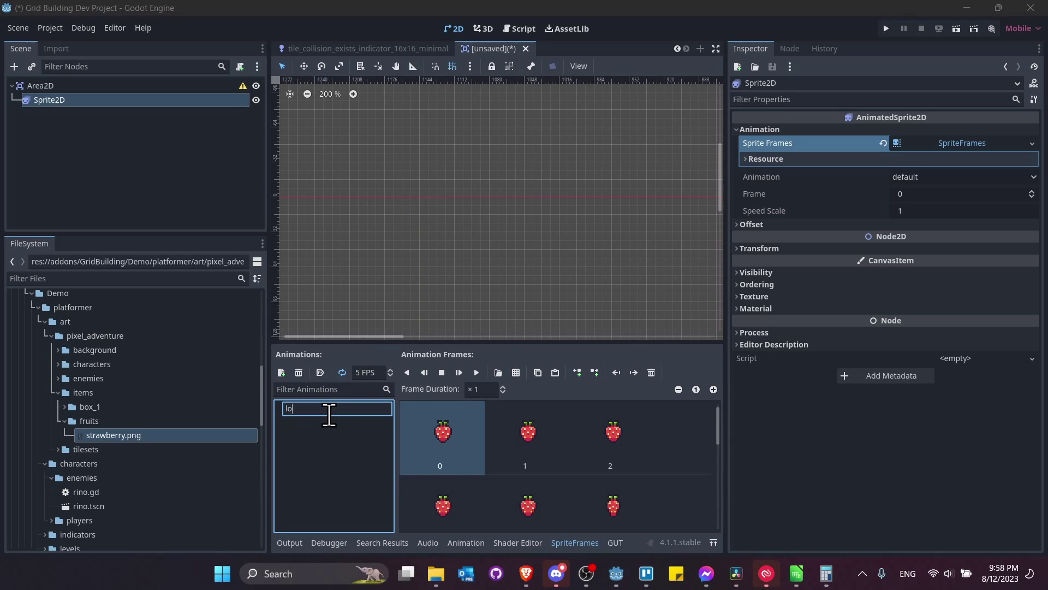
pyautogui.write('op')
pyautogui.press('Return')
# - Set the loop animation's speed to 20 FPS and bring the strawberry sprite into view
pyautogui.click(377, 372)
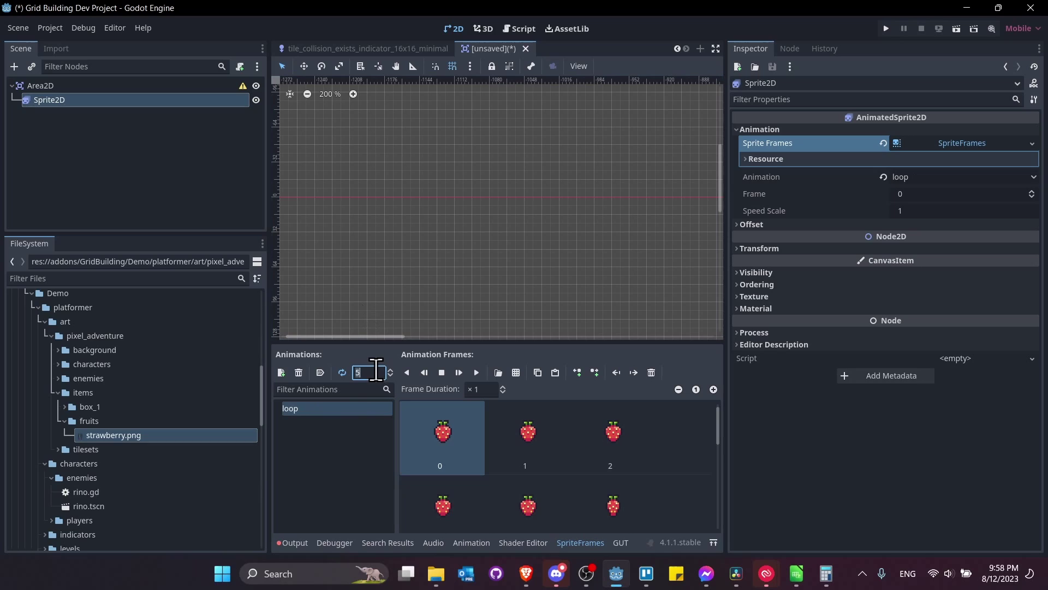
pyautogui.write('20')
pyautogui.scroll(-10, 499, 237)
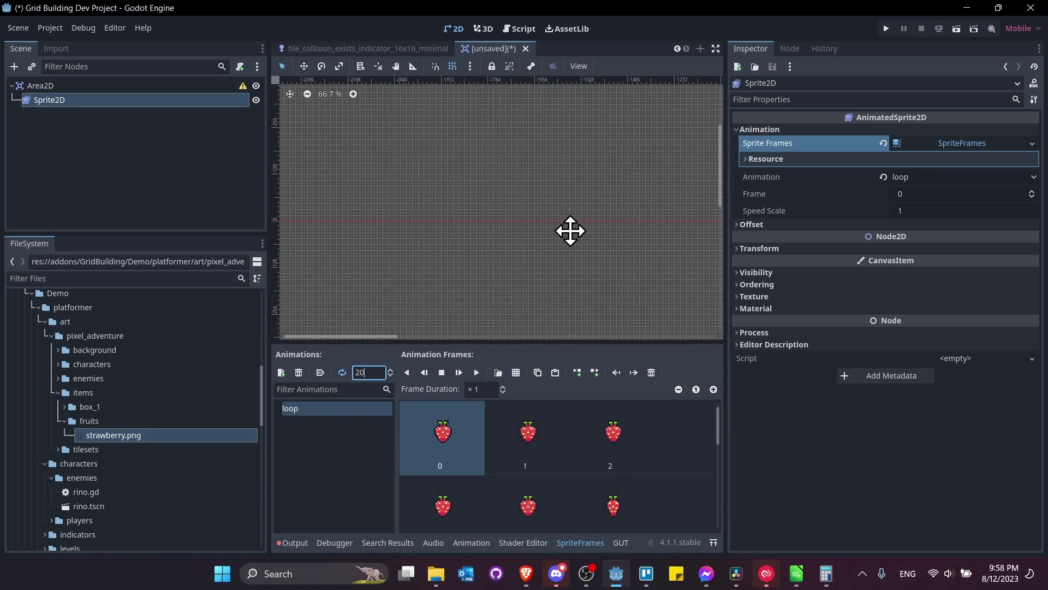
pyautogui.scroll(12, 543, 221)
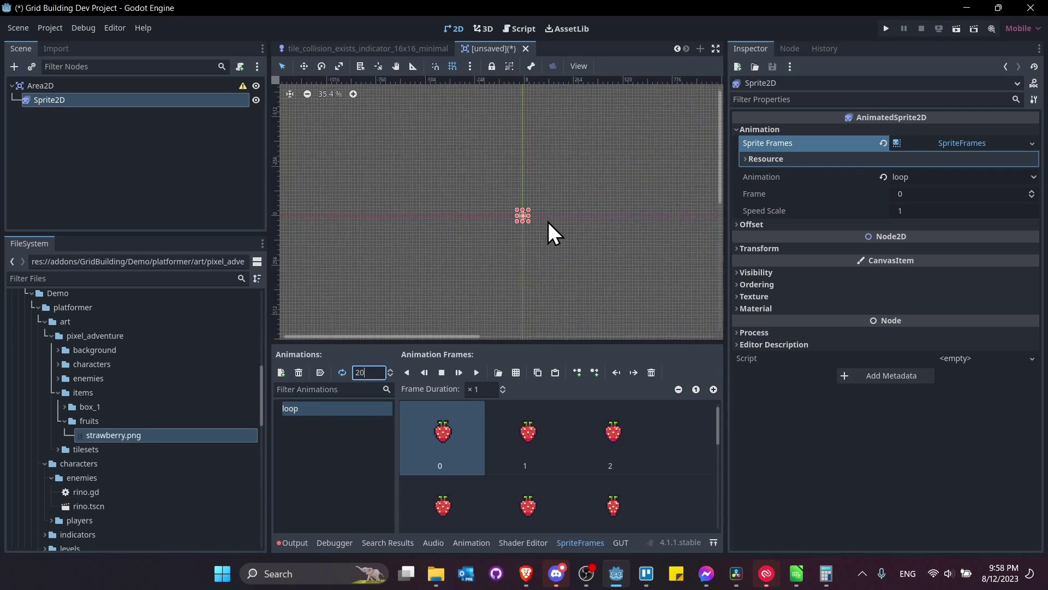
pyautogui.scroll(7, 512, 254)
pyautogui.moveTo(592, 302); pyautogui.dragTo(535, 273, button='middle')
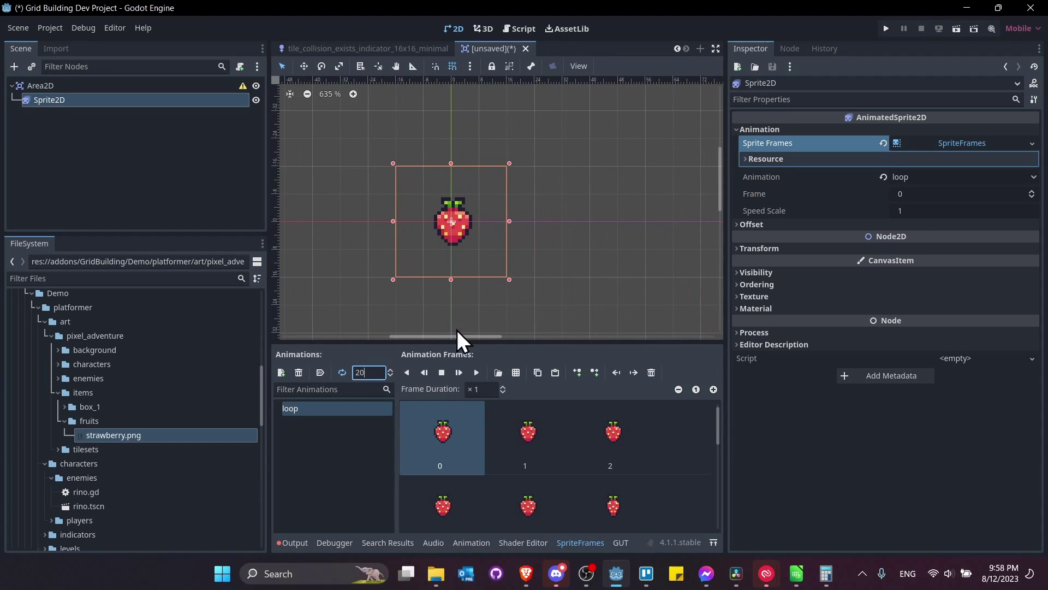
# - Enable autoplay on load for the loop animation and play it as a preview
pyautogui.click(320, 372)
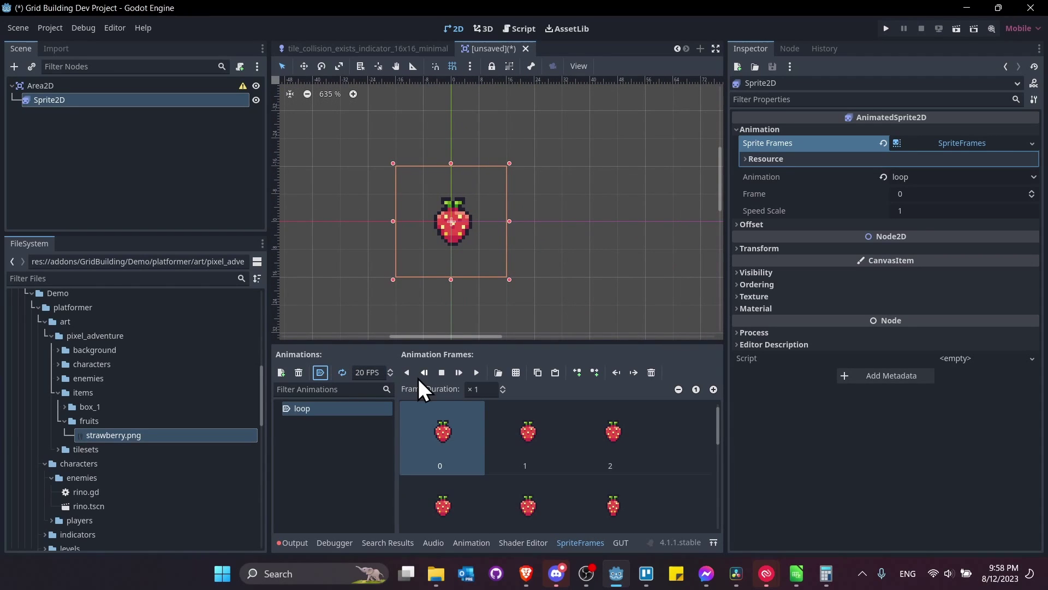
pyautogui.click(475, 372)
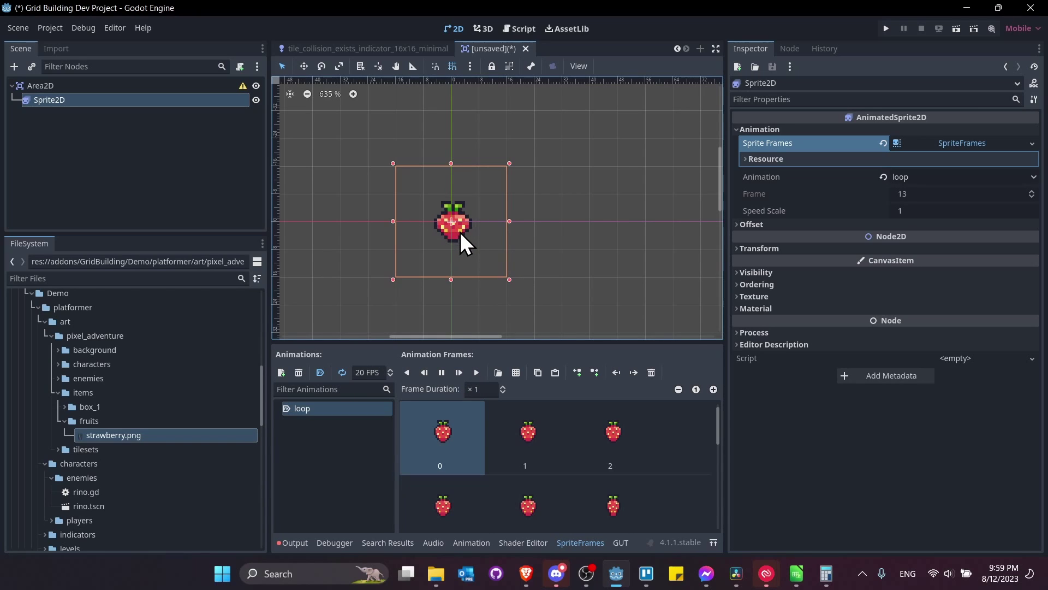
# - Add a CollisionShape2D as a child of the root Area2D node
pyautogui.click(145, 107)
pyautogui.click(125, 83)
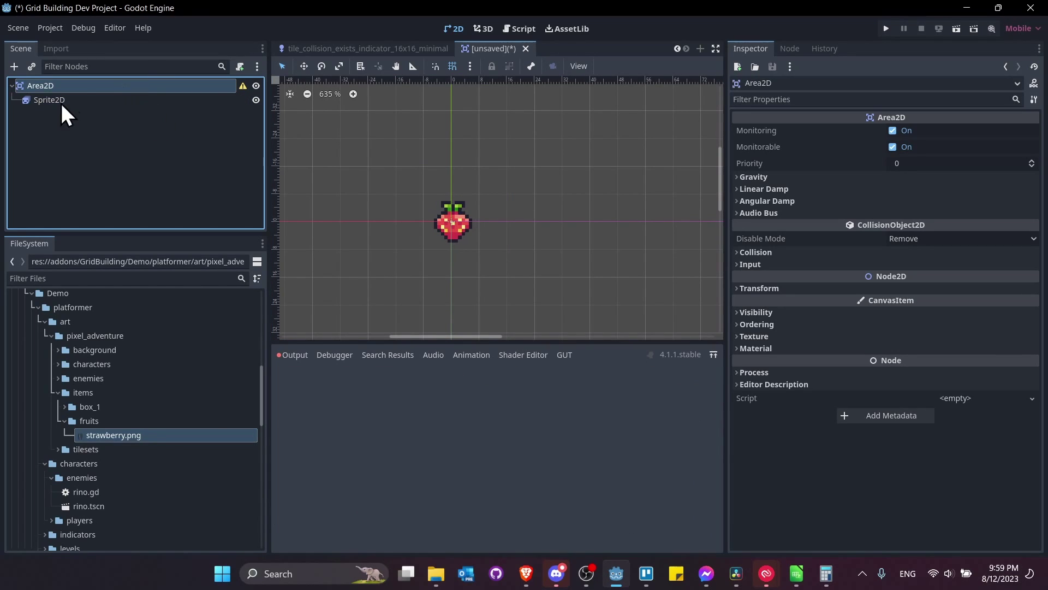
pyautogui.rightClick(143, 87)
pyautogui.click(167, 96)
pyautogui.write('co')
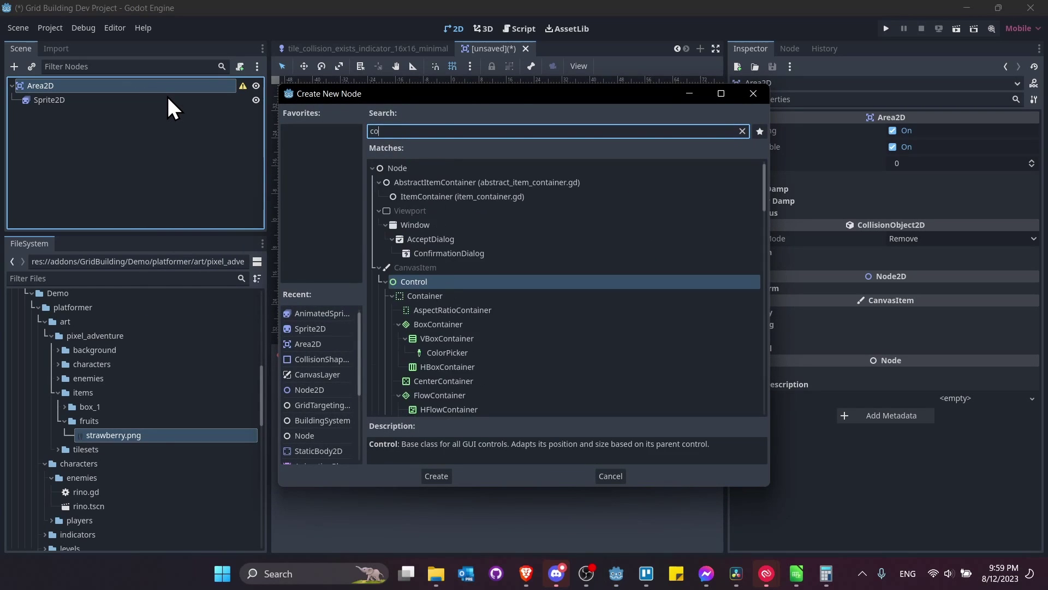
pyautogui.write('llision')
pyautogui.press('Return')
pyautogui.click(934, 131)
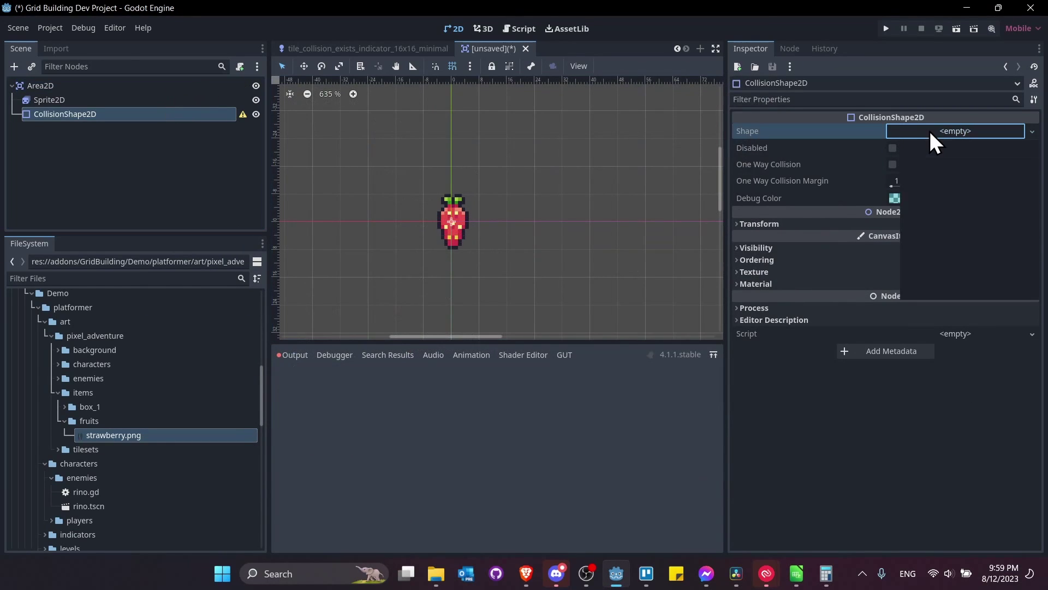
pyautogui.click(924, 208)
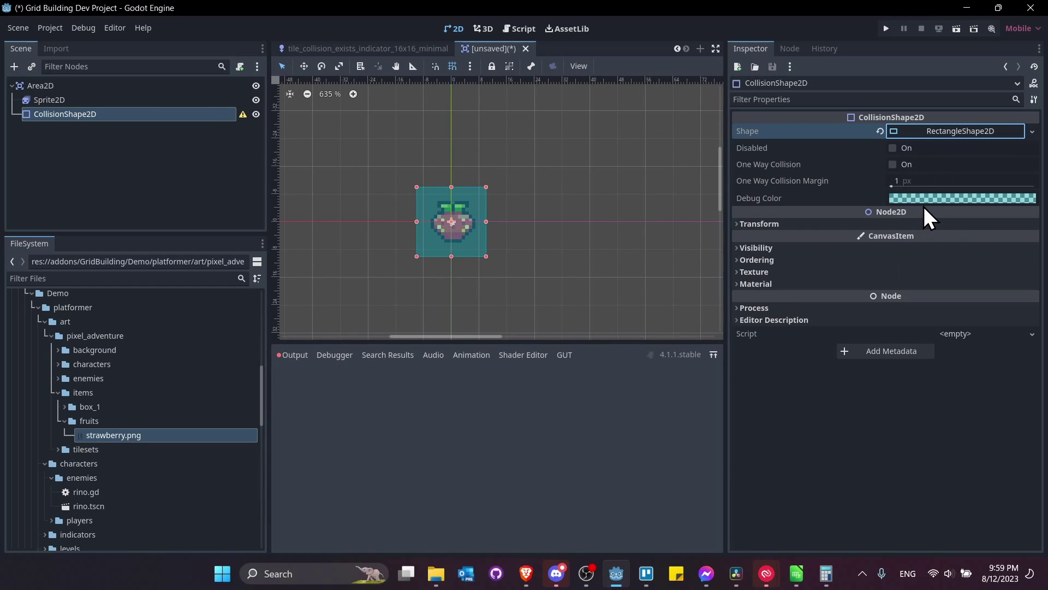
pyautogui.hotkey('ctrl', 'z')
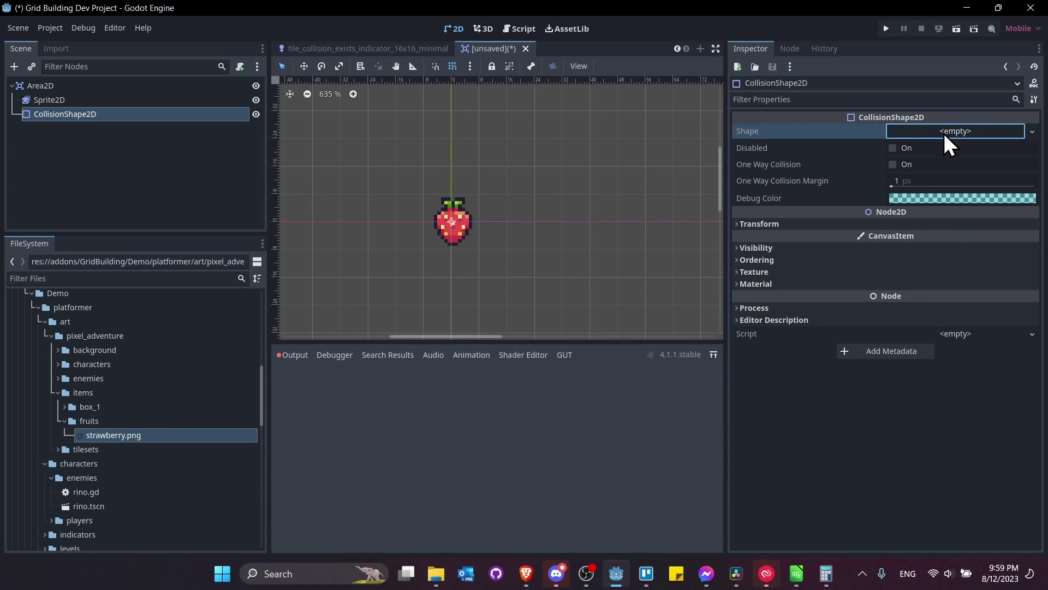
# - Give the collision shape node a new CircleShape2D around the strawberry
pyautogui.click(948, 132)
pyautogui.click(953, 224)
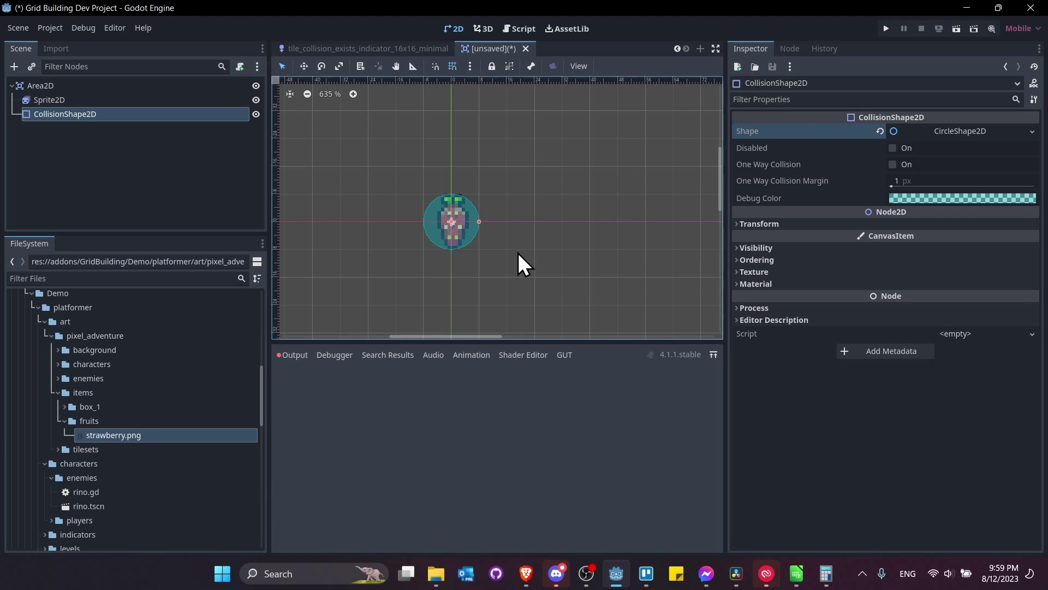
pyautogui.scroll(1, 519, 253)
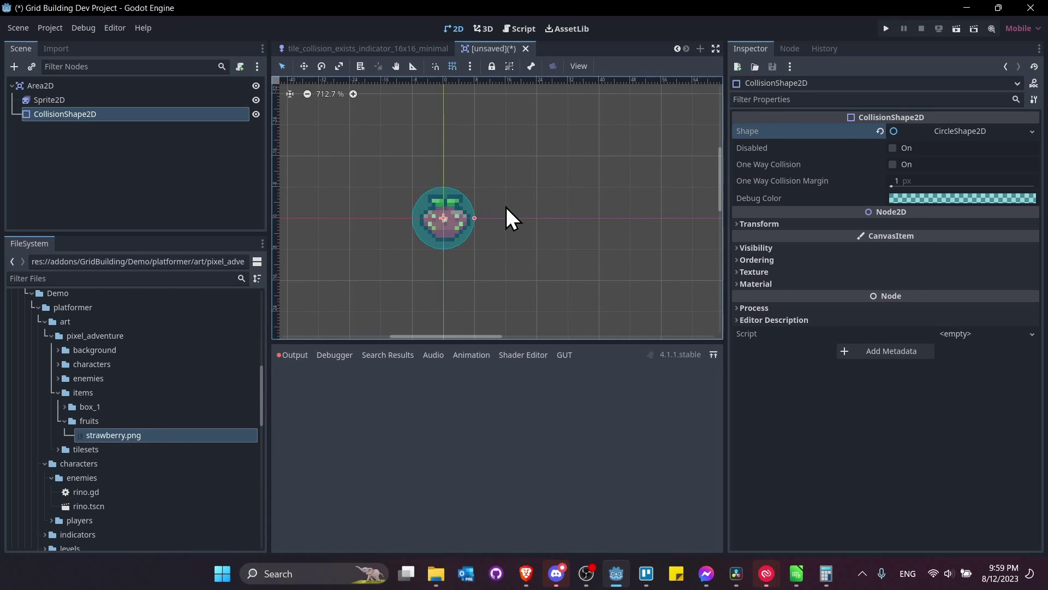
pyautogui.moveTo(501, 209); pyautogui.dragTo(530, 206, button='middle')
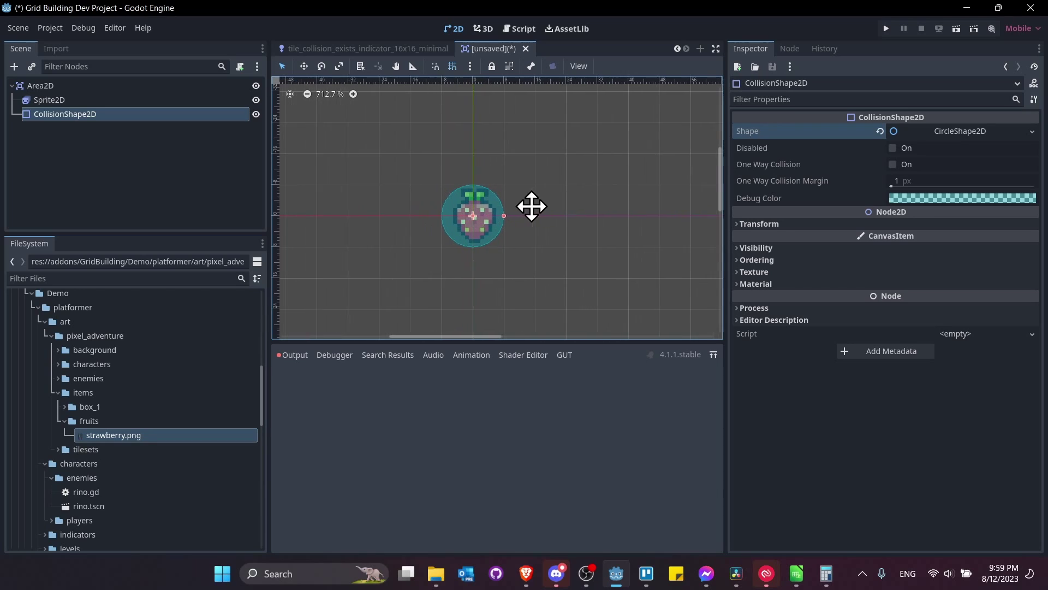
pyautogui.scroll(2, 356, 238)
# - Clear the root Area2D's collision layers and set its collision mask to layer 2 only
pyautogui.click(104, 85)
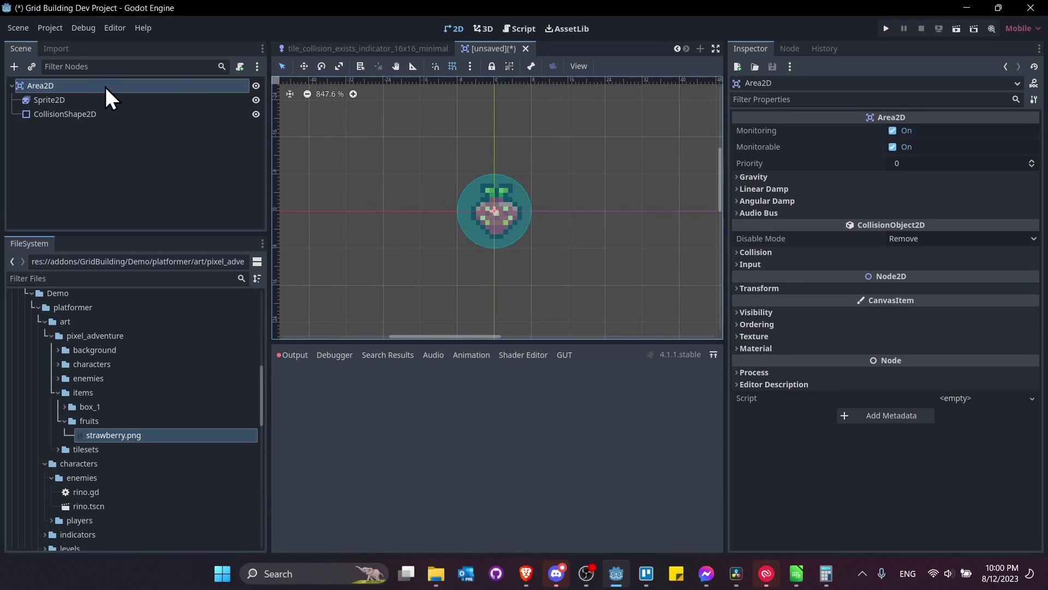
pyautogui.click(753, 253)
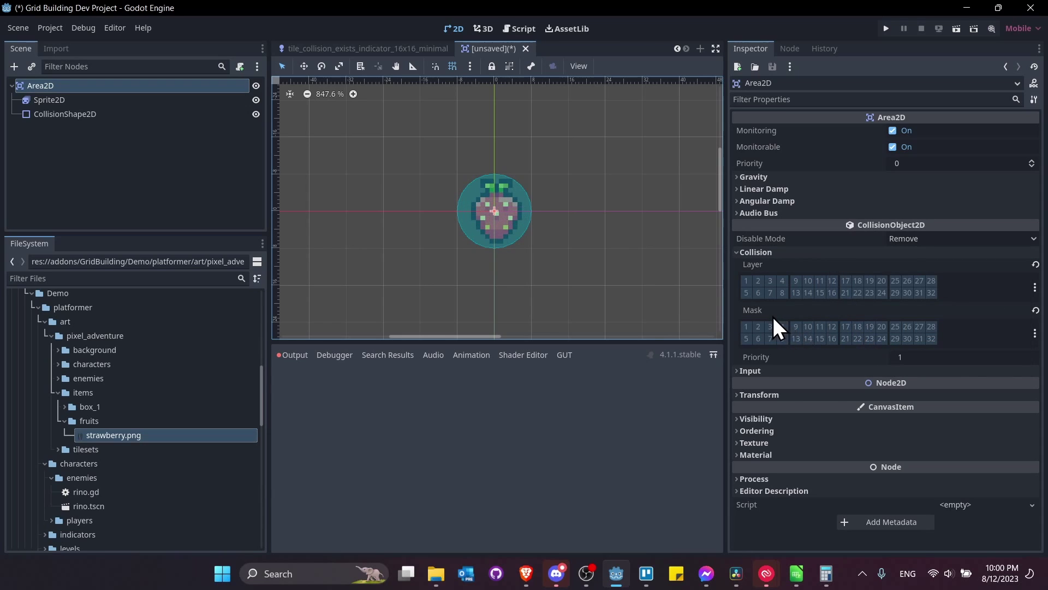
pyautogui.click(758, 326)
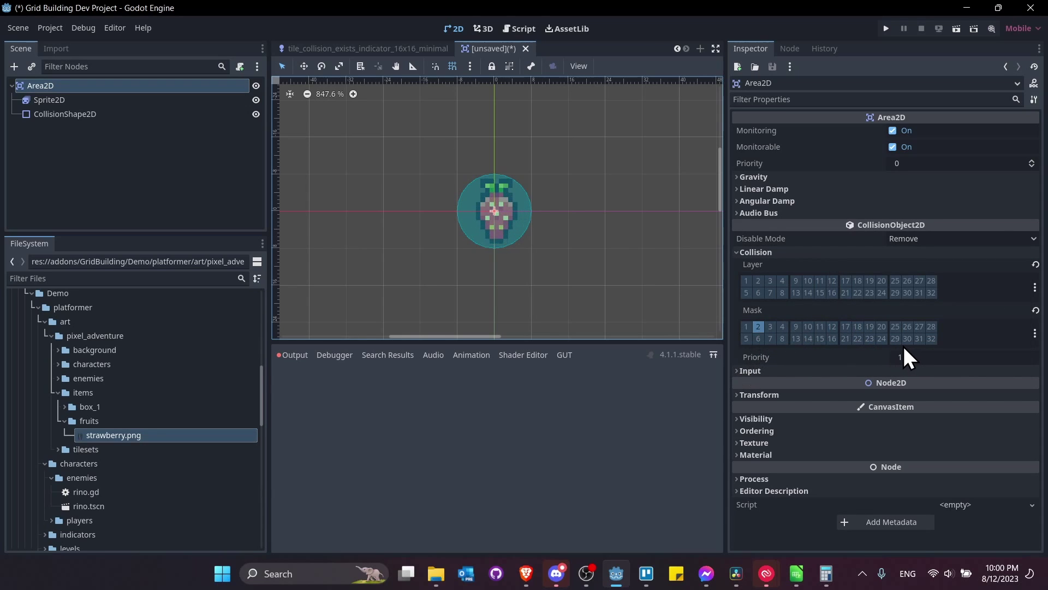
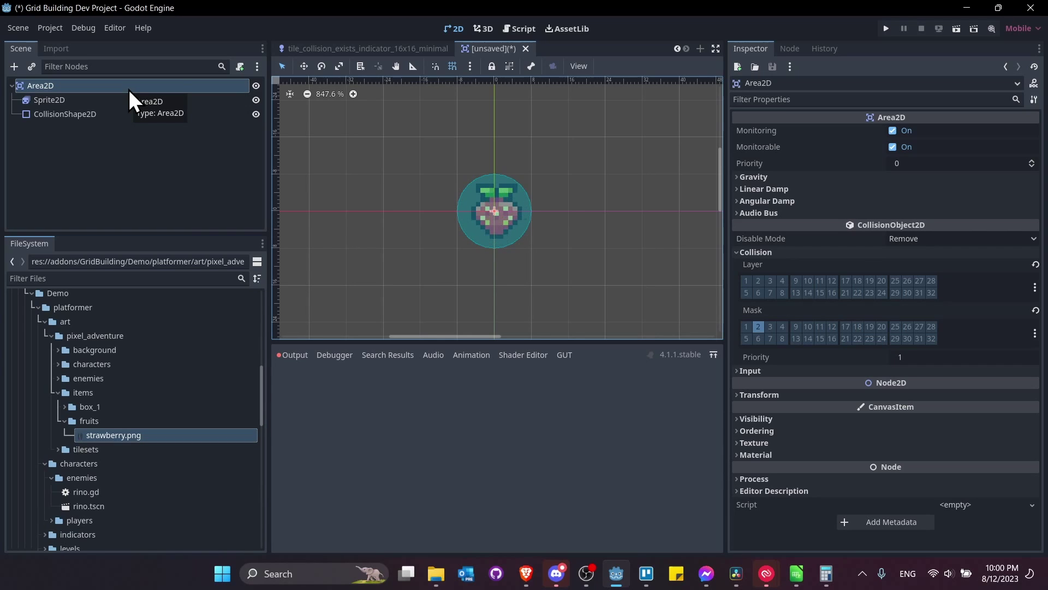
# - Rename the root Area2D node to StrawberryPickup
pyautogui.doubleClick(128, 88)
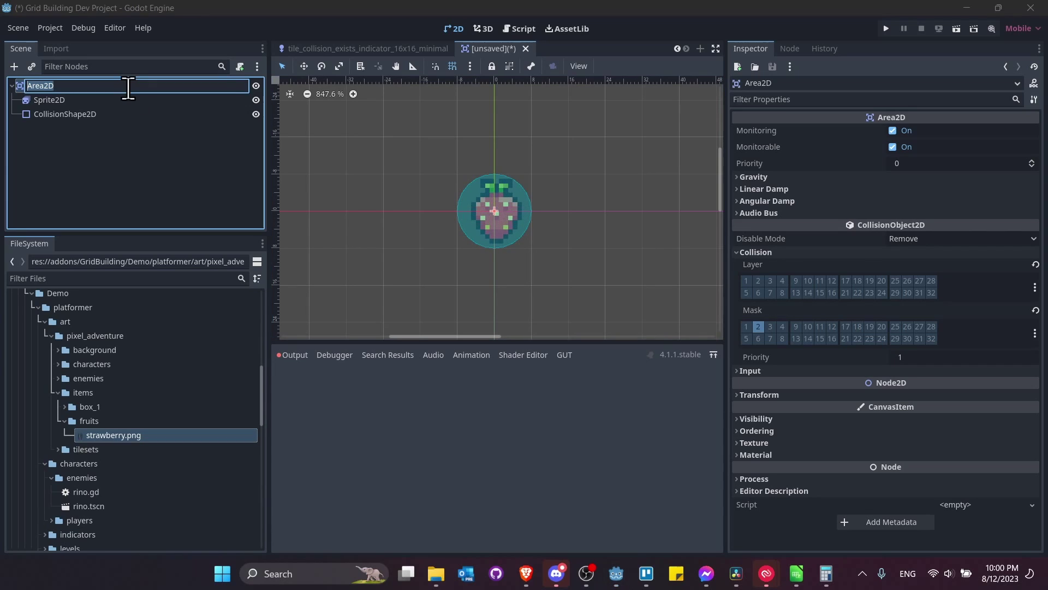
pyautogui.write('Star')
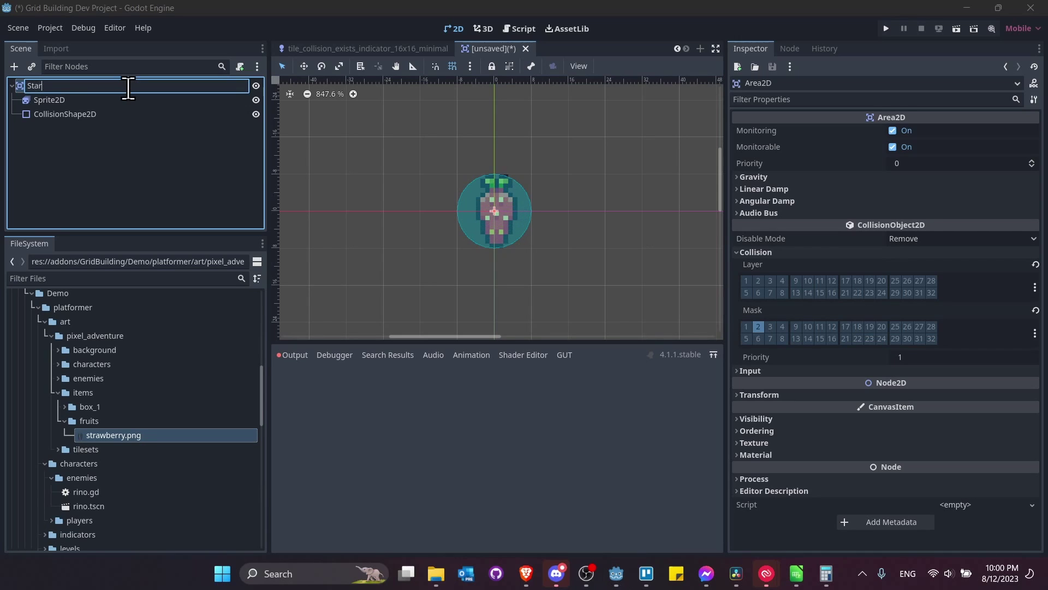
pyautogui.press('BackSpace')
pyautogui.press('BackSpace')
pyautogui.write('rawberryPickup')
pyautogui.press('Return')
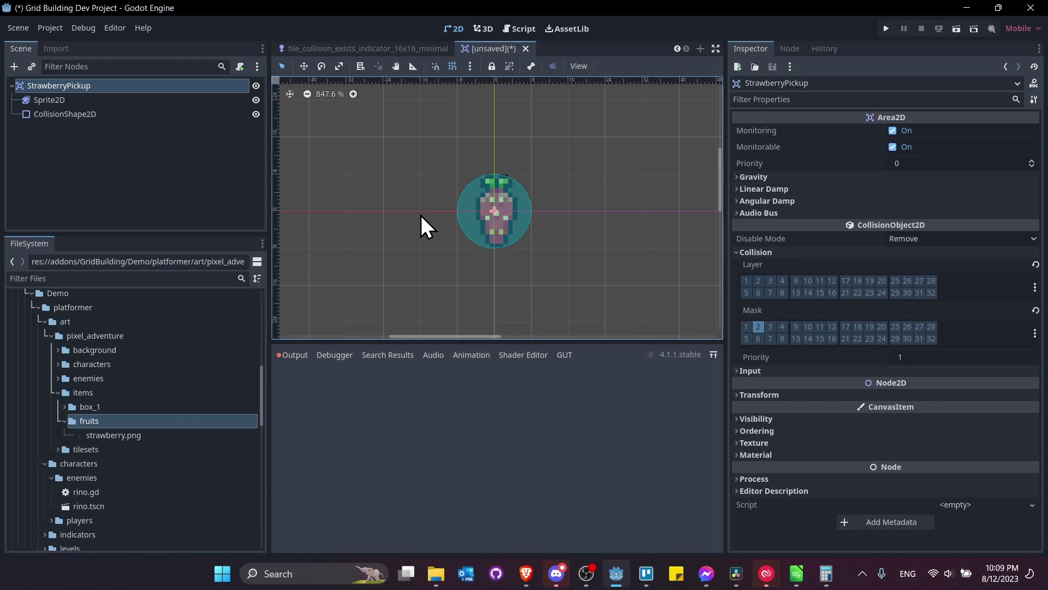
# - Save the scene as strawberry_pickup.tscn in the Demo/platformer/objects/pickups folder
pyautogui.hotkey('ctrl', 's')
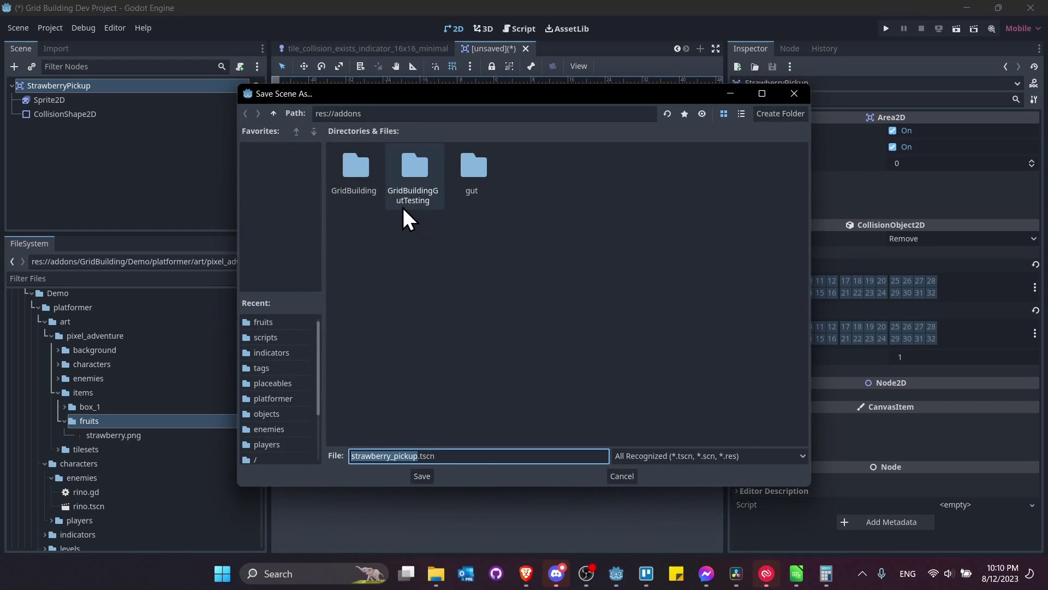
pyautogui.doubleClick(363, 168)
pyautogui.doubleClick(474, 167)
pyautogui.doubleClick(571, 160)
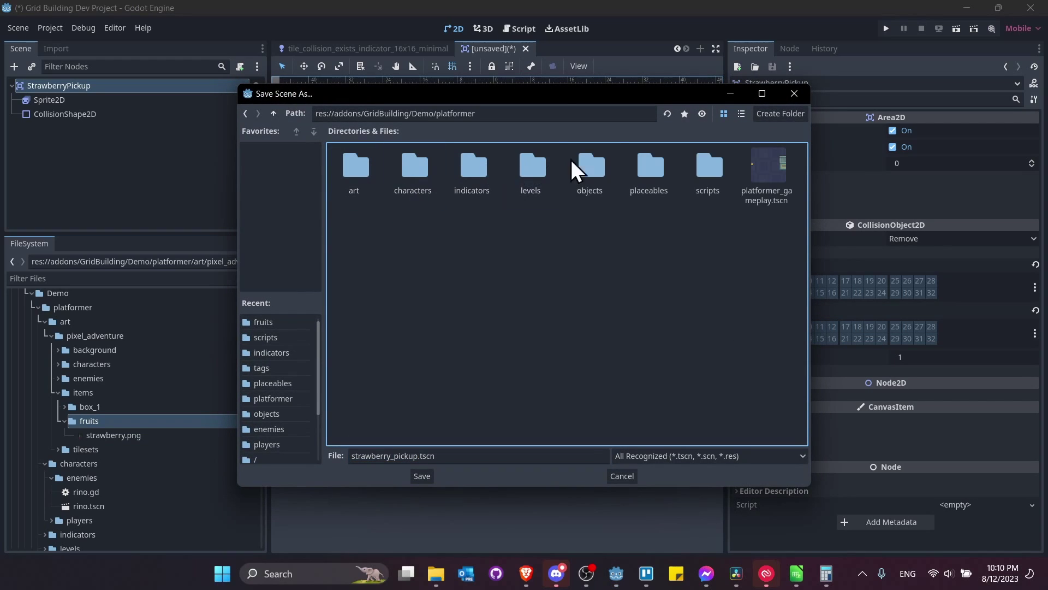
pyautogui.doubleClick(600, 165)
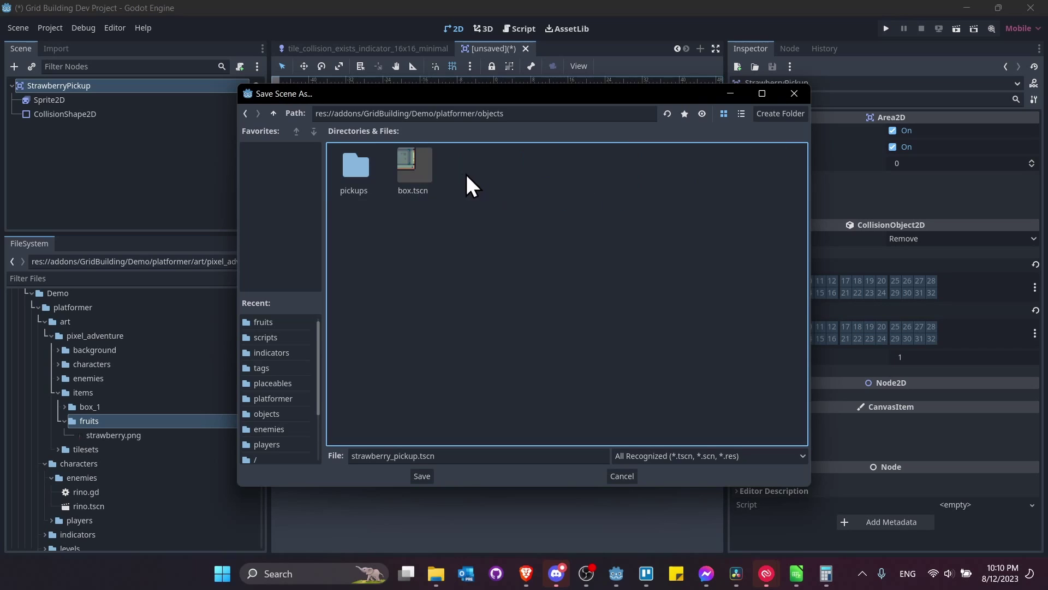
pyautogui.doubleClick(355, 170)
pyautogui.click(423, 475)
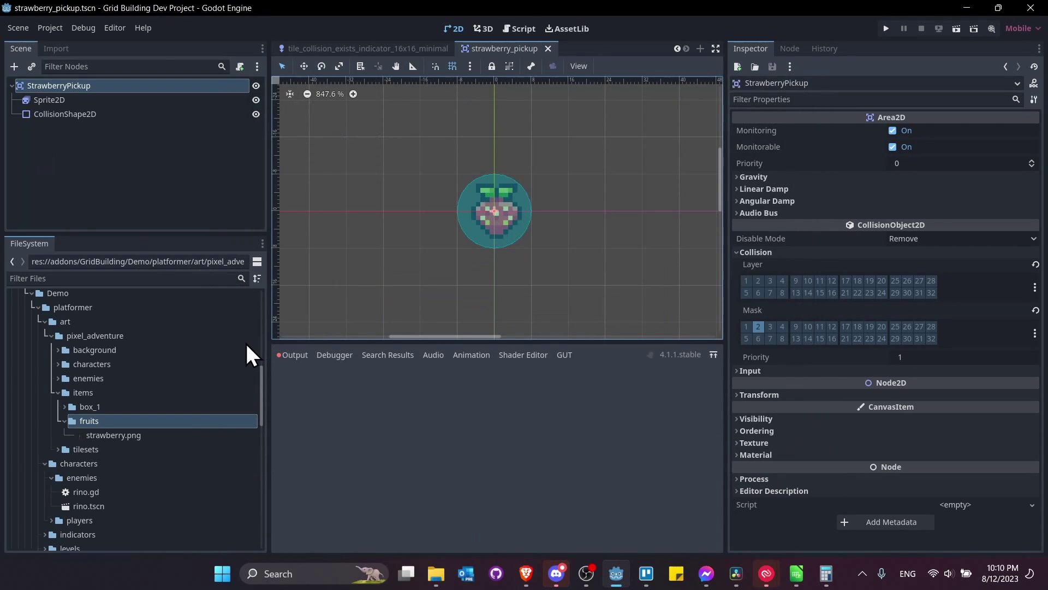
# - Attach a new default-template GDScript named pickup.gd, saved in the pickups folder, to the StrawberryPickup node
pyautogui.click(239, 67)
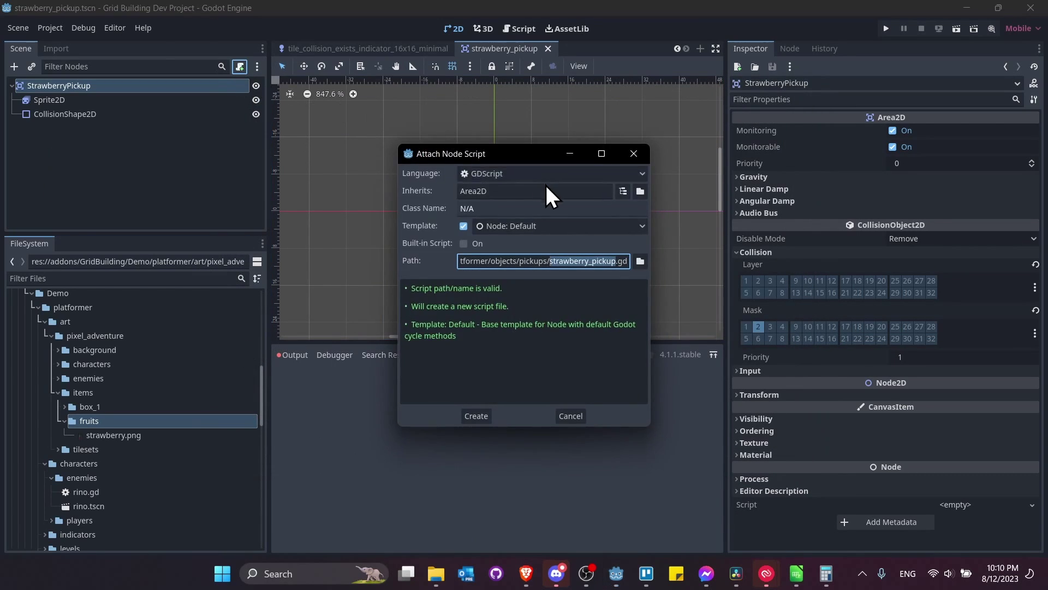
pyautogui.click(596, 262)
pyautogui.moveTo(595, 263); pyautogui.dragTo(554, 263)
pyautogui.press('BackSpace')
pyautogui.press('BackSpace')
pyautogui.click(482, 417)
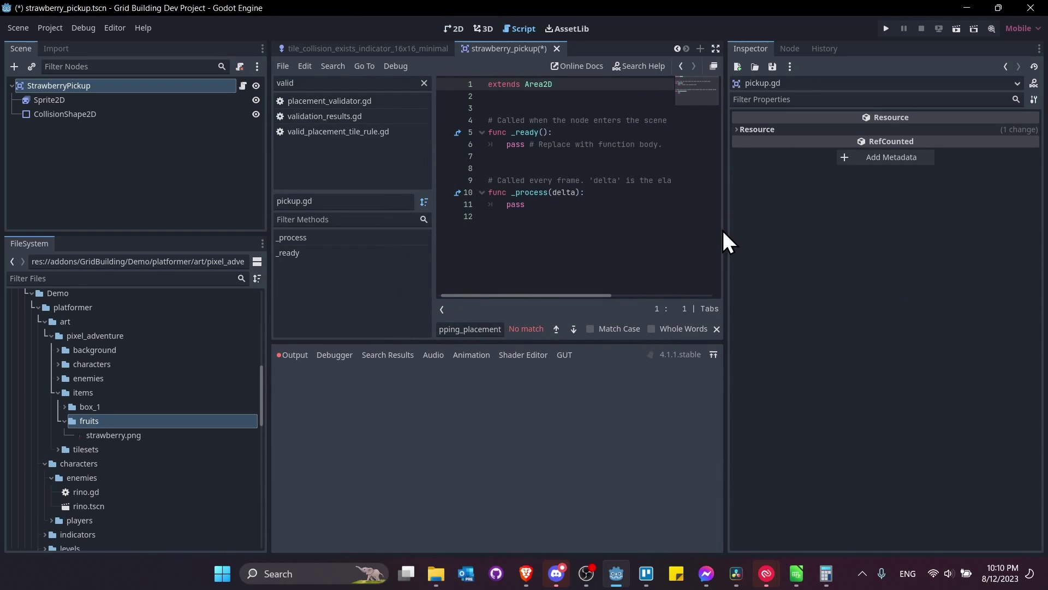
# - Examine the StrawberryPickup node's signals and the connection options for body_entered
pyautogui.moveTo(728, 232); pyautogui.dragTo(795, 232)
pyautogui.click(638, 223)
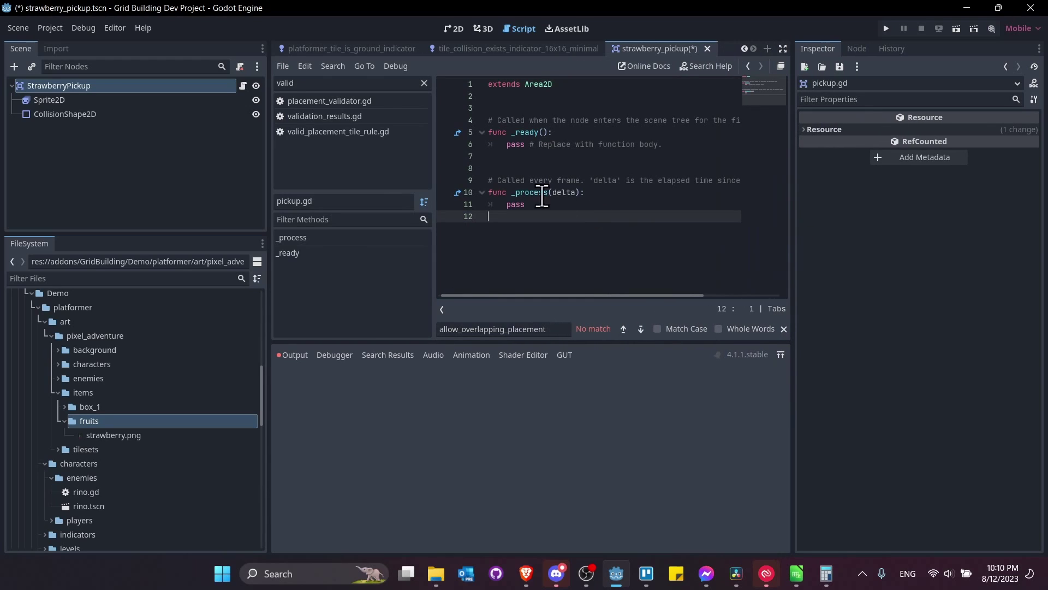
pyautogui.click(102, 86)
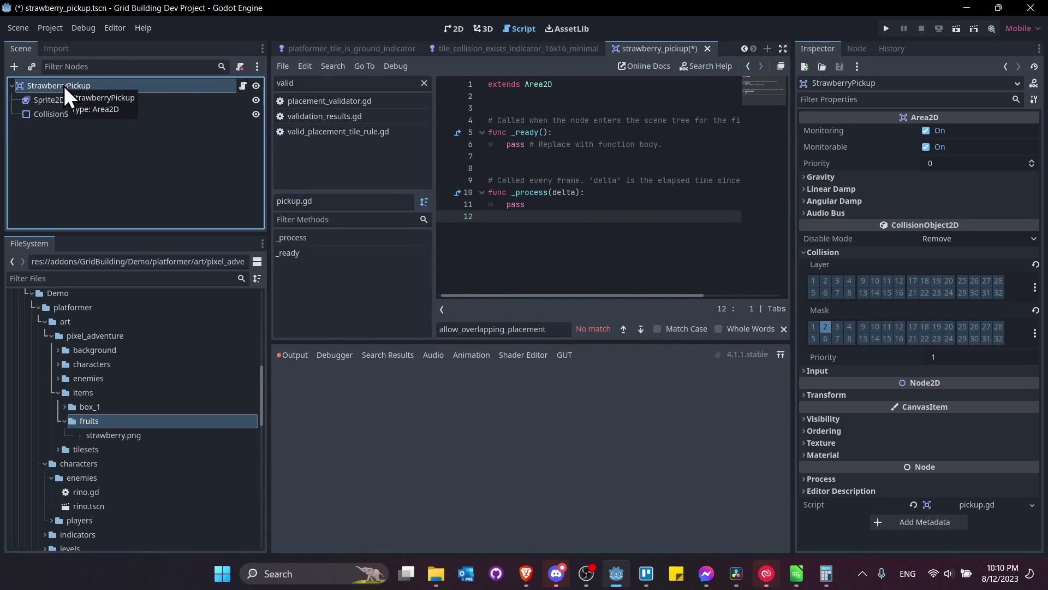
pyautogui.click(852, 48)
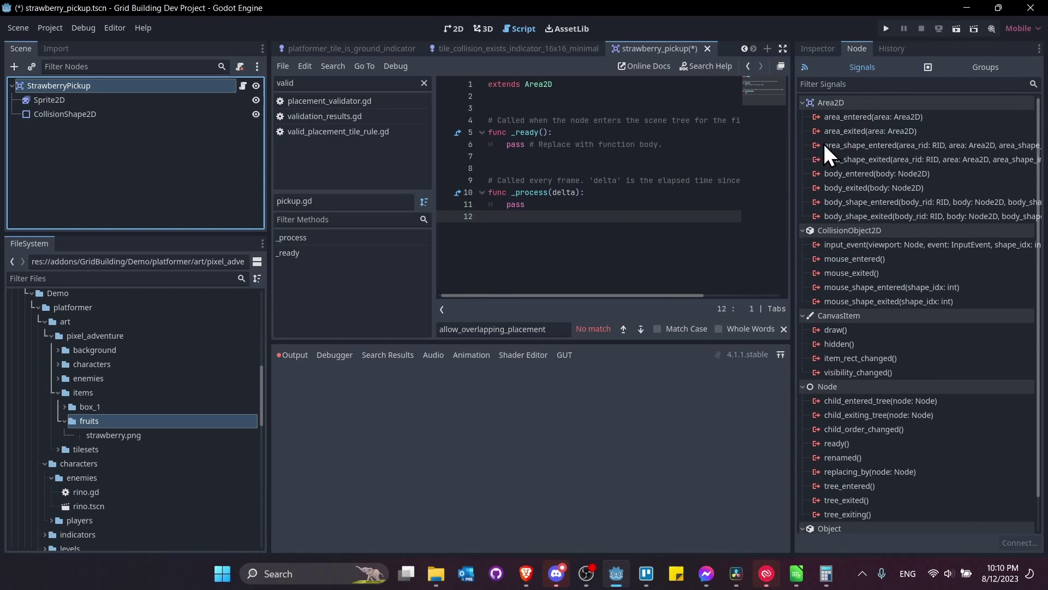
pyautogui.moveTo(788, 156); pyautogui.dragTo(746, 164)
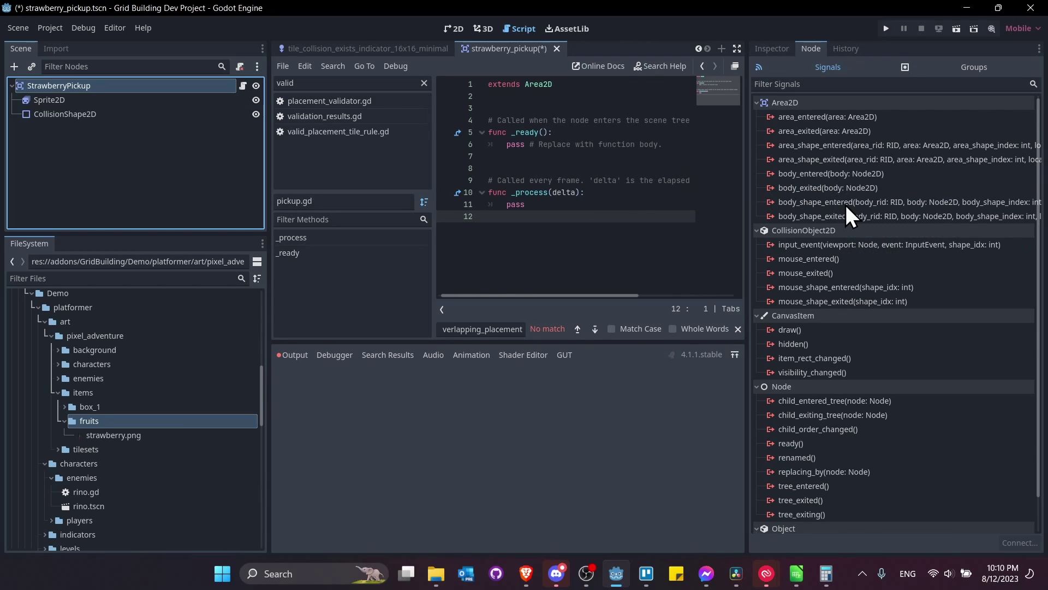
pyautogui.moveTo(855, 189)
pyautogui.click(493, 224)
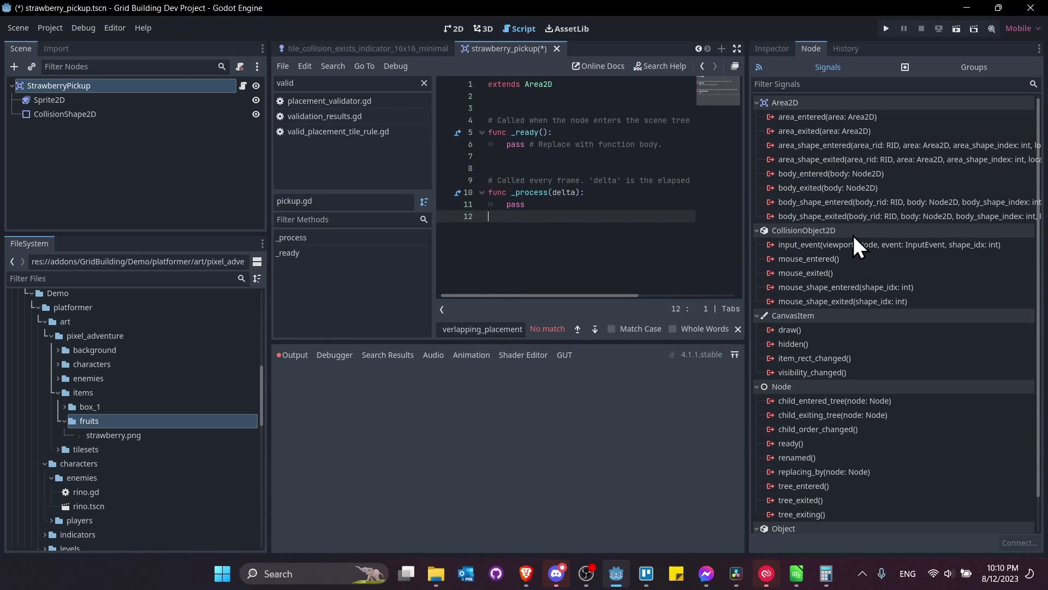
pyautogui.doubleClick(800, 175)
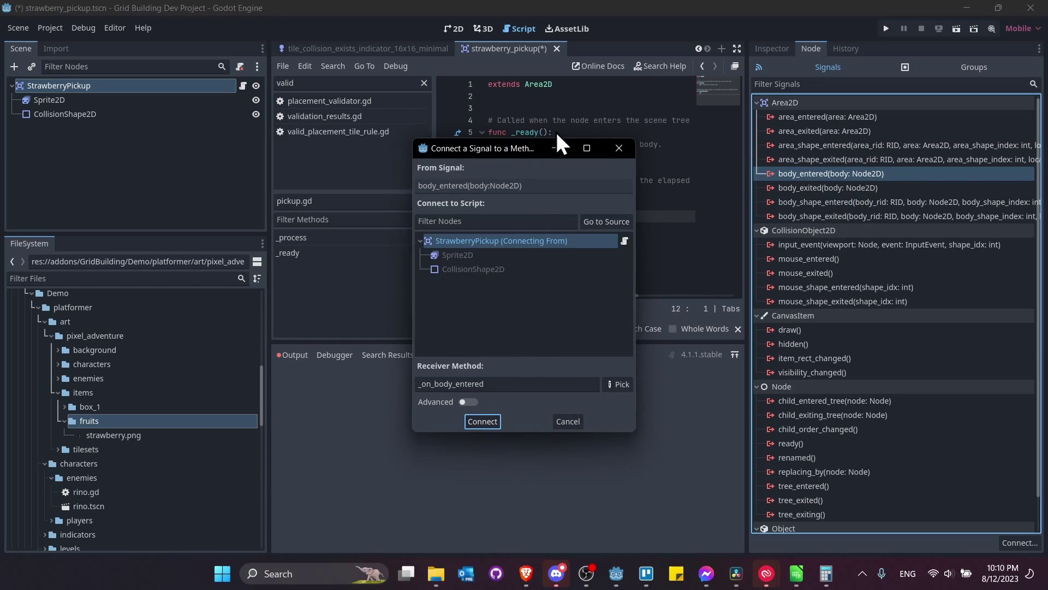
pyautogui.click(619, 147)
# - In _ready(), replace the placeholder line with connect("body_entered", _on_body_entered)
pyautogui.moveTo(675, 145); pyautogui.dragTo(506, 148)
pyautogui.write('connect(')
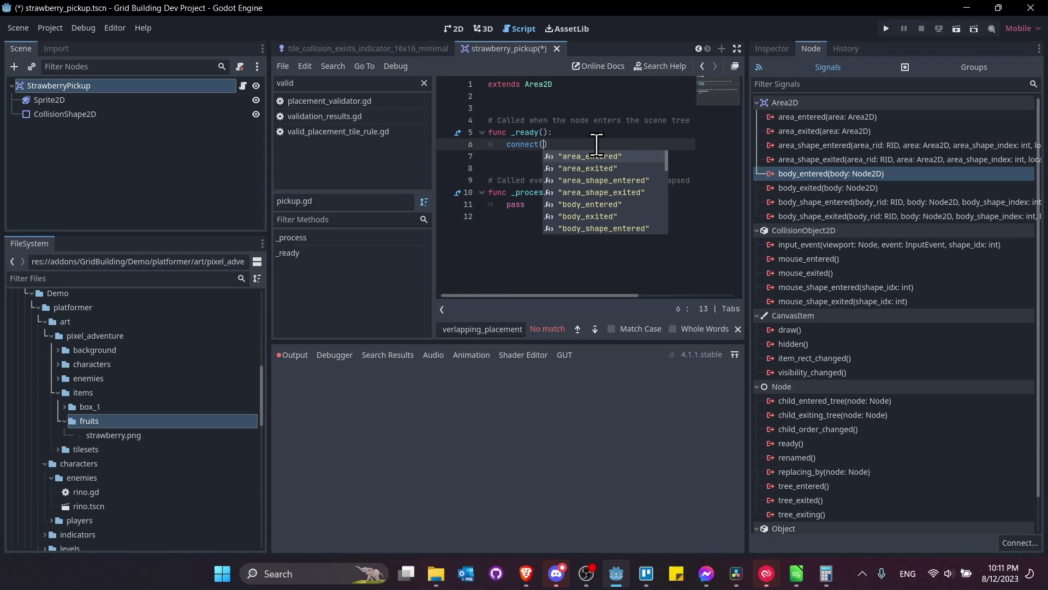
pyautogui.write('"bod')
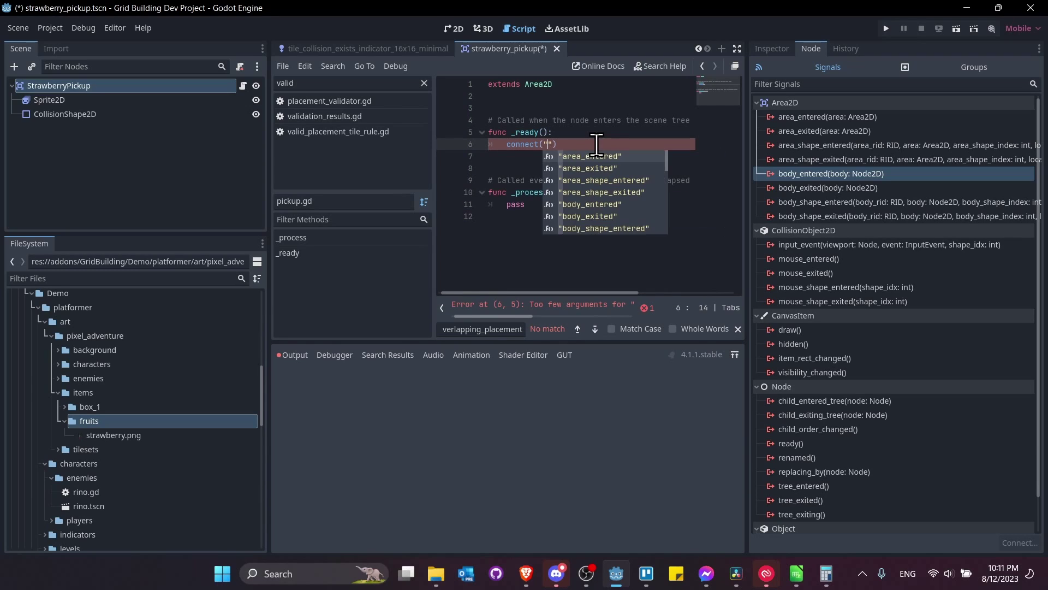
pyautogui.press('Return')
pyautogui.write(', ')
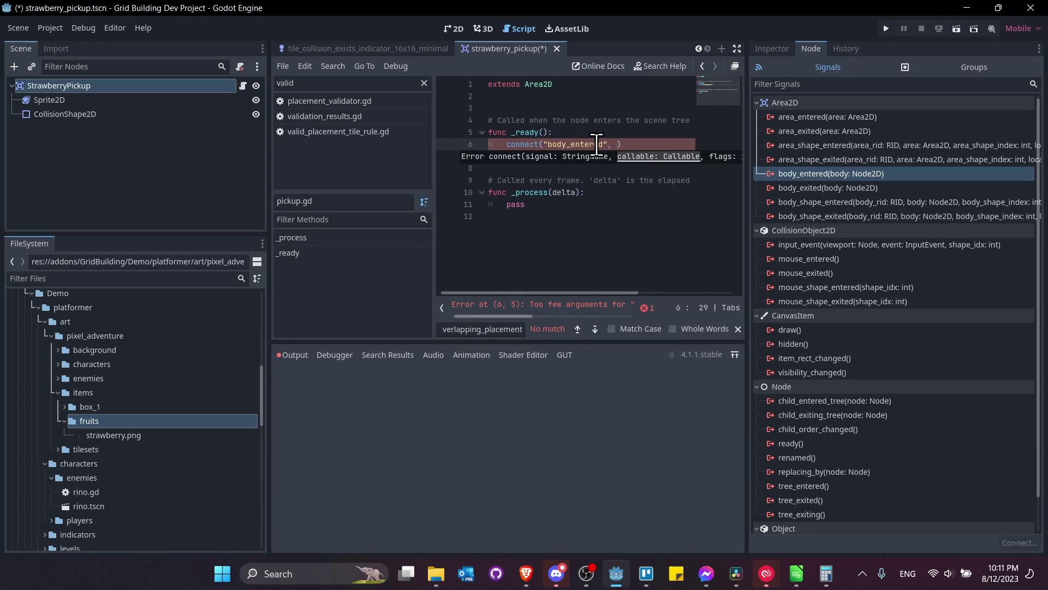
pyautogui.write('_on_')
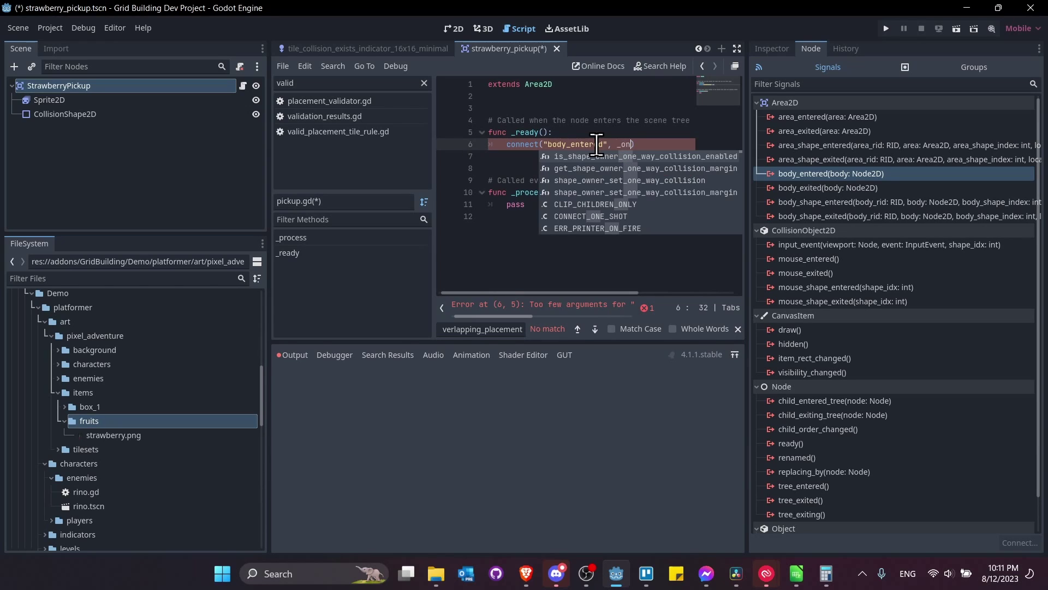
pyautogui.write('body_entered)')
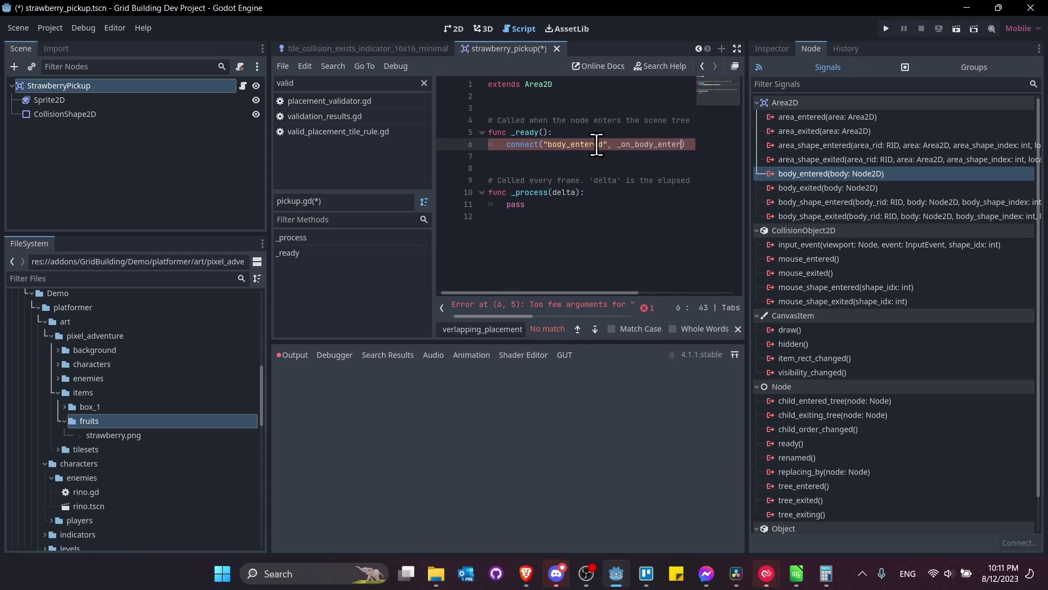
# - Enlarge the script editor area and delete the _process function with its comment from pickup.gd
pyautogui.moveTo(747, 188); pyautogui.dragTo(923, 191)
pyautogui.moveTo(724, 340); pyautogui.dragTo(735, 458)
pyautogui.moveTo(267, 178); pyautogui.dragTo(199, 179)
pyautogui.moveTo(415, 221); pyautogui.dragTo(425, 168)
pyautogui.press('BackSpace')
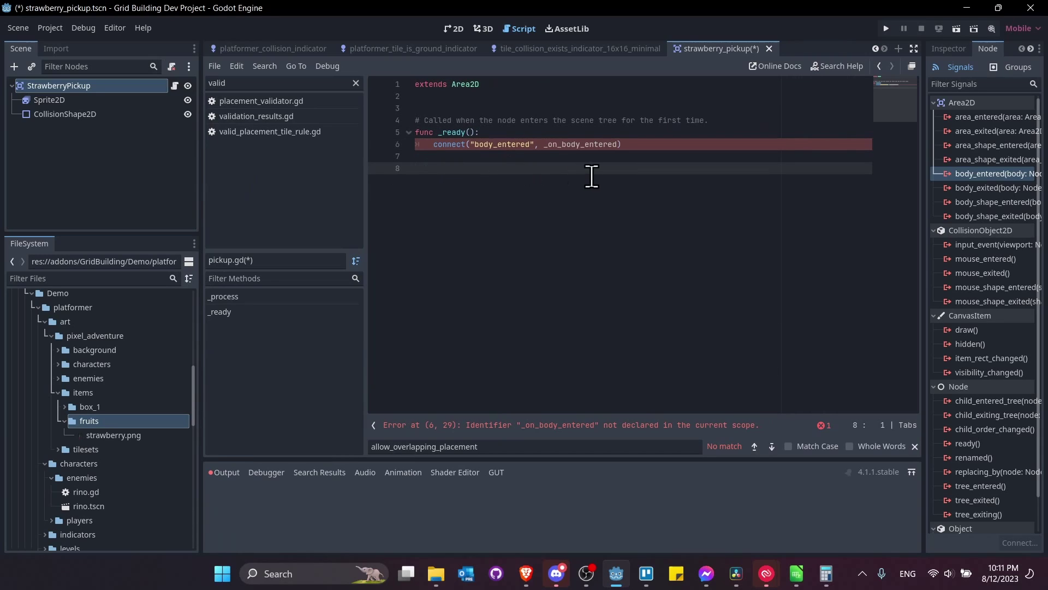
# - Define an _on_body_entered() function that calls queue_free(), and save the script
pyautogui.write('_on_body_entered():')
pyautogui.press('Return')
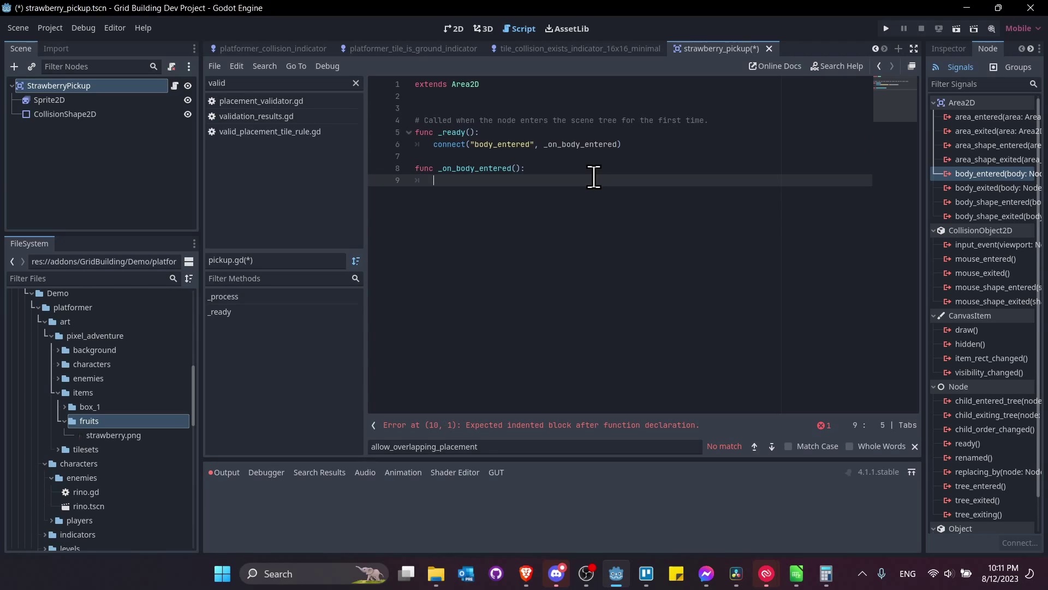
pyautogui.write('queue')
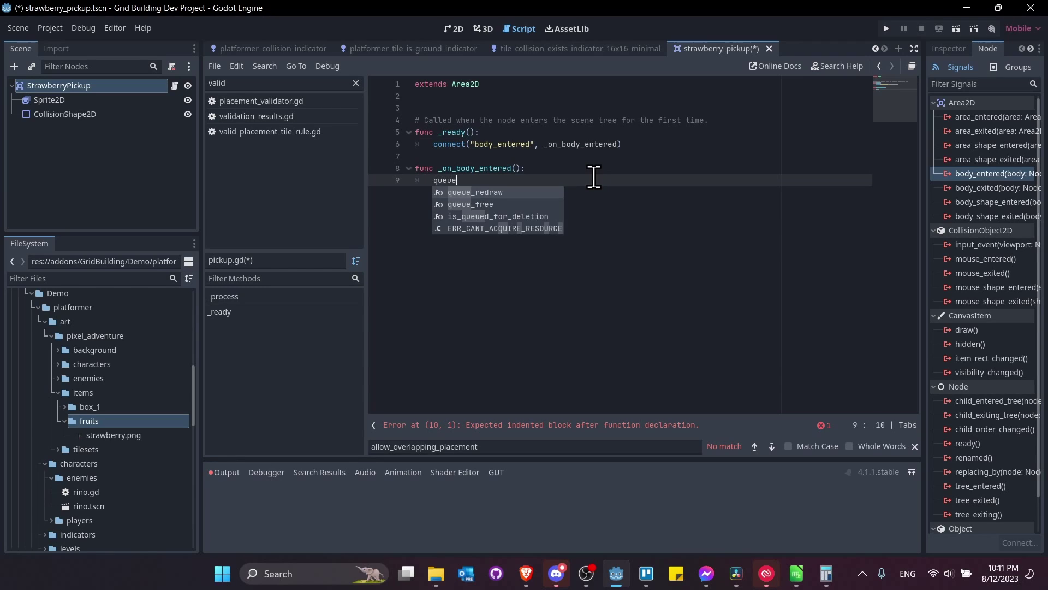
pyautogui.press('Down')
pyautogui.press('Return')
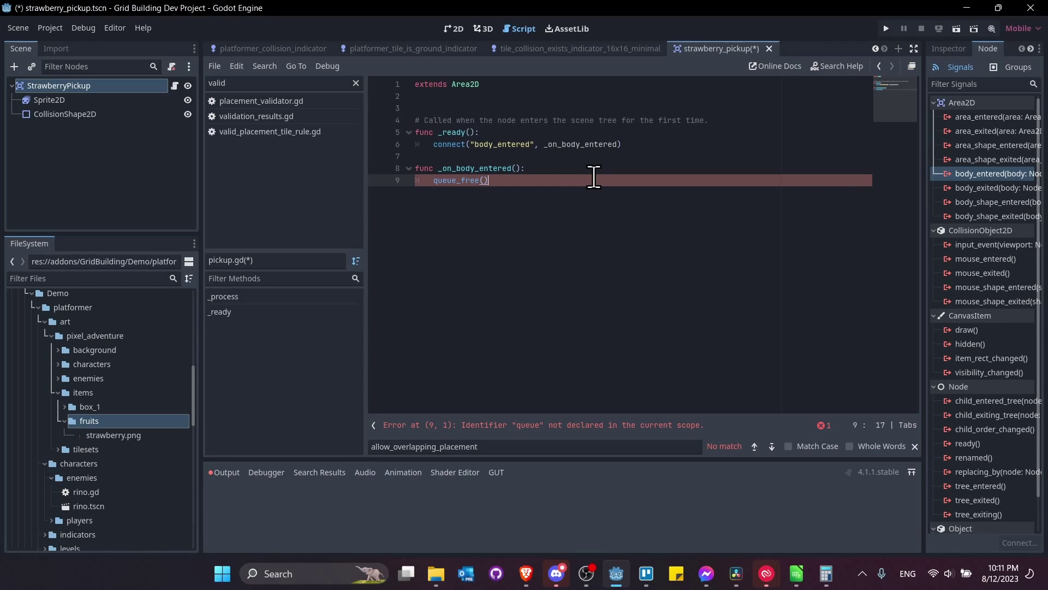
pyautogui.press('Return')
pyautogui.hotkey('ctrl', 's')
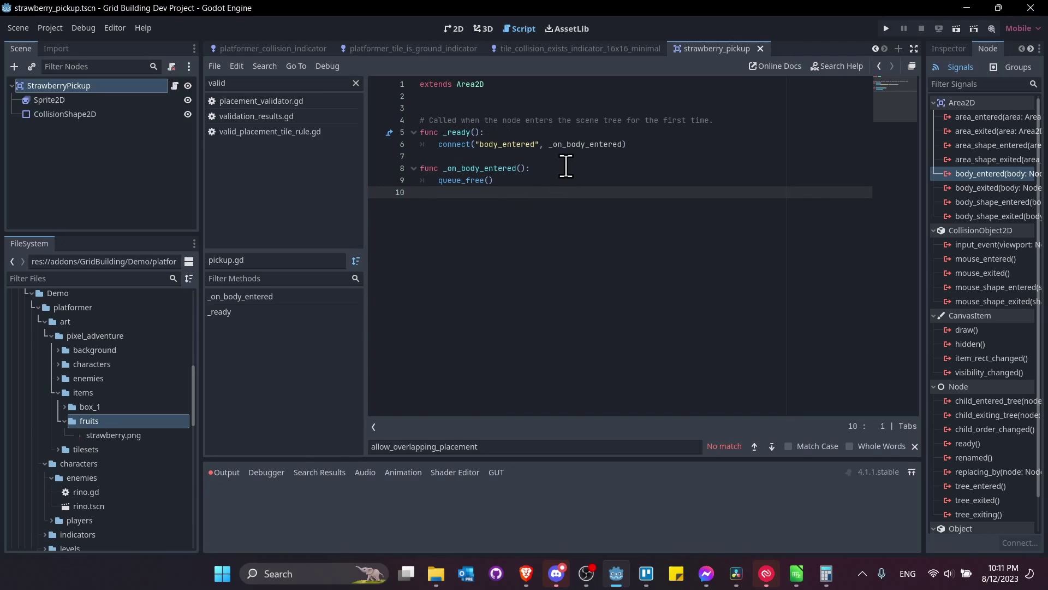
# - Add a _pickup_effect(target : Node2D) function containing only pass below _on_body_entered, and save
pyautogui.press('Return')
pyautogui.write('func ')
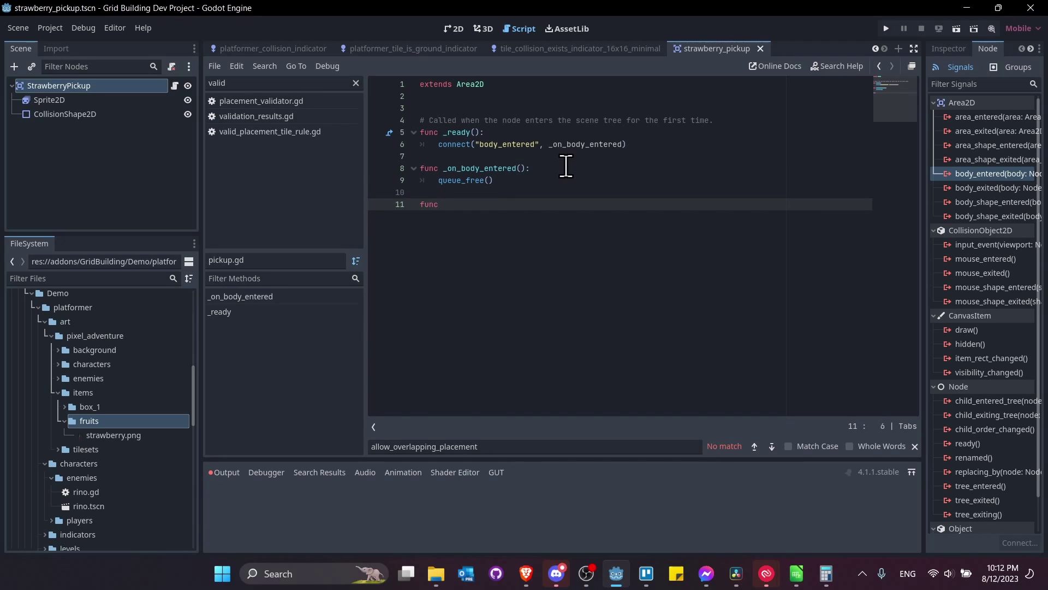
pyautogui.write('_')
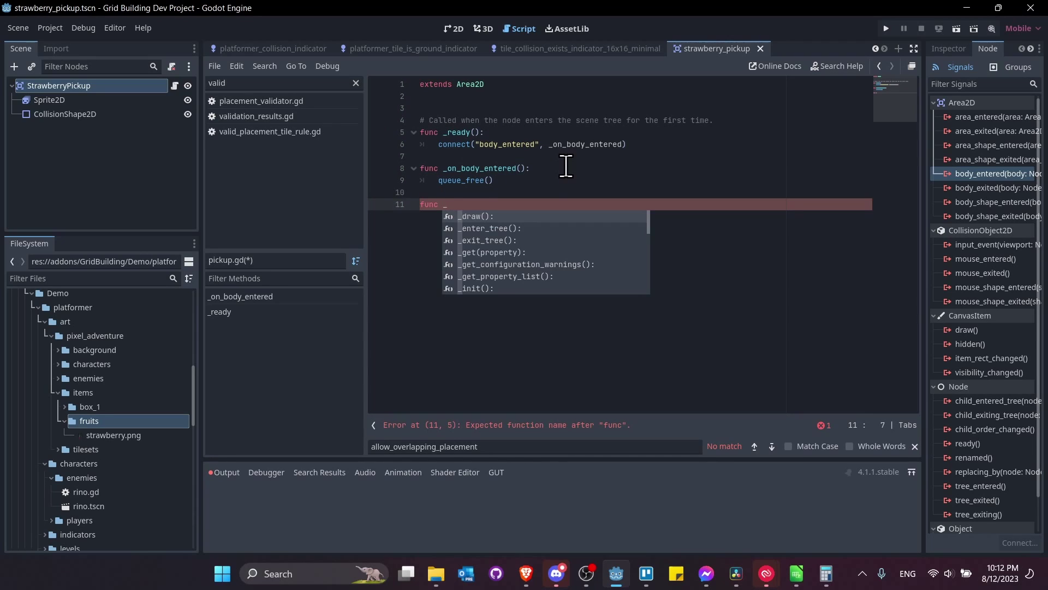
pyautogui.write('pickup_effect')
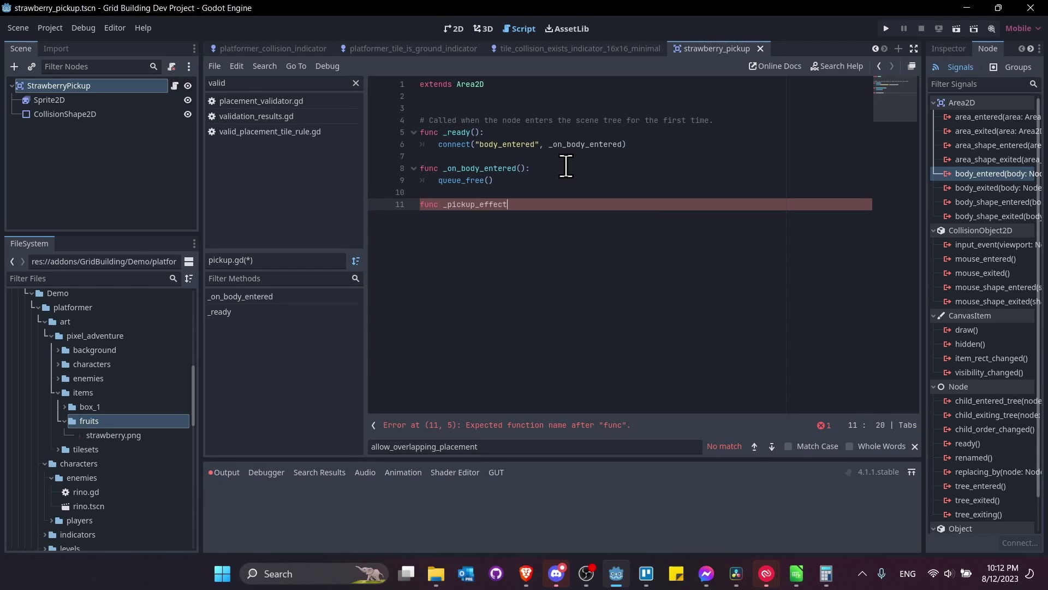
pyautogui.write('(')
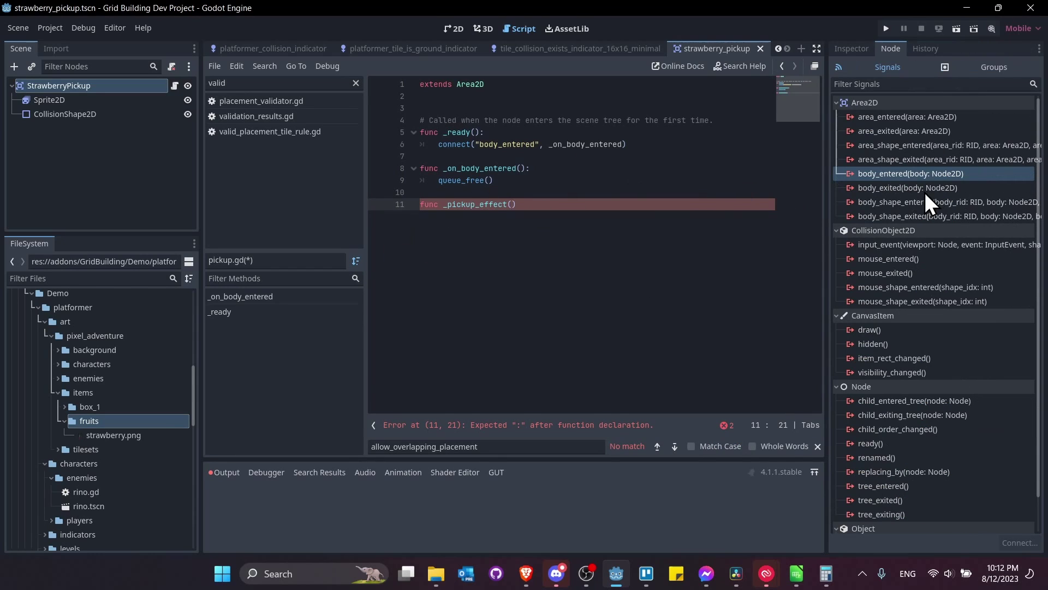
pyautogui.write('target : Node2D):')
pyautogui.press('Return')
pyautogui.write('pass')
pyautogui.hotkey('ctrl', 's')
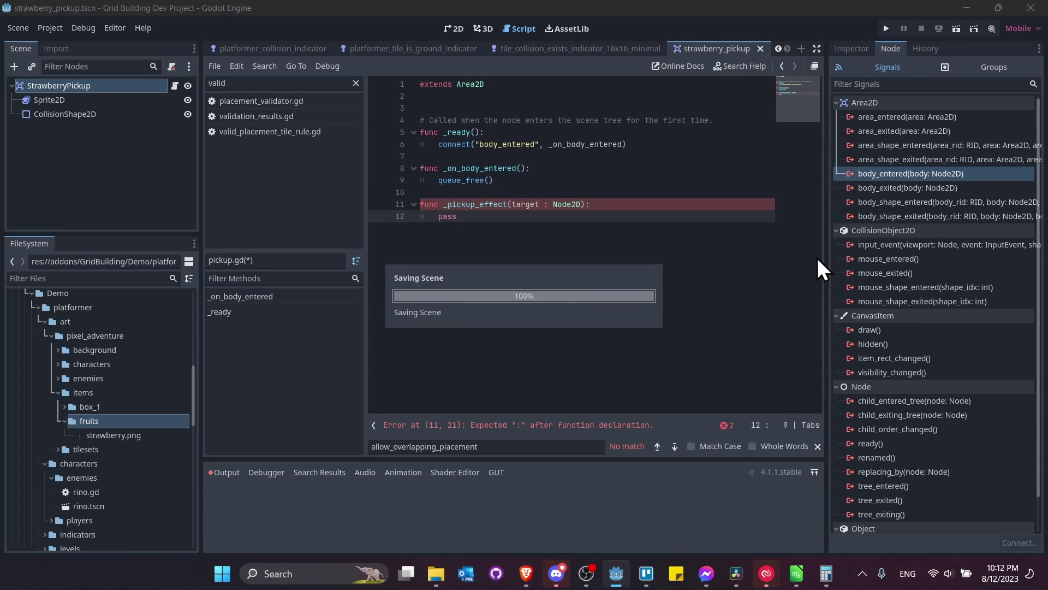
pyautogui.moveTo(470, 225); pyautogui.dragTo(431, 182)
pyautogui.click(608, 222)
pyautogui.moveTo(534, 222); pyautogui.dragTo(482, 227)
pyautogui.click(573, 217)
pyautogui.click(484, 227)
pyautogui.click(520, 178)
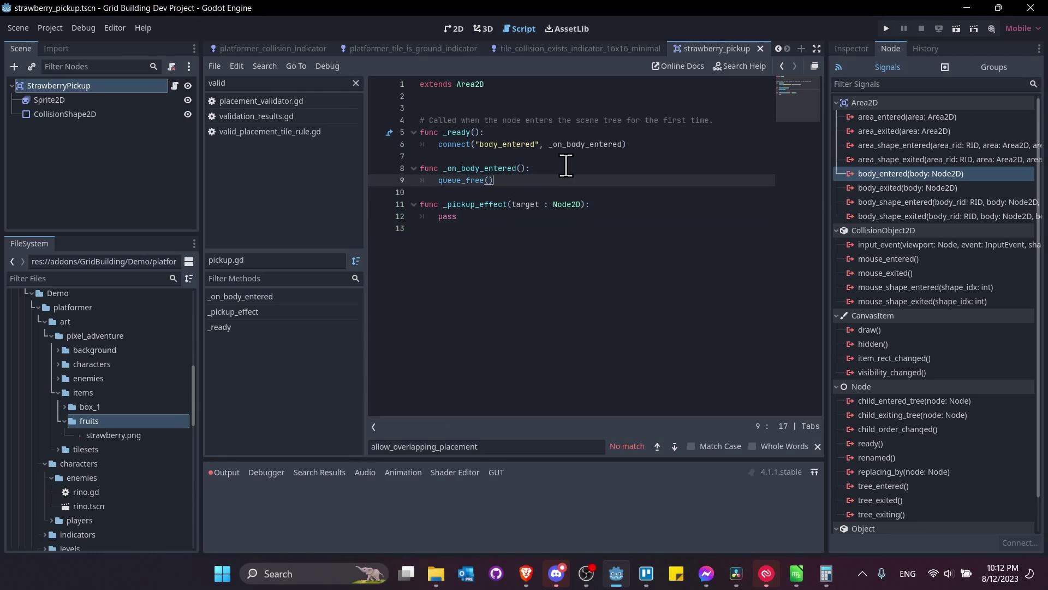
# - Insert a _pickup_effect(body) call before queue_free() in the _on_body_entered function
pyautogui.click(563, 166)
pyautogui.press('Return')
pyautogui.write('_pickup')
pyautogui.press('Return')
pyautogui.write('target')
pyautogui.press('BackSpace')
pyautogui.press('BackSpace')
pyautogui.press('BackSpace')
pyautogui.press('BackSpace')
pyautogui.press('BackSpace')
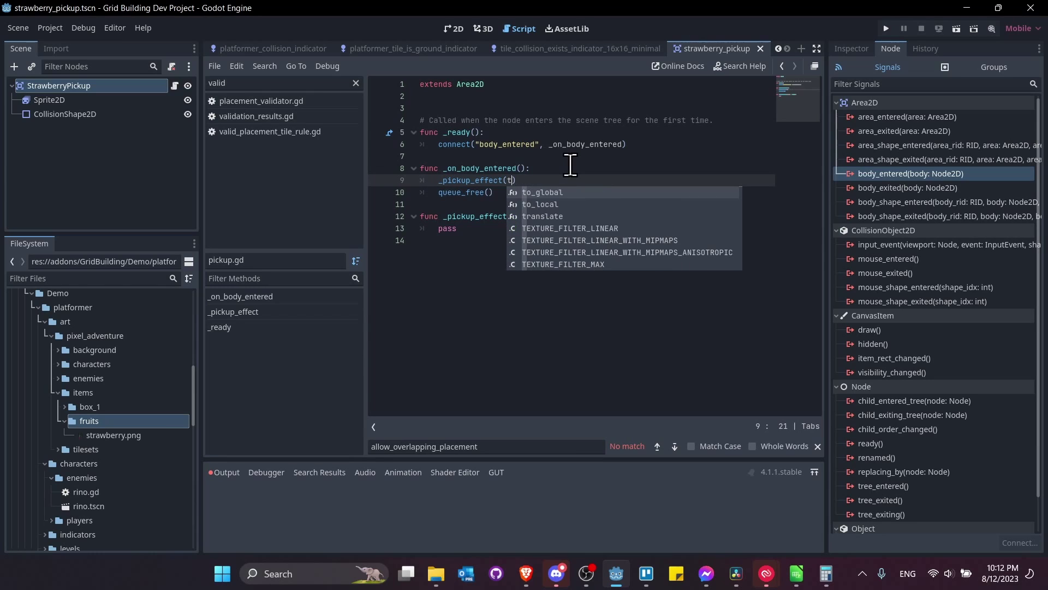
pyautogui.write('b')
pyautogui.press('BackSpace')
pyautogui.press('BackSpace')
pyautogui.write('body')
# - Add a body : Node2D parameter to the _on_body_entered function and save the script
pyautogui.click(571, 165)
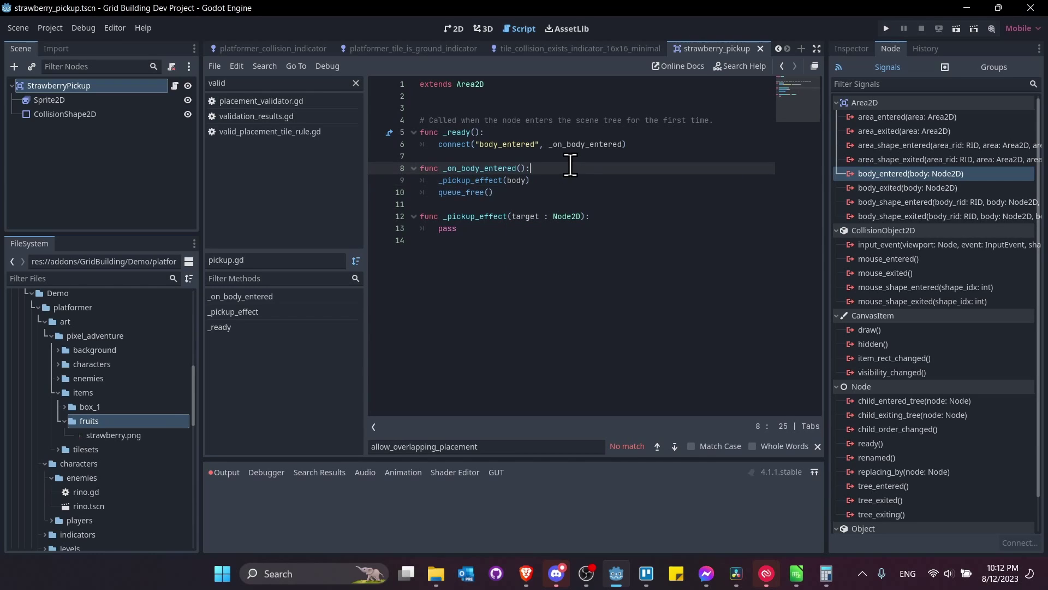
pyautogui.write('body : Node2')
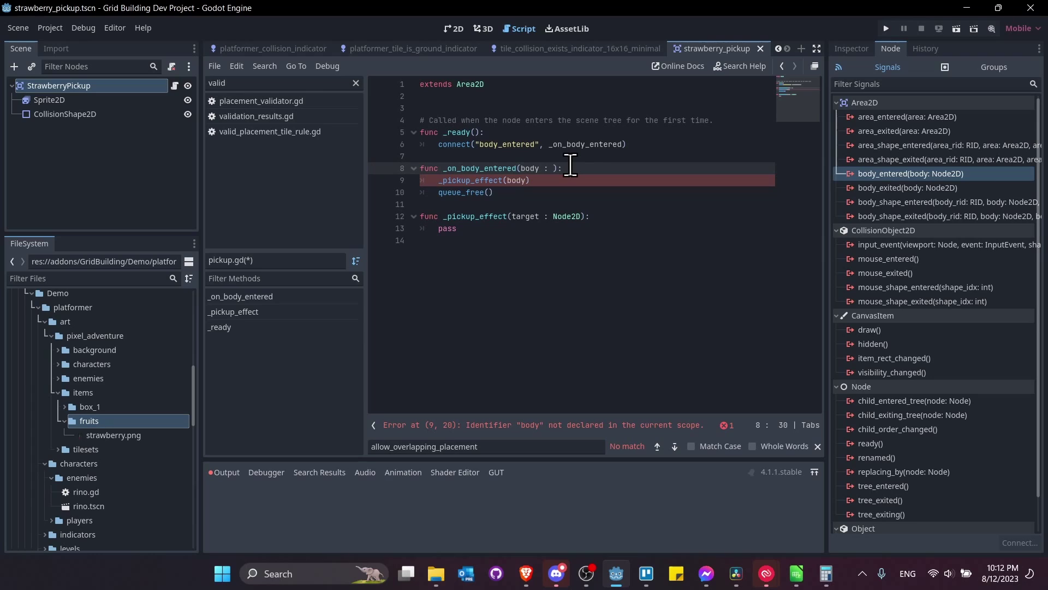
pyautogui.write('D')
pyautogui.hotkey('ctrl', 's')
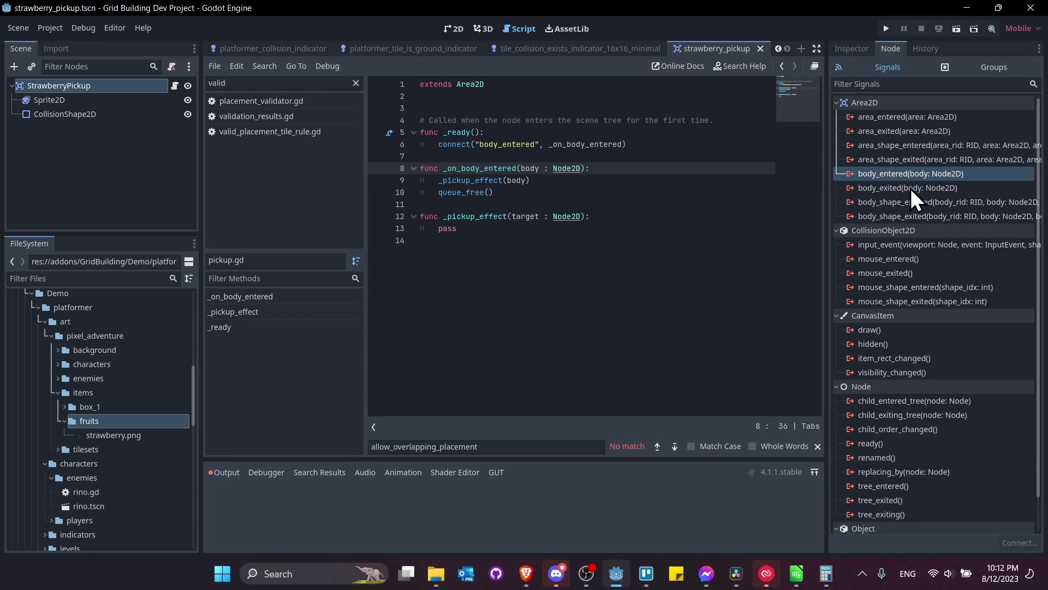
pyautogui.moveTo(443, 168); pyautogui.dragTo(513, 199)
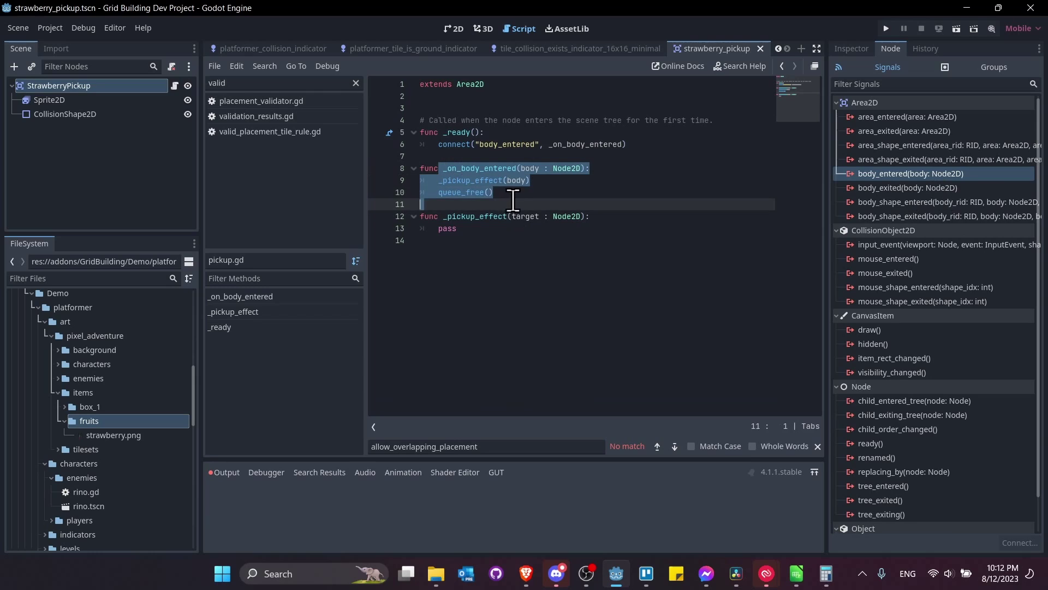
pyautogui.click(539, 191)
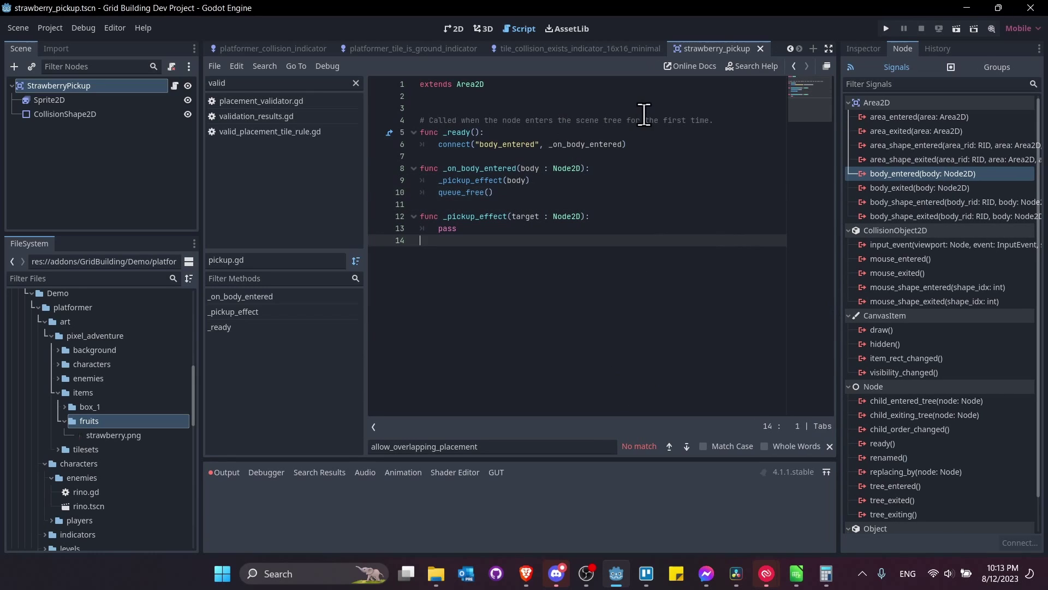
pyautogui.click(642, 107)
pyautogui.press('BackSpace')
pyautogui.moveTo(733, 107); pyautogui.dragTo(424, 108)
# - Review the StrawberryPickup root node's Area2D and collision properties in the 2D view
pyautogui.click(98, 87)
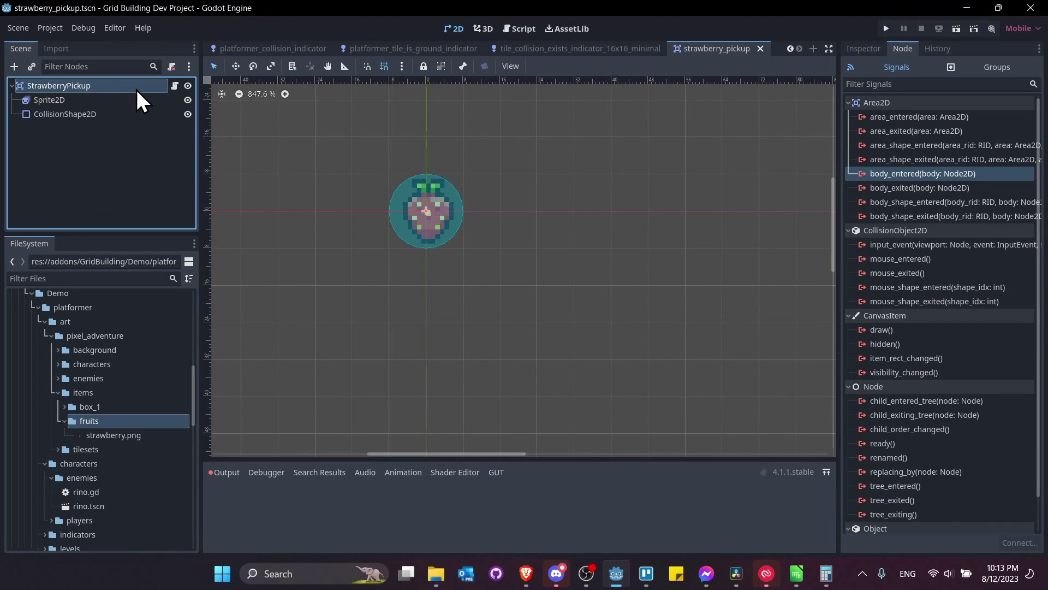
pyautogui.click(864, 48)
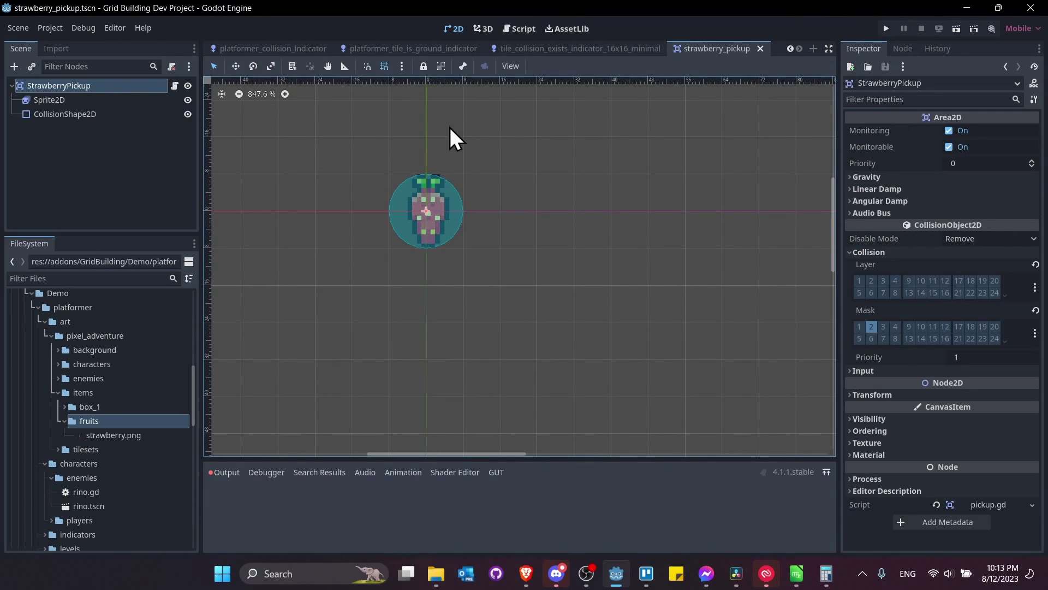
pyautogui.scroll(-3, 497, 164)
pyautogui.moveTo(498, 166); pyautogui.dragTo(545, 235, button='middle')
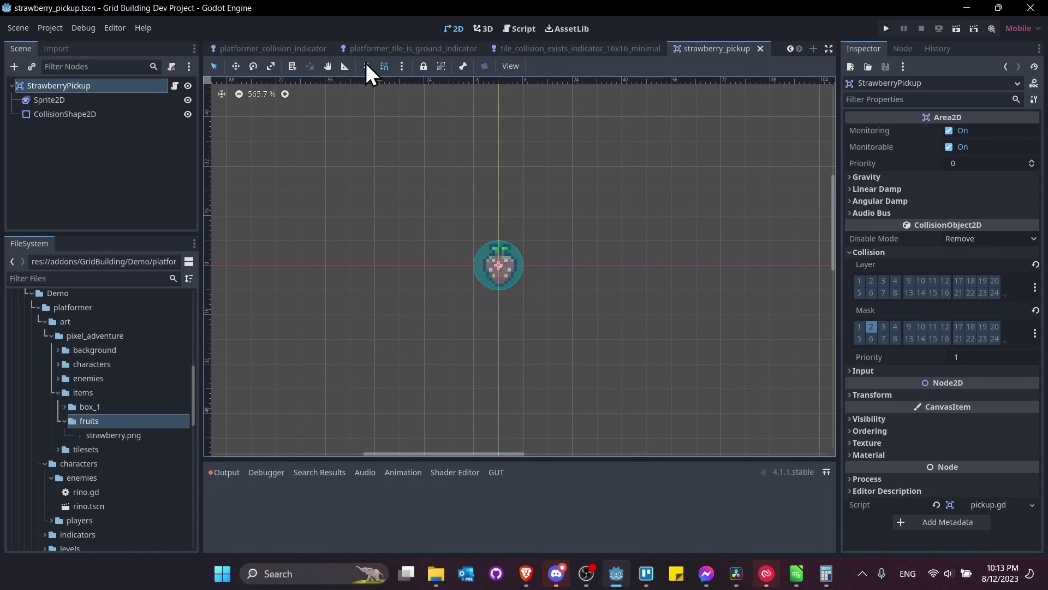
# - Switch to the platformer_gameplay scene, start running it and stop the run
pyautogui.click(308, 53)
pyautogui.click(343, 50)
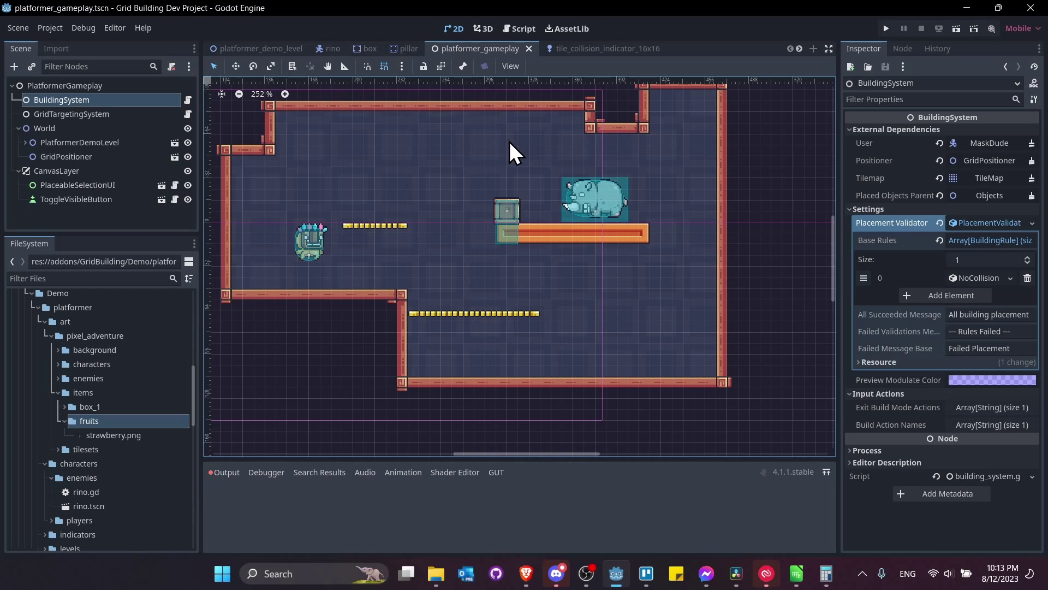
pyautogui.click(956, 30)
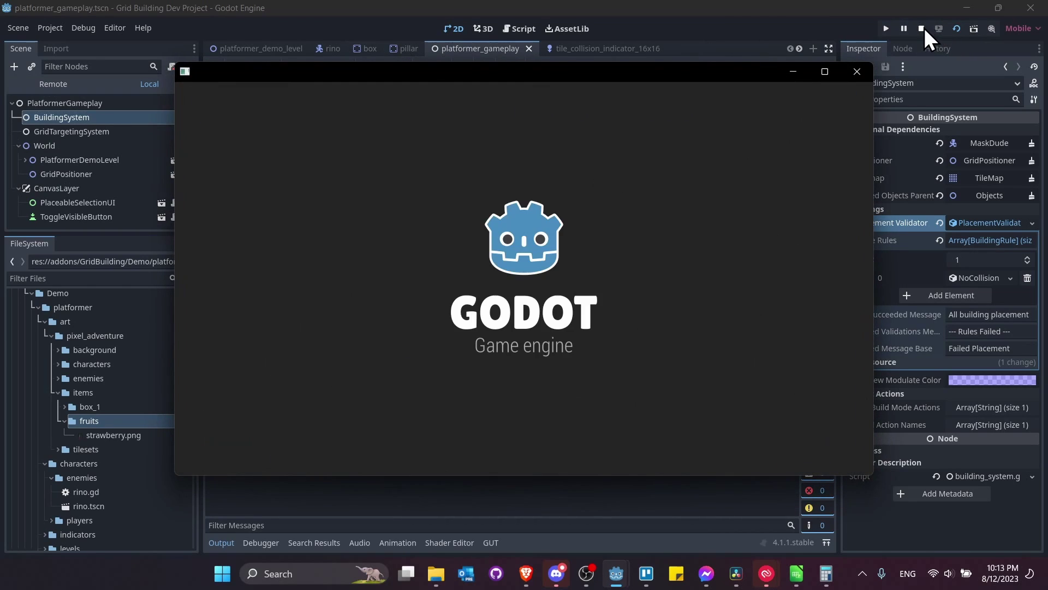
pyautogui.click(922, 28)
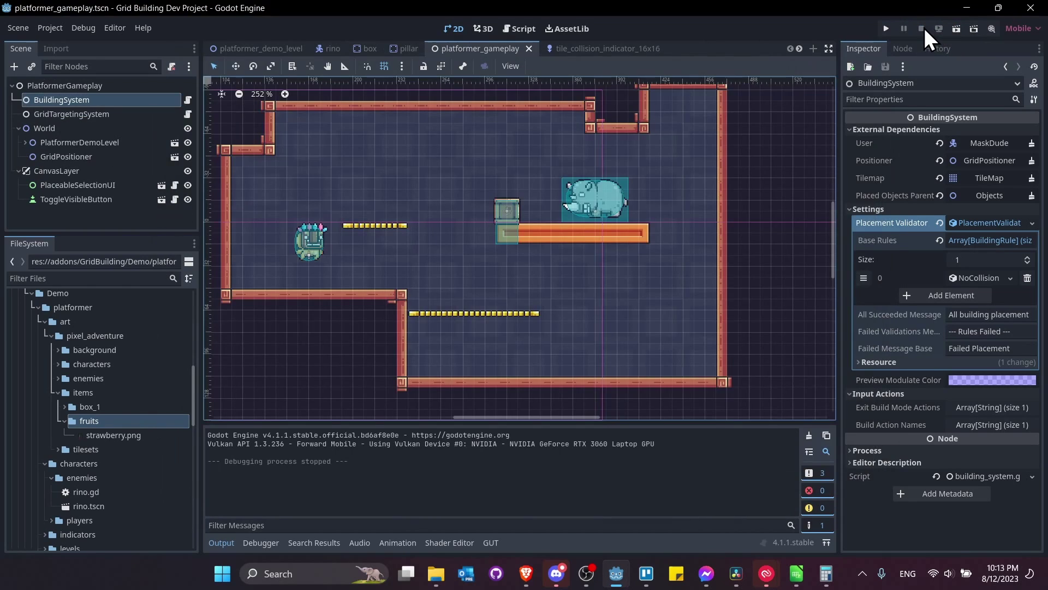
# - Create a new Placeable resource in the Demo/platformer/placeables folder
pyautogui.scroll(-5, 137, 430)
pyautogui.scroll(1, 137, 422)
pyautogui.scroll(-2, 136, 417)
pyautogui.click(94, 412)
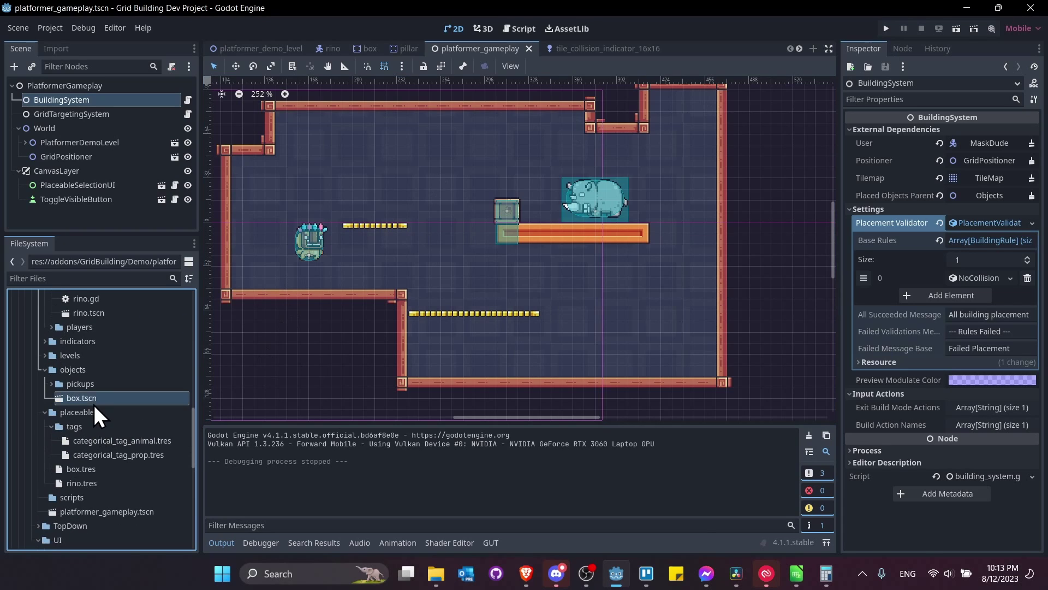
pyautogui.rightClick(96, 420)
pyautogui.moveTo(164, 372)
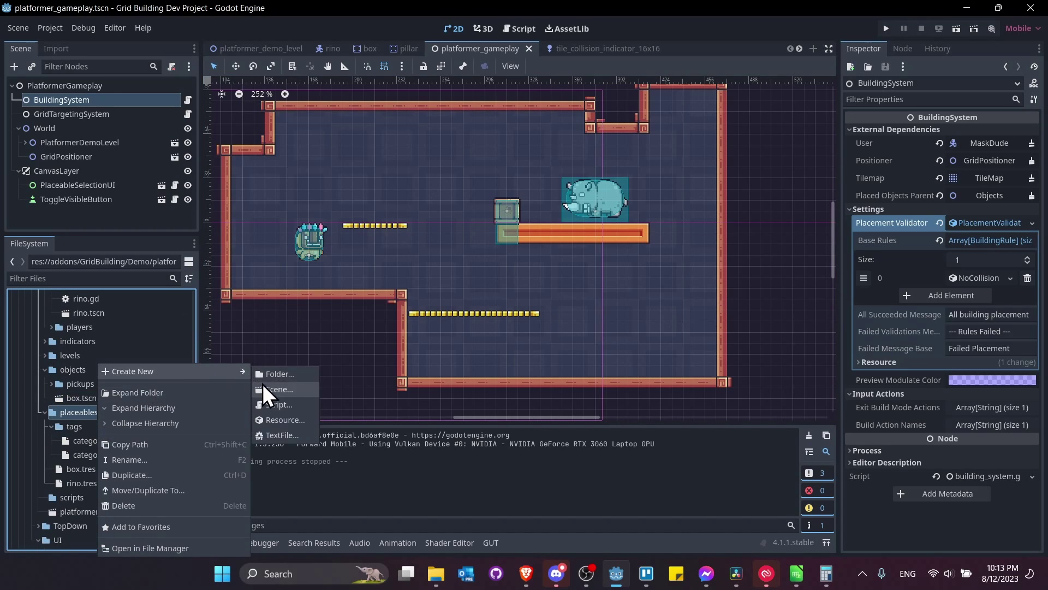
pyautogui.click(285, 420)
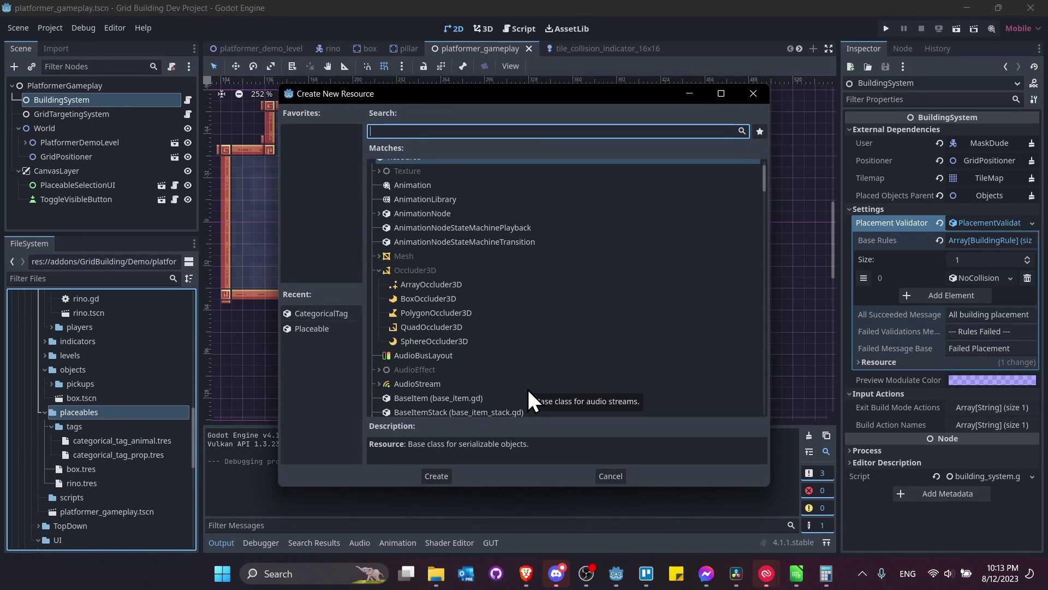
pyautogui.write('placea')
pyautogui.press('Return')
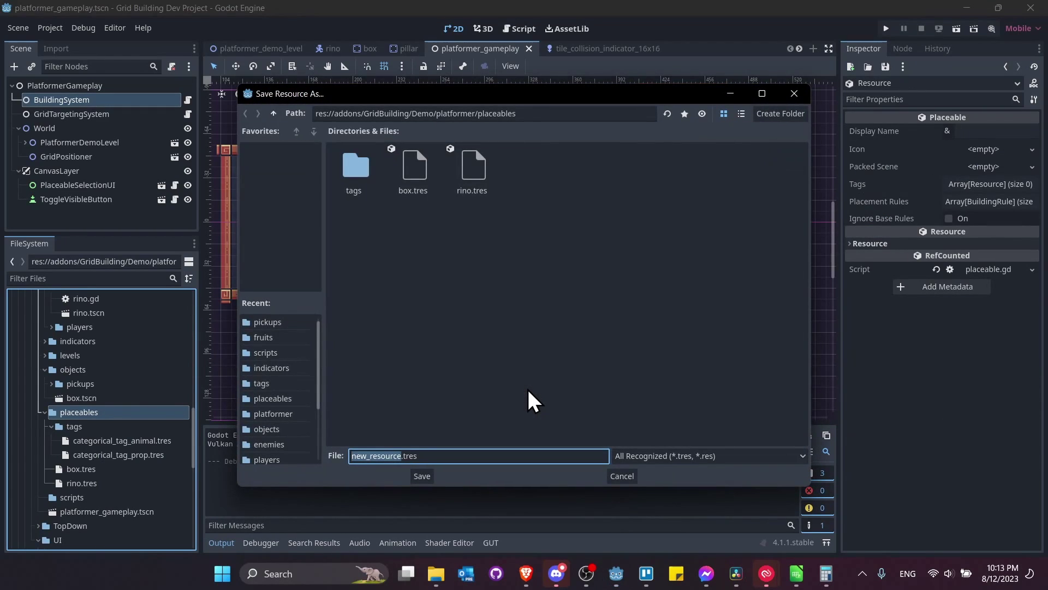
# - Save the new Placeable resource as pickup_strawberry.tres in the placeables folder
pyautogui.write('strawberr')
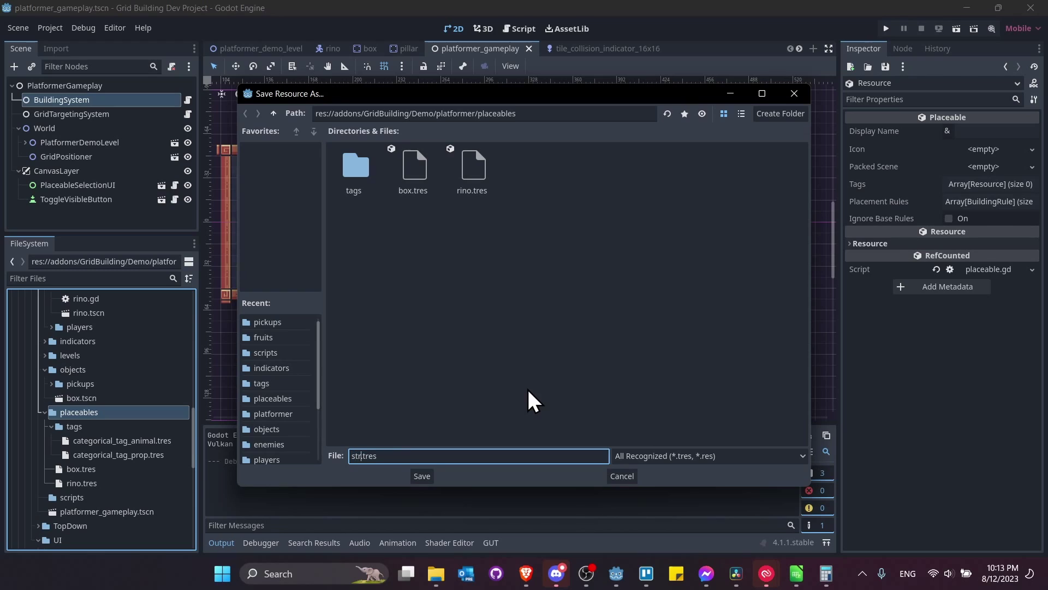
pyautogui.write('y_pickup')
pyautogui.moveTo(417, 459); pyautogui.dragTo(286, 449)
pyautogui.write('pickup_strawberry')
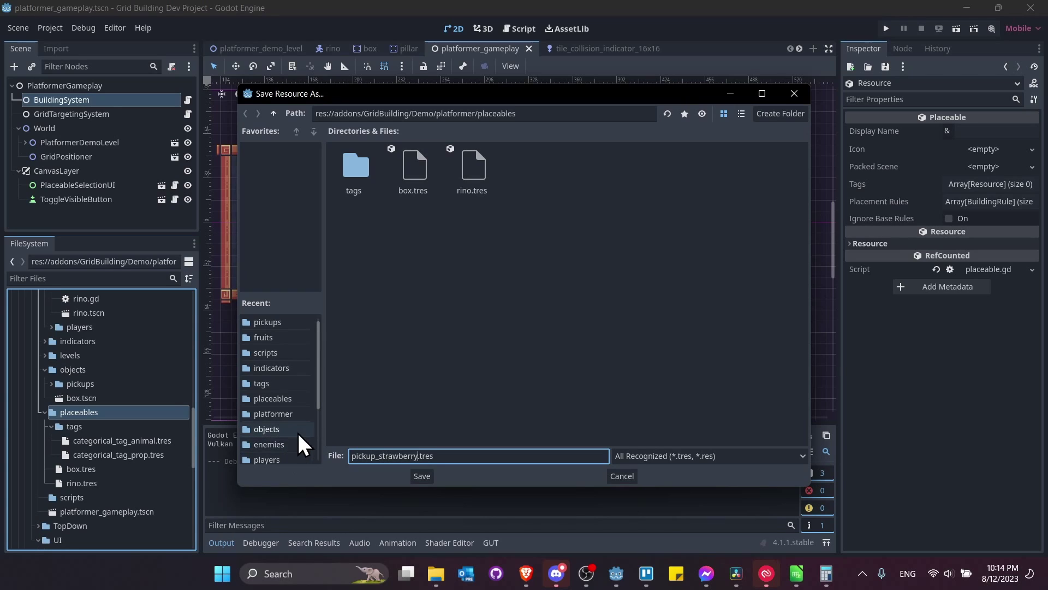
pyautogui.doubleClick(355, 455)
pyautogui.click(350, 455)
pyautogui.moveTo(350, 455); pyautogui.dragTo(419, 456)
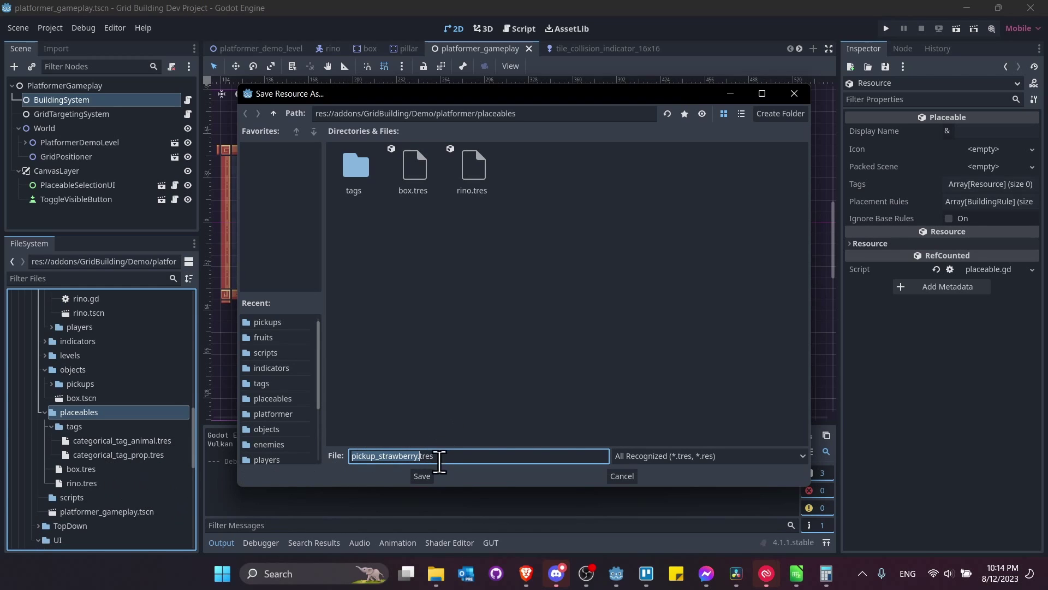
pyautogui.click(429, 476)
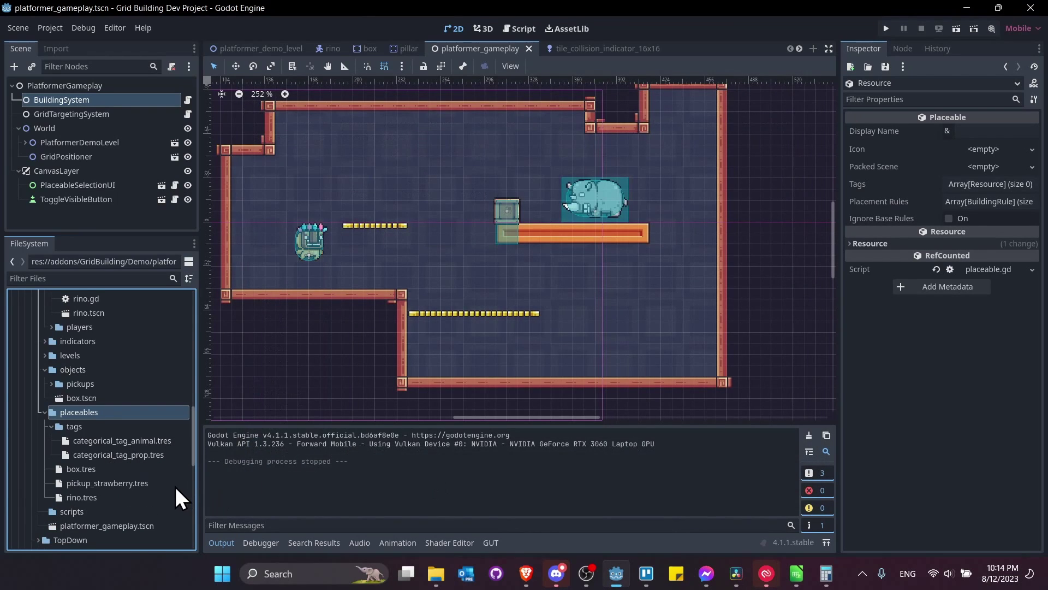
# - Set the placeable's display name to Strawberry and assign the strawberry pickup scene as its packed scene
pyautogui.click(983, 133)
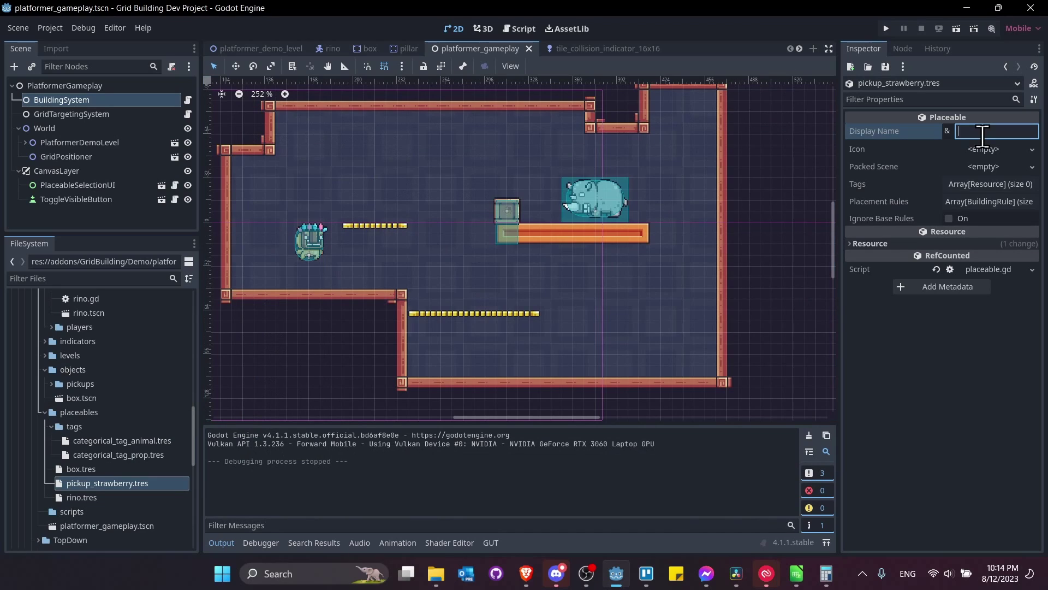
pyautogui.write('Stawberry')
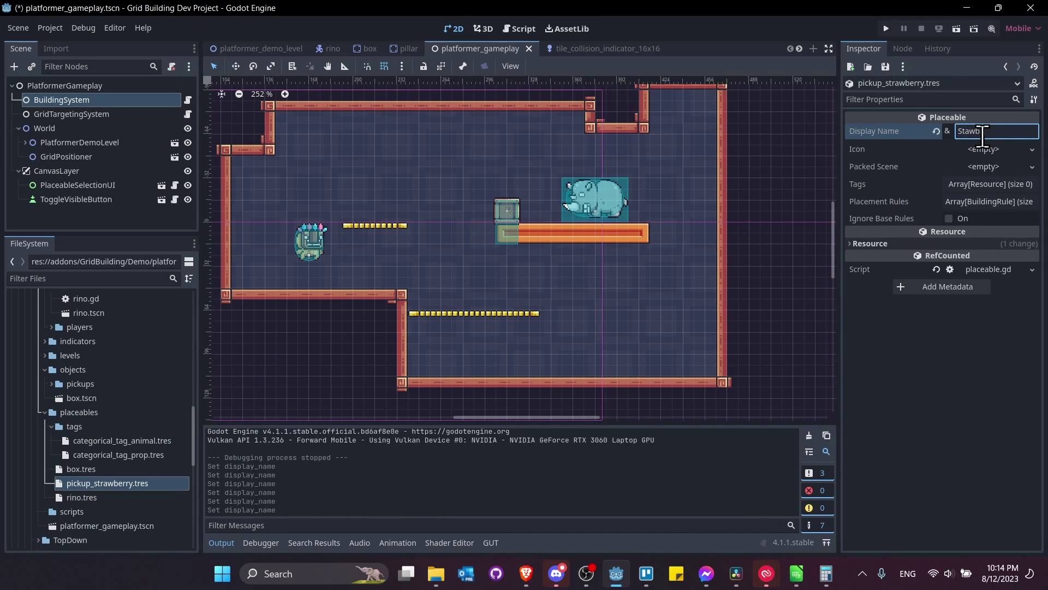
pyautogui.click(995, 166)
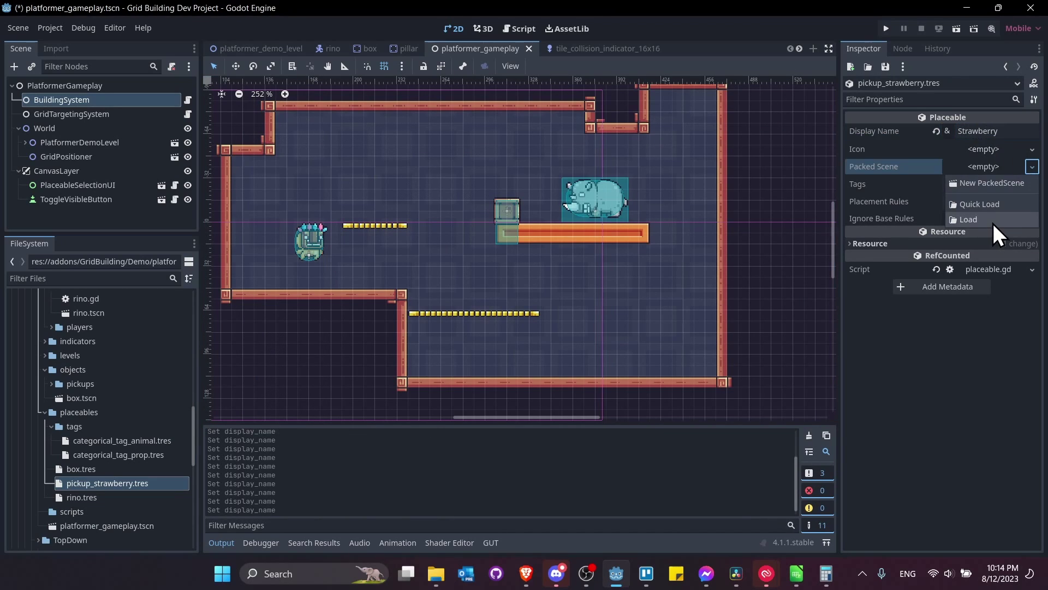
pyautogui.click(1000, 203)
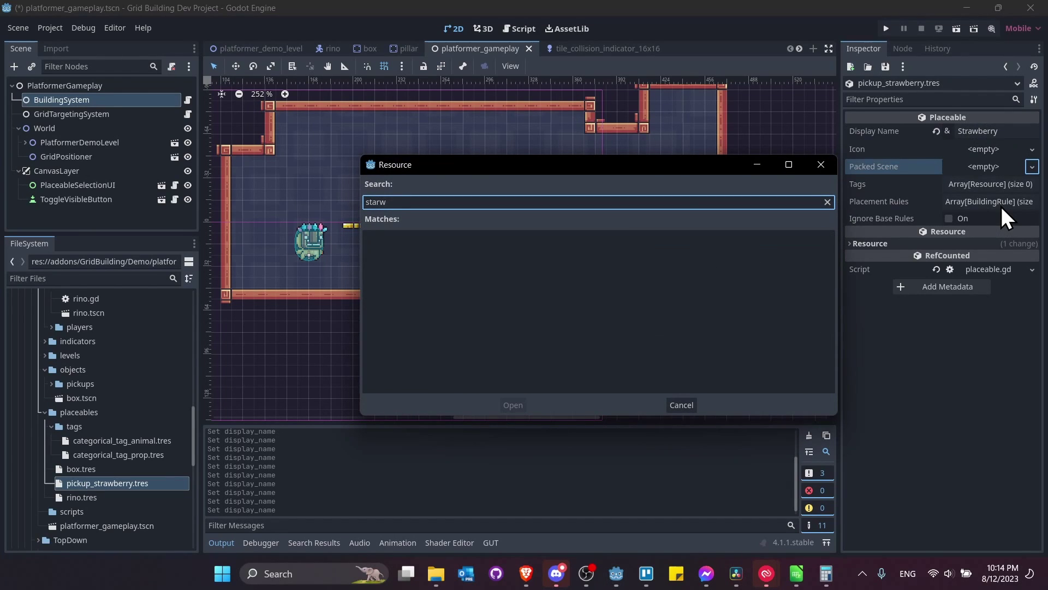
pyautogui.press('Return')
# - Create a CategoricalTag resource in the placeables/tags folder and save it as categorical_tag_pickup.tres
pyautogui.rightClick(87, 427)
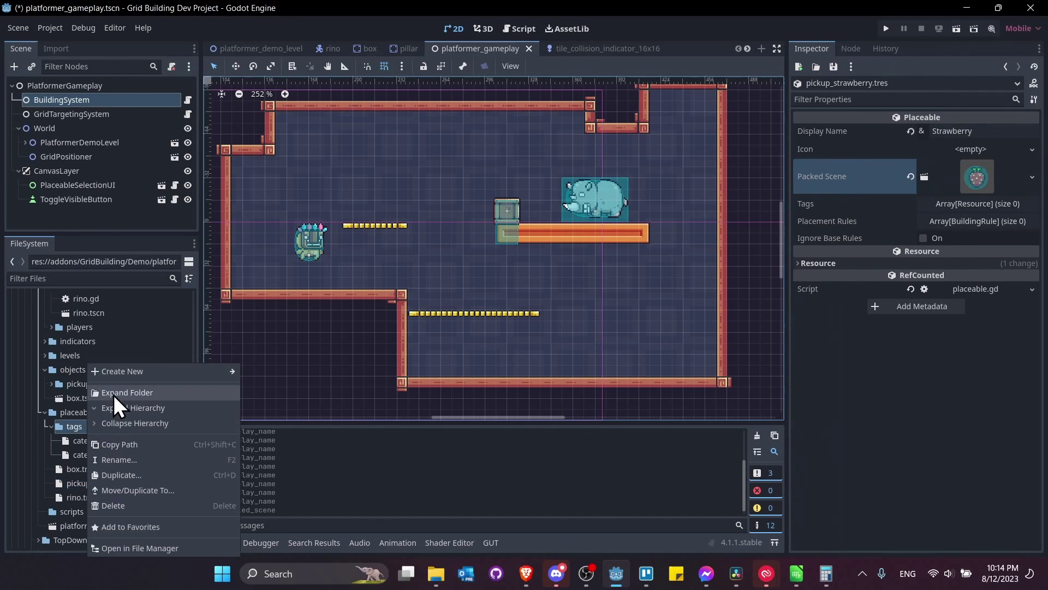
pyautogui.moveTo(219, 372)
pyautogui.click(274, 420)
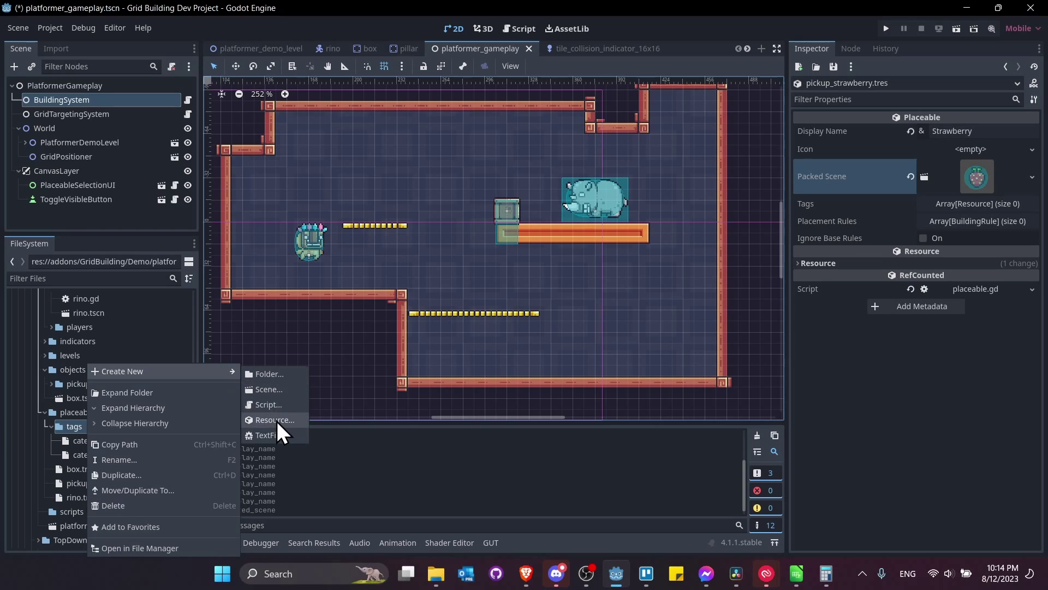
pyautogui.press('Return')
pyautogui.write('categorical_tag_')
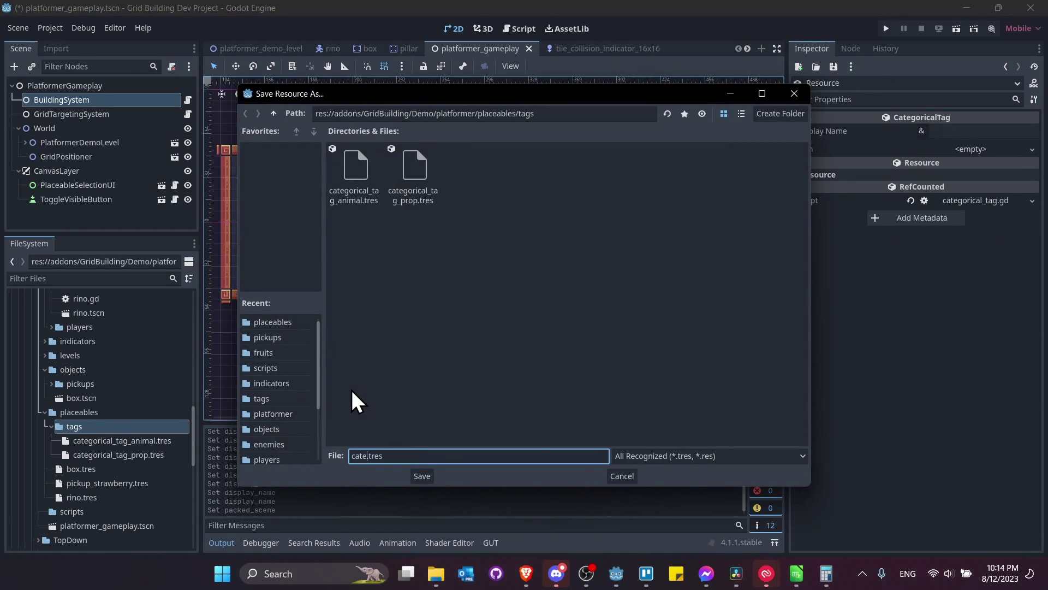
pyautogui.write('pickups')
pyautogui.click(419, 475)
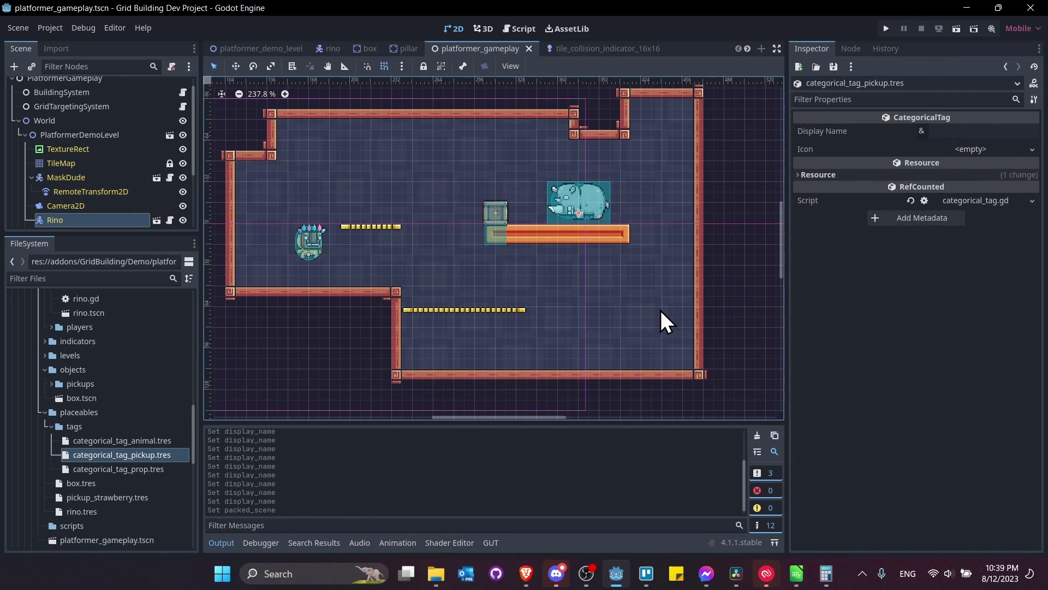
# - Set the display name of the new categorical tag to Pickup
pyautogui.click(950, 131)
pyautogui.write('Pickup')
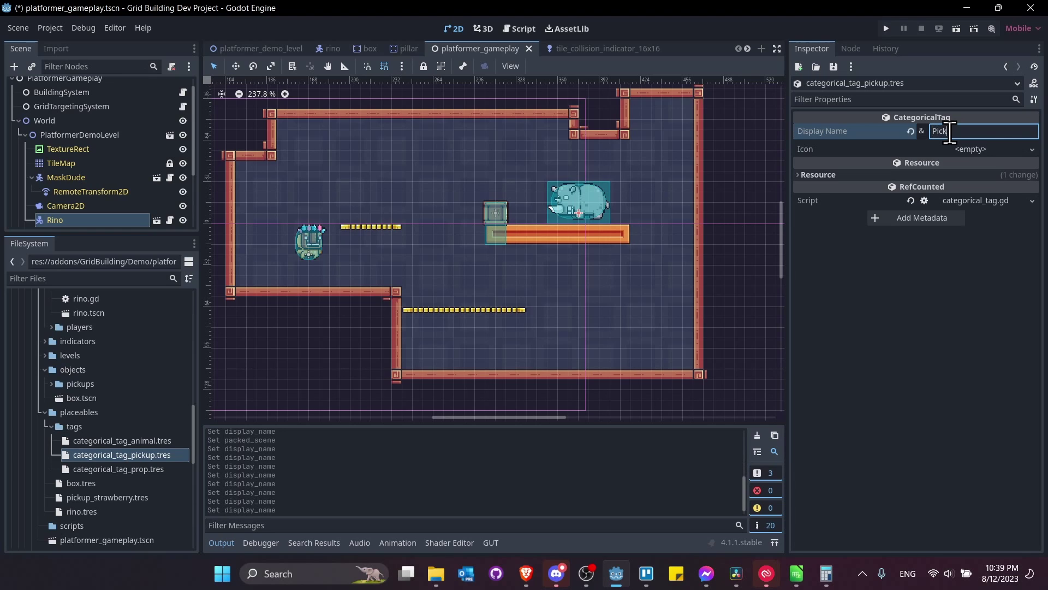
pyautogui.press('Tab')
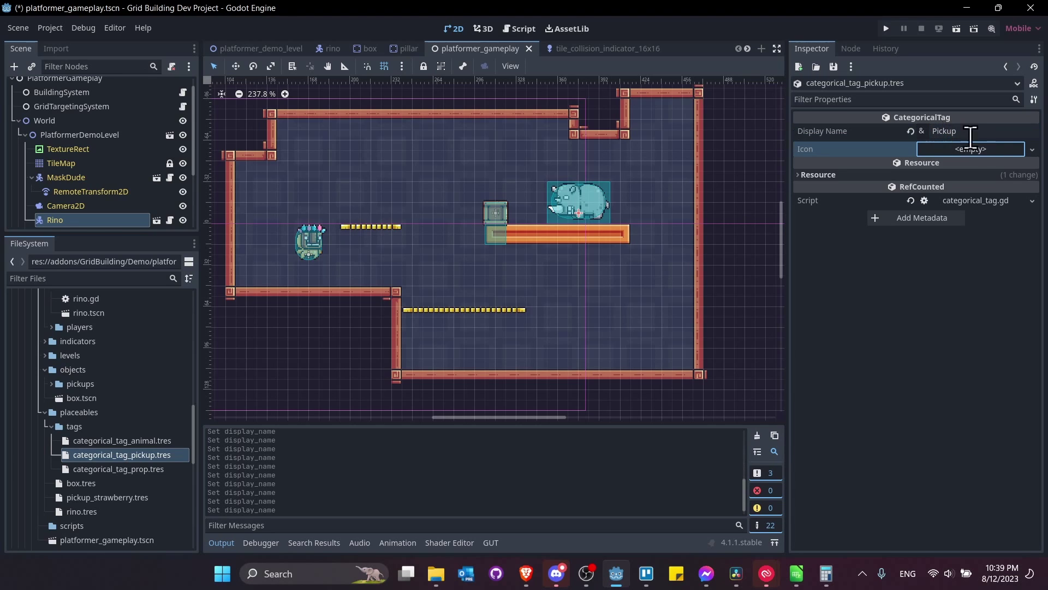
# - Try assigning the full strawberry.png texture as the Pickup tag's icon
pyautogui.click(1032, 149)
pyautogui.click(932, 400)
pyautogui.write('starw')
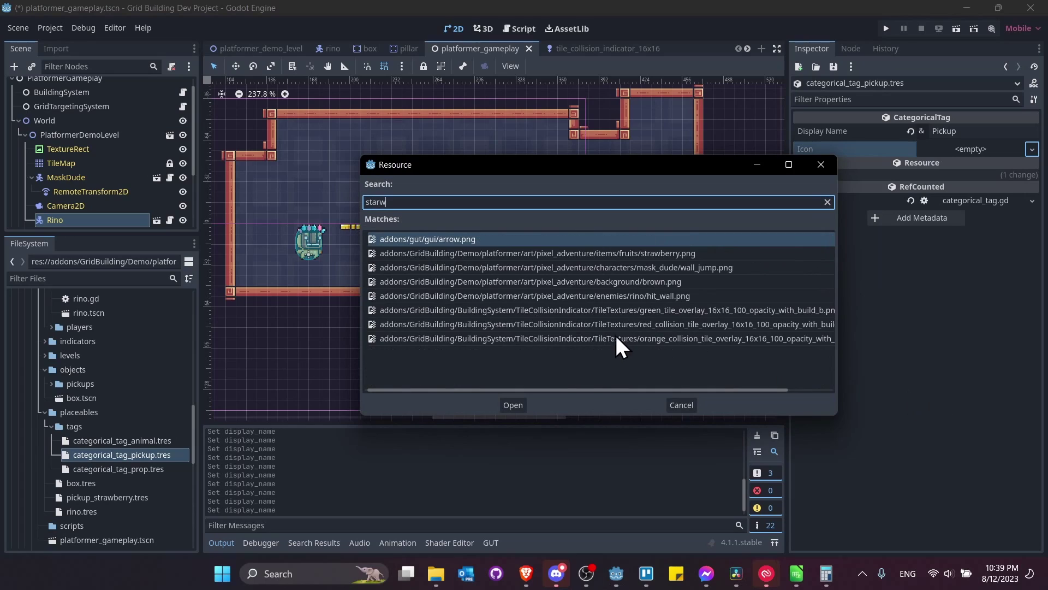
pyautogui.doubleClick(614, 253)
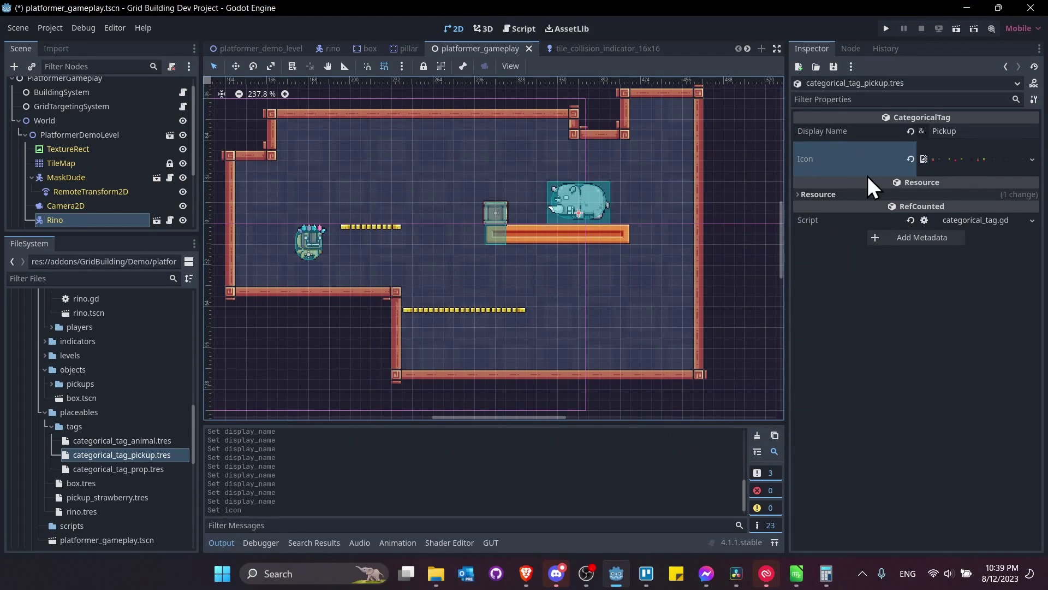
# - Replace the Pickup tag's icon with a new AtlasTexture that uses fruits/strawberry.png as its atlas
pyautogui.click(1032, 159)
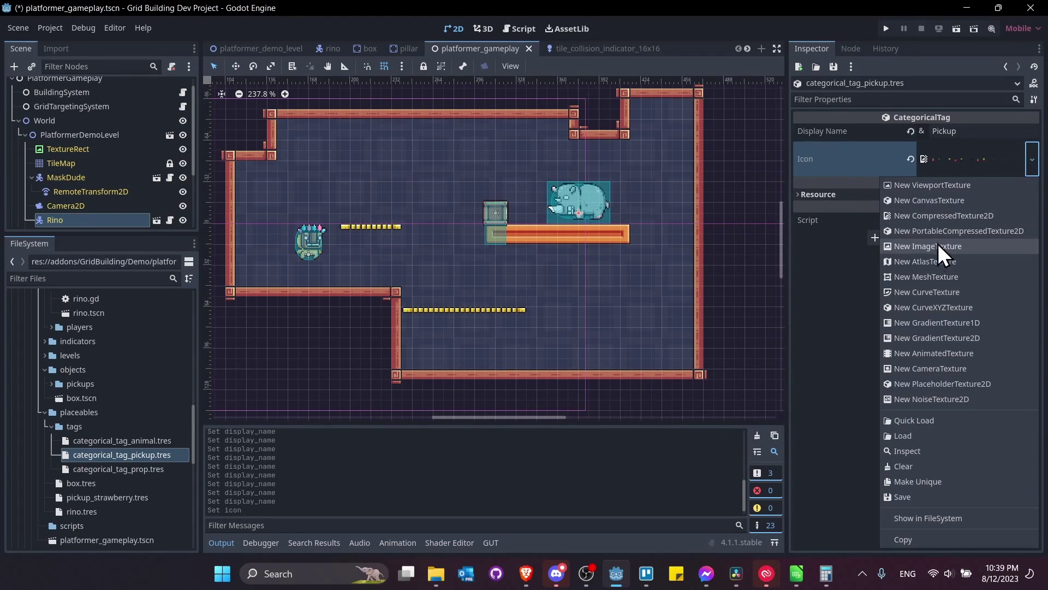
pyautogui.click(936, 261)
pyautogui.click(977, 149)
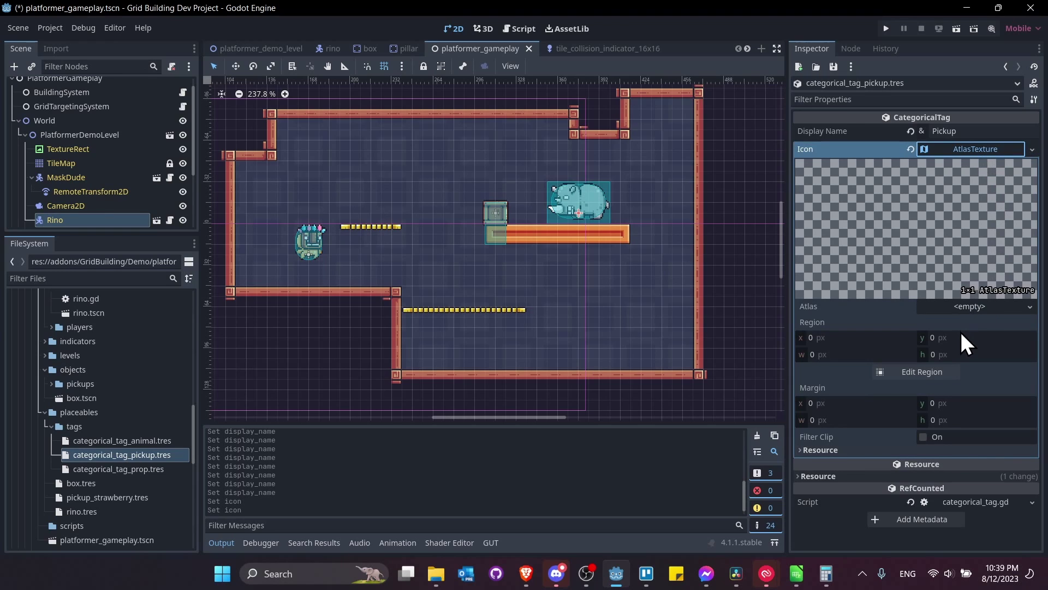
pyautogui.click(1034, 307)
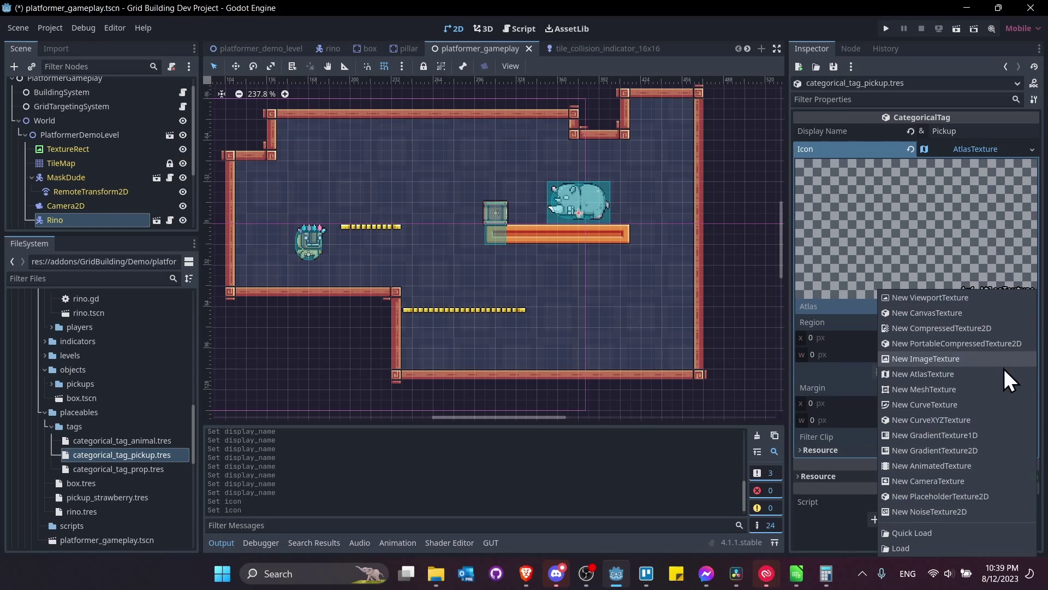
pyautogui.click(935, 536)
pyautogui.write('starw')
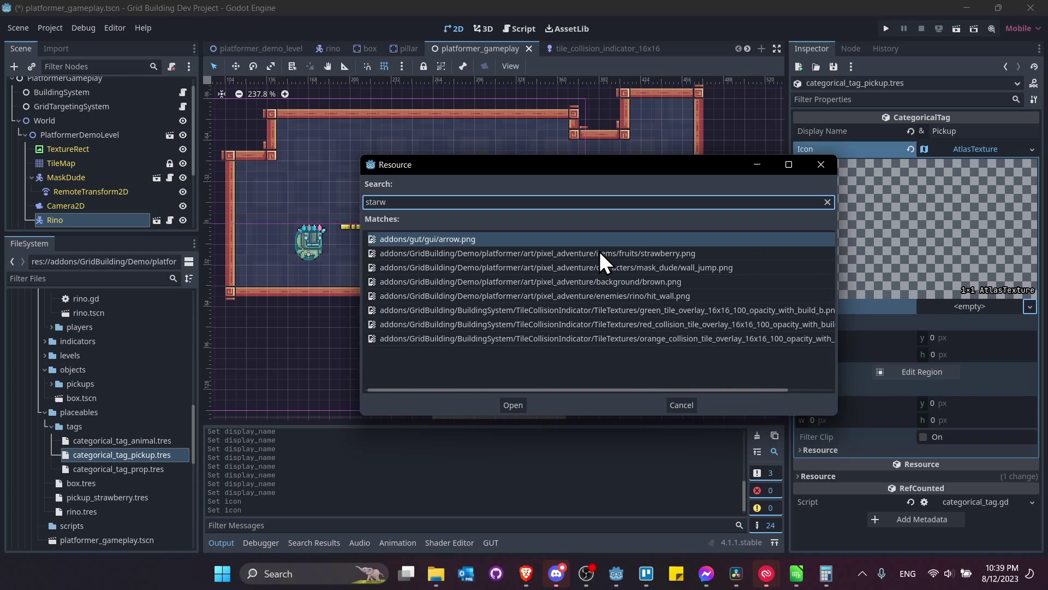
pyautogui.doubleClick(601, 253)
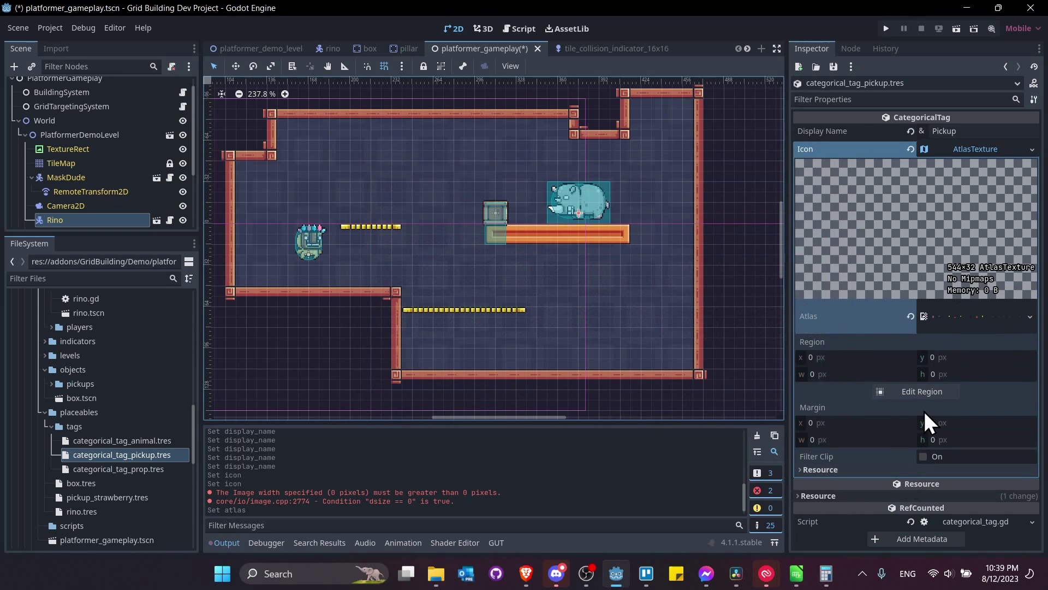
# - Edit the atlas region with Grid Snap and outline a region of about 14 × 16 px around the first strawberry
pyautogui.click(928, 388)
pyautogui.click(330, 157)
pyautogui.click(362, 207)
pyautogui.scroll(4, 415, 344)
pyautogui.moveTo(404, 292); pyautogui.dragTo(448, 339)
# - Set the region grid step to 8 px horizontally and 8 px vertically
pyautogui.moveTo(547, 160); pyautogui.dragTo(523, 157)
pyautogui.write('8')
pyautogui.click(578, 160)
pyautogui.write('8')
pyautogui.press('Tab')
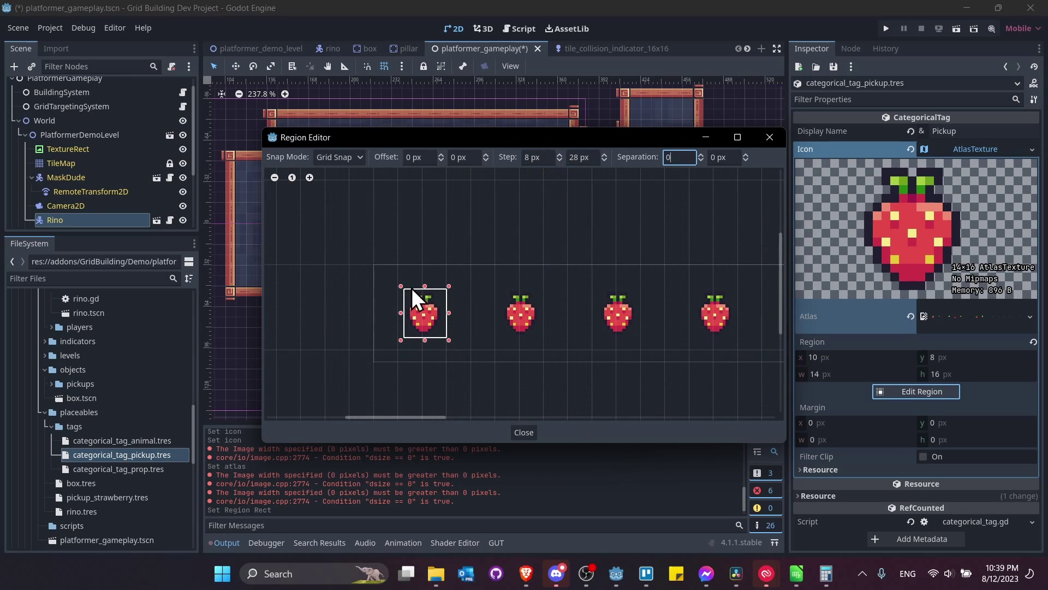
pyautogui.moveTo(378, 269); pyautogui.dragTo(469, 362)
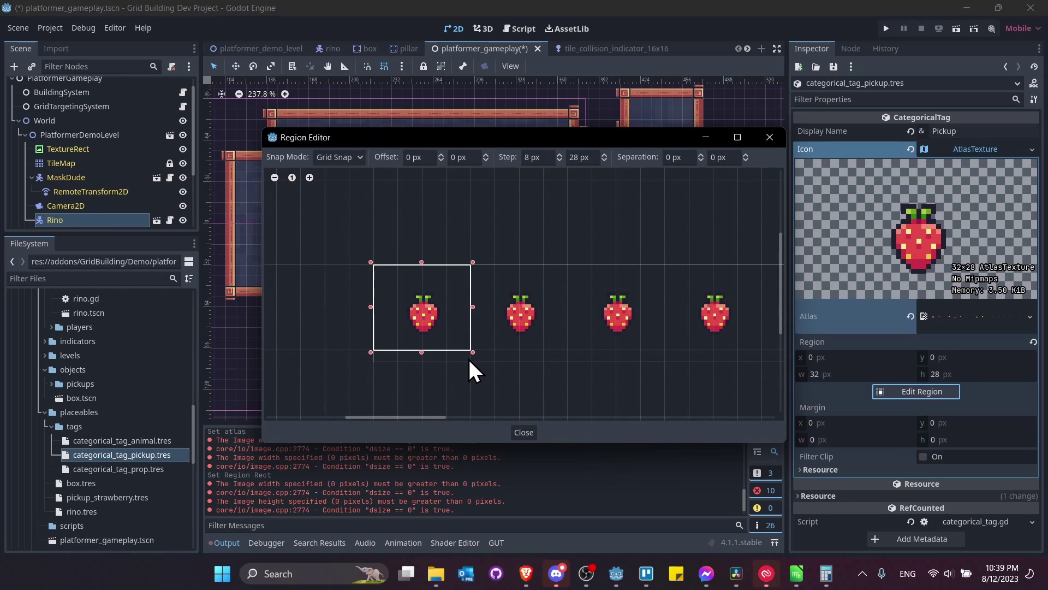
pyautogui.click(584, 158)
pyautogui.write('8')
pyautogui.press('Tab')
# - Set the Pickup icon's region to 16 × 16 px at x 8, y 8 around the first strawberry and close the region editor
pyautogui.click(369, 256)
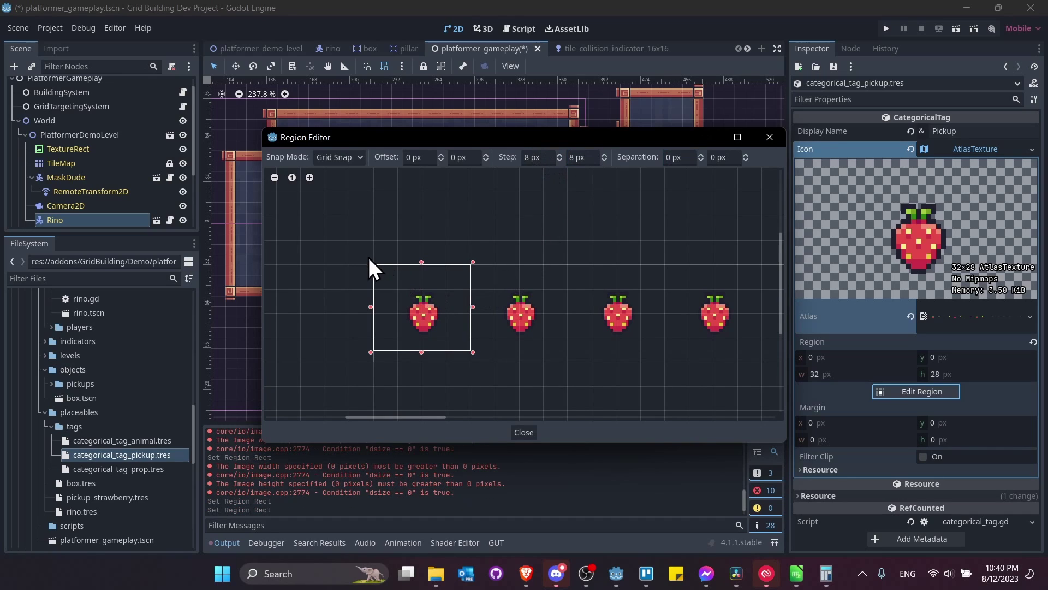
pyautogui.click(372, 267)
pyautogui.moveTo(372, 250); pyautogui.dragTo(476, 365)
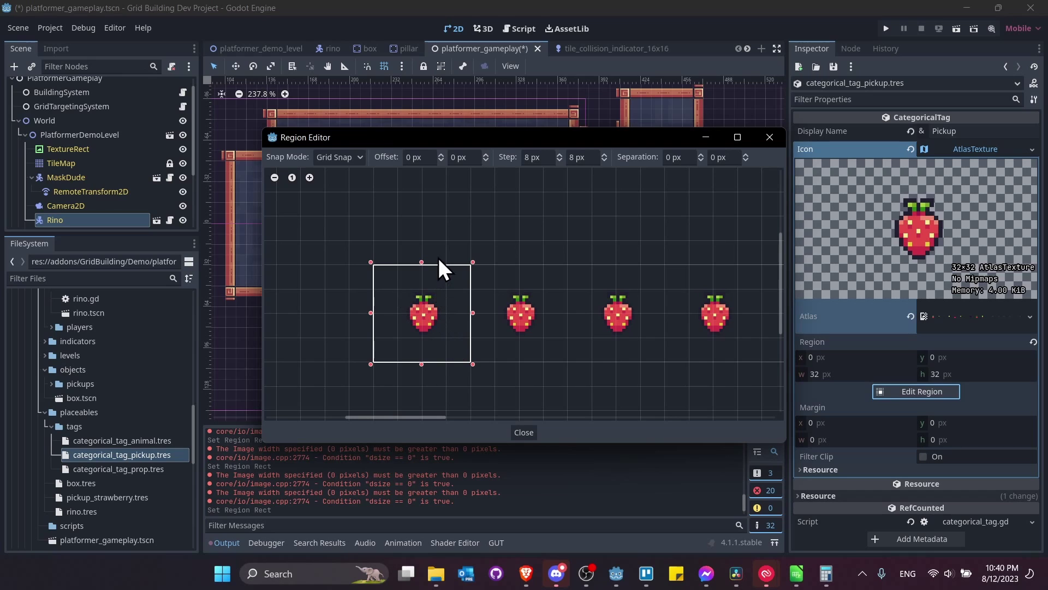
pyautogui.moveTo(404, 295); pyautogui.dragTo(458, 345)
pyautogui.click(524, 432)
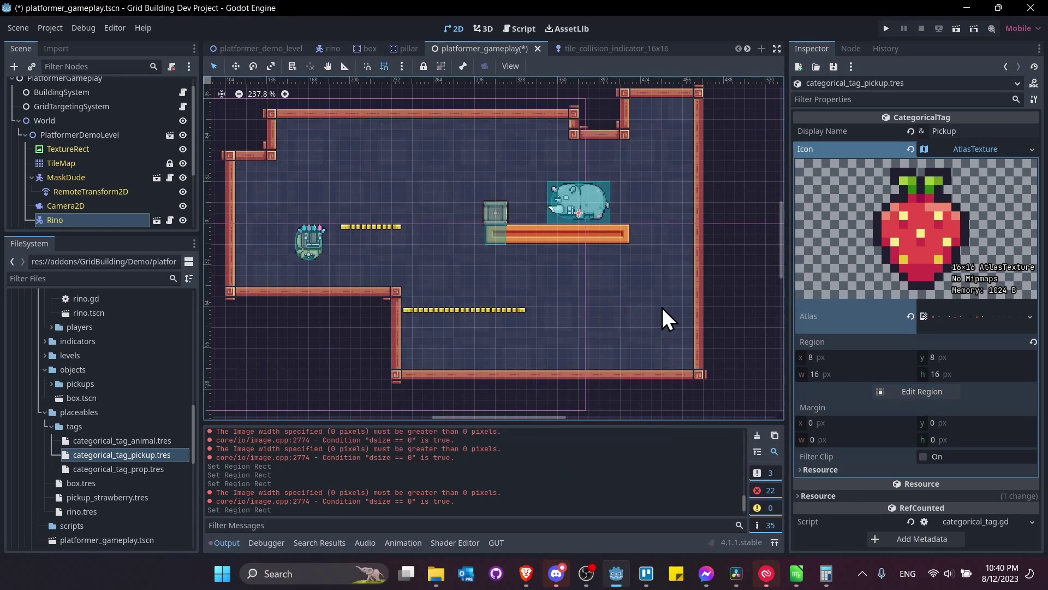
pyautogui.scroll(-1, 710, 295)
pyautogui.click(939, 152)
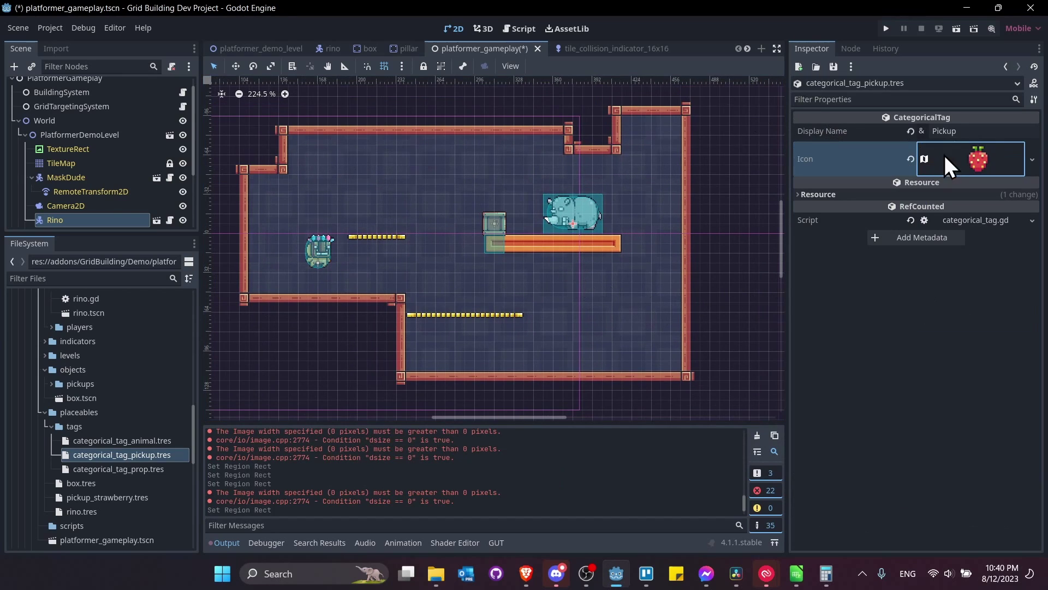
# - Give the pickup_strawberry.tres placeable a new AtlasTexture as its icon and expand its properties
pyautogui.click(101, 497)
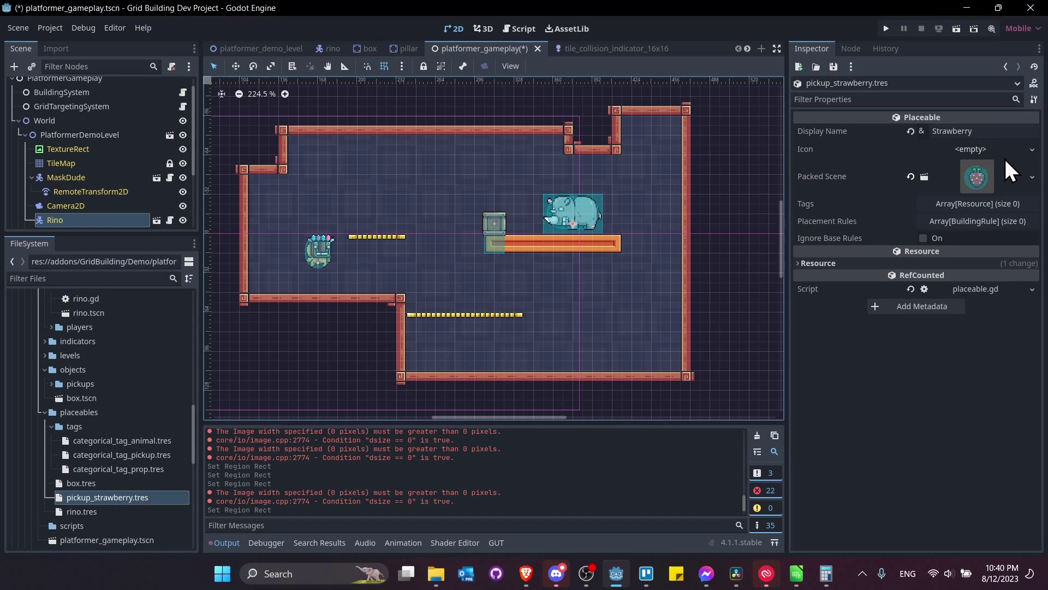
pyautogui.click(1032, 150)
pyautogui.click(961, 260)
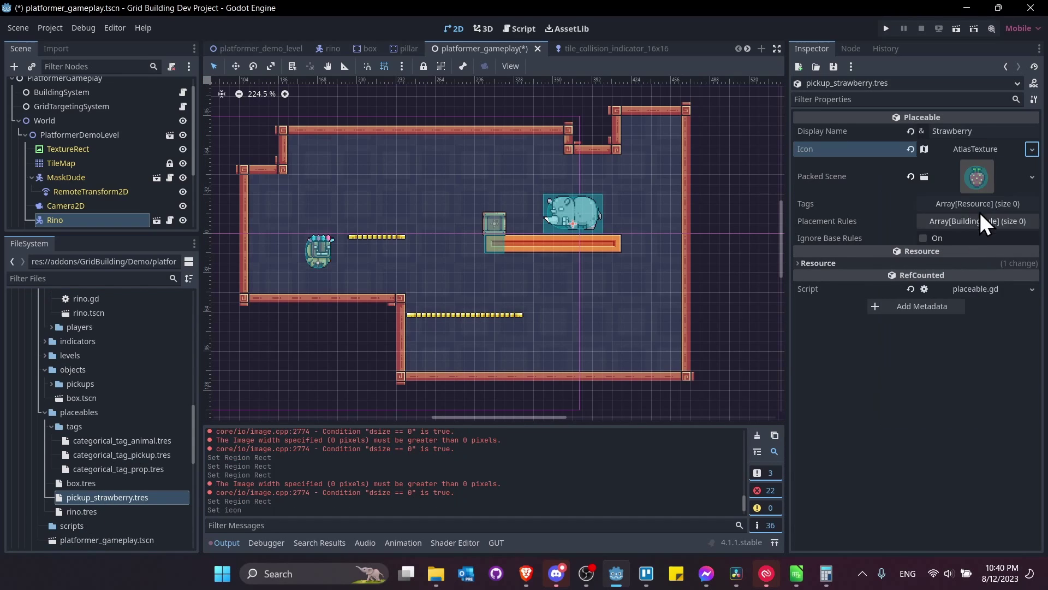
pyautogui.click(979, 153)
# - Load fruits/strawberry.png as the atlas of the Strawberry placeable's icon
pyautogui.click(1022, 305)
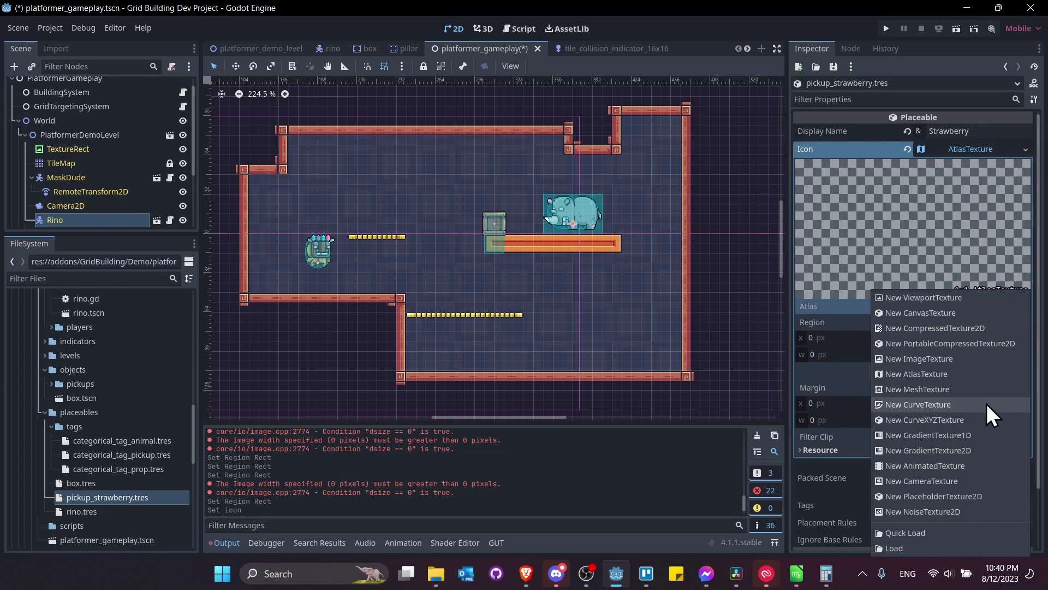
pyautogui.click(941, 528)
pyautogui.write('starw')
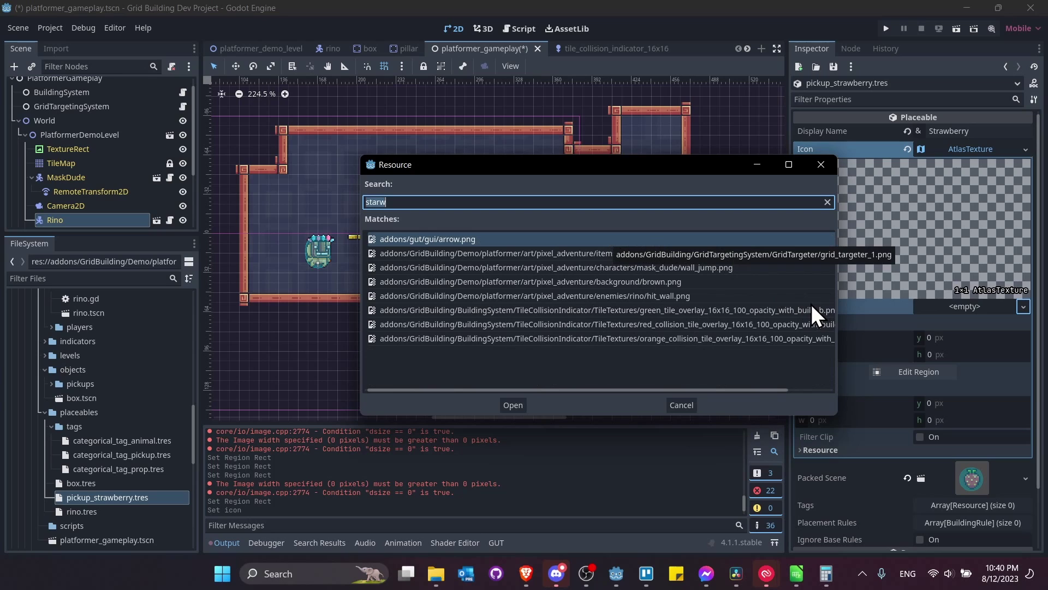
pyautogui.press('BackSpace')
pyautogui.press('BackSpace')
pyautogui.press('BackSpace')
pyautogui.write('rawberr')
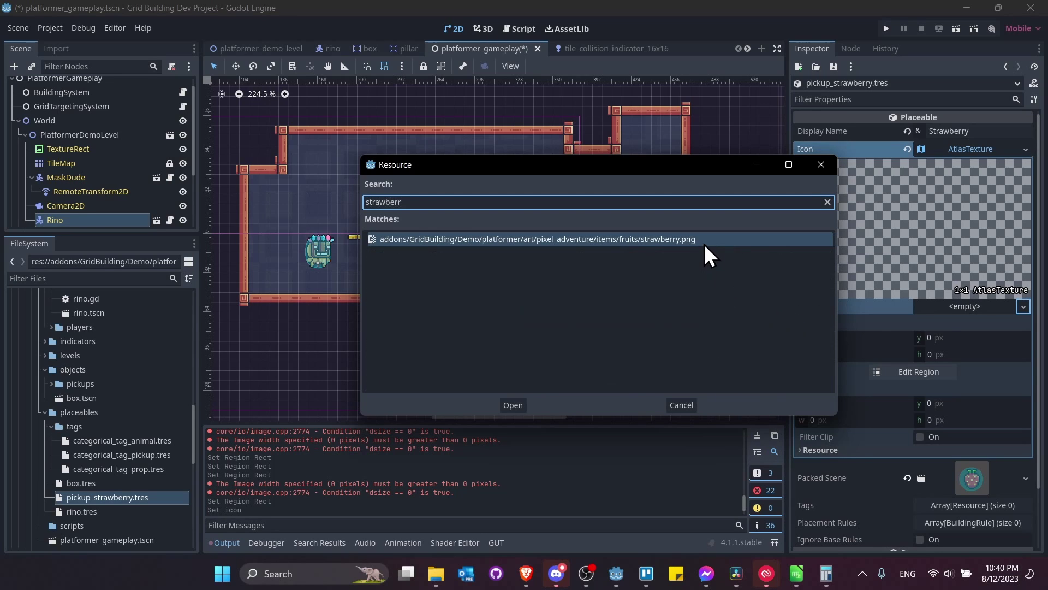
pyautogui.doubleClick(704, 241)
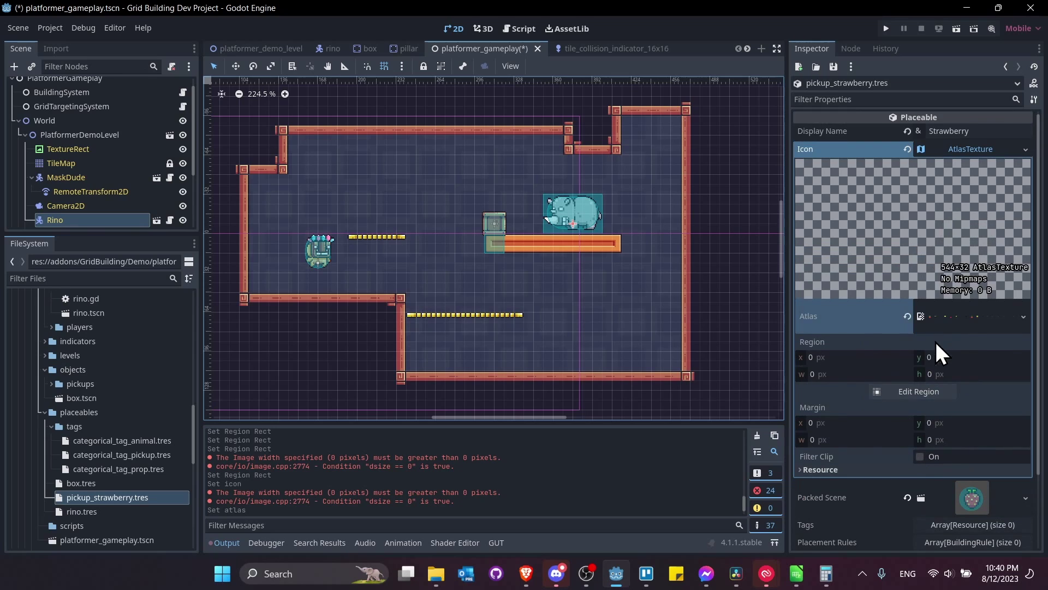
# - Set the Strawberry placeable icon's region to 16 × 16 px at x 8, y 8 around the first strawberry
pyautogui.click(927, 391)
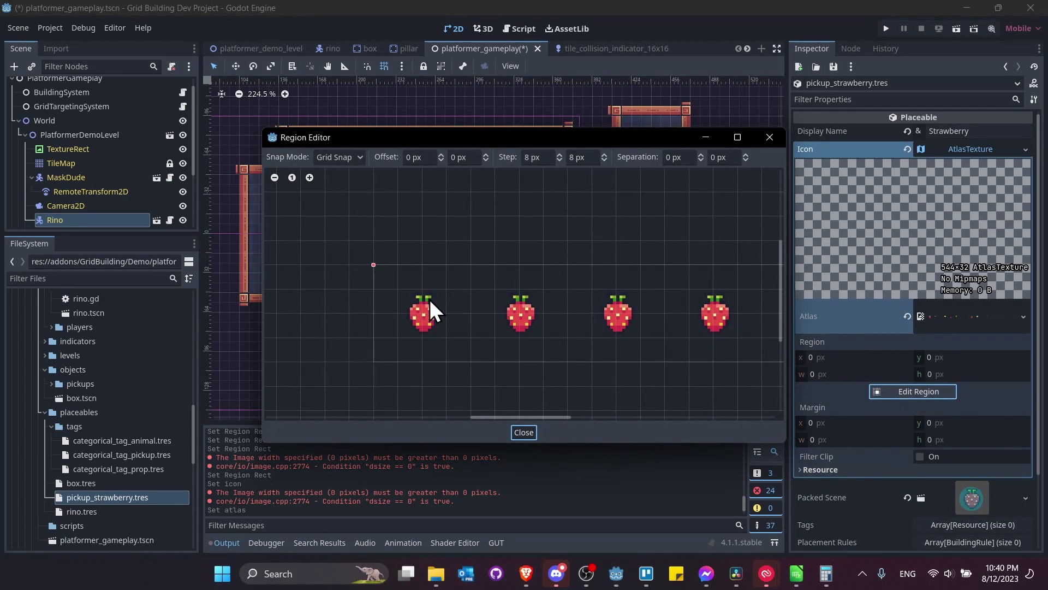
pyautogui.scroll(2, 431, 299)
pyautogui.moveTo(494, 259); pyautogui.dragTo(566, 326)
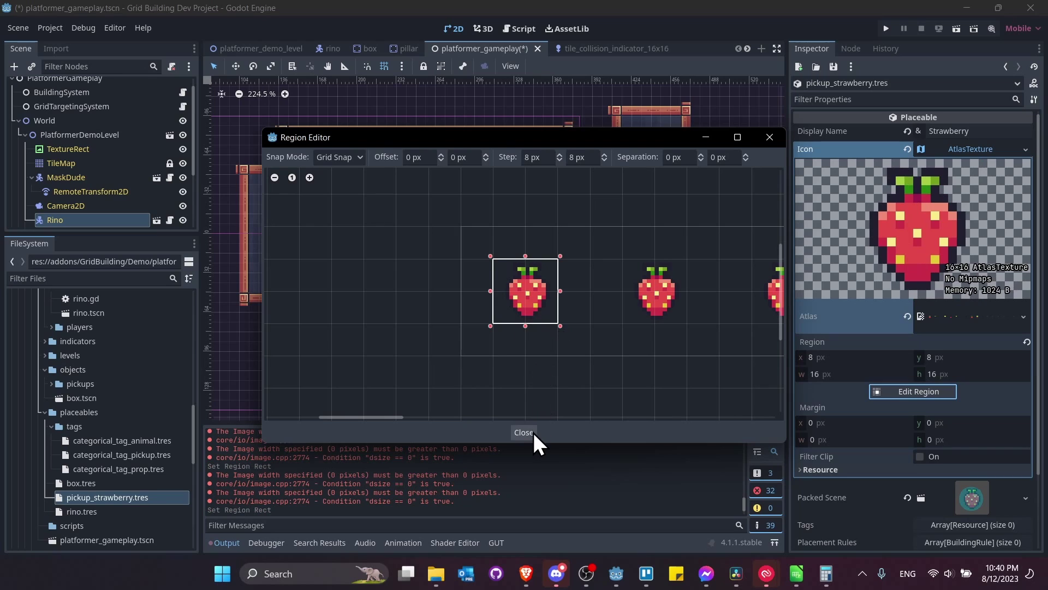
# - Add categorical_tag_pickup.tres to the Strawberry placeable's tags and save
pyautogui.click(524, 432)
pyautogui.click(959, 149)
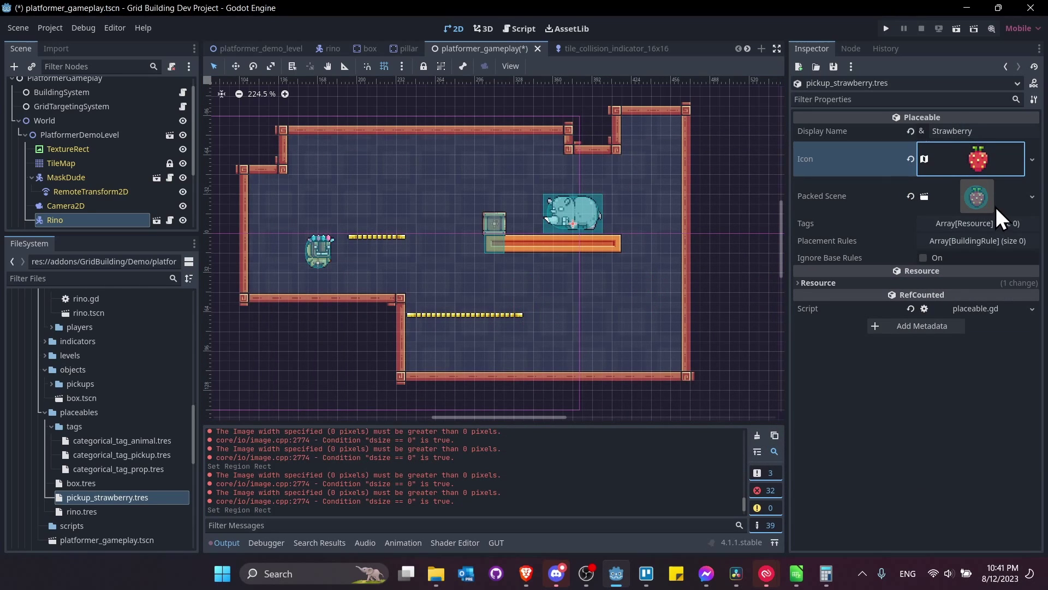
pyautogui.click(1002, 223)
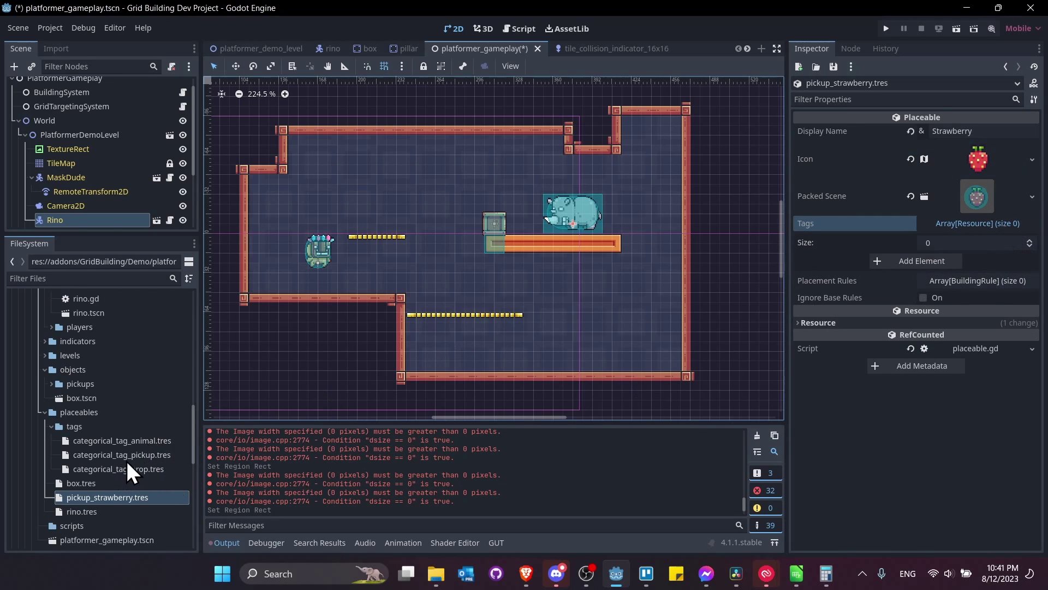
pyautogui.moveTo(138, 454); pyautogui.dragTo(977, 221)
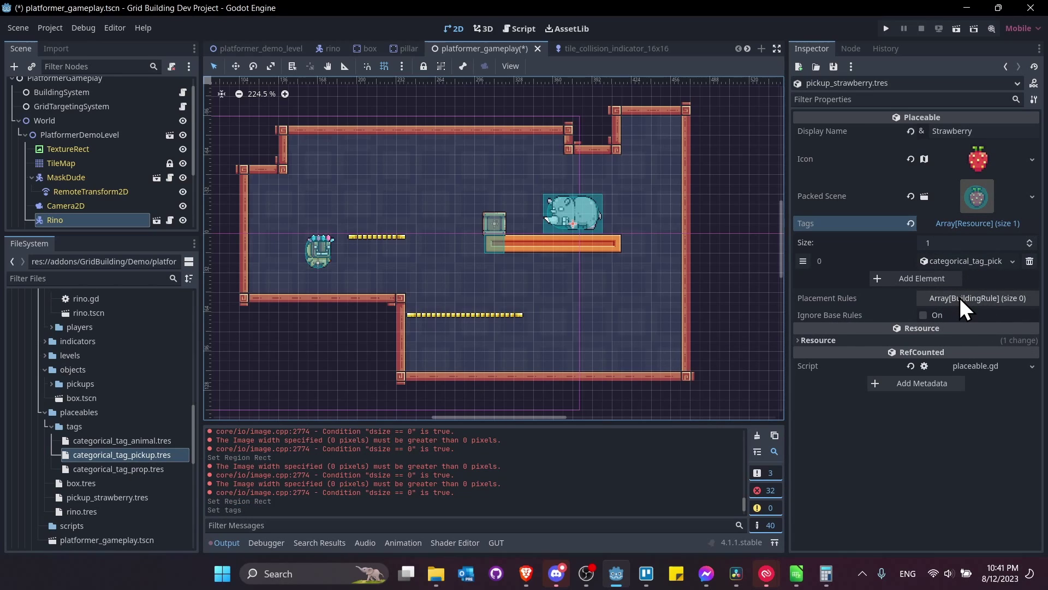
pyautogui.hotkey('ctrl', 's')
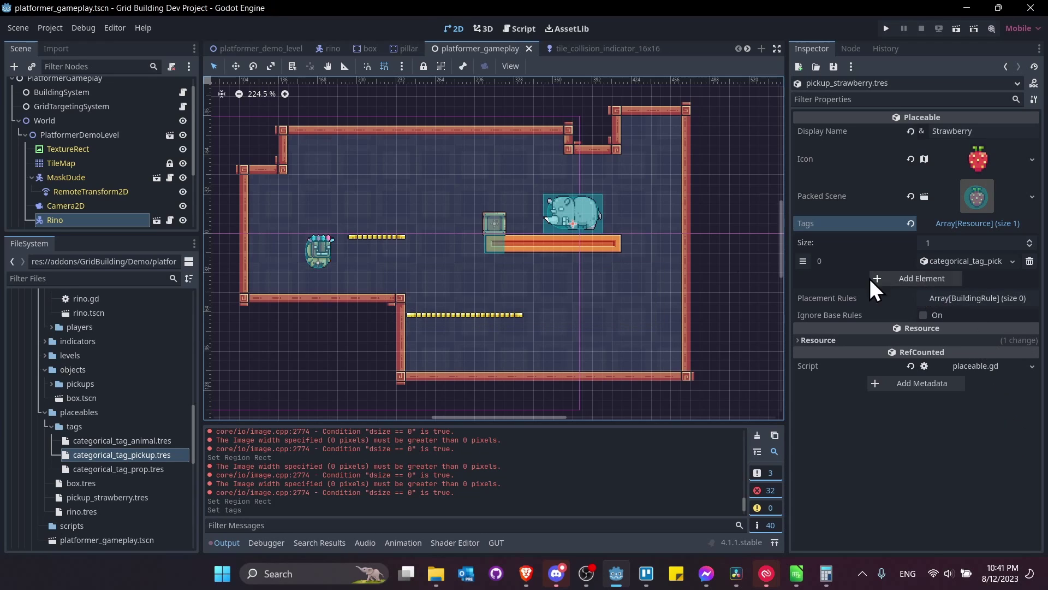
# - Add categorical_tag_pickup.tres as a third category tag on the PlaceableSelectionUI node and save the scene
pyautogui.scroll(-1, 66, 221)
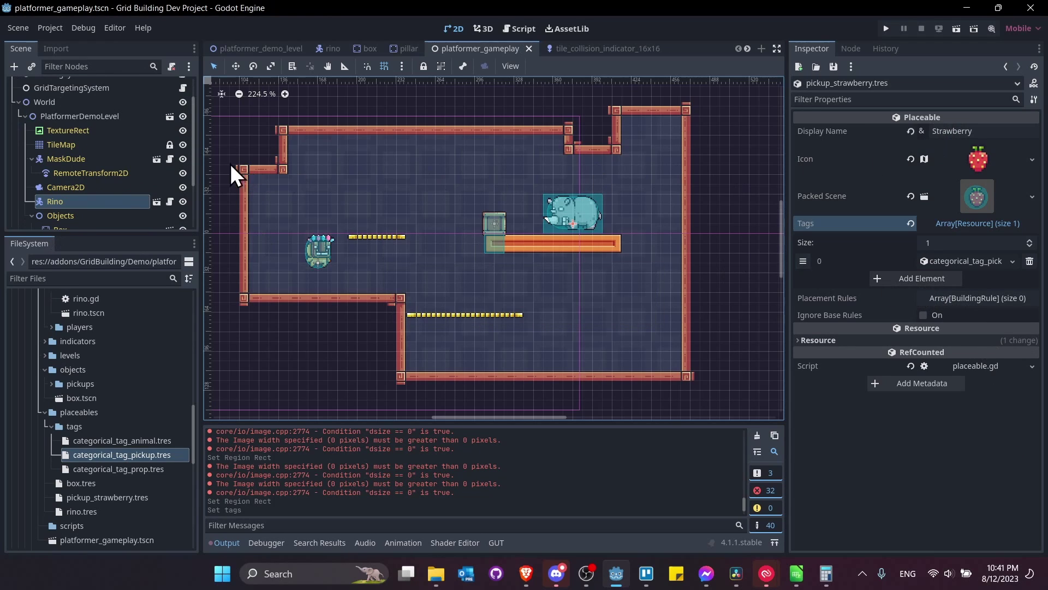
pyautogui.scroll(-1, 117, 182)
pyautogui.scroll(-2, 117, 182)
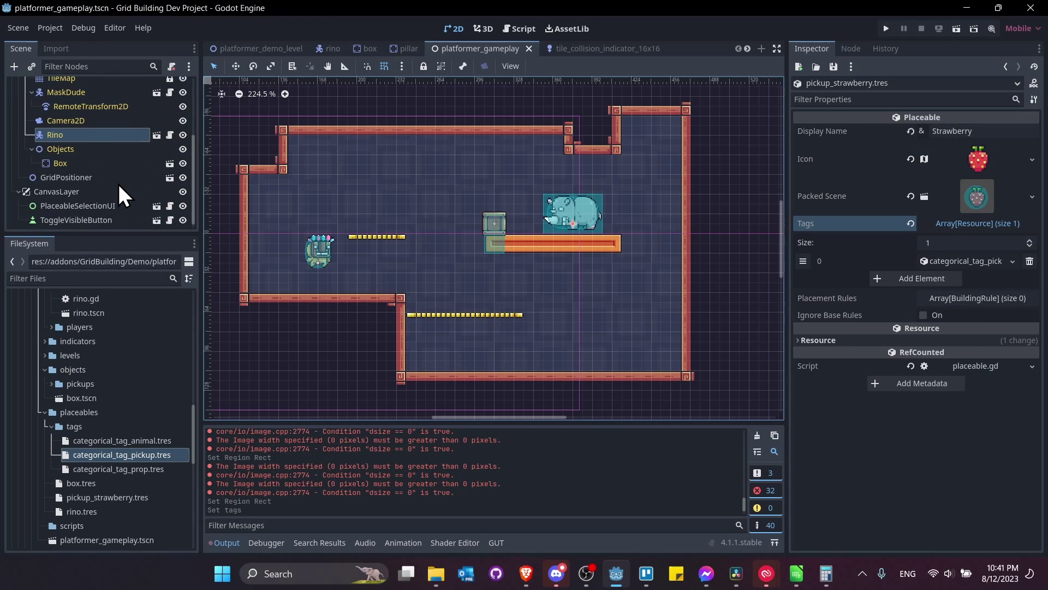
pyautogui.click(84, 206)
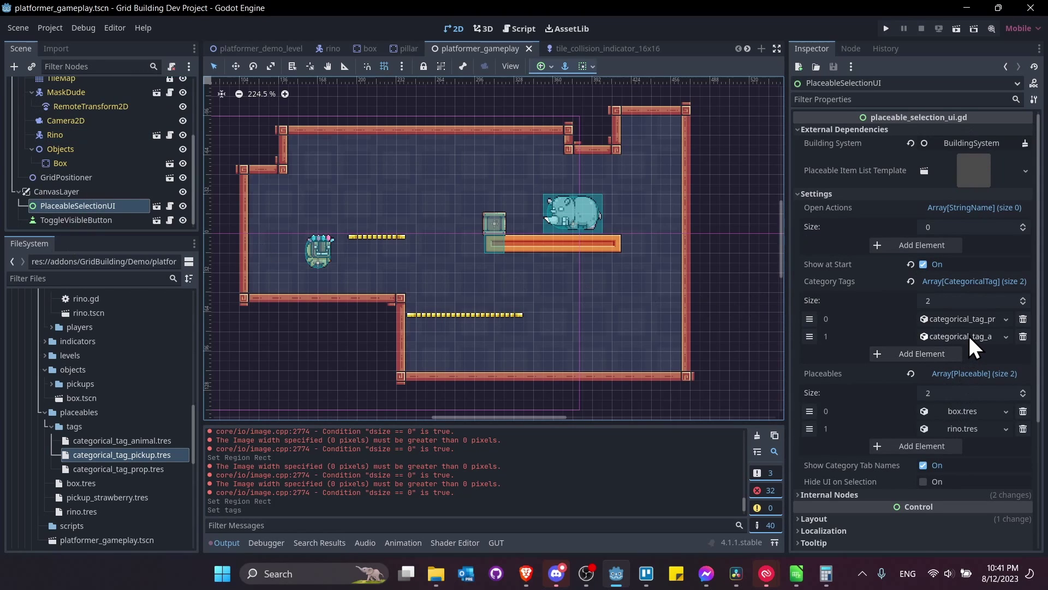
pyautogui.moveTo(143, 465); pyautogui.dragTo(936, 376)
pyautogui.moveTo(112, 458); pyautogui.dragTo(964, 358)
pyautogui.hotkey('ctrl', 's')
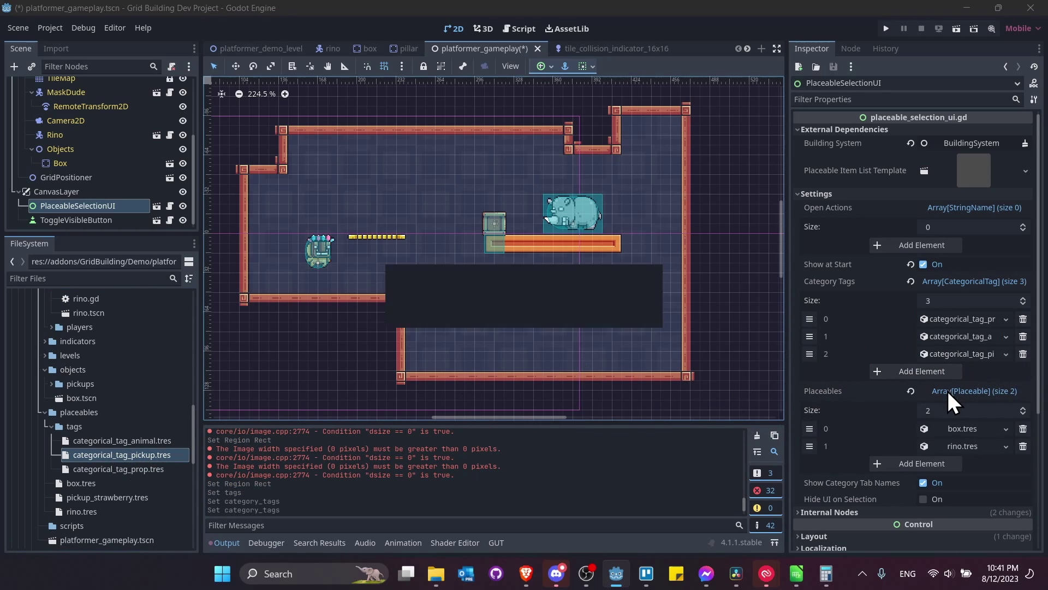
# - Add a third element to the PlaceableSelectionUI placeables, assign pickup_strawberry.tres to it and save
pyautogui.click(957, 468)
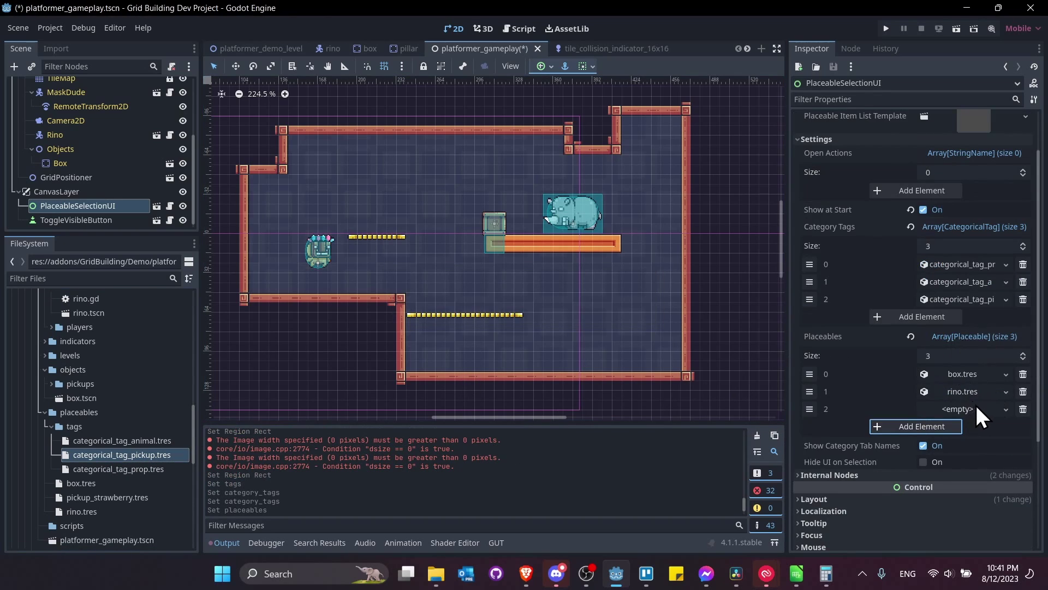
pyautogui.moveTo(104, 497); pyautogui.dragTo(958, 409)
pyautogui.hotkey('ctrl', 's')
# - Run the current scene and place several strawberries from the Pickup category in the upper part of the room
pyautogui.click(956, 33)
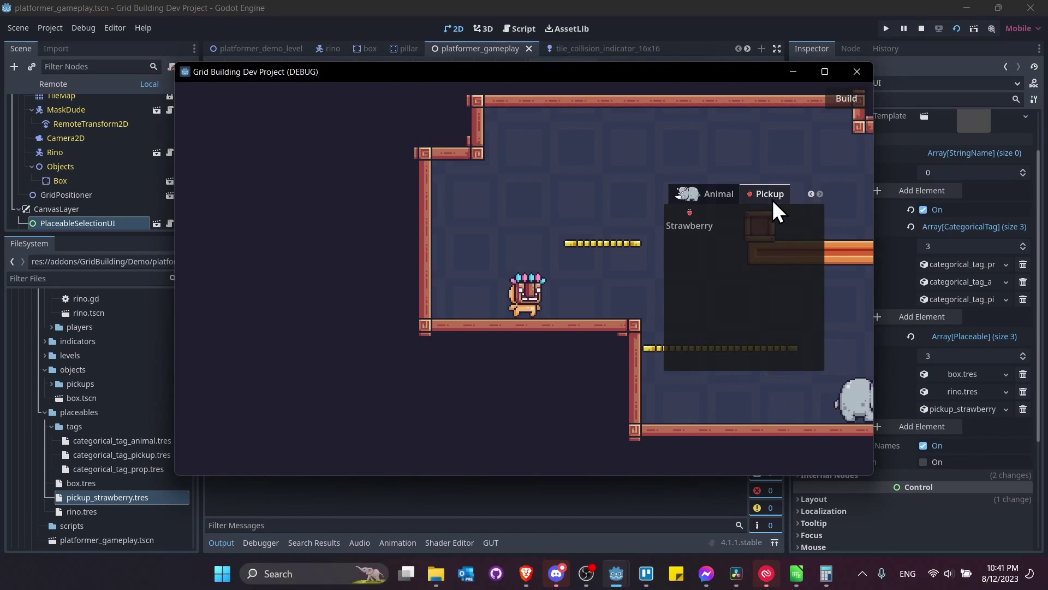
pyautogui.click(689, 223)
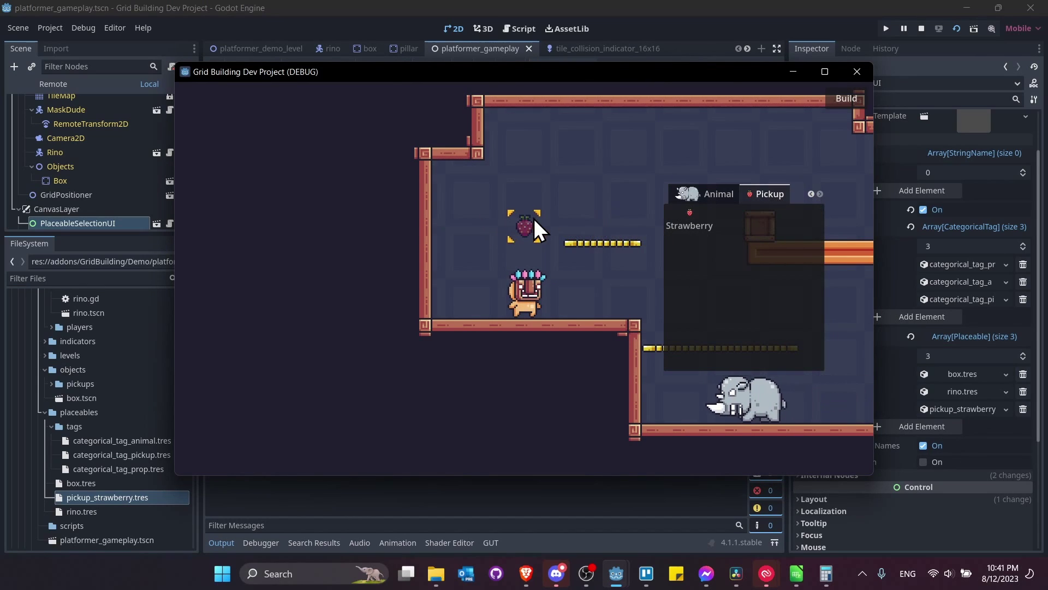
pyautogui.click(489, 210)
pyautogui.click(548, 204)
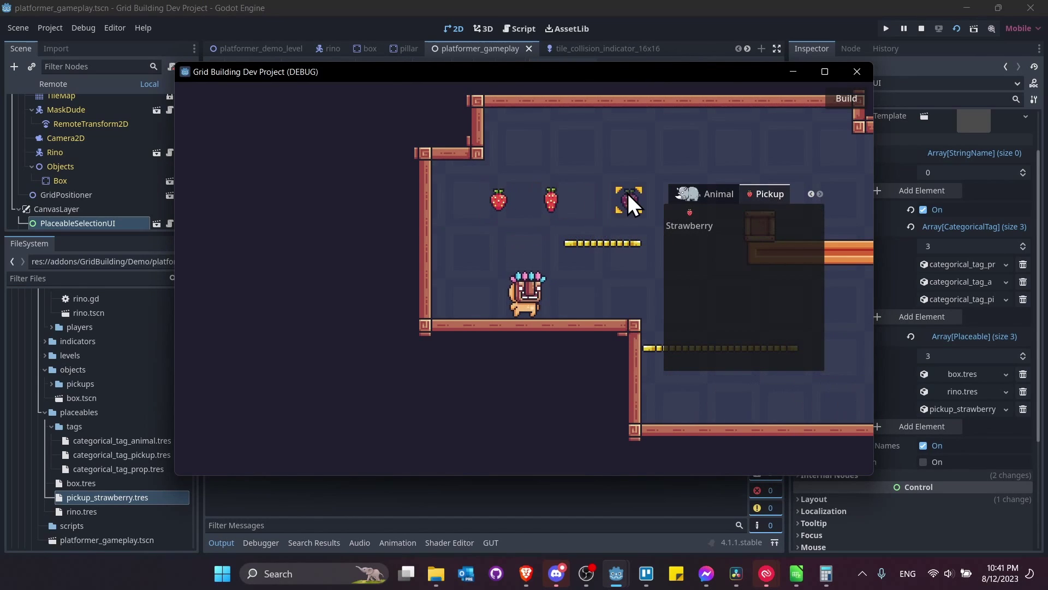
pyautogui.click(655, 147)
# - Move and jump the character through the placed strawberries to test collecting them
pyautogui.press('space')
pyautogui.press('d')
pyautogui.press('space')
pyautogui.press('d')
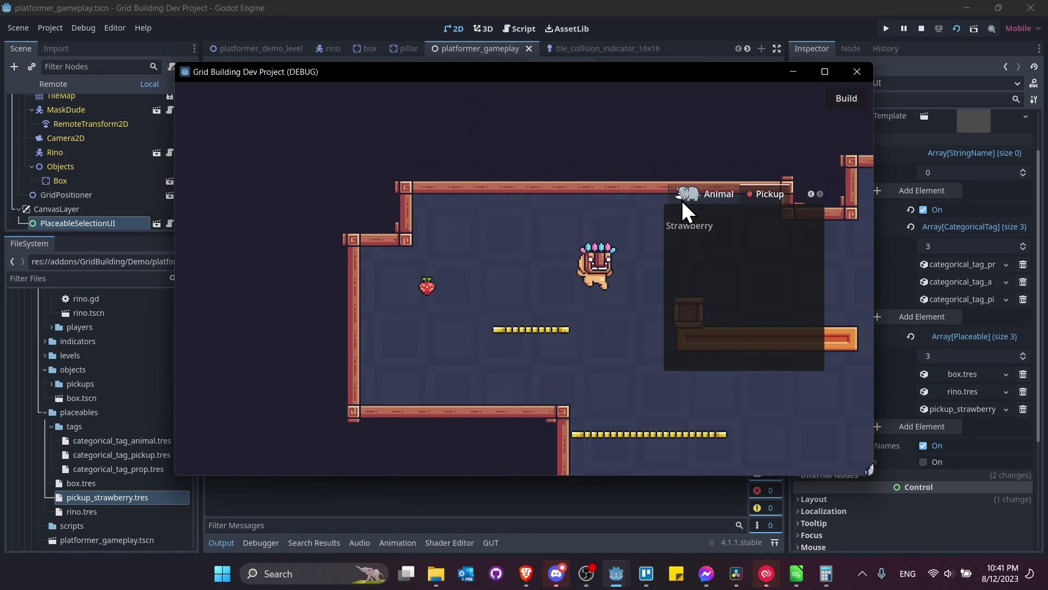
pyautogui.press('a')
pyautogui.press('d')
pyautogui.press('space')
pyautogui.press('a')
pyautogui.press('space')
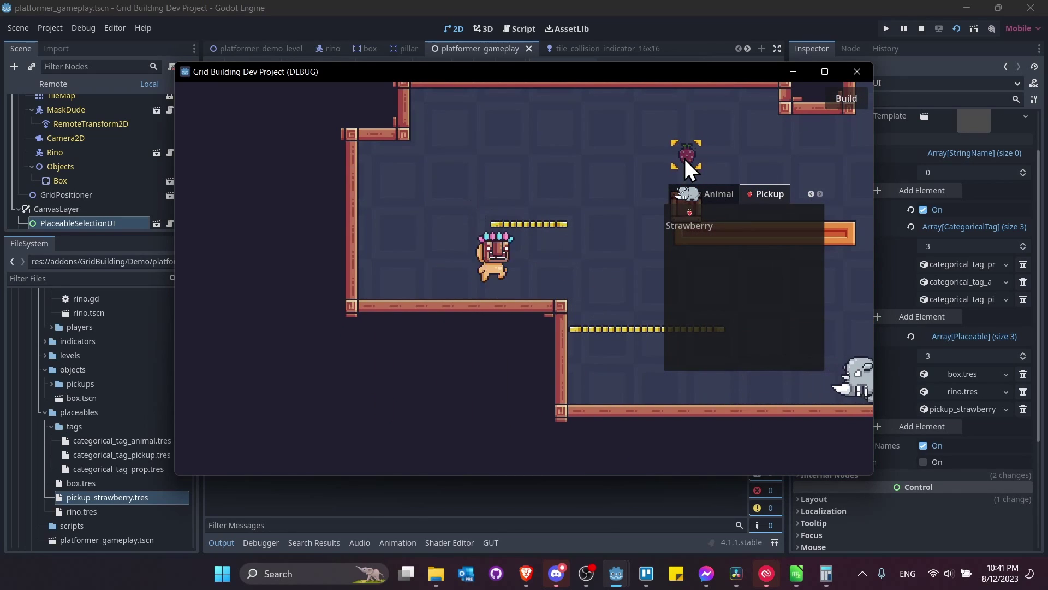
pyautogui.press('d')
pyautogui.press('space')
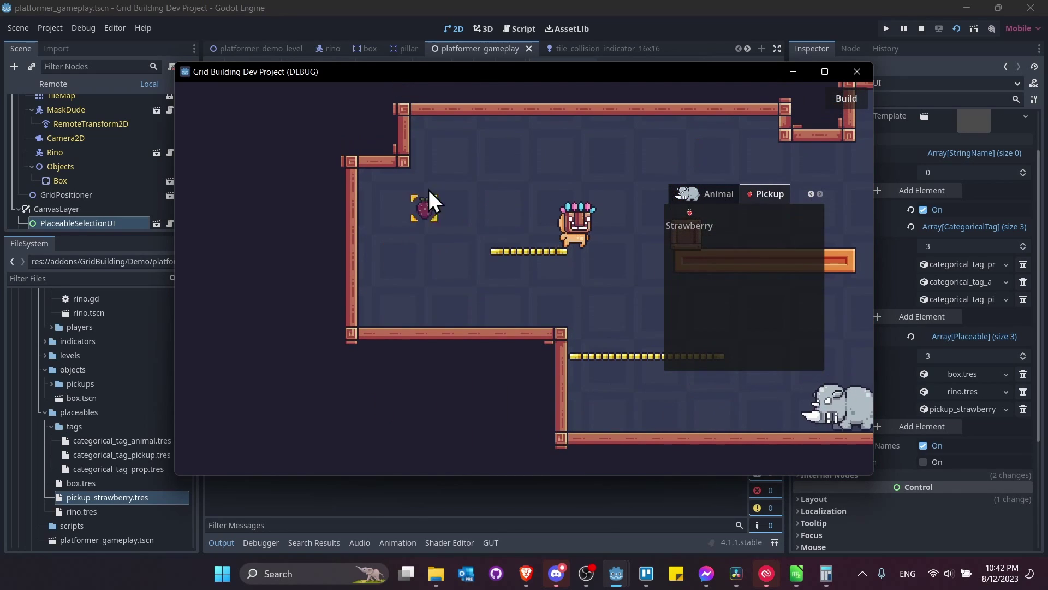
# - Test strawberry placement by putting several outside the level walls and several more inside the room
pyautogui.click(372, 140)
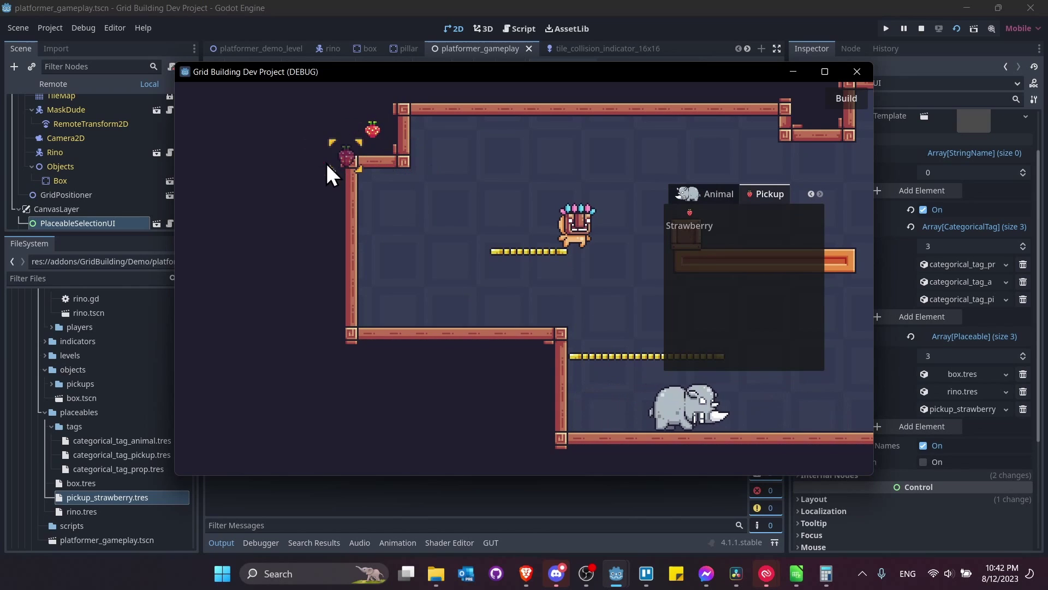
pyautogui.click(338, 137)
pyautogui.click(325, 184)
pyautogui.click(323, 268)
pyautogui.click(419, 400)
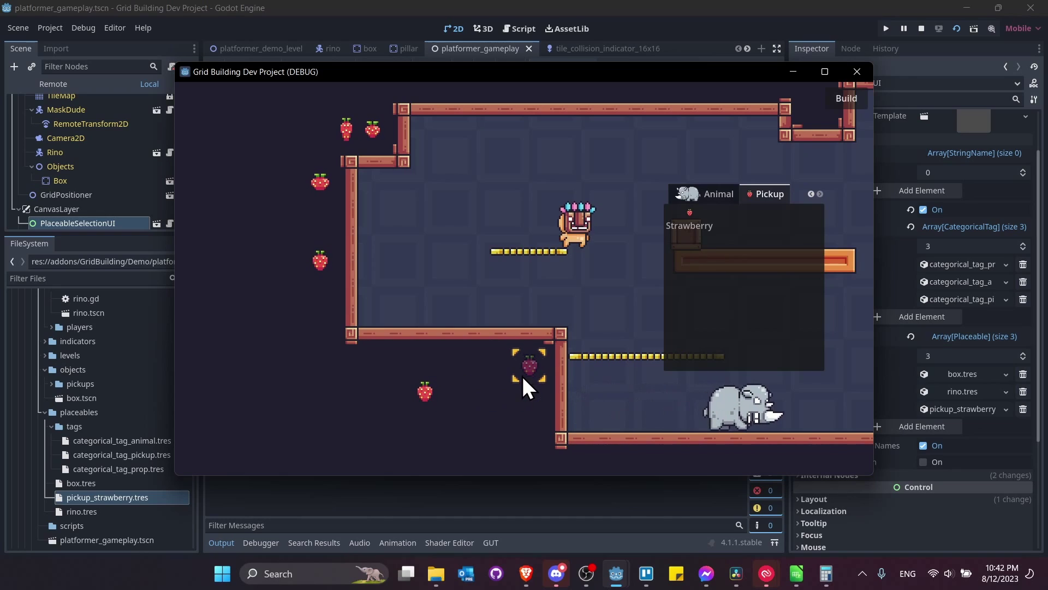
pyautogui.click(522, 374)
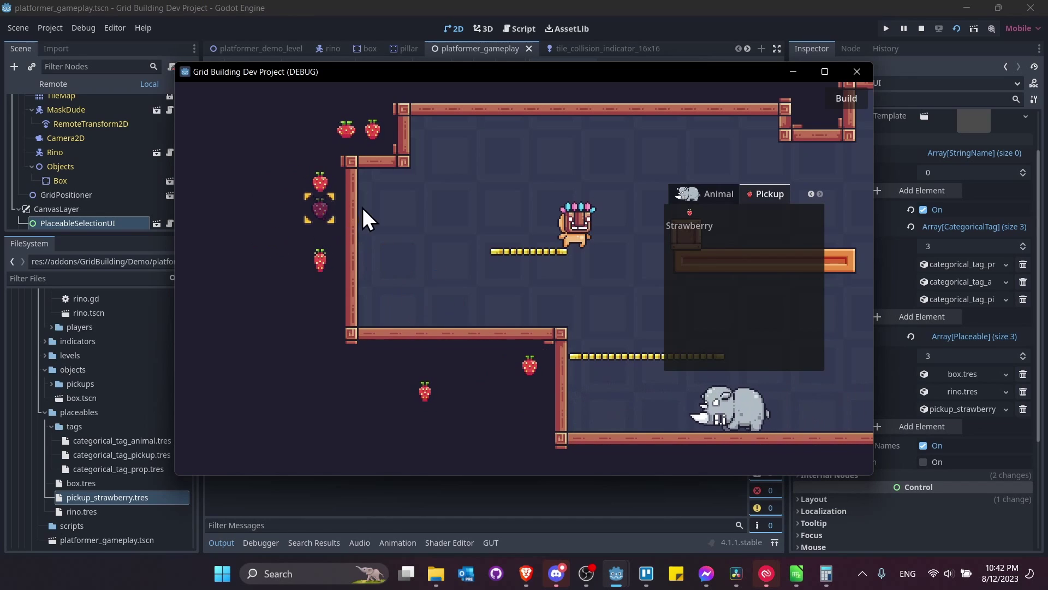
pyautogui.click(390, 210)
pyautogui.click(494, 191)
pyautogui.click(474, 256)
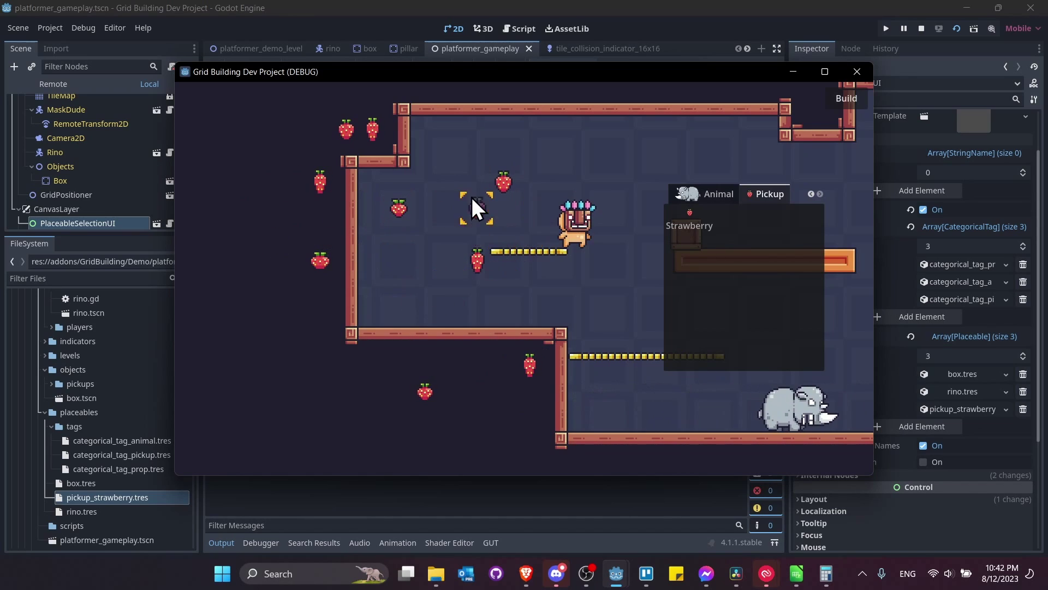
pyautogui.click(443, 183)
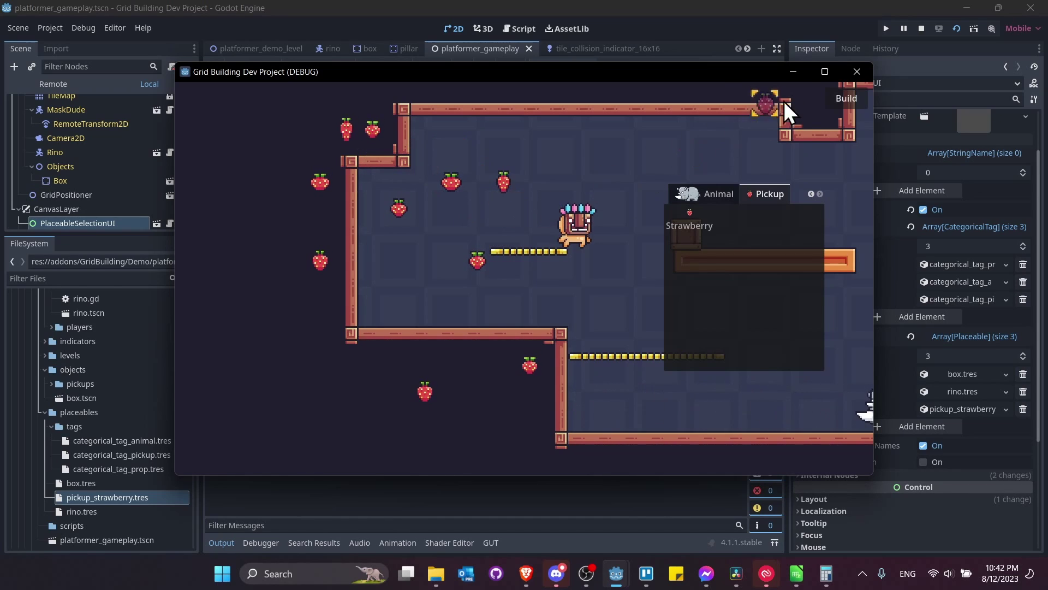
# - Stop the running game, filter the project files by "straw" and open strawberry_pickup.tscn
pyautogui.click(921, 28)
pyautogui.click(87, 278)
pyautogui.write('straw')
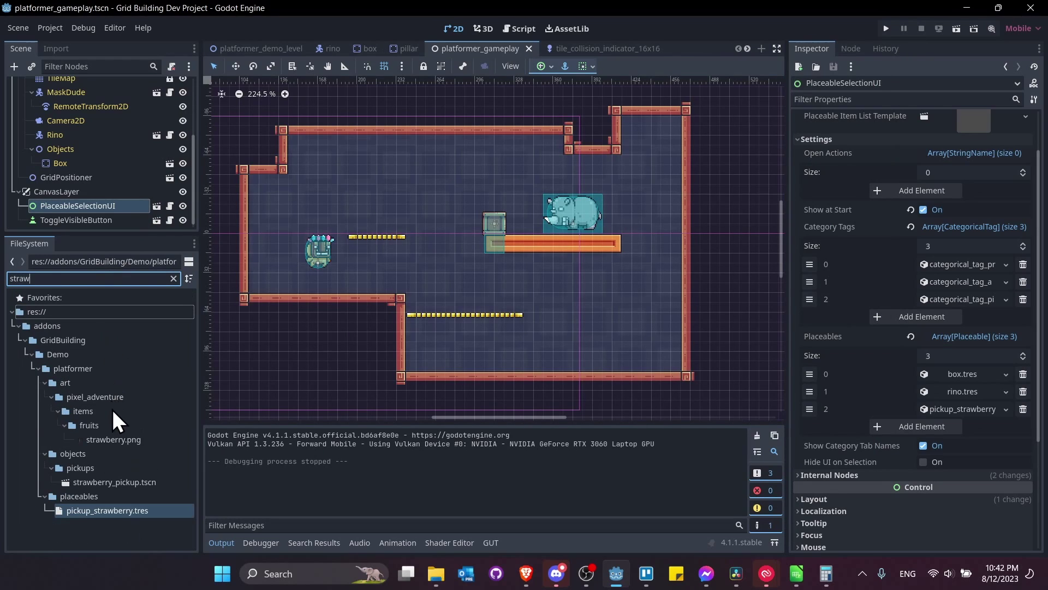
pyautogui.doubleClick(139, 483)
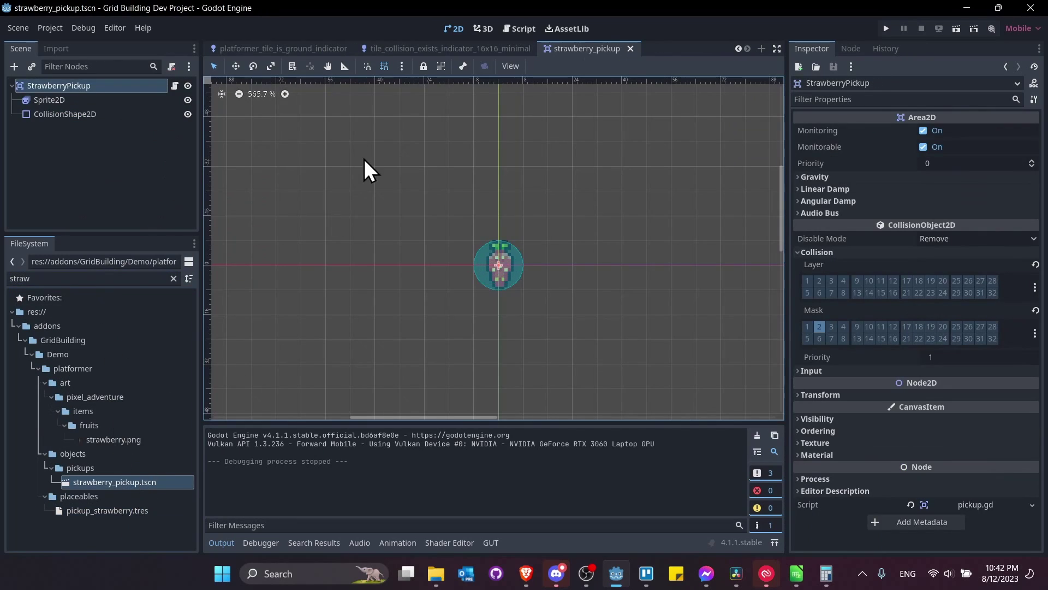
# - Add an Area2D child to the StrawberryPickup root and name it PlacementArea
pyautogui.click(93, 85)
pyautogui.rightClick(90, 86)
pyautogui.click(113, 101)
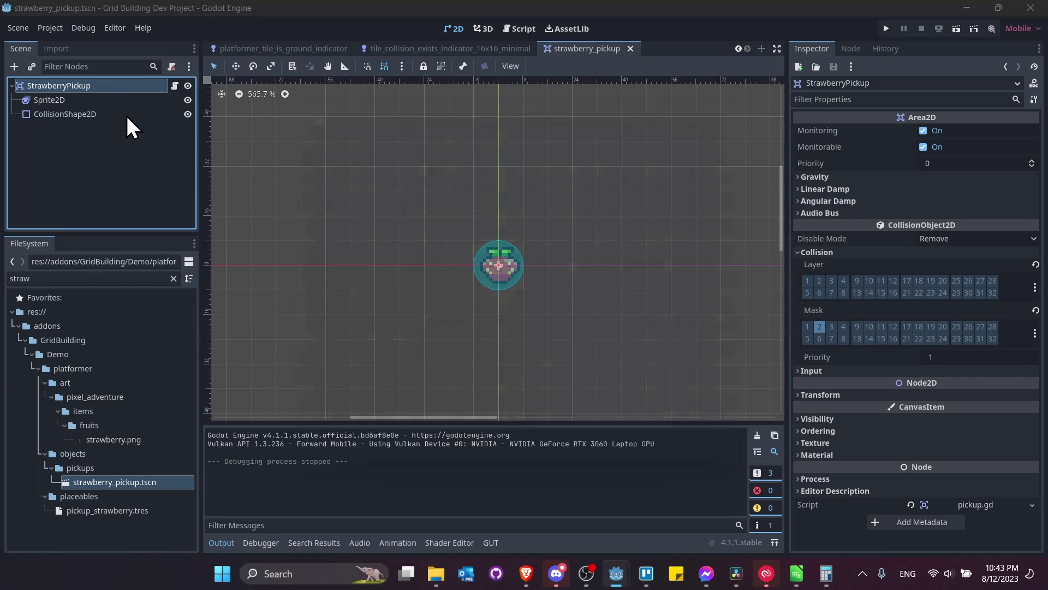
pyautogui.write('area2d')
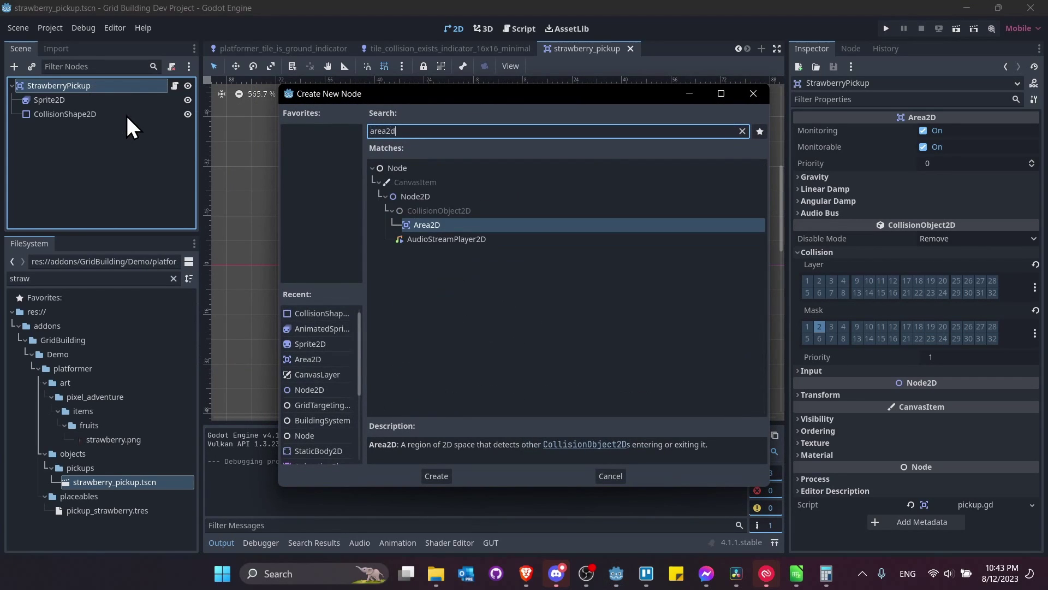
pyautogui.press('Return')
pyautogui.doubleClick(107, 129)
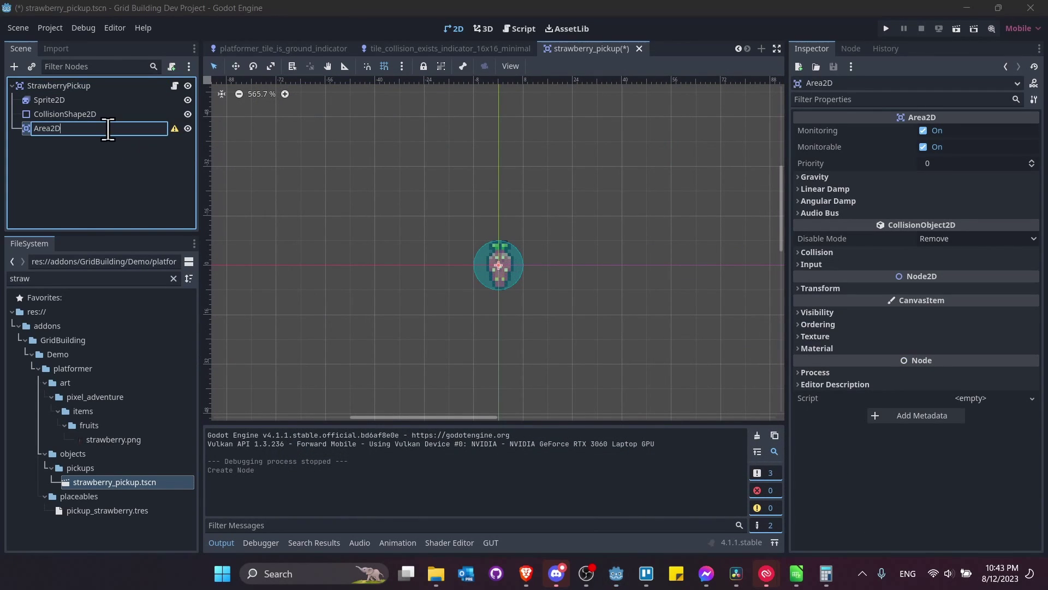
pyautogui.write('PlacementArea')
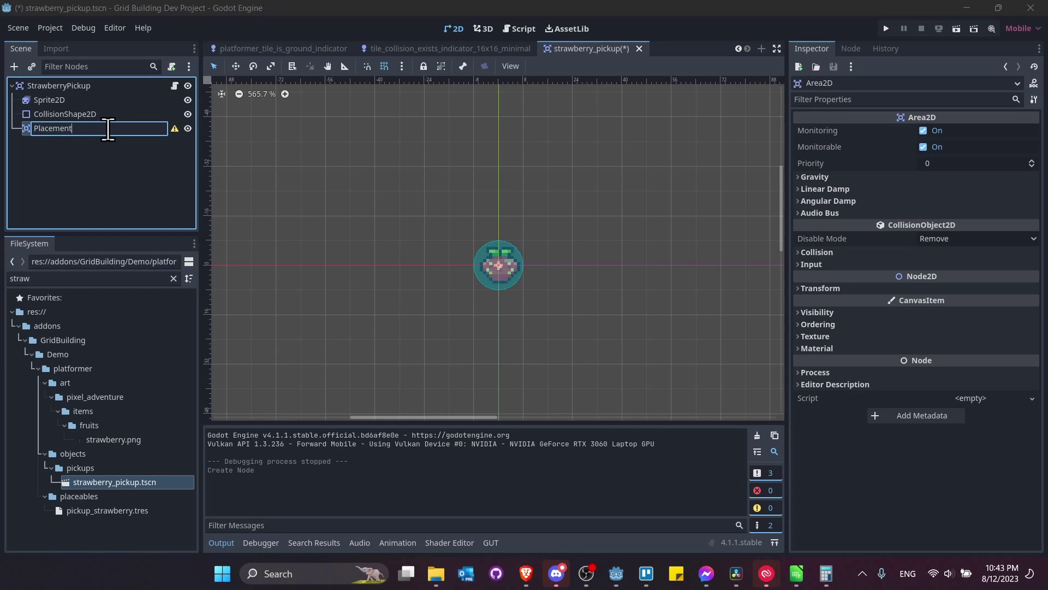
pyautogui.press('Return')
# - Add a CollisionShape2D under PlacementArea with a RectangleShape2D of 16 × 16 px
pyautogui.rightClick(107, 129)
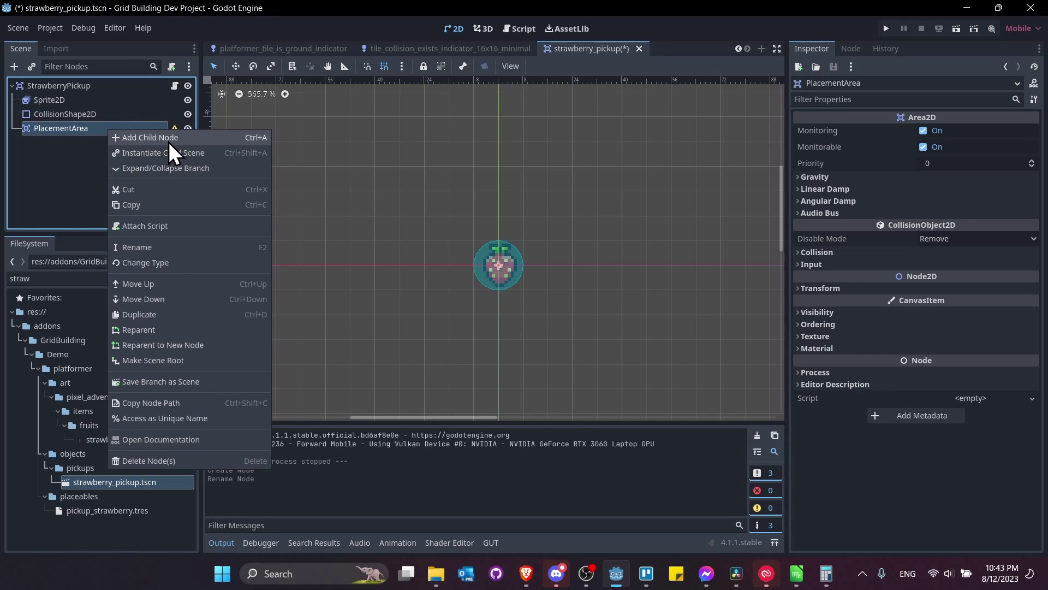
pyautogui.click(168, 137)
pyautogui.write('collision')
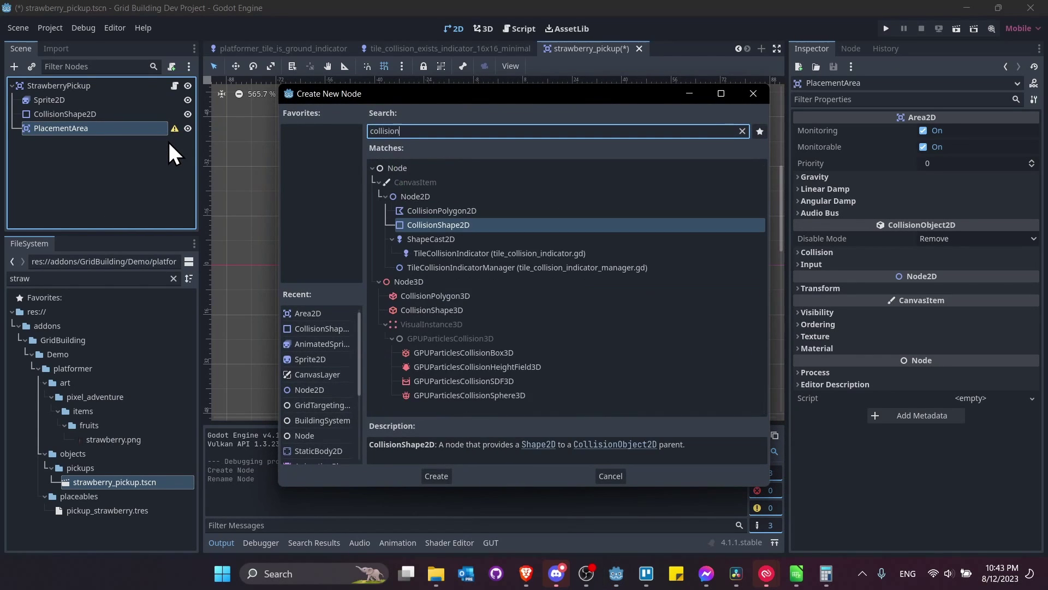
pyautogui.press('Return')
pyautogui.scroll(1, 575, 247)
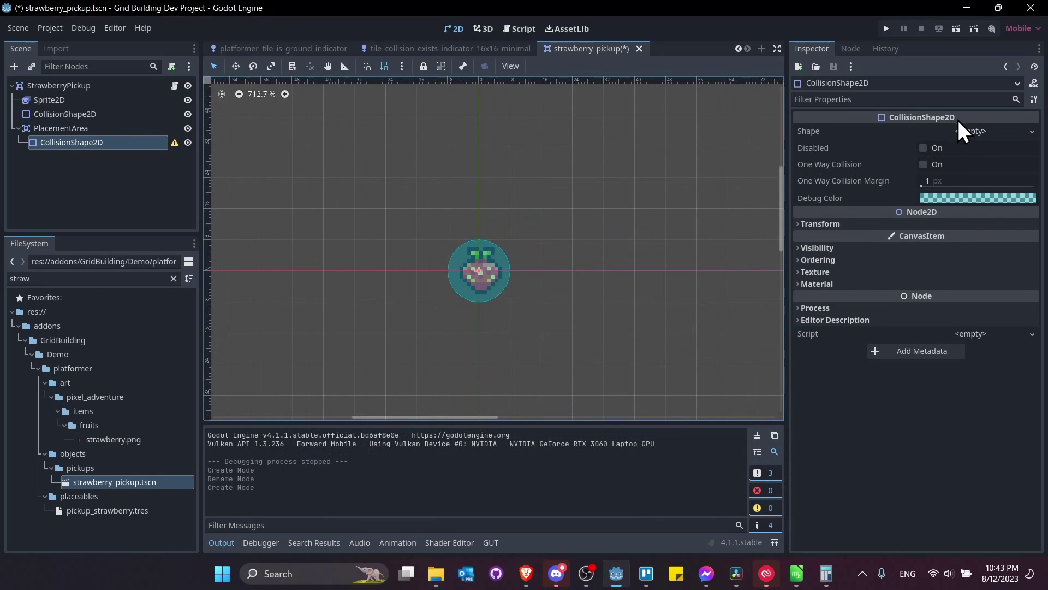
pyautogui.click(972, 131)
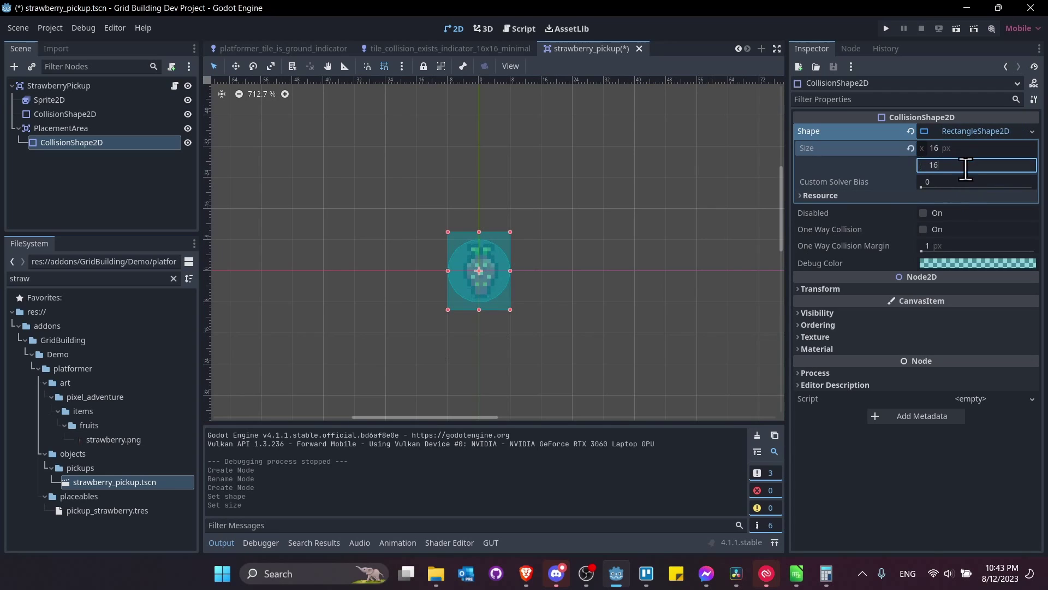
pyautogui.press('Tab')
pyautogui.moveTo(636, 245); pyautogui.dragTo(665, 231, button='middle')
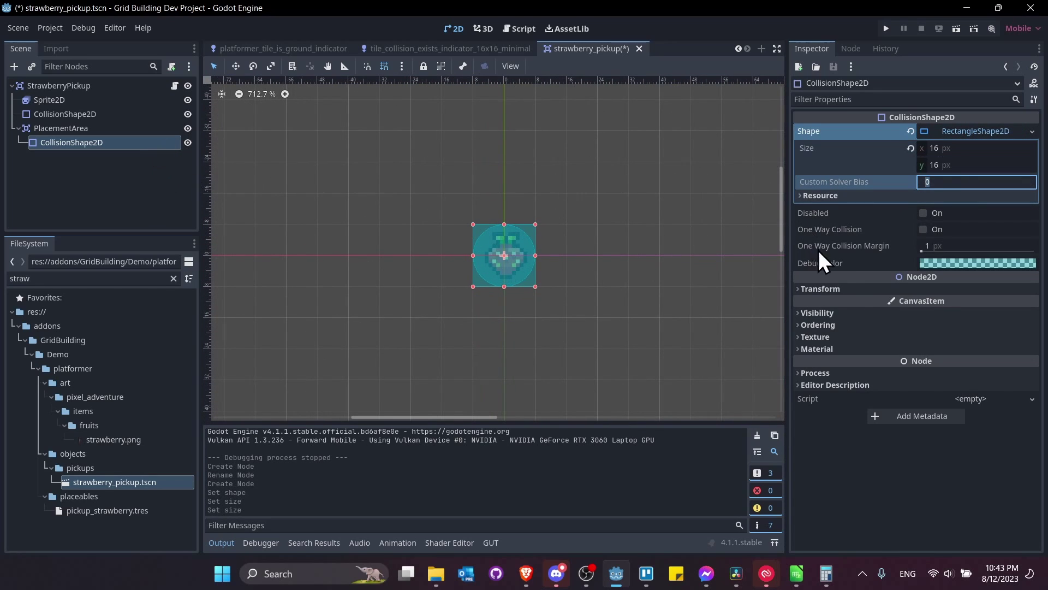
# - Expand the collision settings of the PlacementArea node and save the strawberry pickup scene
pyautogui.click(91, 130)
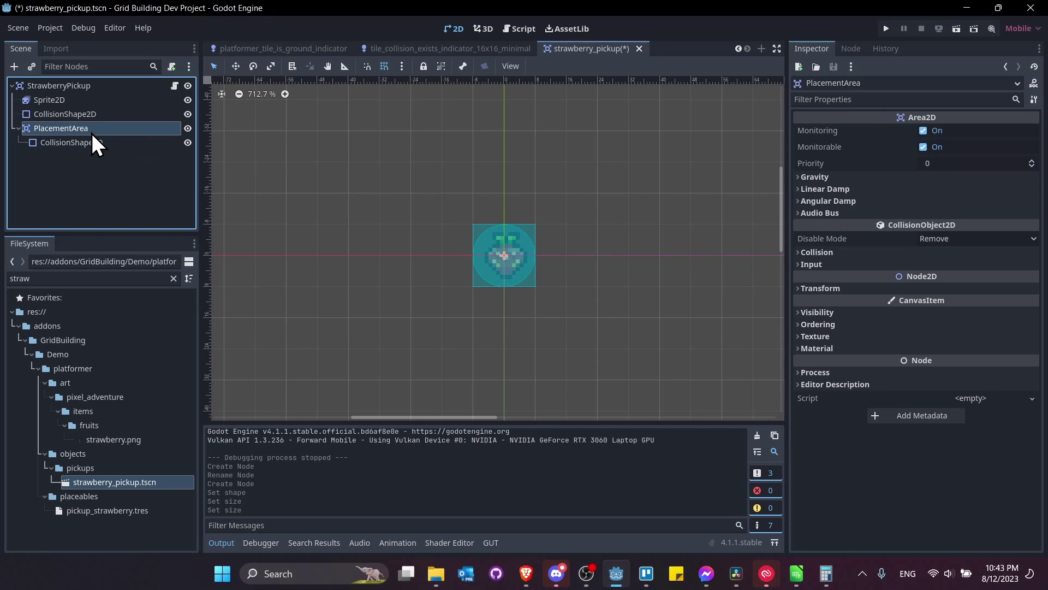
pyautogui.click(844, 253)
pyautogui.hotkey('ctrl', 's')
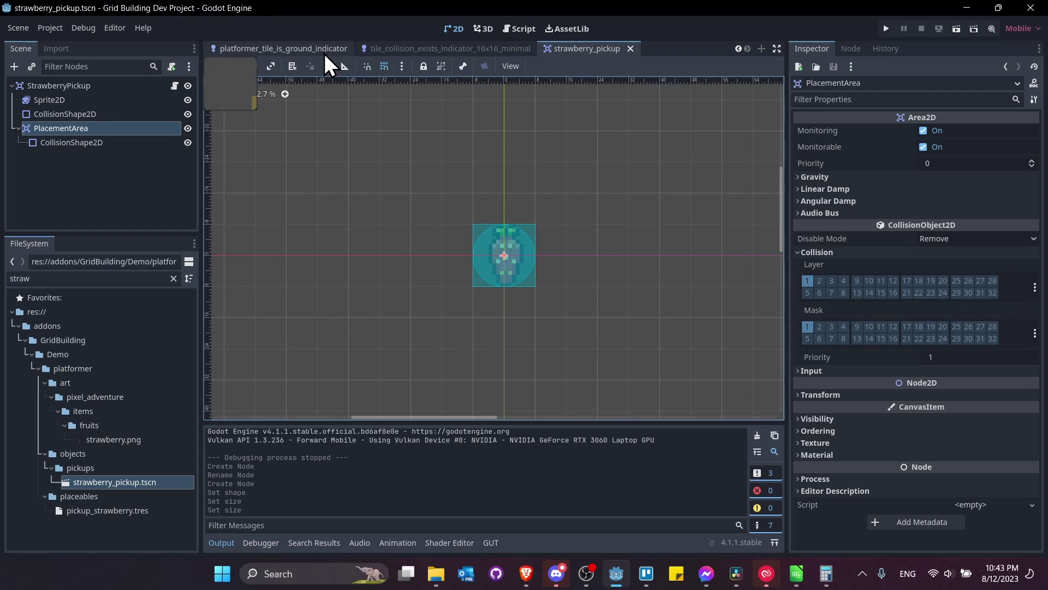
# - Close the platformer_tile_is_ground_indicator and platformer_collision_indicator scenes
pyautogui.click(325, 54)
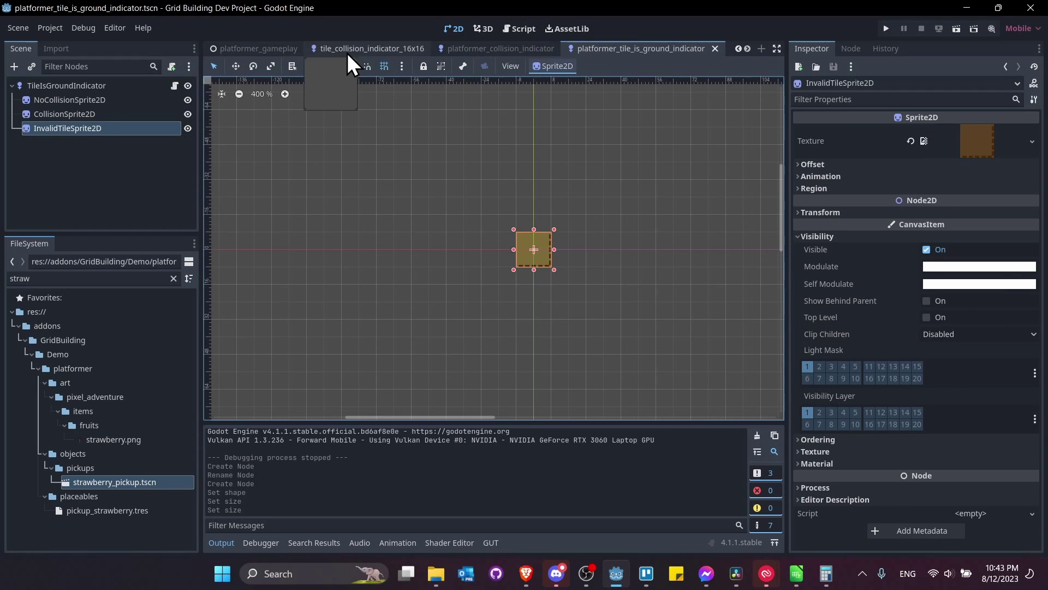
pyautogui.click(715, 48)
pyautogui.click(679, 48)
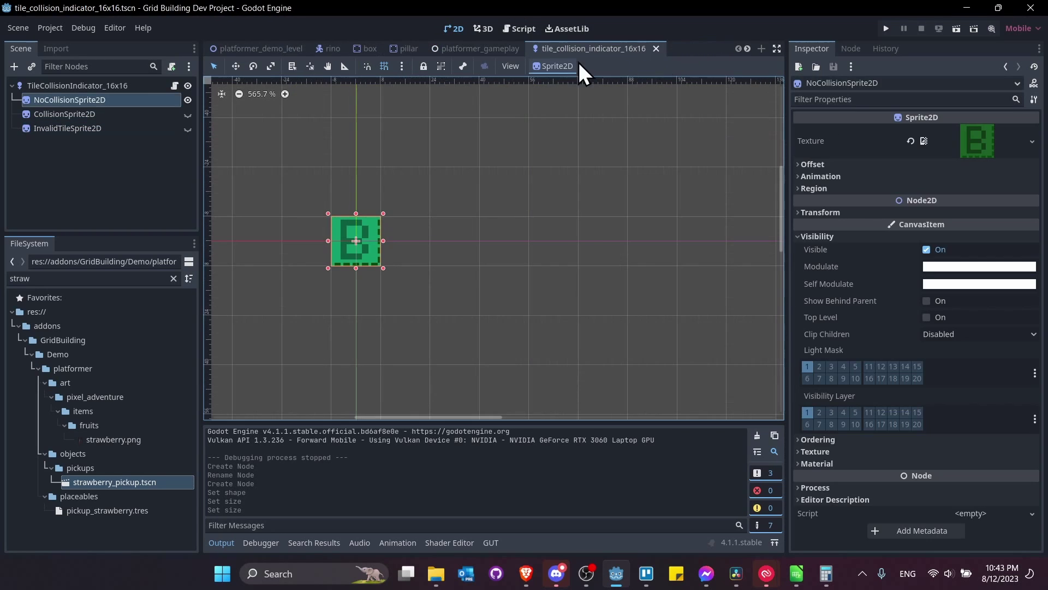
# - Run the platformer_gameplay scene and choose Strawberry from the build UI's Pickup category
pyautogui.click(481, 49)
pyautogui.click(956, 29)
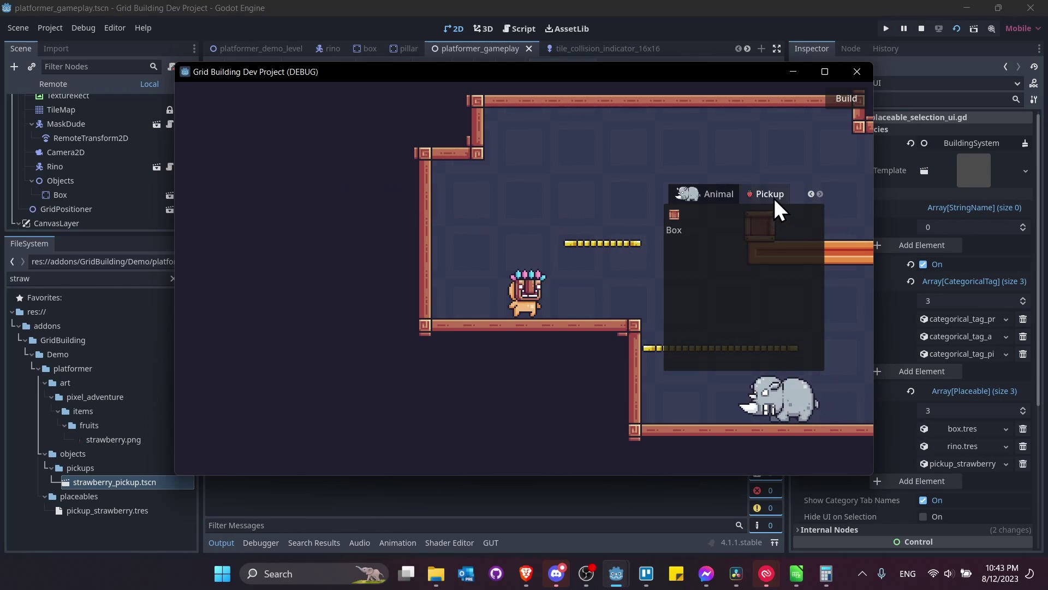
pyautogui.click(773, 195)
pyautogui.click(695, 224)
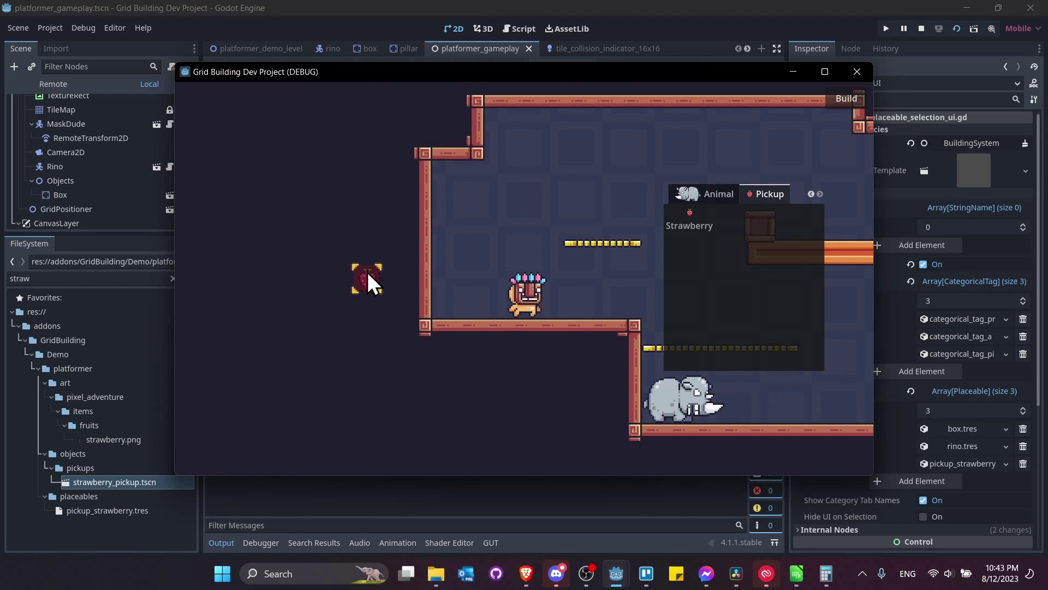
# - Place strawberries throughout the upper room, along its side wall, above its floor and near the ceiling
pyautogui.press('Right')
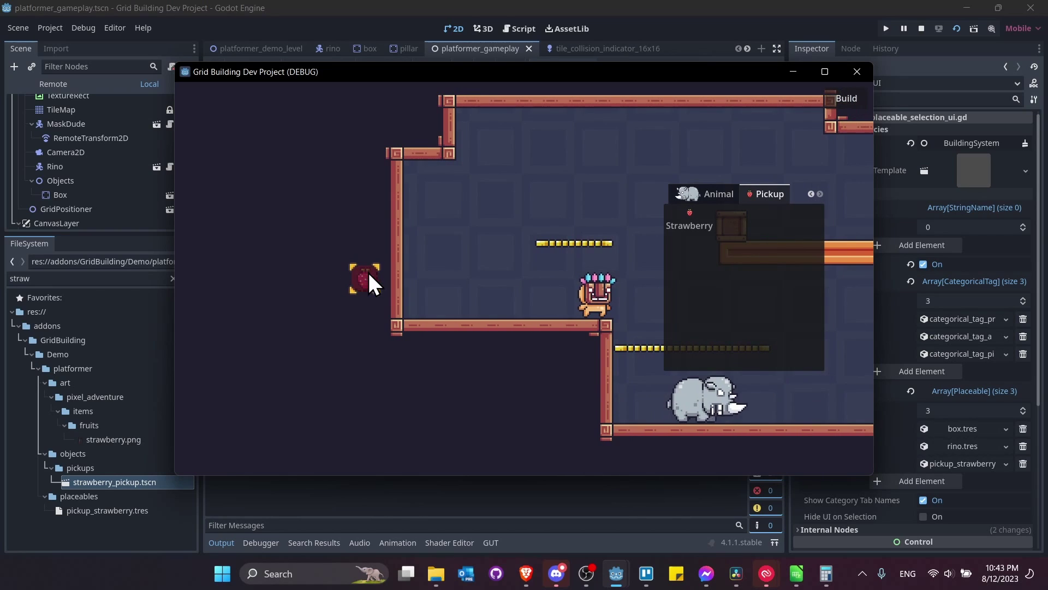
pyautogui.click(425, 234)
pyautogui.click(444, 293)
pyautogui.click(428, 307)
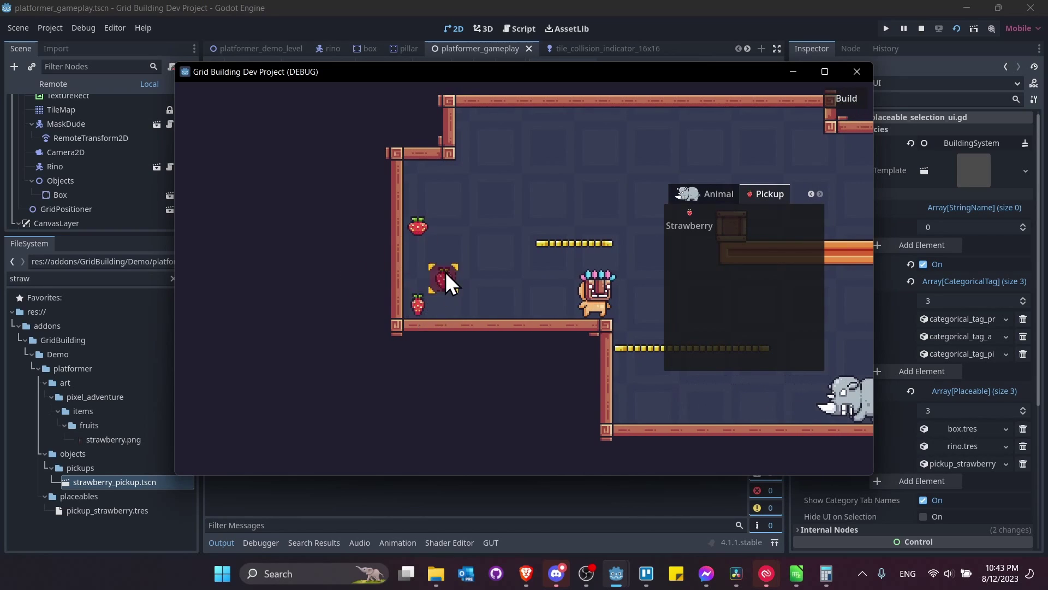
pyautogui.click(453, 310)
pyautogui.click(498, 203)
pyautogui.click(497, 151)
pyautogui.click(579, 127)
pyautogui.click(629, 152)
pyautogui.click(653, 203)
# - Move the character down to the lower floor and place strawberries around the rino and under the orange platform
pyautogui.press('Right')
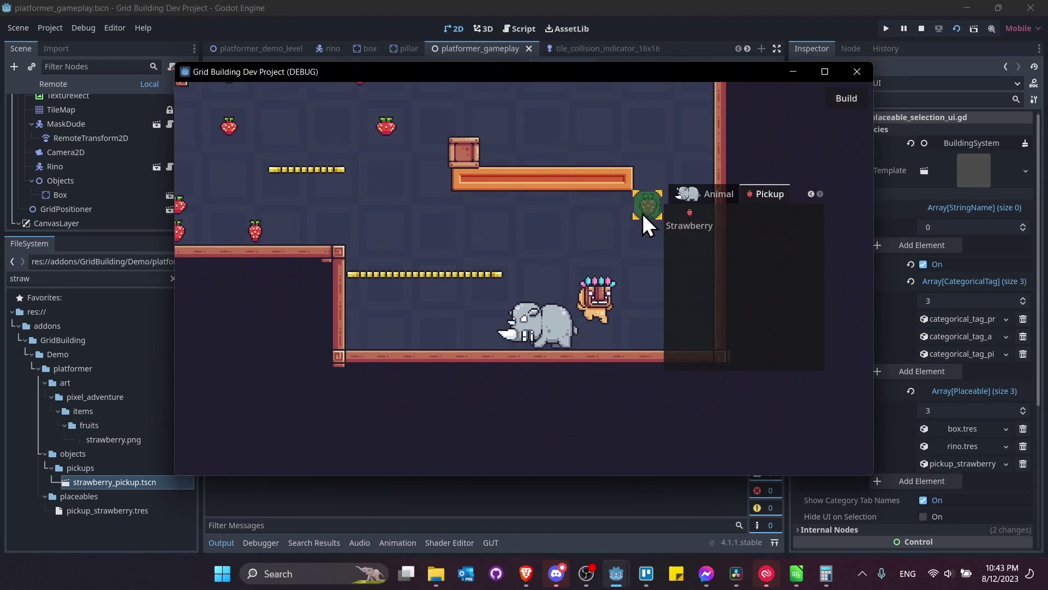
pyautogui.click(479, 293)
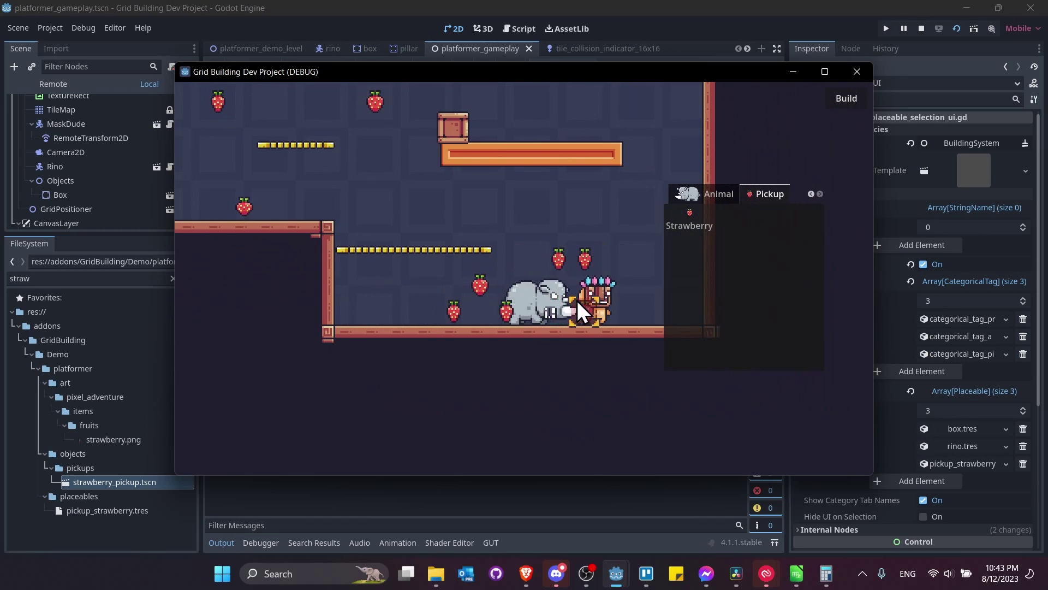
pyautogui.click(641, 269)
pyautogui.click(613, 263)
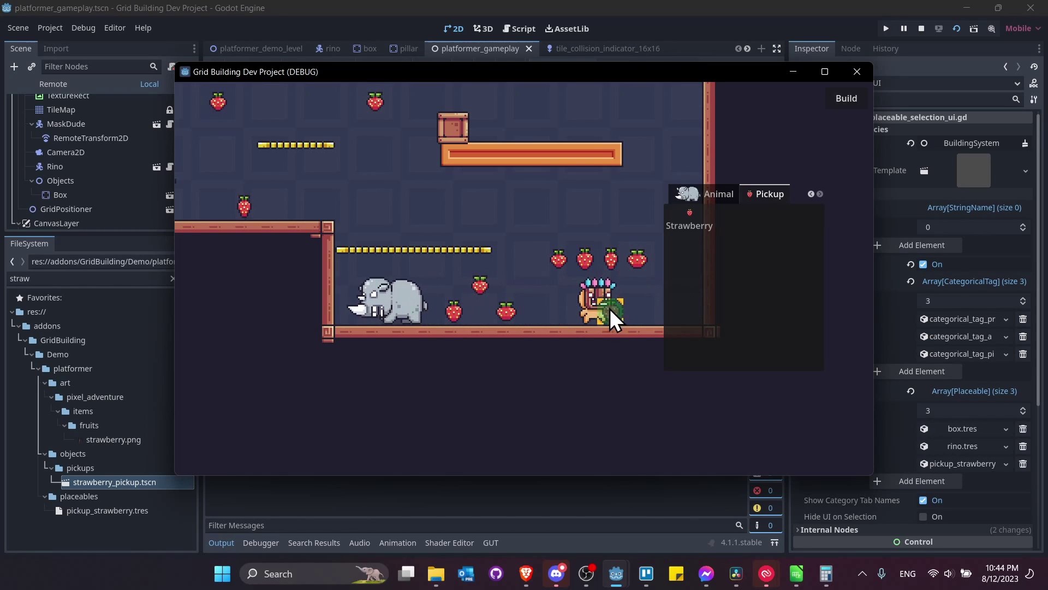
pyautogui.moveTo(606, 228)
pyautogui.mouseDown()
pyautogui.moveTo(437, 201)
pyautogui.moveTo(391, 182)
pyautogui.moveTo(523, 199)
pyautogui.moveTo(631, 186)
pyautogui.moveTo(640, 133)
pyautogui.moveTo(680, 156)
pyautogui.moveTo(615, 180)
pyautogui.mouseUp()
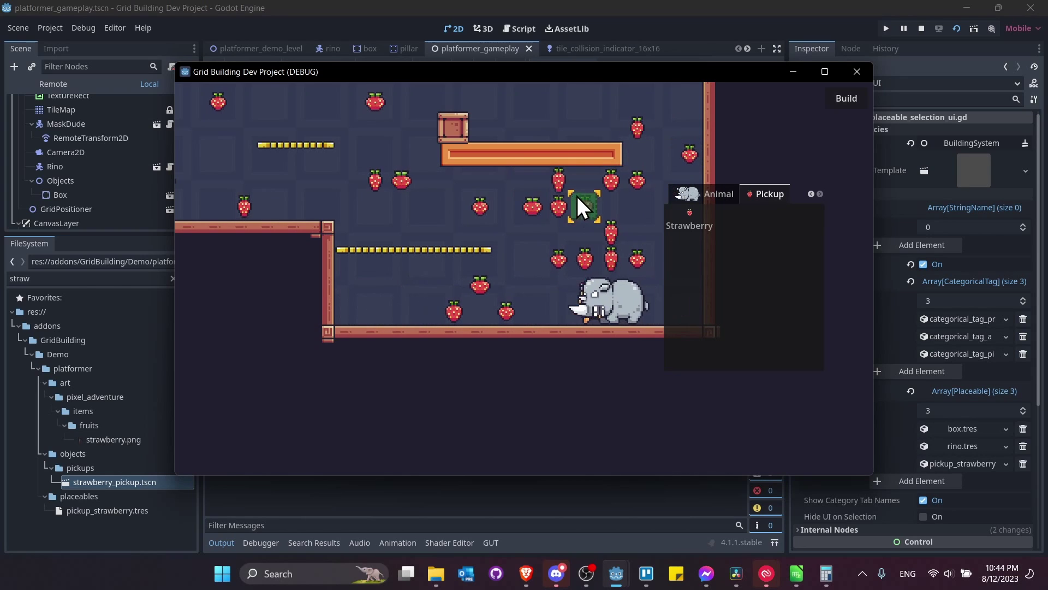
# - Bring the character onto the lower yellow platform and fill the area beneath the orange platform with more strawberries
pyautogui.press('a')
pyautogui.press('space')
pyautogui.press('d')
pyautogui.click(582, 205)
pyautogui.click(578, 179)
pyautogui.click(615, 184)
pyautogui.click(566, 197)
pyautogui.click(590, 234)
pyautogui.click(615, 234)
pyautogui.click(636, 234)
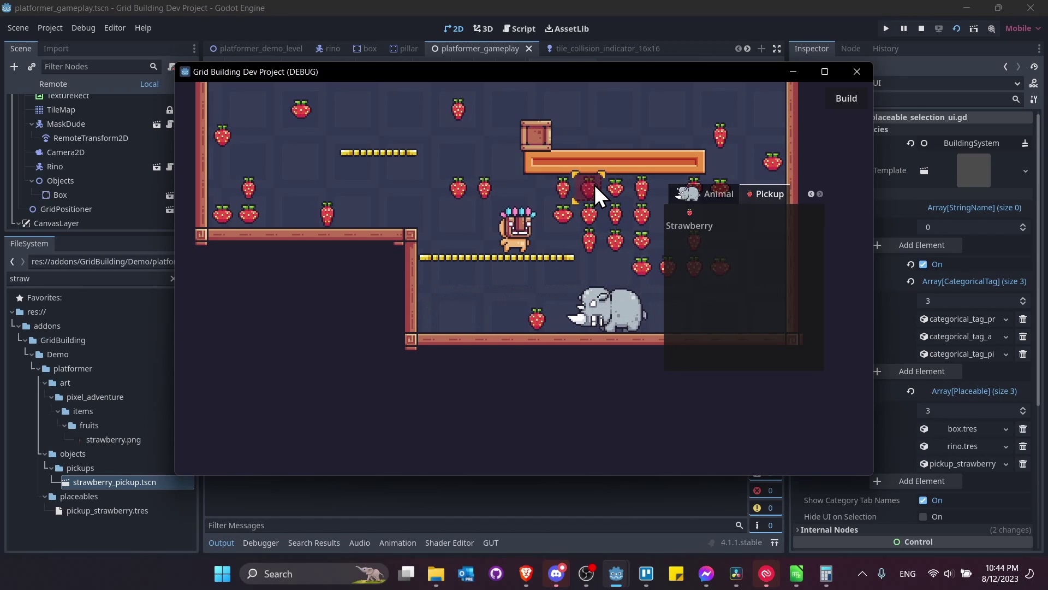
pyautogui.click(546, 185)
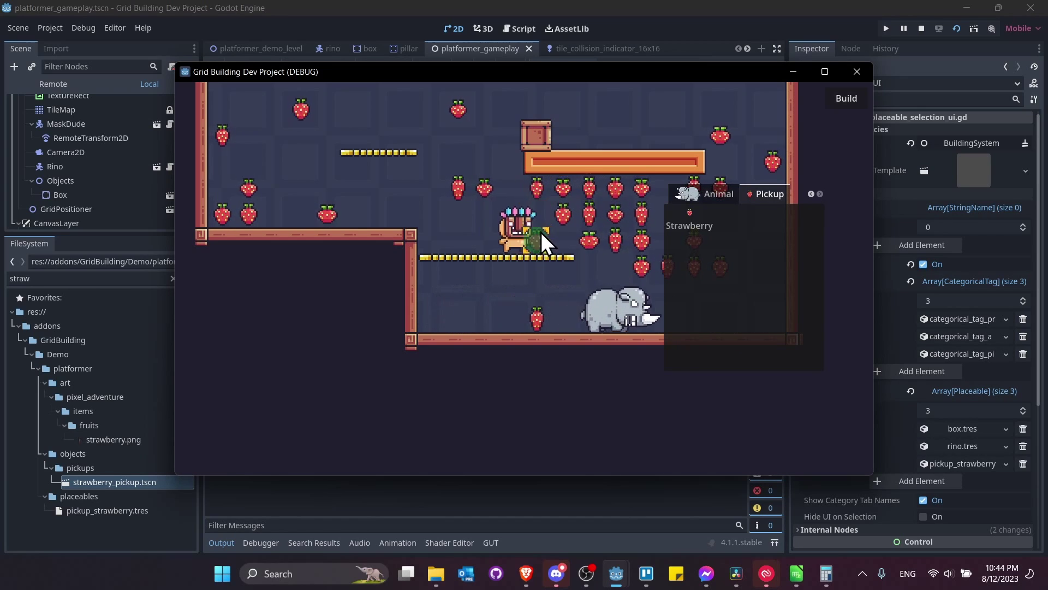
# - Jump the character up to the orange platform and place two strawberries in the open space above the box
pyautogui.press('a')
pyautogui.press('space')
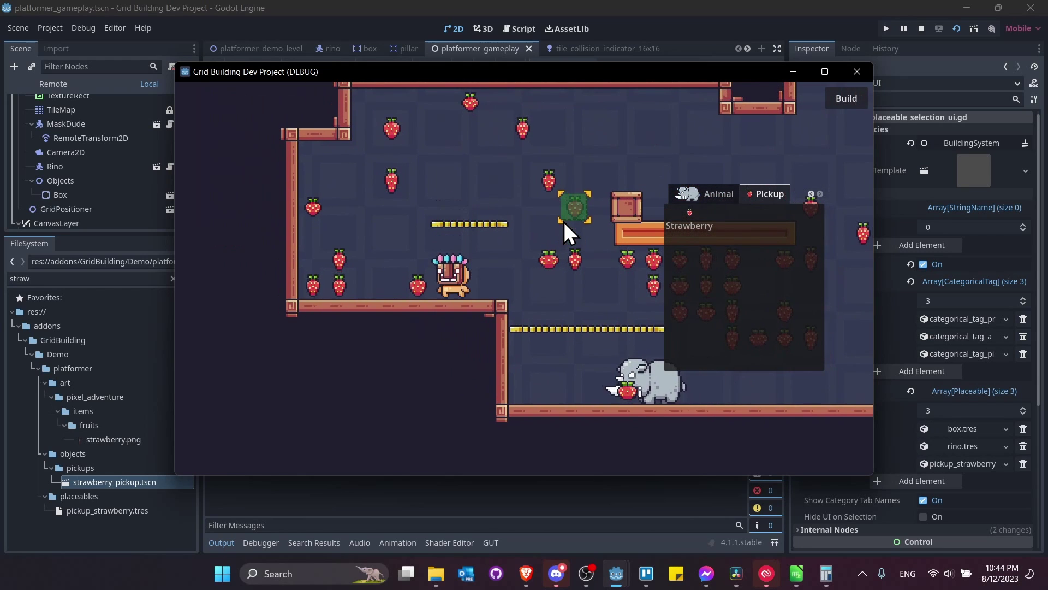
pyautogui.press('d')
pyautogui.press('space')
pyautogui.press('a')
pyautogui.press('space')
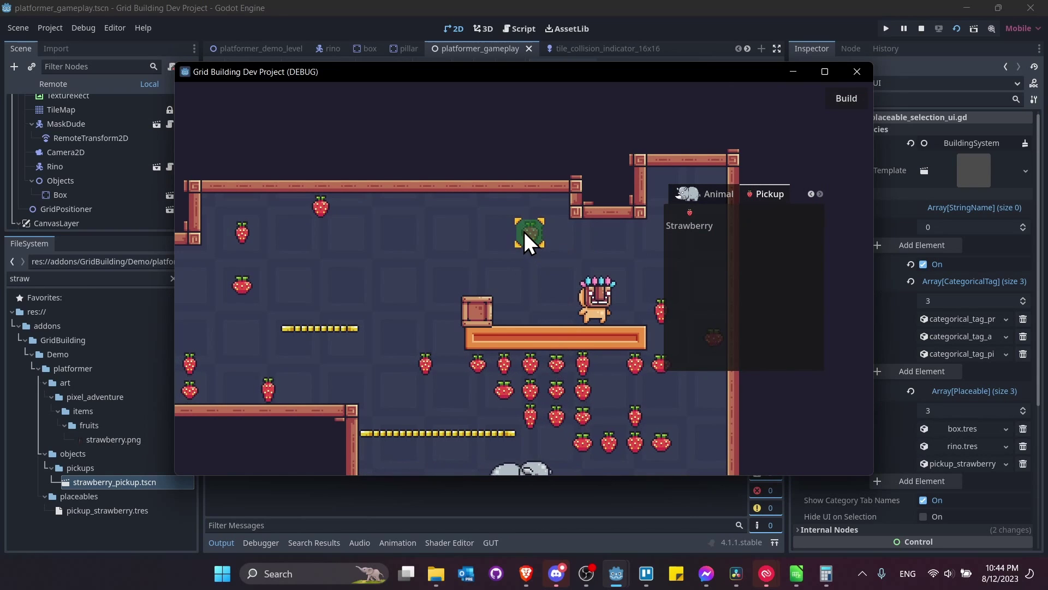
pyautogui.click(526, 233)
pyautogui.click(451, 235)
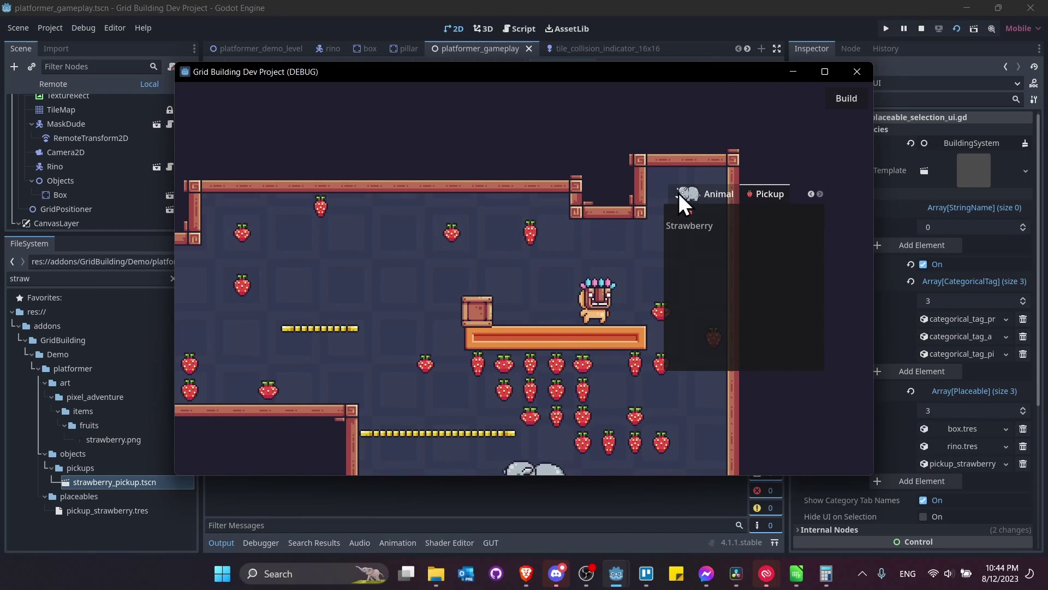
# - Choose Rino from the Animal category and place a series of rinos above the box on the orange platform
pyautogui.click(720, 195)
pyautogui.click(676, 223)
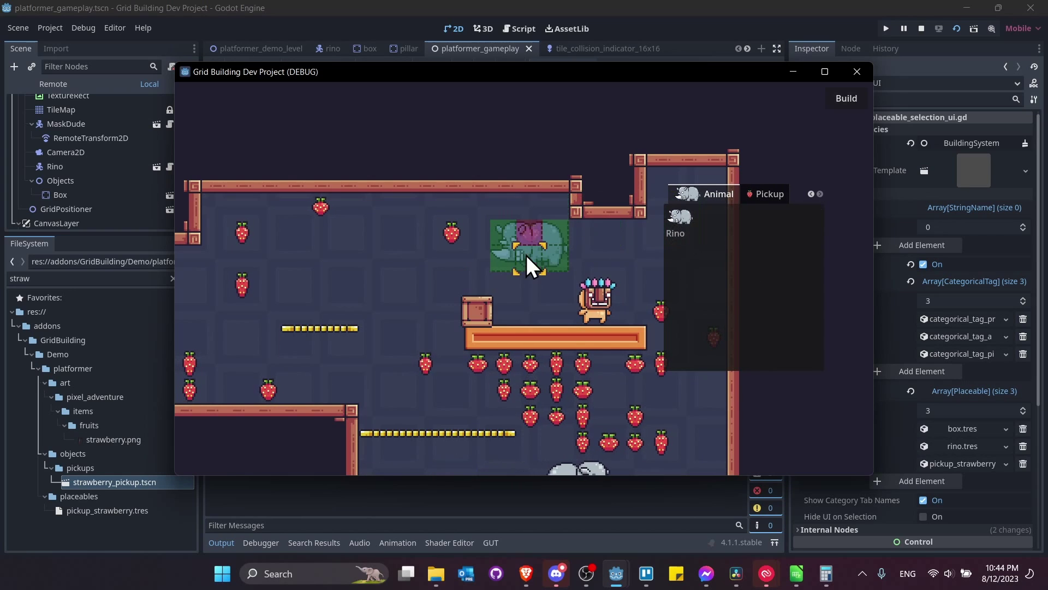
pyautogui.click(501, 278)
pyautogui.click(502, 278)
pyautogui.click(501, 278)
pyautogui.click(501, 278)
pyautogui.click(501, 279)
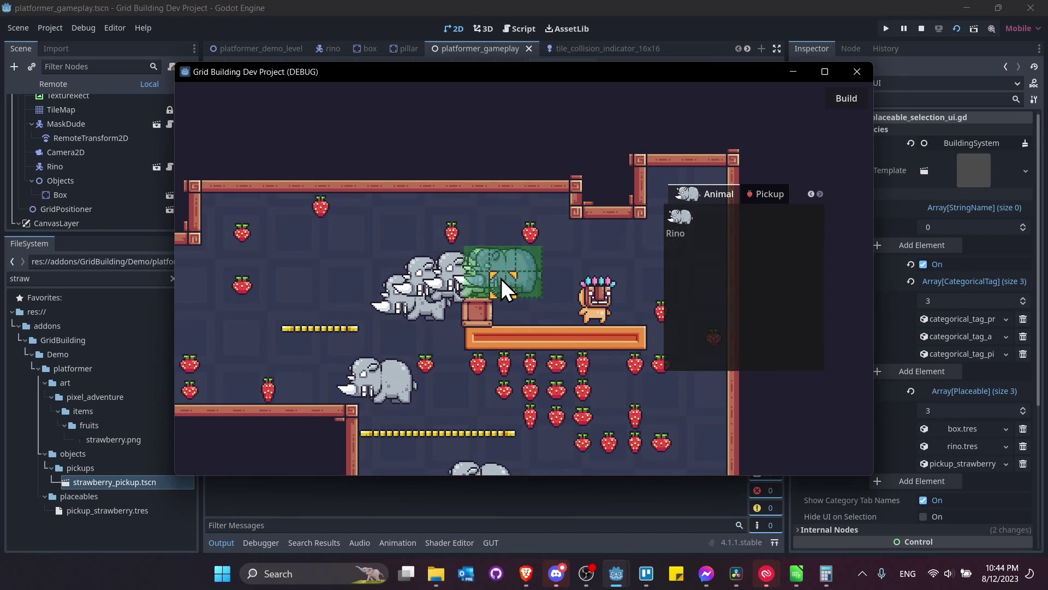
pyautogui.click(502, 279)
pyautogui.click(501, 279)
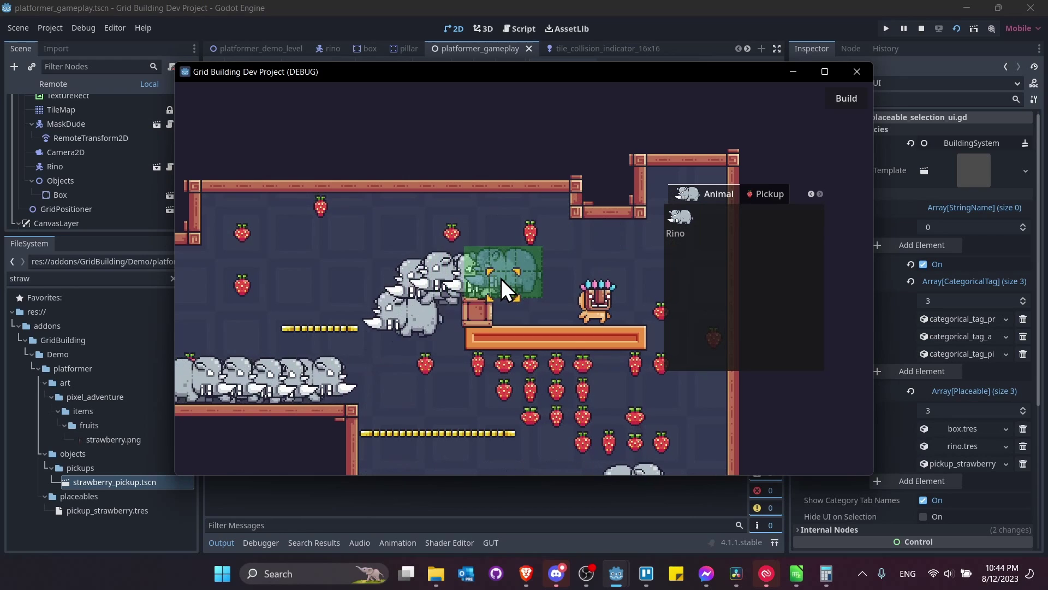
pyautogui.click(501, 278)
# - Choose Strawberry from the Pickup category again and place three more strawberries below the upper room's ceiling
pyautogui.click(770, 195)
pyautogui.click(689, 219)
pyautogui.click(399, 206)
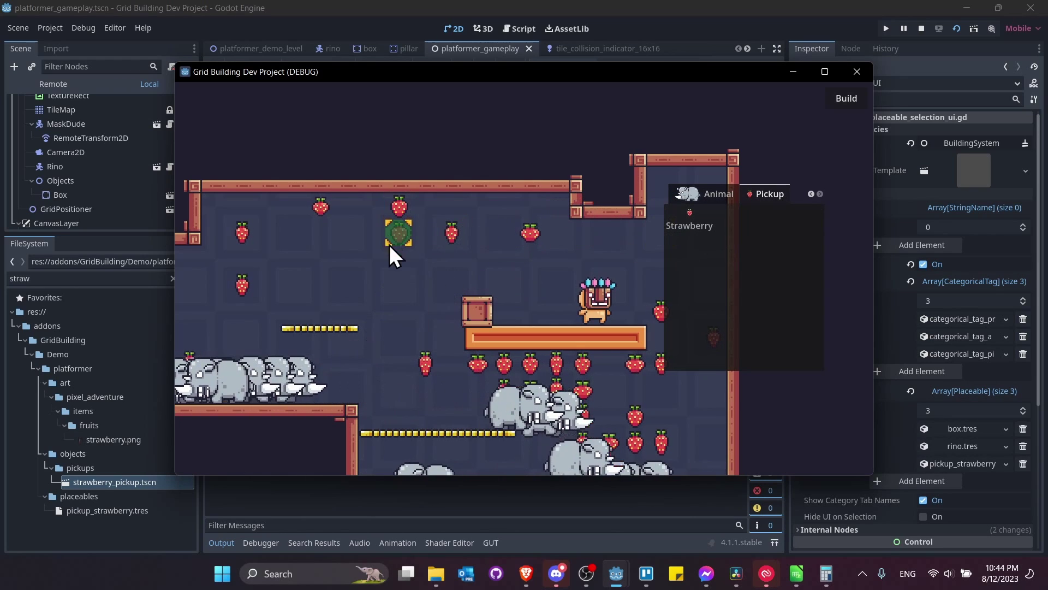
pyautogui.click(425, 232)
pyautogui.click(400, 259)
# - Move the character off the orange platform and through the strawberries beneath it down to the lower floor
pyautogui.press('d')
pyautogui.press('a')
pyautogui.press('space')
pyautogui.press('d')
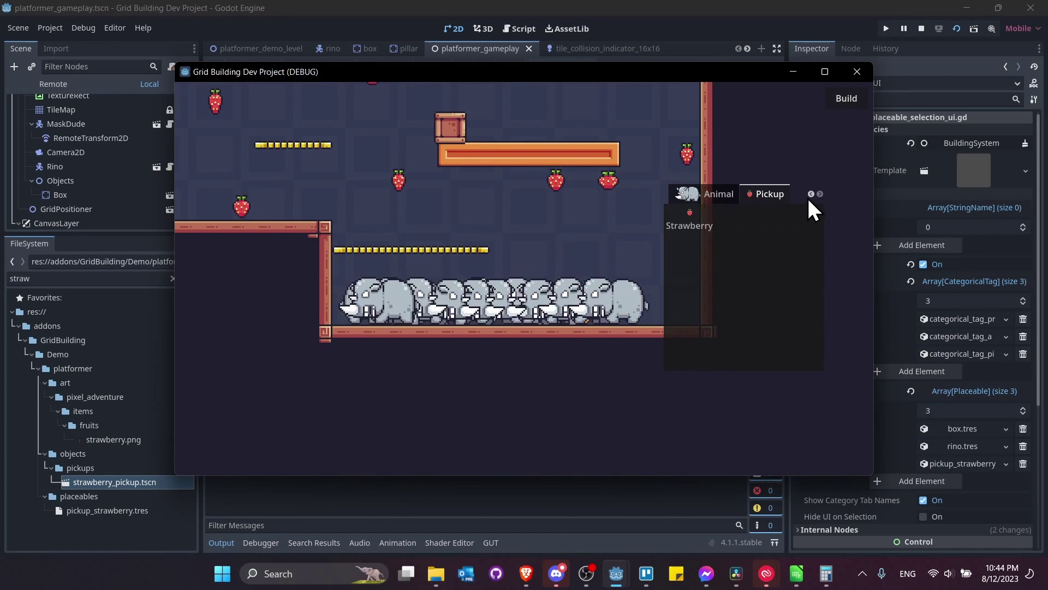
# - Choose Box from the Prop category and place boxes along the orange platform and at the edge of the brick ledge
pyautogui.click(809, 195)
pyautogui.click(699, 194)
pyautogui.click(689, 223)
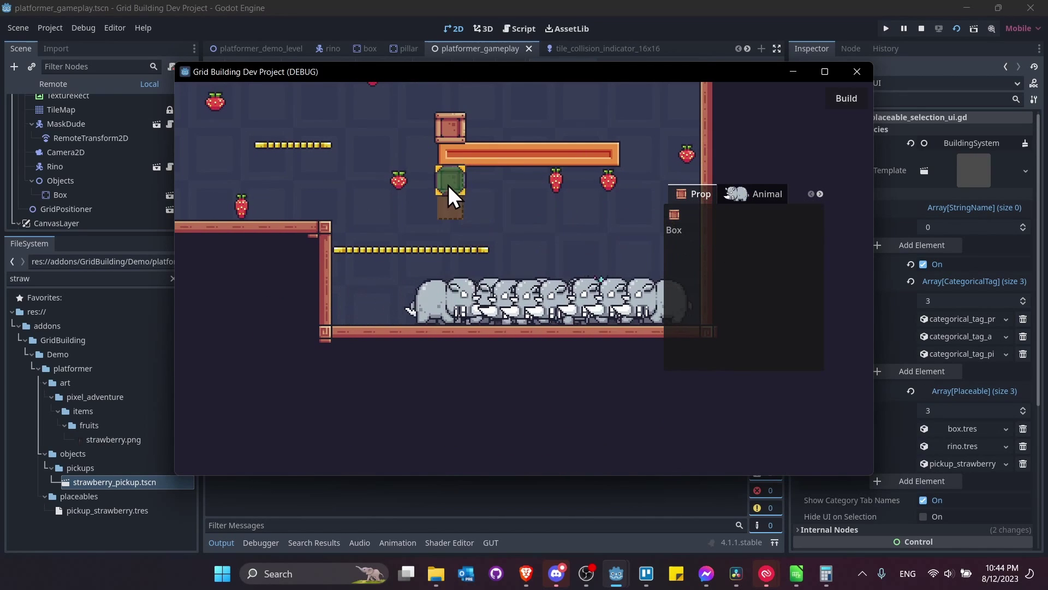
pyautogui.click(486, 120)
pyautogui.click(501, 121)
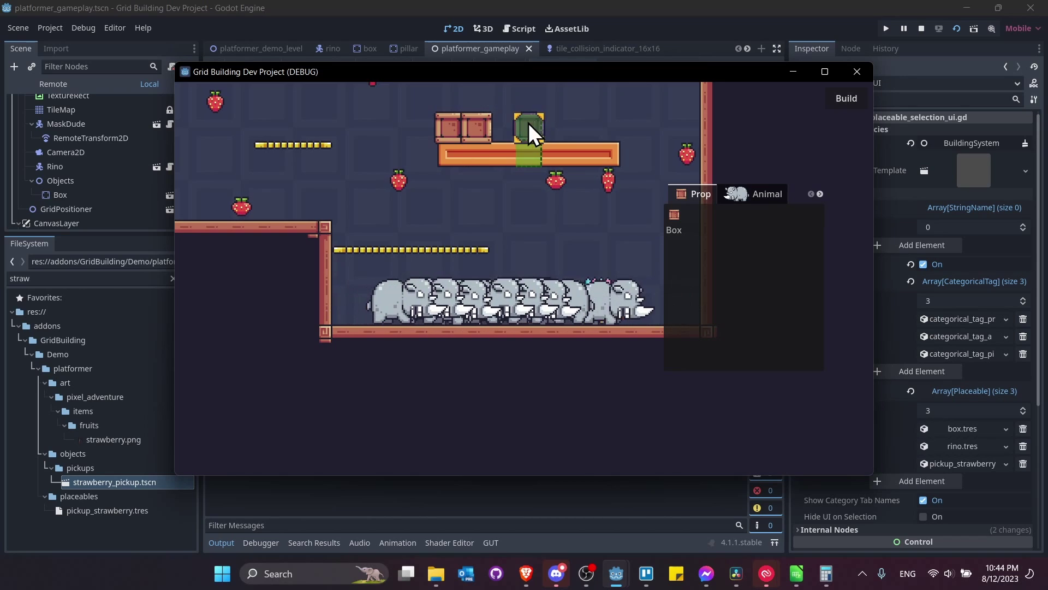
pyautogui.click(564, 122)
pyautogui.click(611, 121)
pyautogui.click(292, 209)
pyautogui.click(319, 208)
# - Jump the character up through the upper strawberries and onto the boxes on the orange platform
pyautogui.press('a')
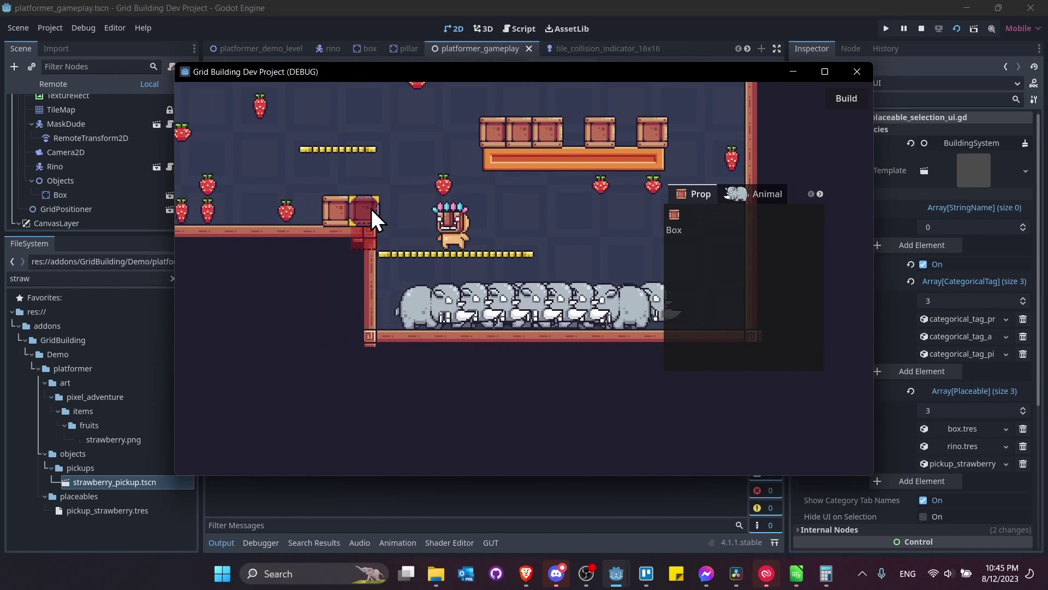
pyautogui.press('space')
pyautogui.press('space')
pyautogui.press('d')
pyautogui.press('space')
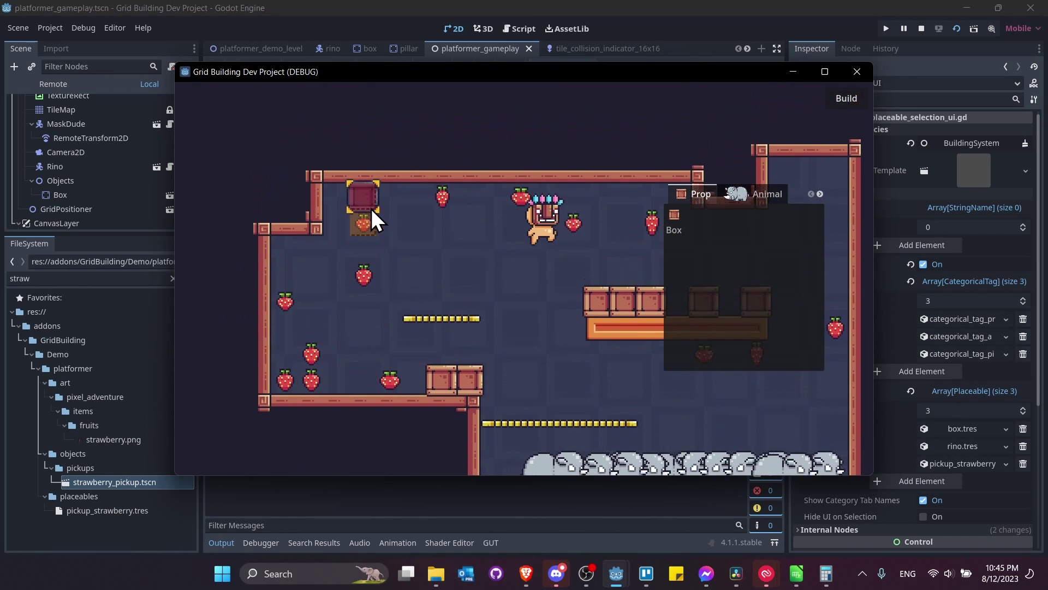
pyautogui.press('a')
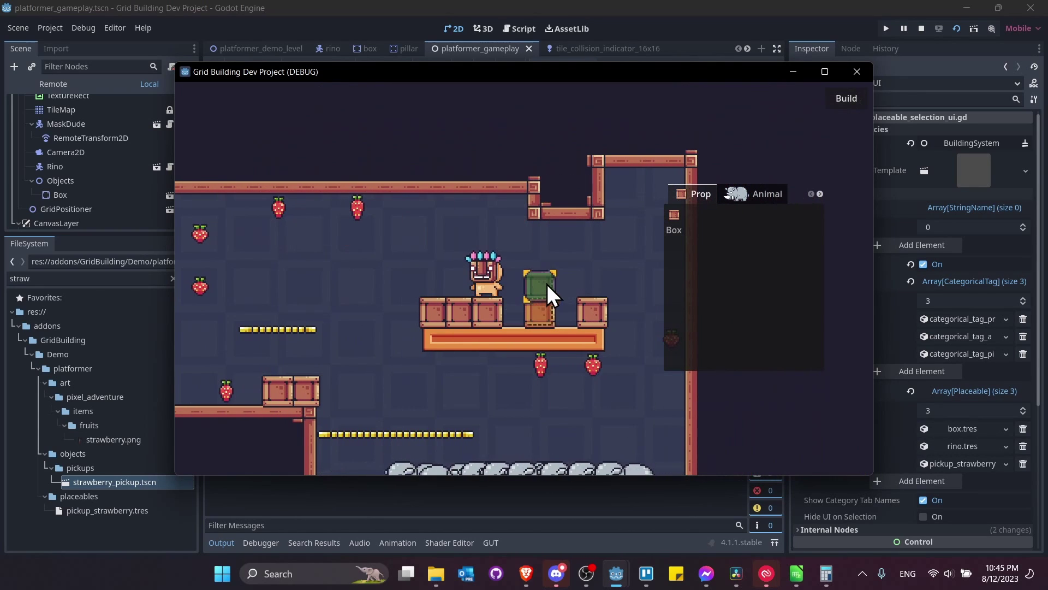
# - Try a box above the orange platform's boxes, then add two boxes on either side of the ledge's nearest strawberry
pyautogui.click(546, 284)
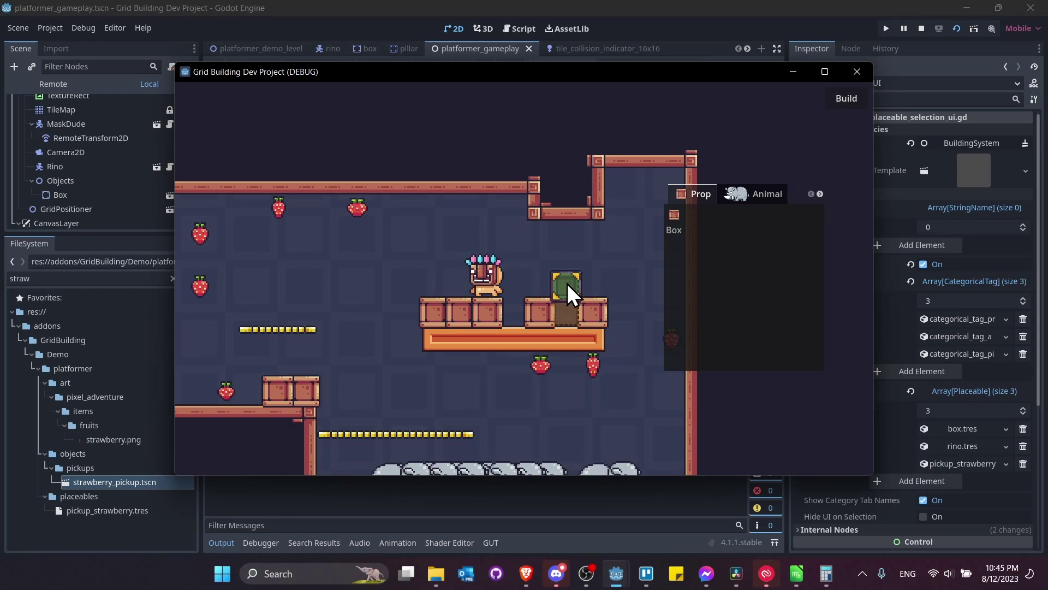
pyautogui.press('a')
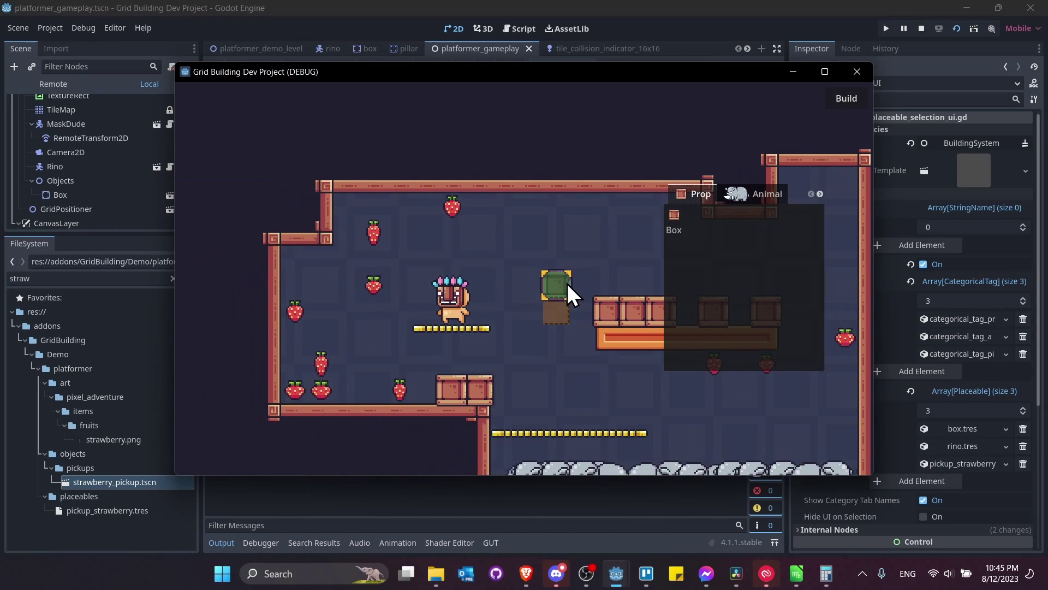
pyautogui.press('d')
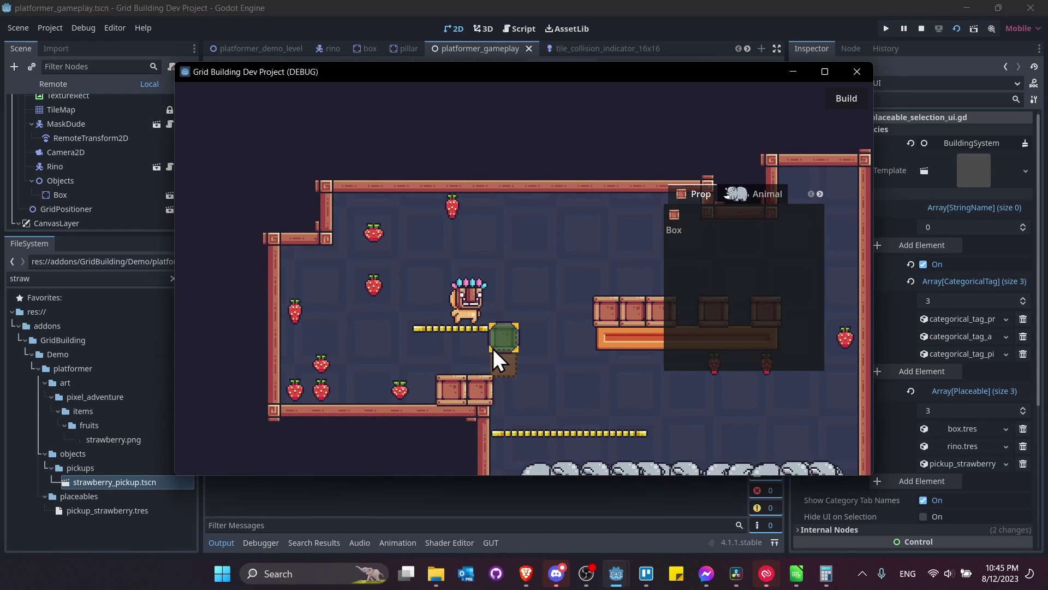
pyautogui.press('space')
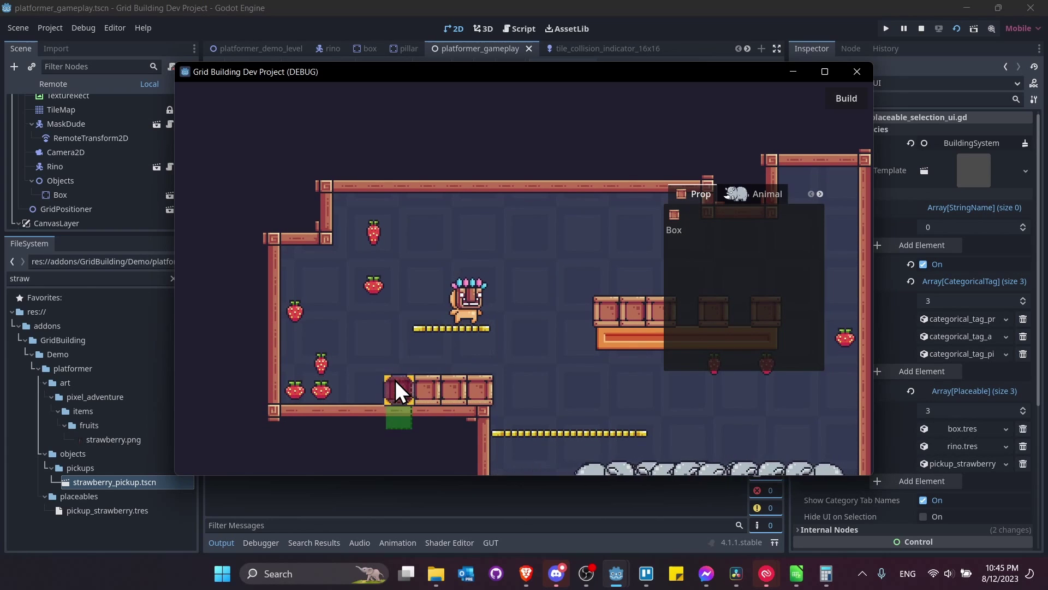
pyautogui.click(376, 389)
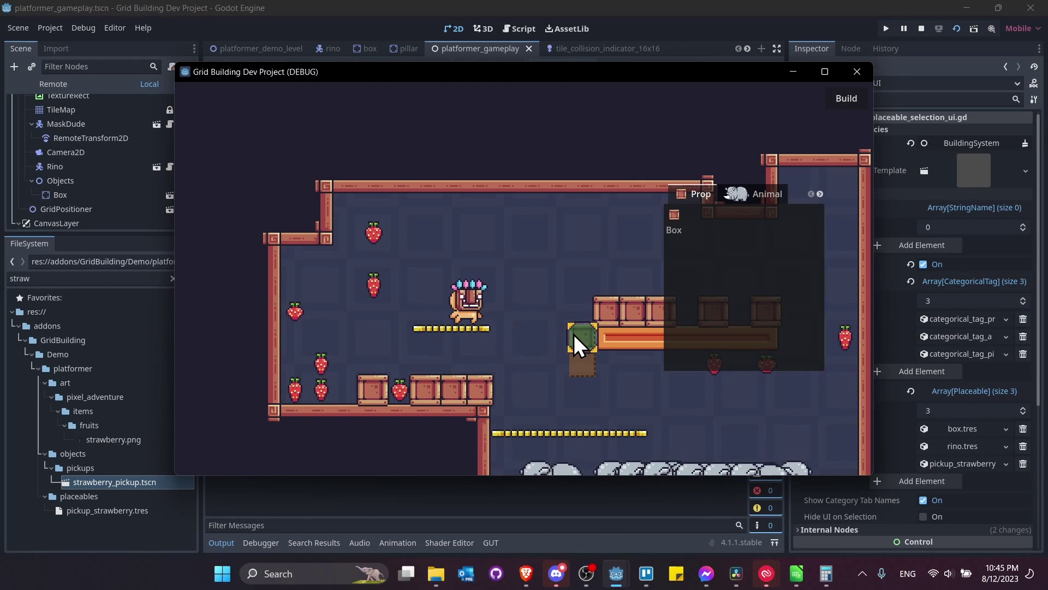
# - Run the character under the orange platform to collect a strawberry and return to the lower yellow platform
pyautogui.press('Right')
pyautogui.press('space')
pyautogui.press('Left')
pyautogui.press('space')
pyautogui.press('Right')
pyautogui.press('Left')
pyautogui.press('space')
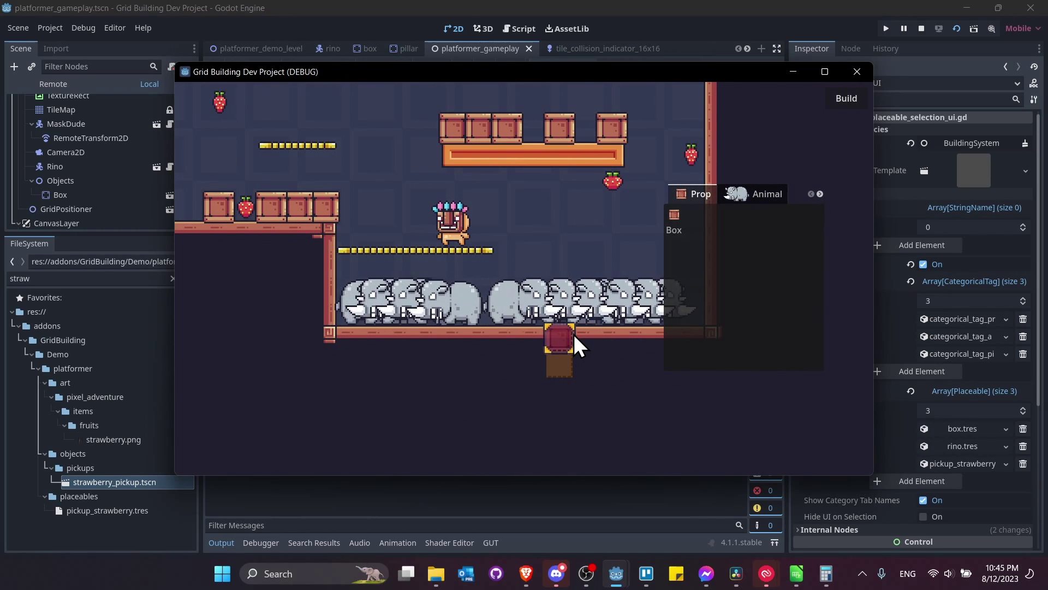
# - Jump the character up to the upper room and collect the strawberries along its far wall and floor
pyautogui.press('Left')
pyautogui.press('space')
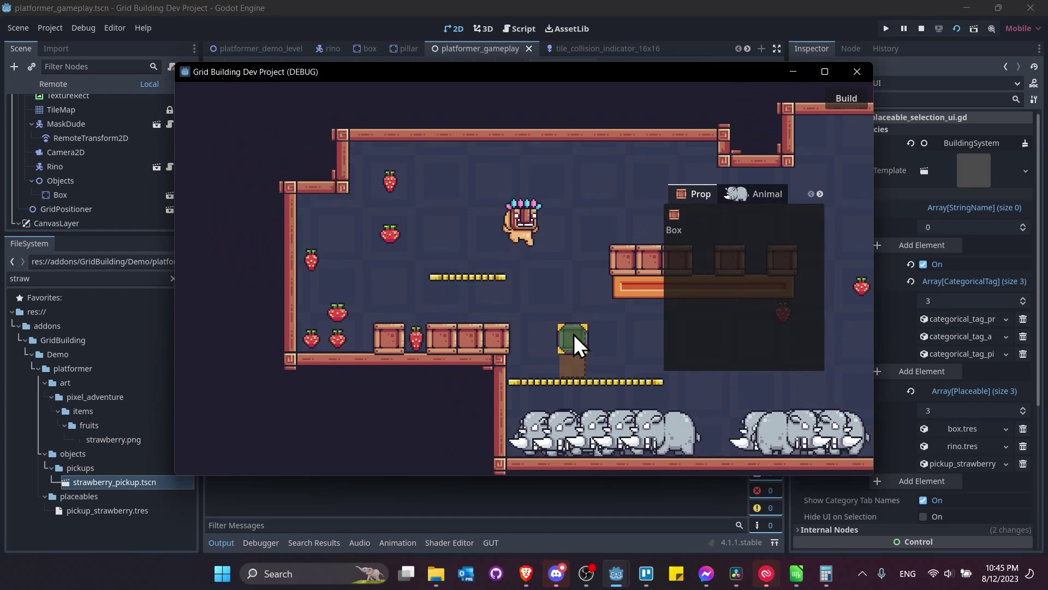
pyautogui.press('space')
pyautogui.press('Left')
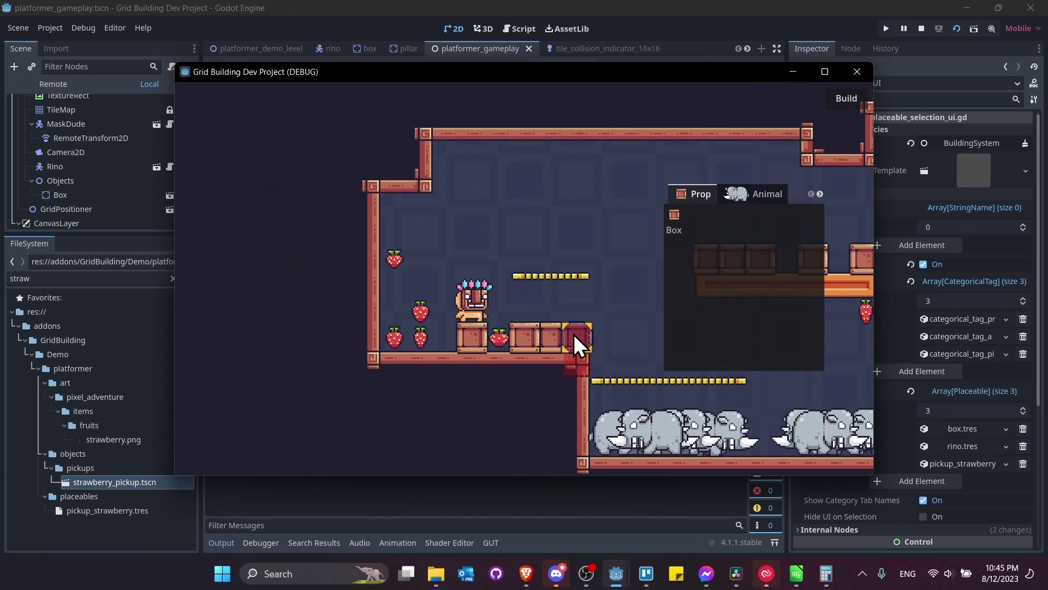
pyautogui.press('space')
pyautogui.press('Right')
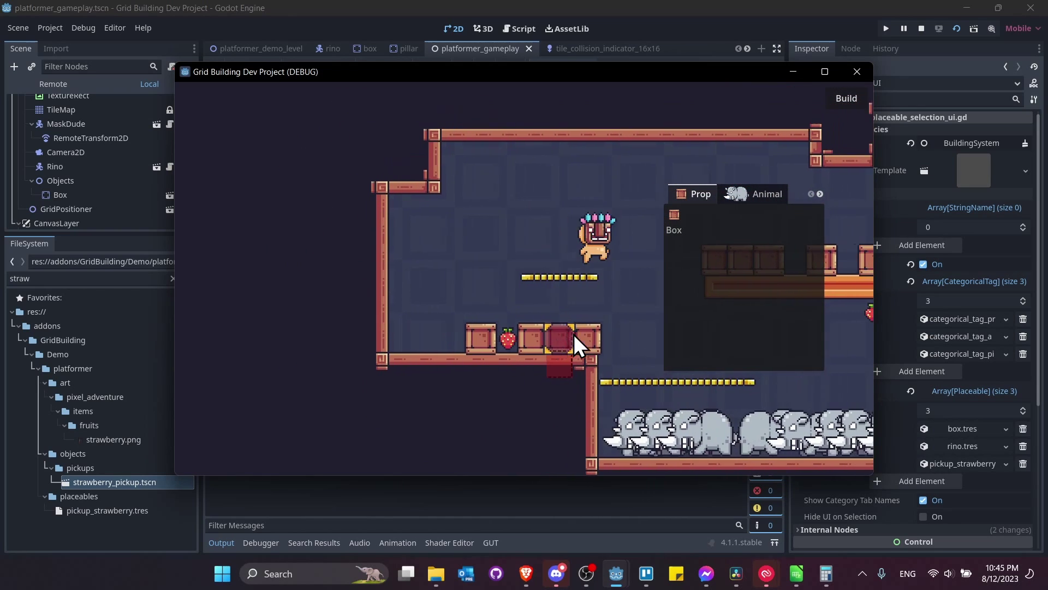
# - Jump the character across the orange platform to collect the strawberry by the outer wall and return to the lower yellow platform
pyautogui.press('Right')
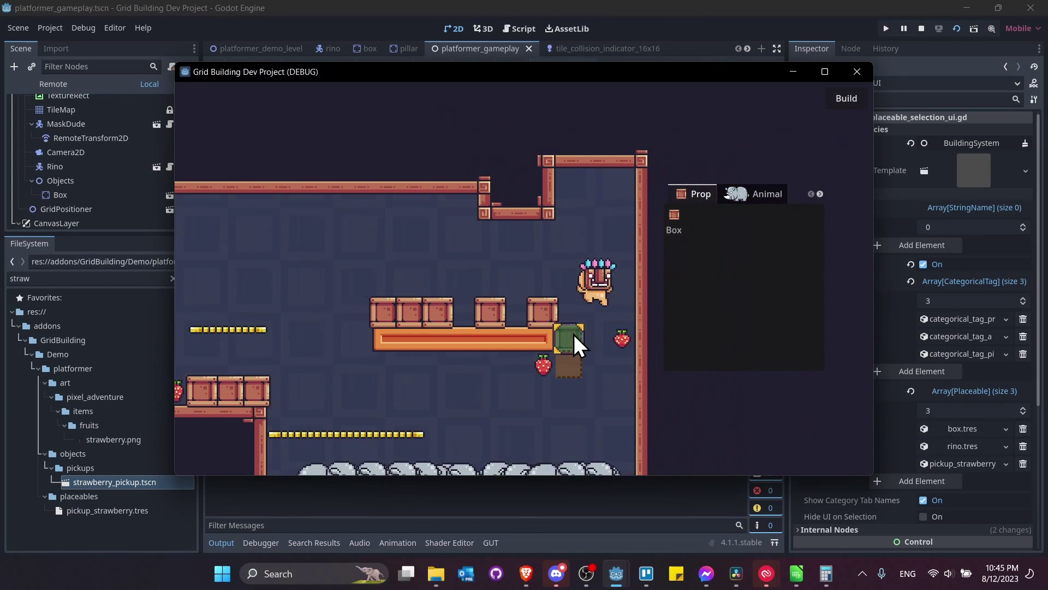
pyautogui.press('Left')
pyautogui.press('space')
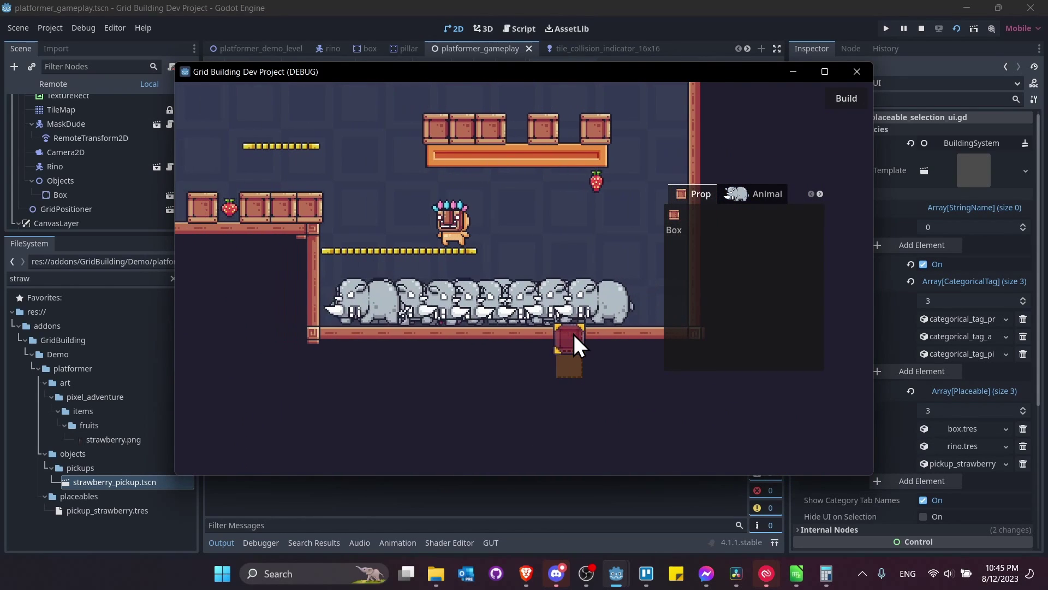